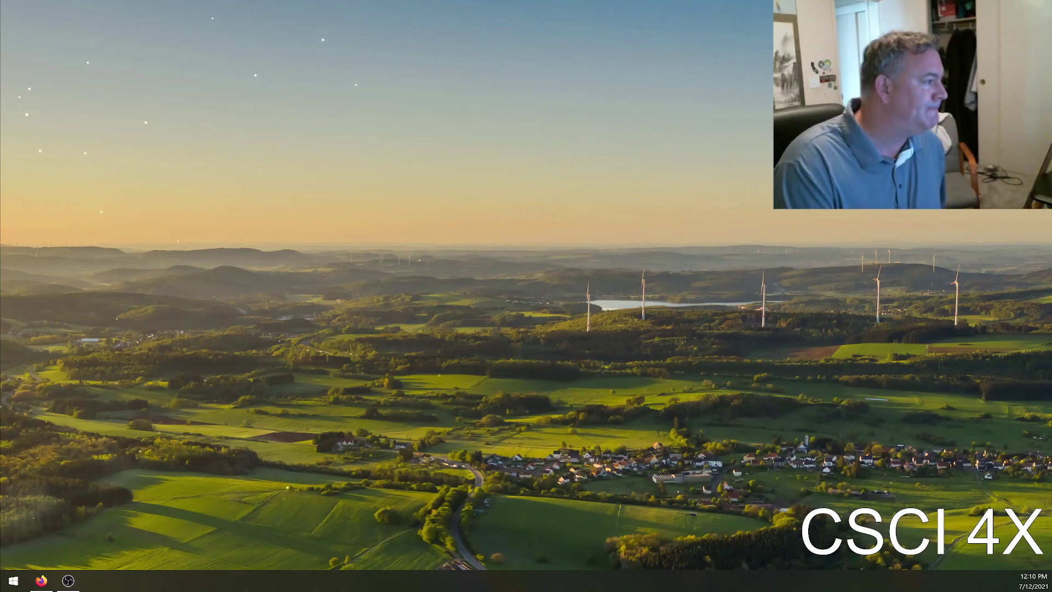
# - Launch Unreal Engine 4.26.2 from the Epic Games engine library and maximize the Summer2021 project's editor window
pyautogui.moveTo(380, 589); pyautogui.dragTo(515, 3)
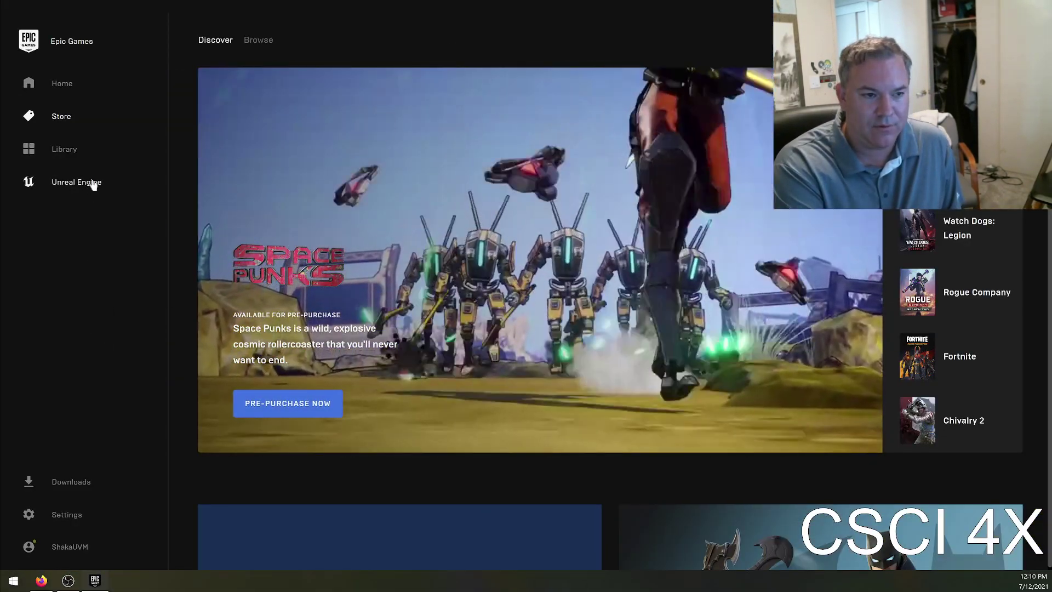
pyautogui.click(93, 185)
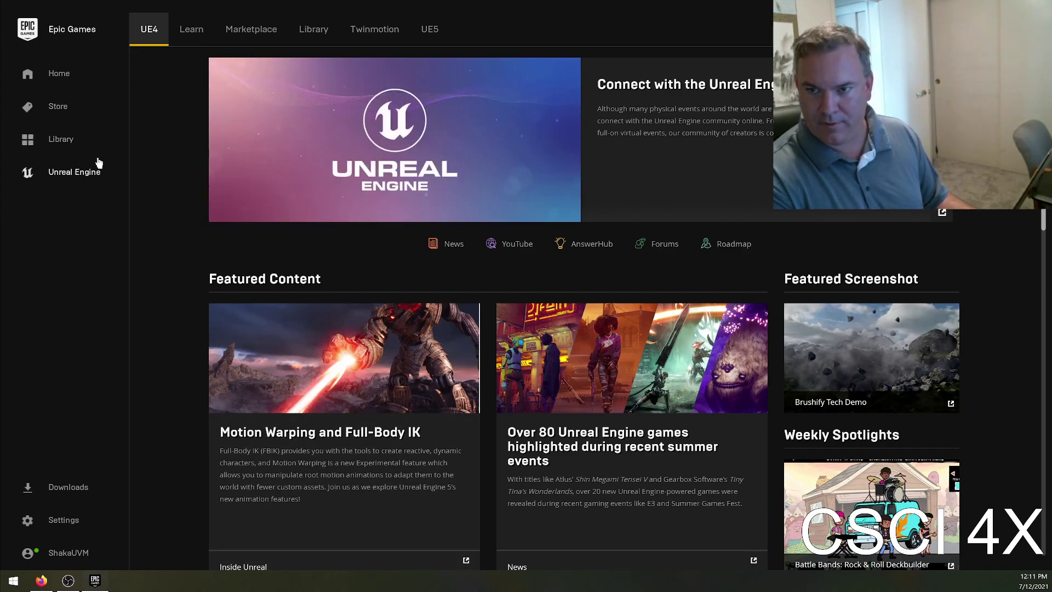
pyautogui.click(320, 40)
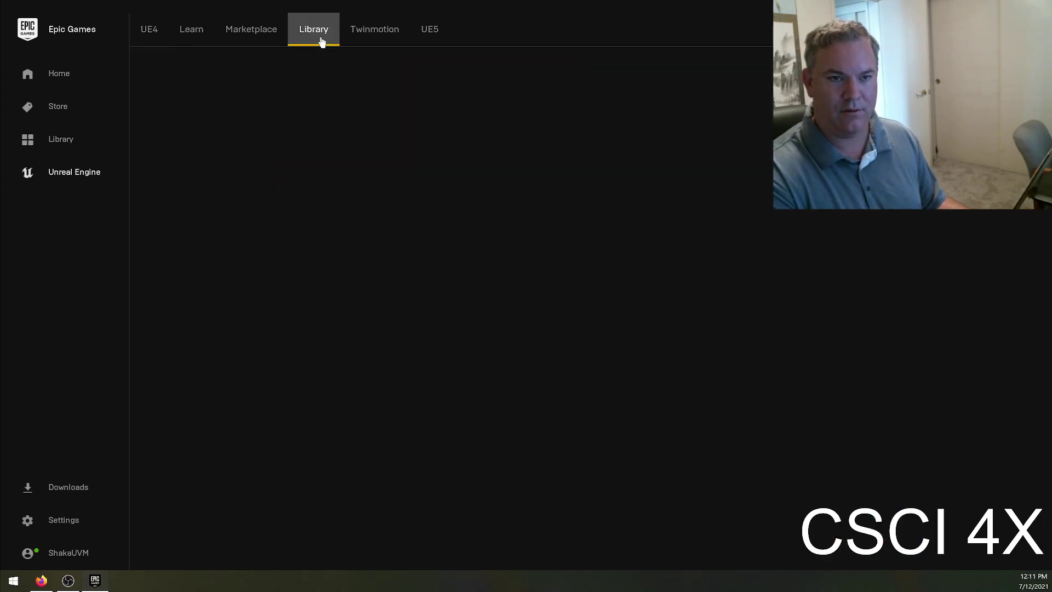
pyautogui.click(222, 143)
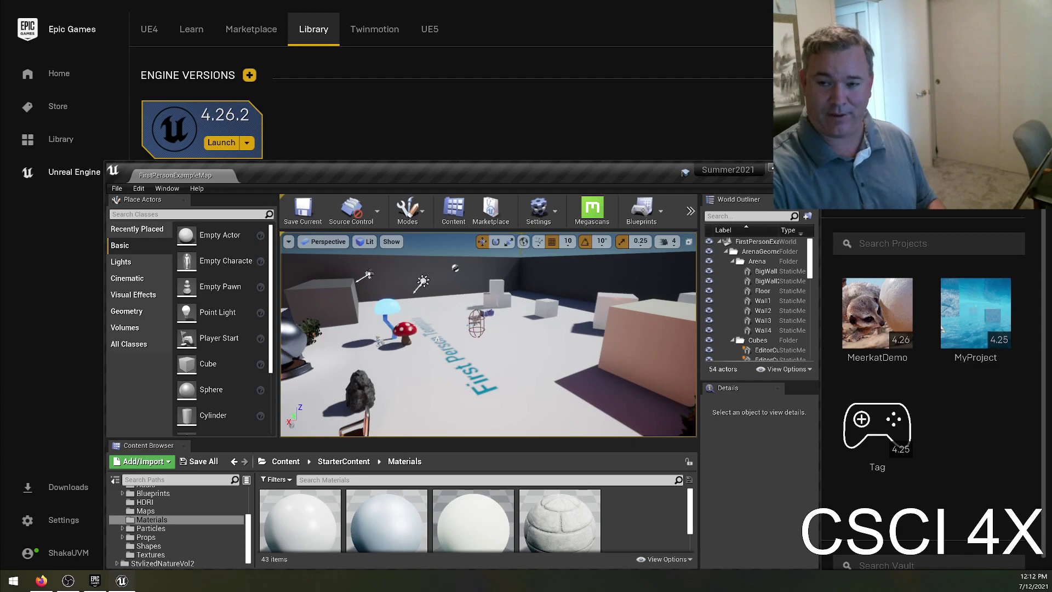
pyautogui.doubleClick(509, 177)
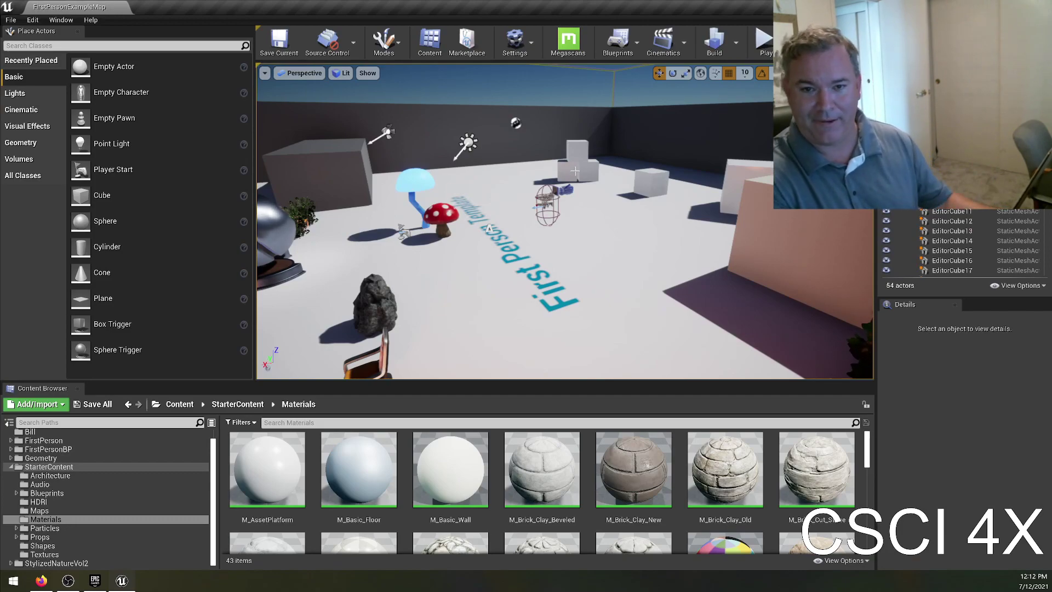
# - Select the gold cube floating above the tilted cube beside the penguin in the level
pyautogui.moveTo(858, 212); pyautogui.dragTo(622, 281, button='right')
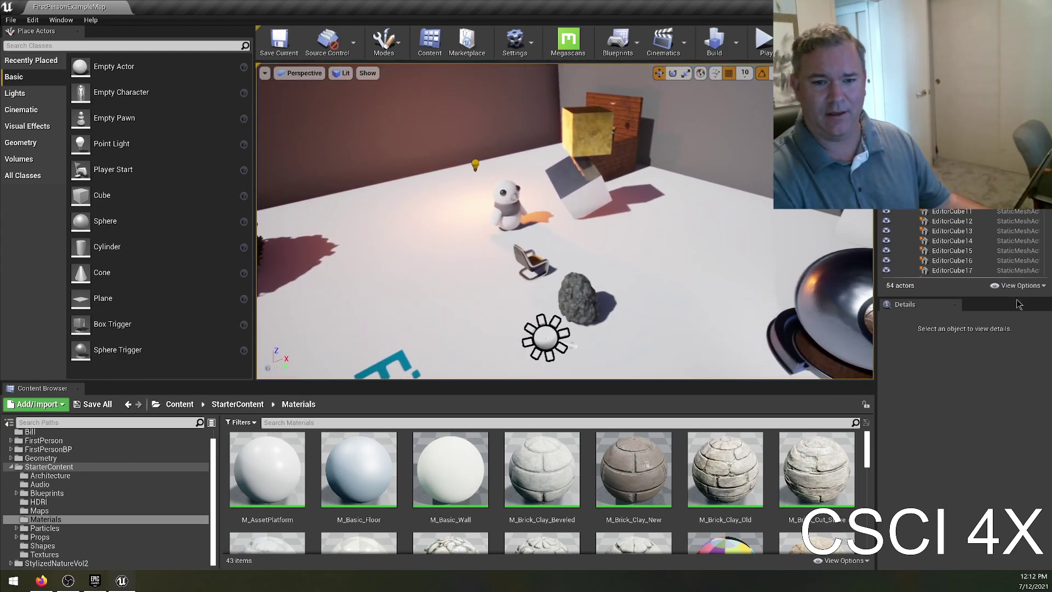
pyautogui.moveTo(685, 190); pyautogui.dragTo(586, 219, button='right')
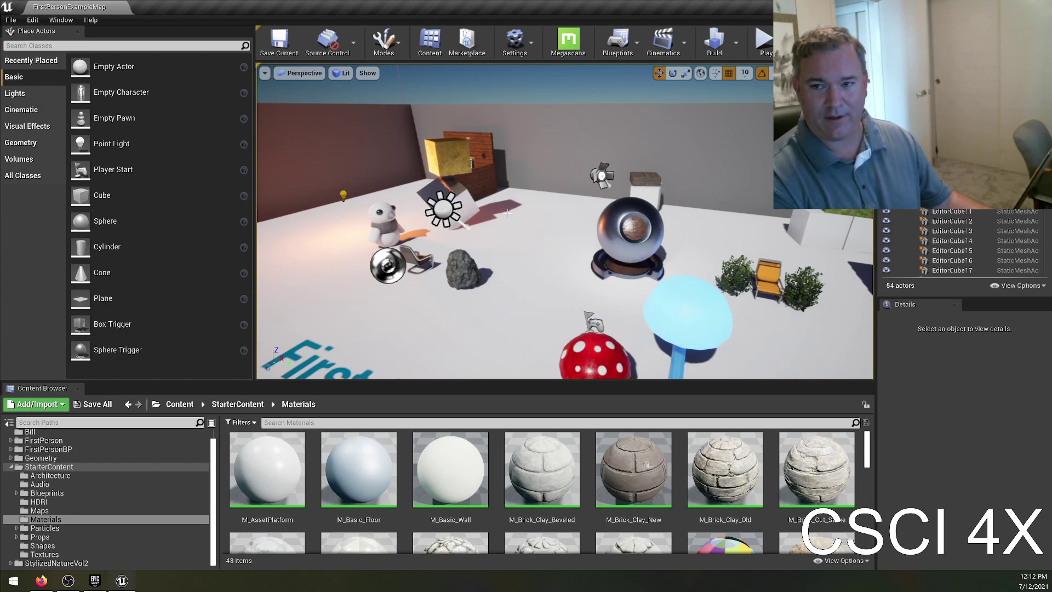
pyautogui.moveTo(494, 183); pyautogui.dragTo(555, 178, button='right')
pyautogui.press('w')
pyautogui.press('w')
pyautogui.click(555, 178)
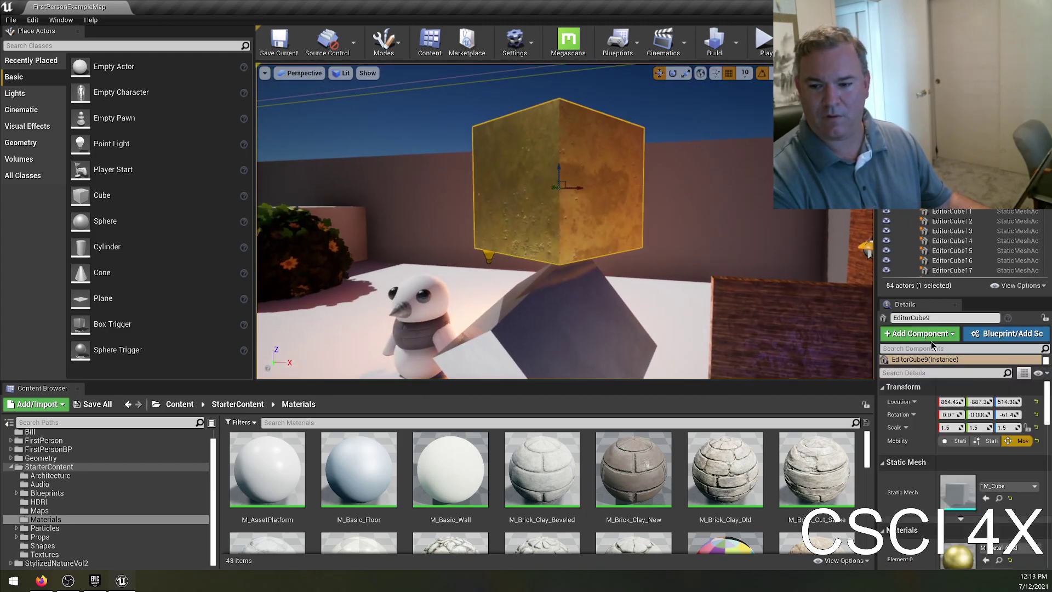
# - Open the PenguinMat material from the Bill content folder and examine its node graph
pyautogui.scroll(1, 47, 454)
pyautogui.click(30, 445)
pyautogui.click(335, 474)
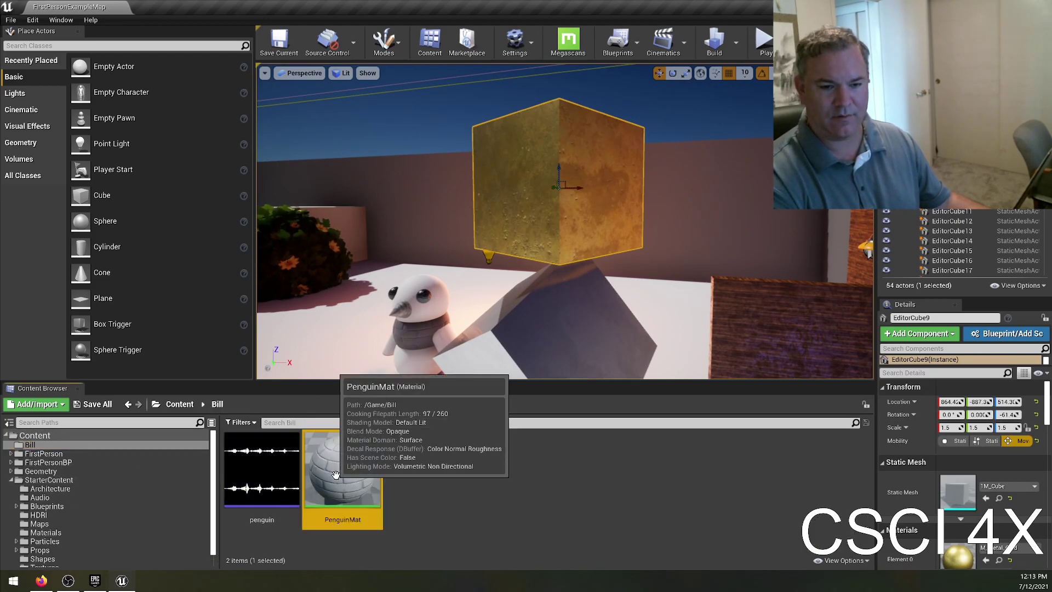
pyautogui.doubleClick(336, 474)
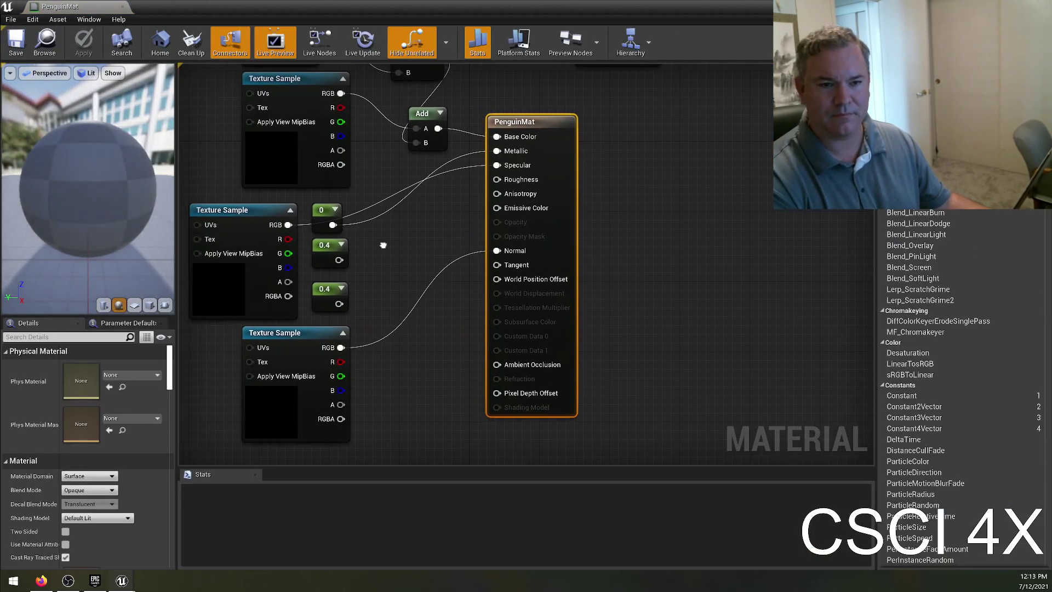
pyautogui.moveTo(394, 166); pyautogui.dragTo(332, 353, button='right')
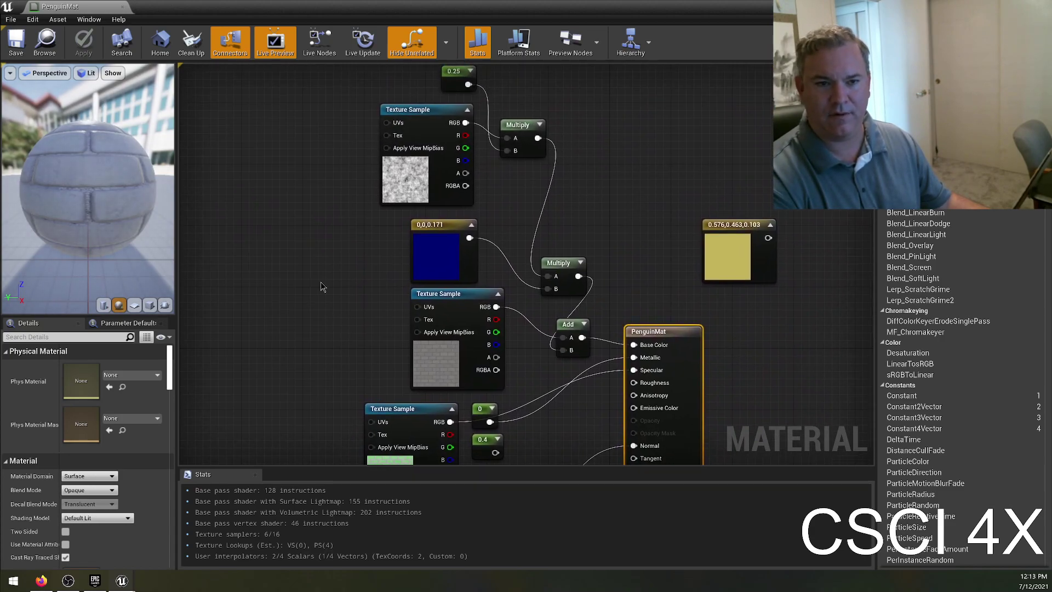
pyautogui.moveTo(315, 230); pyautogui.dragTo(350, 285, button='right')
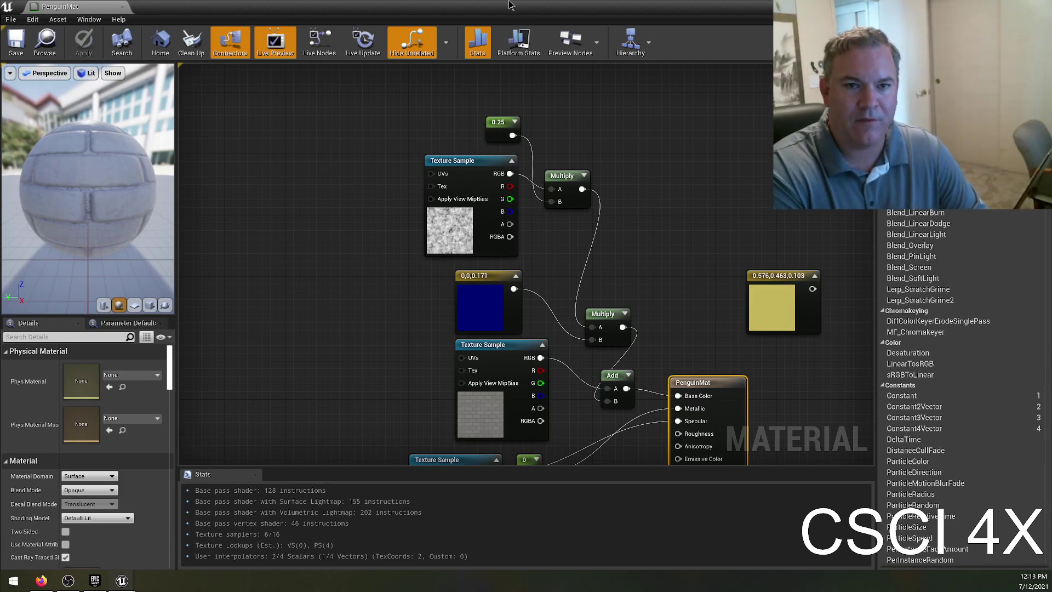
pyautogui.moveTo(527, 15); pyautogui.dragTo(438, 391)
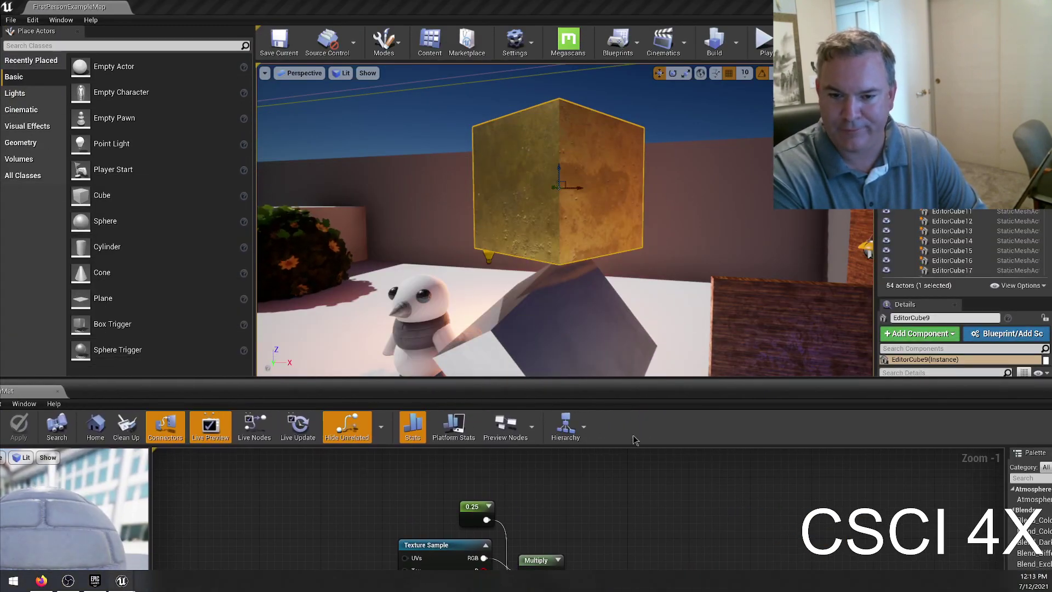
pyautogui.doubleClick(630, 393)
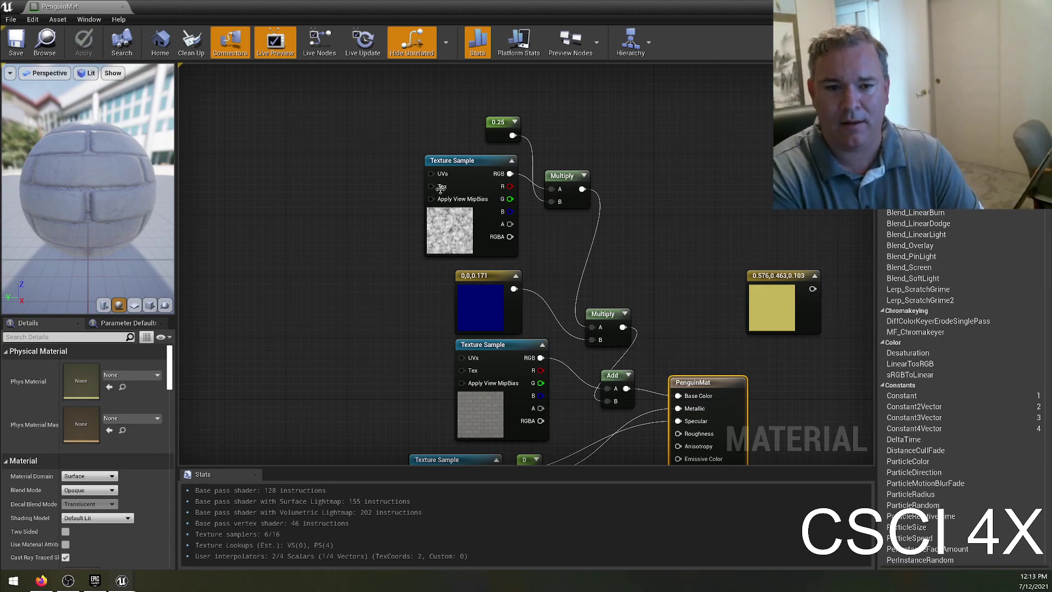
# - Add a TextureCoordinate node feeding the UVs of the noise Texture Sample and place it beside that node
pyautogui.moveTo(433, 173); pyautogui.dragTo(382, 175)
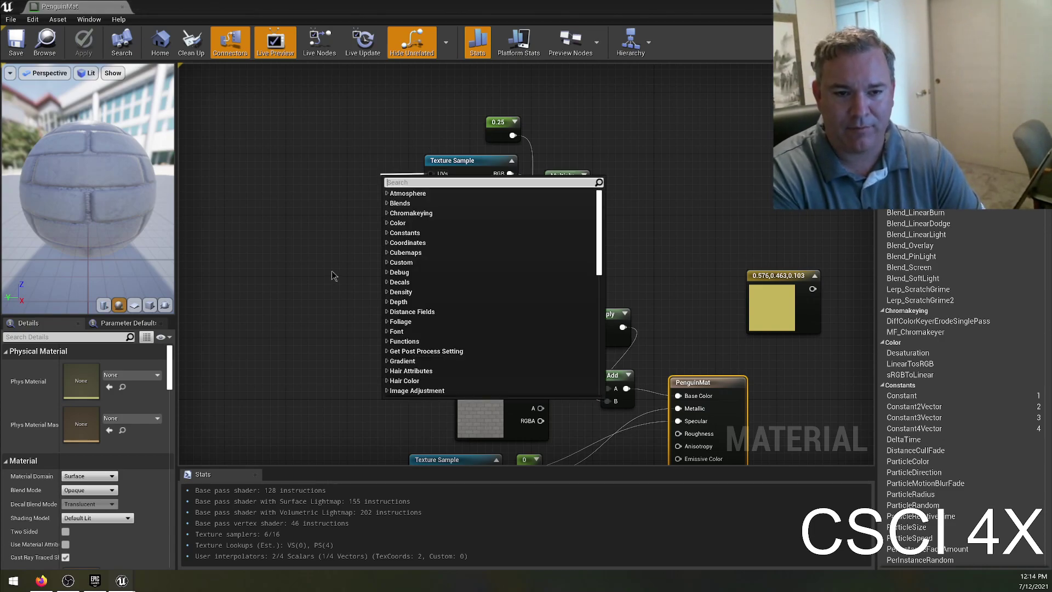
pyautogui.write('texc')
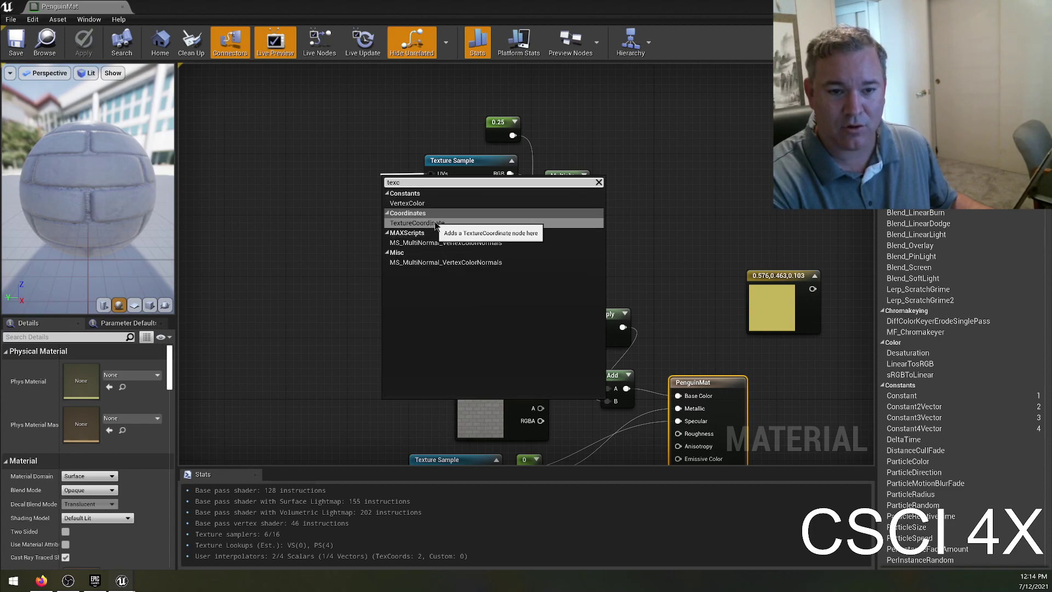
pyautogui.click(426, 223)
pyautogui.moveTo(400, 174); pyautogui.dragTo(362, 157)
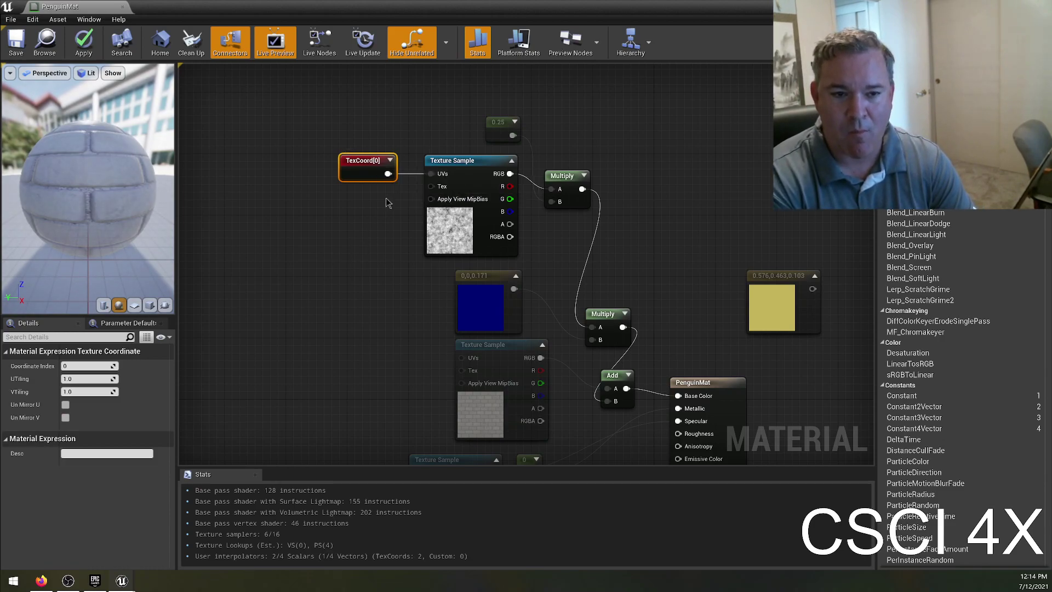
# - Connect the TexCoord node to the UVs inputs of the three remaining Texture Sample nodes
pyautogui.moveTo(388, 175); pyautogui.dragTo(463, 359)
pyautogui.moveTo(375, 378); pyautogui.dragTo(426, 344, button='right')
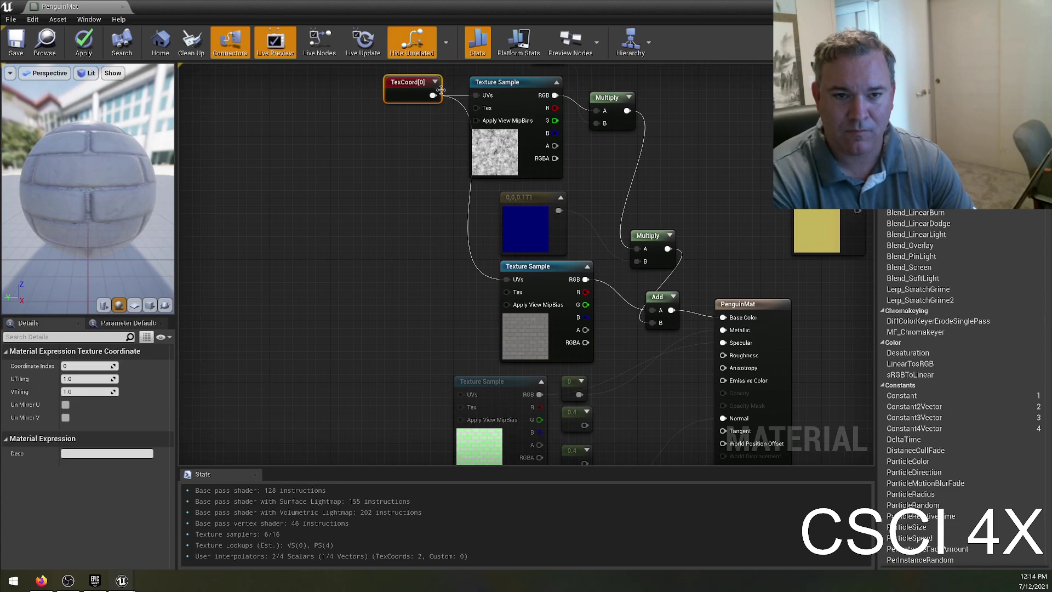
pyautogui.moveTo(437, 97); pyautogui.dragTo(460, 398)
pyautogui.moveTo(382, 404); pyautogui.dragTo(350, 411, button='right')
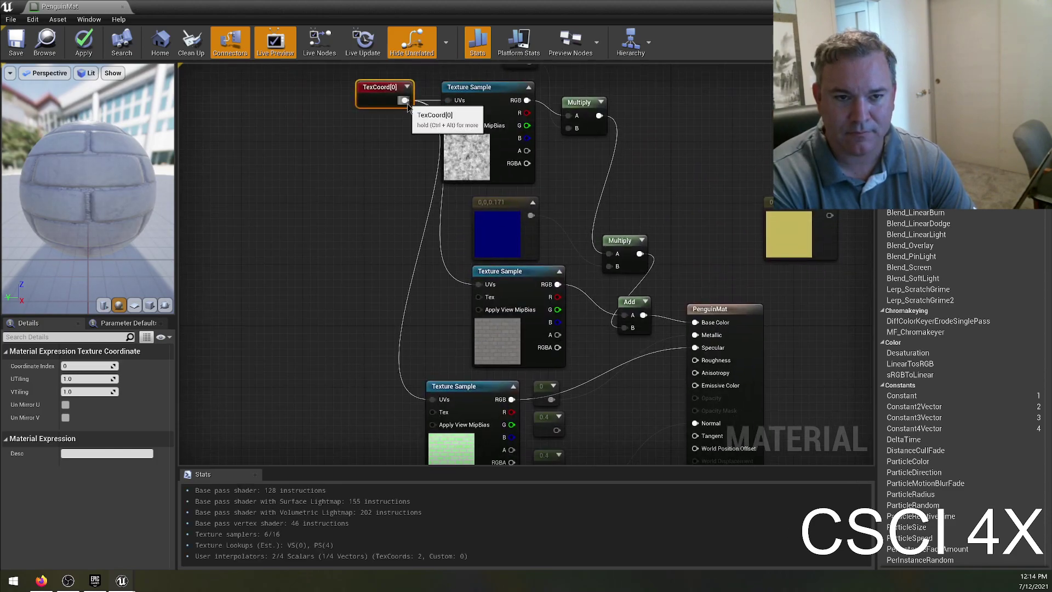
pyautogui.moveTo(346, 310); pyautogui.dragTo(388, 298, button='right')
pyautogui.moveTo(441, 92); pyautogui.dragTo(515, 370)
pyautogui.moveTo(425, 219); pyautogui.dragTo(358, 469, button='right')
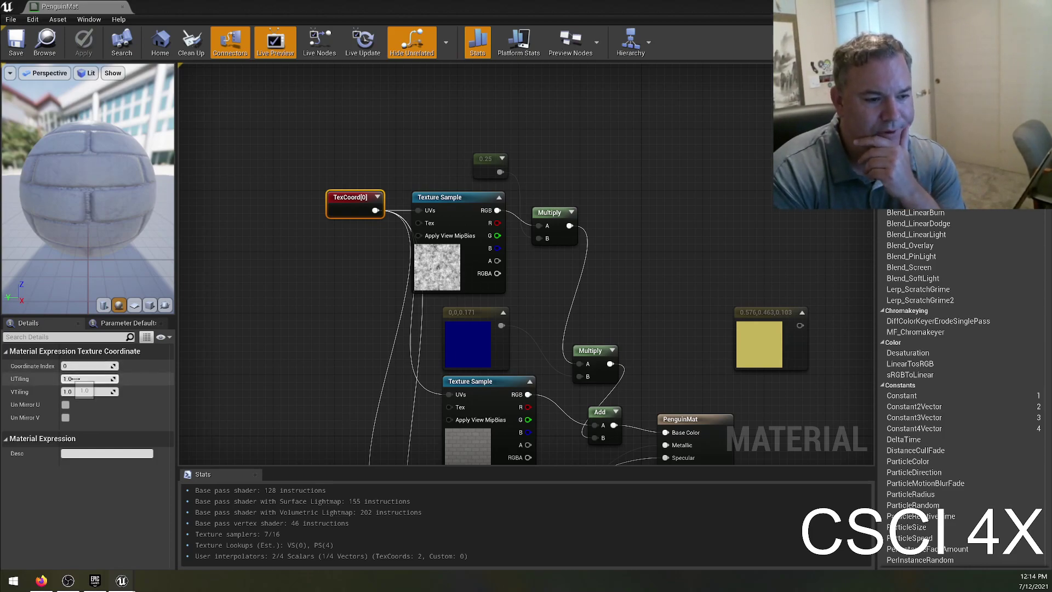
# - Try the TexCoord node with UTiling about 4.29 and VTiling about 1.92, and reset both to their defaults
pyautogui.moveTo(86, 379); pyautogui.dragTo(62, 380)
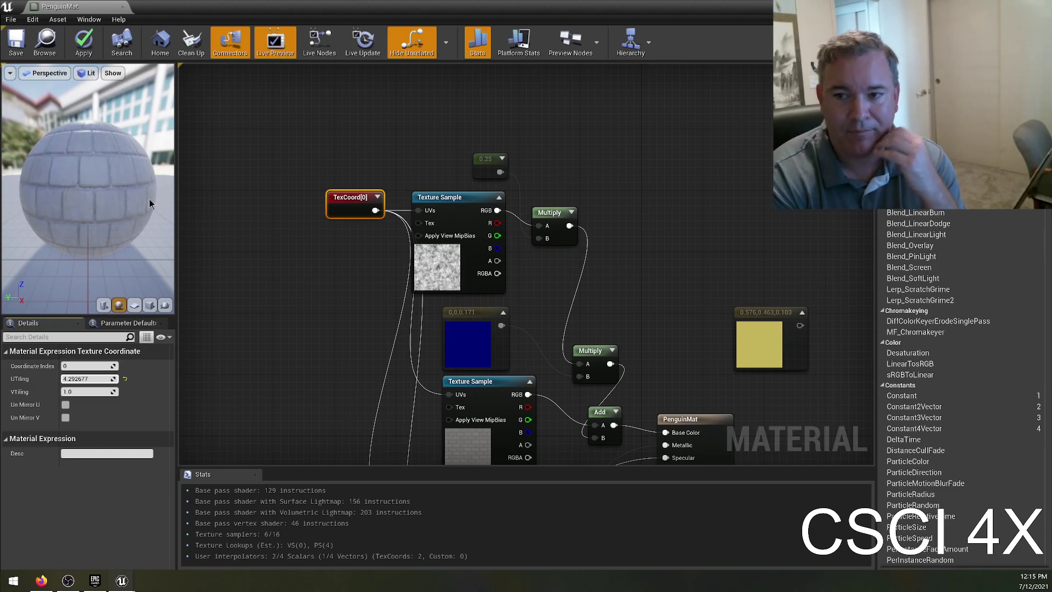
pyautogui.moveTo(87, 391); pyautogui.dragTo(107, 392)
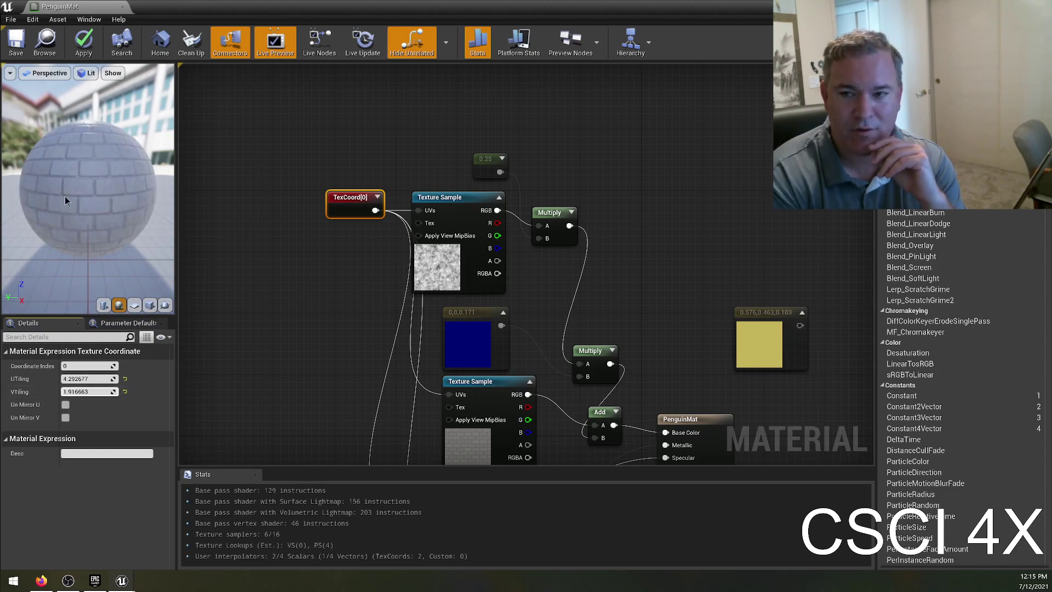
pyautogui.click(125, 392)
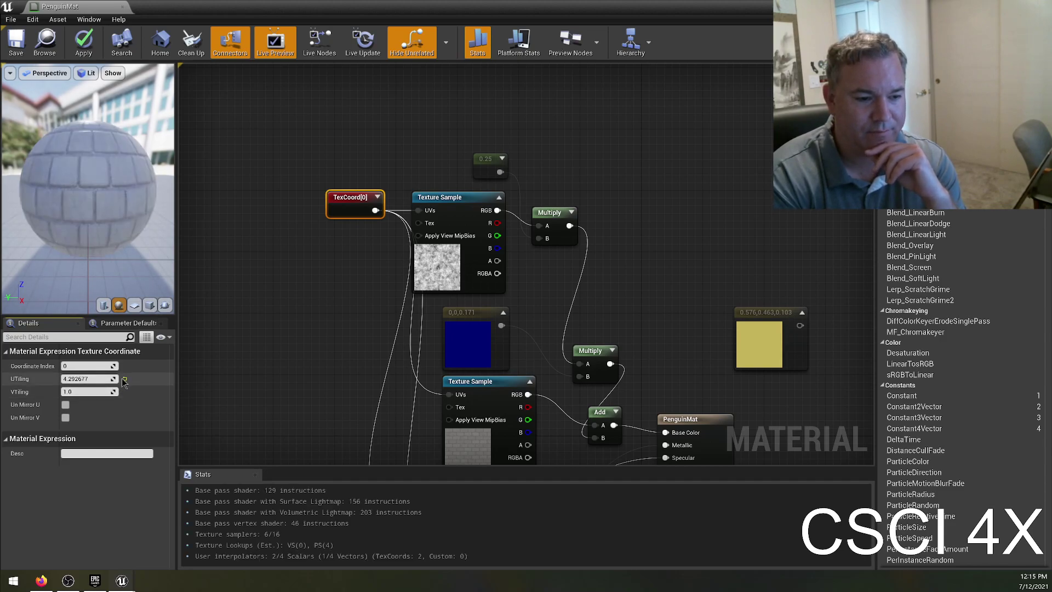
pyautogui.click(126, 381)
pyautogui.rightClick(33, 378)
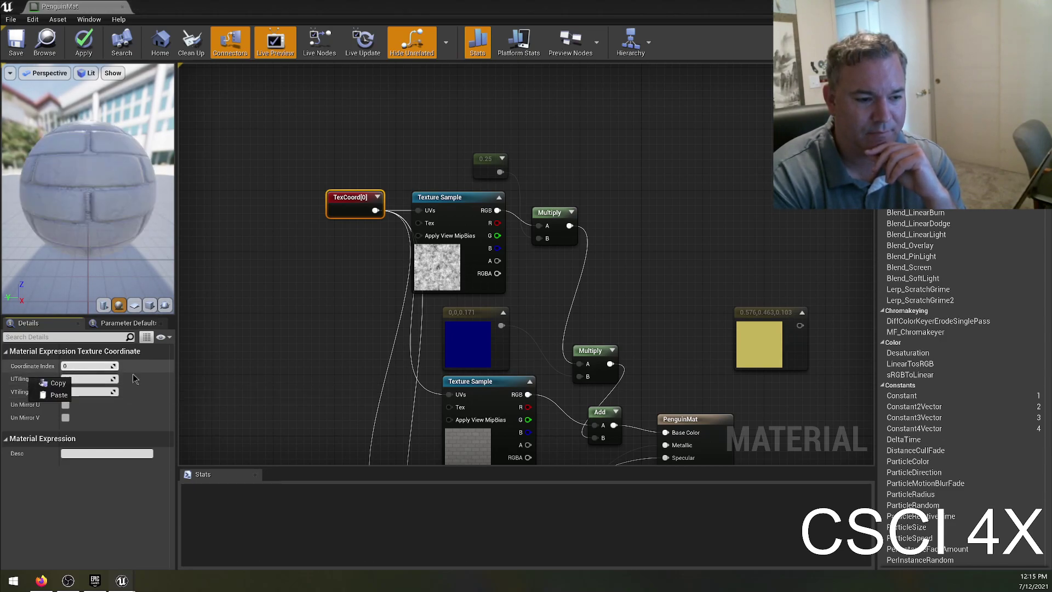
pyautogui.click(284, 335)
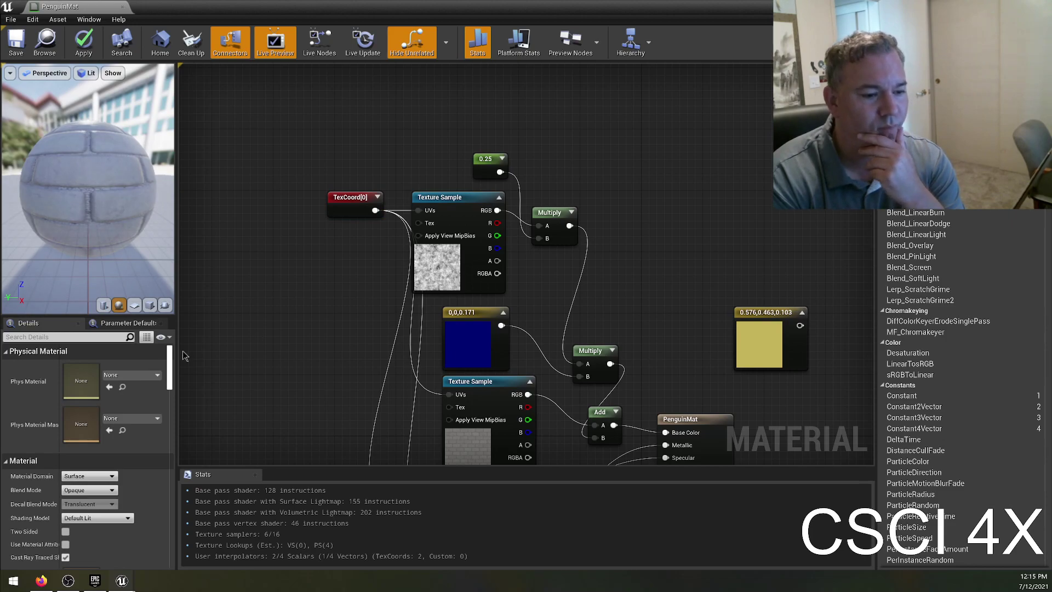
# - Set the TexCoord node's UTiling to about 7.28, save the material and uncover the wall in the level
pyautogui.click(354, 199)
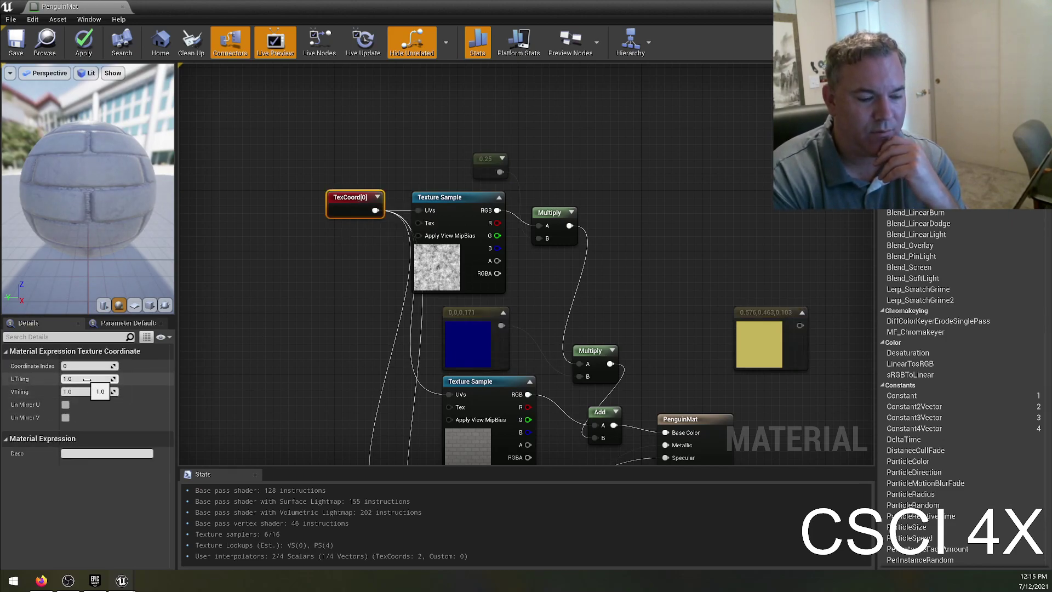
pyautogui.moveTo(88, 378); pyautogui.dragTo(99, 379)
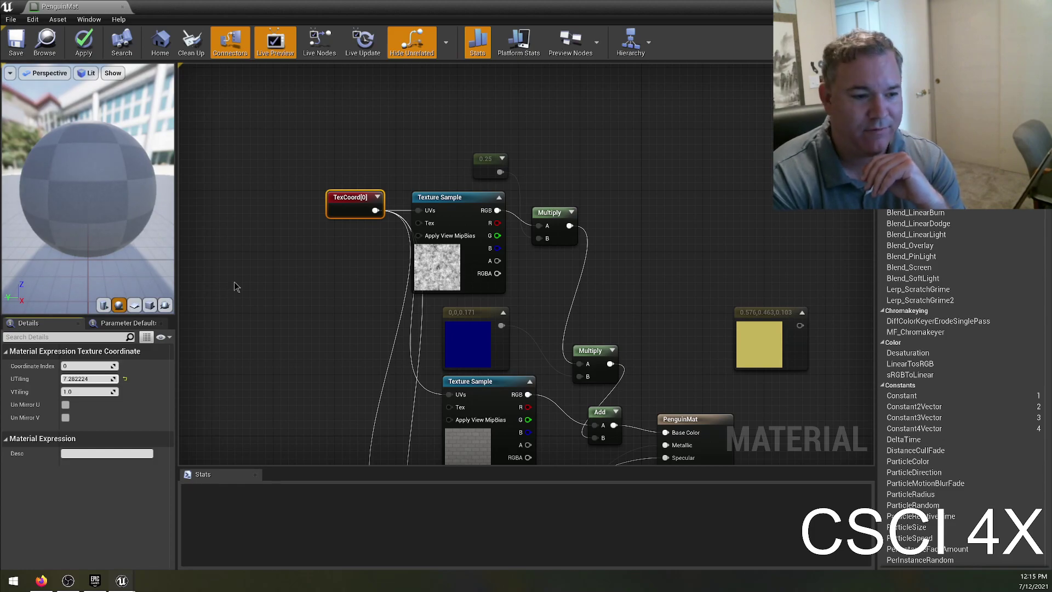
pyautogui.moveTo(305, 6); pyautogui.dragTo(729, 190)
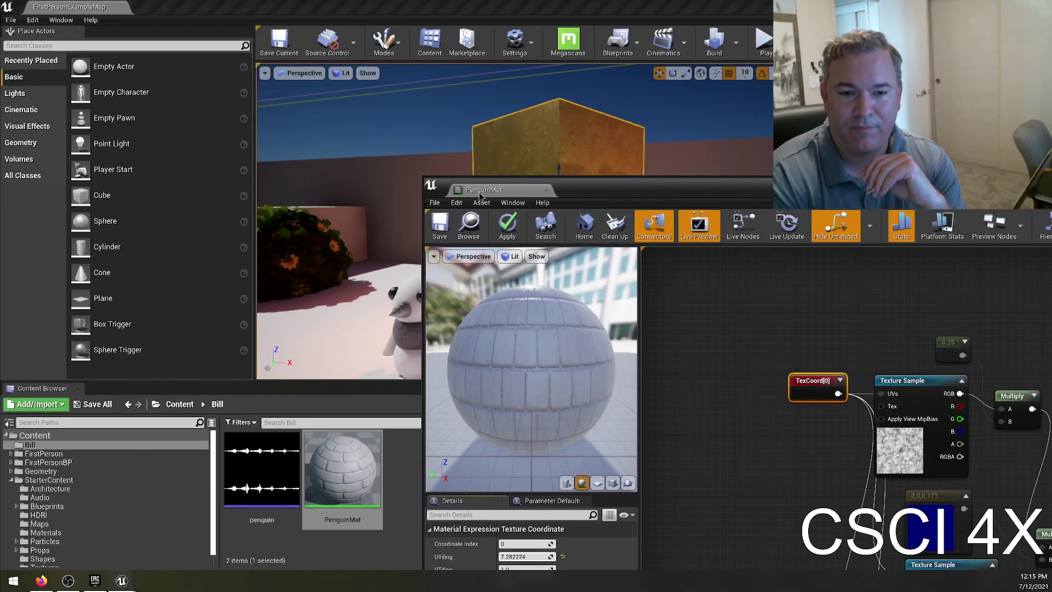
pyautogui.click(439, 229)
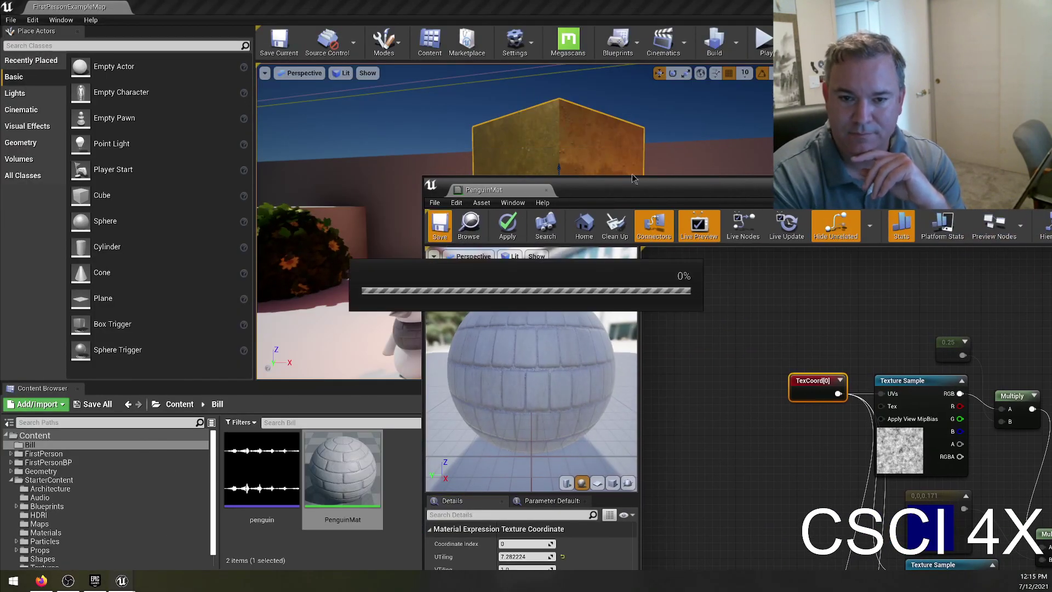
pyautogui.moveTo(597, 189); pyautogui.dragTo(768, 336)
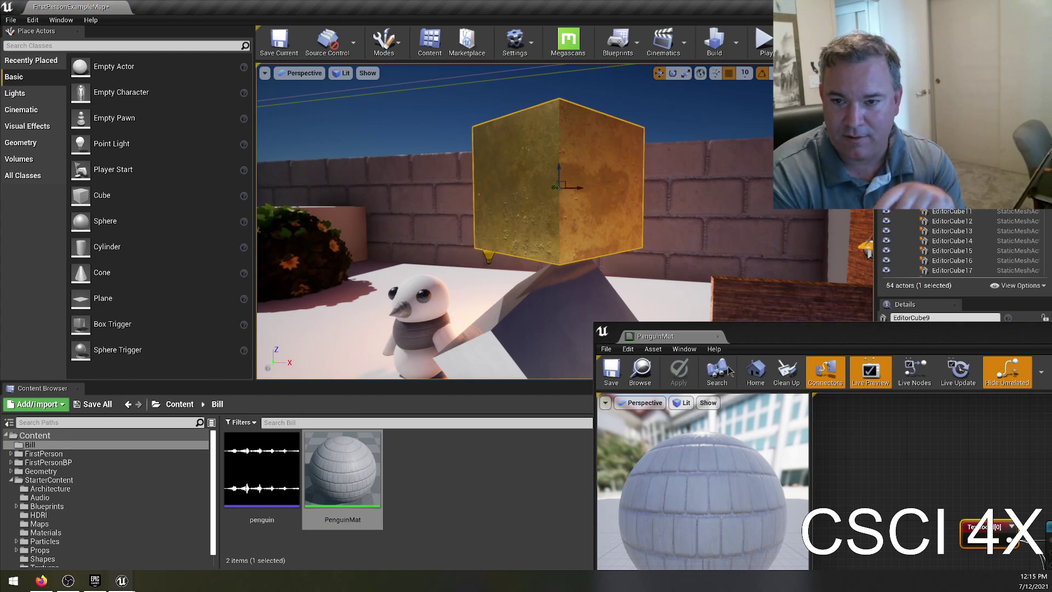
# - Set the TexCoord node's UTiling to 15 and VTiling to 2, and save the PenguinMat material
pyautogui.moveTo(773, 344); pyautogui.dragTo(792, 160)
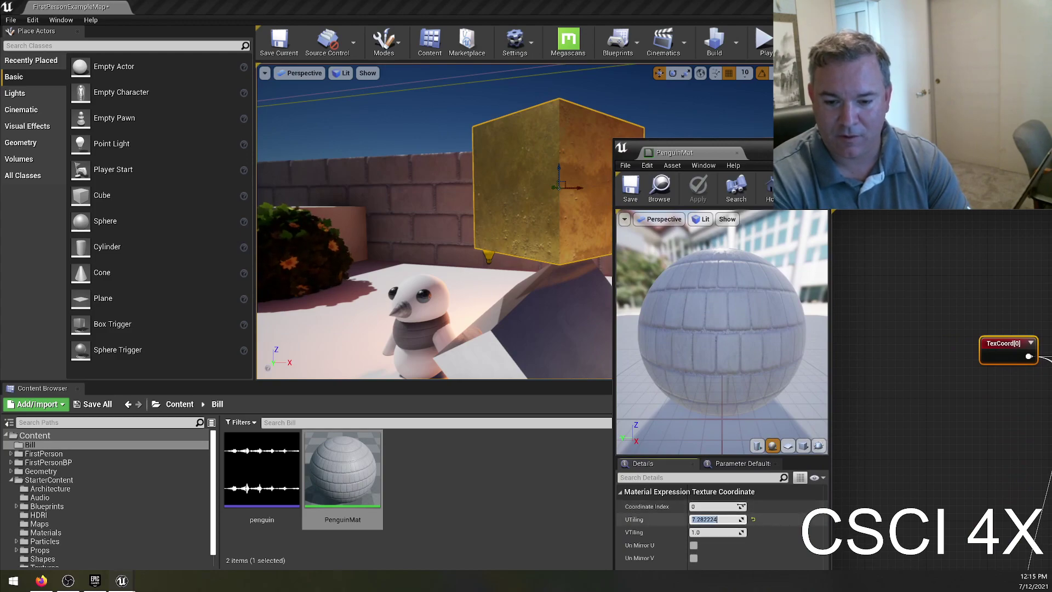
pyautogui.write('15')
pyautogui.press('Return')
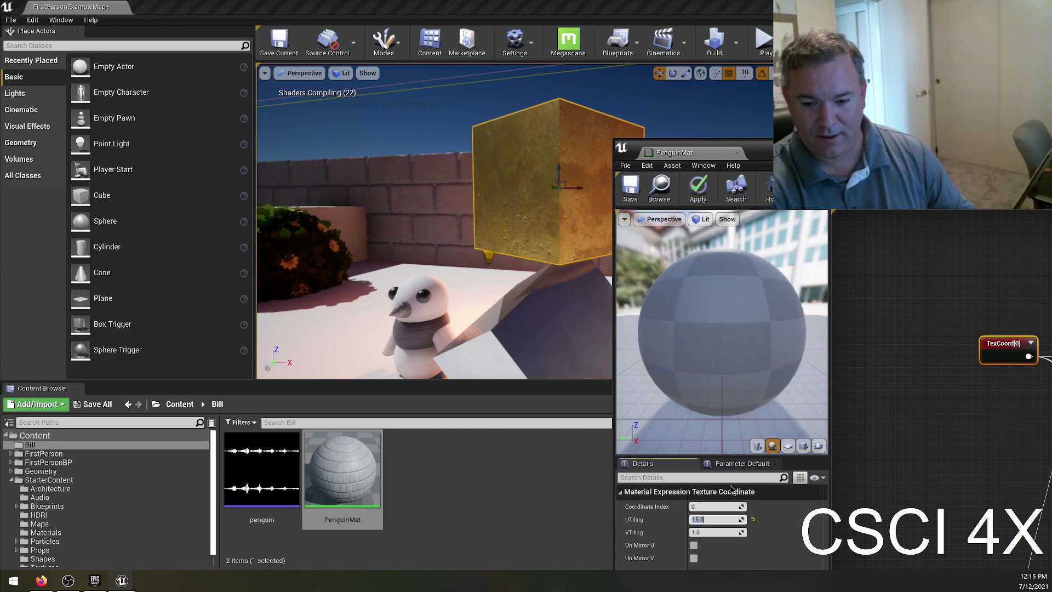
pyautogui.click(707, 533)
pyautogui.write('2')
pyautogui.press('Return')
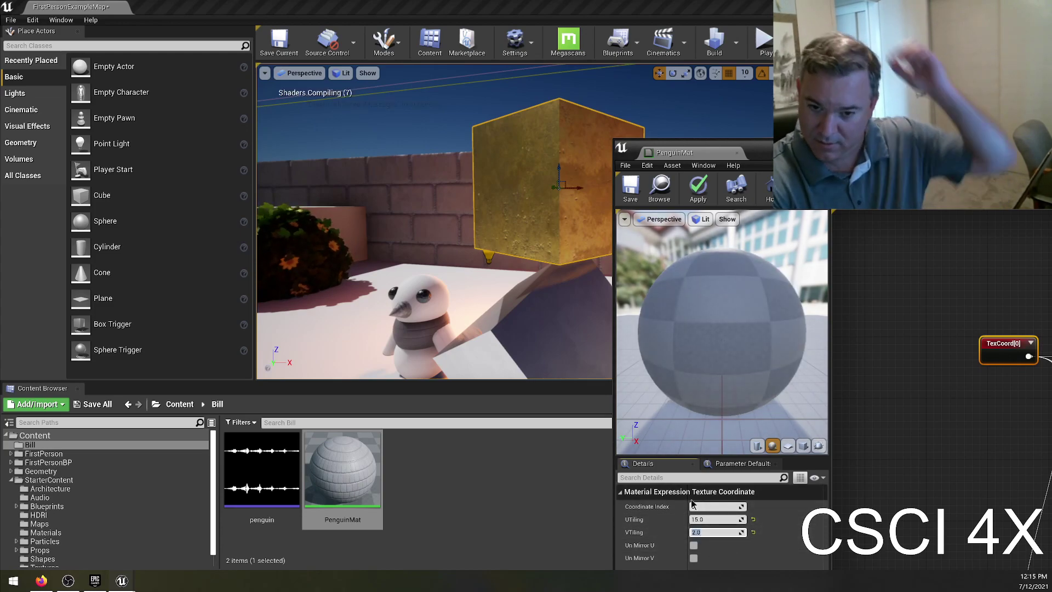
pyautogui.click(630, 189)
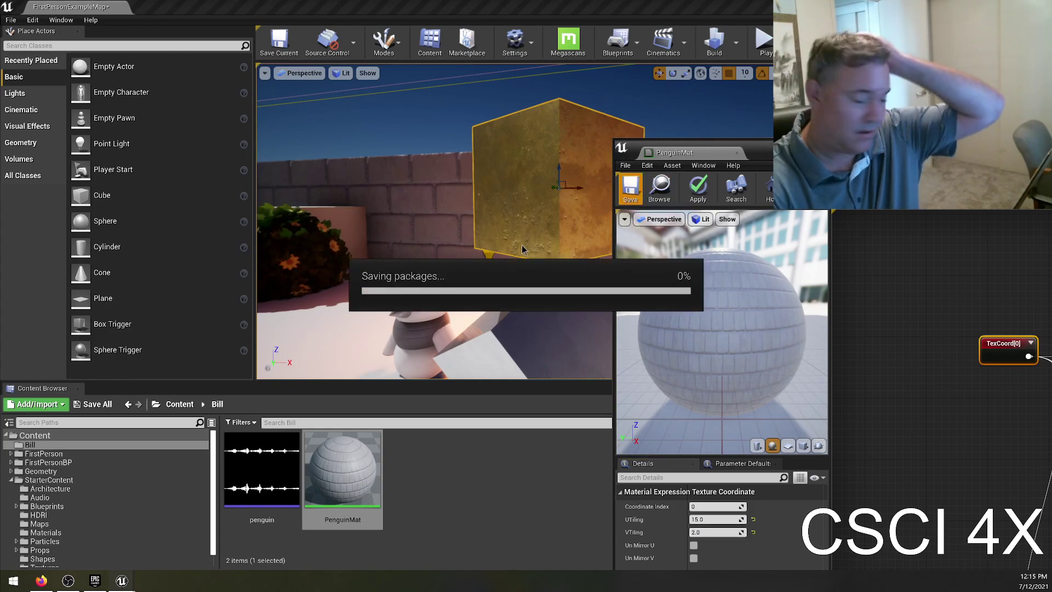
pyautogui.press('w')
pyautogui.moveTo(429, 221); pyautogui.dragTo(405, 221, button='right')
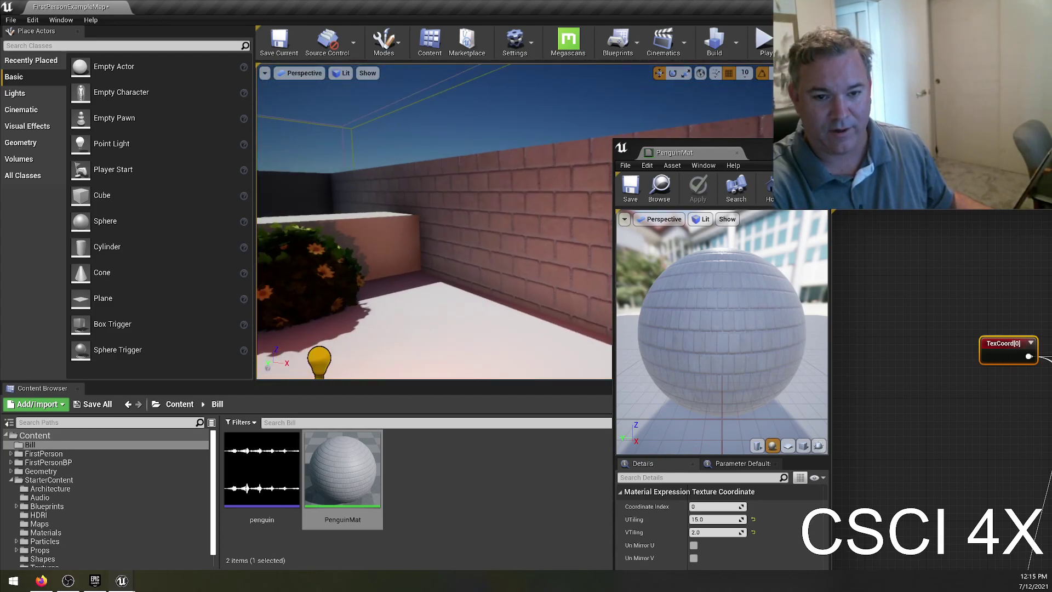
# - Reset the TexCoord node's UTiling and VTiling to their defaults, save the material and inspect the wall in the level
pyautogui.click(753, 520)
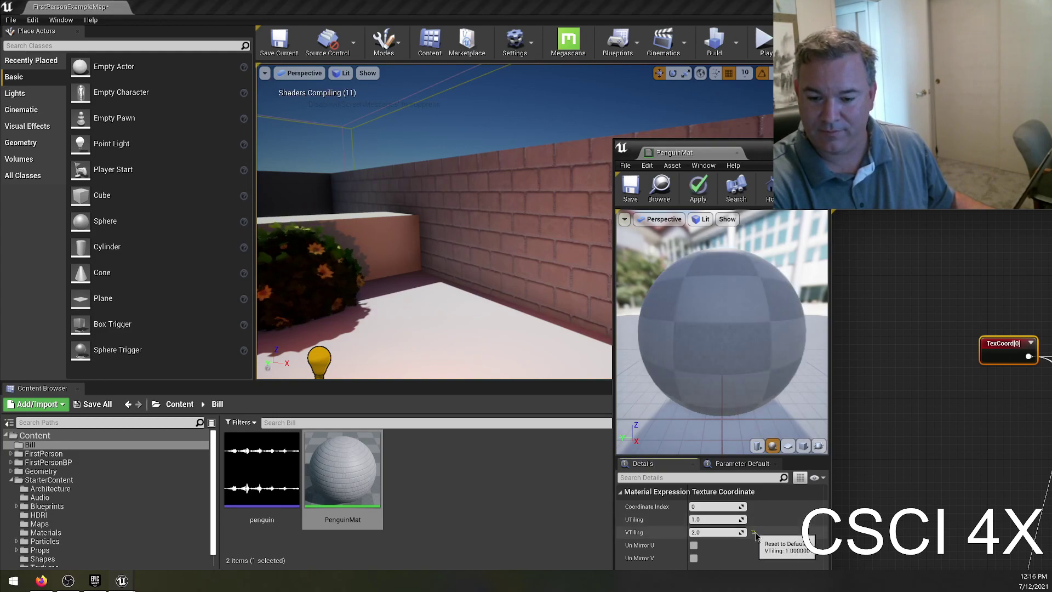
pyautogui.click(753, 533)
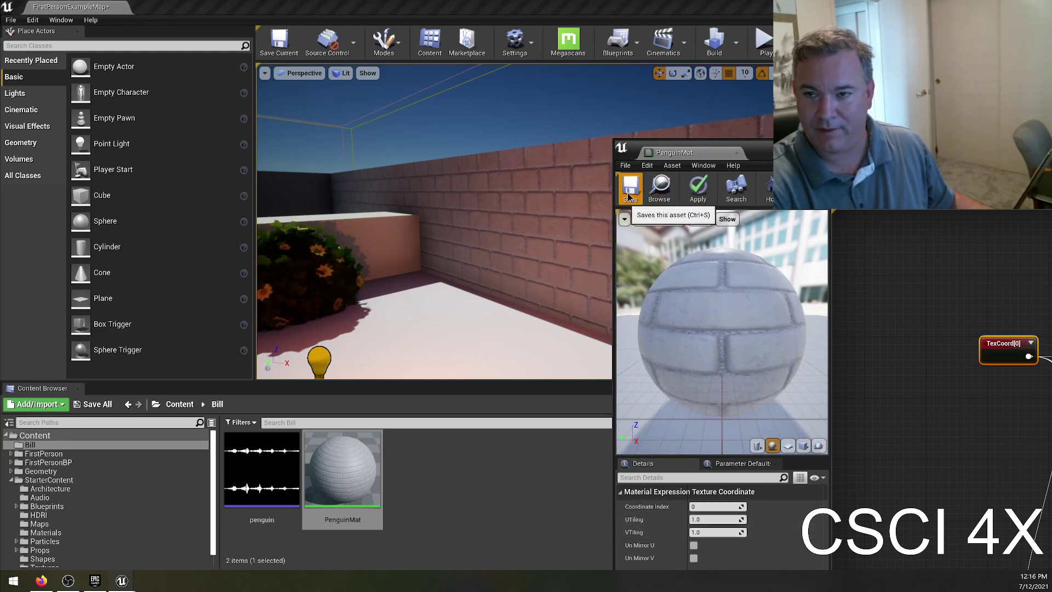
pyautogui.click(630, 193)
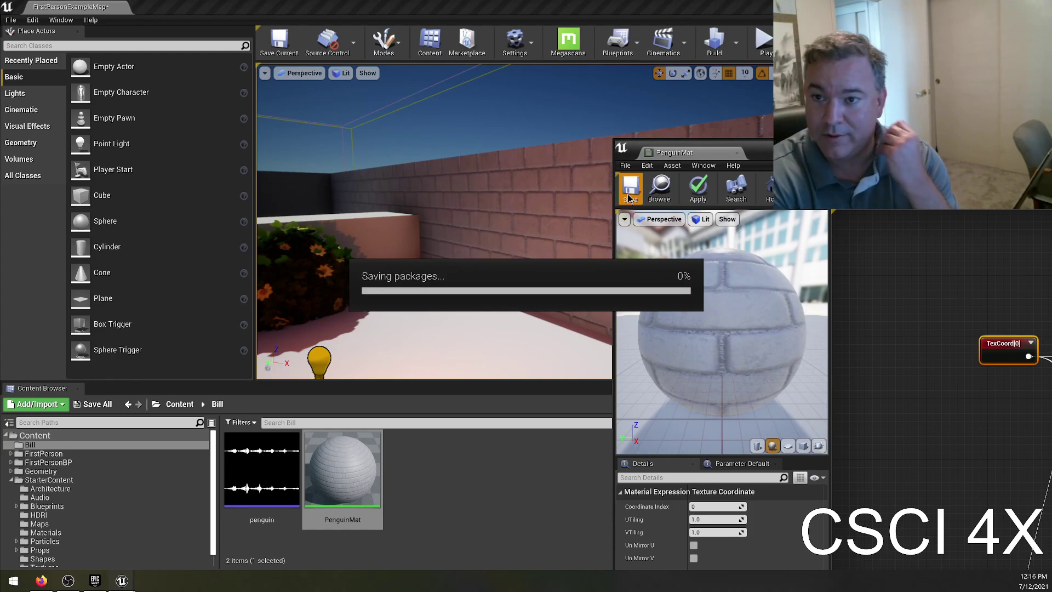
pyautogui.moveTo(422, 254)
pyautogui.mouseDown(button='right')
pyautogui.moveTo(438, 257)
pyautogui.moveTo(416, 258)
pyautogui.moveTo(429, 252)
pyautogui.mouseUp(button='right')
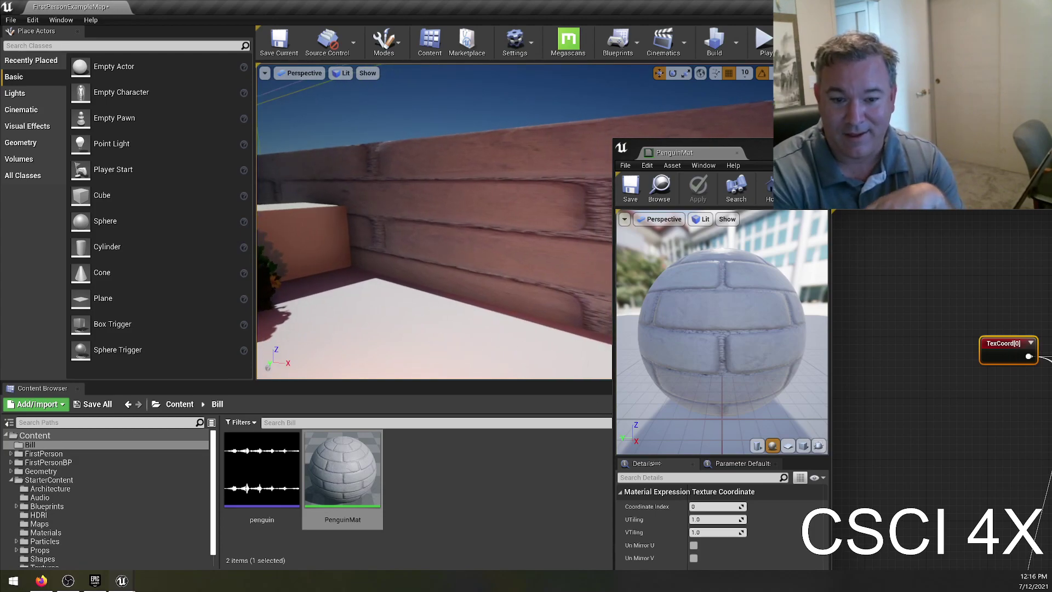
# - Set the TexCoord node's UTiling to 20 and VTiling to 3, and save the PenguinMat material
pyautogui.click(706, 521)
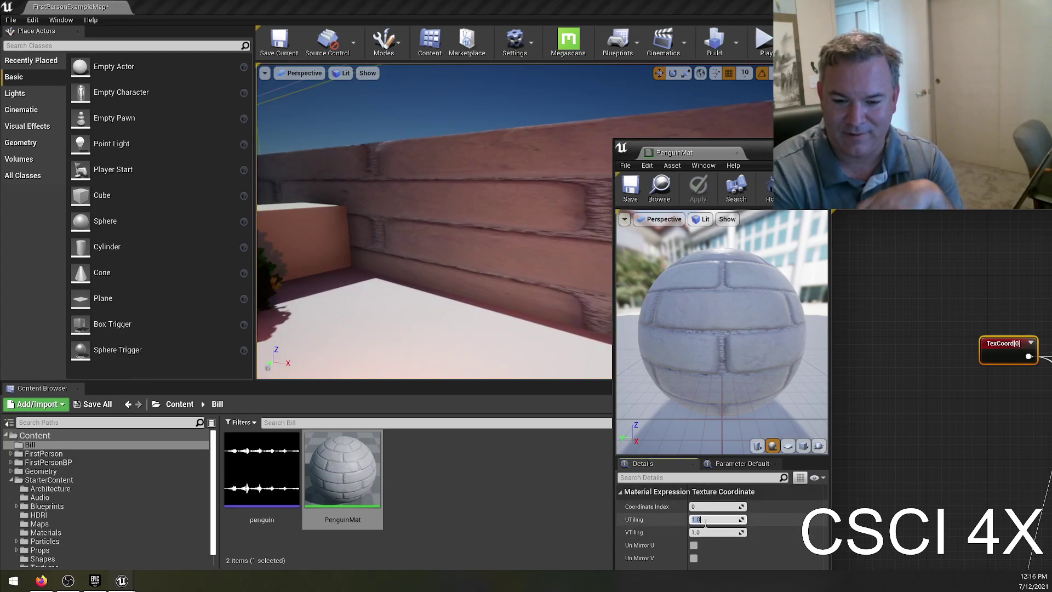
pyautogui.write('20')
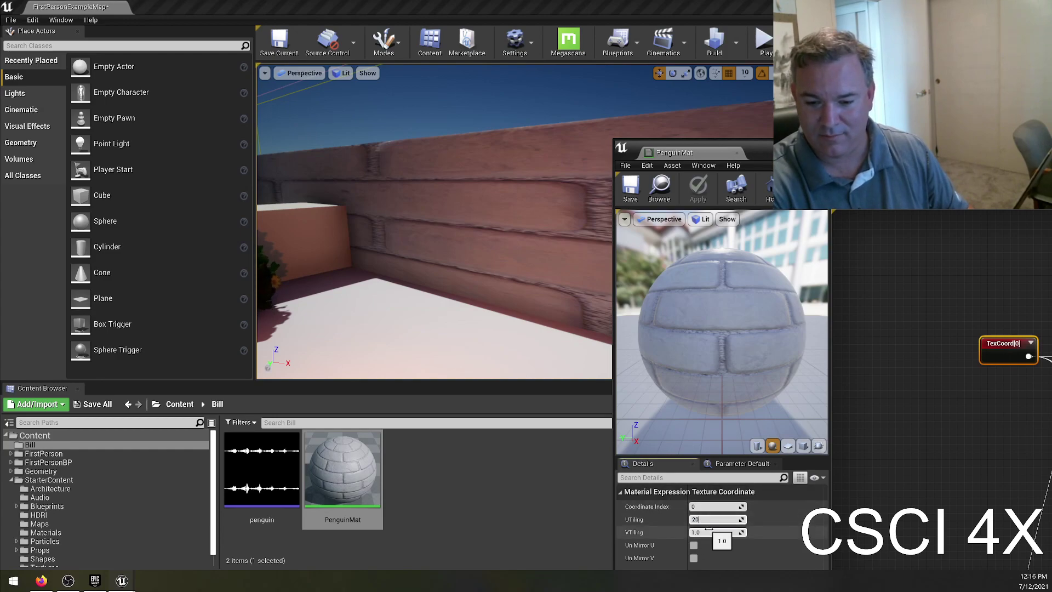
pyautogui.click(709, 528)
pyautogui.write('3')
pyautogui.press('Return')
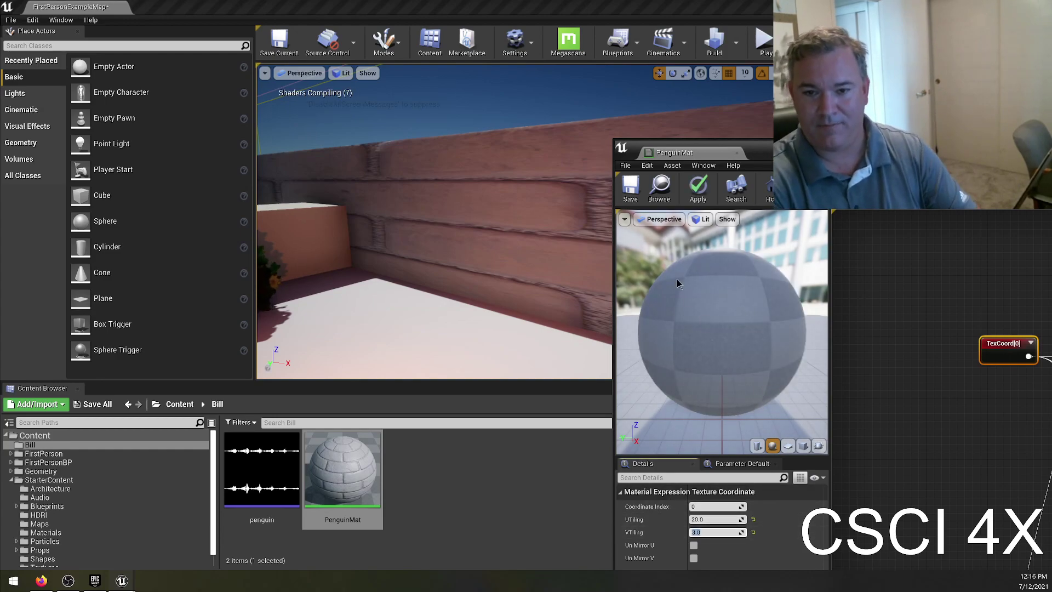
pyautogui.click(629, 192)
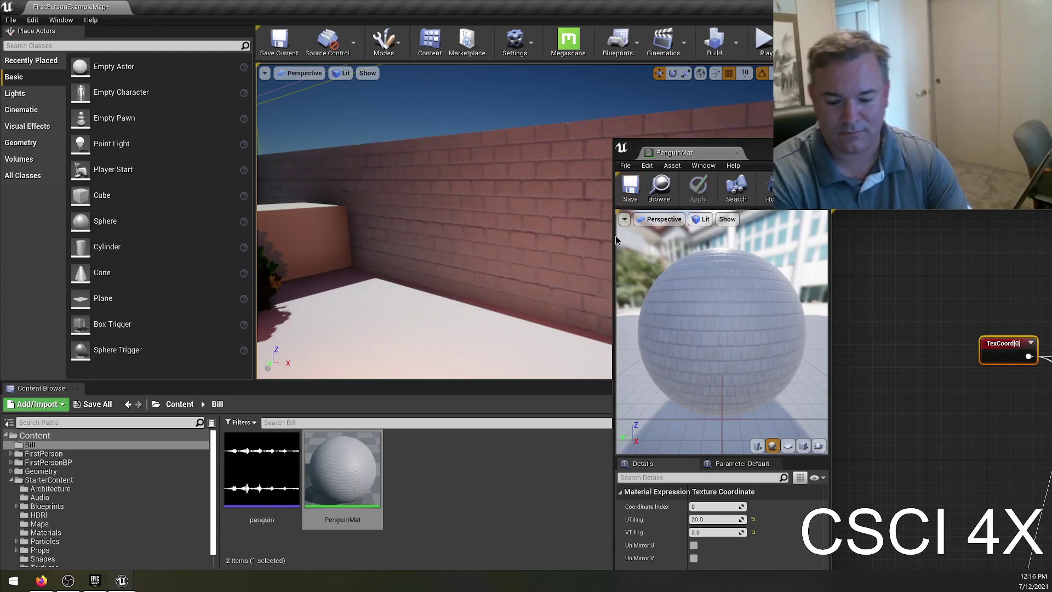
# - Apply the PenguinMat material to the white cube beneath the brown block and inspect its bricks from several angles
pyautogui.moveTo(481, 241); pyautogui.dragTo(523, 242, button='right')
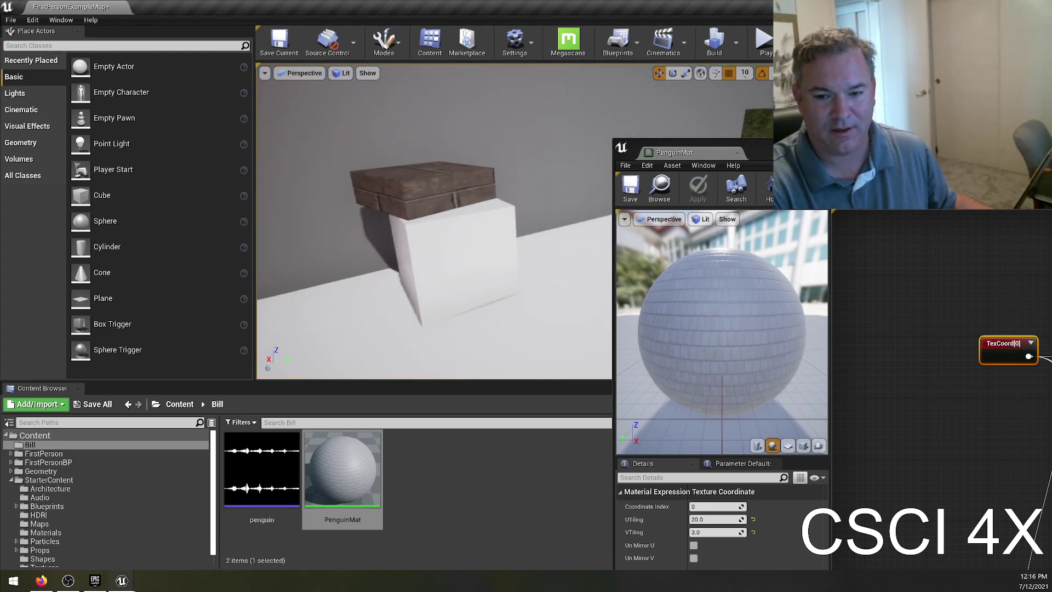
pyautogui.moveTo(342, 468); pyautogui.dragTo(500, 302)
pyautogui.moveTo(500, 302); pyautogui.dragTo(477, 302, button='right')
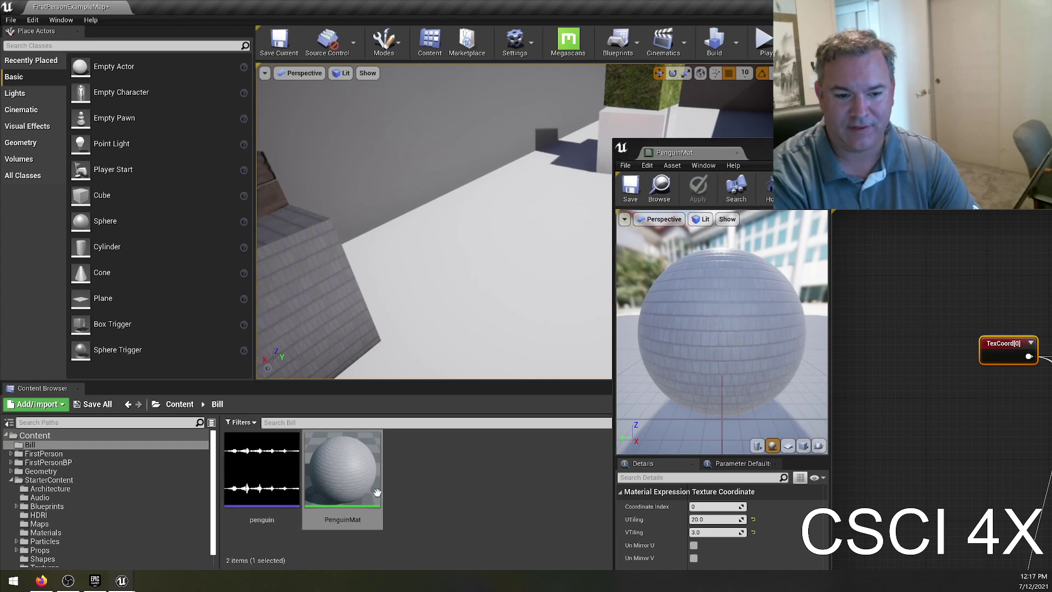
pyautogui.moveTo(475, 268); pyautogui.dragTo(427, 211)
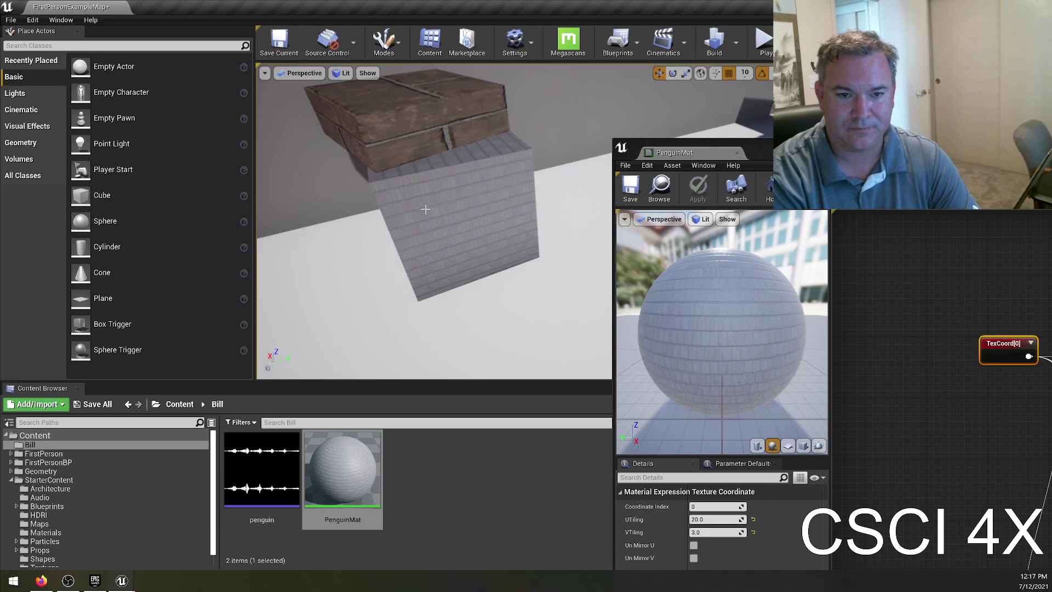
pyautogui.moveTo(466, 297)
pyautogui.mouseDown(button='right')
pyautogui.moveTo(478, 271)
pyautogui.moveTo(443, 278)
pyautogui.moveTo(482, 285)
pyautogui.moveTo(448, 282)
pyautogui.moveTo(482, 285)
pyautogui.moveTo(466, 282)
pyautogui.mouseUp(button='right')
pyautogui.moveTo(432, 158); pyautogui.dragTo(492, 231, button='right')
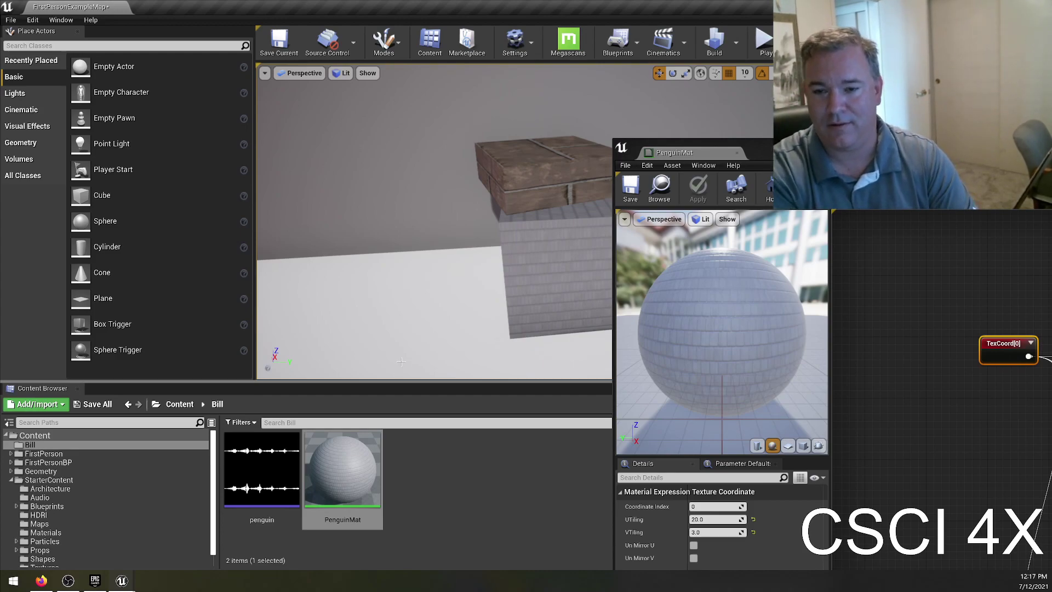
# - Return to the full PenguinMat graph and look through the available parameter nodes by searching for "para"
pyautogui.moveTo(760, 147); pyautogui.dragTo(306, 1)
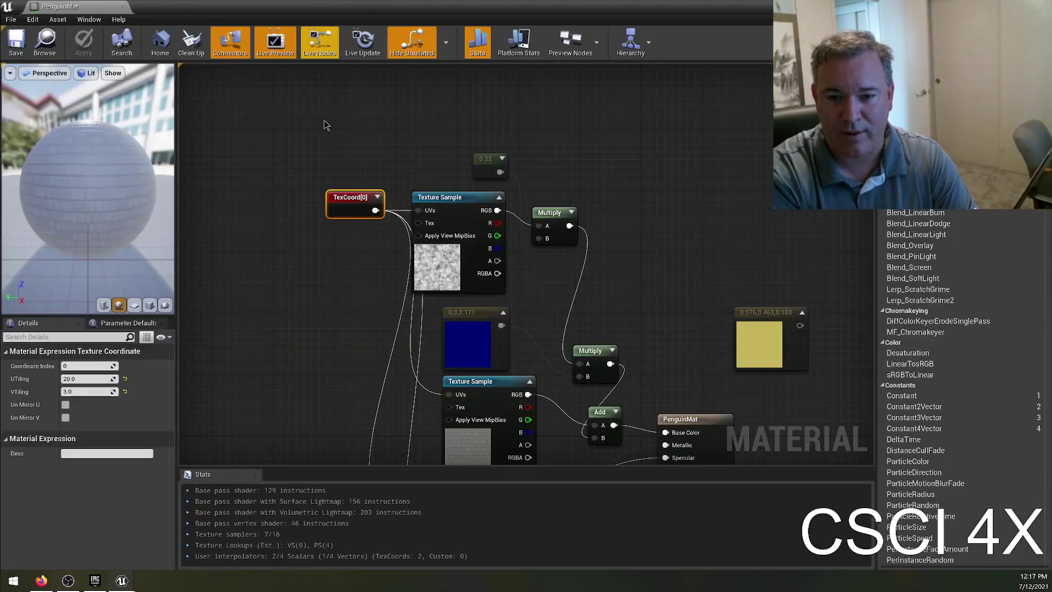
pyautogui.moveTo(311, 305); pyautogui.dragTo(399, 240, button='right')
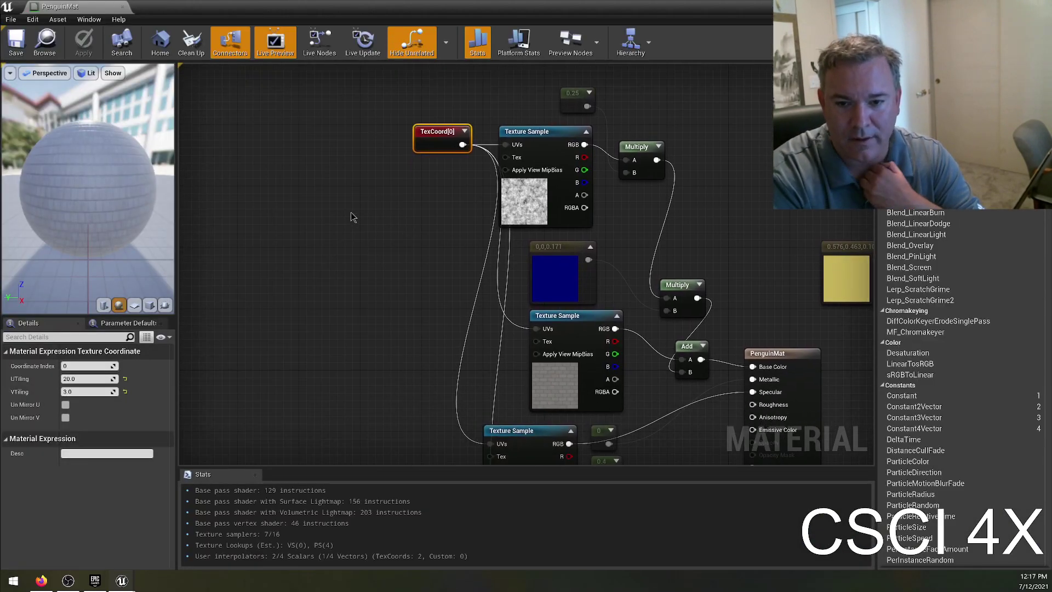
pyautogui.moveTo(336, 296); pyautogui.dragTo(357, 307, button='right')
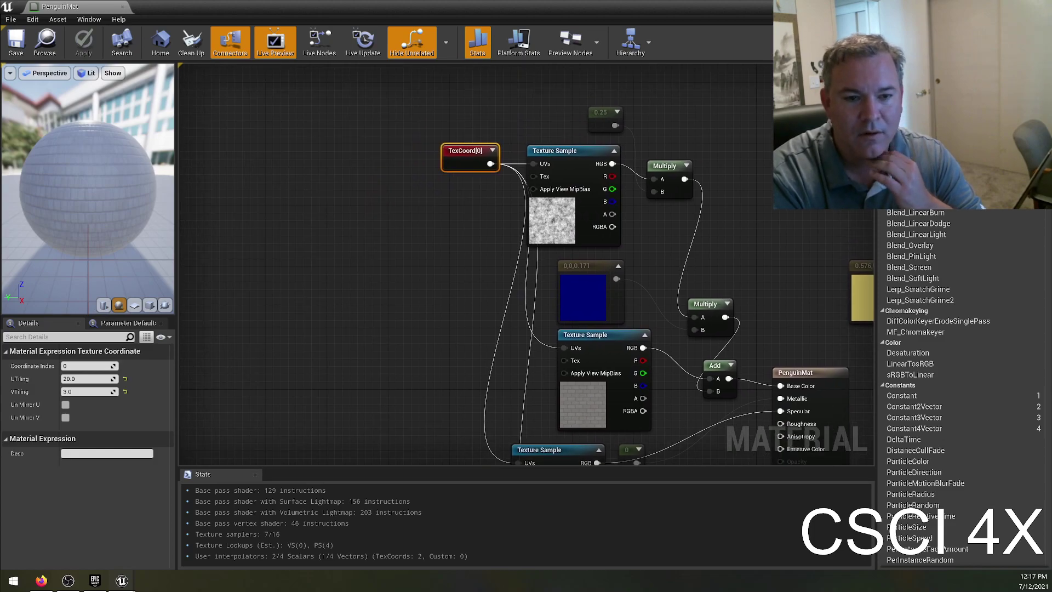
pyautogui.rightClick(358, 306)
pyautogui.write('para')
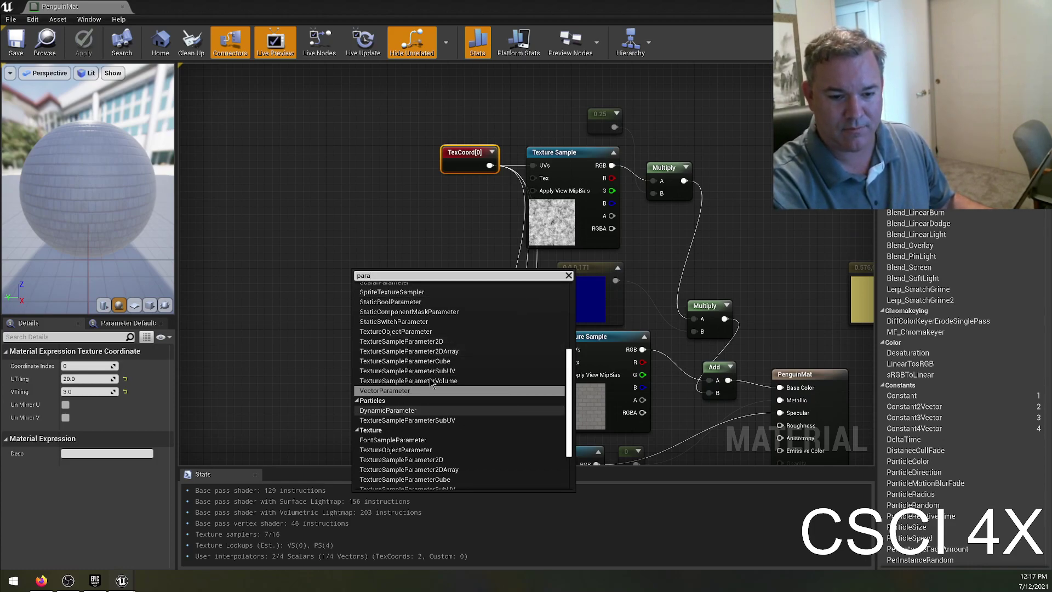
pyautogui.scroll(-3, 425, 393)
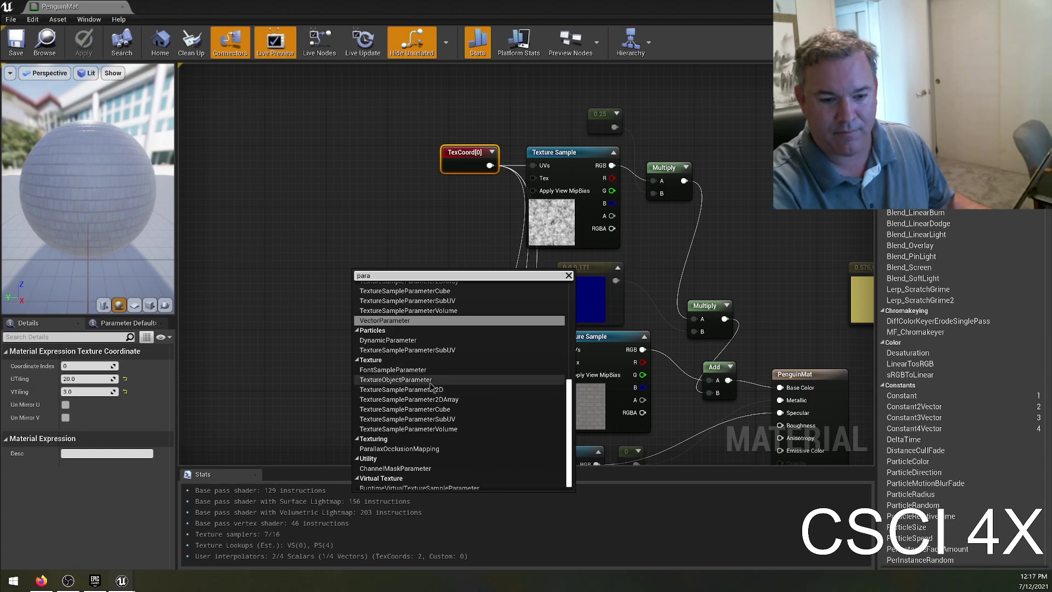
pyautogui.scroll(-1, 454, 377)
pyautogui.scroll(12, 489, 370)
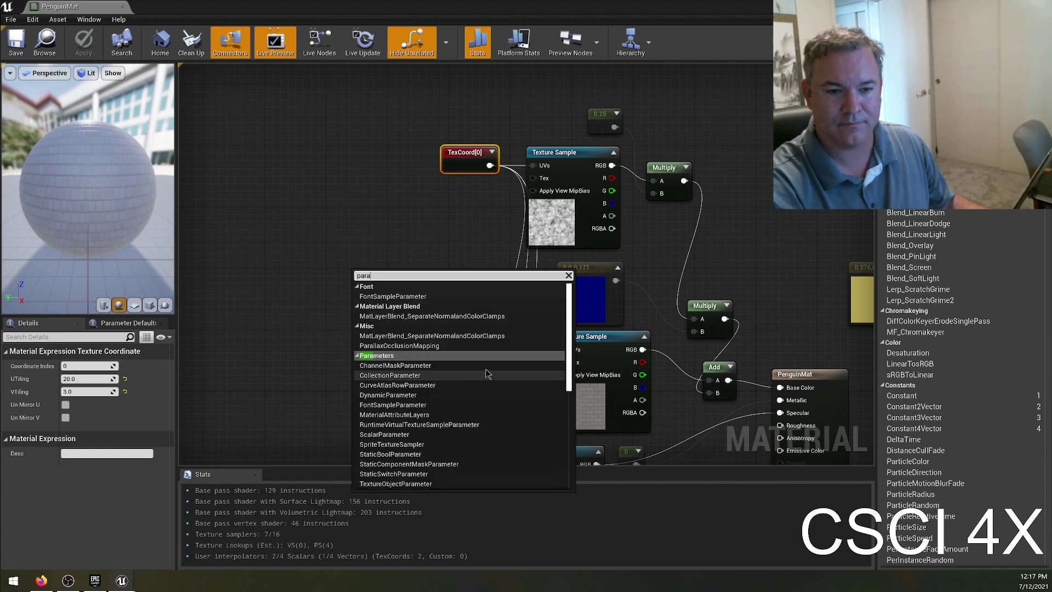
pyautogui.click(279, 312)
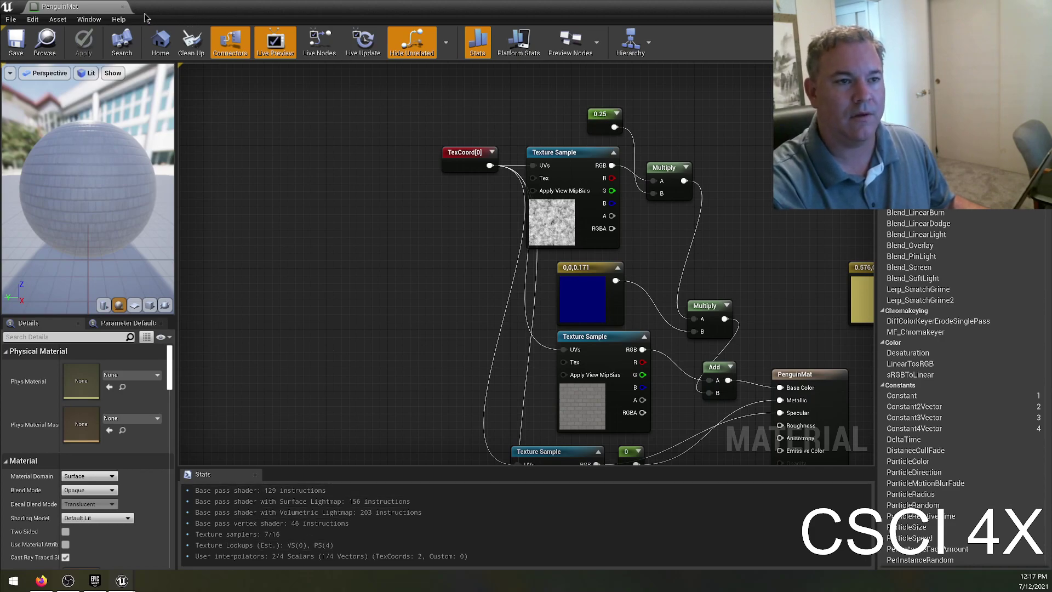
# - Close the PenguinMat material editor and save all changes in the project
pyautogui.click(121, 6)
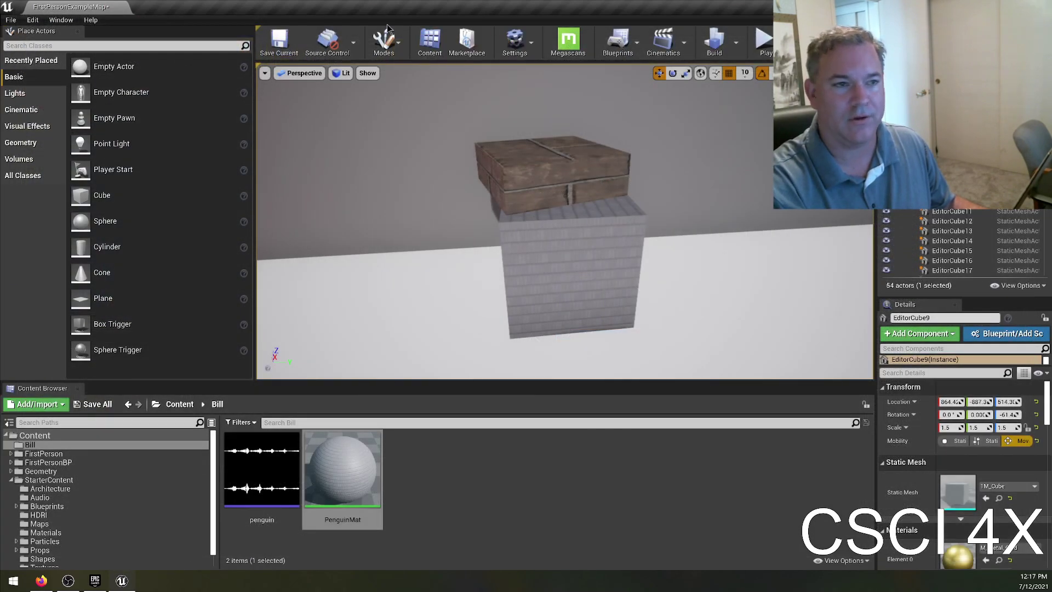
pyautogui.click(11, 19)
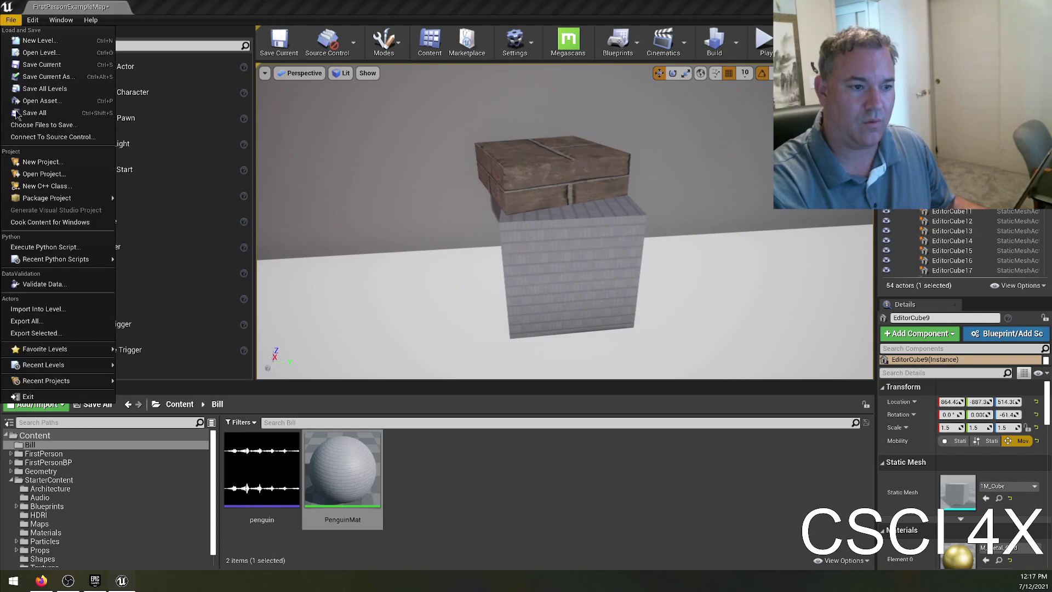
pyautogui.click(34, 112)
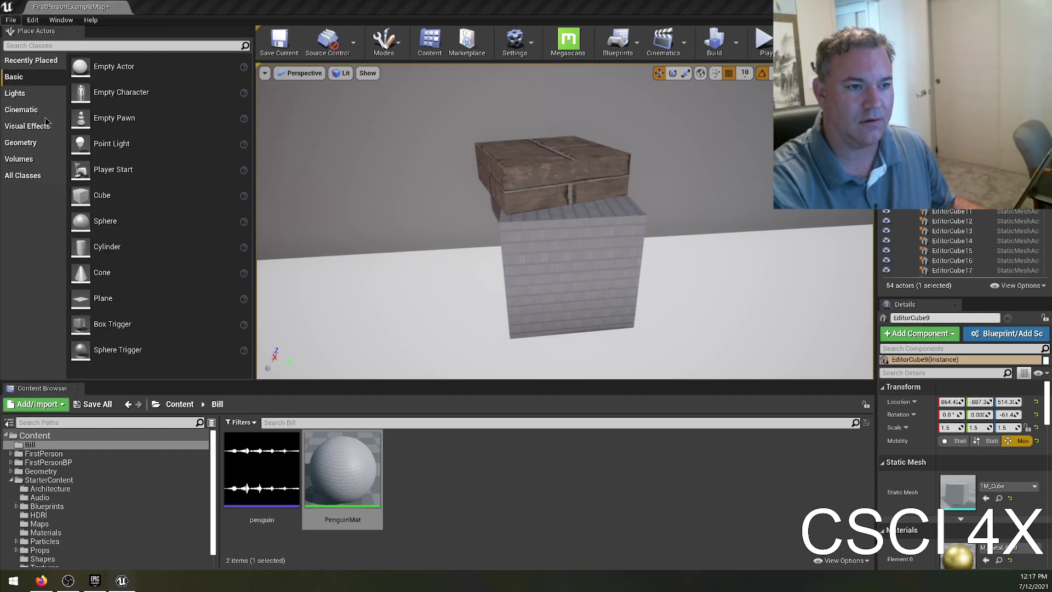
# - Switch to the Epic Games Launcher library and open the 4.26 version of the Fall2020 project
pyautogui.doubleClick(464, 14)
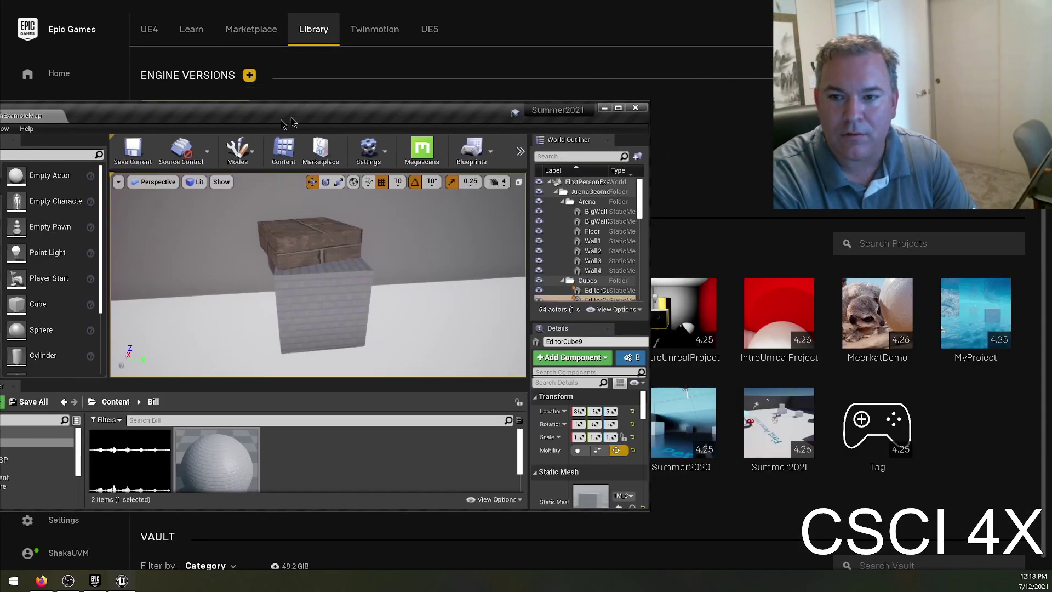
pyautogui.click(618, 113)
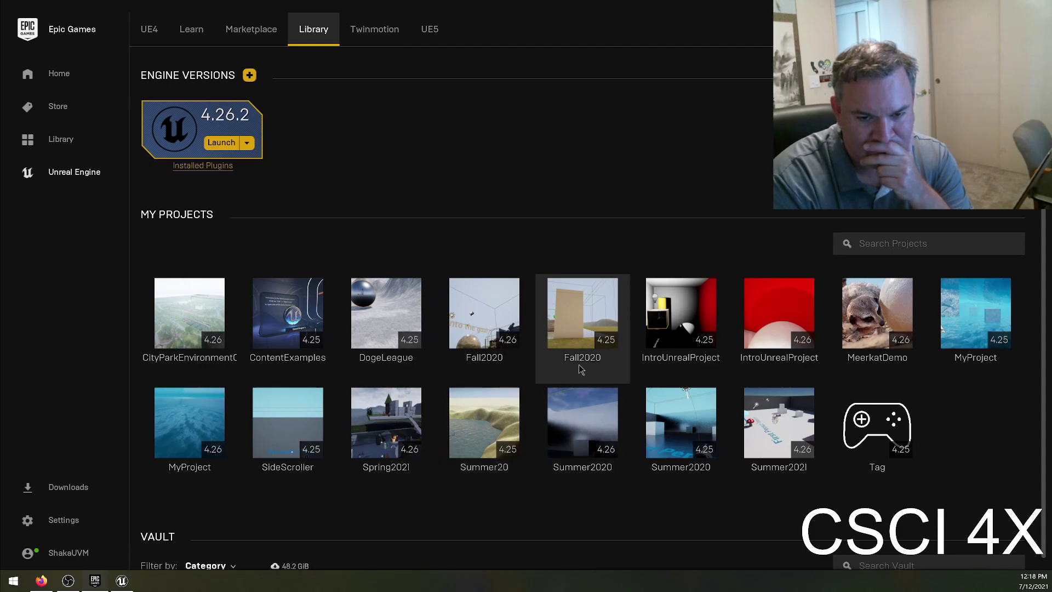
pyautogui.doubleClick(472, 310)
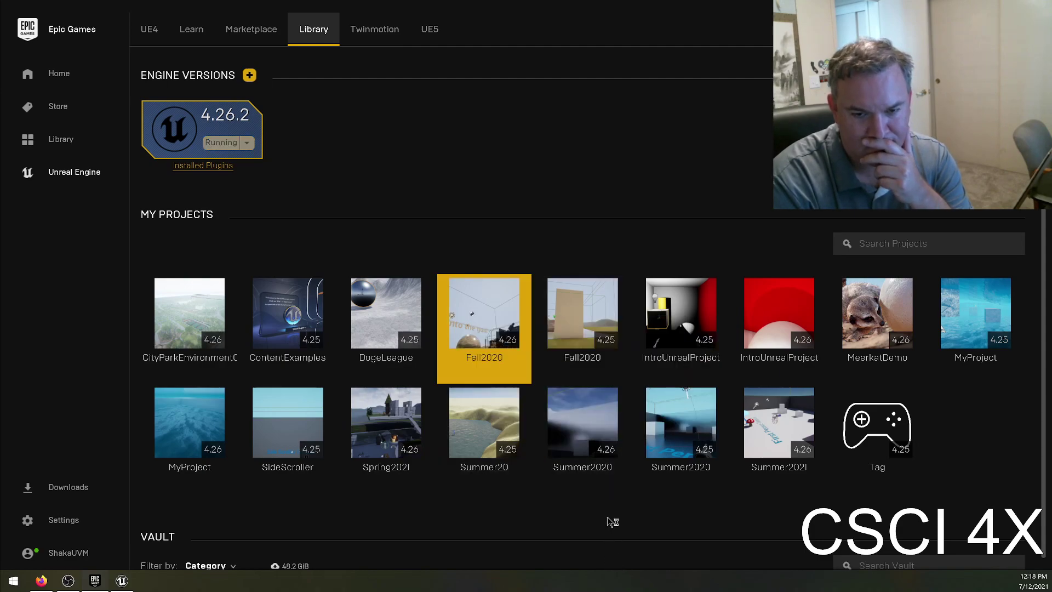
# - Delete the 4.25 version of the Fall2020 project and its files from the launcher library
pyautogui.rightClick(604, 319)
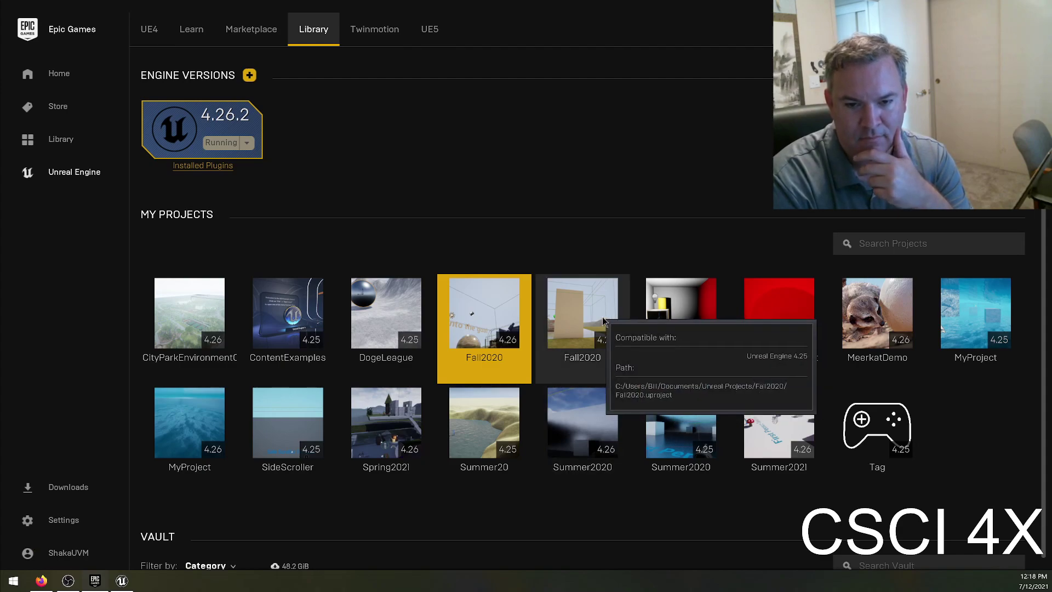
pyautogui.click(625, 391)
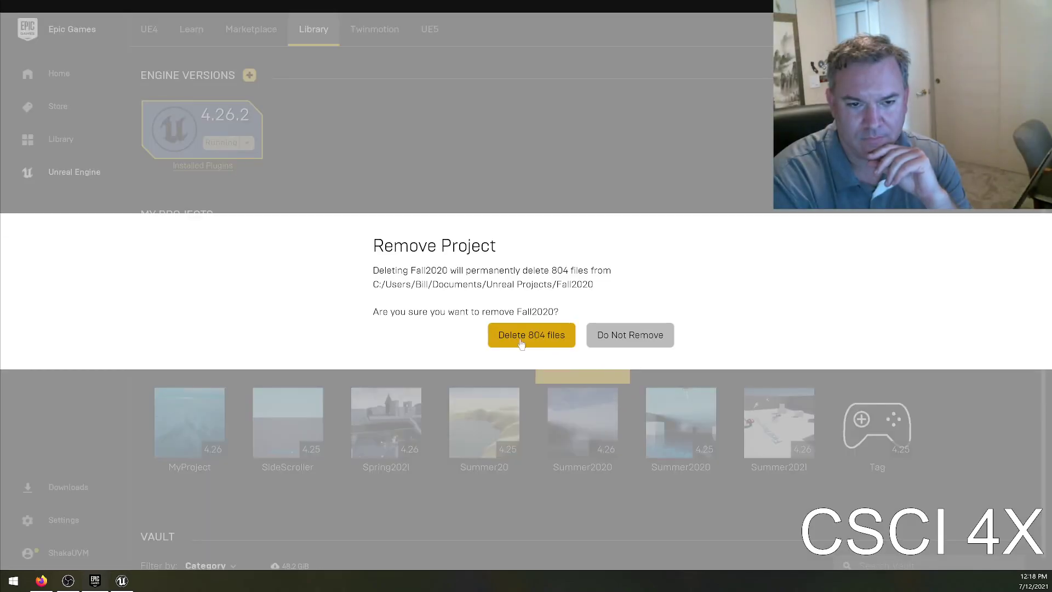
pyautogui.click(520, 340)
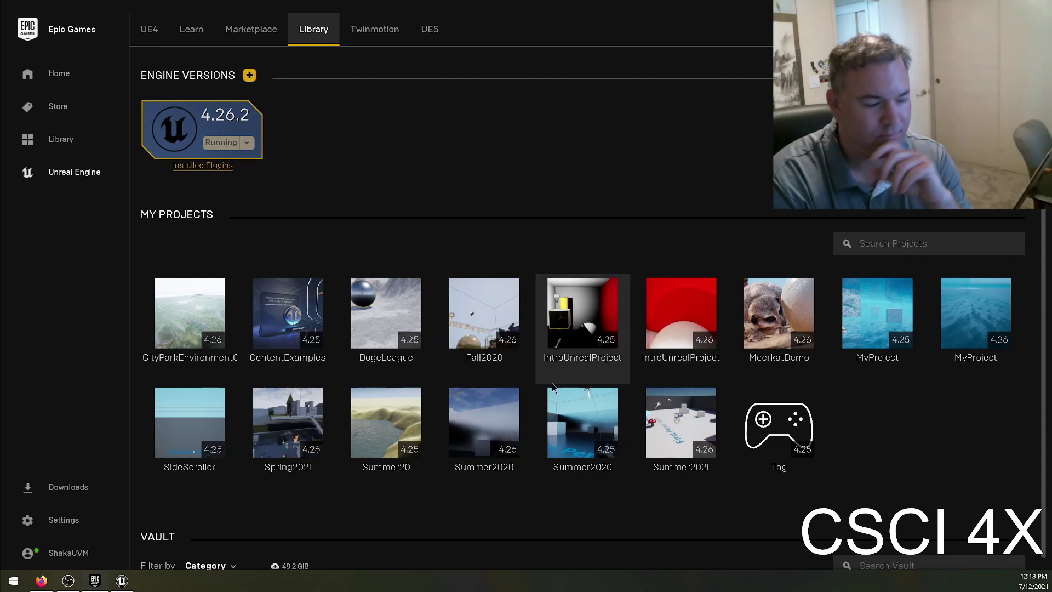
# - Switch back to the Summer2021 project, reopen PenguinMat, select its TexCoord node and review the graph and material preview
pyautogui.moveTo(504, 294)
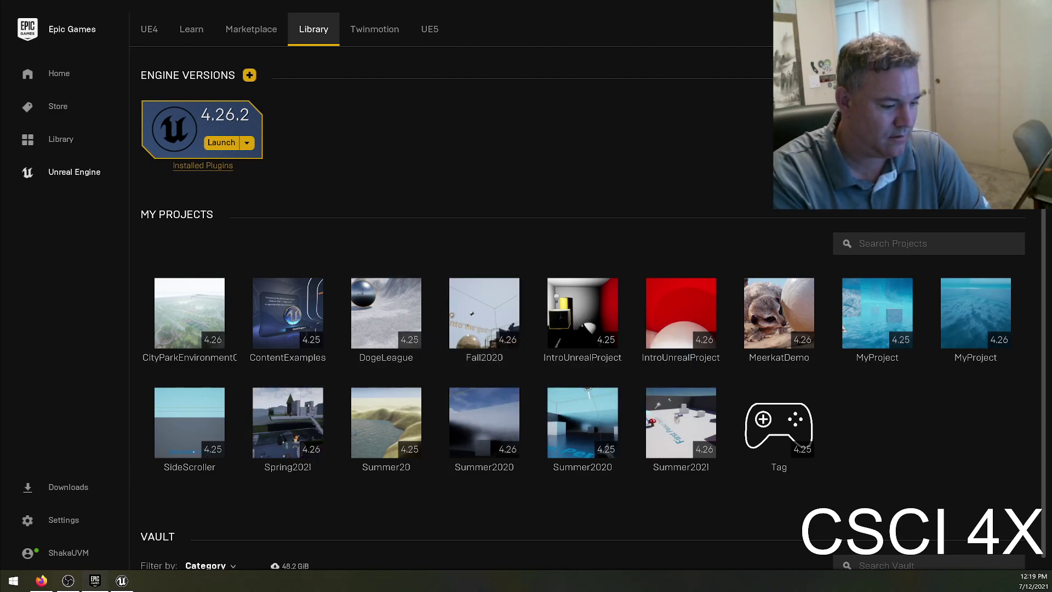
pyautogui.hotkey('alt', 'Tab')
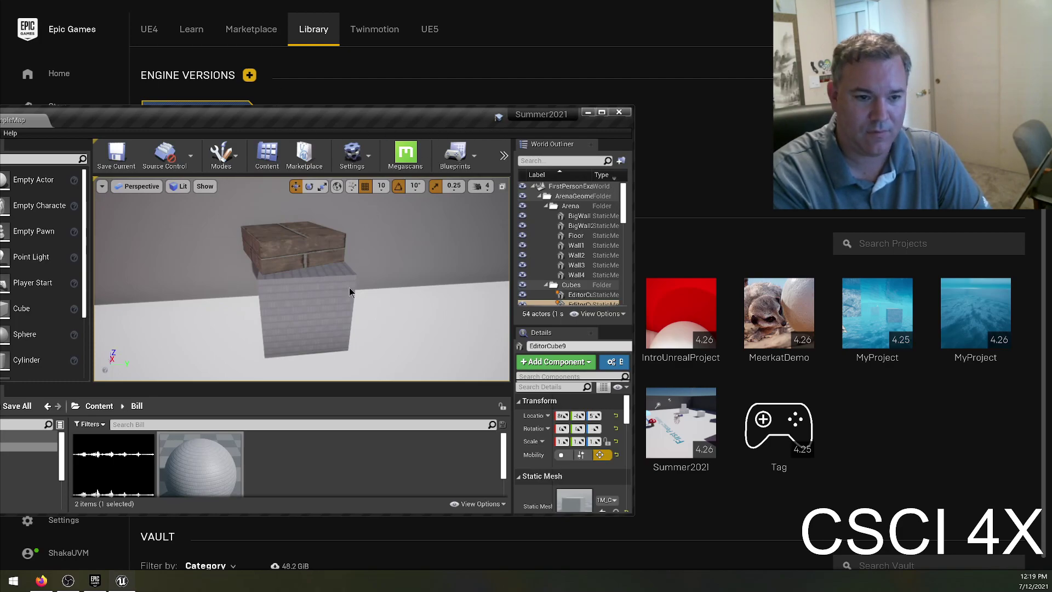
pyautogui.moveTo(215, 452); pyautogui.dragTo(302, 219)
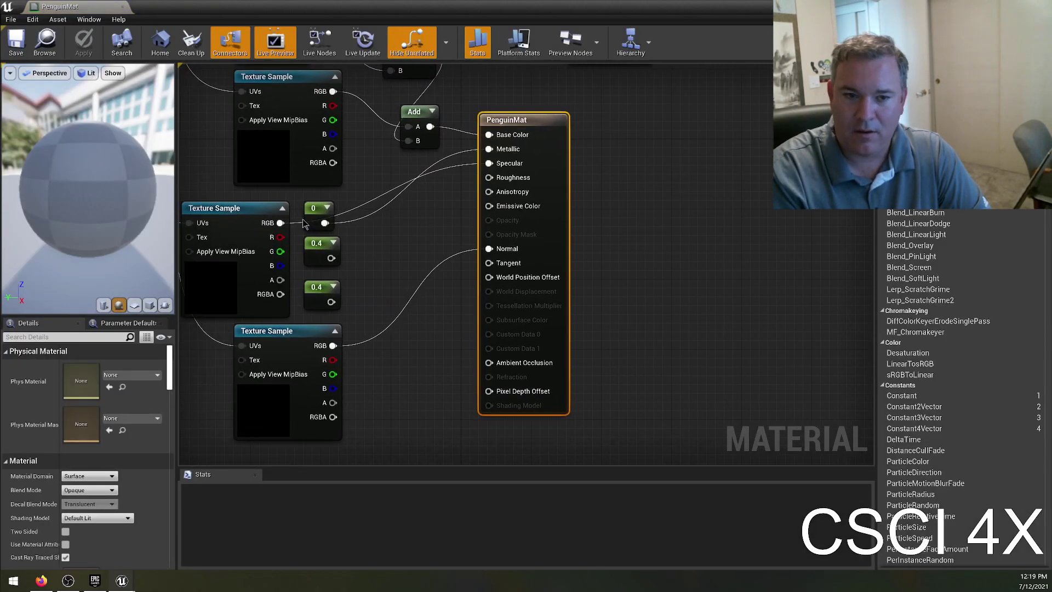
pyautogui.moveTo(418, 245); pyautogui.dragTo(700, 381, button='right')
pyautogui.moveTo(446, 186); pyautogui.dragTo(458, 393, button='right')
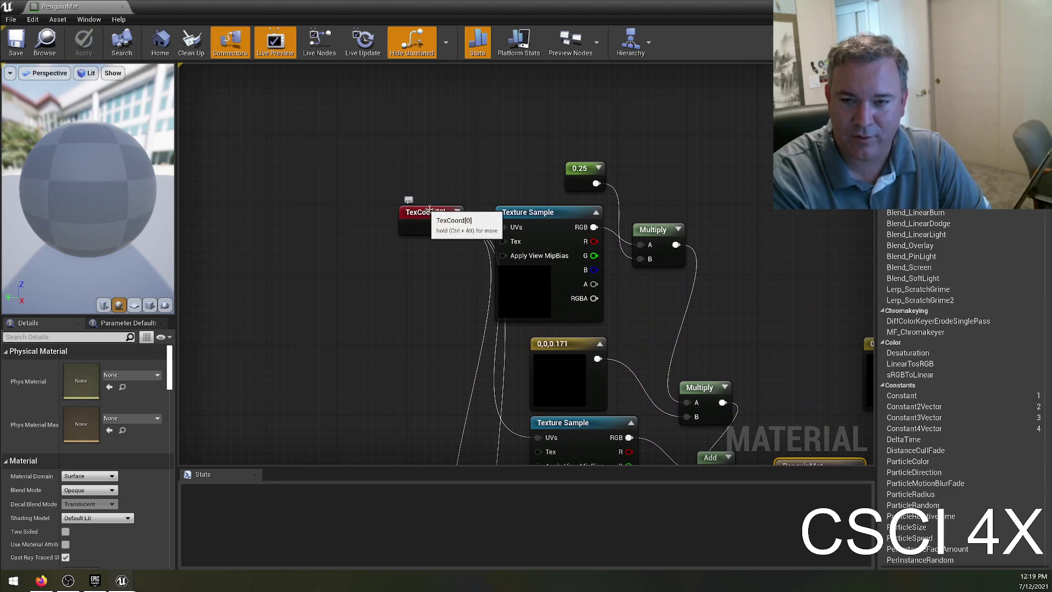
pyautogui.click(432, 212)
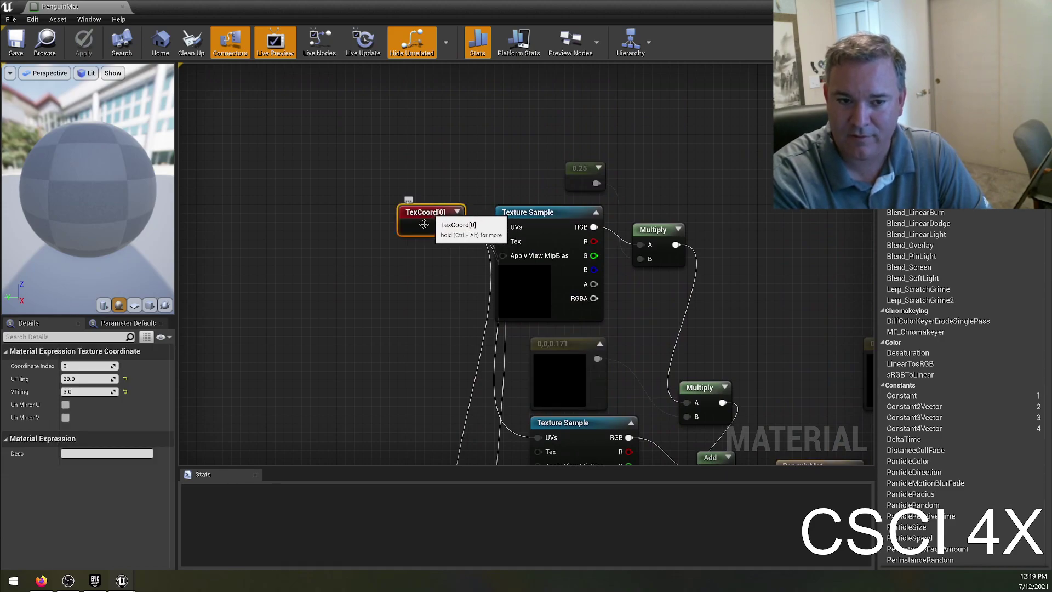
pyautogui.moveTo(545, 223); pyautogui.dragTo(556, 143, button='right')
pyautogui.moveTo(453, 292); pyautogui.dragTo(474, 222, button='right')
pyautogui.moveTo(451, 370); pyautogui.dragTo(502, 236, button='right')
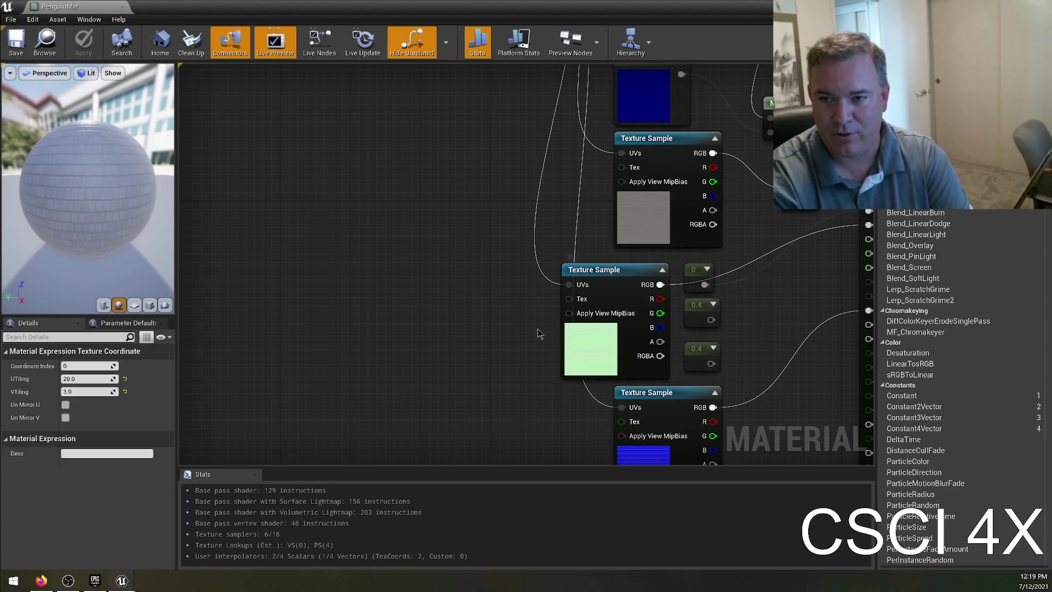
pyautogui.moveTo(79, 183); pyautogui.dragTo(85, 139)
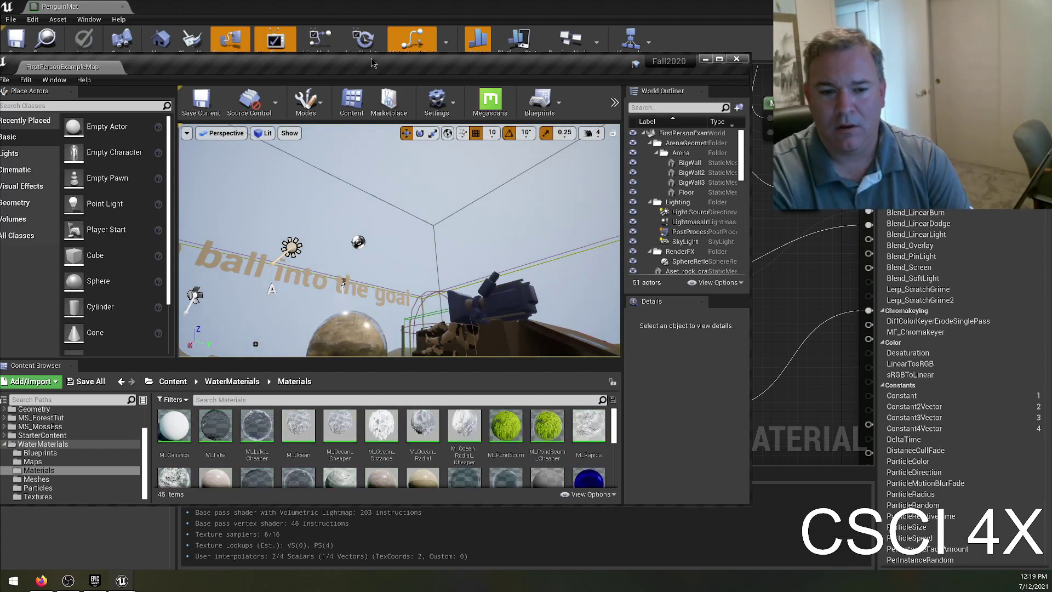
# - Maximize the Fall2020 editor window and bring the large reflective ball in the level into close view
pyautogui.click(719, 58)
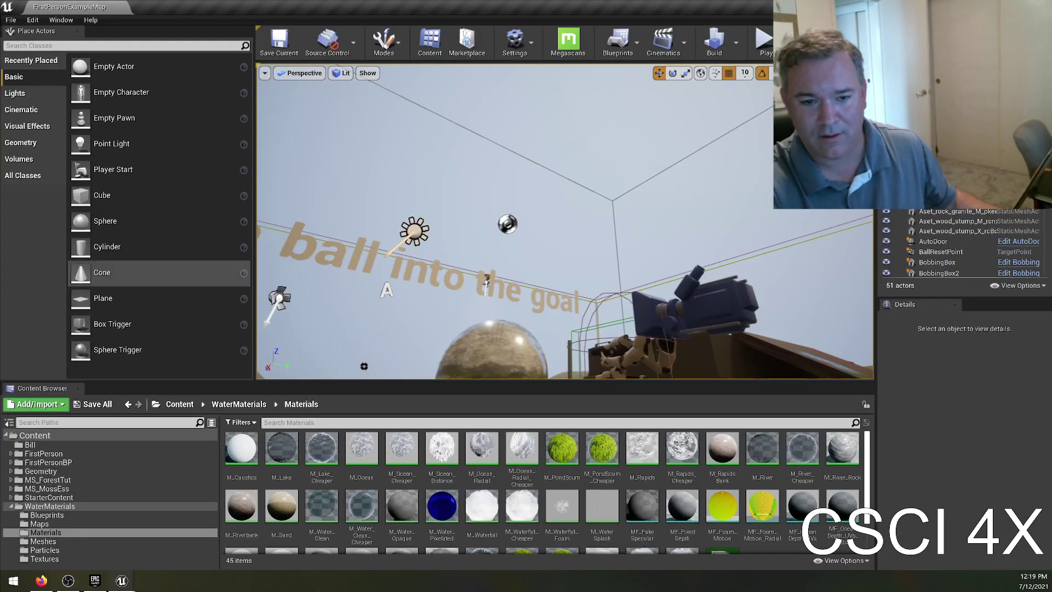
pyautogui.moveTo(532, 234); pyautogui.dragTo(557, 218, button='right')
pyautogui.press('w')
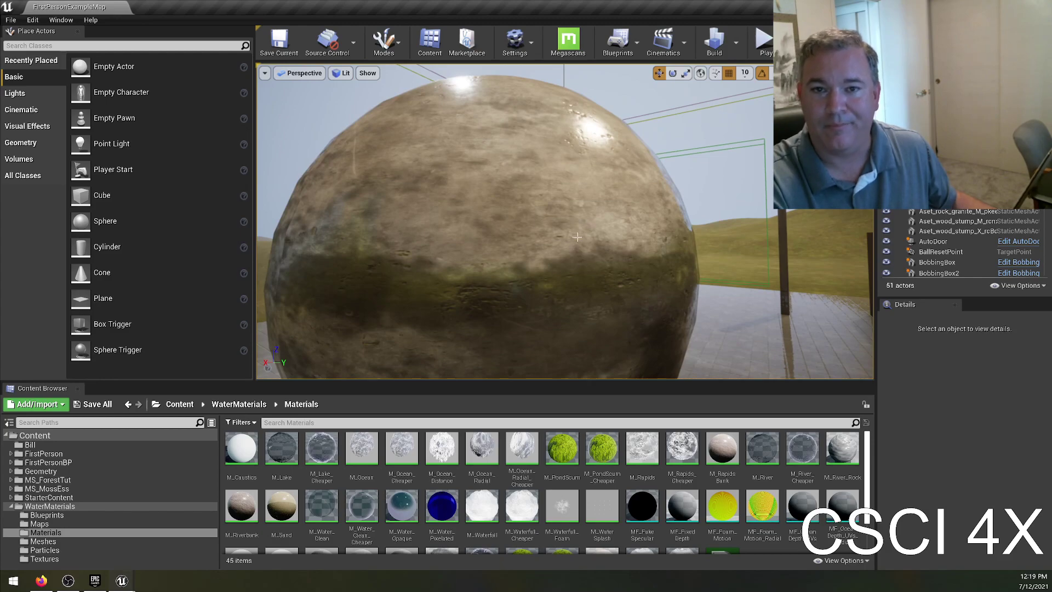
# - Play the level, walk past the brick wall to examine the material preview spheres up close, and stop playing
pyautogui.click(764, 43)
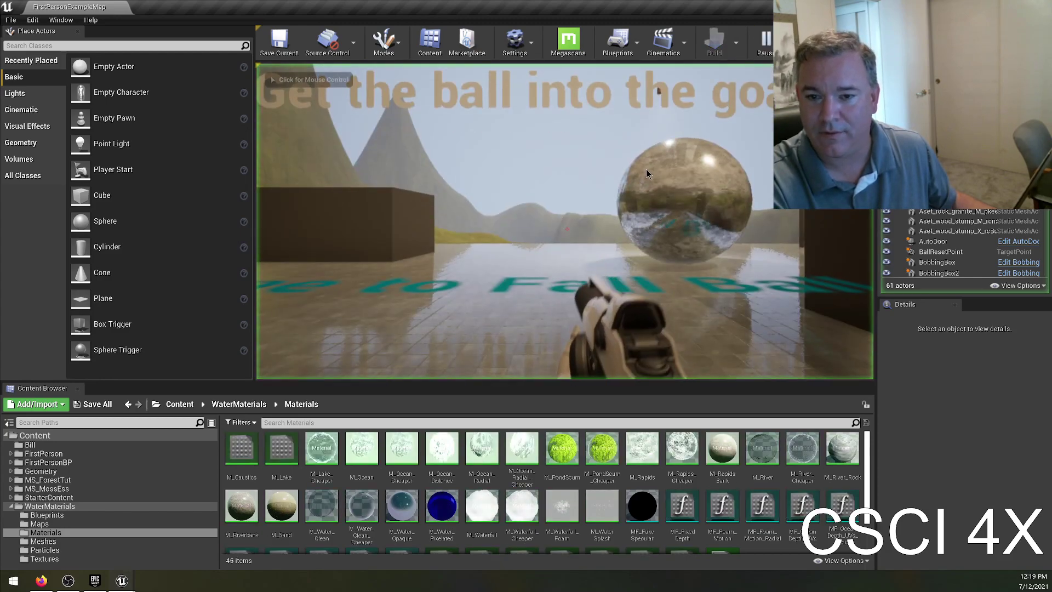
pyautogui.press('w')
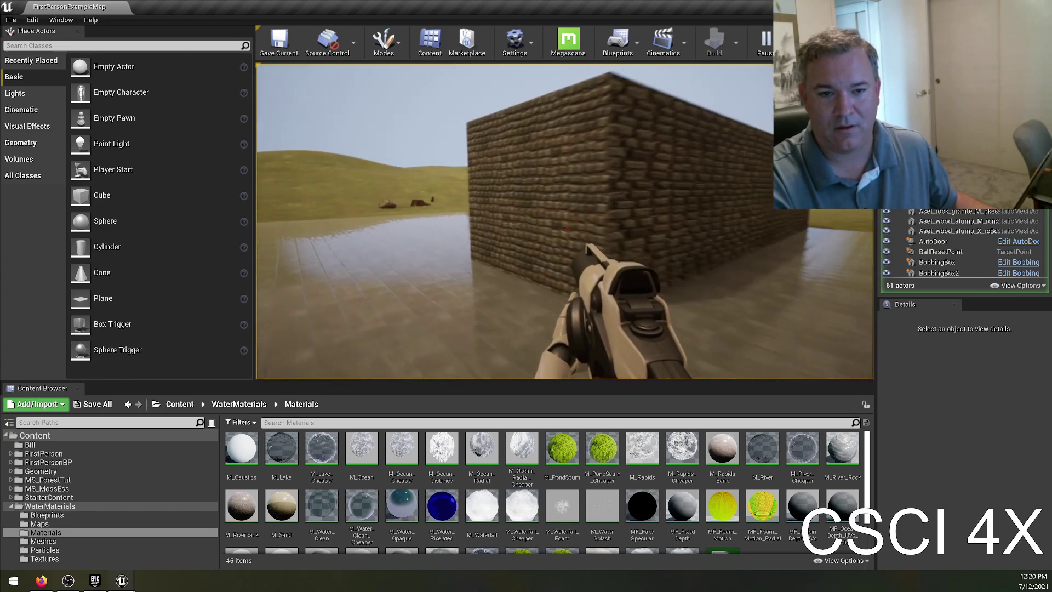
pyautogui.press('w')
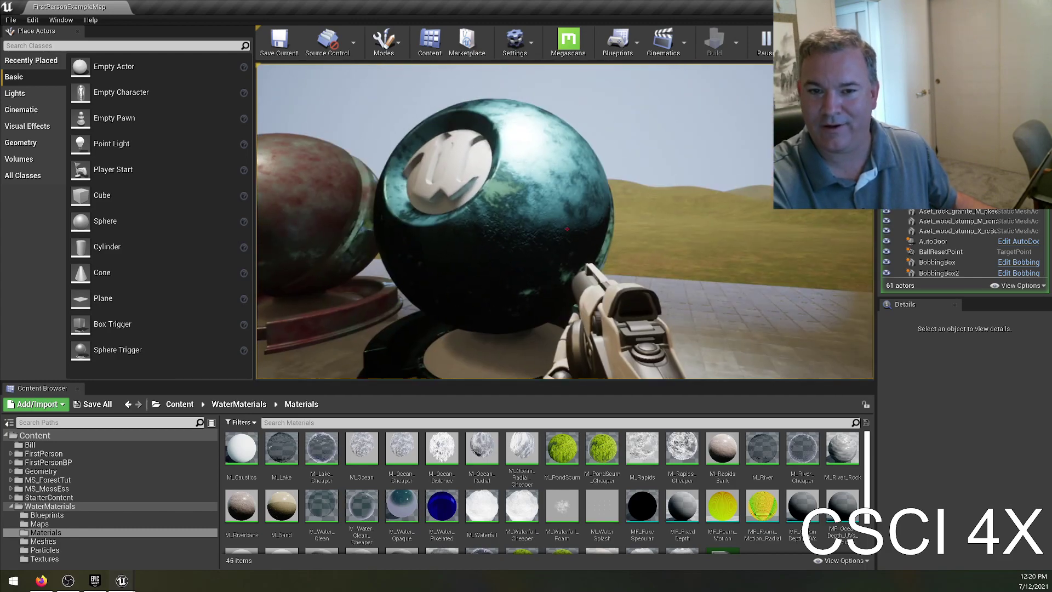
pyautogui.press('a')
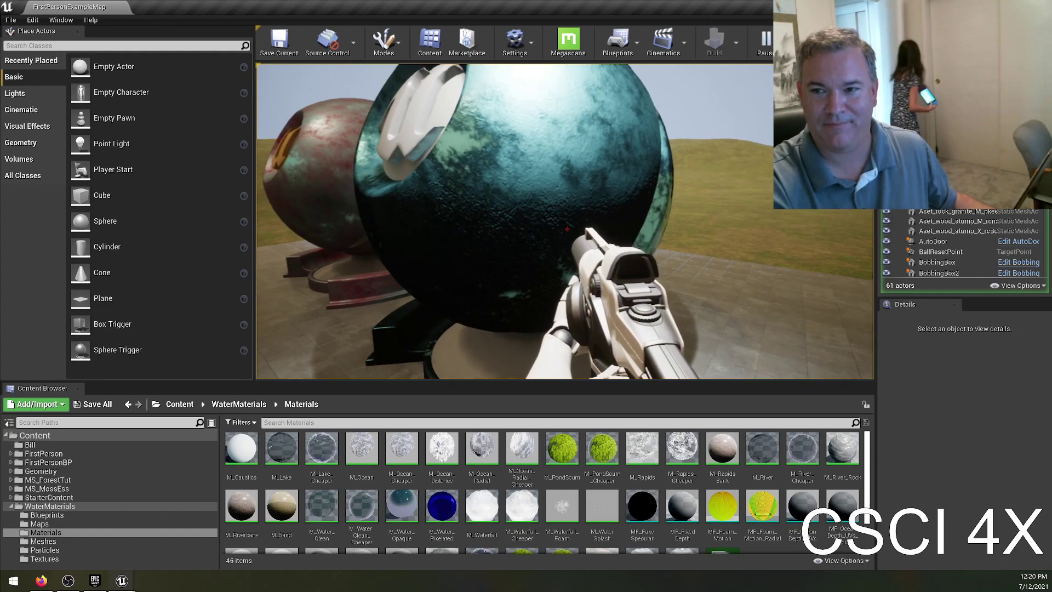
pyautogui.press('s')
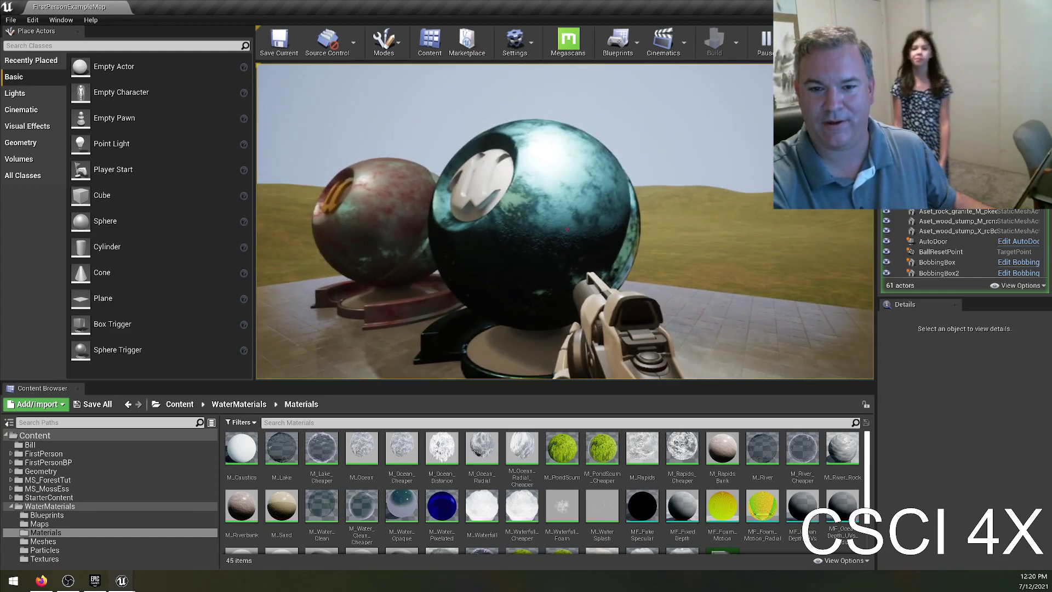
pyautogui.press('w')
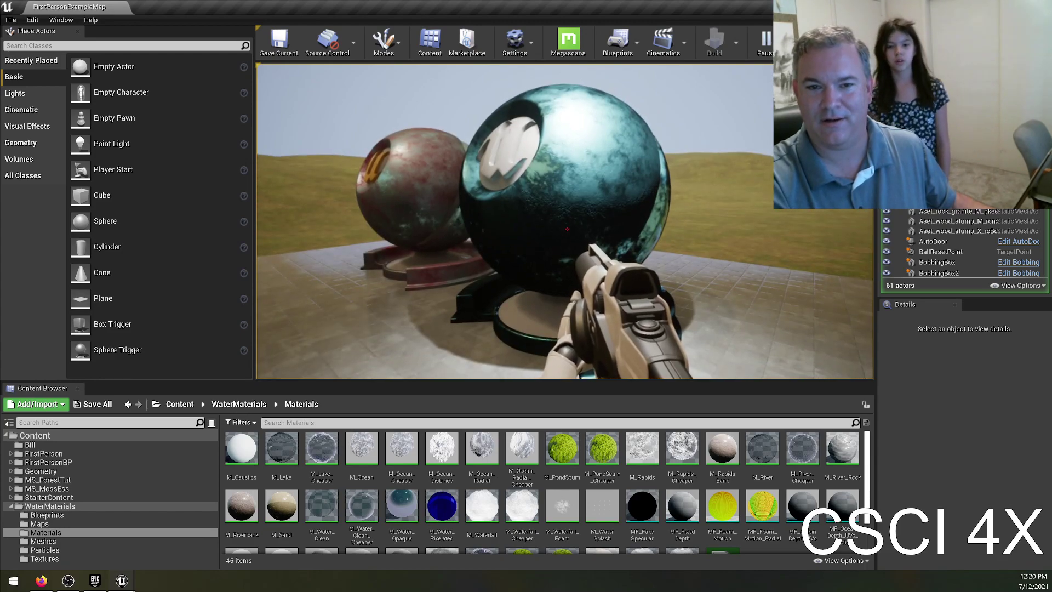
pyautogui.press('a')
pyautogui.press('d')
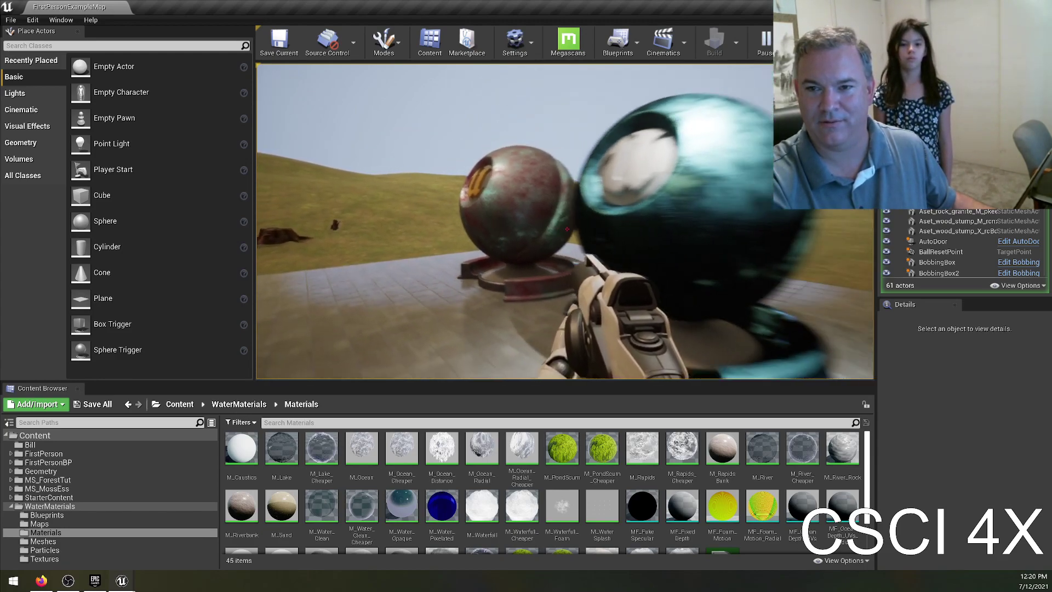
pyautogui.press('Escape')
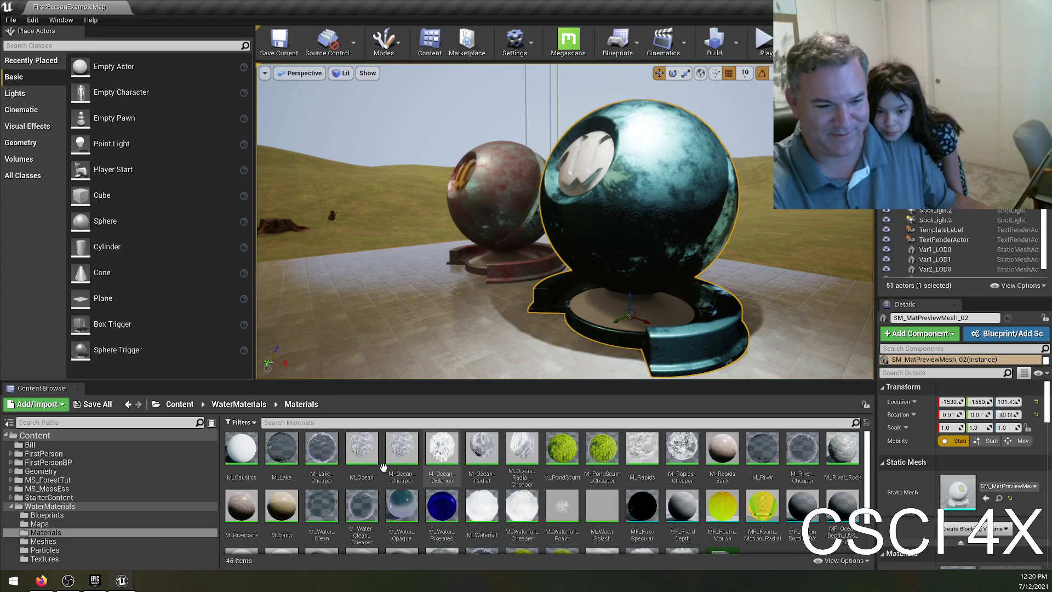
# - Open the Bill content folder and apply the AdaBlue material to the nearer material preview mesh
pyautogui.click(30, 444)
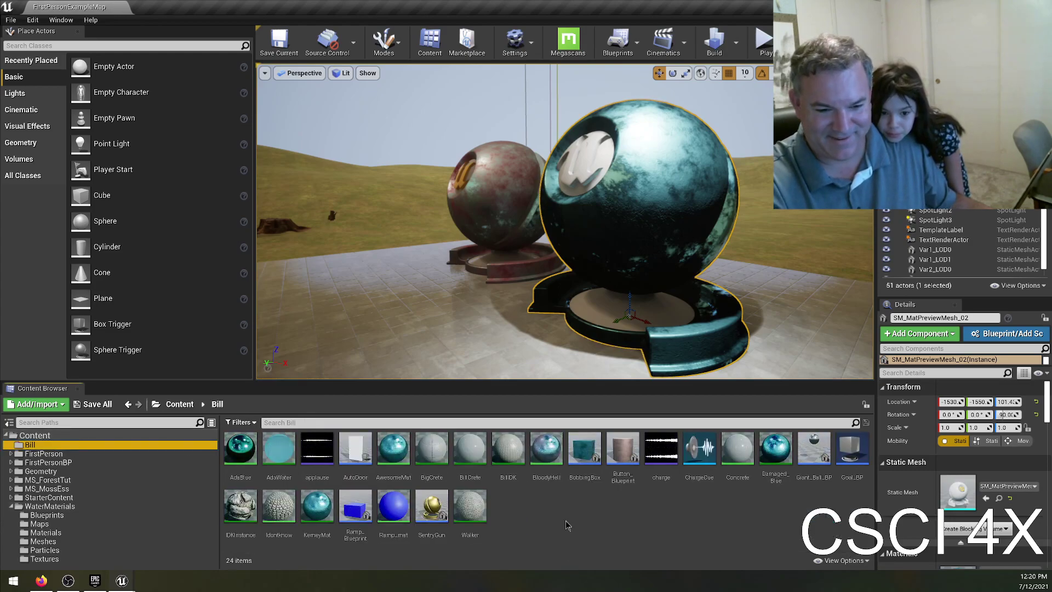
pyautogui.click(566, 521)
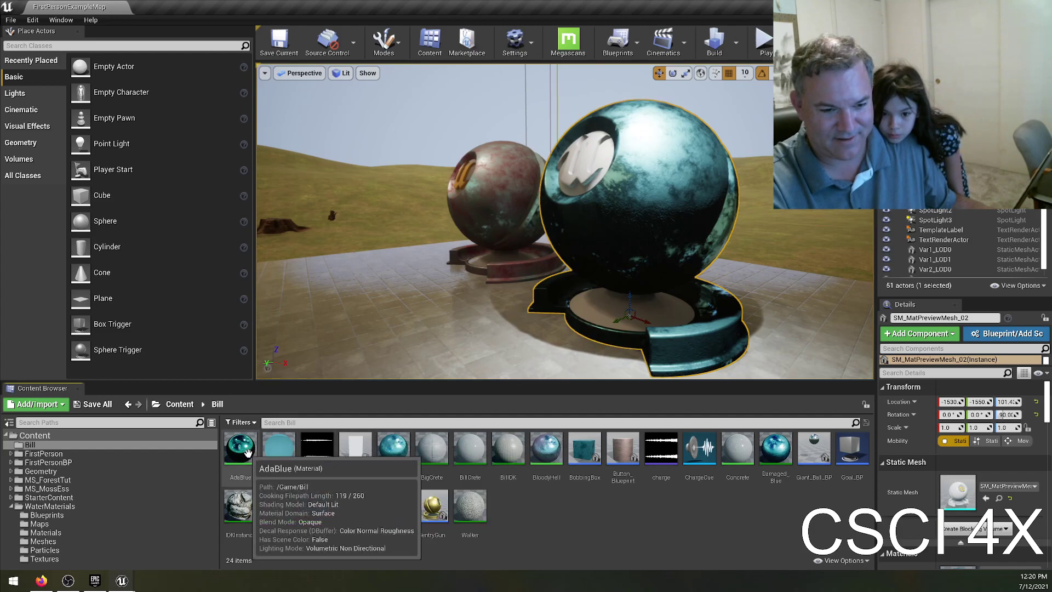
pyautogui.moveTo(248, 451); pyautogui.dragTo(570, 310)
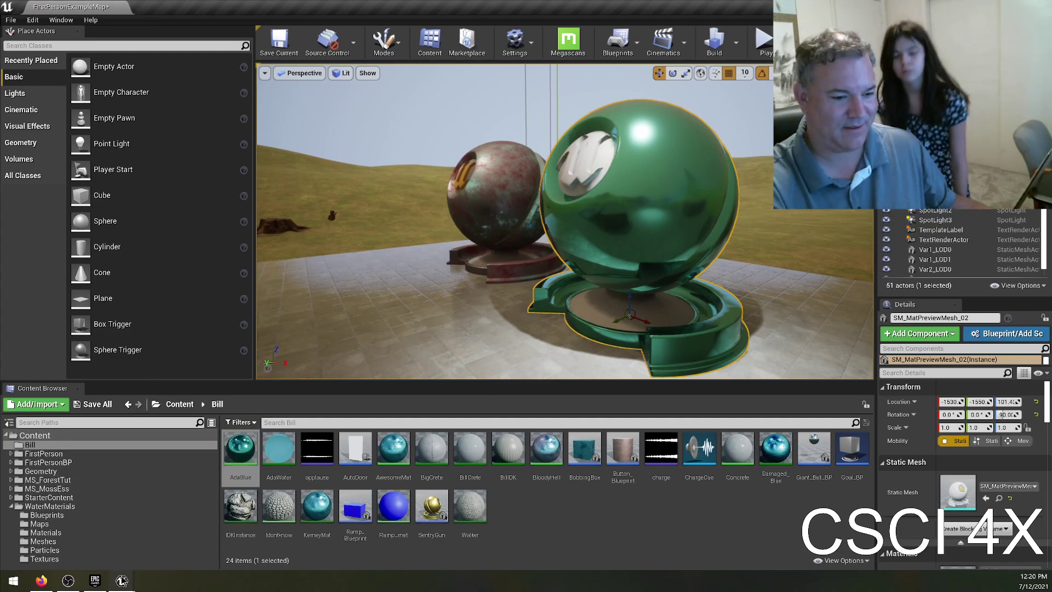
# - Replace the nearer preview mesh's AdaBlue material with AwesomeMat
pyautogui.press('a')
pyautogui.moveTo(417, 285); pyautogui.dragTo(548, 285, button='right')
pyautogui.moveTo(394, 449); pyautogui.dragTo(545, 315)
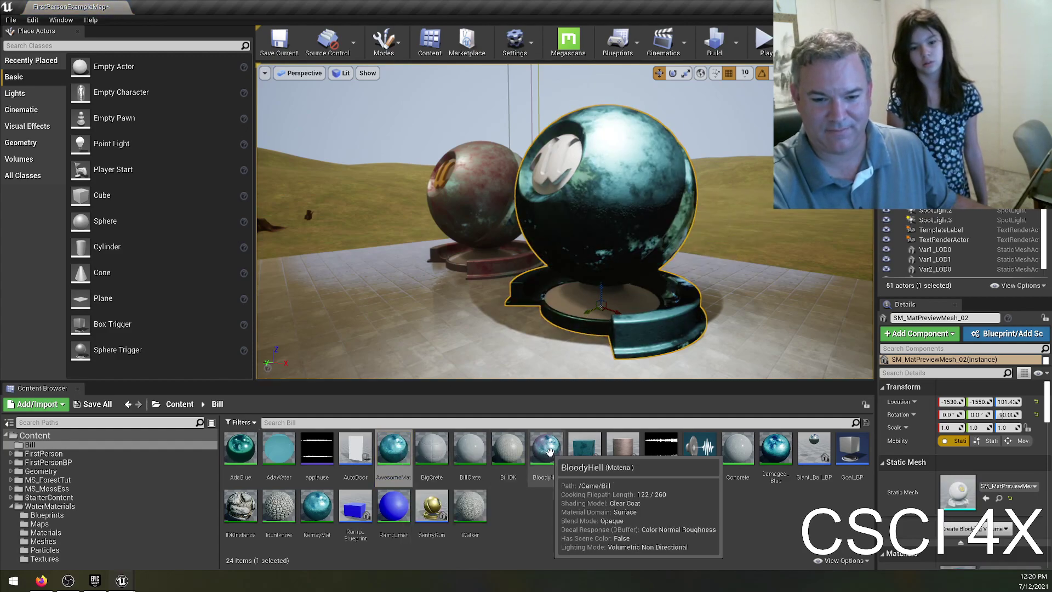
# - Try the BloodyHell material on the nearer preview mesh, followed by the Damaged_Blue material
pyautogui.moveTo(546, 449); pyautogui.dragTo(575, 304)
pyautogui.scroll(5, 574, 304)
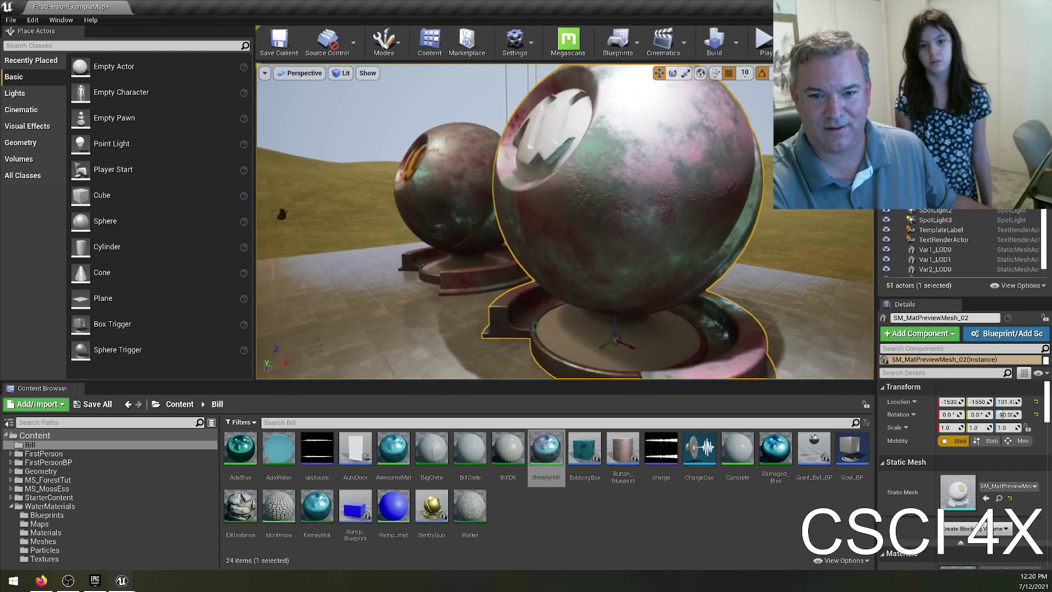
pyautogui.moveTo(775, 448); pyautogui.dragTo(630, 192)
pyautogui.scroll(-5, 630, 191)
pyautogui.moveTo(554, 263); pyautogui.dragTo(526, 230)
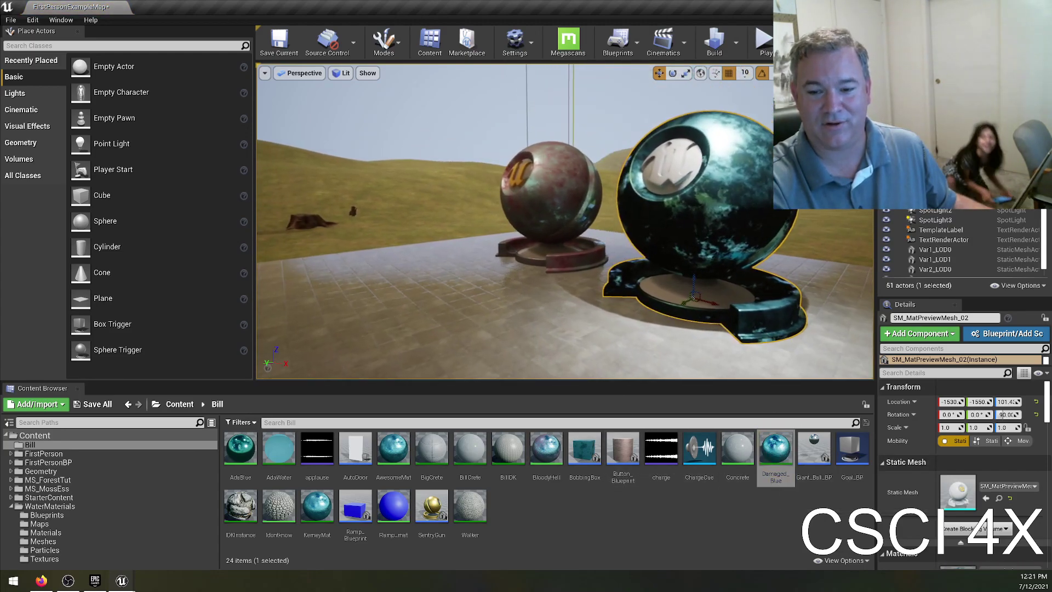
# - Try KerneyMat on the nearer preview mesh, followed by the AdaWater material instance
pyautogui.moveTo(318, 507); pyautogui.dragTo(705, 237)
pyautogui.moveTo(705, 236); pyautogui.dragTo(641, 237, button='right')
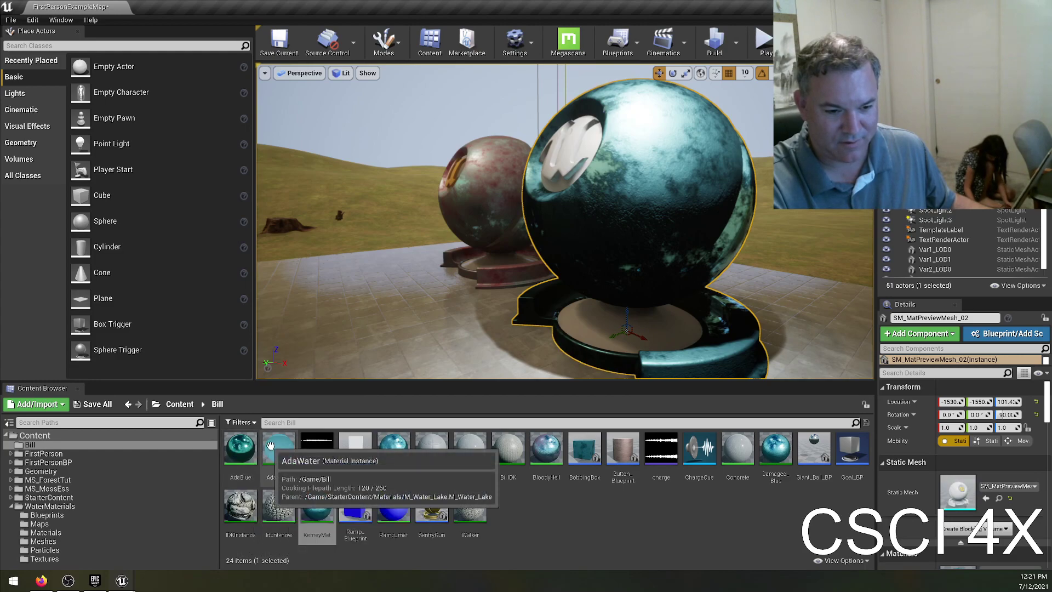
pyautogui.moveTo(277, 448); pyautogui.dragTo(584, 265)
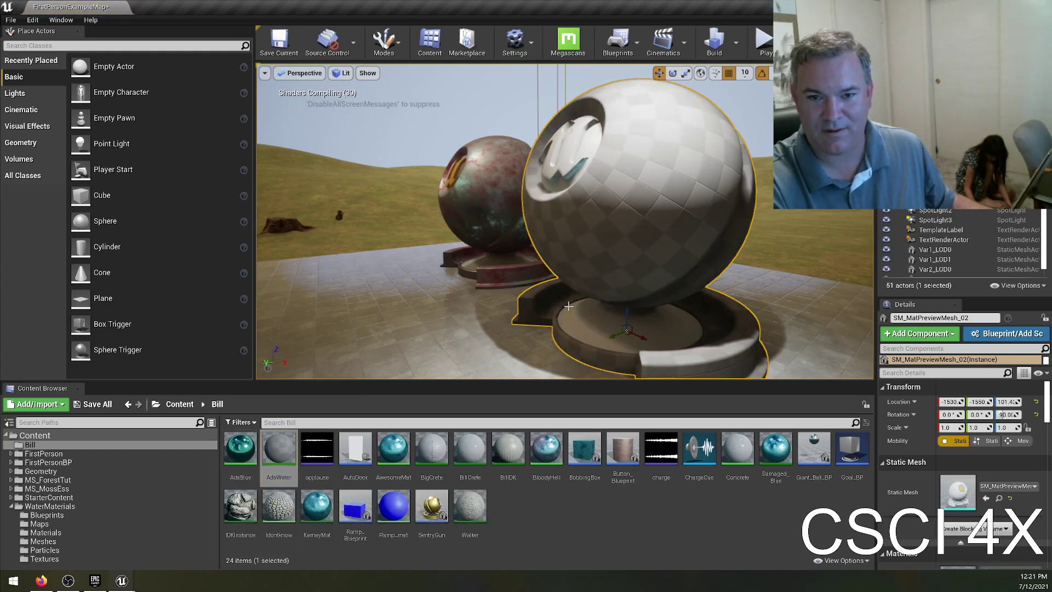
pyautogui.moveTo(685, 274); pyautogui.dragTo(740, 274, button='right')
# - Open the Damaged_Blue material instance to check its parameters and parent, close it, and view the selected mesh's material slots
pyautogui.doubleClick(775, 448)
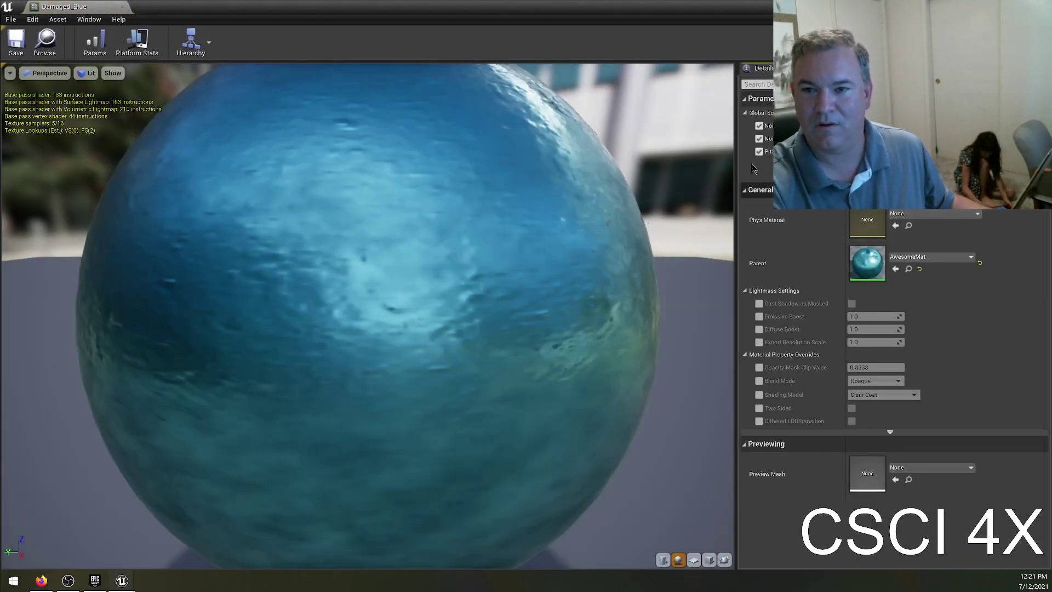
pyautogui.click(123, 7)
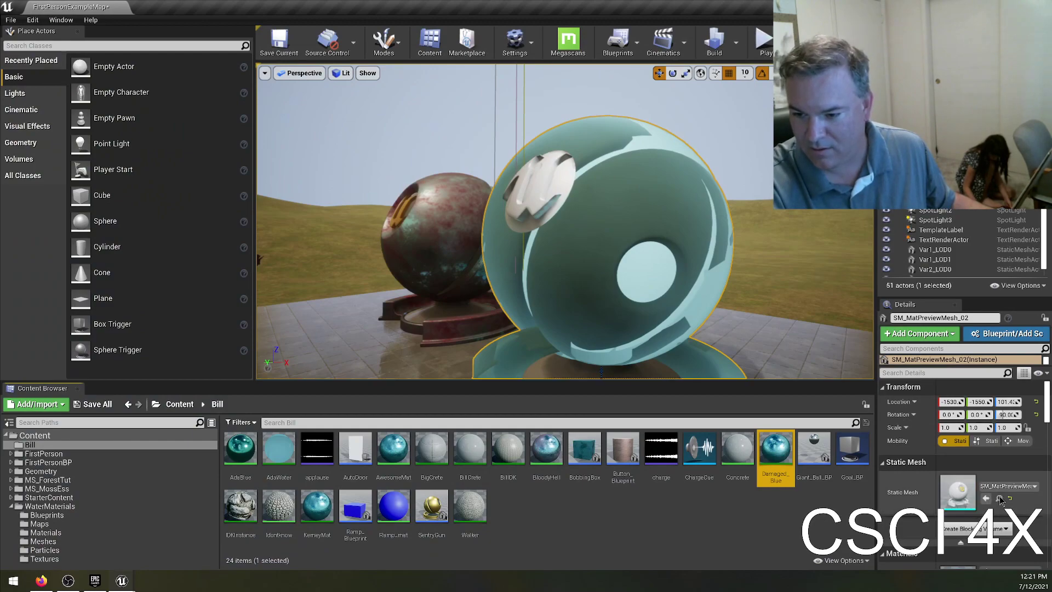
pyautogui.scroll(-3, 984, 498)
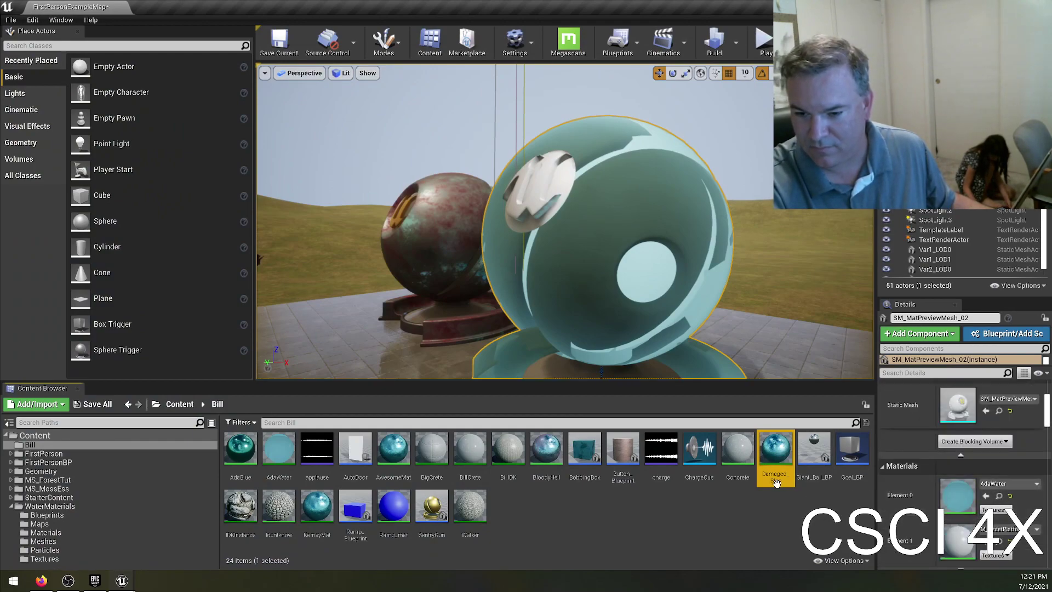
# - Open the AwesomeMat material, examine its noise, pit and color node graph, and return to the level
pyautogui.doubleClick(393, 449)
pyautogui.moveTo(332, 276); pyautogui.dragTo(648, 404, button='right')
pyautogui.moveTo(403, 321); pyautogui.dragTo(379, 386, button='right')
pyautogui.moveTo(448, 323); pyautogui.dragTo(423, 381, button='right')
pyautogui.moveTo(669, 271); pyautogui.dragTo(623, 219, button='right')
pyautogui.scroll(-1, 623, 219)
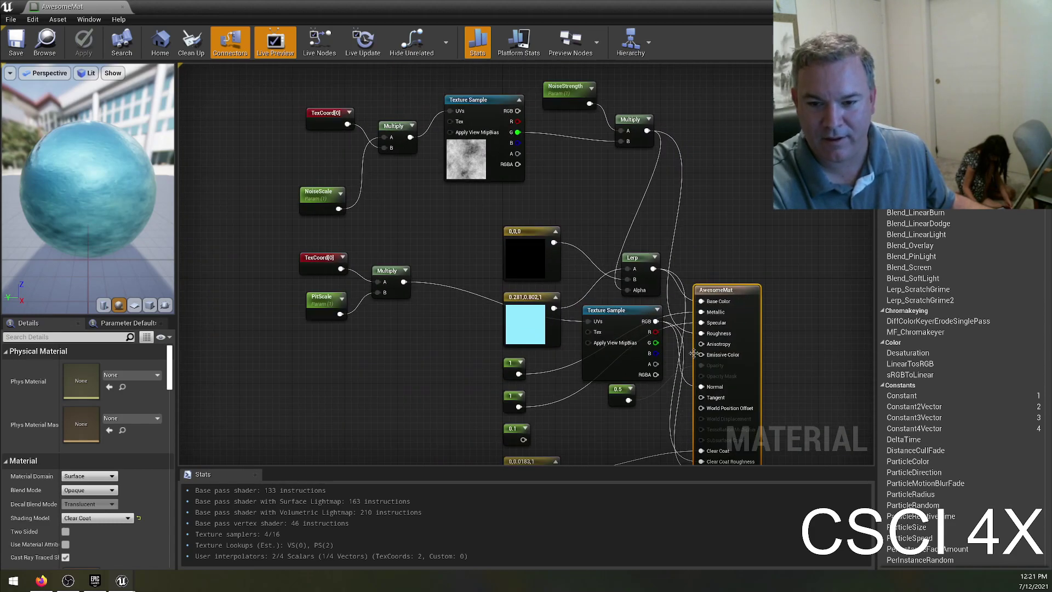
pyautogui.moveTo(696, 348); pyautogui.dragTo(665, 251, button='right')
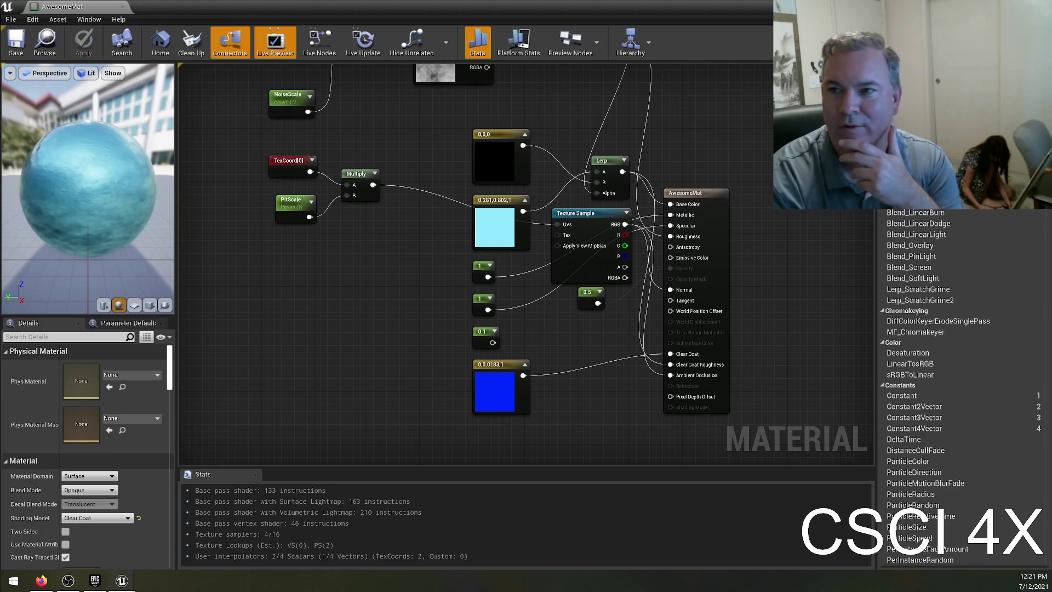
pyautogui.click(1040, 7)
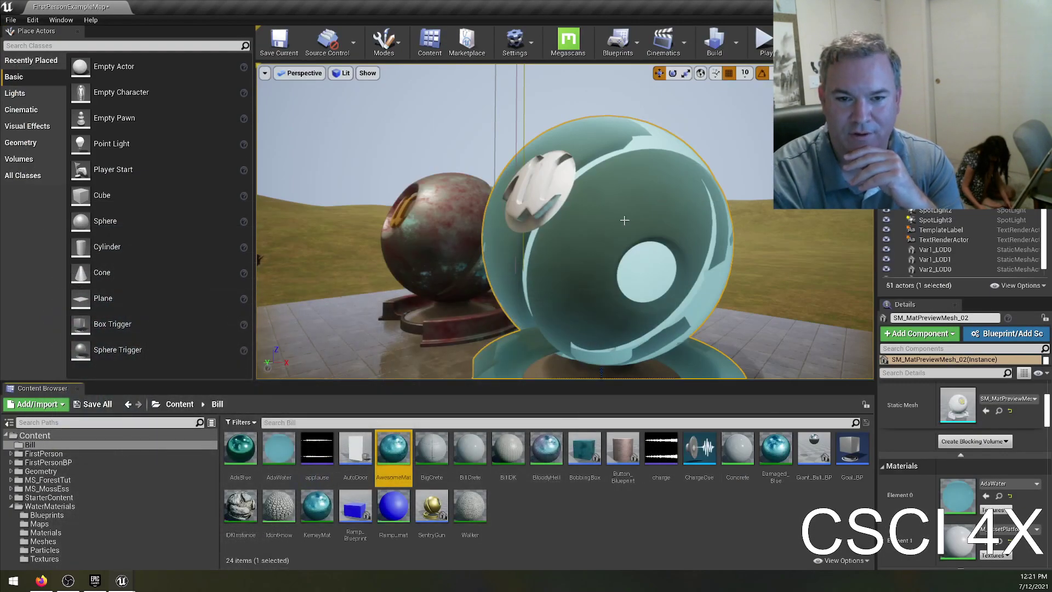
# - Apply AwesomeMat to the nearer preview mesh and view its surface up close
pyautogui.moveTo(408, 448); pyautogui.dragTo(614, 239)
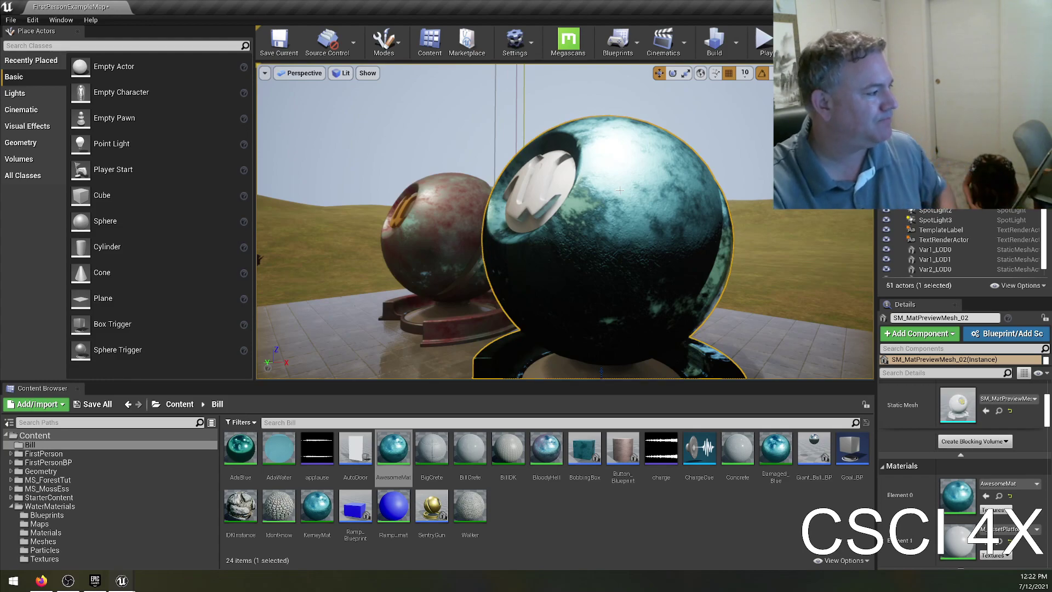
pyautogui.moveTo(557, 254); pyautogui.dragTo(592, 249, button='right')
pyautogui.press('w')
pyautogui.press('s')
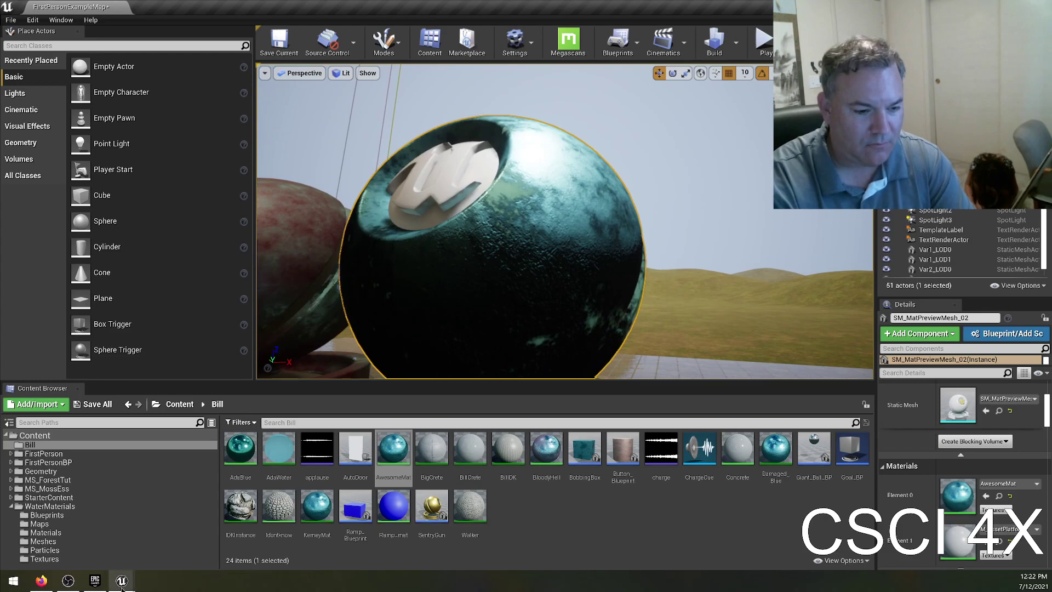
# - Switch to the AwesomeMat material editor and inspect the settings of the NoiseStrength and NoiseScale parameters
pyautogui.moveTo(121, 581)
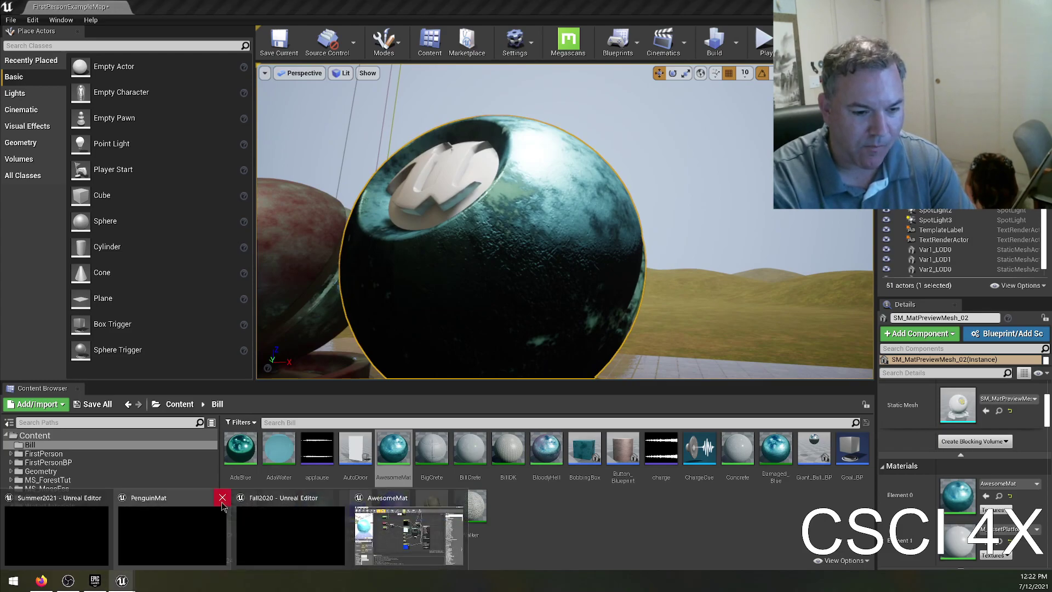
pyautogui.click(426, 538)
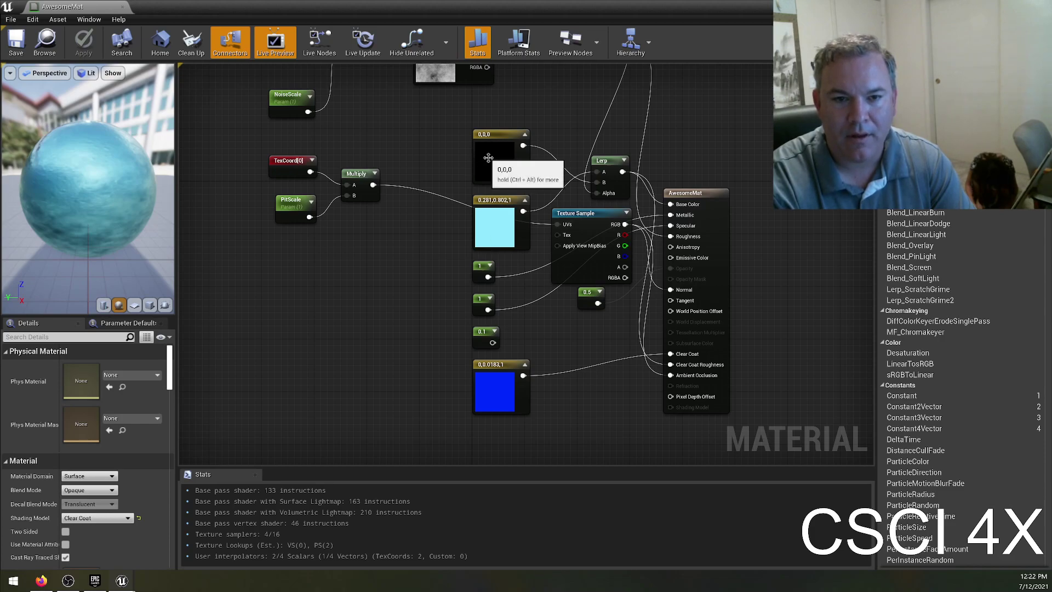
pyautogui.moveTo(437, 151); pyautogui.dragTo(493, 276, button='right')
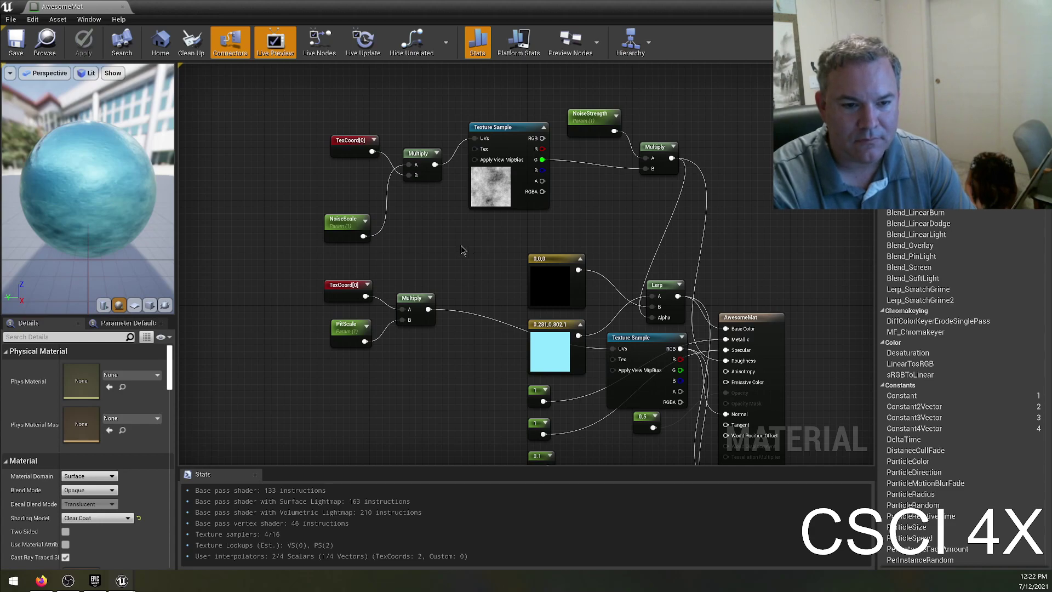
pyautogui.moveTo(461, 261); pyautogui.dragTo(368, 242, button='right')
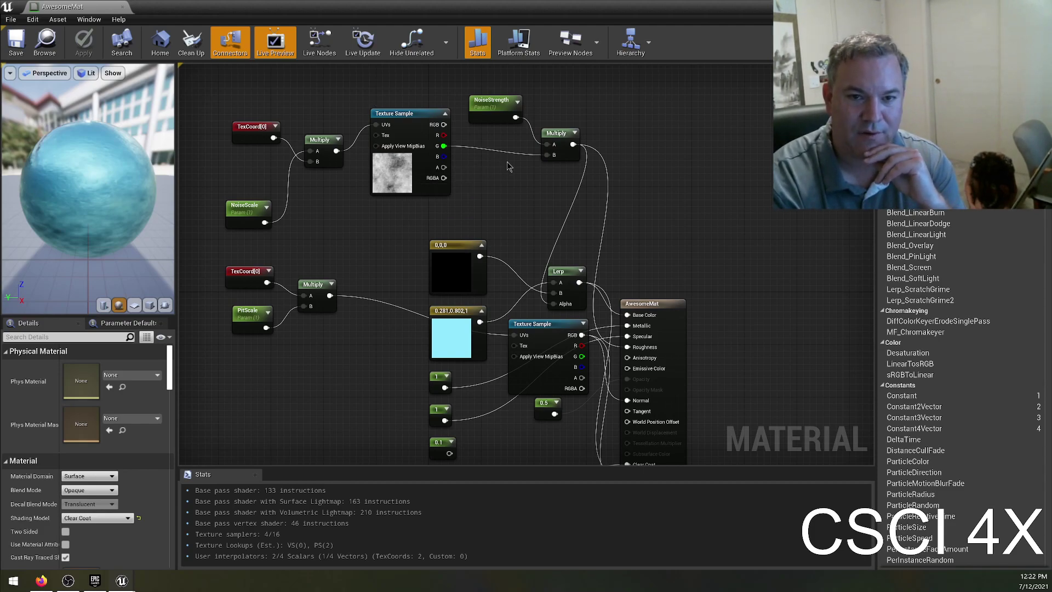
pyautogui.click(491, 107)
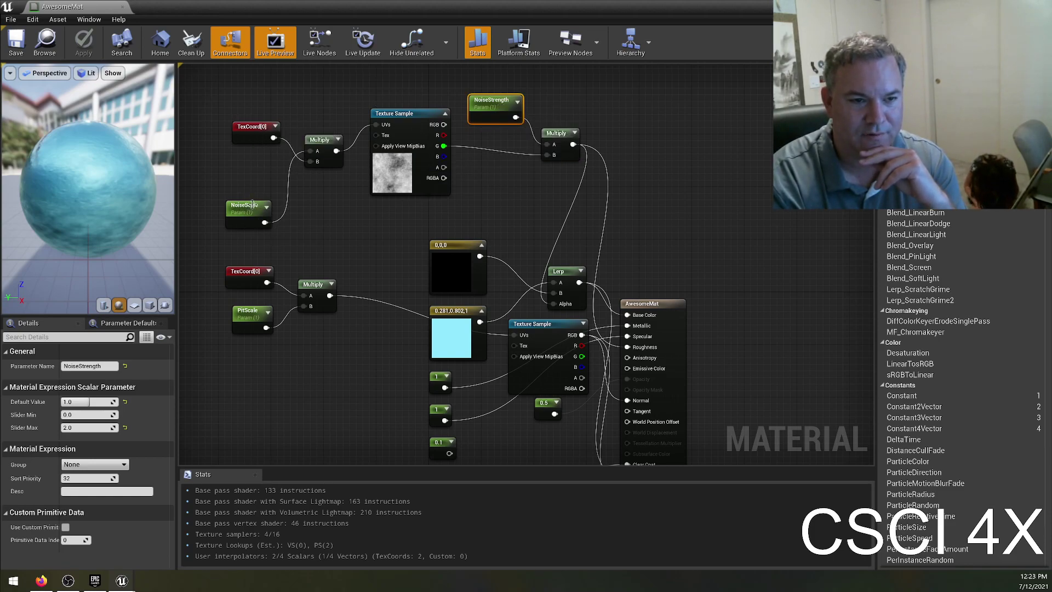
pyautogui.click(245, 211)
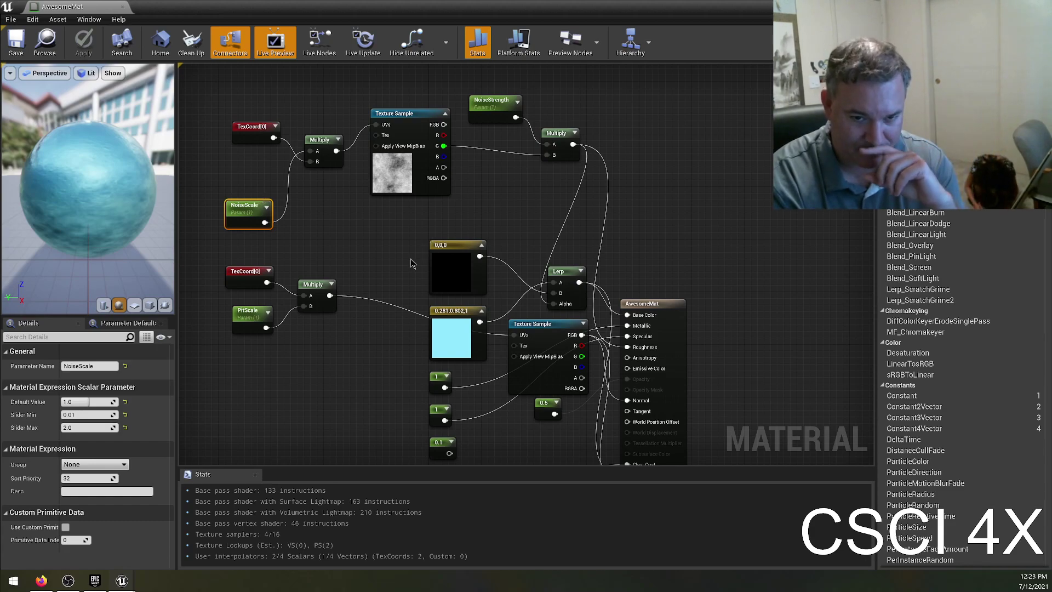
# - Inspect the black 0,0,0 constant feeding the Lerp node and the remaining inputs to the AwesomeMat output
pyautogui.moveTo(734, 258); pyautogui.dragTo(390, 276, button='right')
pyautogui.moveTo(318, 347); pyautogui.dragTo(271, 406, button='right')
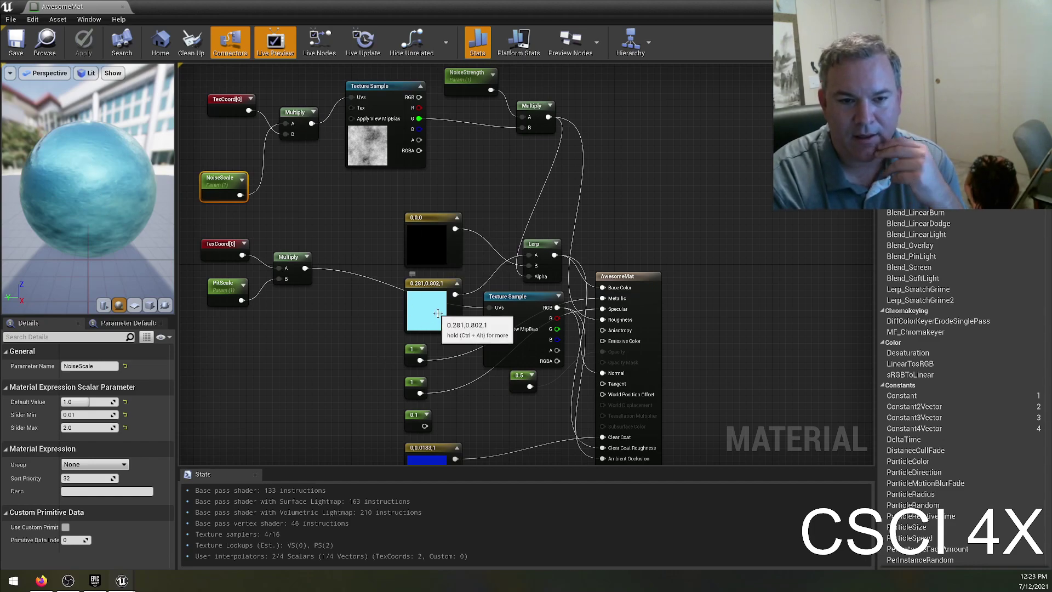
pyautogui.click(426, 252)
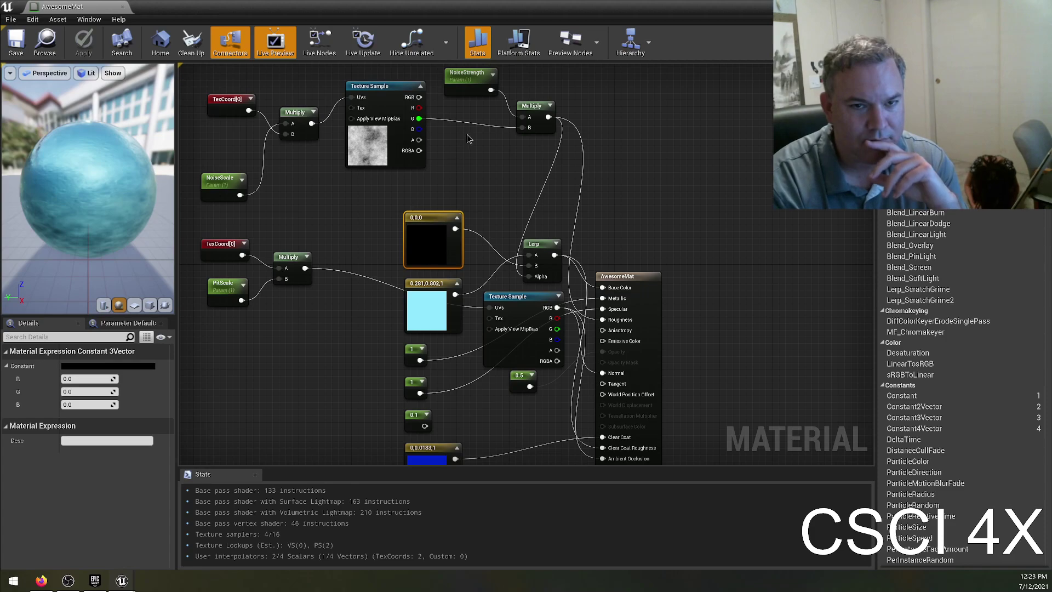
pyautogui.moveTo(381, 371); pyautogui.dragTo(377, 287, button='right')
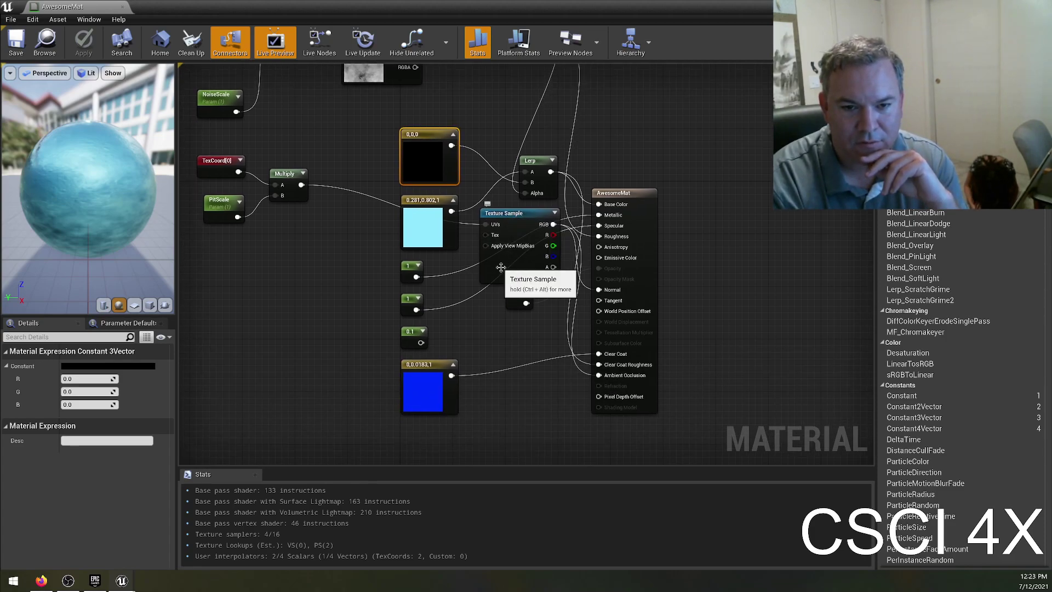
# - Inspect the lower Texture Sample node, the light-blue constant and the surface of the preview sphere
pyautogui.click(496, 267)
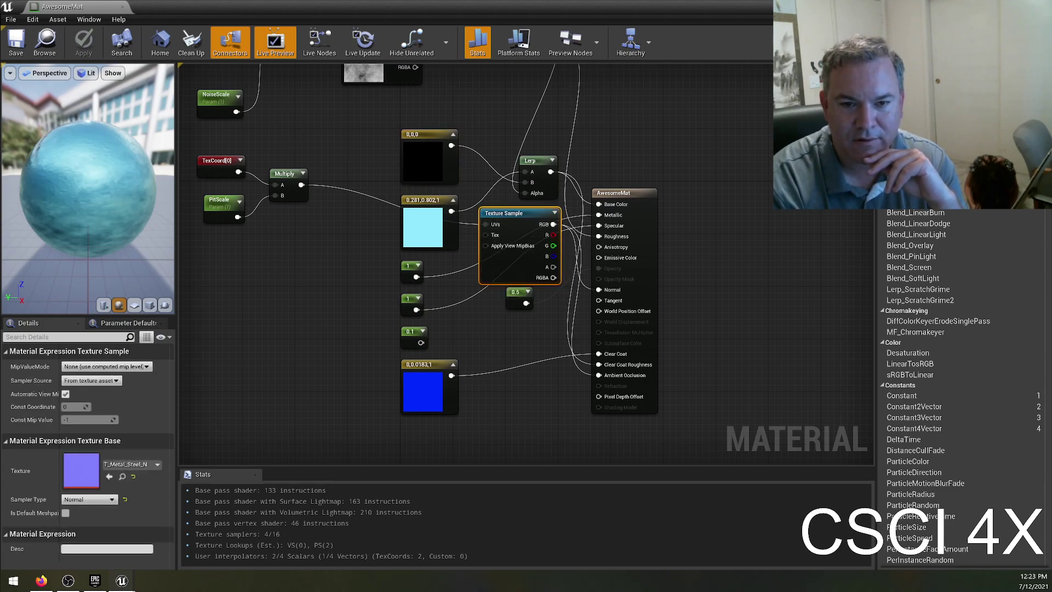
pyautogui.moveTo(495, 349); pyautogui.dragTo(468, 340, button='right')
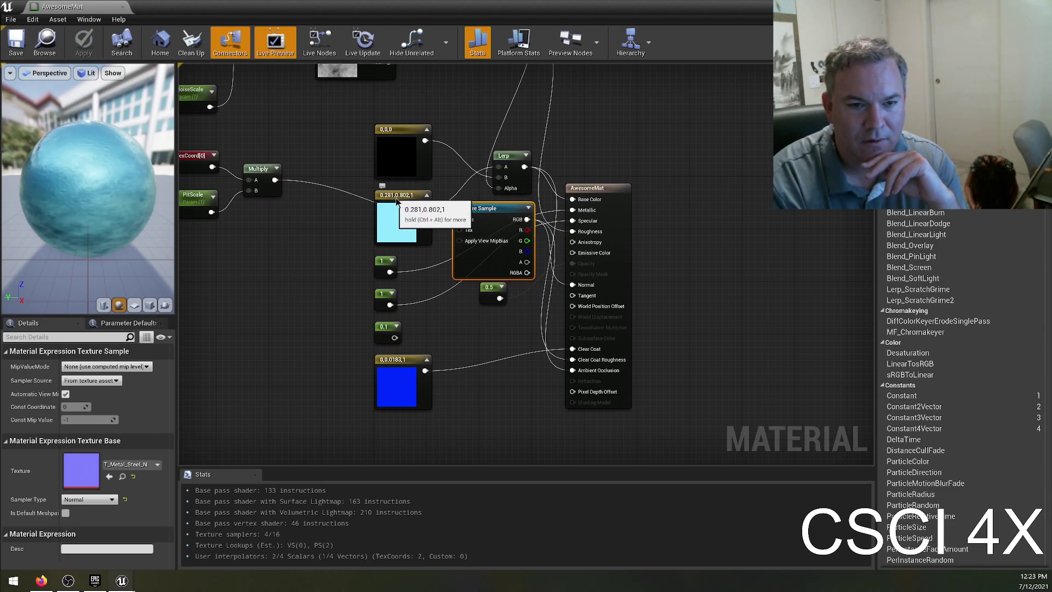
pyautogui.moveTo(398, 201); pyautogui.dragTo(399, 193)
pyautogui.hotkey('ctrl', 'z')
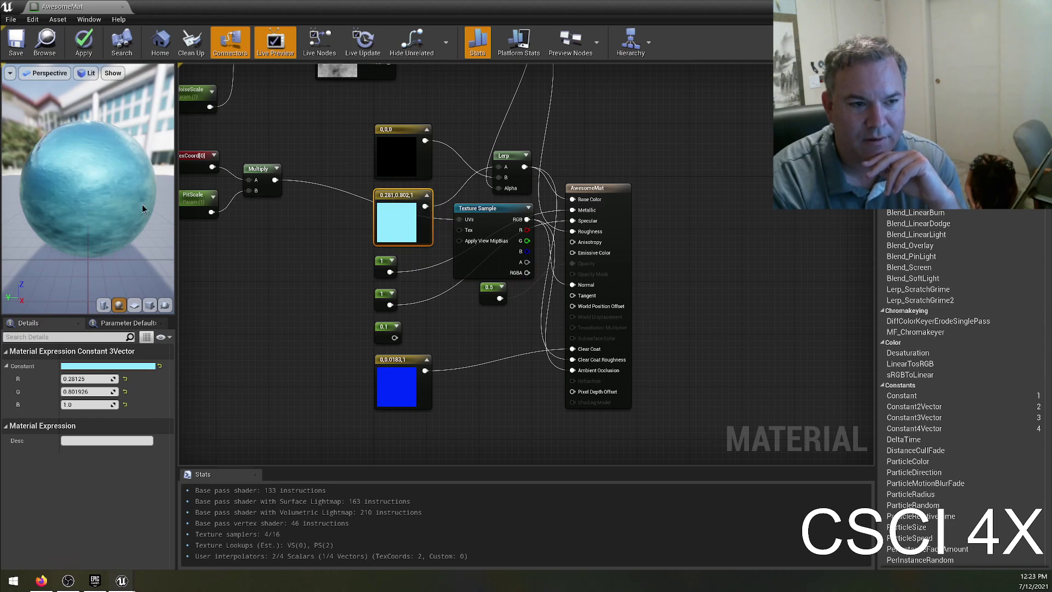
pyautogui.moveTo(108, 208)
pyautogui.mouseDown()
pyautogui.moveTo(101, 241)
pyautogui.moveTo(108, 209)
pyautogui.mouseUp()
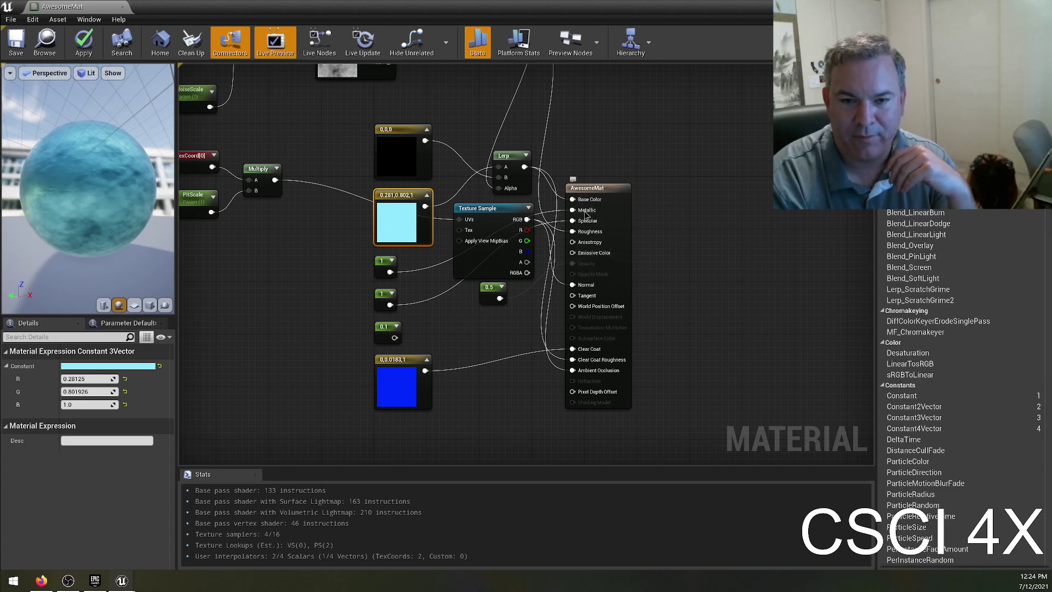
pyautogui.moveTo(126, 230); pyautogui.dragTo(126, 170)
# - Examine AwesomeMat's overall material settings and the available Shading Model options, leaving Clear Coat selected
pyautogui.click(328, 308)
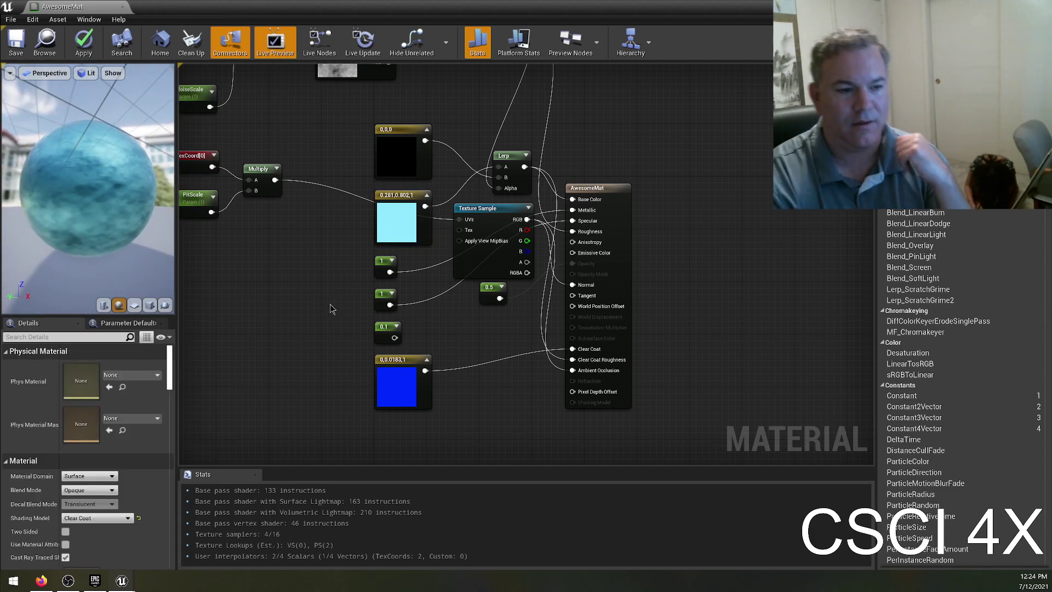
pyautogui.scroll(-3, 136, 497)
pyautogui.scroll(1, 136, 497)
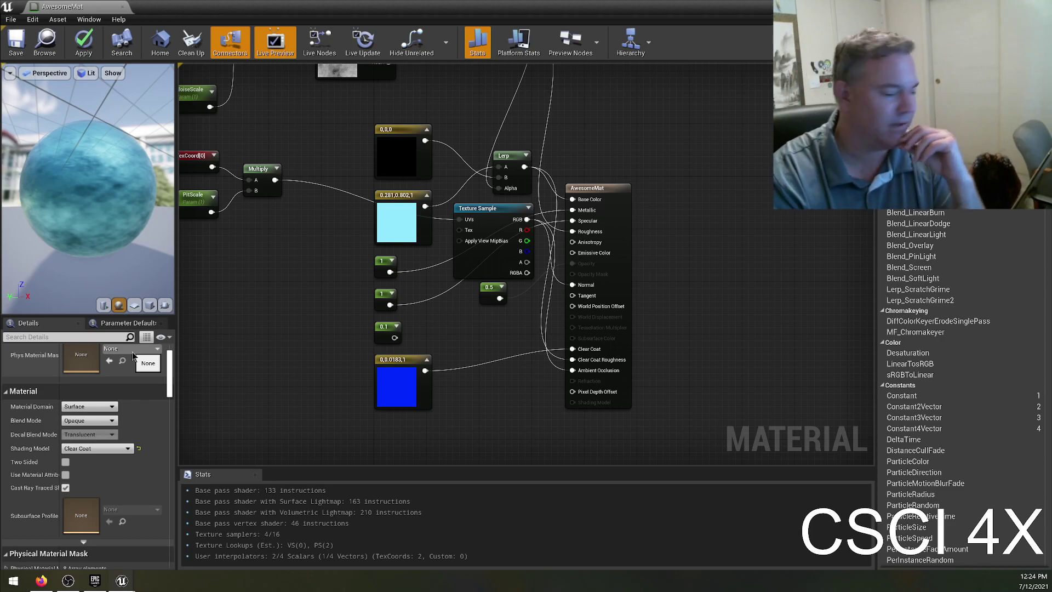
pyautogui.click(97, 448)
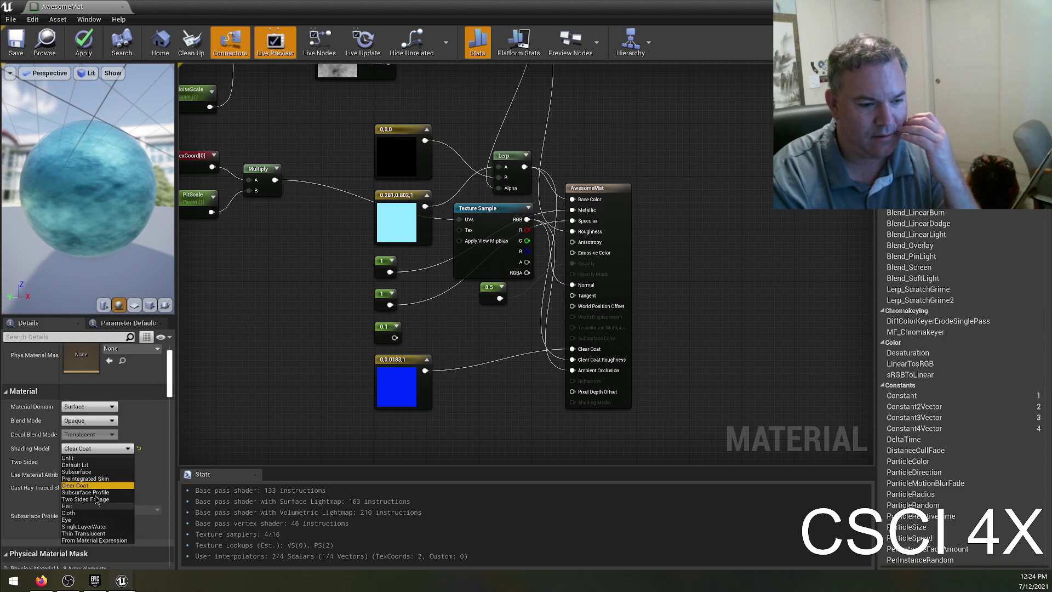
pyautogui.click(243, 407)
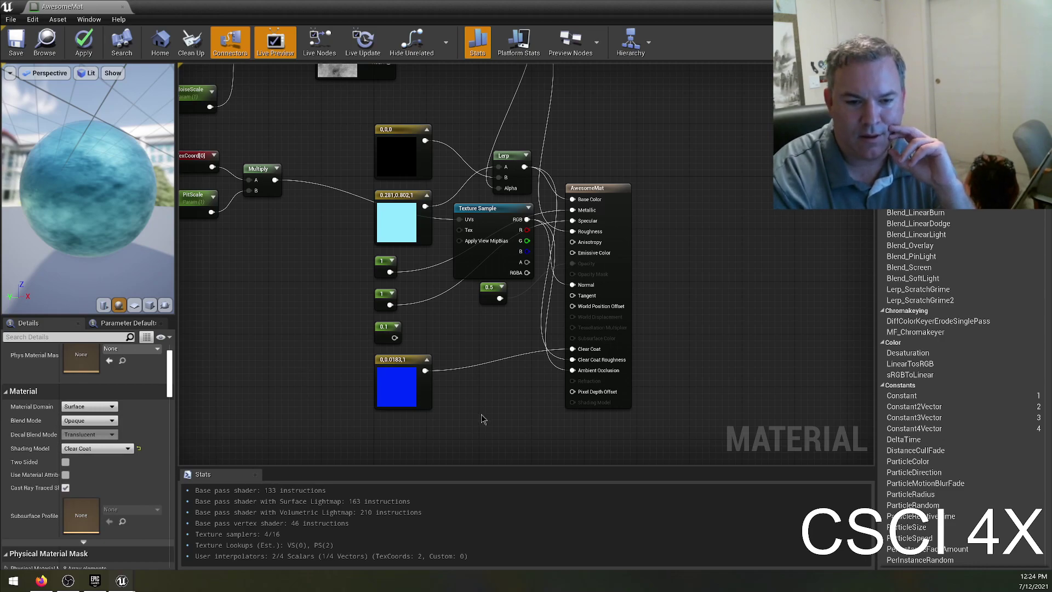
# - Set the color constant feeding Clear Coat to magenta (R 1.0, G 0.0, B 0.791281) and save the material
pyautogui.click(385, 391)
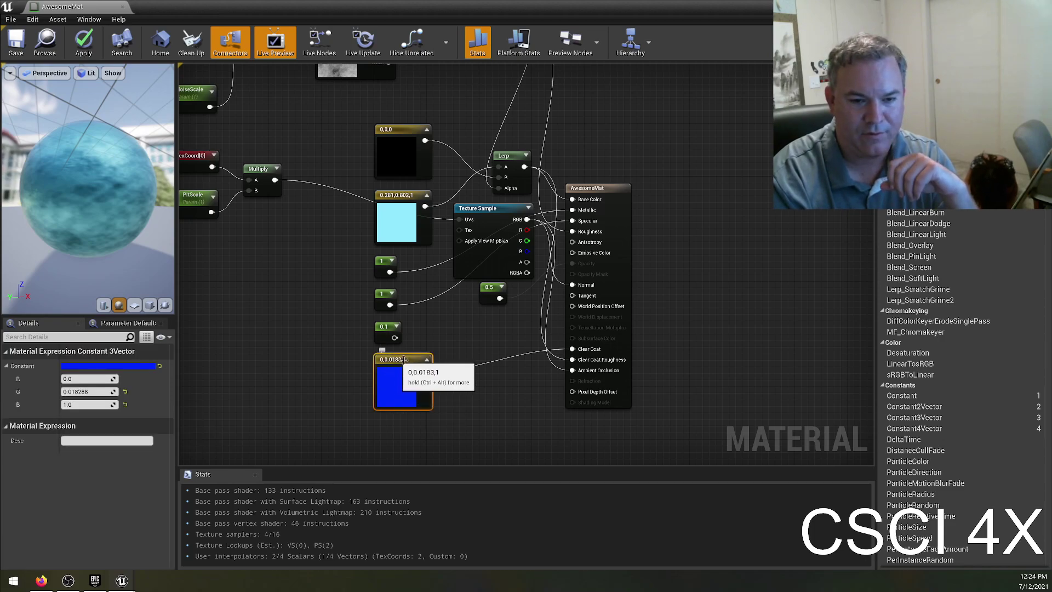
pyautogui.doubleClick(390, 384)
pyautogui.click(513, 369)
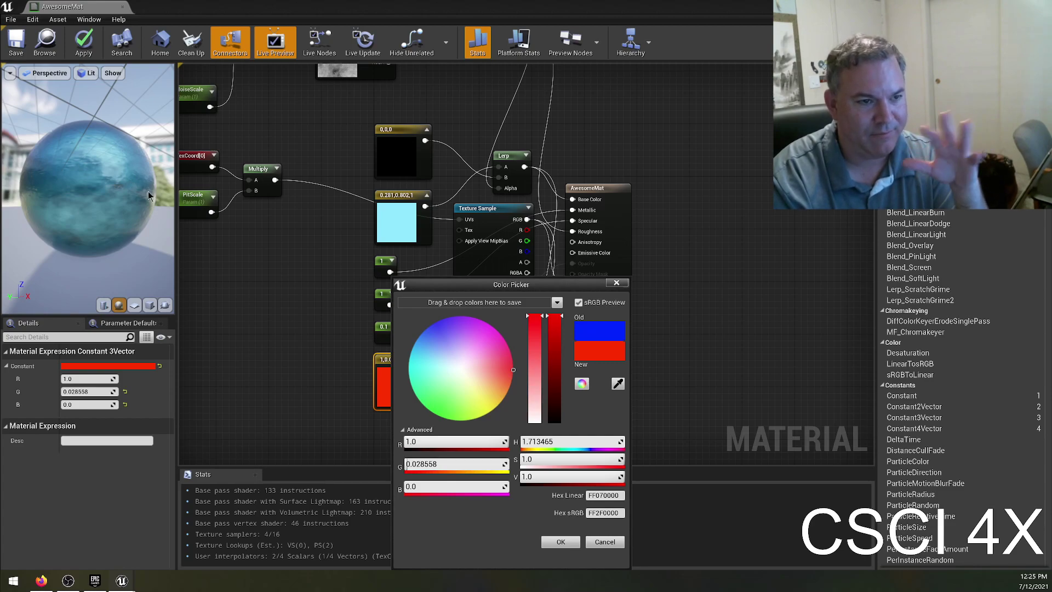
pyautogui.moveTo(479, 371); pyautogui.dragTo(505, 319)
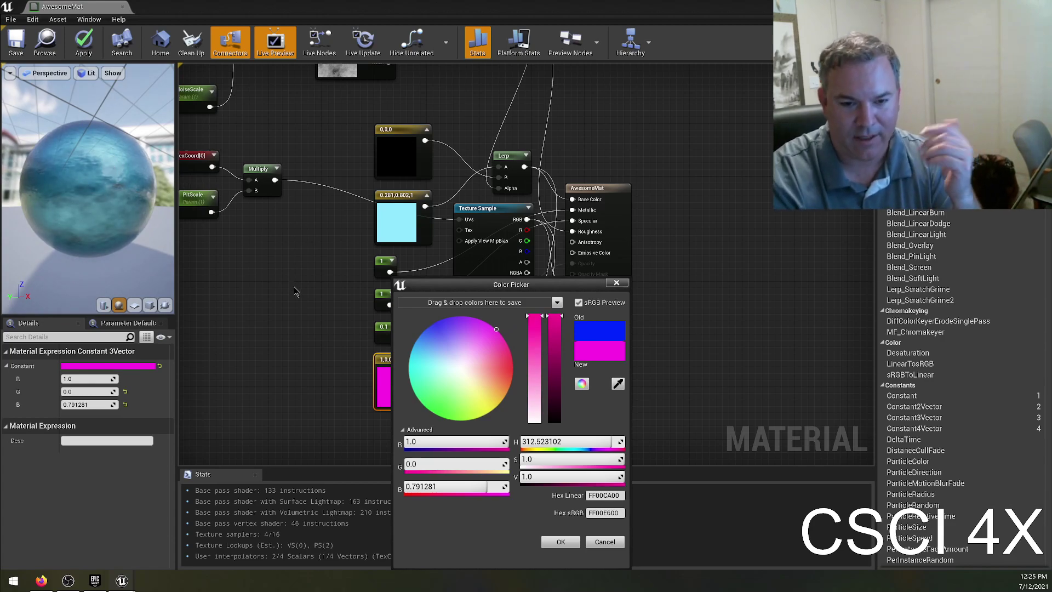
pyautogui.click(546, 542)
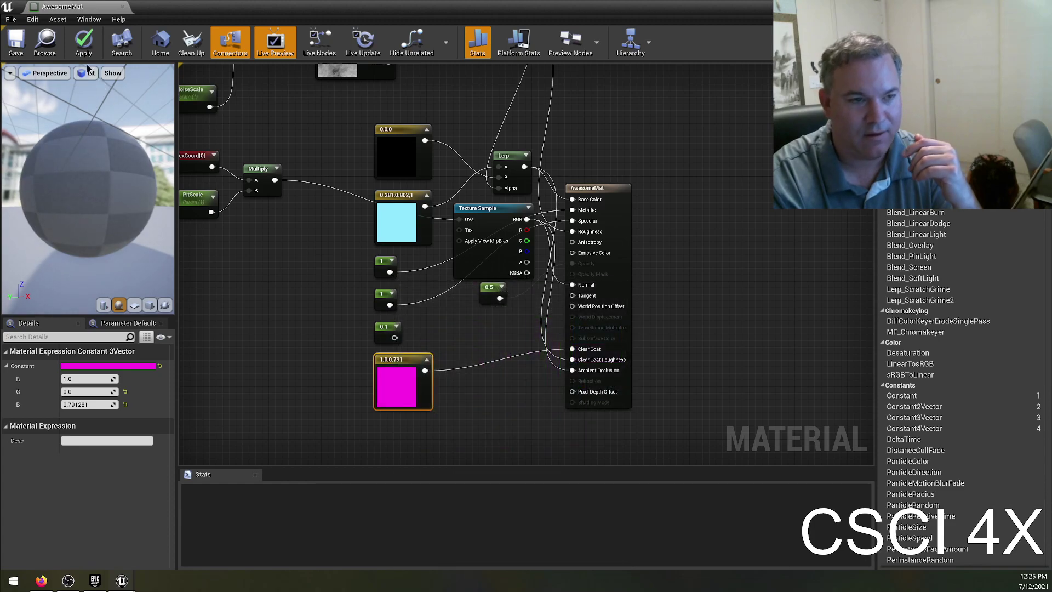
pyautogui.click(21, 42)
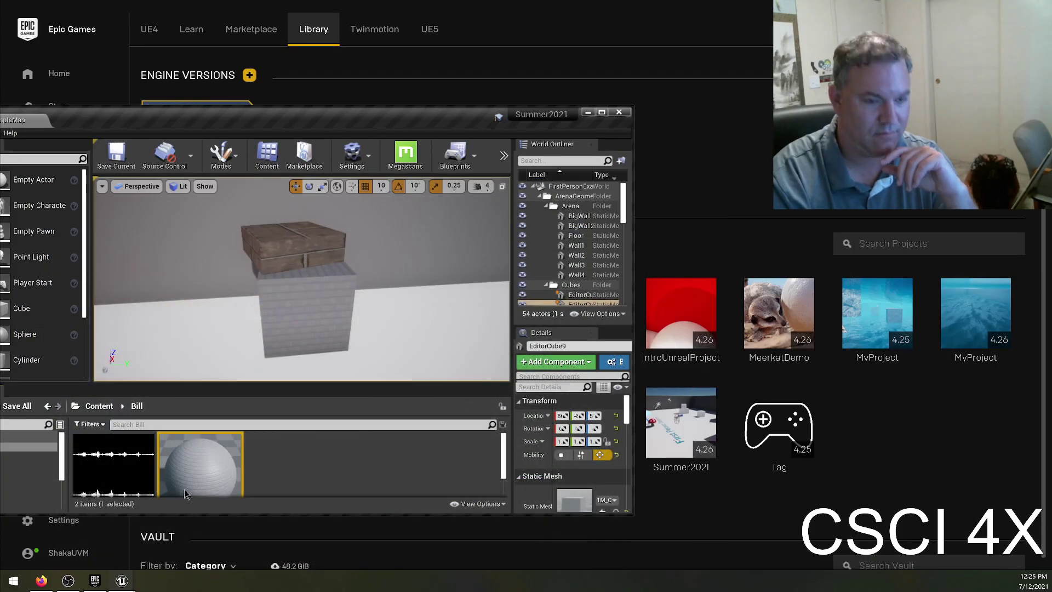
# - Switch to the Fall2020 level and view the AwesomeMat preview mesh from different angles
pyautogui.moveTo(122, 580)
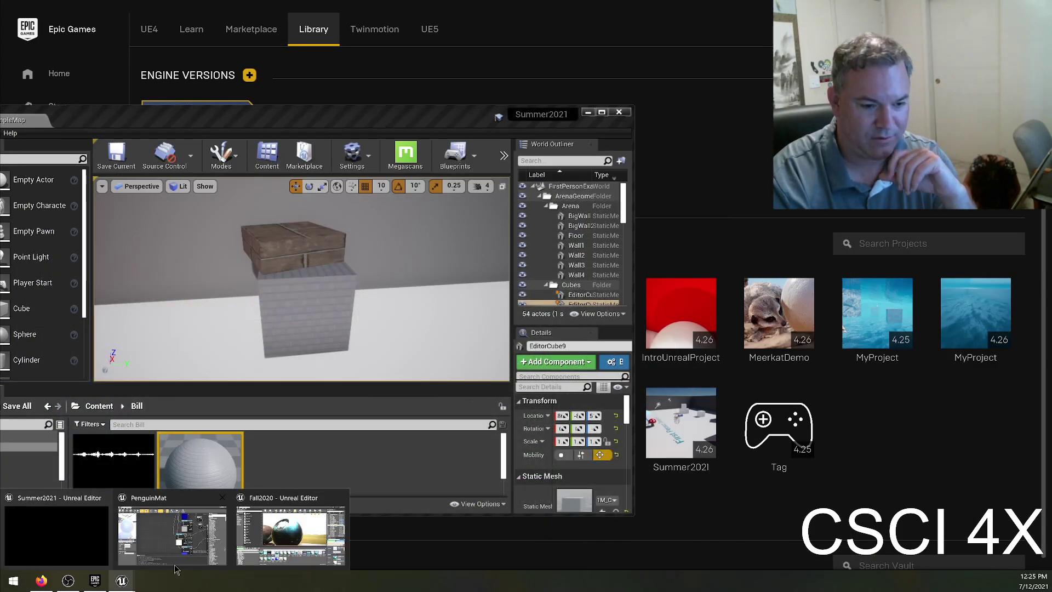
pyautogui.click(271, 519)
pyautogui.moveTo(559, 250); pyautogui.dragTo(573, 257, button='right')
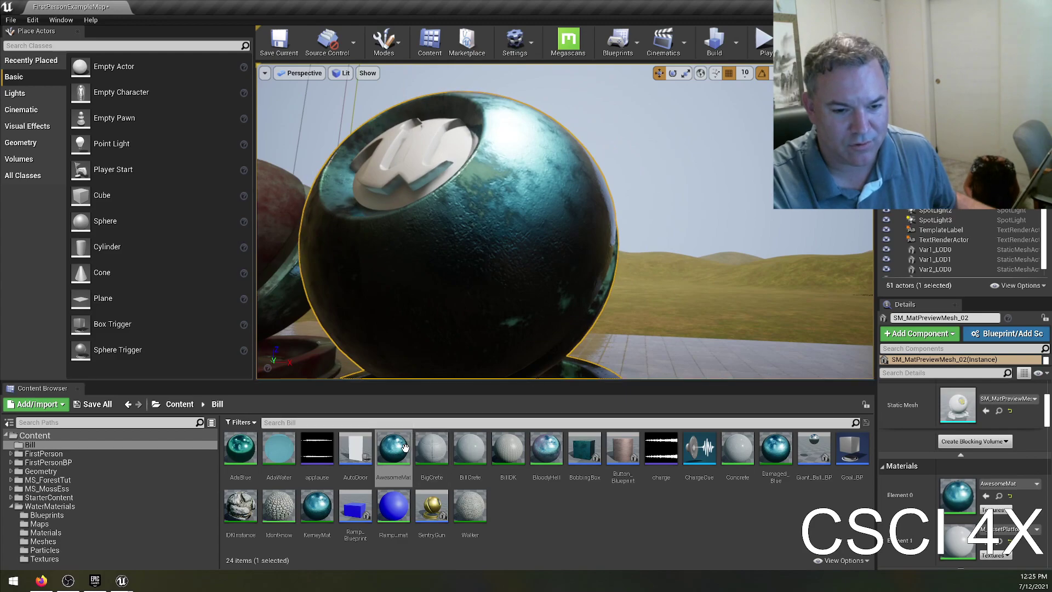
pyautogui.moveTo(635, 254); pyautogui.dragTo(554, 258, button='right')
pyautogui.moveTo(663, 158); pyautogui.dragTo(670, 157, button='right')
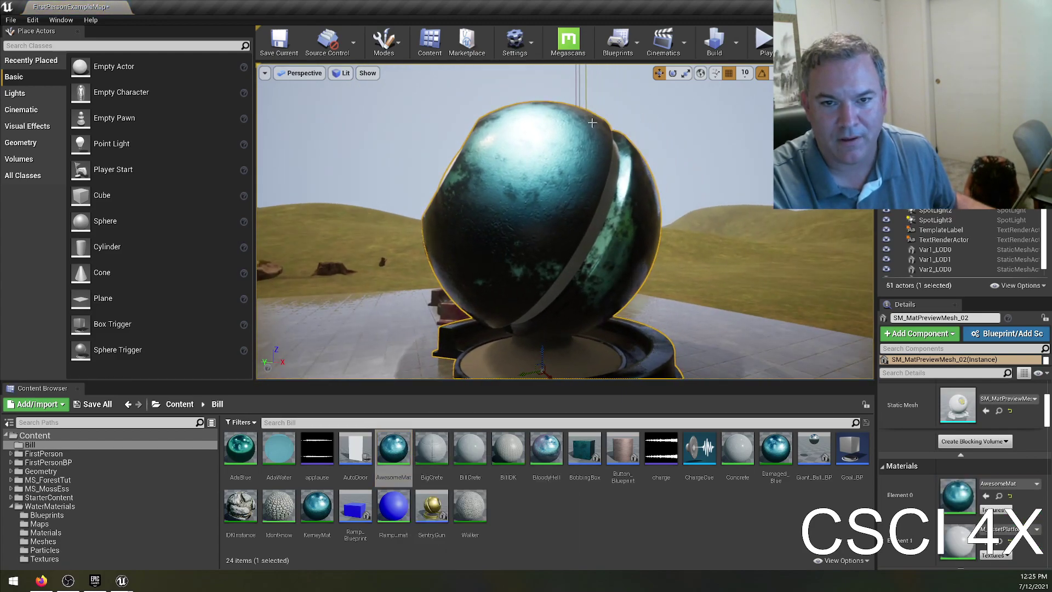
# - Reopen AwesomeMat, undo the color changes on the constant feeding Clear Coat, and save the material
pyautogui.doubleClick(392, 448)
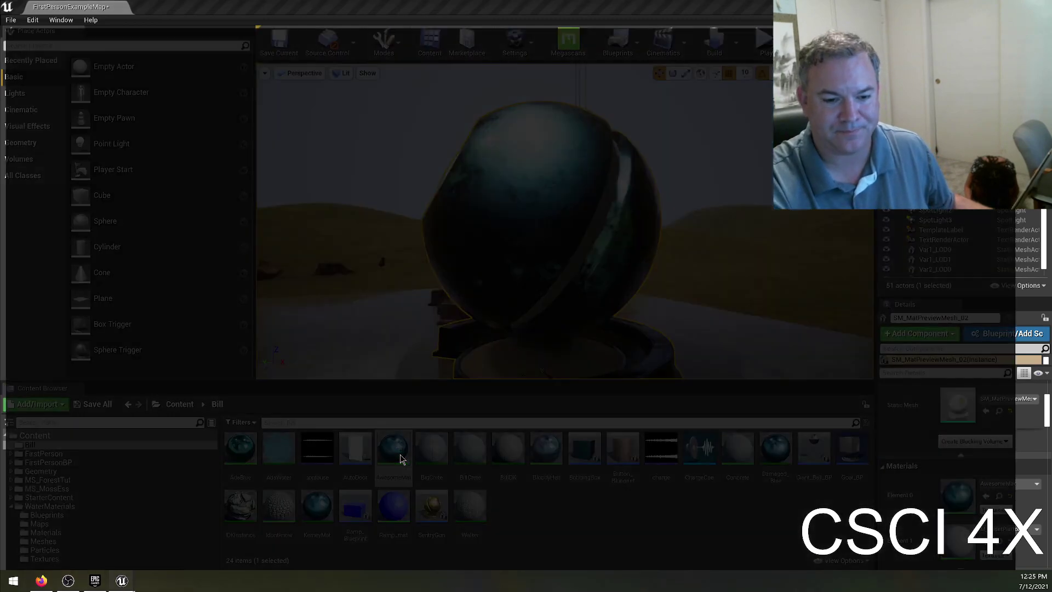
pyautogui.click(463, 399)
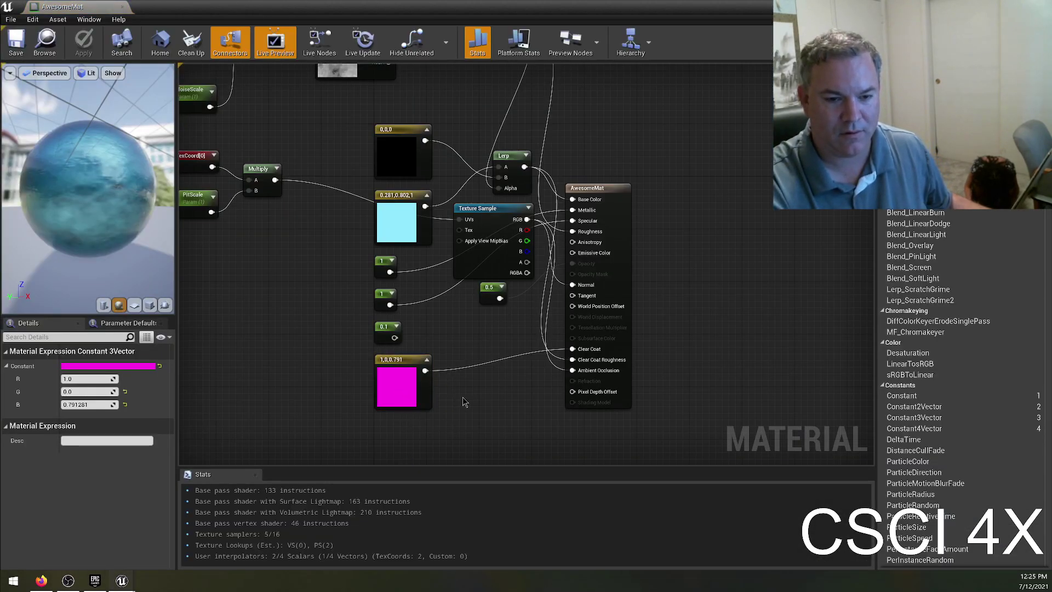
pyautogui.hotkey('ctrl', 'z')
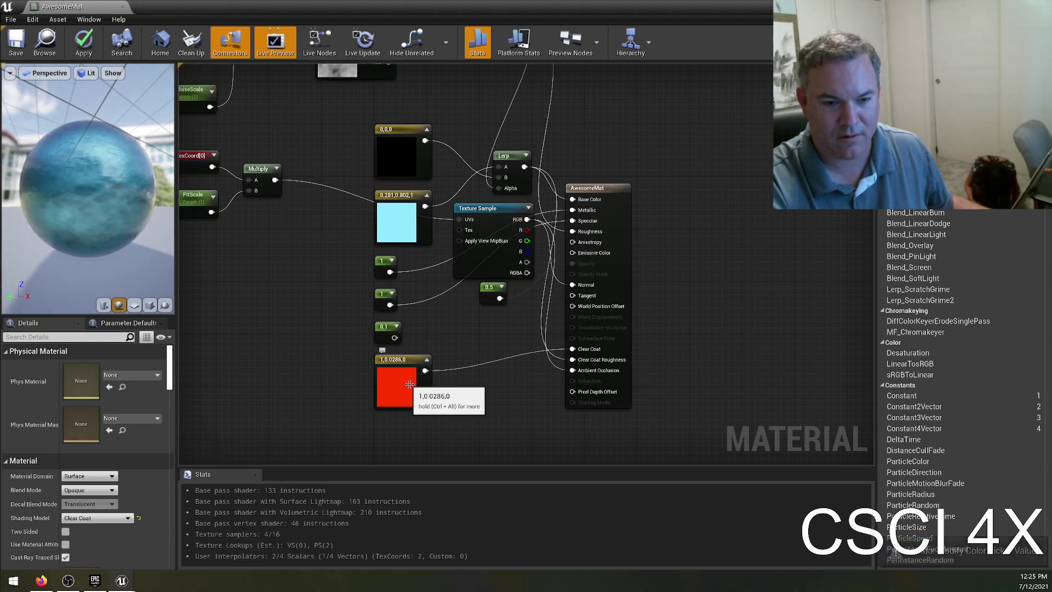
pyautogui.click(410, 385)
pyautogui.hotkey('ctrl', 'z')
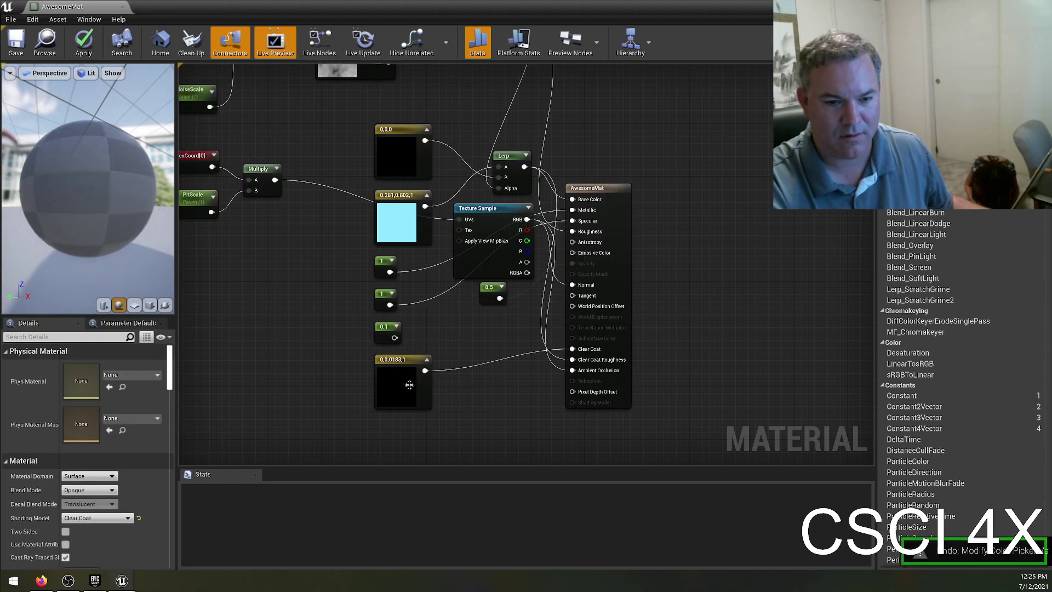
pyautogui.click(22, 44)
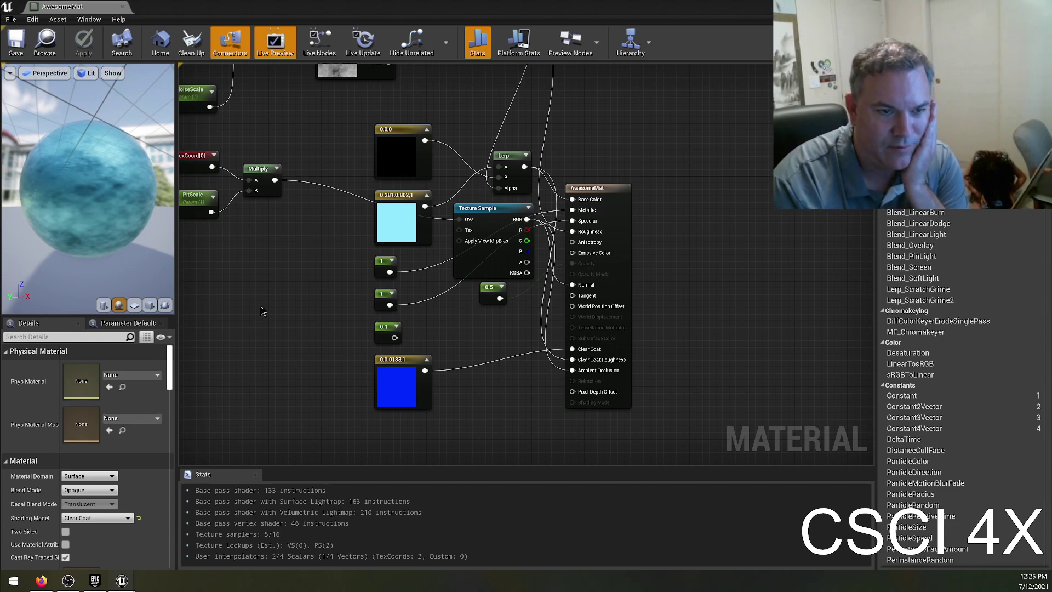
# - Examine the whole AwesomeMat node graph and read the extended description of the light-blue Constant3Vector node
pyautogui.press('Home')
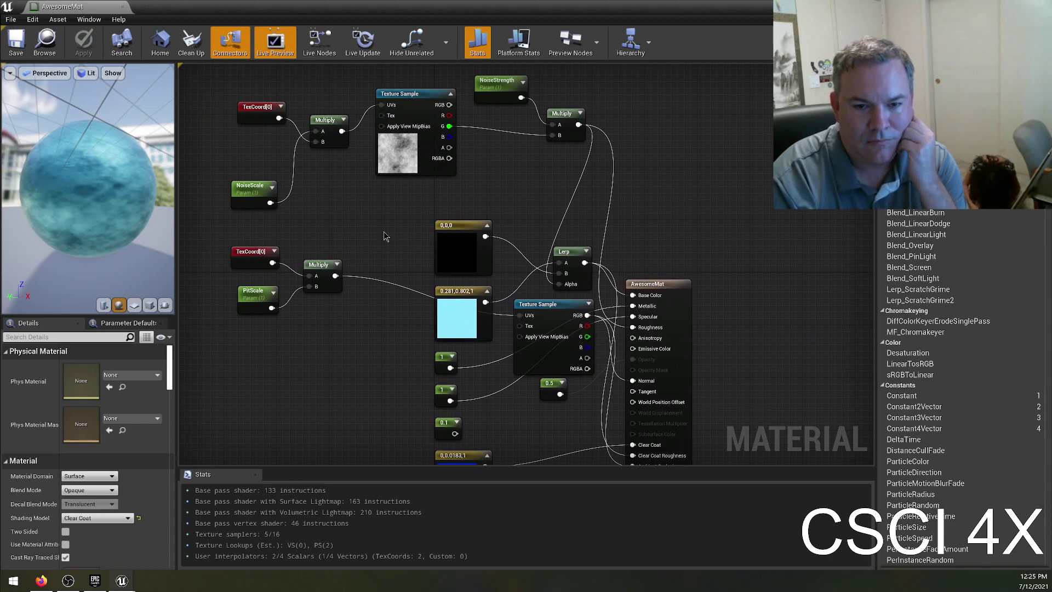
pyautogui.moveTo(560, 248); pyautogui.dragTo(525, 185, button='right')
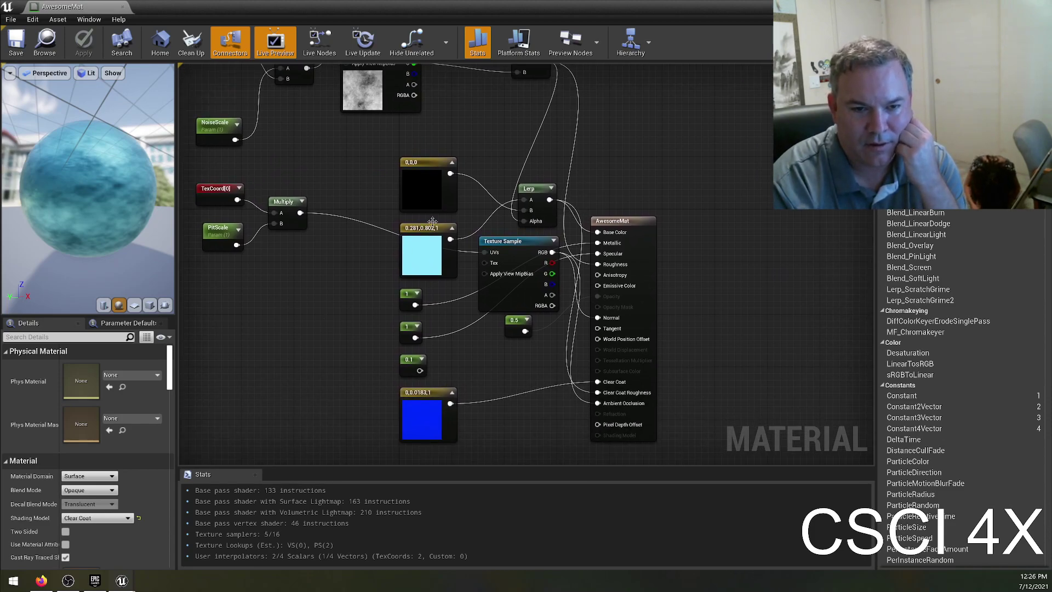
pyautogui.click(423, 229)
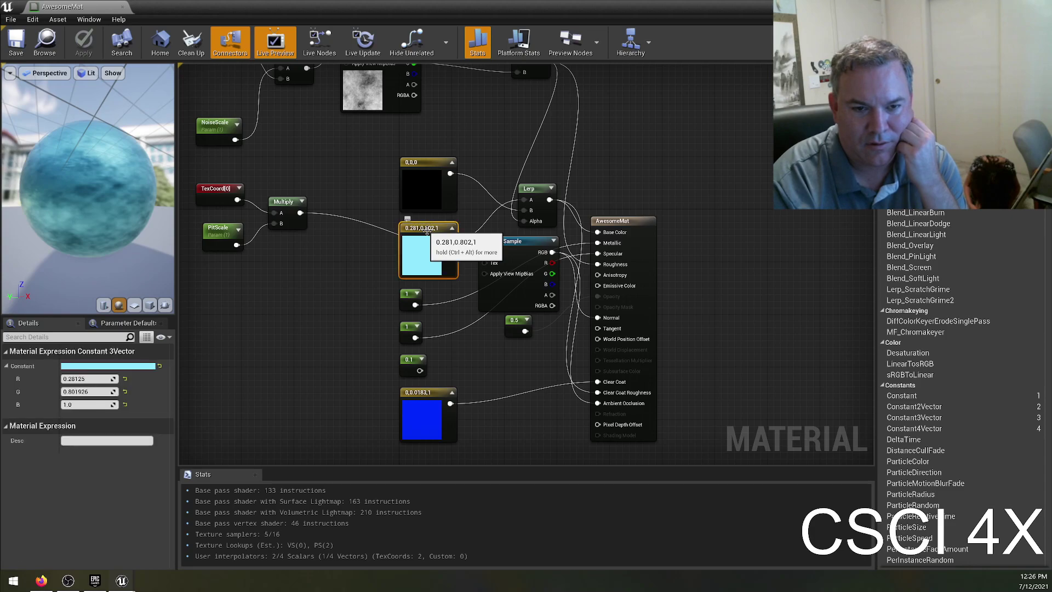
pyautogui.hotkey('ctrl', 'alt')
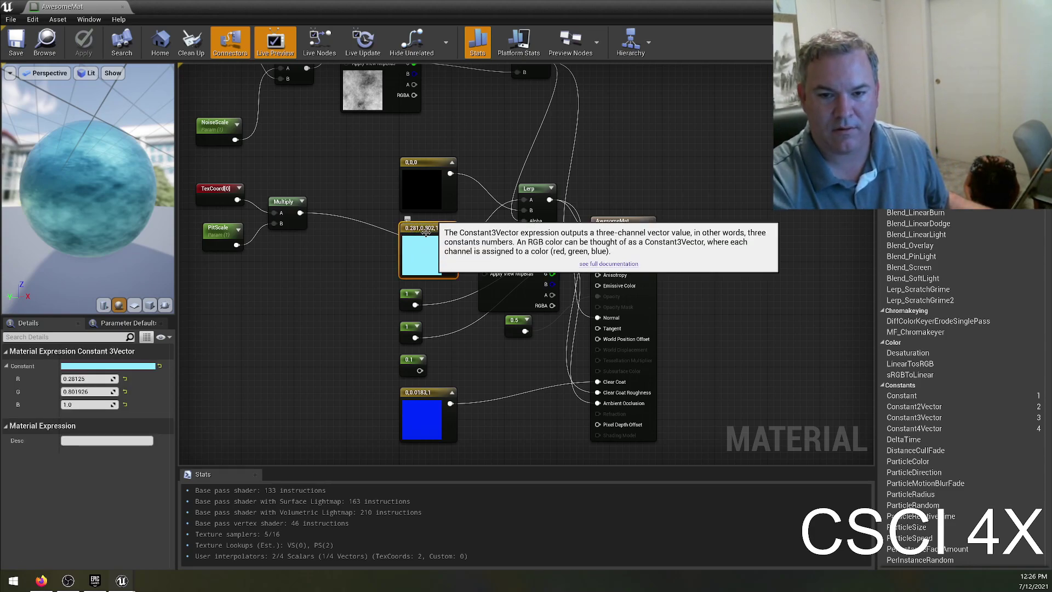
pyautogui.click(319, 181)
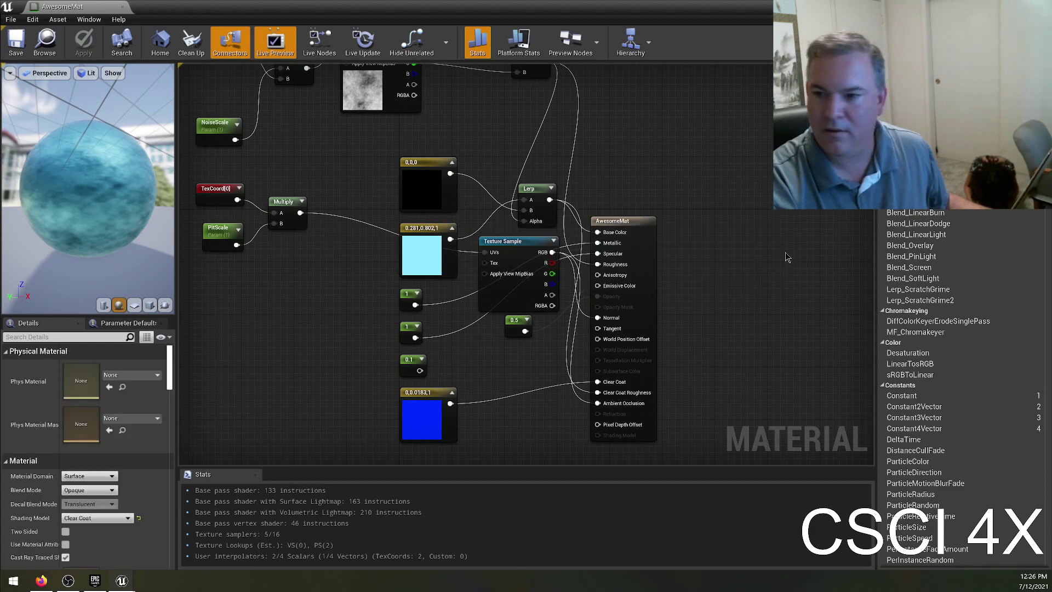
pyautogui.scroll(1, 579, 161)
pyautogui.scroll(-3, 637, 148)
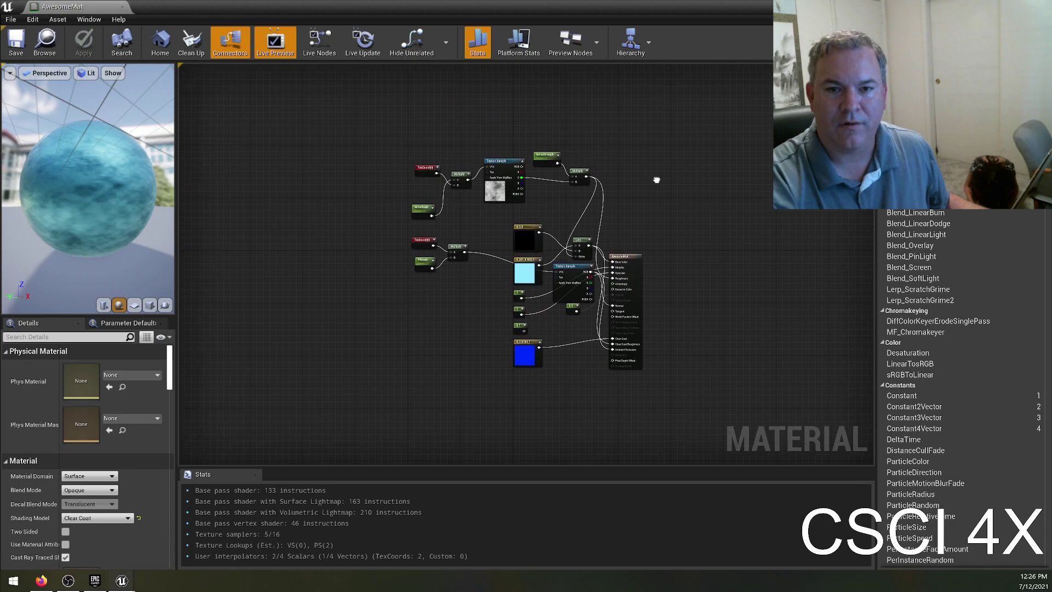
pyautogui.scroll(1, 393, 216)
pyautogui.scroll(1, 570, 214)
pyautogui.moveTo(738, 179); pyautogui.dragTo(671, 125, button='right')
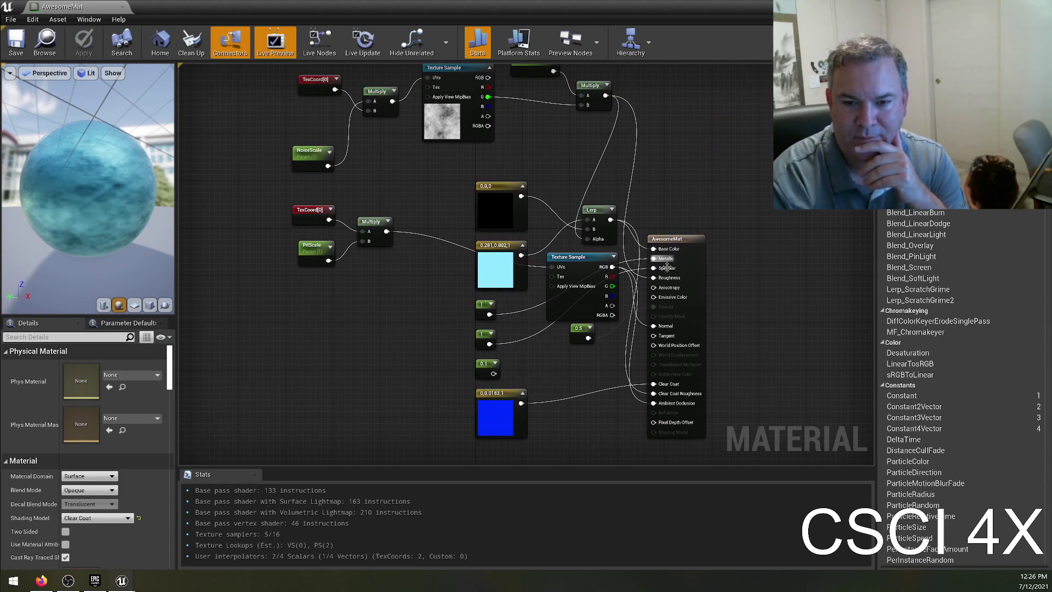
# - Try disconnecting the constant from AwesomeMat's Specular input and undo the disconnection
pyautogui.keyDown('alt'); pyautogui.click(522, 345); pyautogui.keyUp('alt')
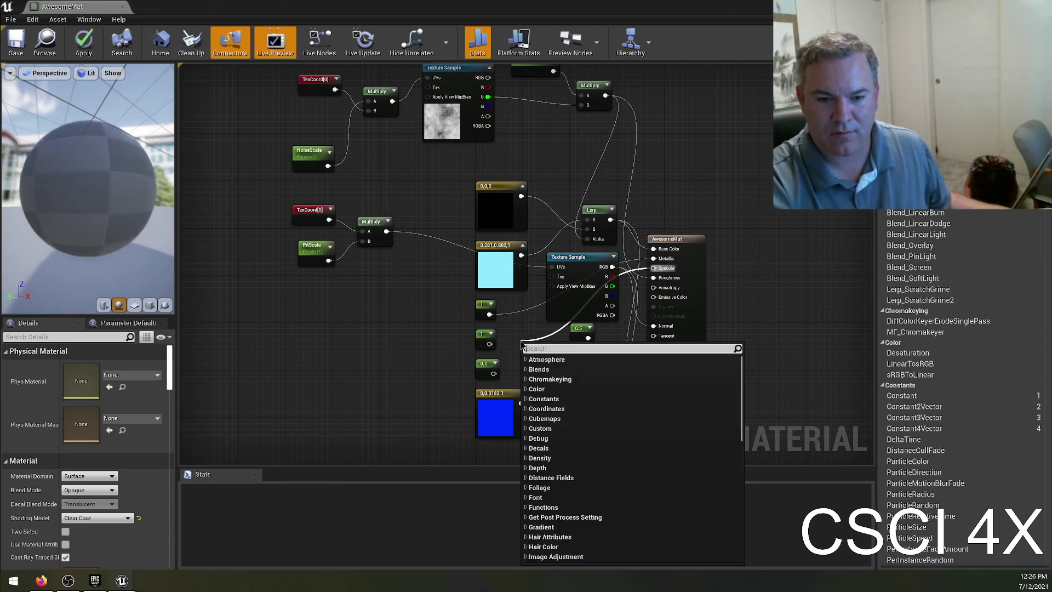
pyautogui.rightClick(520, 342)
pyautogui.click(411, 359)
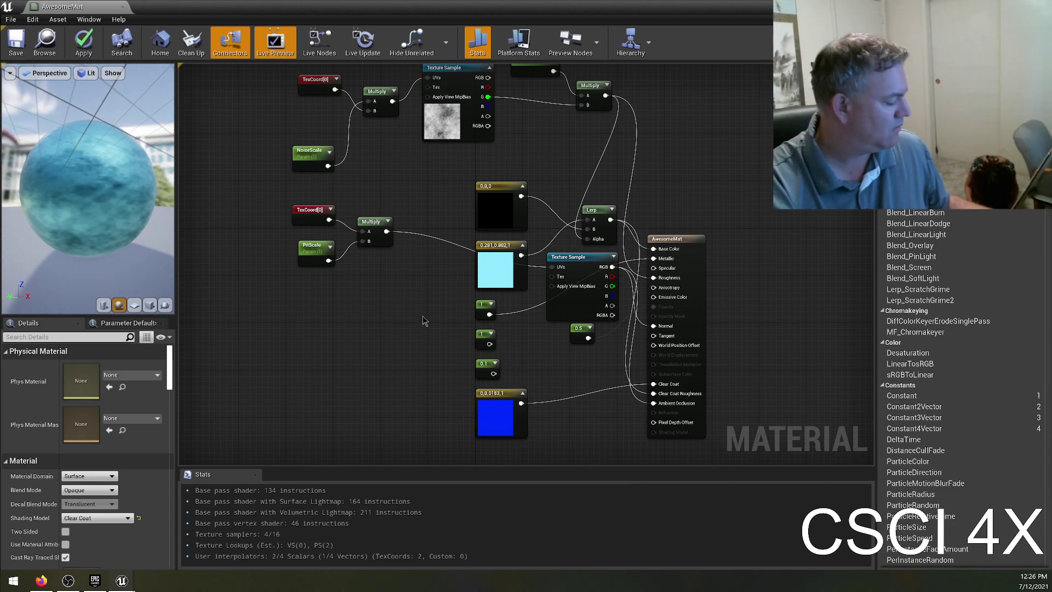
pyautogui.hotkey('ctrl', 'z')
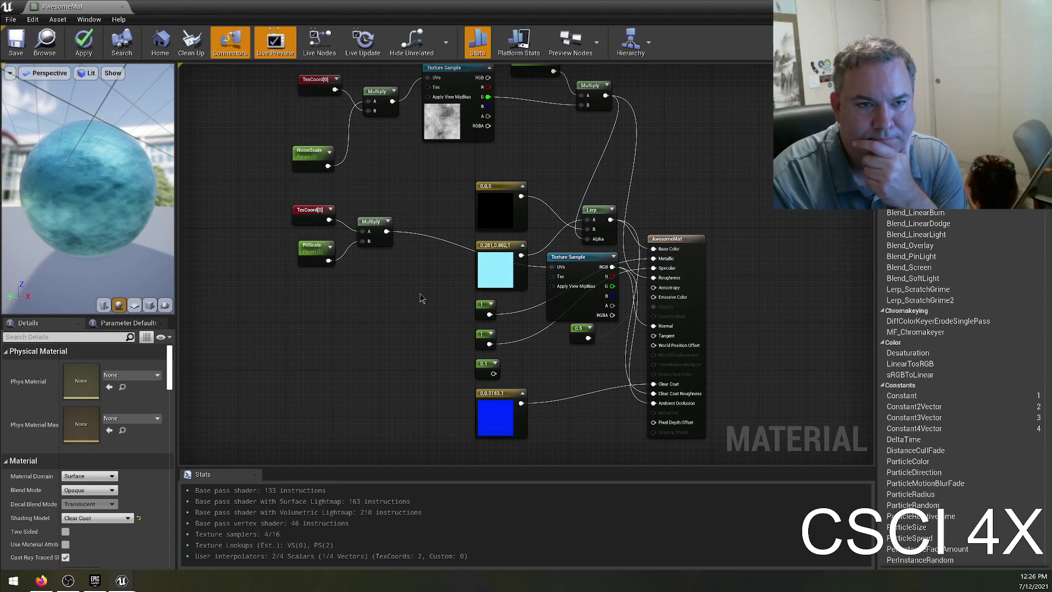
# - Leave the AwesomeMat editor without applying its changes and switch to the PenguinMat material editor
pyautogui.moveTo(431, 239); pyautogui.dragTo(409, 273, button='right')
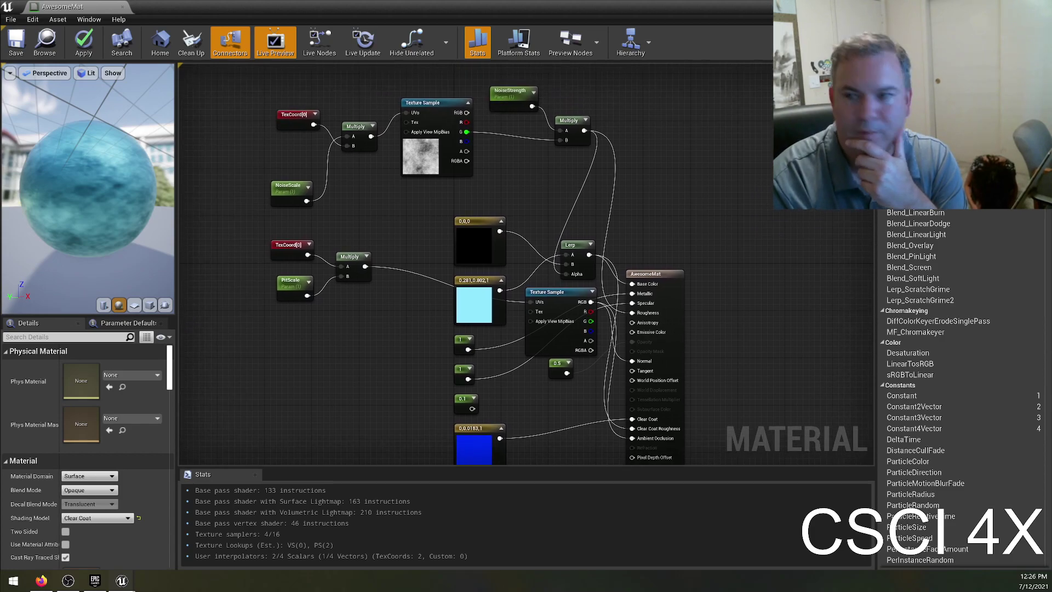
pyautogui.hotkey('ctrl', 'w')
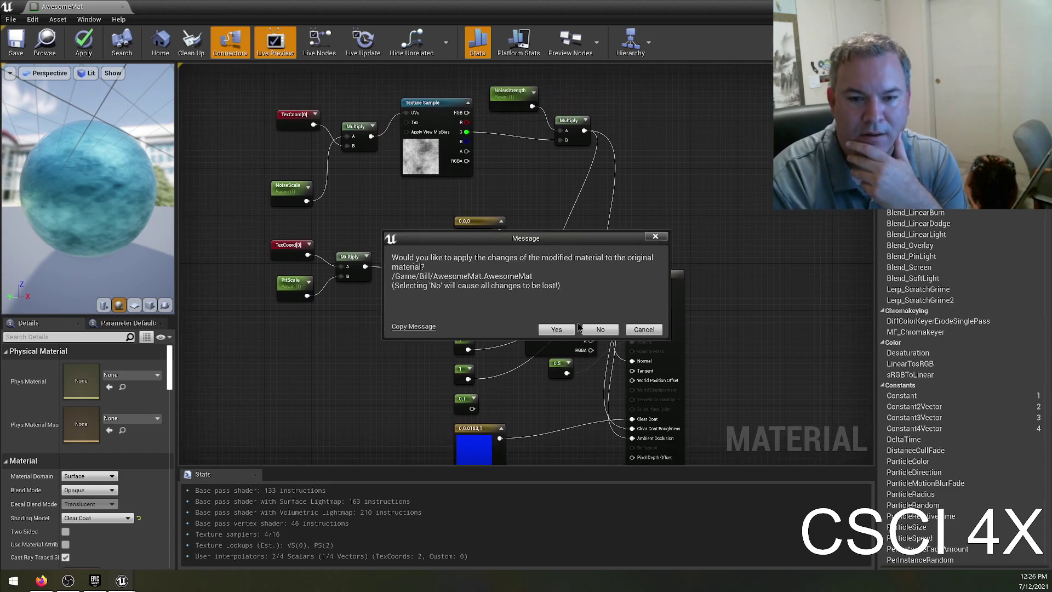
pyautogui.click(644, 329)
pyautogui.hotkey('alt', 'Tab')
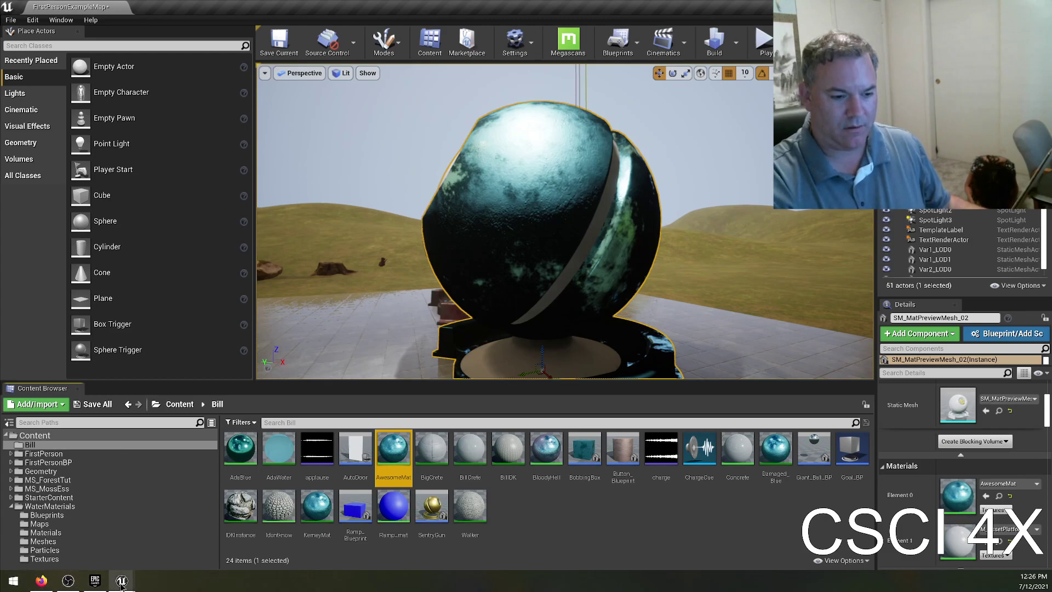
pyautogui.moveTo(122, 580)
pyautogui.click(184, 539)
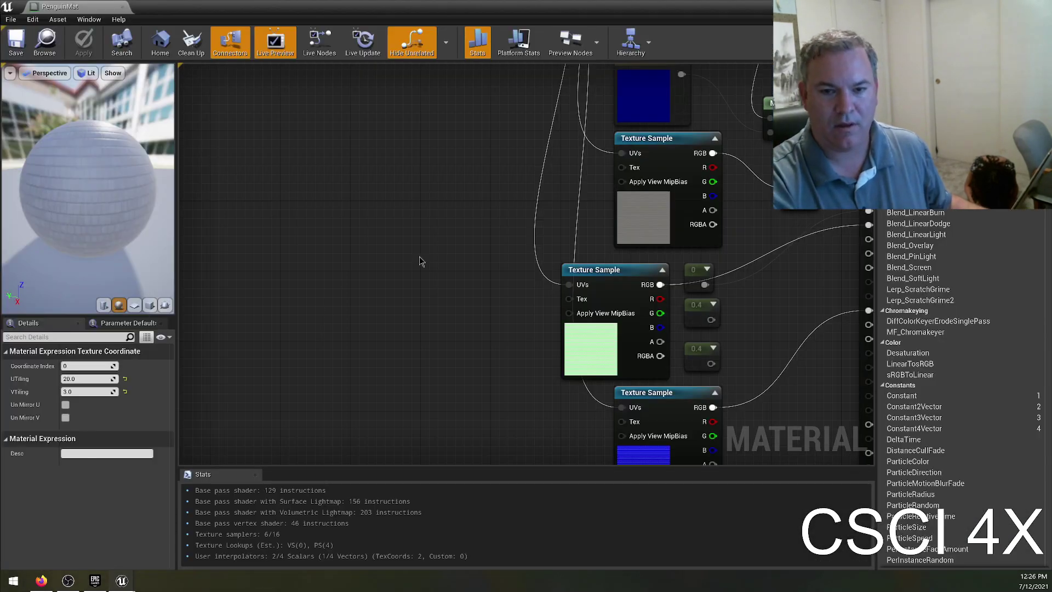
# - Move the TexCoord node farther from the Texture Samples and set its UTiling and VTiling to 1
pyautogui.scroll(-3, 202, 243)
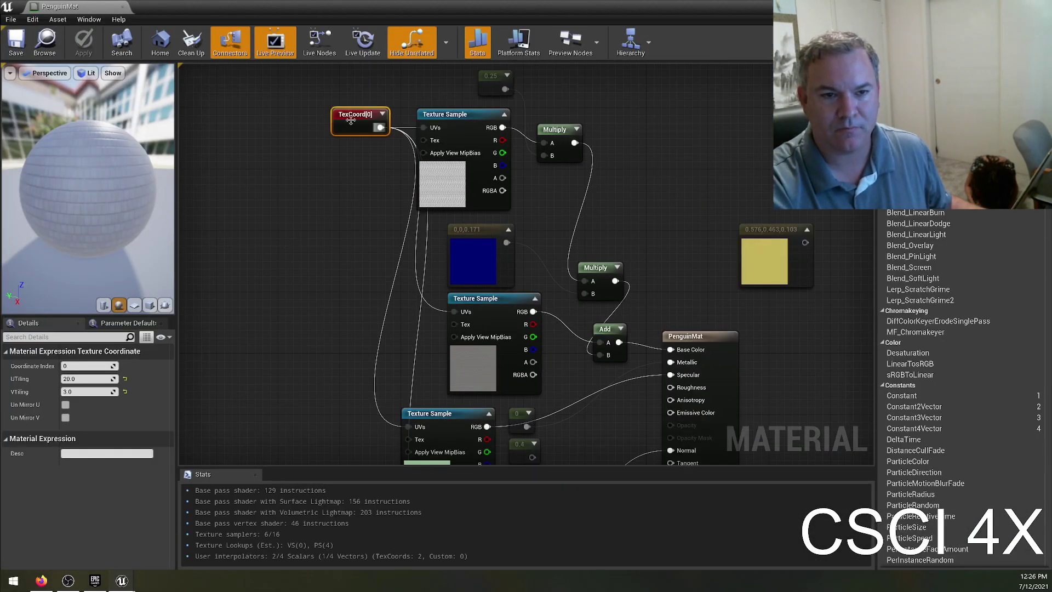
pyautogui.moveTo(355, 120); pyautogui.dragTo(255, 114)
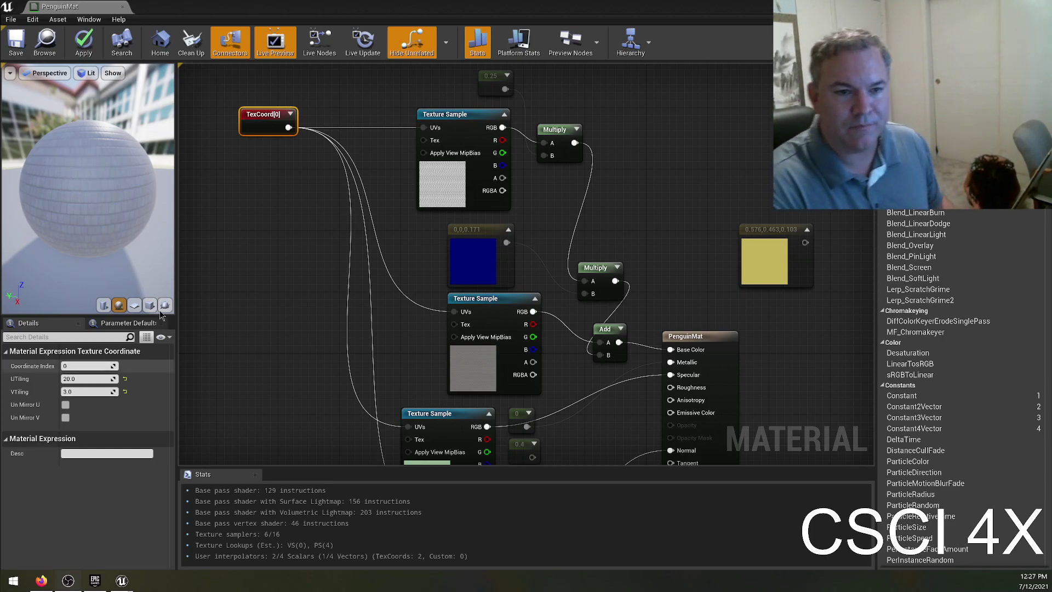
pyautogui.moveTo(253, 108); pyautogui.dragTo(230, 108)
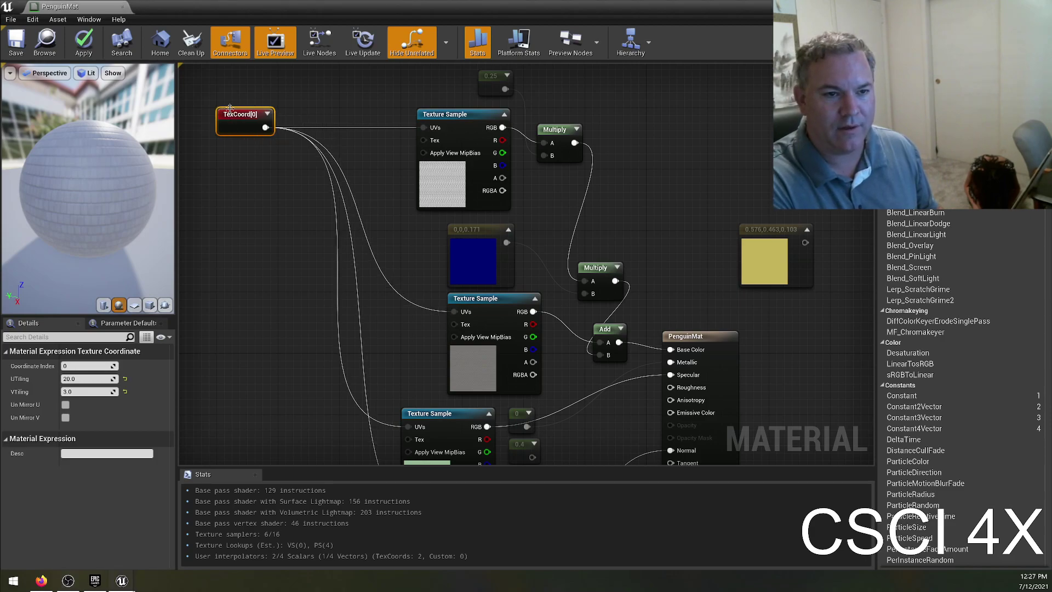
pyautogui.click(85, 378)
pyautogui.write('1')
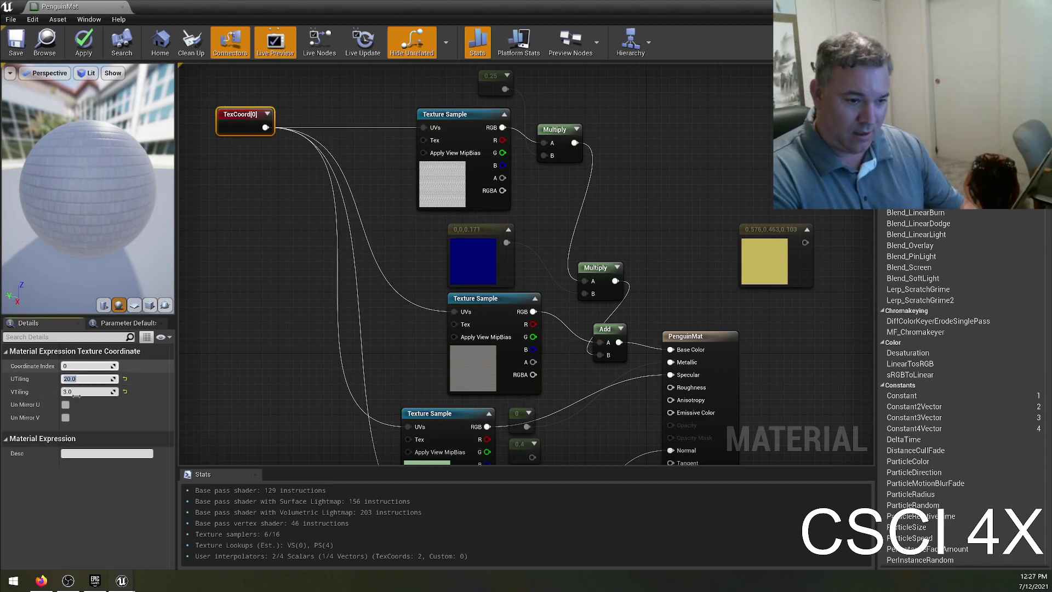
pyautogui.press('Tab')
pyautogui.write('1')
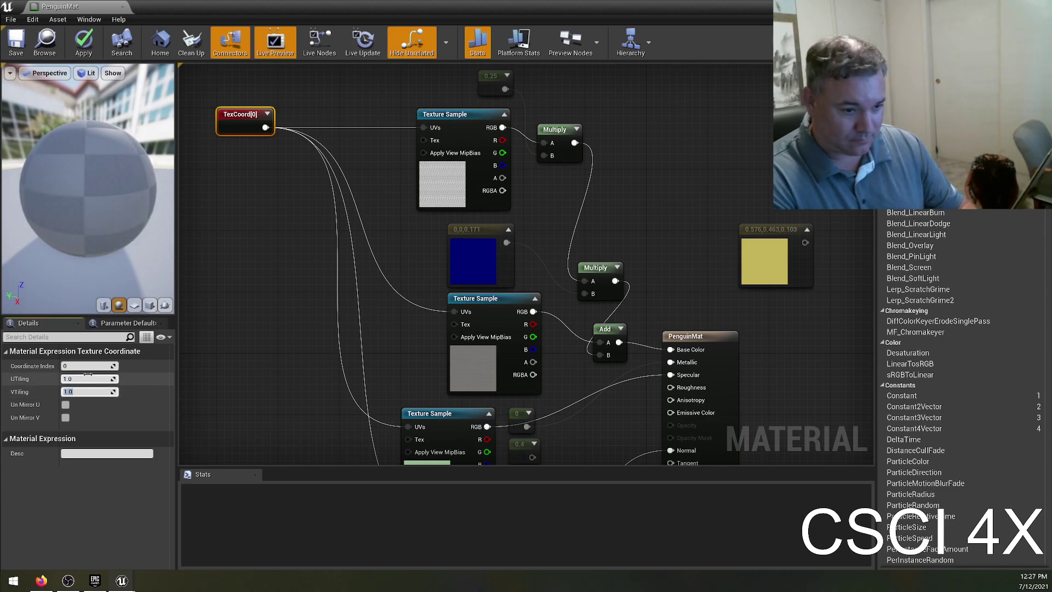
pyautogui.click(284, 194)
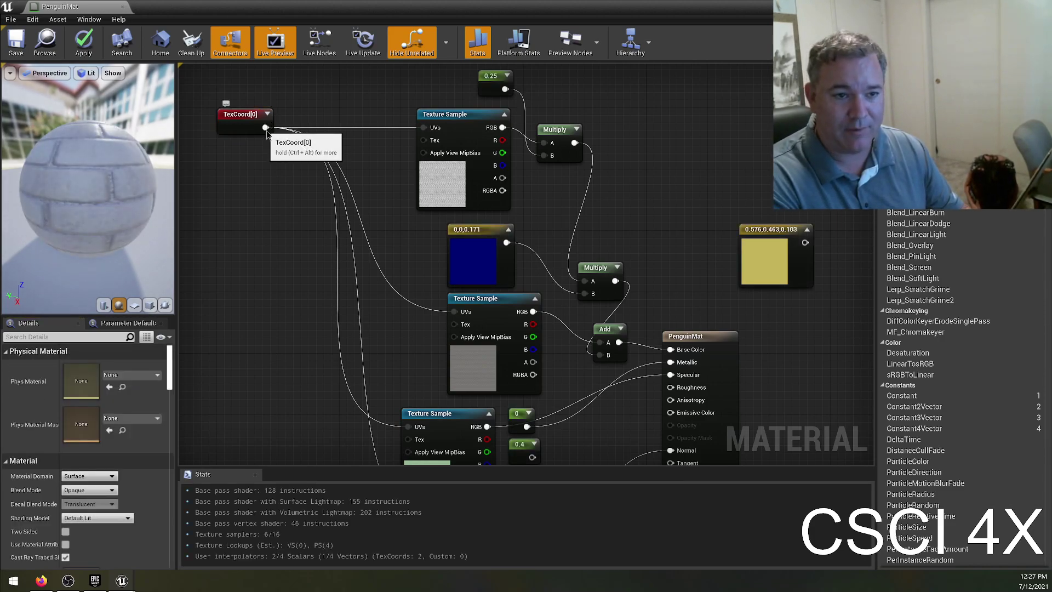
# - Add a Multiply node with its A input fed by TexCoord, and align it between TexCoord and the first Texture Sample
pyautogui.moveTo(266, 128); pyautogui.dragTo(312, 141)
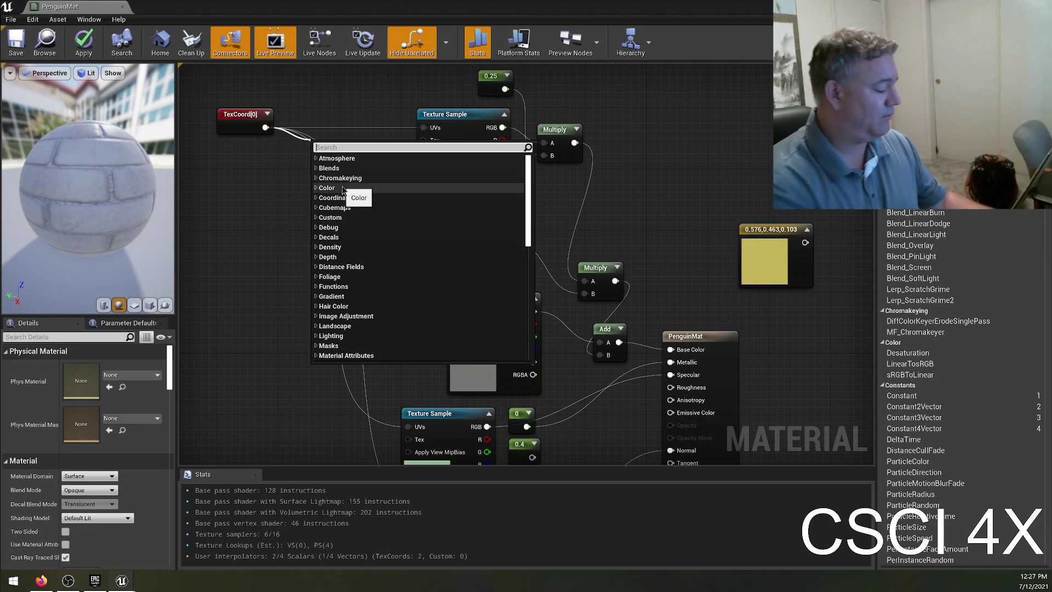
pyautogui.write('MULTIPL')
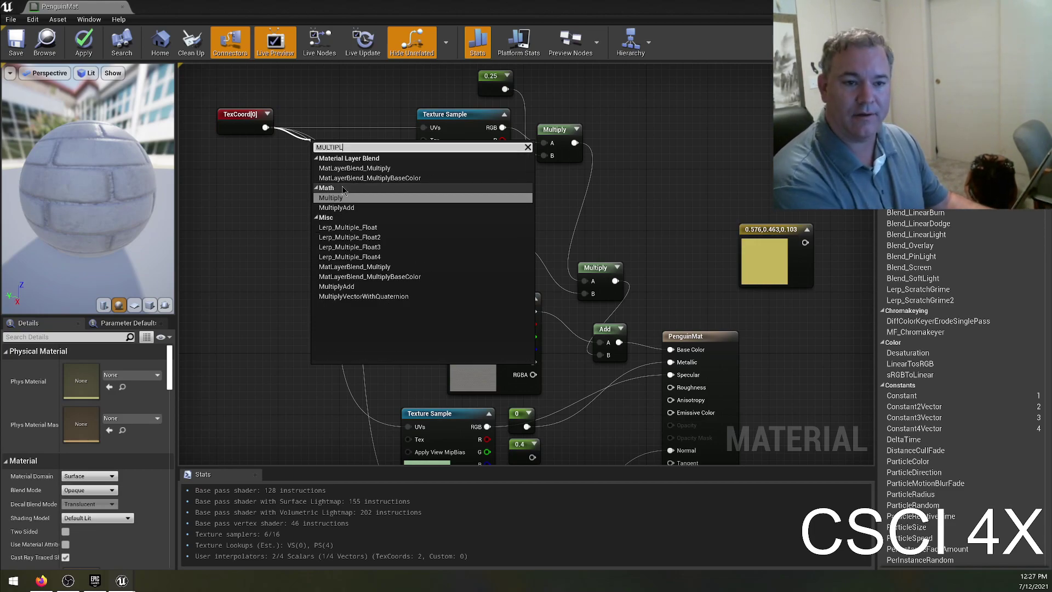
pyautogui.click(337, 198)
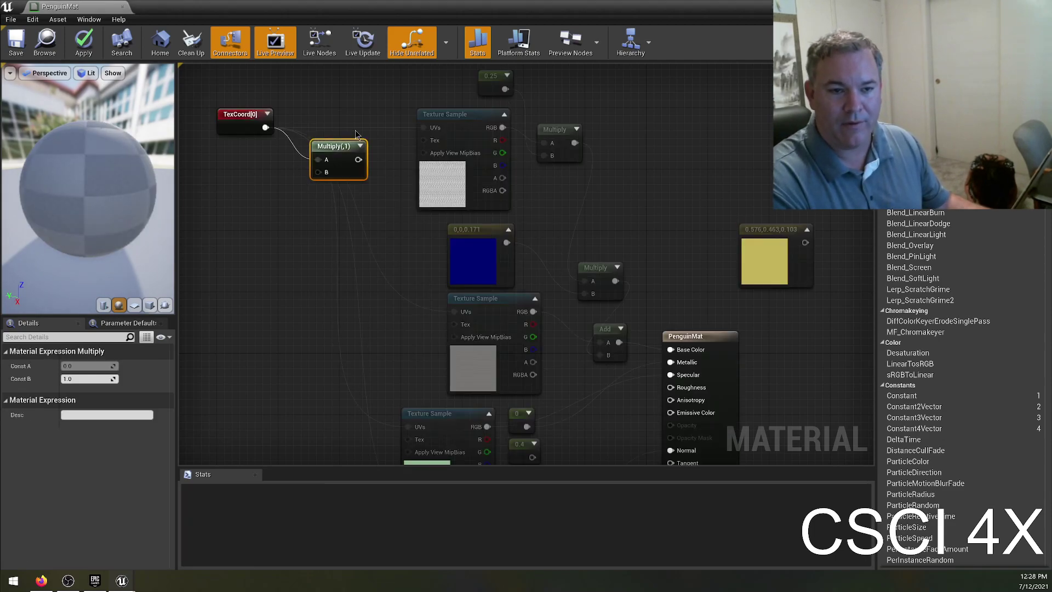
pyautogui.moveTo(345, 150); pyautogui.dragTo(328, 118)
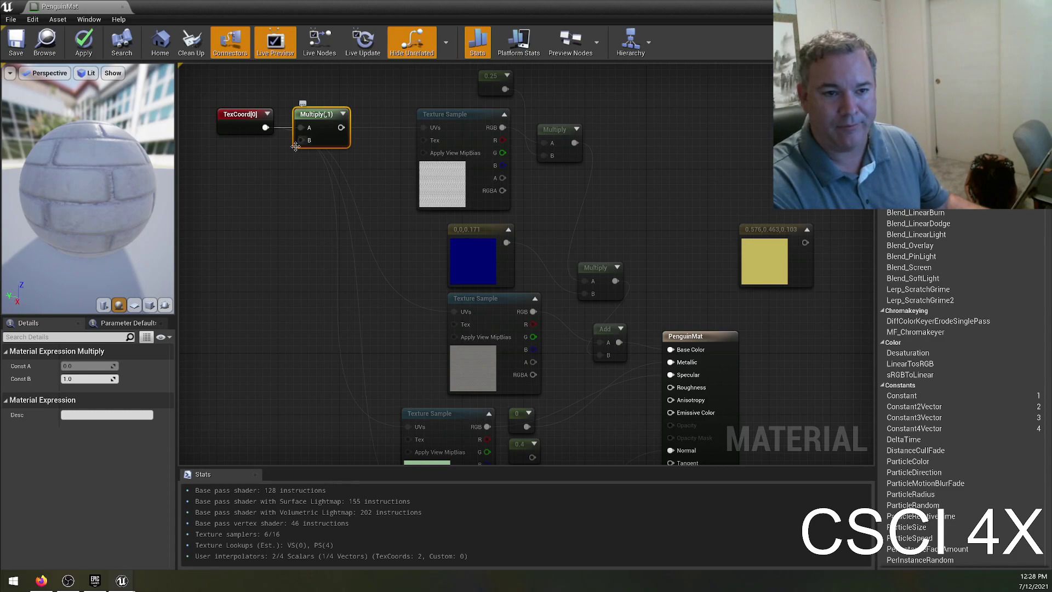
# - Connect the new Multiply node's output to the UVs inputs of all four Texture Samples
pyautogui.moveTo(340, 127); pyautogui.dragTo(429, 128)
pyautogui.moveTo(341, 127); pyautogui.dragTo(455, 311)
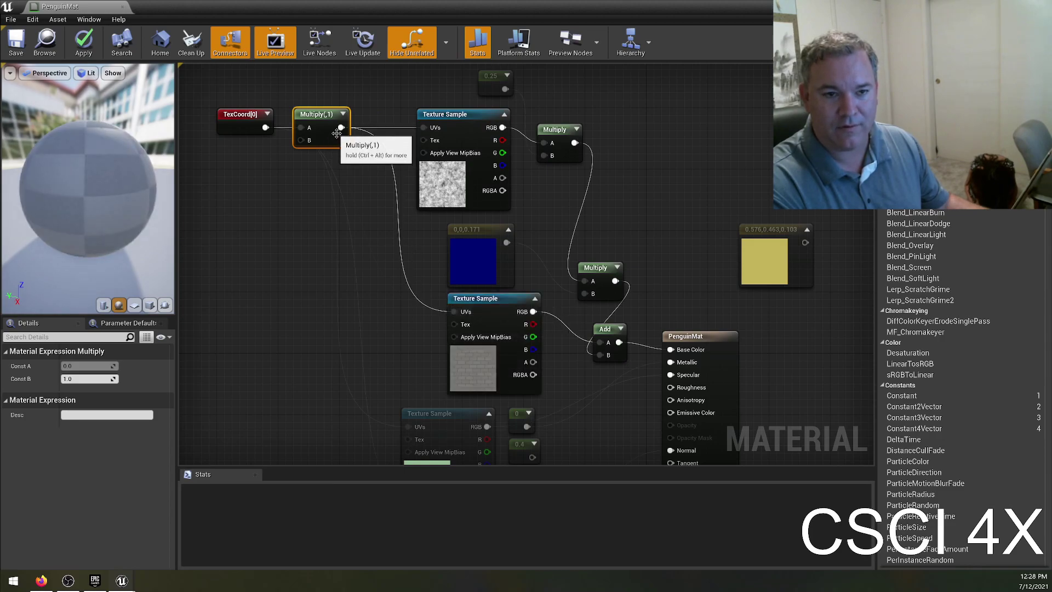
pyautogui.moveTo(341, 128); pyautogui.dragTo(408, 426)
pyautogui.moveTo(311, 382); pyautogui.dragTo(308, 291, button='right')
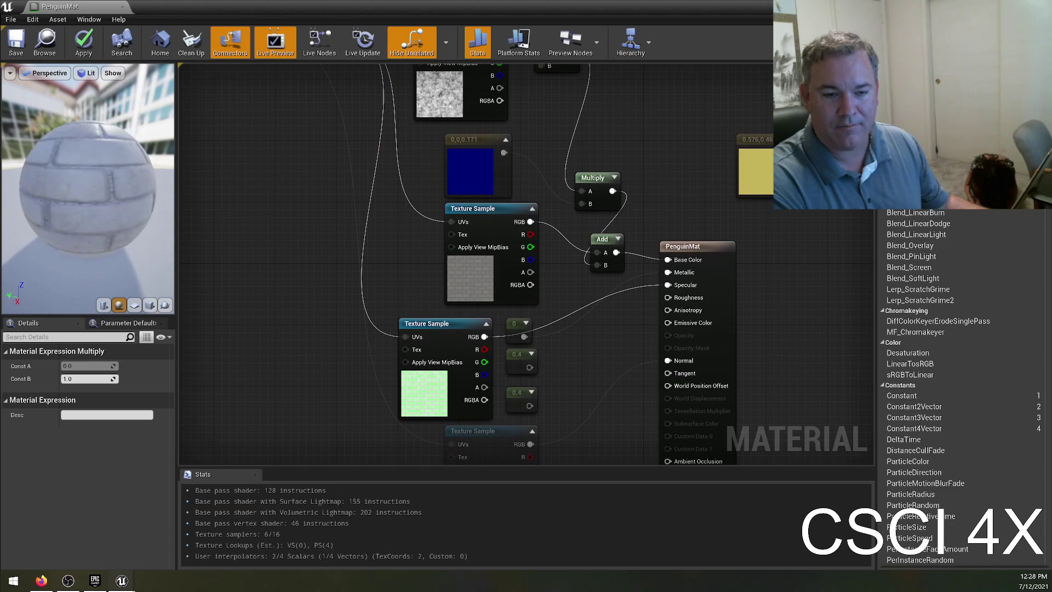
pyautogui.moveTo(336, 179); pyautogui.dragTo(341, 237, button='right')
pyautogui.scroll(-1, 341, 237)
pyautogui.moveTo(303, 267); pyautogui.dragTo(327, 221, button='right')
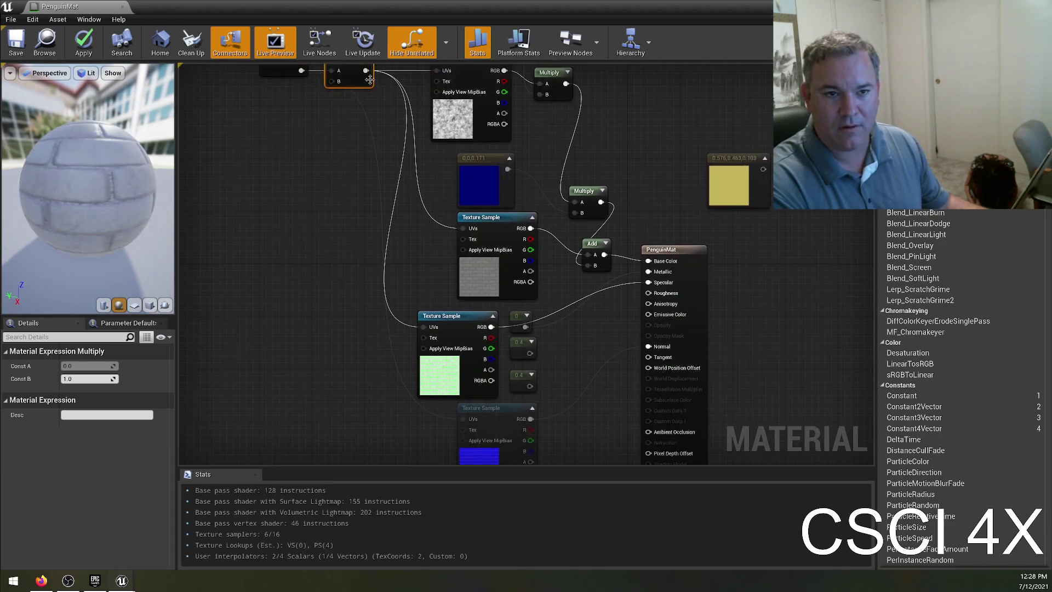
pyautogui.moveTo(365, 70); pyautogui.dragTo(460, 418)
# - Add a ScalarParameter named Texture Scaling to the UV Multiply node's B input and place it below TexCoord
pyautogui.moveTo(325, 118); pyautogui.dragTo(393, 245, button='right')
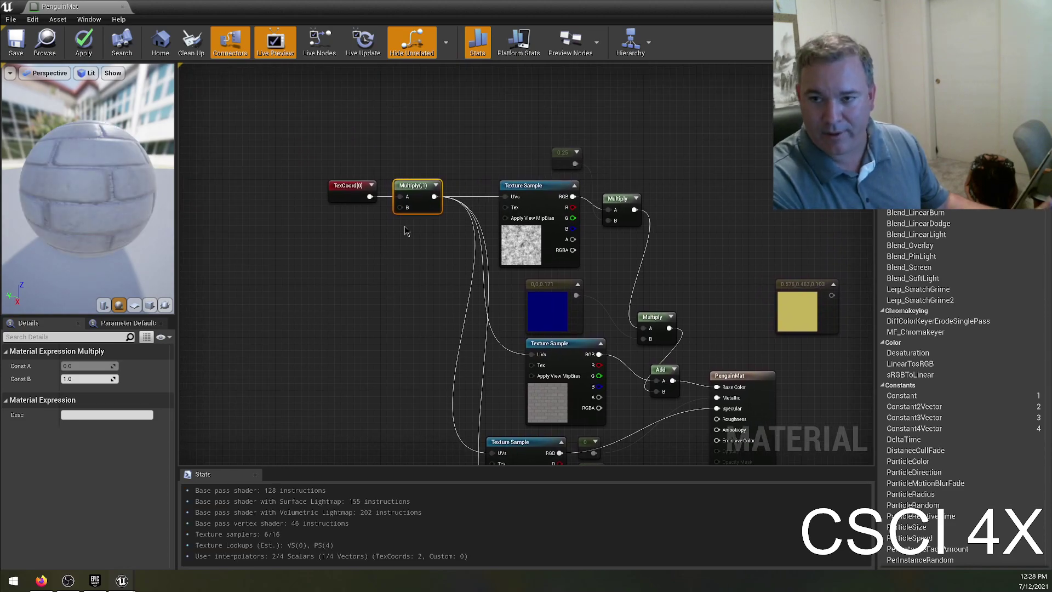
pyautogui.moveTo(400, 207); pyautogui.dragTo(365, 272)
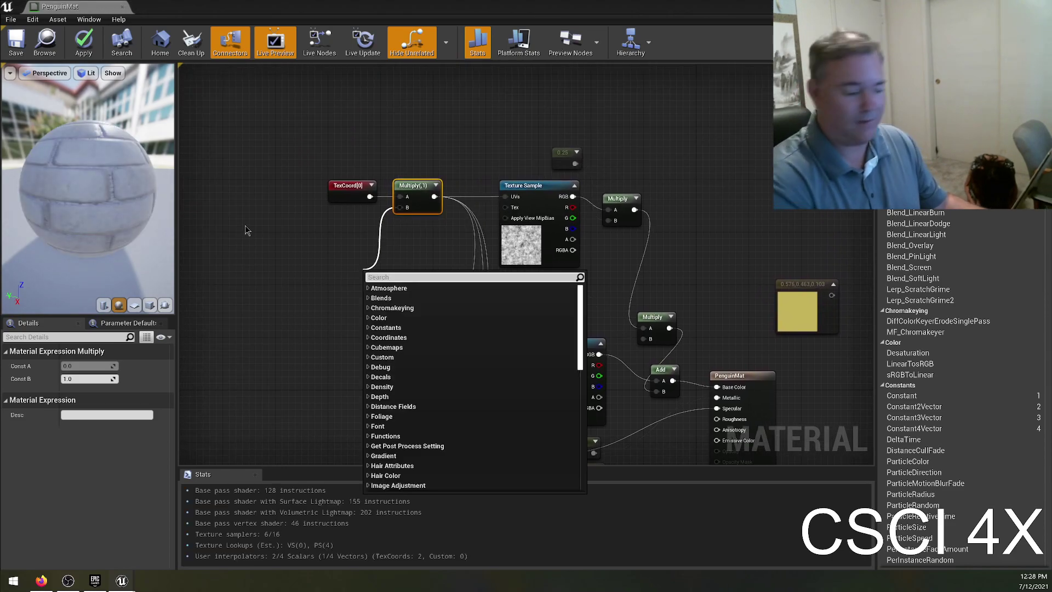
pyautogui.write('parameter')
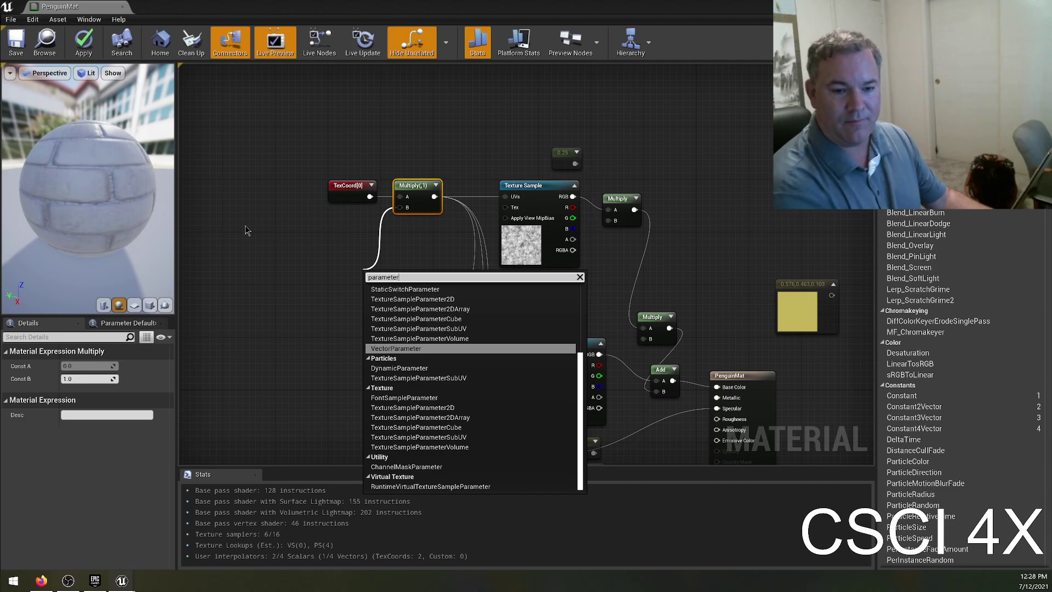
pyautogui.scroll(1, 458, 380)
pyautogui.scroll(2, 458, 381)
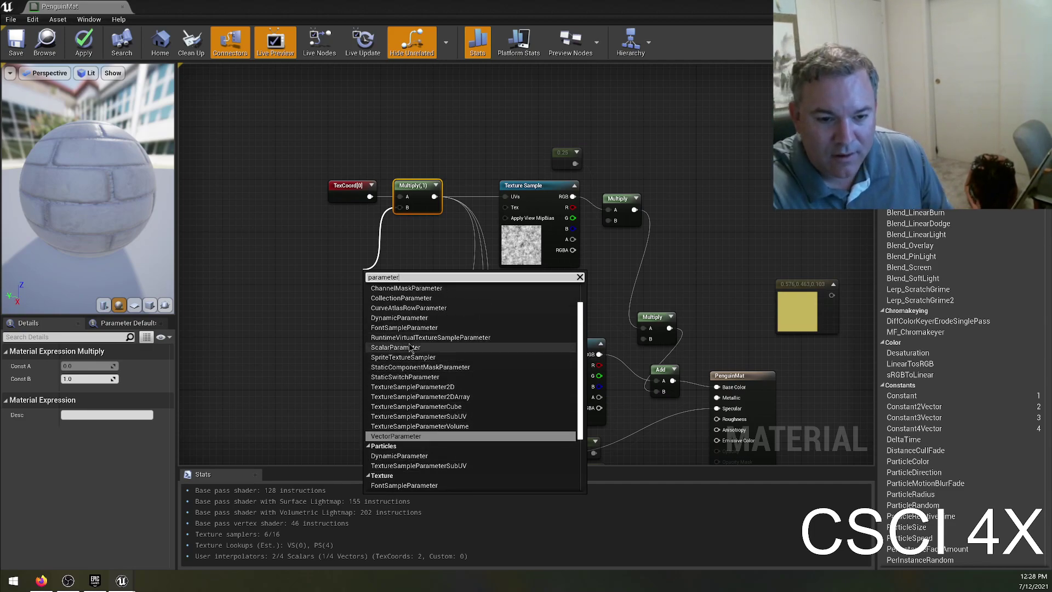
pyautogui.click(399, 348)
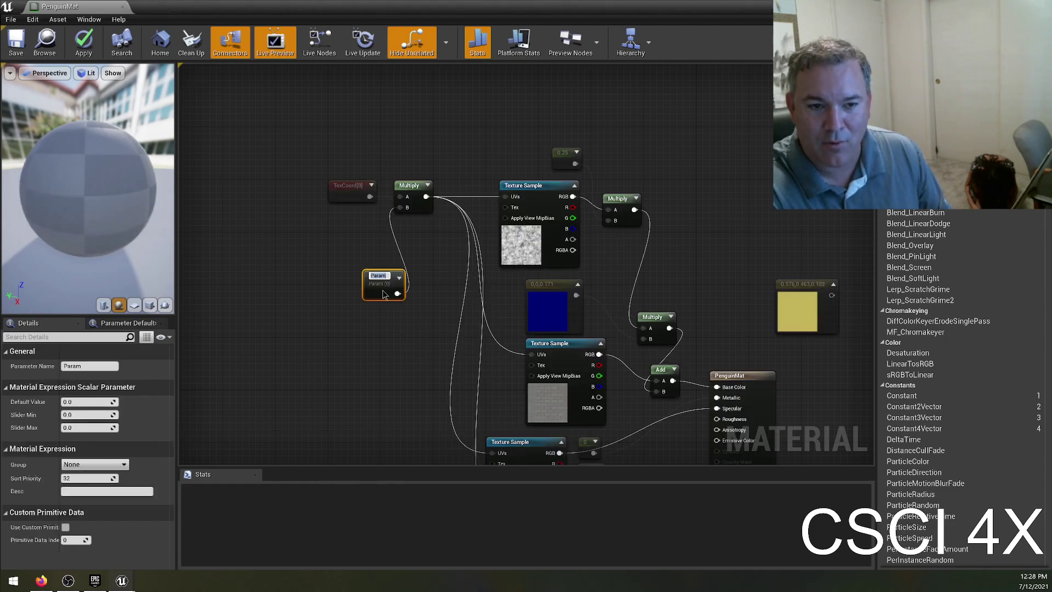
pyautogui.write('Texture Scalingf')
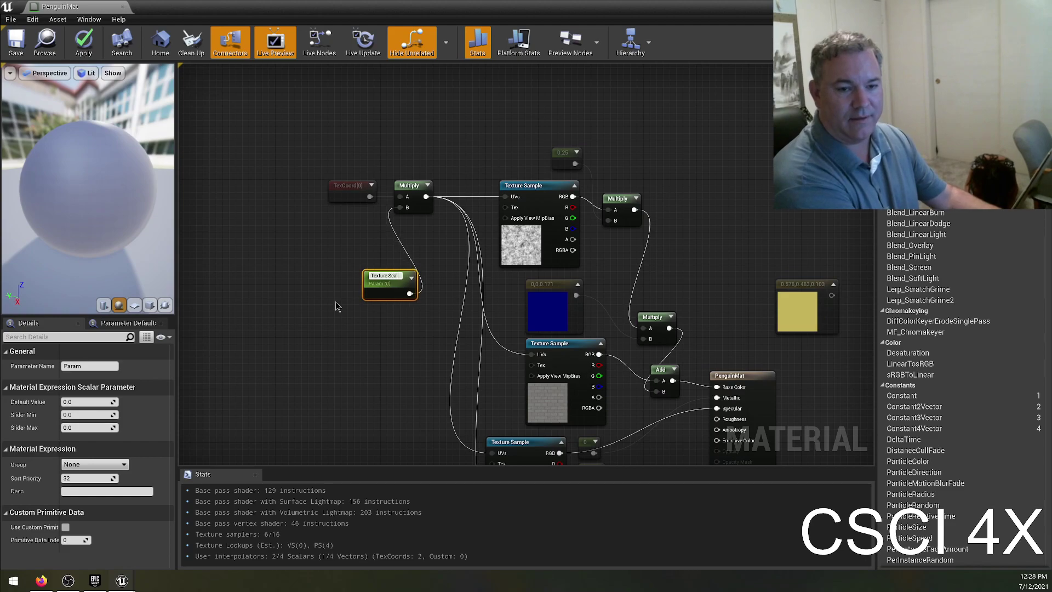
pyautogui.press('BackSpace')
pyautogui.press('Return')
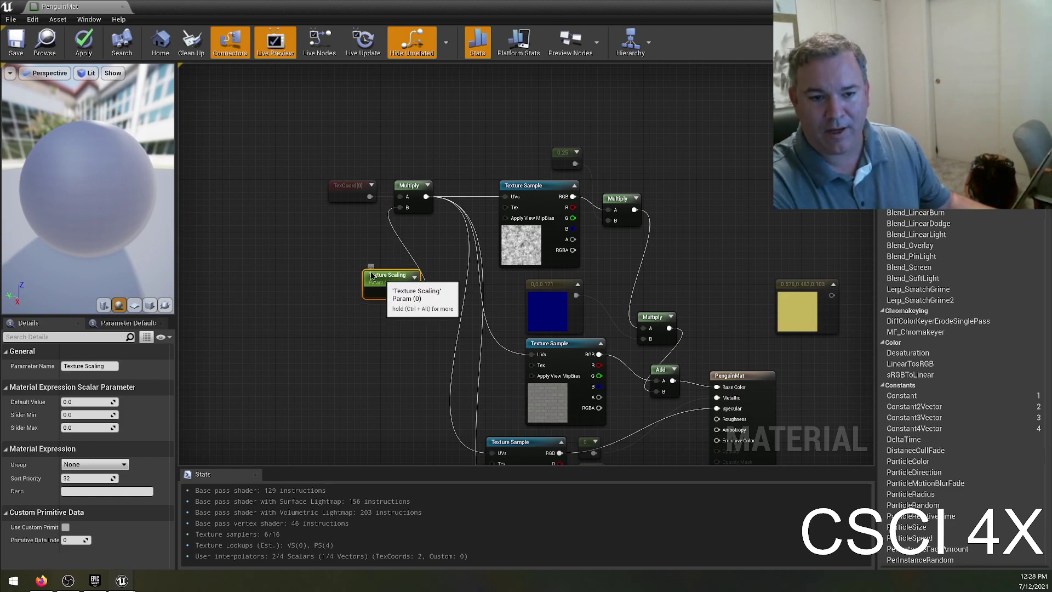
pyautogui.moveTo(380, 285); pyautogui.dragTo(340, 234)
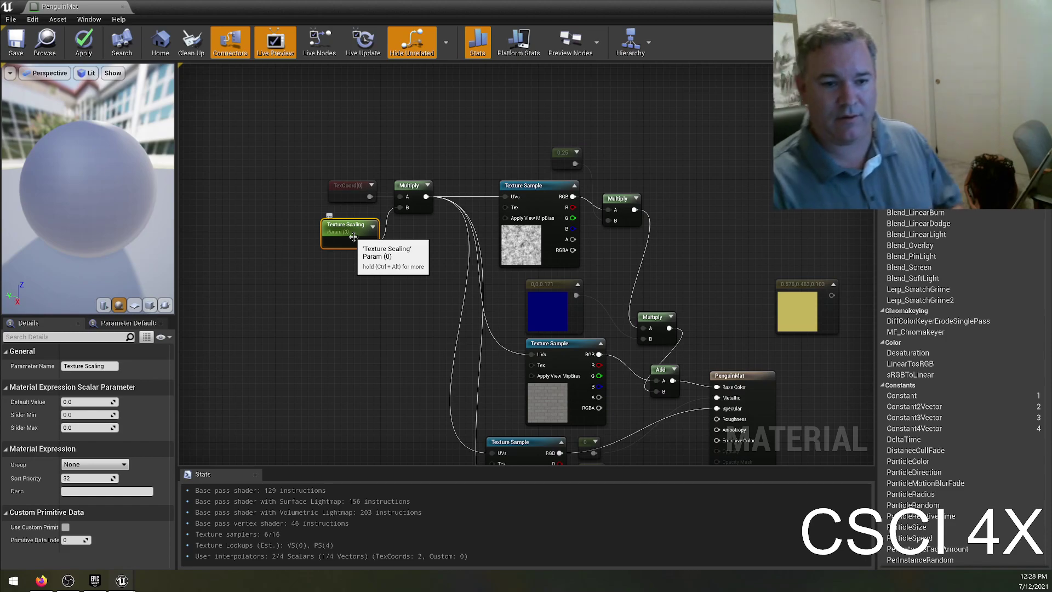
# - Set Texture Scaling's default value to 1, slider minimum to 0.1 and slider maximum to 40, and save the material
pyautogui.moveTo(383, 369); pyautogui.dragTo(389, 253, button='right')
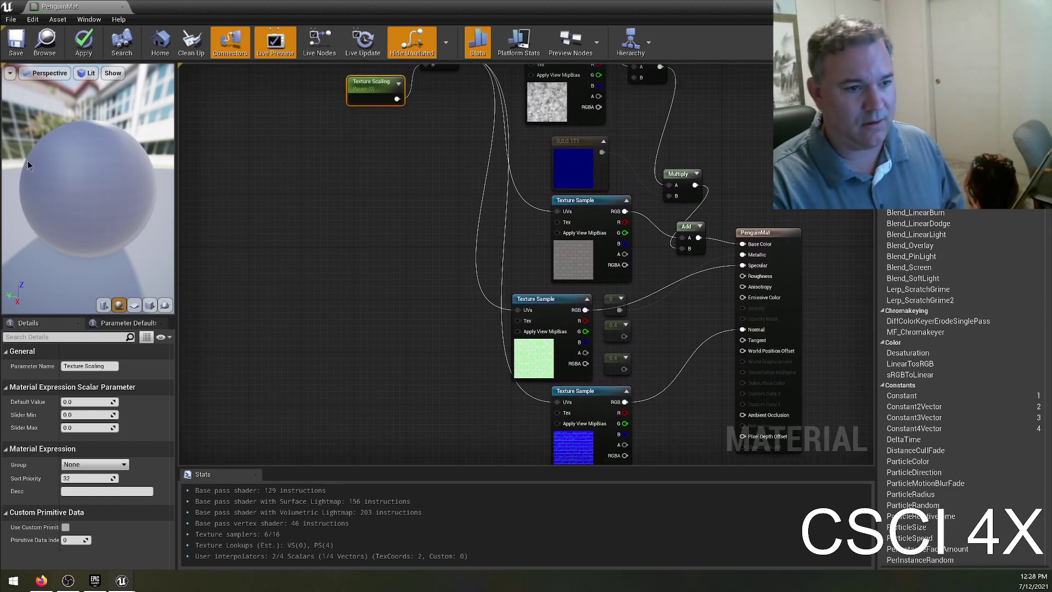
pyautogui.doubleClick(371, 83)
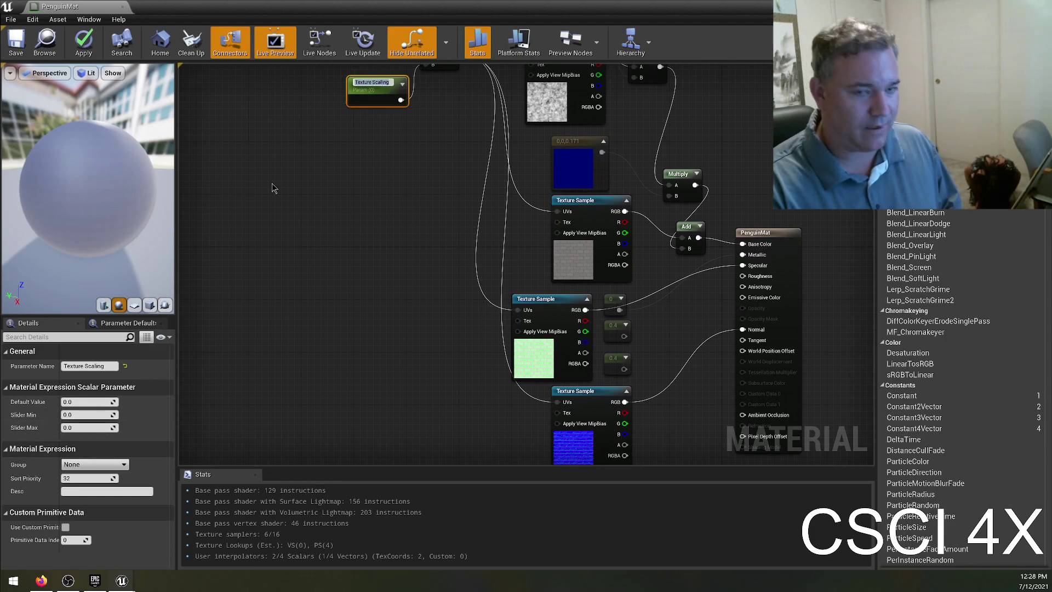
pyautogui.click(346, 218)
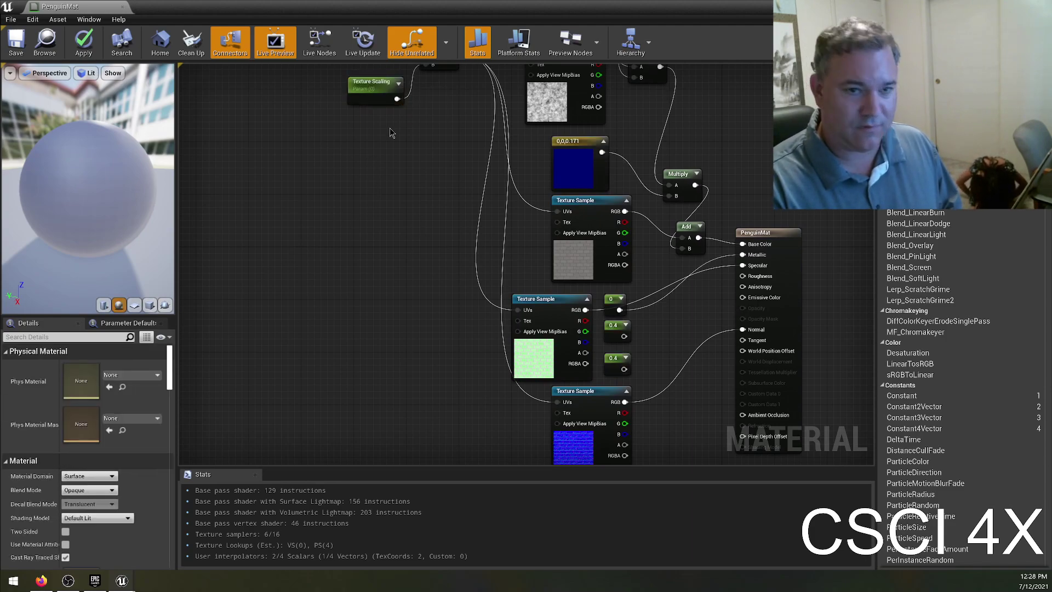
pyautogui.click(370, 97)
pyautogui.click(90, 402)
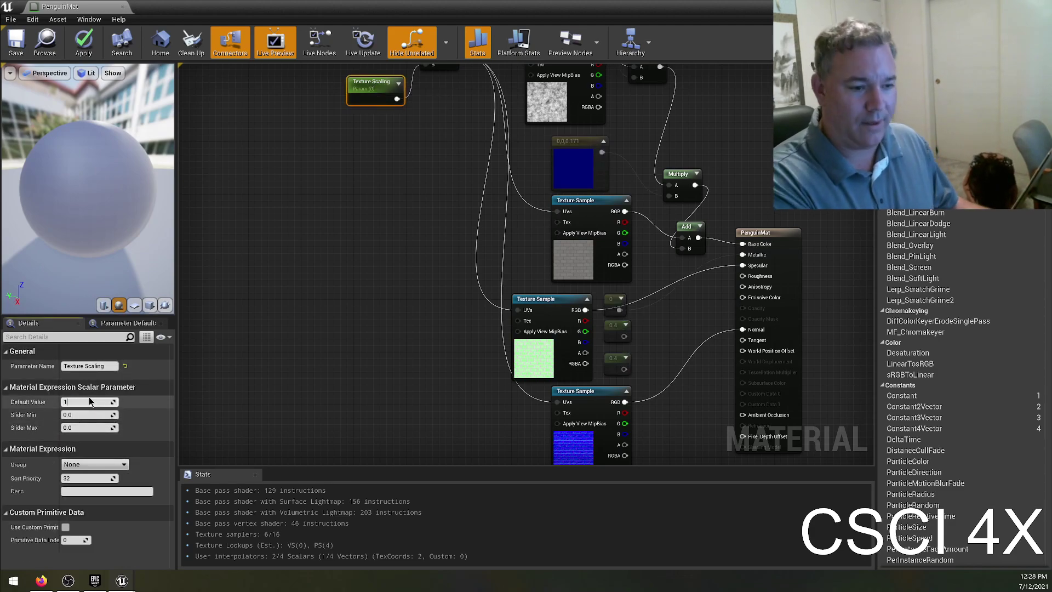
pyautogui.write('1')
pyautogui.press('Tab')
pyautogui.write('0.1')
pyautogui.press('Tab')
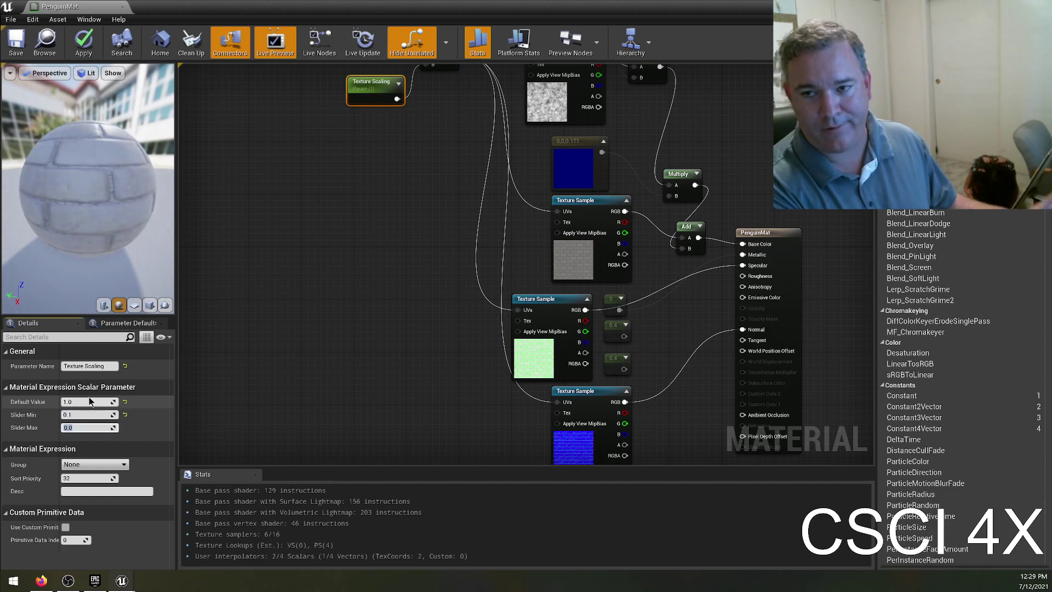
pyautogui.write('40')
pyautogui.press('Return')
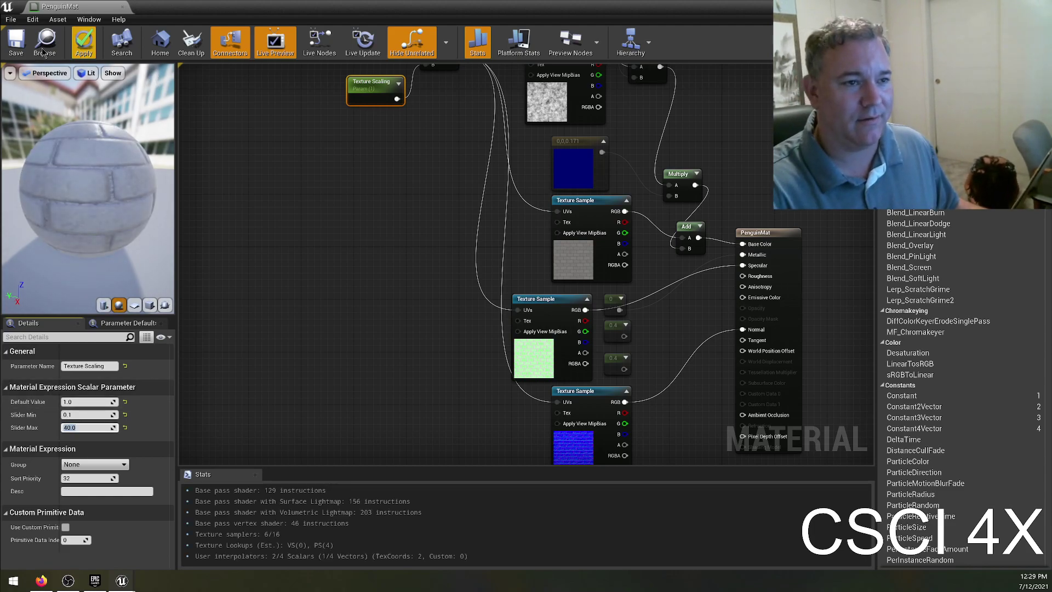
pyautogui.click(18, 53)
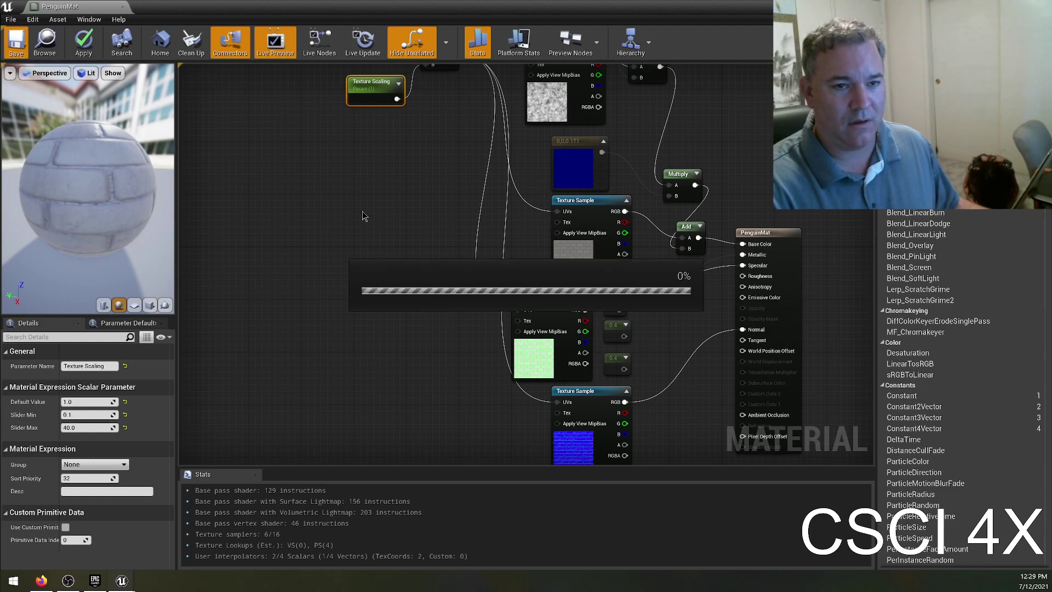
# - Examine the TexCoord, Multiply and Texture Scaling nodes and how they feed the Texture Samples
pyautogui.moveTo(384, 159); pyautogui.dragTo(307, 283, button='right')
pyautogui.moveTo(288, 112); pyautogui.dragTo(366, 236)
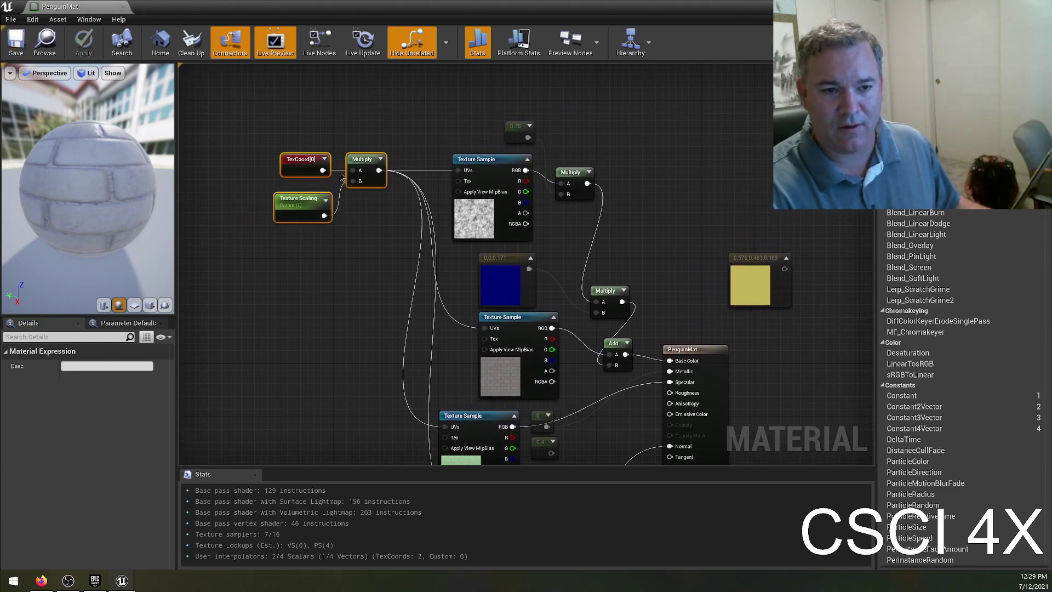
pyautogui.click(298, 159)
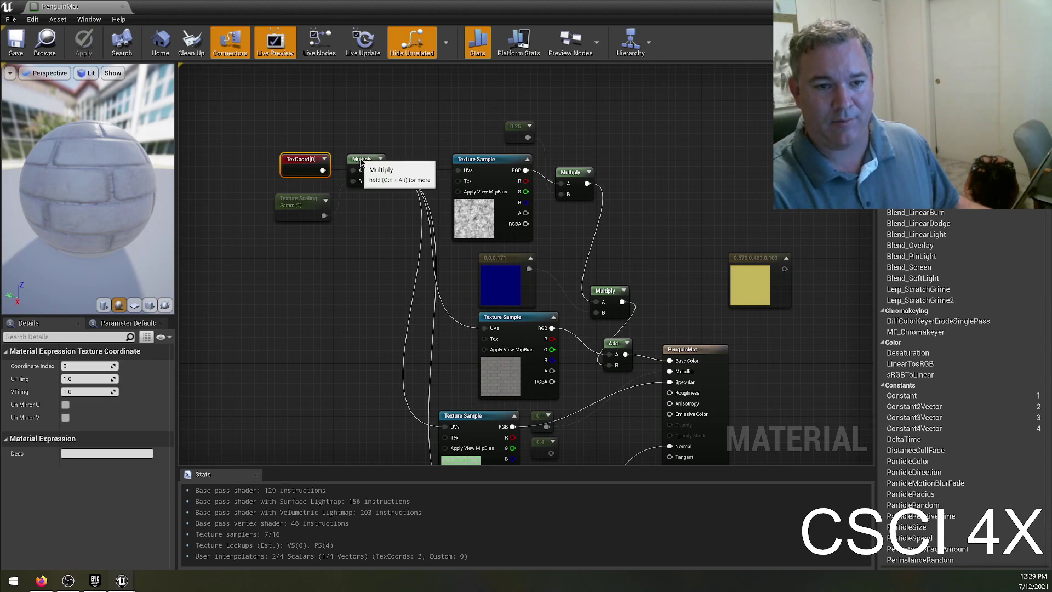
pyautogui.click(363, 160)
pyautogui.click(302, 197)
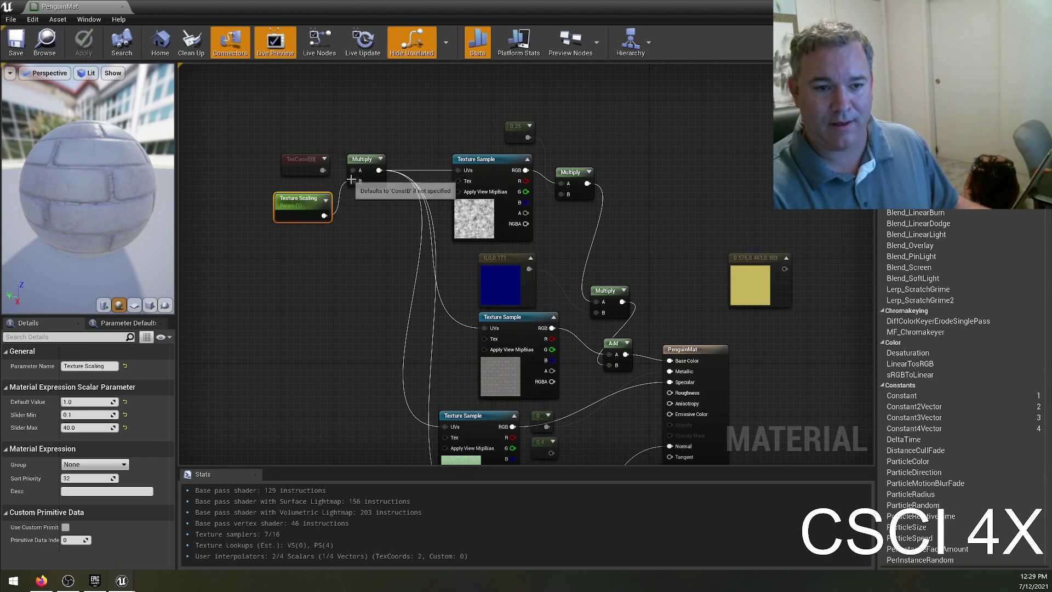
pyautogui.click(330, 261)
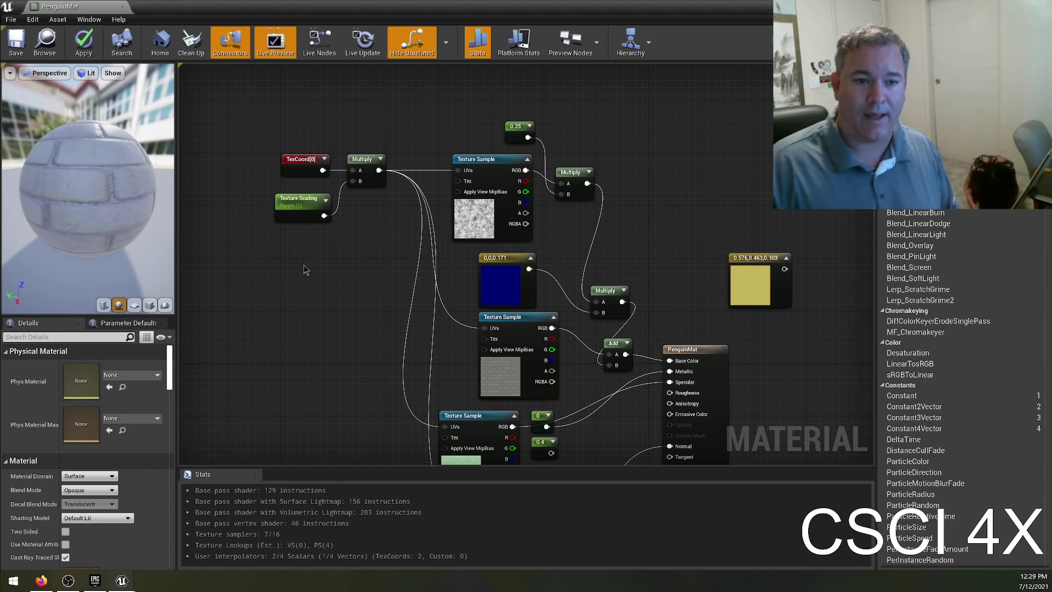
pyautogui.click(303, 196)
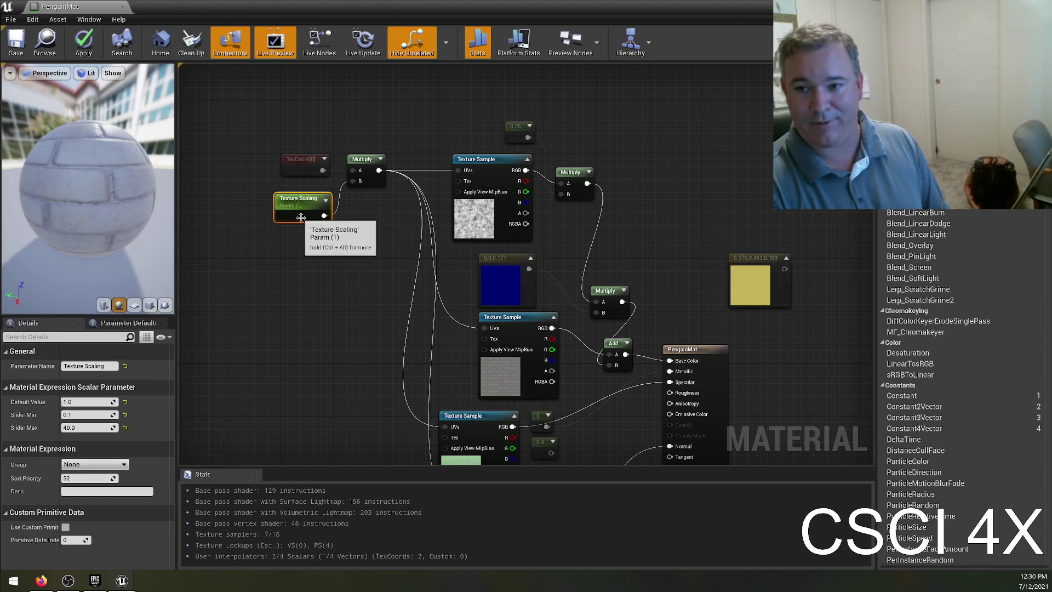
pyautogui.rightClick(313, 267)
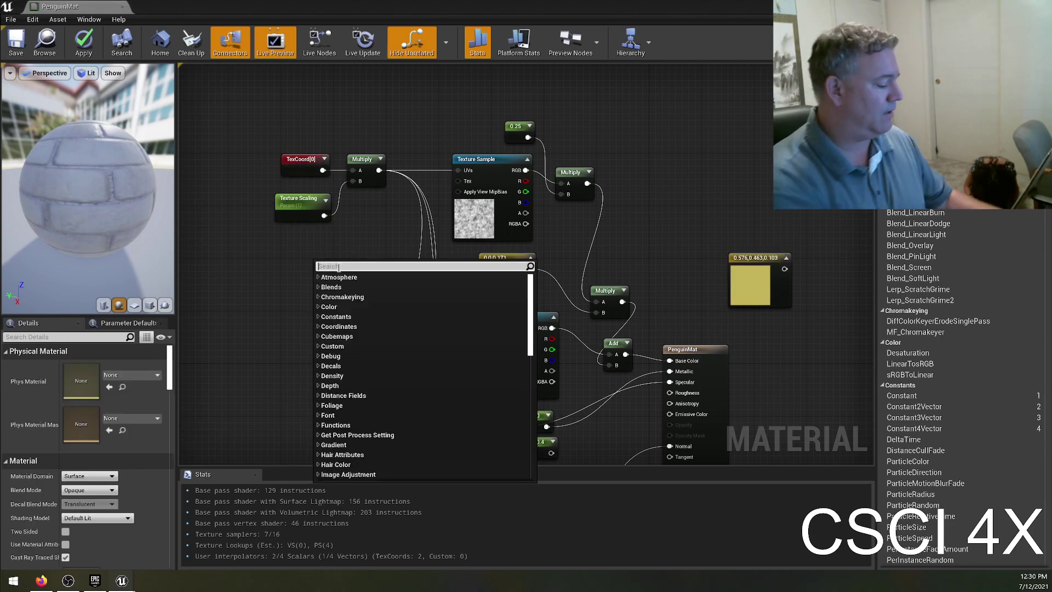
pyautogui.write('scalar p')
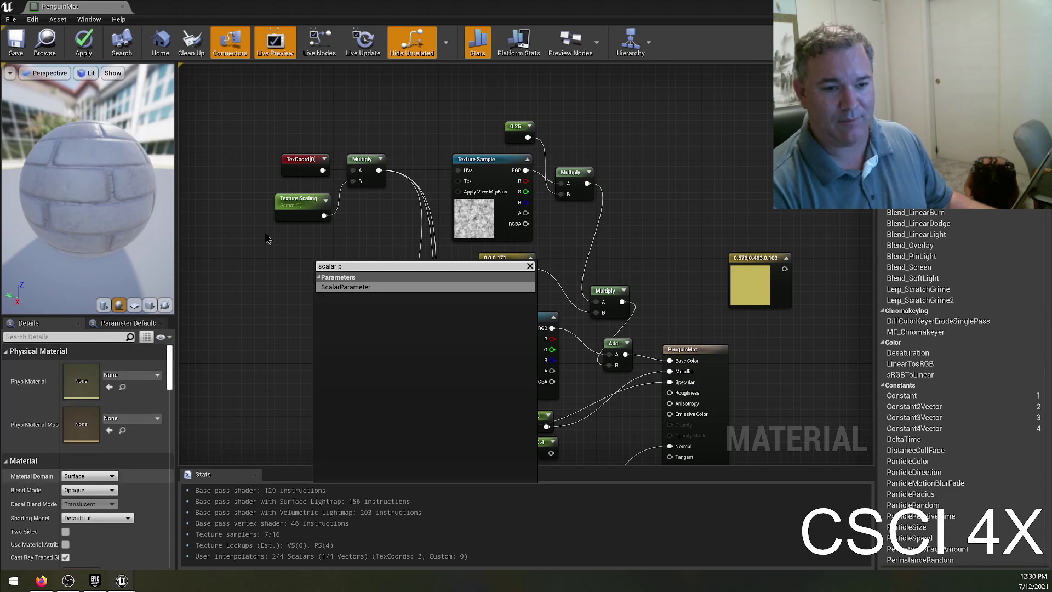
pyautogui.click(289, 228)
pyautogui.click(302, 211)
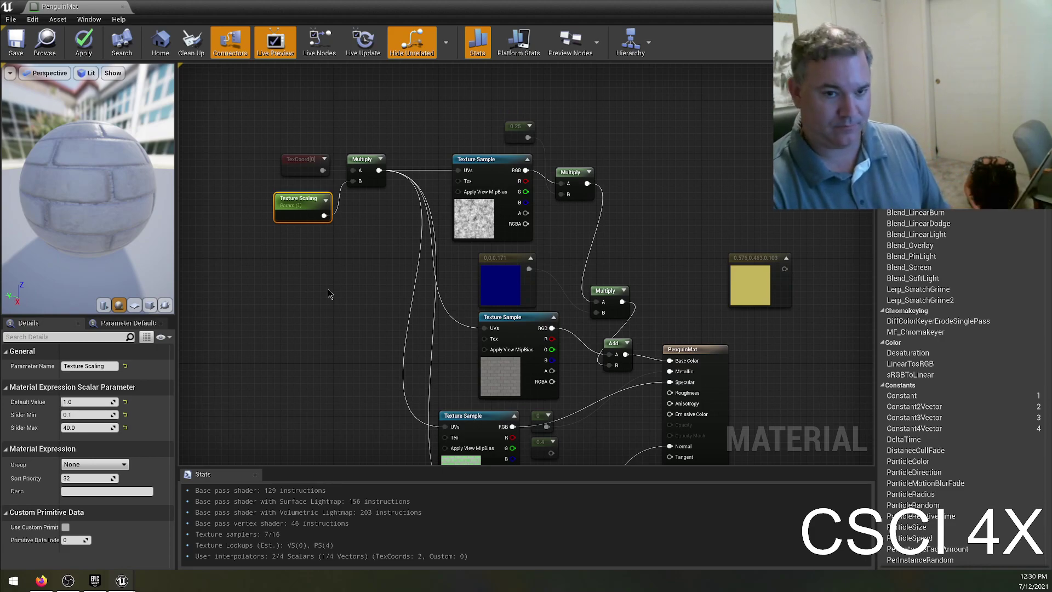
# - Delete the unconnected yellow color constant beside the node graph
pyautogui.moveTo(355, 318)
pyautogui.mouseDown(button='right')
pyautogui.moveTo(338, 195)
pyautogui.moveTo(343, 301)
pyautogui.moveTo(359, 311)
pyautogui.mouseUp(button='right')
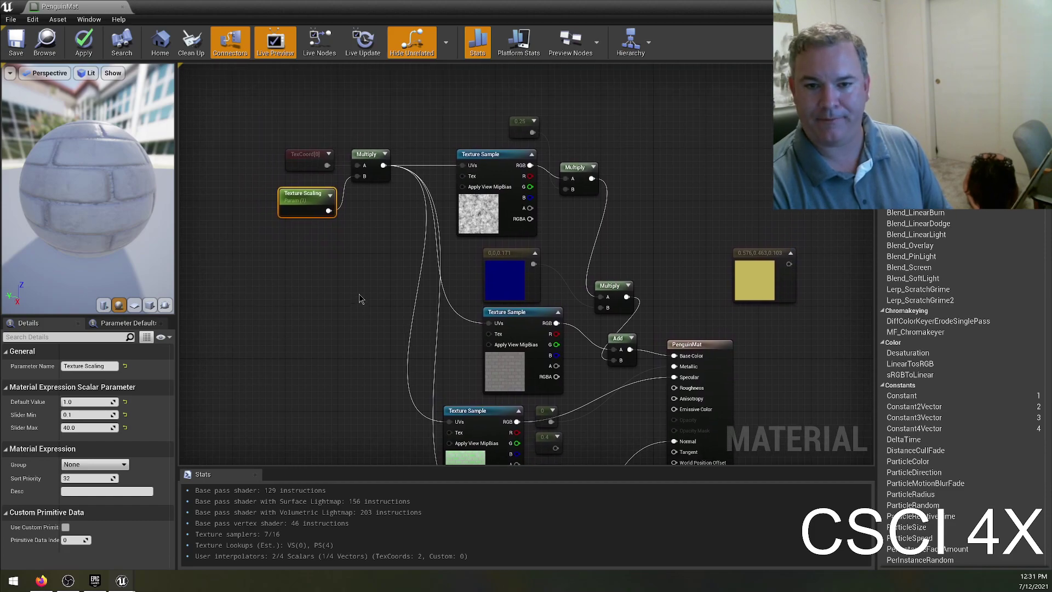
pyautogui.click(748, 253)
pyautogui.press('Delete')
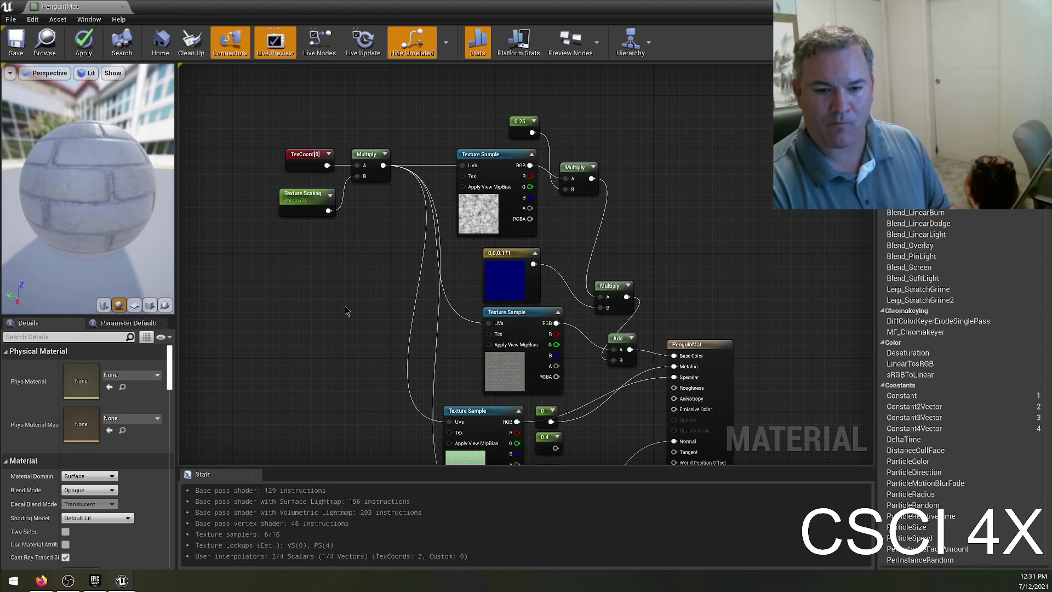
pyautogui.click(303, 156)
pyautogui.rightClick(303, 156)
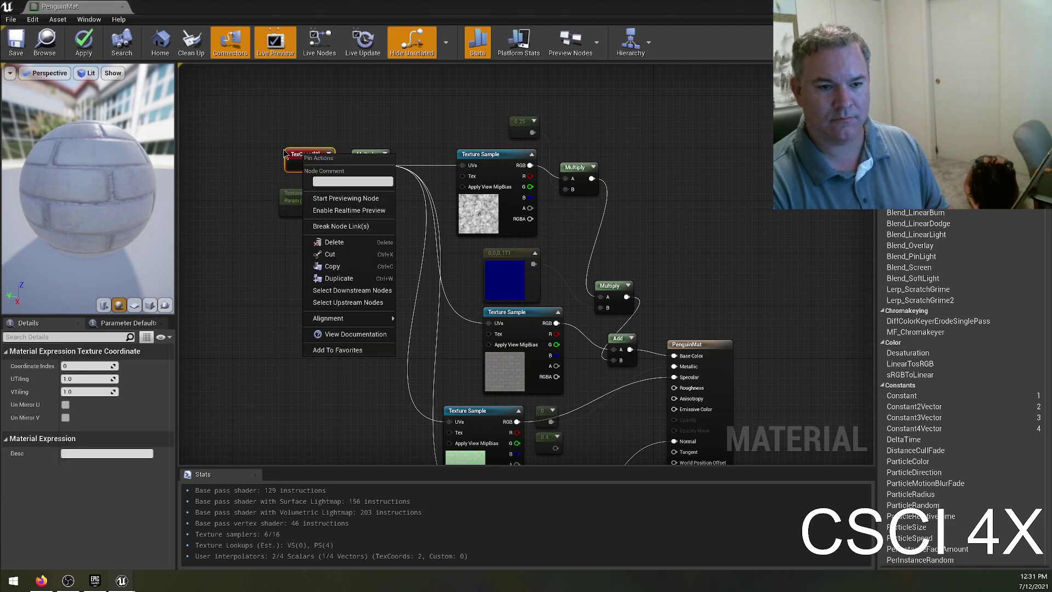
pyautogui.click(258, 291)
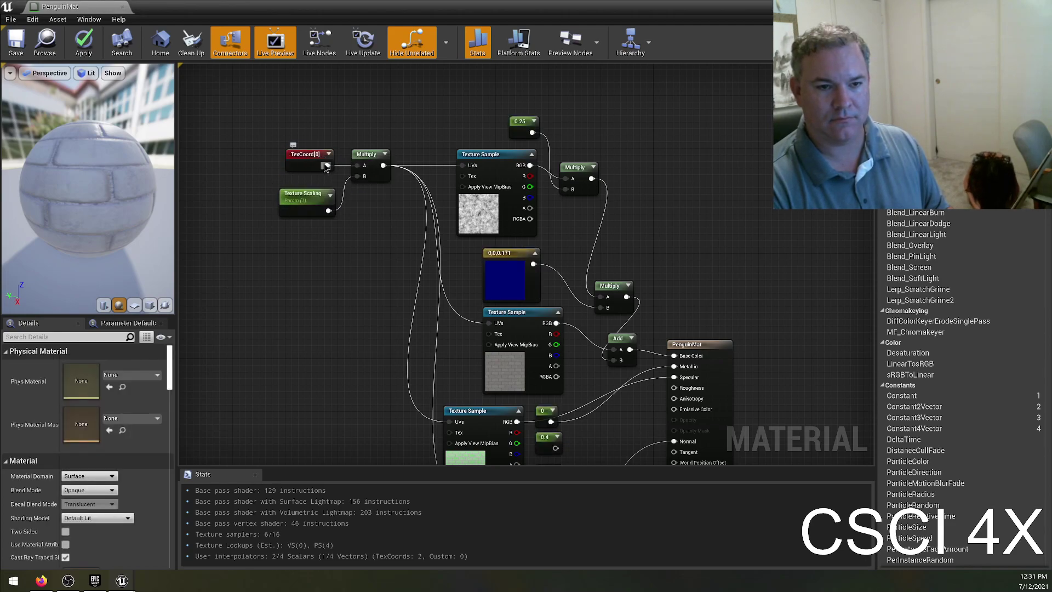
pyautogui.rightClick(326, 166)
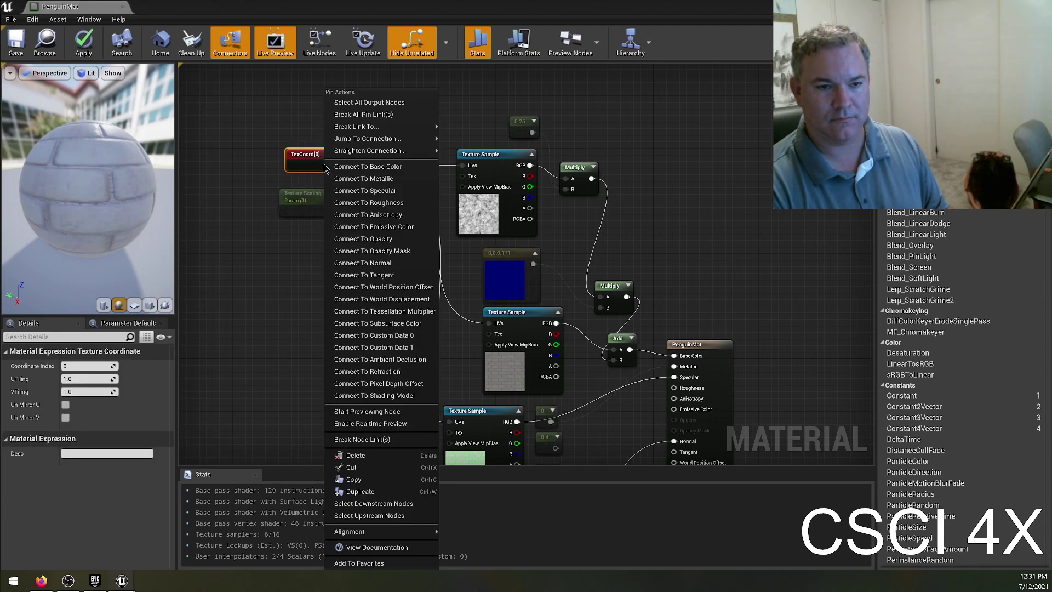
pyautogui.click(300, 266)
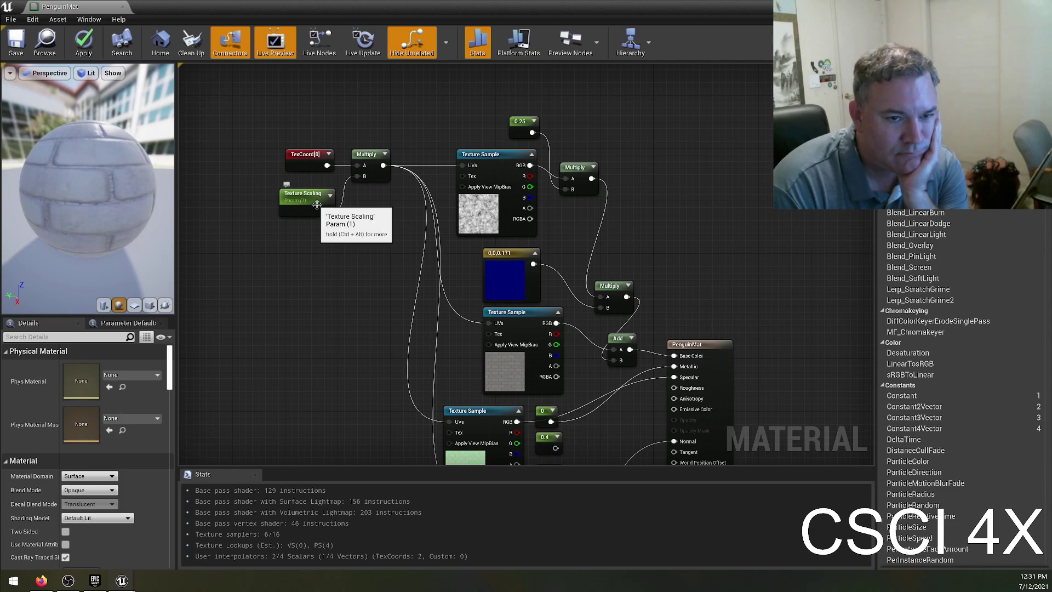
# - Expand the TexCoord node's preview and move the node up so it sits above Texture Scaling
pyautogui.click(329, 154)
pyautogui.moveTo(320, 153); pyautogui.dragTo(318, 132)
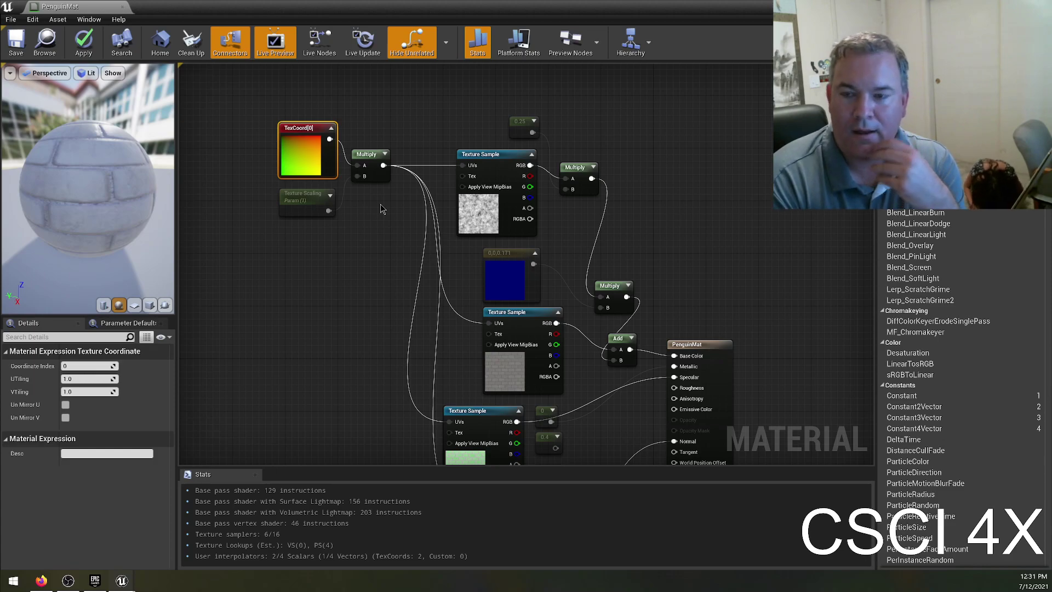
# - Delete the dark blue color constant feeding the lower Multiply and add a VectorParameter node in its place
pyautogui.click(521, 256)
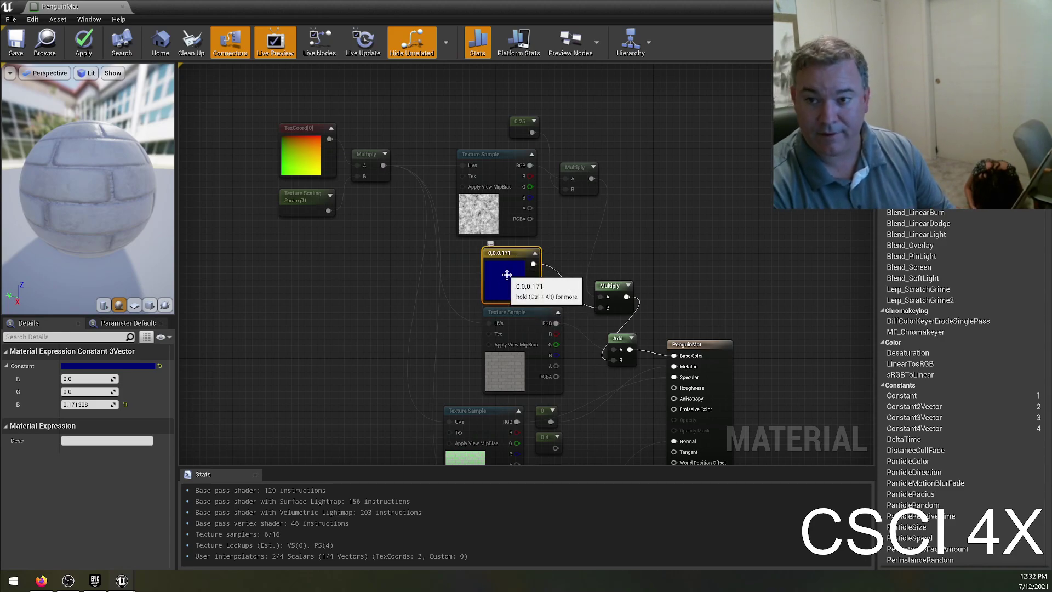
pyautogui.press('Delete')
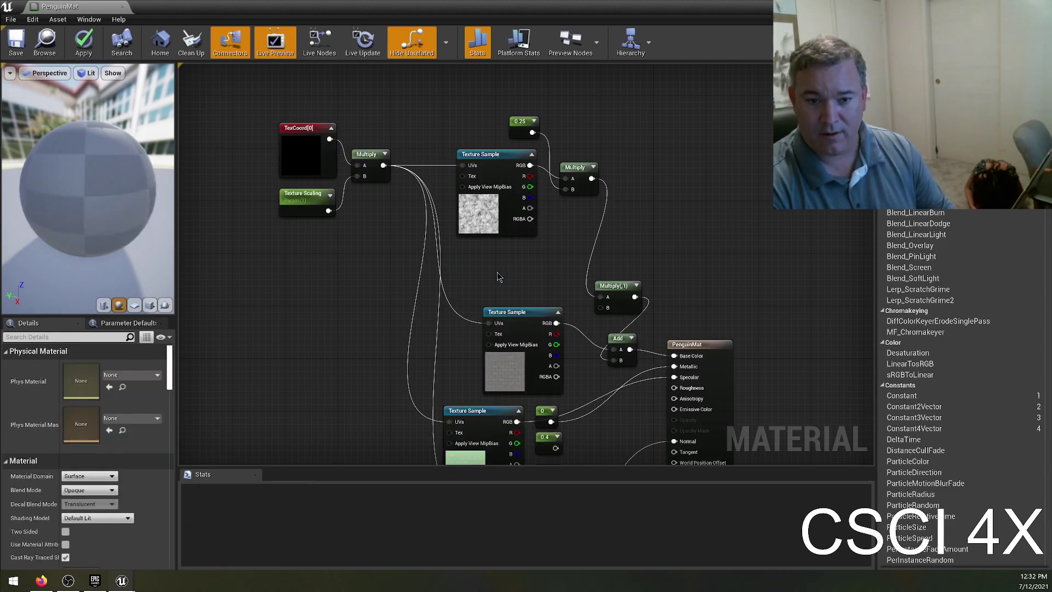
pyautogui.rightClick(508, 260)
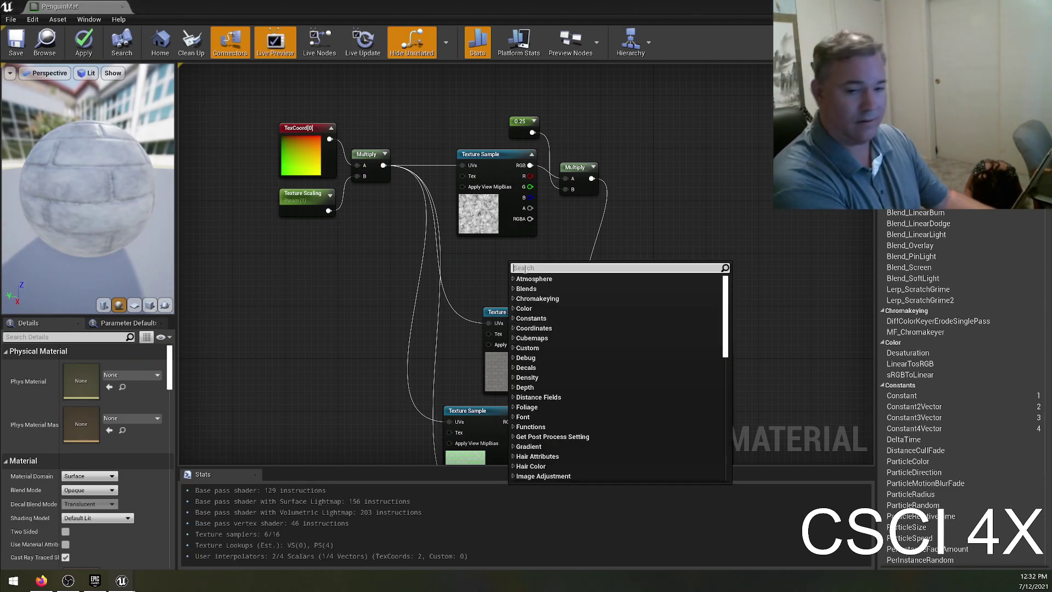
pyautogui.write('constant')
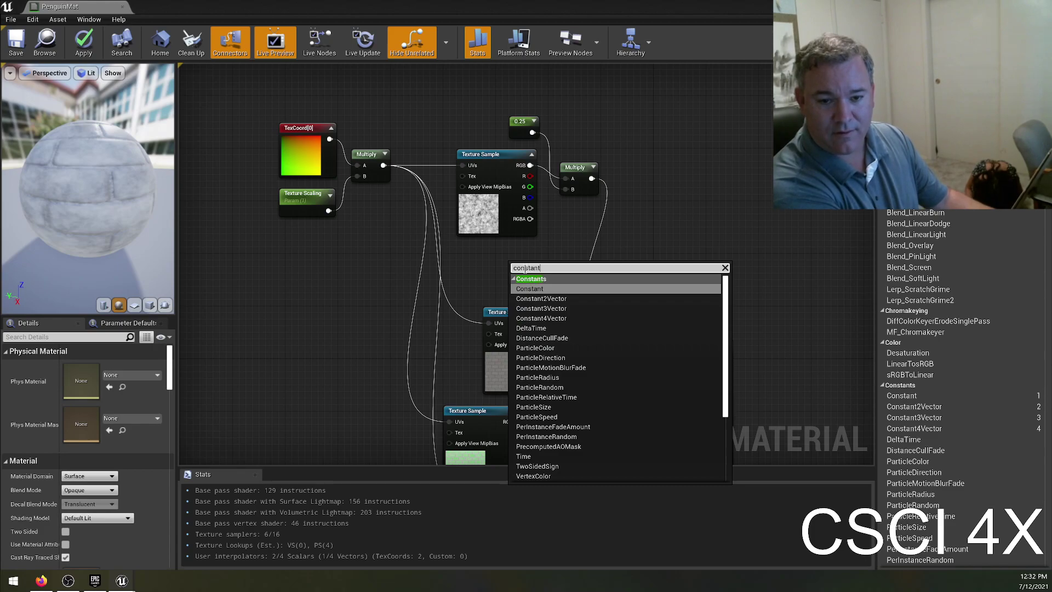
pyautogui.write('3')
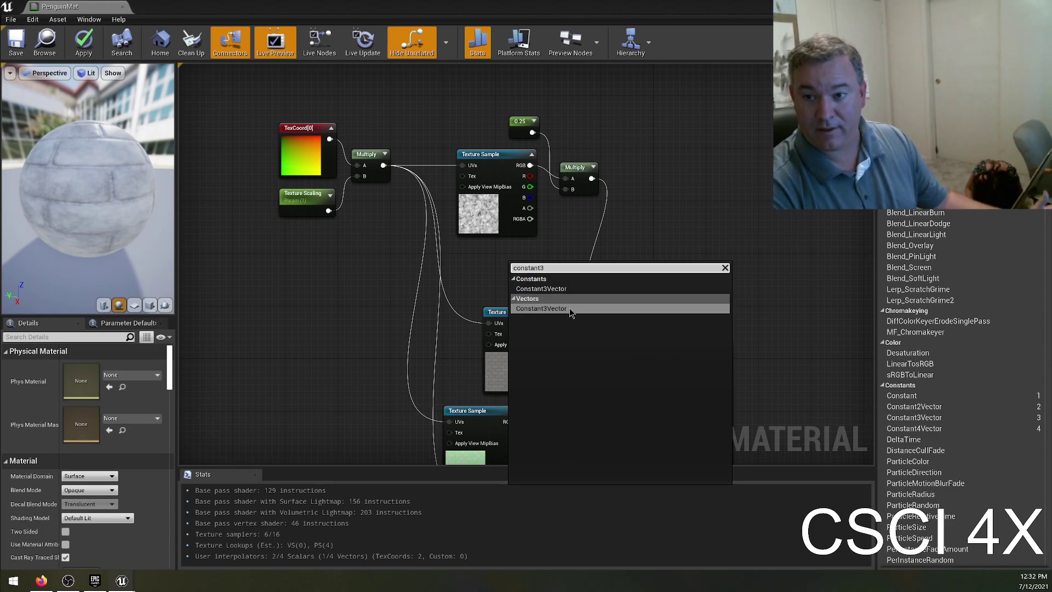
pyautogui.doubleClick(543, 269)
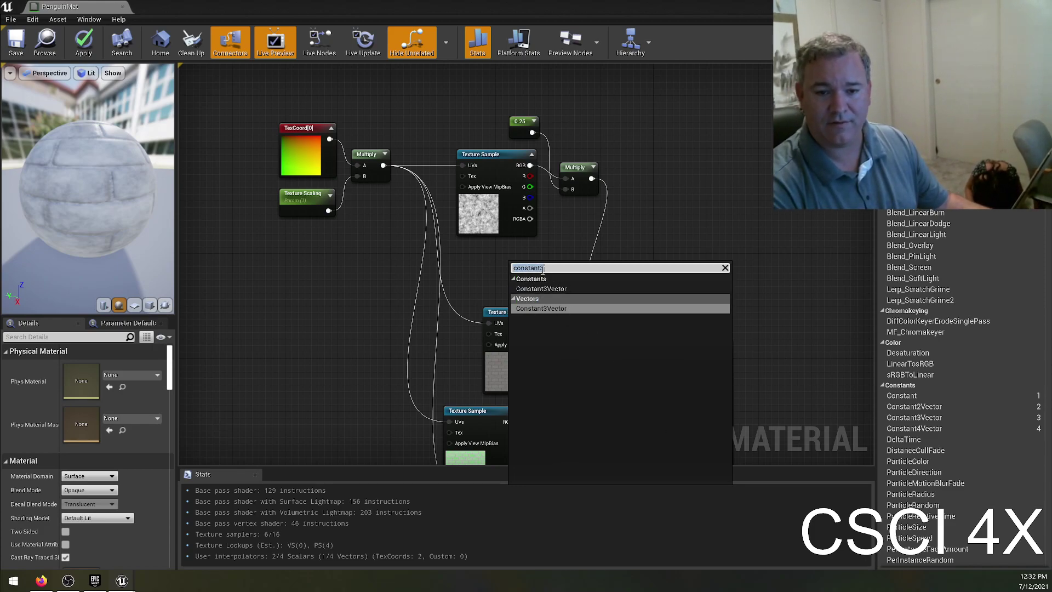
pyautogui.click(543, 269)
pyautogui.doubleClick(543, 269)
pyautogui.write('parameter')
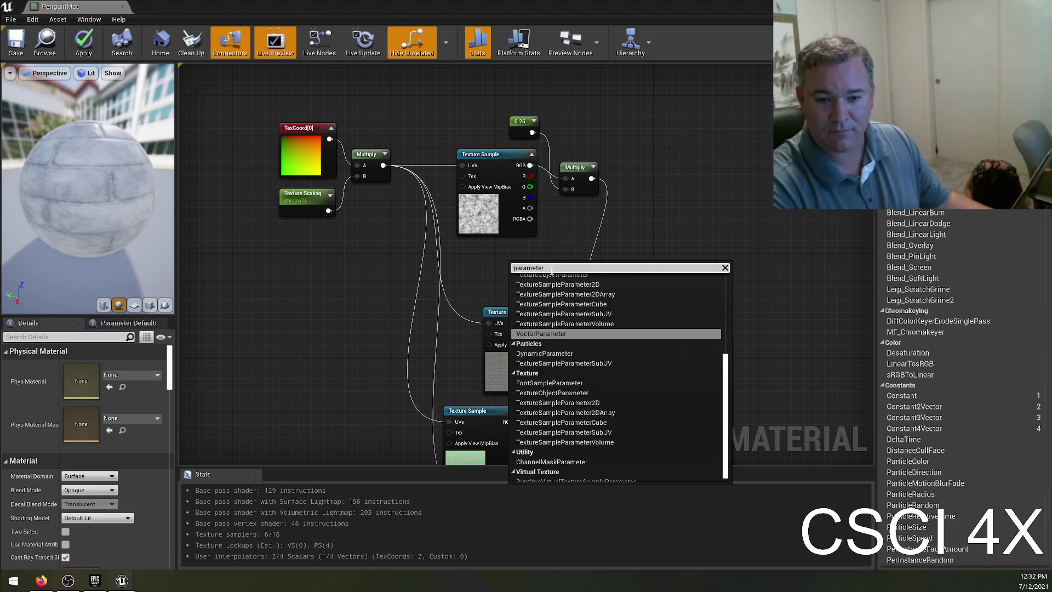
pyautogui.click(527, 333)
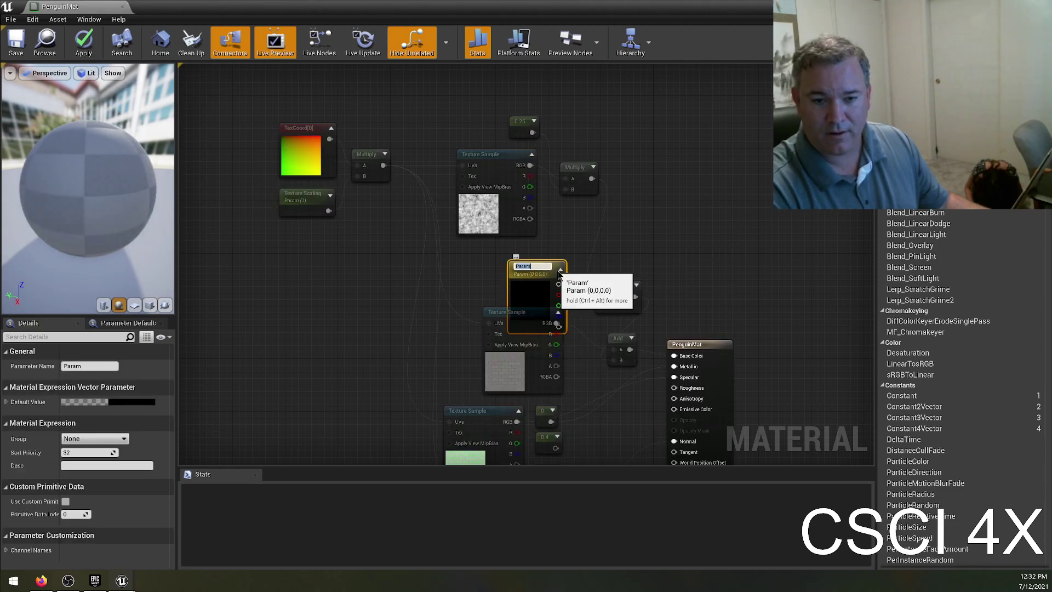
# - Name the new vector parameter PaintSplatterColor
pyautogui.write('Paint')
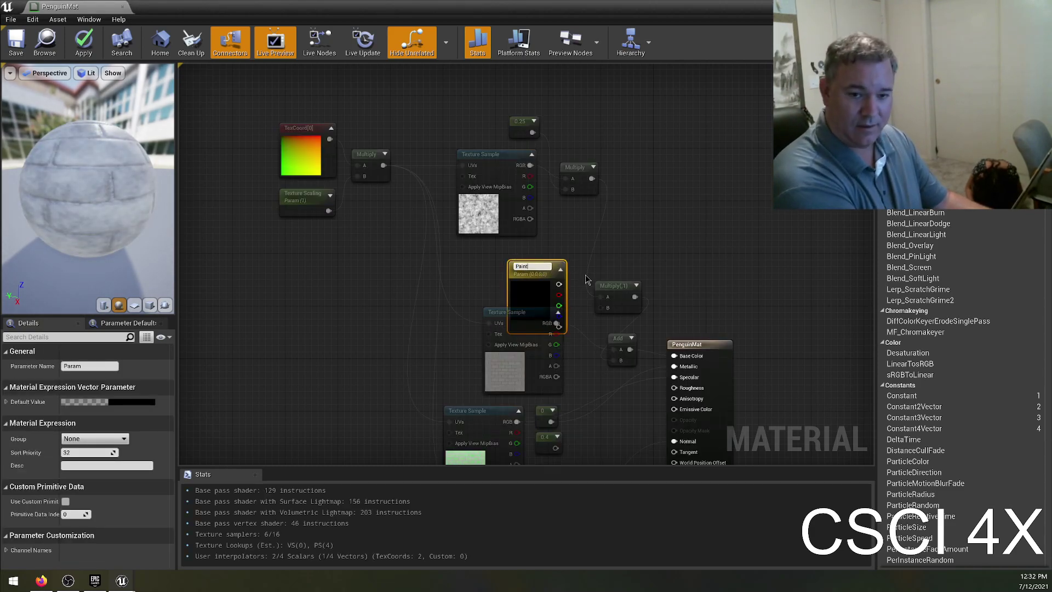
pyautogui.write('SplatterColor')
pyautogui.press('Return')
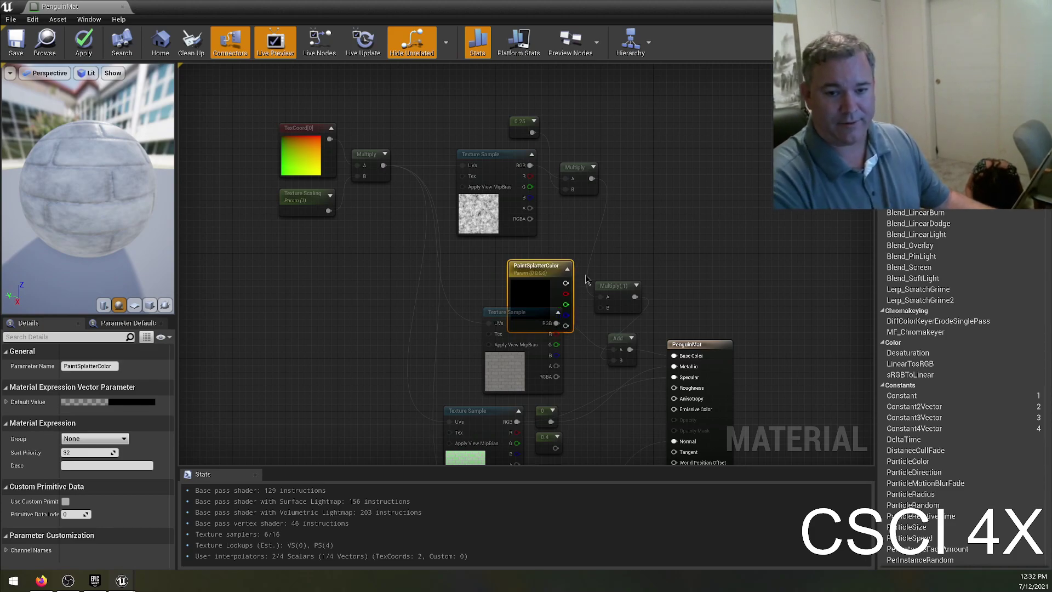
# - Move the three lower Texture Samples down and to the left, and connect PaintSplatterColor's output to the lower Multiply's B input
pyautogui.moveTo(364, 349)
pyautogui.mouseDown()
pyautogui.moveTo(564, 434)
pyautogui.moveTo(505, 443)
pyautogui.mouseUp()
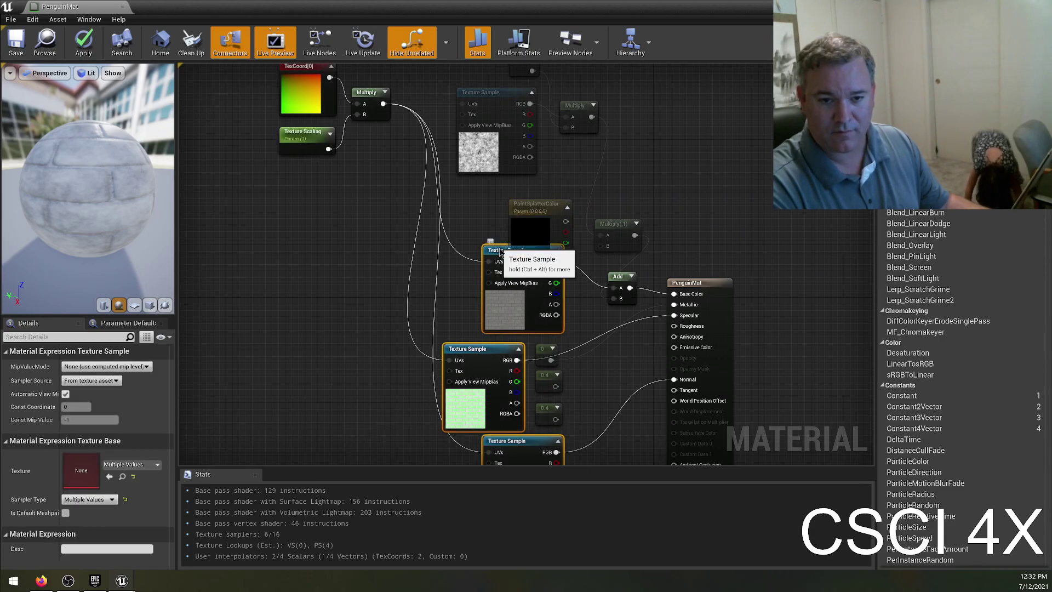
pyautogui.moveTo(500, 251); pyautogui.dragTo(452, 285)
pyautogui.moveTo(540, 217)
pyautogui.mouseDown()
pyautogui.moveTo(501, 203)
pyautogui.moveTo(594, 241)
pyautogui.moveTo(625, 233)
pyautogui.moveTo(605, 249)
pyautogui.mouseUp()
# - Try to choose a blue default color for PaintSplatterColor with the color wheel, saving the material between attempts
pyautogui.doubleClick(493, 225)
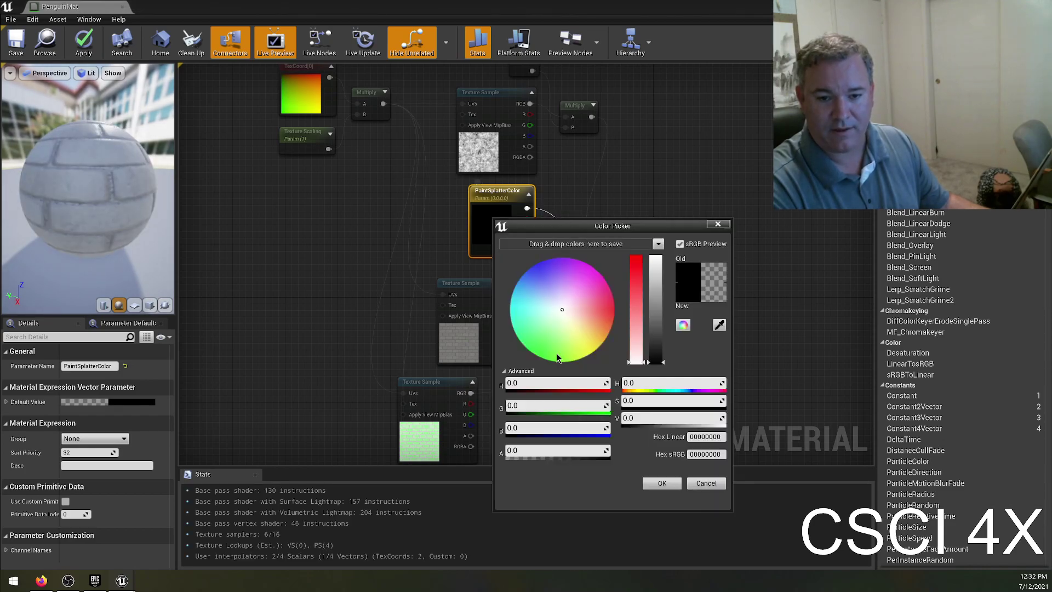
pyautogui.click(528, 273)
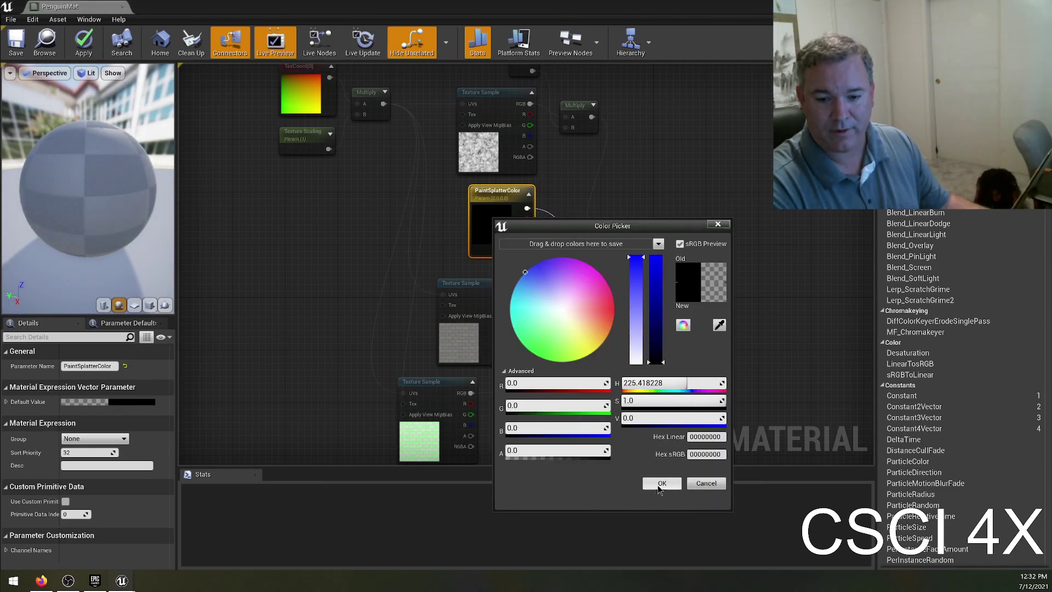
pyautogui.click(662, 483)
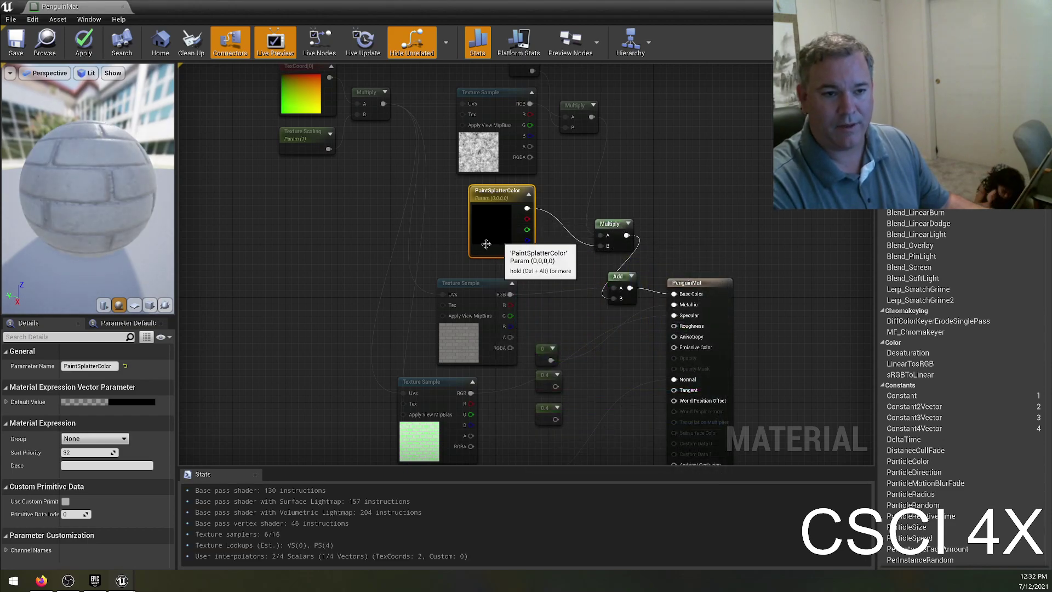
pyautogui.doubleClick(494, 227)
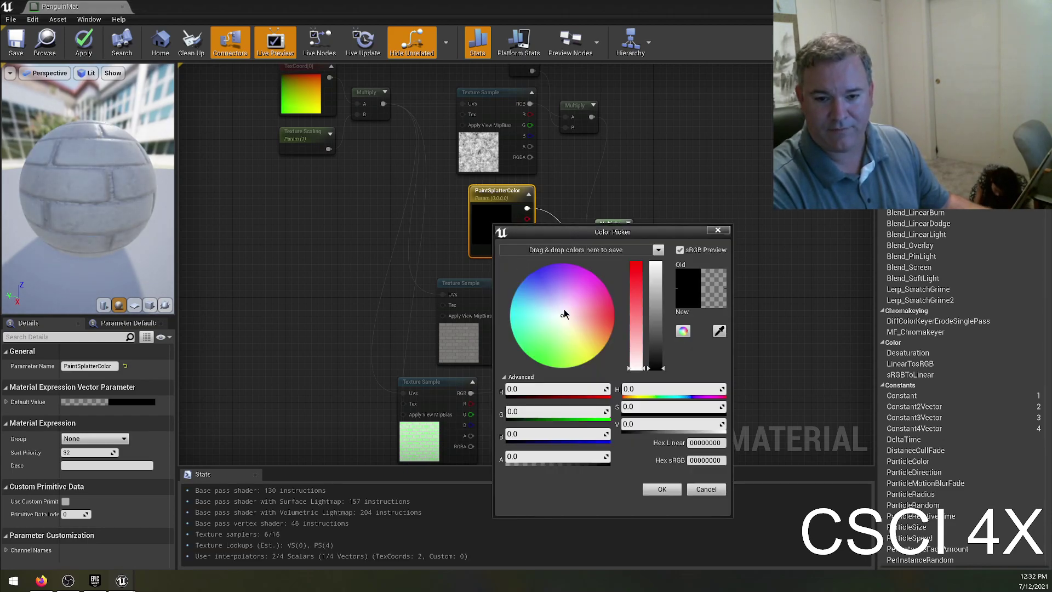
pyautogui.click(533, 272)
pyautogui.click(661, 489)
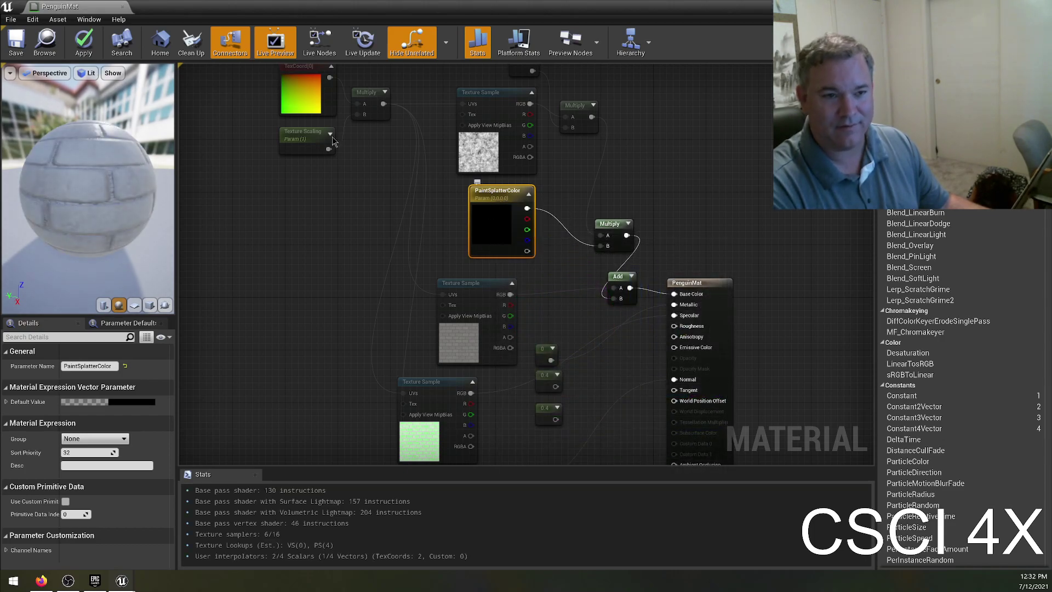
pyautogui.click(17, 46)
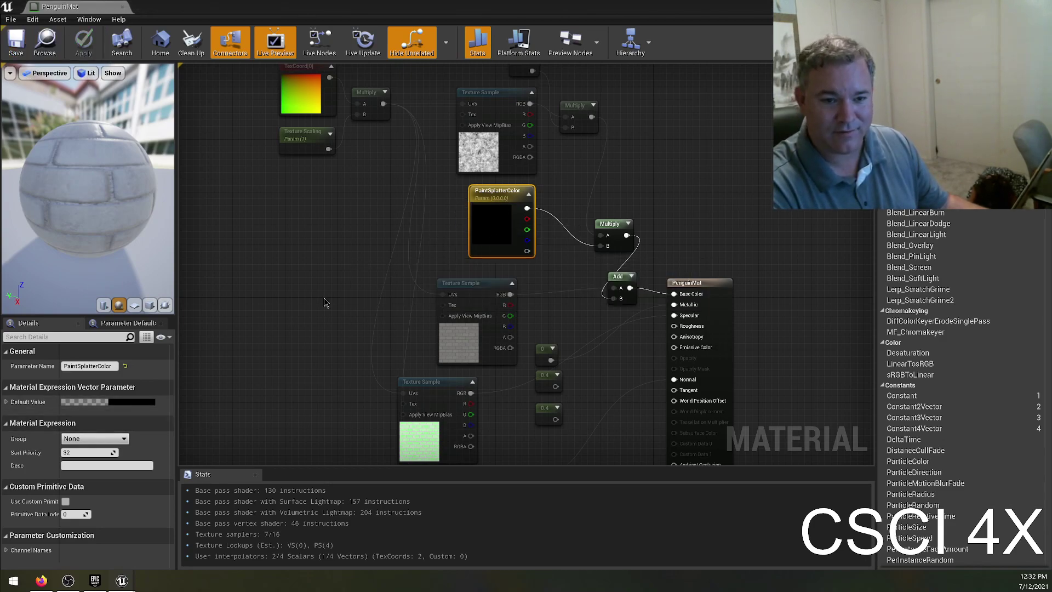
pyautogui.click(125, 405)
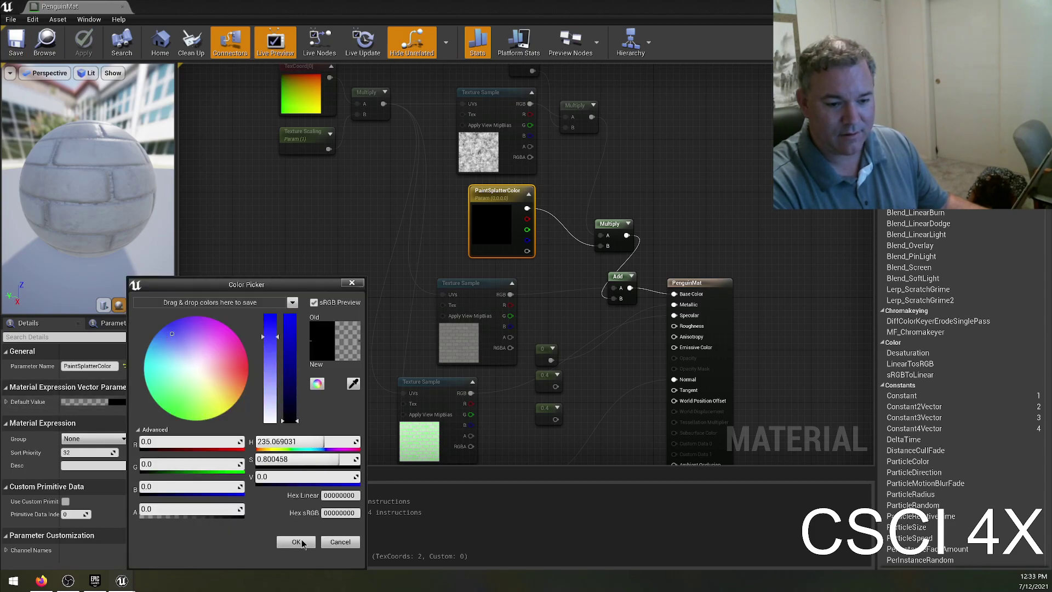
pyautogui.click(295, 542)
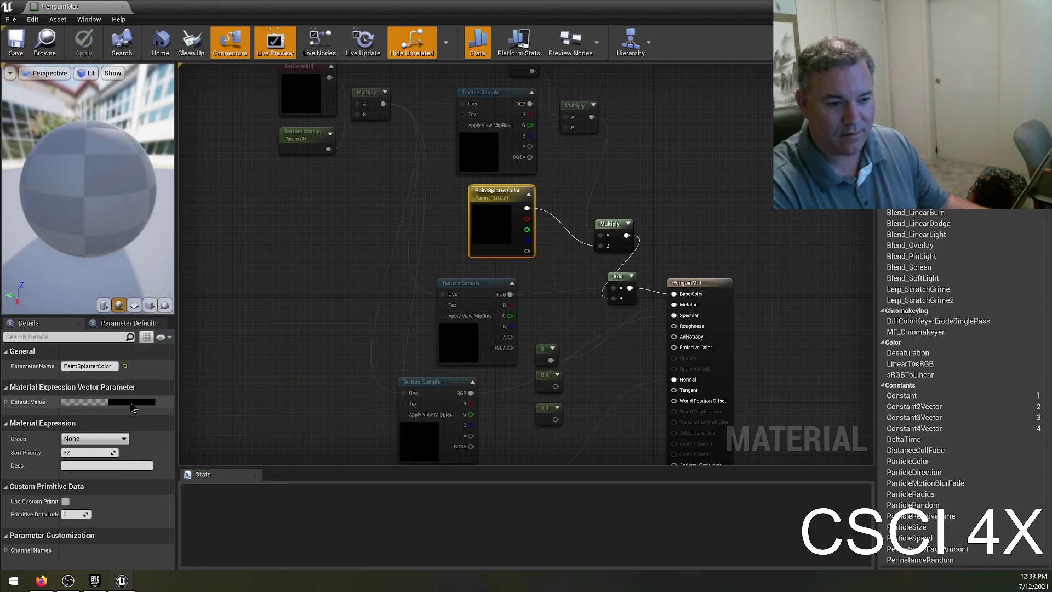
# - Set the B component of PaintSplatterColor's default value to 1, then apply and save the material
pyautogui.click(7, 402)
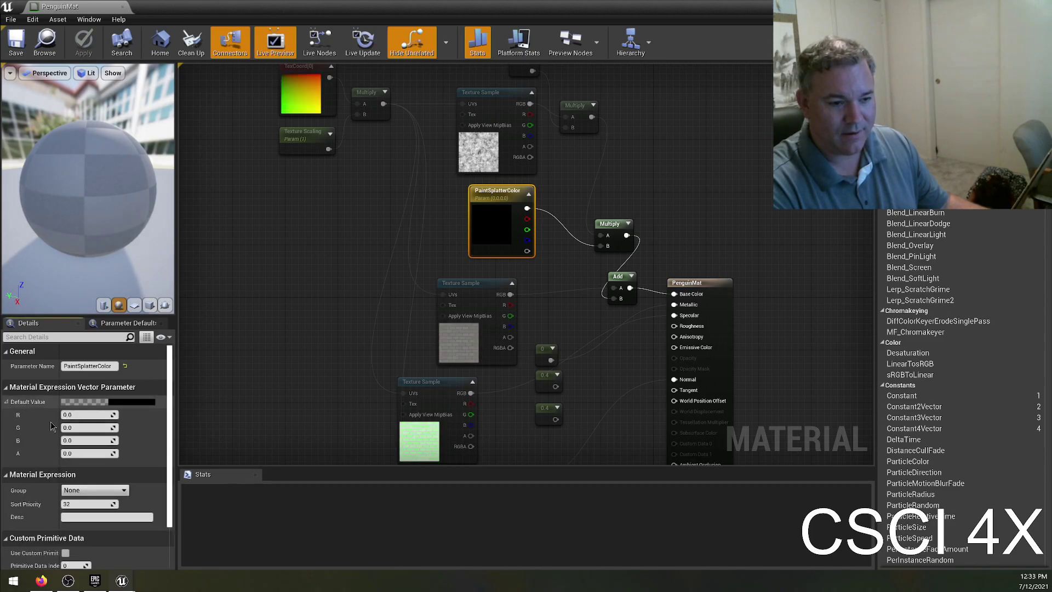
pyautogui.click(73, 441)
pyautogui.write('1')
pyautogui.press('Return')
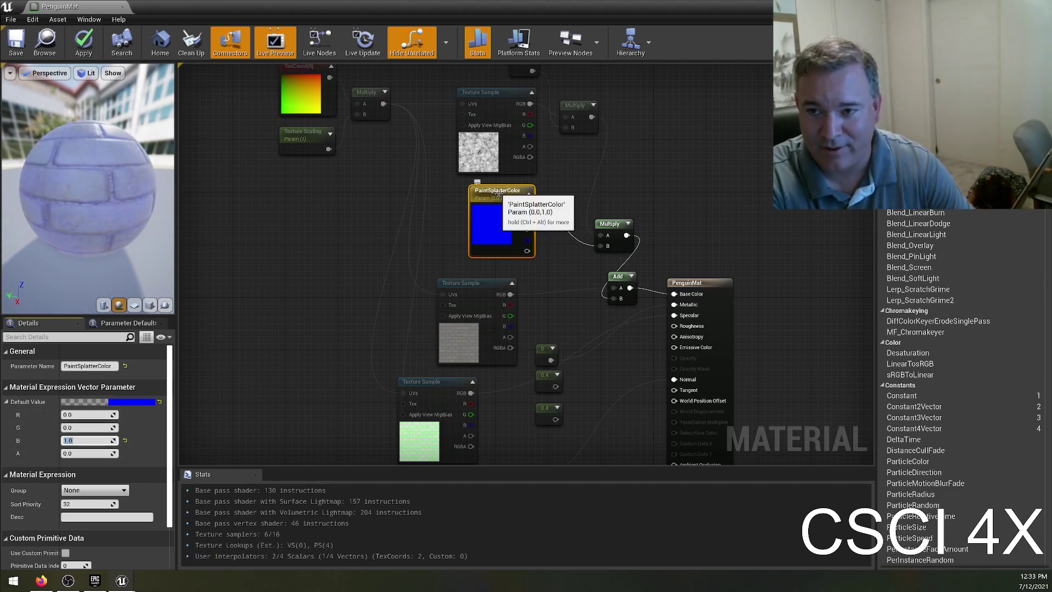
pyautogui.click(84, 43)
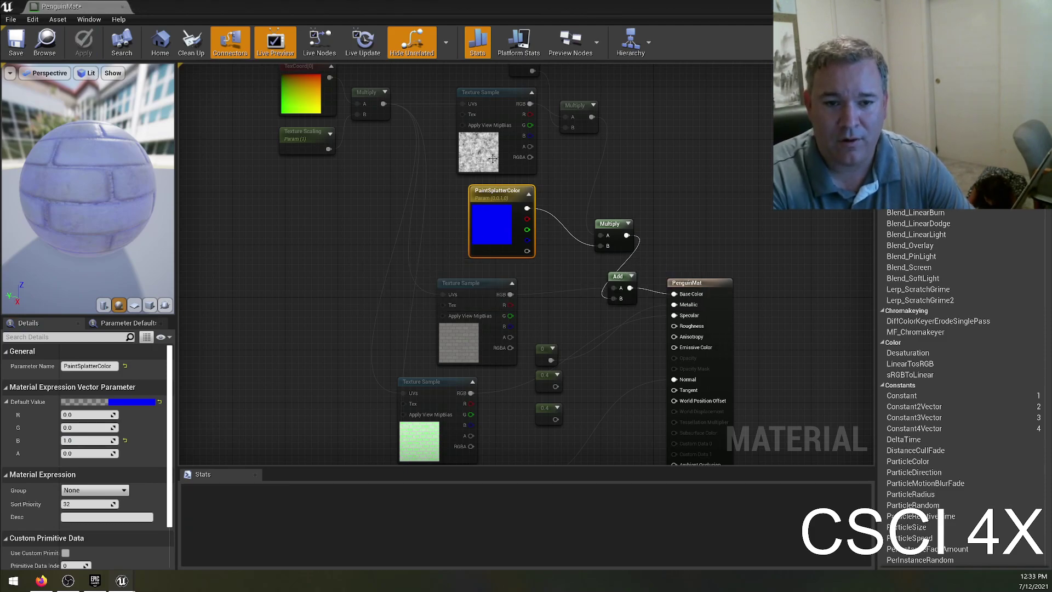
pyautogui.click(16, 42)
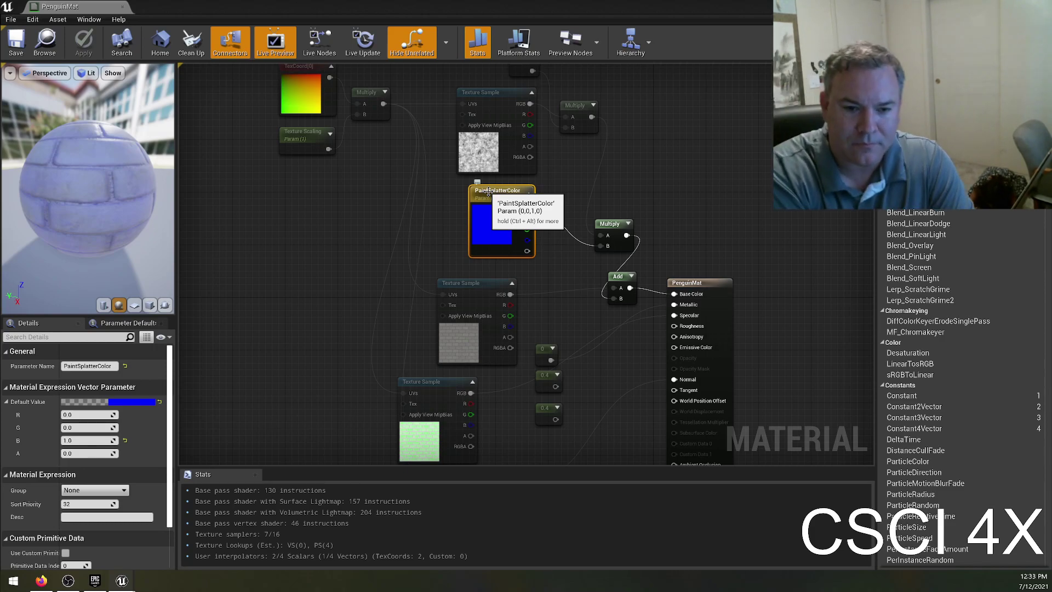
# - Replace the 0.25 constant with a scalar parameter named SplatterStrength, connected to the upper splatter Multiply's B input
pyautogui.moveTo(366, 238); pyautogui.dragTo(340, 328, button='right')
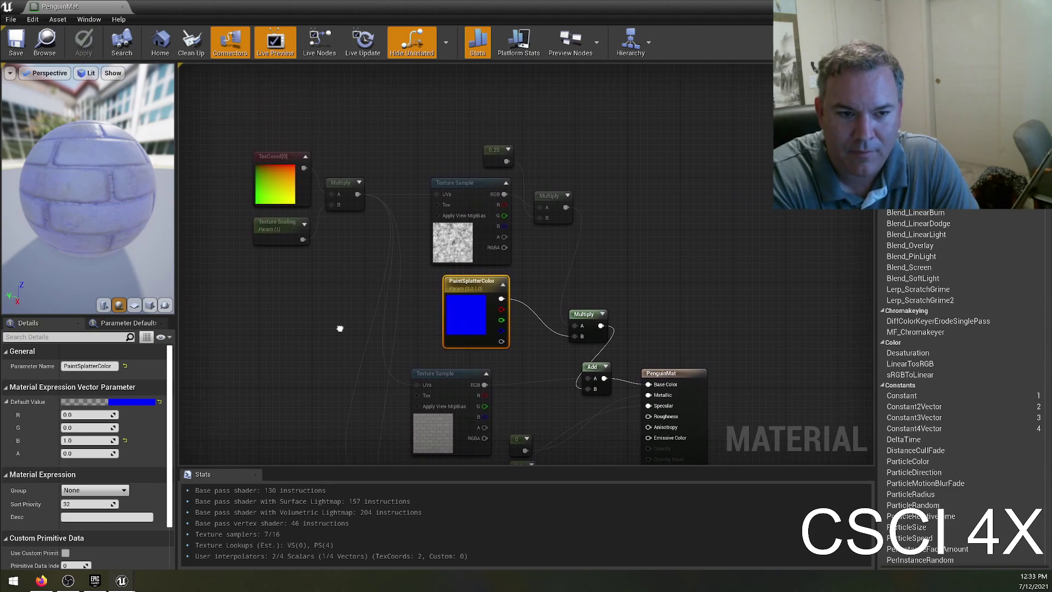
pyautogui.click(495, 153)
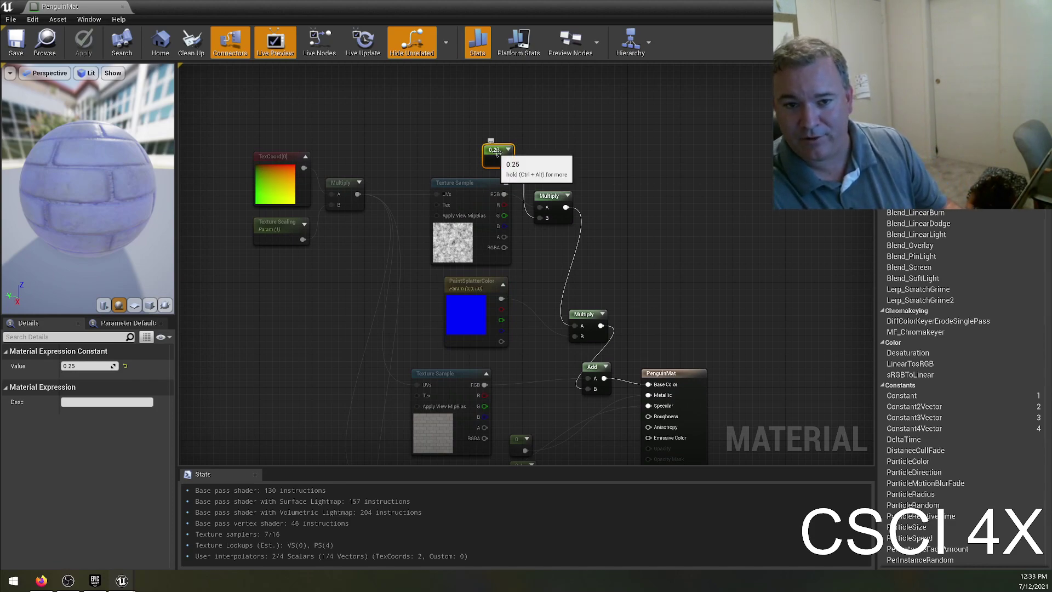
pyautogui.press('Delete')
pyautogui.rightClick(492, 130)
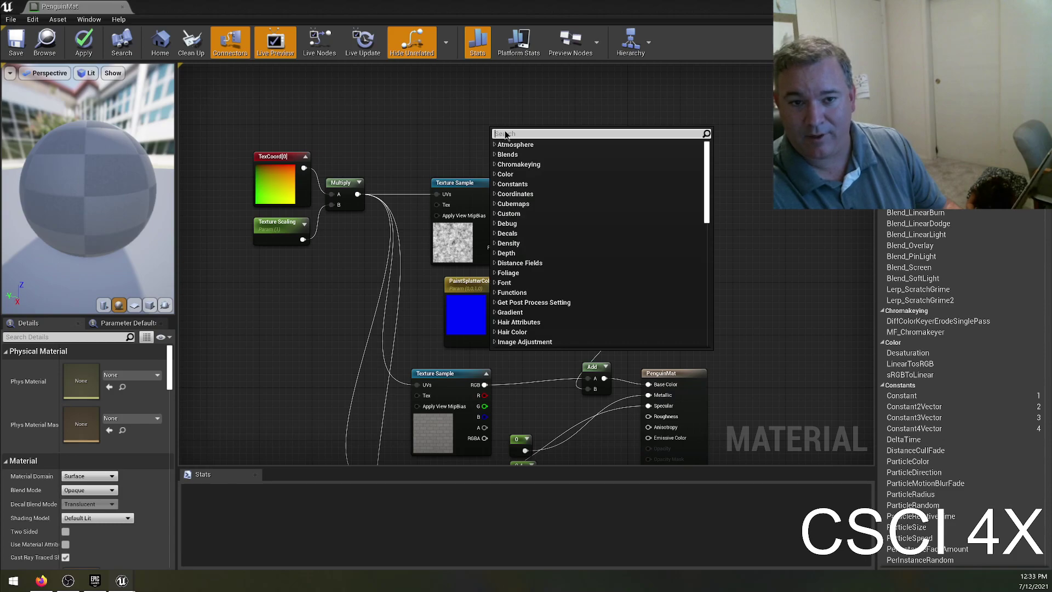
pyautogui.write('alar paramt')
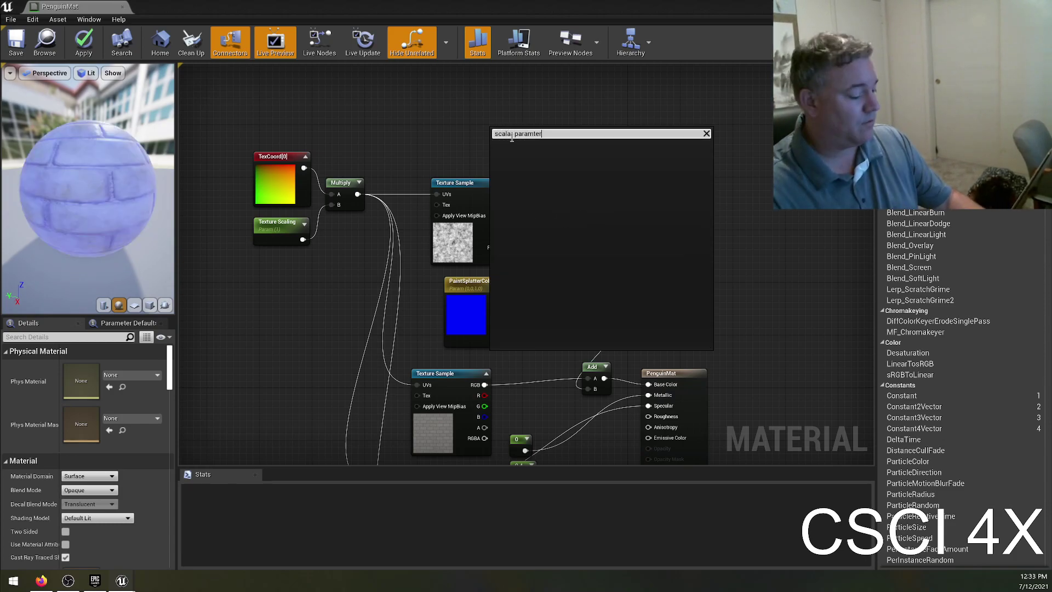
pyautogui.press('BackSpace')
pyautogui.click(555, 155)
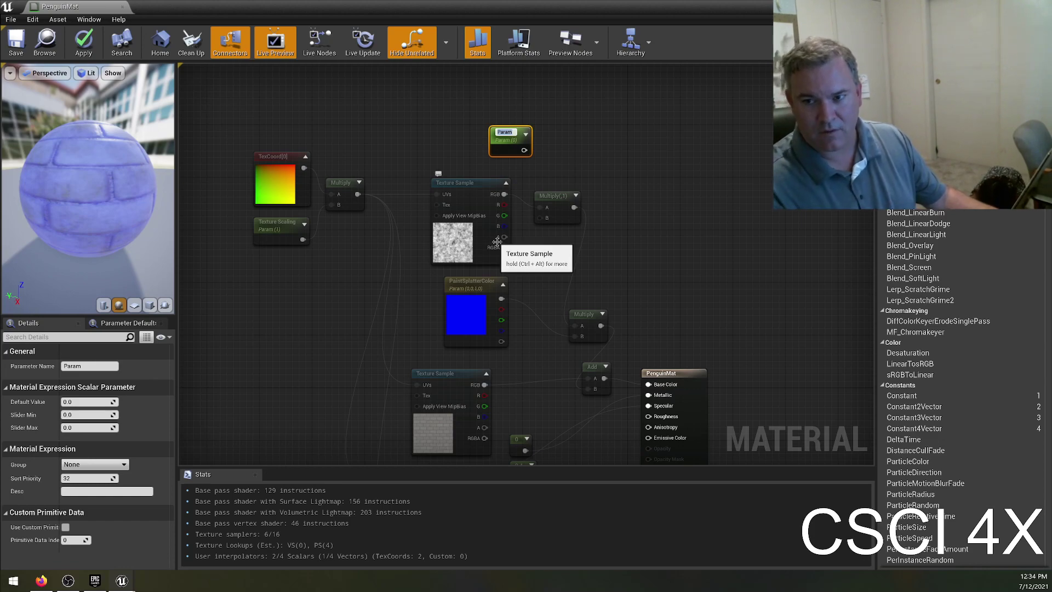
pyautogui.write('SplatterStrength')
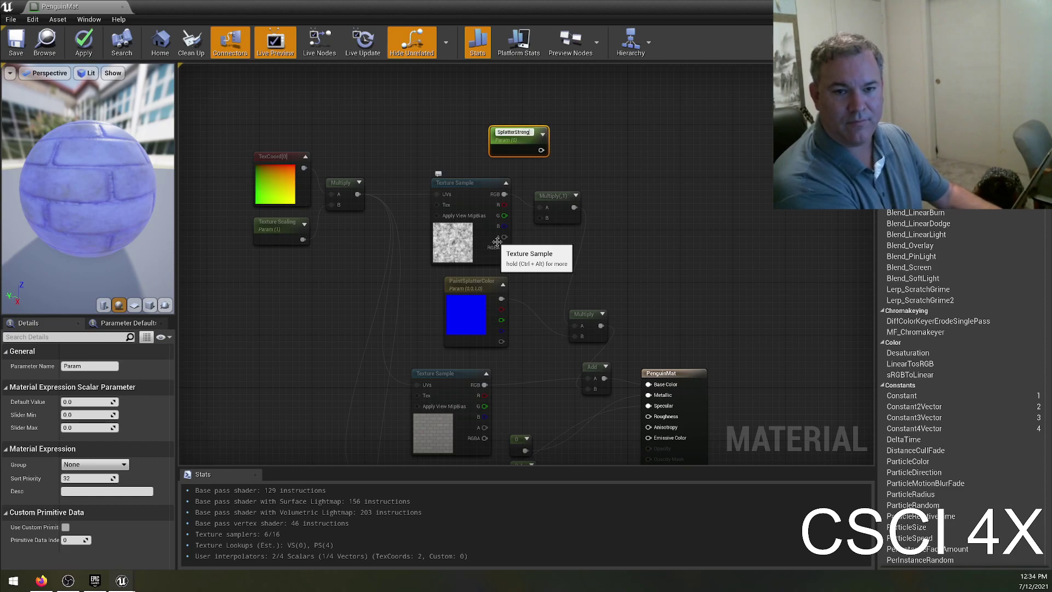
pyautogui.press('Return')
pyautogui.moveTo(525, 134); pyautogui.dragTo(545, 219)
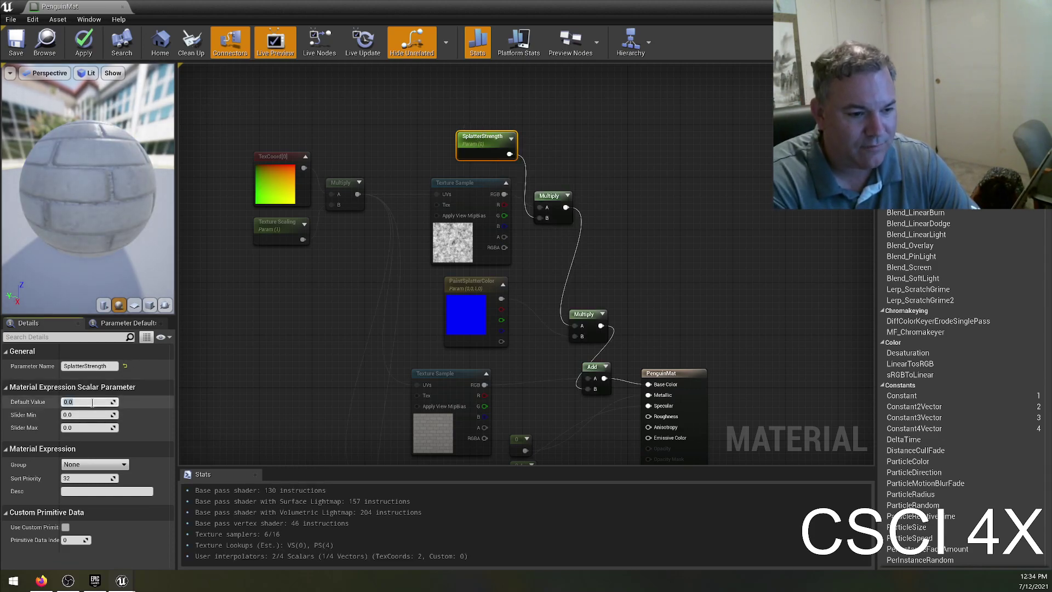
# - Set SplatterStrength's default value to 0.25 and its slider maximum to 2
pyautogui.click(111, 401)
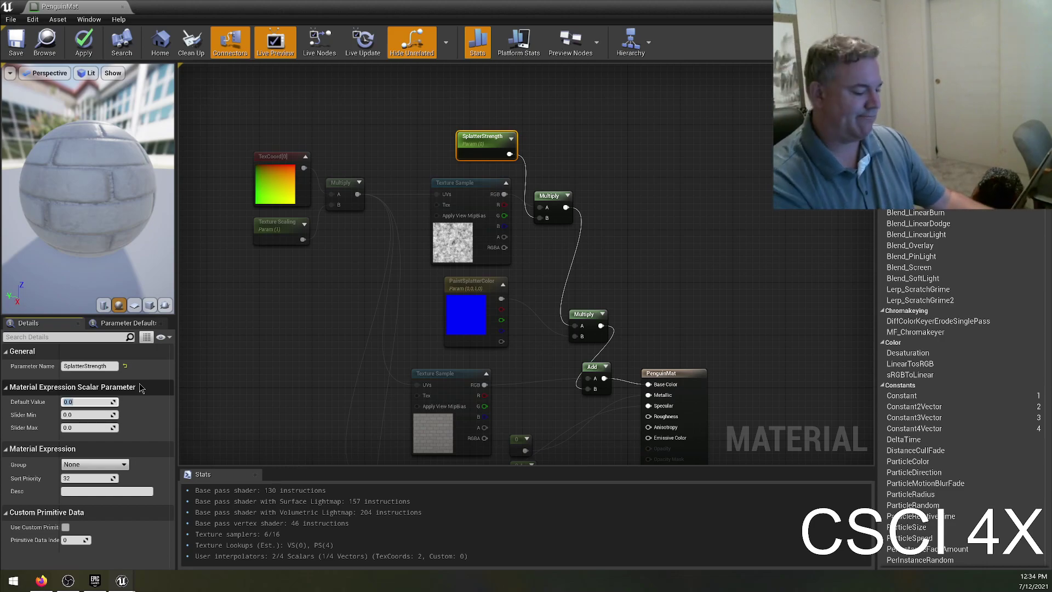
pyautogui.press('Tab')
pyautogui.press('Tab')
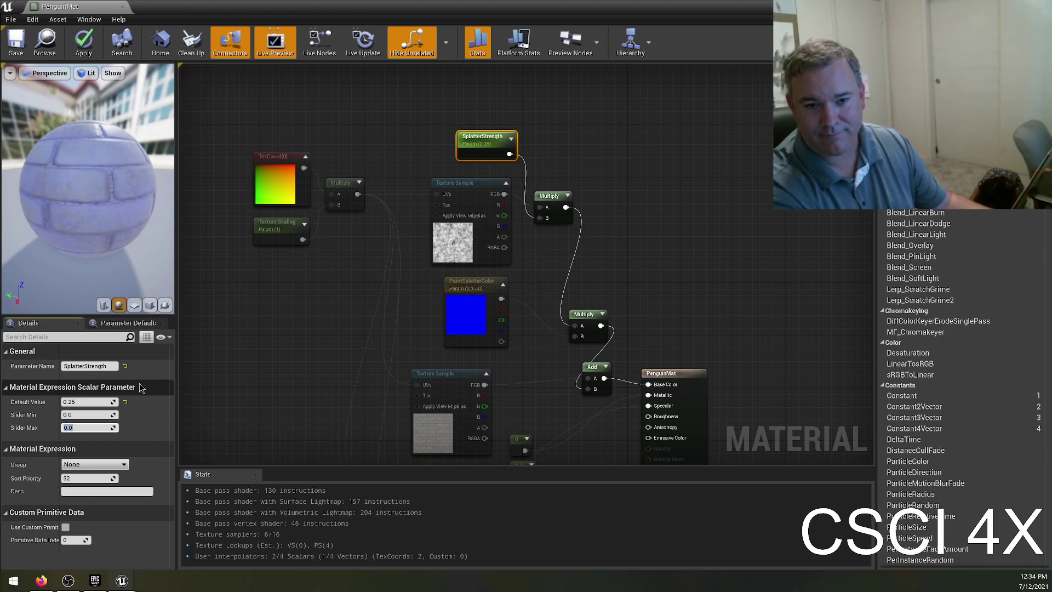
pyautogui.write('2')
pyautogui.press('Return')
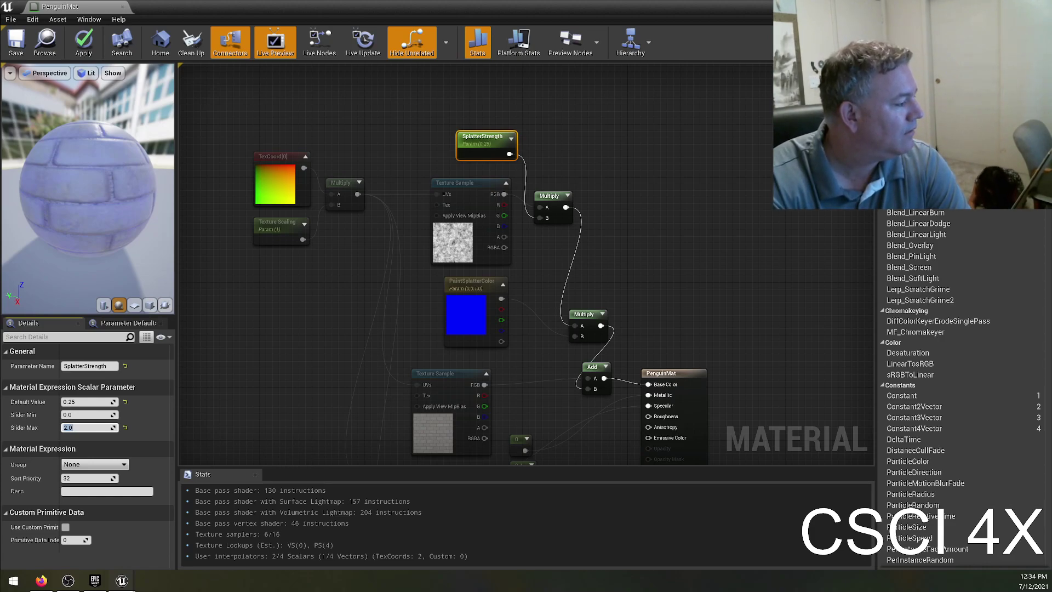
# - Align the green Texture Sample under the gray brick one and nudge the blue normal Texture Sample up beneath it
pyautogui.moveTo(134, 218); pyautogui.dragTo(139, 258)
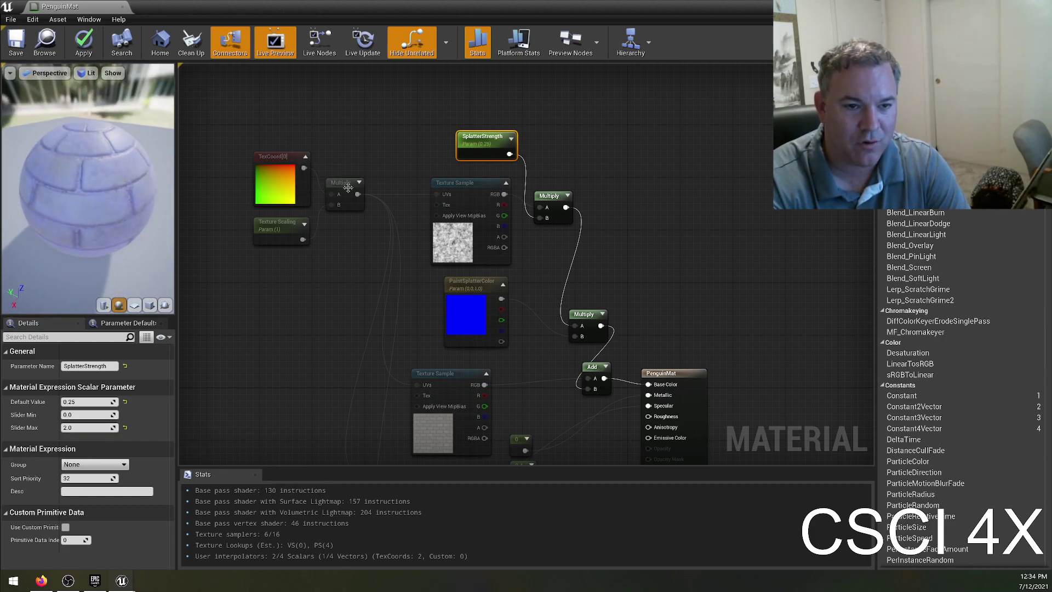
pyautogui.moveTo(336, 349); pyautogui.dragTo(397, 232, button='right')
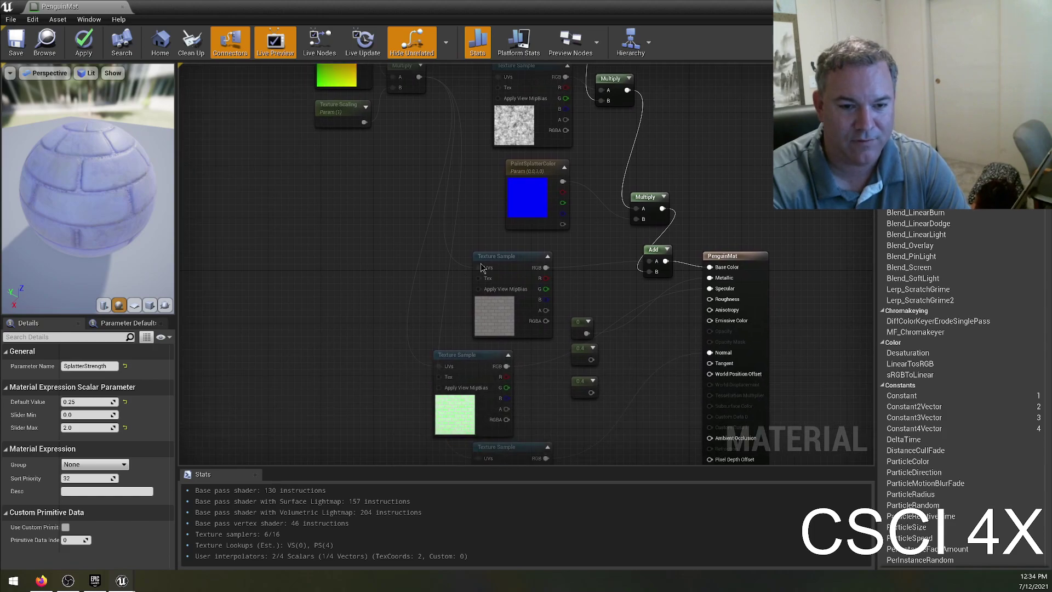
pyautogui.moveTo(375, 376); pyautogui.dragTo(405, 252, button='right')
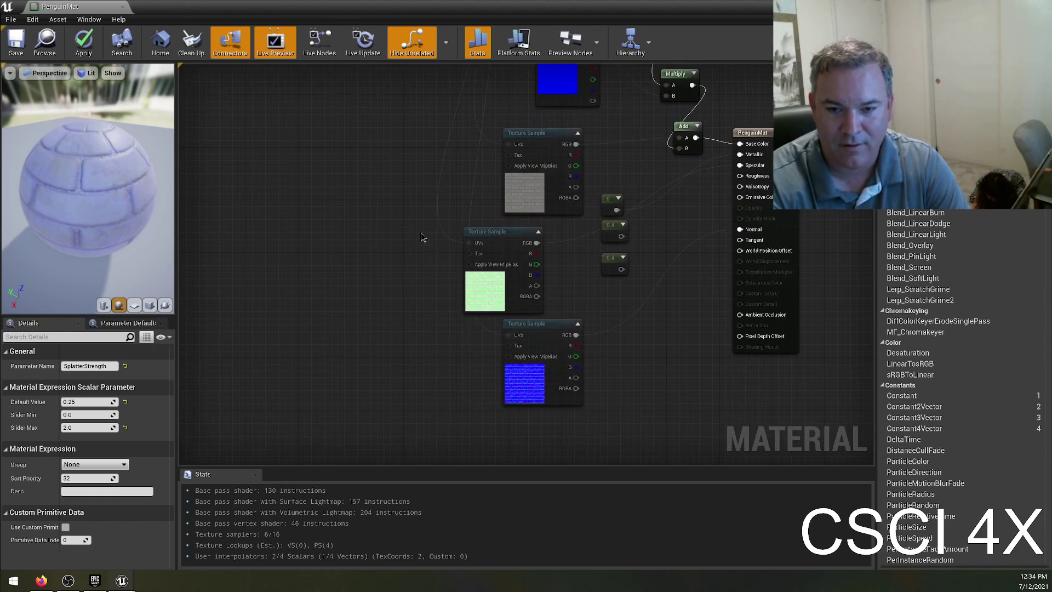
pyautogui.moveTo(505, 231); pyautogui.dragTo(544, 226)
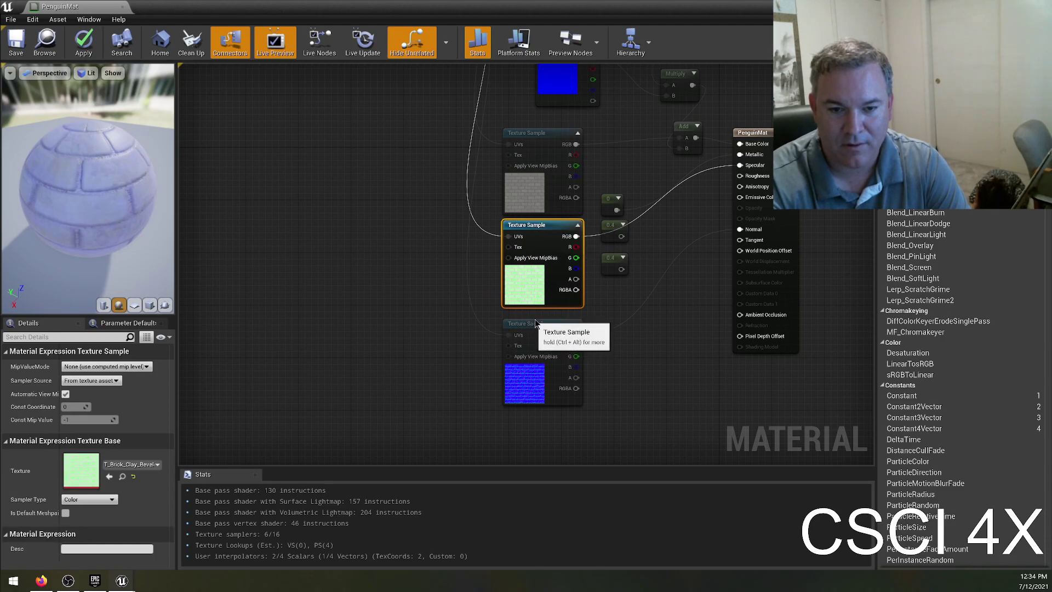
pyautogui.moveTo(532, 323); pyautogui.dragTo(532, 317)
pyautogui.click(409, 226)
# - Review the settings of the TexCoord and Texture Scaling nodes and how they feed the Texture Samples
pyautogui.moveTo(397, 214); pyautogui.dragTo(301, 309, button='right')
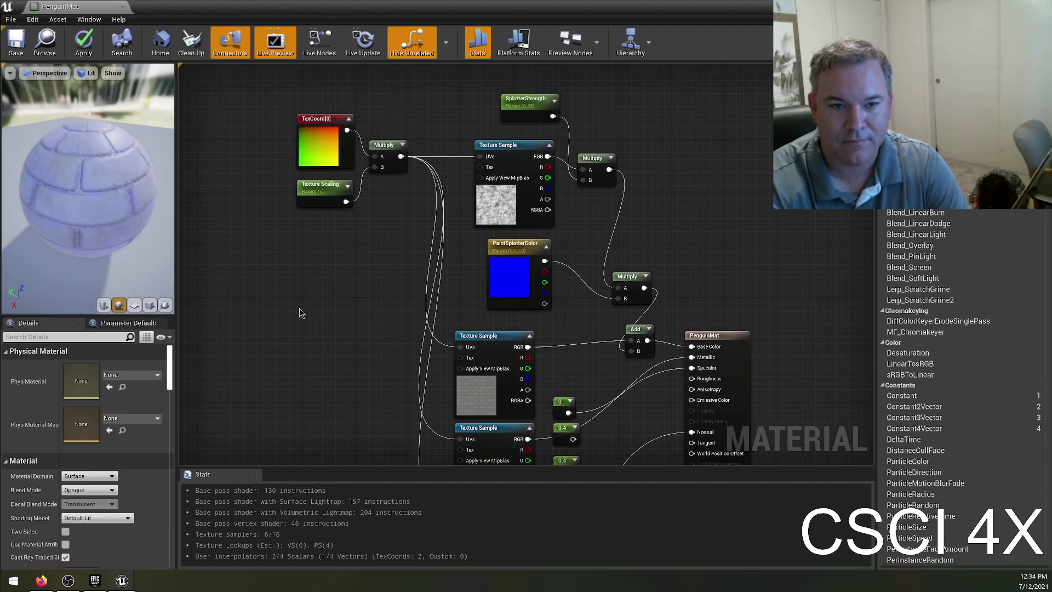
pyautogui.click(324, 162)
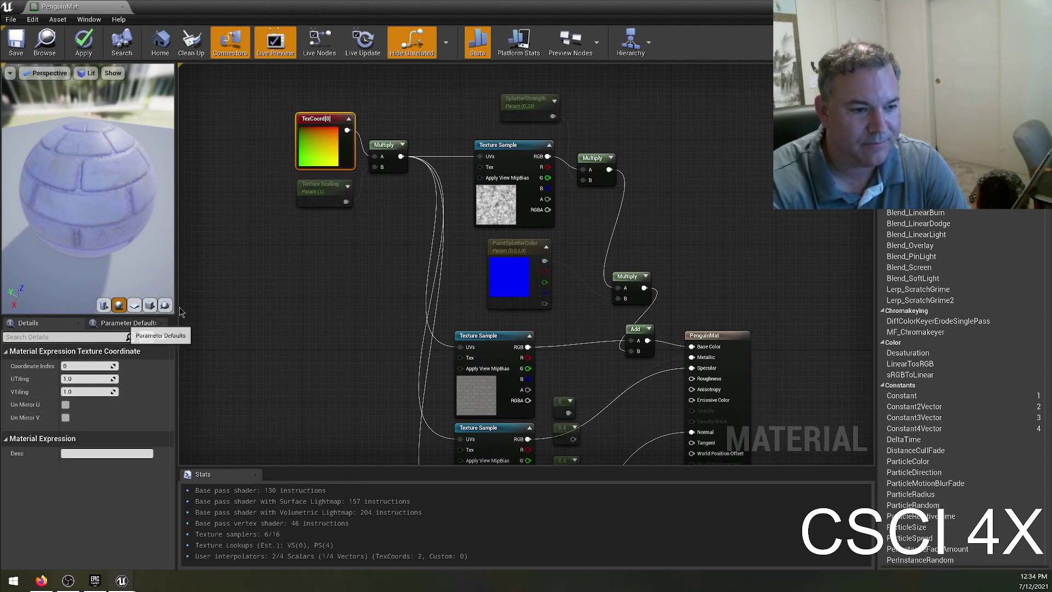
pyautogui.click(320, 188)
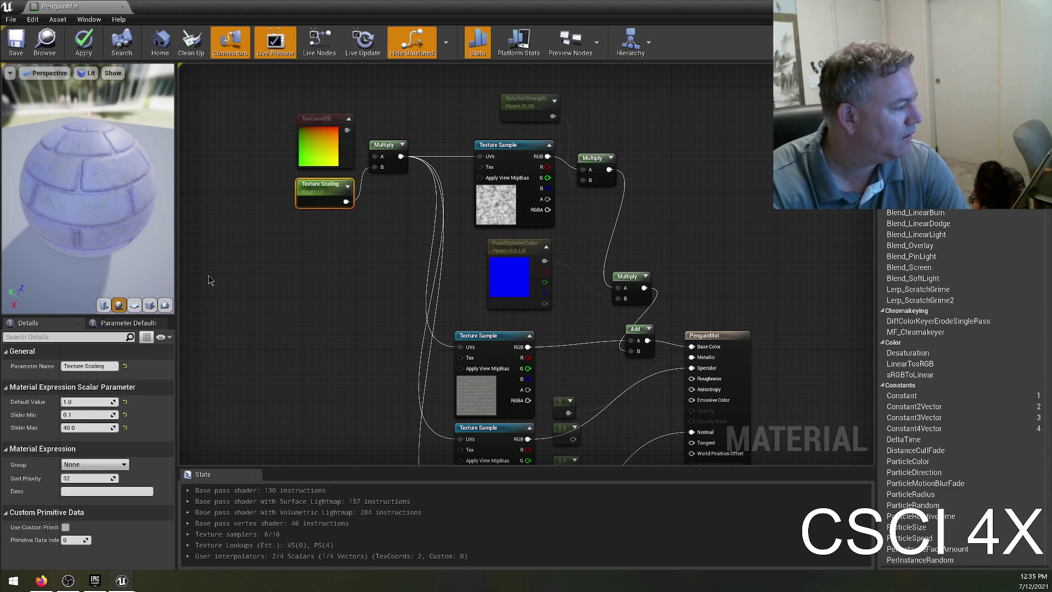
pyautogui.moveTo(666, 152); pyautogui.dragTo(611, 226, button='right')
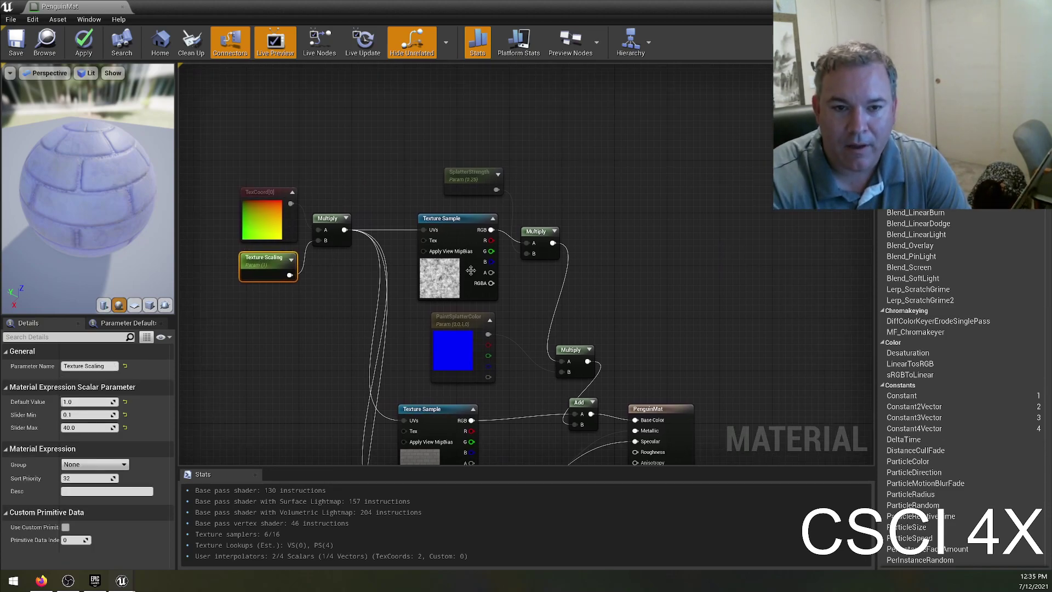
pyautogui.click(610, 230)
pyautogui.moveTo(410, 350); pyautogui.dragTo(426, 296, button='right')
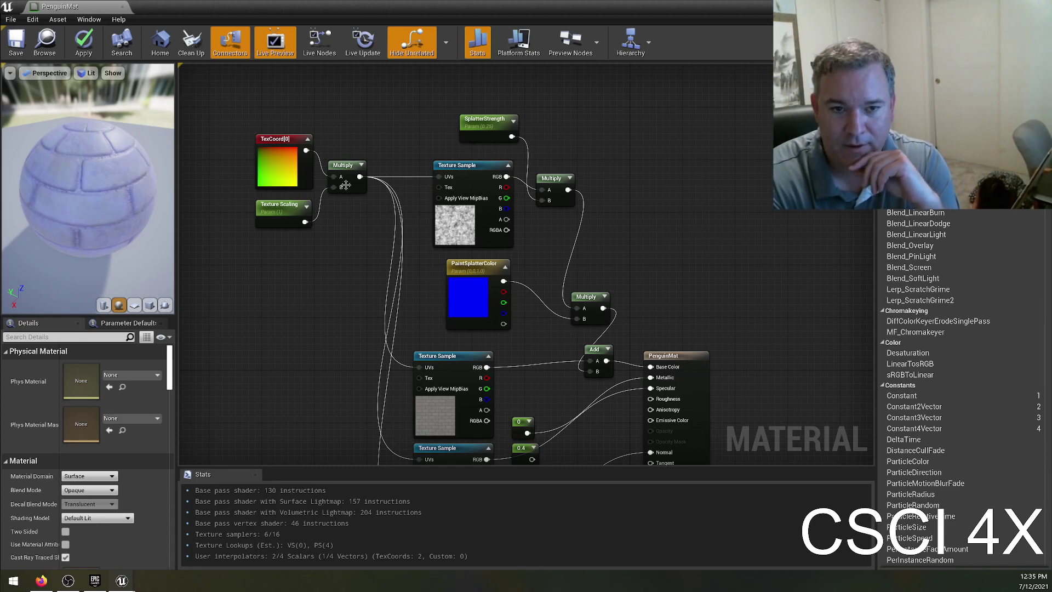
pyautogui.click(269, 213)
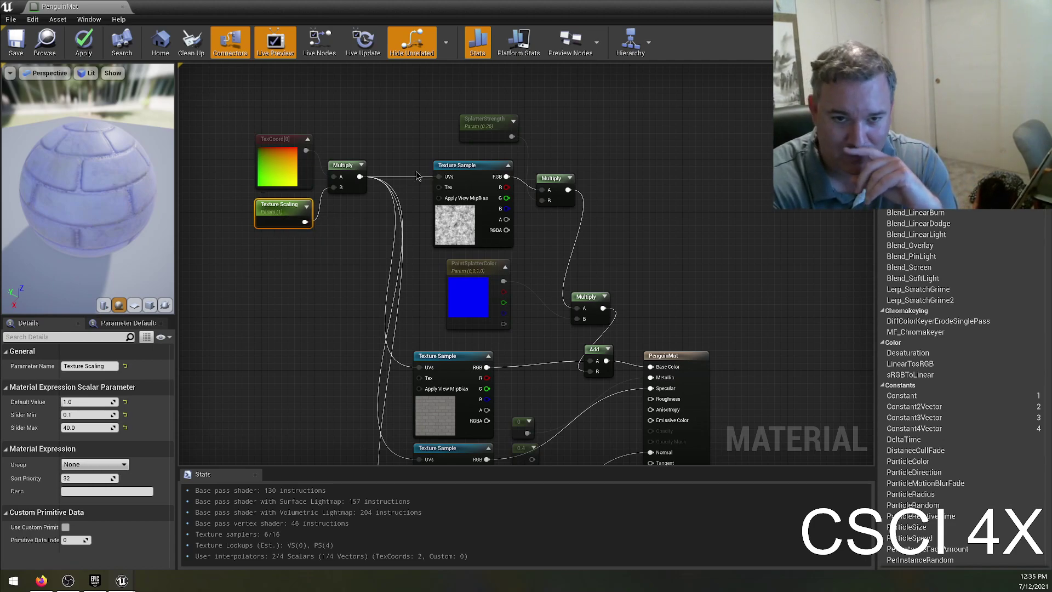
# - Delete the three leftover constant nodes beside the lower Texture Samples
pyautogui.moveTo(523, 433); pyautogui.dragTo(538, 315, button='right')
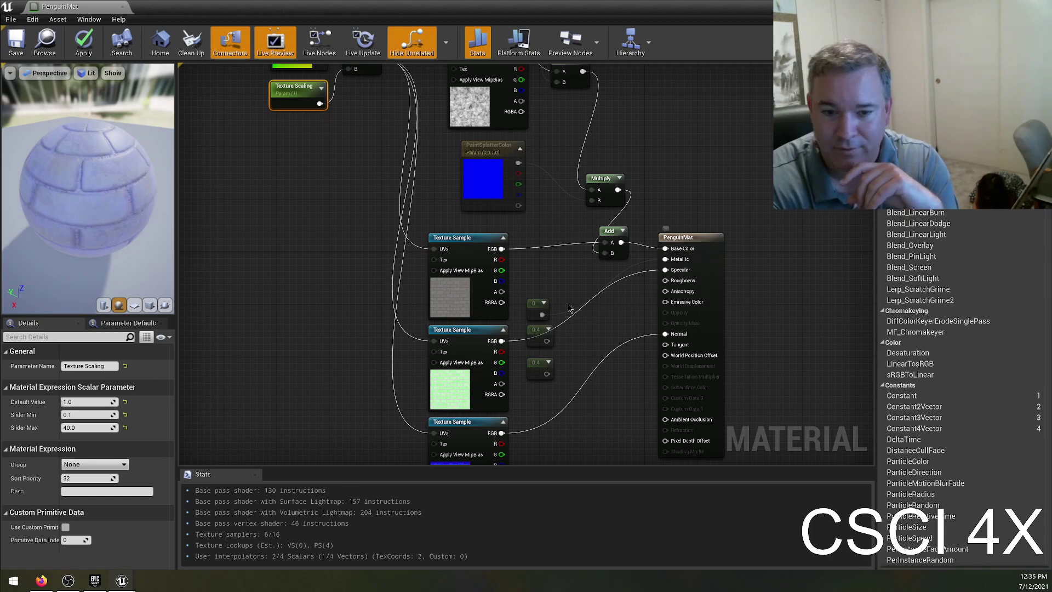
pyautogui.moveTo(530, 286); pyautogui.dragTo(575, 383)
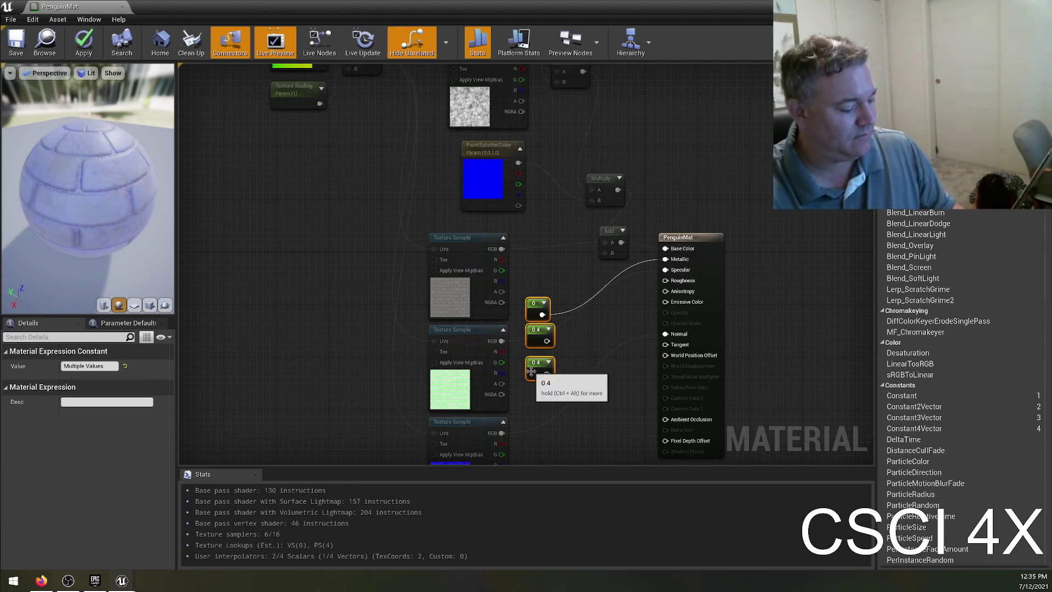
pyautogui.press('Delete')
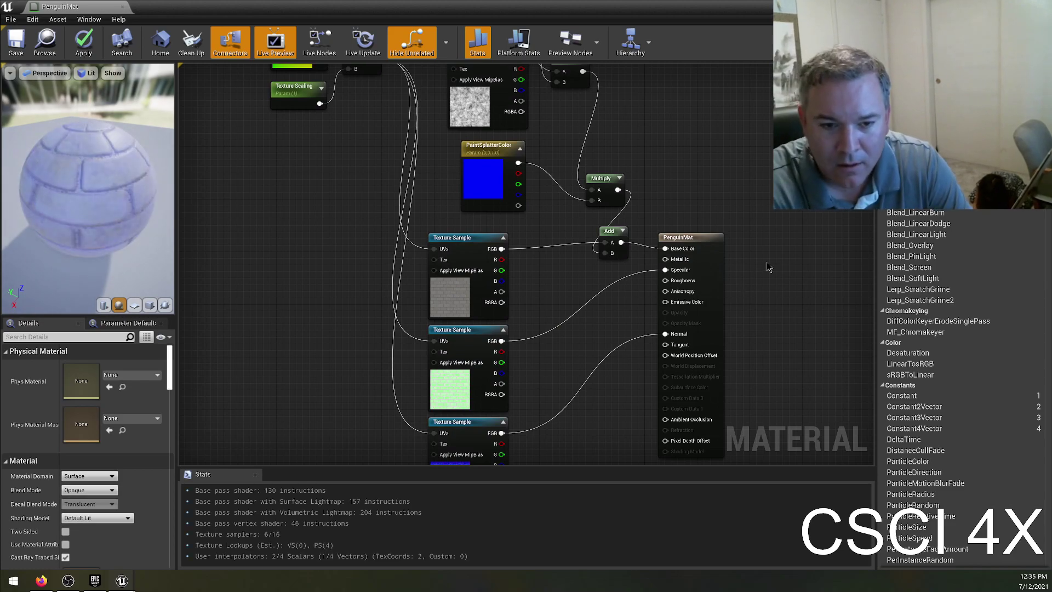
# - Promote PenguinMat's Metallic input to a parameter and place its node beside the gray brick Texture Sample
pyautogui.click(680, 262)
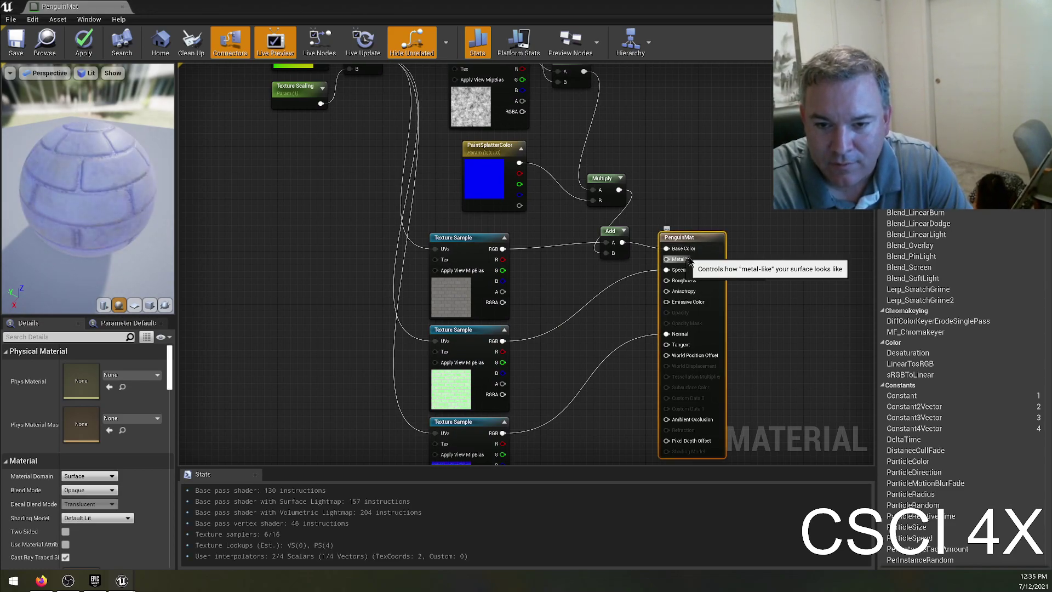
pyautogui.rightClick(680, 261)
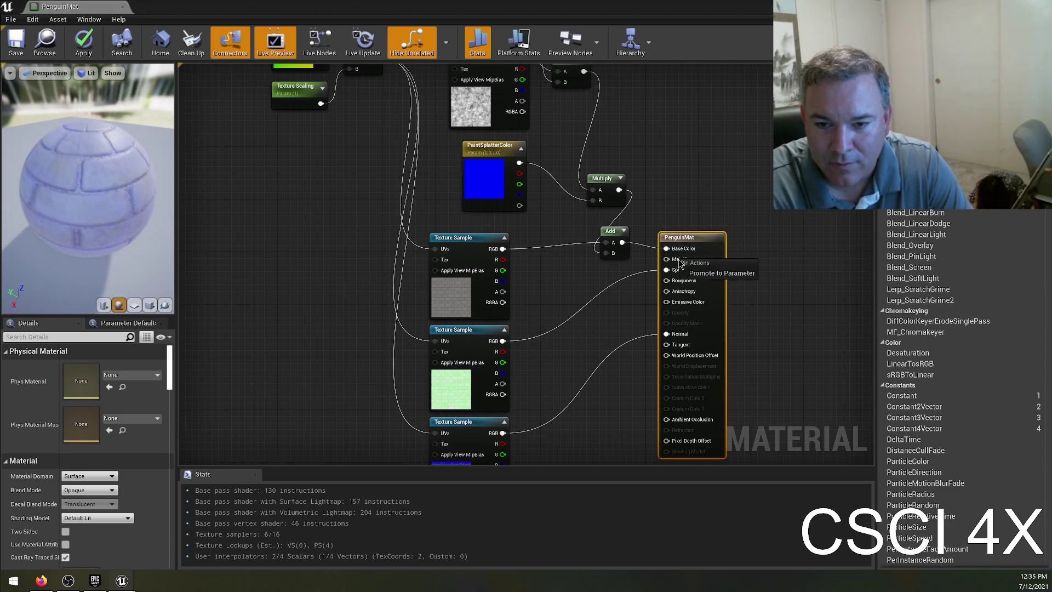
pyautogui.click(710, 274)
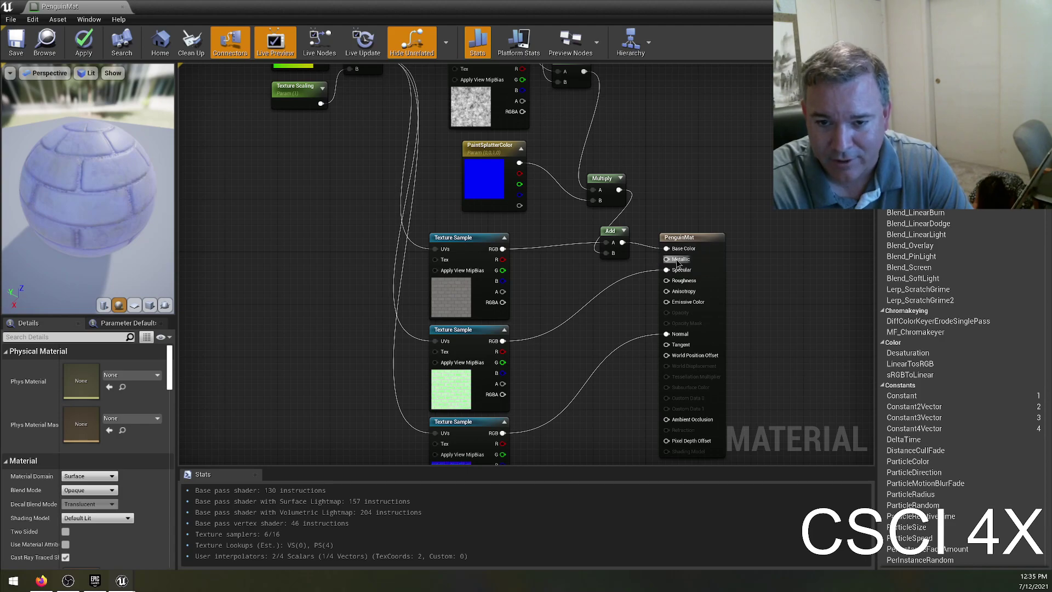
pyautogui.rightClick(677, 260)
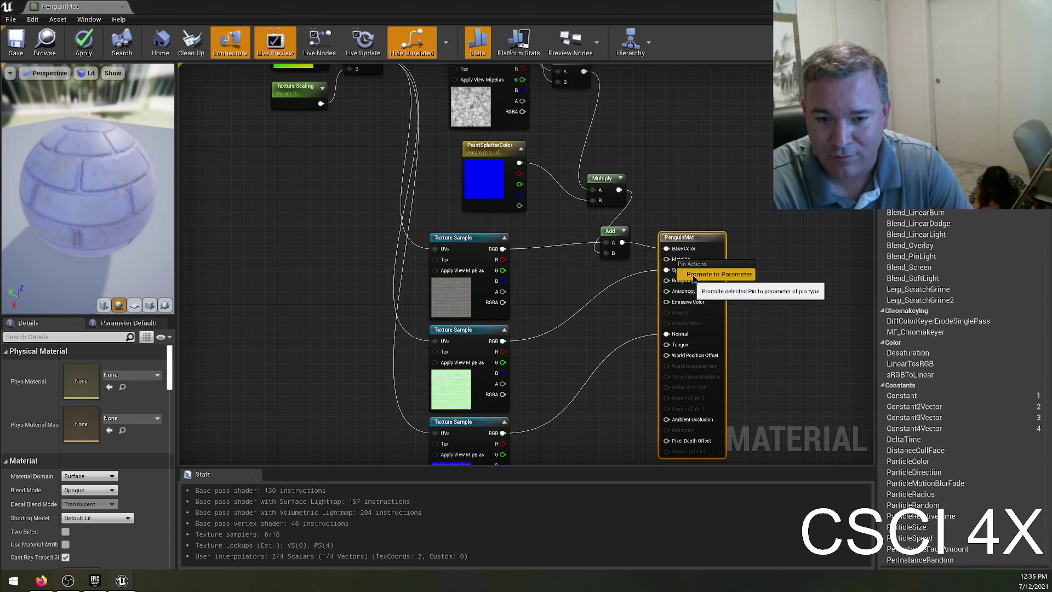
pyautogui.click(693, 275)
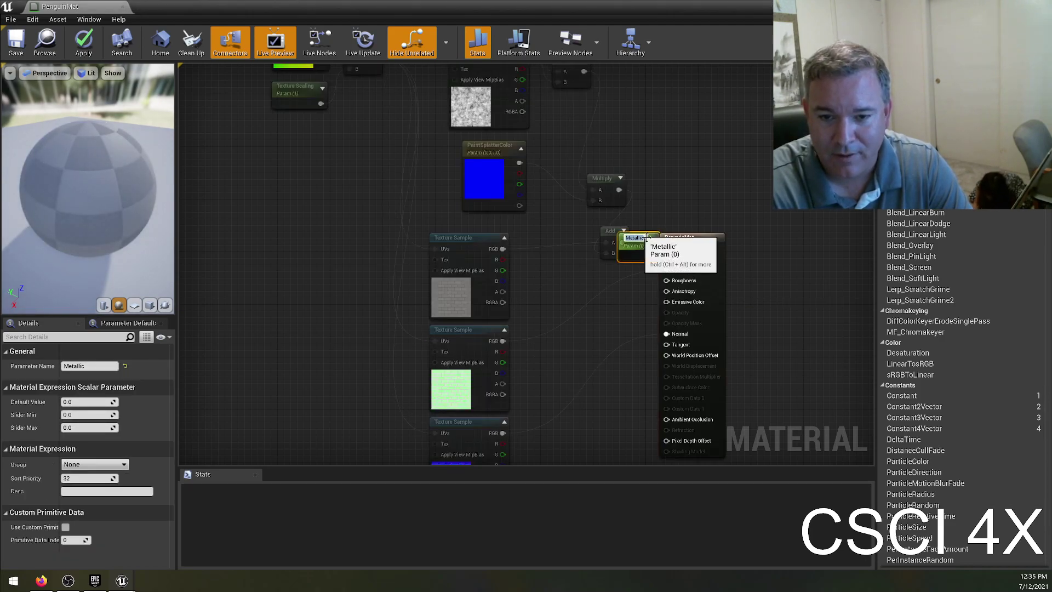
pyautogui.moveTo(608, 273); pyautogui.dragTo(576, 274)
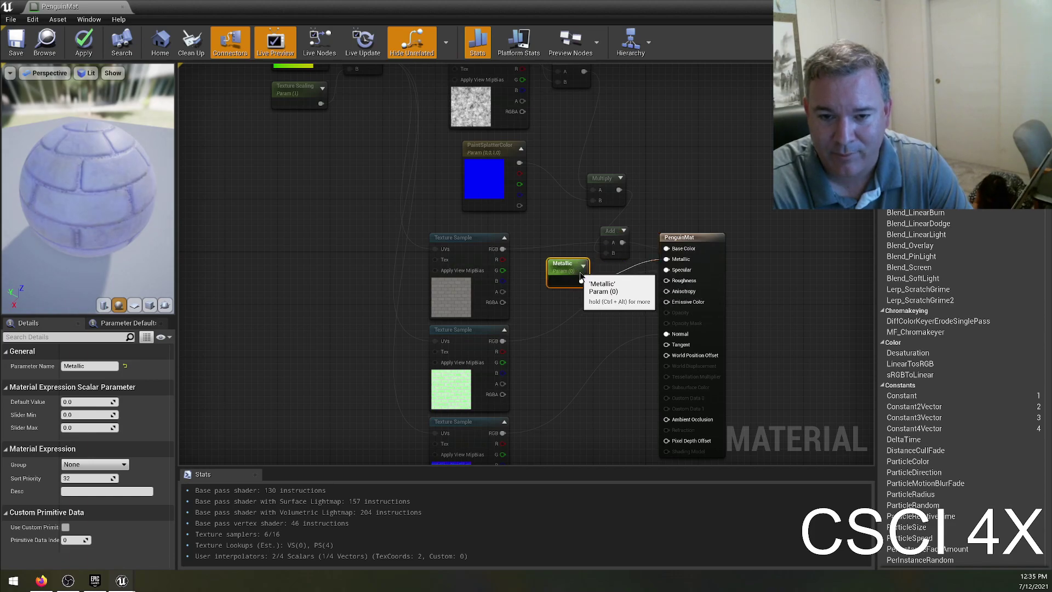
# - Promote PenguinMat's Roughness input to a parameter and place its node below the Metallic parameter
pyautogui.keyDown('alt'); pyautogui.click(678, 271); pyautogui.keyUp('alt')
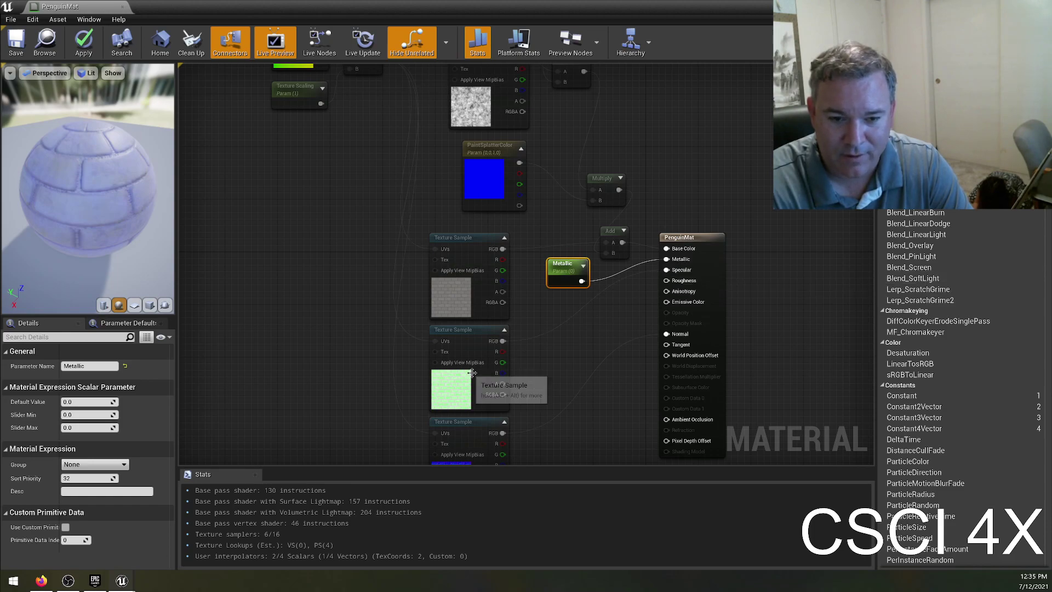
pyautogui.rightClick(682, 282)
pyautogui.click(685, 296)
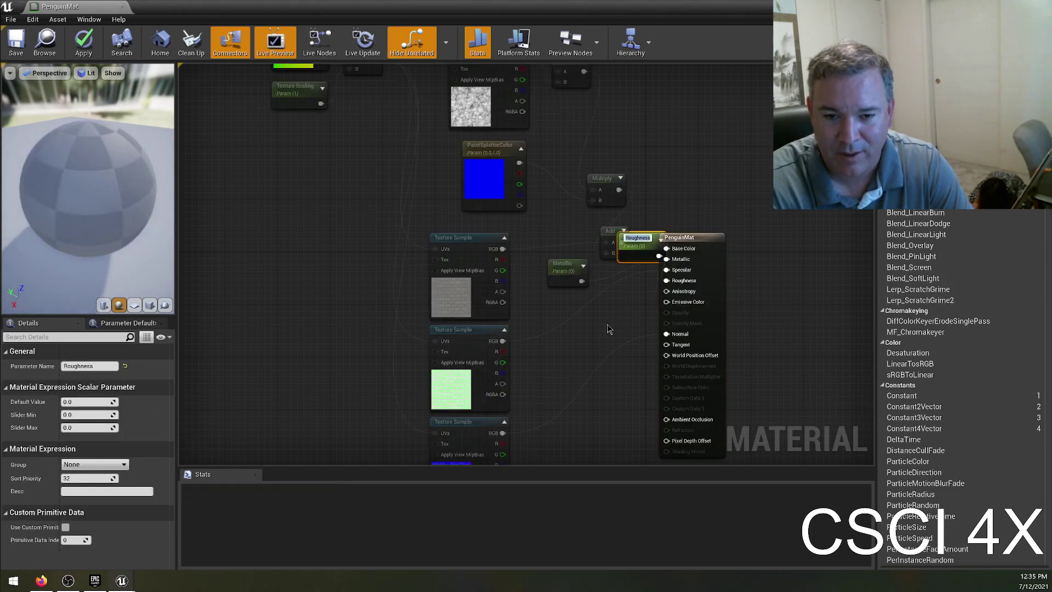
pyautogui.moveTo(649, 250); pyautogui.dragTo(573, 321)
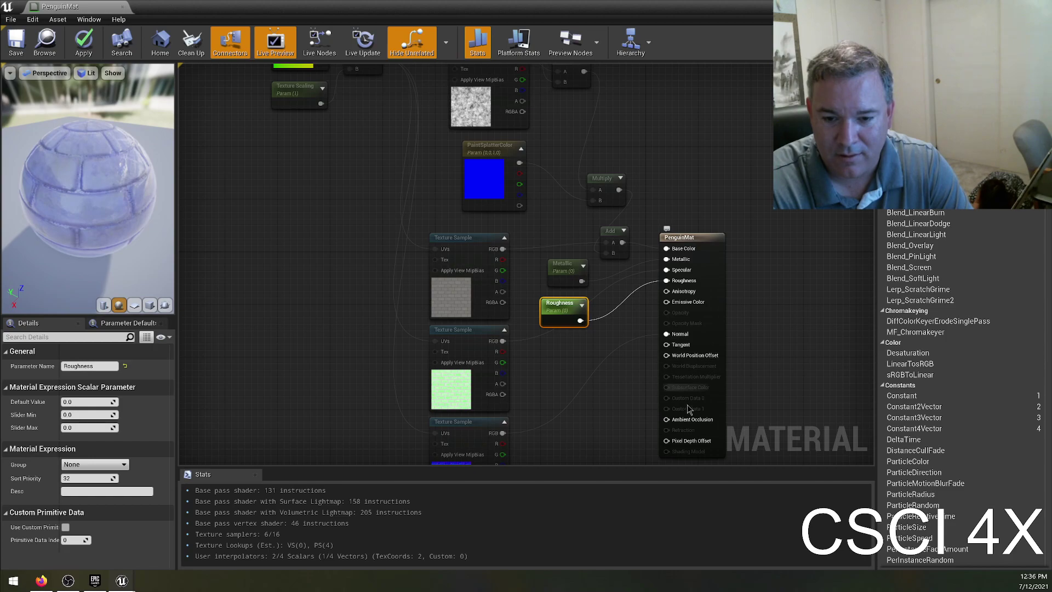
# - Review the available options for PenguinMat's Blend Mode, Shading Model and Material Domain without changing them
pyautogui.click(277, 347)
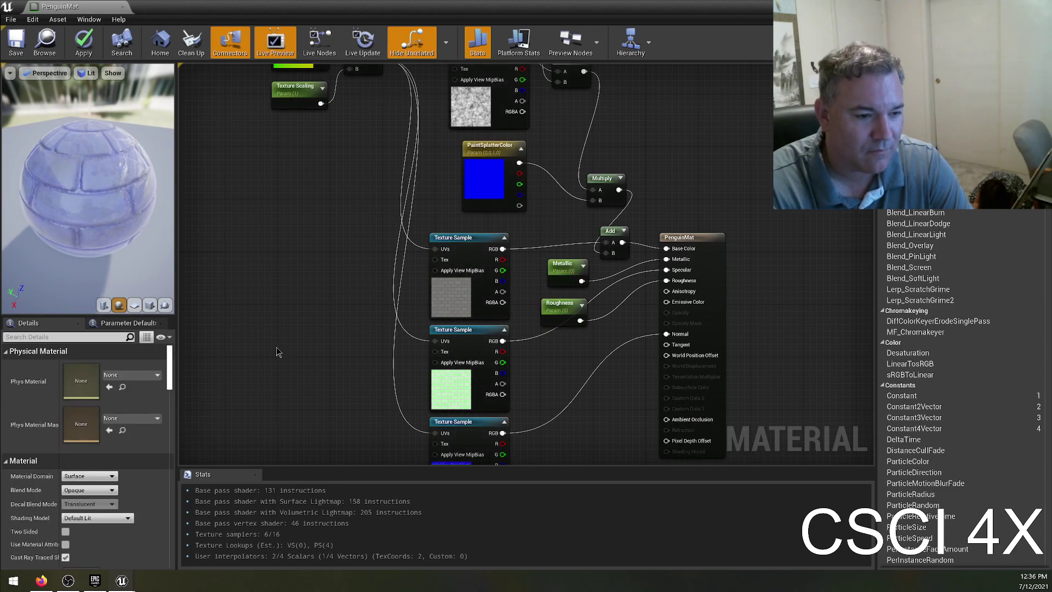
pyautogui.click(112, 490)
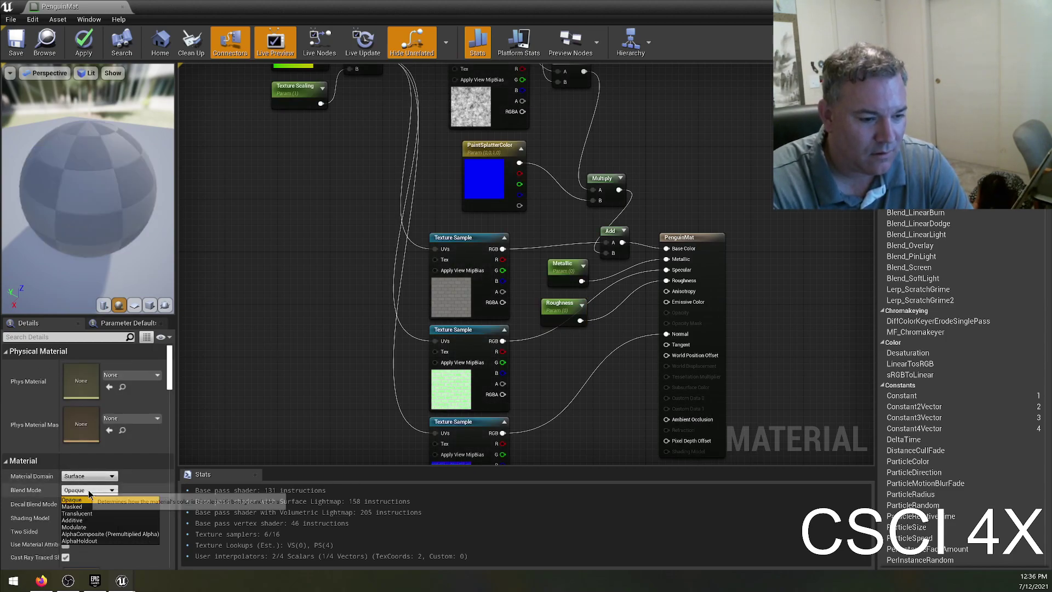
pyautogui.click(107, 499)
pyautogui.click(106, 518)
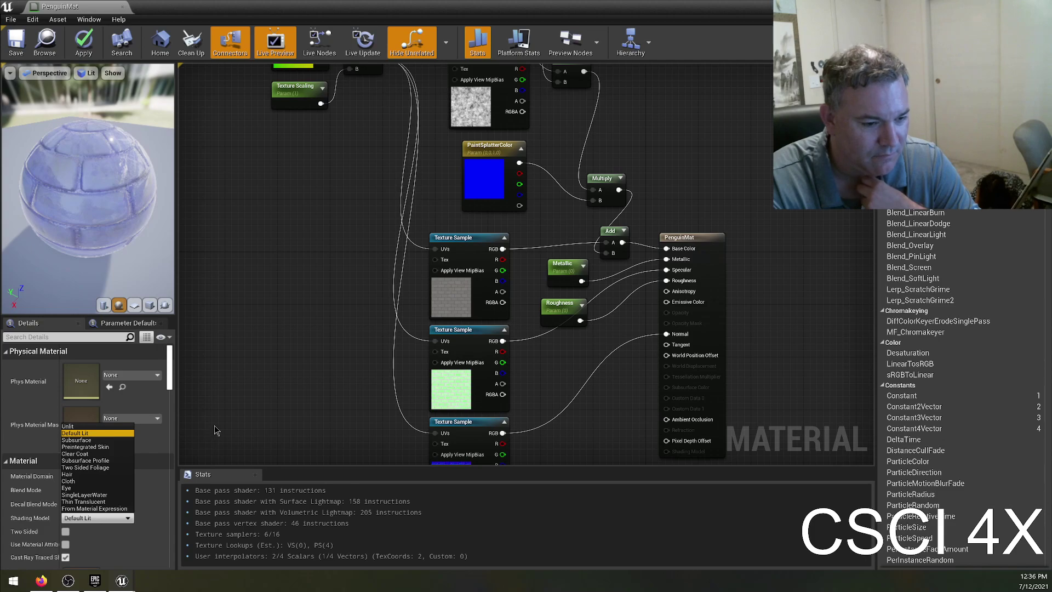
pyautogui.click(235, 415)
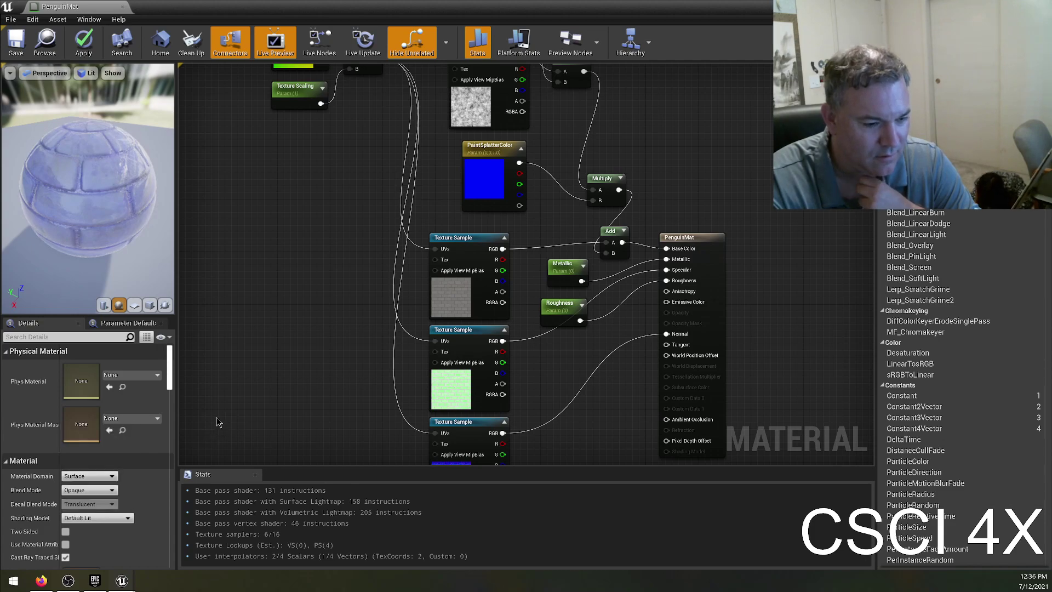
pyautogui.click(87, 476)
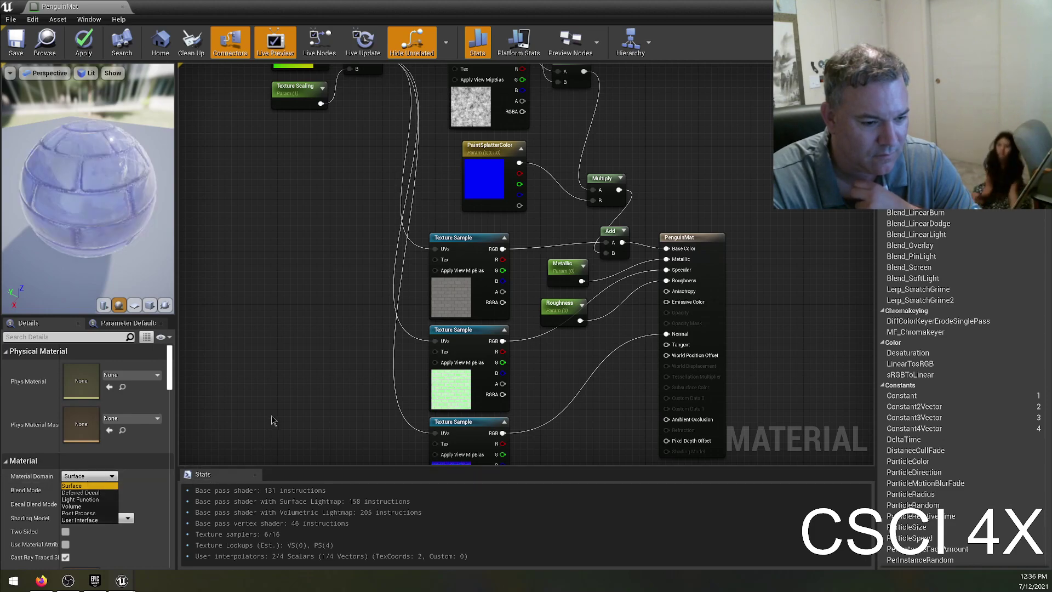
pyautogui.click(274, 397)
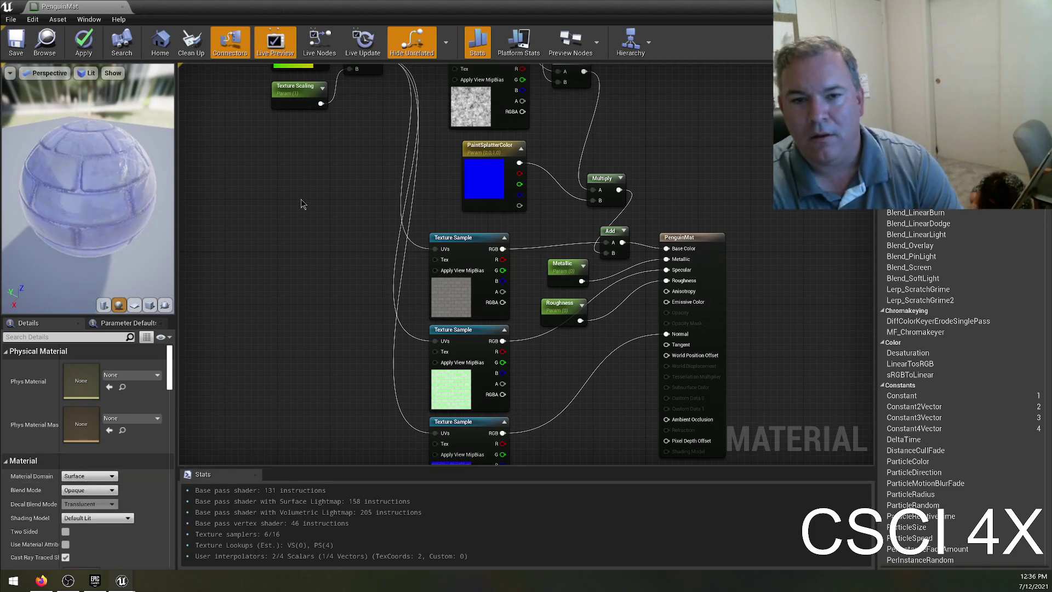
# - Set the Metallic parameter's Slider Max to 1
pyautogui.moveTo(301, 202); pyautogui.dragTo(272, 239, button='right')
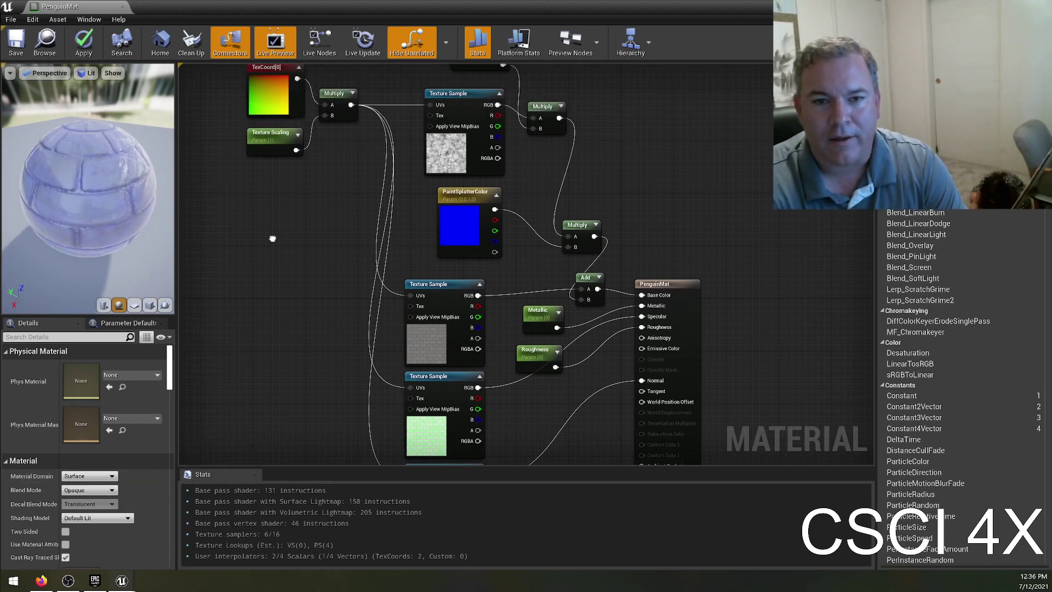
pyautogui.rightClick(665, 350)
pyautogui.click(752, 304)
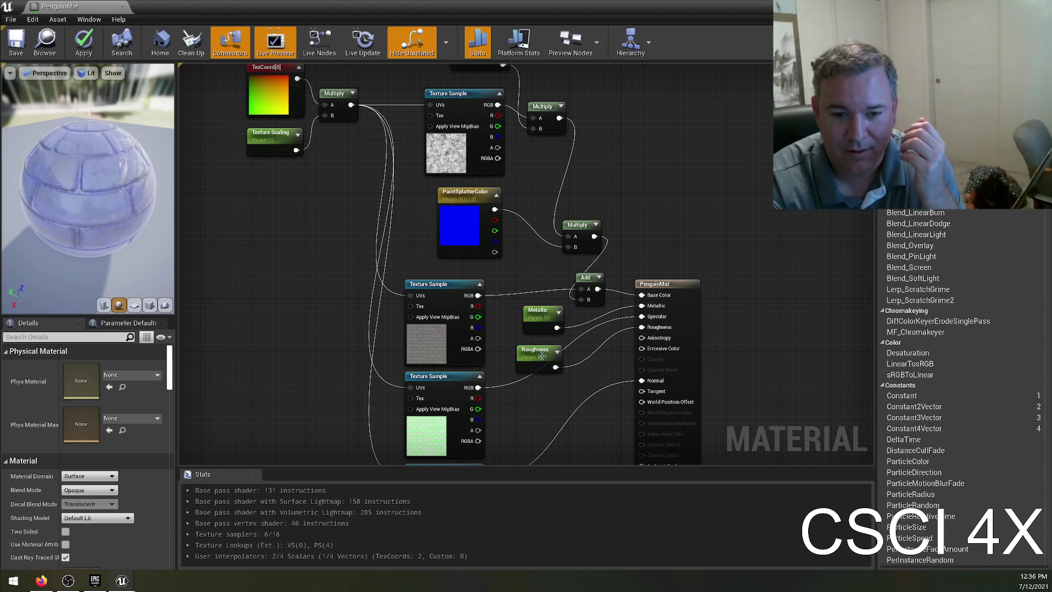
pyautogui.click(534, 322)
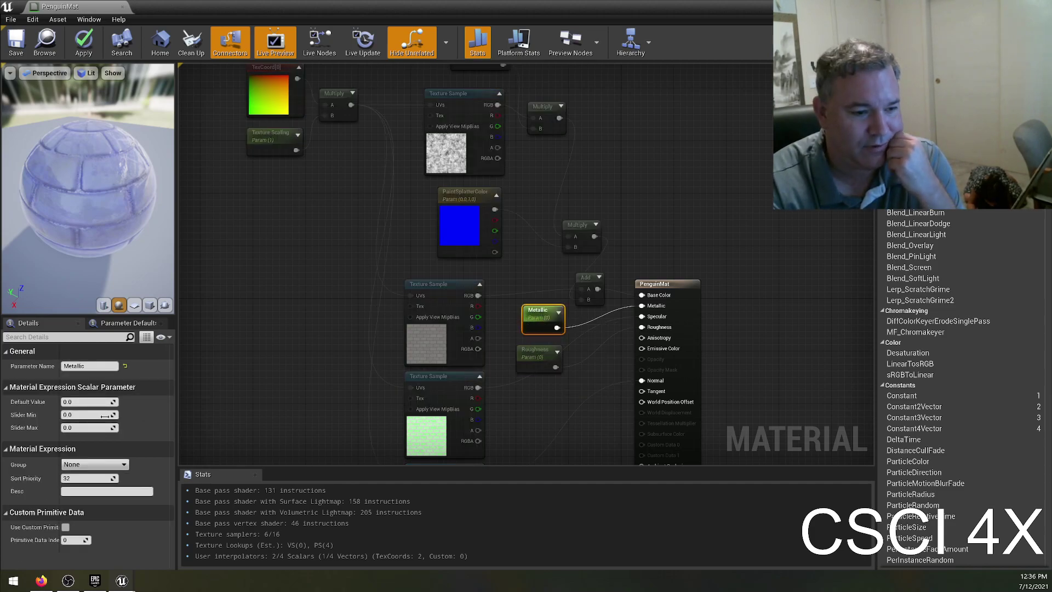
pyautogui.click(87, 428)
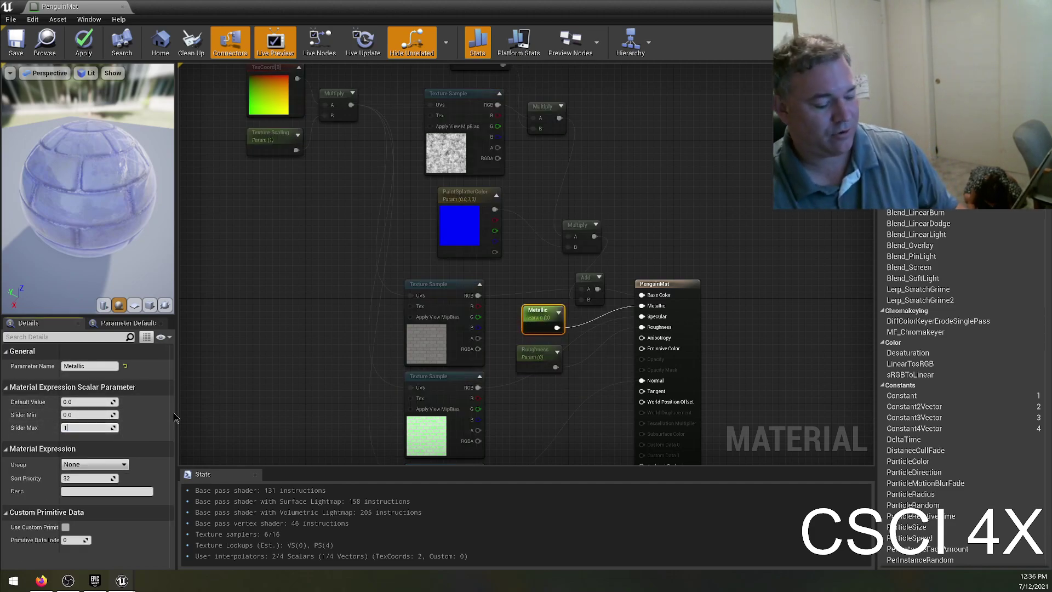
pyautogui.write('1')
pyautogui.press('Return')
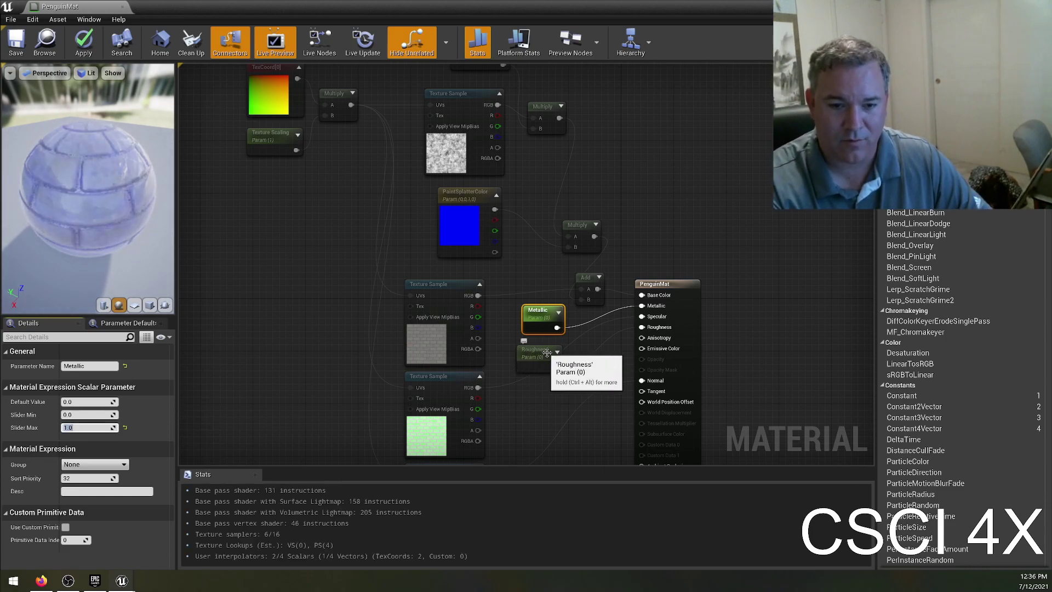
# - Set the Roughness parameter's Default Value to 0.25 and its Slider Max to 1
pyautogui.click(519, 354)
pyautogui.click(98, 402)
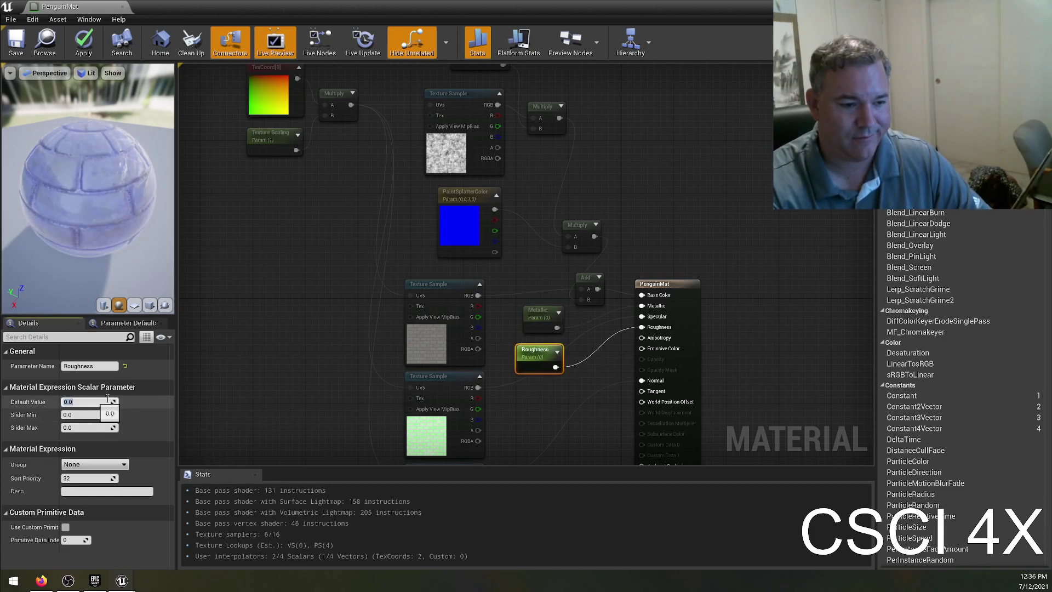
pyautogui.write('.25')
pyautogui.press('Return')
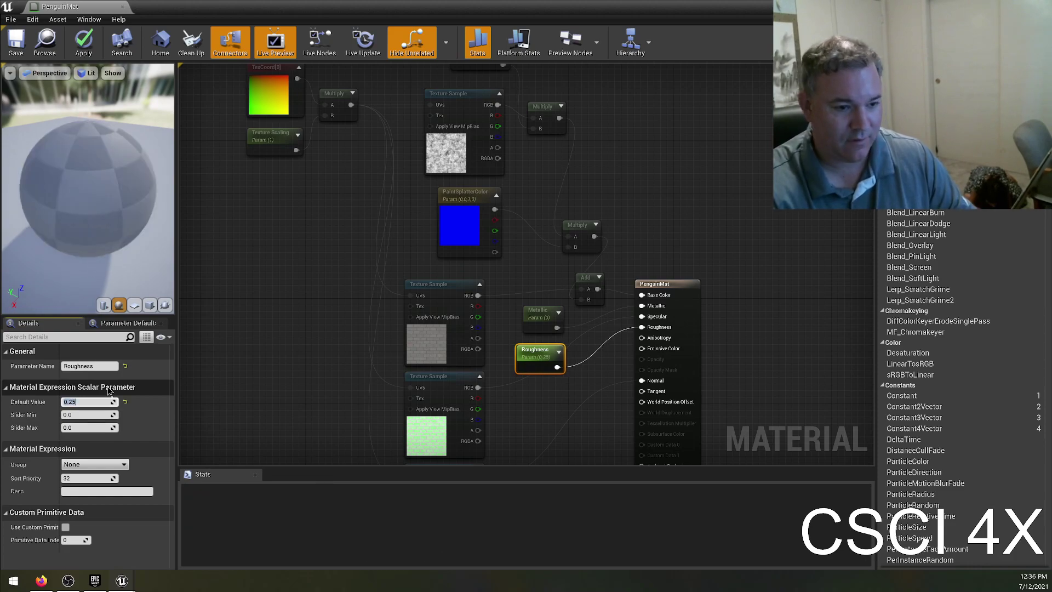
pyautogui.click(85, 428)
pyautogui.write('1')
pyautogui.press('Return')
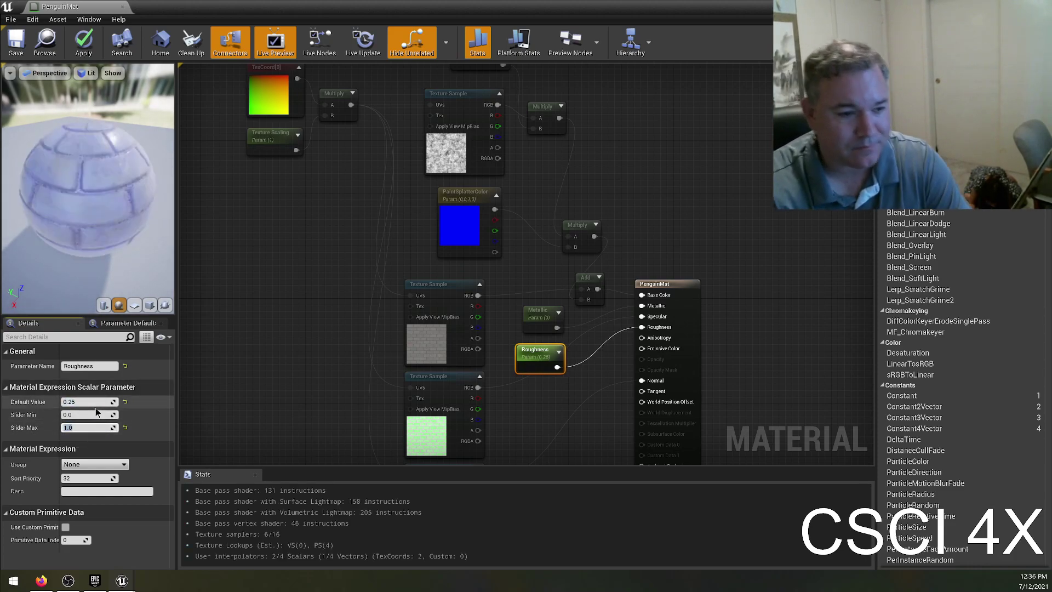
pyautogui.click(333, 337)
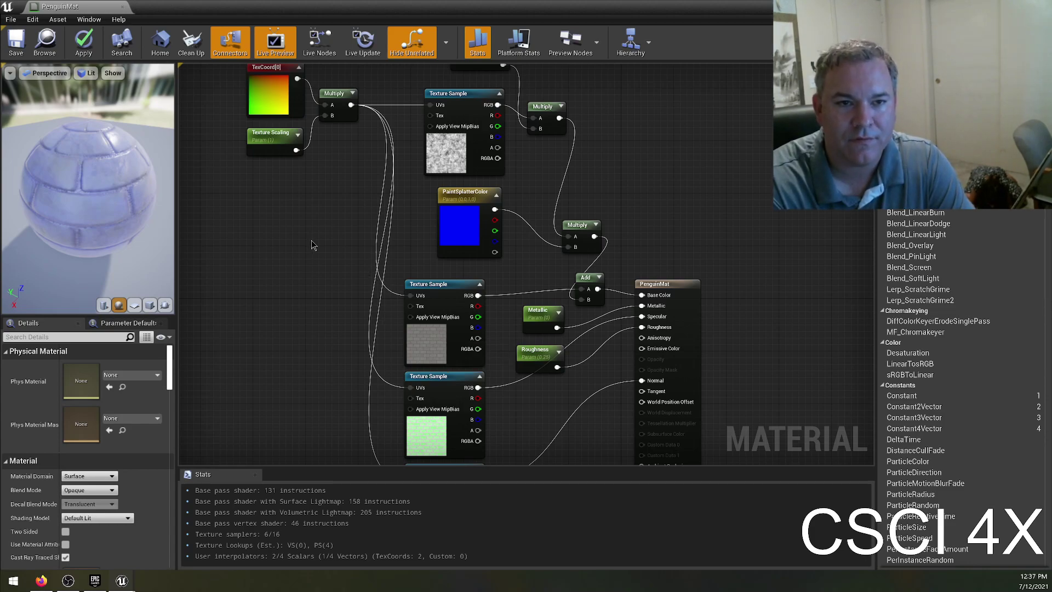
# - Review the TexCoord, Texture Scaling, SplatterStrength and PaintSplatterColor nodes and trace how each one feeds the material
pyautogui.moveTo(331, 239); pyautogui.dragTo(322, 267, button='right')
pyautogui.moveTo(316, 385); pyautogui.dragTo(350, 419, button='right')
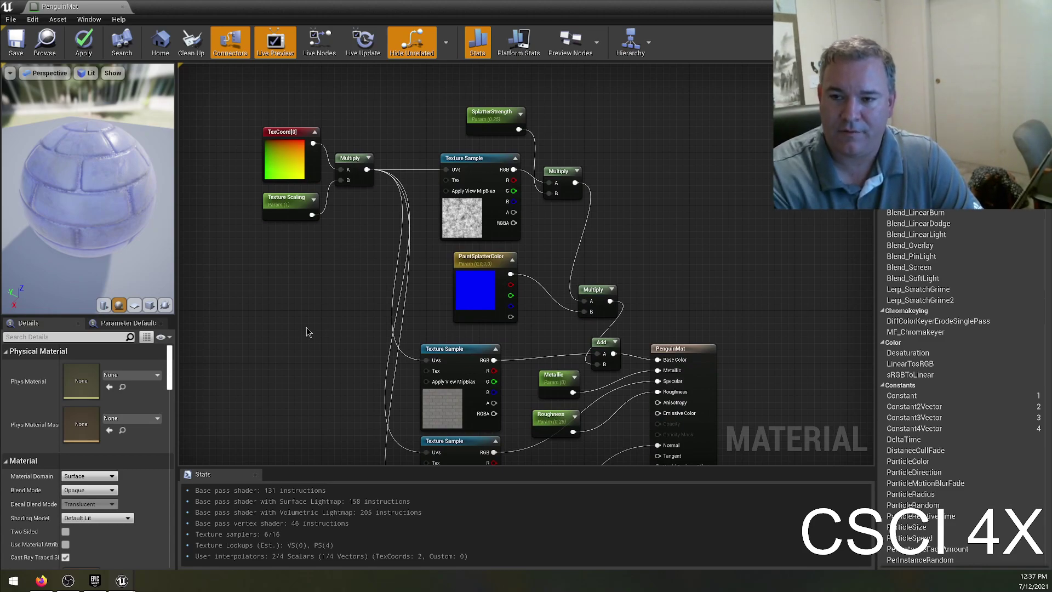
pyautogui.click(296, 141)
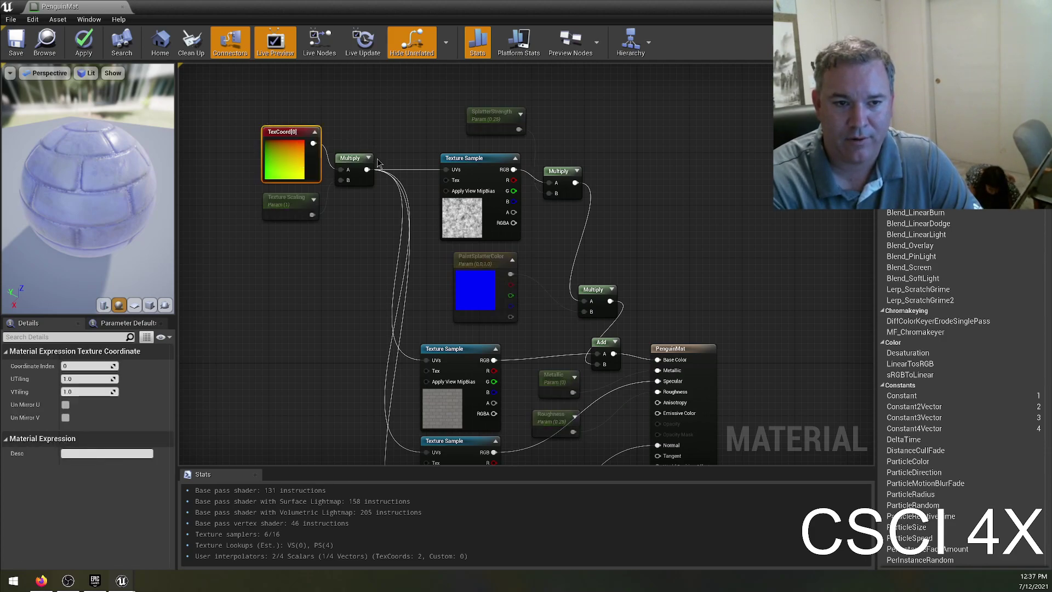
pyautogui.click(287, 199)
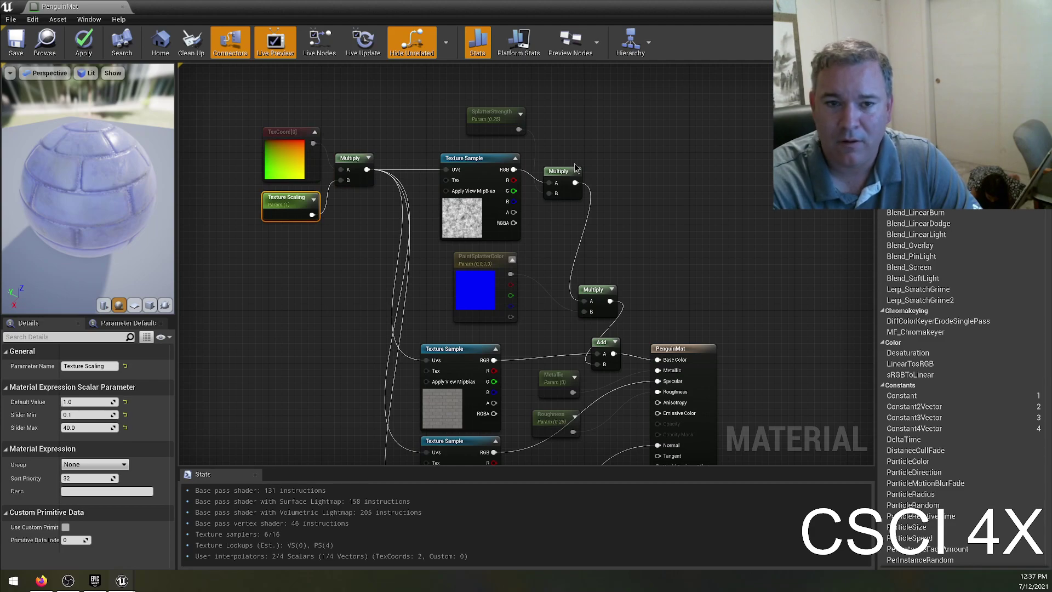
pyautogui.moveTo(437, 103)
pyautogui.mouseDown()
pyautogui.moveTo(540, 245)
pyautogui.moveTo(685, 333)
pyautogui.mouseUp()
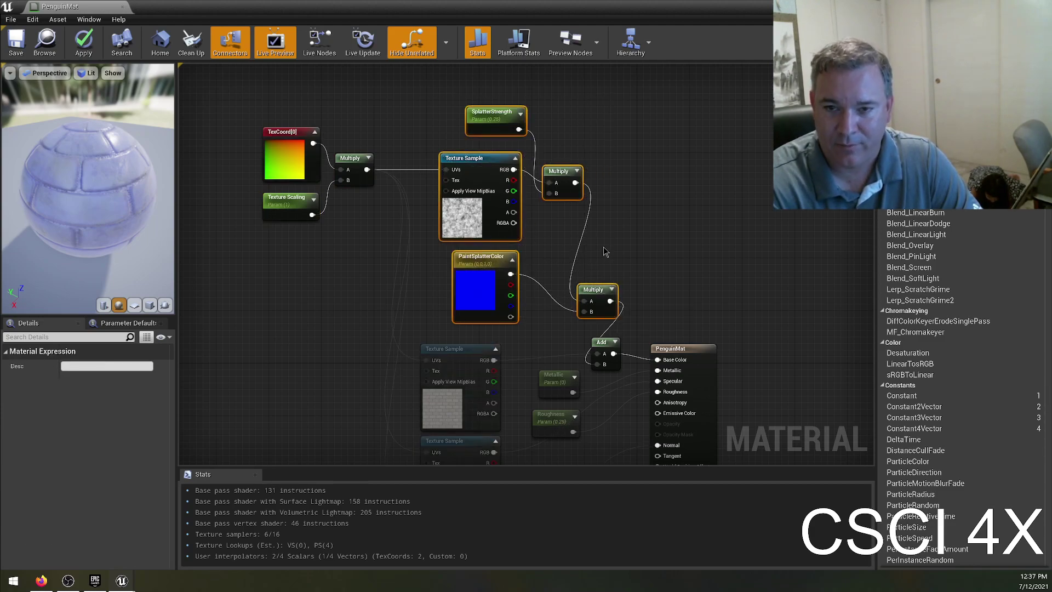
pyautogui.click(649, 182)
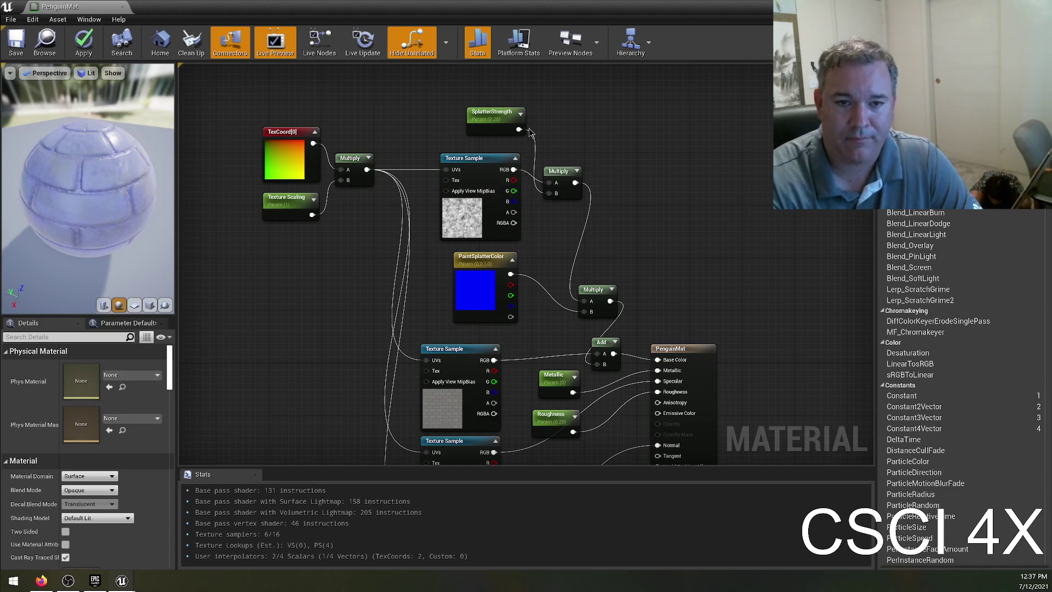
pyautogui.click(508, 117)
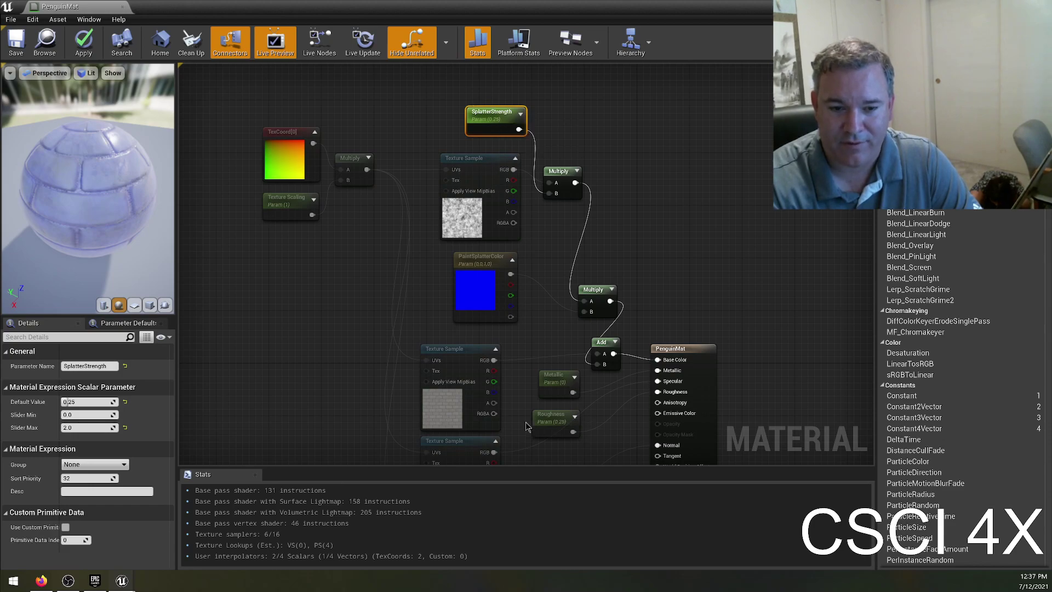
pyautogui.click(488, 257)
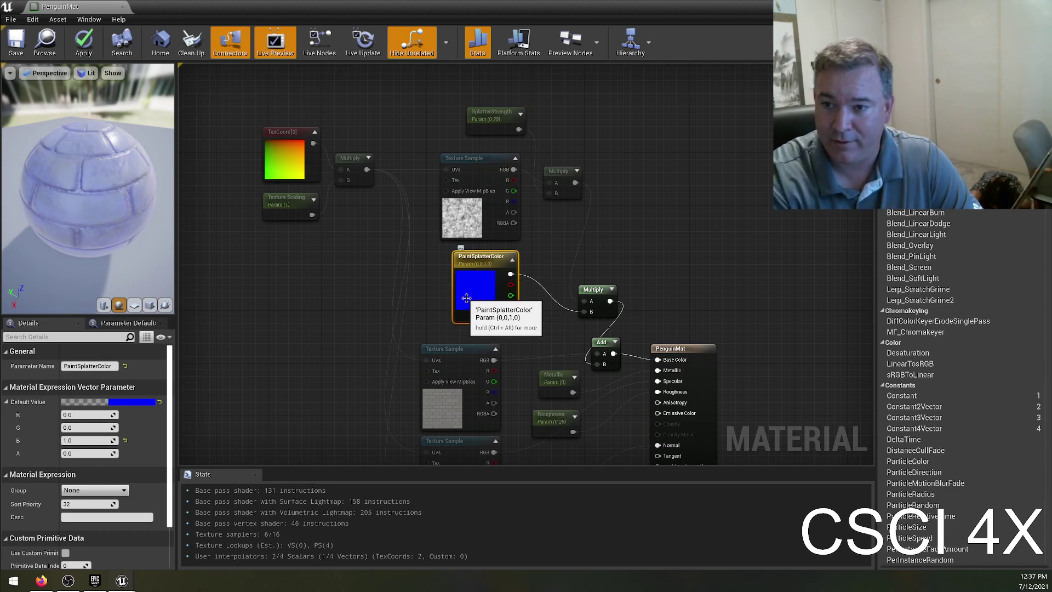
pyautogui.click(491, 117)
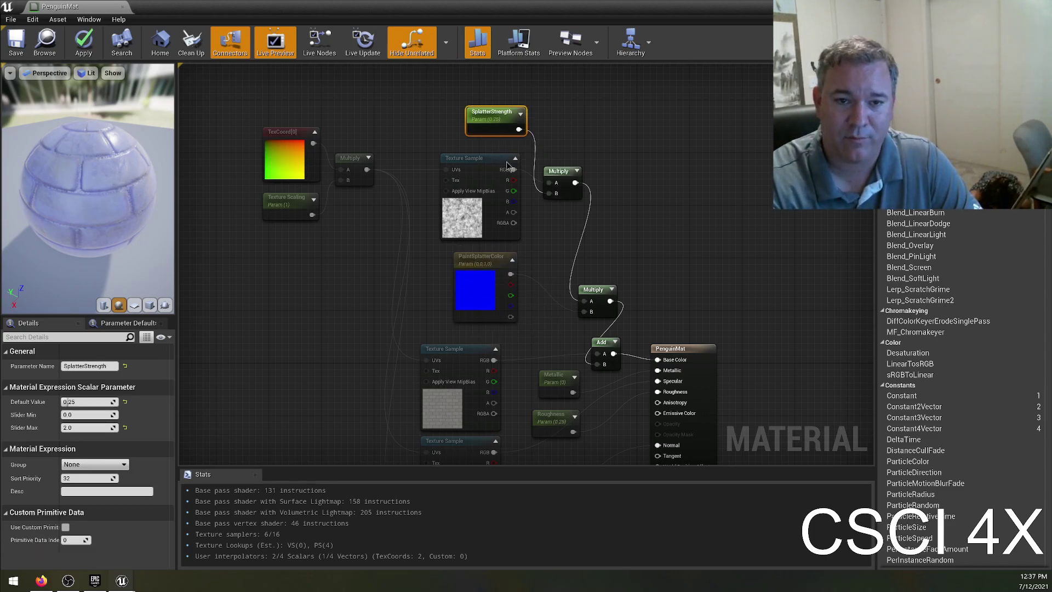
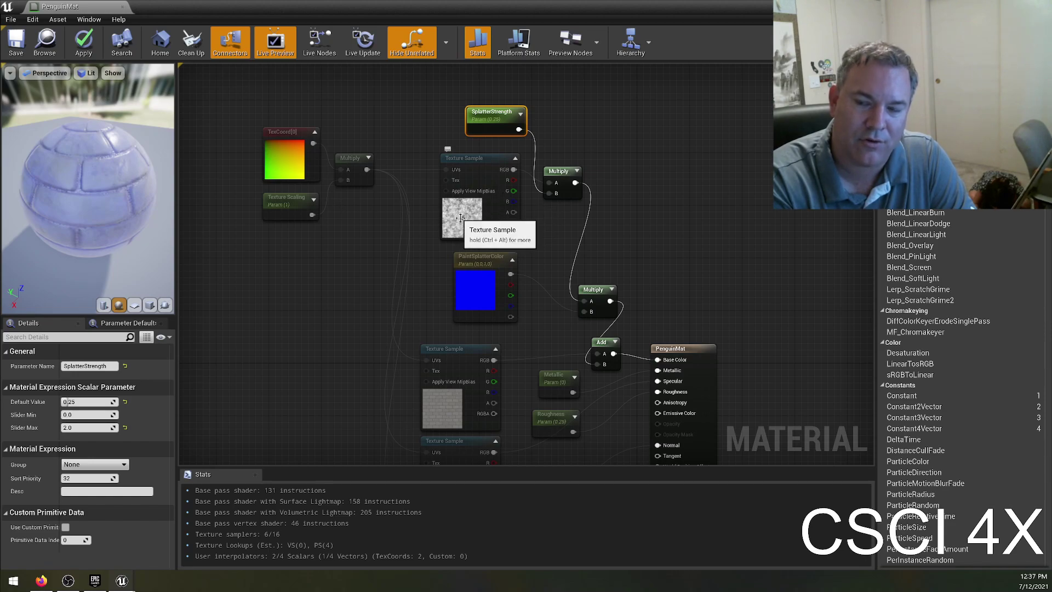
# - Move the TexCoord, Texture Scaling and Multiply nodes beside the brick Texture Sample, and connect a duplicate set to the splatter Texture Sample's UVs
pyautogui.moveTo(228, 155); pyautogui.dragTo(367, 266)
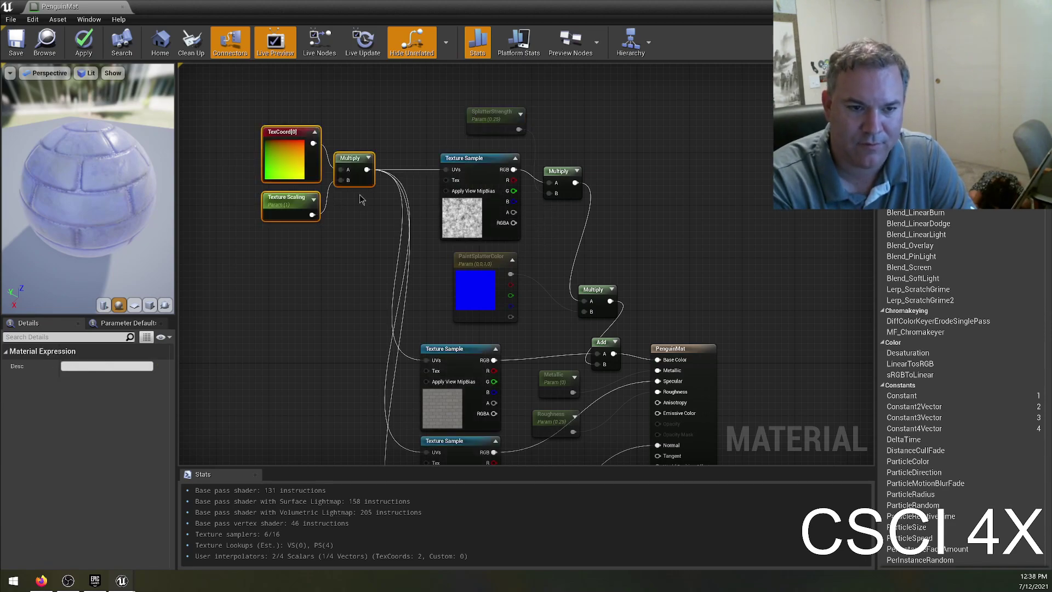
pyautogui.moveTo(353, 163); pyautogui.dragTo(333, 357)
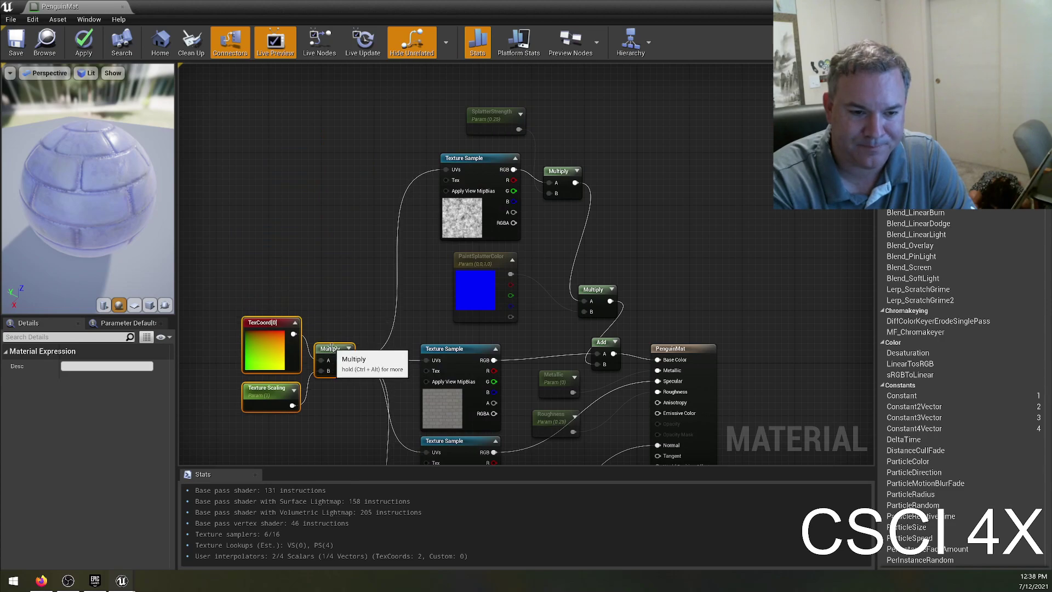
pyautogui.hotkey('ctrl', 'w')
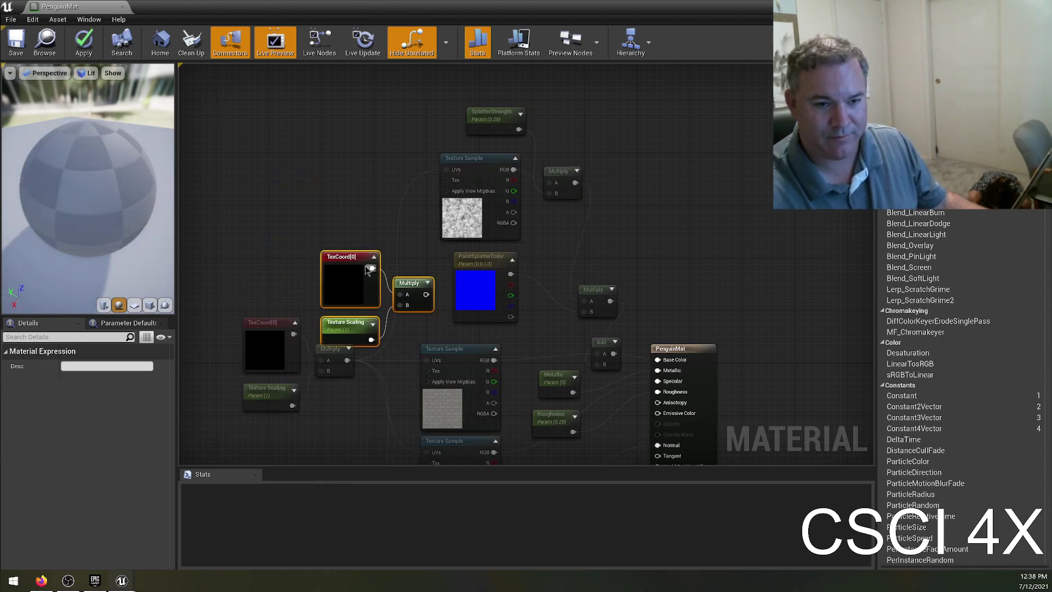
pyautogui.moveTo(352, 262); pyautogui.dragTo(273, 145)
pyautogui.moveTo(347, 175); pyautogui.dragTo(446, 169)
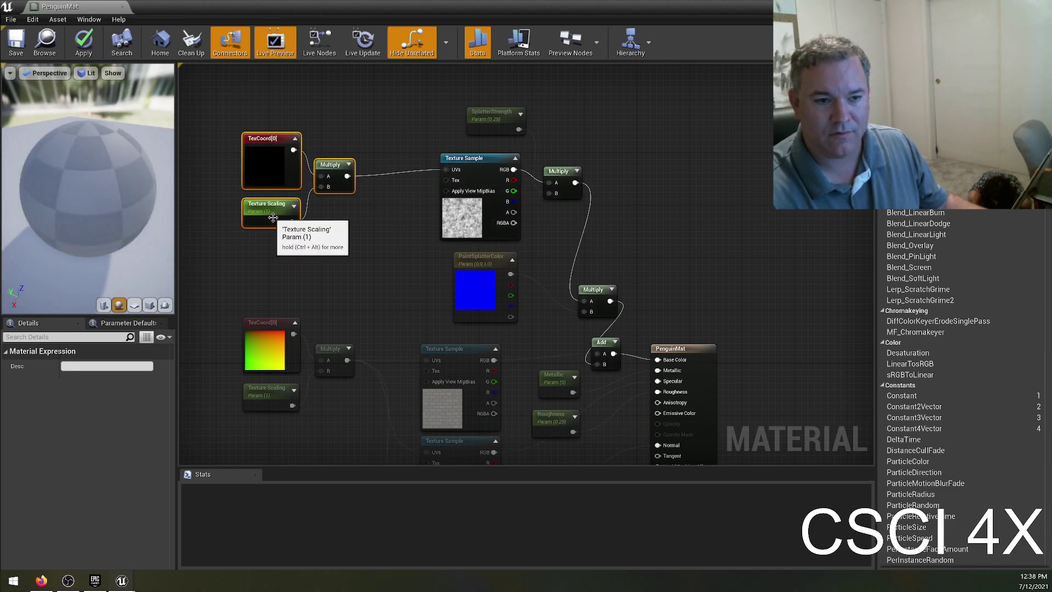
# - Rename the duplicated Texture Scaling parameter feeding the splatter texture as Paint Texture Scaling
pyautogui.click(277, 216)
pyautogui.click(90, 366)
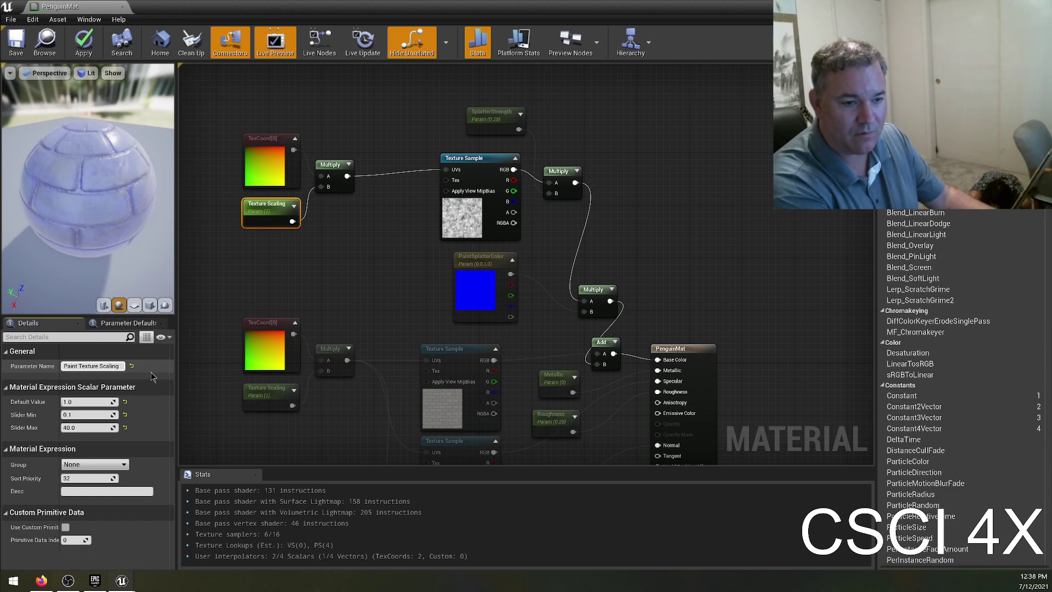
pyautogui.press('Return')
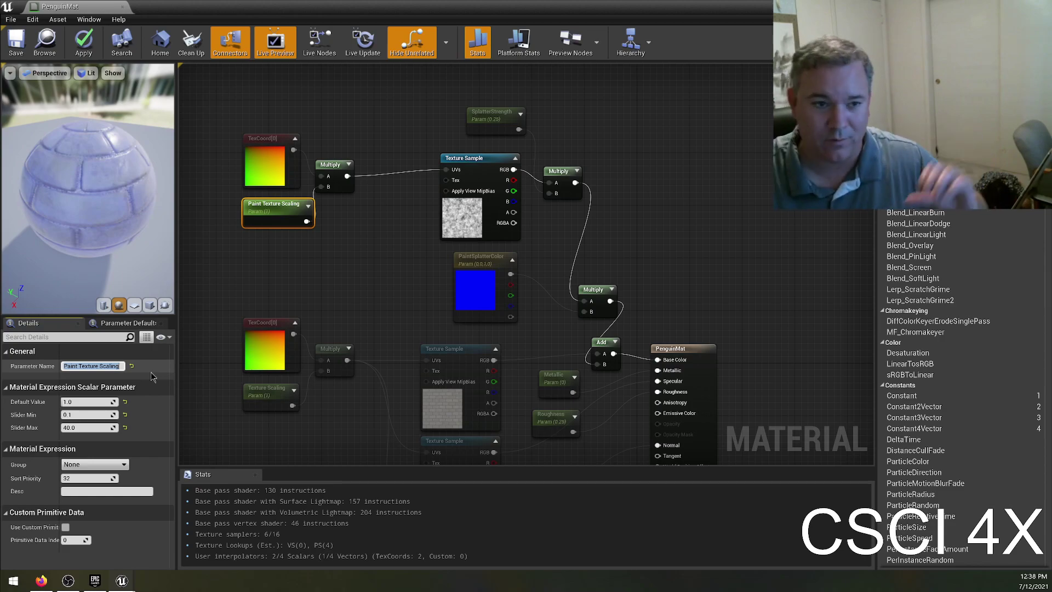
# - Compare which Texture Samples are driven by the Texture Scaling group and which by the Paint Texture Scaling parameter
pyautogui.click(382, 266)
pyautogui.moveTo(380, 296); pyautogui.dragTo(312, 337, button='right')
pyautogui.moveTo(248, 281); pyautogui.dragTo(368, 425)
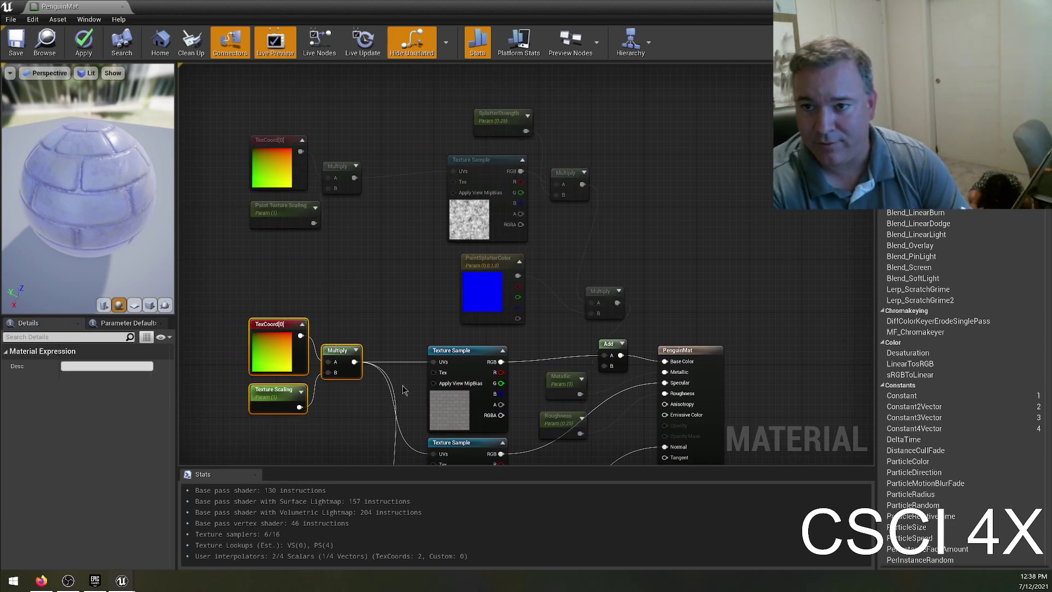
pyautogui.click(357, 260)
pyautogui.click(277, 213)
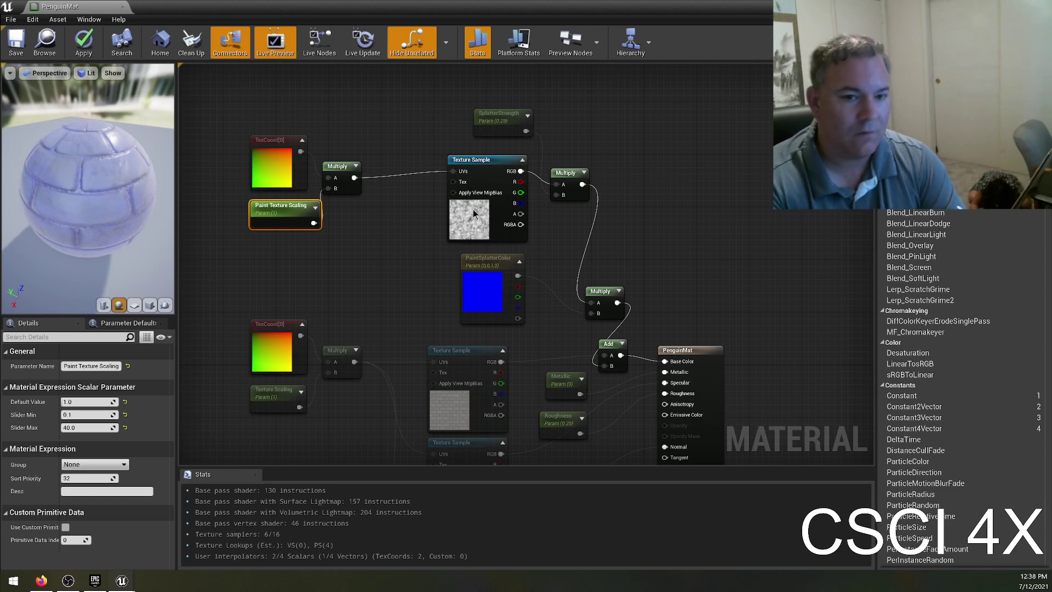
# - Apply the changes to PenguinMat and move its editor window aside to uncover the level editor
pyautogui.click(439, 239)
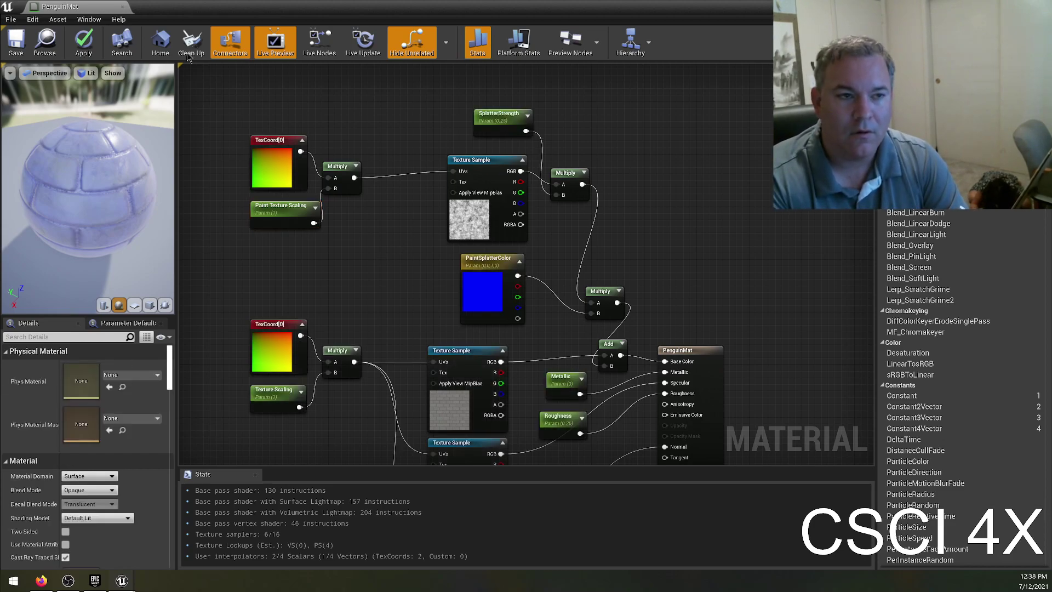
pyautogui.click(82, 46)
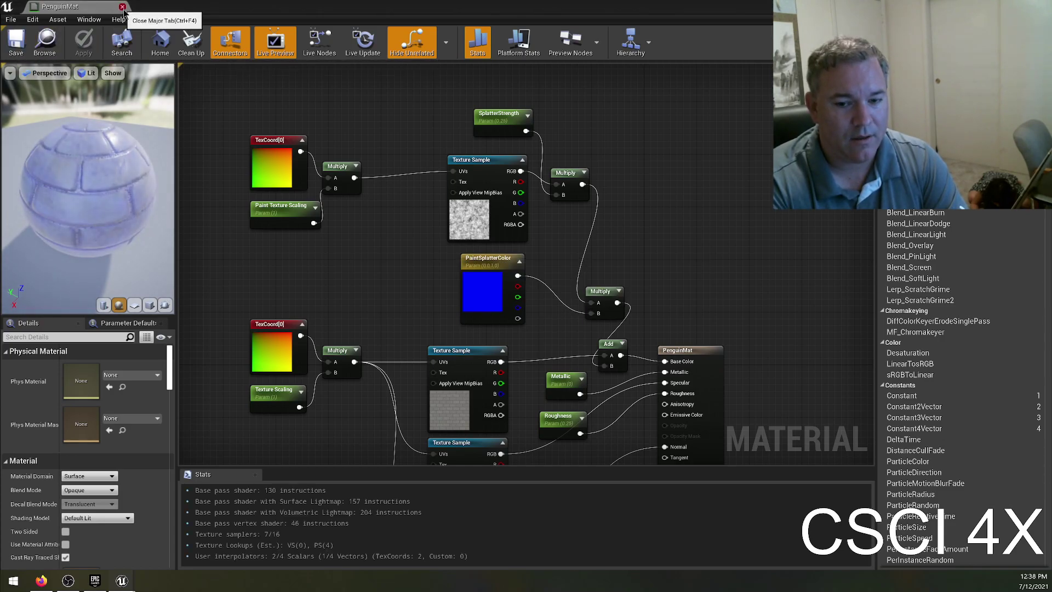
pyautogui.moveTo(310, 8); pyautogui.dragTo(399, 76)
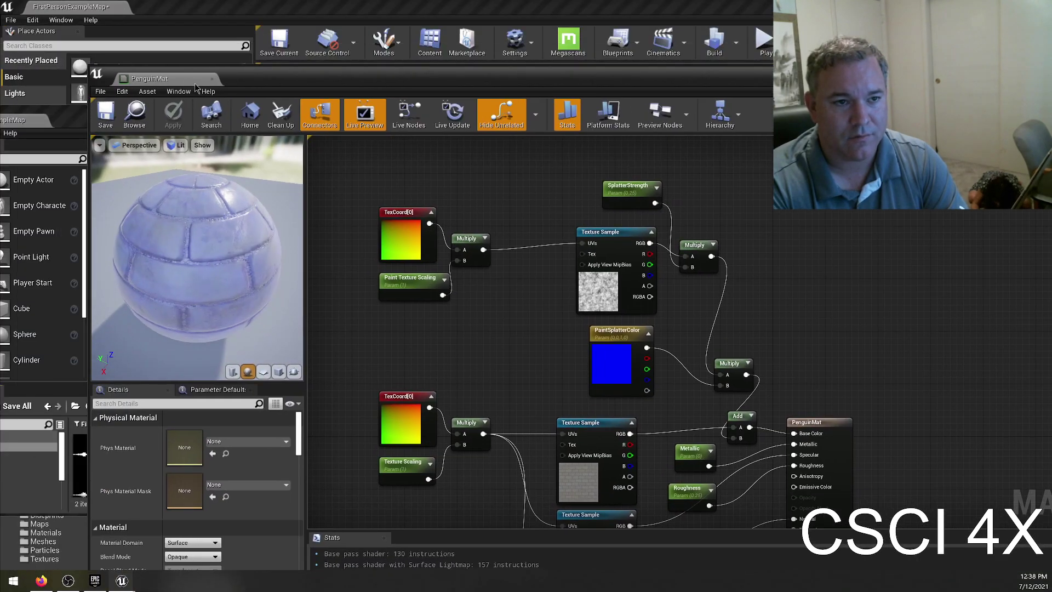
# - Inspect the PenguinMat brick cube in the level up close and from farther back
pyautogui.hotkey('alt', 'Tab')
pyautogui.moveTo(383, 305); pyautogui.dragTo(422, 322, button='right')
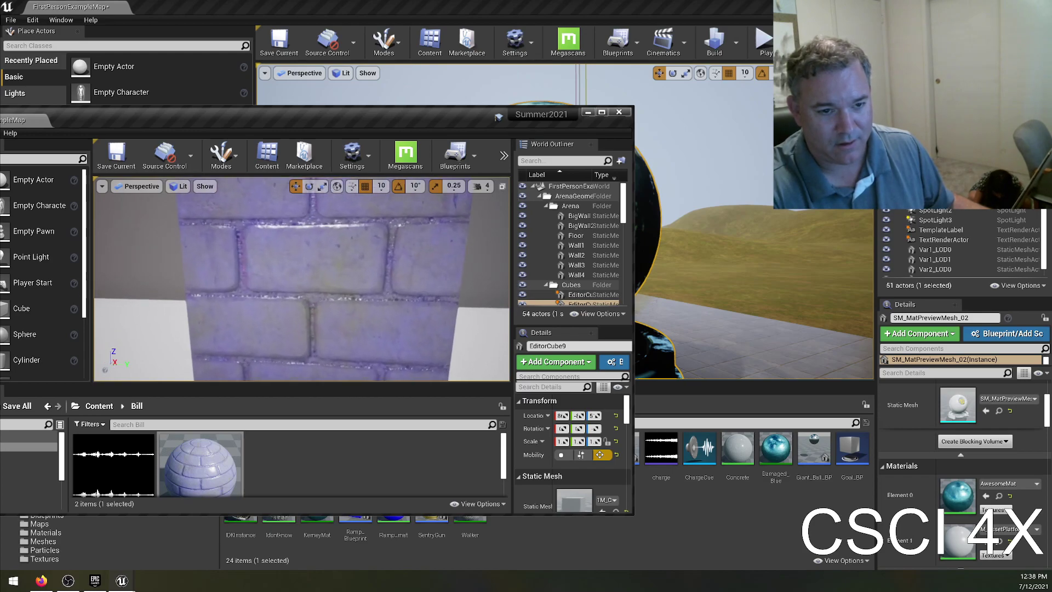
pyautogui.moveTo(421, 322); pyautogui.dragTo(526, 323, button='right')
pyautogui.moveTo(301, 280); pyautogui.dragTo(397, 301, button='right')
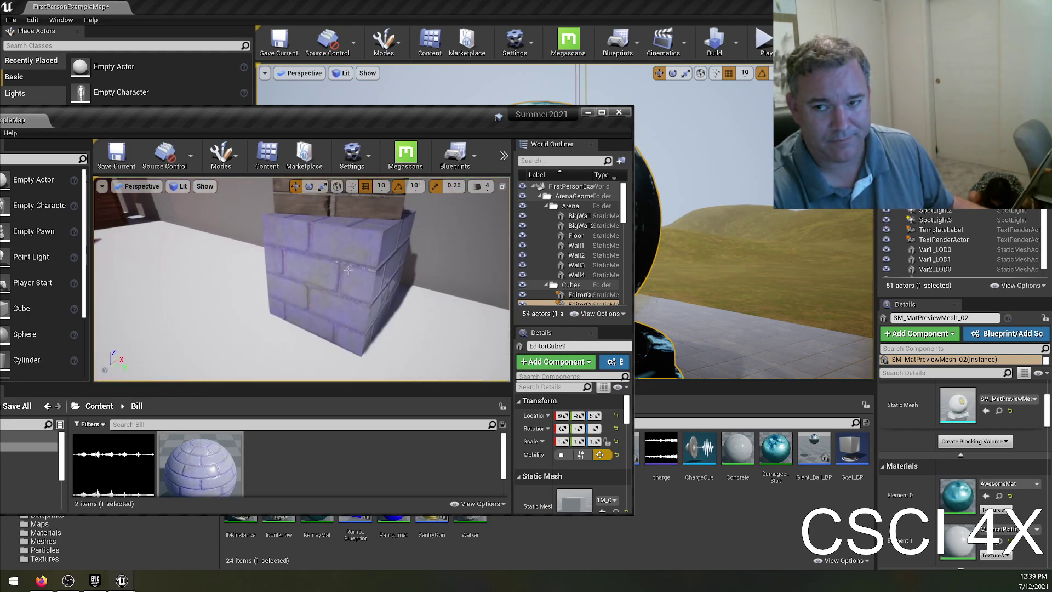
# - Reopen PenguinMat, set the Roughness parameter's default value to 0.6, and save the material
pyautogui.click(228, 460)
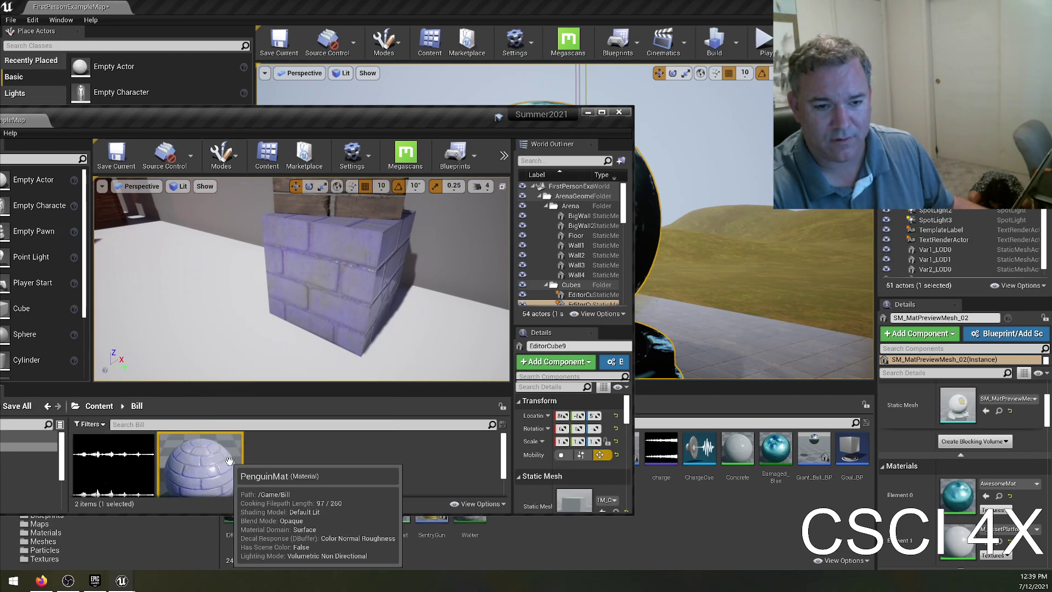
pyautogui.doubleClick(229, 459)
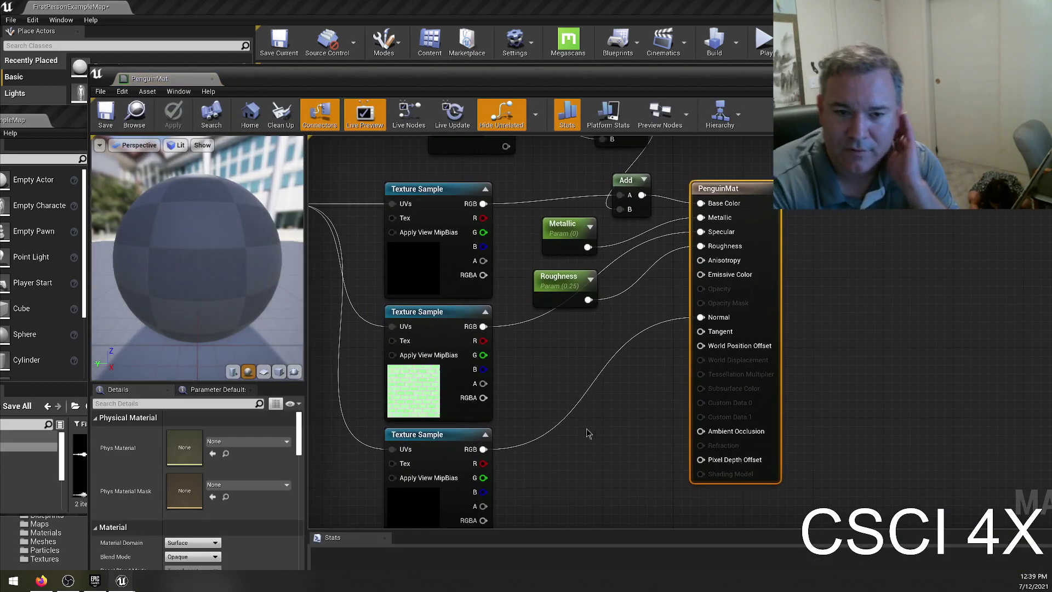
pyautogui.moveTo(552, 357); pyautogui.dragTo(582, 421, button='right')
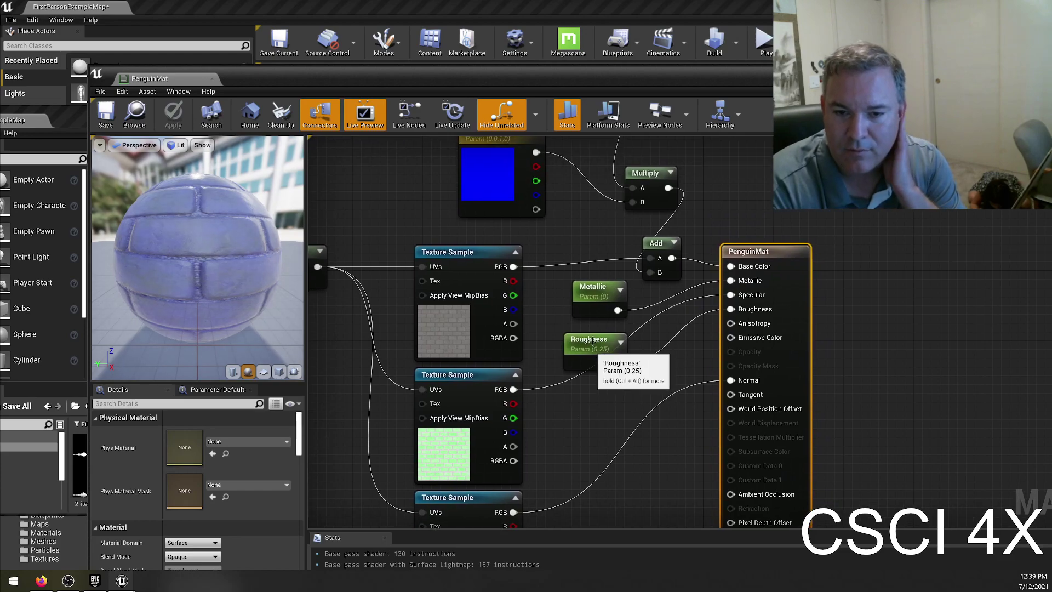
pyautogui.click(575, 342)
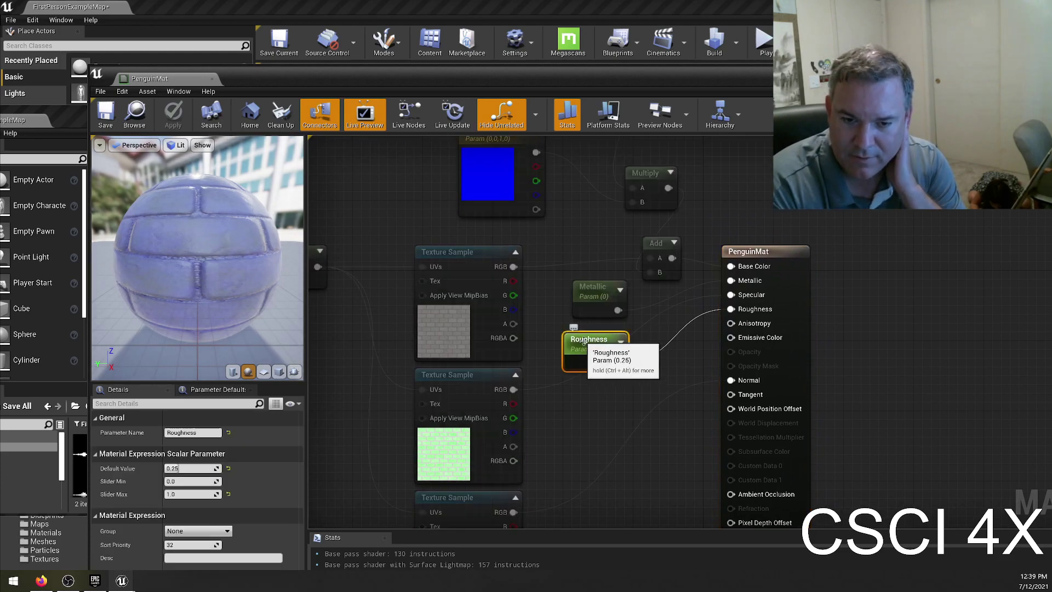
pyautogui.click(189, 468)
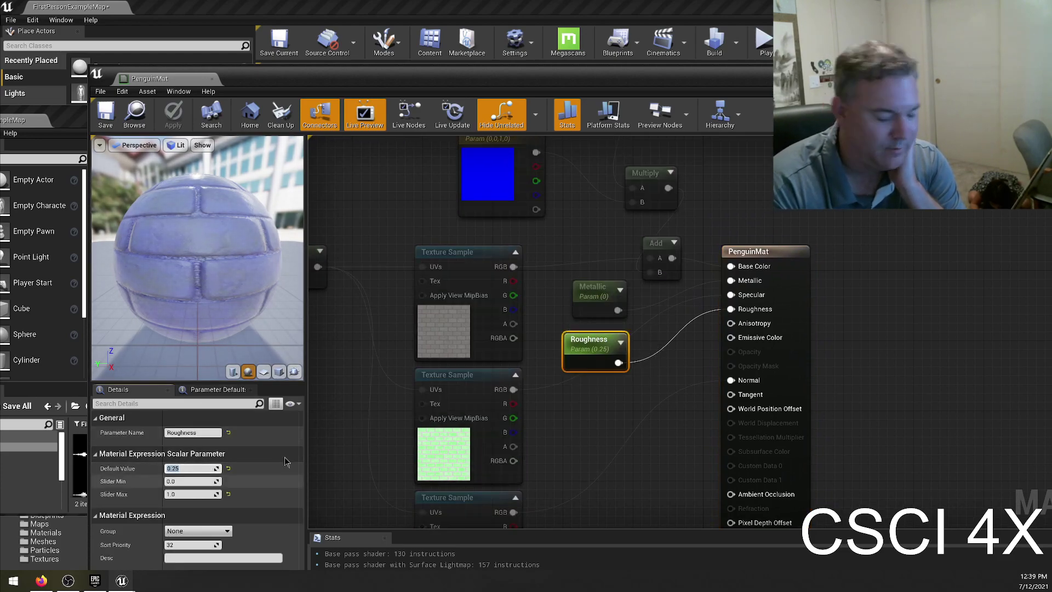
pyautogui.write('0.6')
pyautogui.press('Return')
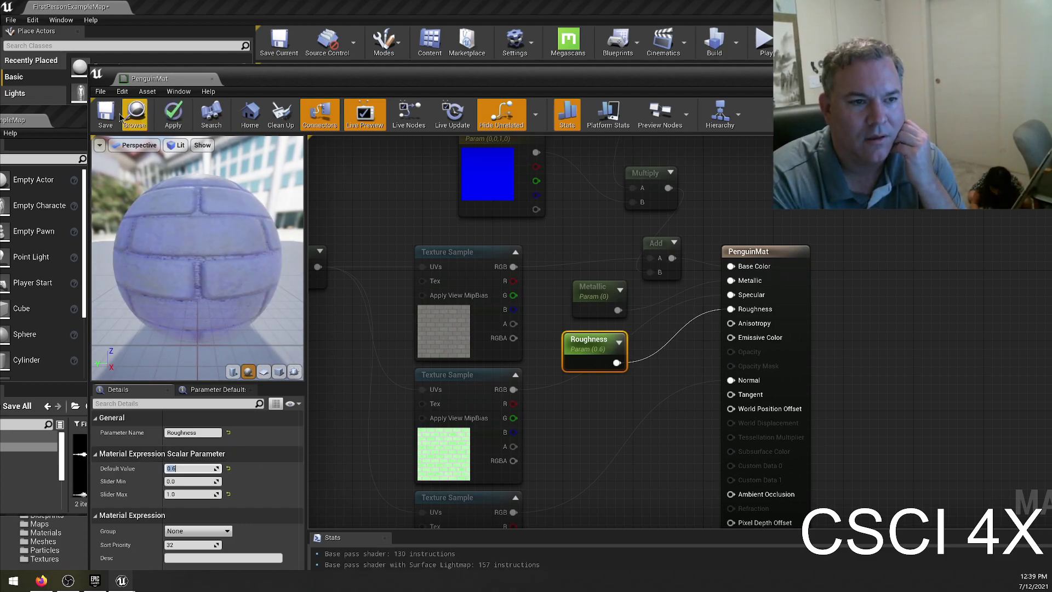
pyautogui.hotkey('ctrl', 's')
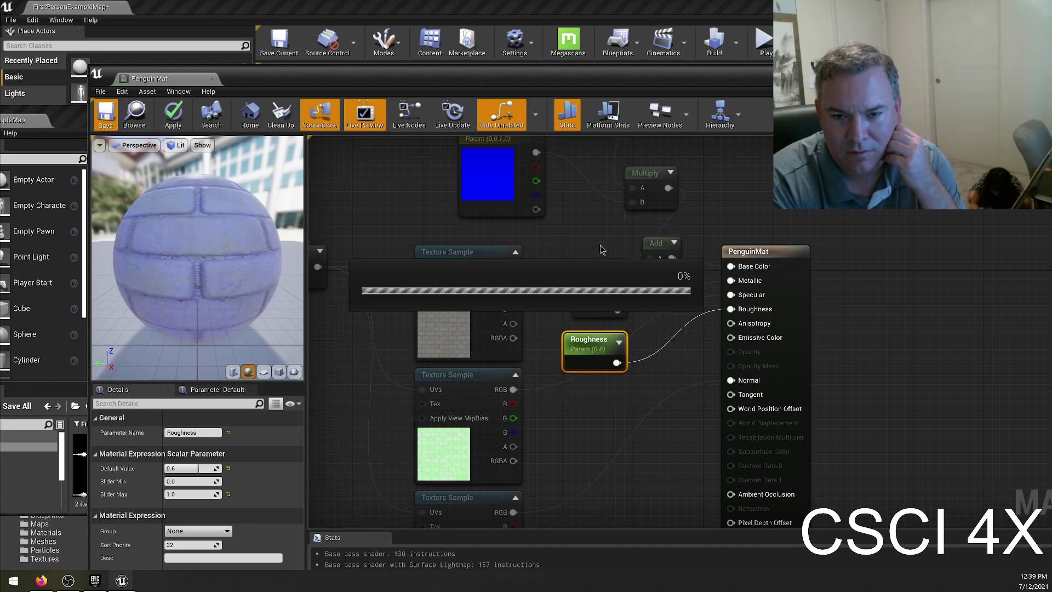
# - Review the settings of the Paint Texture Scaling parameter and the TexCoord node feeding the splatter texture
pyautogui.moveTo(592, 244); pyautogui.dragTo(615, 404, button='right')
pyautogui.moveTo(607, 268)
pyautogui.mouseDown(button='right')
pyautogui.moveTo(660, 331)
pyautogui.moveTo(709, 360)
pyautogui.mouseUp(button='right')
pyautogui.moveTo(488, 364); pyautogui.dragTo(588, 371, button='right')
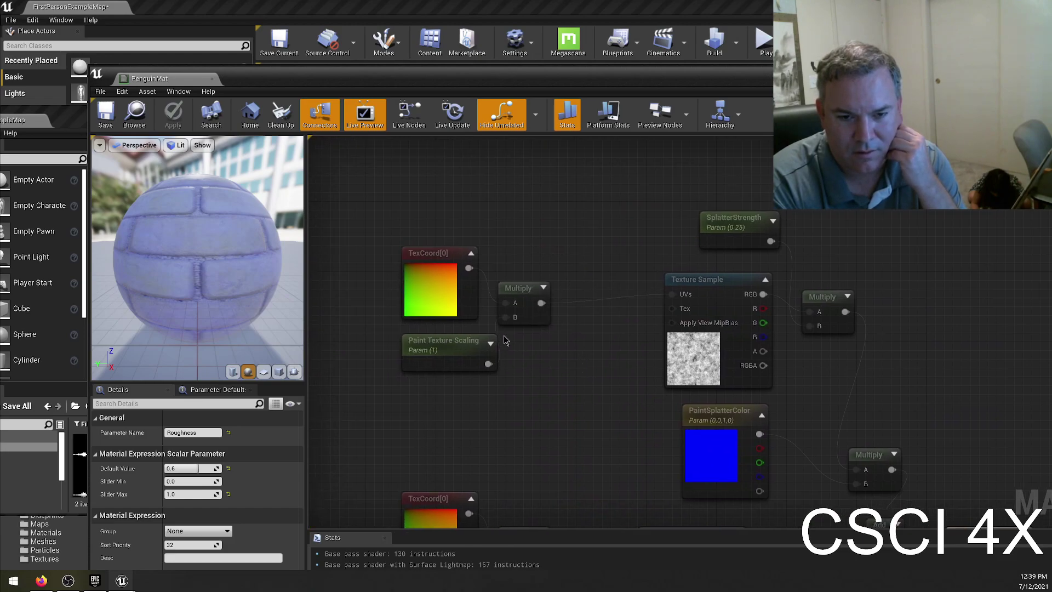
pyautogui.click(466, 341)
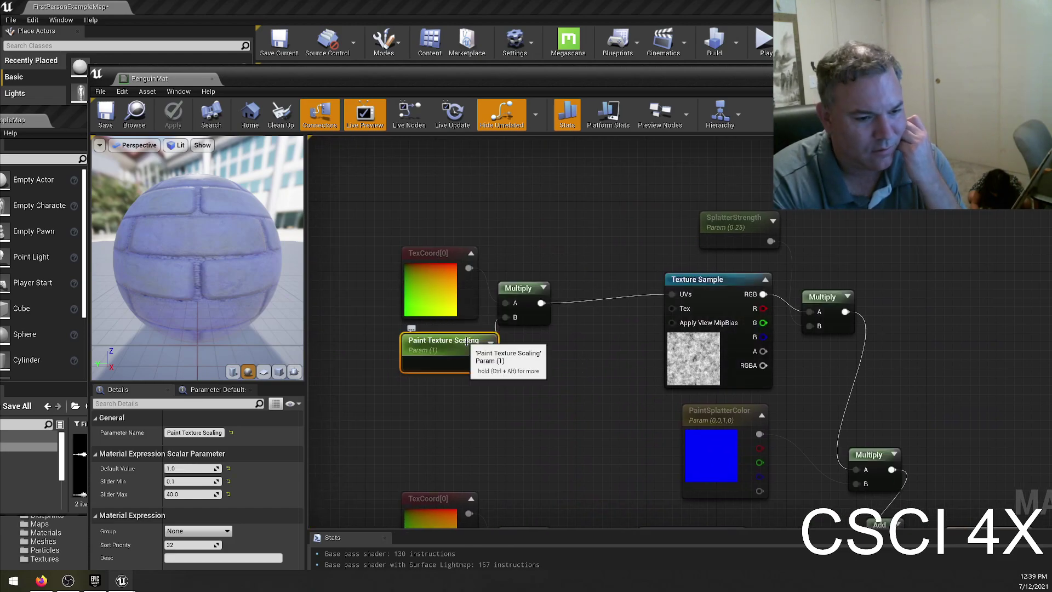
pyautogui.click(445, 254)
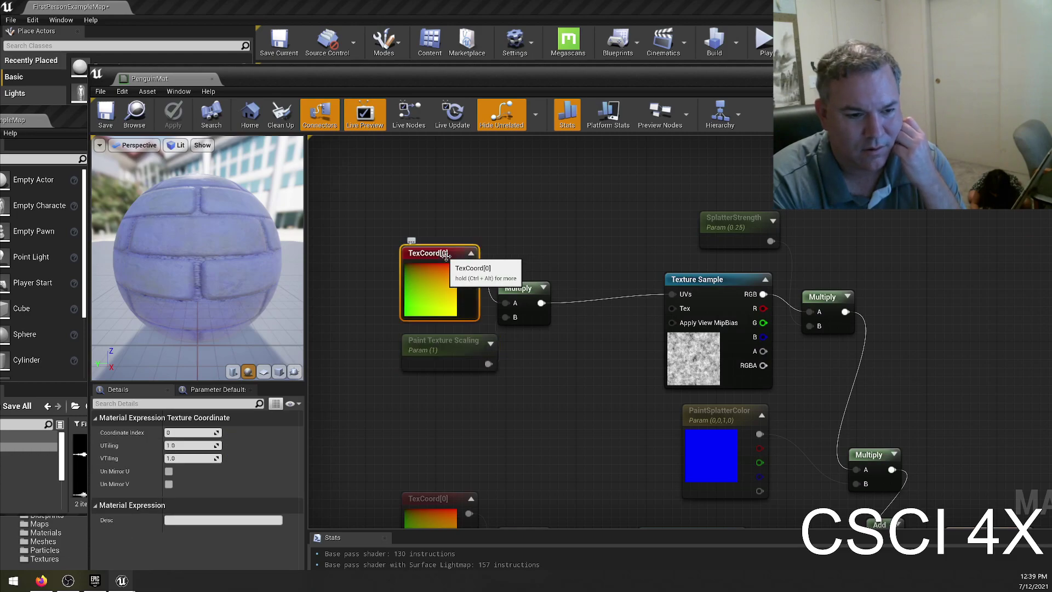
pyautogui.moveTo(632, 366); pyautogui.dragTo(550, 316, button='right')
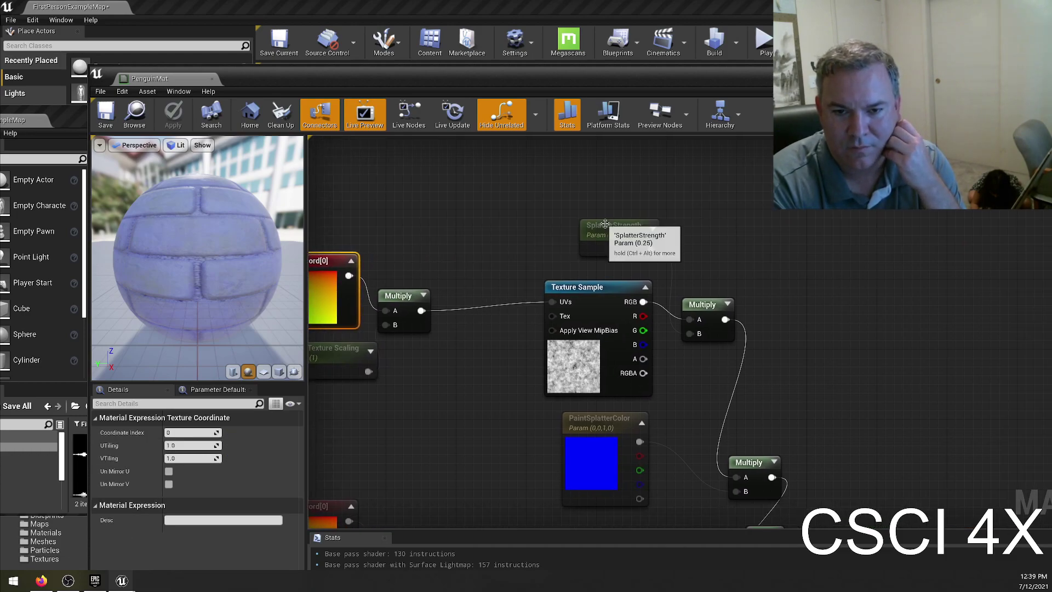
# - Set the SplatterStrength parameter's default value to 0.1 and check the preview sphere
pyautogui.click(604, 225)
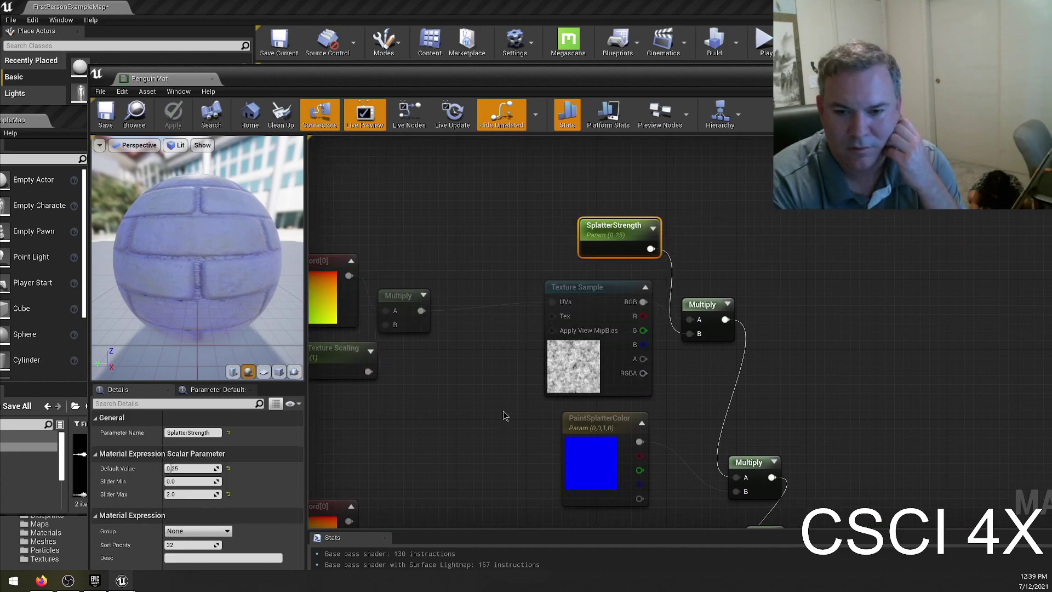
pyautogui.moveTo(503, 430); pyautogui.dragTo(452, 312, button='right')
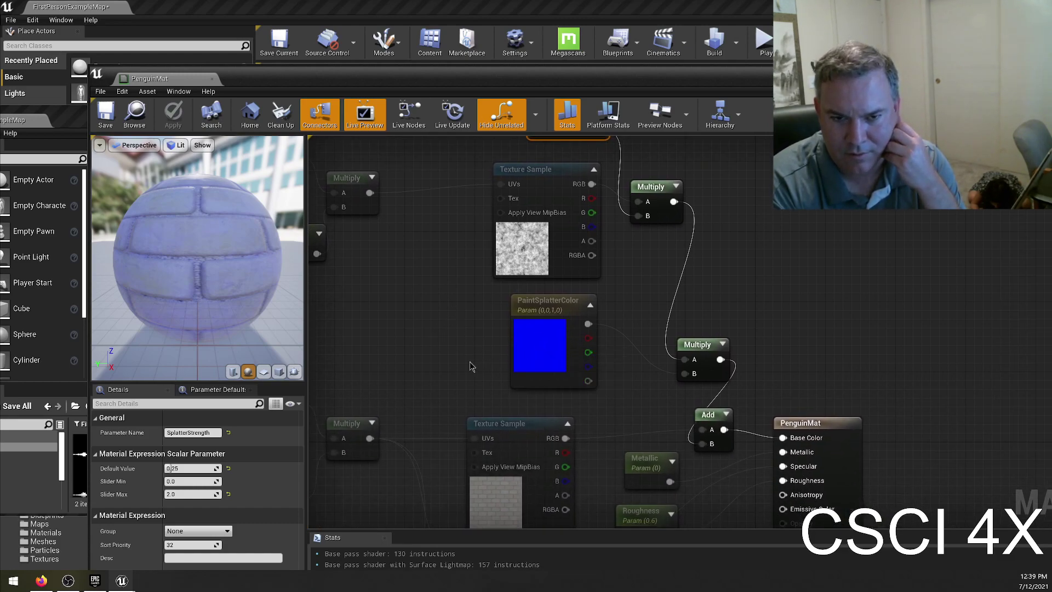
pyautogui.moveTo(453, 270); pyautogui.dragTo(467, 347, button='right')
pyautogui.click(190, 468)
pyautogui.write('0.1')
pyautogui.press('Return')
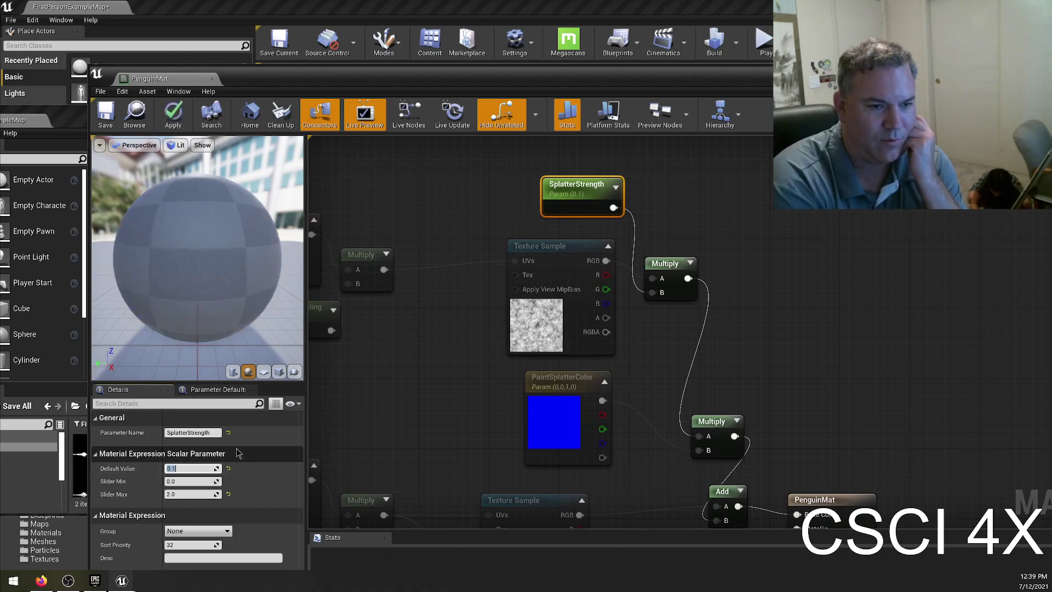
pyautogui.moveTo(206, 276); pyautogui.dragTo(206, 315)
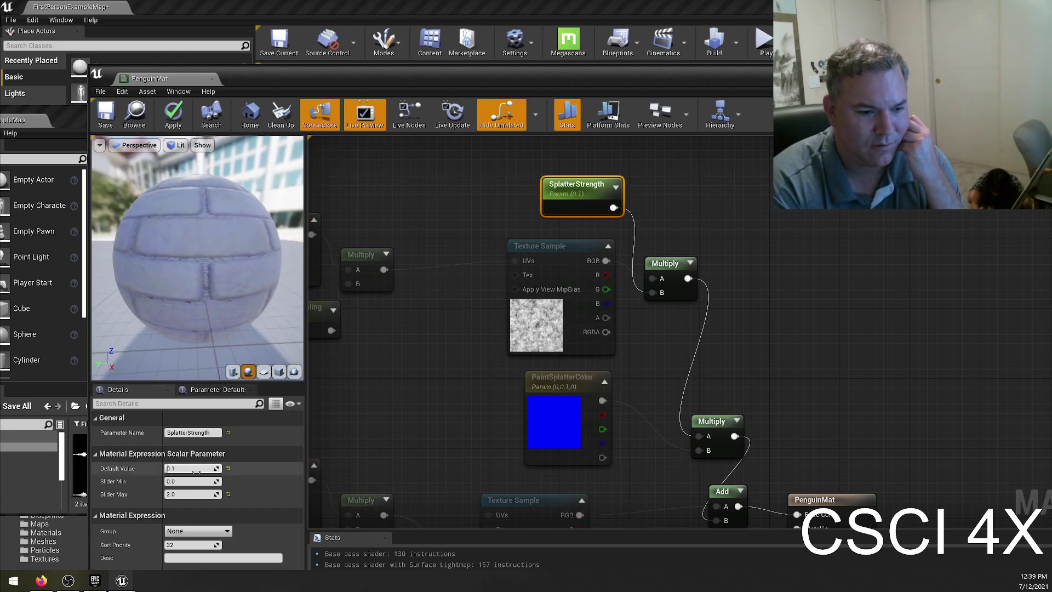
# - Set the SplatterStrength parameter's default value to 0, then save PenguinMat and close its editor
pyautogui.write('0')
pyautogui.press('Return')
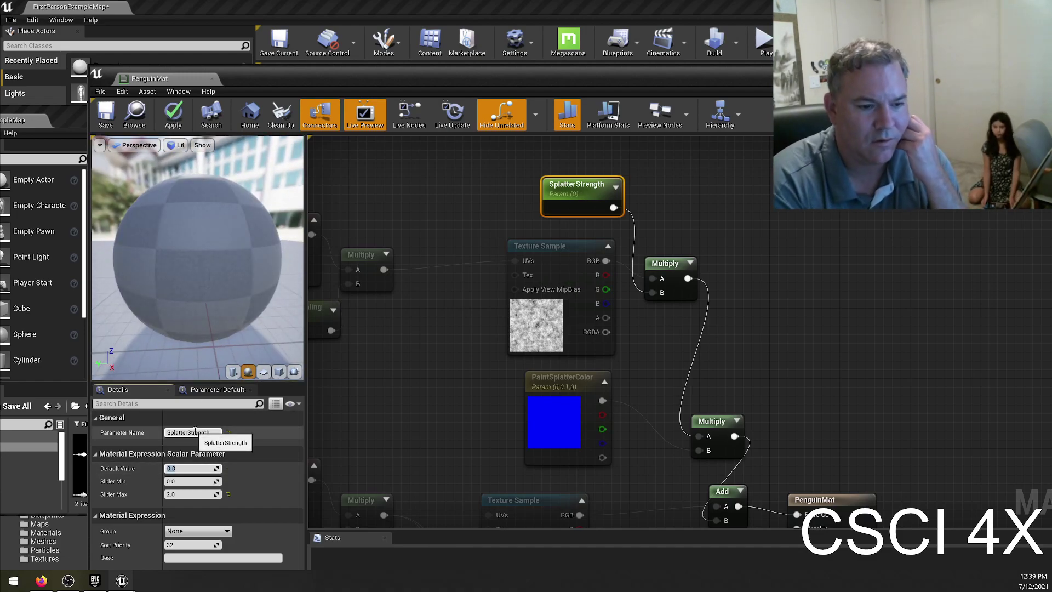
pyautogui.moveTo(208, 307); pyautogui.dragTo(290, 322)
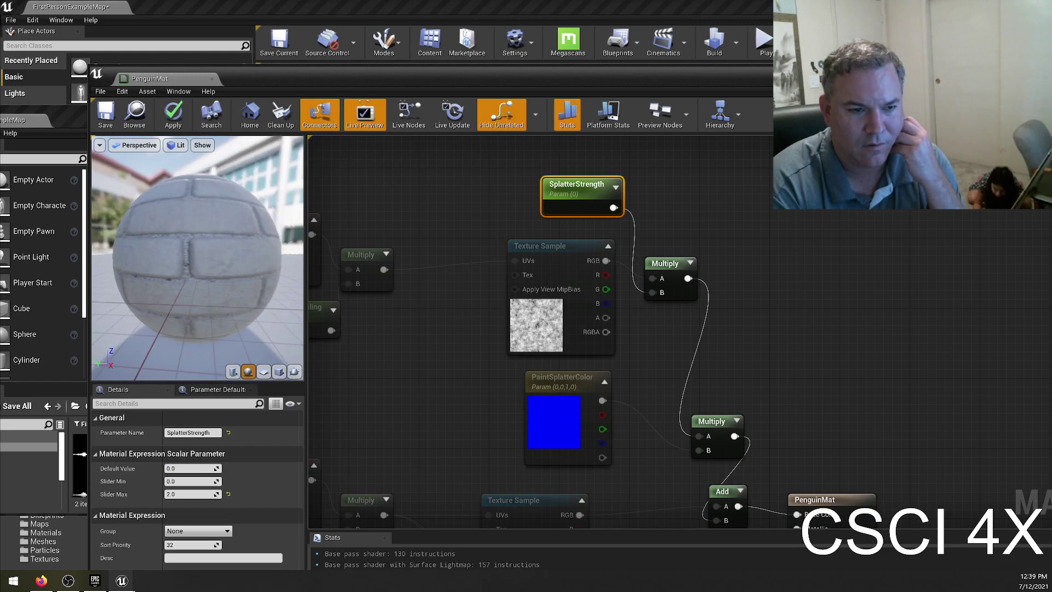
pyautogui.moveTo(455, 429); pyautogui.dragTo(415, 367, button='right')
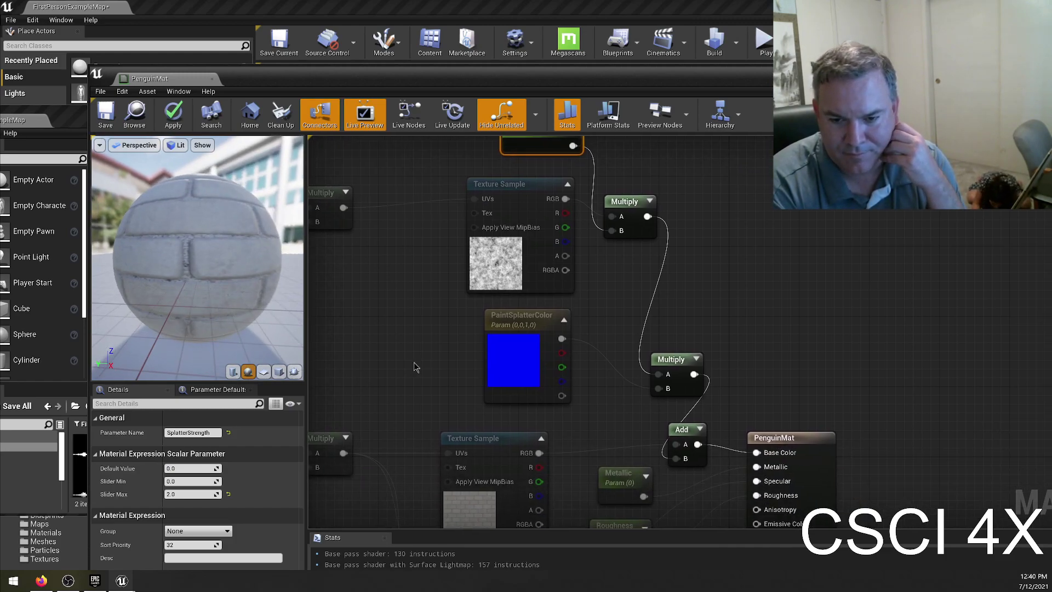
pyautogui.moveTo(403, 255); pyautogui.dragTo(437, 291, button='right')
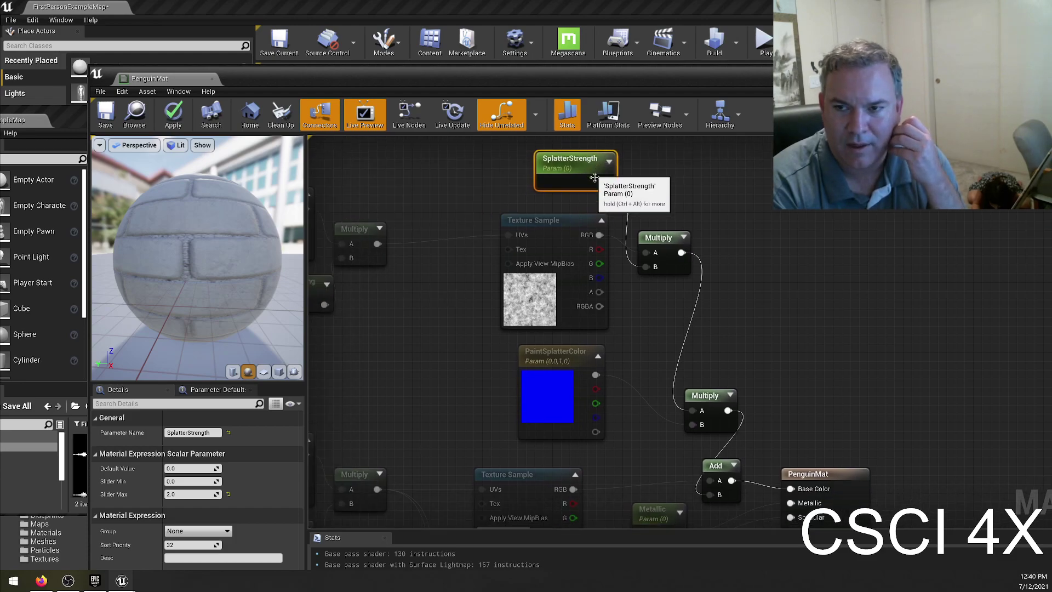
pyautogui.click(106, 116)
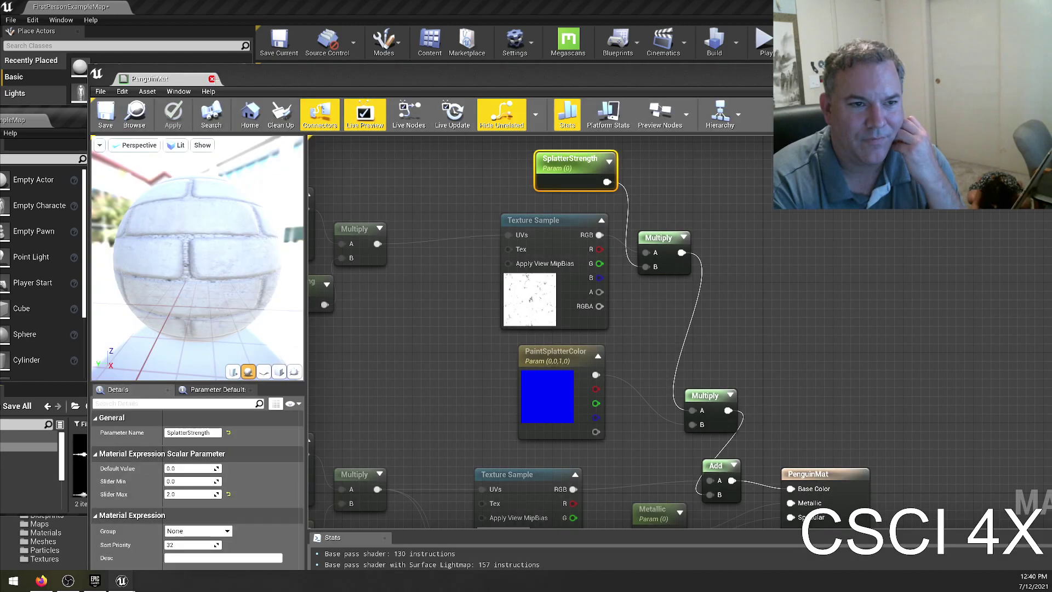
pyautogui.click(212, 79)
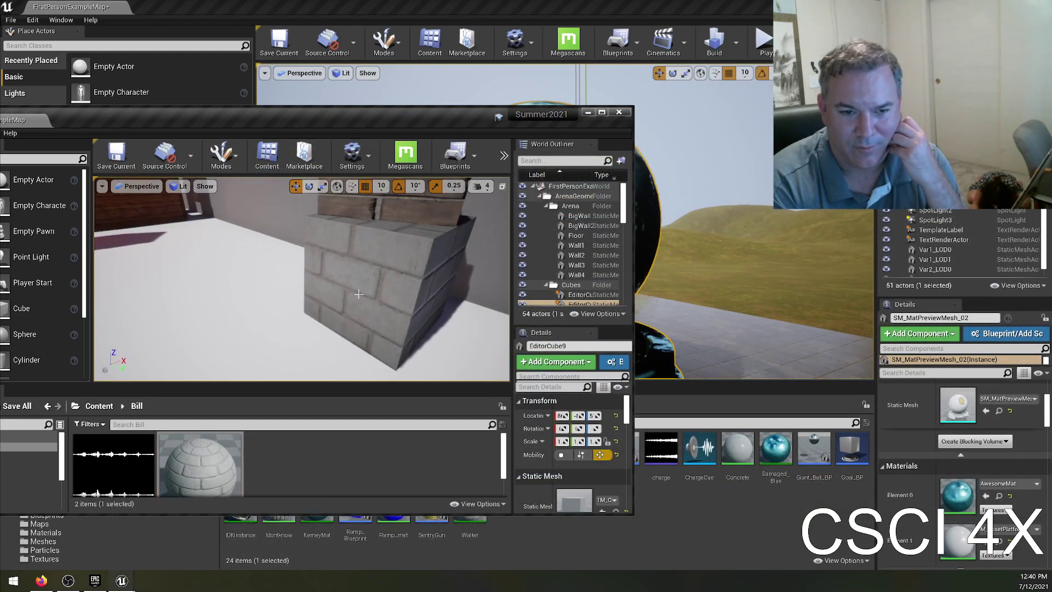
# - Examine the updated brick material on the level's cube from several sides and distances
pyautogui.moveTo(347, 252); pyautogui.dragTo(323, 263, button='right')
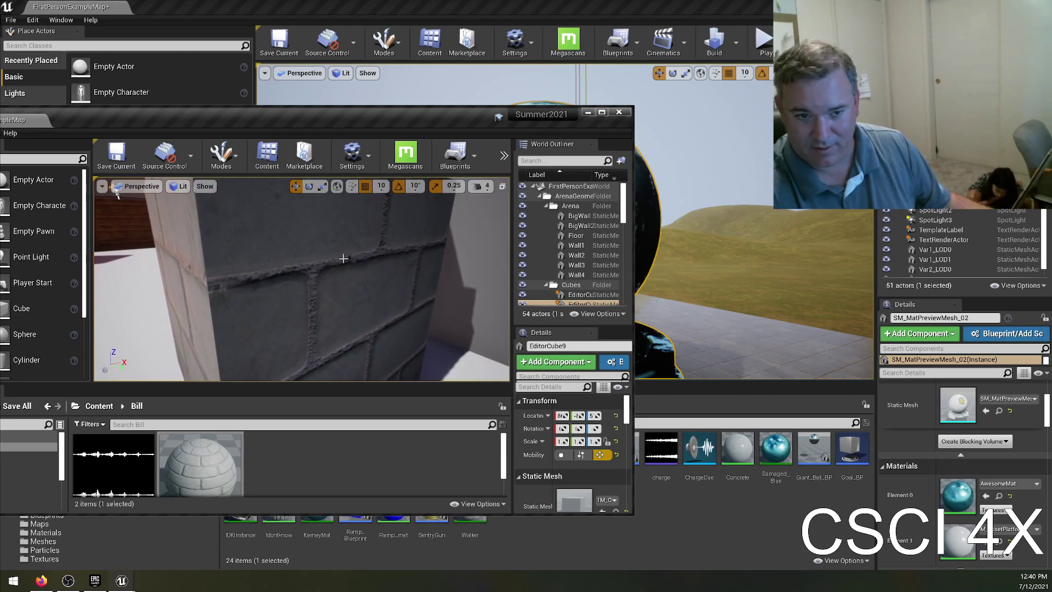
pyautogui.moveTo(117, 195); pyautogui.dragTo(106, 202, button='right')
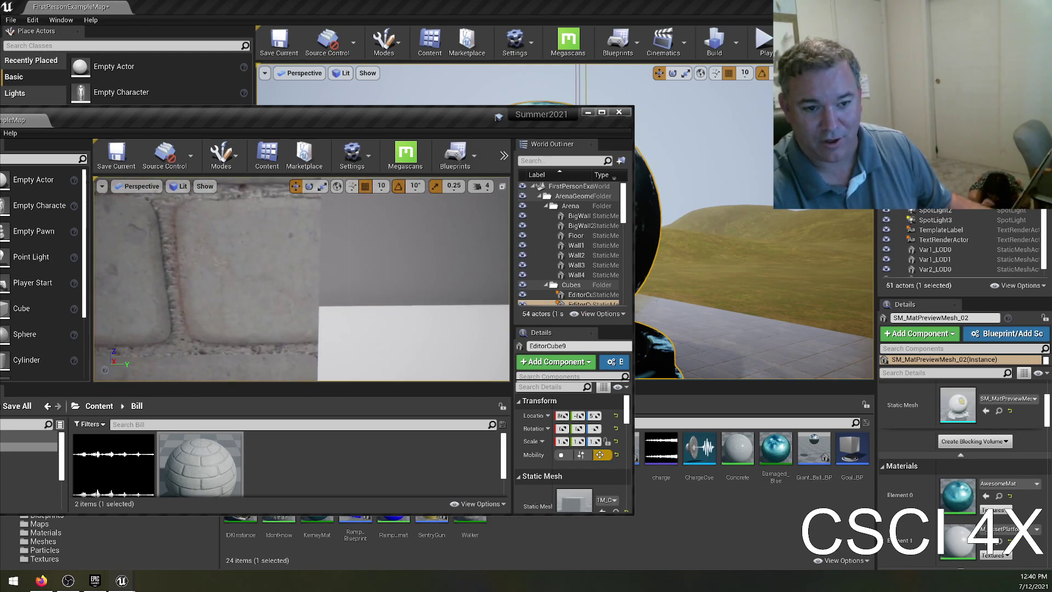
pyautogui.moveTo(336, 329); pyautogui.dragTo(336, 328, button='right')
pyautogui.moveTo(247, 231); pyautogui.dragTo(222, 244, button='right')
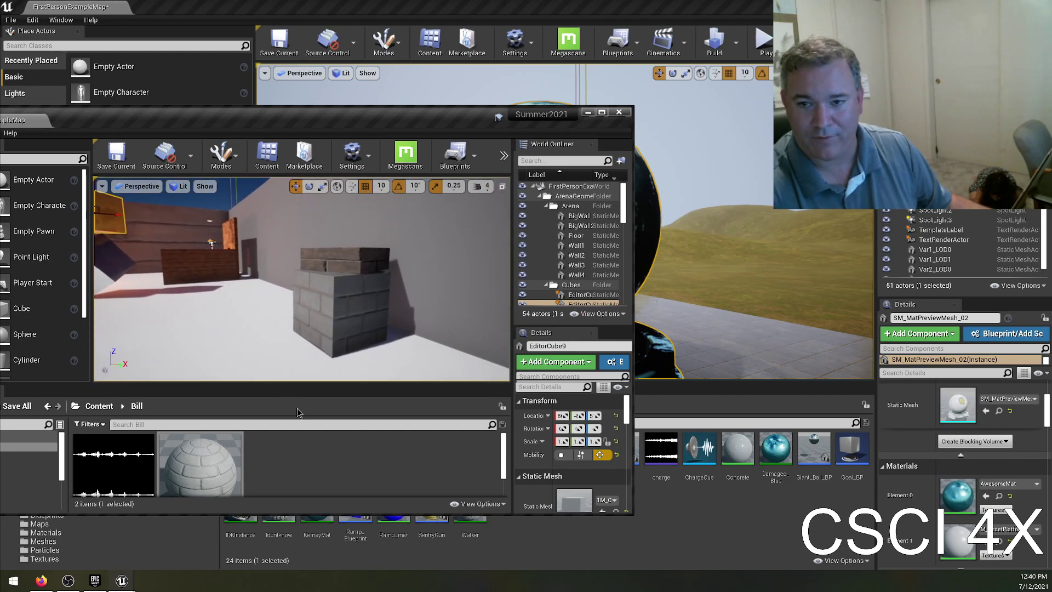
# - Maximize the Summer2021 level editor and create a material instance of PenguinMat named BigWallEnergy
pyautogui.click(601, 112)
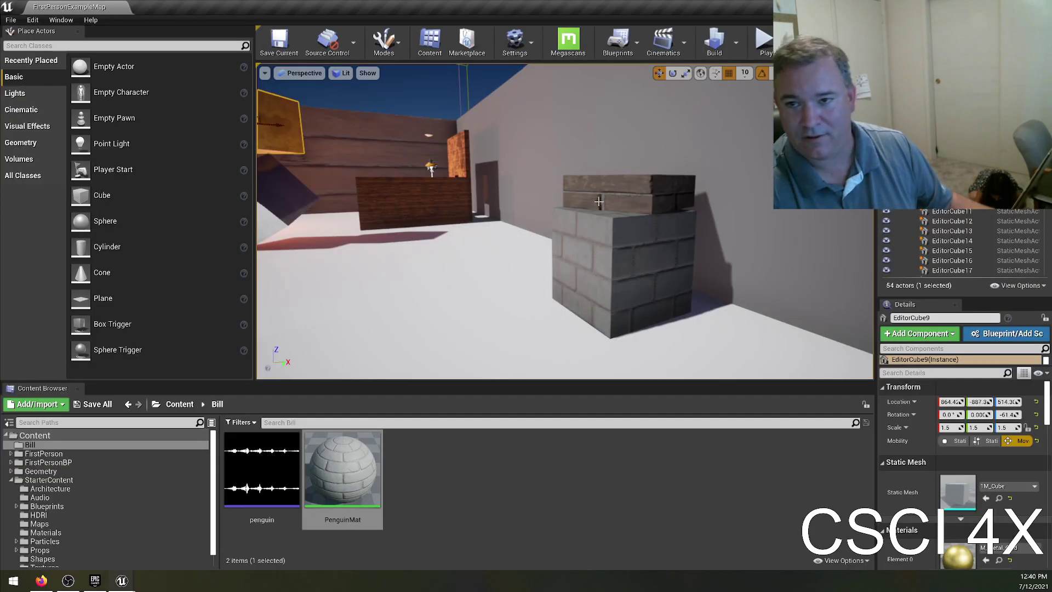
pyautogui.rightClick(337, 471)
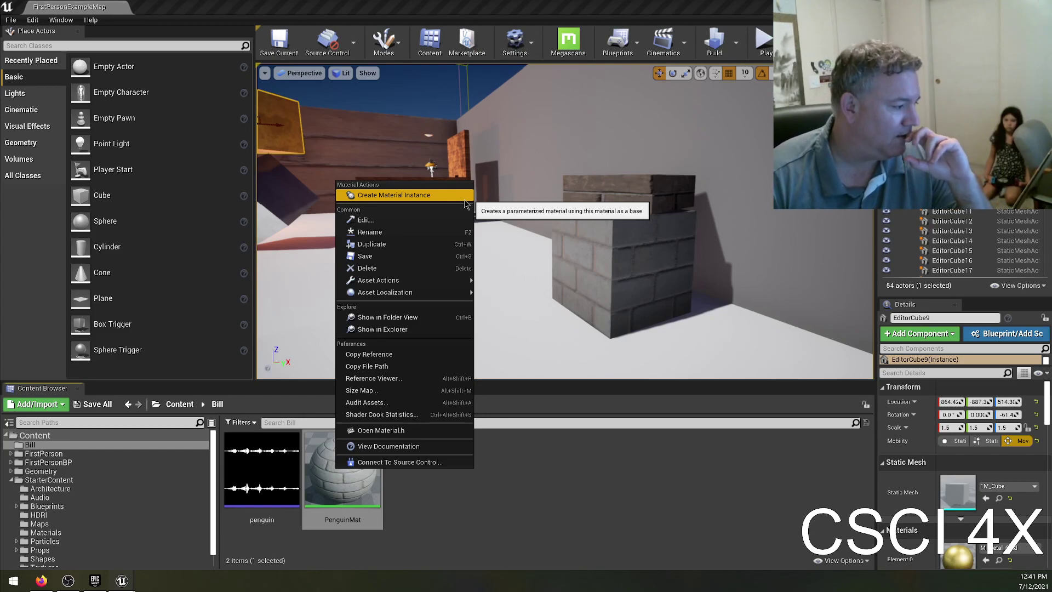
pyautogui.click(372, 488)
pyautogui.rightClick(353, 485)
pyautogui.click(460, 211)
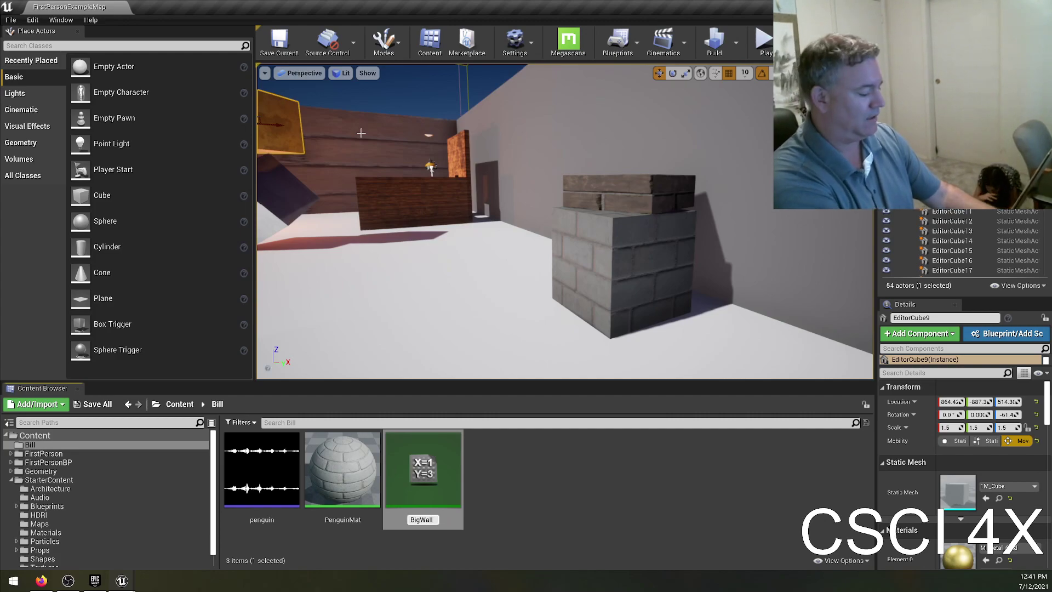
pyautogui.write('BigWallEnergy')
pyautogui.press('Return')
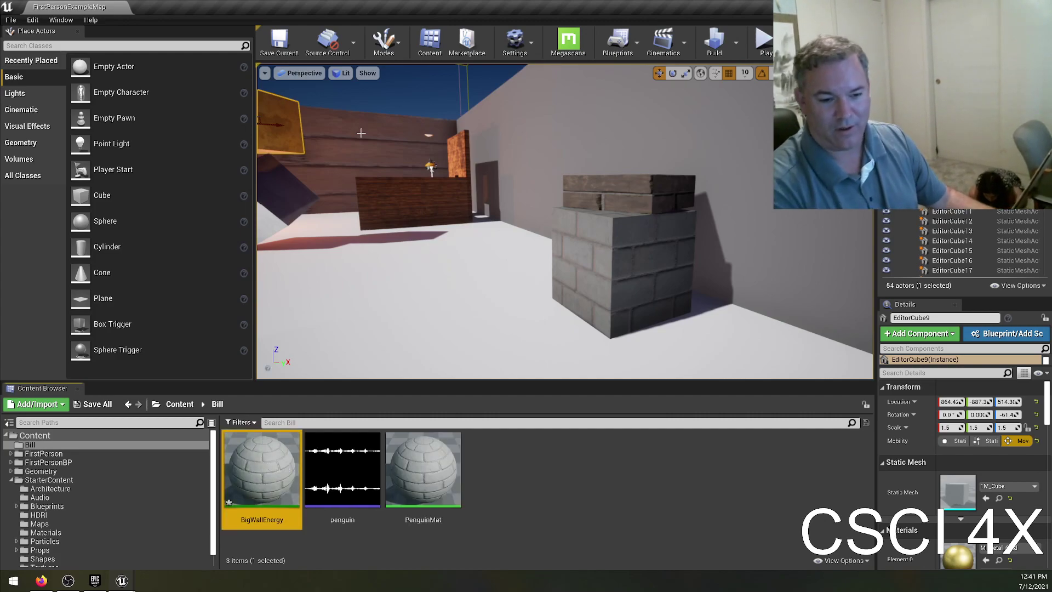
# - Apply the BigWallEnergy material instance to the big arena wall behind the bush
pyautogui.moveTo(473, 204); pyautogui.dragTo(285, 175, button='right')
pyautogui.press('w')
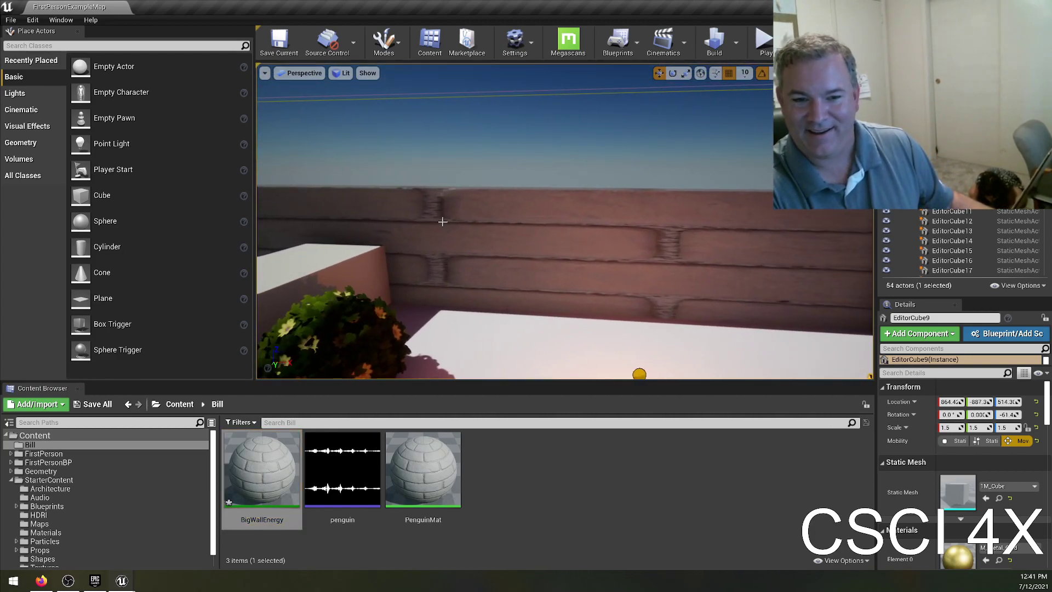
pyautogui.moveTo(265, 483); pyautogui.dragTo(535, 244)
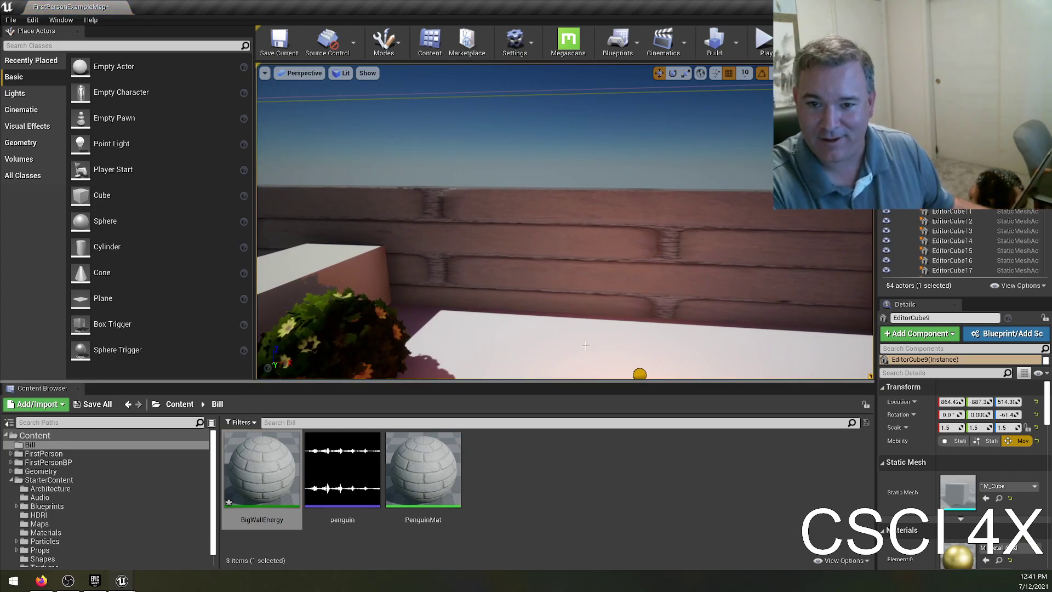
pyautogui.rightClick(429, 481)
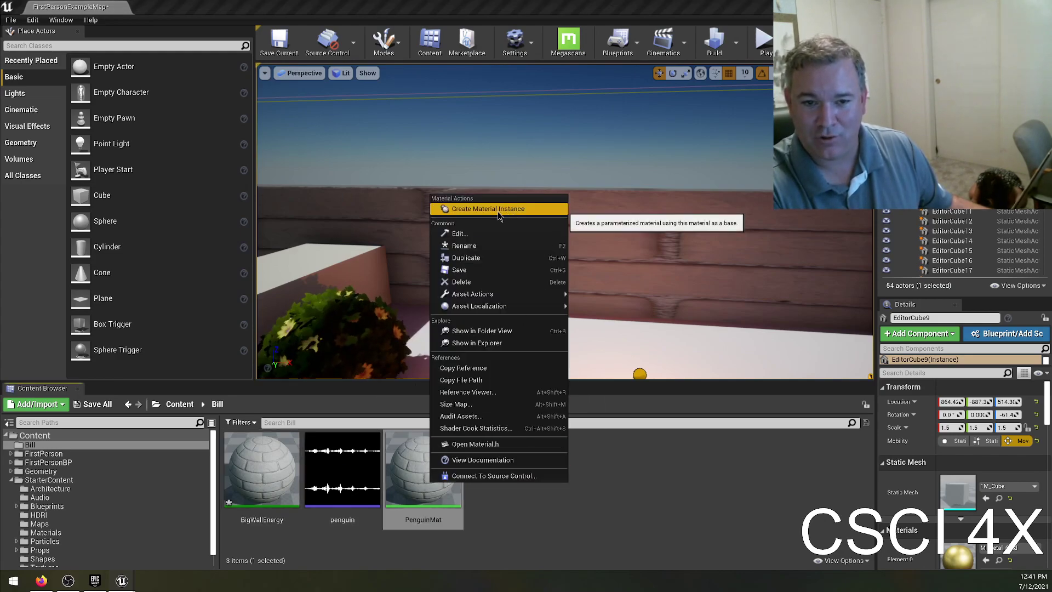
pyautogui.click(534, 501)
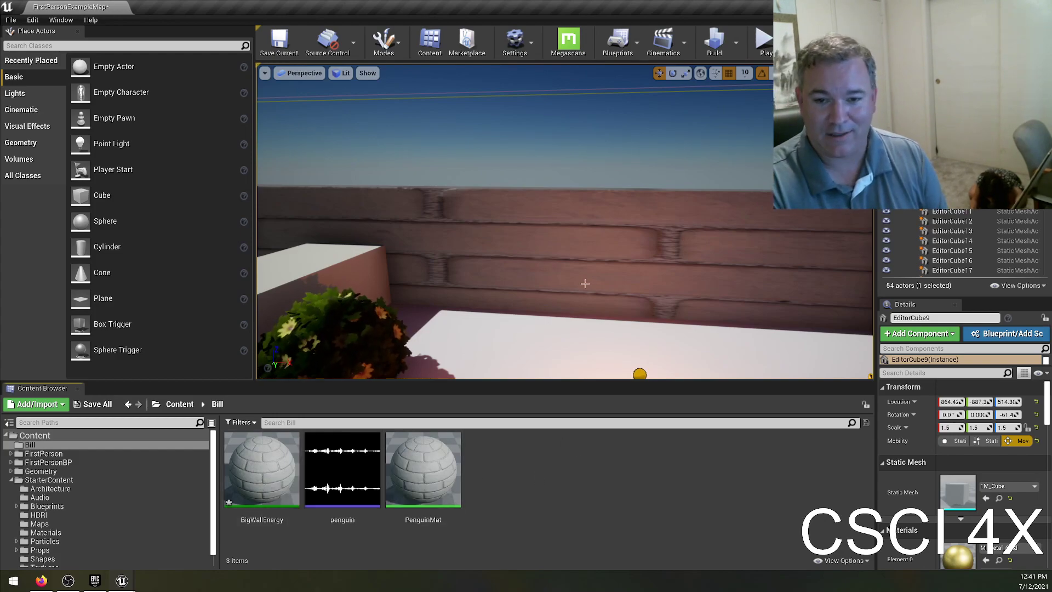
# - Open BigWallEnergy for editing, shrink its editor window so the level's wall stays visible, and widen its parameter area
pyautogui.moveTo(598, 259); pyautogui.dragTo(534, 270, button='right')
pyautogui.click(279, 464)
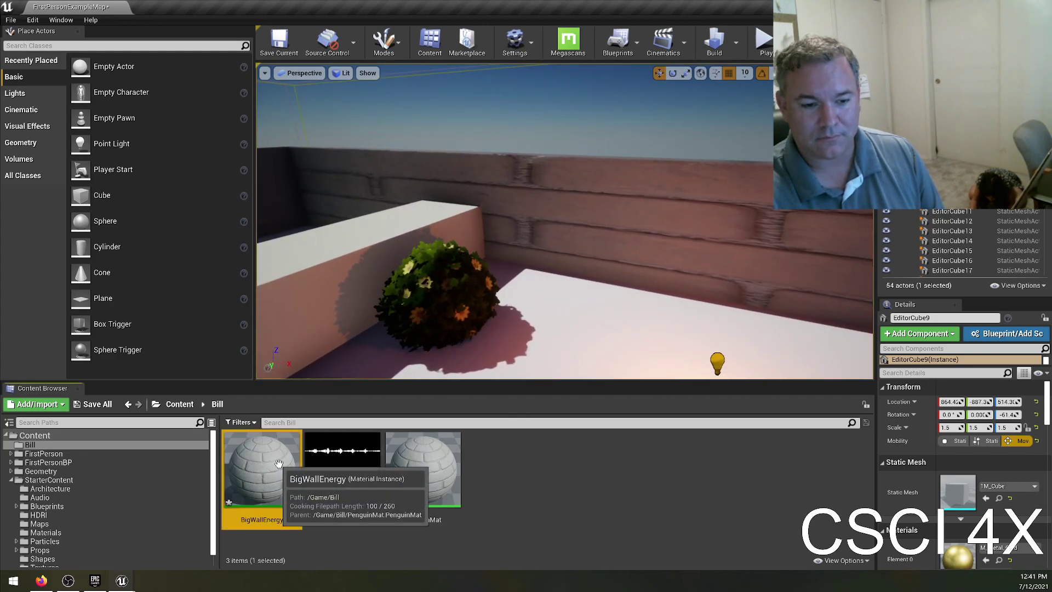
pyautogui.moveTo(281, 464); pyautogui.dragTo(284, 469)
pyautogui.press('Escape')
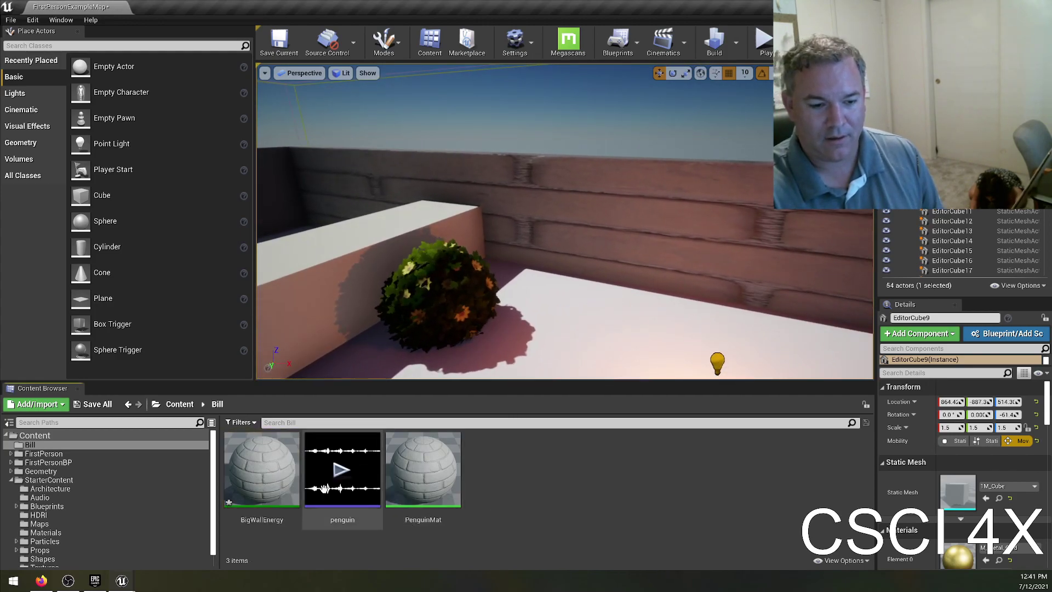
pyautogui.doubleClick(261, 463)
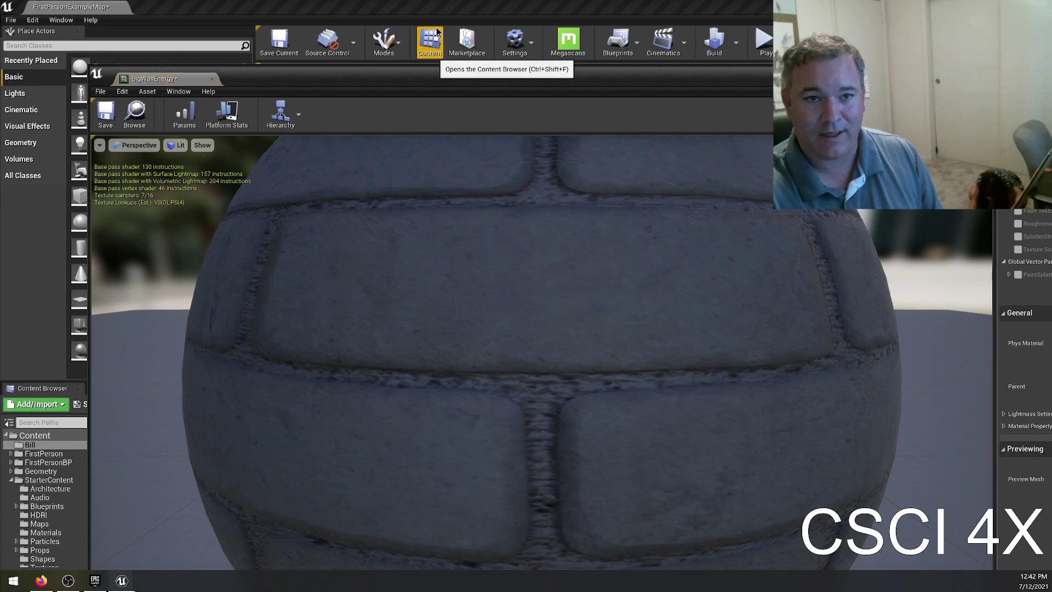
pyautogui.moveTo(443, 77); pyautogui.dragTo(1049, 589)
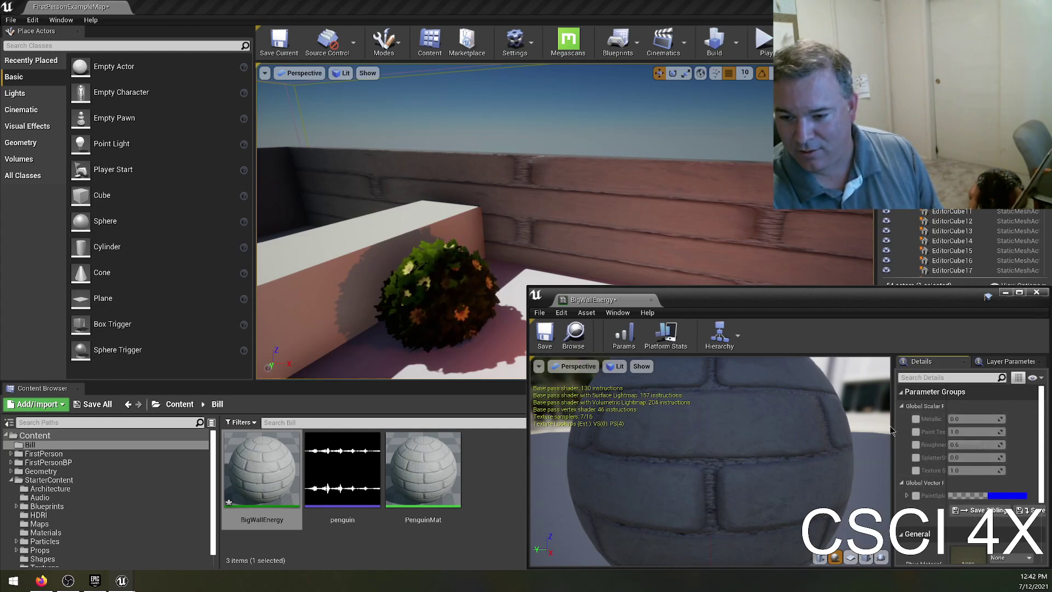
pyautogui.moveTo(893, 430); pyautogui.dragTo(799, 432)
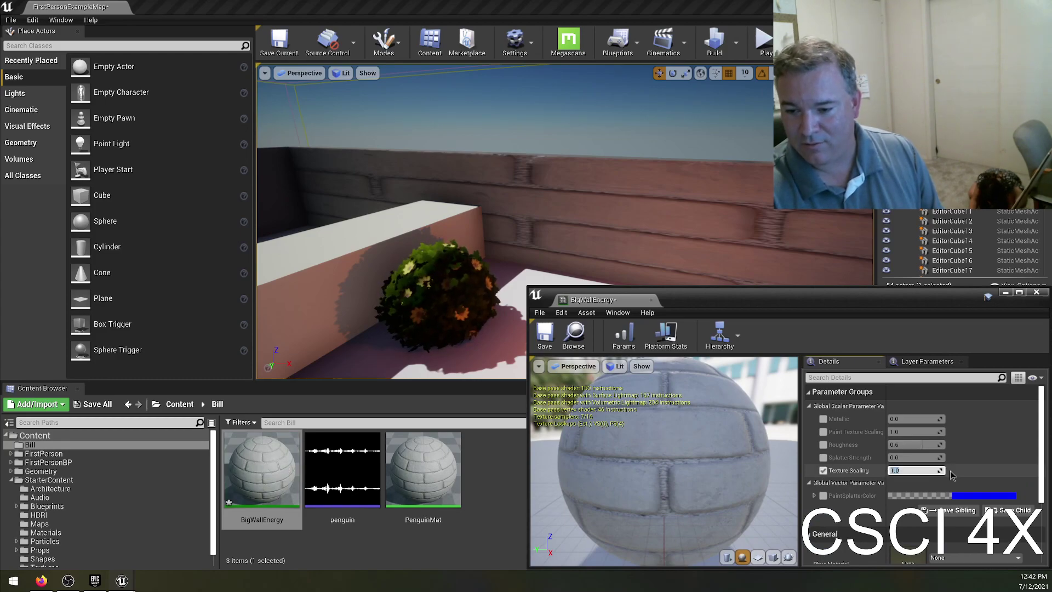
# - Override Texture Scaling on BigWallEnergy, trying 9.17 and settling on 4.23 for the wall's bricks
pyautogui.write('9.17')
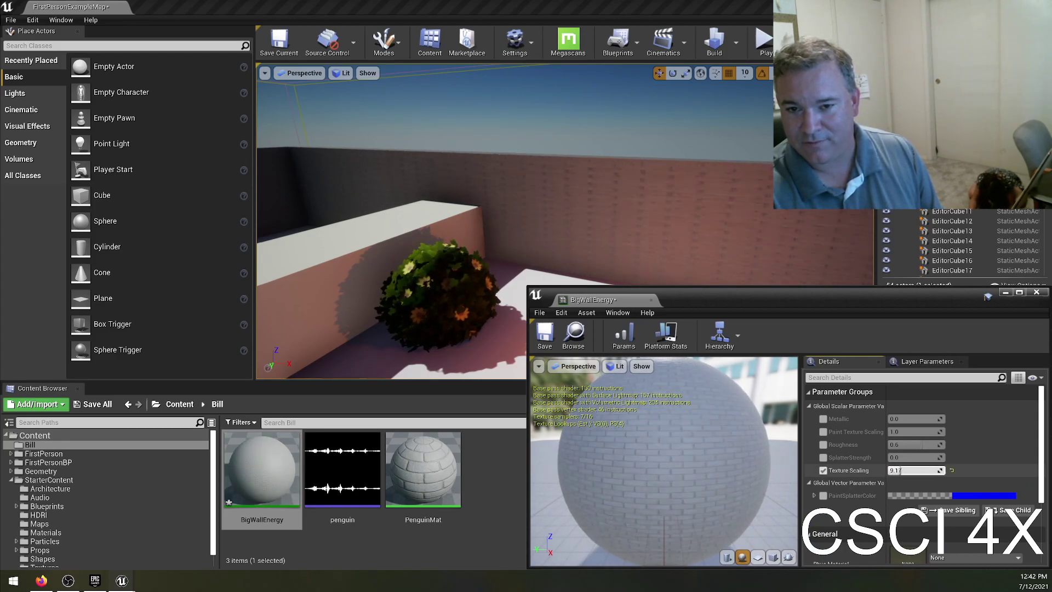
pyautogui.moveTo(900, 470); pyautogui.dragTo(892, 470)
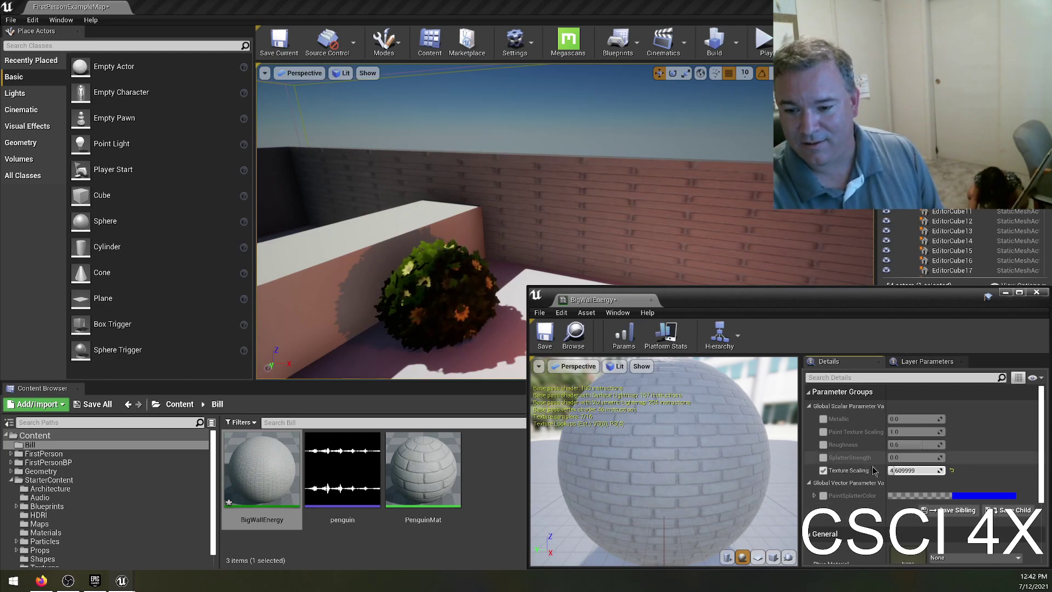
pyautogui.click(822, 470)
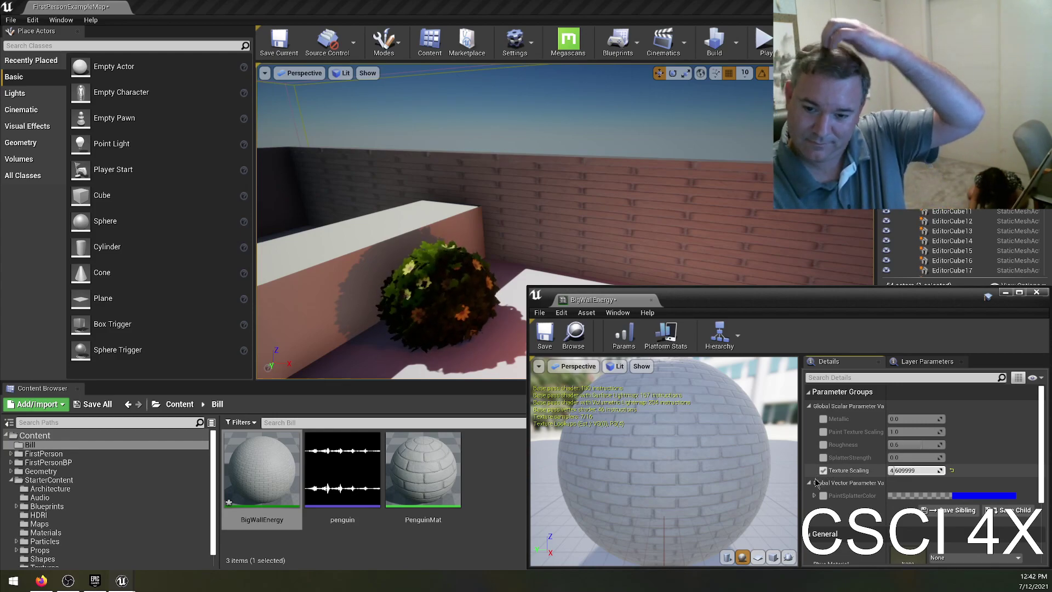
pyautogui.moveTo(910, 470); pyautogui.dragTo(892, 470)
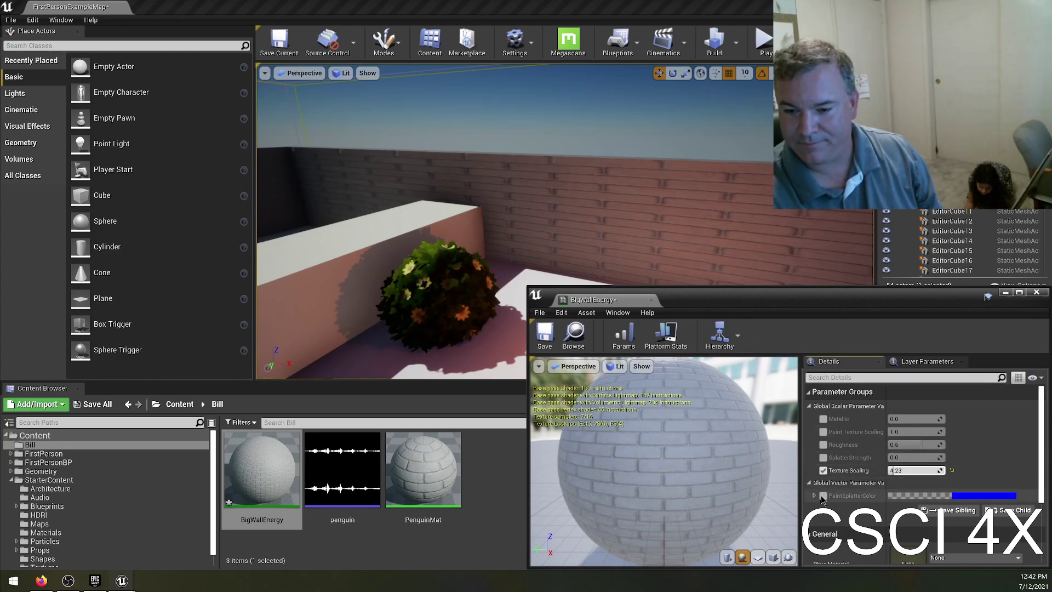
# - Try a Metallic override of 1.0 on BigWallEnergy, inspect the wall up close, and remove the override
pyautogui.click(823, 419)
pyautogui.moveTo(914, 419); pyautogui.dragTo(942, 419)
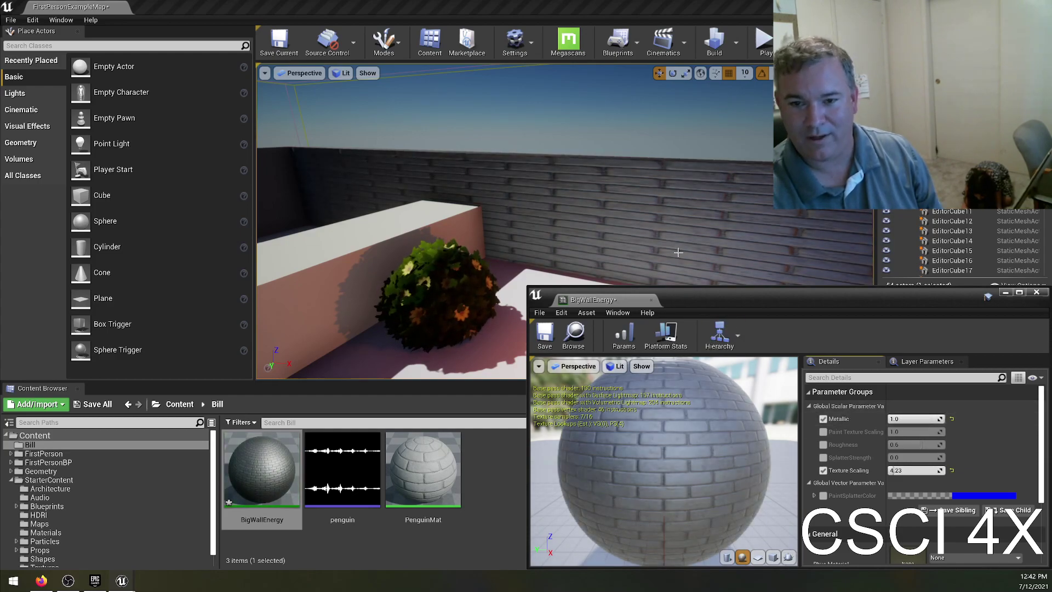
pyautogui.moveTo(564, 220); pyautogui.dragTo(611, 220, button='right')
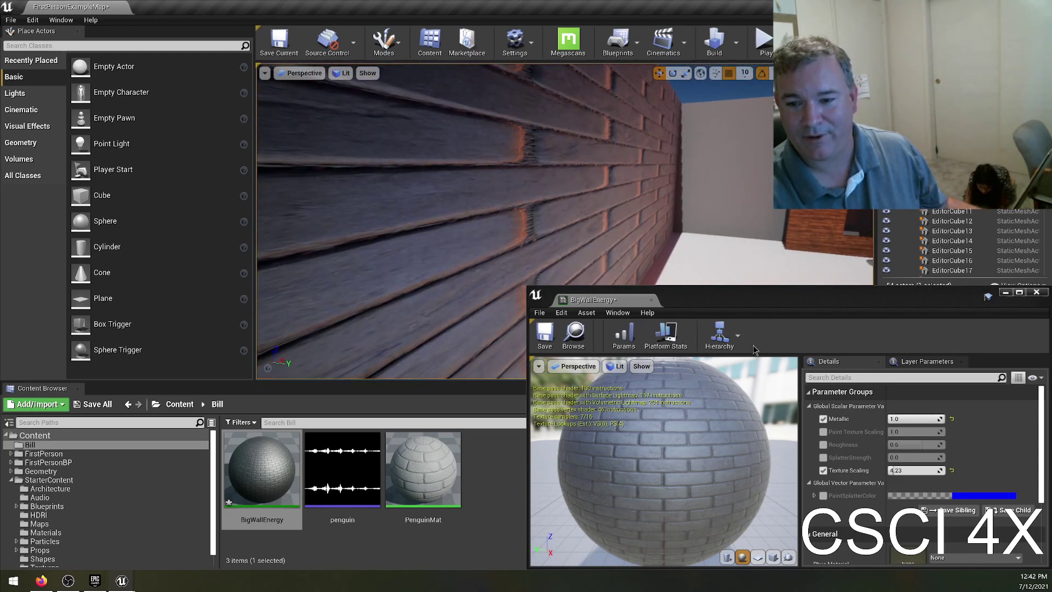
pyautogui.click(952, 421)
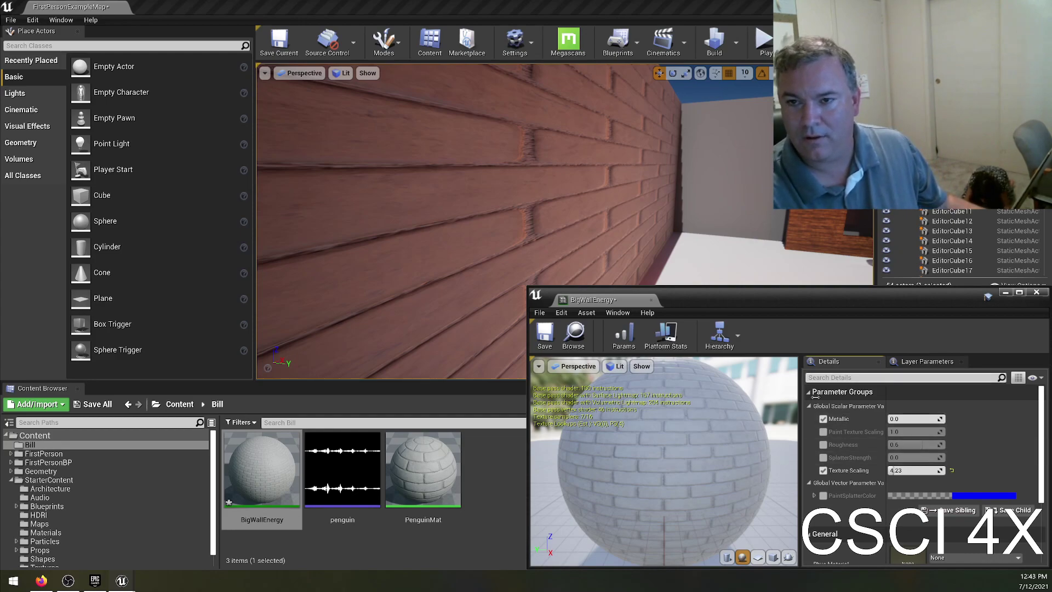
pyautogui.click(823, 419)
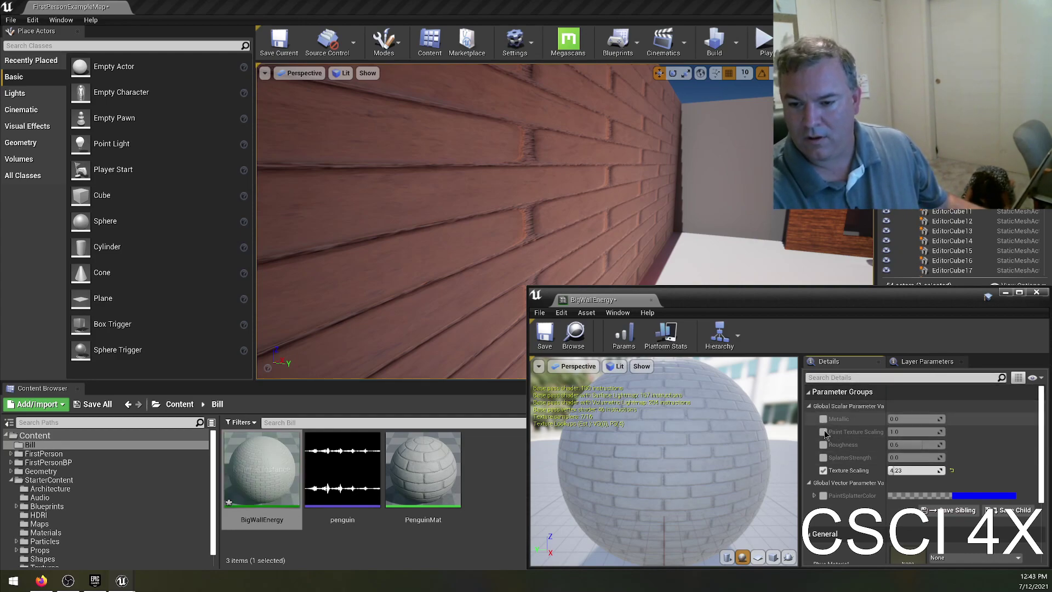
# - Override SplatterStrength on BigWallEnergy with a value of 2.0 and view the wall from another angle
pyautogui.click(824, 432)
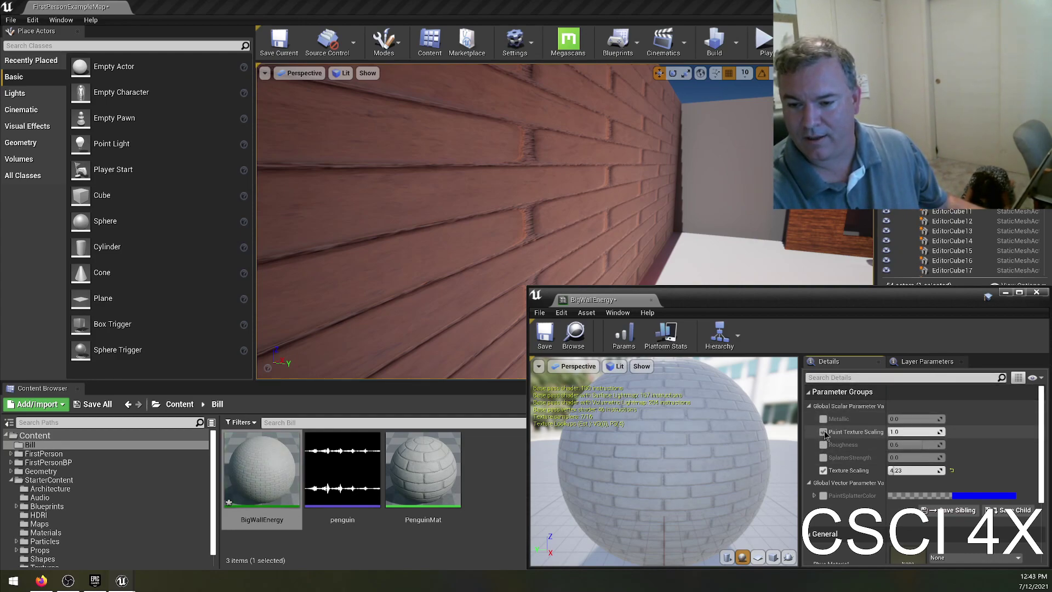
pyautogui.click(823, 433)
pyautogui.click(822, 458)
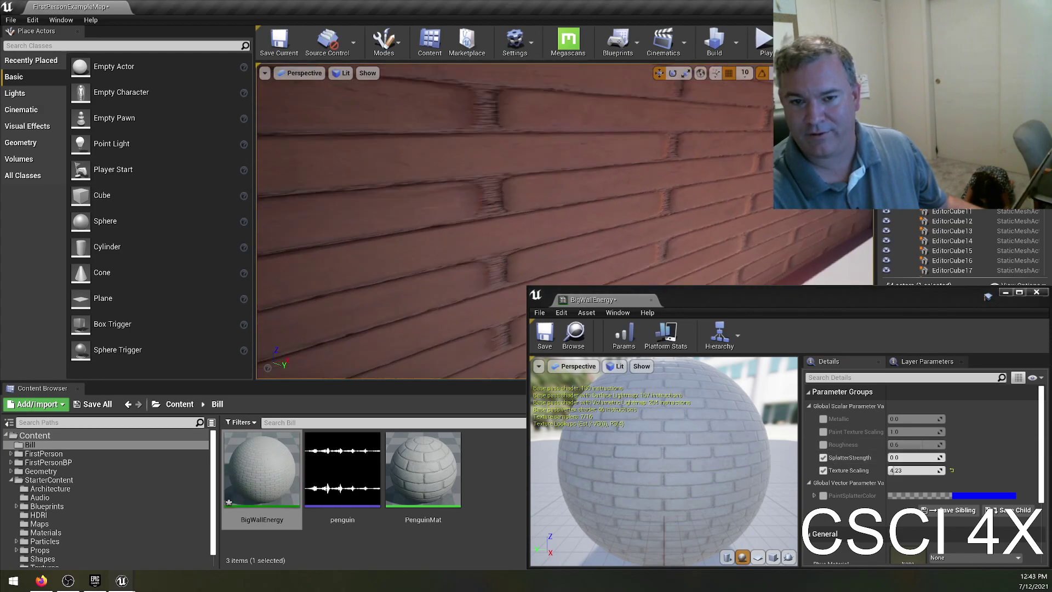
pyautogui.moveTo(564, 219); pyautogui.dragTo(638, 222, button='right')
pyautogui.moveTo(912, 455); pyautogui.dragTo(942, 457)
pyautogui.moveTo(677, 170); pyautogui.dragTo(721, 177, button='right')
# - Override Paint Texture Scaling on BigWallEnergy, raise it to about 19.62, and inspect the wall's paint up close
pyautogui.click(828, 439)
pyautogui.click(824, 432)
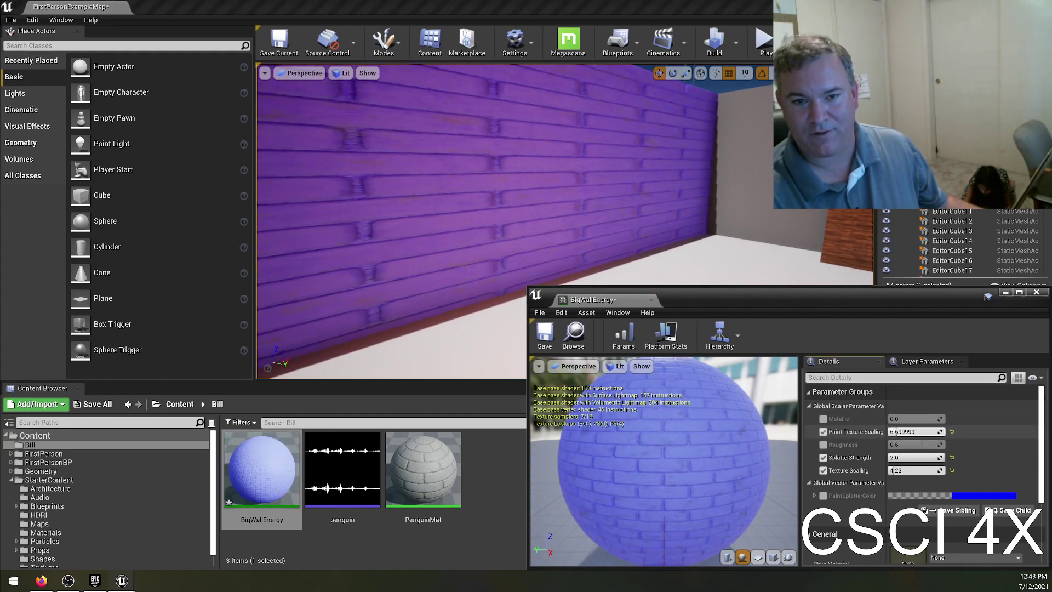
pyautogui.moveTo(914, 431)
pyautogui.mouseDown()
pyautogui.moveTo(932, 432)
pyautogui.moveTo(916, 432)
pyautogui.mouseUp()
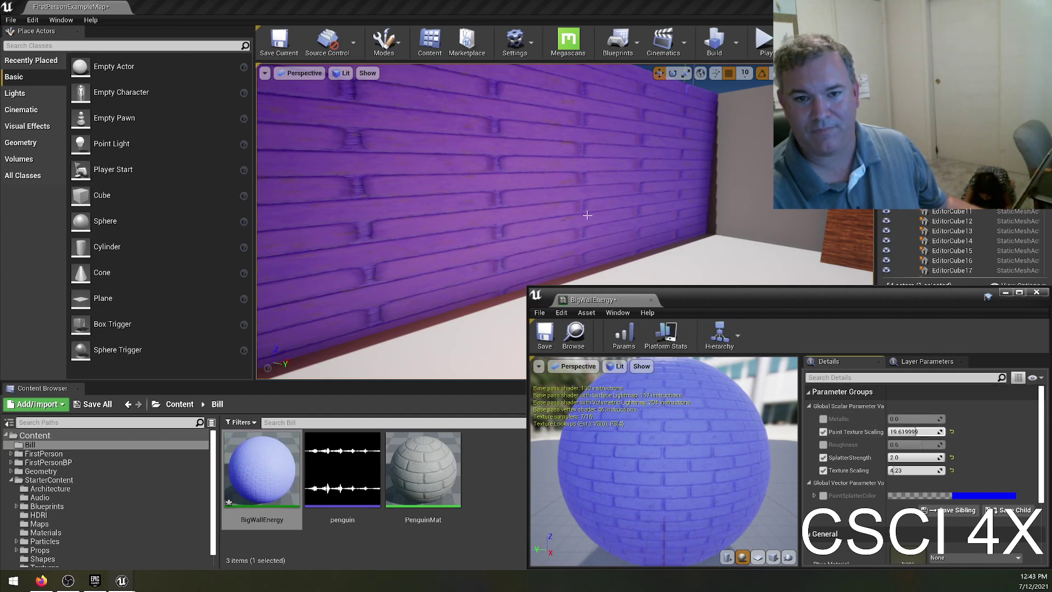
pyautogui.moveTo(584, 183)
pyautogui.mouseDown()
pyautogui.moveTo(567, 158)
pyautogui.moveTo(590, 180)
pyautogui.mouseUp()
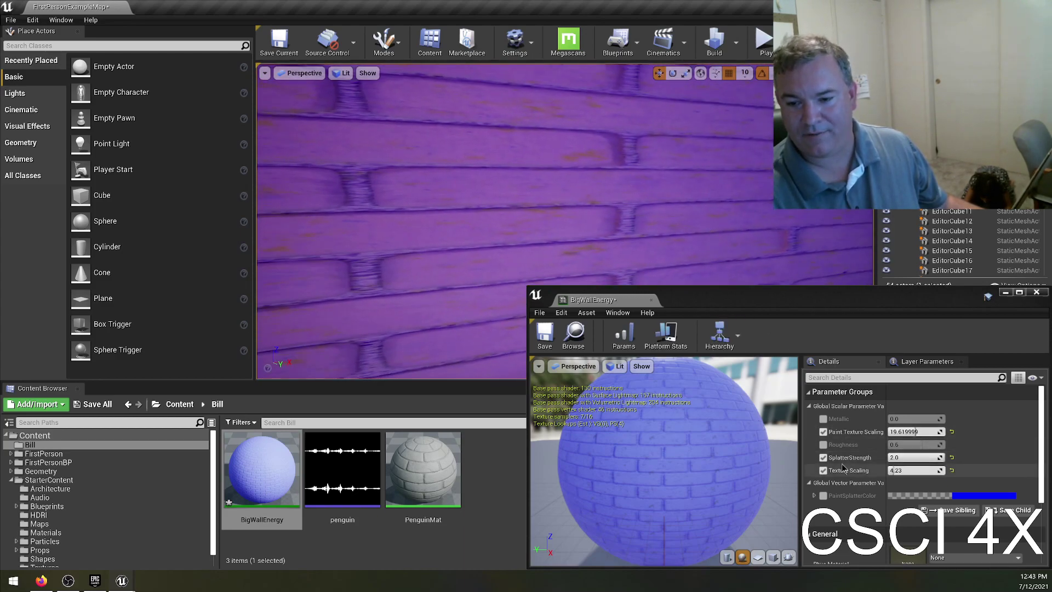
# - Lower BigWallEnergy's SplatterStrength to about 0.41 while checking the paint on the wall
pyautogui.moveTo(915, 456)
pyautogui.mouseDown()
pyautogui.moveTo(941, 458)
pyautogui.moveTo(895, 457)
pyautogui.mouseUp()
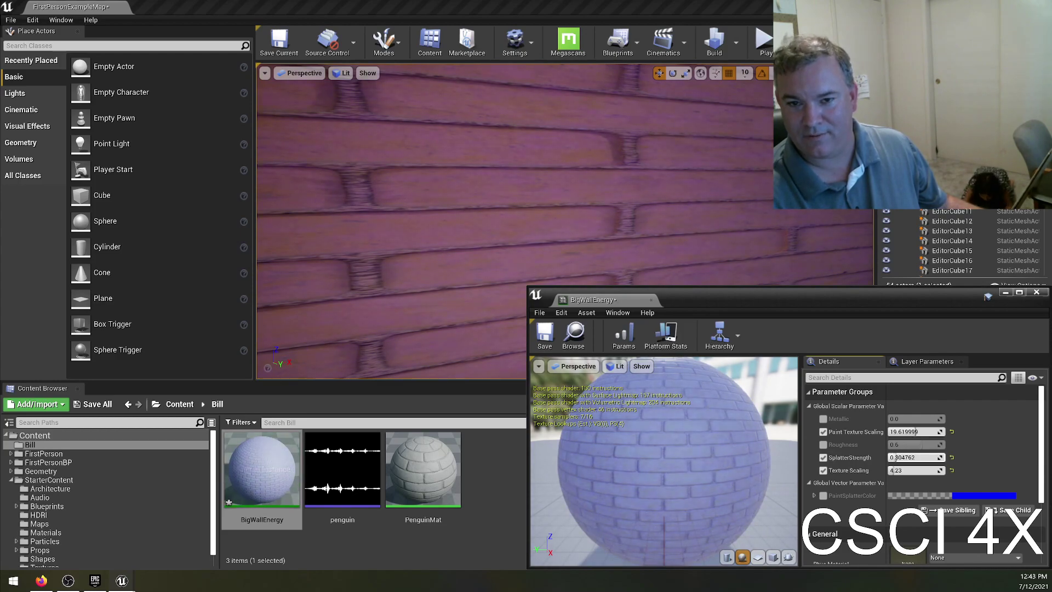
pyautogui.moveTo(603, 235)
pyautogui.mouseDown(button='right')
pyautogui.moveTo(493, 242)
pyautogui.moveTo(608, 241)
pyautogui.mouseUp(button='right')
pyautogui.moveTo(892, 457)
pyautogui.mouseDown()
pyautogui.moveTo(926, 457)
pyautogui.moveTo(899, 457)
pyautogui.mouseUp()
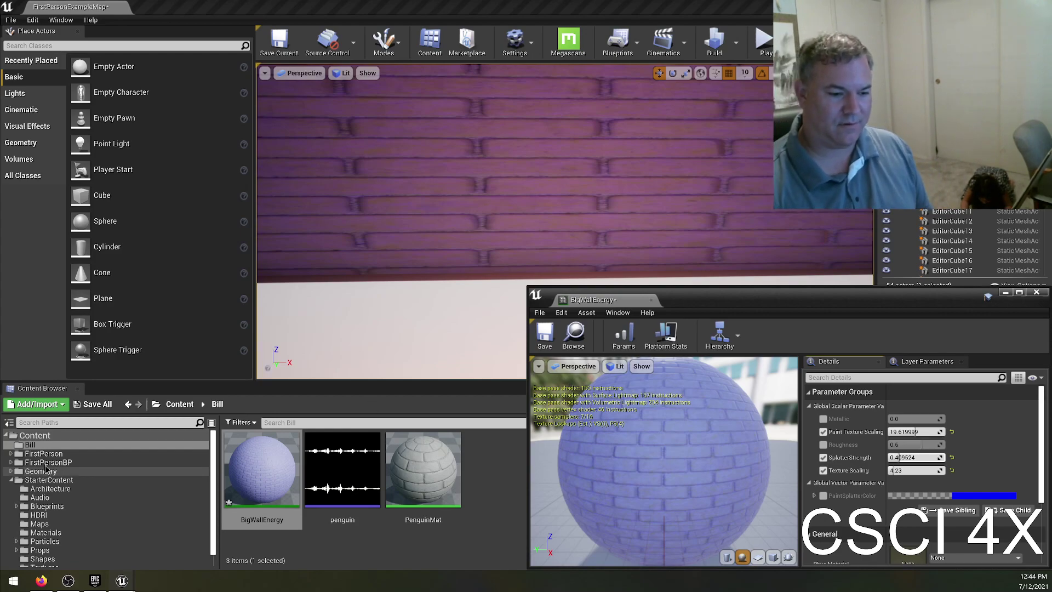
# - Switch to Firefox in a maximized window and search the web for "paint splat texture"
pyautogui.click(51, 586)
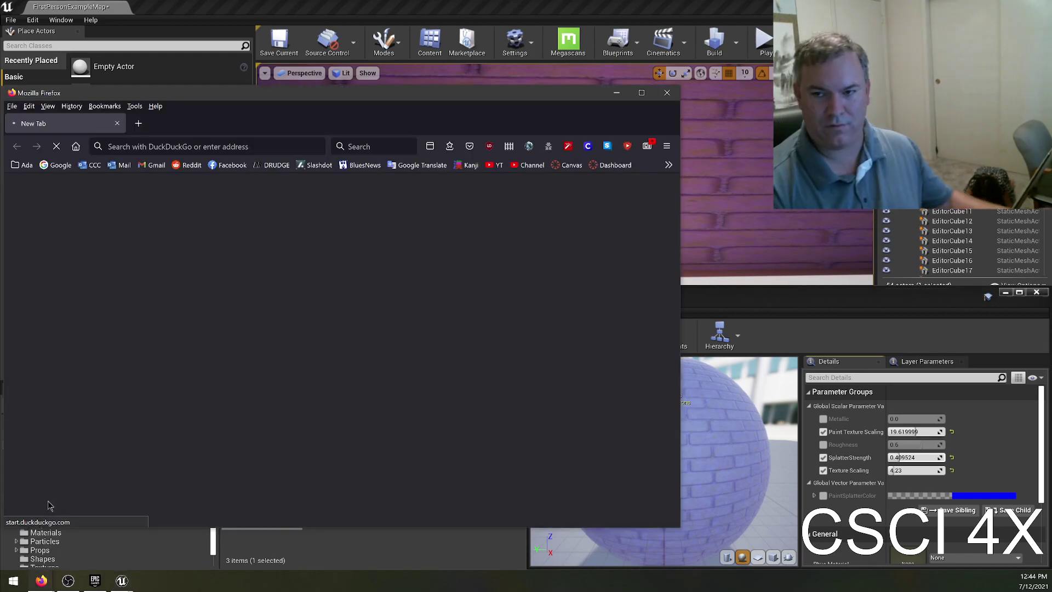
pyautogui.moveTo(256, 95); pyautogui.dragTo(452, 1)
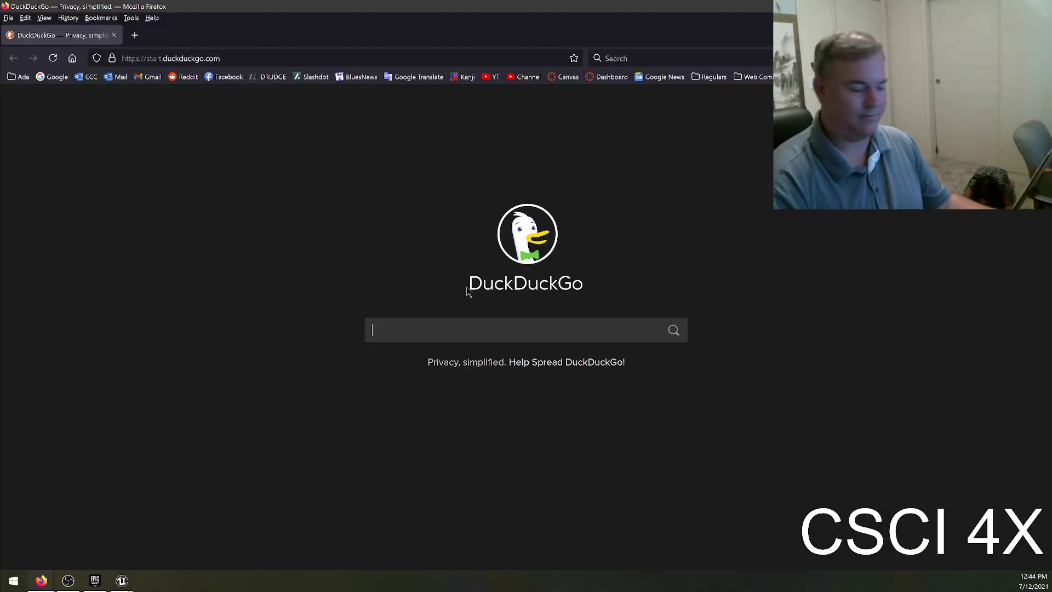
pyautogui.write('paint splat ')
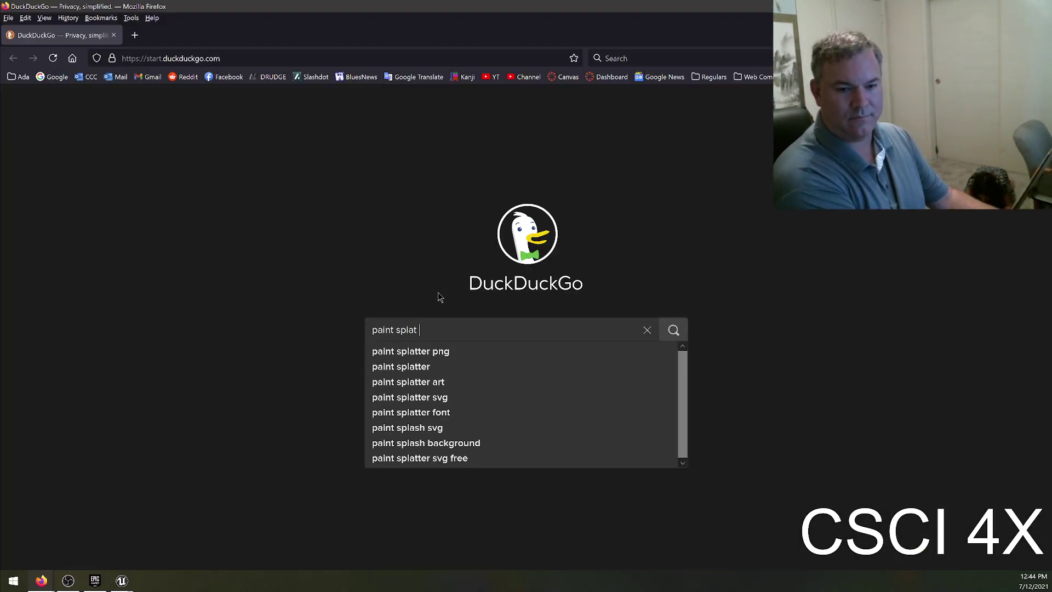
pyautogui.write('texture')
pyautogui.press('Return')
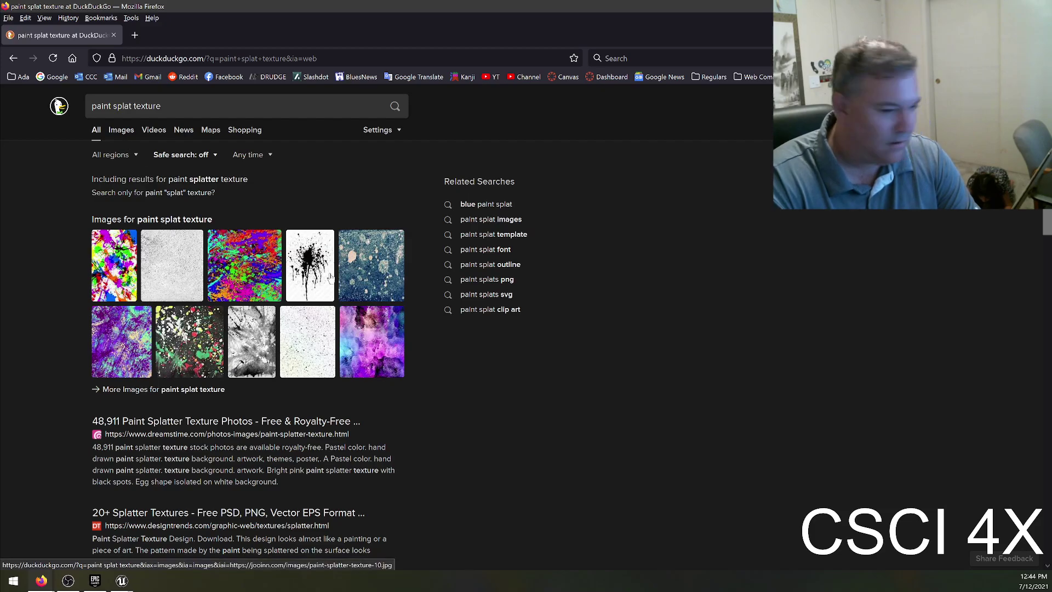
# - Browse the search results, show them as images, and filter them to All Creative Commons licenses
pyautogui.scroll(-4, 625, 391)
pyautogui.scroll(-3, 624, 387)
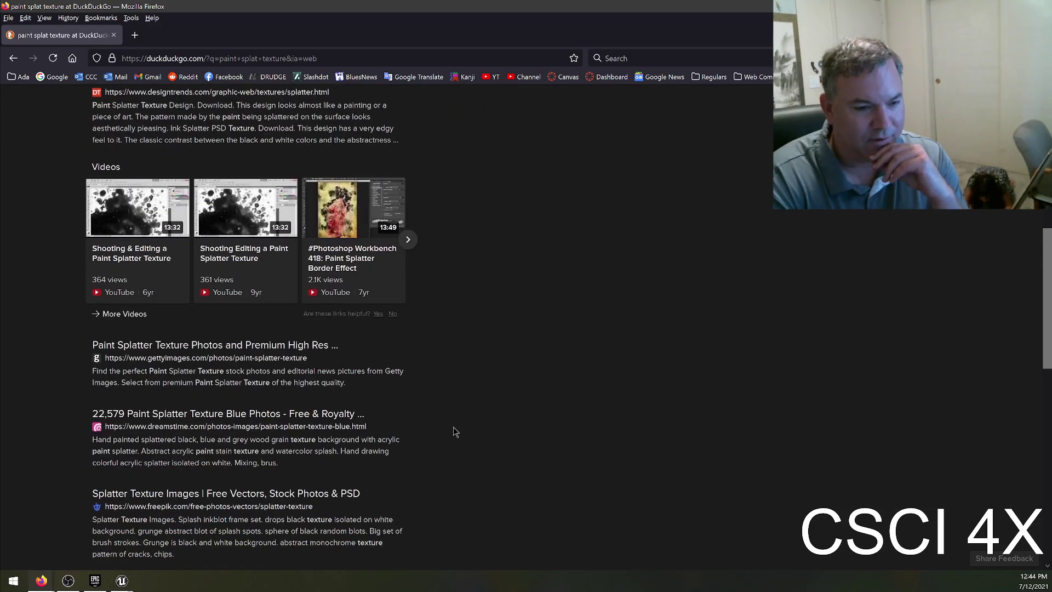
pyautogui.scroll(1, 330, 318)
pyautogui.scroll(7, 330, 318)
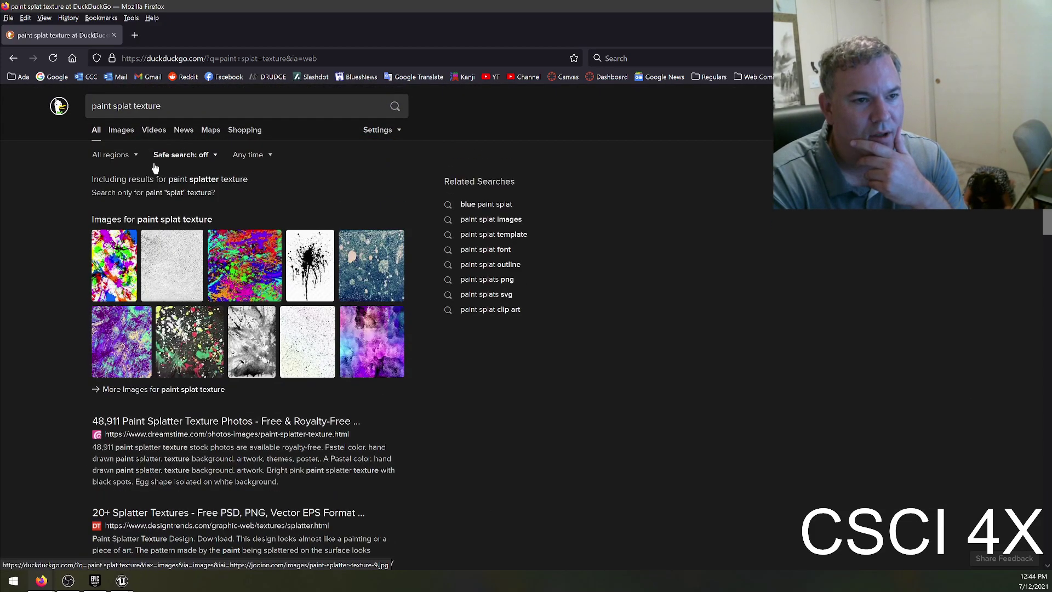
pyautogui.click(121, 130)
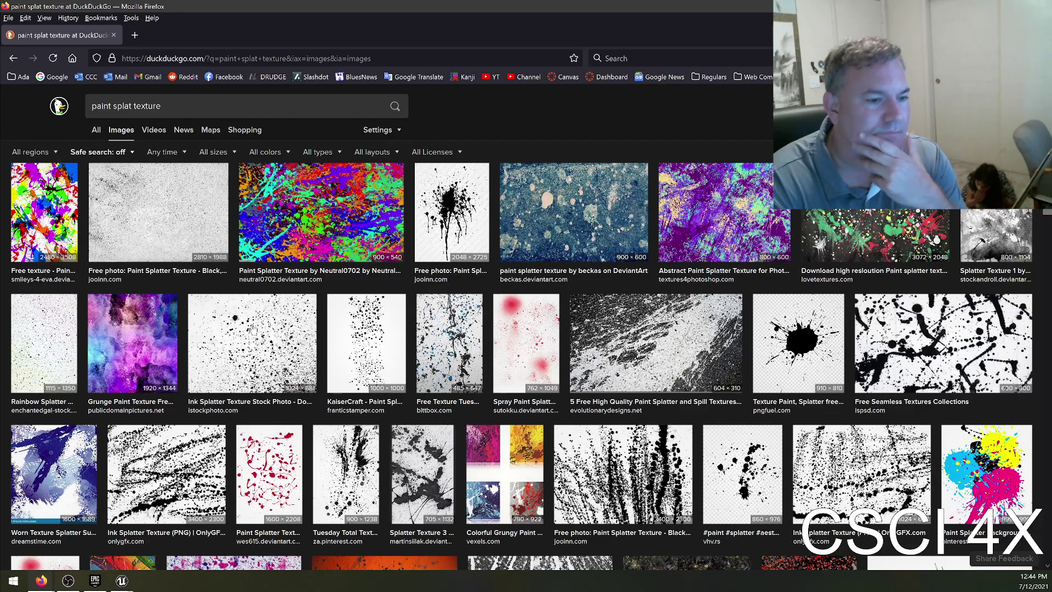
pyautogui.scroll(-3, 675, 431)
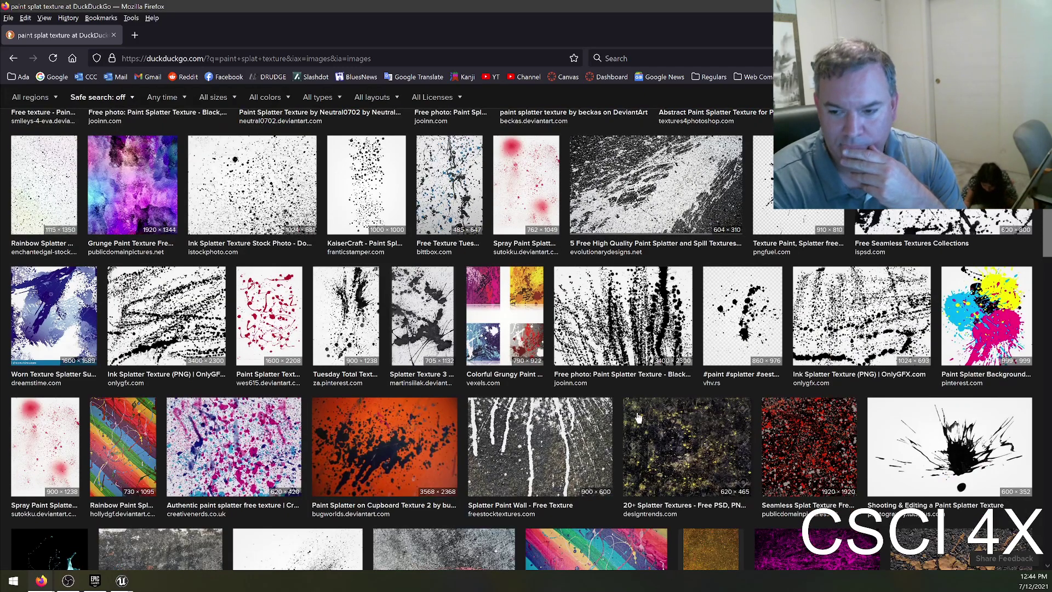
pyautogui.scroll(3, 564, 443)
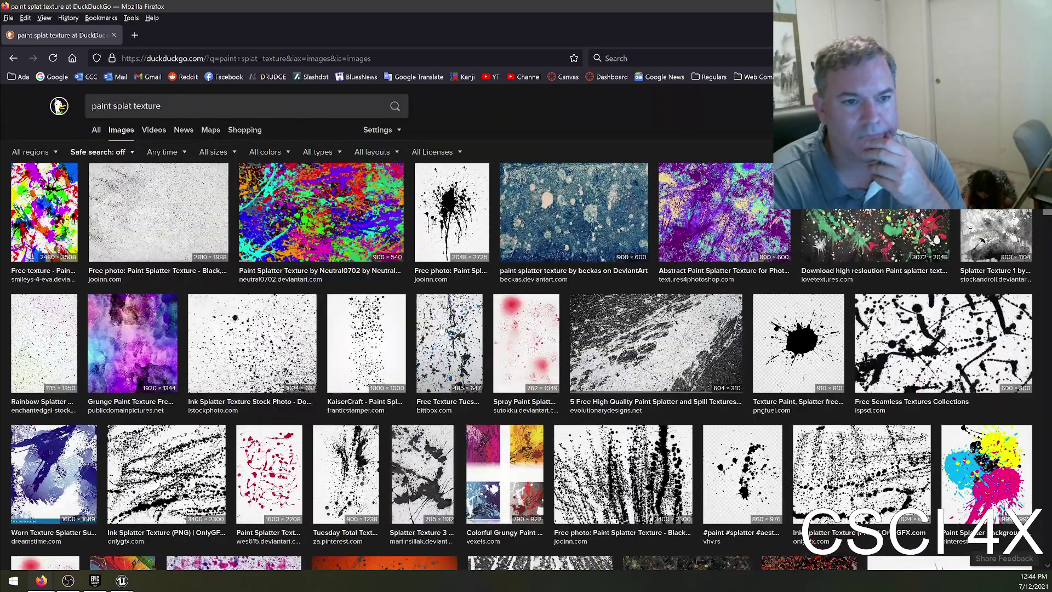
pyautogui.click(419, 156)
pyautogui.click(445, 192)
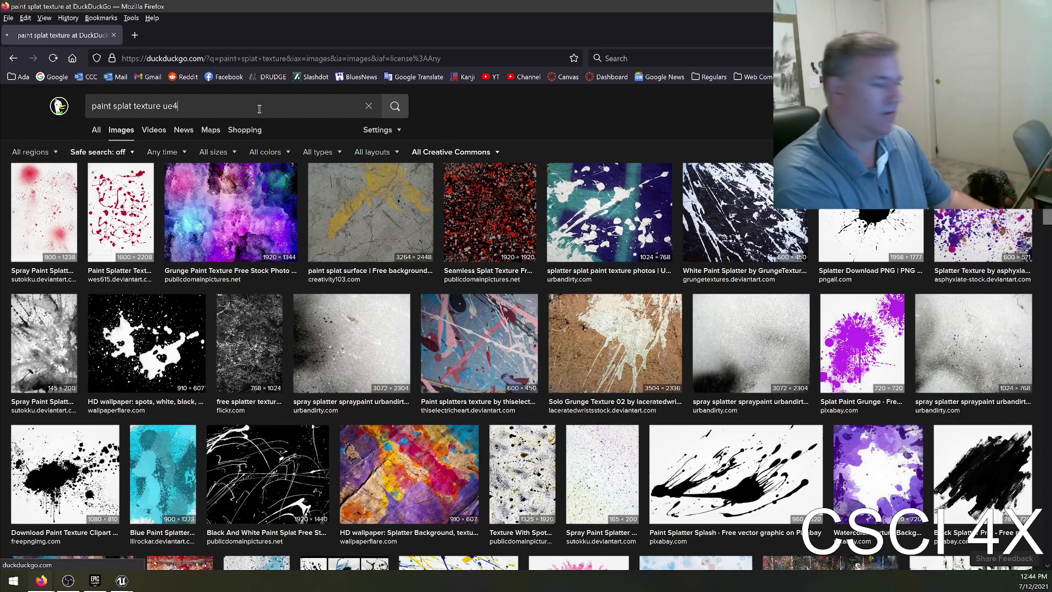
# - Refine the image search to "paint splat texture ue4" and preview the Splatter/Ink Blot Texture from DeviantArt
pyautogui.press('Return')
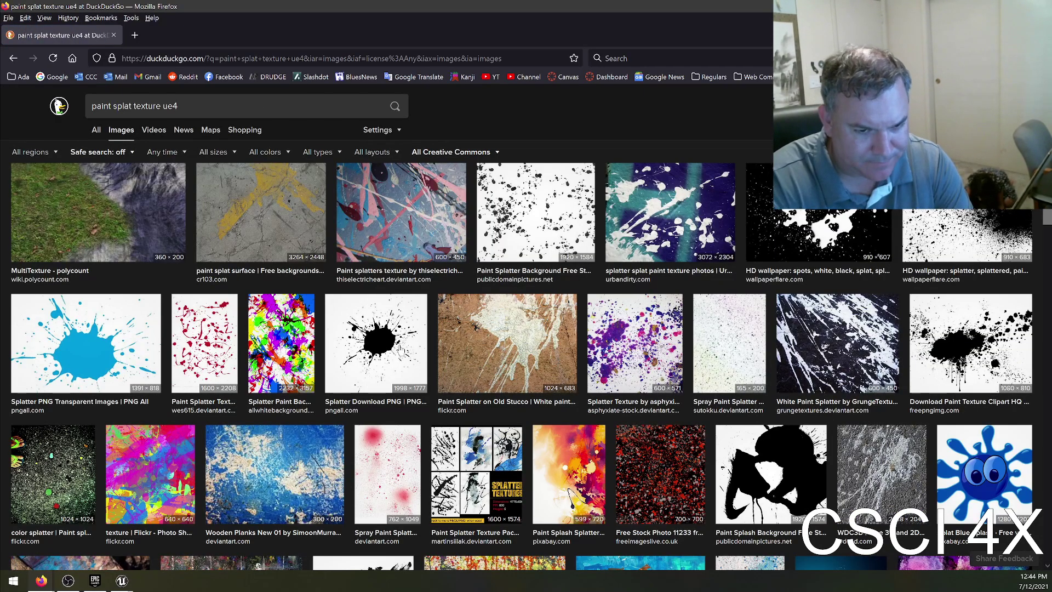
pyautogui.scroll(-4, 503, 379)
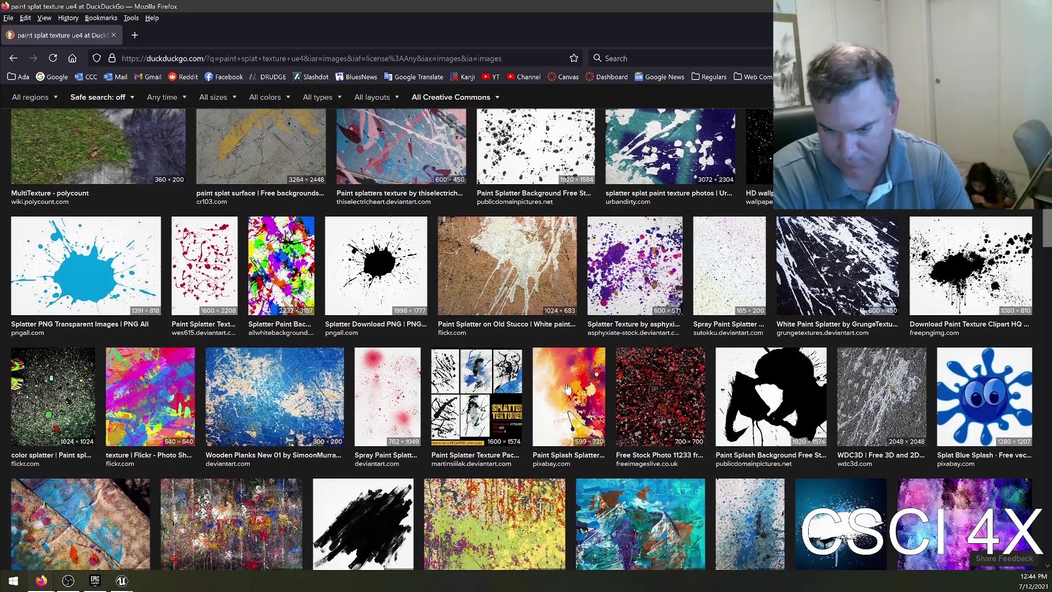
pyautogui.scroll(-4, 573, 366)
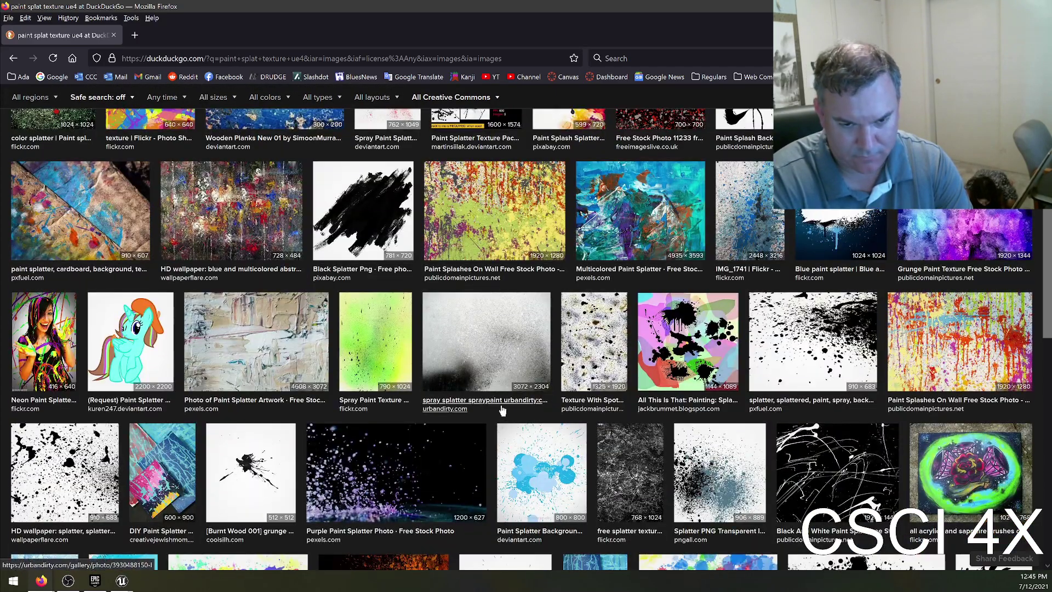
pyautogui.scroll(-3, 669, 329)
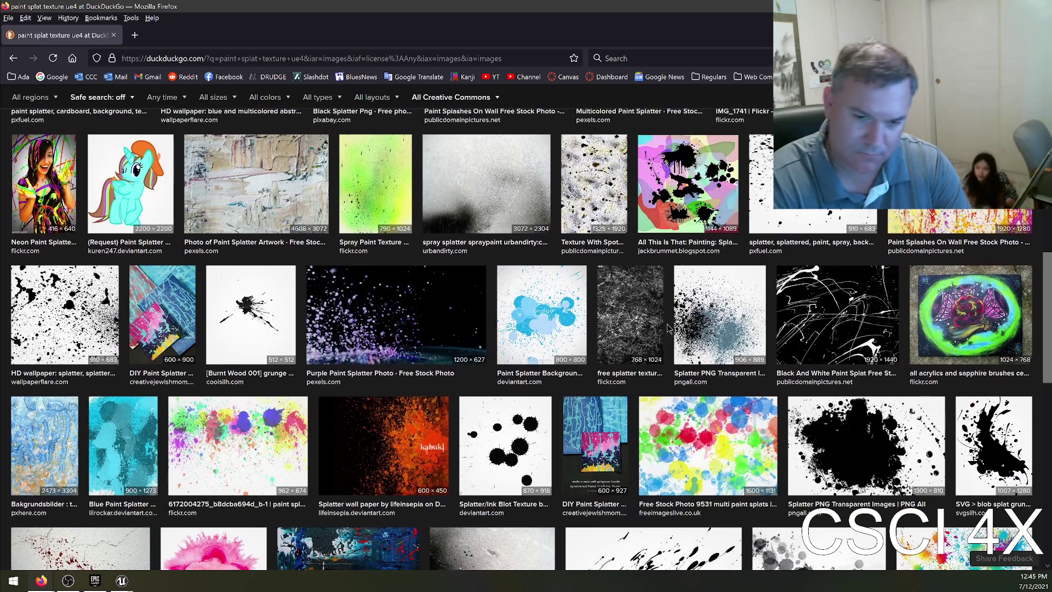
pyautogui.click(518, 448)
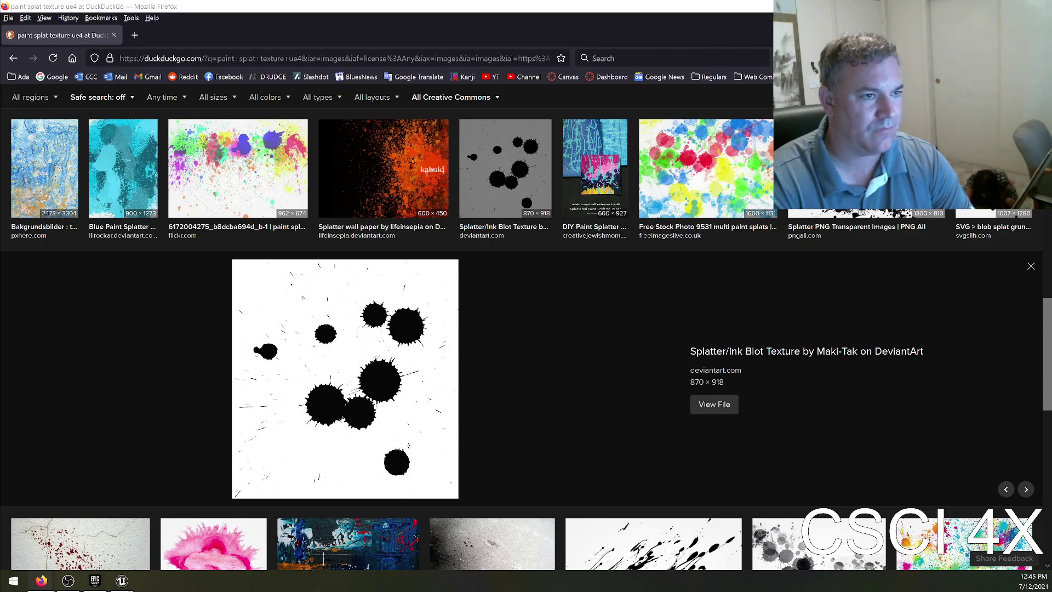
# - Return to Unreal Editor, set BigWallEnergy's SplatterStrength to 0.1, and save and close the material instance
pyautogui.click(116, 37)
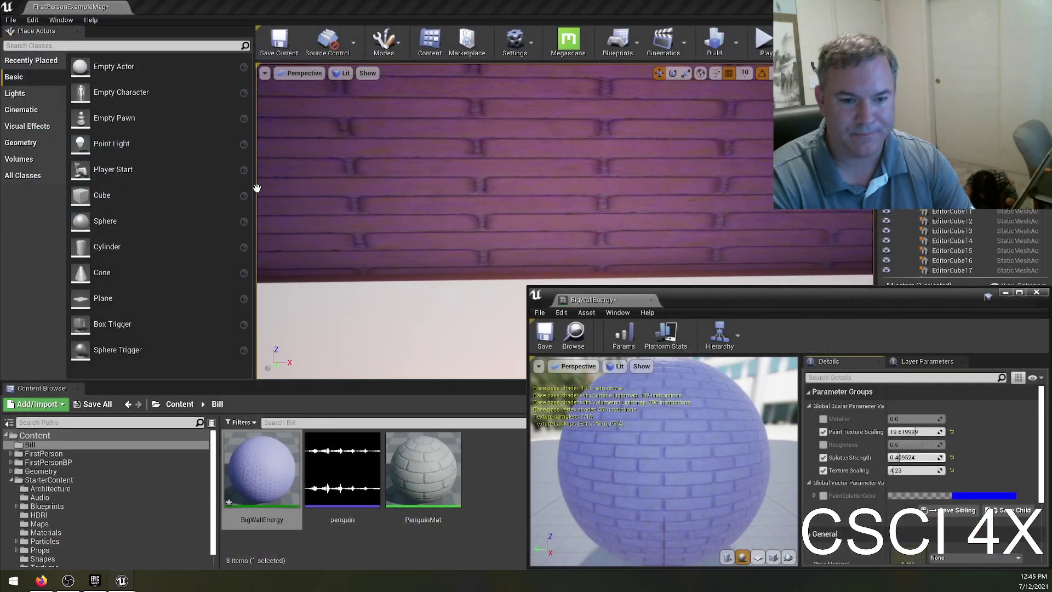
pyautogui.moveTo(713, 300); pyautogui.dragTo(383, 246)
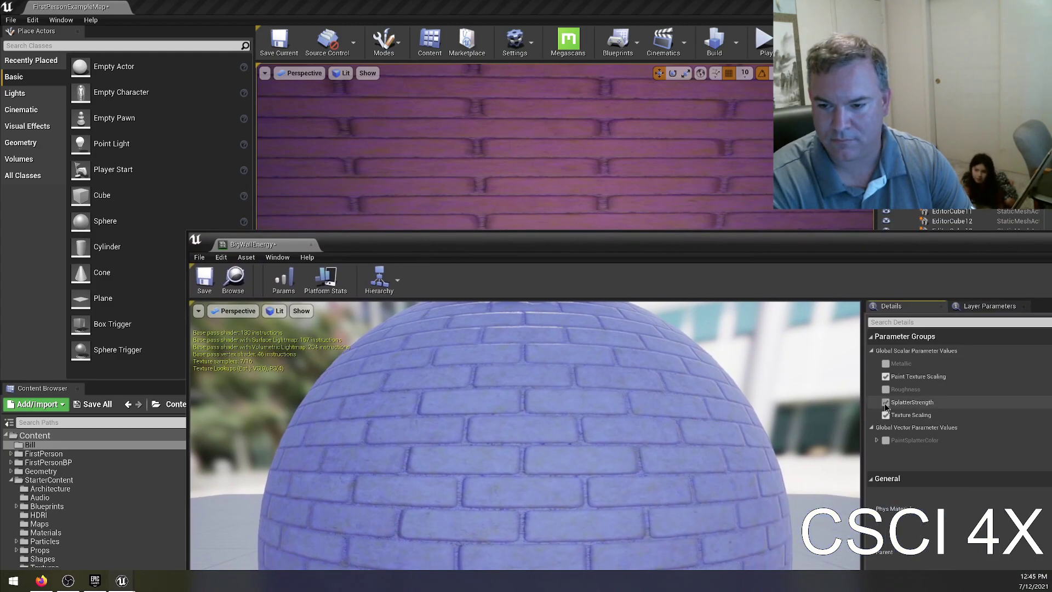
pyautogui.moveTo(745, 249); pyautogui.dragTo(577, 250)
pyautogui.click(948, 399)
pyautogui.write('0.1')
pyautogui.press('Return')
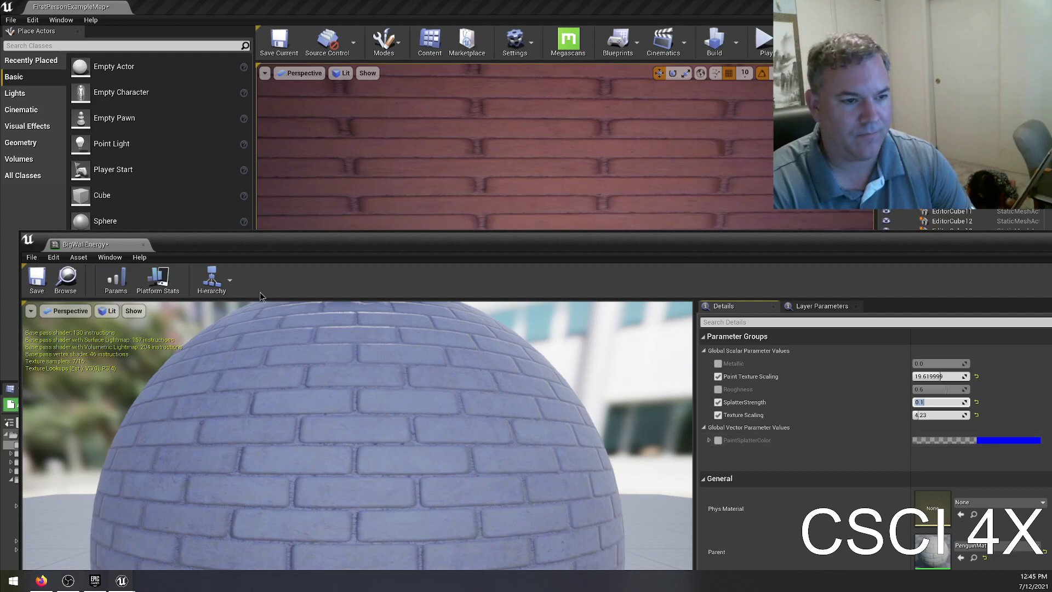
pyautogui.click(37, 278)
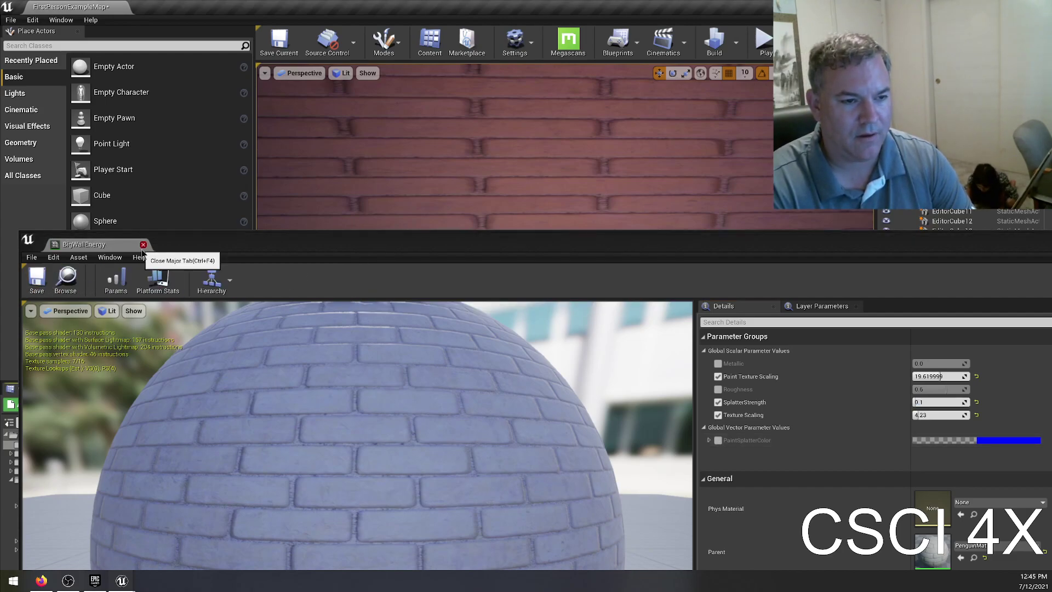
pyautogui.click(143, 245)
# - Create a material instance from PenguinMat and name it SmallBox
pyautogui.moveTo(388, 292); pyautogui.dragTo(674, 295, button='right')
pyautogui.press('w')
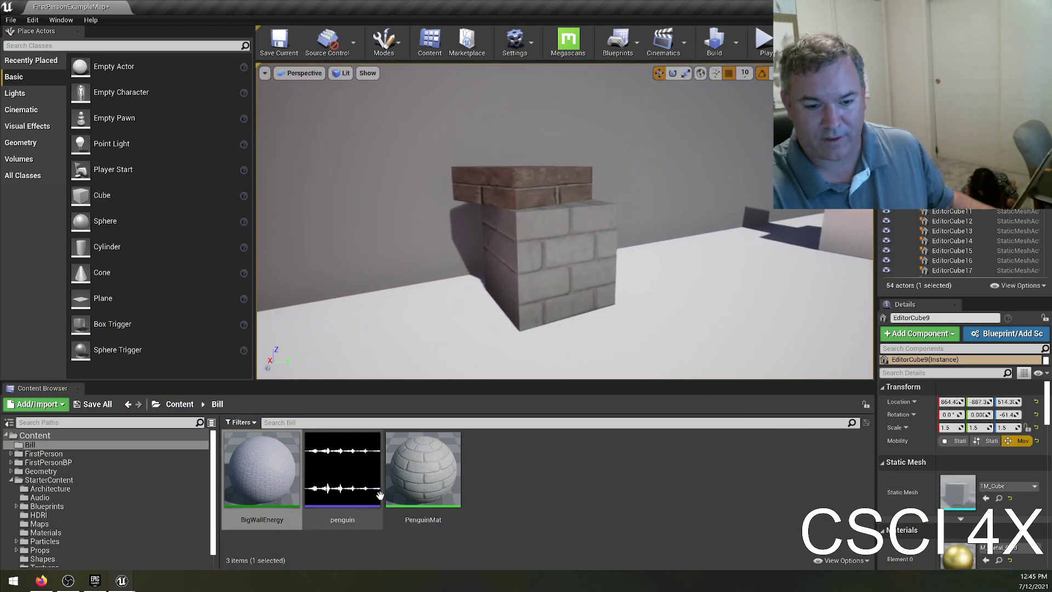
pyautogui.rightClick(428, 463)
pyautogui.click(482, 187)
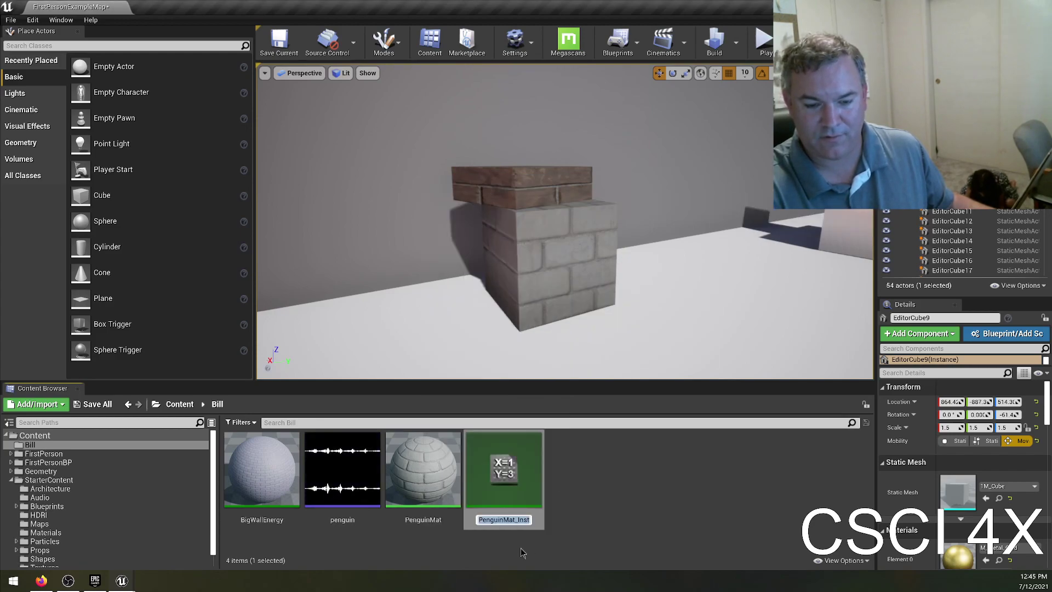
pyautogui.write('SmallBol')
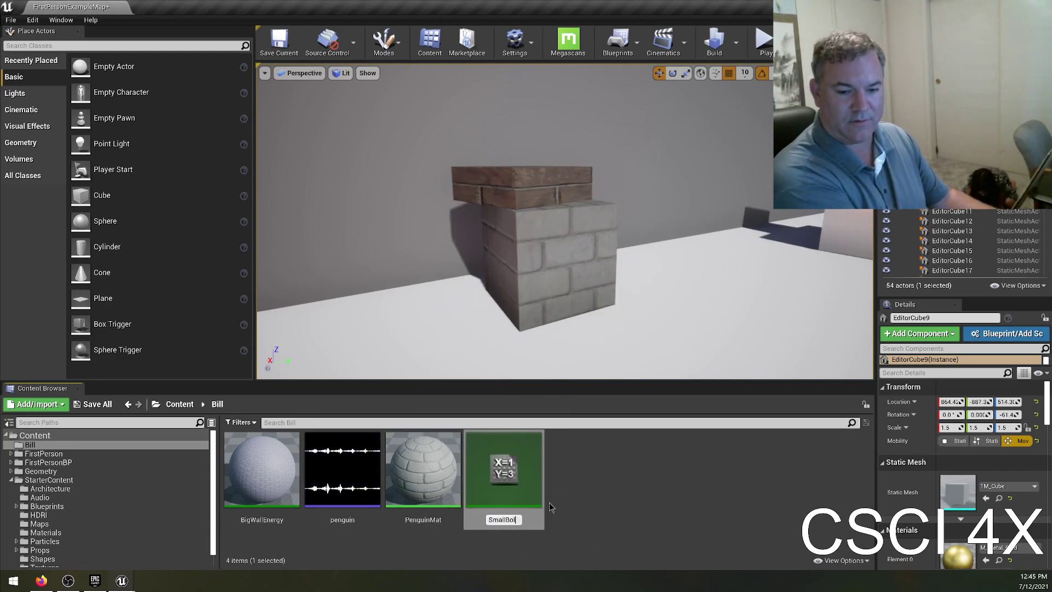
pyautogui.press('BackSpace')
pyautogui.write('x')
pyautogui.press('Return')
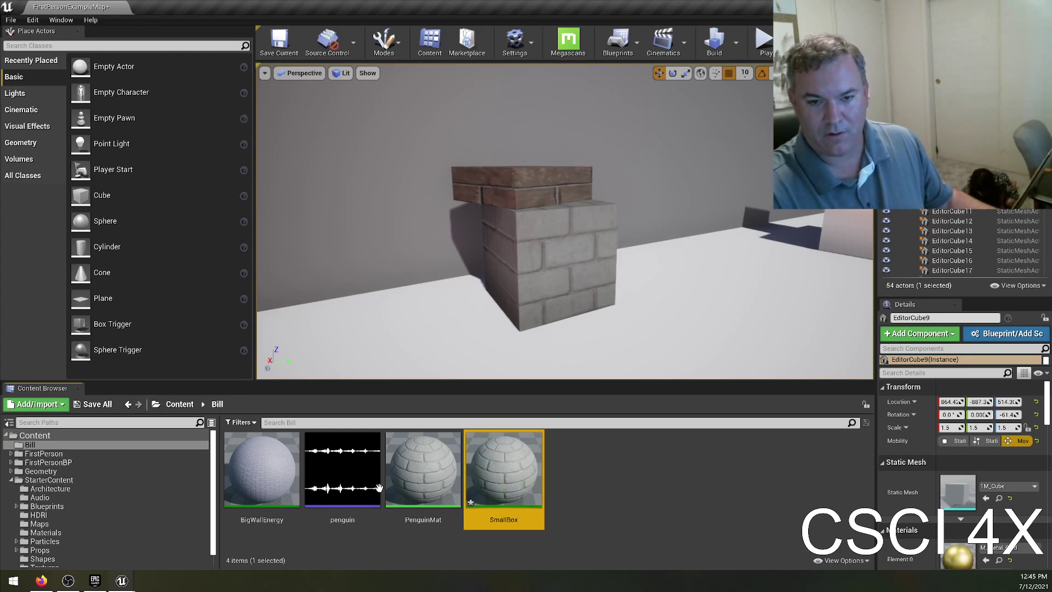
# - Apply SmallBox to the lower brick box and override its Metallic parameter with 1
pyautogui.moveTo(523, 466); pyautogui.dragTo(553, 474)
pyautogui.doubleClick(516, 464)
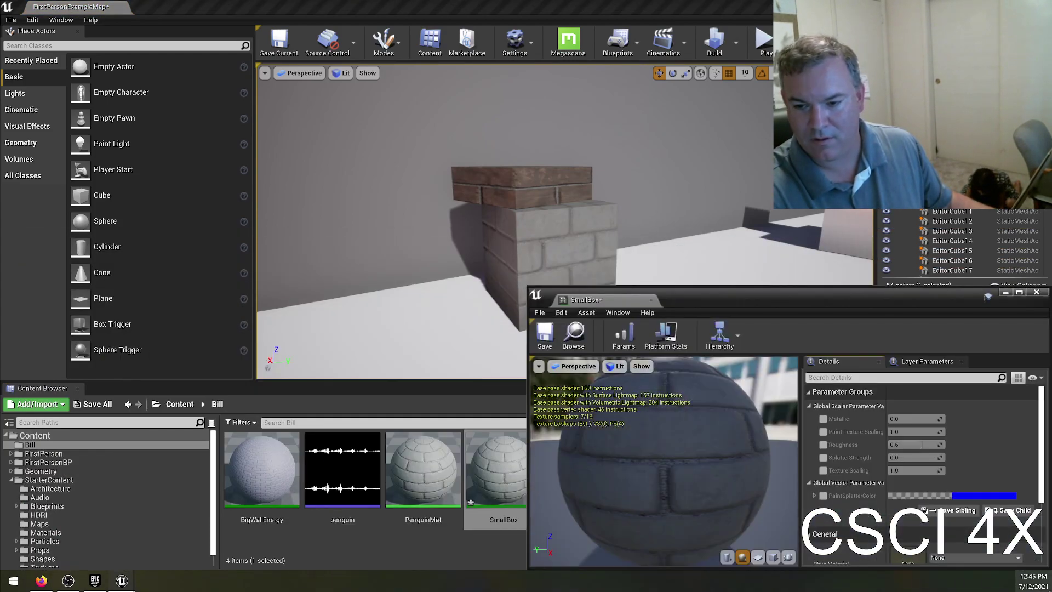
pyautogui.click(823, 419)
pyautogui.click(921, 419)
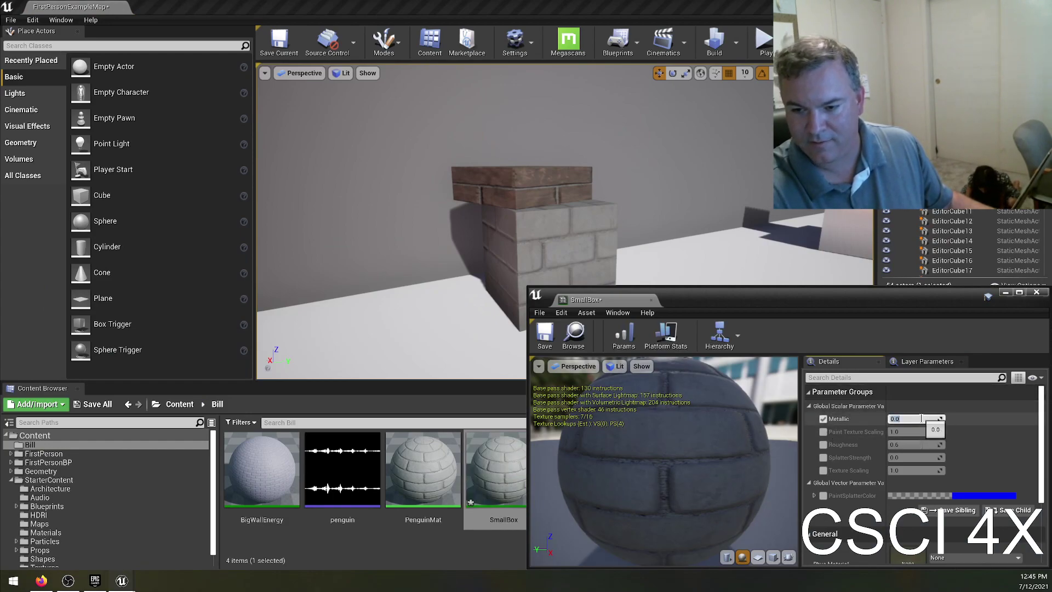
pyautogui.write('1')
pyautogui.press('Return')
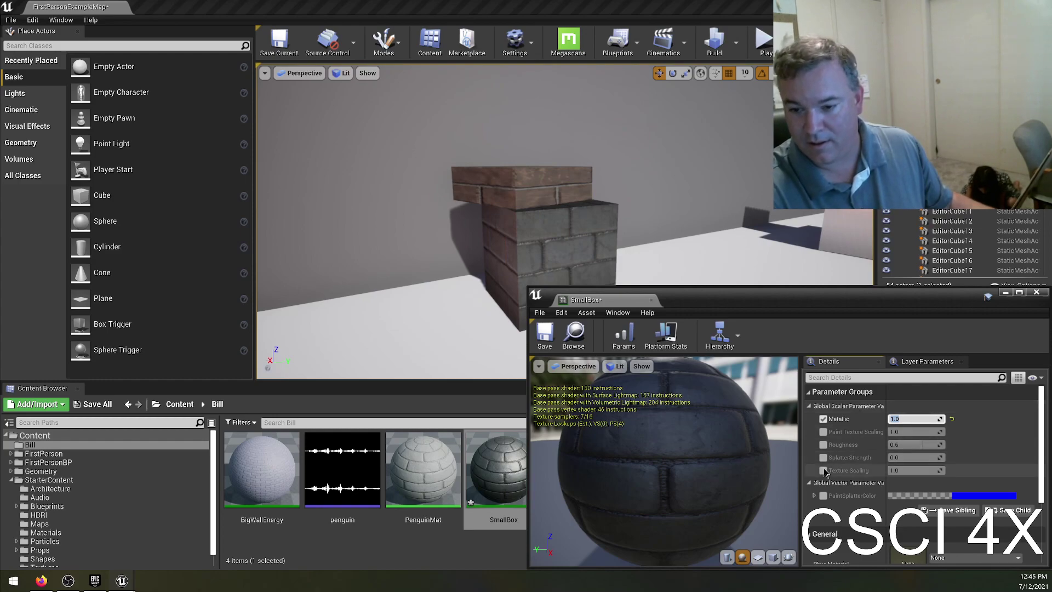
# - Override SmallBox's SplatterStrength with 1 and its Paint Texture Scaling with 5
pyautogui.click(823, 432)
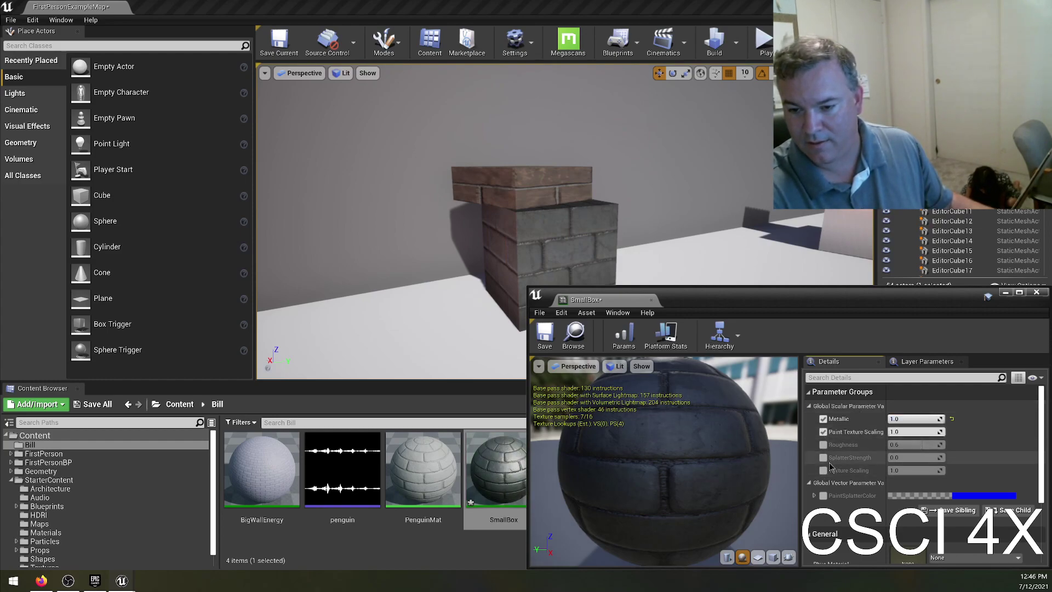
pyautogui.click(823, 457)
pyautogui.click(914, 458)
pyautogui.write('1')
pyautogui.press('Return')
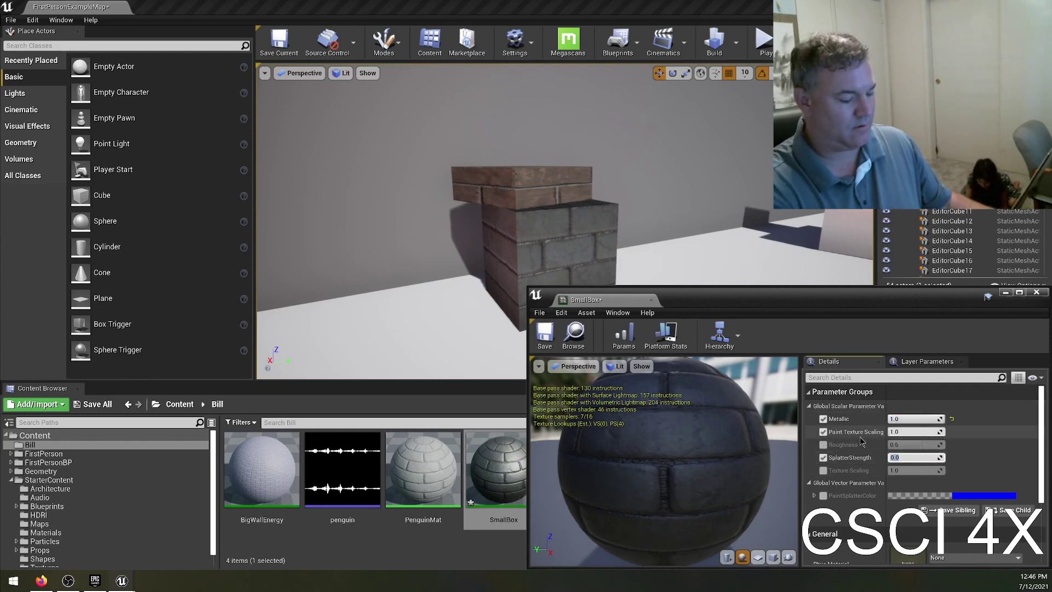
pyautogui.click(911, 432)
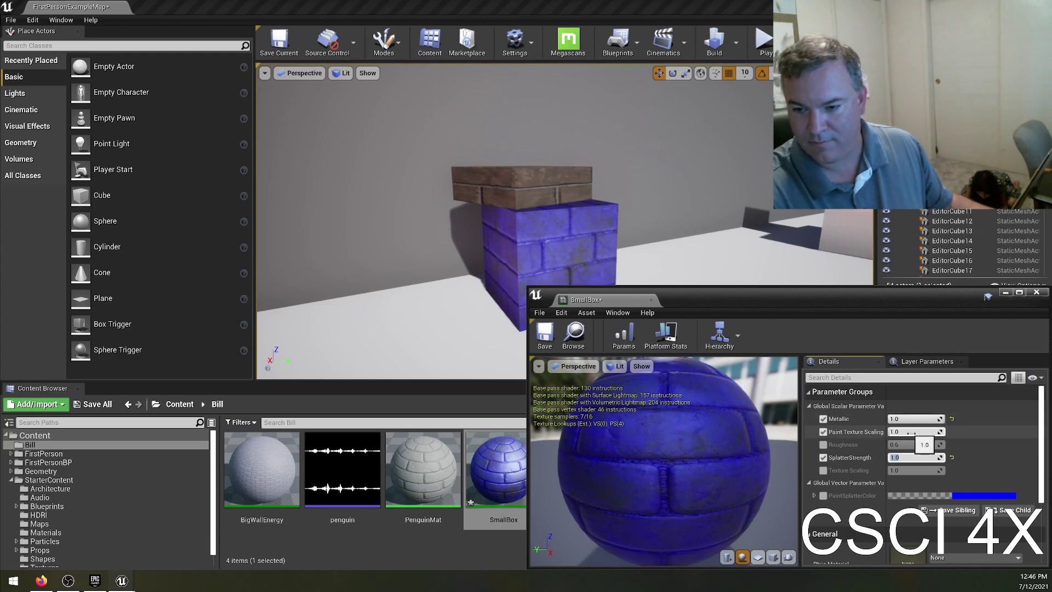
pyautogui.write('5')
pyautogui.press('Return')
pyautogui.click(909, 457)
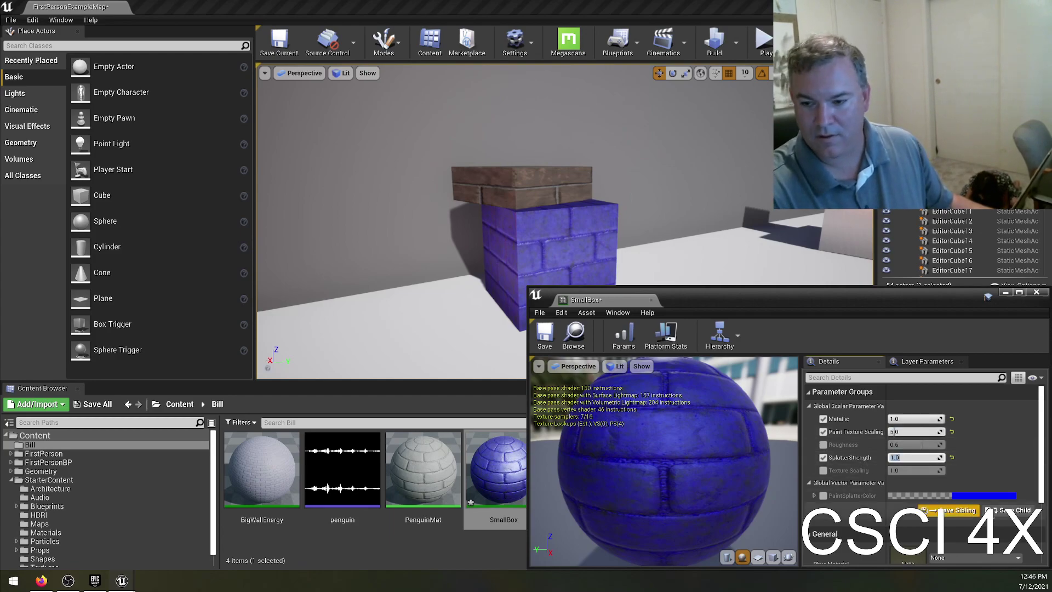
# - Enable SmallBox's PaintSplatterColor override and try a darker paint with the blue channel at 0.2
pyautogui.click(974, 496)
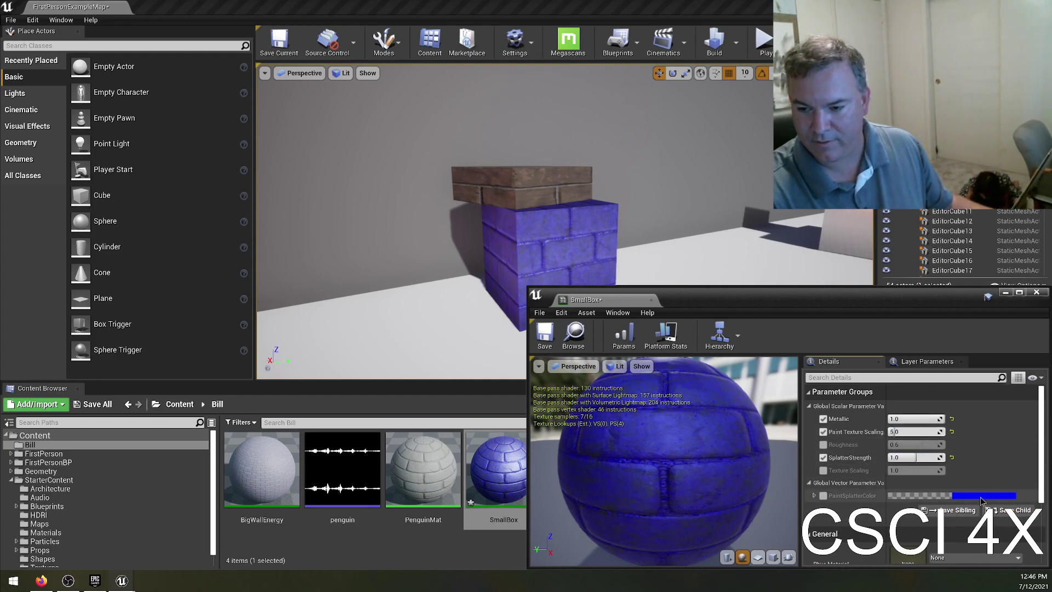
pyautogui.click(815, 496)
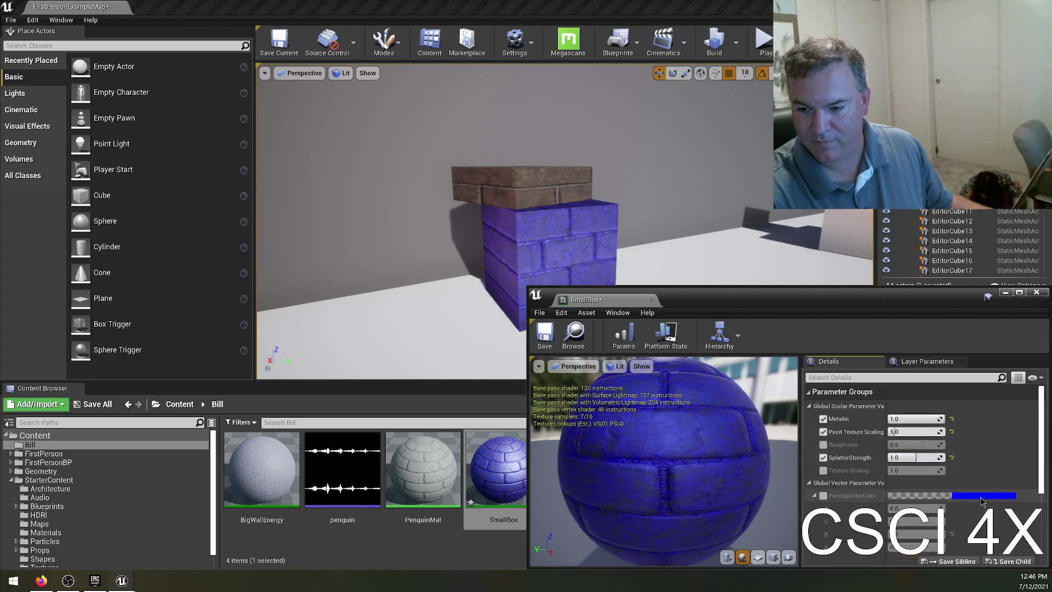
pyautogui.click(823, 496)
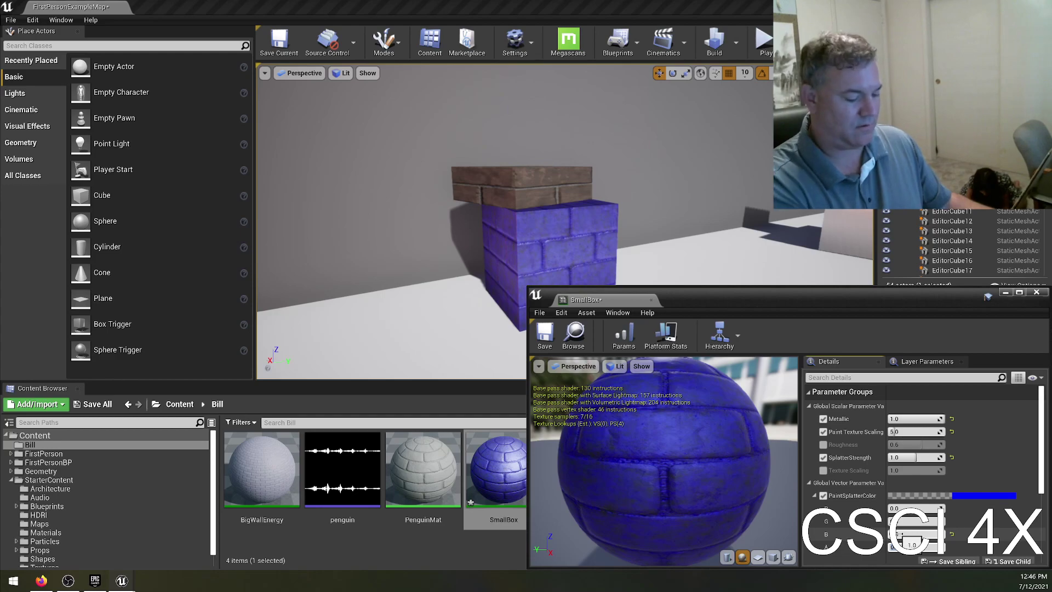
pyautogui.press('Return')
pyautogui.click(901, 534)
pyautogui.write('0.2')
pyautogui.press('Return')
pyautogui.write('0')
pyautogui.press('Return')
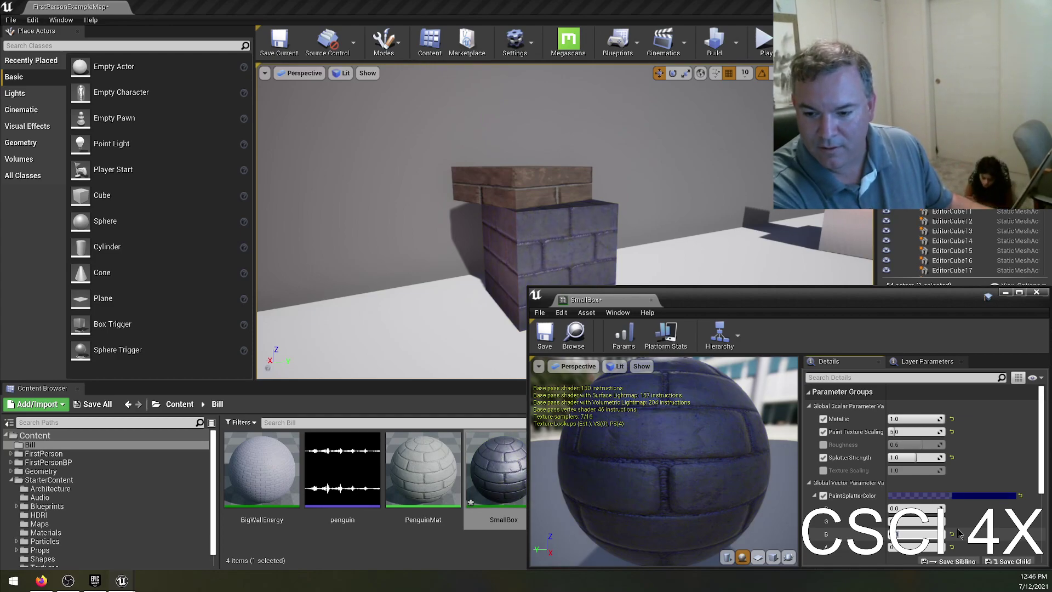
# - Make SmallBox's splatter paint white by setting the red, green and blue channels of PaintSplatterColor to 1
pyautogui.write('1')
pyautogui.press('Return')
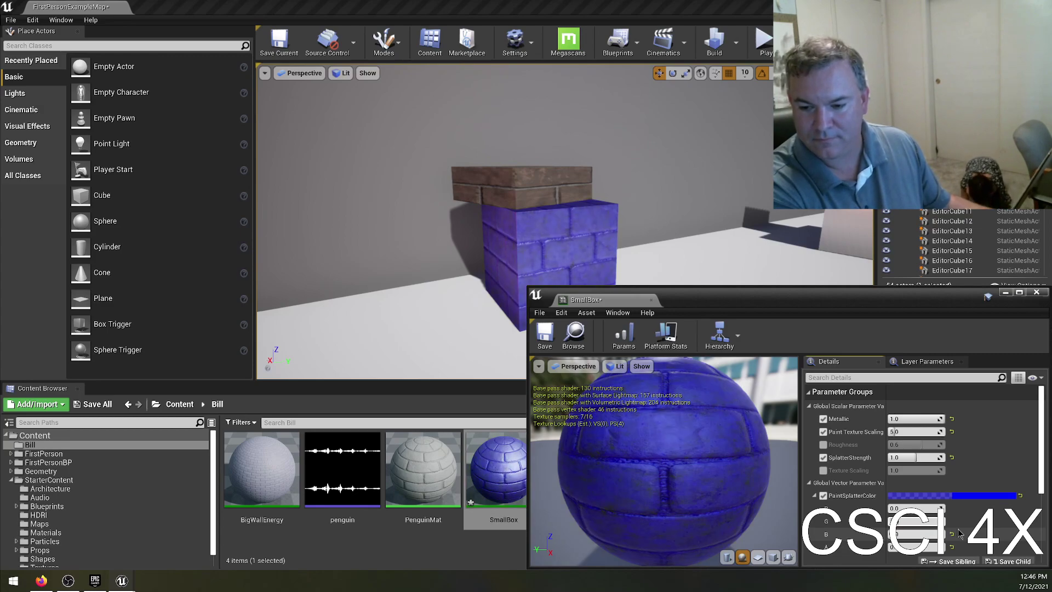
pyautogui.write('1')
pyautogui.press('Return')
pyautogui.write('1')
pyautogui.press('Return')
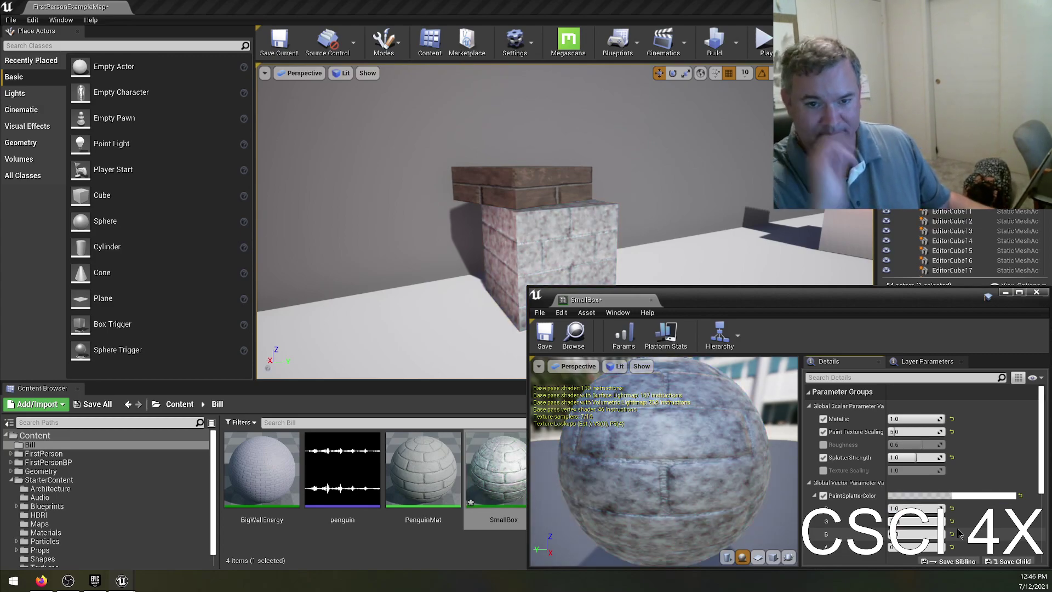
# - Lower SmallBox's SplatterStrength to about 0.38 while checking the box, and save and close the material instance
pyautogui.moveTo(493, 246); pyautogui.dragTo(493, 192)
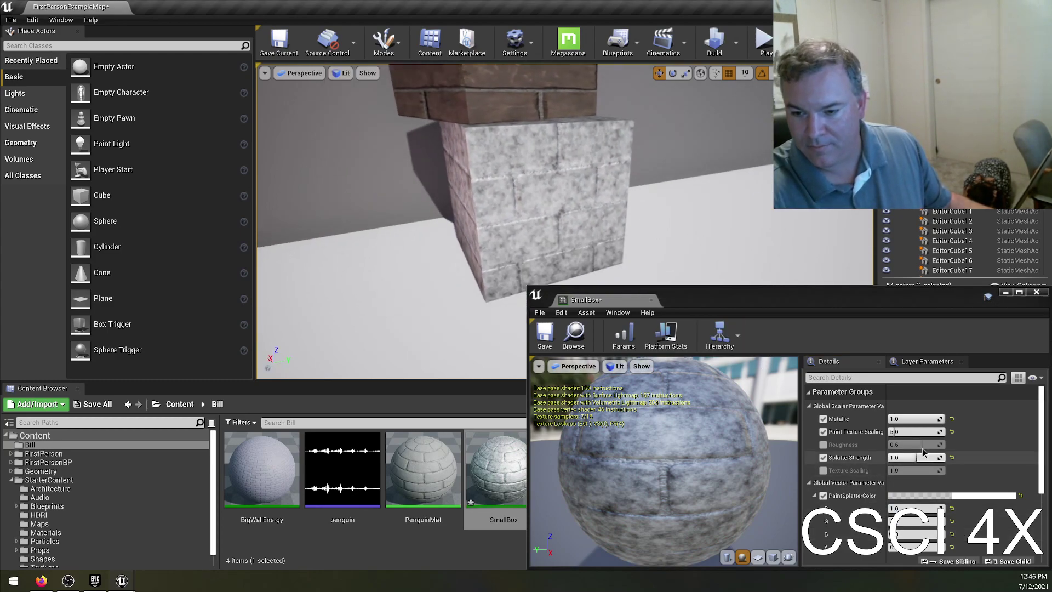
pyautogui.moveTo(910, 458); pyautogui.dragTo(892, 458)
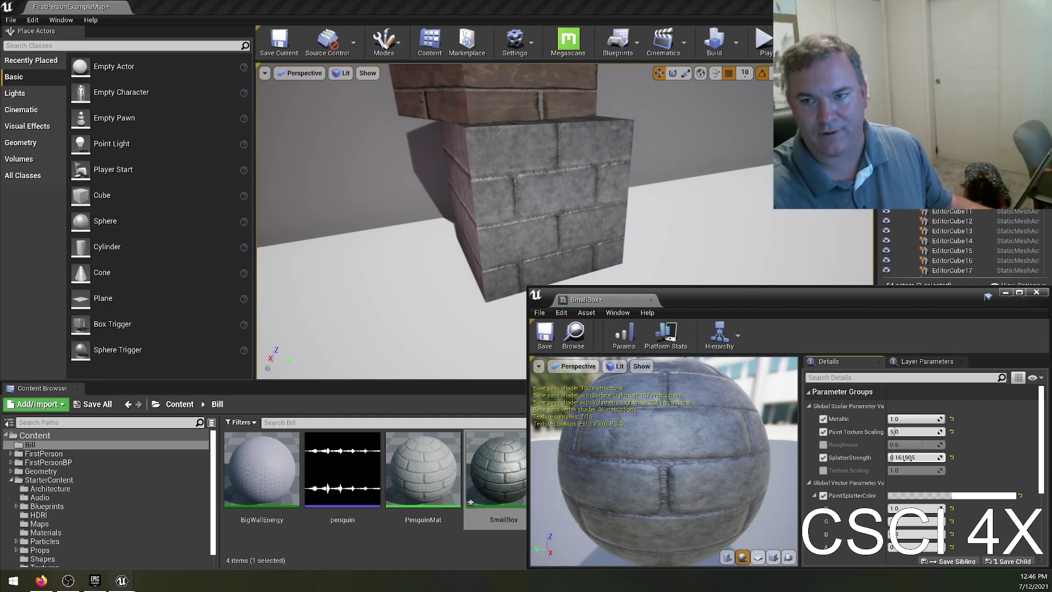
pyautogui.moveTo(923, 458)
pyautogui.mouseDown()
pyautogui.moveTo(969, 458)
pyautogui.moveTo(888, 457)
pyautogui.moveTo(917, 453)
pyautogui.mouseUp()
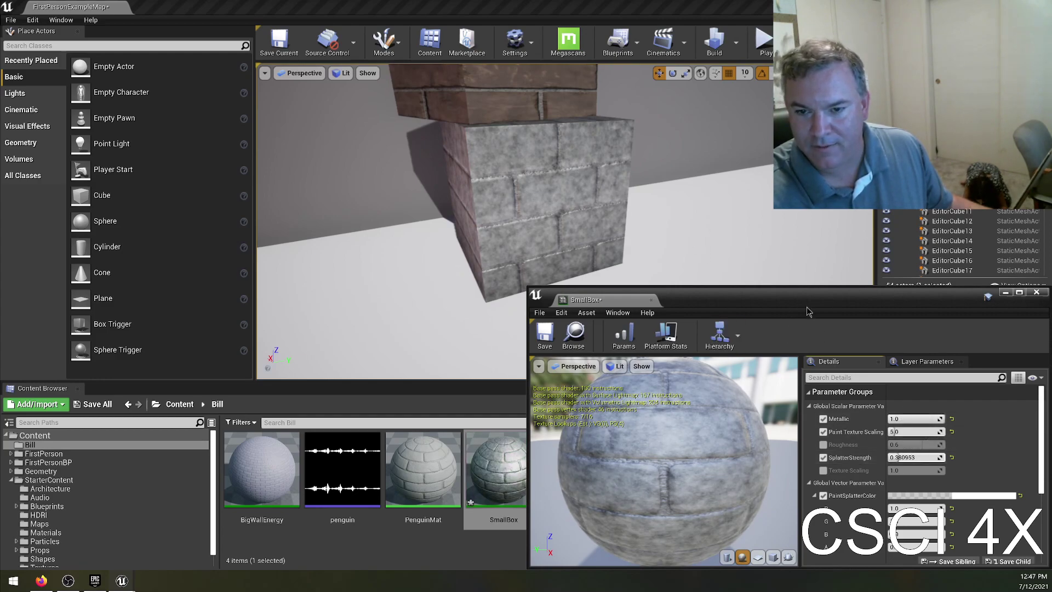
pyautogui.click(546, 336)
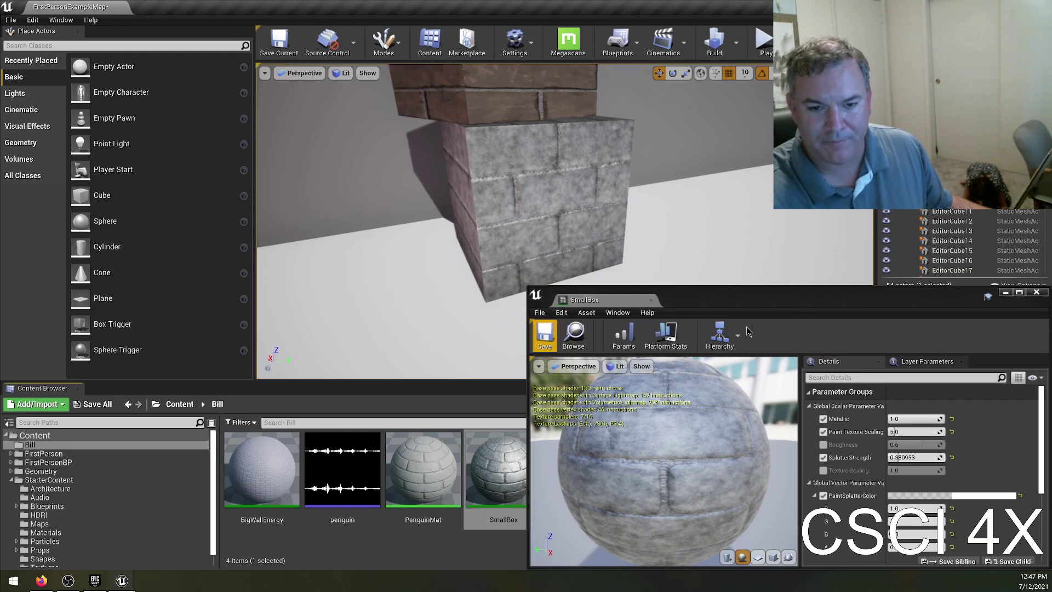
pyautogui.click(1037, 293)
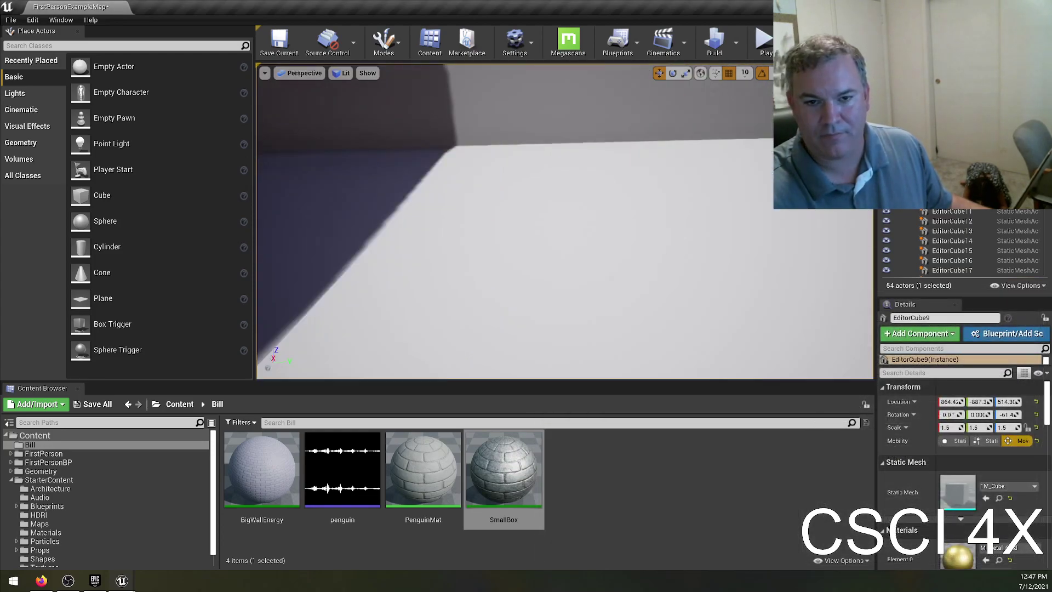
# - Check the painted box and wall, and override BigWallEnergy's PaintSplatterColor with red at 1 for magenta paint
pyautogui.moveTo(695, 260)
pyautogui.mouseDown(button='right')
pyautogui.moveTo(674, 258)
pyautogui.moveTo(696, 260)
pyautogui.mouseUp(button='right')
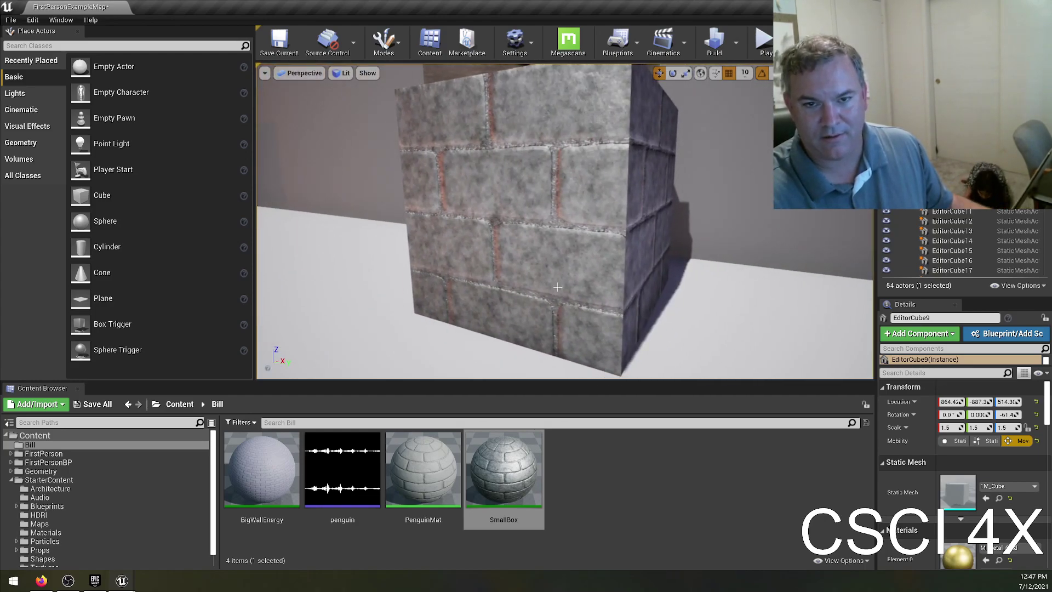
pyautogui.moveTo(566, 202); pyautogui.dragTo(565, 227, button='right')
pyautogui.press('w')
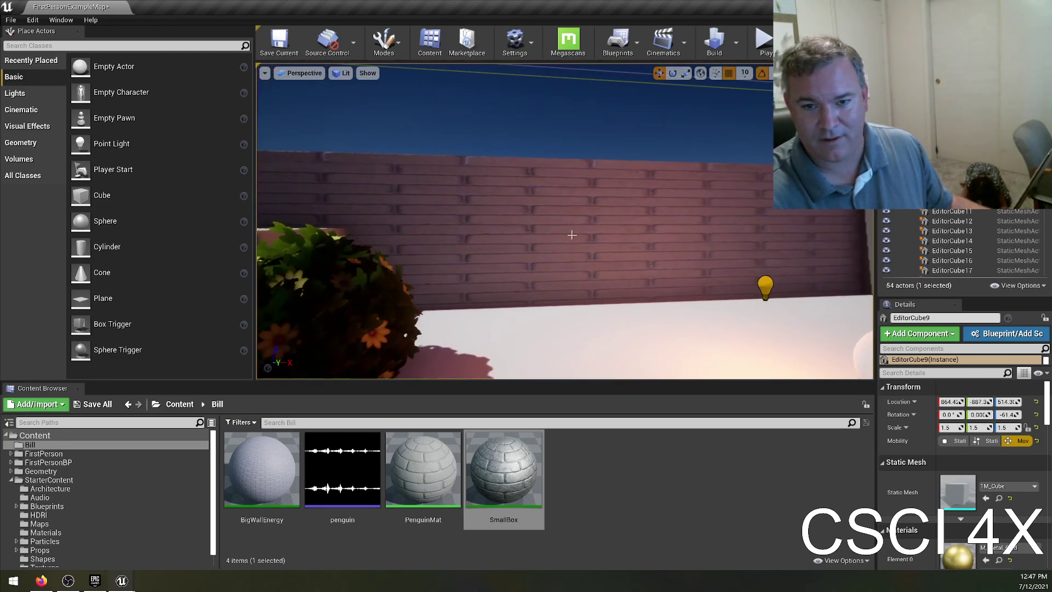
pyautogui.moveTo(631, 276); pyautogui.dragTo(652, 216, button='right')
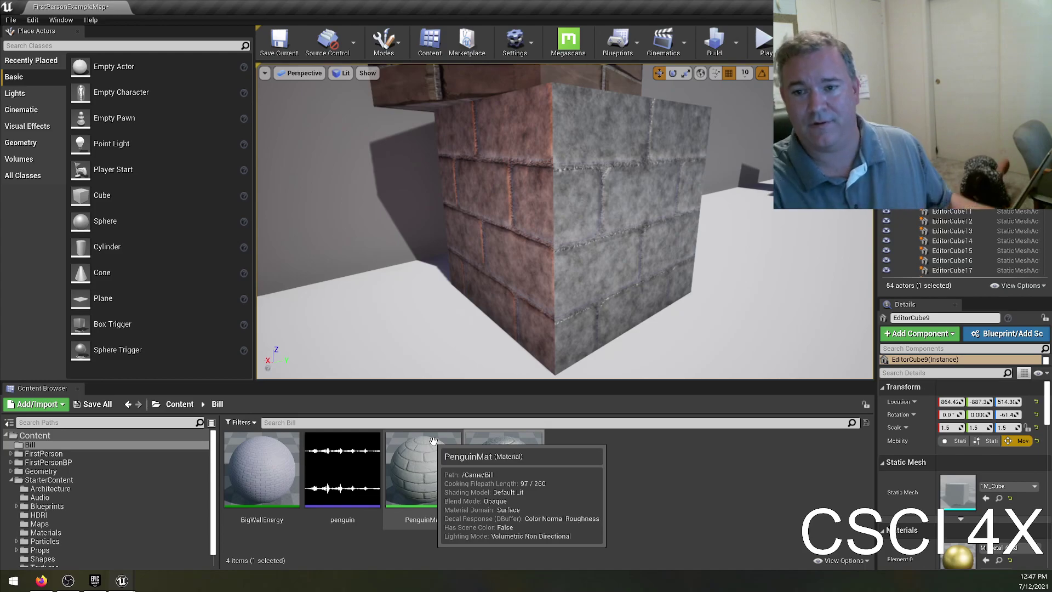
pyautogui.press('f')
pyautogui.moveTo(564, 219); pyautogui.dragTo(493, 236, button='right')
pyautogui.click(248, 474)
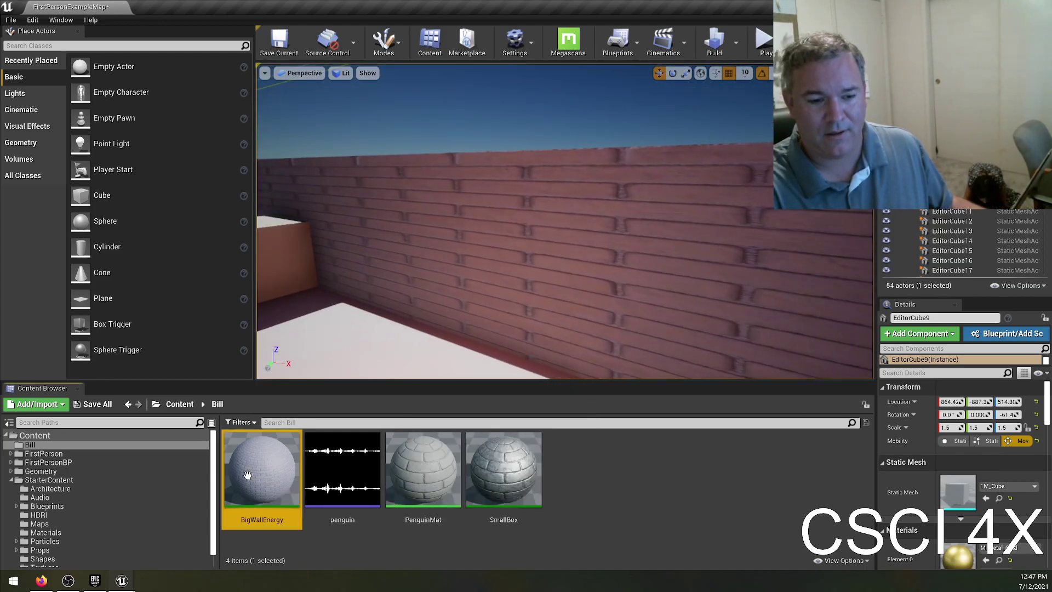
pyautogui.doubleClick(247, 474)
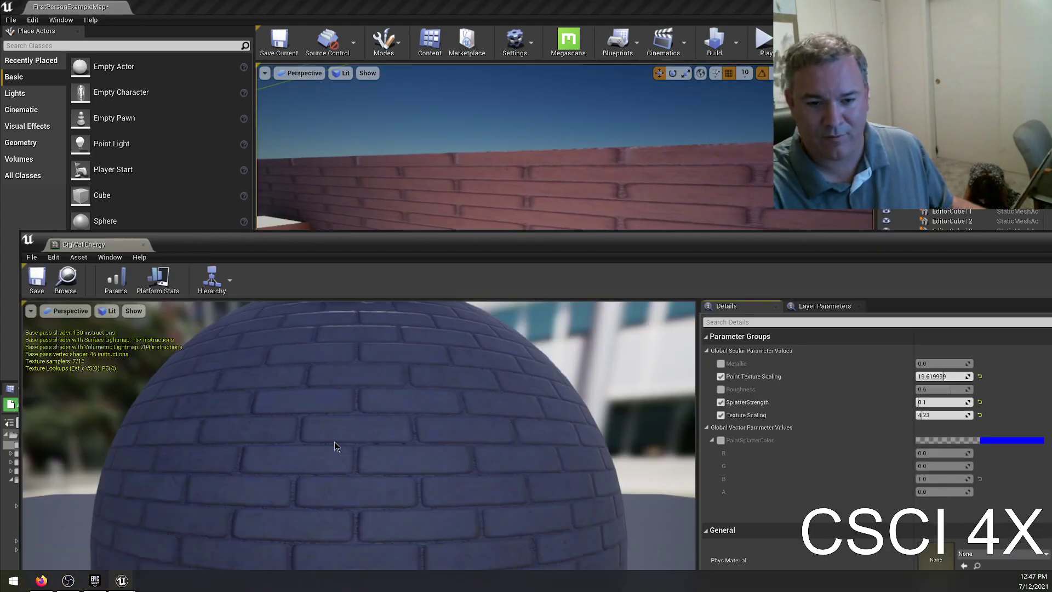
pyautogui.click(721, 441)
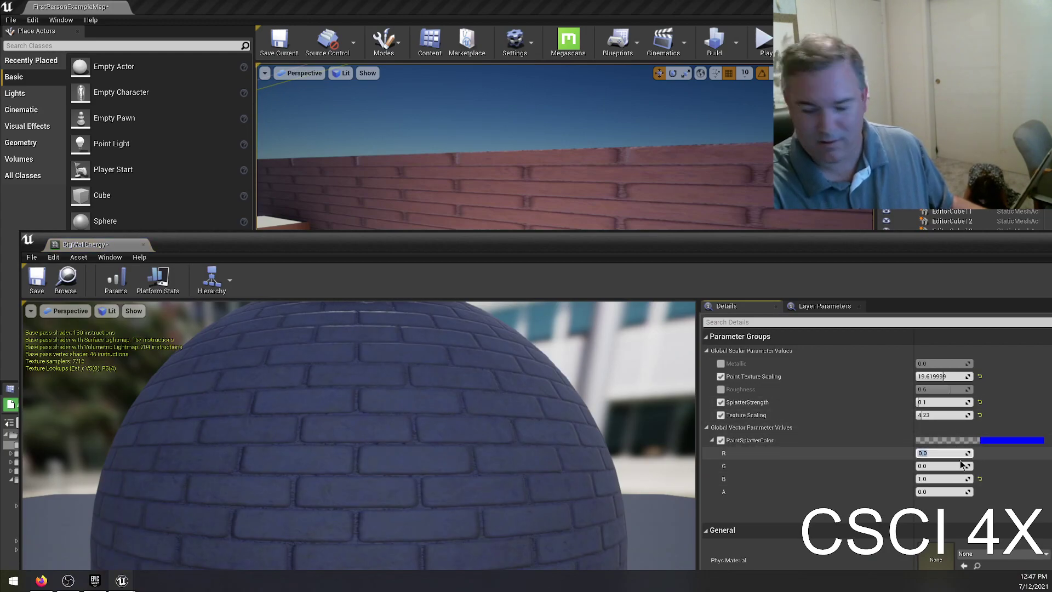
pyautogui.write('1')
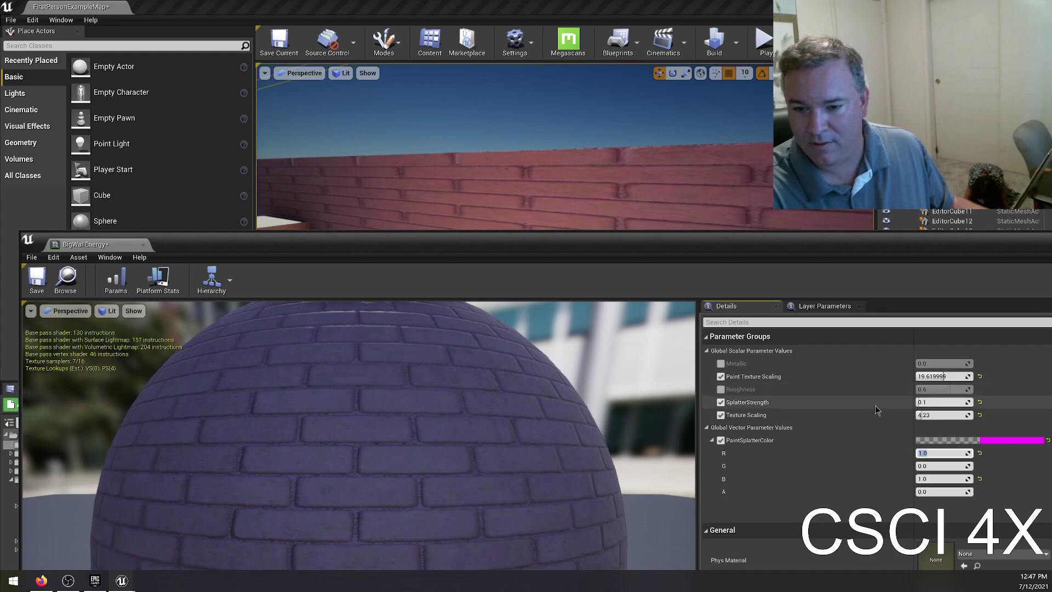
# - Reset BigWallEnergy's Paint Texture Scaling to 1.0, raise SplatterStrength to about 0.6, and save and close the material instance
pyautogui.click(943, 377)
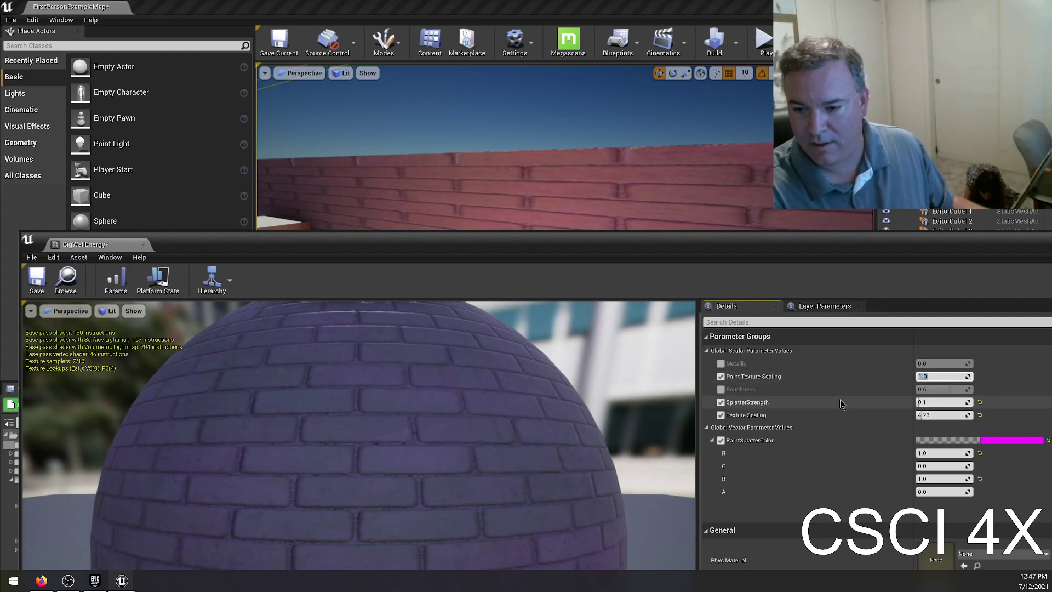
pyautogui.moveTo(924, 403); pyautogui.dragTo(934, 402)
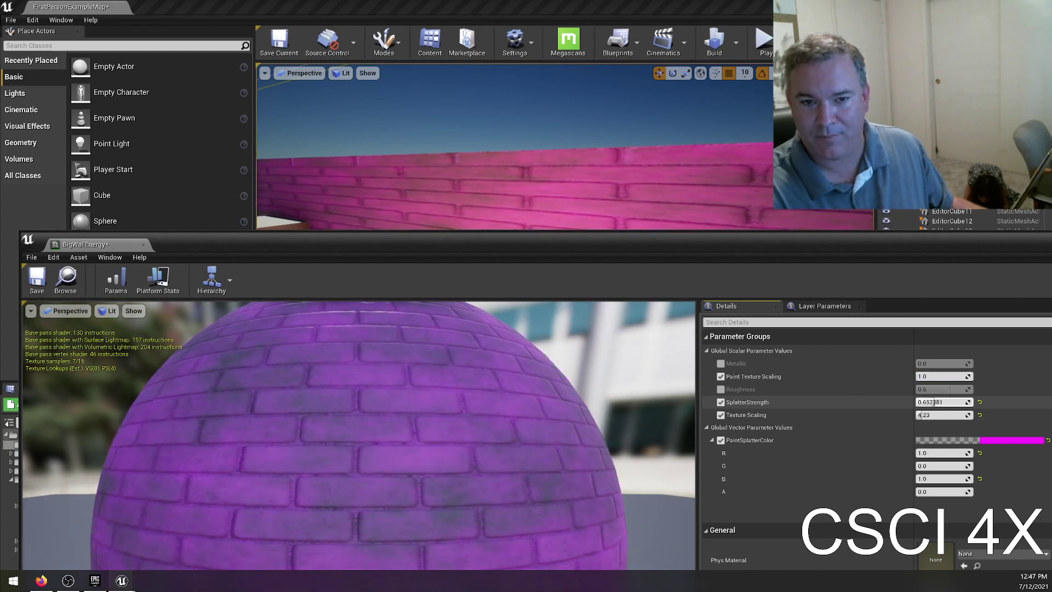
pyautogui.click(37, 276)
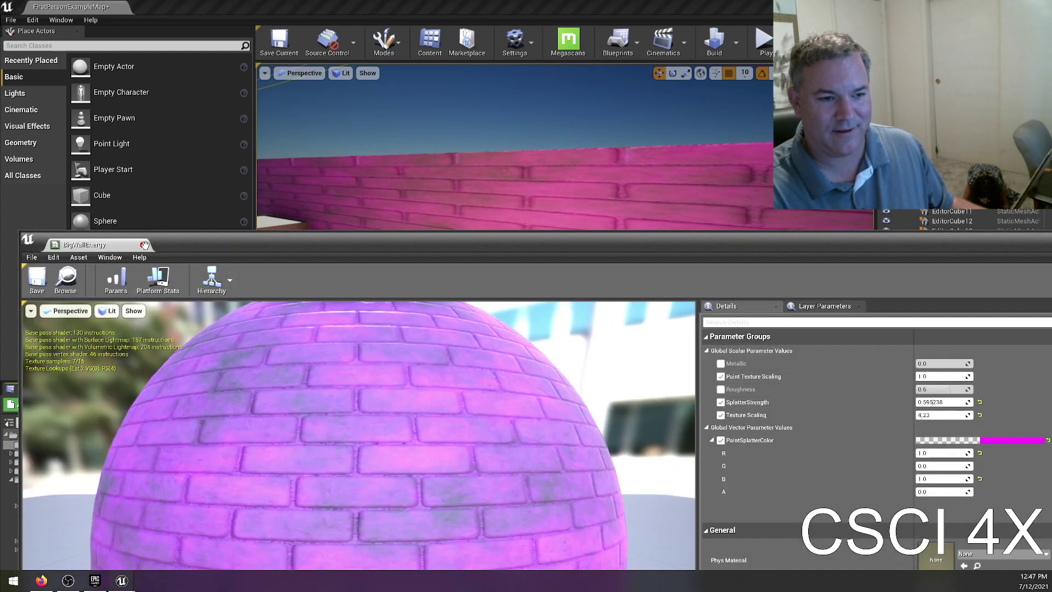
pyautogui.click(144, 244)
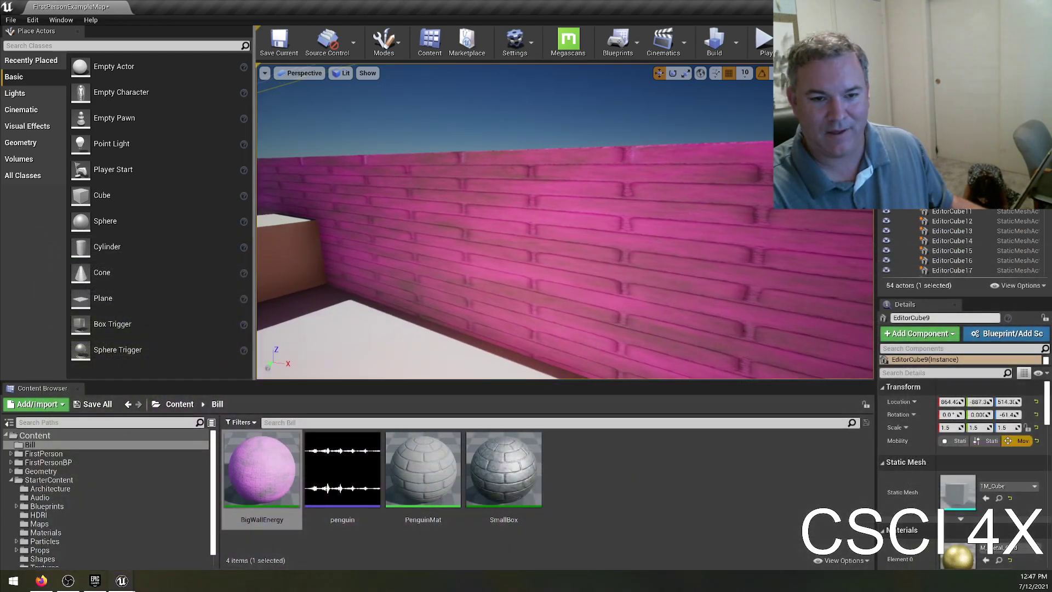
pyautogui.moveTo(411, 247); pyautogui.dragTo(469, 268, button='right')
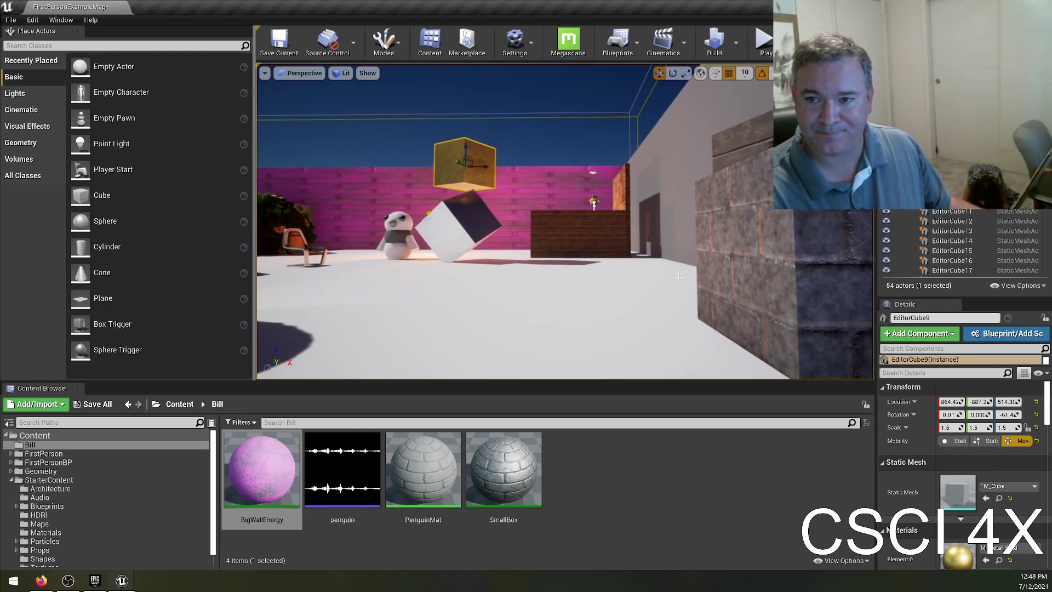
# - Import the splatter ink blot image as a texture into the Bill content folder
pyautogui.click(571, 477)
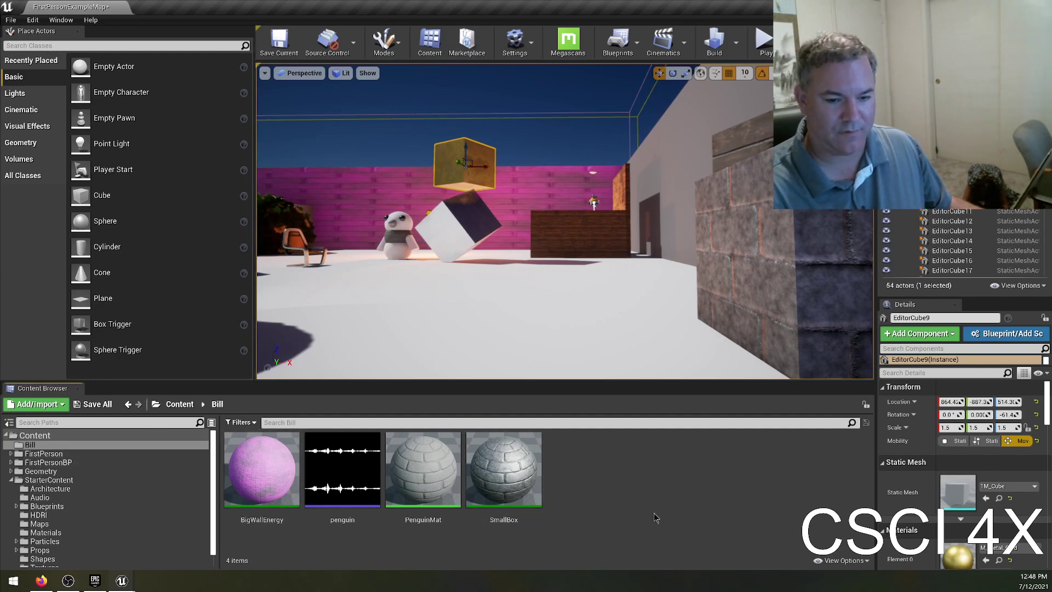
pyautogui.click(38, 404)
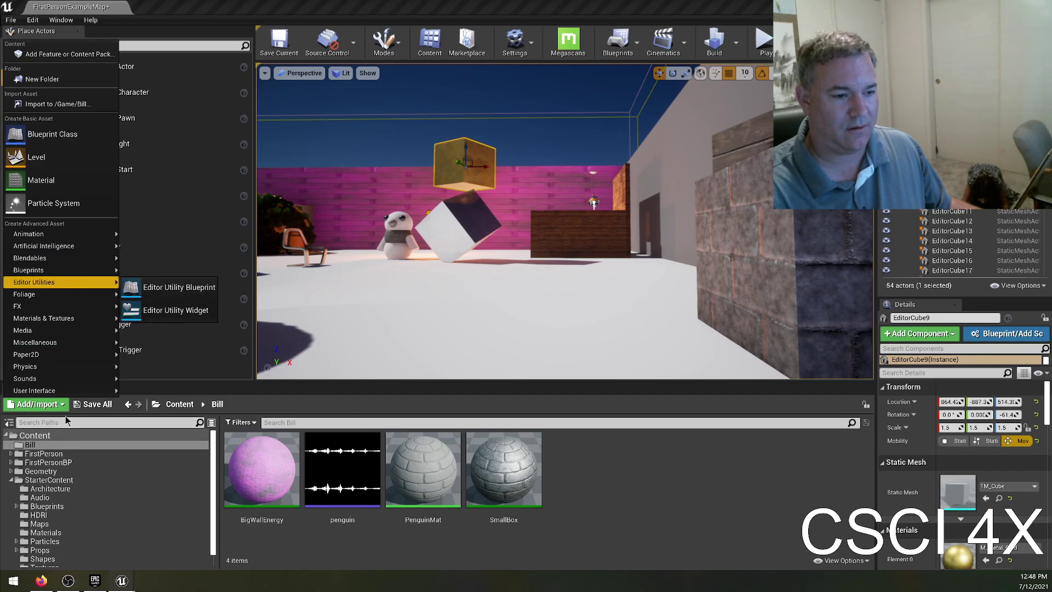
pyautogui.click(629, 492)
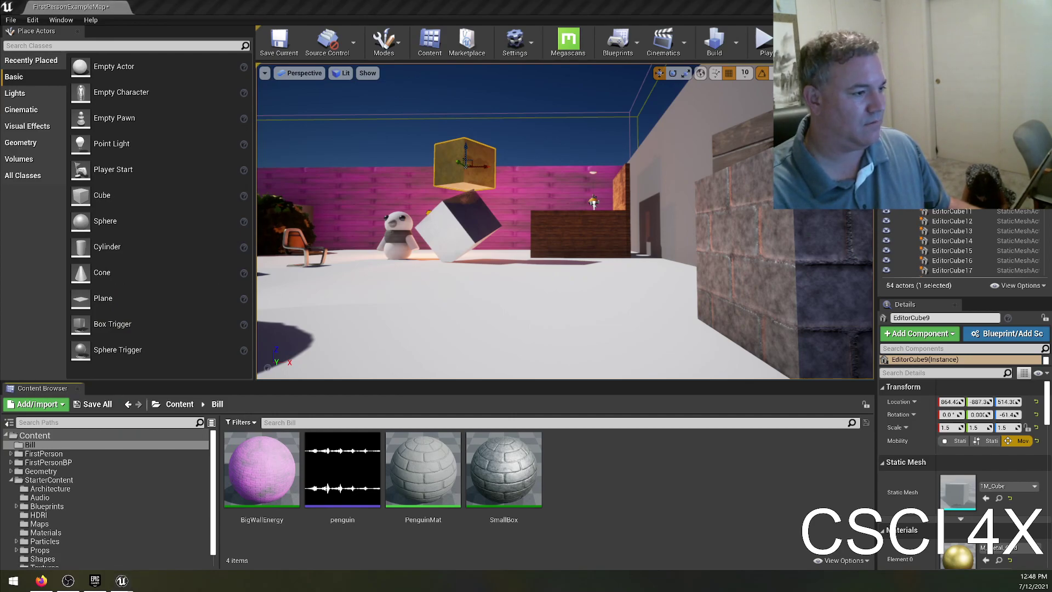
pyautogui.moveTo(582, 485); pyautogui.dragTo(596, 448)
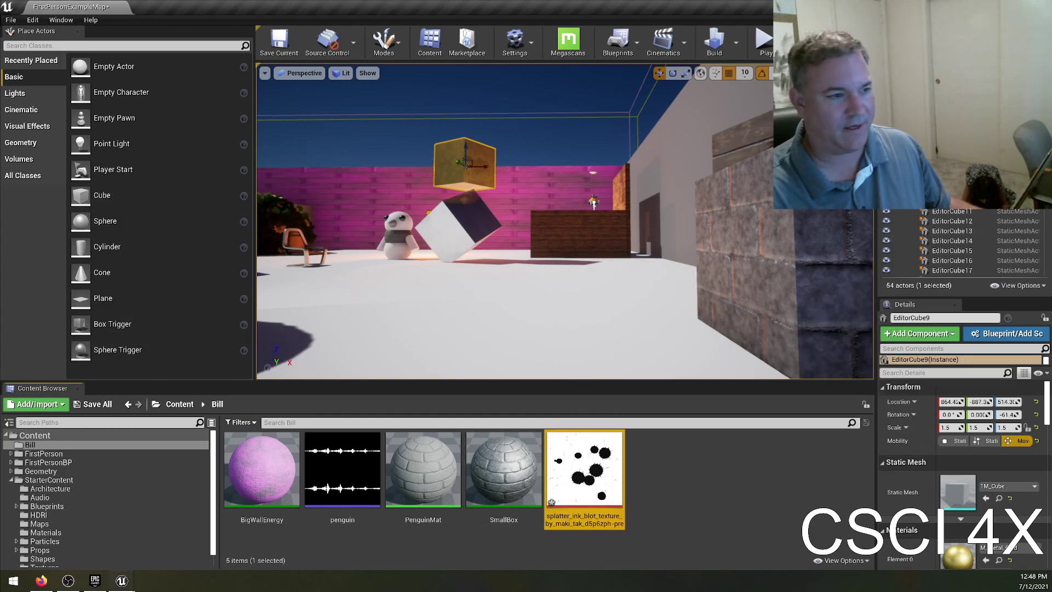
# - Open the PenguinMat material from the Bill folder in a maximized editor window
pyautogui.moveTo(565, 230)
pyautogui.mouseDown(button='right')
pyautogui.moveTo(466, 224)
pyautogui.moveTo(565, 236)
pyautogui.mouseUp(button='right')
pyautogui.press('w')
pyautogui.press('w')
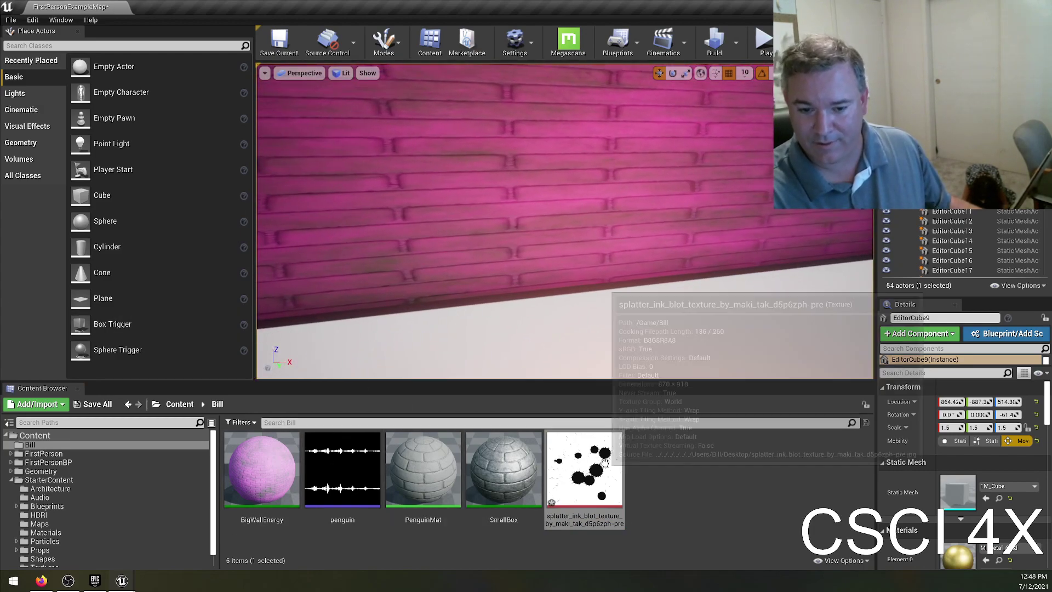
pyautogui.click(705, 486)
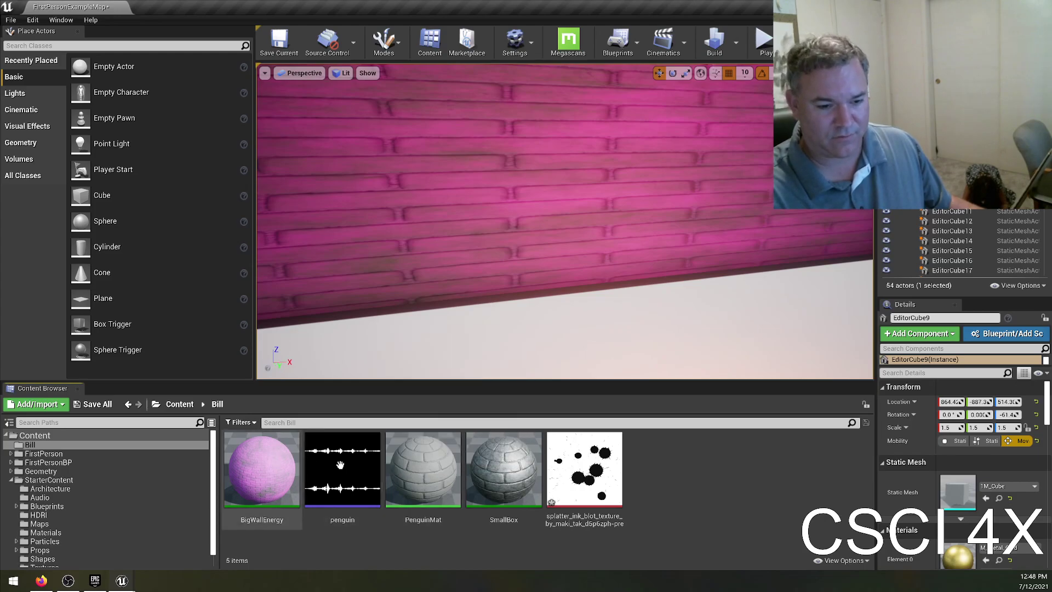
pyautogui.doubleClick(424, 466)
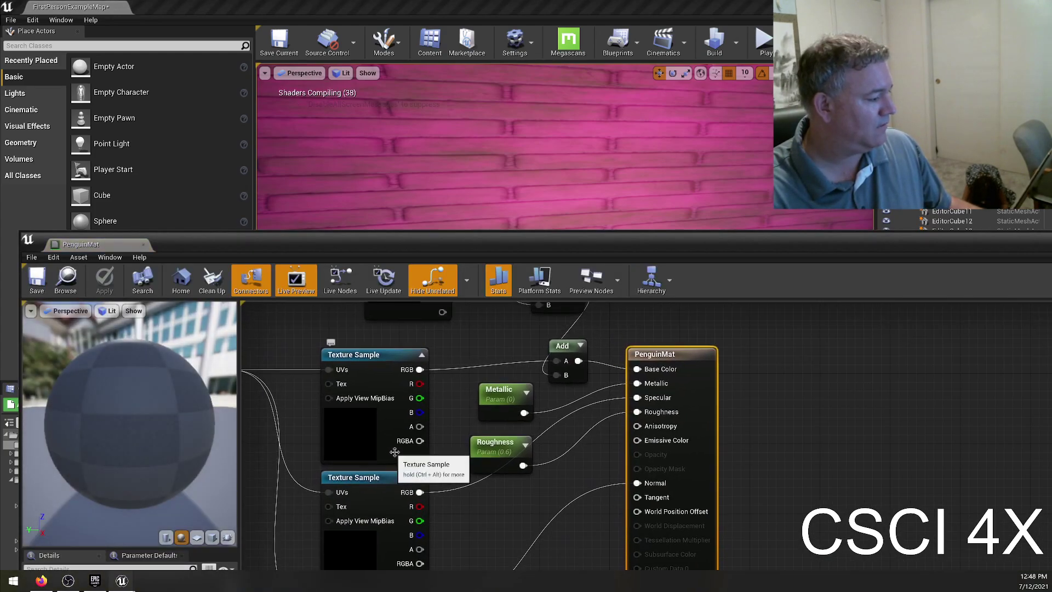
pyautogui.doubleClick(636, 244)
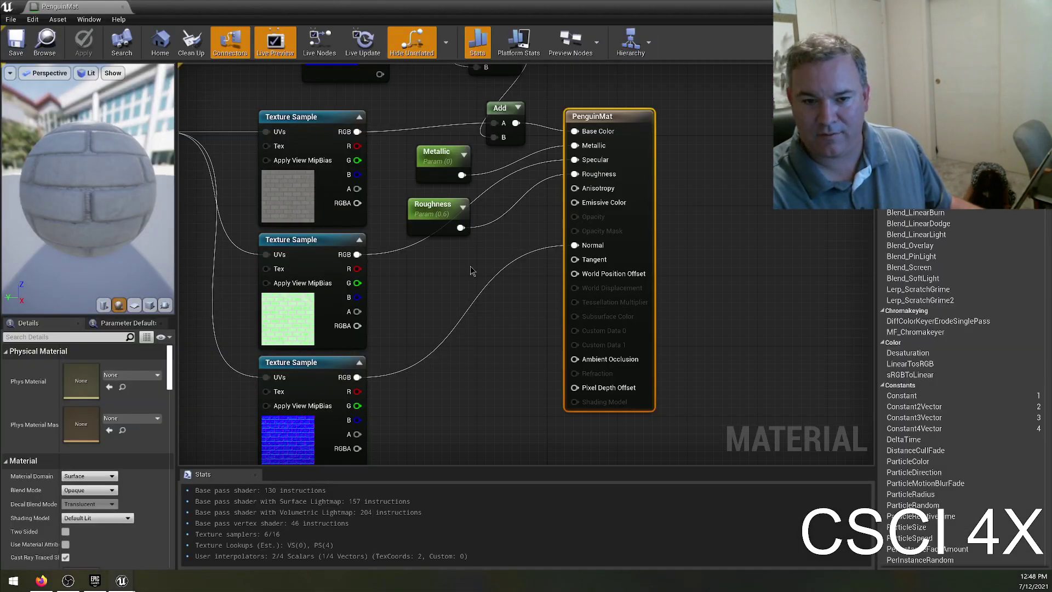
# - Assign the splatter_ink_blot texture to the Texture Sample that feeds the SplatterStrength Multiply, and close the material editor
pyautogui.moveTo(456, 359)
pyautogui.mouseDown(button='right')
pyautogui.moveTo(632, 352)
pyautogui.moveTo(683, 405)
pyautogui.mouseUp(button='right')
pyautogui.moveTo(293, 128); pyautogui.dragTo(236, 294, button='right')
pyautogui.moveTo(331, 192); pyautogui.dragTo(325, 295, button='right')
pyautogui.click(487, 258)
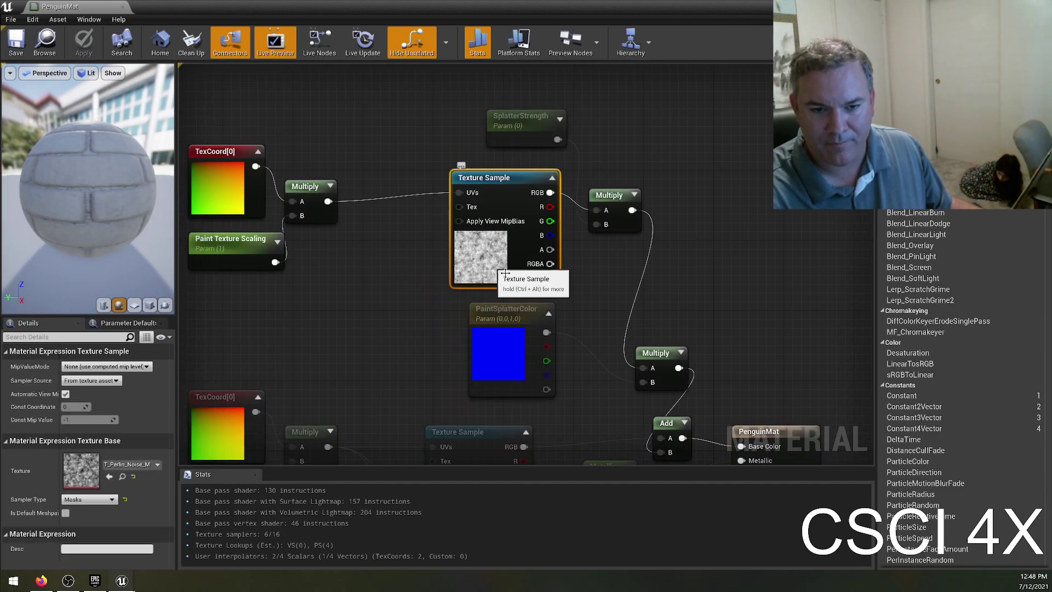
pyautogui.click(157, 464)
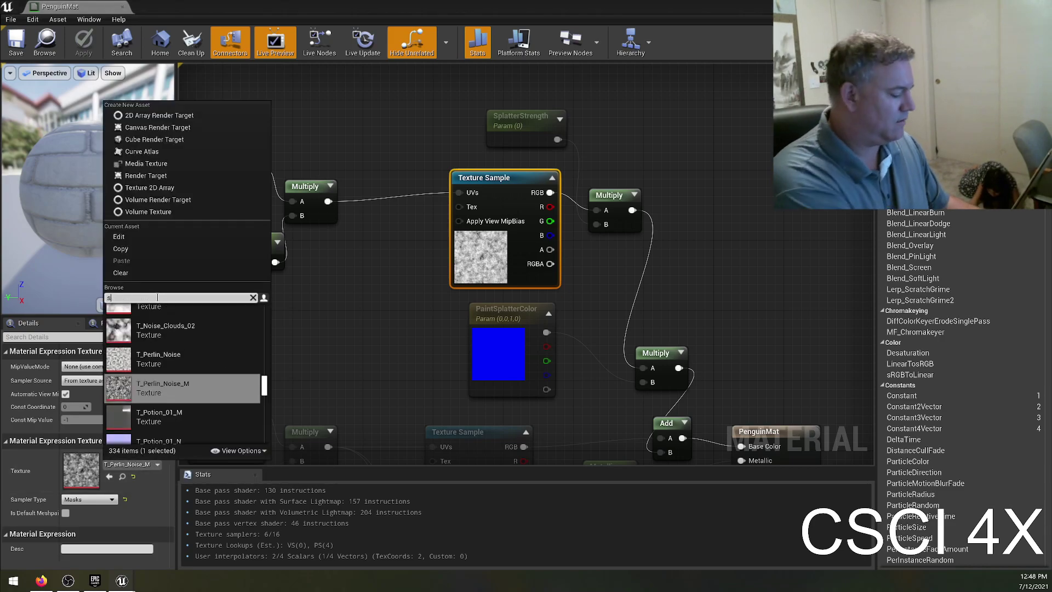
pyautogui.click(151, 325)
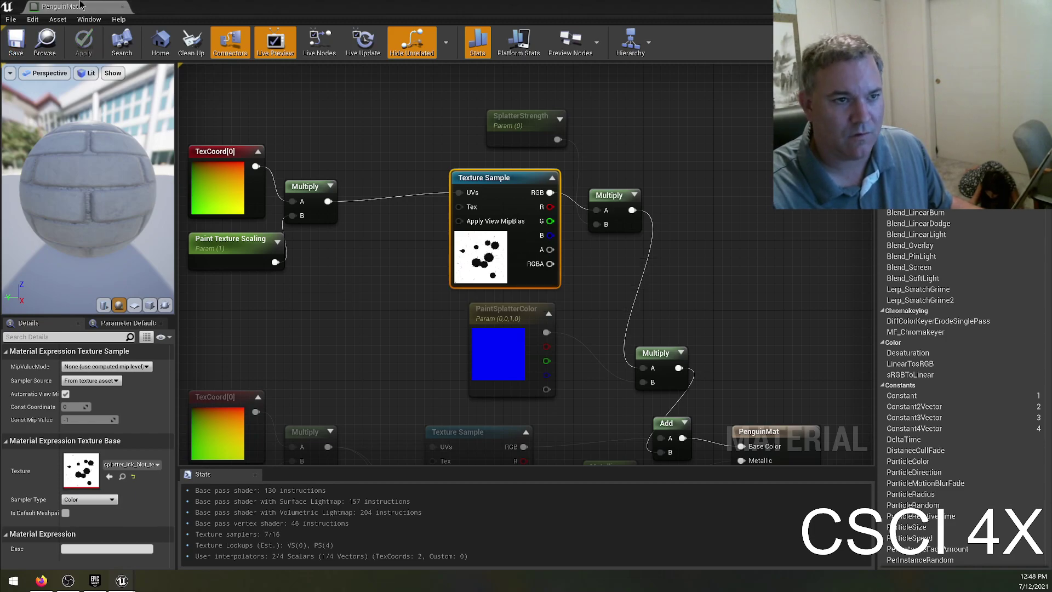
pyautogui.click(122, 7)
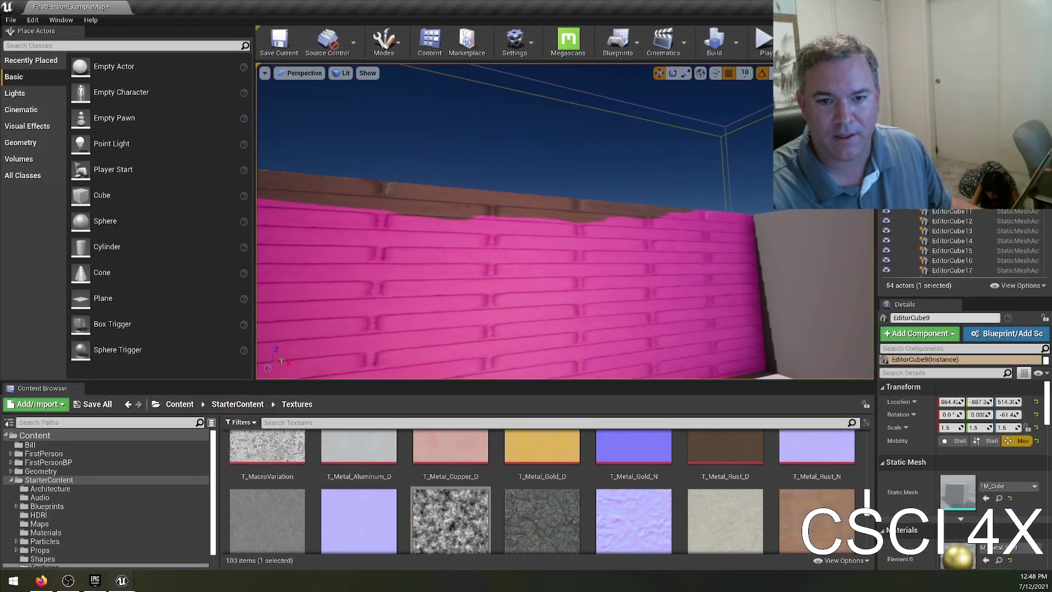
# - Open the SmallBox material instance from the Bill folder in a reduced window, with the brick box in view in the level
pyautogui.press('w')
pyautogui.moveTo(564, 222); pyautogui.dragTo(673, 205, button='right')
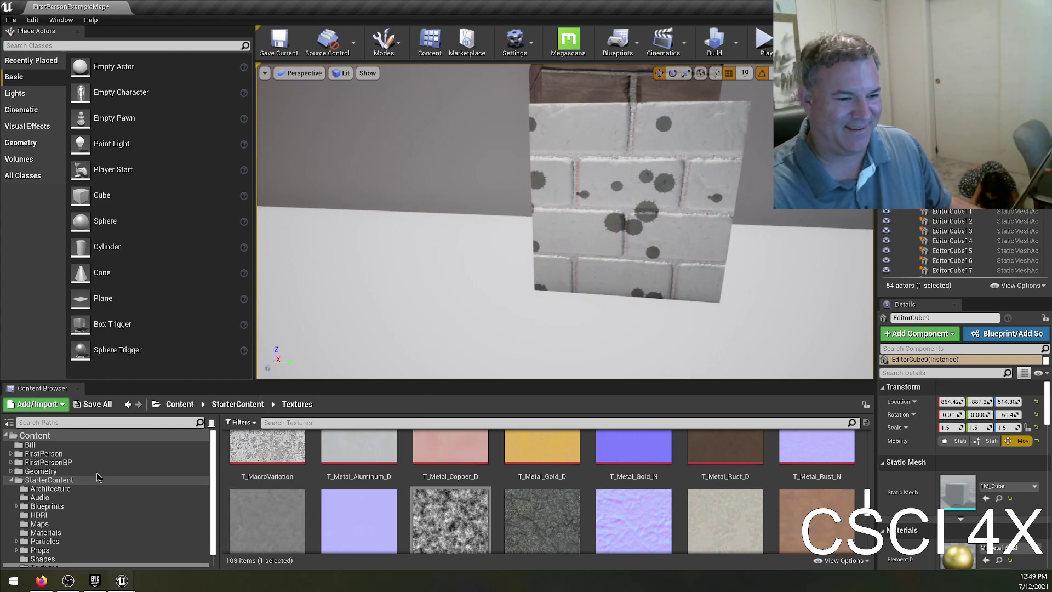
pyautogui.click(31, 444)
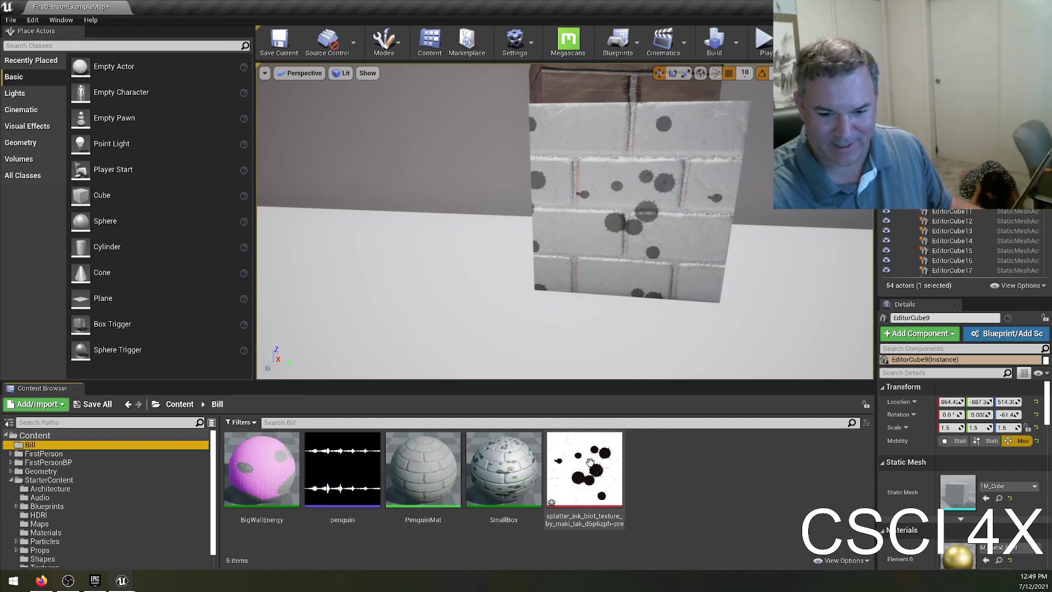
pyautogui.moveTo(587, 463)
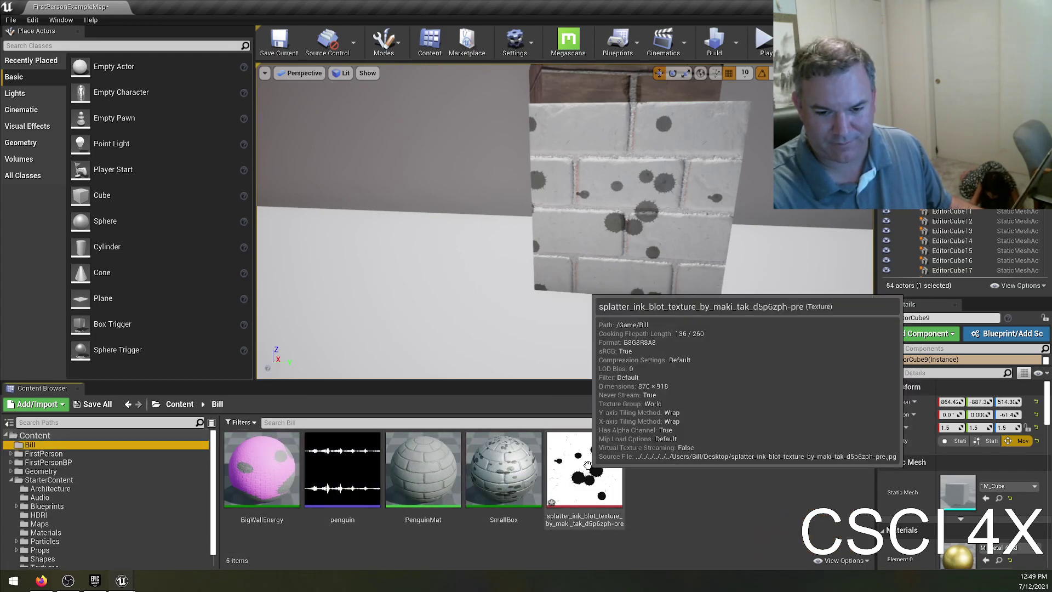
pyautogui.doubleClick(520, 457)
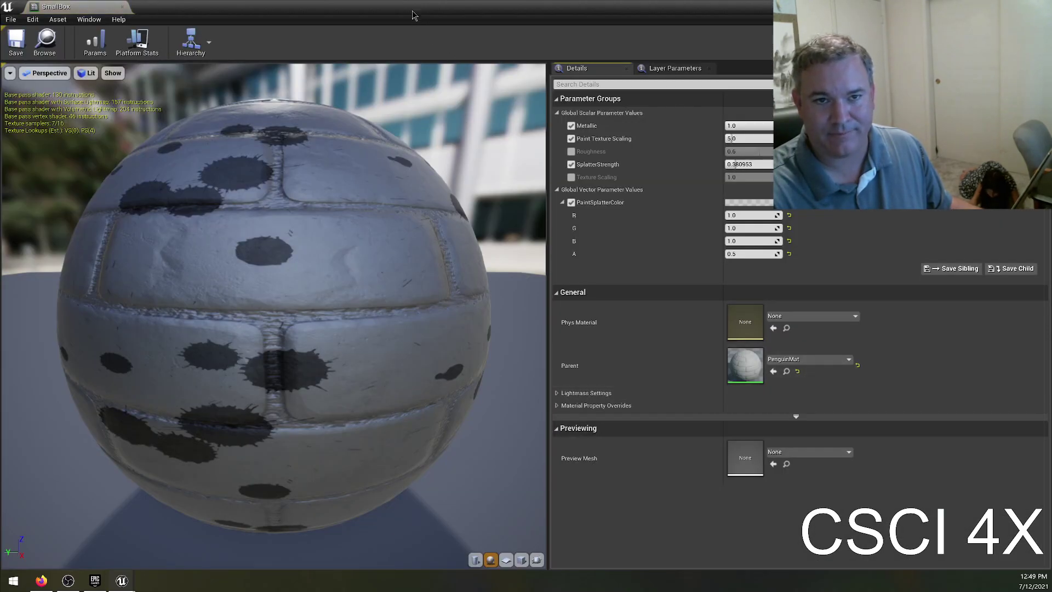
pyautogui.doubleClick(413, 16)
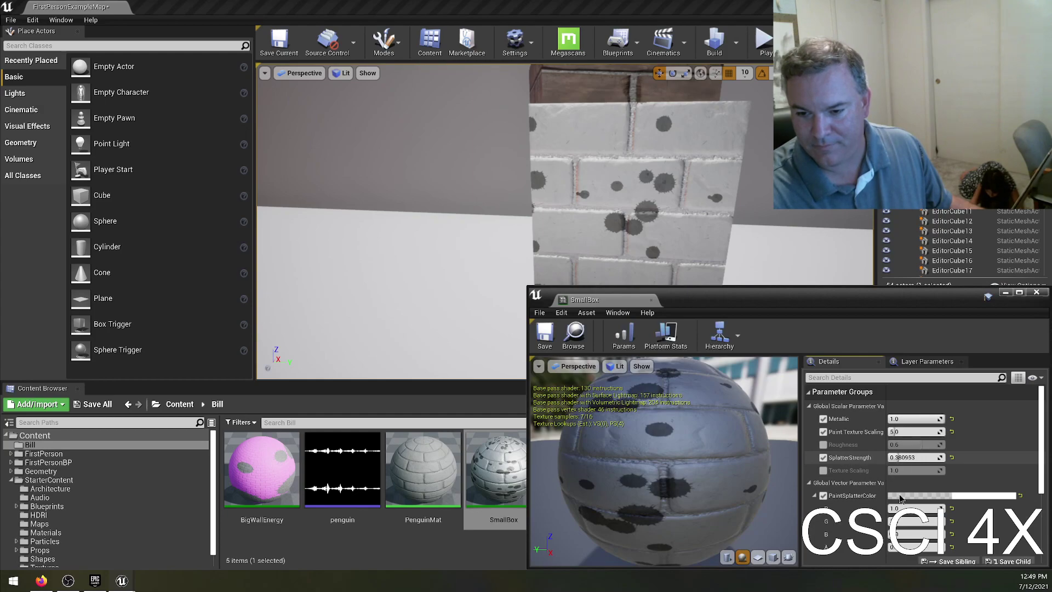
# - Set the SmallBox instance's PaintSplatterColor to a strong red and save the instance
pyautogui.click(971, 496)
pyautogui.moveTo(804, 365); pyautogui.dragTo(853, 367)
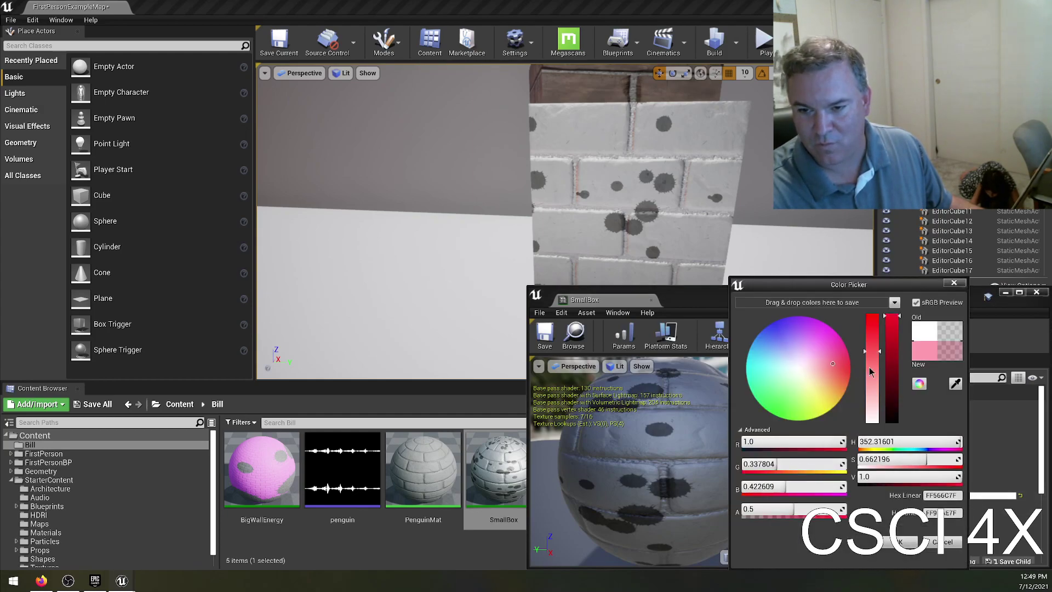
pyautogui.click(903, 544)
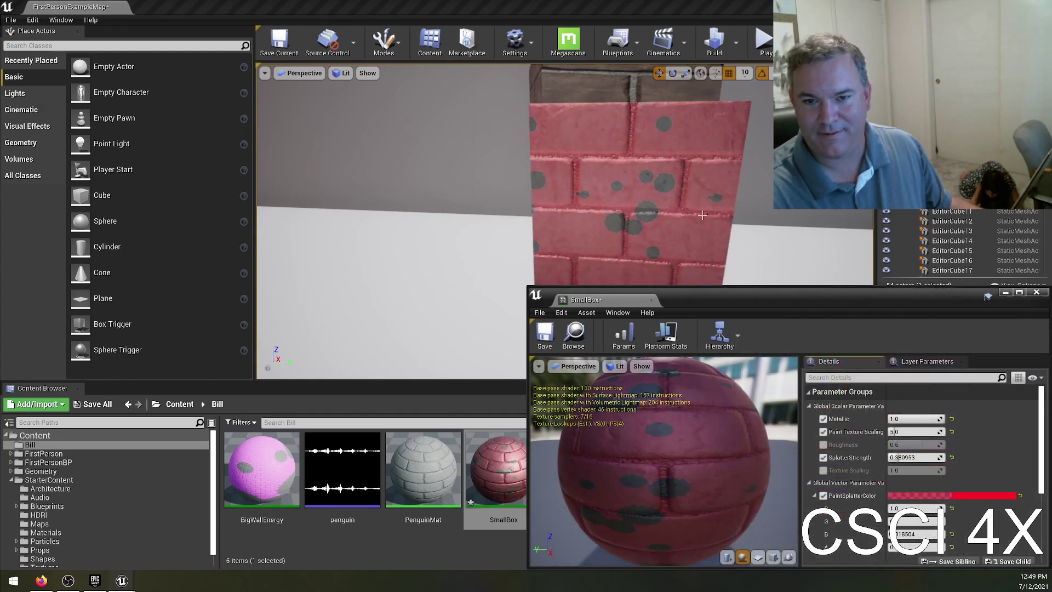
pyautogui.moveTo(662, 188); pyautogui.dragTo(639, 189, button='right')
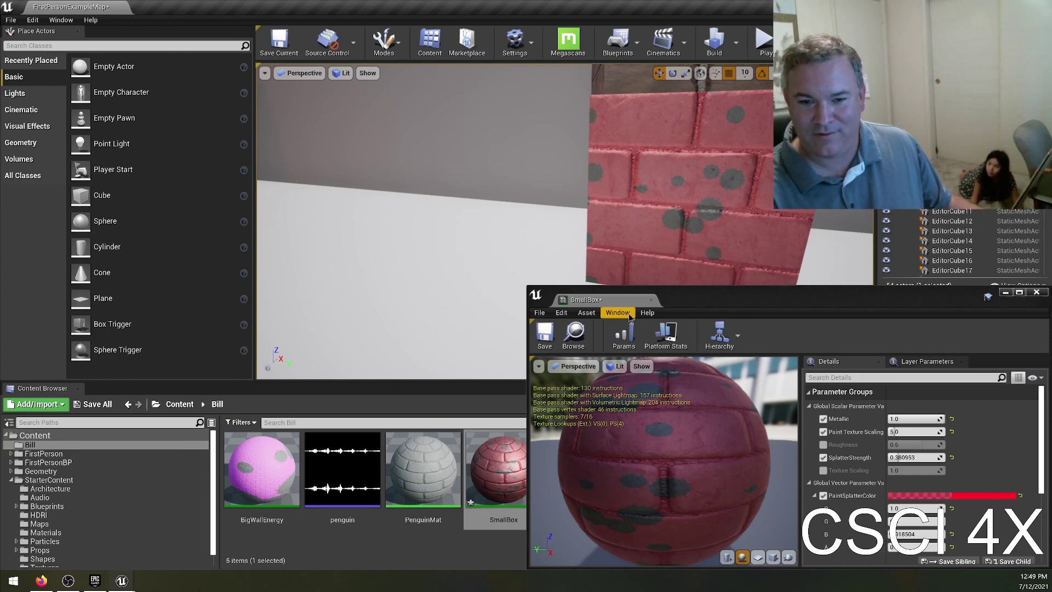
pyautogui.click(545, 335)
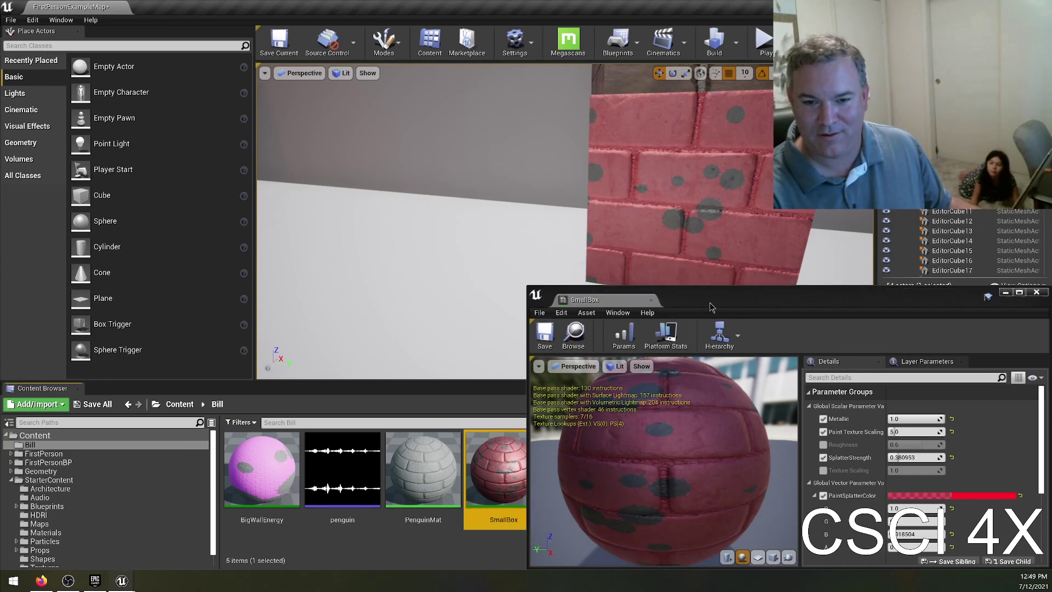
pyautogui.doubleClick(842, 306)
pyautogui.click(850, 294)
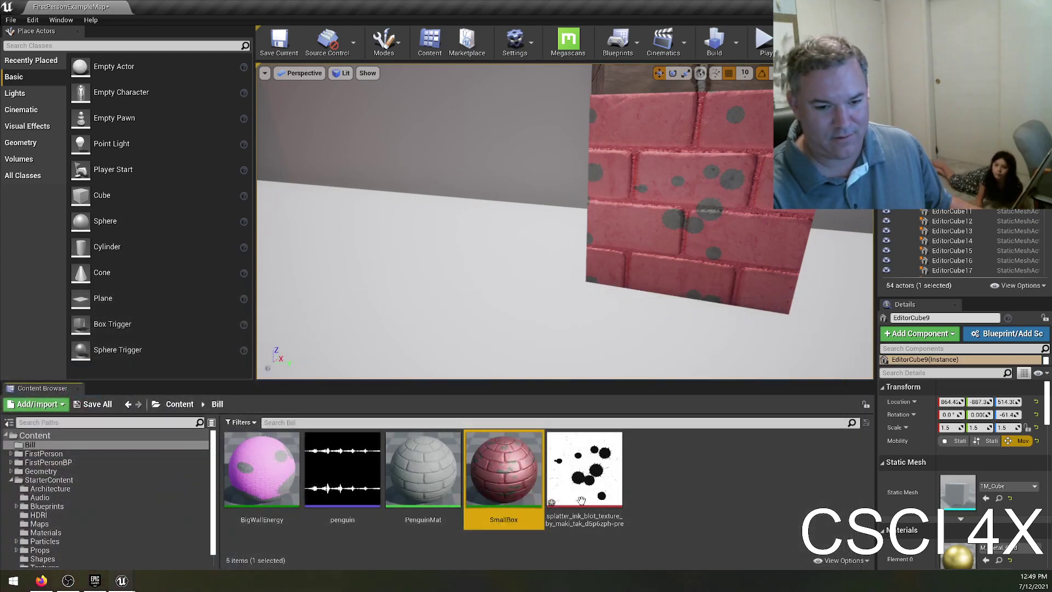
# - Reopen the PenguinMat material in a maximized editor window
pyautogui.doubleClick(441, 459)
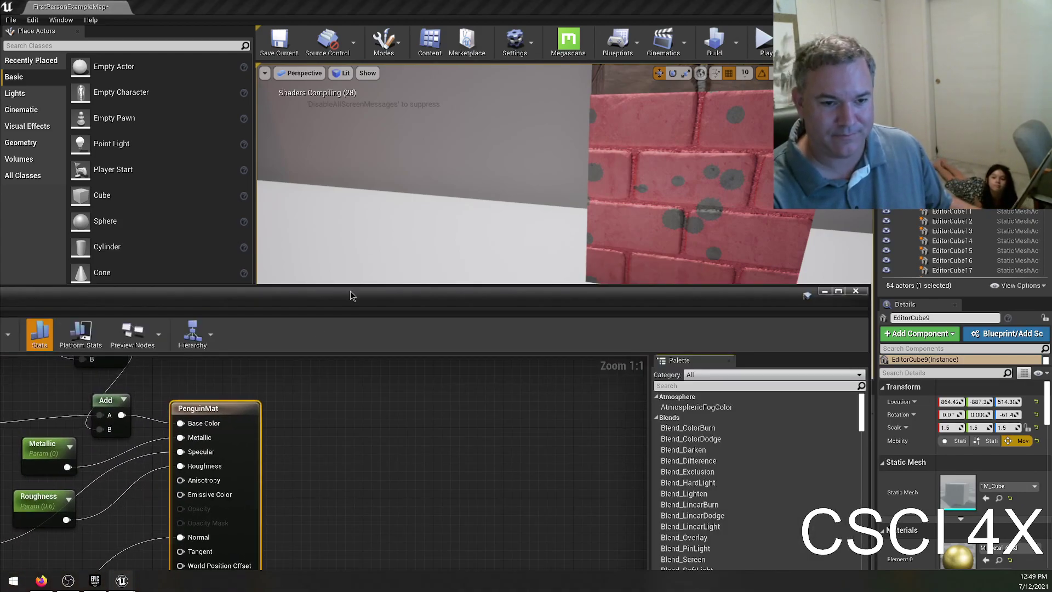
pyautogui.doubleClick(351, 296)
pyautogui.rightClick(460, 271)
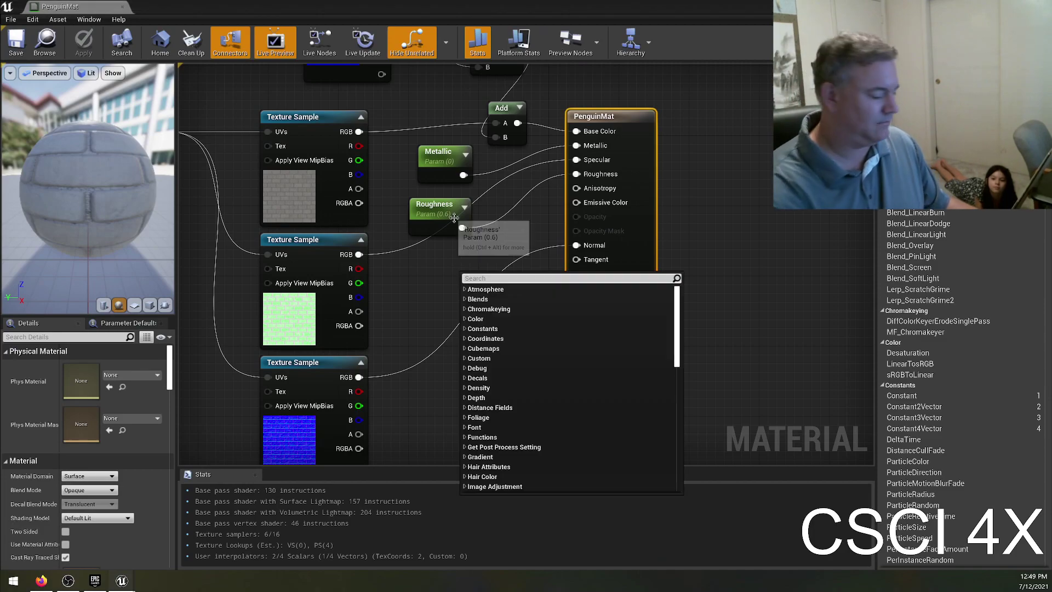
pyautogui.write('invedrse')
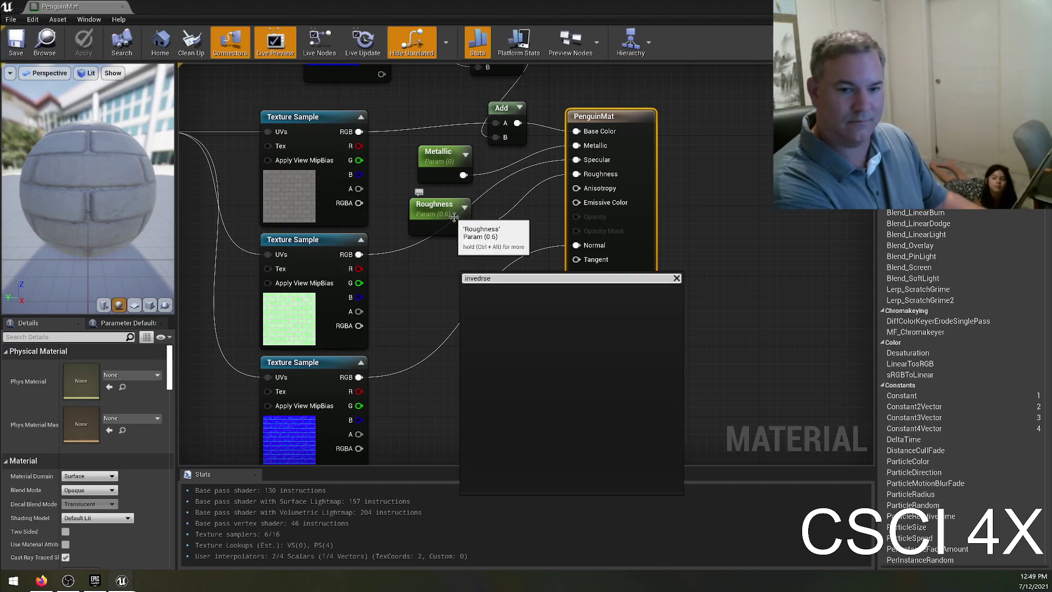
pyautogui.press('BackSpace')
pyautogui.write('r')
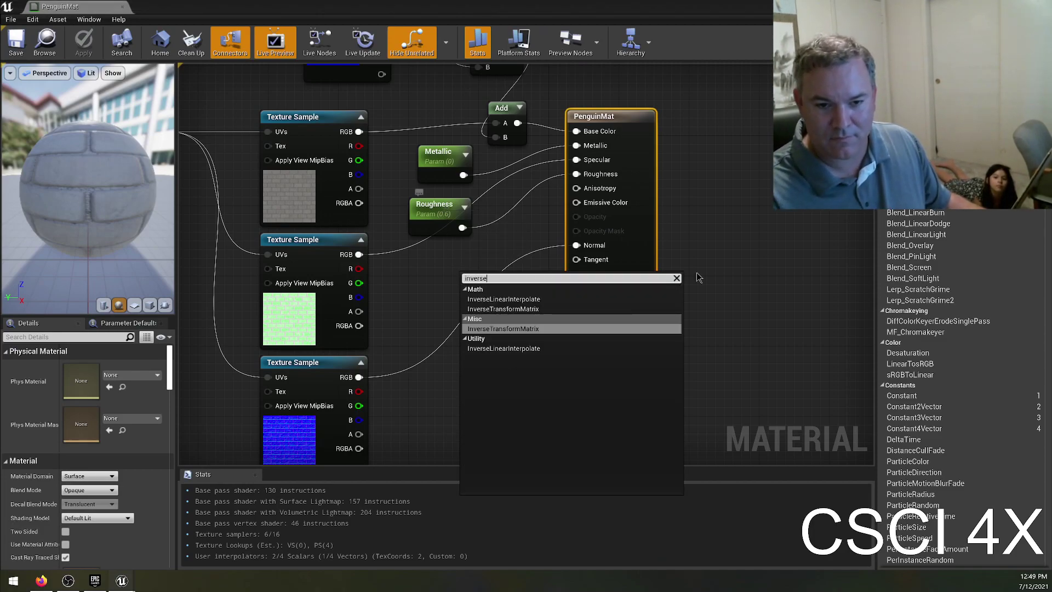
pyautogui.click(528, 209)
# - Add a Subtract node from the splatter Texture Sample's RGB output, spacing out the Texture Sample and Multiply nodes around it
pyautogui.moveTo(439, 112)
pyautogui.mouseDown(button='right')
pyautogui.moveTo(501, 337)
pyautogui.moveTo(637, 303)
pyautogui.mouseUp(button='right')
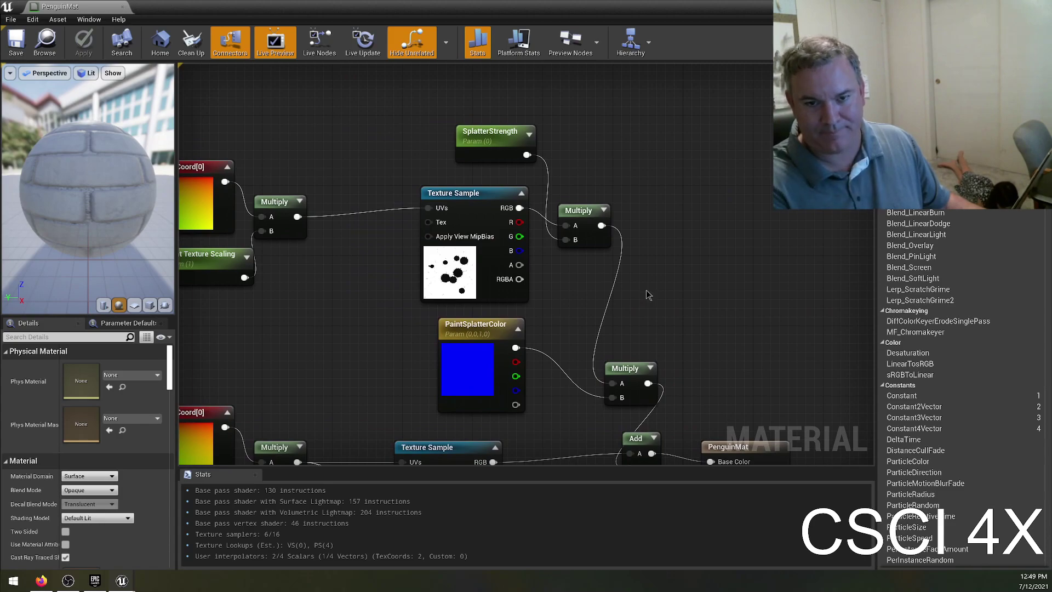
pyautogui.moveTo(477, 194); pyautogui.dragTo(503, 209)
pyautogui.write('subtract')
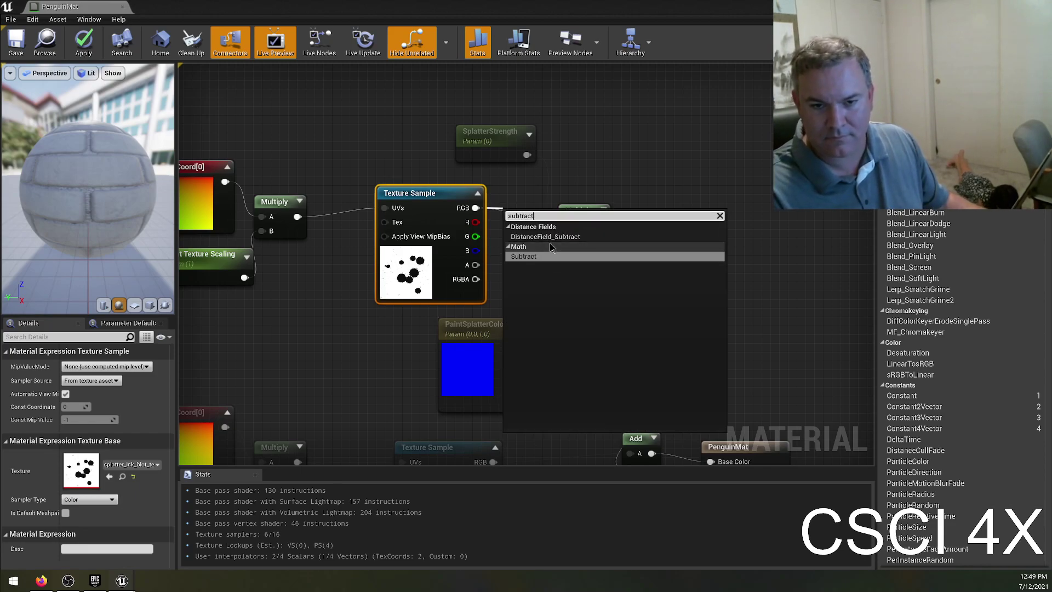
pyautogui.click(547, 257)
pyautogui.moveTo(585, 219); pyautogui.dragTo(614, 218)
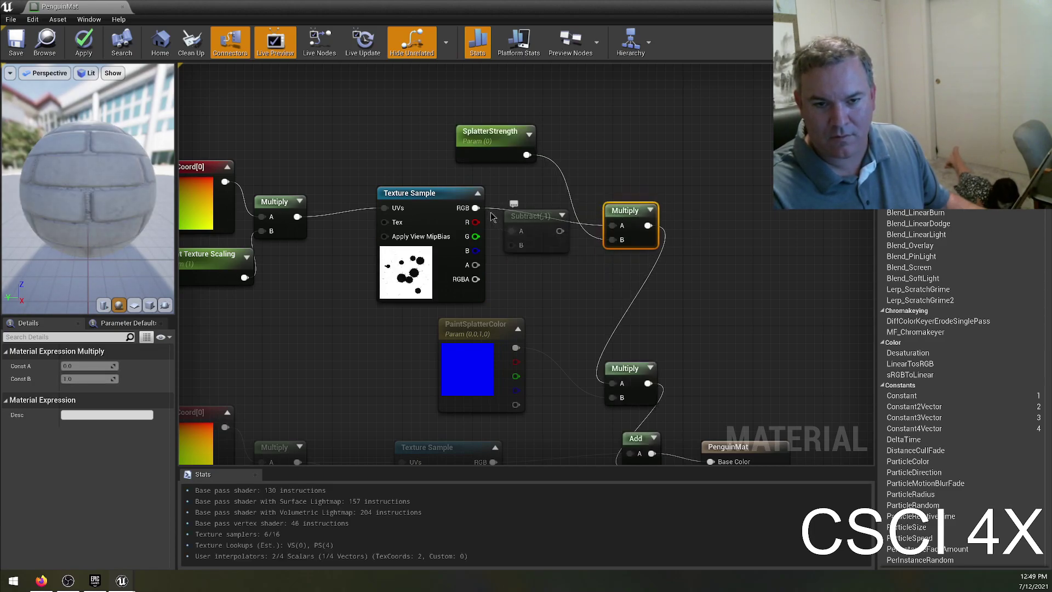
# - Wire the splatter texture's RGB into Subtract input B and the Subtract output into input A of the SplatterStrength Multiply
pyautogui.moveTo(475, 208); pyautogui.dragTo(512, 245)
pyautogui.moveTo(475, 207); pyautogui.dragTo(500, 234)
pyautogui.click(433, 176)
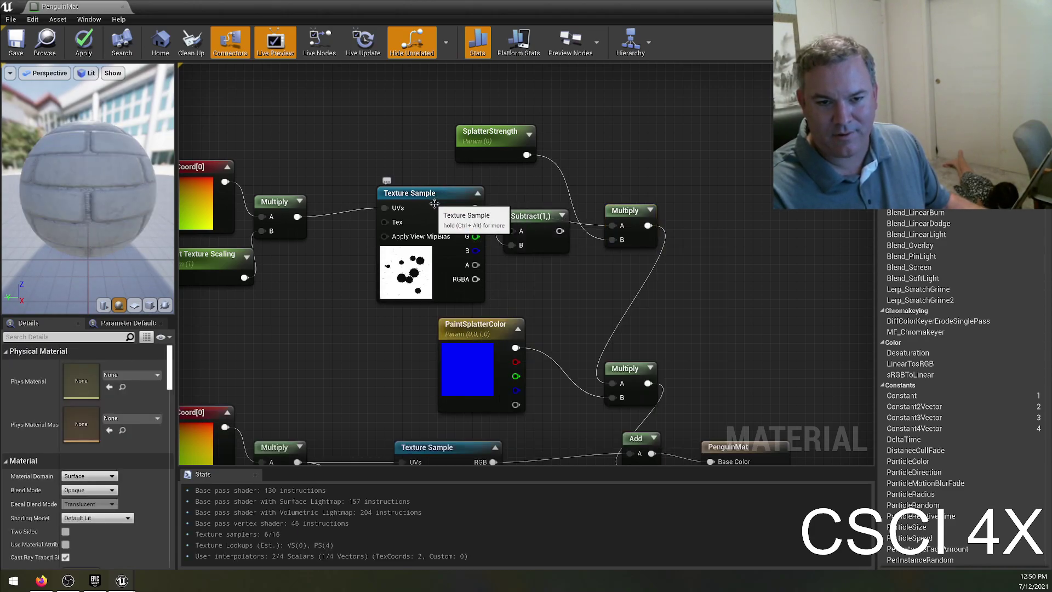
pyautogui.moveTo(434, 204); pyautogui.dragTo(408, 204)
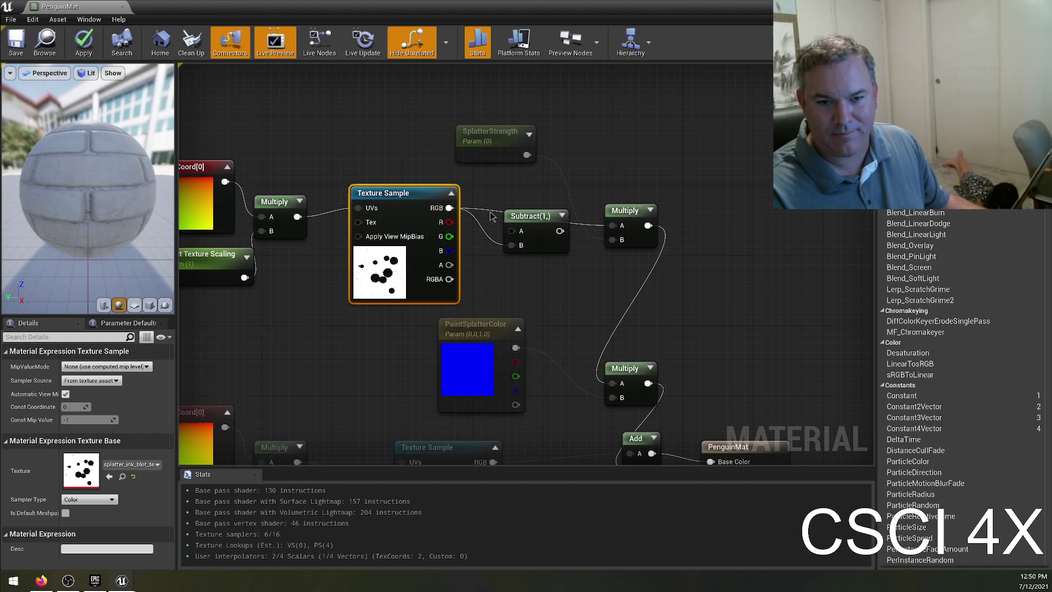
pyautogui.moveTo(560, 230); pyautogui.dragTo(615, 231)
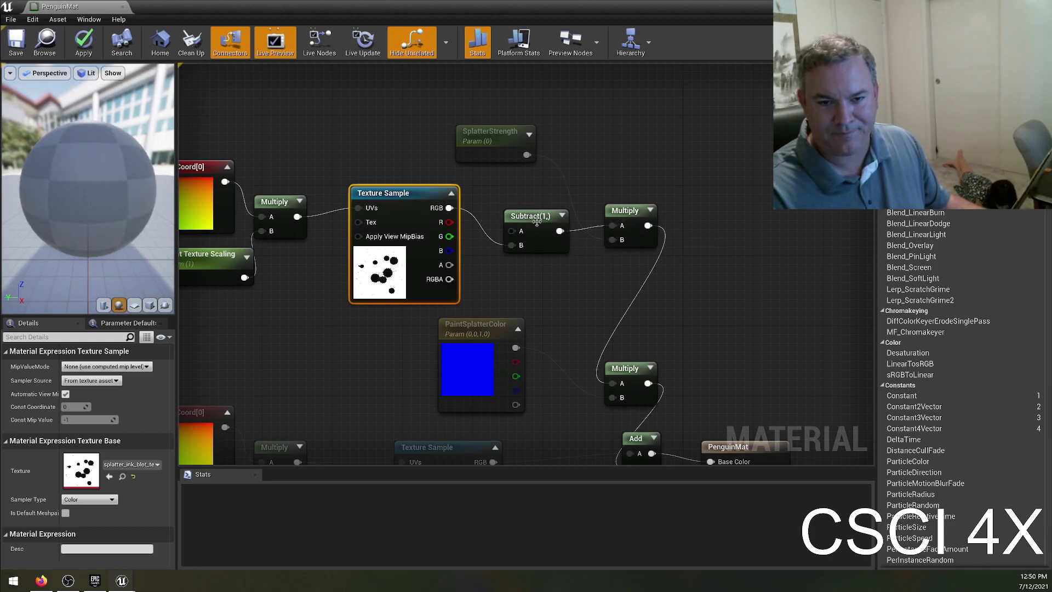
pyautogui.moveTo(536, 220); pyautogui.dragTo(513, 198)
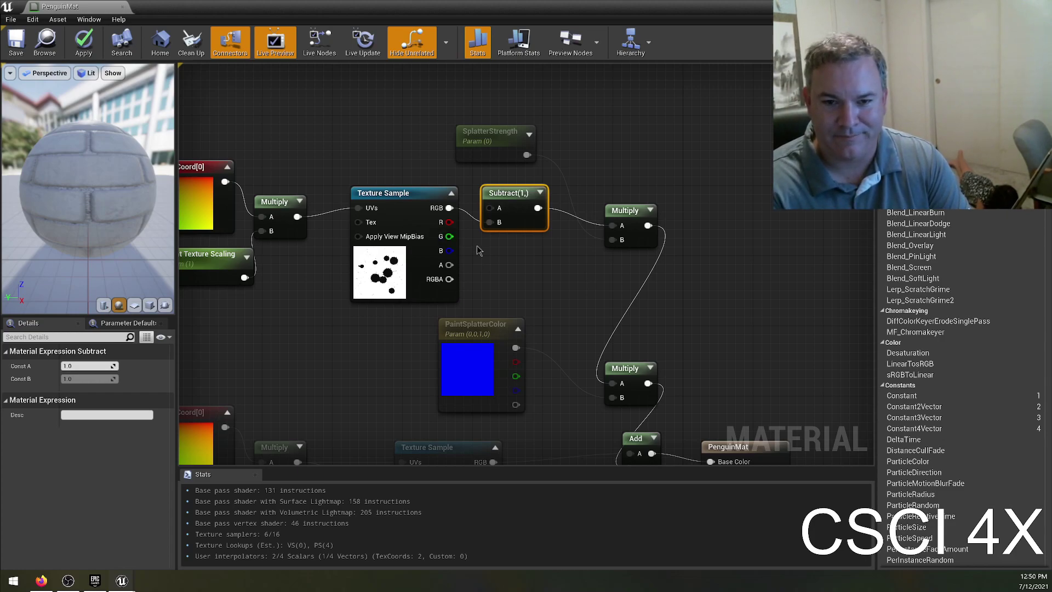
# - Save PenguinMat and lower its editor window to uncover the brick box in the level
pyautogui.click(16, 43)
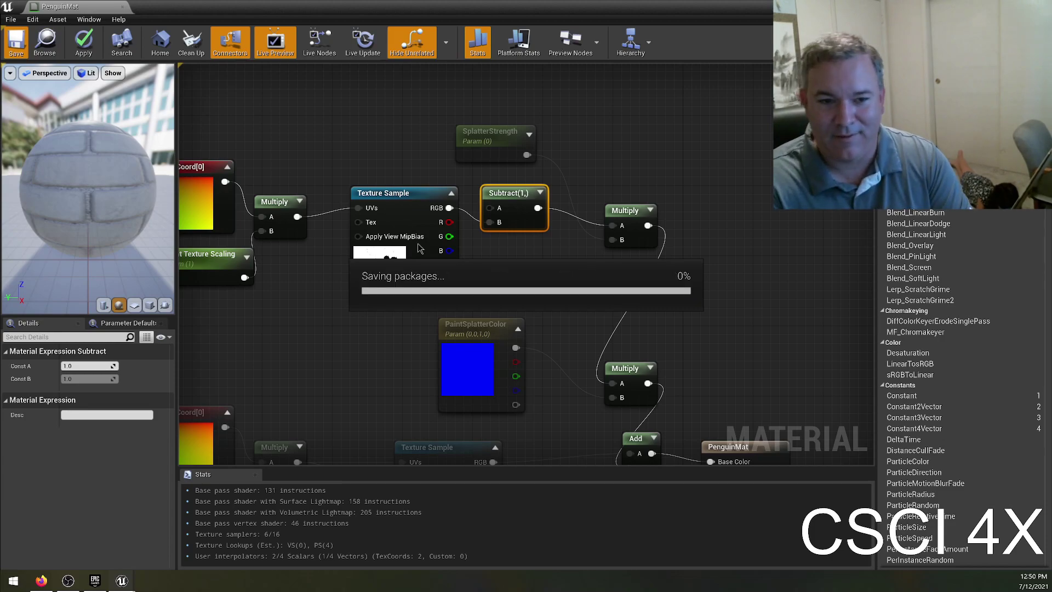
pyautogui.moveTo(554, 11); pyautogui.dragTo(570, 338)
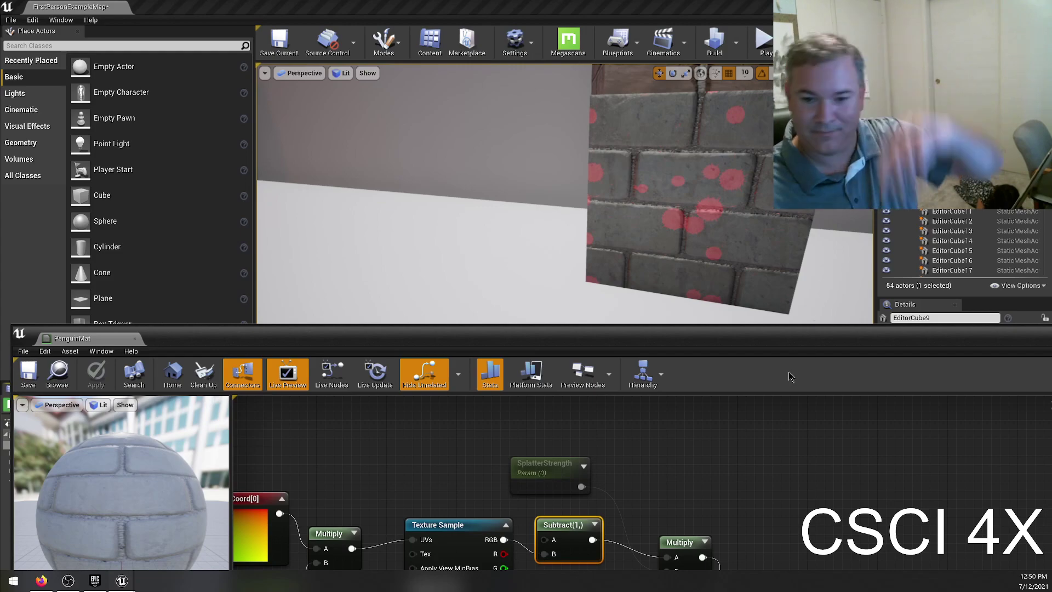
# - Close the PenguinMat editor and turn the level view to the large wall with the pink paint
pyautogui.moveTo(797, 341); pyautogui.dragTo(926, 184)
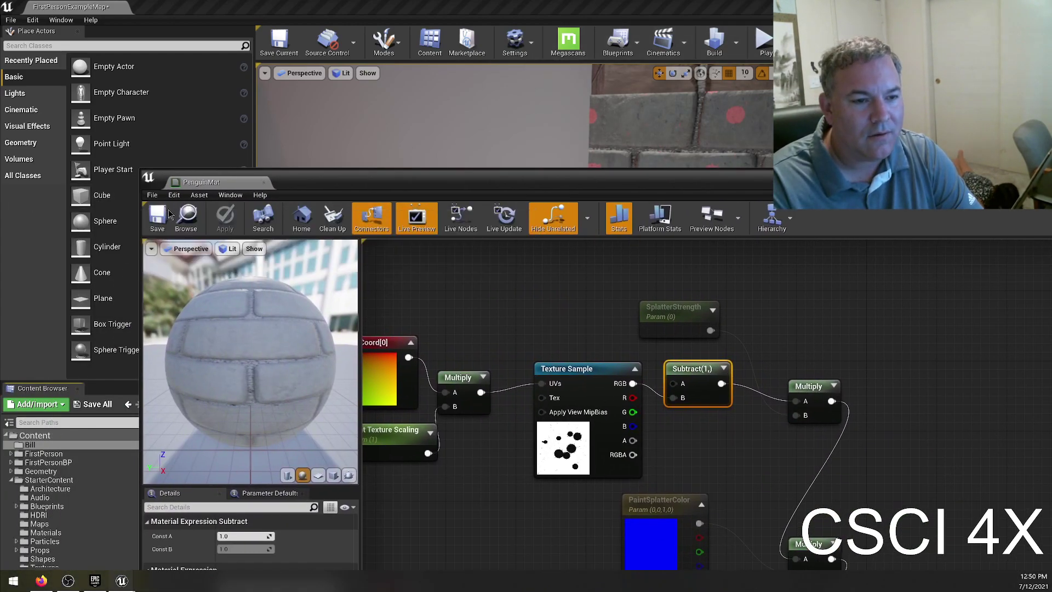
pyautogui.click(263, 182)
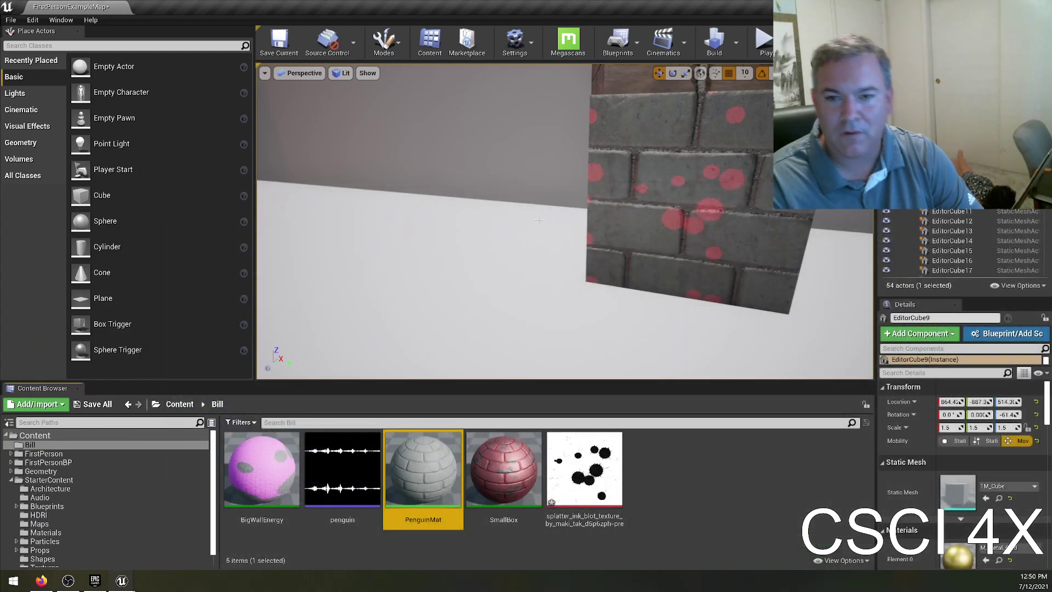
pyautogui.moveTo(560, 271)
pyautogui.mouseDown(button='right')
pyautogui.moveTo(515, 252)
pyautogui.moveTo(482, 269)
pyautogui.moveTo(560, 271)
pyautogui.mouseUp(button='right')
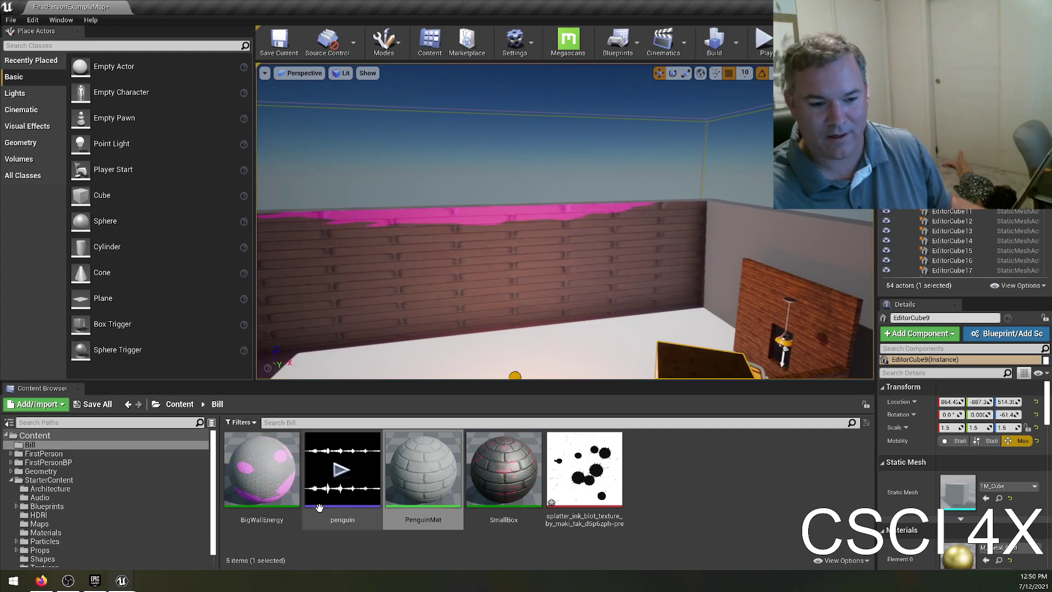
# - Open the BigWallEnergy material instance clear of the wall and raise its Paint Texture Scaling to 7.65
pyautogui.doubleClick(268, 465)
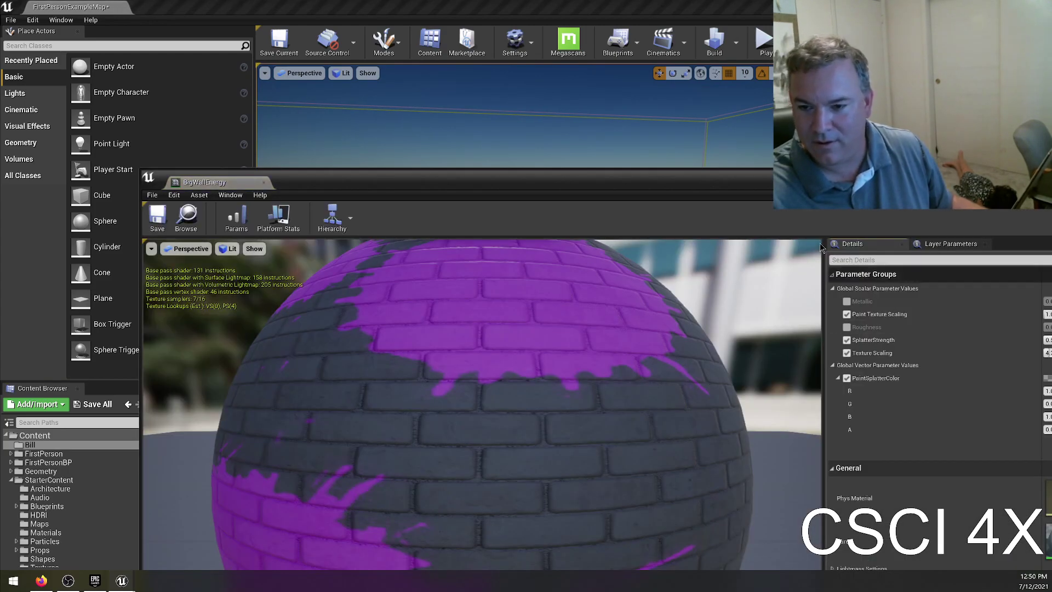
pyautogui.moveTo(481, 182); pyautogui.dragTo(822, 299)
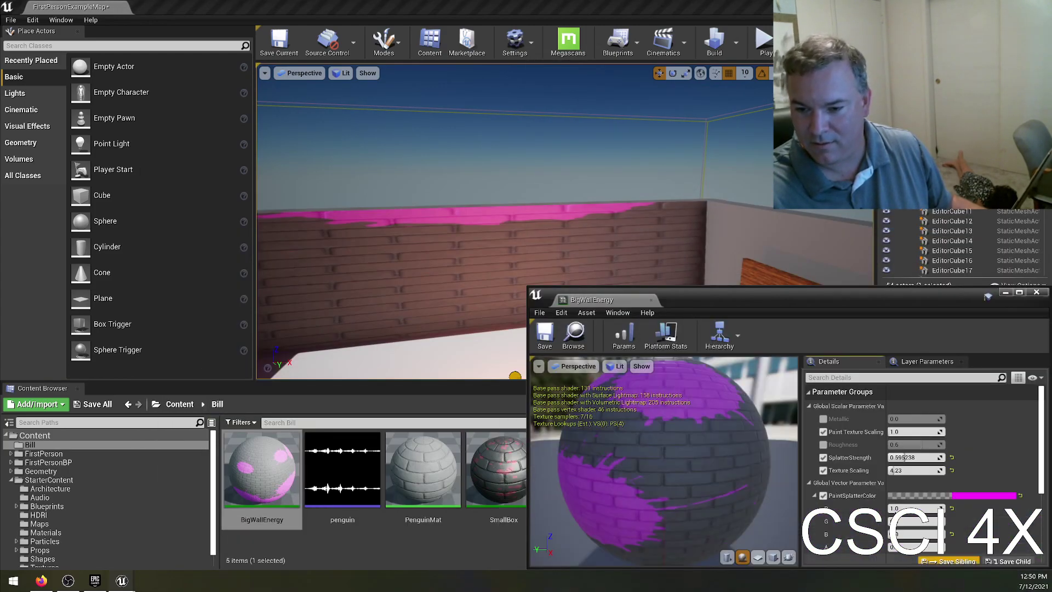
pyautogui.moveTo(903, 432)
pyautogui.mouseDown()
pyautogui.moveTo(959, 432)
pyautogui.moveTo(899, 432)
pyautogui.mouseUp()
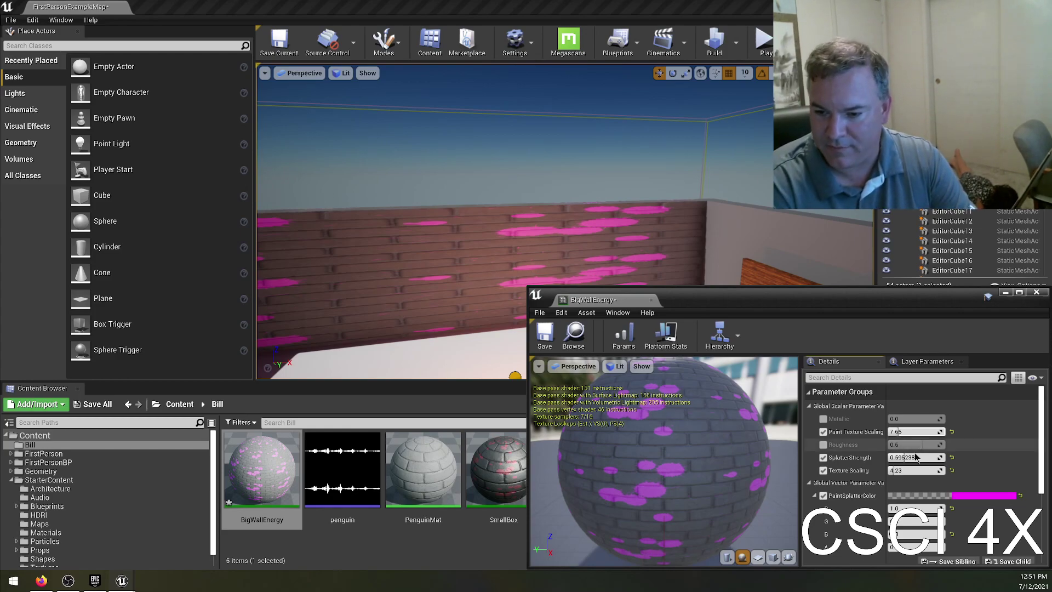
pyautogui.moveTo(695, 303); pyautogui.dragTo(545, 444)
pyautogui.moveTo(516, 341); pyautogui.dragTo(551, 229, button='right')
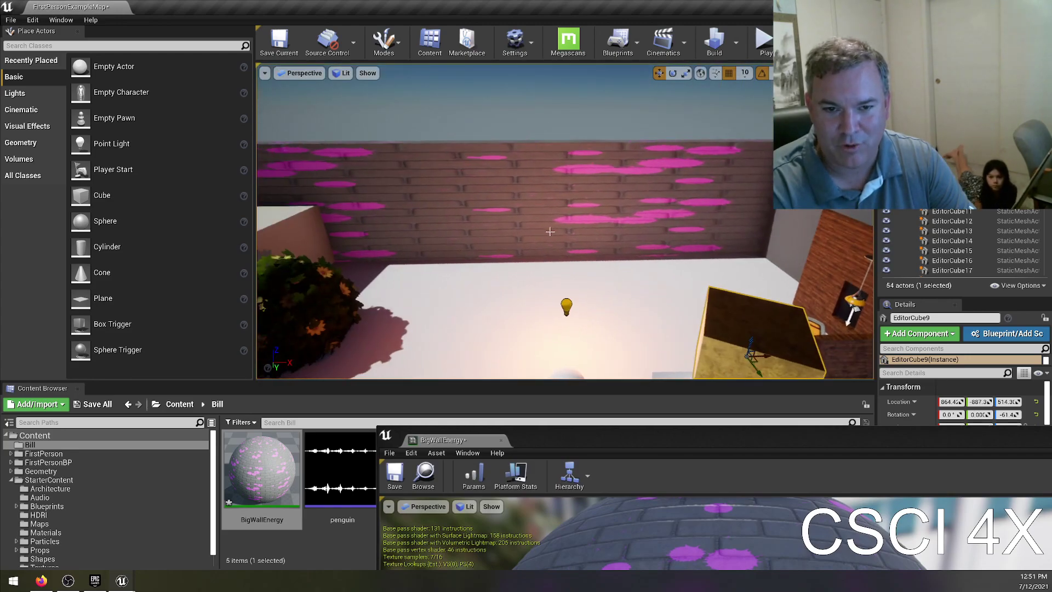
# - Save the BigWallEnergy instance and close its editor
pyautogui.moveTo(548, 440); pyautogui.dragTo(541, 253)
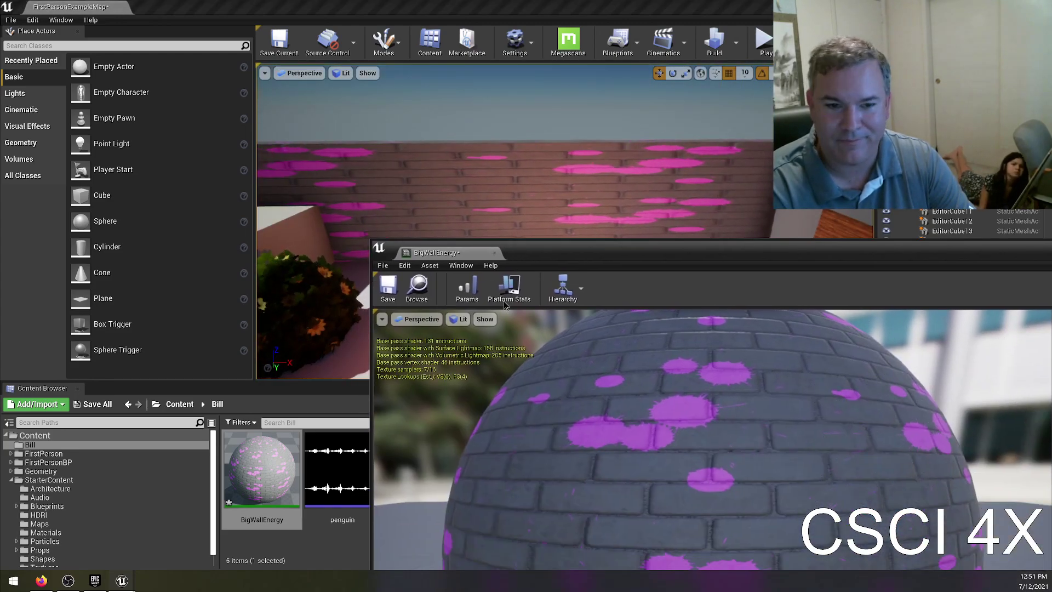
pyautogui.click(398, 287)
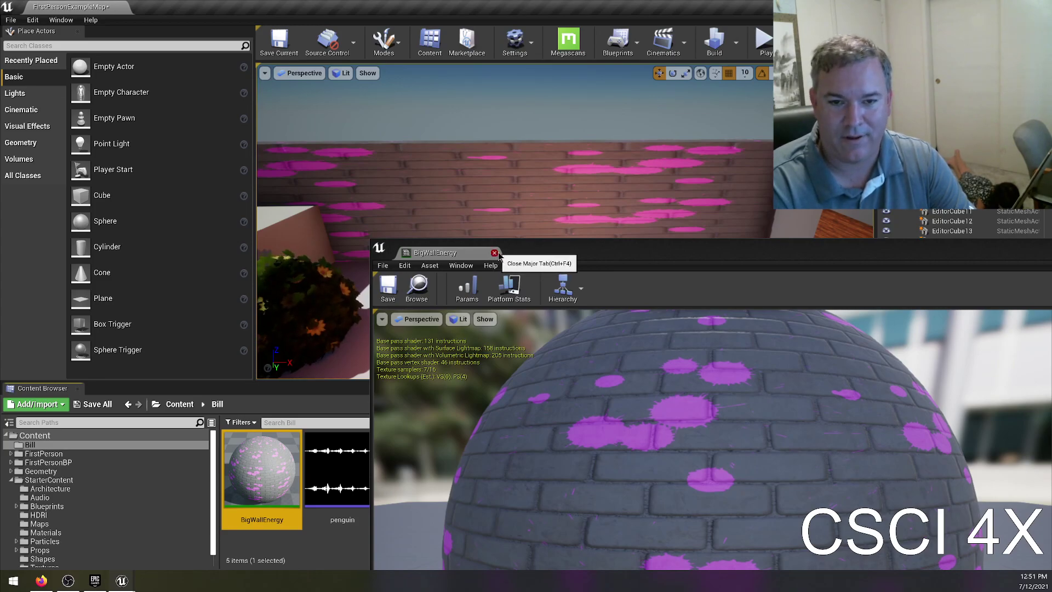
pyautogui.click(495, 253)
# - Fly through the level to the stacked brick boxes and inspect the red splatters on their faces
pyautogui.moveTo(539, 235)
pyautogui.mouseDown(button='right')
pyautogui.moveTo(580, 250)
pyautogui.moveTo(729, 241)
pyautogui.moveTo(619, 228)
pyautogui.moveTo(525, 240)
pyautogui.mouseUp(button='right')
pyautogui.press('w')
pyautogui.press('d')
pyautogui.press('a')
pyautogui.press('w')
pyautogui.press('s')
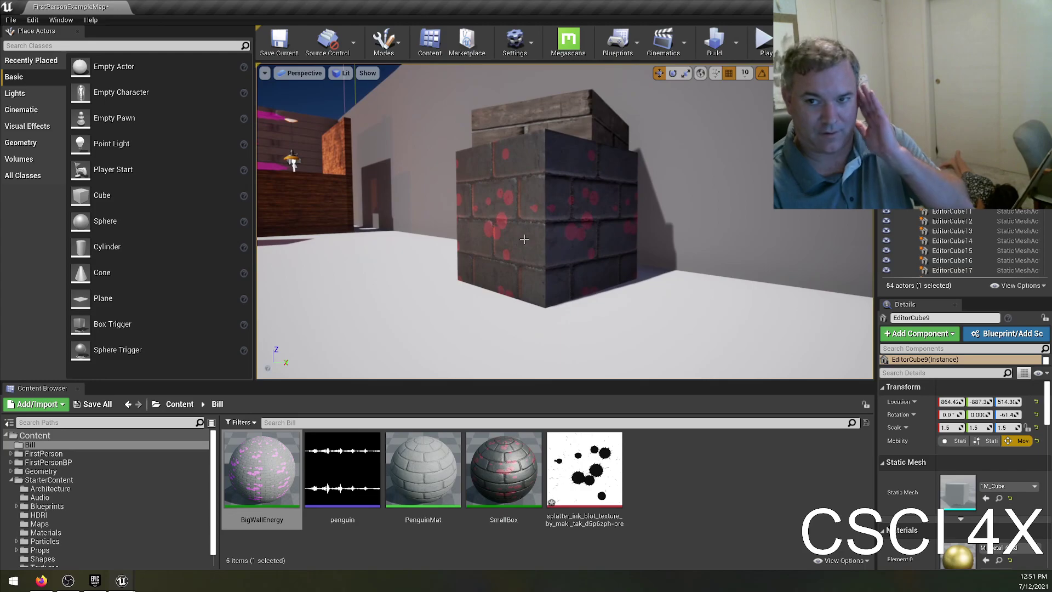
# - Reopen PenguinMat in a maximized editor and bring the splatter texture, Subtract and SplatterStrength nodes into view
pyautogui.doubleClick(426, 468)
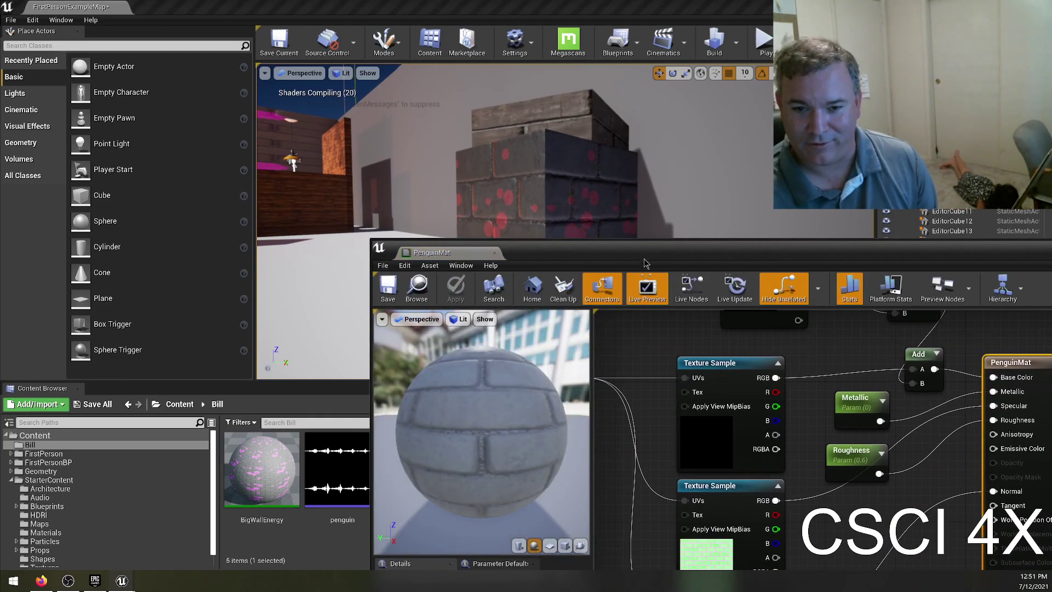
pyautogui.doubleClick(495, 253)
pyautogui.moveTo(404, 97)
pyautogui.mouseDown(button='right')
pyautogui.moveTo(516, 248)
pyautogui.moveTo(578, 362)
pyautogui.mouseUp(button='right')
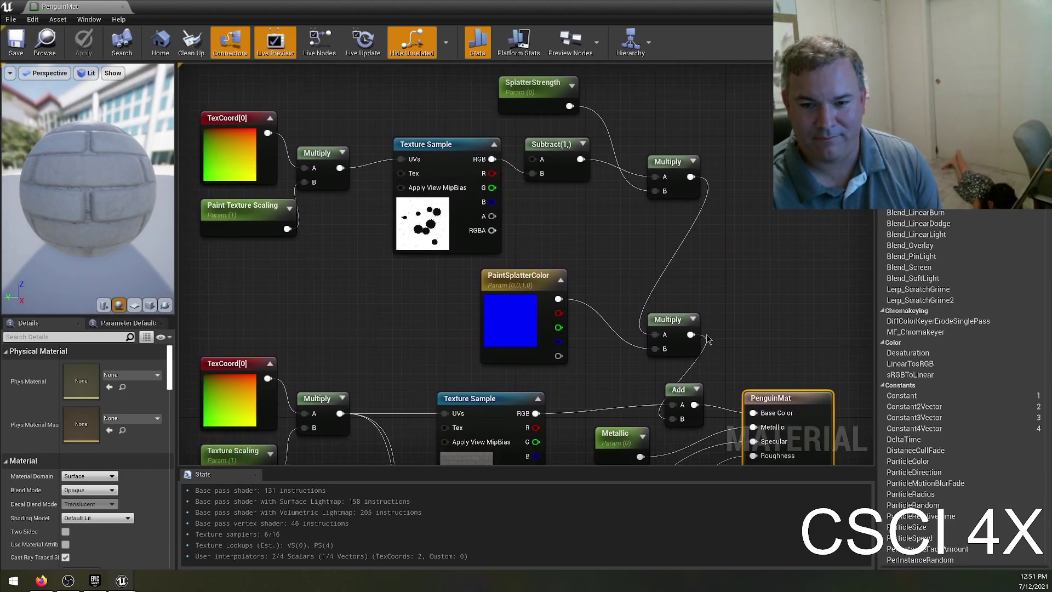
pyautogui.click(581, 256)
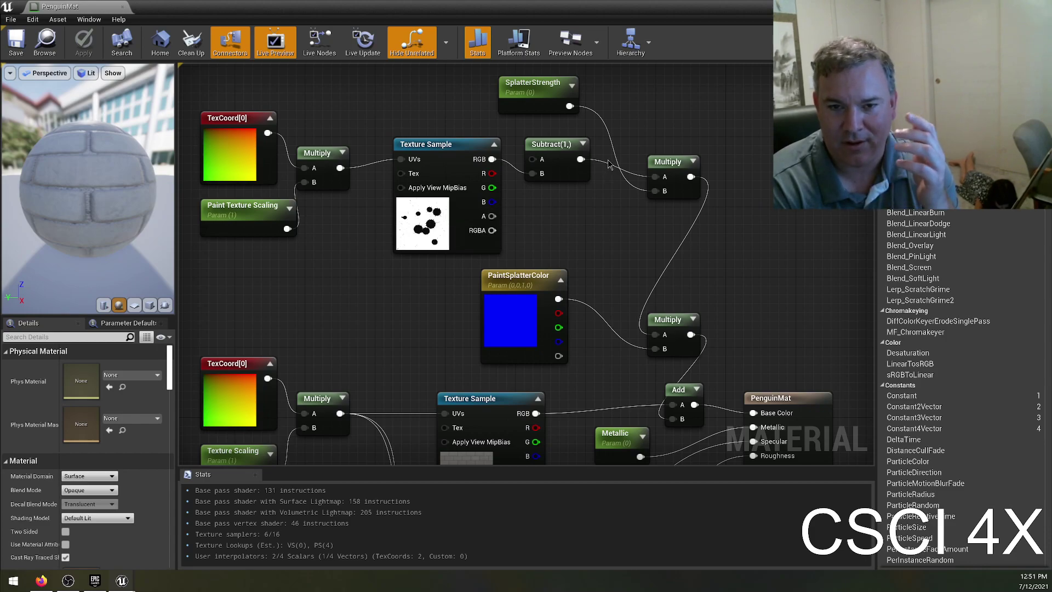
# - Preview the Subtract node's output on the sphere and rotate the sphere to examine the inverted mask
pyautogui.moveTo(580, 159); pyautogui.dragTo(611, 170)
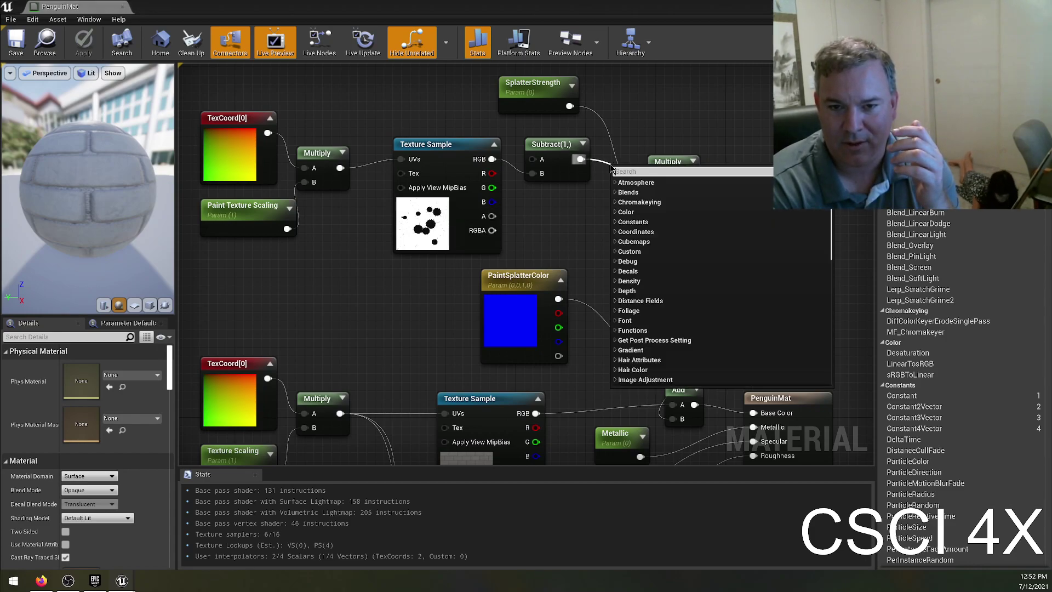
pyautogui.rightClick(579, 159)
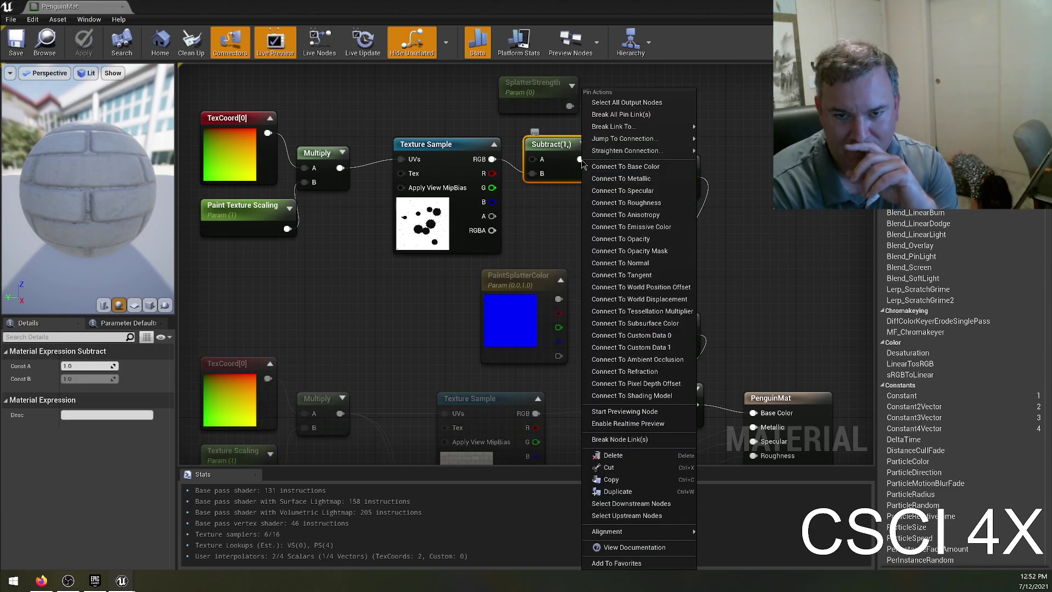
pyautogui.click(661, 412)
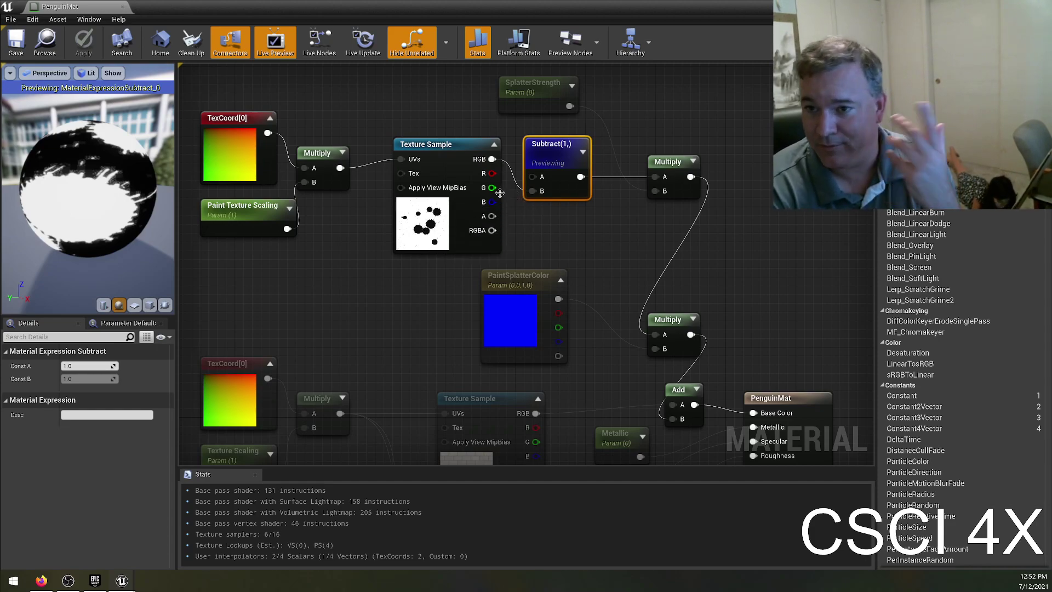
pyautogui.moveTo(118, 202); pyautogui.dragTo(19, 195)
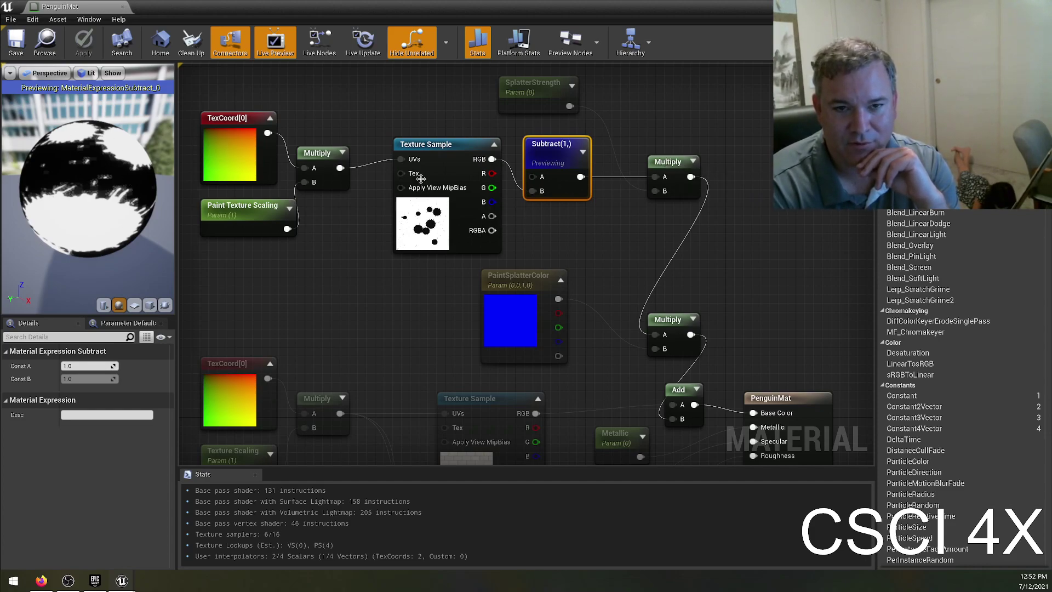
# - Set the SplatterStrength parameter's default value to 0.25
pyautogui.click(514, 89)
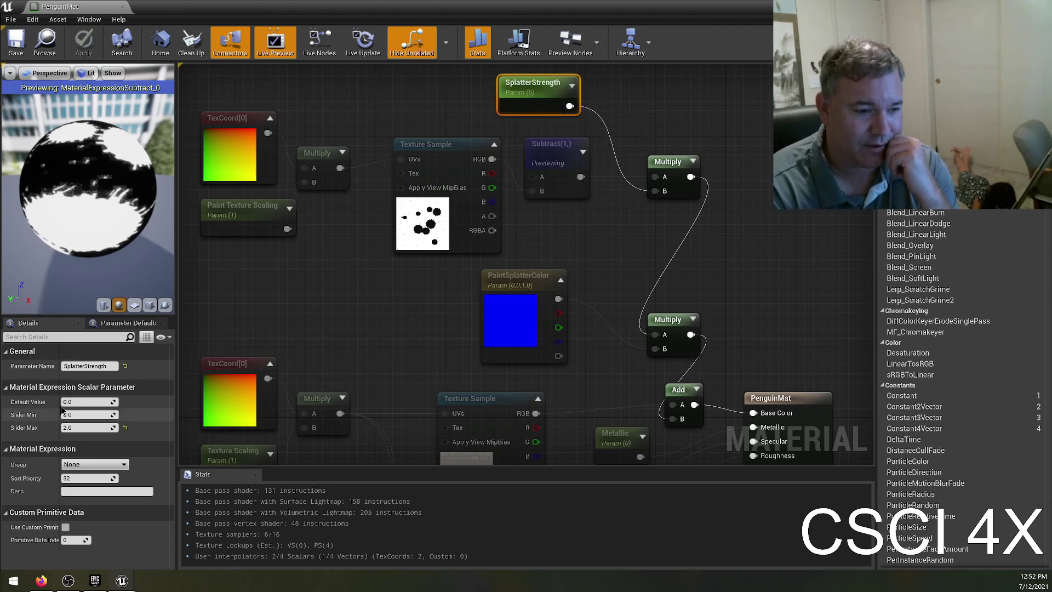
pyautogui.click(100, 402)
pyautogui.write('.25')
pyautogui.press('Return')
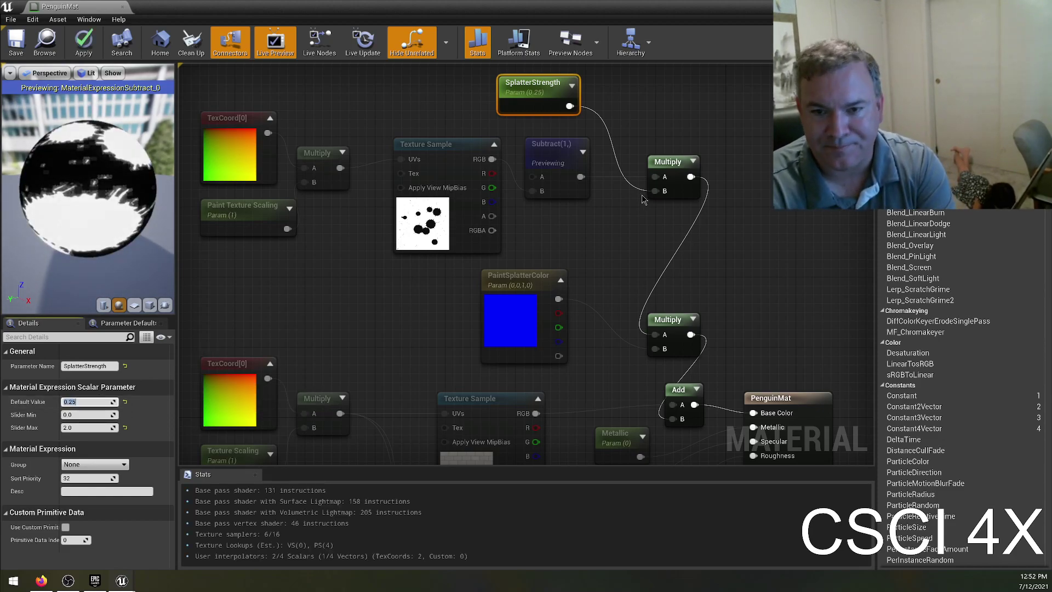
# - Preview the output of the Multiply fed by Subtract and SplatterStrength on the sphere, and save PenguinMat
pyautogui.rightClick(689, 177)
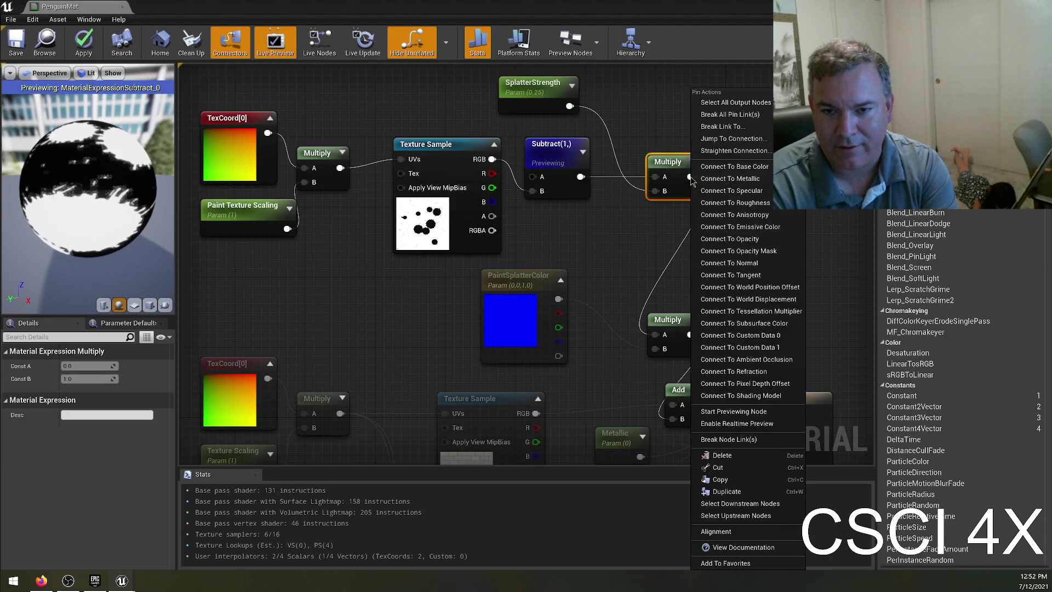
pyautogui.click(735, 412)
pyautogui.moveTo(88, 189)
pyautogui.mouseDown()
pyautogui.moveTo(47, 206)
pyautogui.moveTo(82, 213)
pyautogui.moveTo(83, 227)
pyautogui.moveTo(84, 195)
pyautogui.mouseUp()
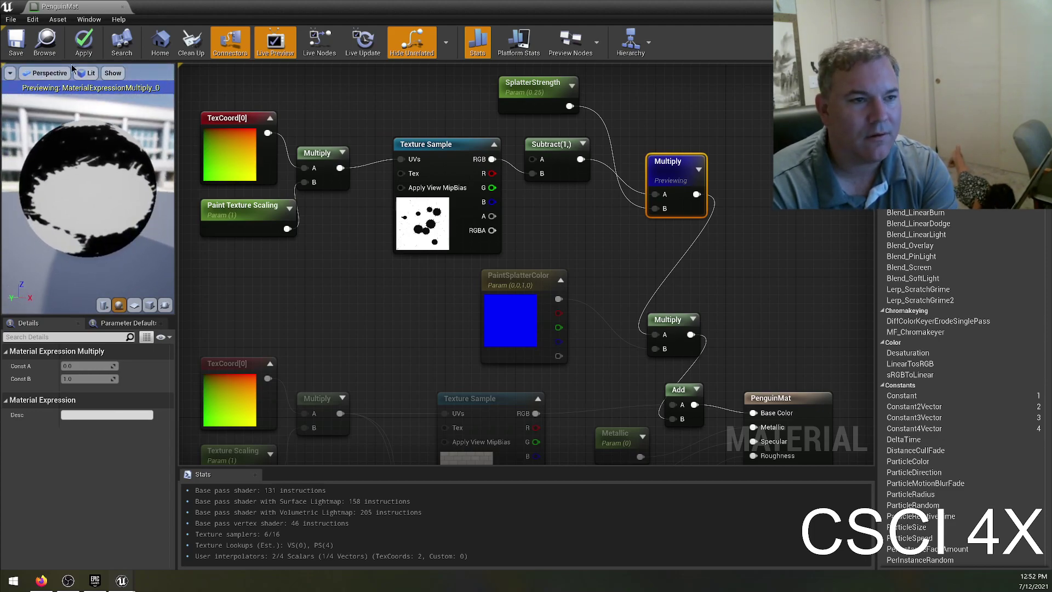
pyautogui.click(16, 41)
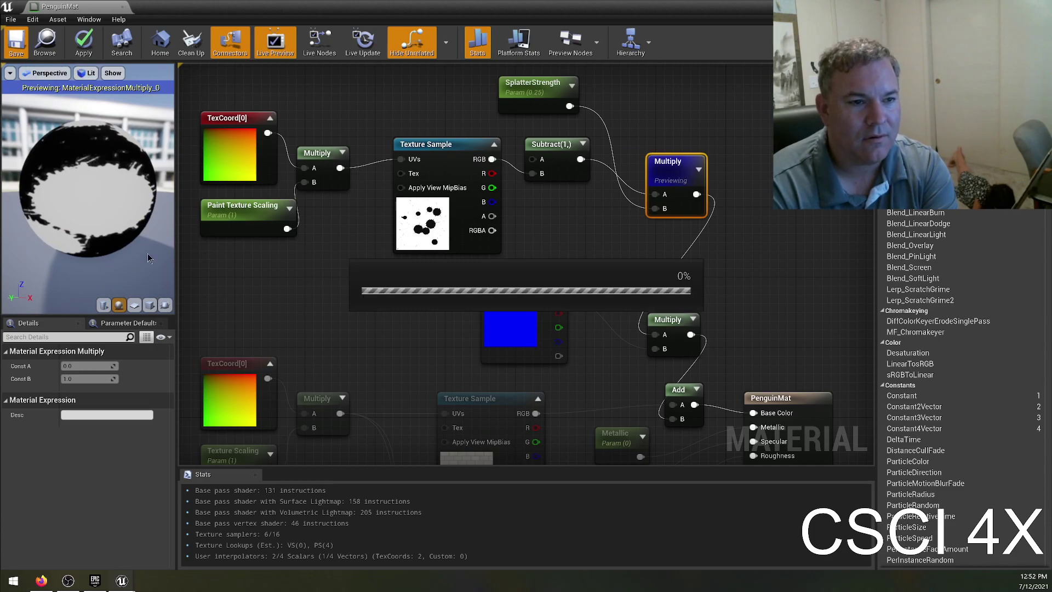
# - Try SplatterStrength default values of 0, 0.1 and 0.5 against the Multiply preview, and set it back to 0.25
pyautogui.click(512, 98)
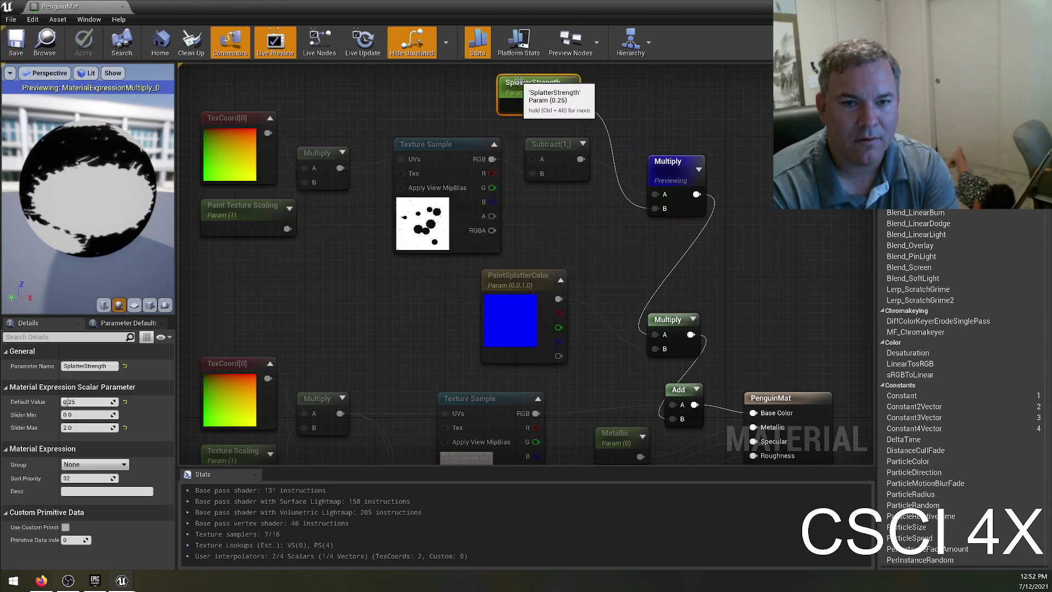
pyautogui.click(88, 401)
pyautogui.write('0')
pyautogui.press('Return')
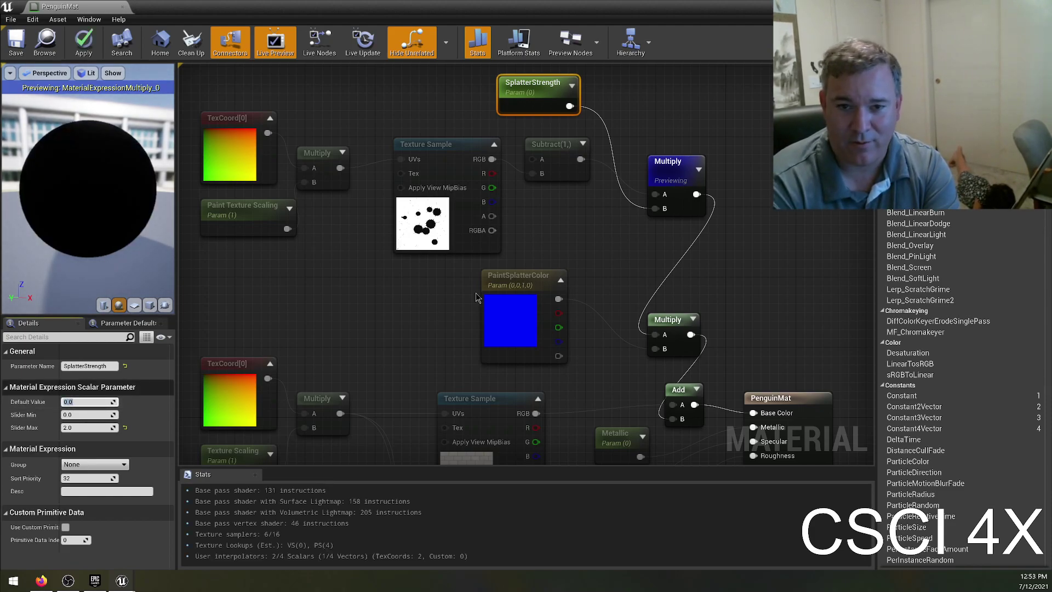
pyautogui.write('0.1')
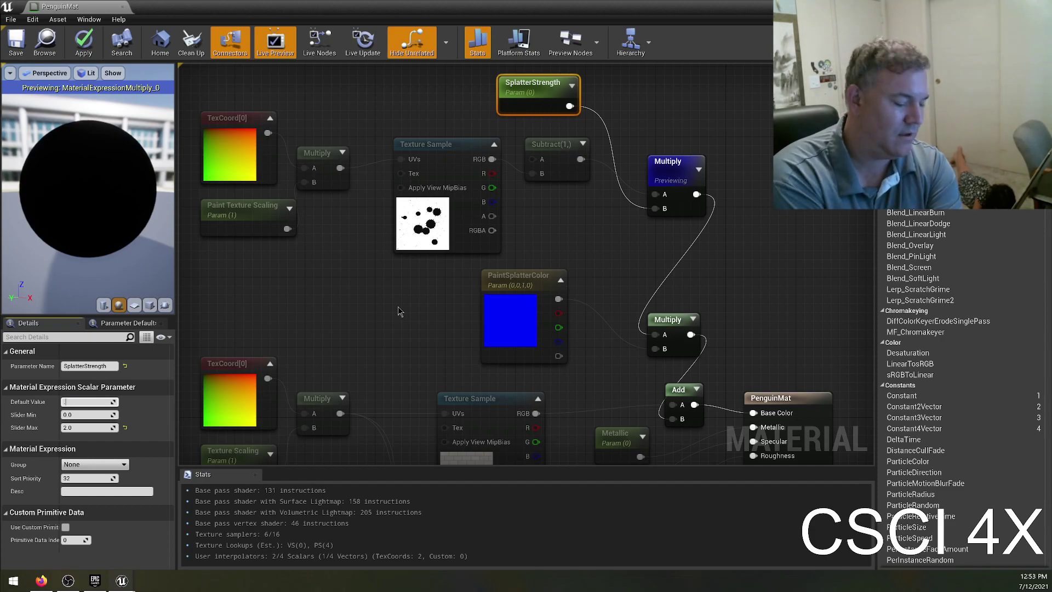
pyautogui.press('Return')
pyautogui.write('.5')
pyautogui.press('Return')
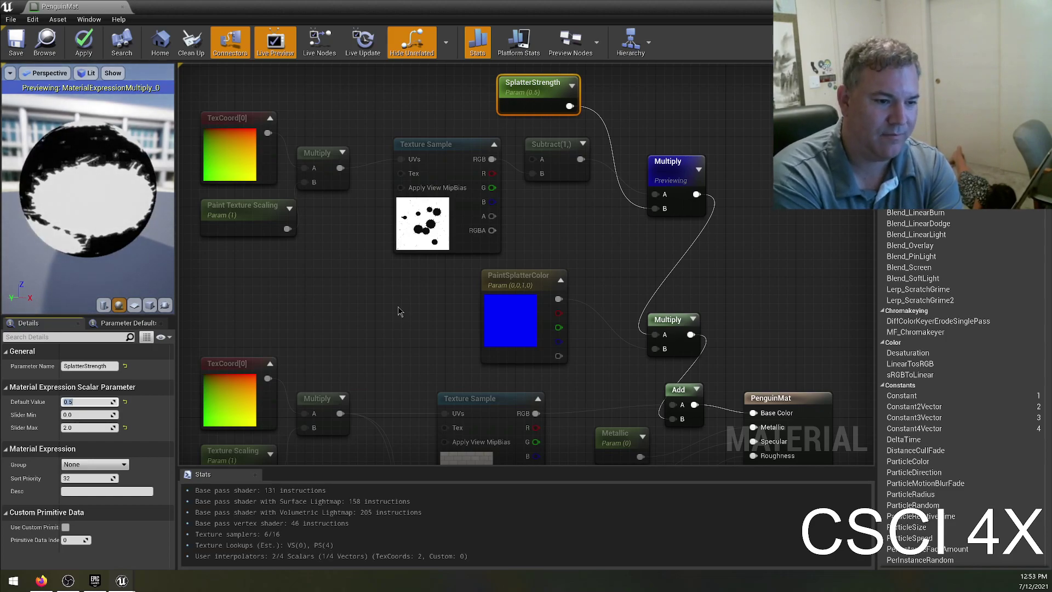
pyautogui.press('Return')
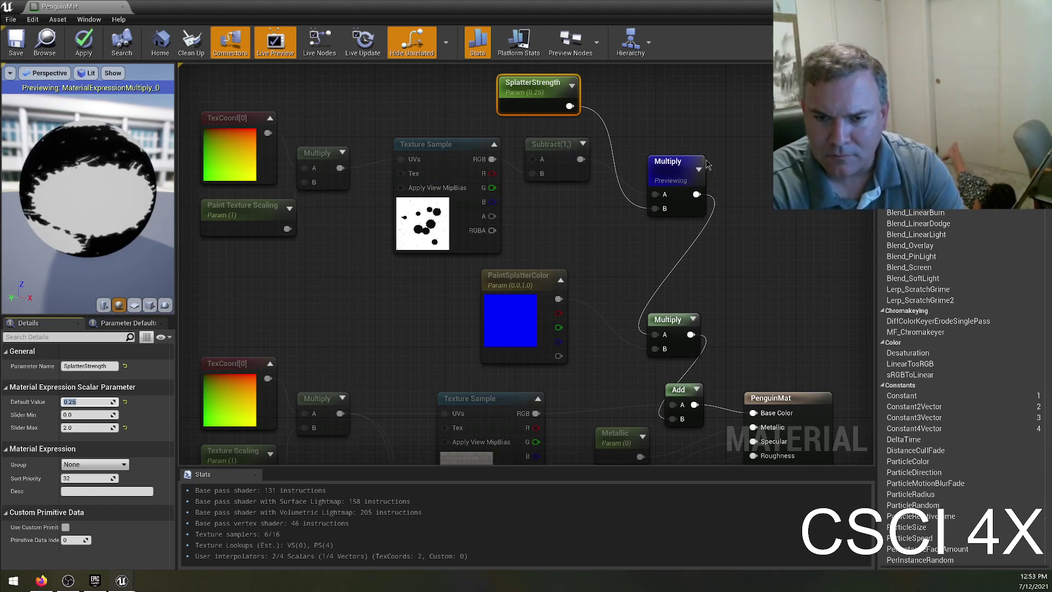
# - Preview the Multiply that combines the splatter mask with PaintSplatterColor, rotating the sphere to inspect the coloured splatters
pyautogui.moveTo(683, 263); pyautogui.dragTo(645, 218, button='right')
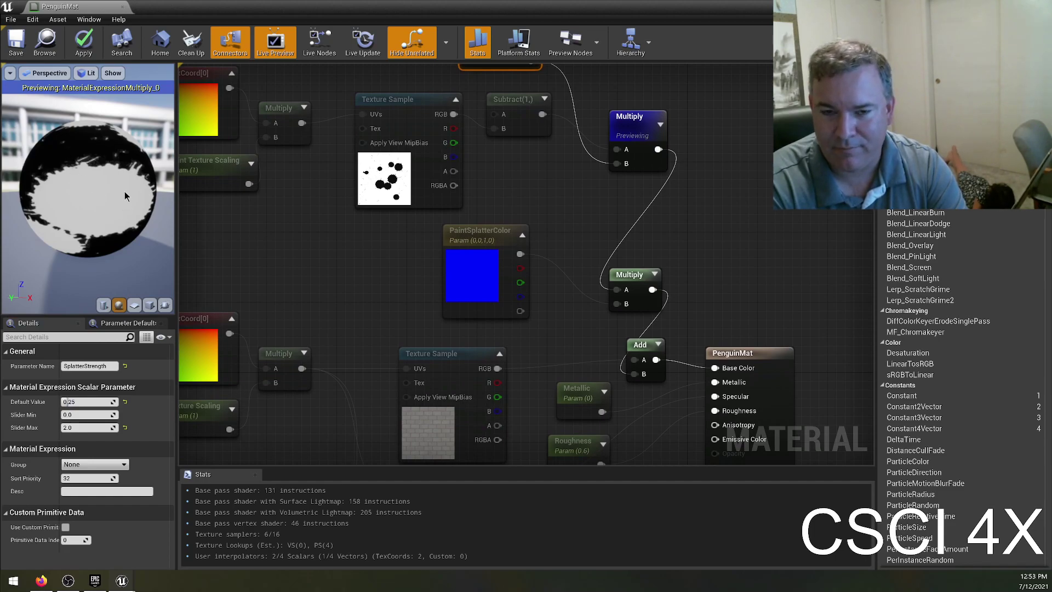
pyautogui.moveTo(540, 196); pyautogui.dragTo(553, 264, button='right')
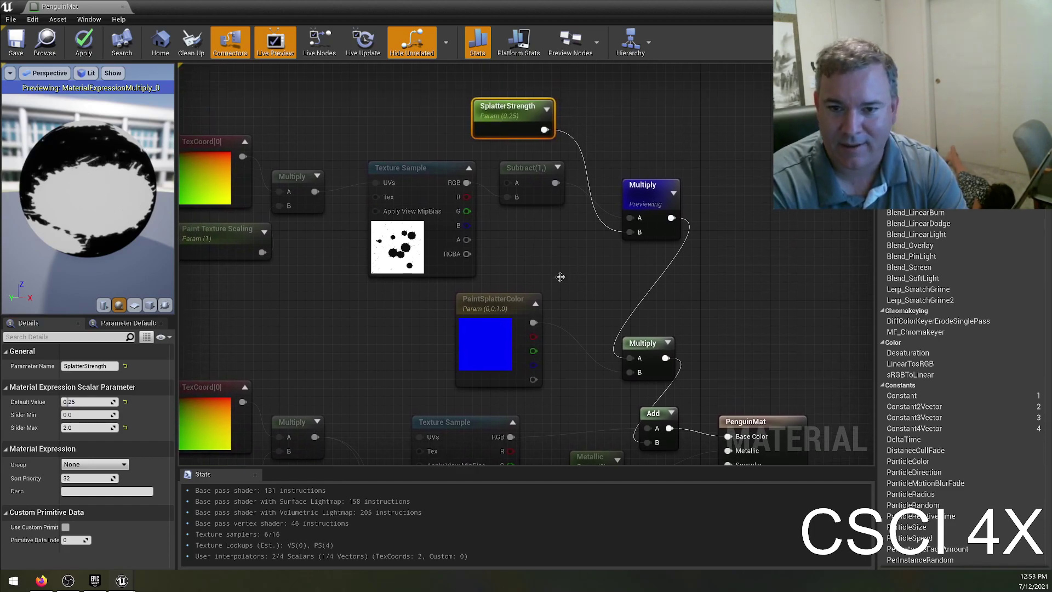
pyautogui.moveTo(667, 203); pyautogui.dragTo(587, 148, button='right')
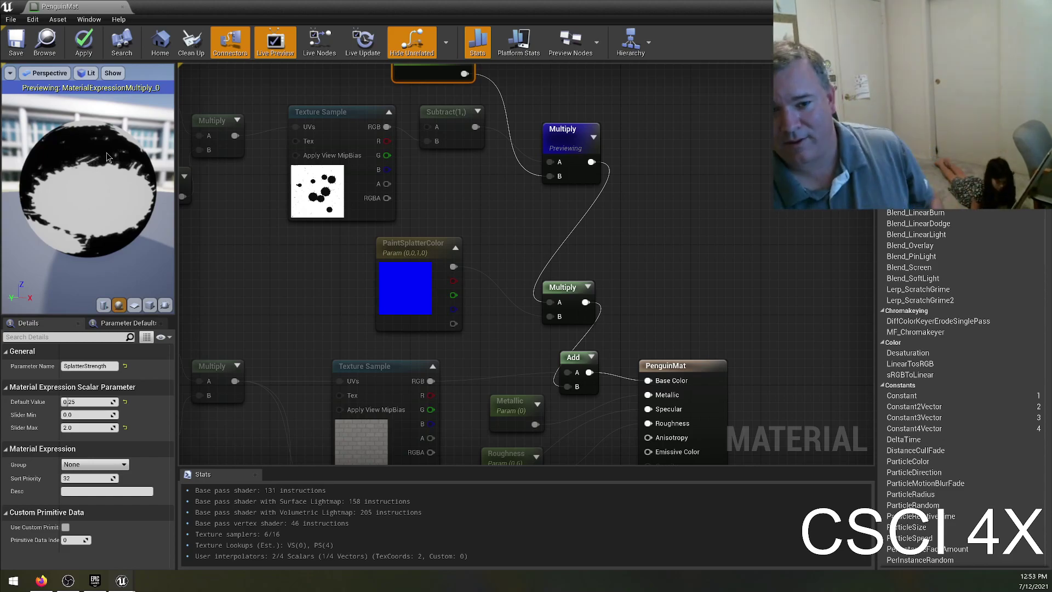
pyautogui.rightClick(586, 302)
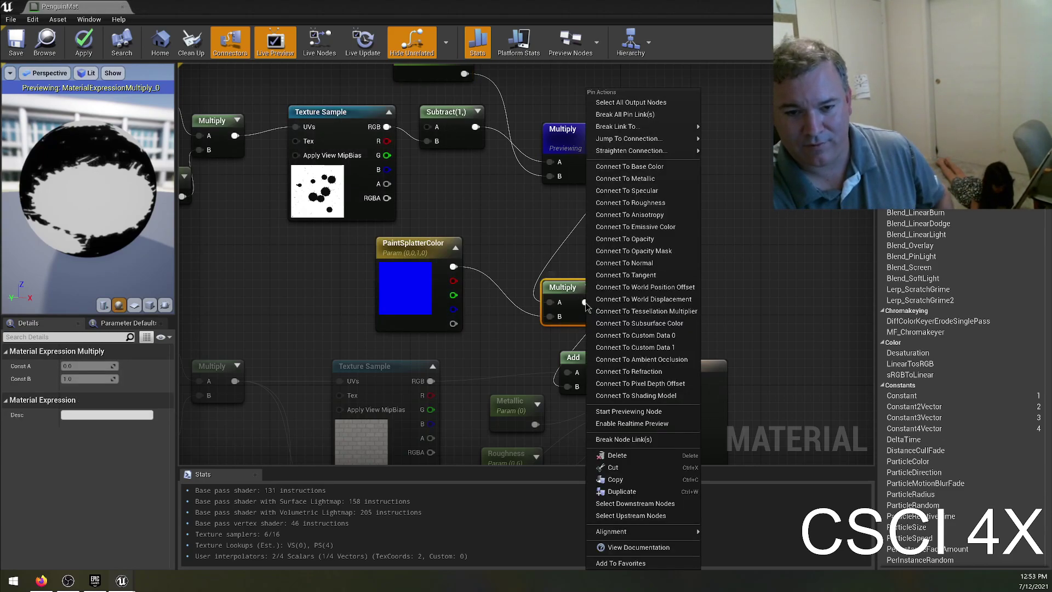
pyautogui.click(662, 412)
pyautogui.moveTo(83, 204); pyautogui.dragTo(104, 185)
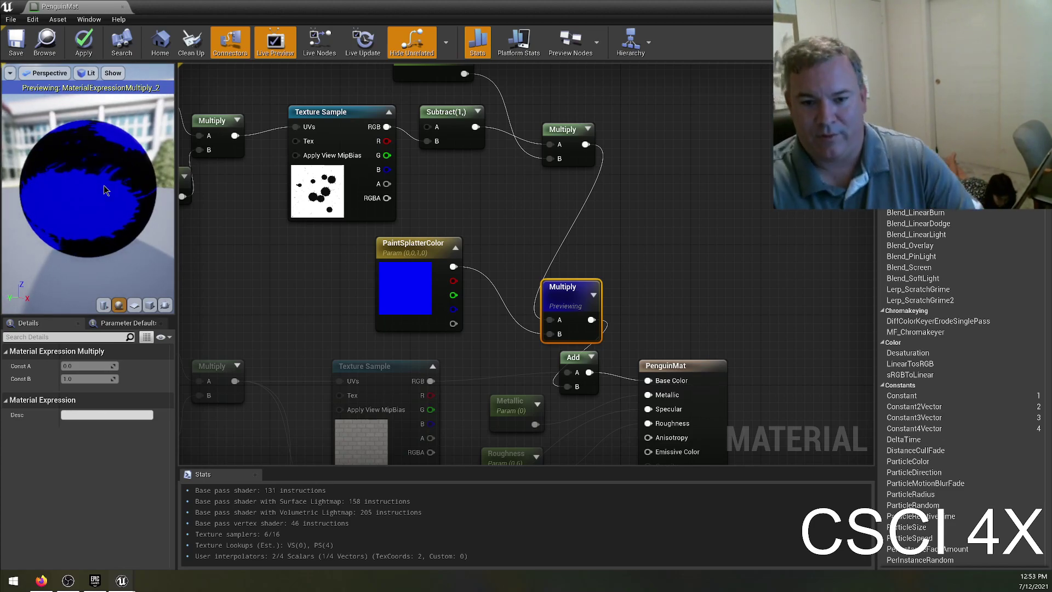
# - Move the previewed colour Multiply node closer to PaintSplatterColor and turn the preview sphere to another side
pyautogui.moveTo(476, 126); pyautogui.dragTo(586, 145)
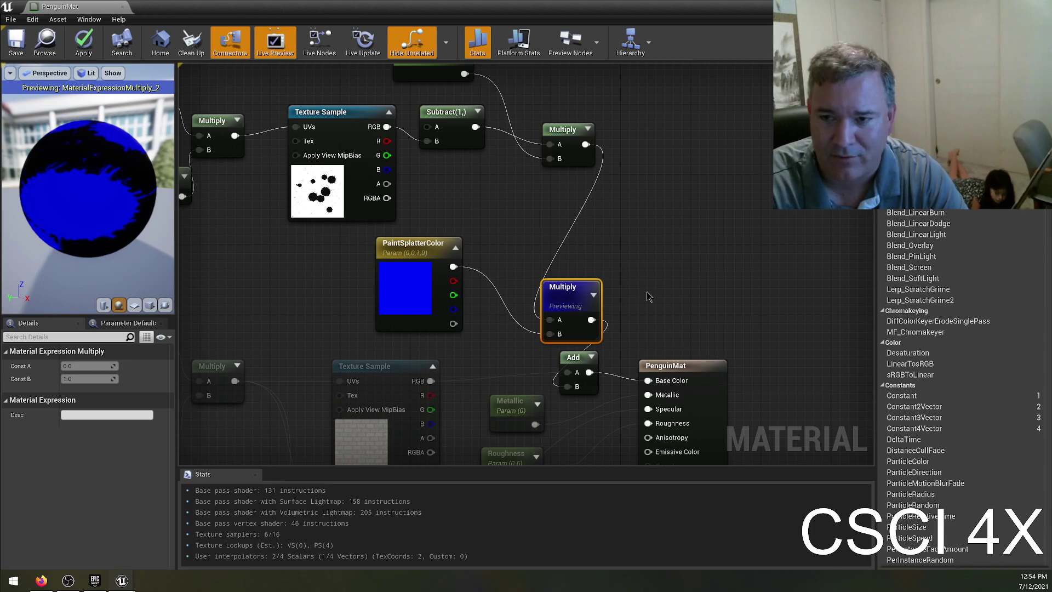
pyautogui.moveTo(580, 294); pyautogui.dragTo(544, 276)
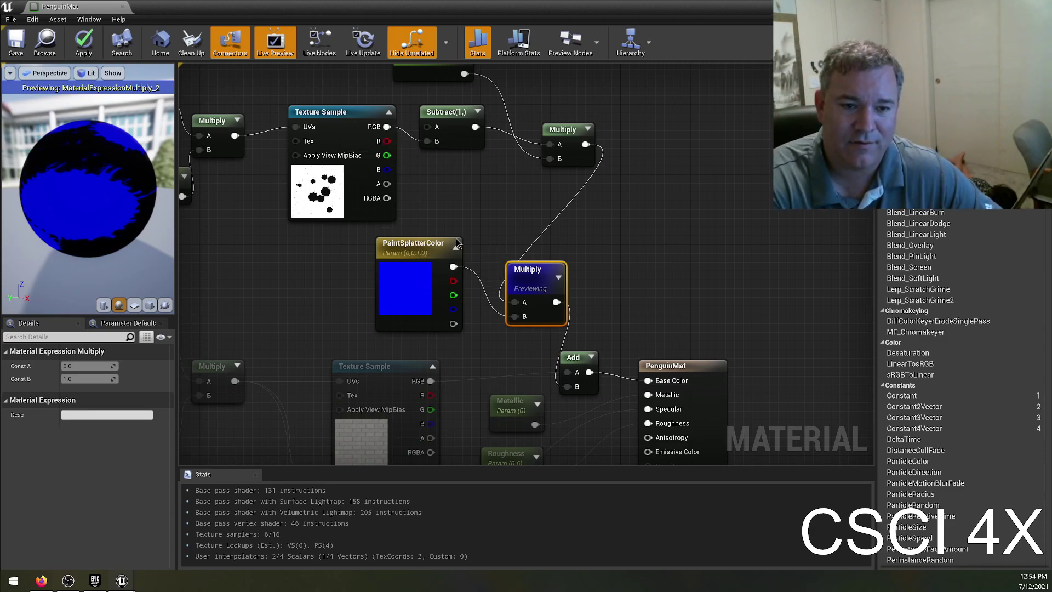
pyautogui.moveTo(110, 168); pyautogui.dragTo(158, 167)
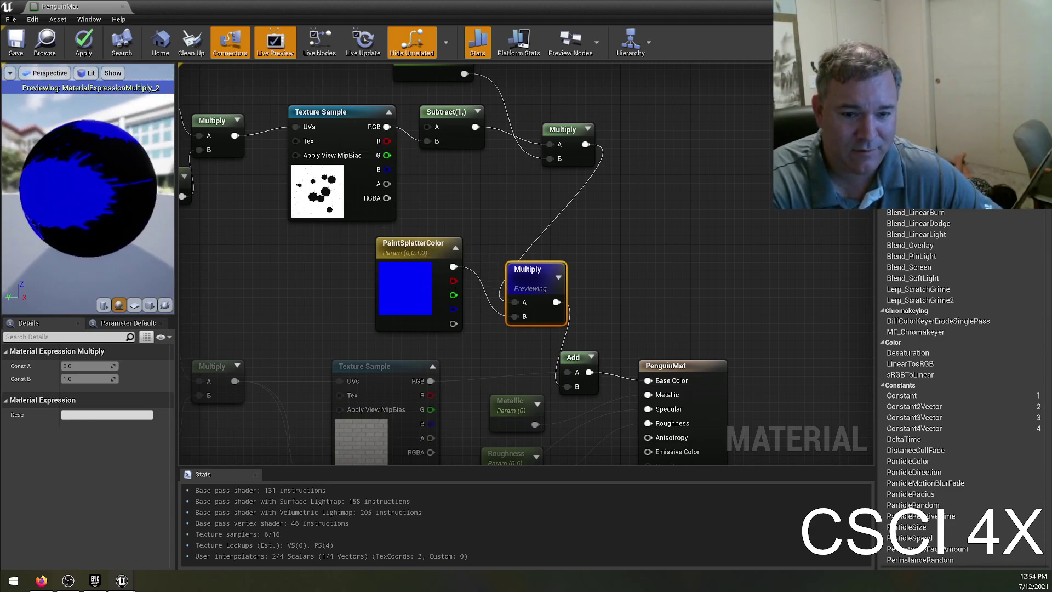
# - Check the PaintSplatterColor parameter's settings, and preview the brick Texture Sample's output on the sphere
pyautogui.click(406, 254)
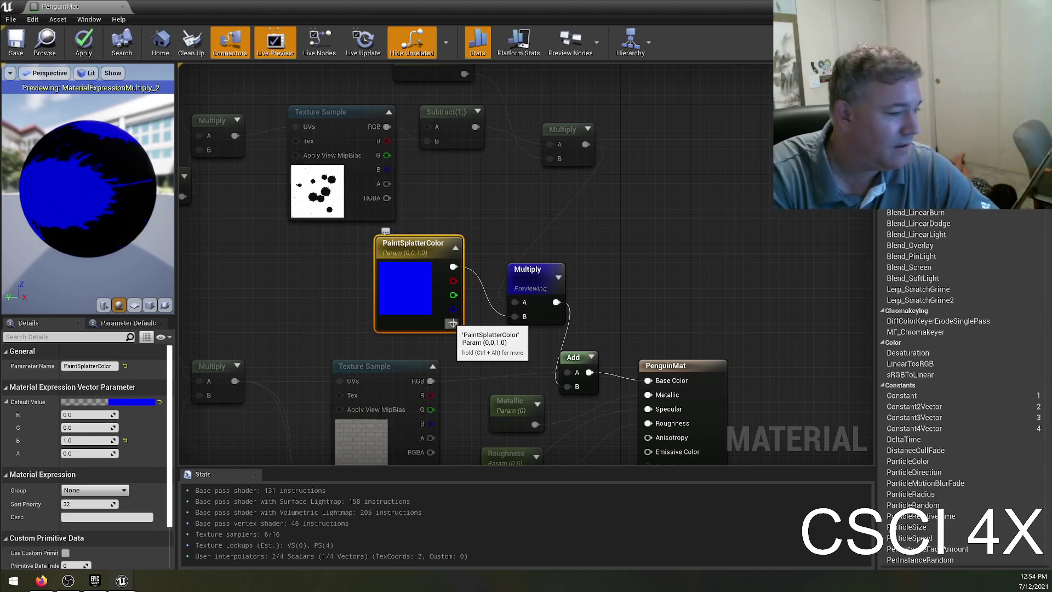
pyautogui.click(648, 291)
pyautogui.moveTo(651, 291); pyautogui.dragTo(616, 208, button='right')
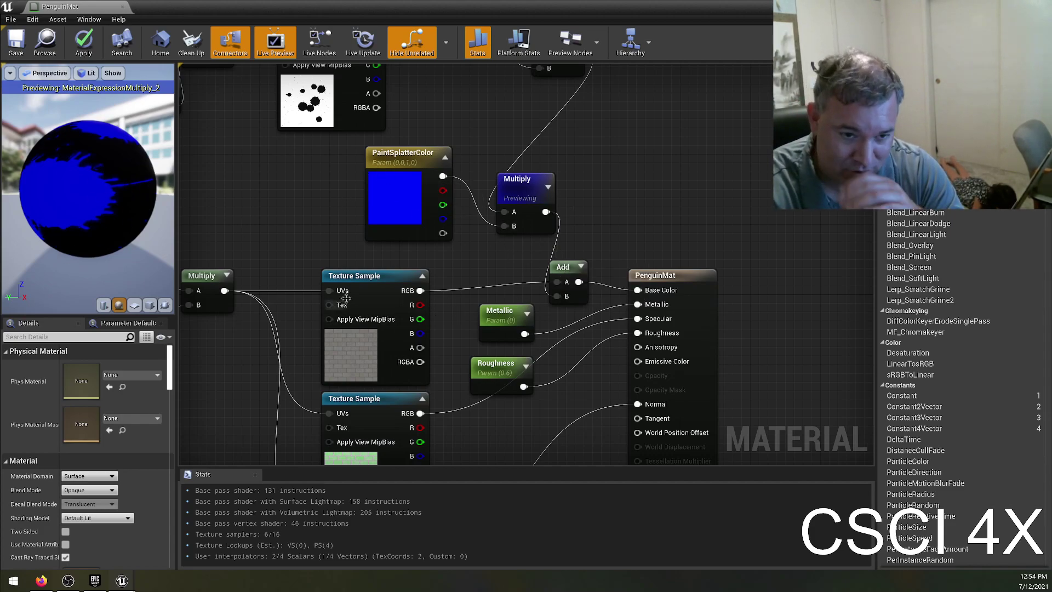
pyautogui.rightClick(421, 290)
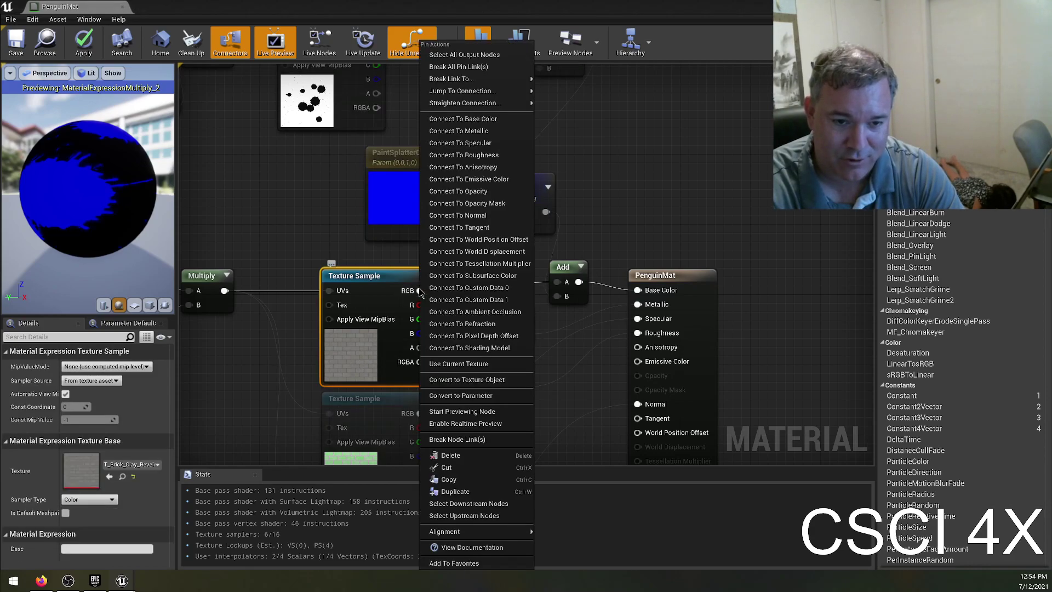
pyautogui.click(497, 412)
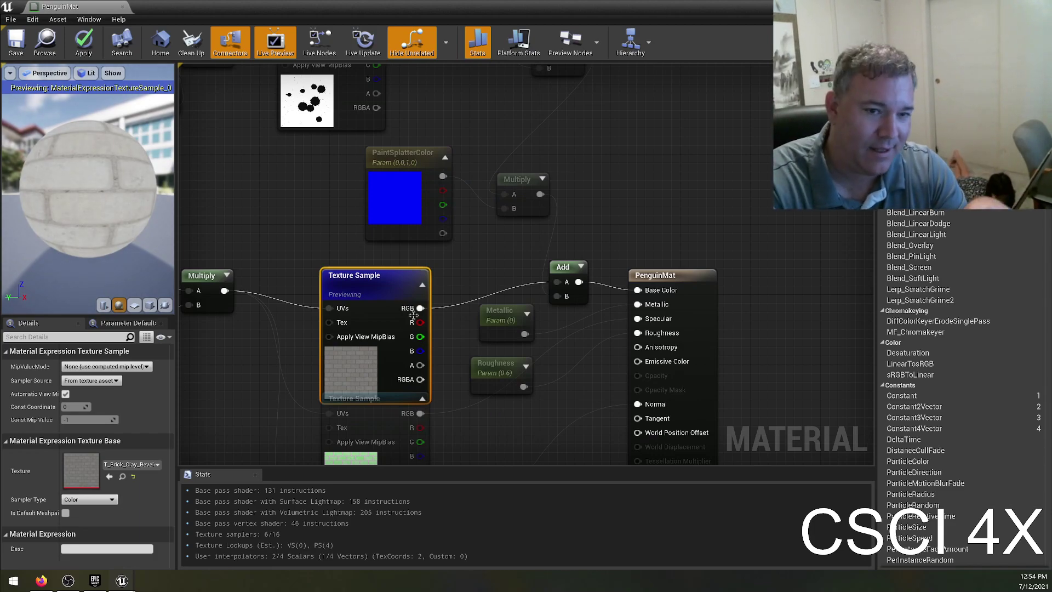
# - Preview the Add that combines the brick texture with the coloured splatters, rotating the sphere to inspect the result
pyautogui.rightClick(578, 282)
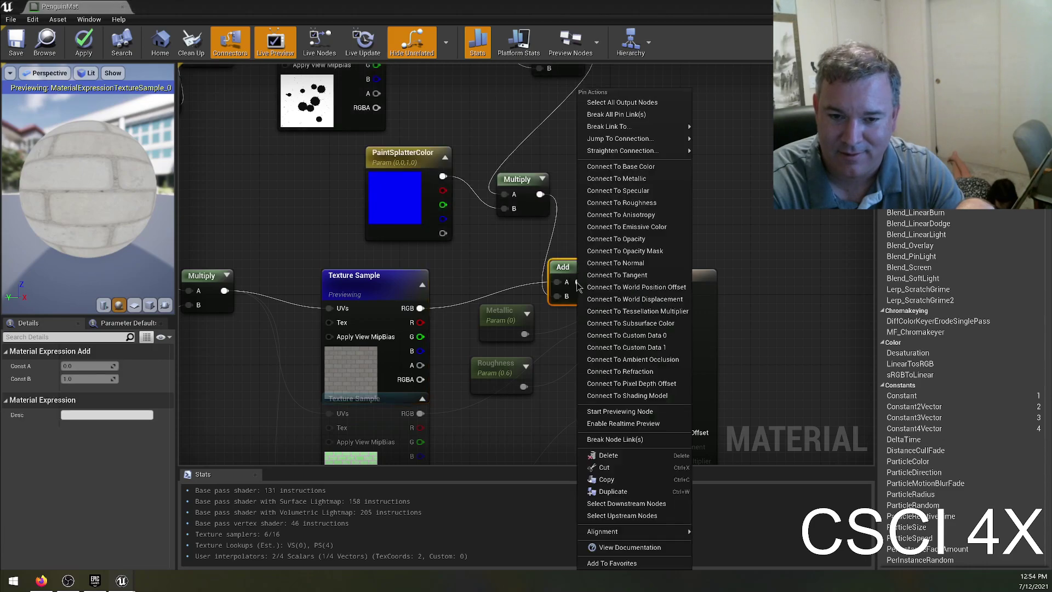
pyautogui.click(620, 411)
pyautogui.moveTo(81, 231); pyautogui.dragTo(62, 161)
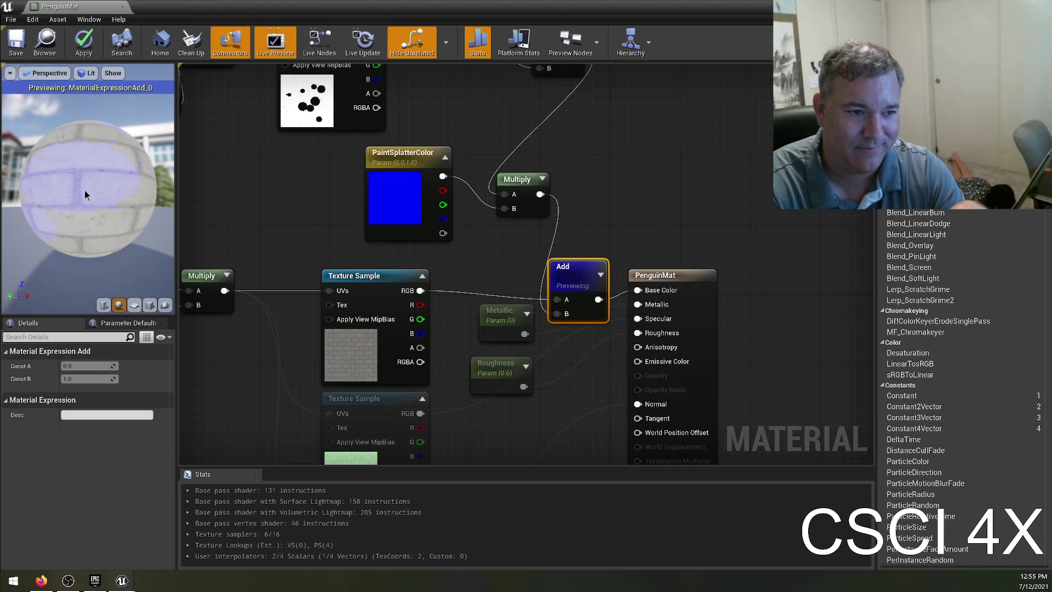
pyautogui.moveTo(85, 157); pyautogui.dragTo(100, 153)
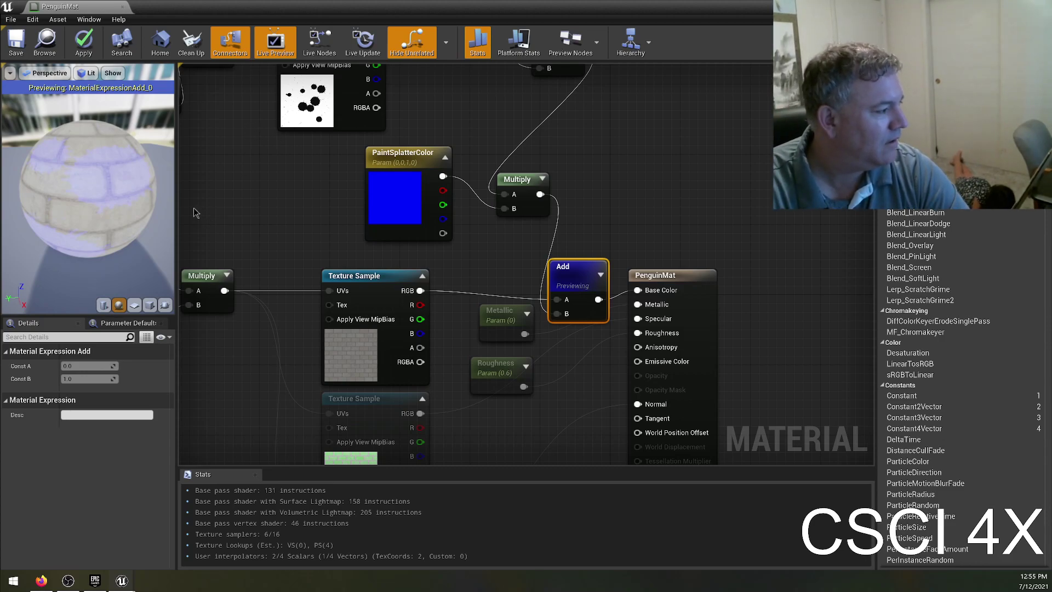
# - Move the Metallic parameter slightly away from the Add node, and check the settings of Roughness and the brick Texture Sample
pyautogui.click(507, 312)
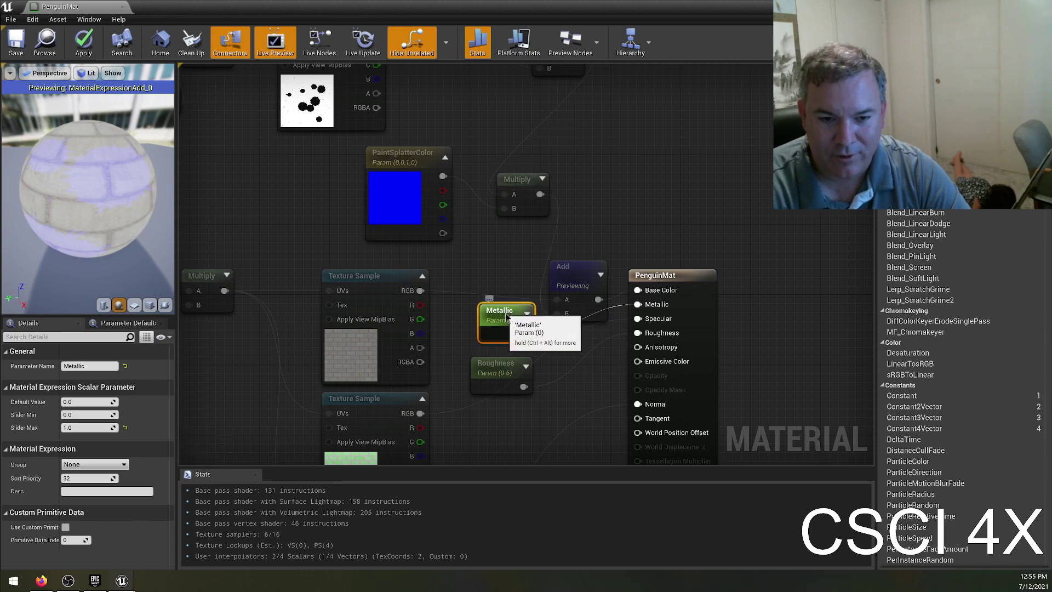
pyautogui.moveTo(507, 312); pyautogui.dragTo(498, 312)
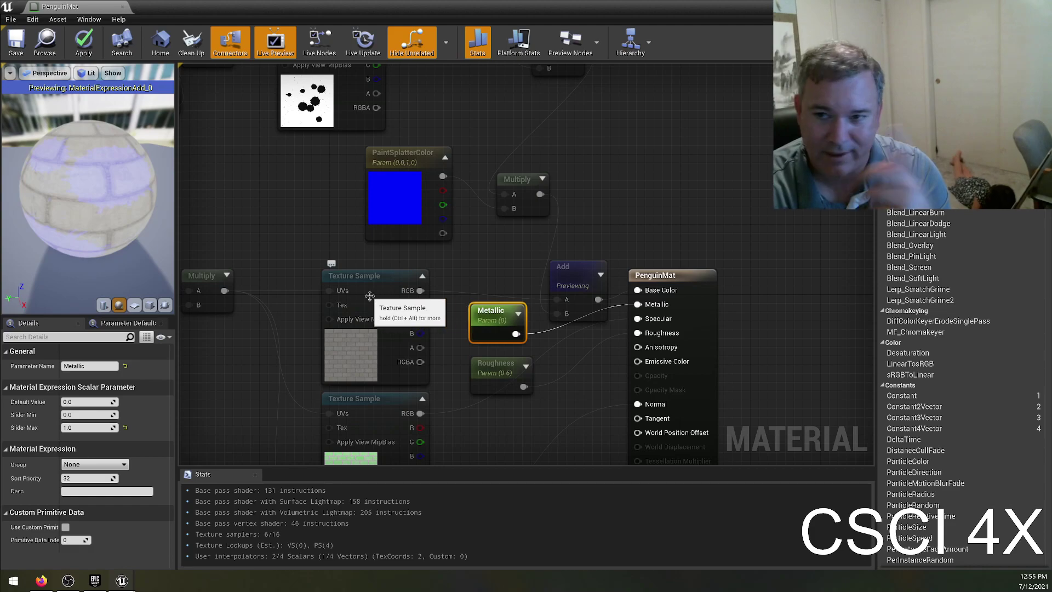
pyautogui.click(471, 390)
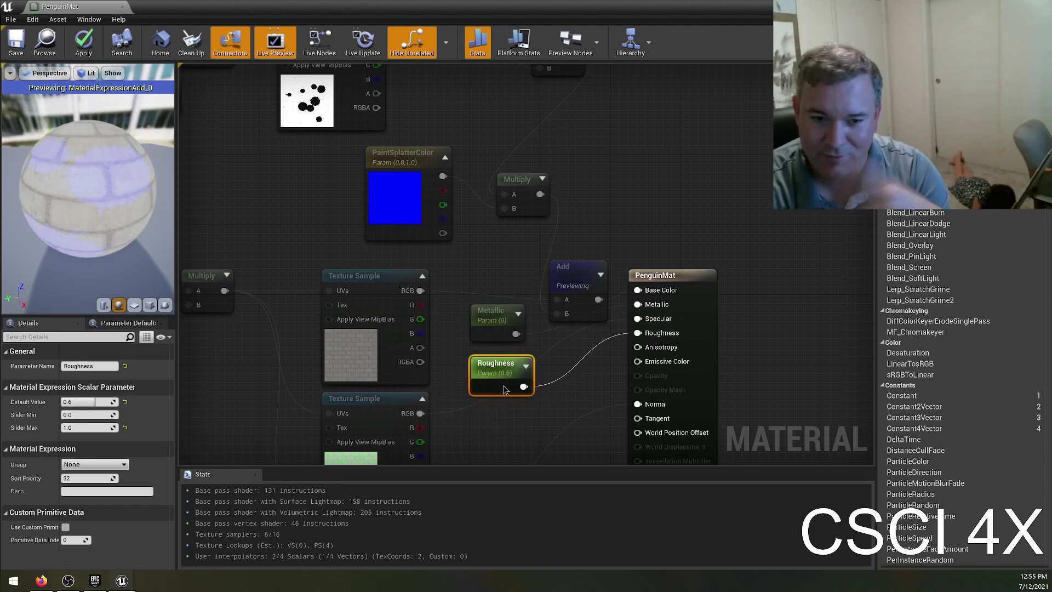
pyautogui.moveTo(498, 429); pyautogui.dragTo(606, 325, button='right')
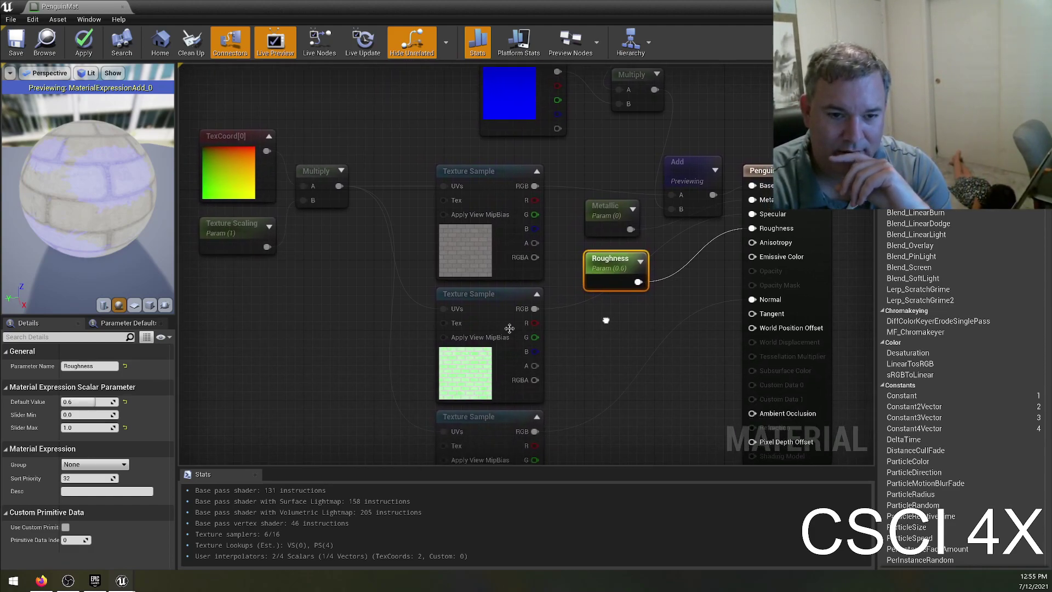
pyautogui.click(463, 256)
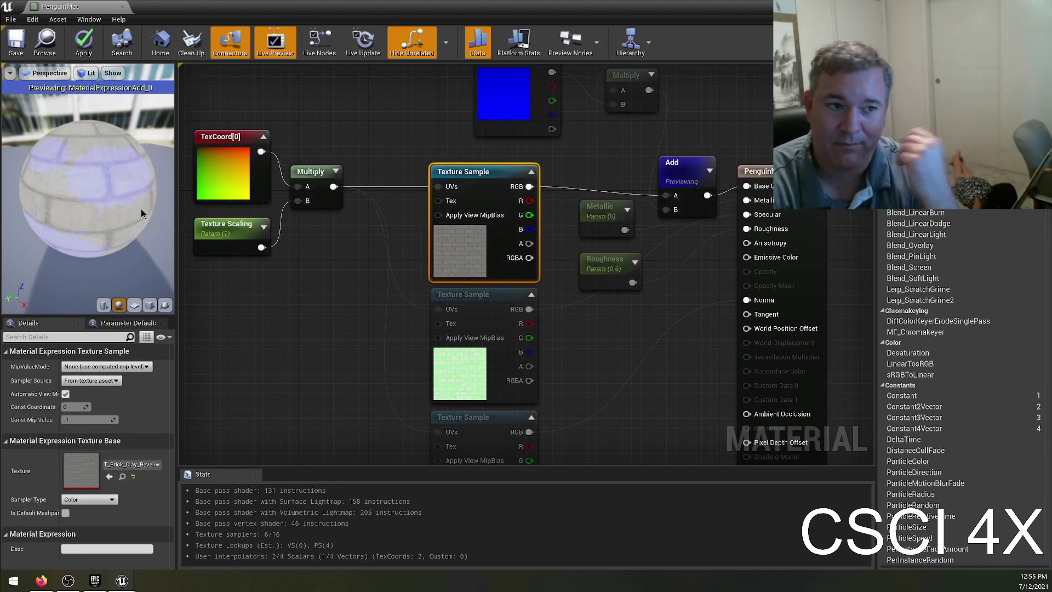
# - Search the available nodes for "texture parameter", dismiss the list without adding one, and run the pending auto-save immediately
pyautogui.moveTo(376, 146)
pyautogui.mouseDown(button='right')
pyautogui.moveTo(409, 239)
pyautogui.moveTo(398, 216)
pyautogui.mouseUp(button='right')
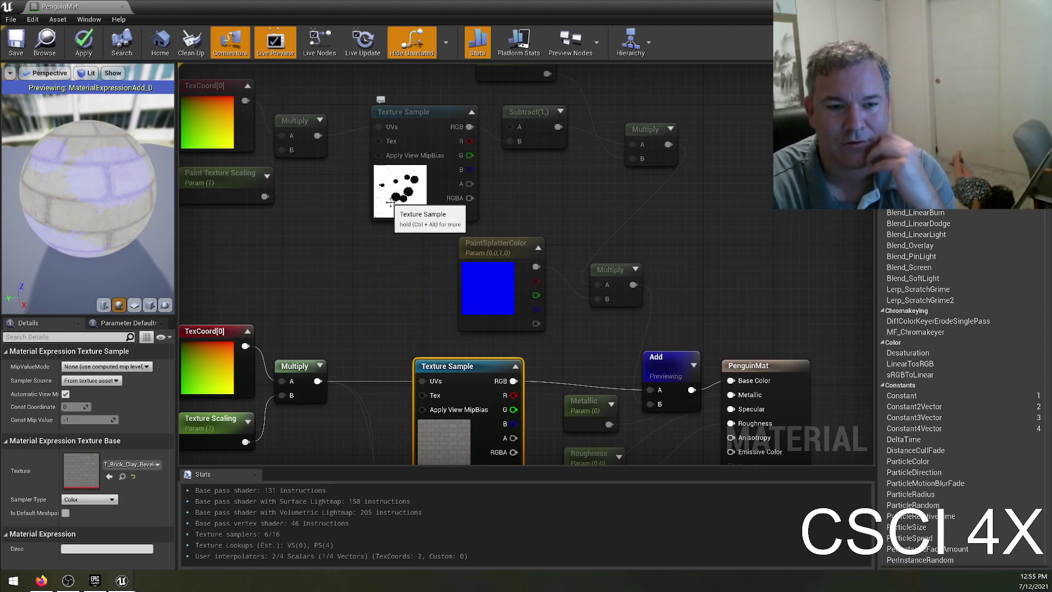
pyautogui.moveTo(344, 338); pyautogui.dragTo(462, 321, button='right')
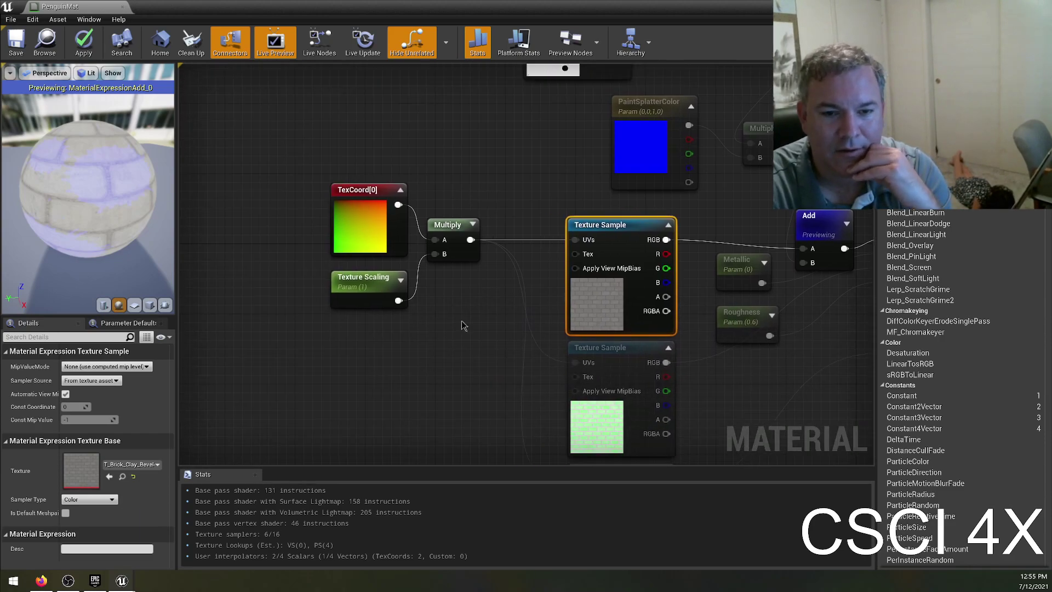
pyautogui.rightClick(442, 352)
pyautogui.write('text')
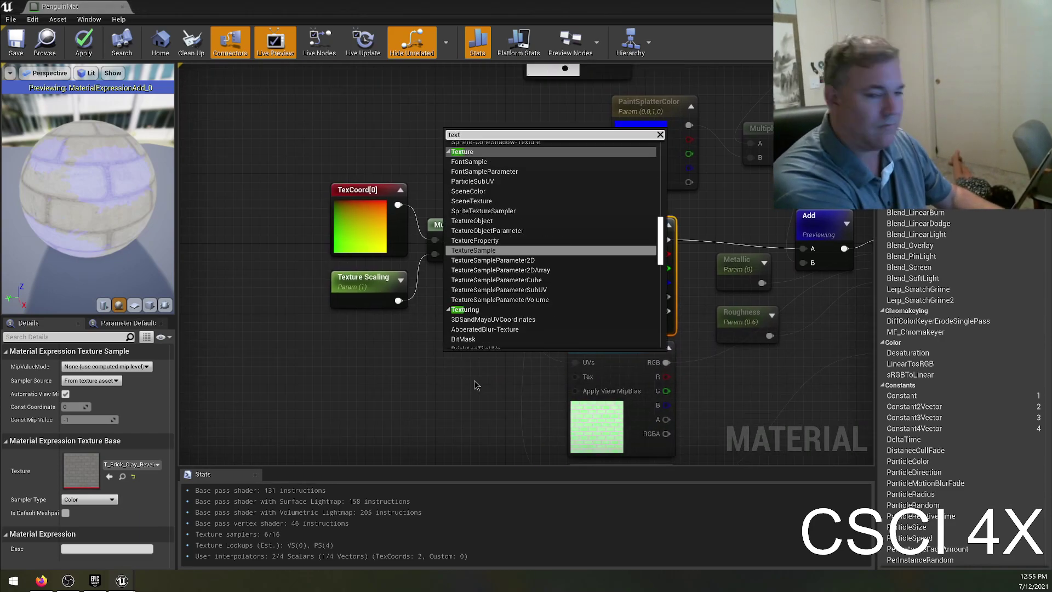
pyautogui.write('ure parameter')
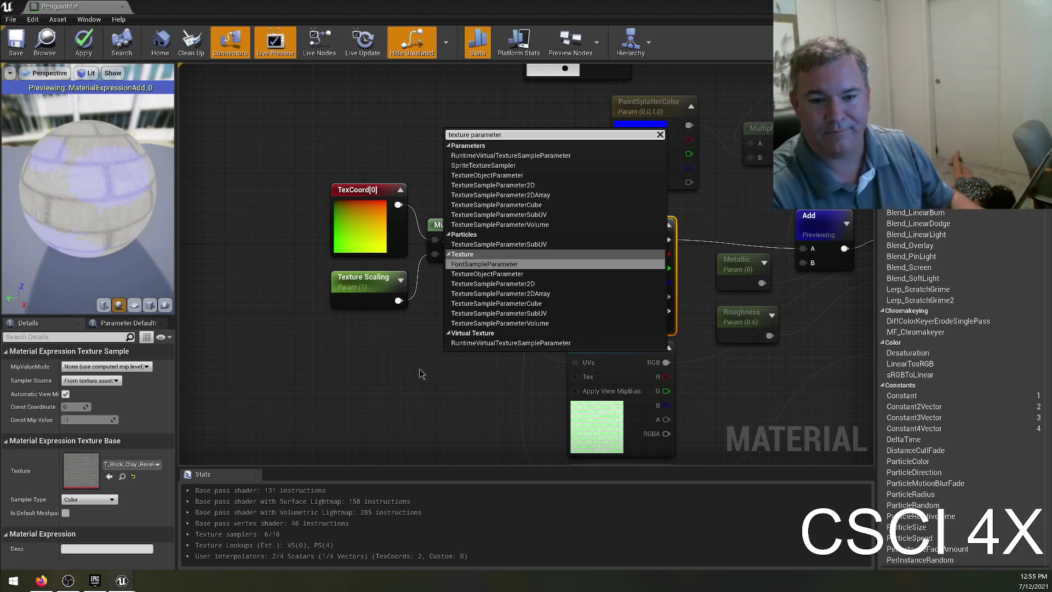
pyautogui.click(357, 413)
pyautogui.moveTo(411, 389); pyautogui.dragTo(277, 386, button='right')
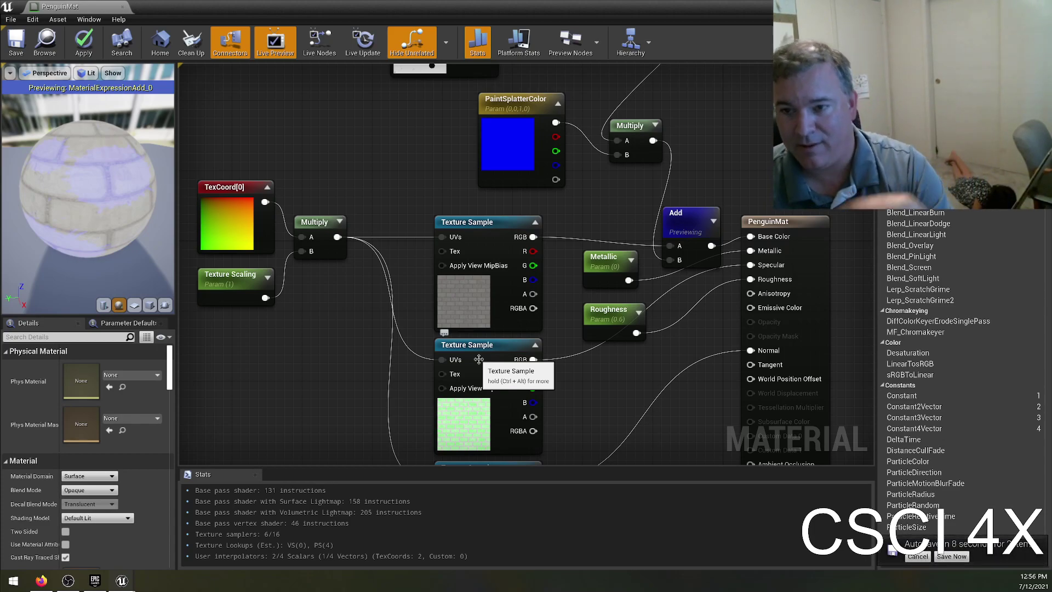
pyautogui.click(952, 556)
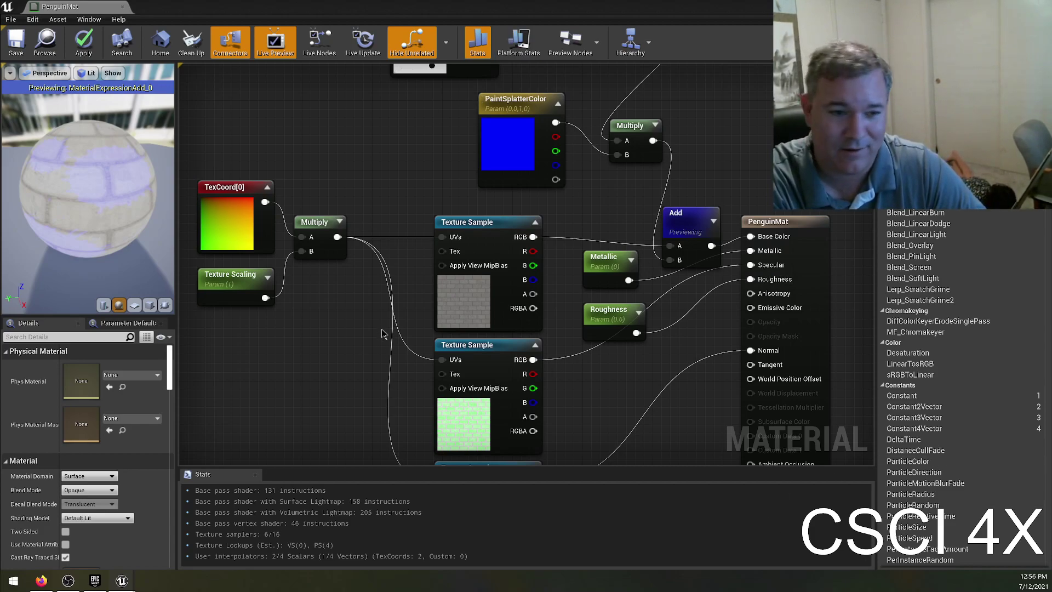
# - Search the available material nodes for "lerp" and dismiss the list without adding one
pyautogui.moveTo(321, 402)
pyautogui.mouseDown(button='right')
pyautogui.moveTo(321, 304)
pyautogui.moveTo(297, 269)
pyautogui.moveTo(265, 354)
pyautogui.moveTo(405, 304)
pyautogui.mouseUp(button='right')
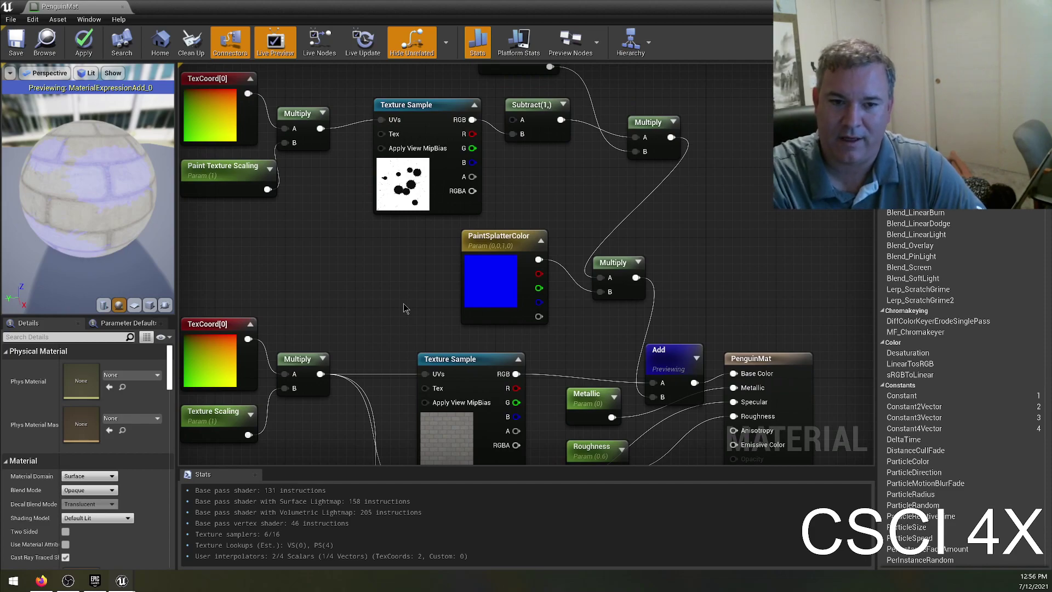
pyautogui.rightClick(471, 303)
pyautogui.click(399, 274)
pyautogui.moveTo(389, 266); pyautogui.dragTo(363, 264, button='right')
pyautogui.rightClick(363, 264)
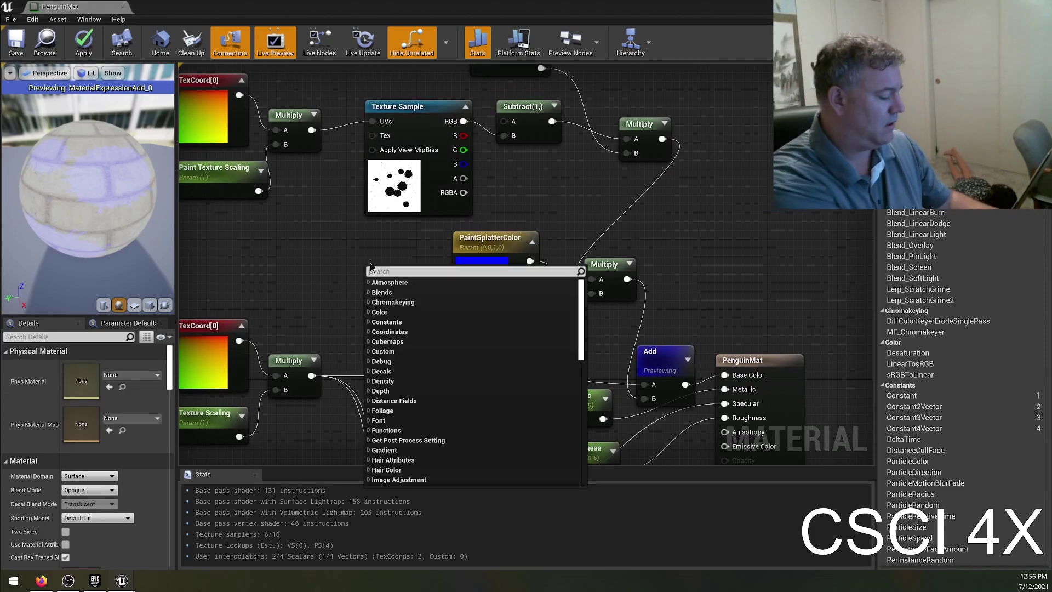
pyautogui.write('lerp')
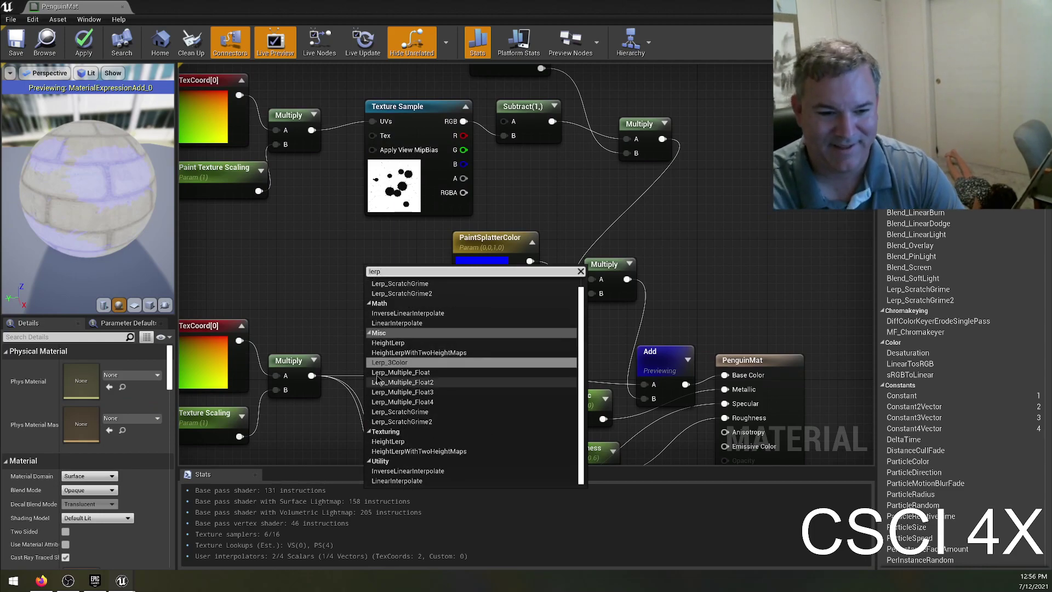
pyautogui.click(324, 272)
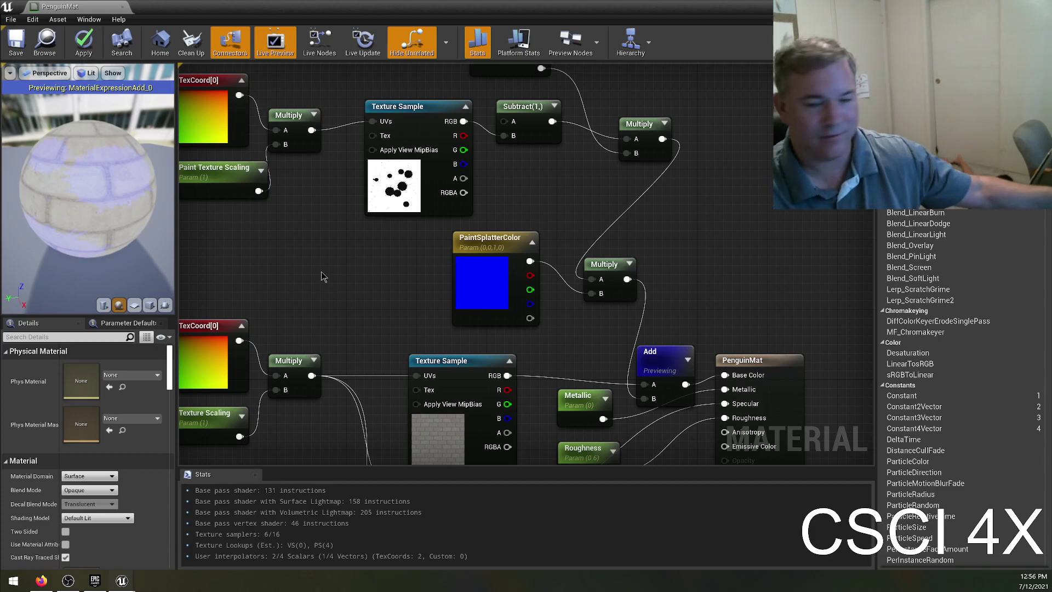
# - Inspect the coordinate and tiling settings of the TexCoord node that drives the splatter texture
pyautogui.moveTo(304, 248); pyautogui.dragTo(370, 264, button='right')
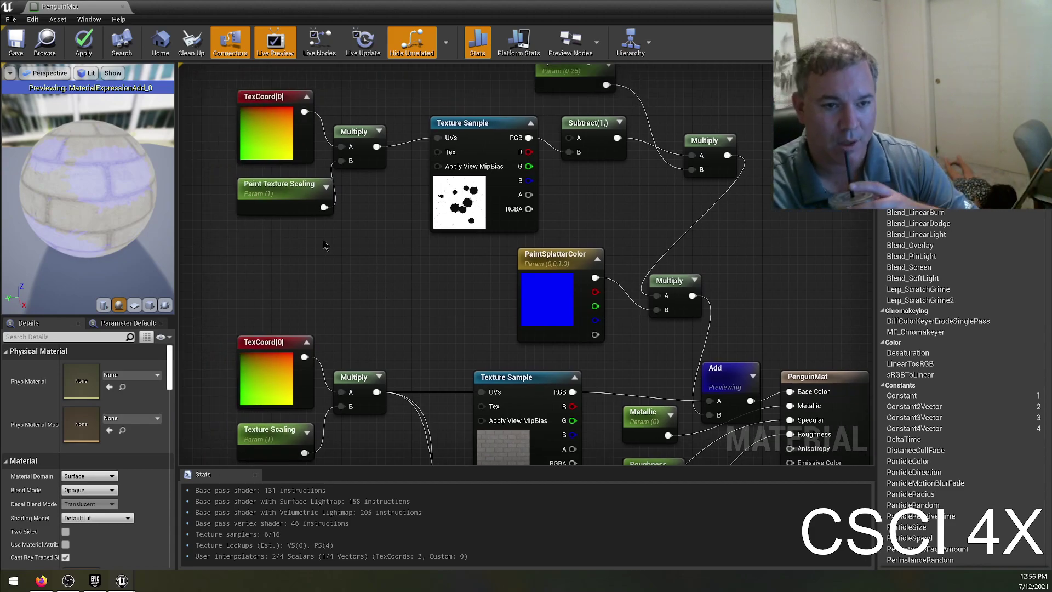
pyautogui.click(269, 128)
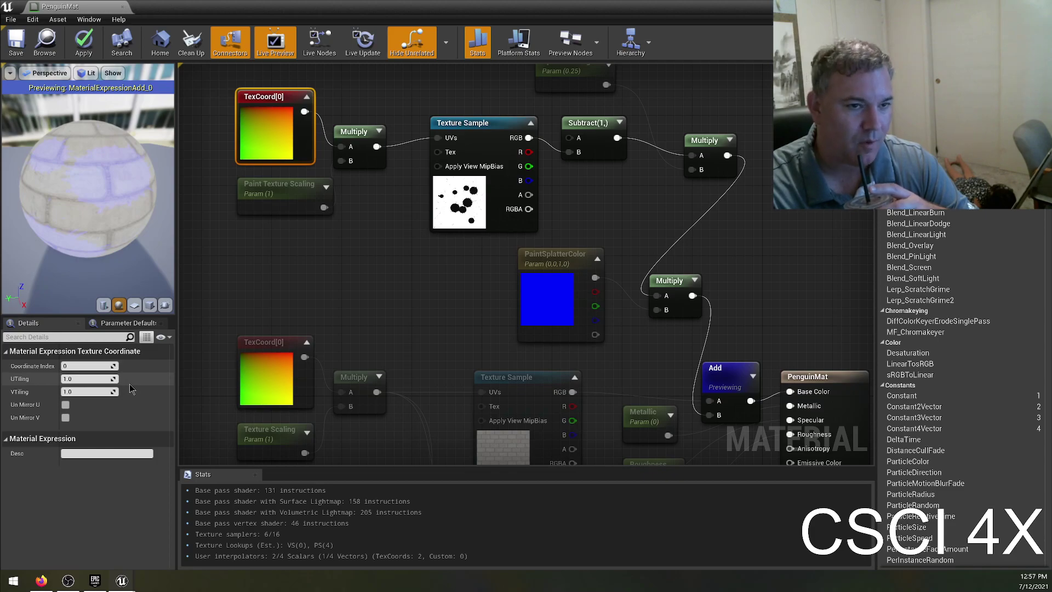
pyautogui.click(390, 287)
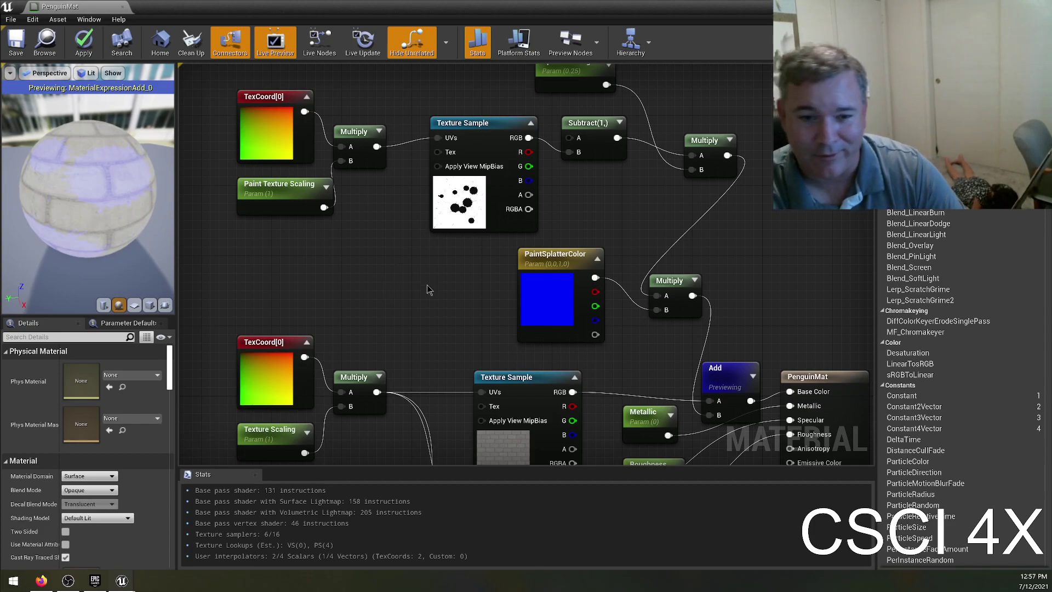
# - Try adding a LinearInterpolate node beside the colour Multiply, and delete it again
pyautogui.moveTo(427, 288); pyautogui.dragTo(417, 298, button='right')
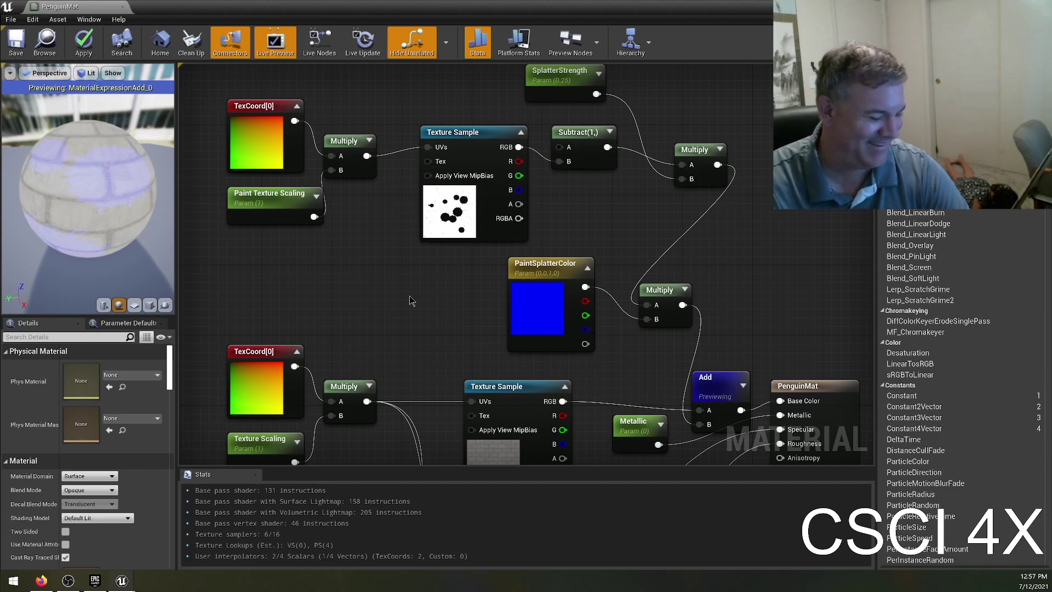
pyautogui.moveTo(710, 253); pyautogui.dragTo(624, 259, button='right')
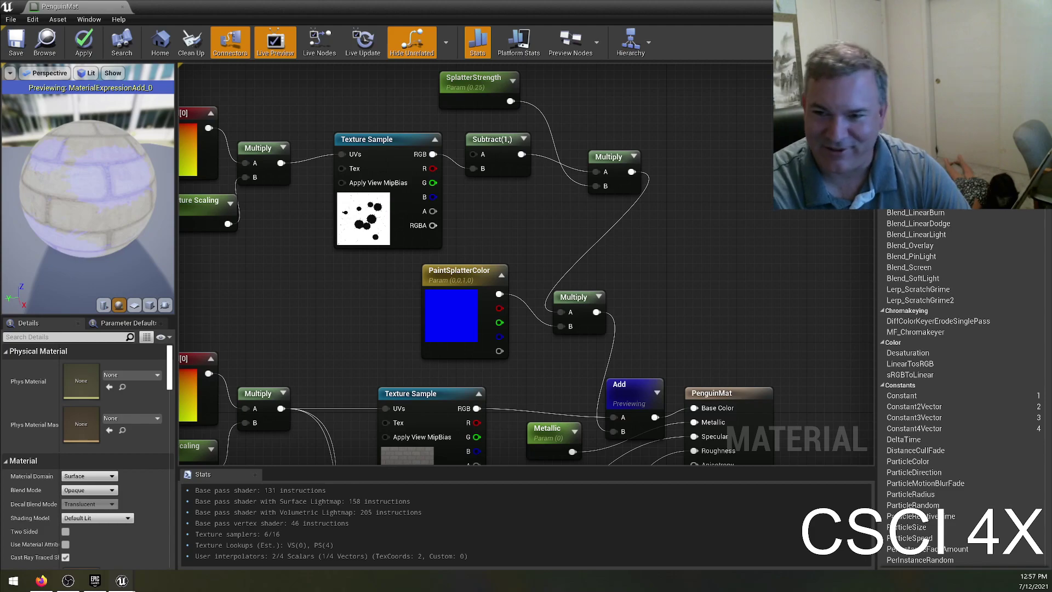
pyautogui.rightClick(646, 243)
pyautogui.write('lerping')
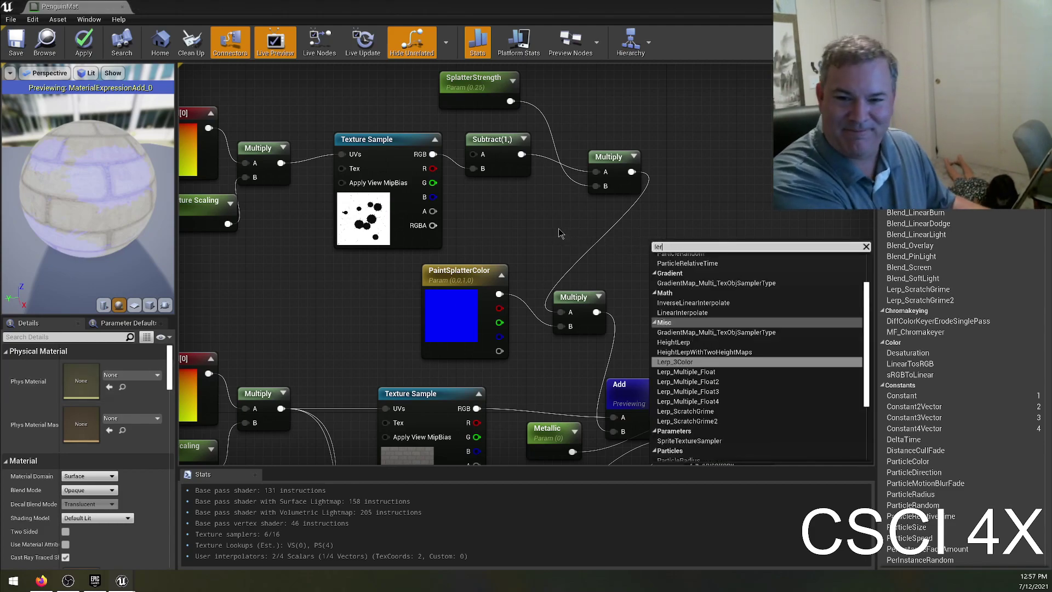
pyautogui.press('BackSpace')
pyautogui.press('BackSpace')
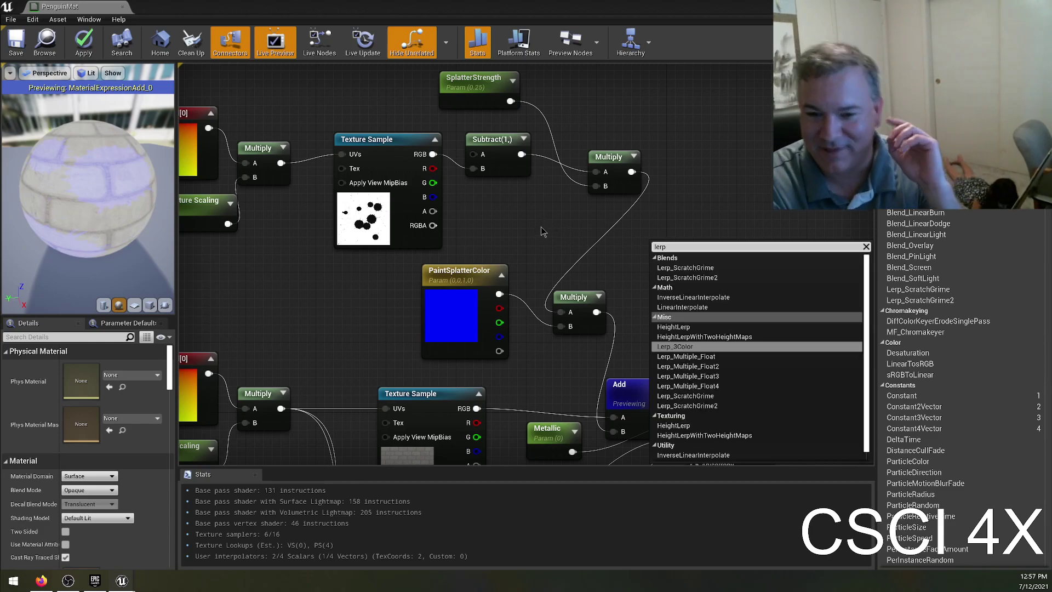
pyautogui.click(595, 313)
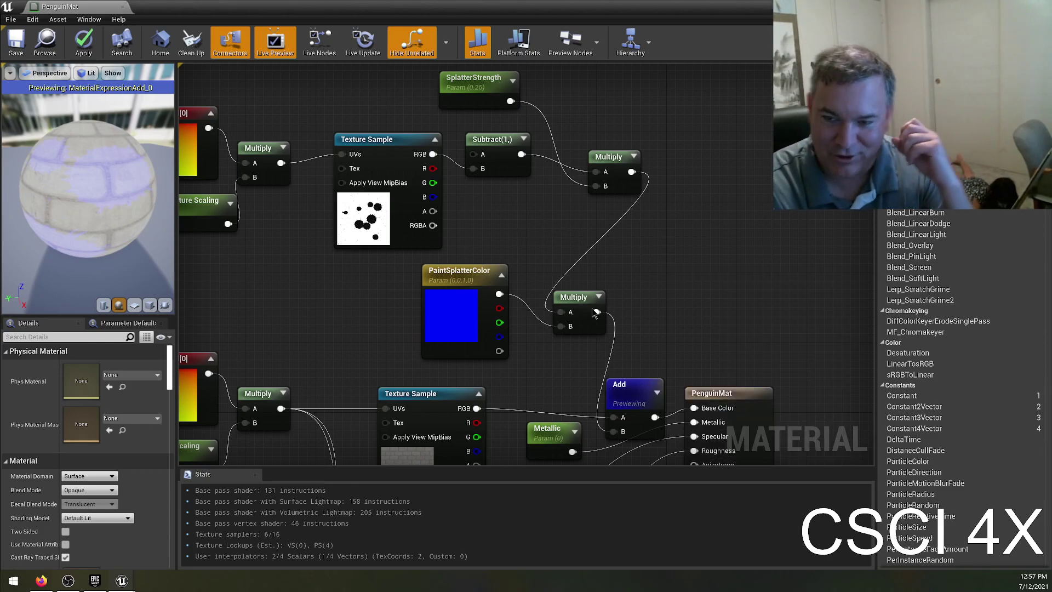
pyautogui.click(705, 264)
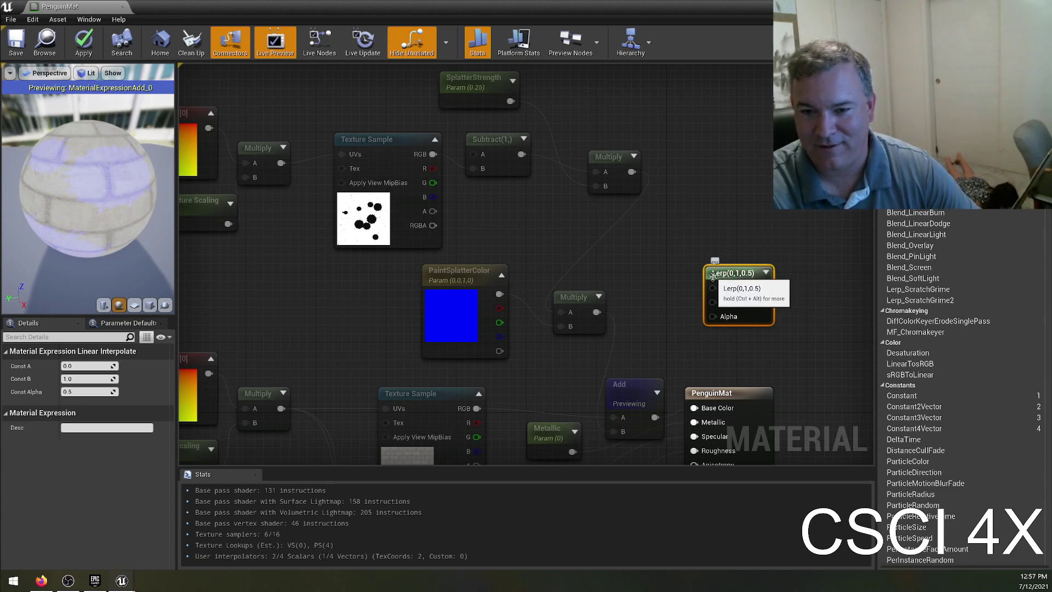
pyautogui.press('Delete')
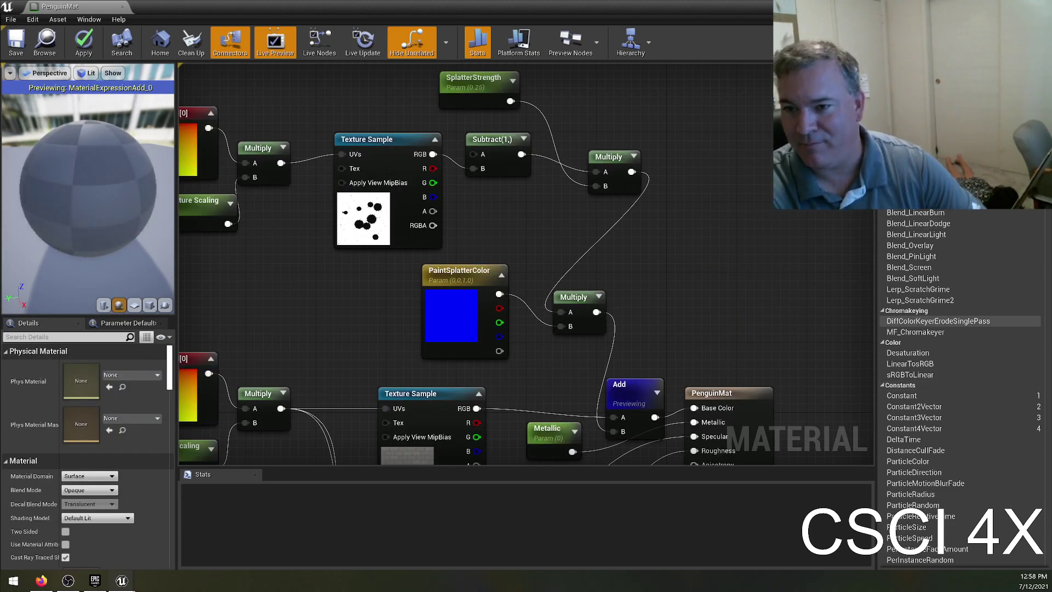
# - Browse the material node list from the Blend and Constants categories through Coordinates, Debug and Gradient to the Material Layer Blend functions
pyautogui.scroll(-3, 965, 263)
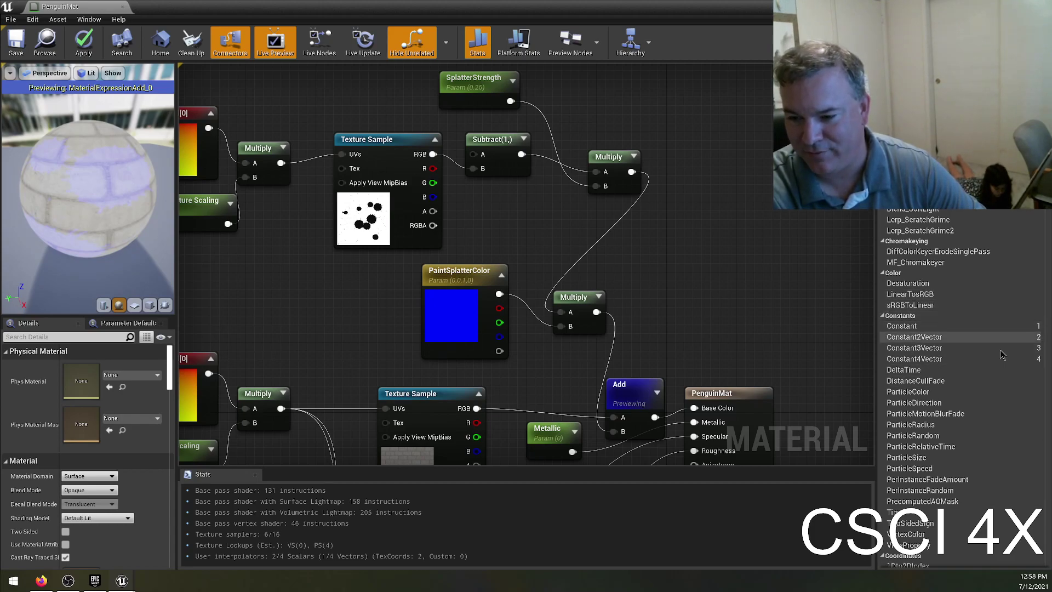
pyautogui.scroll(-6, 992, 312)
pyautogui.scroll(-9, 991, 311)
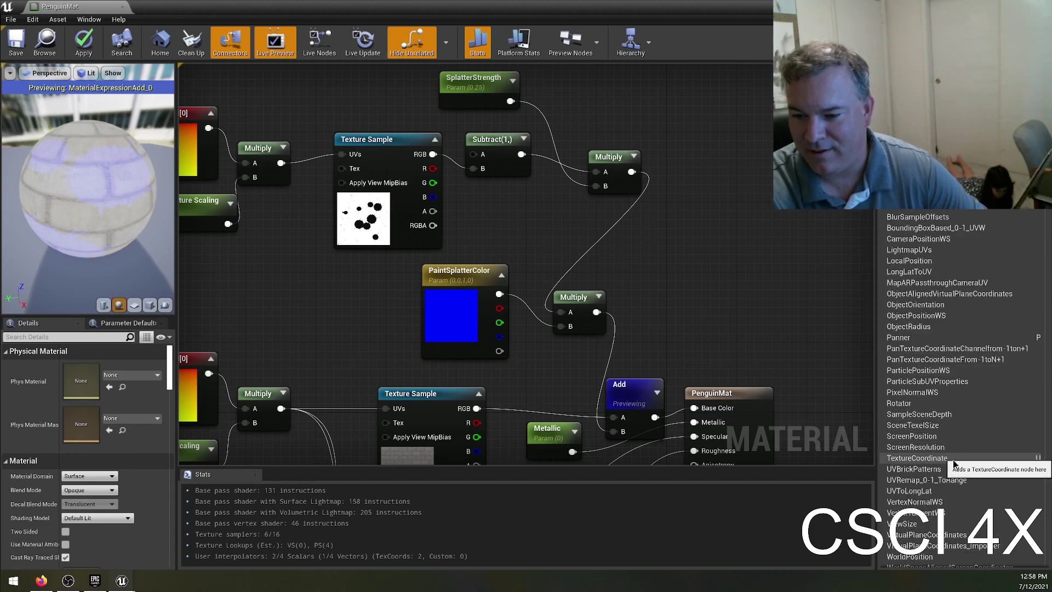
pyautogui.scroll(-9, 953, 463)
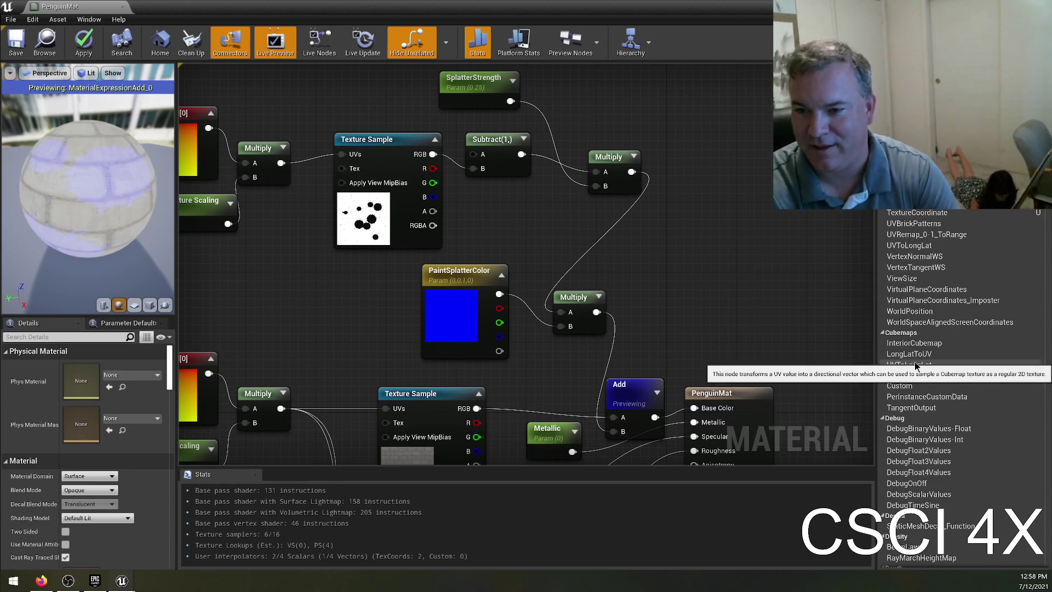
pyautogui.scroll(-14, 959, 351)
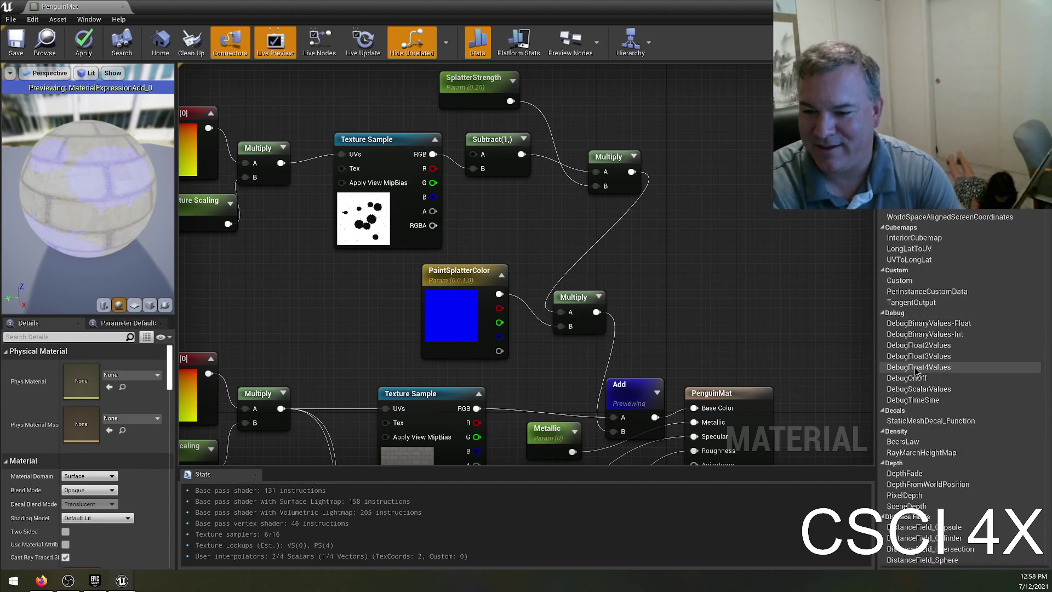
pyautogui.scroll(-15, 962, 373)
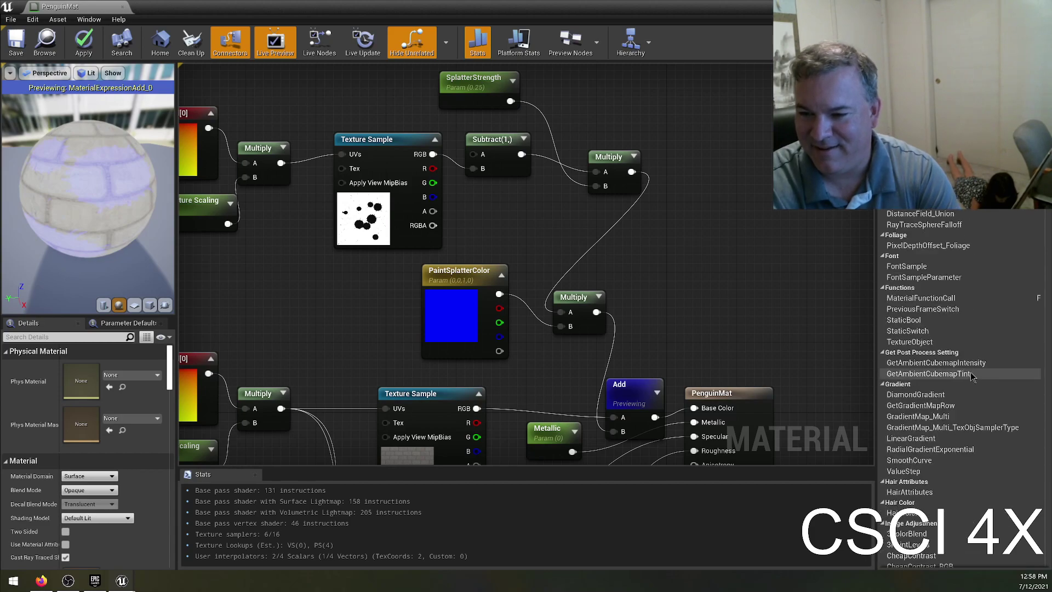
pyautogui.scroll(-15, 1003, 351)
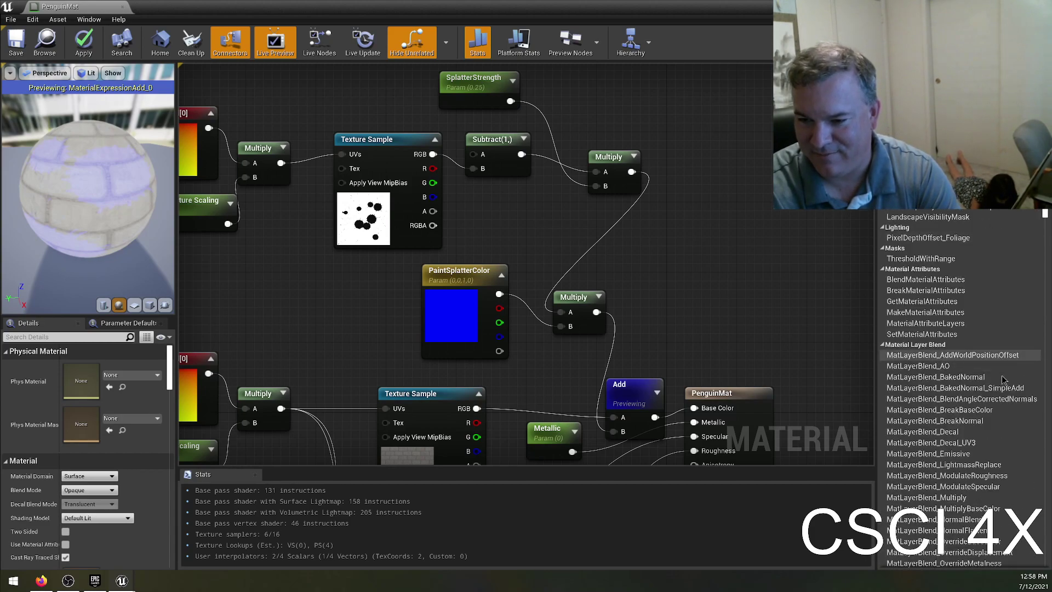
pyautogui.scroll(-1, 978, 343)
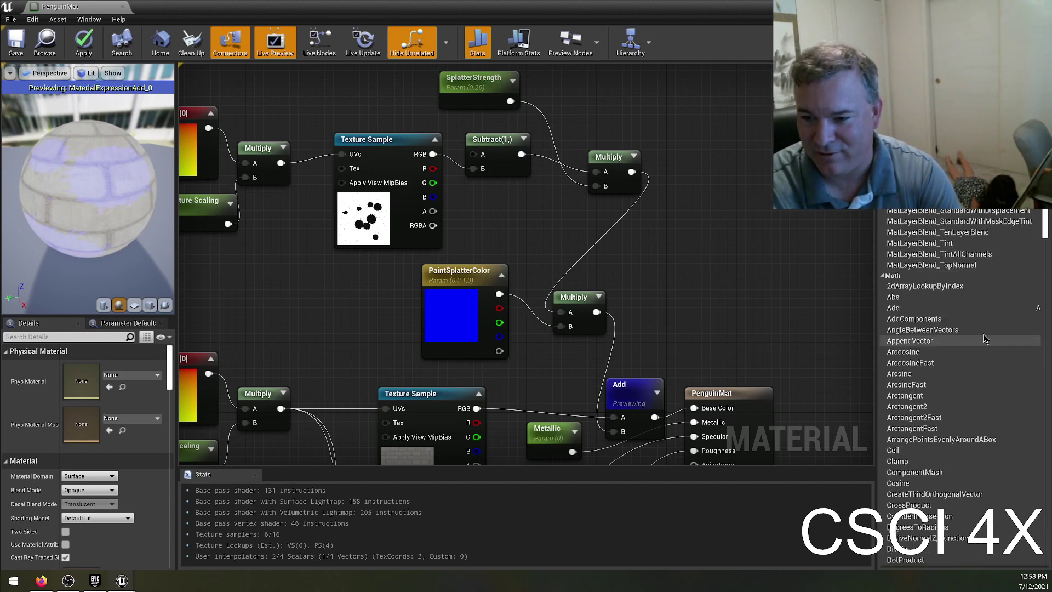
# - Examine the Math nodes in the material node list, and look through the Vectors, Vector Ops and Utility categories
pyautogui.scroll(-6, 981, 361)
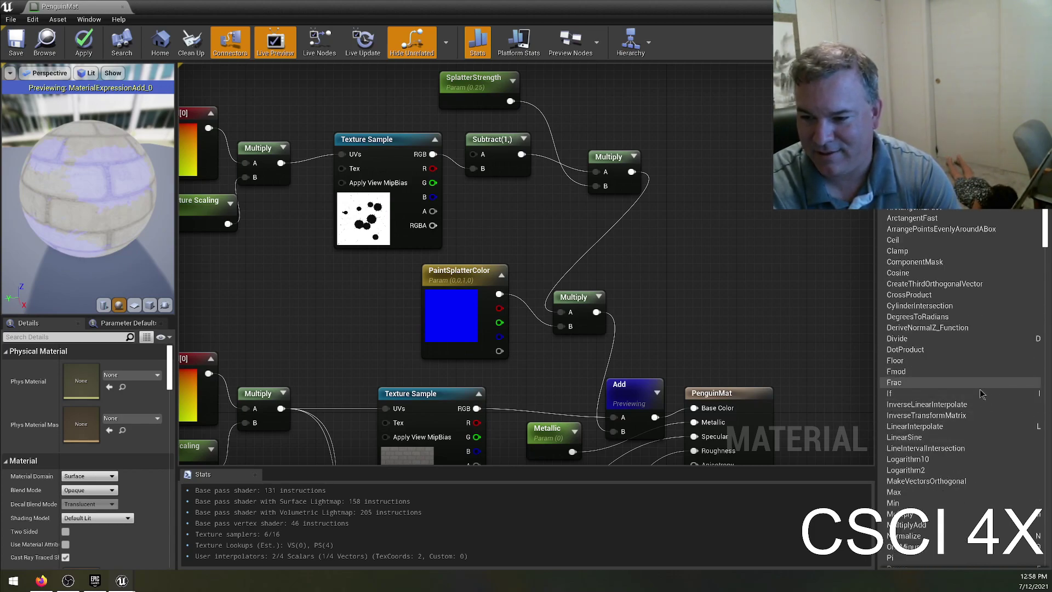
pyautogui.scroll(-2, 979, 395)
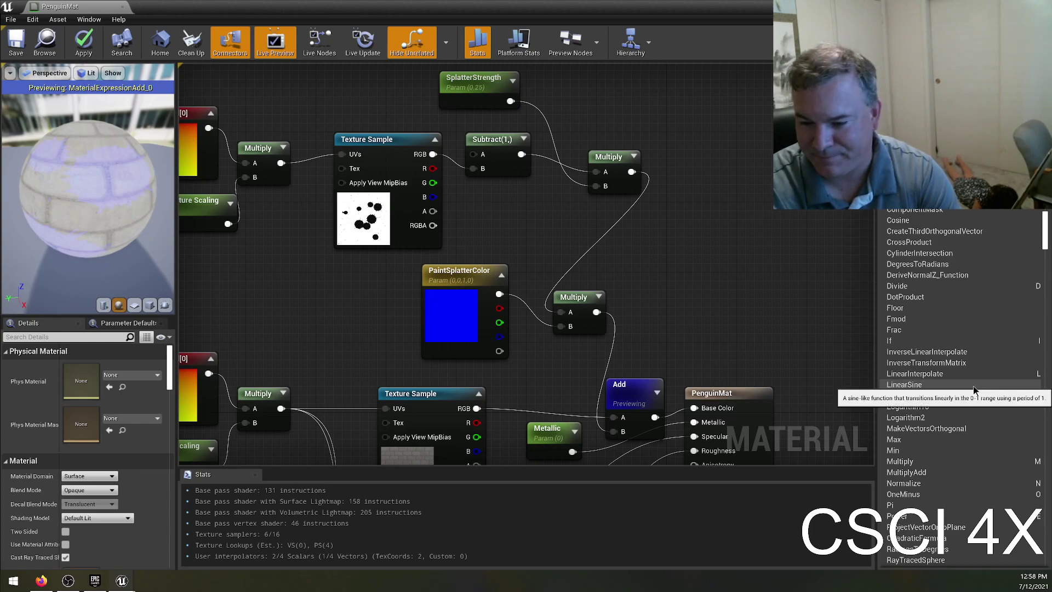
pyautogui.scroll(-2, 973, 386)
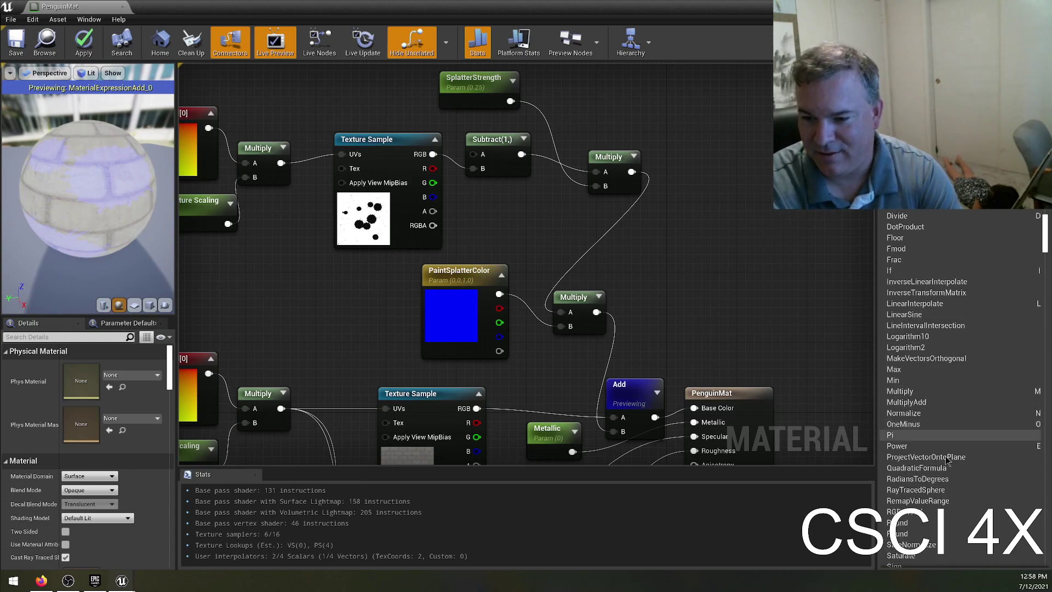
pyautogui.scroll(-6, 981, 438)
pyautogui.scroll(-15, 1000, 421)
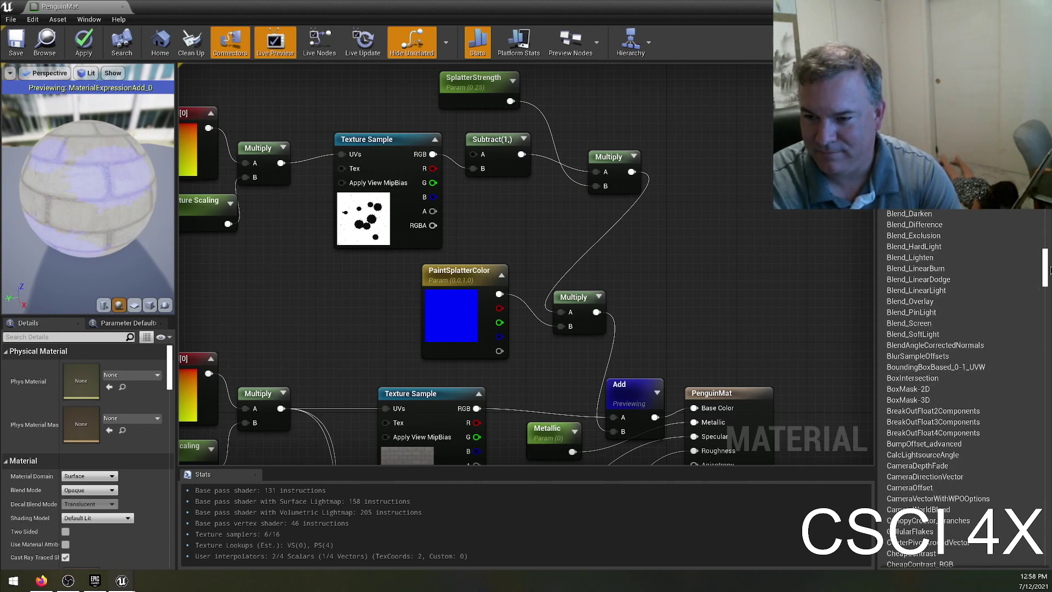
pyautogui.moveTo(1045, 274); pyautogui.dragTo(1042, 556)
pyautogui.scroll(10, 990, 295)
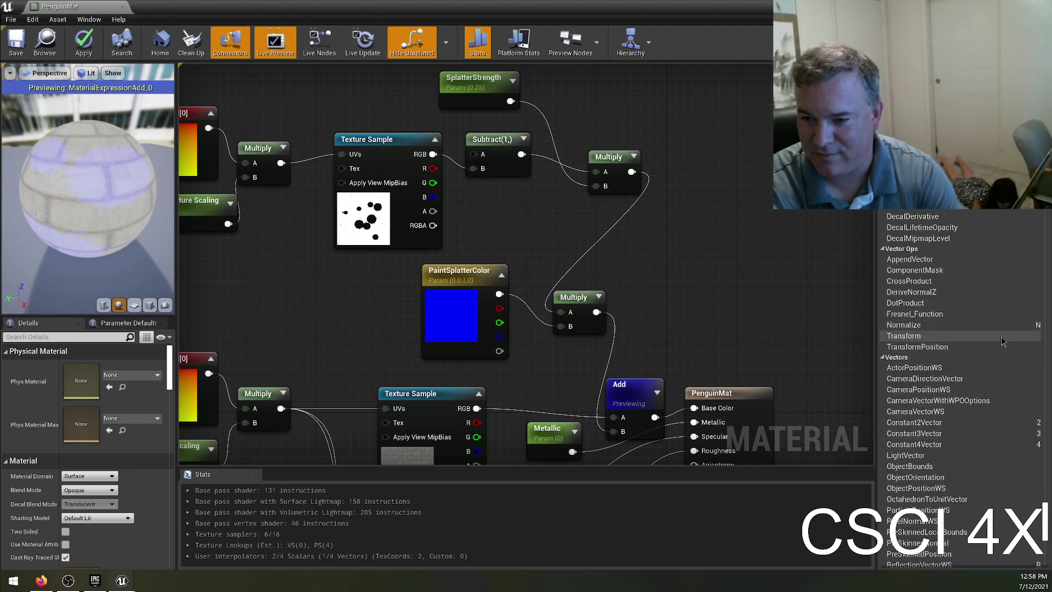
pyautogui.scroll(2, 959, 310)
pyautogui.scroll(8, 958, 310)
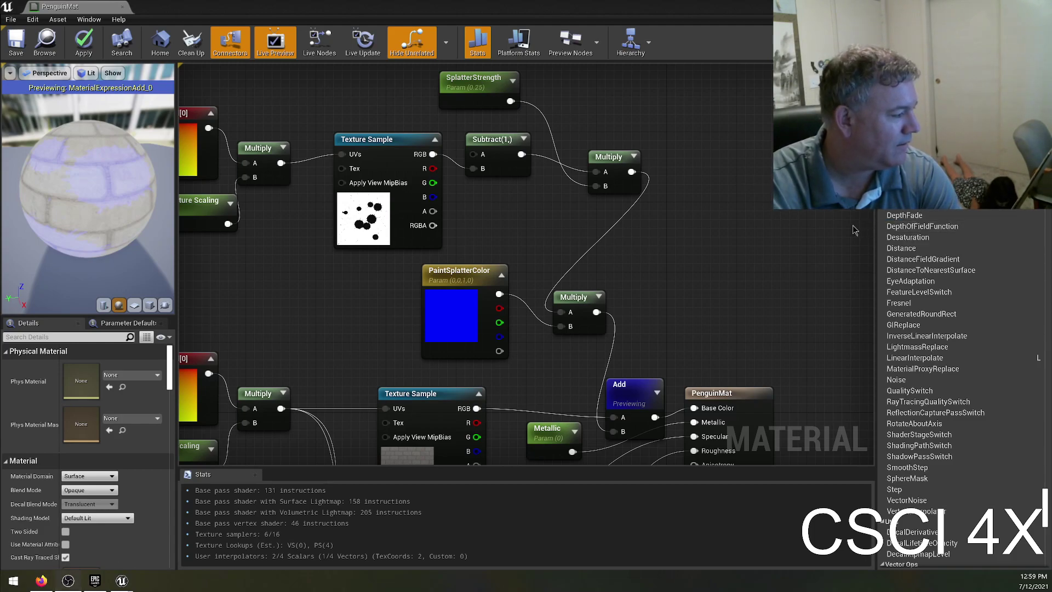
# - Duplicate the three brick Texture Sample nodes and place the copies in a column beside the originals, below the Texture Scaling parameter
pyautogui.moveTo(695, 226); pyautogui.dragTo(672, 248, button='right')
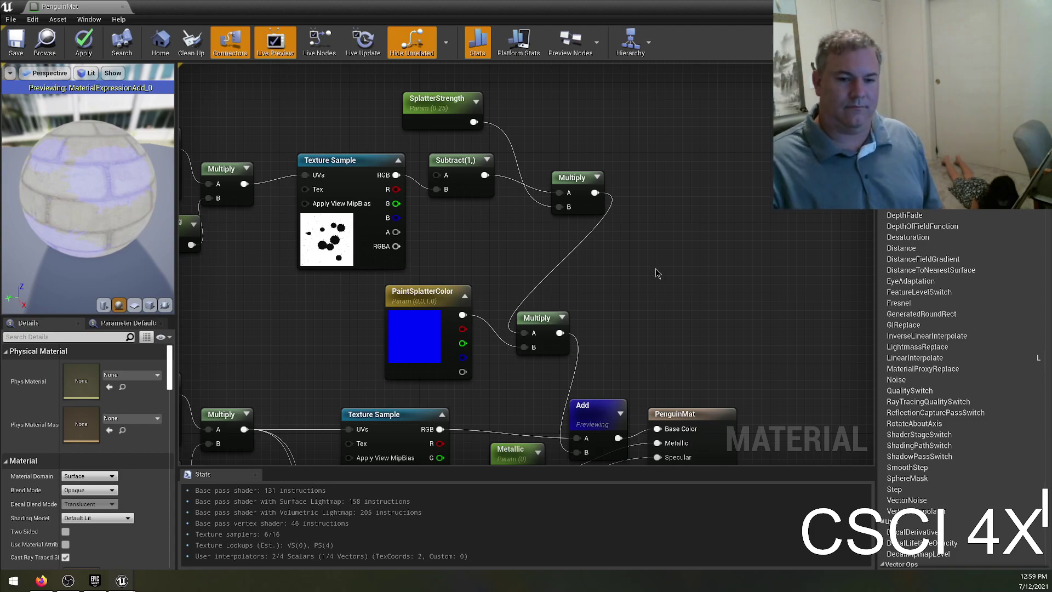
pyautogui.moveTo(626, 272); pyautogui.dragTo(762, 133, button='right')
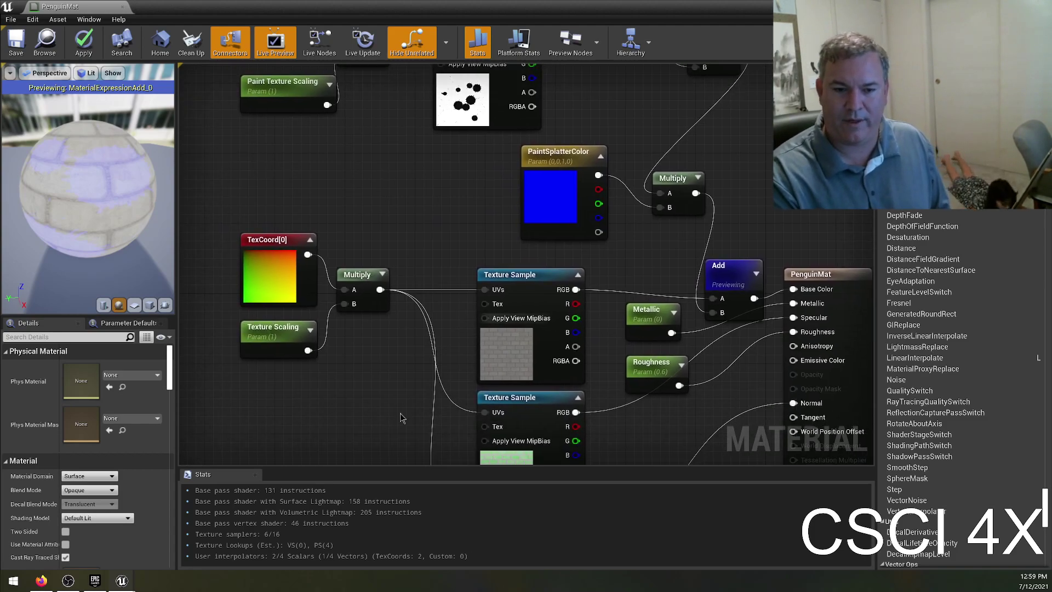
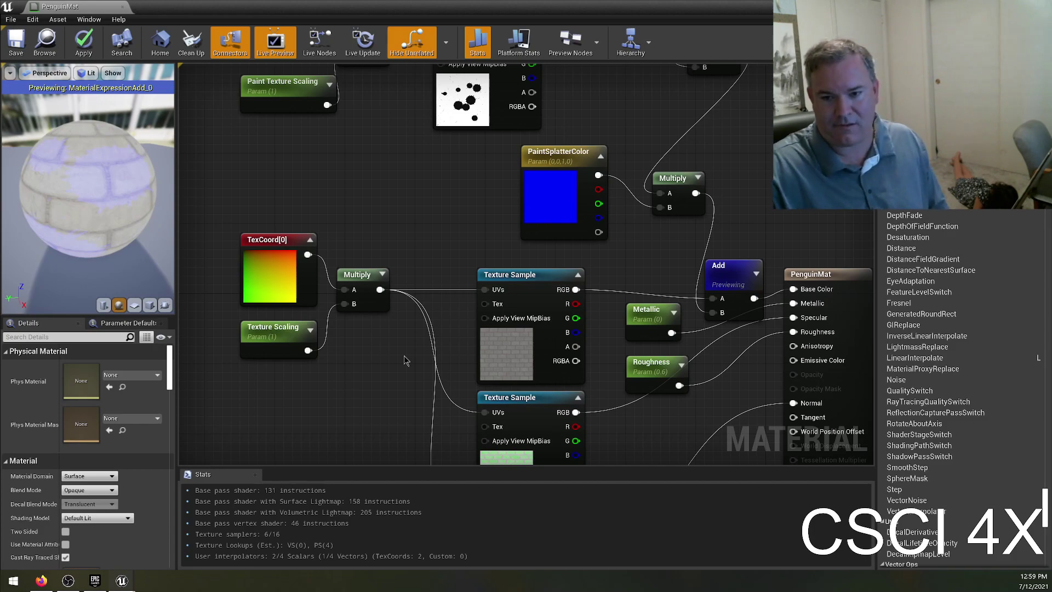
pyautogui.moveTo(403, 360); pyautogui.dragTo(510, 126, button='right')
pyautogui.moveTo(530, 329); pyautogui.dragTo(344, 324, button='right')
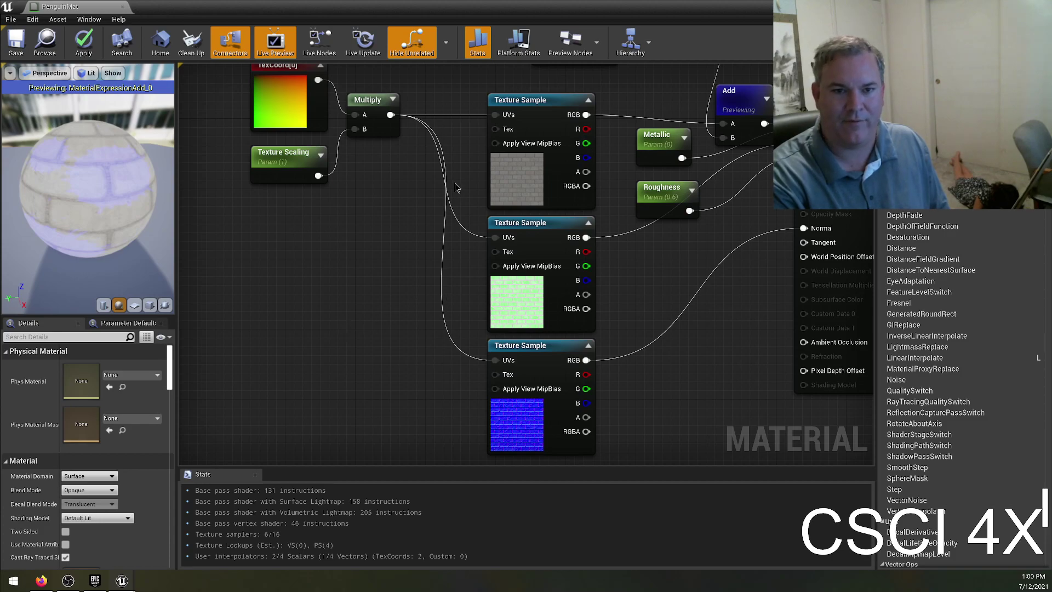
pyautogui.moveTo(494, 449); pyautogui.dragTo(564, 433)
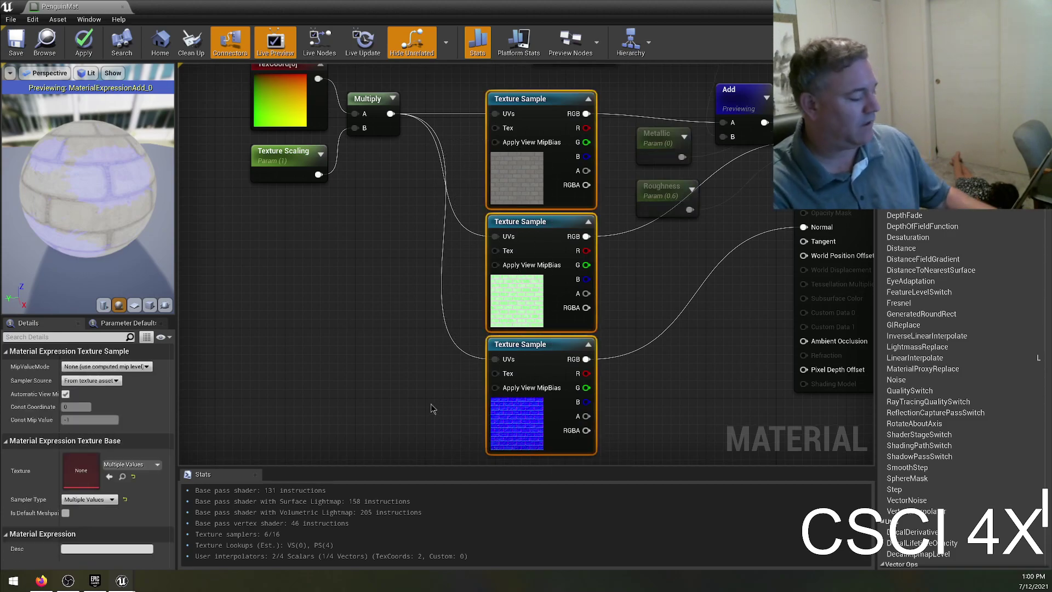
pyautogui.hotkey('ctrl', 'v')
pyautogui.moveTo(349, 354); pyautogui.dragTo(380, 267, button='right')
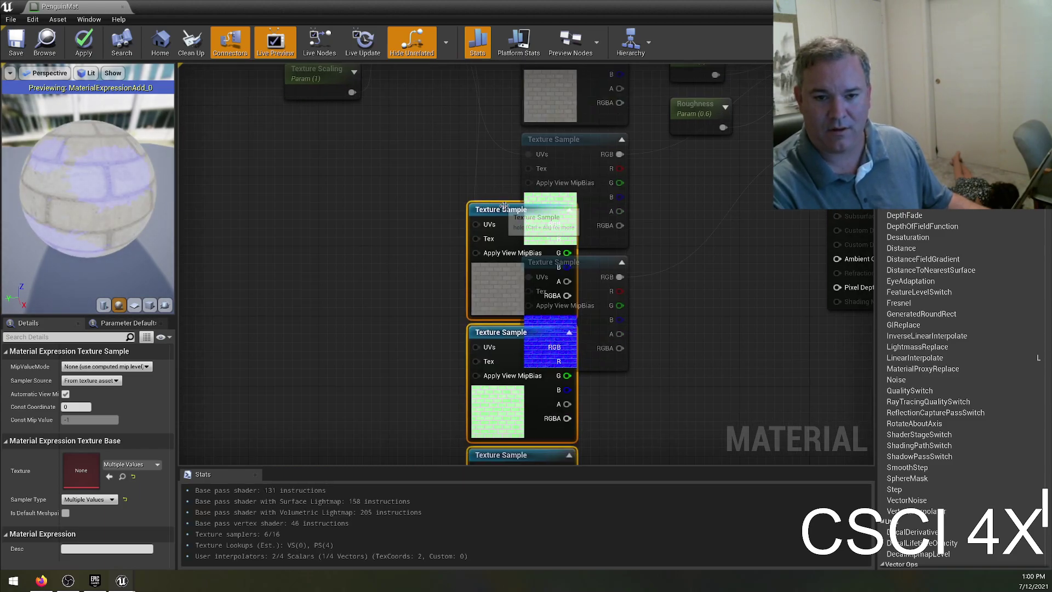
pyautogui.moveTo(504, 207); pyautogui.dragTo(381, 137)
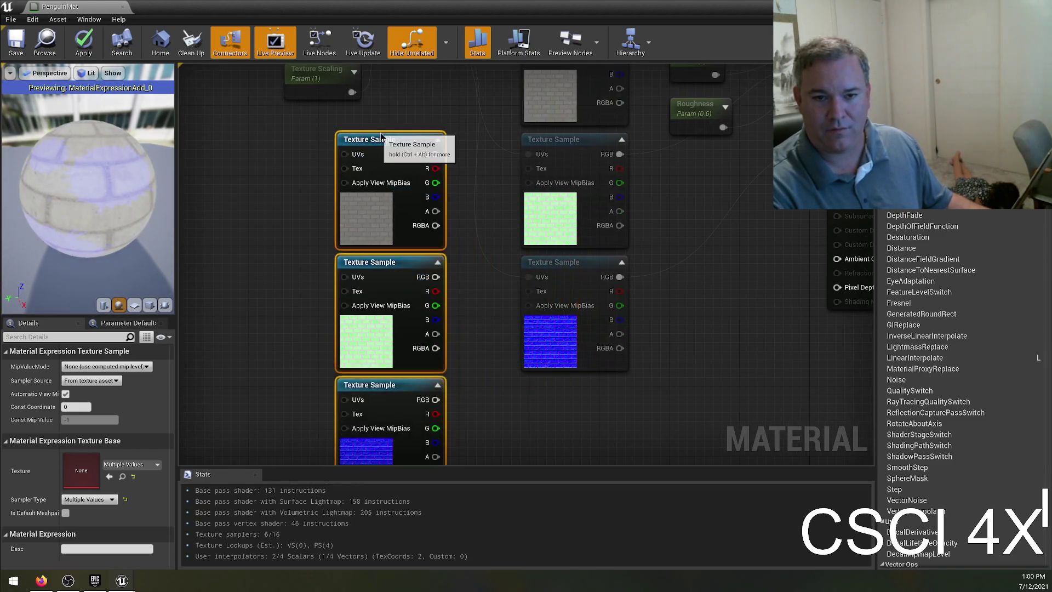
pyautogui.click(294, 207)
# - Connect the output of the Texture Scaling Multiply to the UVs input of each of the three copied Texture Samples
pyautogui.moveTo(342, 121); pyautogui.dragTo(468, 302, button='right')
pyautogui.moveTo(534, 283); pyautogui.dragTo(590, 212, button='right')
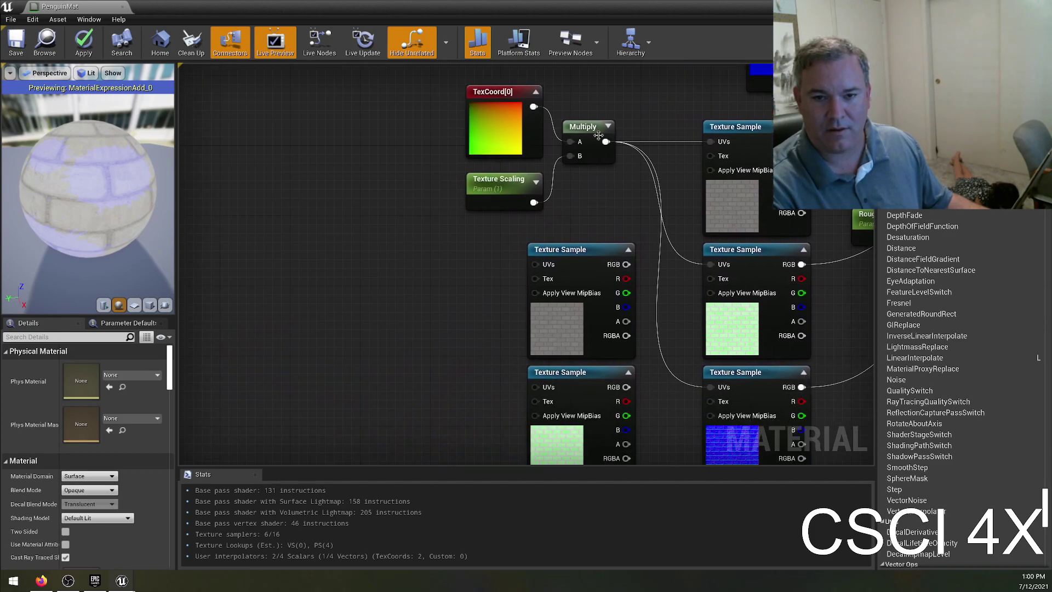
pyautogui.moveTo(606, 141); pyautogui.dragTo(502, 255)
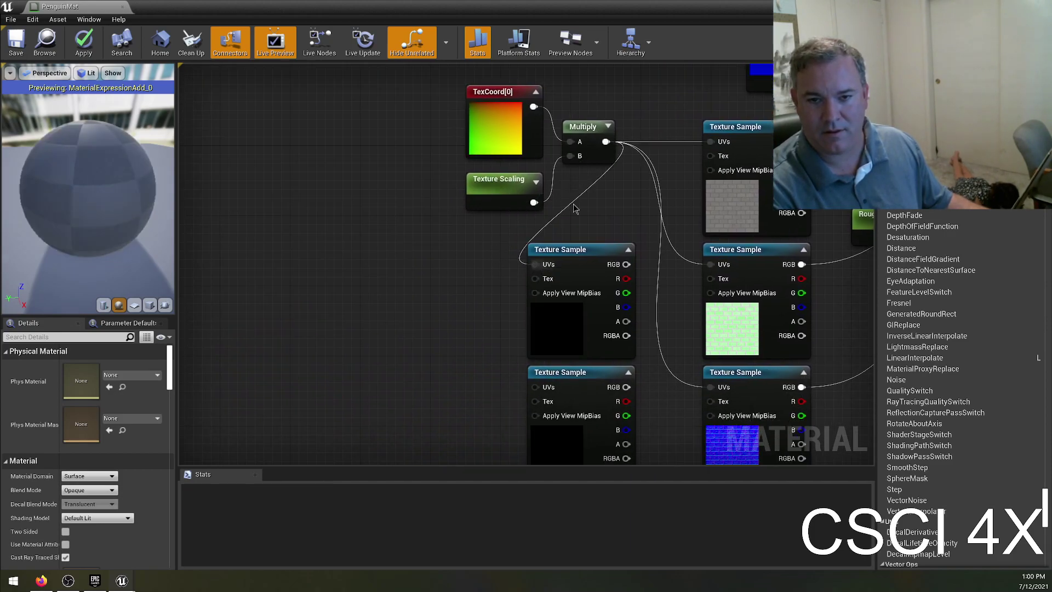
pyautogui.moveTo(606, 141); pyautogui.dragTo(536, 387)
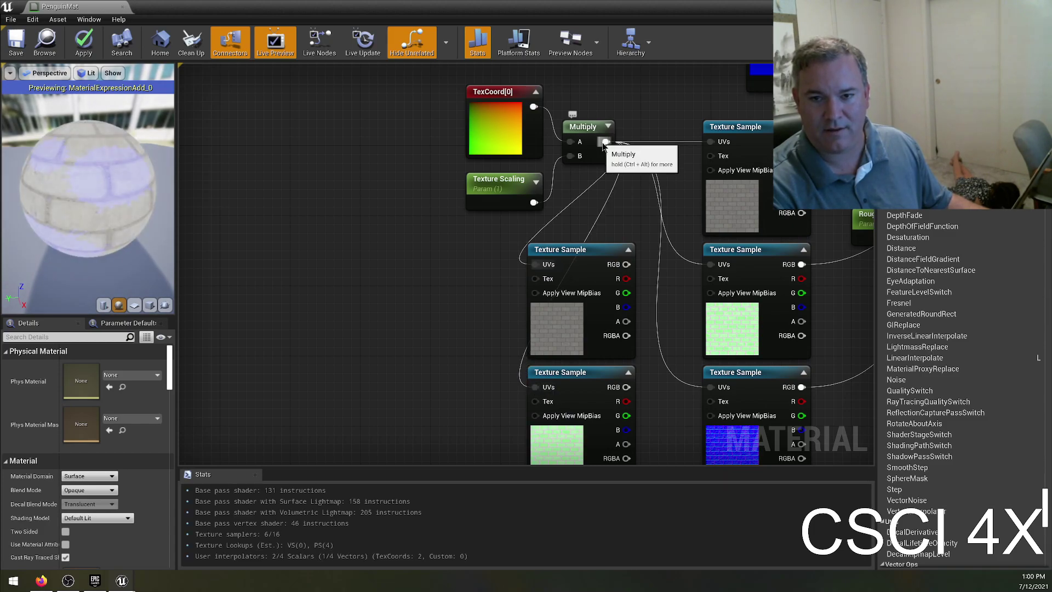
pyautogui.moveTo(605, 142); pyautogui.dragTo(536, 374)
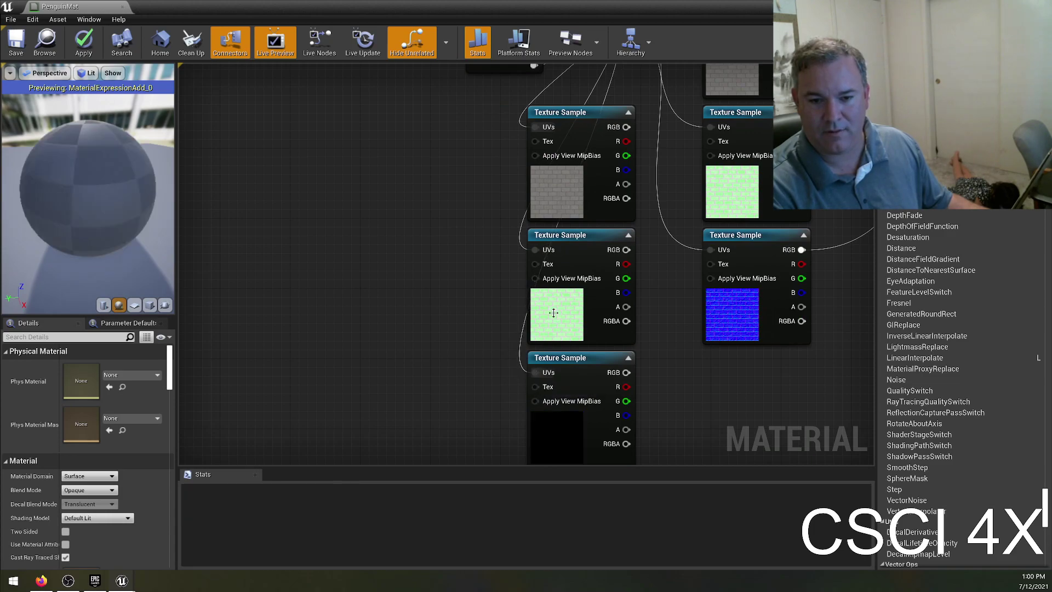
# - Find the oak textures and assign T_Wood_Oak_D to the first copied Texture Sample
pyautogui.moveTo(666, 255); pyautogui.dragTo(608, 342, button='right')
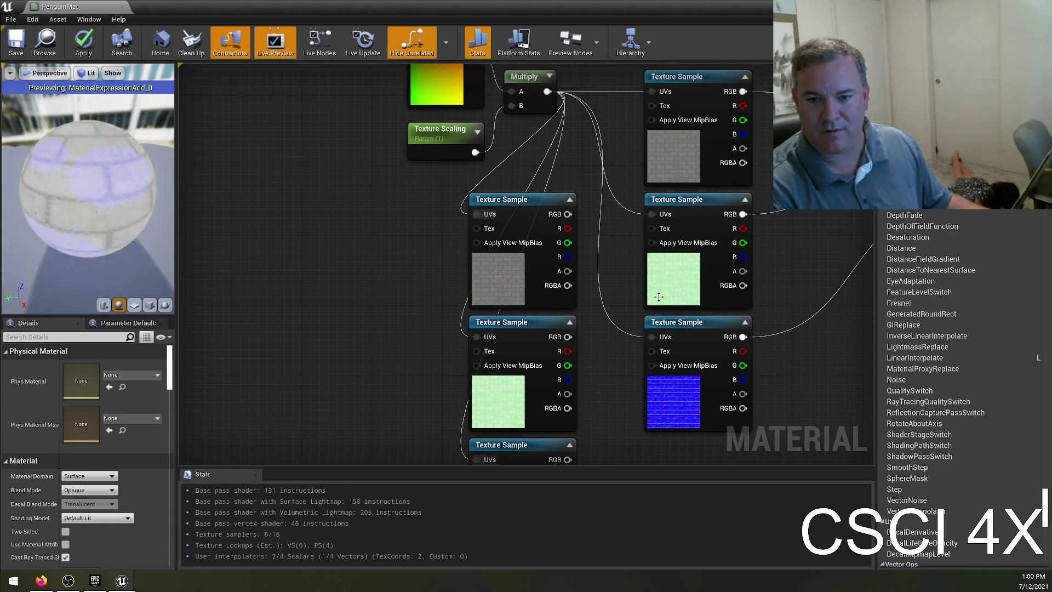
pyautogui.moveTo(607, 250); pyautogui.dragTo(593, 270, button='right')
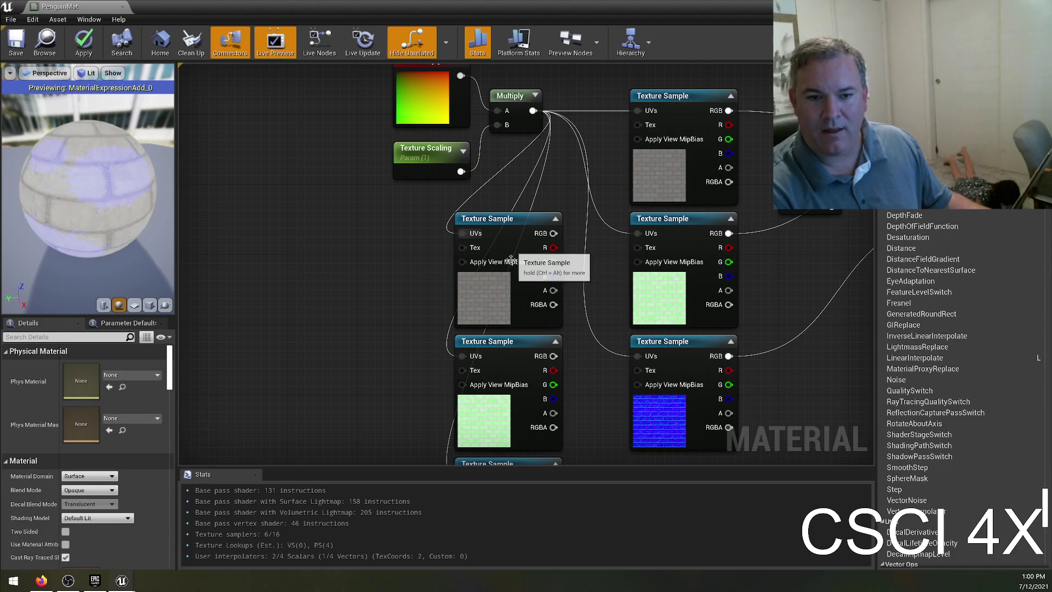
pyautogui.click(493, 299)
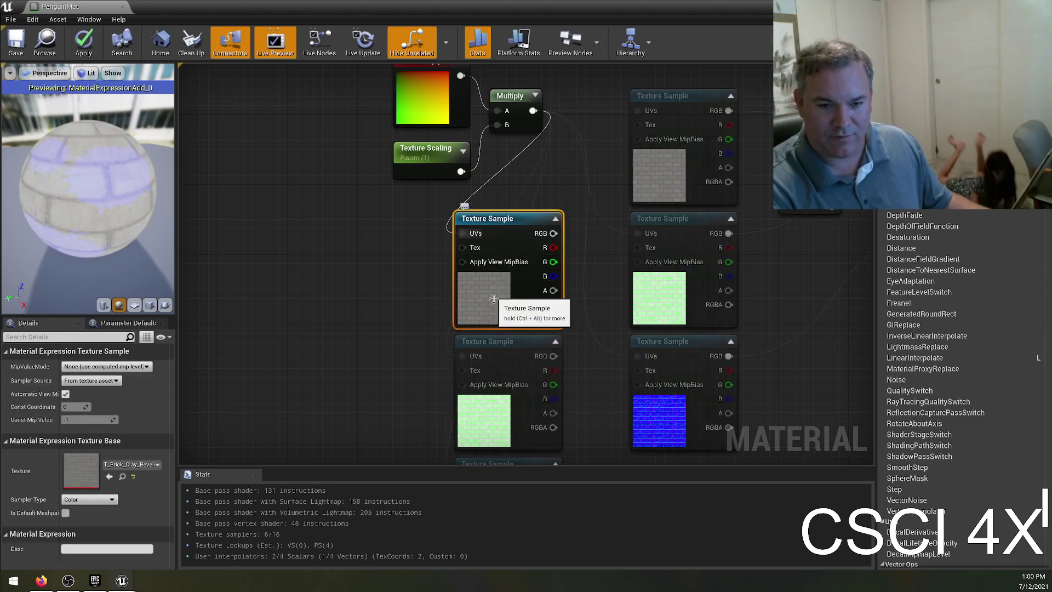
pyautogui.click(153, 464)
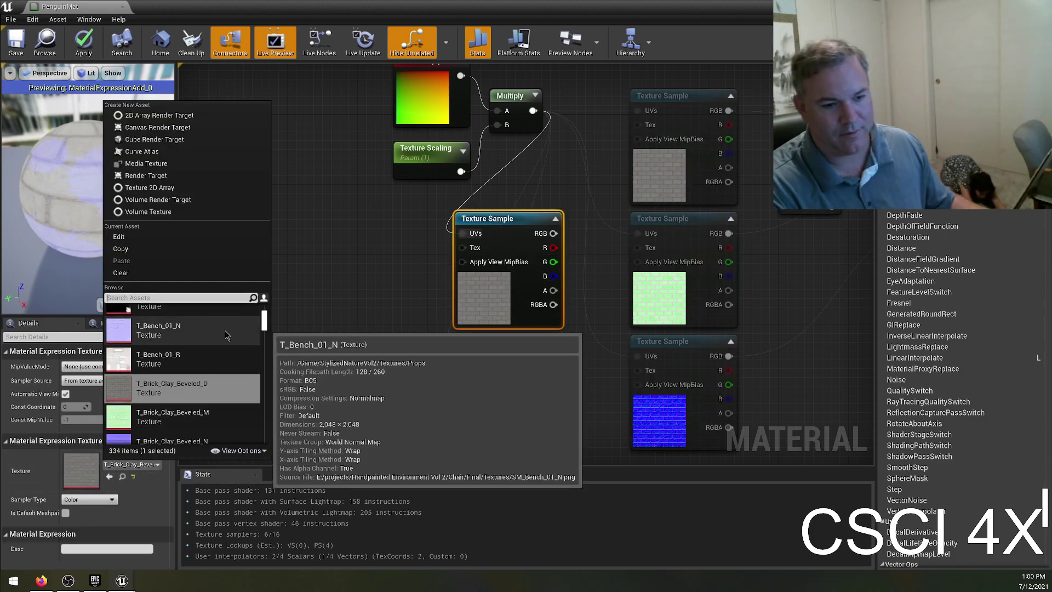
pyautogui.scroll(5, 212, 407)
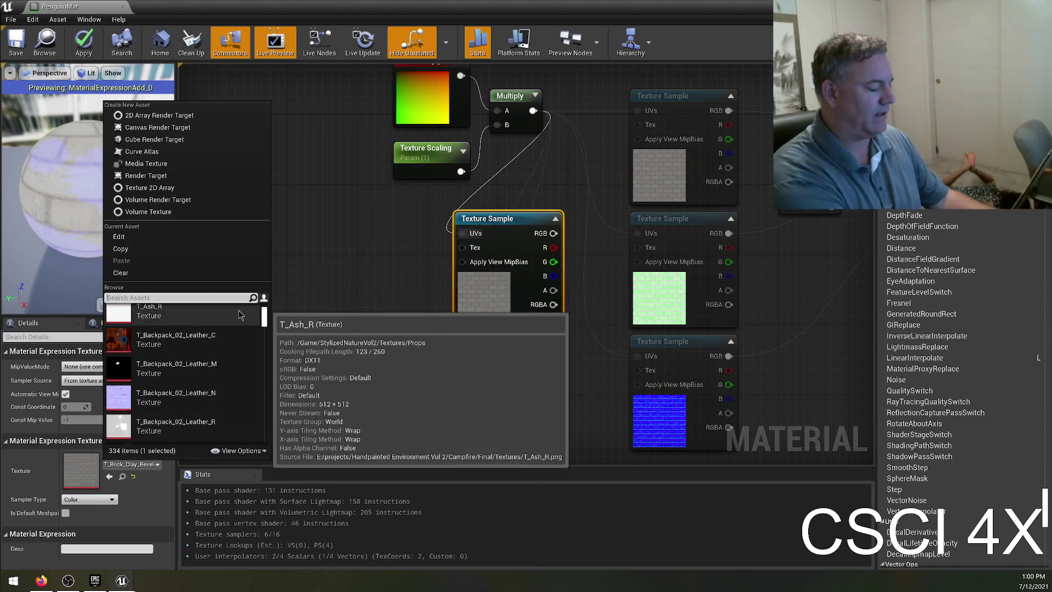
pyautogui.write('k')
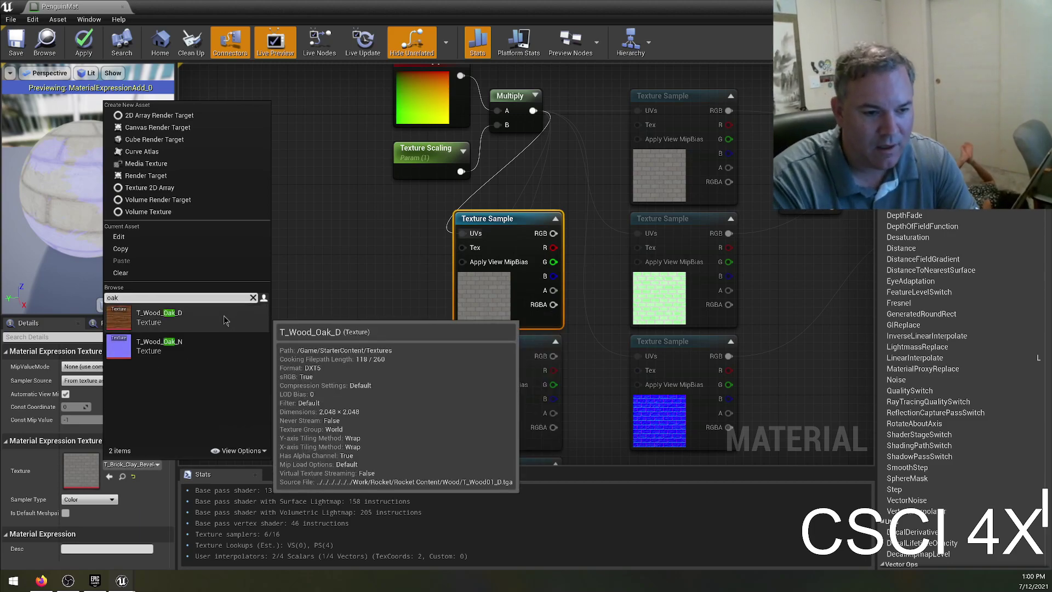
pyautogui.click(246, 315)
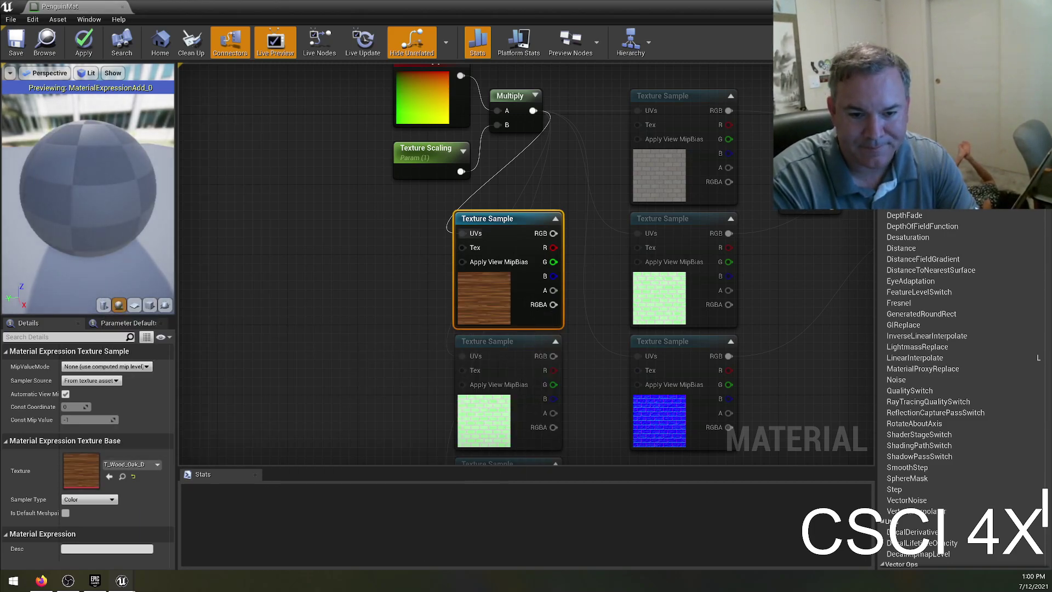
# - Assign the T_Wood_Oak_N texture to the second copied Texture Sample, the one holding the green brick mask
pyautogui.moveTo(462, 390); pyautogui.dragTo(481, 308, button='right')
pyautogui.click(524, 259)
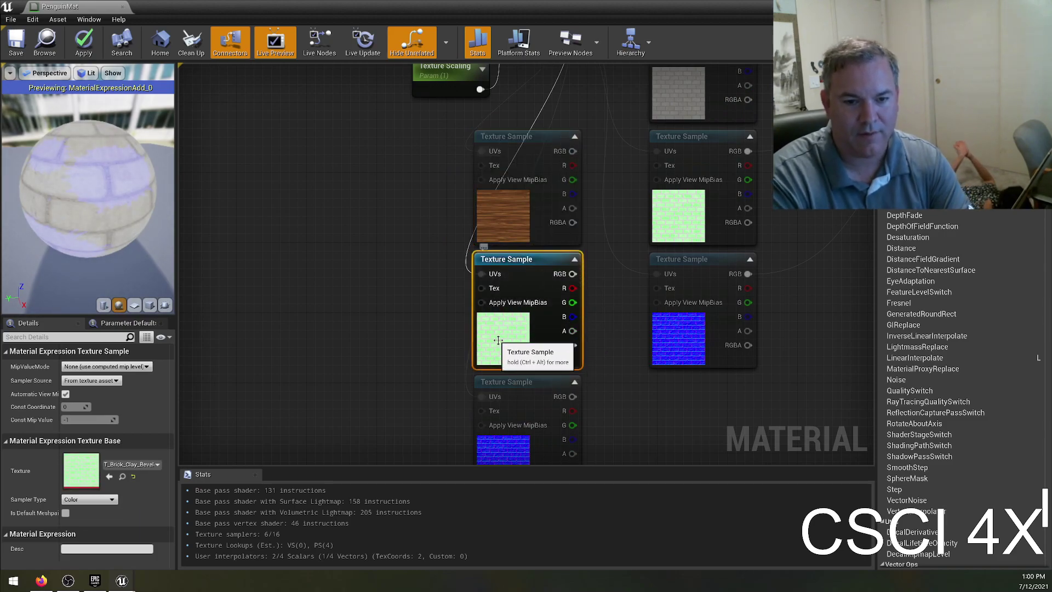
pyautogui.click(157, 465)
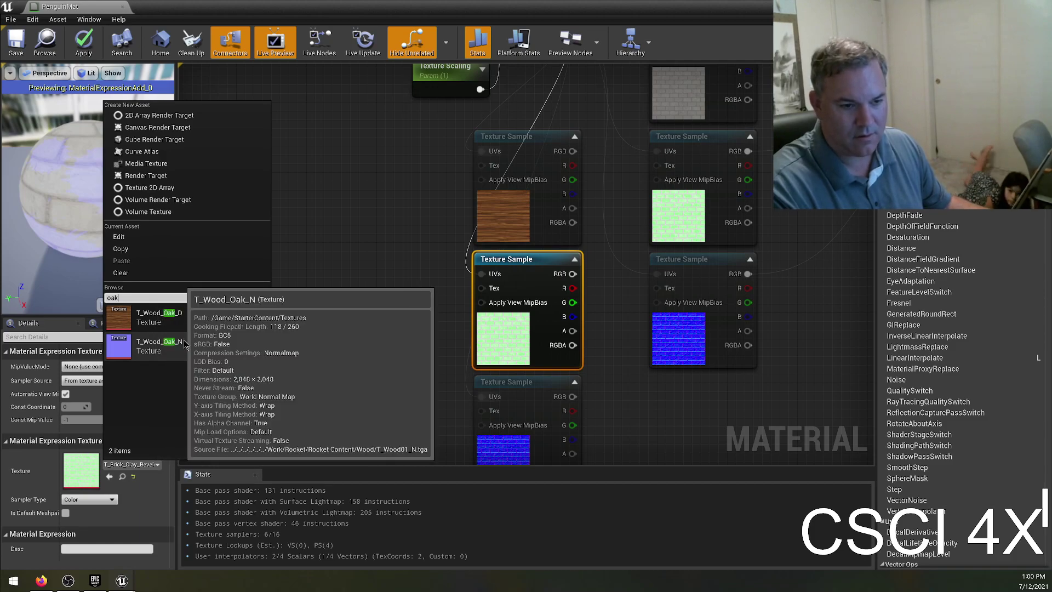
pyautogui.click(184, 344)
# - Assign the T_Wood_Oak_N texture to the third copied Texture Sample, the one holding the blue brick normal map
pyautogui.click(510, 455)
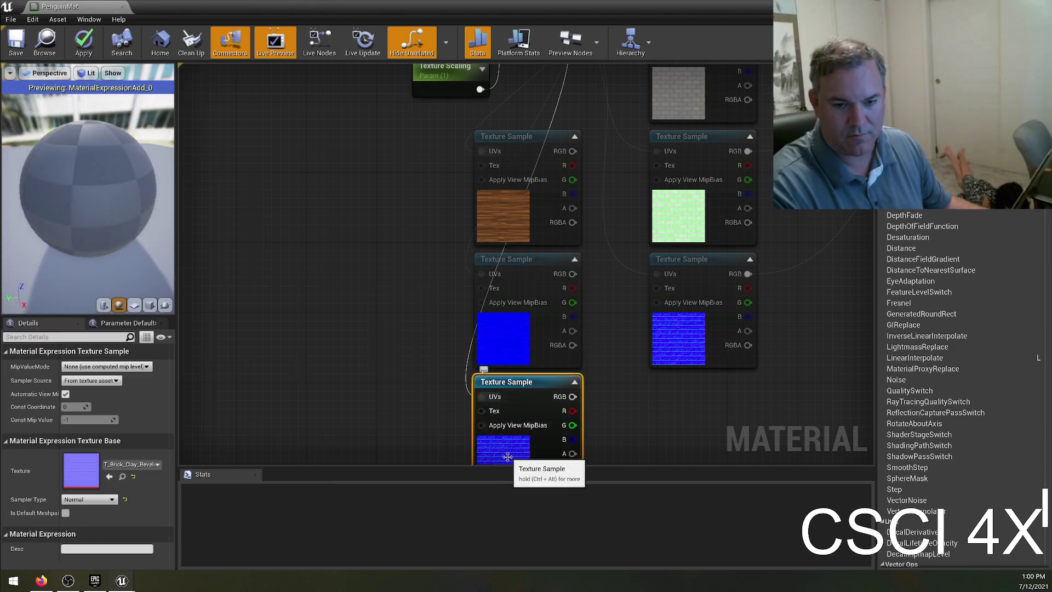
pyautogui.click(112, 465)
pyautogui.write('oak')
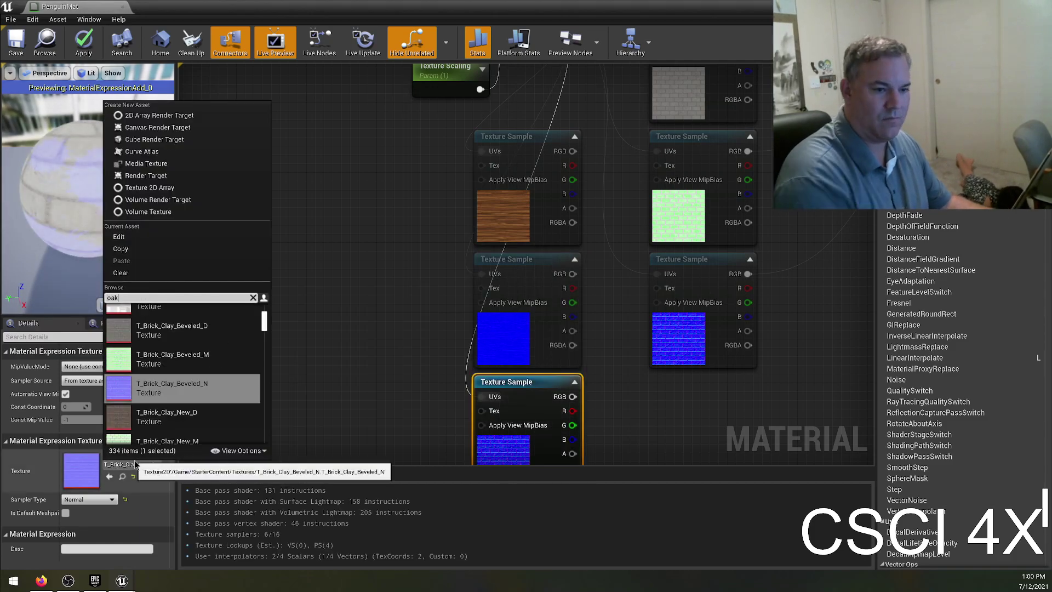
pyautogui.click(149, 348)
pyautogui.click(376, 421)
pyautogui.moveTo(375, 423); pyautogui.dragTo(371, 319, button='right')
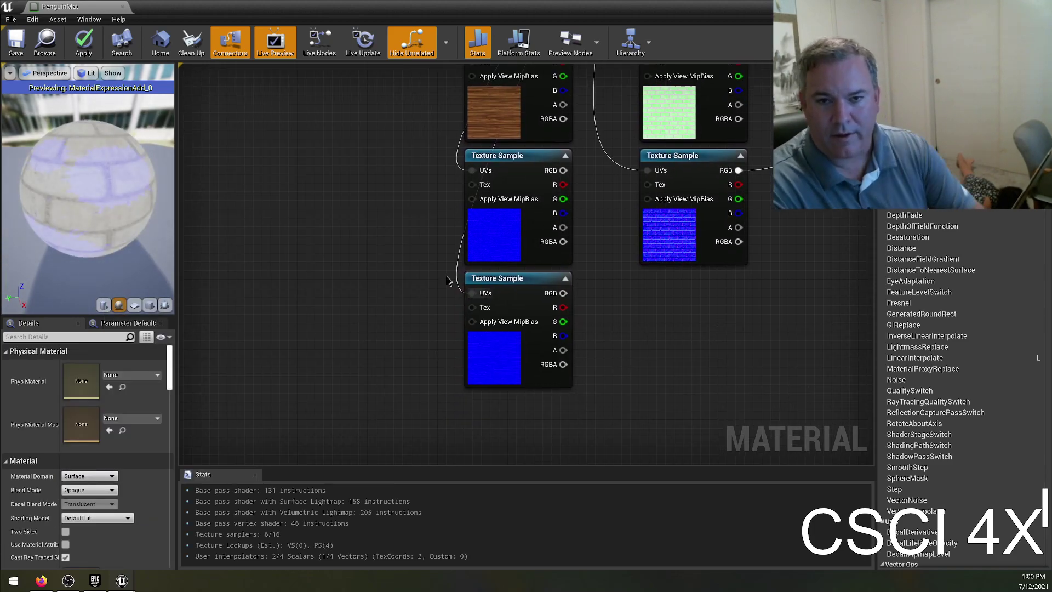
pyautogui.moveTo(692, 326); pyautogui.dragTo(640, 491, button='right')
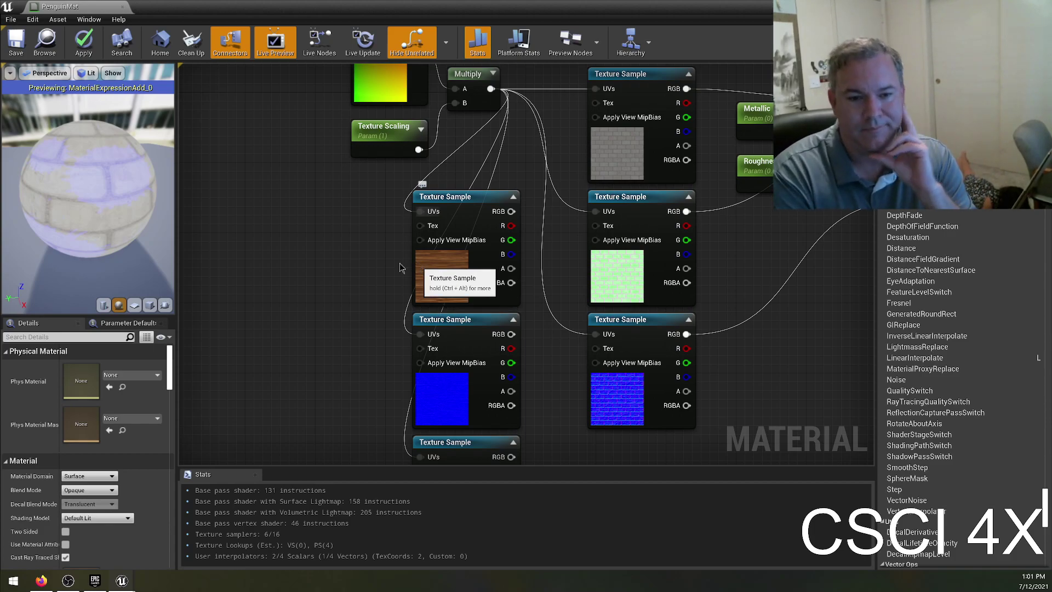
pyautogui.moveTo(362, 255); pyautogui.dragTo(327, 336, button='right')
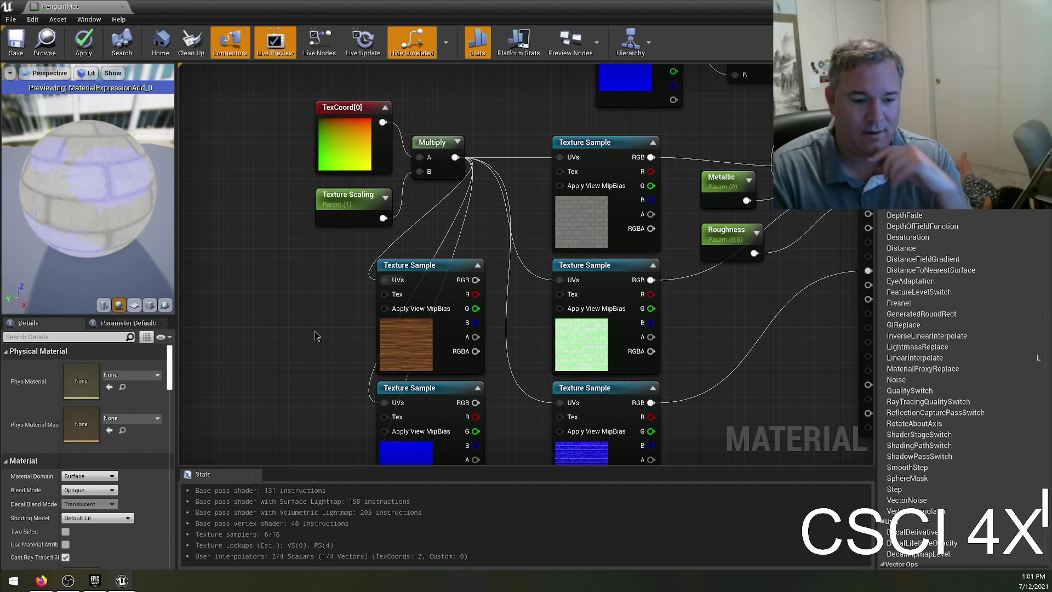
# - Switch to the Fall2020 Unreal Editor project and frame both material preview meshes in the level viewport
pyautogui.moveTo(130, 583)
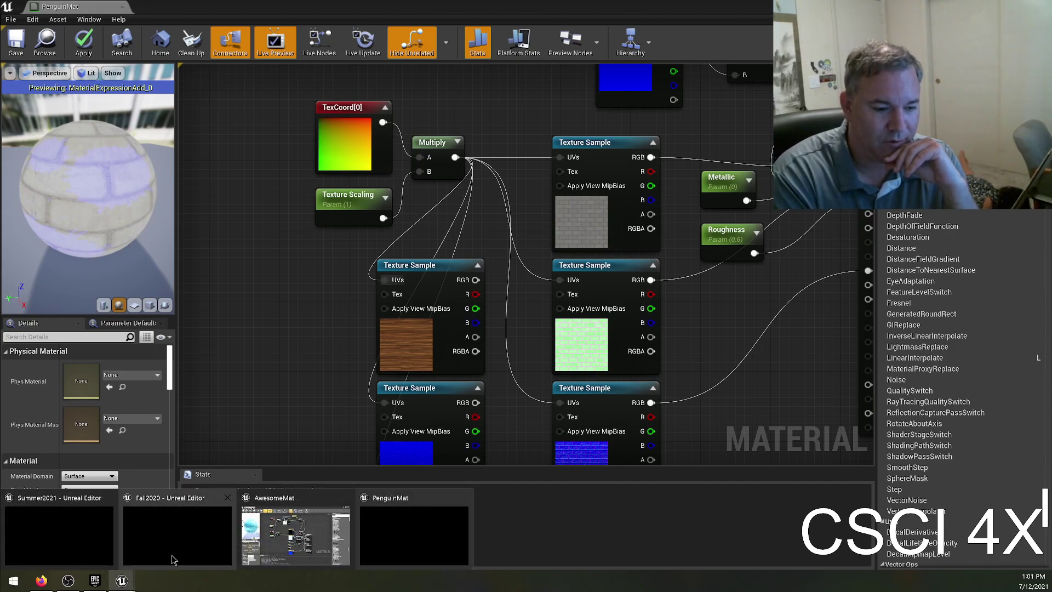
pyautogui.click(151, 534)
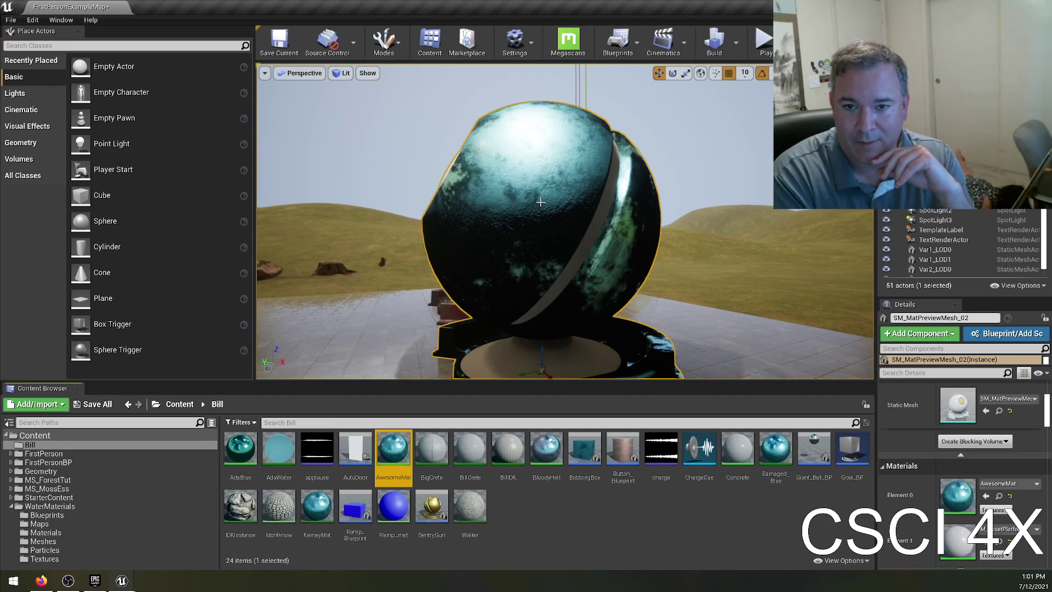
pyautogui.moveTo(456, 206); pyautogui.dragTo(529, 208, button='right')
pyautogui.press('a')
pyautogui.press('s')
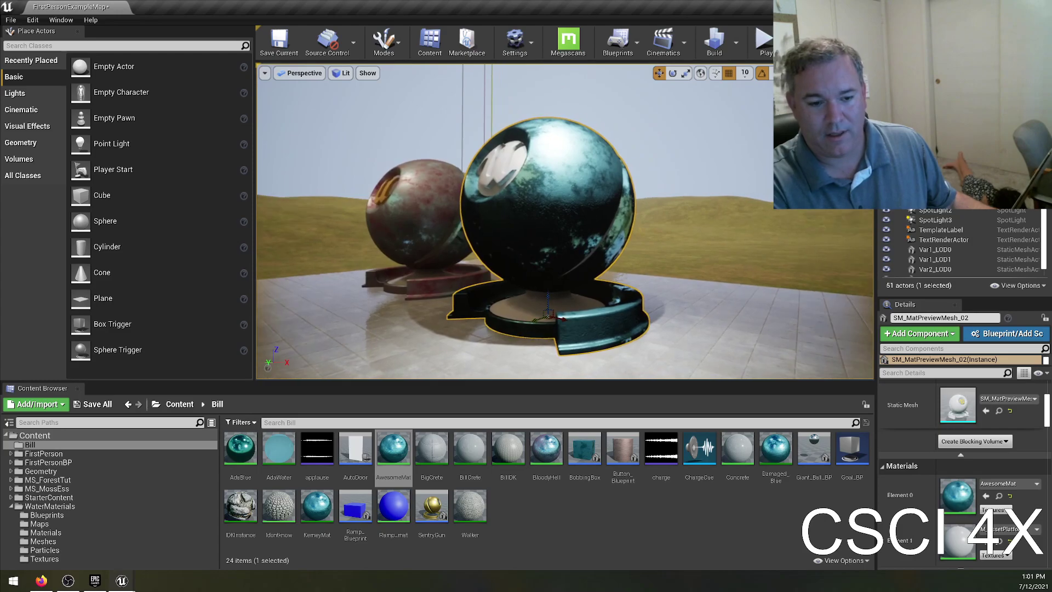
# - Open the KerneyMat material instance and place its editor as a smaller floating window that leaves the preview mesh visible
pyautogui.doubleClick(313, 509)
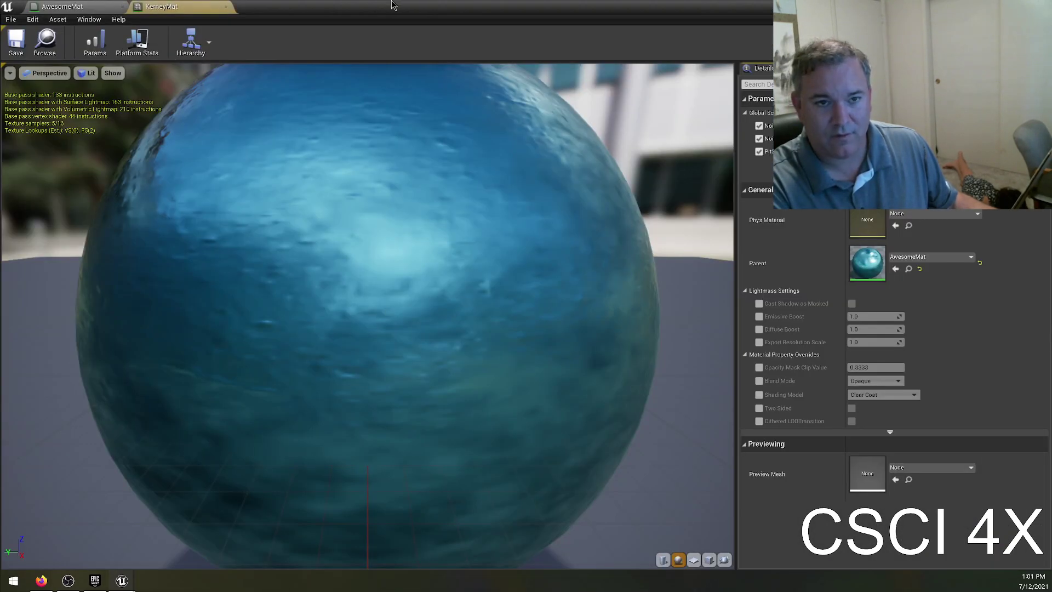
pyautogui.moveTo(380, 7); pyautogui.dragTo(542, 196)
pyautogui.moveTo(499, 156); pyautogui.dragTo(910, 298)
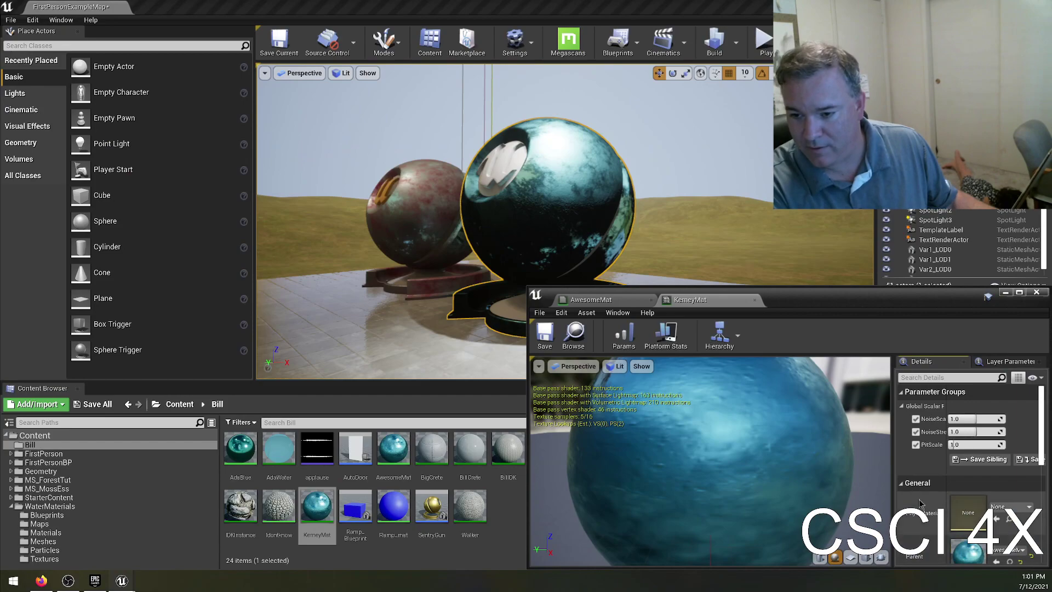
# - Apply KerneyMat to the selected preview mesh, set NoiseScale to 2.0 and NoiseStrength to about 0.52, raise PitScale, and inspect the mesh closely
pyautogui.moveTo(971, 418); pyautogui.dragTo(986, 418)
pyautogui.moveTo(317, 509); pyautogui.dragTo(541, 214)
pyautogui.moveTo(984, 418); pyautogui.dragTo(956, 444)
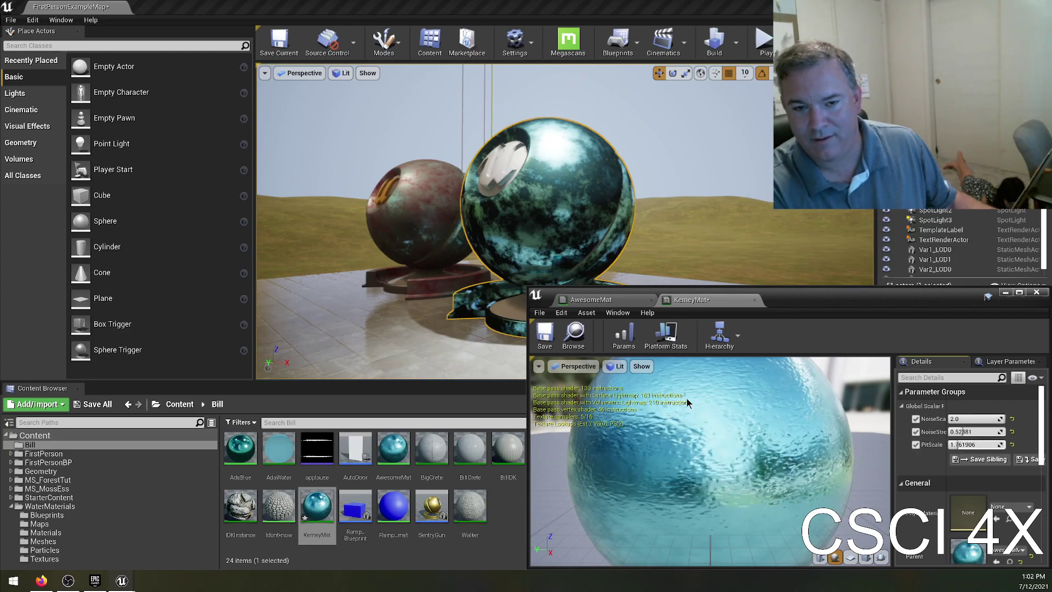
pyautogui.press('w')
pyautogui.moveTo(482, 323); pyautogui.dragTo(493, 324, button='right')
pyautogui.press('w')
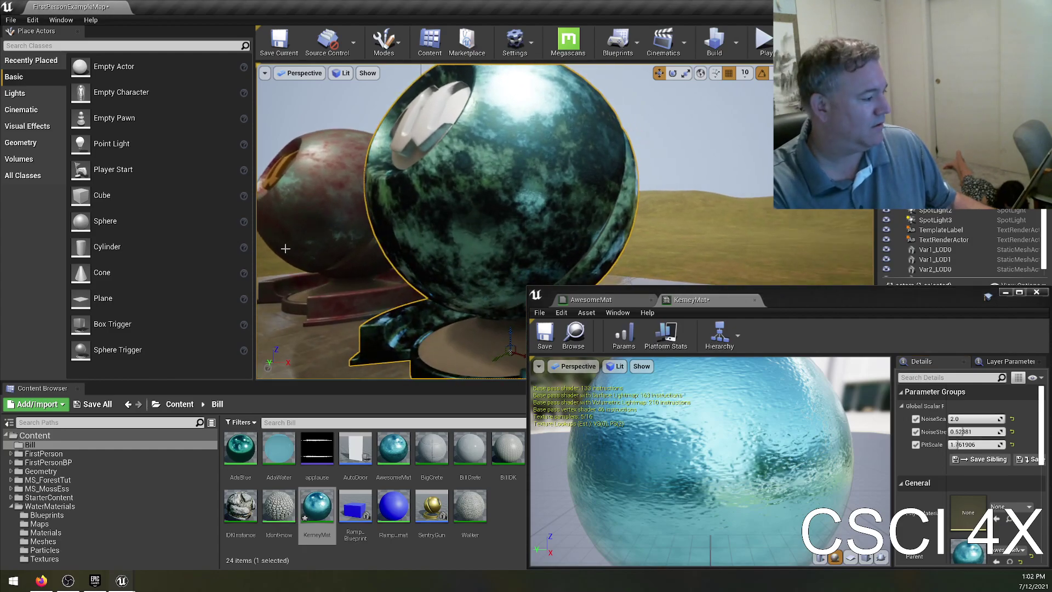
# - Set KerneyMat's NoiseScale to about 1.44 and NoiseStrength to about 0.48, and save and close the instance
pyautogui.moveTo(977, 431); pyautogui.dragTo(952, 431)
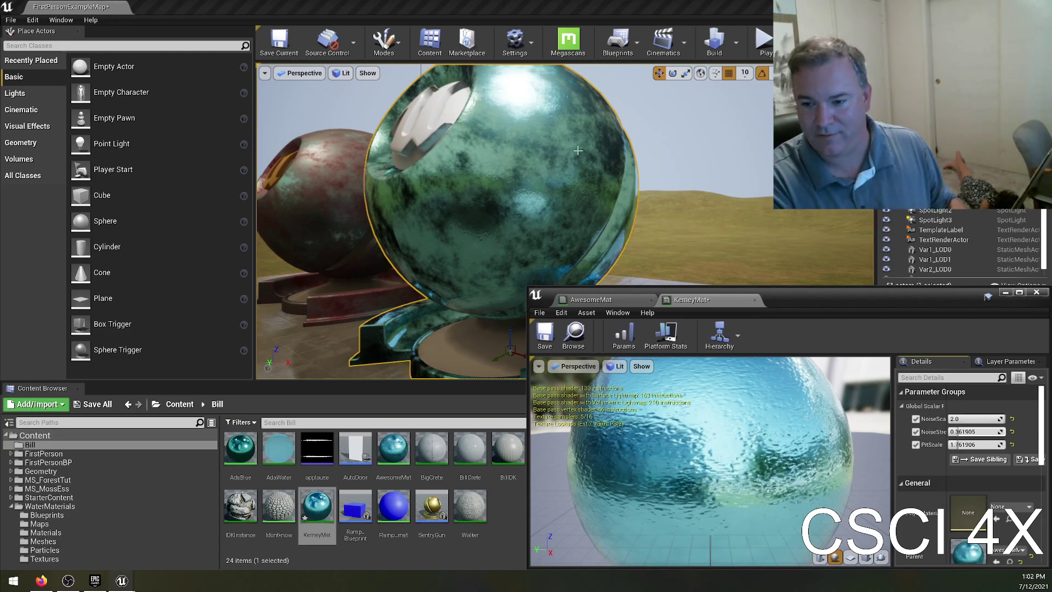
pyautogui.moveTo(969, 419)
pyautogui.mouseDown()
pyautogui.moveTo(951, 419)
pyautogui.moveTo(980, 431)
pyautogui.mouseUp()
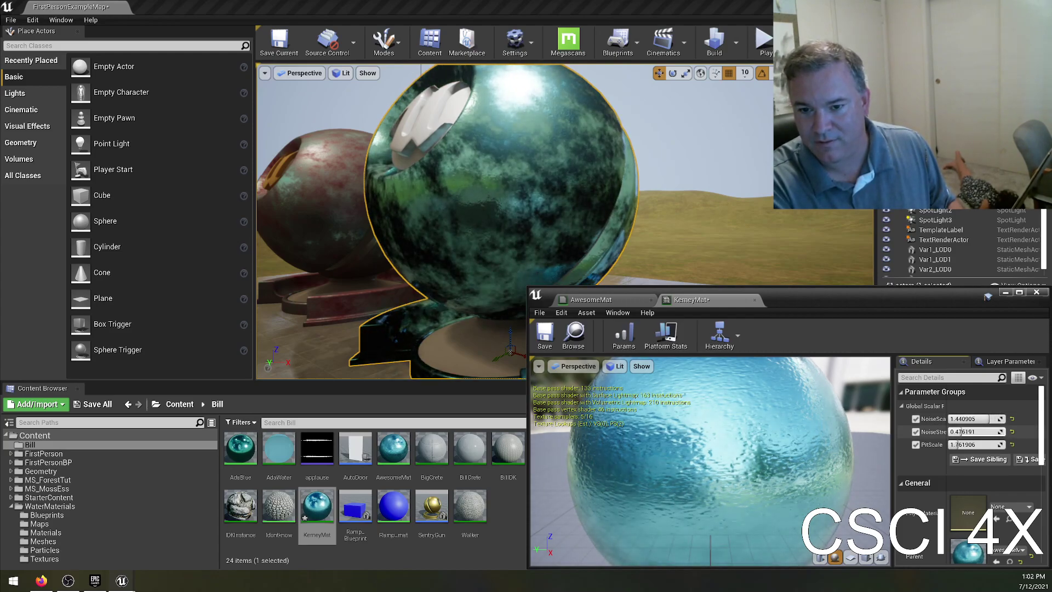
pyautogui.click(545, 333)
pyautogui.click(755, 300)
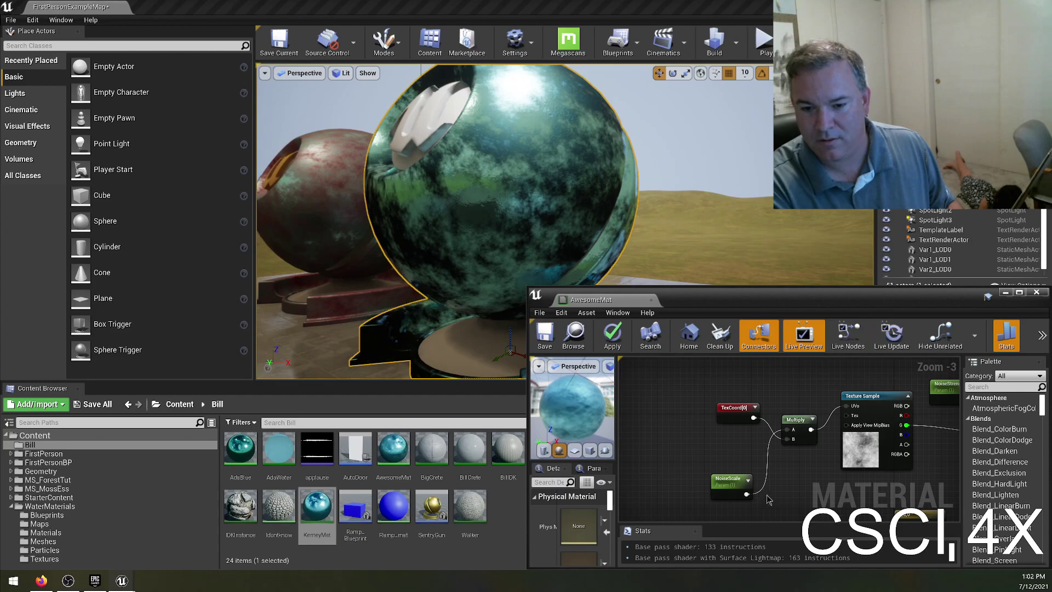
# - Close the AwesomeMat editor, applying its modifications to the original material, and save everything in the Fall2020 project
pyautogui.moveTo(908, 298); pyautogui.dragTo(800, 307)
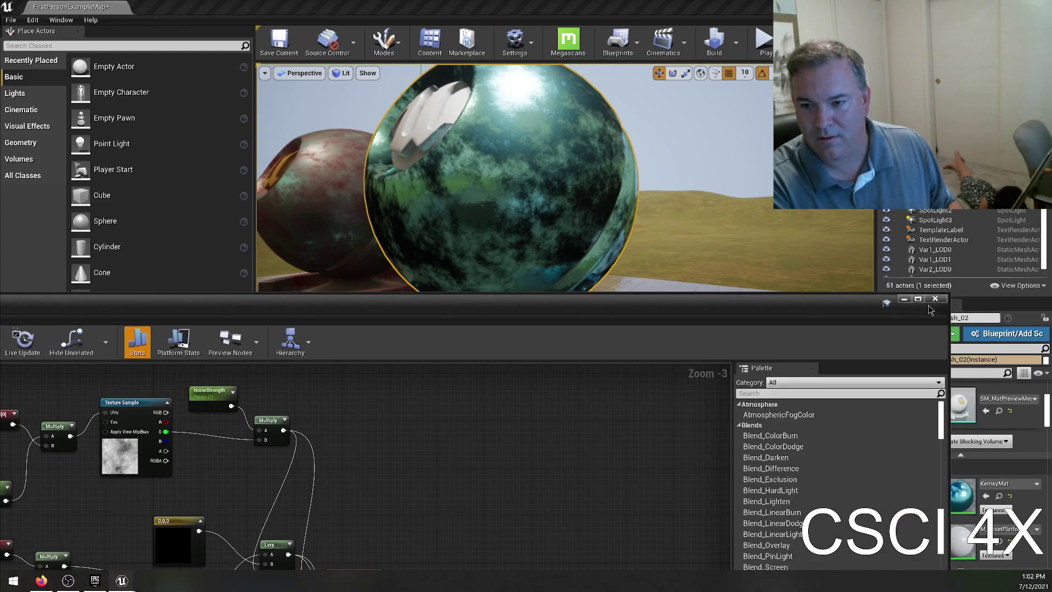
pyautogui.hotkey('alt', 'F4')
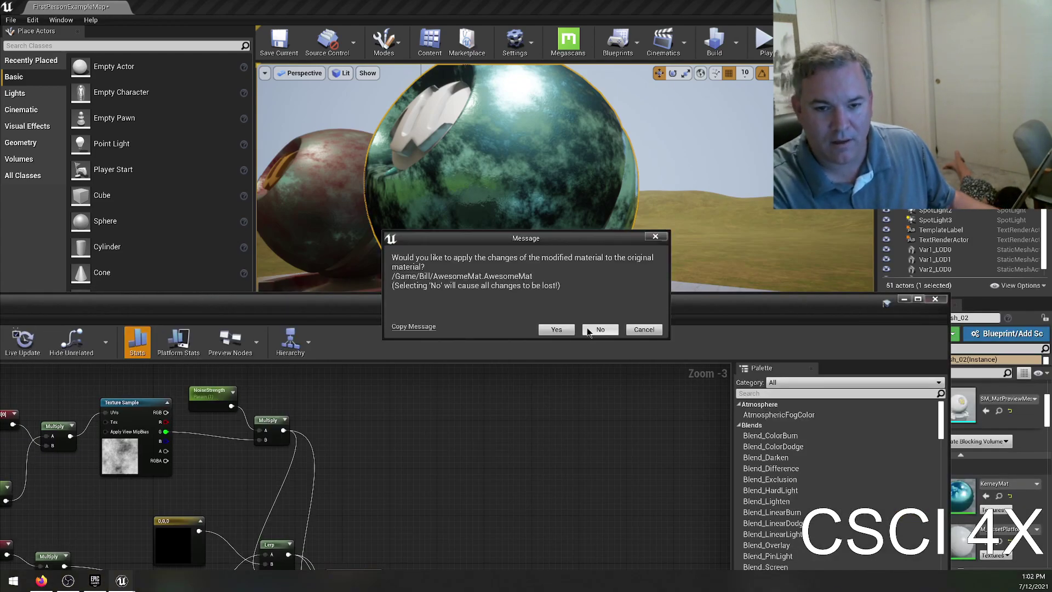
pyautogui.click(557, 330)
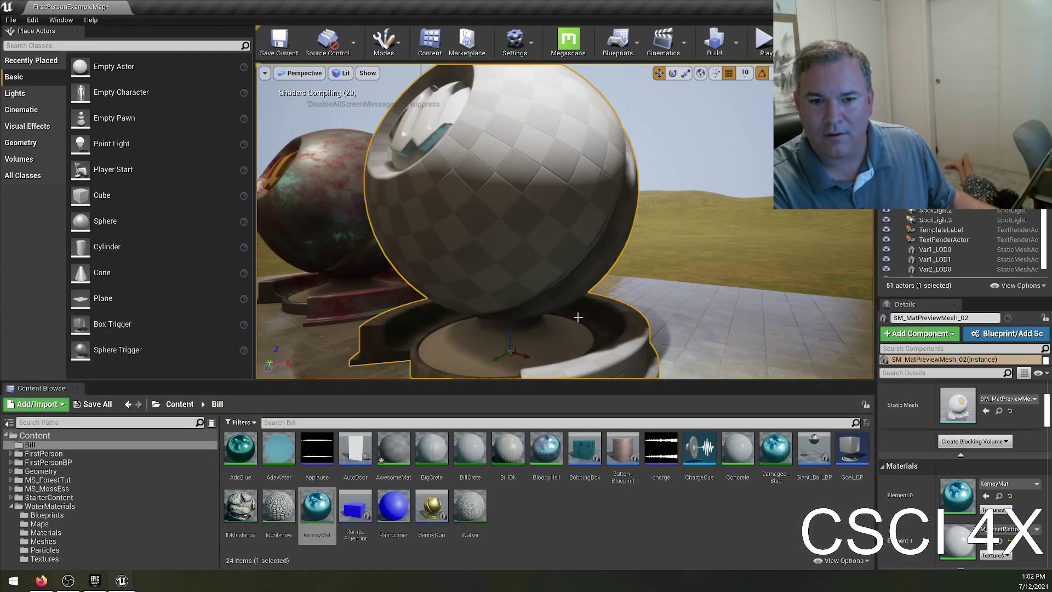
pyautogui.scroll(-5, 564, 222)
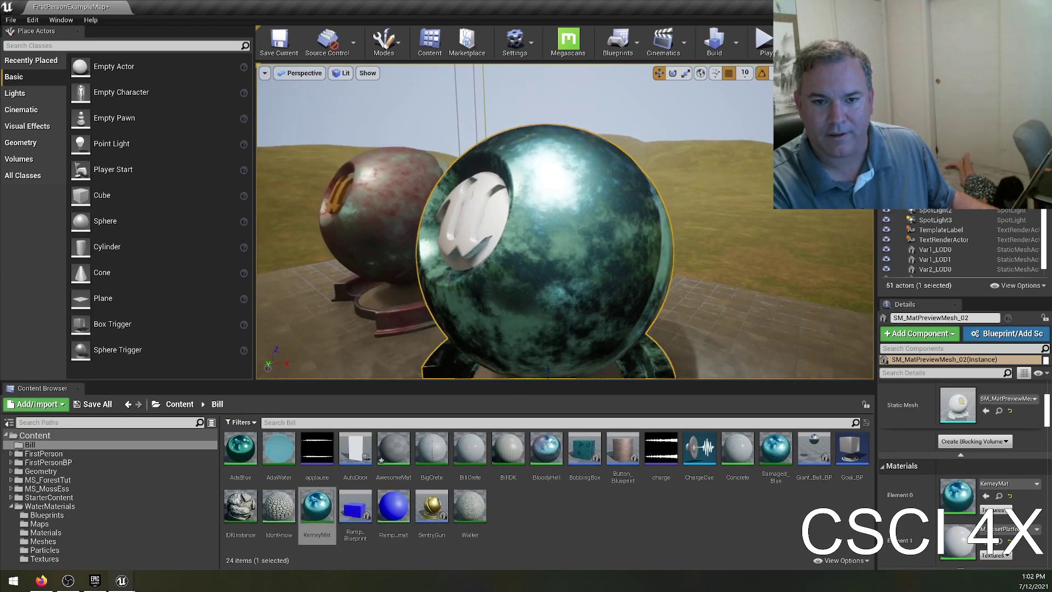
pyautogui.click(11, 20)
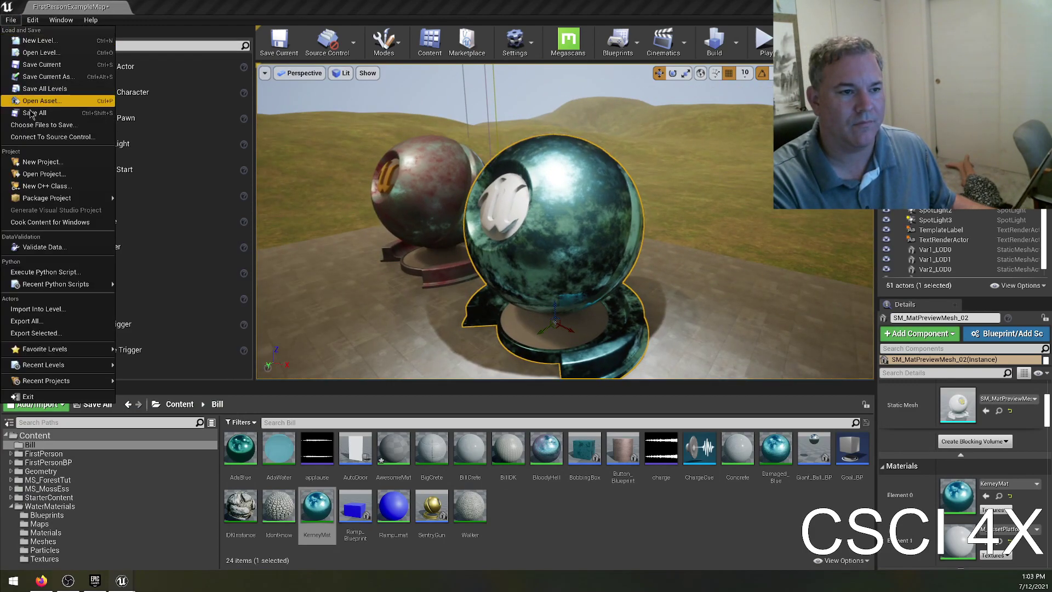
pyautogui.click(37, 112)
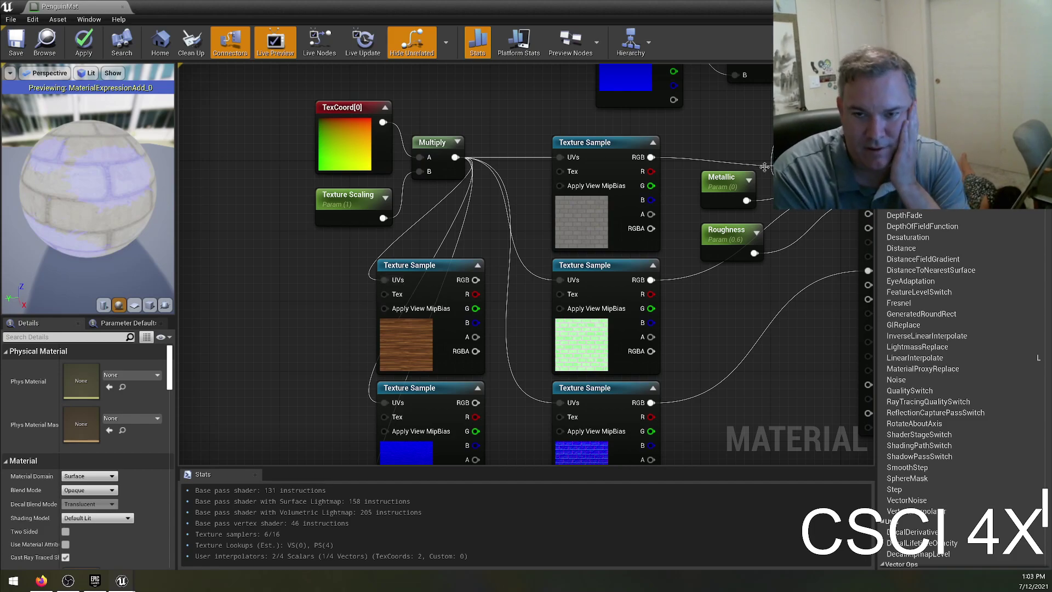
# - Return to the PenguinMat graph and move the TexCoord, Texture Scaling and Multiply nodes farther from the brick Texture Samples
pyautogui.moveTo(689, 83)
pyautogui.mouseDown(button='right')
pyautogui.moveTo(551, 144)
pyautogui.moveTo(544, 160)
pyautogui.mouseUp(button='right')
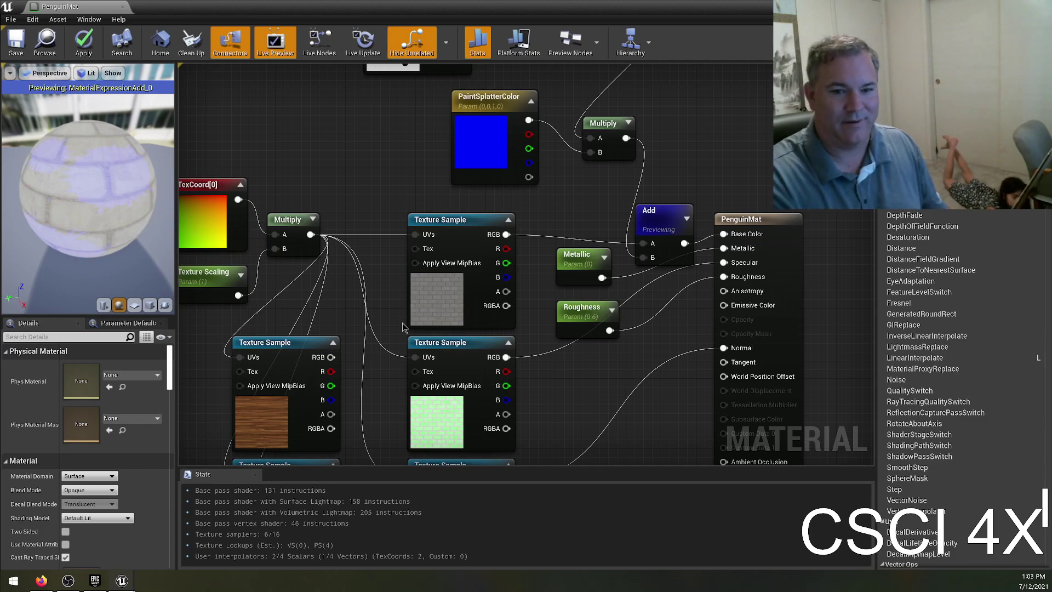
pyautogui.moveTo(246, 225); pyautogui.dragTo(335, 150, button='right')
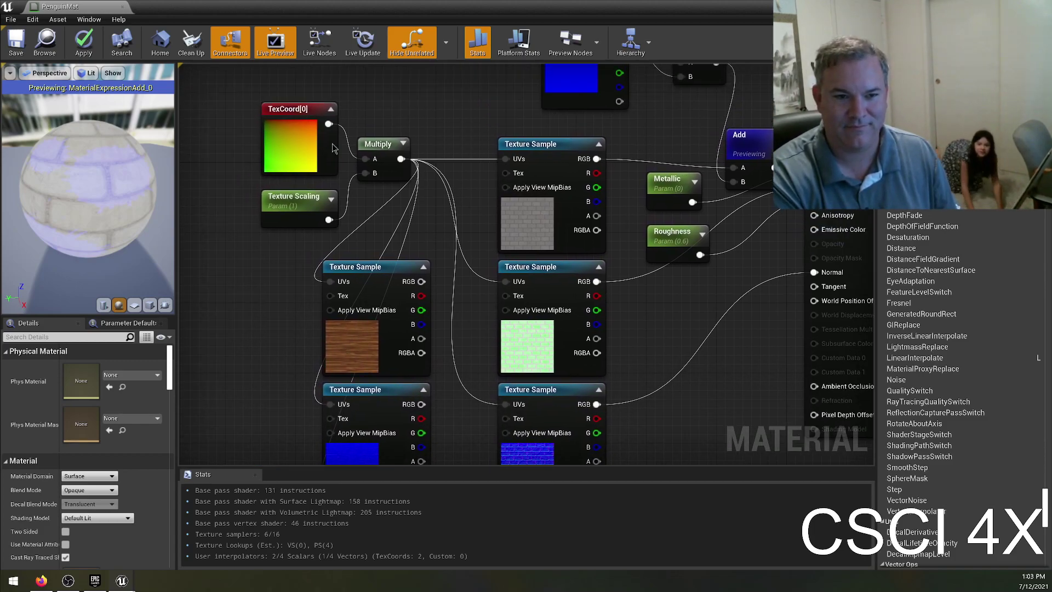
pyautogui.moveTo(249, 101); pyautogui.dragTo(417, 229)
pyautogui.moveTo(319, 130); pyautogui.dragTo(222, 85)
# - Move the three oak Texture Samples up so they line up beside the matching brick Texture Samples
pyautogui.moveTo(270, 268); pyautogui.dragTo(301, 168, button='right')
pyautogui.moveTo(273, 164); pyautogui.dragTo(384, 463)
pyautogui.moveTo(429, 65); pyautogui.dragTo(500, 222, button='right')
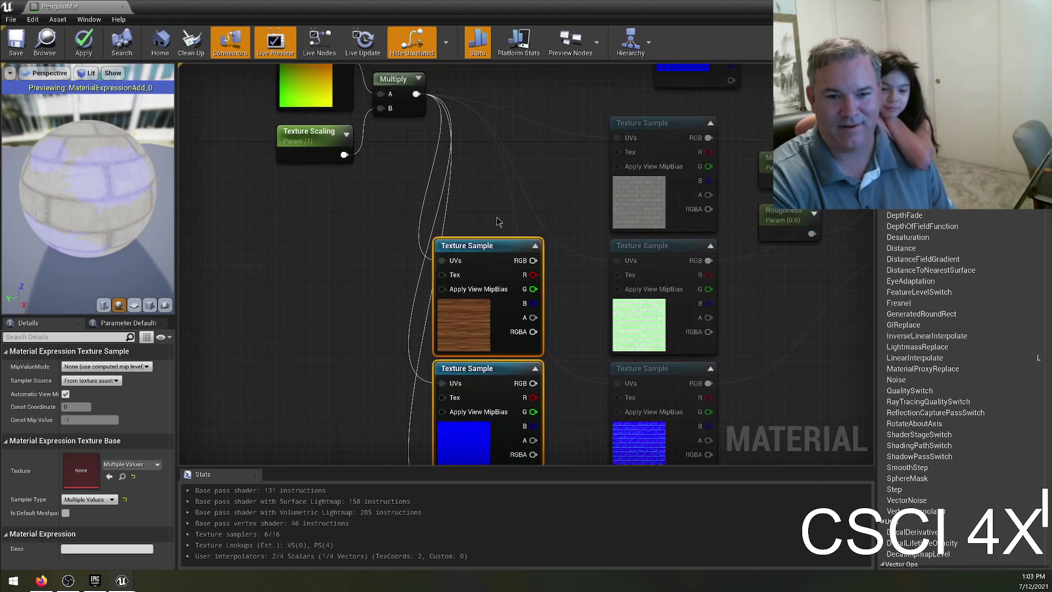
pyautogui.moveTo(479, 242); pyautogui.dragTo(514, 120)
pyautogui.click(594, 189)
pyautogui.moveTo(621, 213); pyautogui.dragTo(480, 350, button='right')
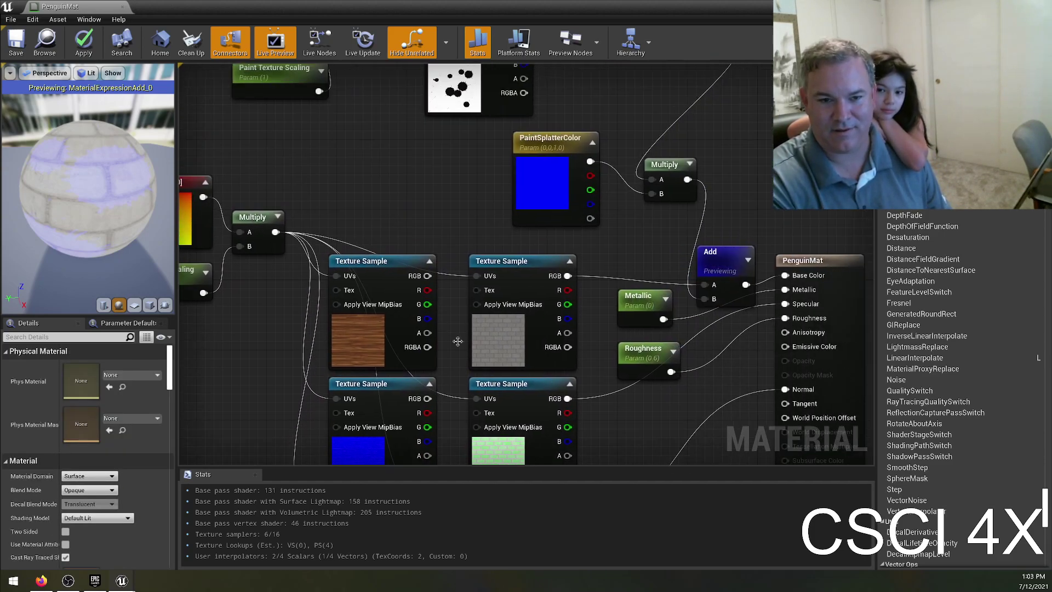
# - Combine the oak and brick colour RGB outputs in a new Add node, feed it into the existing Add's A input, and check the preview
pyautogui.moveTo(427, 276); pyautogui.dragTo(623, 251)
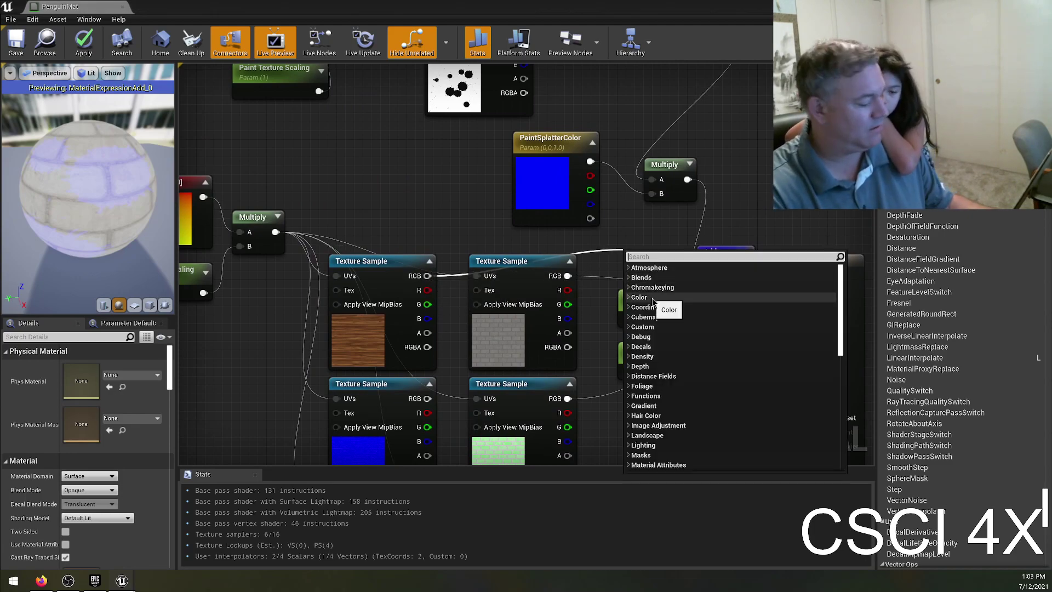
pyautogui.write('add')
pyautogui.click(653, 308)
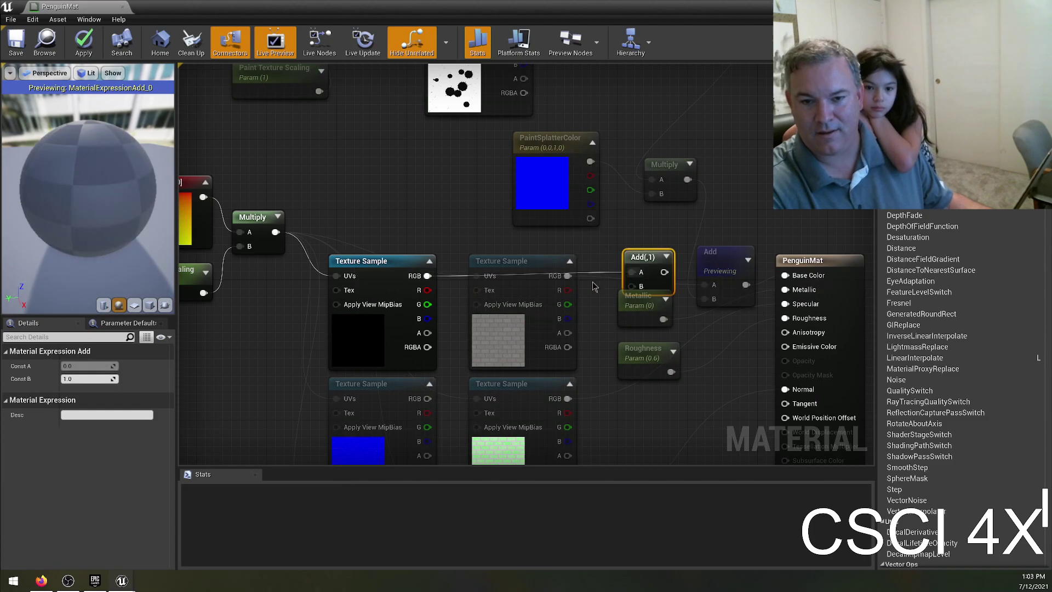
pyautogui.moveTo(567, 276); pyautogui.dragTo(577, 273)
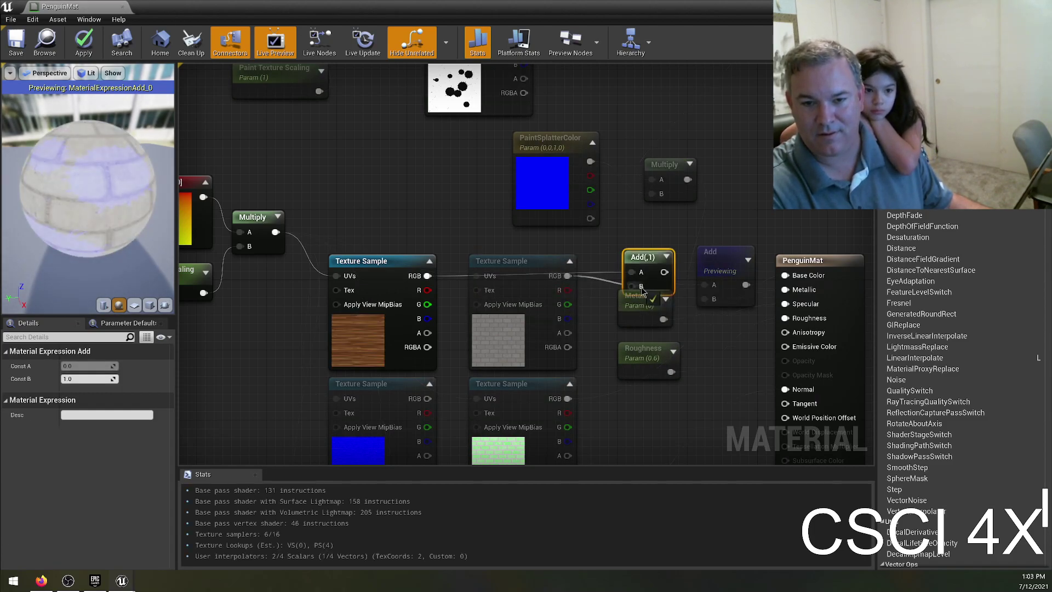
pyautogui.moveTo(640, 288); pyautogui.dragTo(704, 285)
pyautogui.scroll(5, 94, 204)
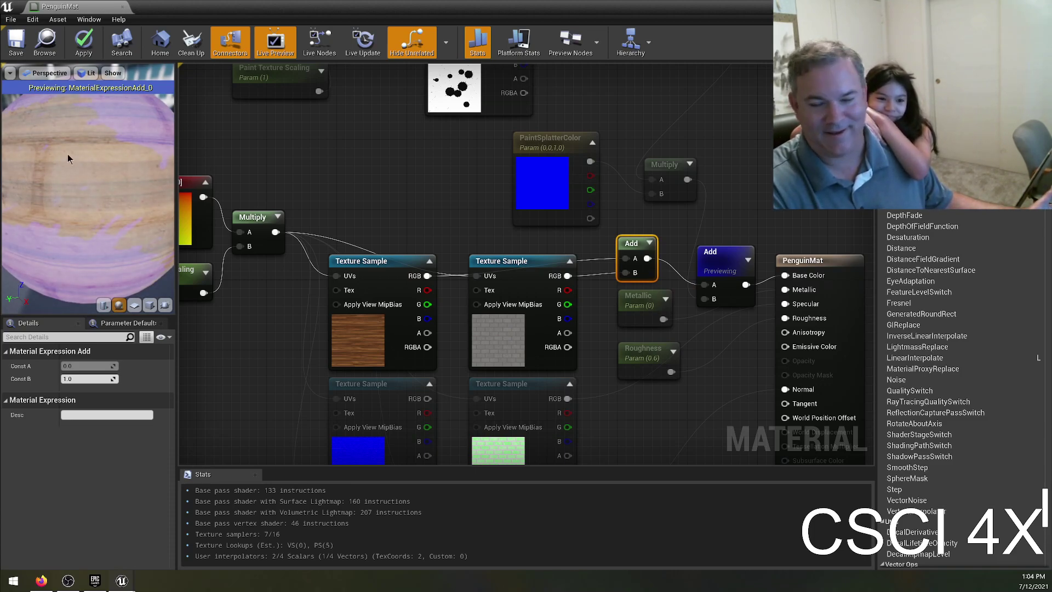
pyautogui.moveTo(101, 158)
pyautogui.mouseDown()
pyautogui.moveTo(117, 166)
pyautogui.moveTo(103, 163)
pyautogui.mouseUp()
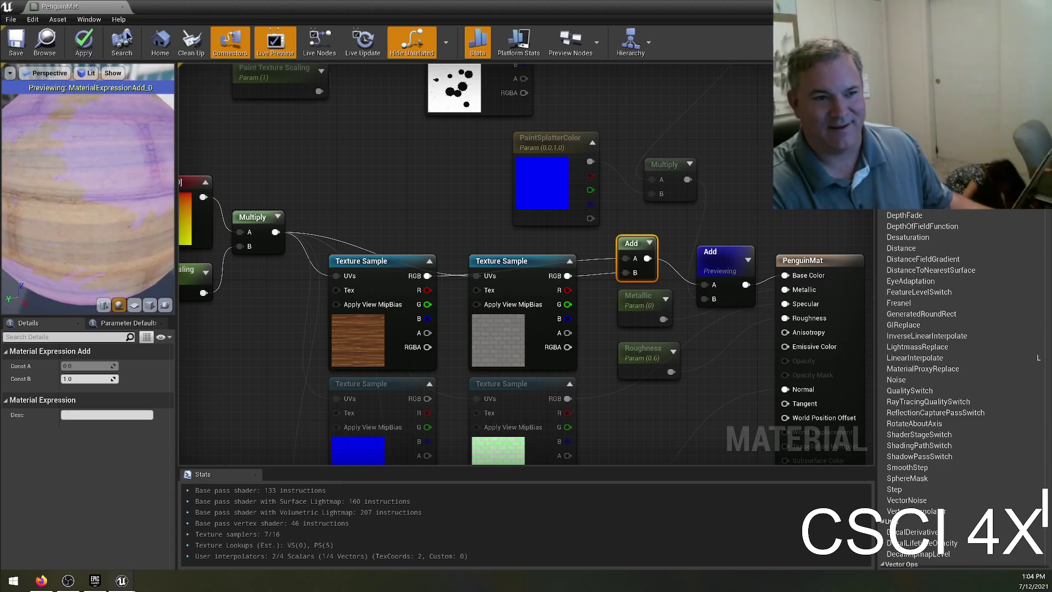
# - Save PenguinMat and inspect the combined wood and brick material on the cubes and walls in the level
pyautogui.click(28, 42)
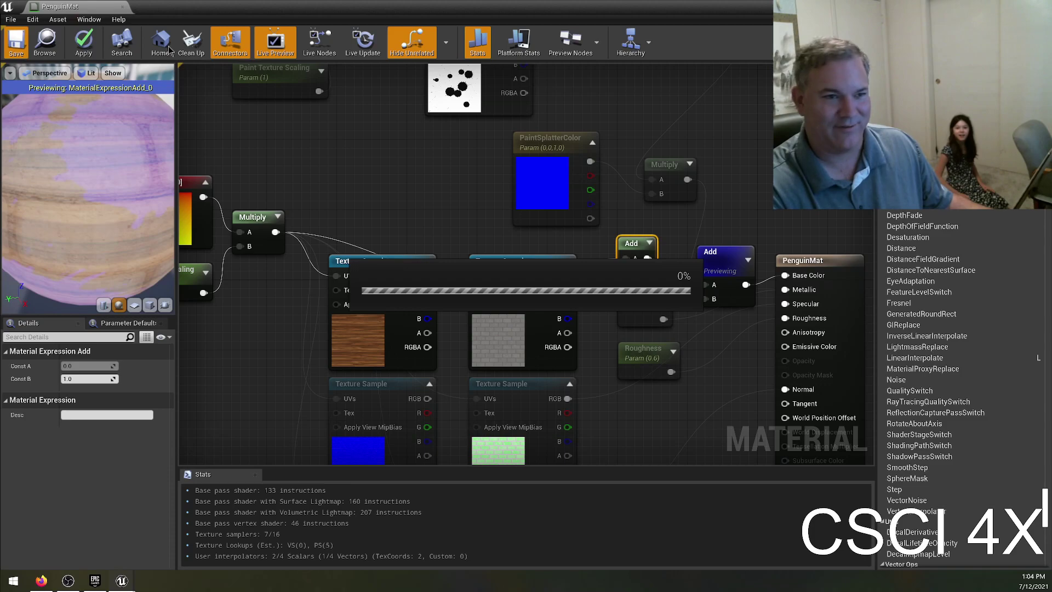
pyautogui.moveTo(173, 11); pyautogui.dragTo(1051, 44)
pyautogui.scroll(-8, 664, 180)
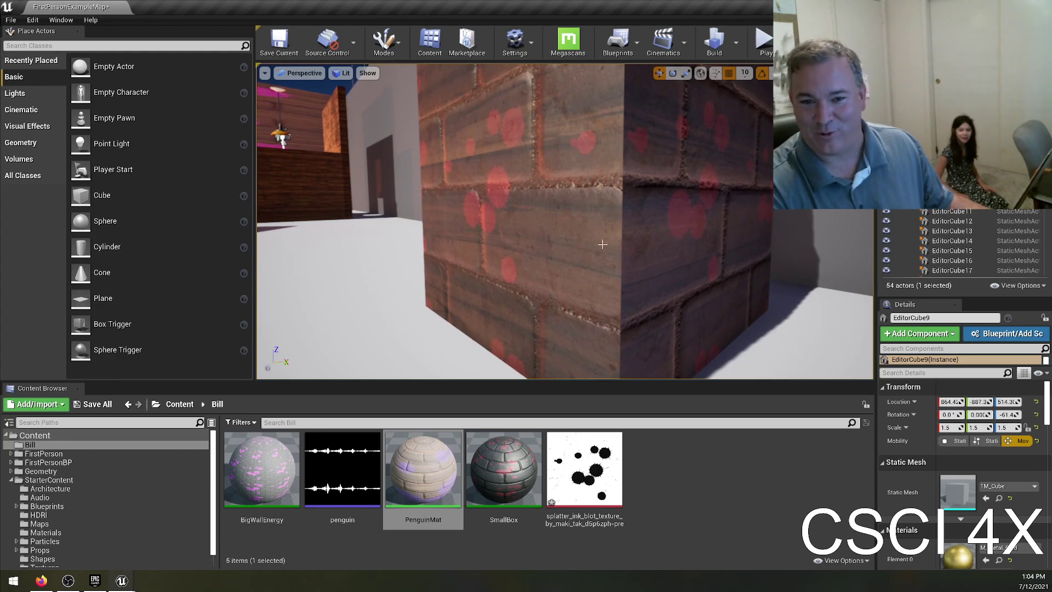
pyautogui.moveTo(684, 236); pyautogui.dragTo(684, 235, button='right')
# - Open the BigWallEnergy material instance for editing
pyautogui.click(283, 489)
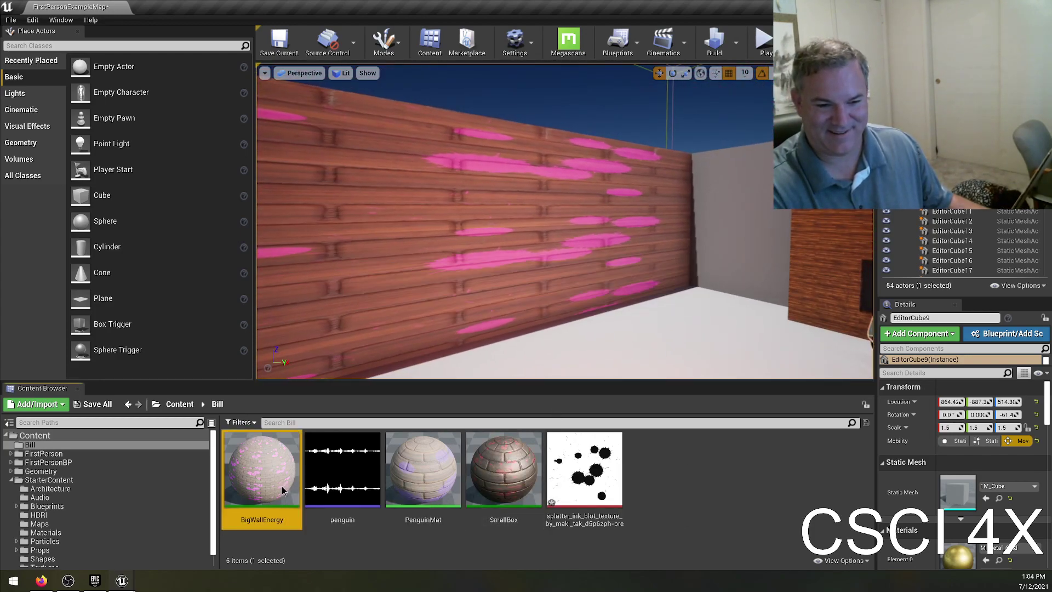
pyautogui.moveTo(282, 489); pyautogui.dragTo(269, 466)
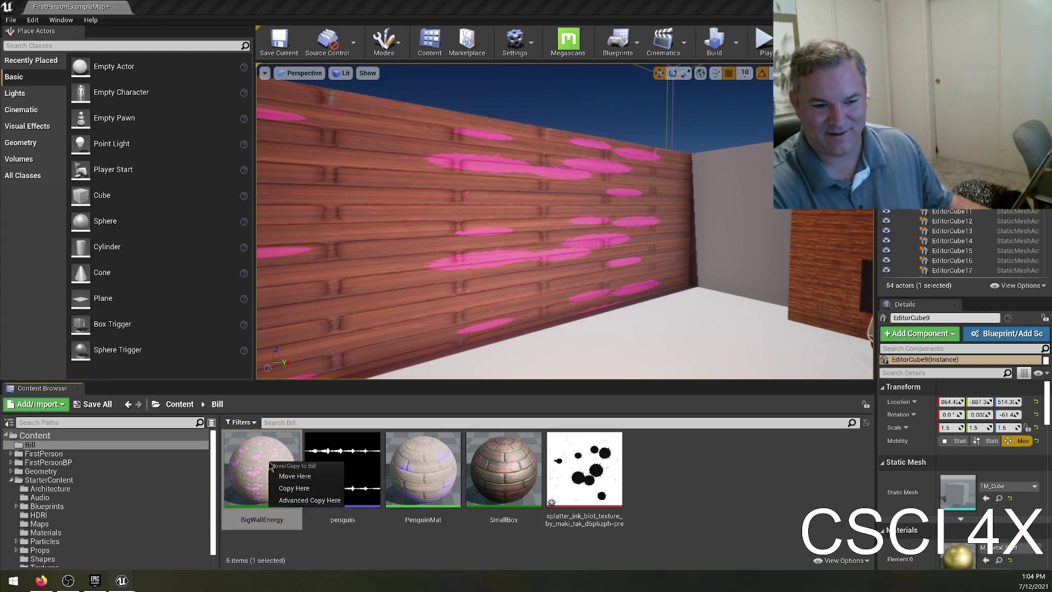
pyautogui.click(731, 470)
pyautogui.doubleClick(272, 464)
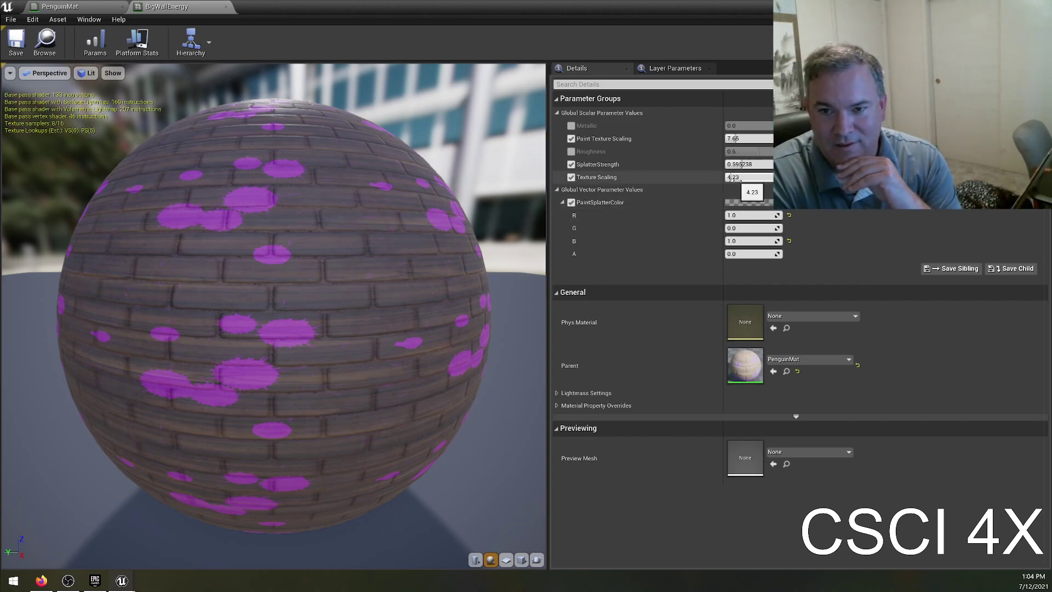
# - Set BigWallEnergy's Texture Scaling to 2.0 and PaintSplatterColor G to 1.0, then save and close the instance
pyautogui.press('Return')
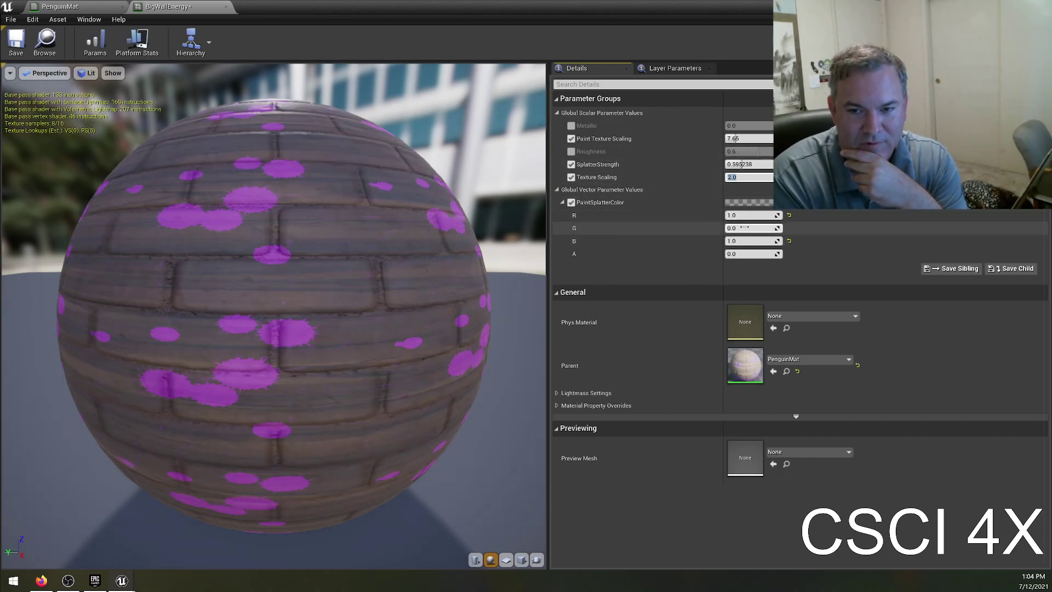
pyautogui.write('1')
pyautogui.press('Return')
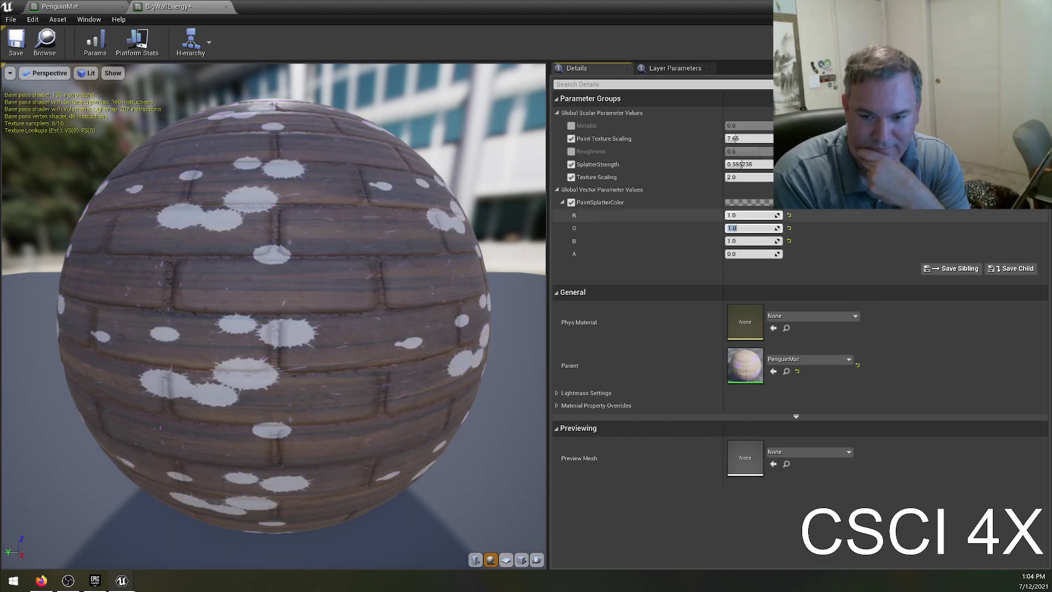
pyautogui.click(16, 42)
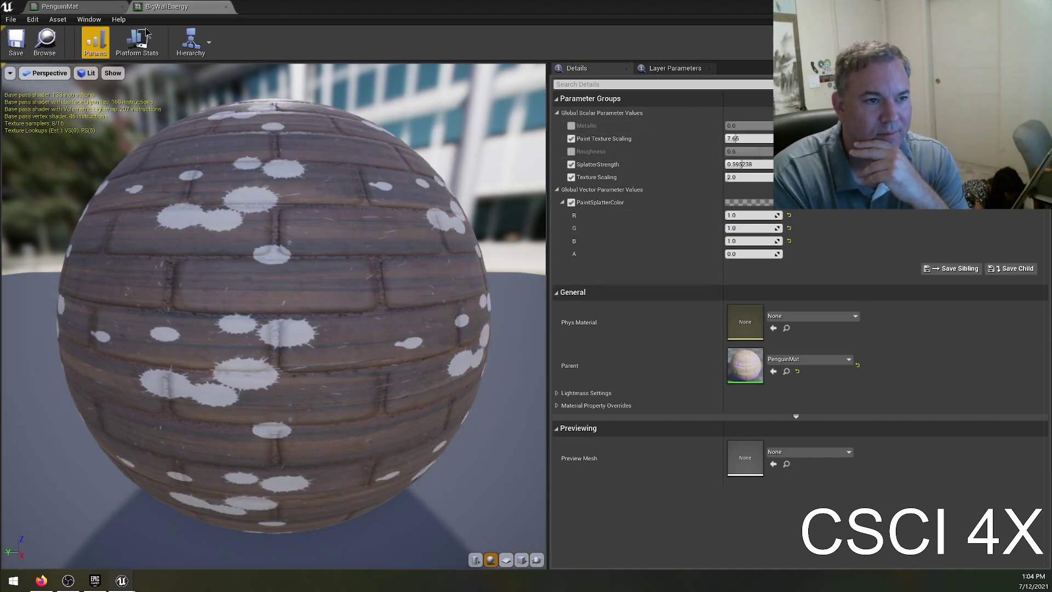
pyautogui.click(225, 7)
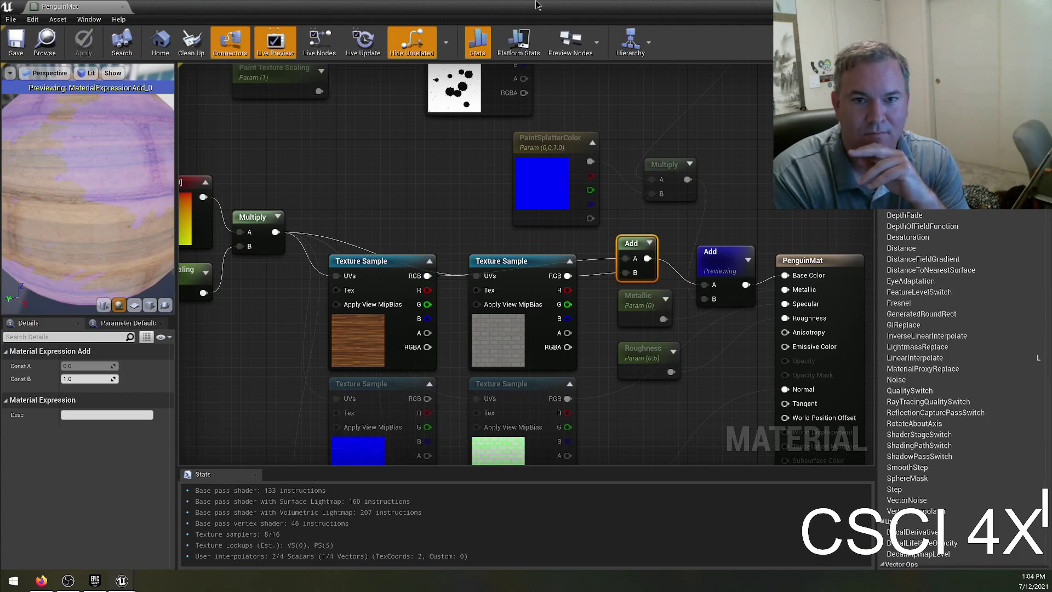
# - Uncover the level behind the PenguinMat editor, inspect the paint-splattered wood and brick wall, and restore the editor
pyautogui.moveTo(539, 8); pyautogui.dragTo(657, 358)
pyautogui.moveTo(639, 208); pyautogui.dragTo(604, 212, button='right')
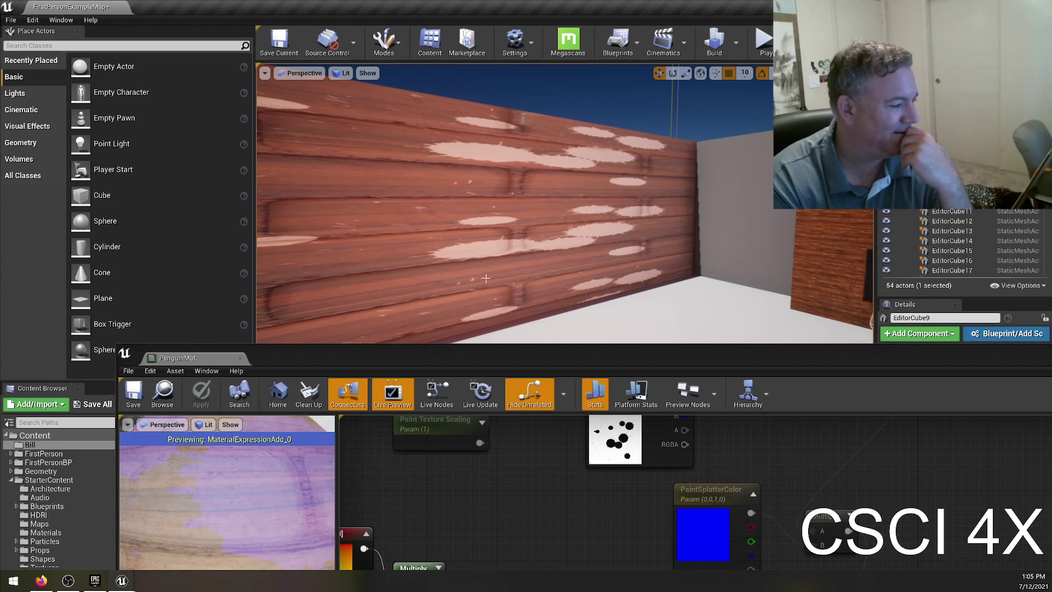
pyautogui.moveTo(610, 366); pyautogui.dragTo(604, 5)
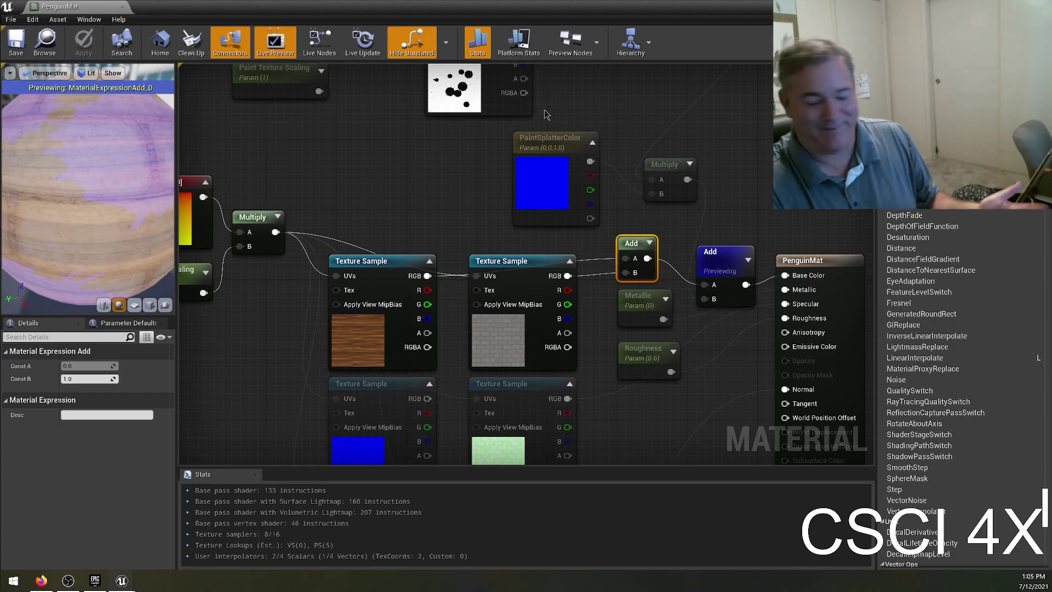
# - Replace the oak and brick Add with a Lerp, wiring oak RGB to A, brick RGB to B, and its output to the remaining Add's A
pyautogui.moveTo(613, 324); pyautogui.dragTo(637, 256, button='right')
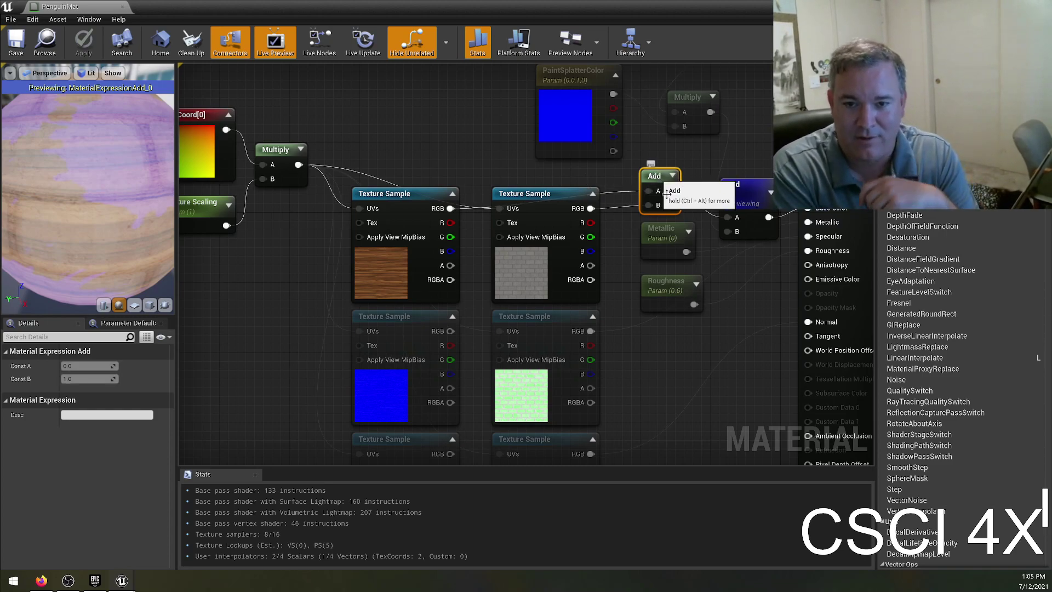
pyautogui.press('Delete')
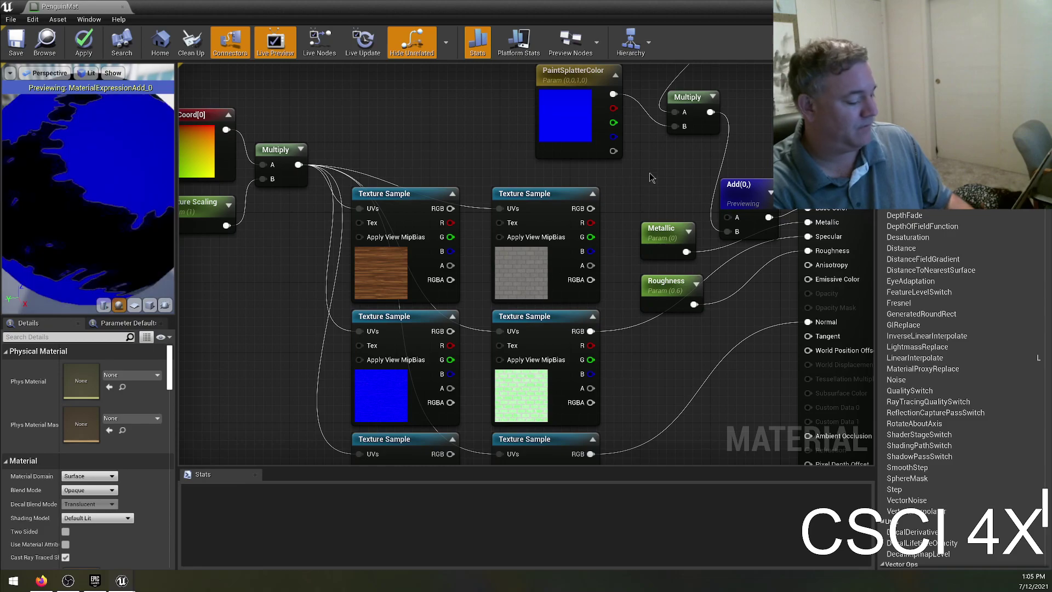
pyautogui.press('l')
pyautogui.click(640, 177)
pyautogui.moveTo(660, 185)
pyautogui.mouseDown()
pyautogui.moveTo(661, 167)
pyautogui.moveTo(647, 171)
pyautogui.mouseUp()
pyautogui.moveTo(450, 209); pyautogui.dragTo(640, 182)
pyautogui.moveTo(591, 208); pyautogui.dragTo(736, 219)
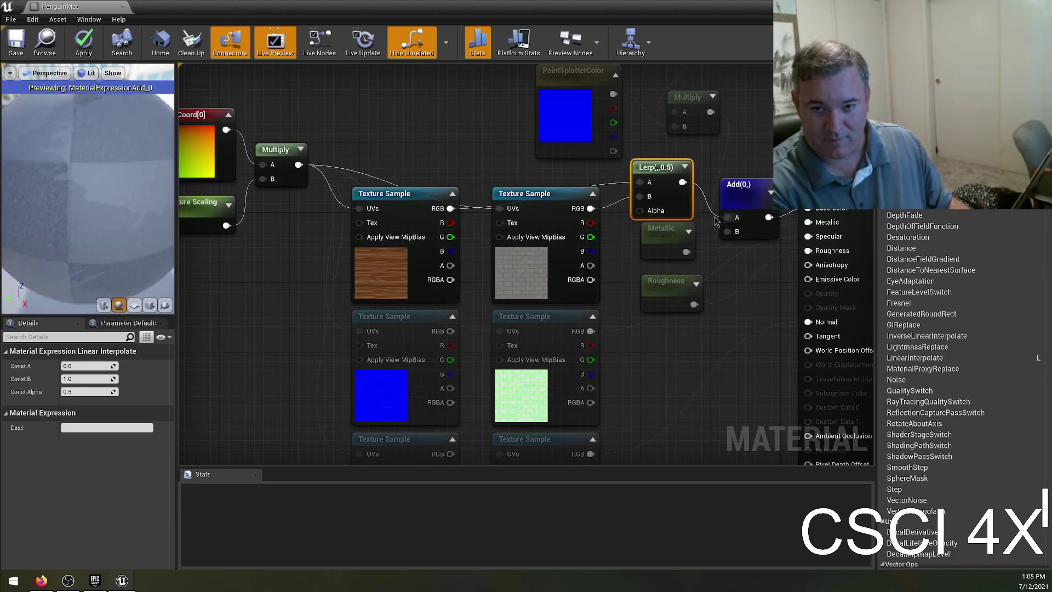
pyautogui.moveTo(673, 174); pyautogui.dragTo(682, 166)
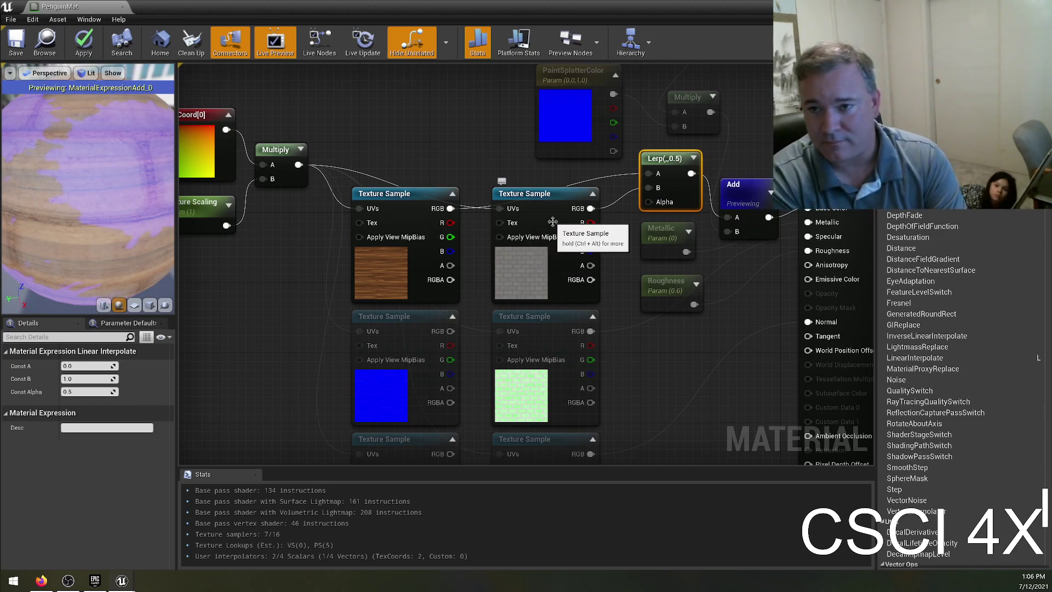
# - Add a TextureSampleParameter2D named LerpTexture feeding the Lerp's Alpha, and place it above the oak Texture Sample
pyautogui.moveTo(649, 202); pyautogui.dragTo(443, 131)
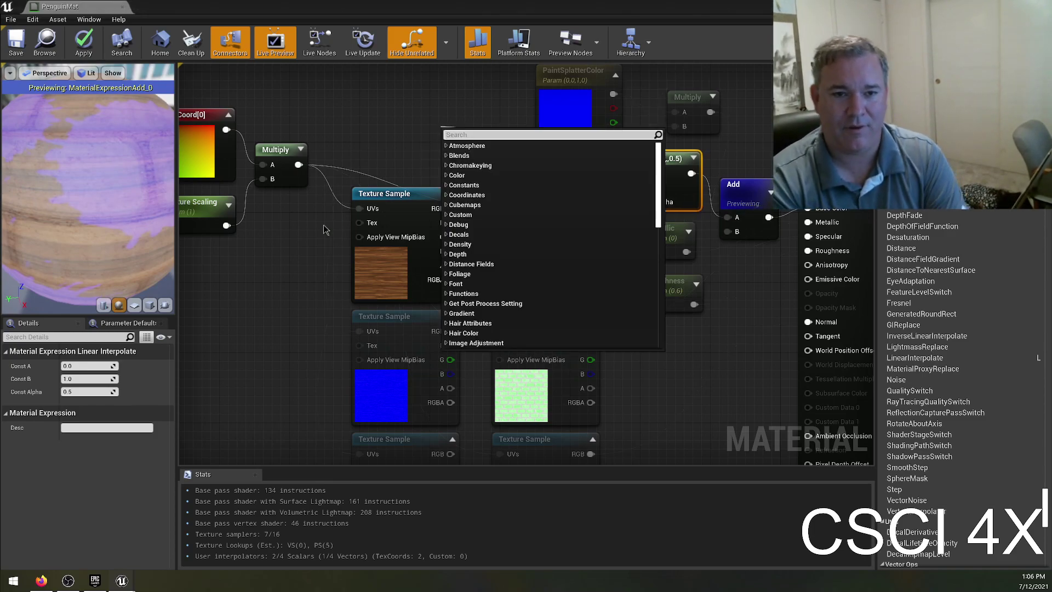
pyautogui.write('texture sa')
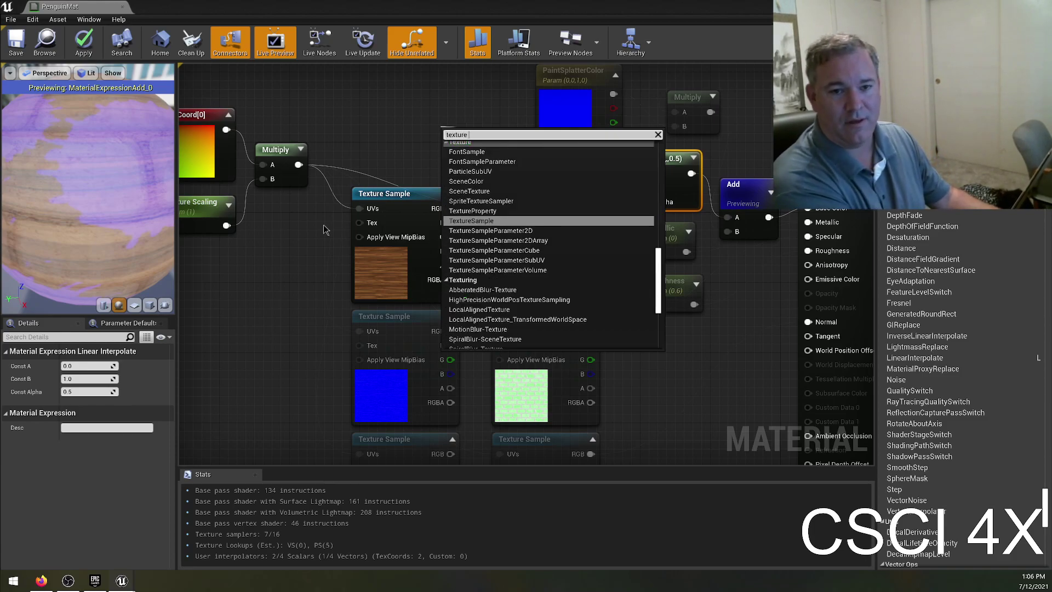
pyautogui.press('BackSpace')
pyautogui.press('BackSpace')
pyautogui.press('BackSpace')
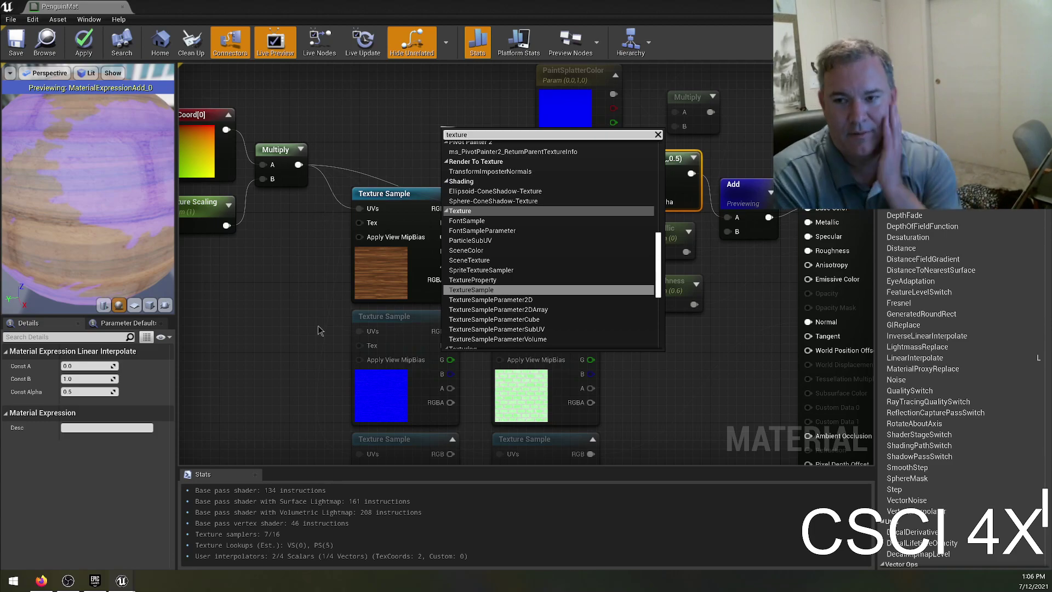
pyautogui.click(515, 299)
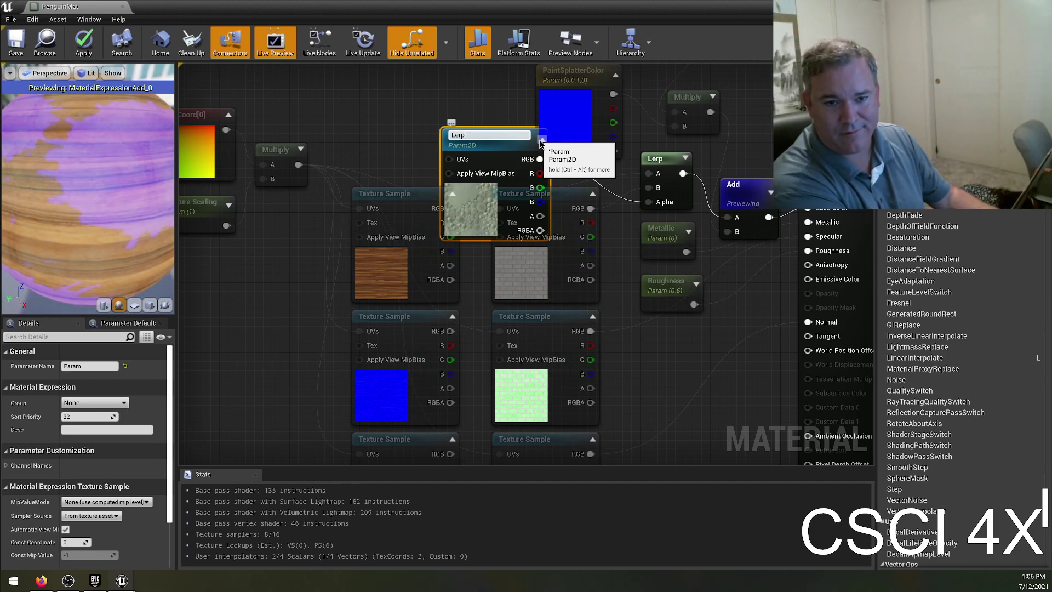
pyautogui.write('LerpTextur')
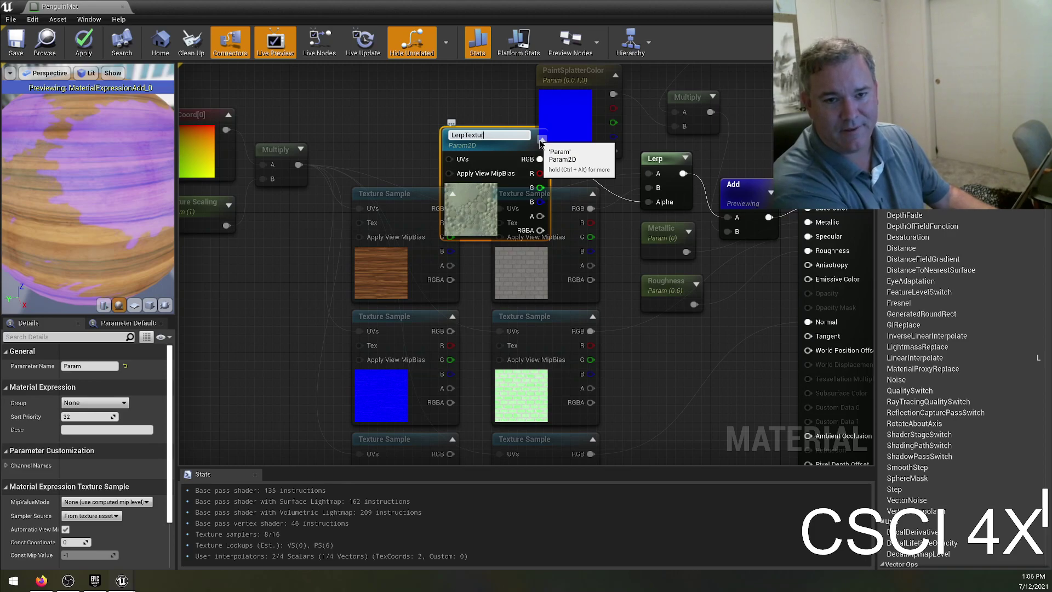
pyautogui.write('e')
pyautogui.press('Return')
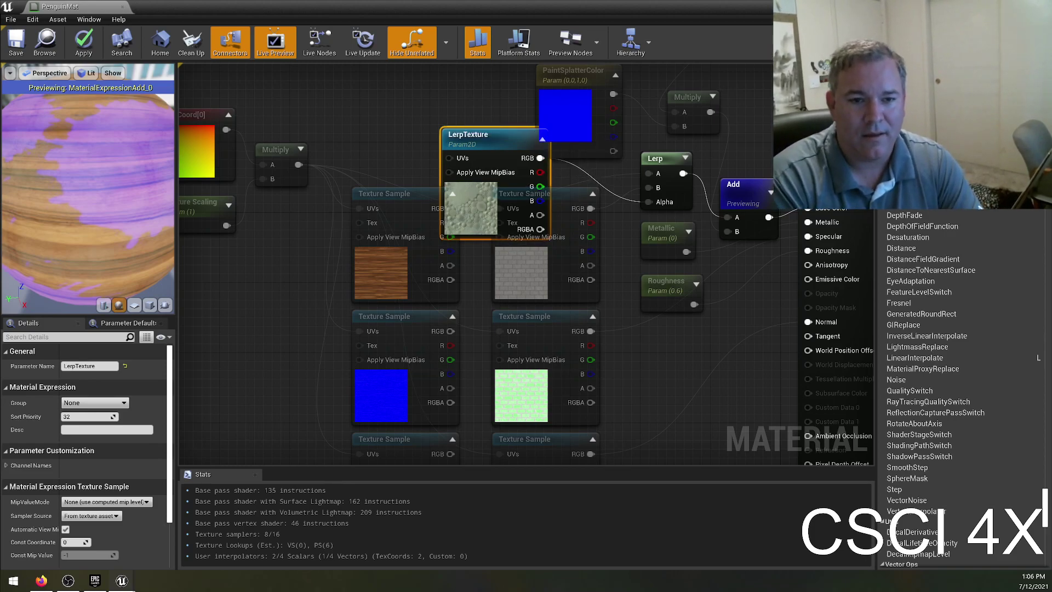
pyautogui.moveTo(507, 144); pyautogui.dragTo(516, 251, button='right')
pyautogui.moveTo(516, 252); pyautogui.dragTo(434, 187)
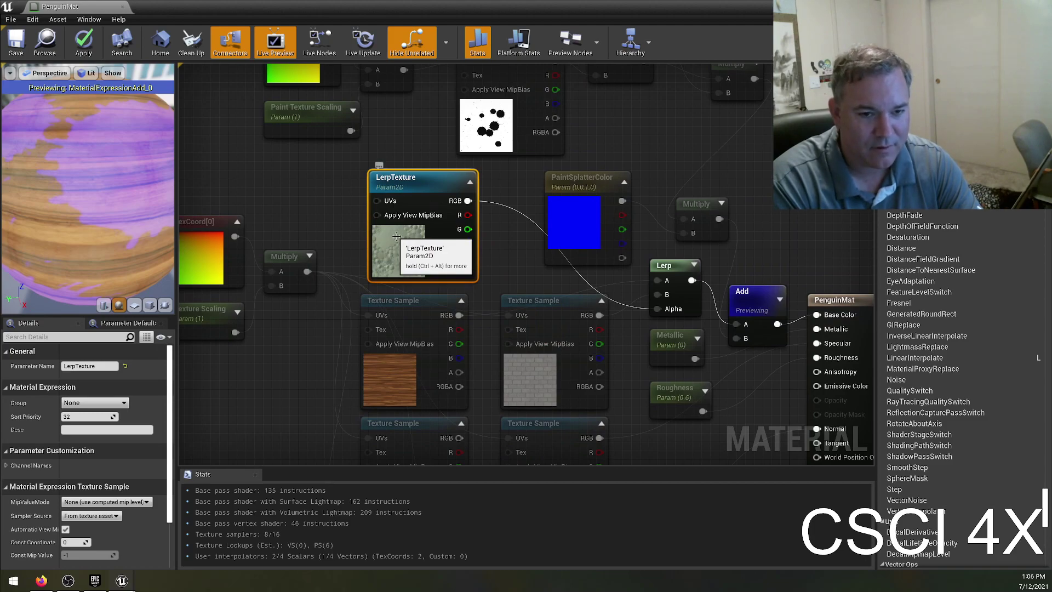
# - Assign the T_Checker_Noise_M texture to LerpTexture and connect its R output to the Lerp's Alpha
pyautogui.scroll(-3, 134, 509)
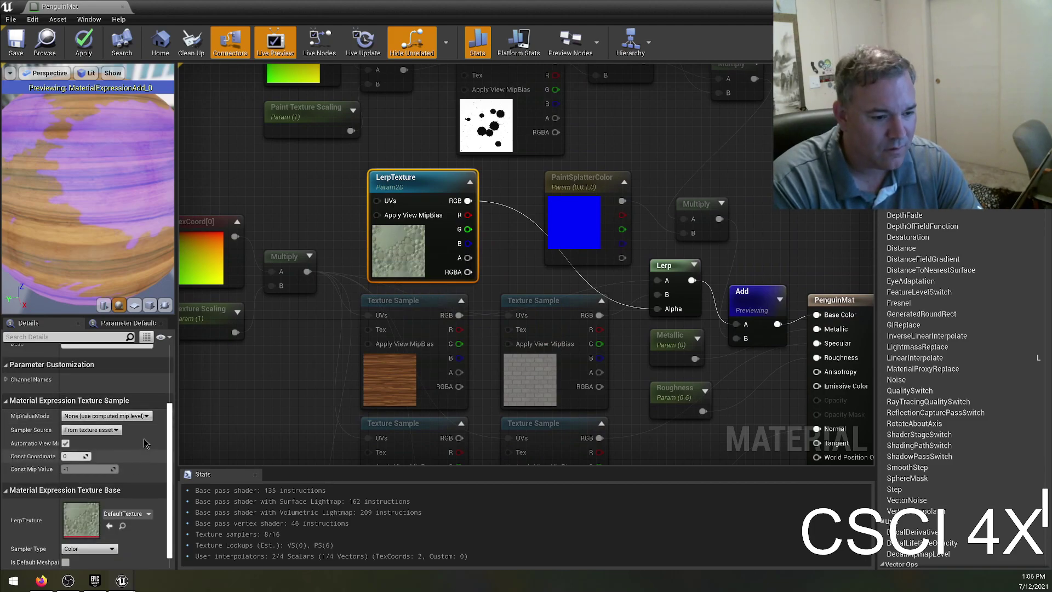
pyautogui.click(135, 507)
pyautogui.write('checker')
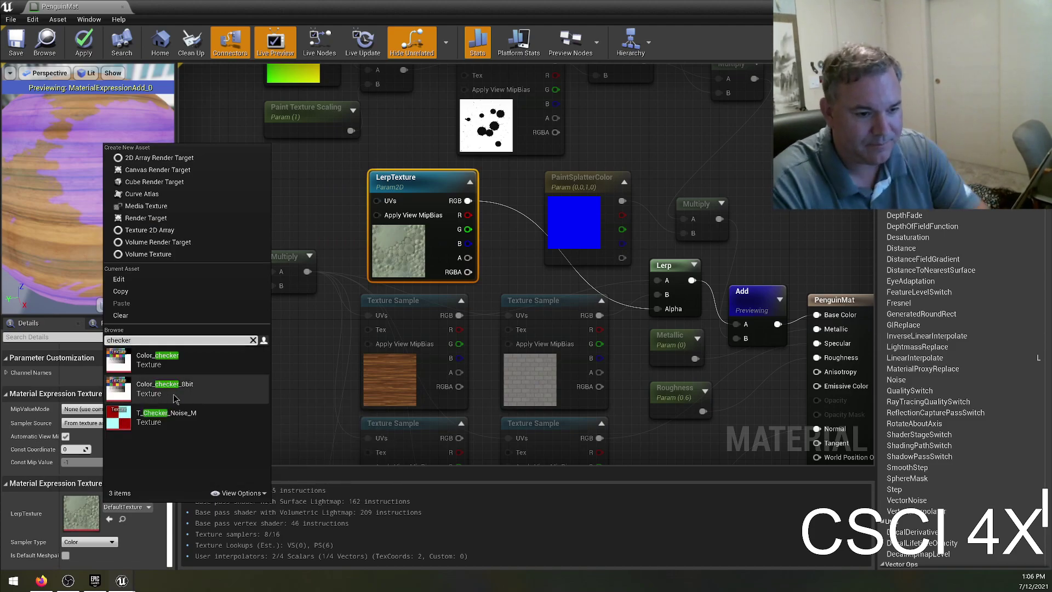
pyautogui.click(165, 417)
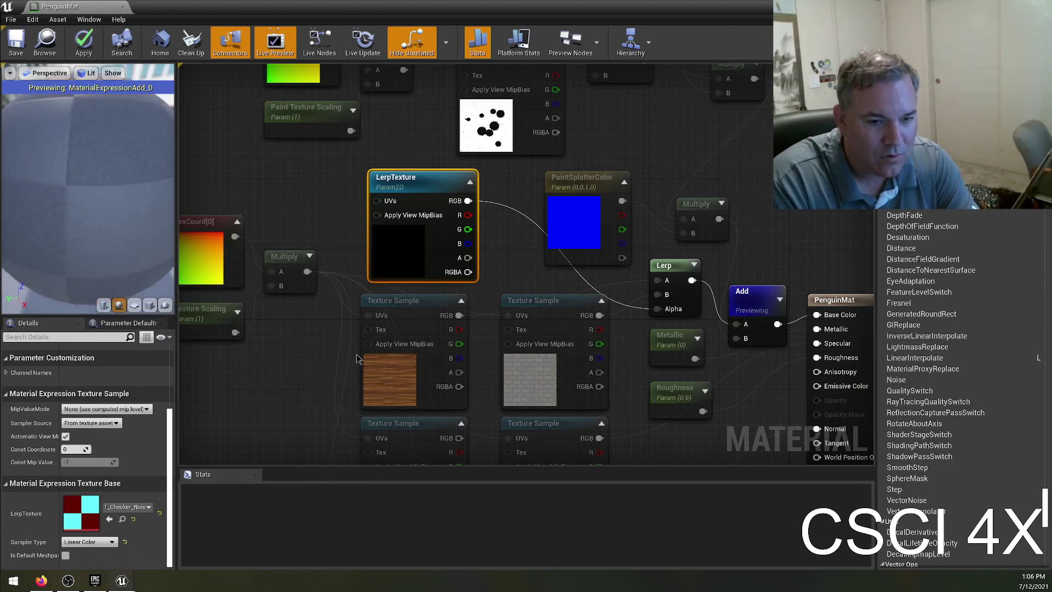
pyautogui.moveTo(468, 215); pyautogui.dragTo(662, 314)
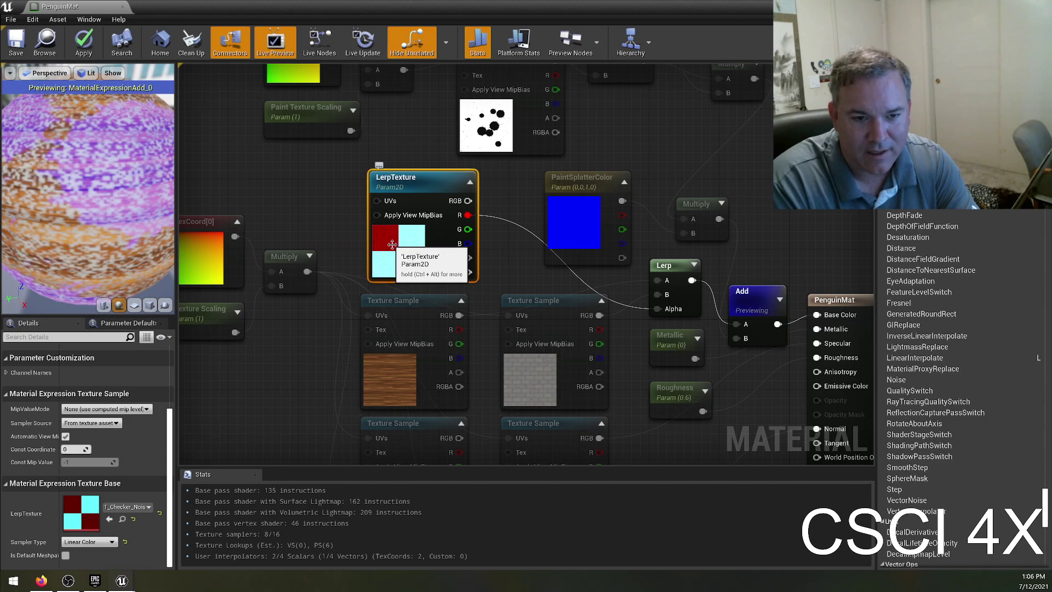
# - Preview the LerpTexture node on the sphere, examine the checker pattern from several angles, and stop previewing it
pyautogui.rightClick(468, 216)
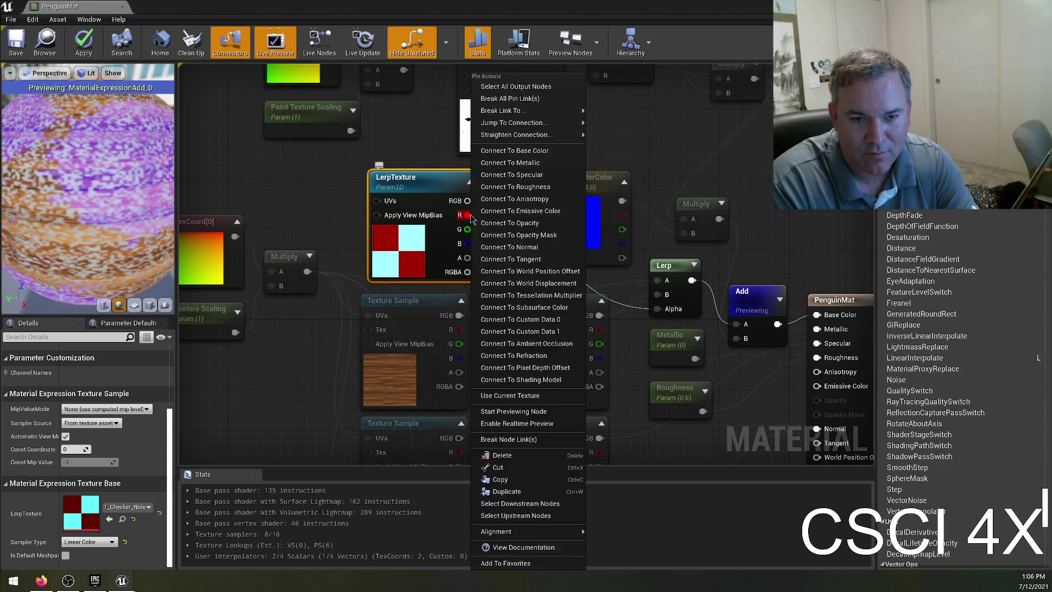
pyautogui.click(514, 411)
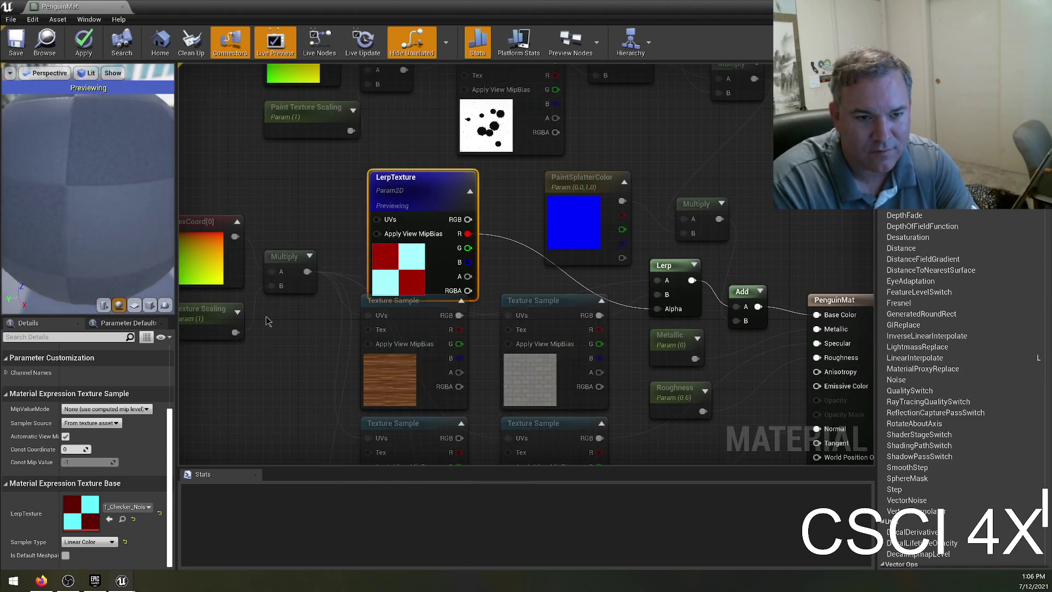
pyautogui.scroll(-5, 104, 199)
pyautogui.moveTo(104, 196); pyautogui.dragTo(104, 233)
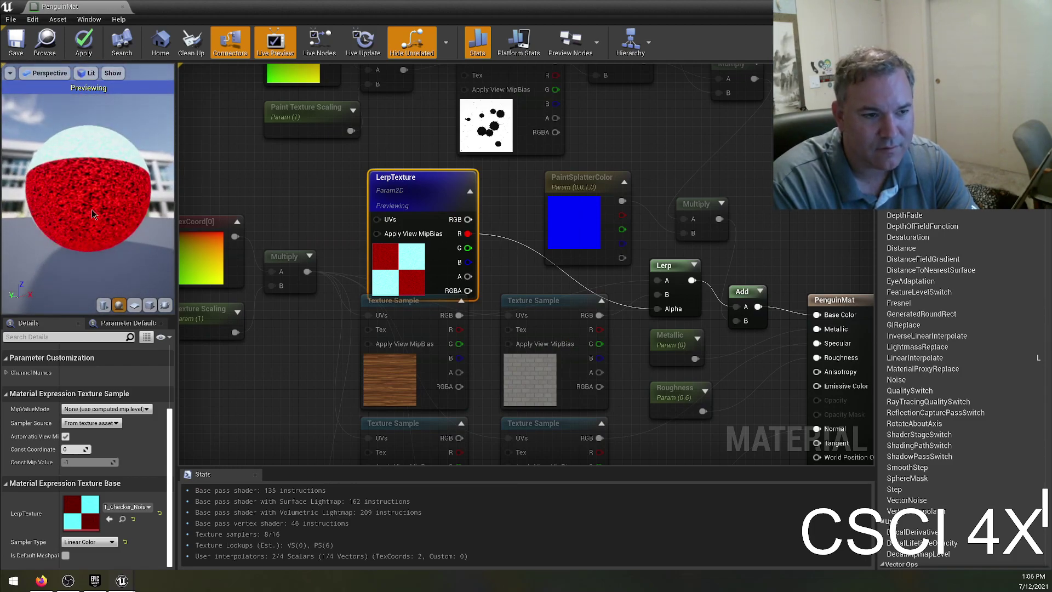
pyautogui.scroll(5, 82, 213)
pyautogui.scroll(-5, 91, 235)
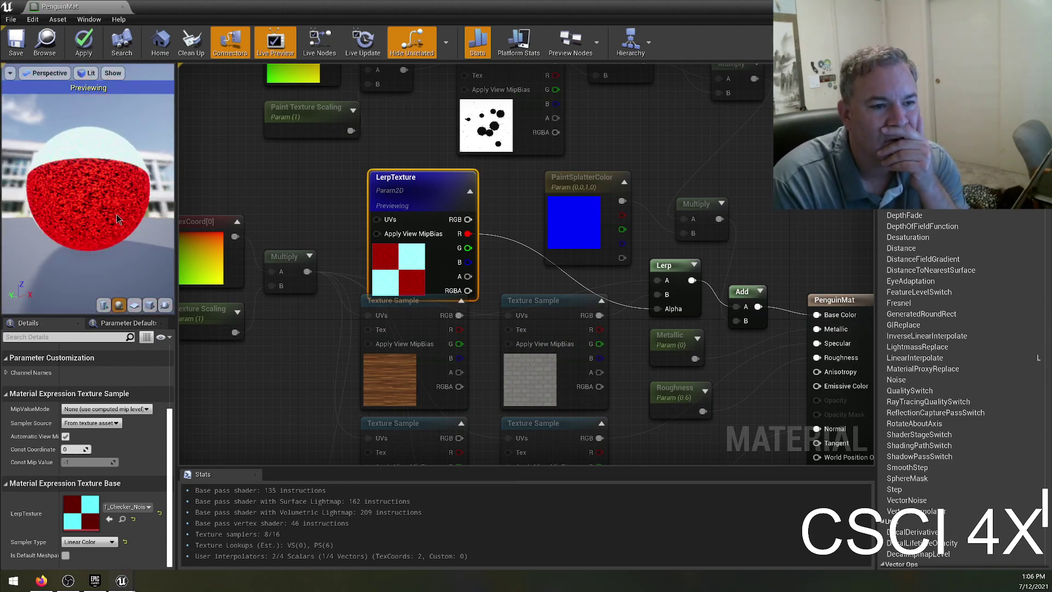
pyautogui.moveTo(116, 215); pyautogui.dragTo(55, 189)
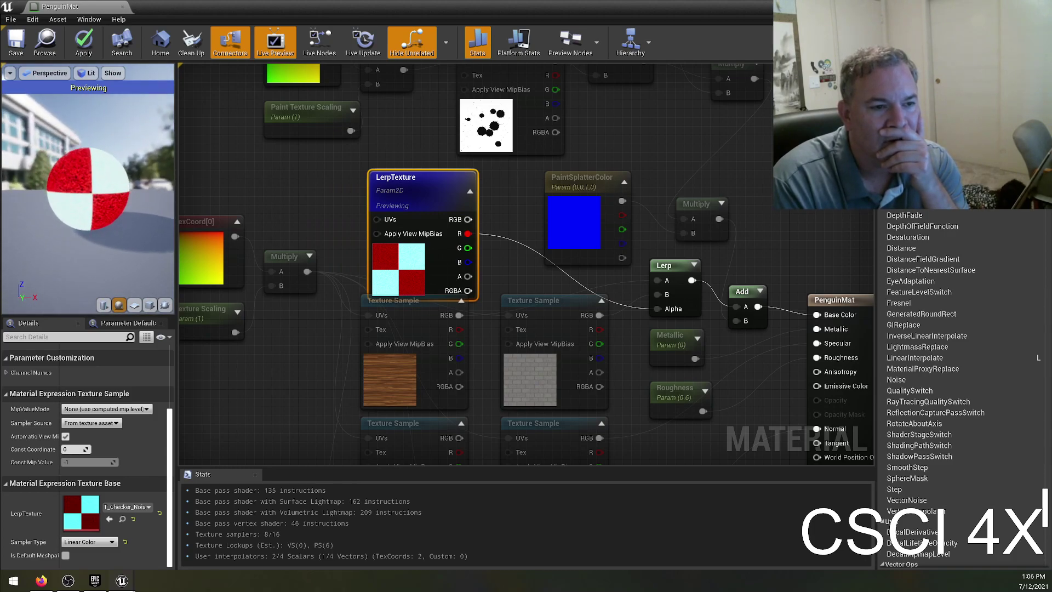
pyautogui.rightClick(461, 265)
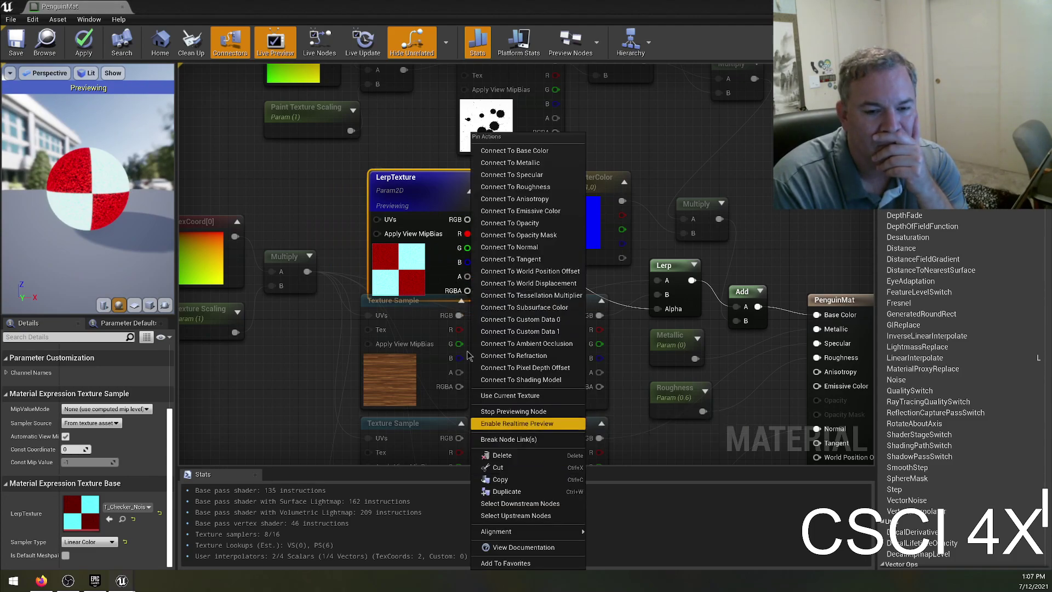
pyautogui.click(469, 278)
pyautogui.rightClick(470, 278)
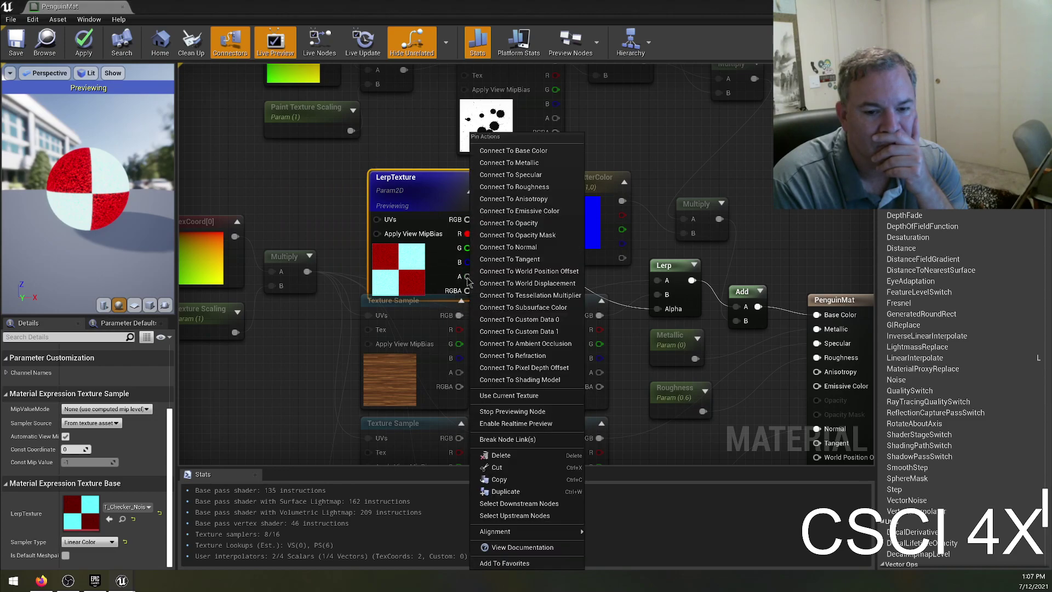
pyautogui.click(496, 411)
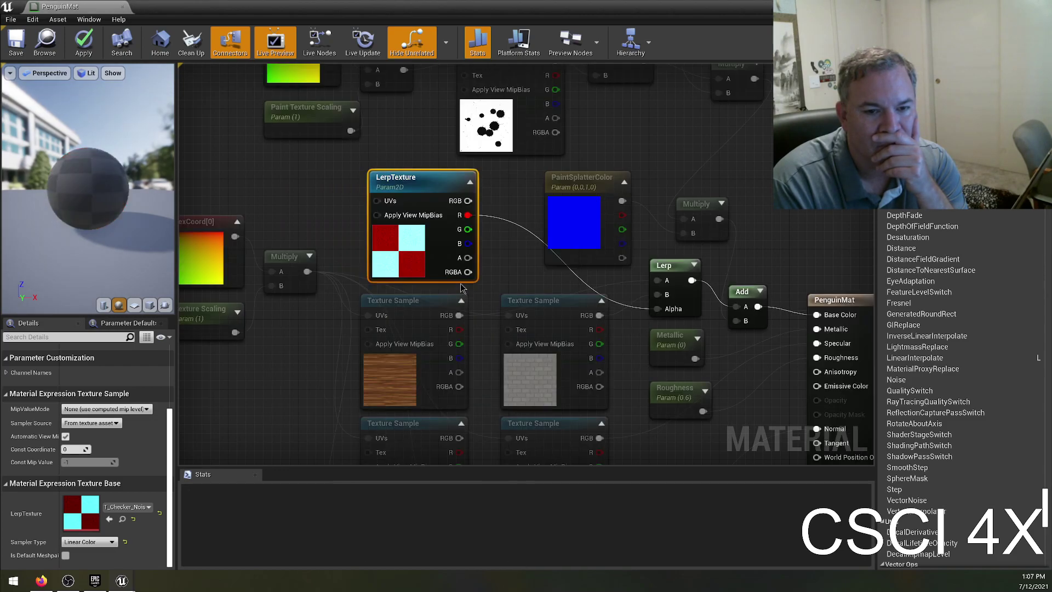
# - Try LerpTexture's A output as the Lerp's Alpha and preview the node on the sphere
pyautogui.moveTo(468, 257); pyautogui.dragTo(628, 291)
pyautogui.moveTo(657, 311); pyautogui.dragTo(657, 309)
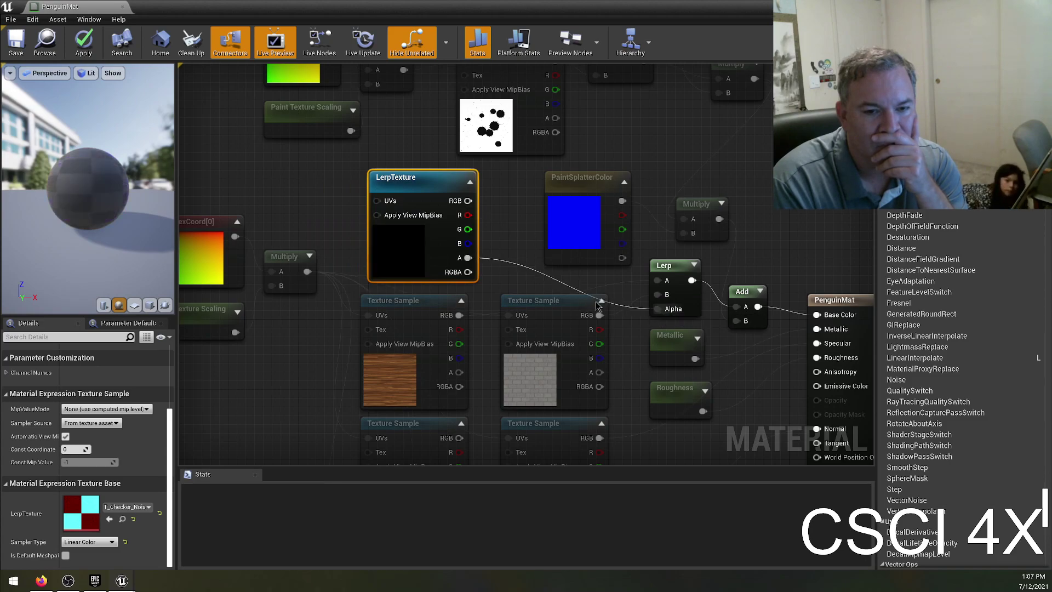
pyautogui.rightClick(467, 258)
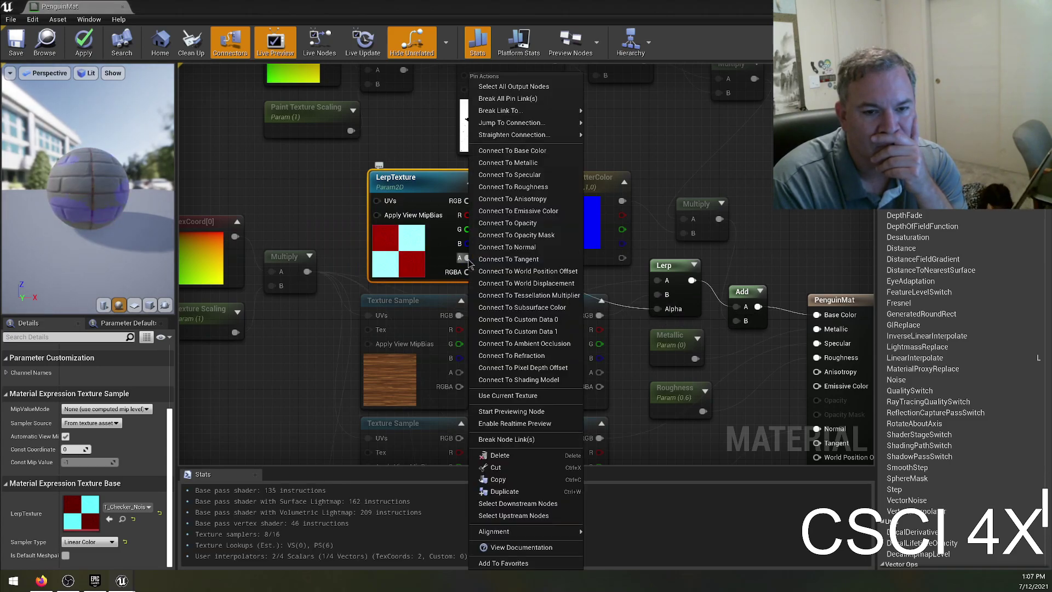
pyautogui.click(507, 408)
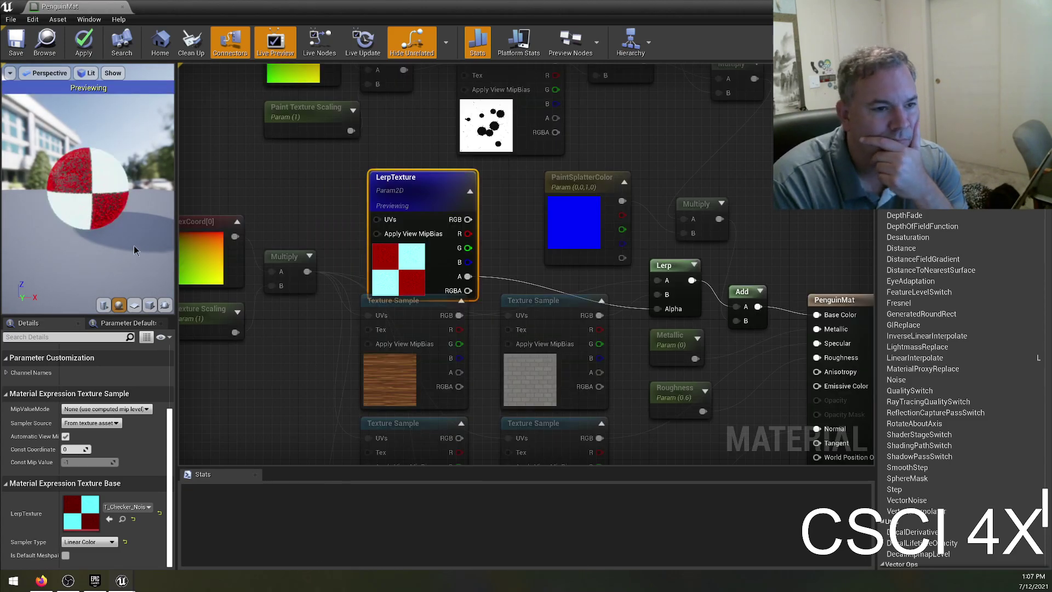
pyautogui.scroll(5, 133, 189)
pyautogui.scroll(-5, 133, 189)
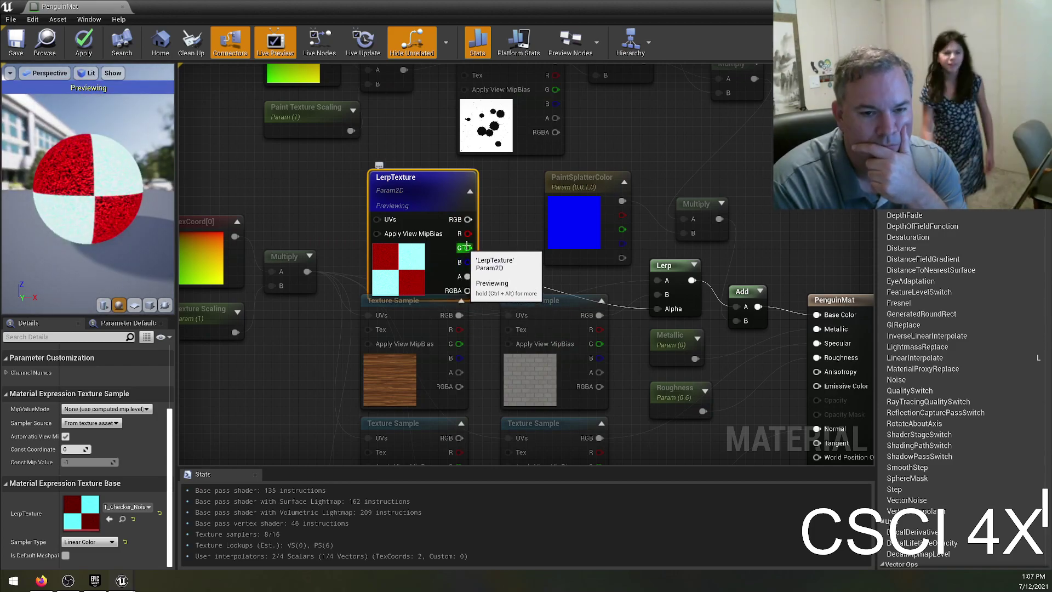
# - Reconnect LerpTexture's R output to the Lerp's Alpha and check the preview sphere
pyautogui.moveTo(467, 233); pyautogui.dragTo(664, 312)
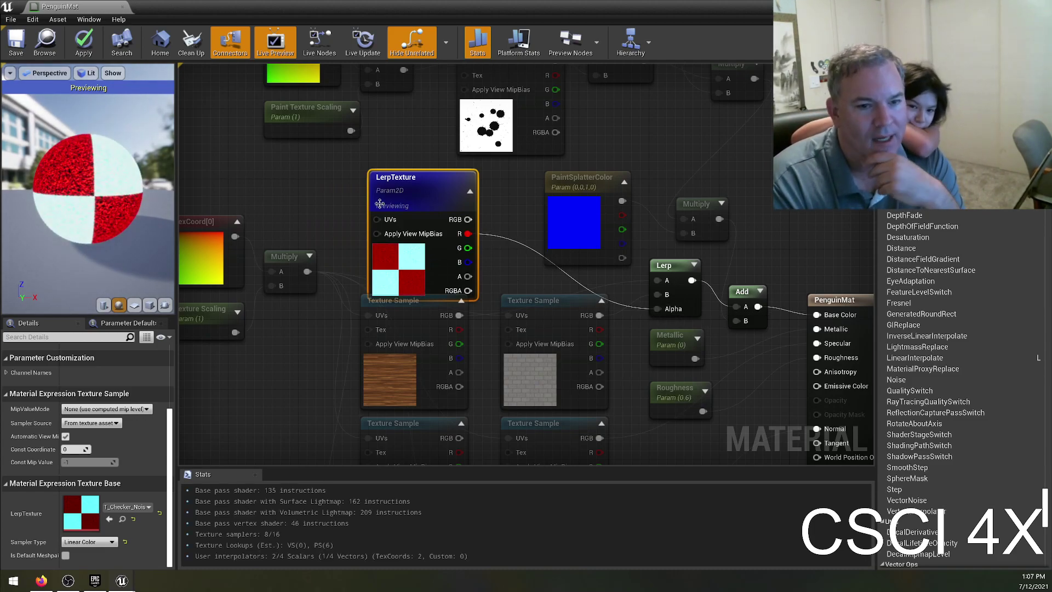
pyautogui.moveTo(90, 189)
pyautogui.mouseDown()
pyautogui.moveTo(106, 195)
pyautogui.moveTo(76, 189)
pyautogui.mouseUp()
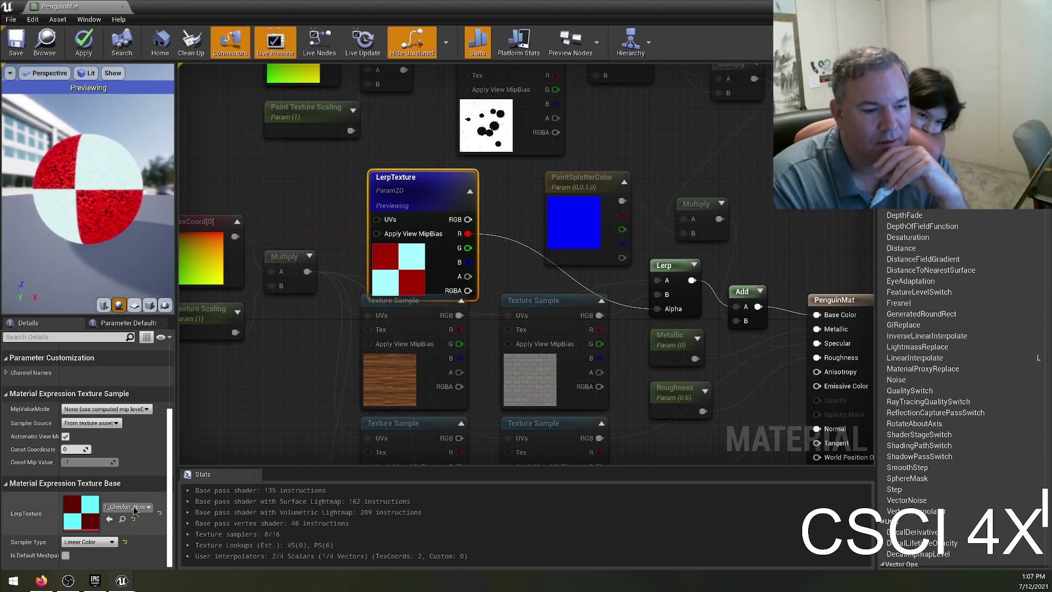
# - Assign the T_Ceramic_Tile_M texture to the LerpTexture parameter
pyautogui.click(135, 508)
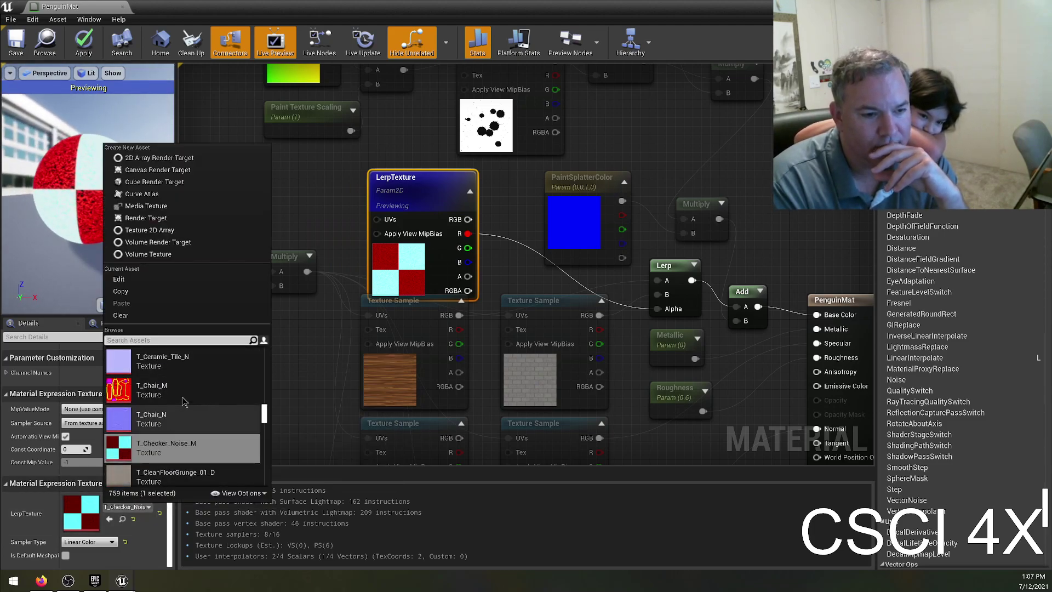
pyautogui.scroll(2, 184, 403)
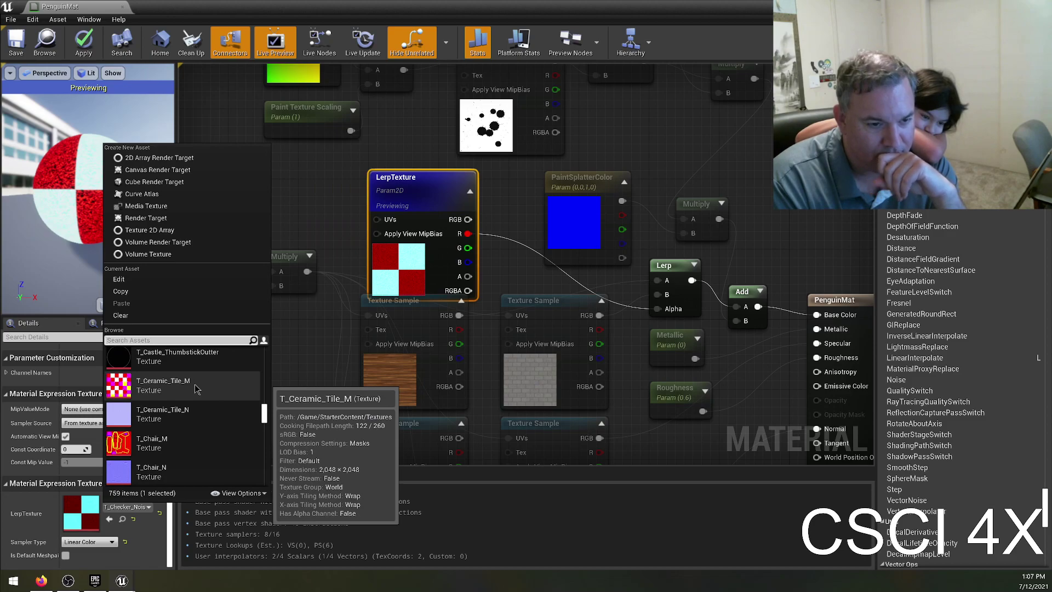
pyautogui.click(196, 386)
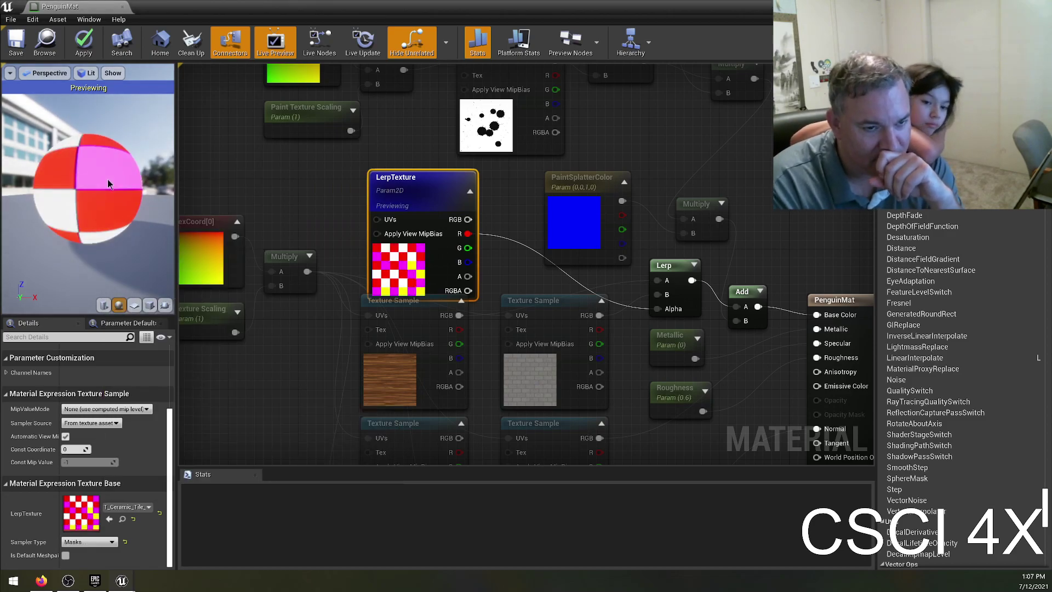
pyautogui.rightClick(465, 235)
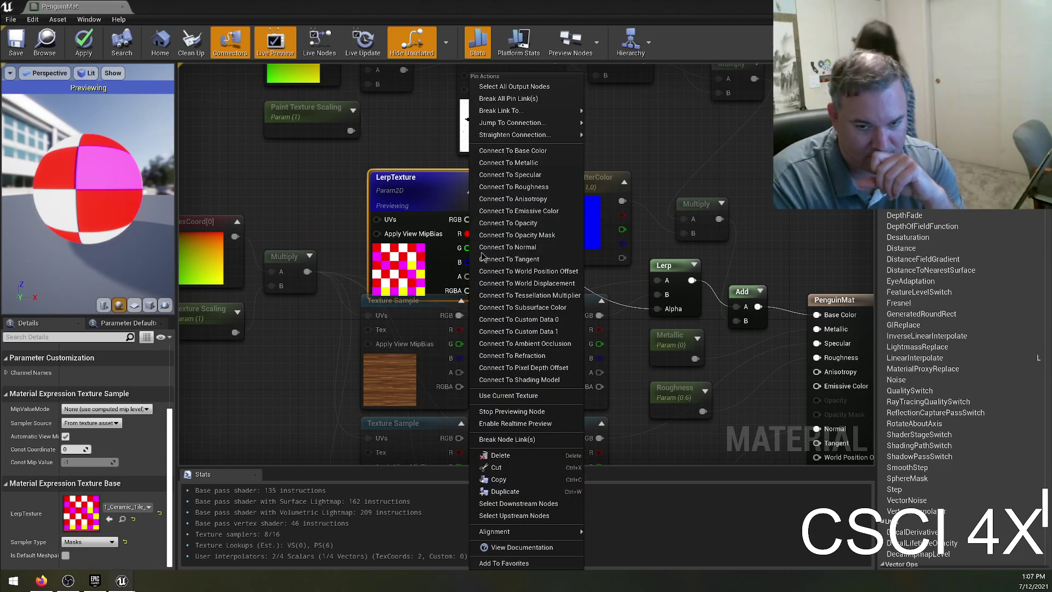
pyautogui.click(618, 283)
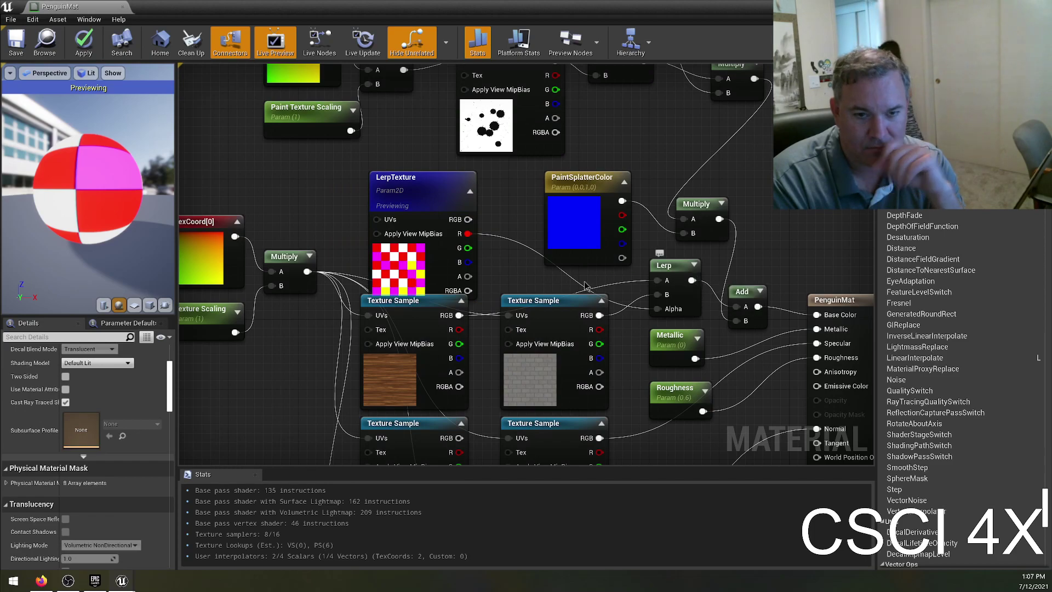
# - Preview the Lerp node on the sphere and examine the wood and brick blend from another angle
pyautogui.rightClick(665, 307)
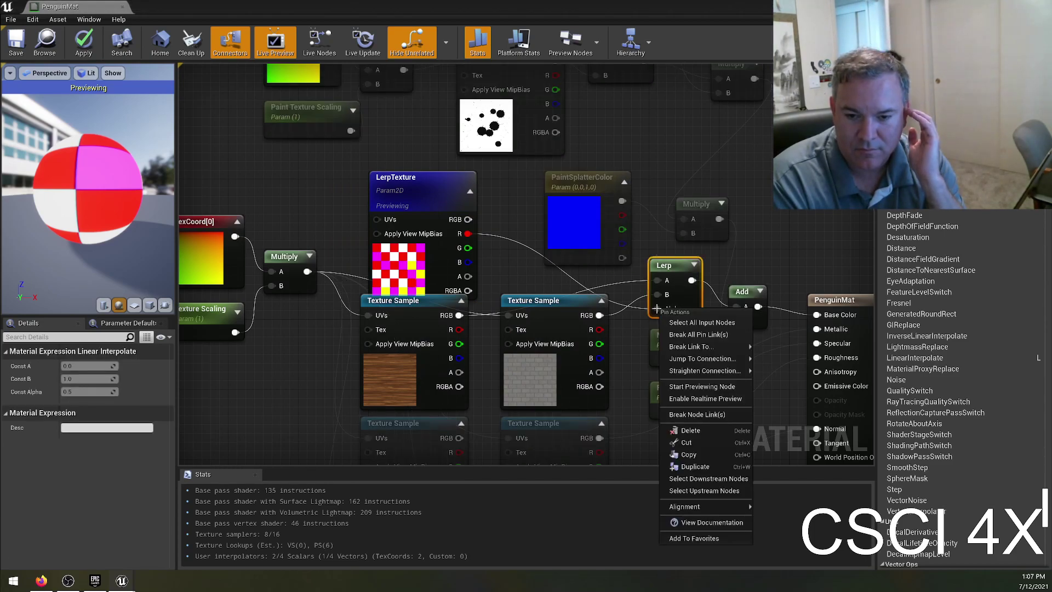
pyautogui.click(692, 390)
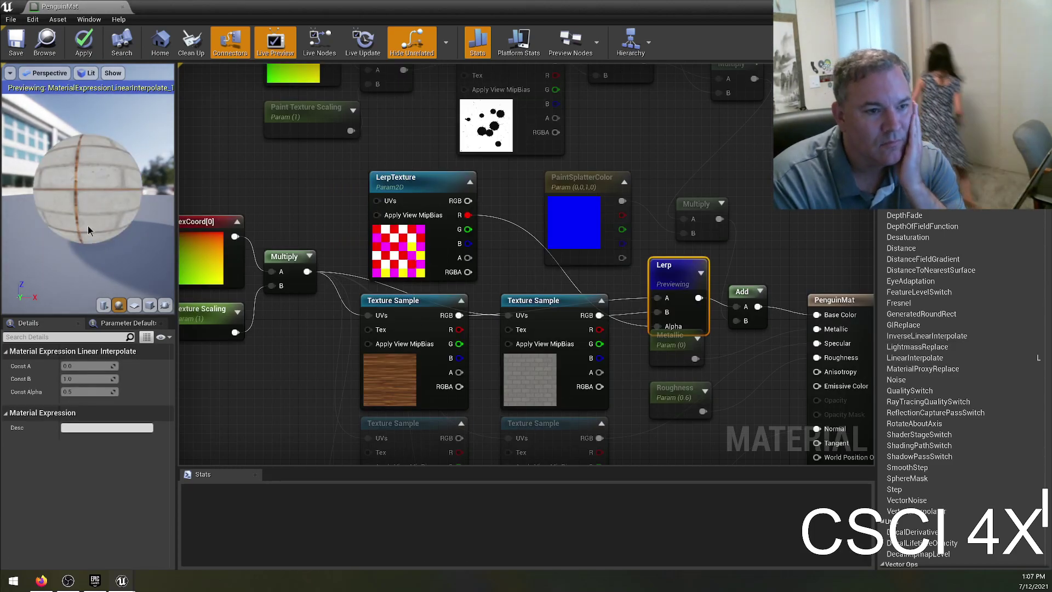
pyautogui.moveTo(109, 192)
pyautogui.mouseDown()
pyautogui.moveTo(48, 184)
pyautogui.moveTo(43, 219)
pyautogui.moveTo(43, 203)
pyautogui.moveTo(93, 200)
pyautogui.mouseUp()
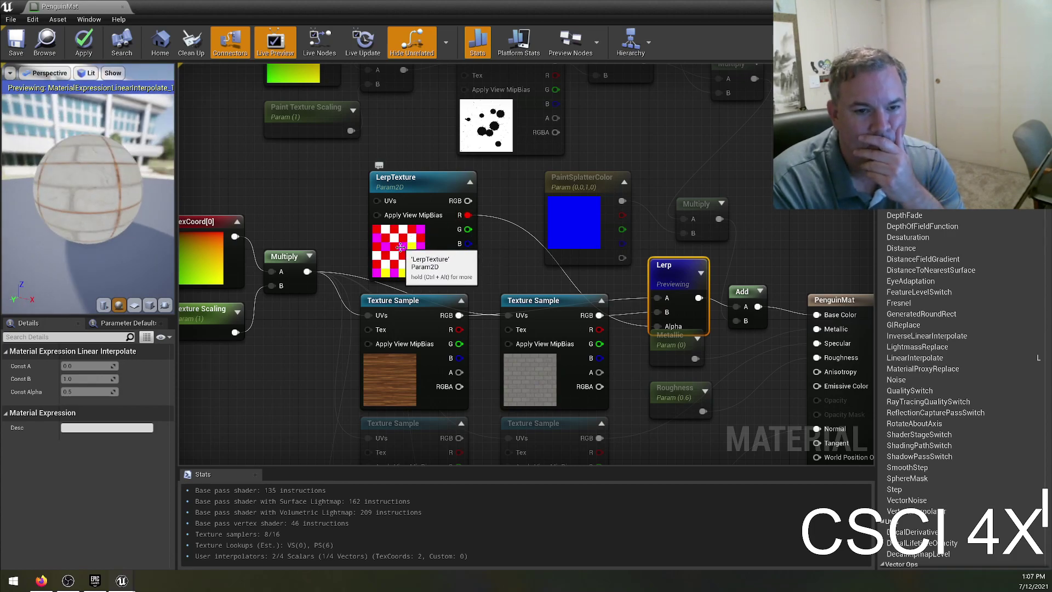
# - Open the texture assigned to LerpTexture in the texture editor and display only its red channel
pyautogui.click(401, 247)
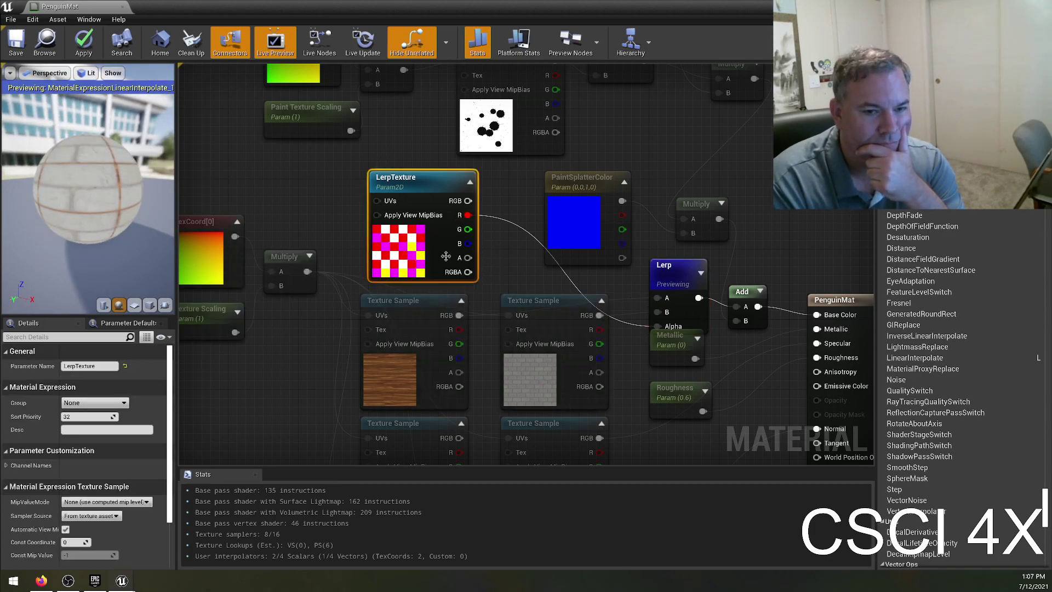
pyautogui.scroll(-3, 126, 483)
pyautogui.scroll(-1, 125, 483)
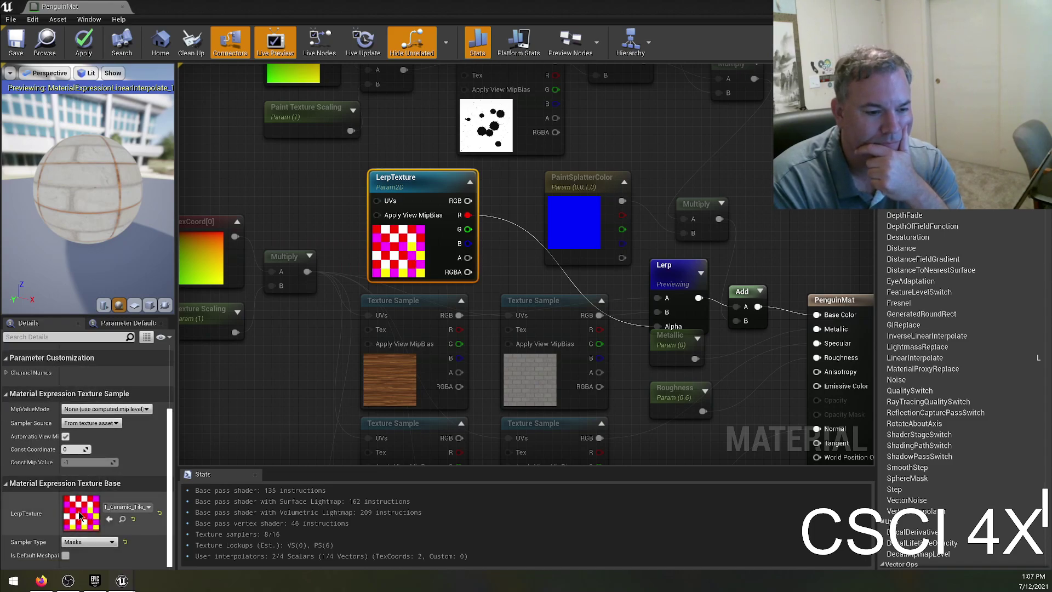
pyautogui.doubleClick(89, 512)
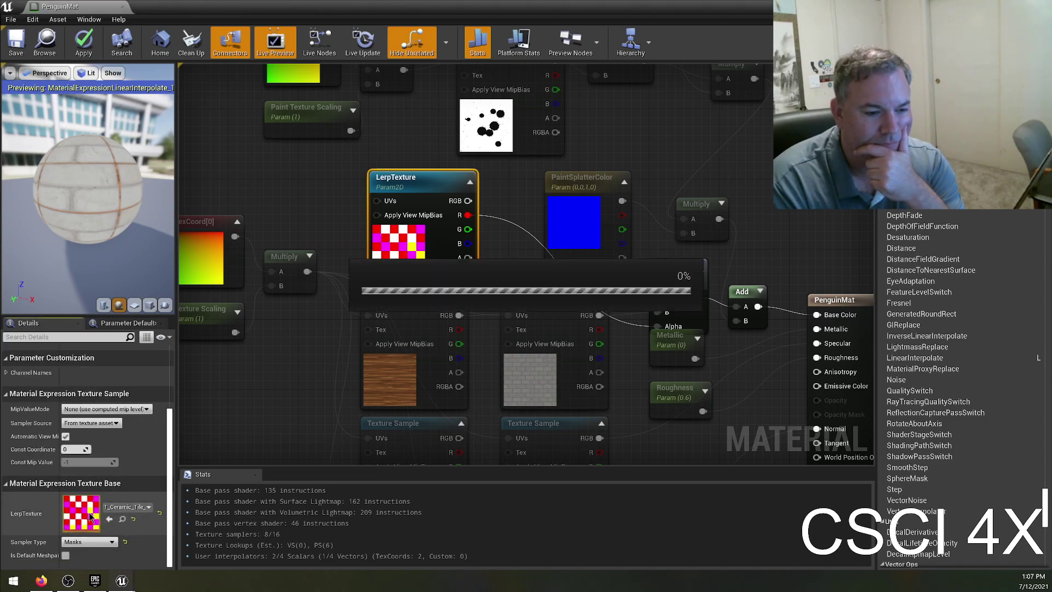
pyautogui.click(16, 72)
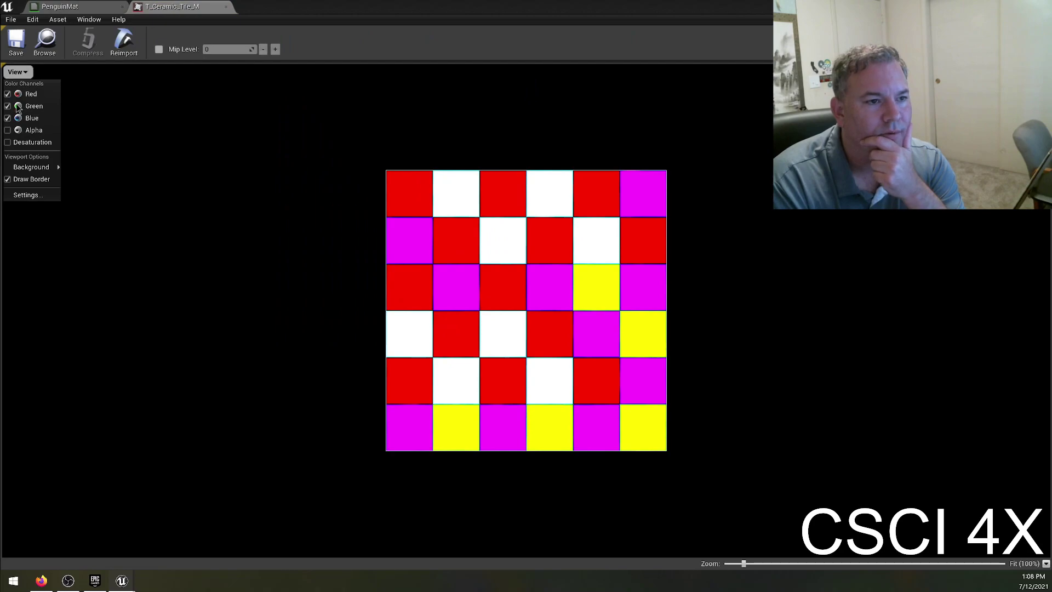
pyautogui.click(7, 105)
pyautogui.click(8, 118)
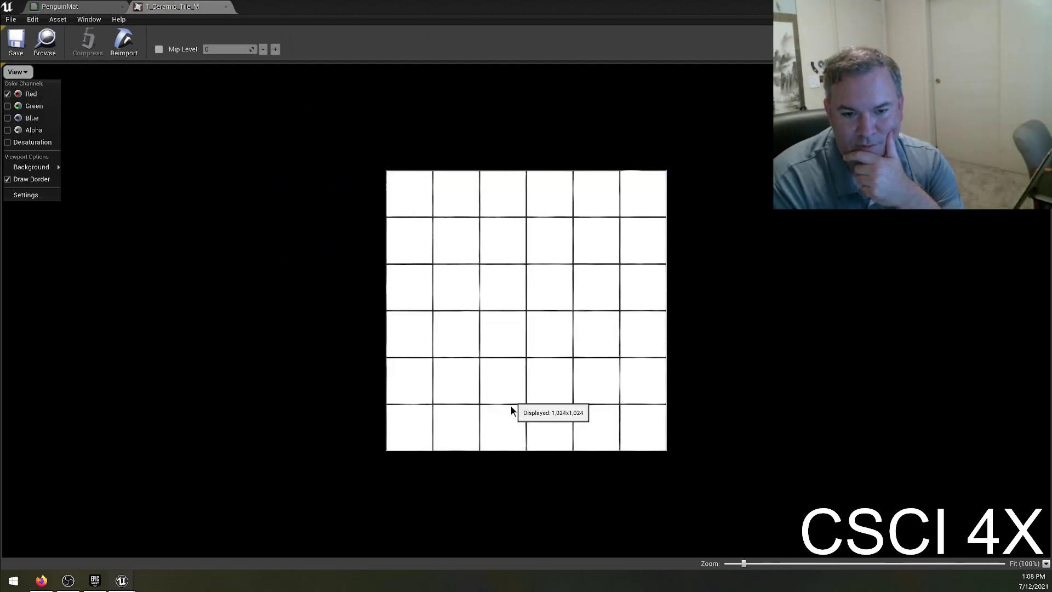
# - View the tile texture's green channel alone and its blue channel alone, and close the texture
pyautogui.click(7, 106)
pyautogui.click(7, 94)
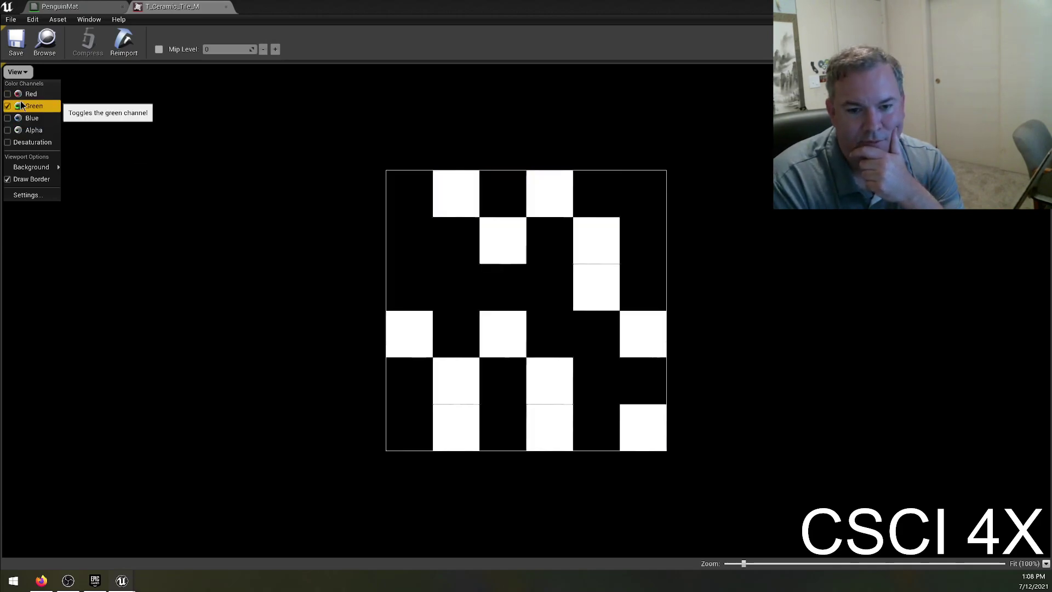
pyautogui.click(18, 107)
pyautogui.click(17, 72)
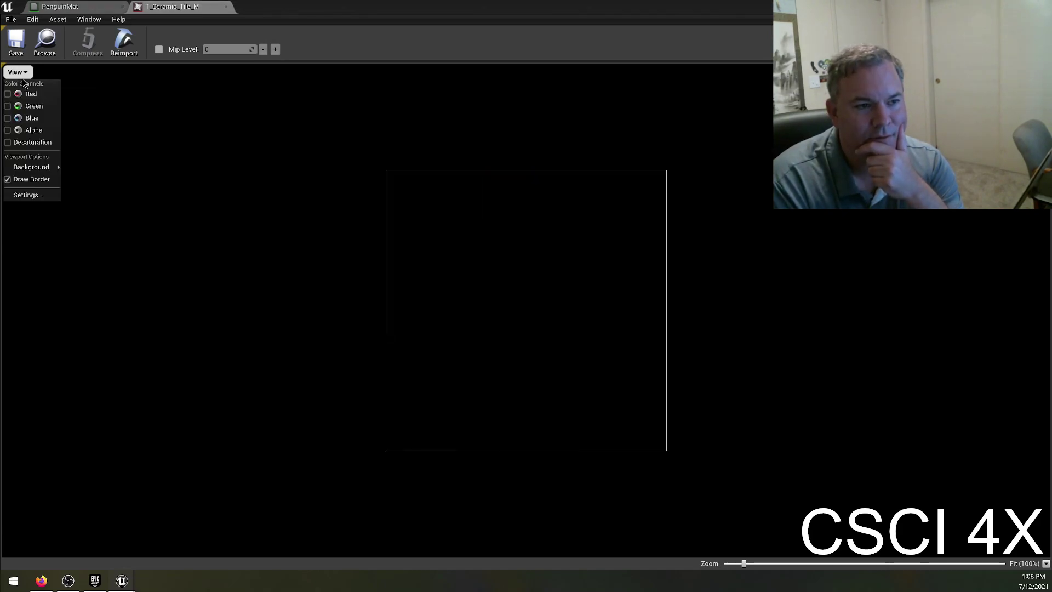
pyautogui.click(8, 119)
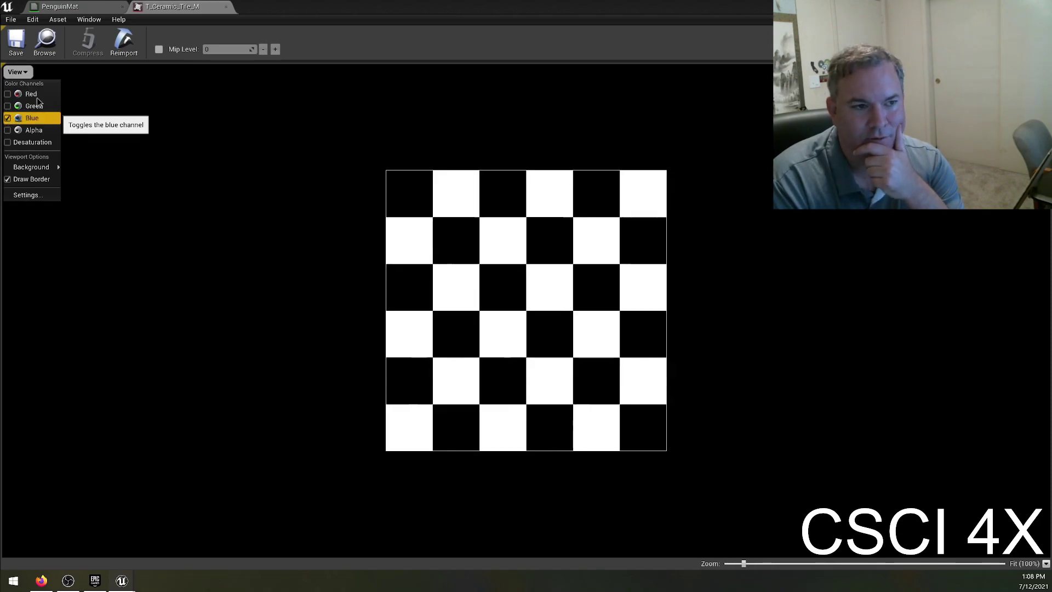
pyautogui.click(82, 101)
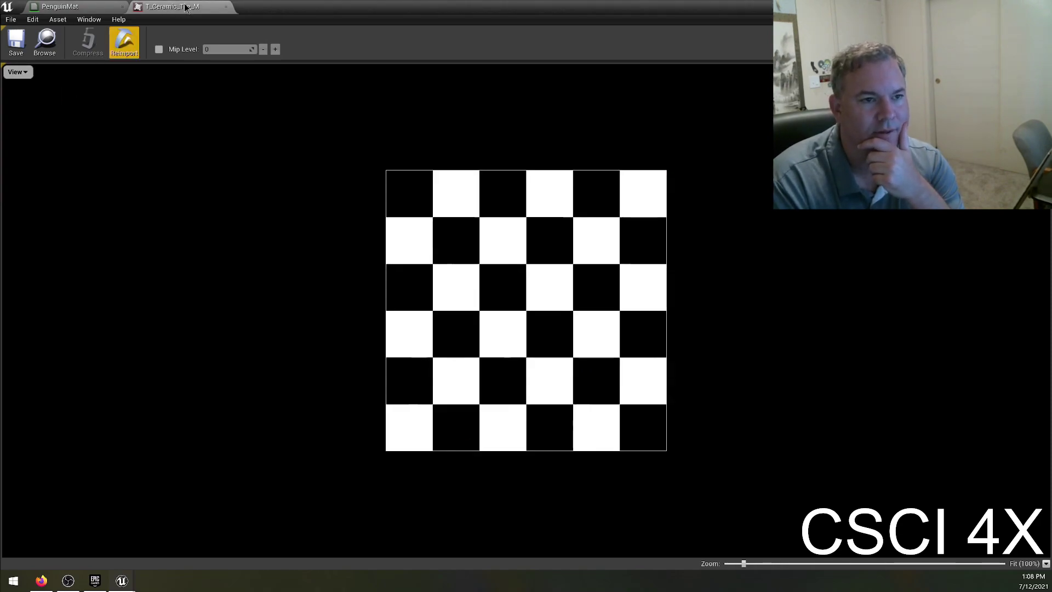
pyautogui.click(226, 7)
# - Connect LerpTexture's B output to the Lerp's Alpha and examine the blend around the preview sphere
pyautogui.moveTo(465, 243); pyautogui.dragTo(655, 324)
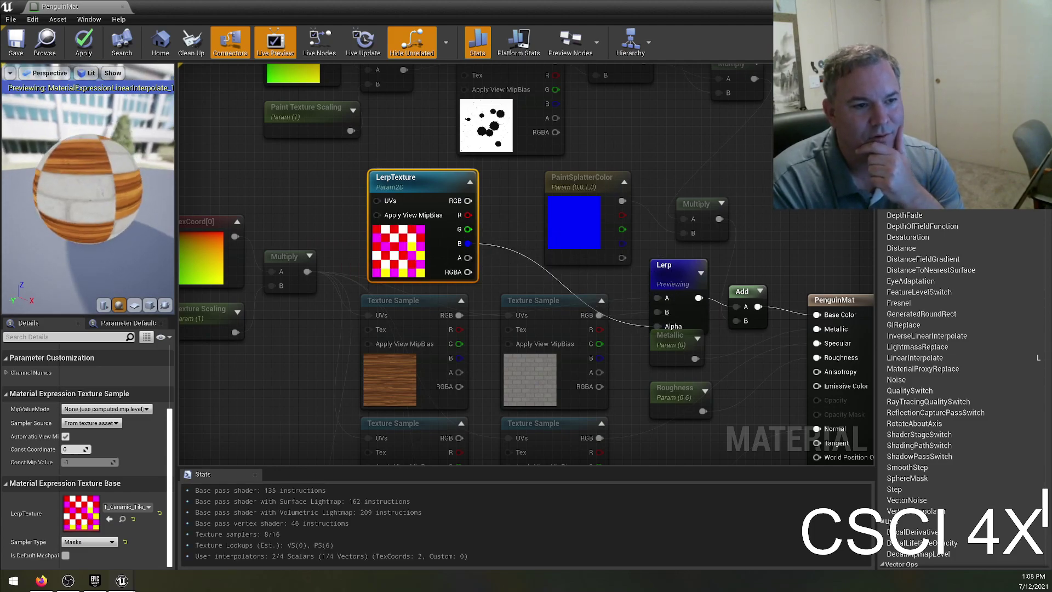
pyautogui.scroll(2, 116, 166)
pyautogui.moveTo(117, 166); pyautogui.dragTo(127, 241)
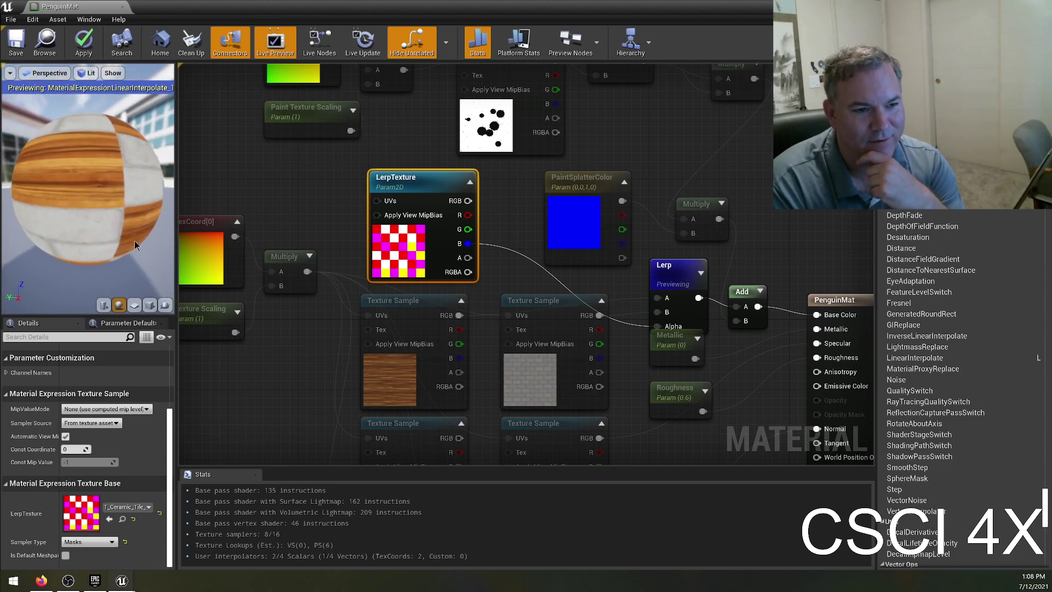
pyautogui.moveTo(106, 172); pyautogui.dragTo(136, 174)
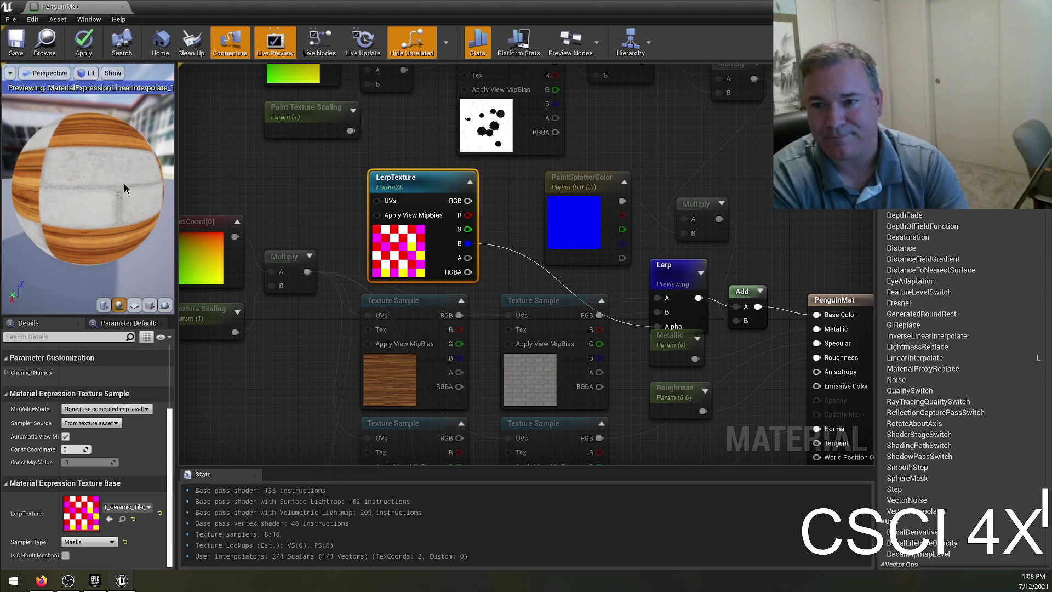
# - Preview the LerpTexture node on the sphere and rotate it to examine the coloured tile mask
pyautogui.rightClick(467, 244)
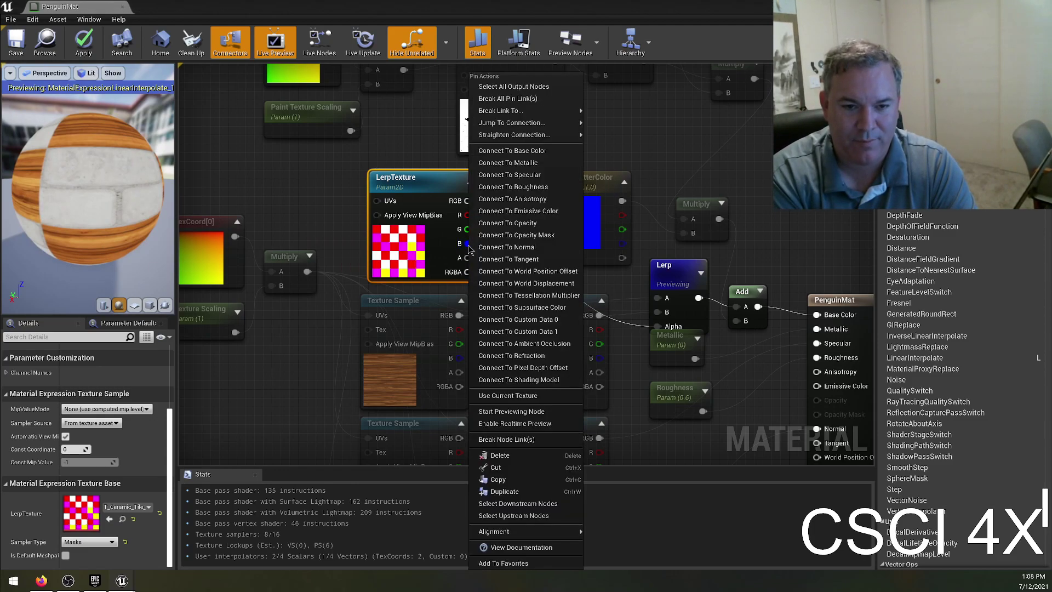
pyautogui.click(511, 412)
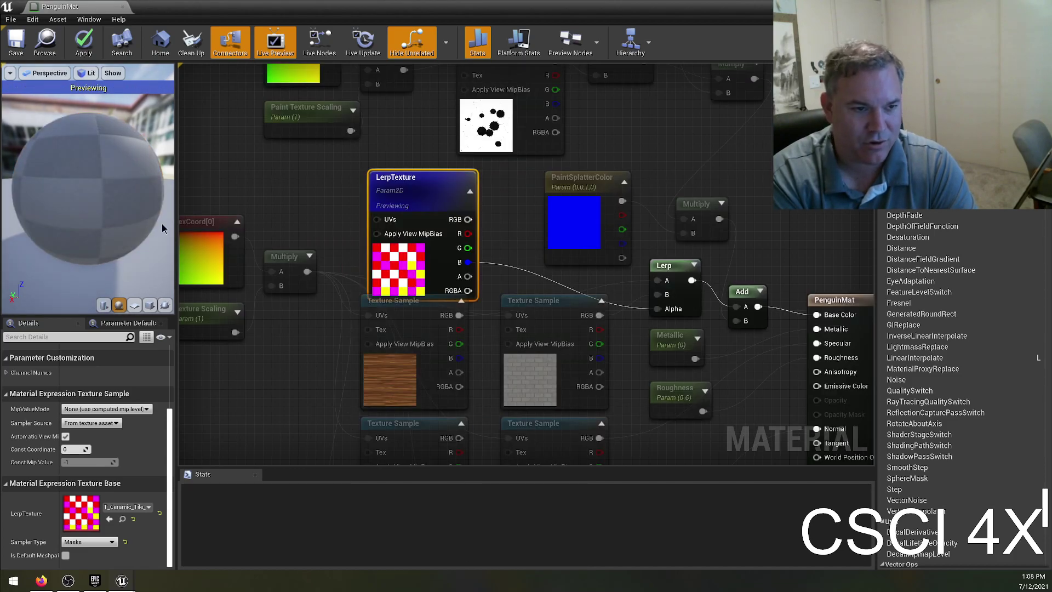
pyautogui.moveTo(101, 226); pyautogui.dragTo(137, 222)
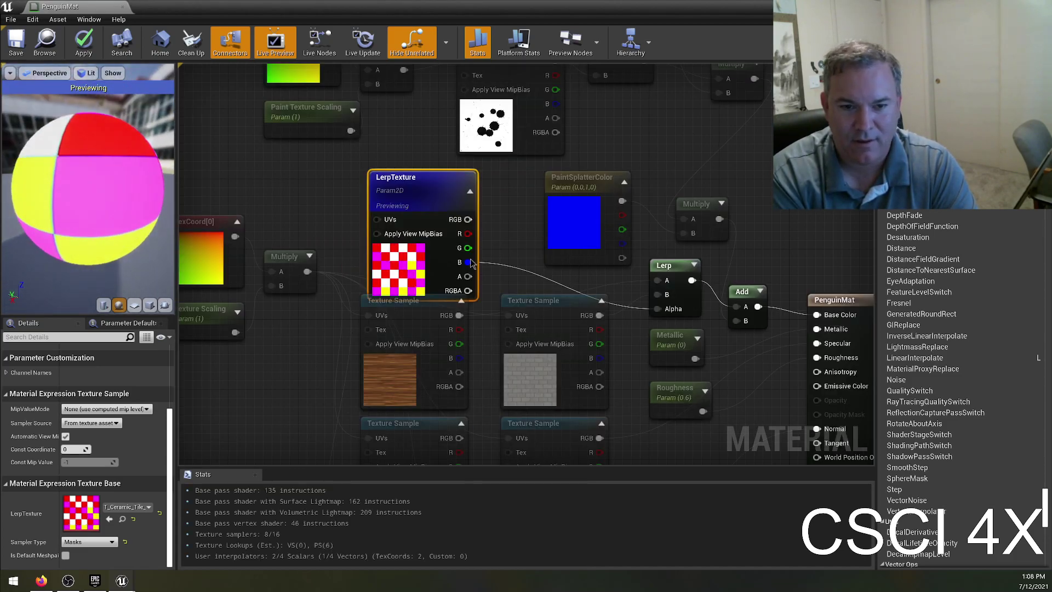
# - Switch the preview back to the Lerp node and inspect the wood and brick checker on the sphere
pyautogui.rightClick(656, 310)
pyautogui.click(702, 390)
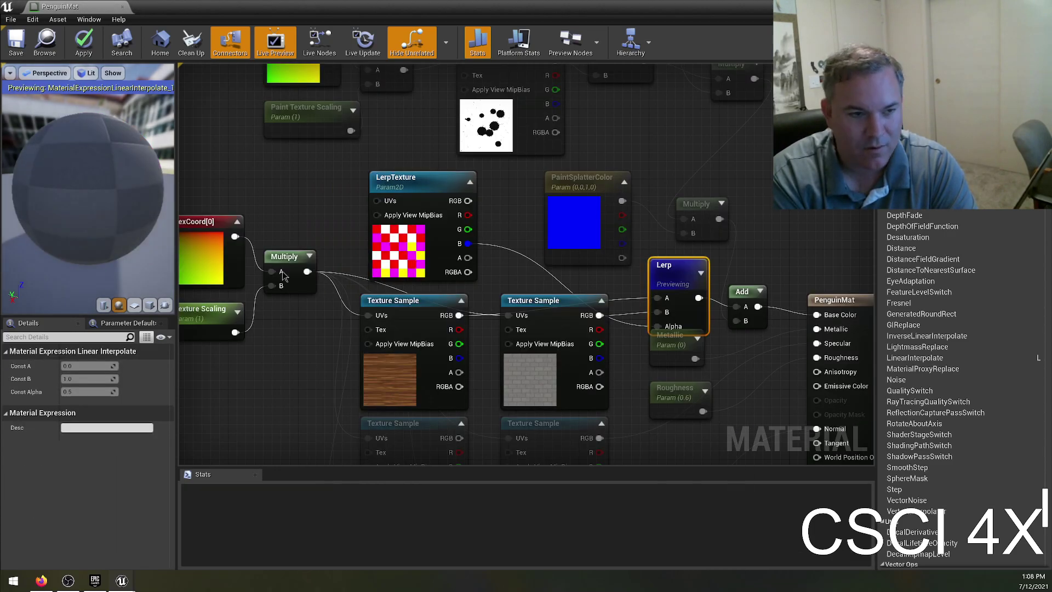
pyautogui.moveTo(110, 224); pyautogui.dragTo(132, 225)
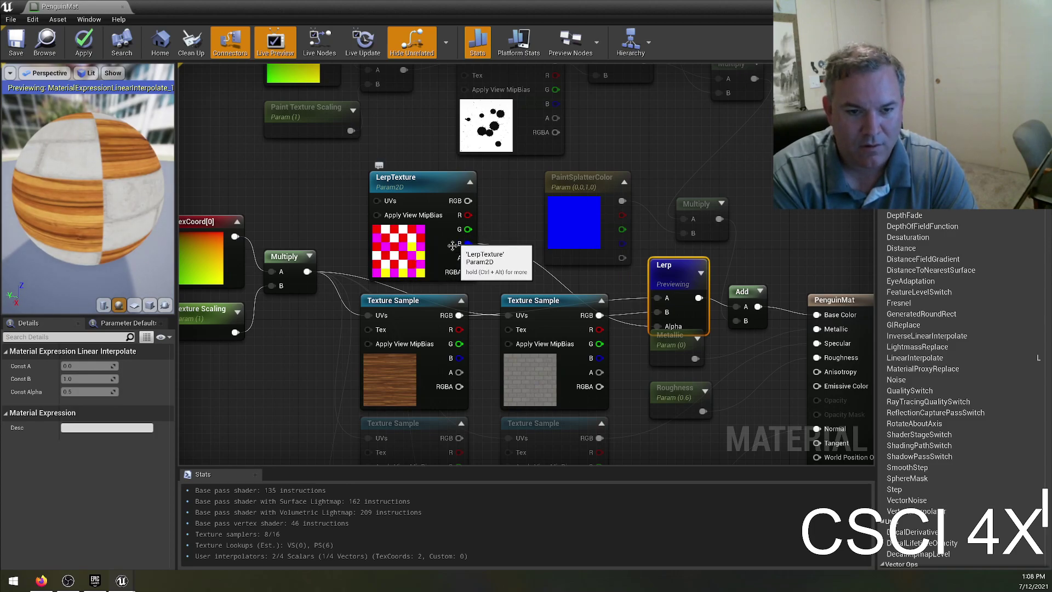
# - Reopen LerpTexture's tile texture, hide all its channels including alpha, and show only the red channel
pyautogui.click(403, 247)
pyautogui.scroll(-3, 94, 520)
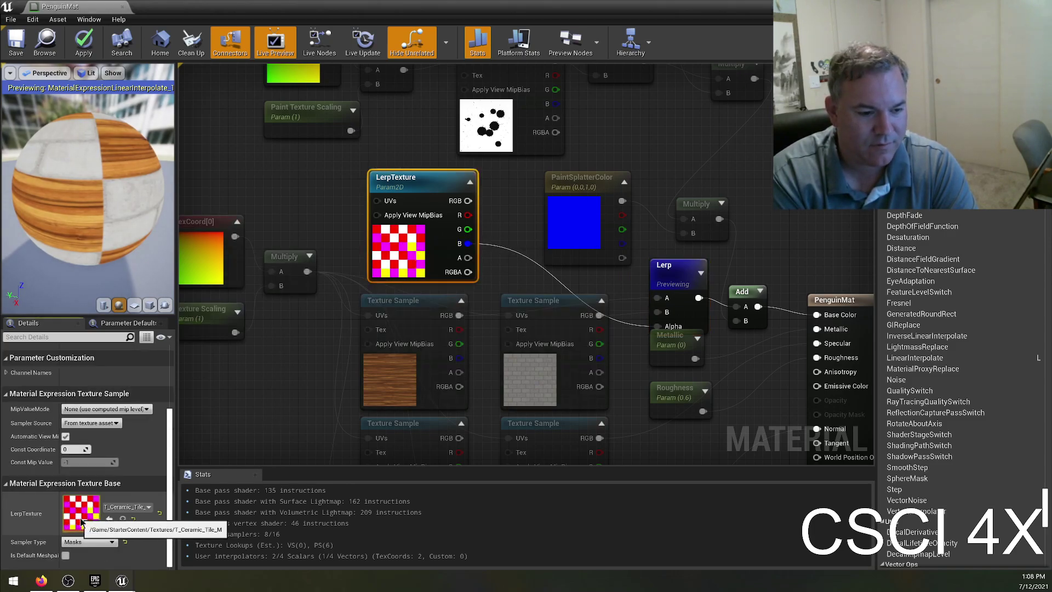
pyautogui.doubleClick(80, 521)
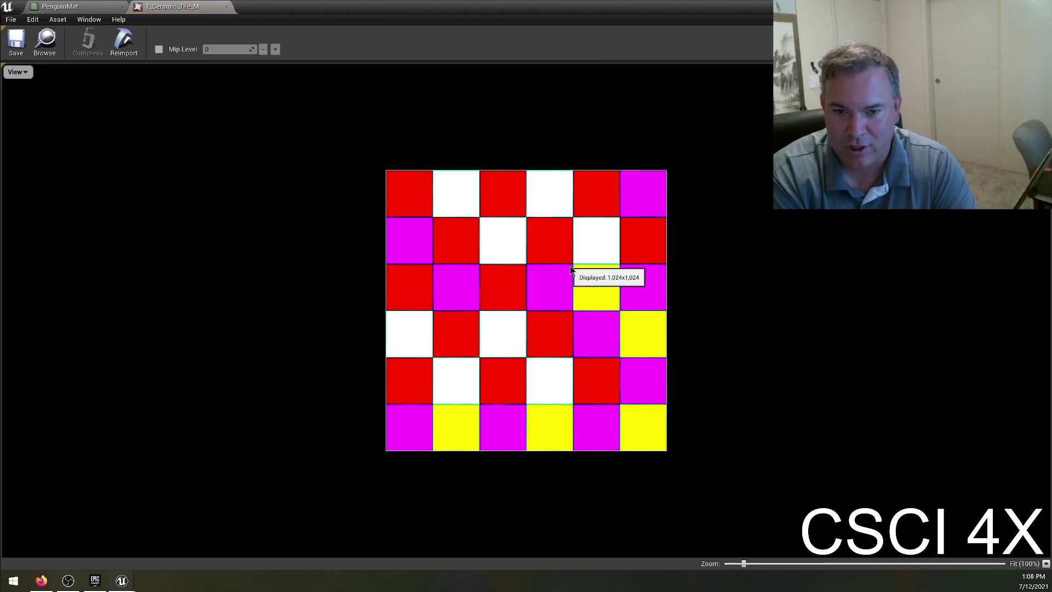
pyautogui.click(24, 75)
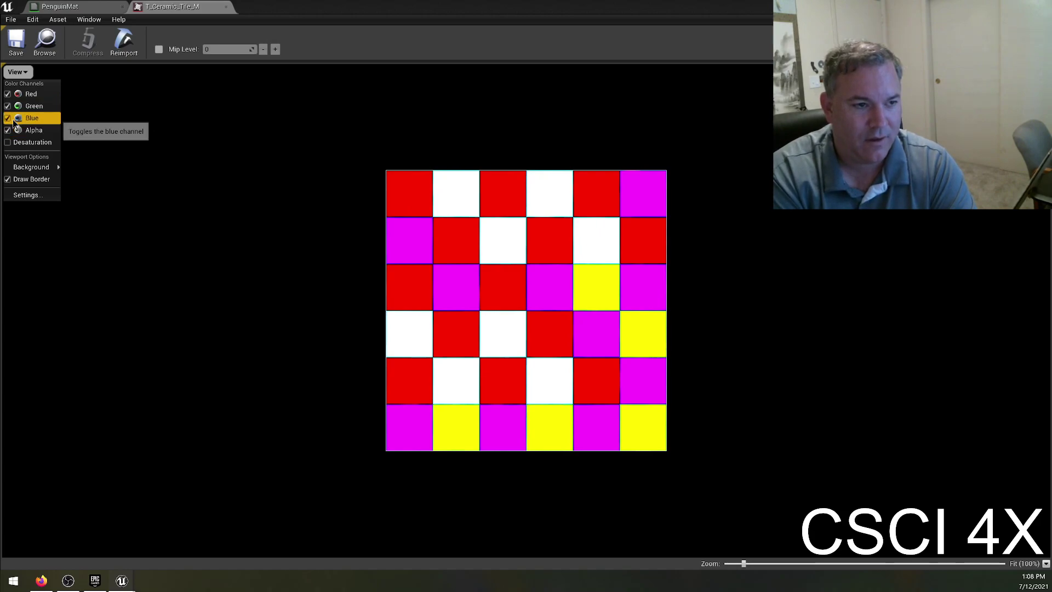
pyautogui.click(10, 116)
pyautogui.click(18, 76)
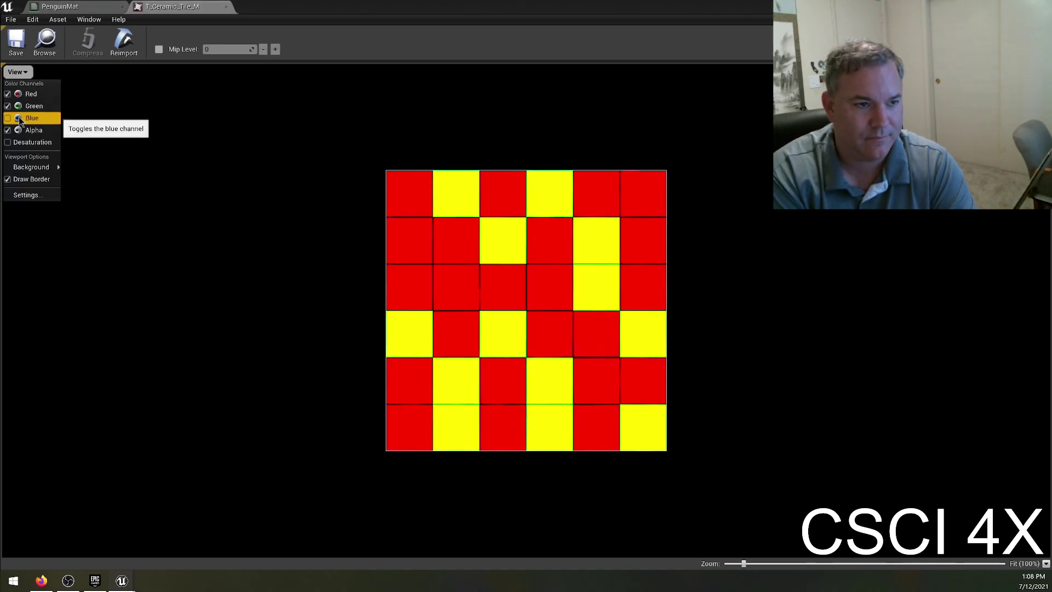
pyautogui.click(17, 106)
pyautogui.click(24, 76)
pyautogui.click(8, 95)
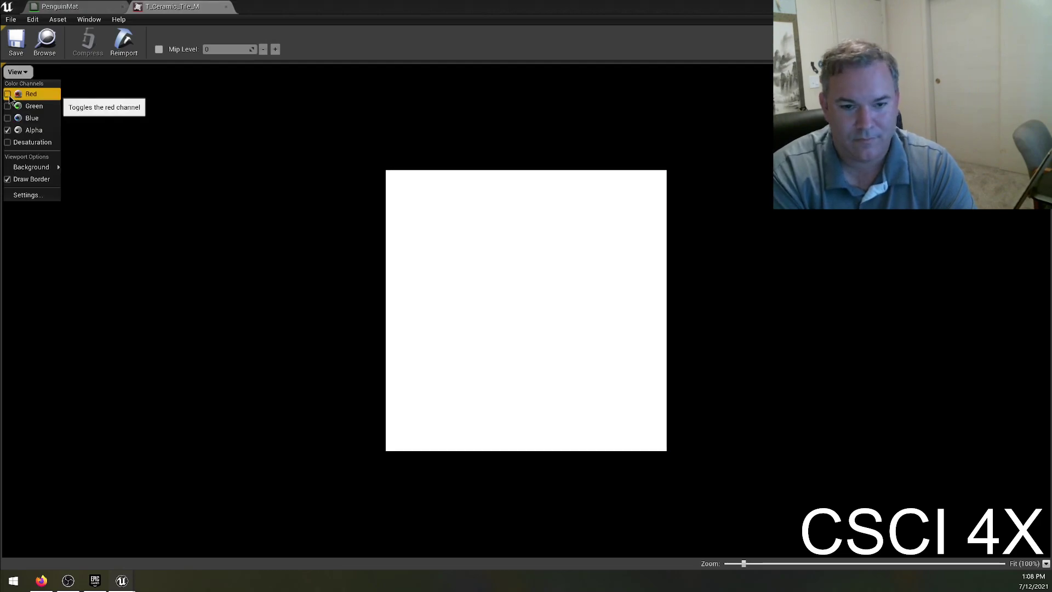
pyautogui.click(8, 130)
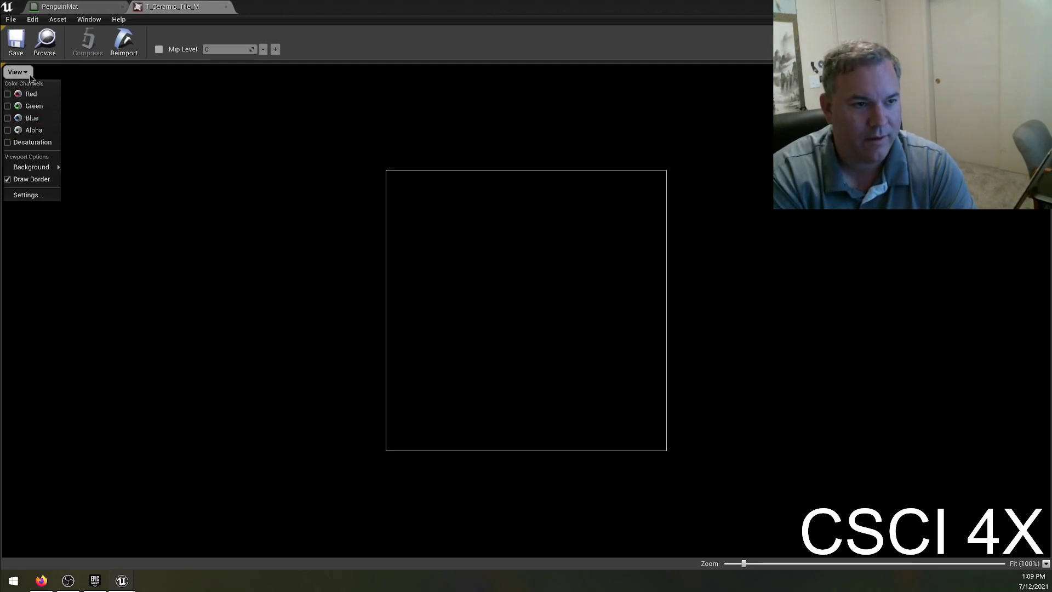
pyautogui.click(8, 94)
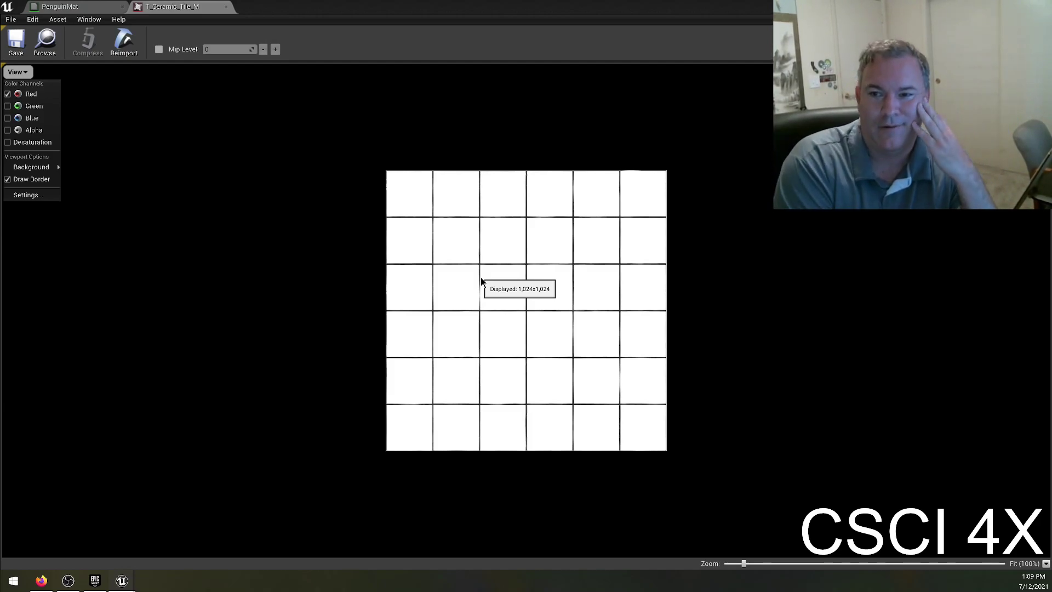
# - Isolate the tile texture's green channel and then its blue channel to compare their mask patterns
pyautogui.click(9, 107)
pyautogui.click(9, 96)
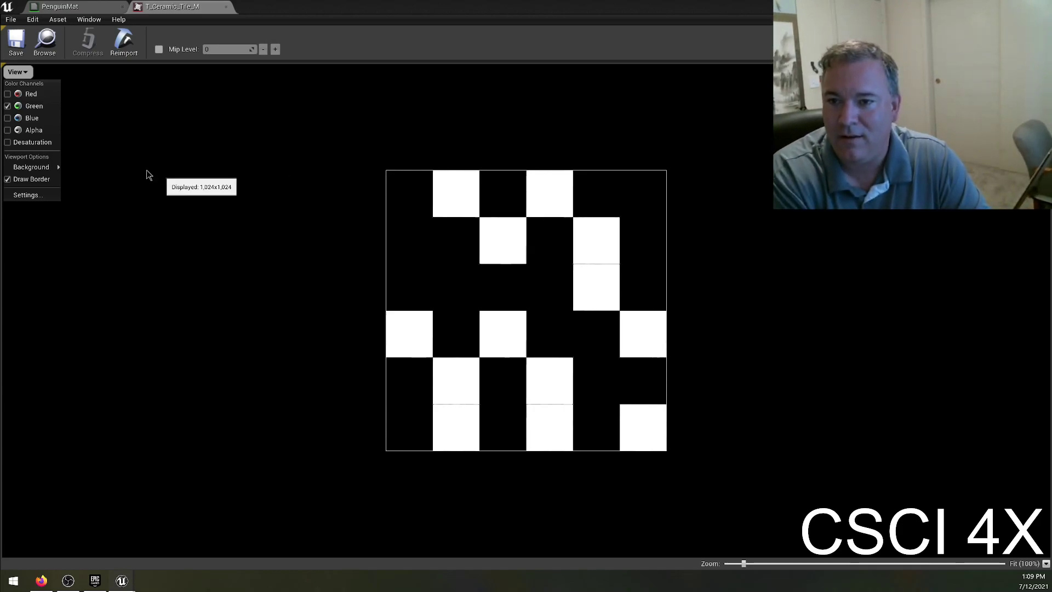
pyautogui.click(11, 122)
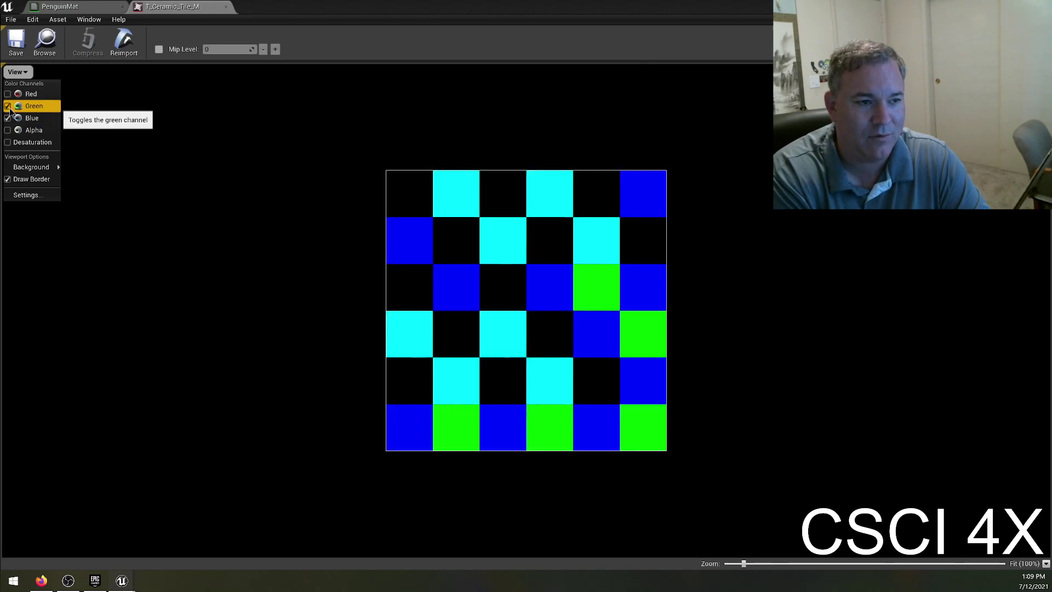
pyautogui.click(9, 108)
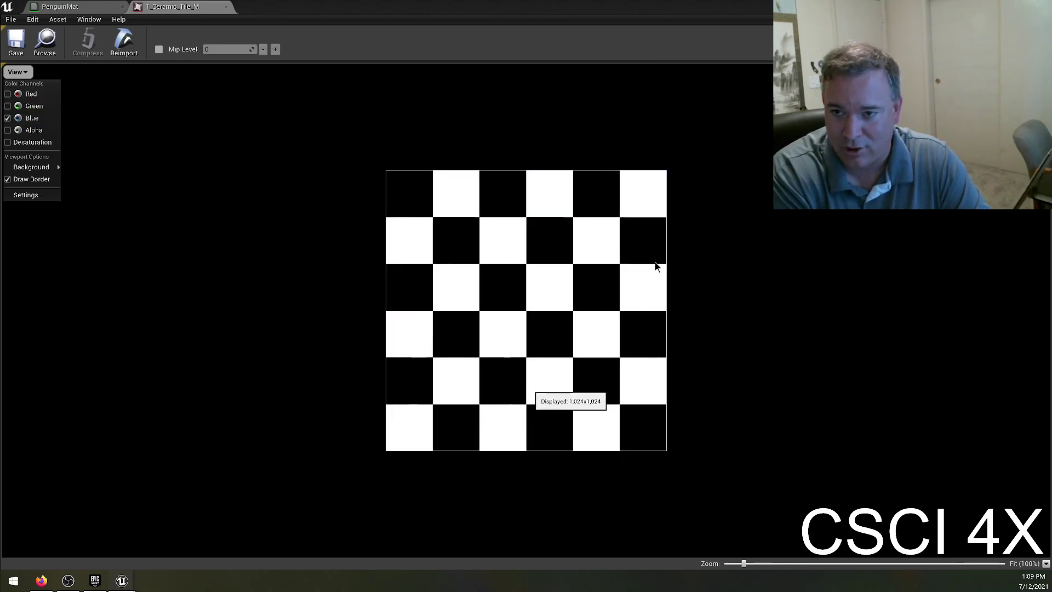
# - Close the tile texture, save PenguinMat, and examine the blended wood and brick on the walls and cube in the level
pyautogui.click(225, 7)
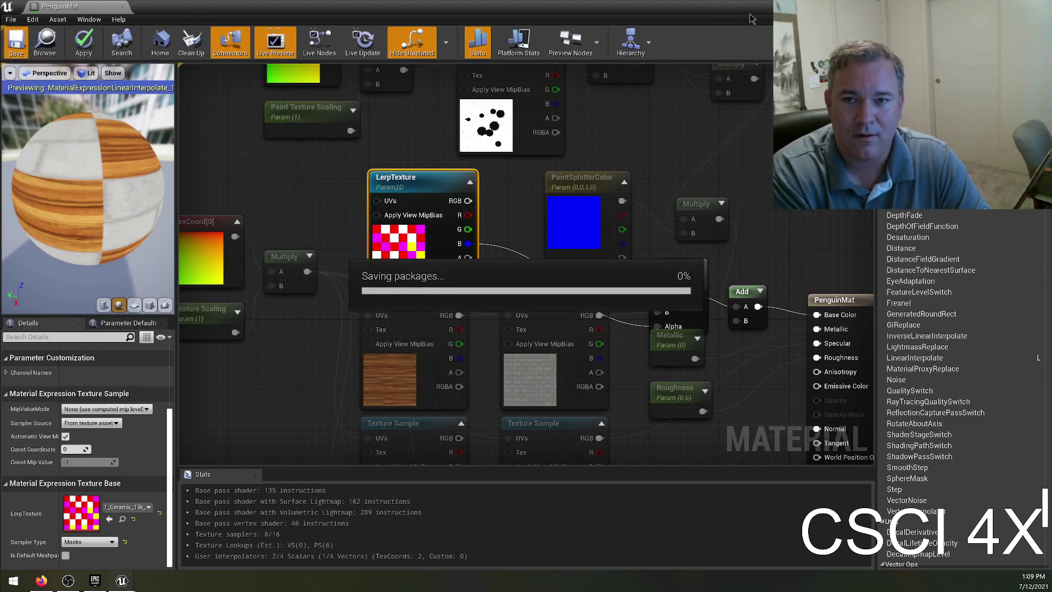
pyautogui.moveTo(751, 19); pyautogui.dragTo(780, 437)
pyautogui.moveTo(593, 173)
pyautogui.mouseDown(button='right')
pyautogui.moveTo(569, 180)
pyautogui.moveTo(593, 173)
pyautogui.mouseUp(button='right')
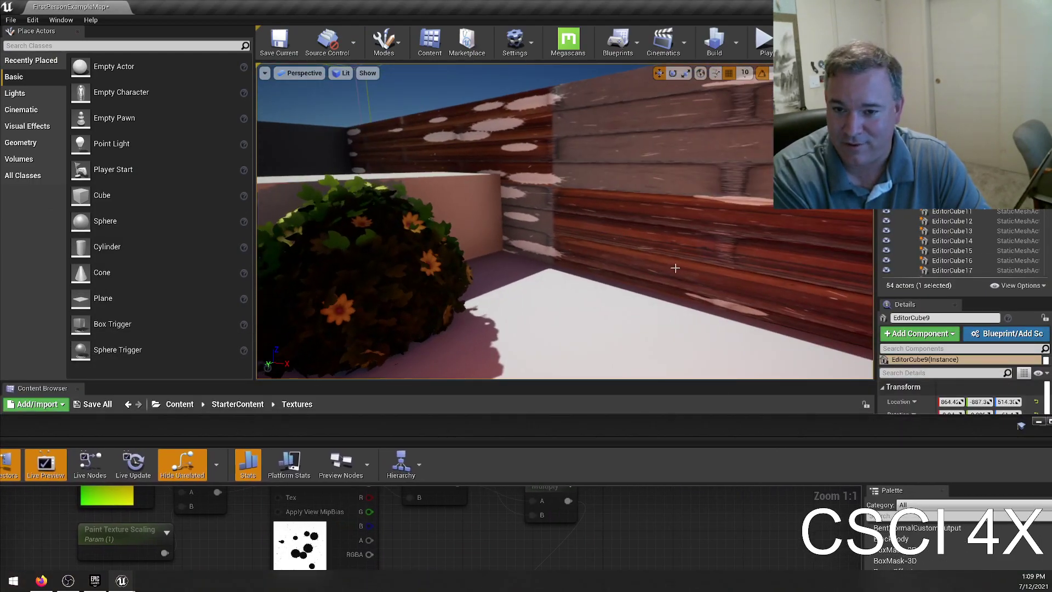
pyautogui.moveTo(676, 268); pyautogui.dragTo(687, 235)
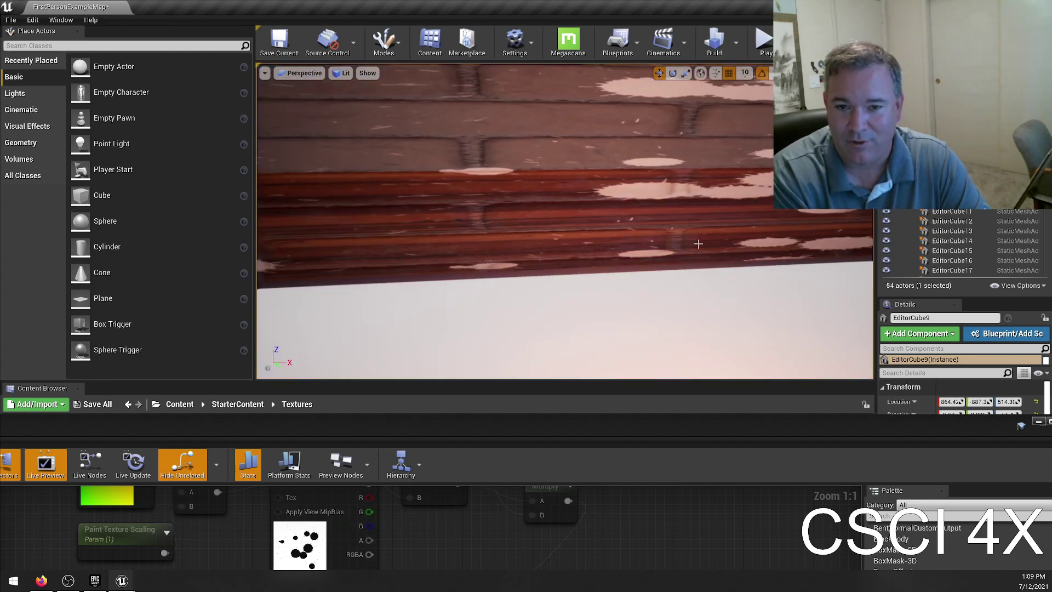
pyautogui.moveTo(564, 207); pyautogui.dragTo(526, 173, button='right')
pyautogui.moveTo(481, 201); pyautogui.dragTo(402, 204, button='right')
pyautogui.moveTo(403, 204); pyautogui.dragTo(400, 139)
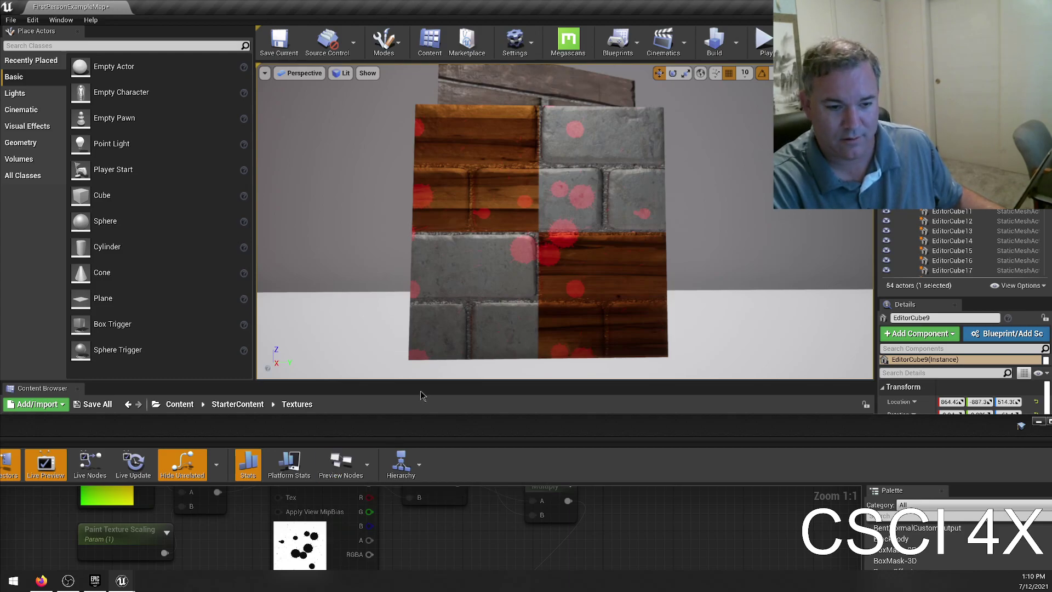
# - Drive the Lerp's Alpha from LerpTexture's green channel, save PenguinMat, and check the blend in the level
pyautogui.hotkey('alt', 'Tab')
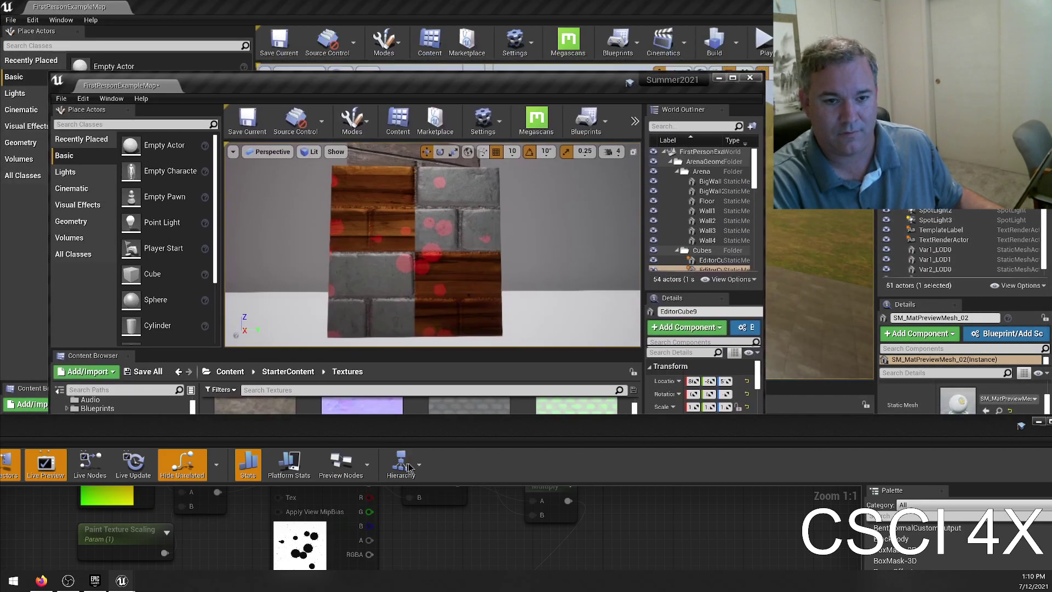
pyautogui.doubleClick(451, 423)
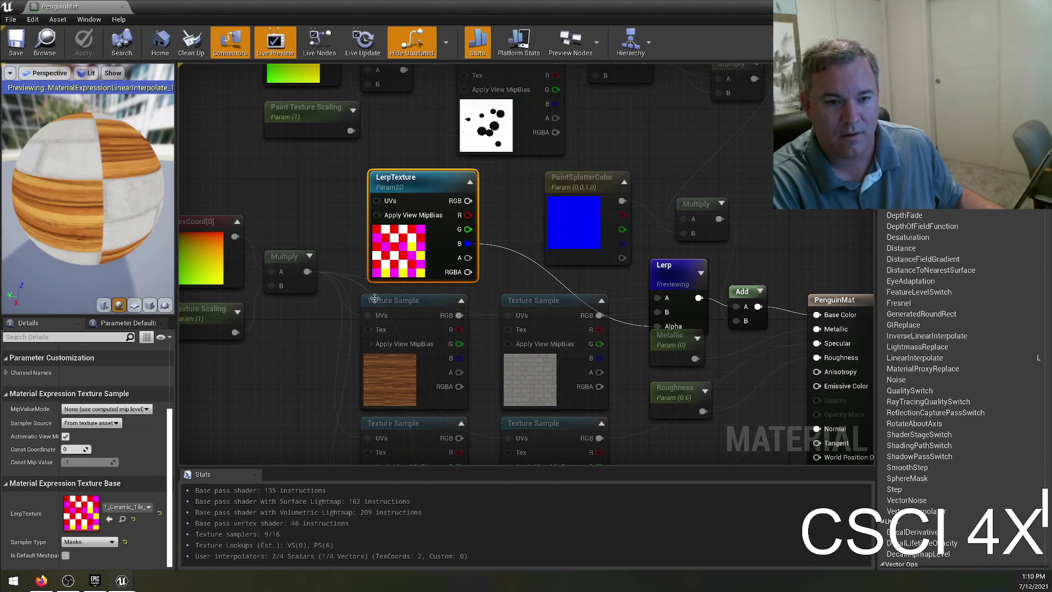
pyautogui.moveTo(466, 228); pyautogui.dragTo(659, 327)
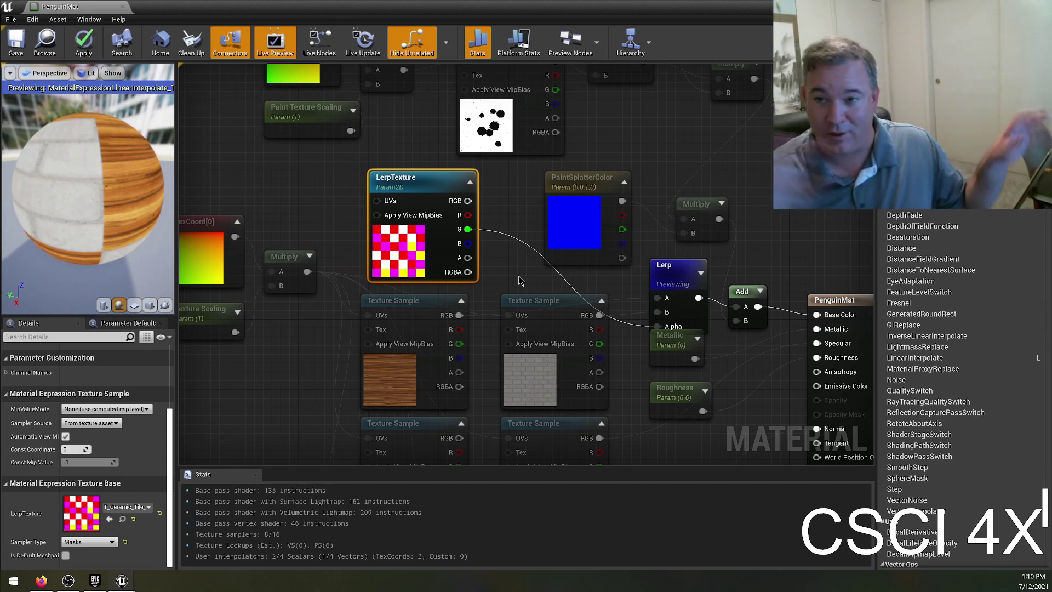
pyautogui.click(16, 41)
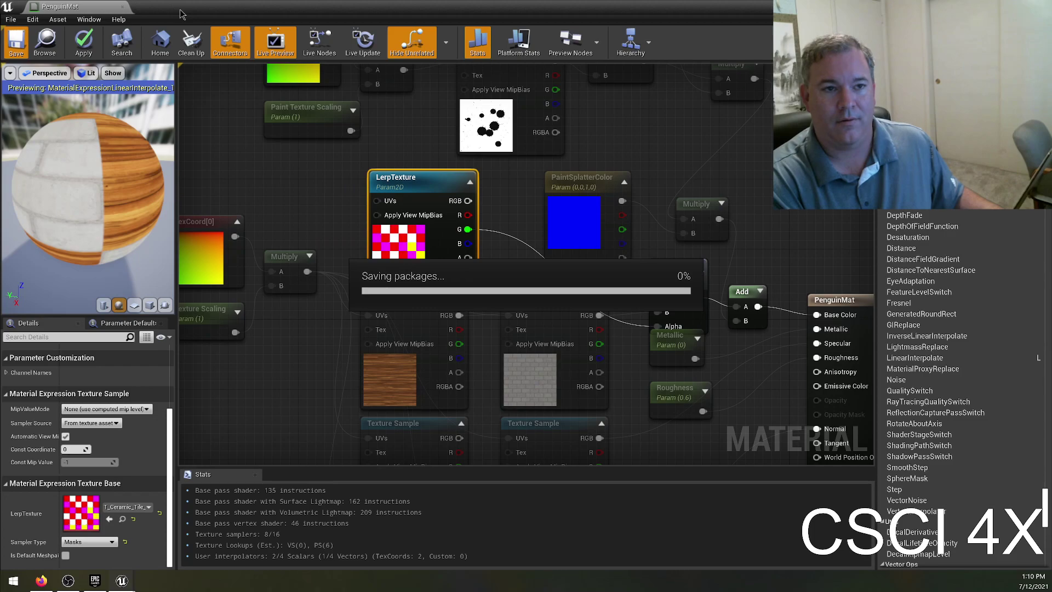
pyautogui.moveTo(216, 14); pyautogui.dragTo(0, 52)
pyautogui.moveTo(455, 230); pyautogui.dragTo(488, 210, button='right')
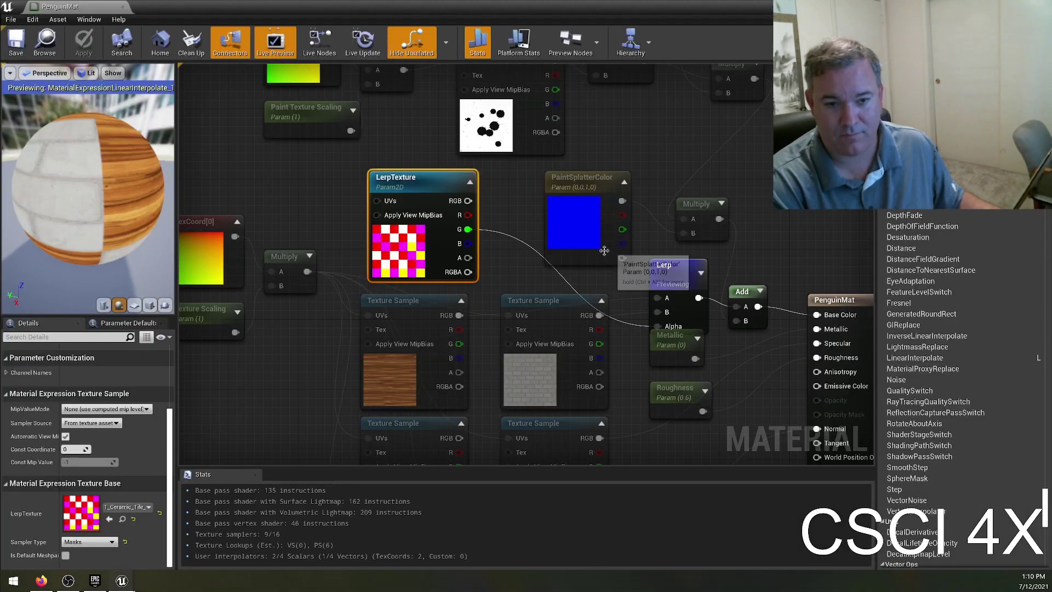
# - Drive the Lerp's Alpha from LerpTexture's red channel, save PenguinMat, and inspect the walls in the level up close
pyautogui.moveTo(468, 215); pyautogui.dragTo(660, 325)
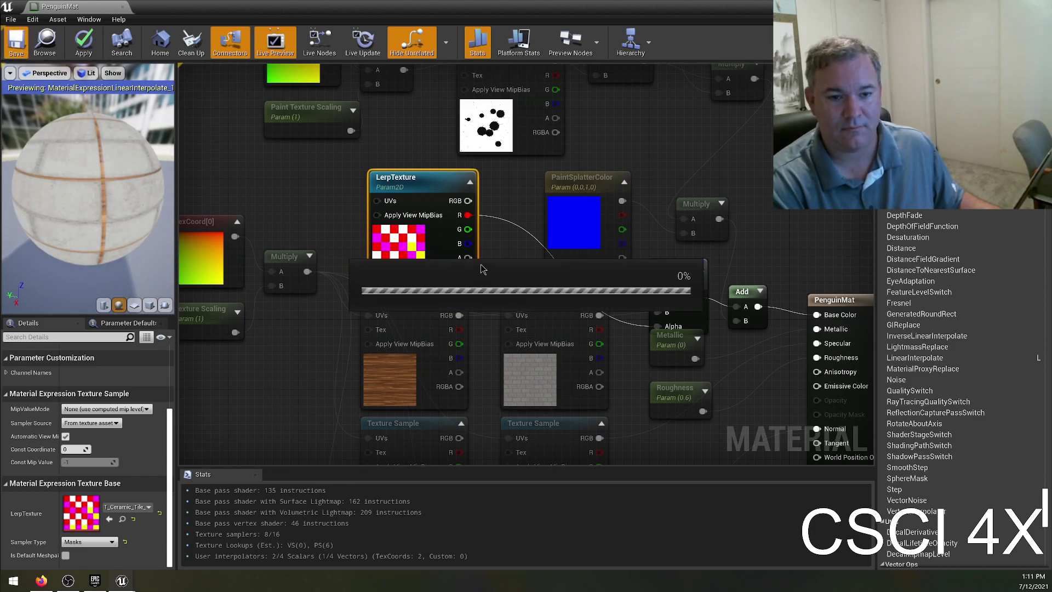
pyautogui.moveTo(641, 8); pyautogui.dragTo(444, 423)
pyautogui.moveTo(446, 215); pyautogui.dragTo(449, 282, button='right')
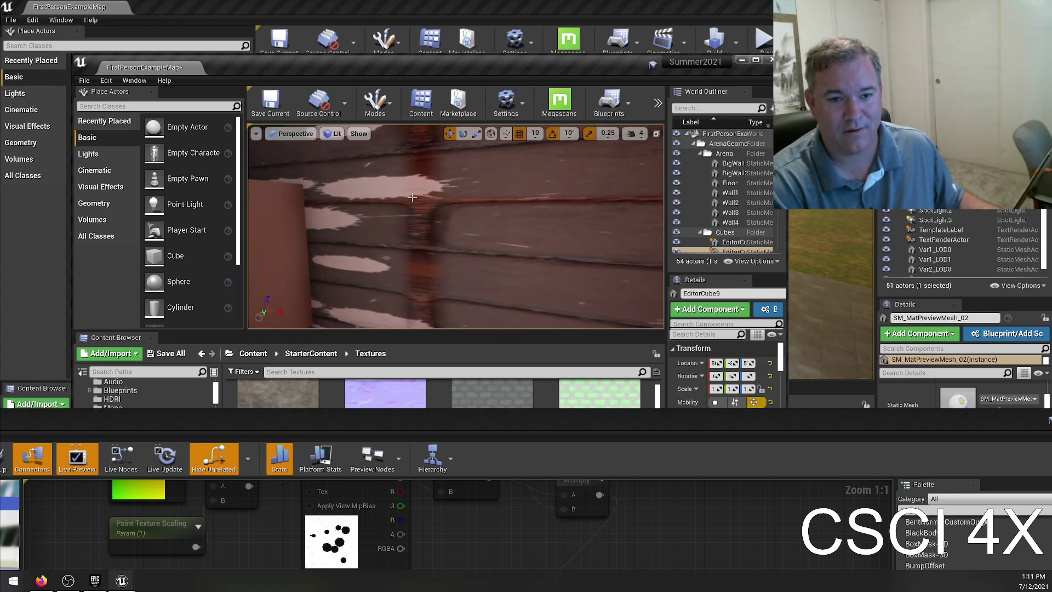
pyautogui.moveTo(450, 228); pyautogui.dragTo(433, 197, button='right')
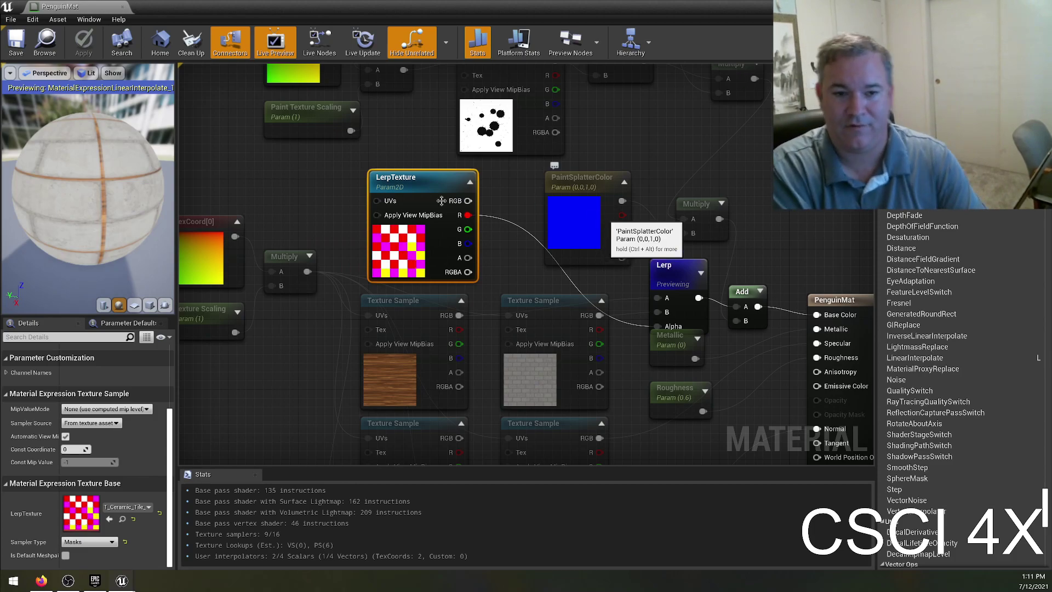
# - Reconnect LerpTexture's blue channel to the Lerp's Alpha and save PenguinMat
pyautogui.moveTo(468, 243); pyautogui.dragTo(658, 327)
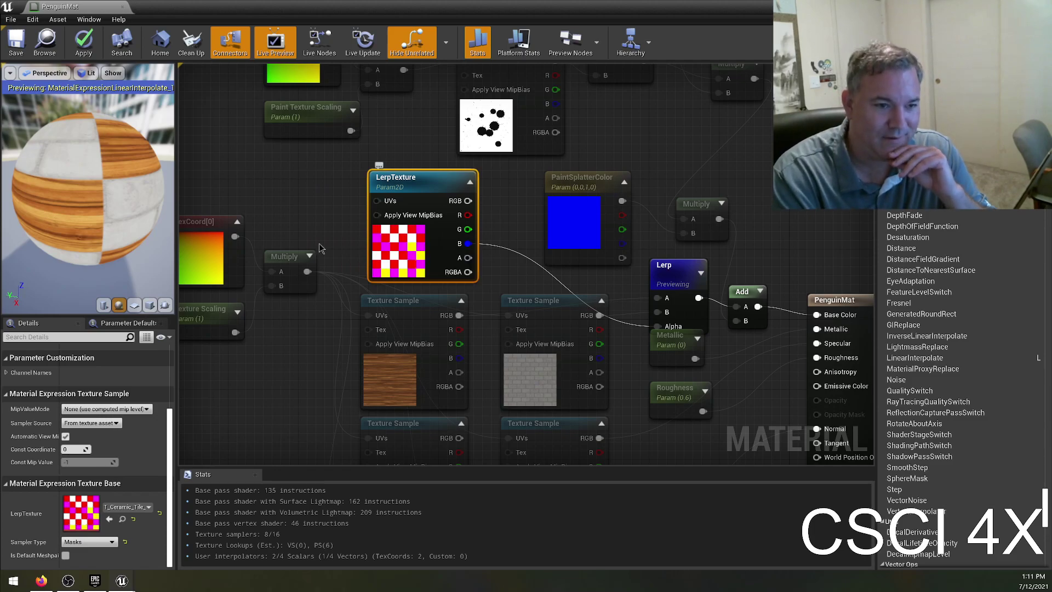
pyautogui.click(17, 44)
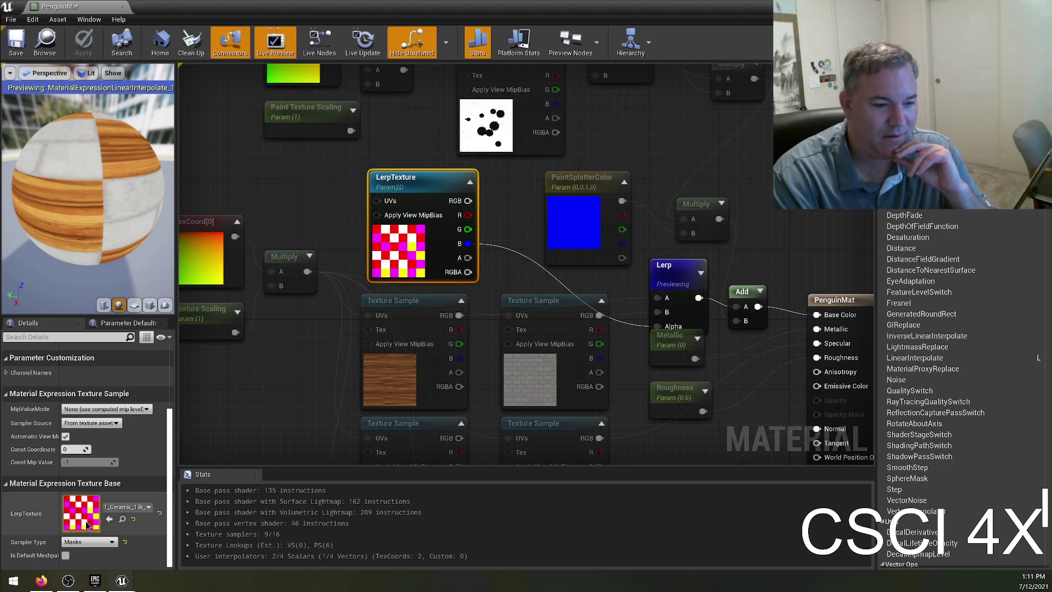
# - Search LerpTexture's available textures for "perlin", assign T_Perlin_Noise, and rotate the preview sphere to examine the blend
pyautogui.click(126, 507)
pyautogui.scroll(1, 187, 403)
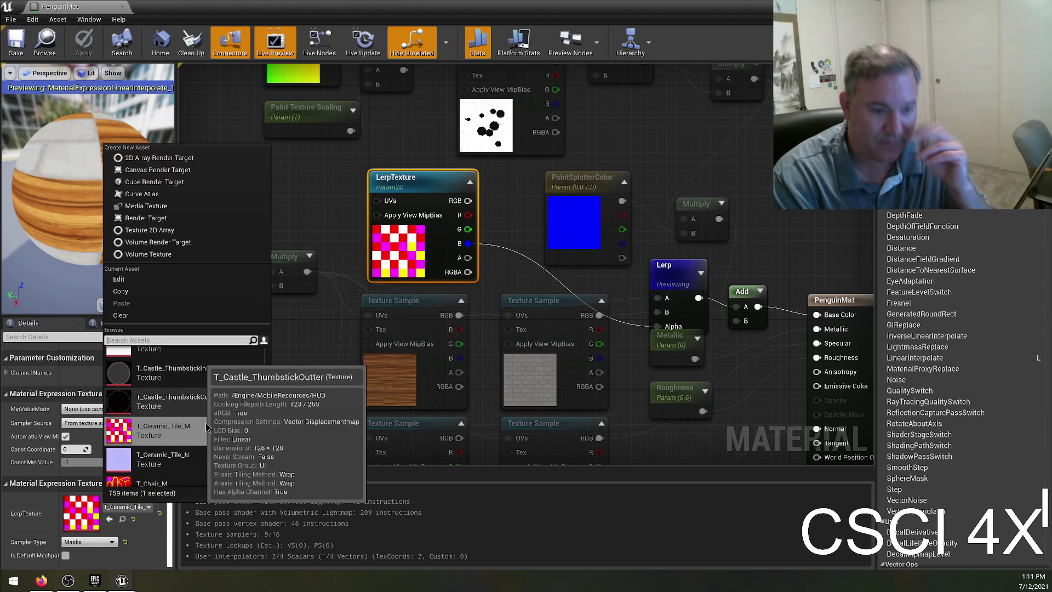
pyautogui.scroll(5, 192, 402)
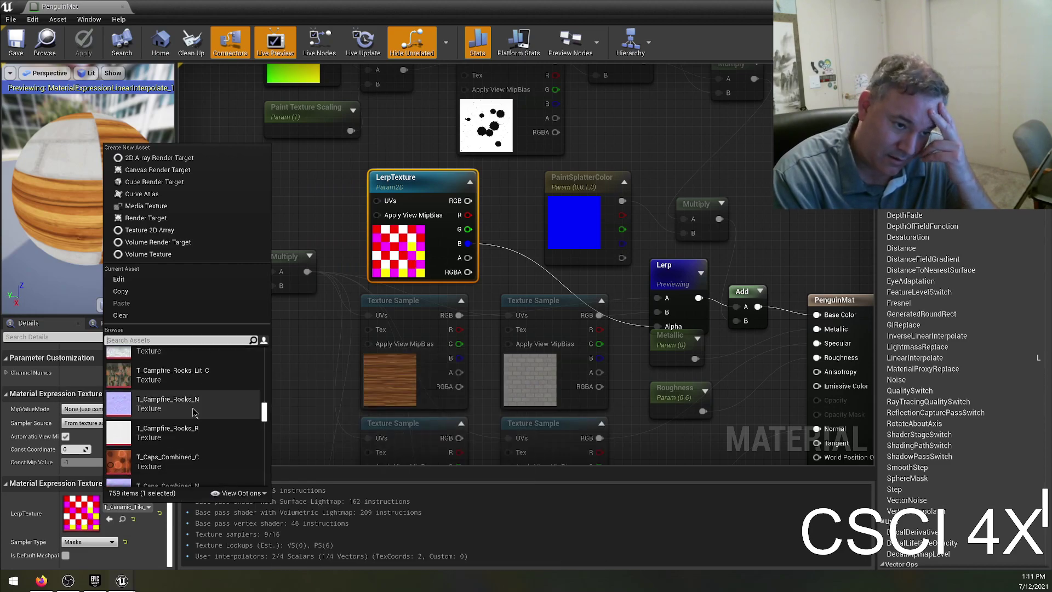
pyautogui.scroll(1, 198, 403)
pyautogui.scroll(5, 192, 411)
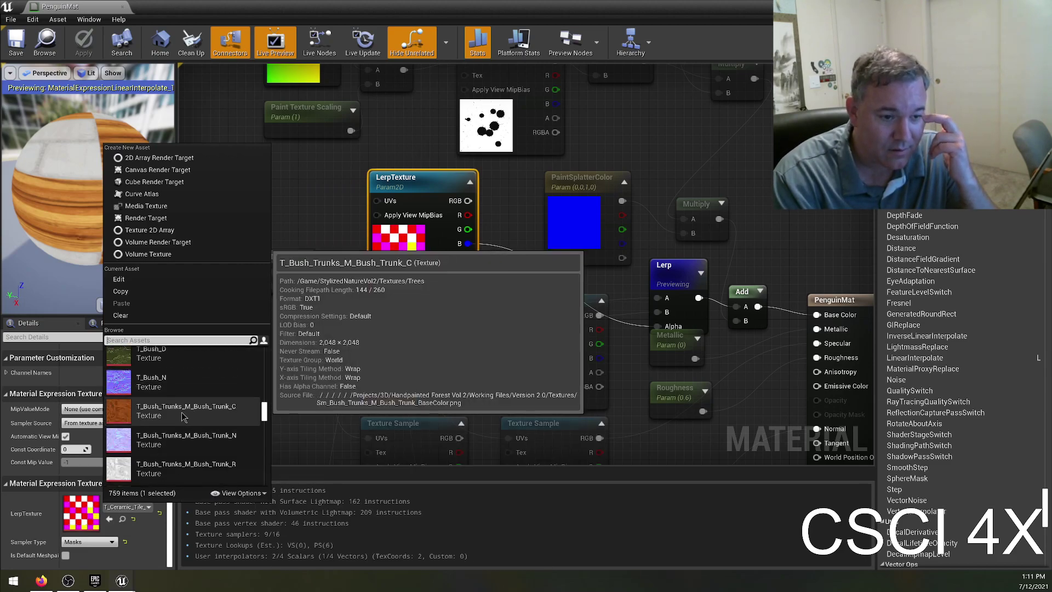
pyautogui.scroll(5, 207, 419)
pyautogui.scroll(3, 196, 409)
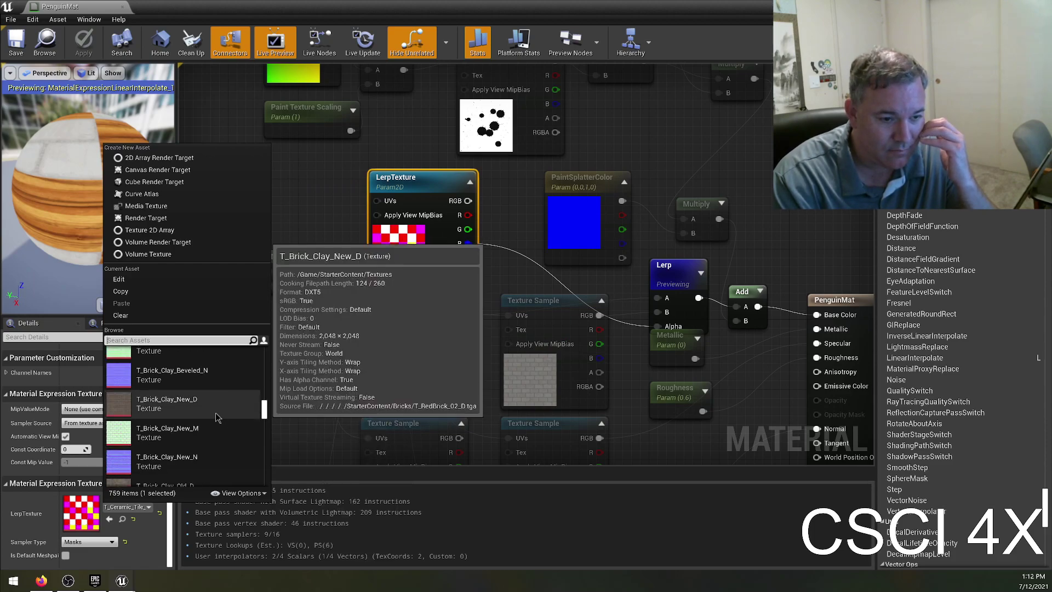
pyautogui.scroll(2, 189, 416)
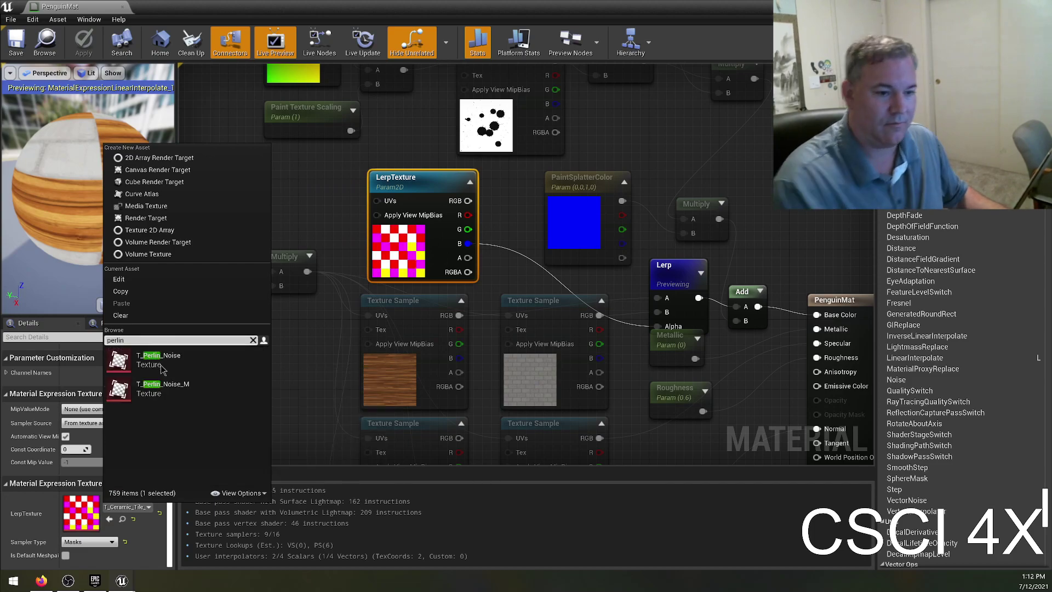
pyautogui.click(157, 366)
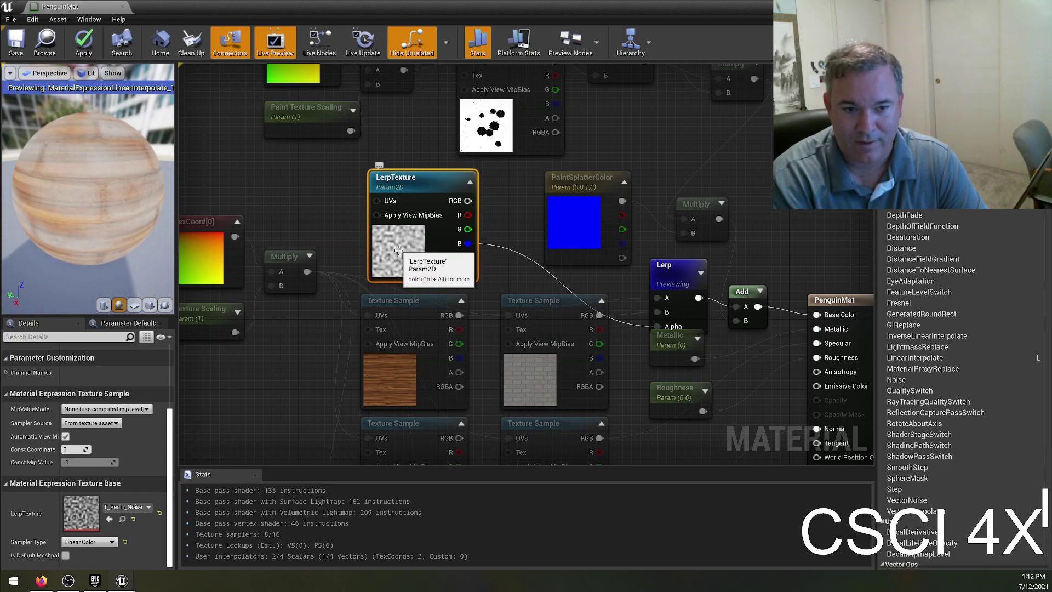
pyautogui.moveTo(98, 244); pyautogui.dragTo(34, 214)
pyautogui.scroll(5, 101, 181)
pyautogui.scroll(-5, 94, 197)
pyautogui.moveTo(91, 195); pyautogui.dragTo(107, 168)
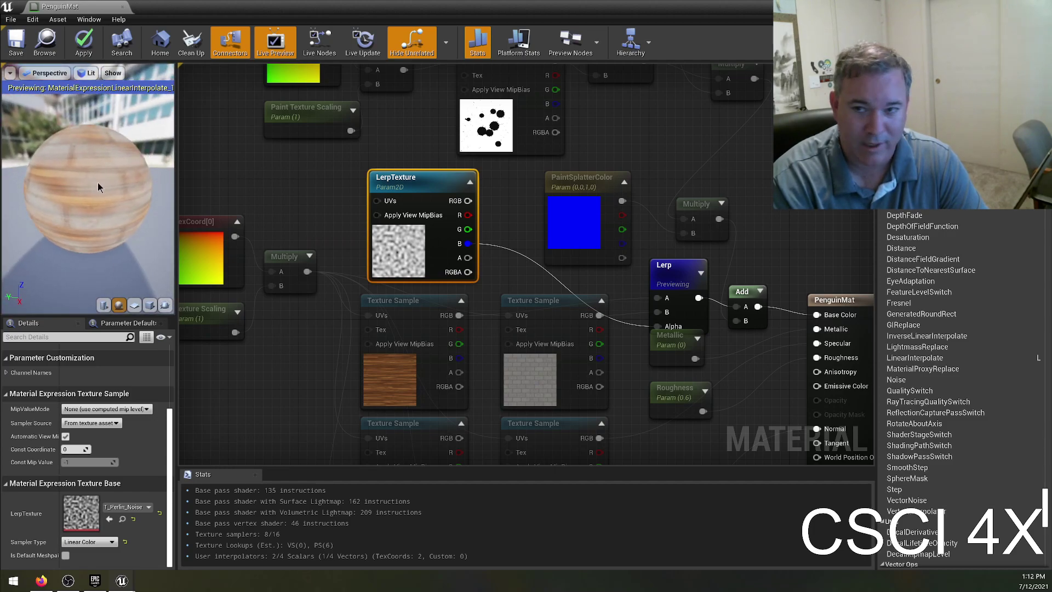
pyautogui.moveTo(94, 223); pyautogui.dragTo(94, 234)
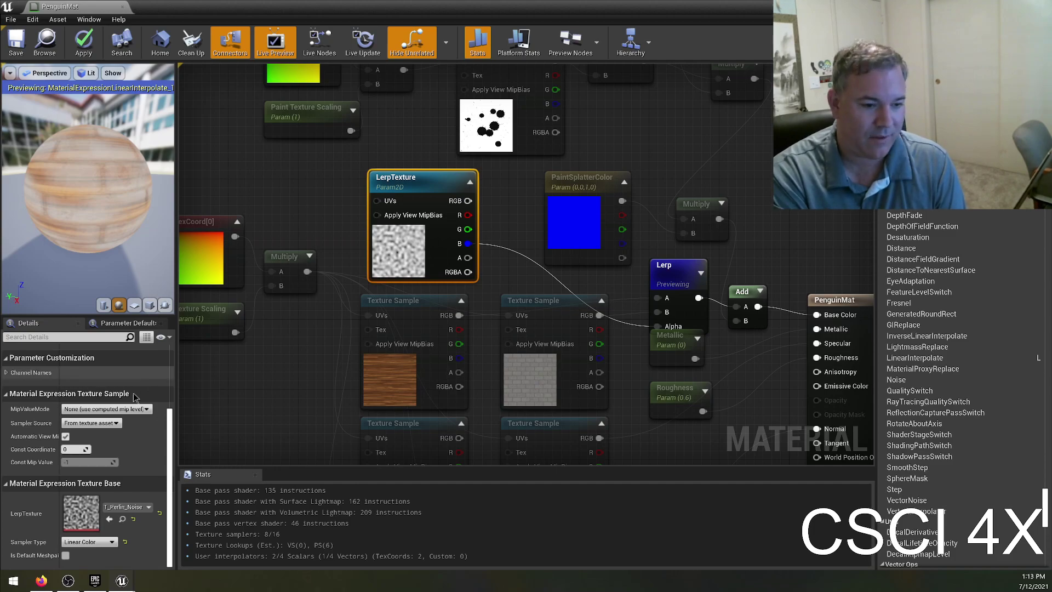
# - Assign T_NoiseErosion as LerpTexture's texture and rotate the preview sphere to inspect the wood and brick mix
pyautogui.click(131, 507)
pyautogui.scroll(3, 167, 428)
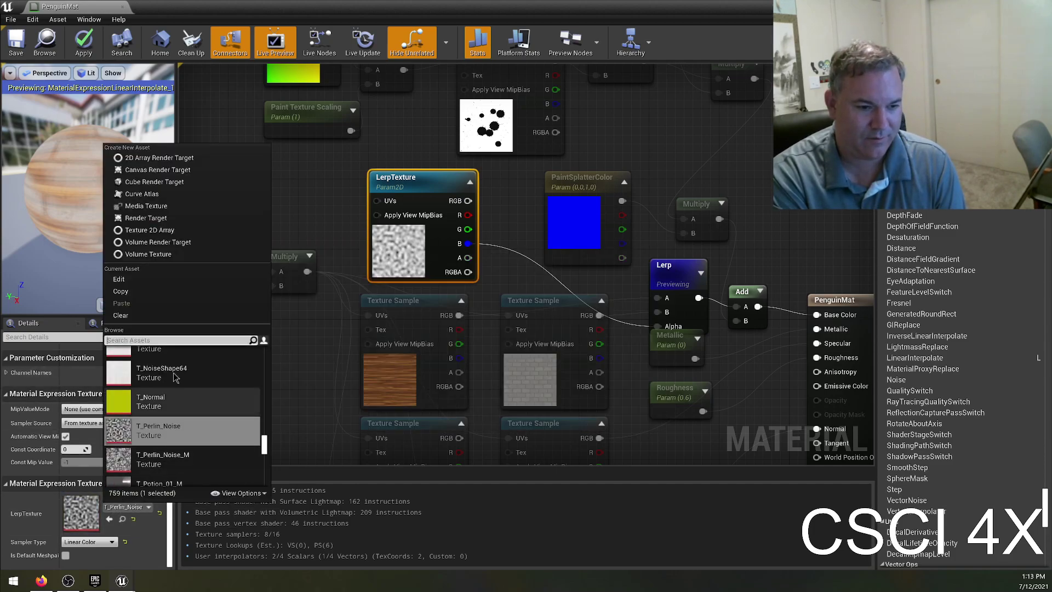
pyautogui.click(164, 385)
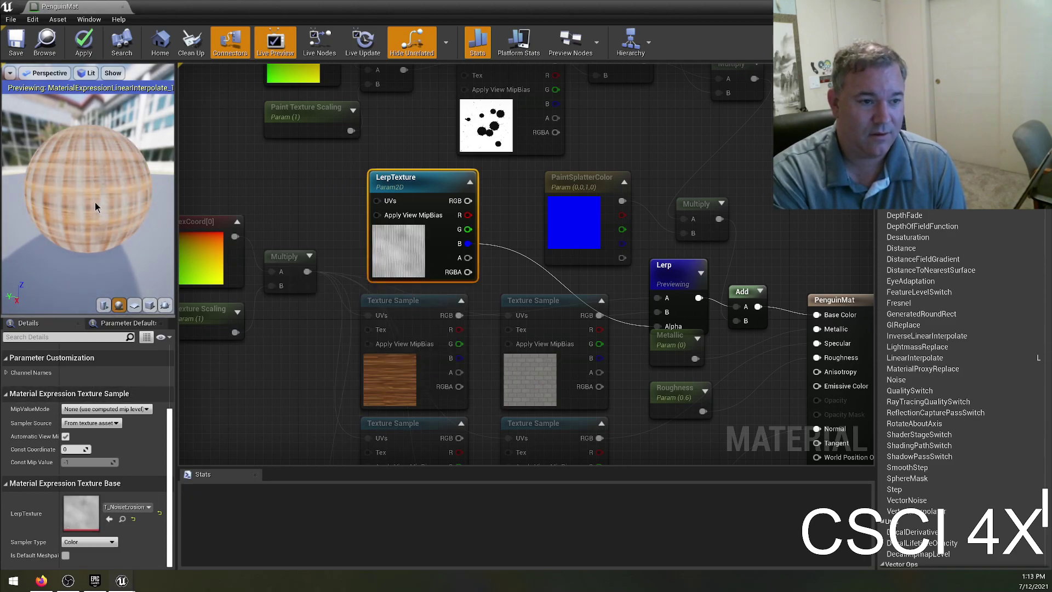
pyautogui.moveTo(88, 201); pyautogui.dragTo(90, 200, button='right')
pyautogui.moveTo(84, 210); pyautogui.dragTo(121, 200)
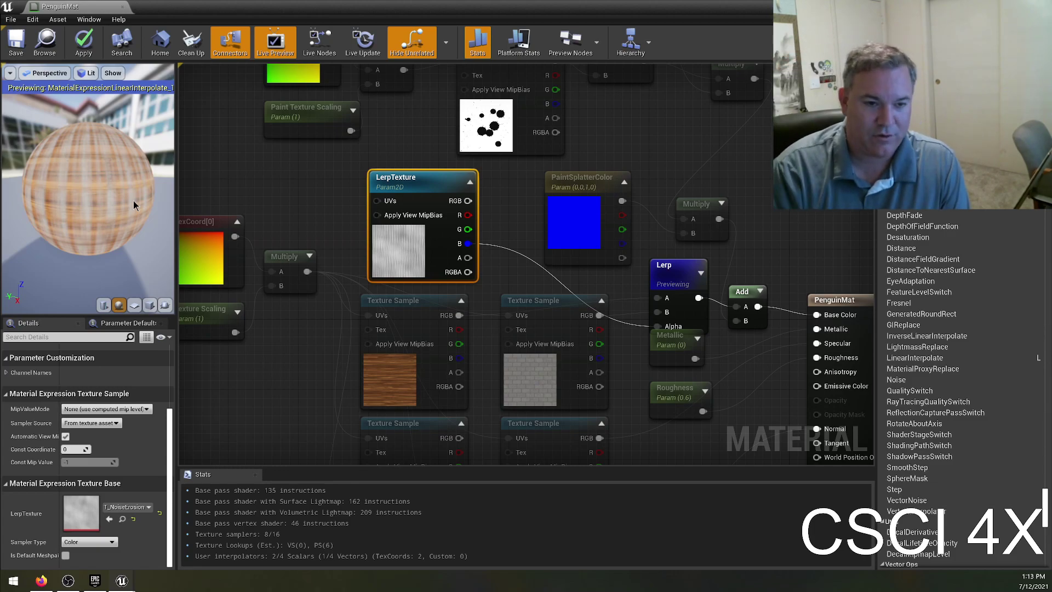
# - Switch LerpTexture's texture to T_Noise_Clouds_02 and view the cloudy blend around the preview sphere
pyautogui.click(126, 507)
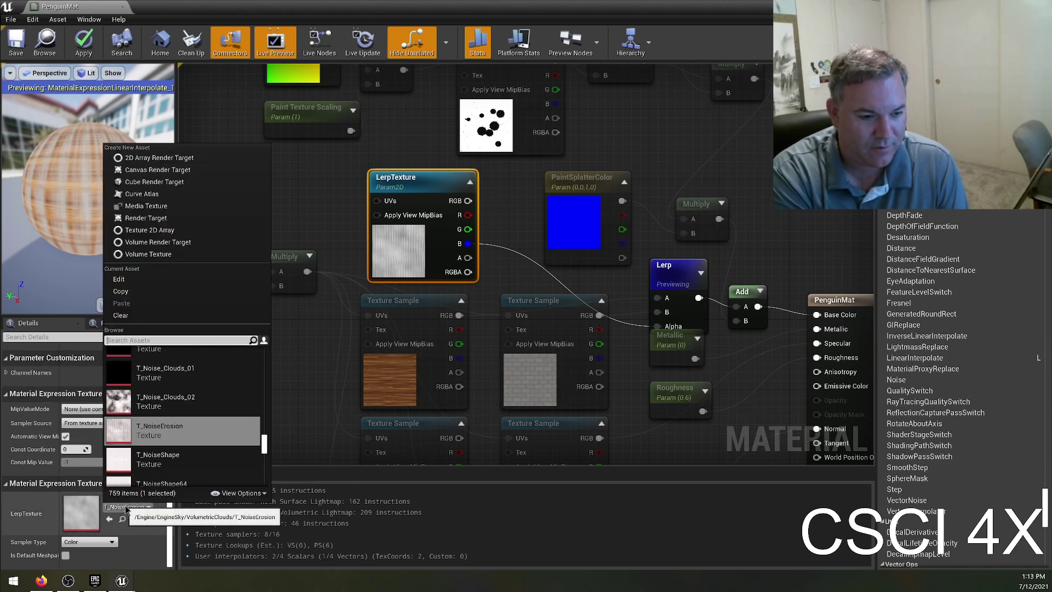
pyautogui.click(115, 389)
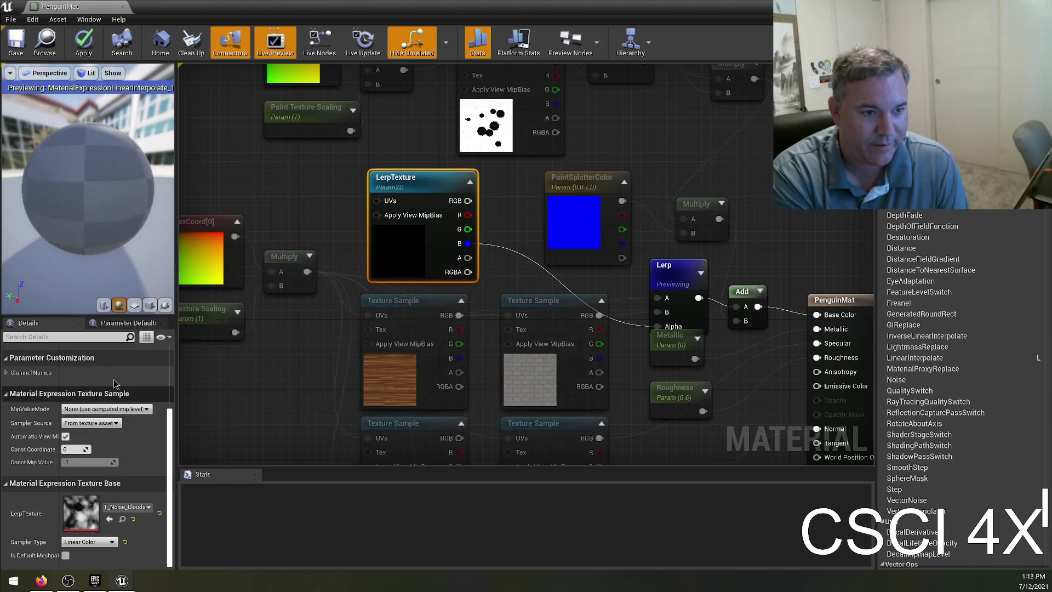
pyautogui.moveTo(114, 209); pyautogui.dragTo(76, 177)
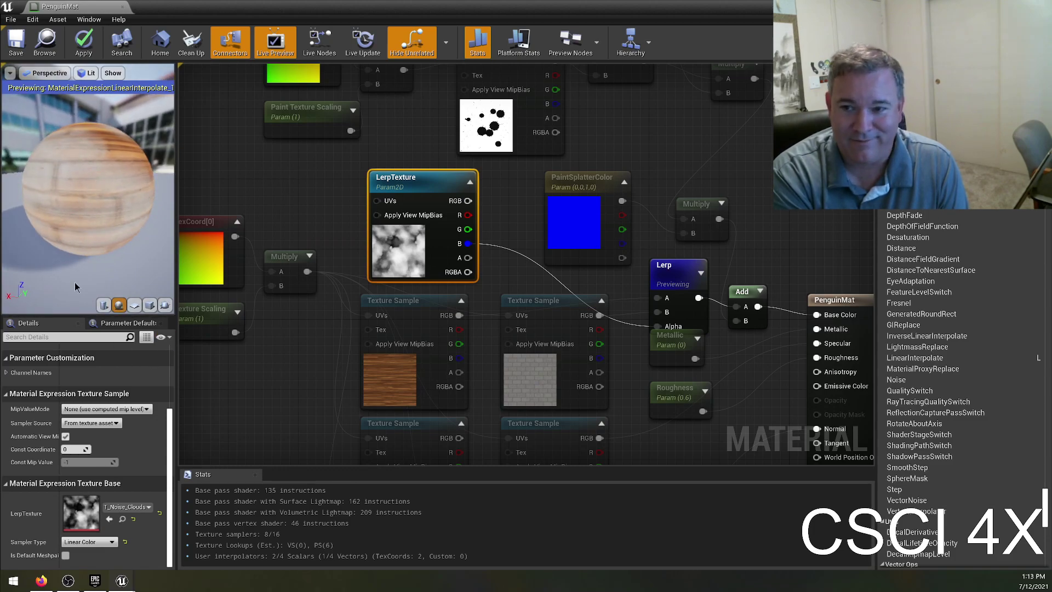
# - Search LerpTexture's available textures for "chec" and look through the full texture list for another mask
pyautogui.click(127, 507)
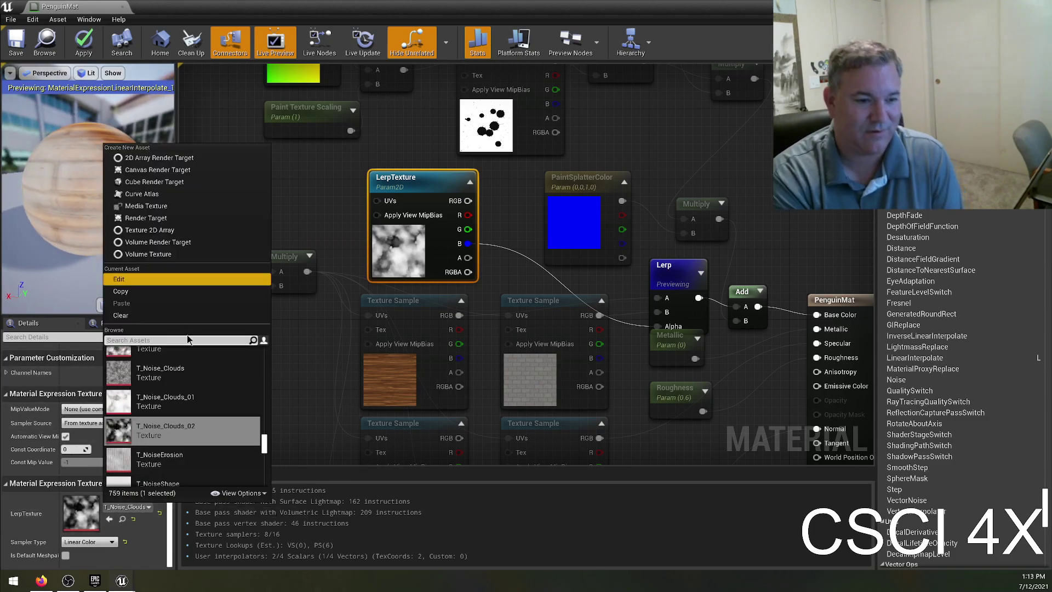
pyautogui.write('chec')
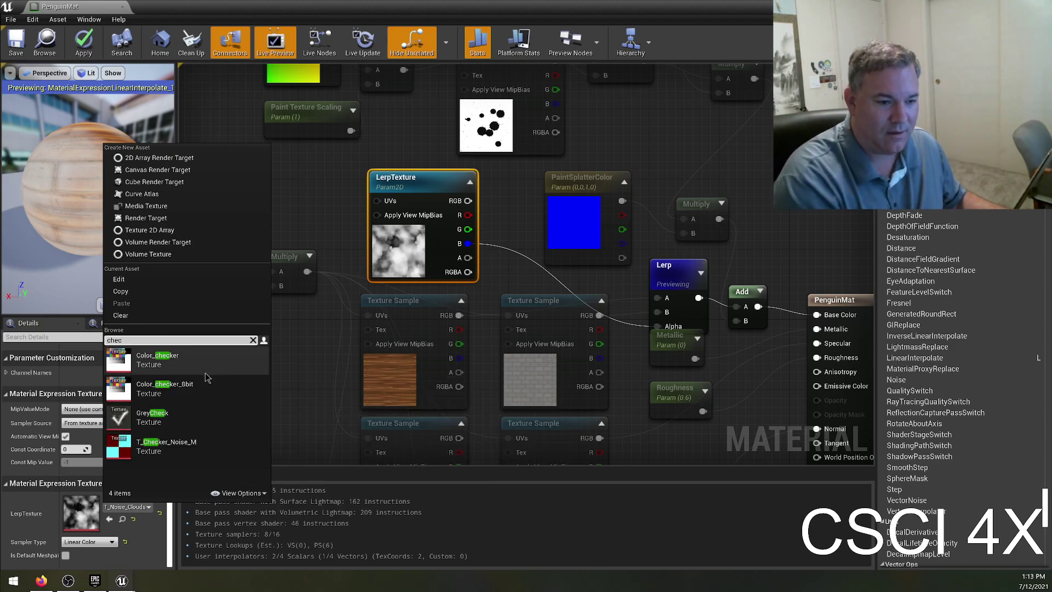
pyautogui.press('BackSpace')
pyautogui.press('BackSpace')
pyautogui.press('BackSpace')
pyautogui.press('BackSpace')
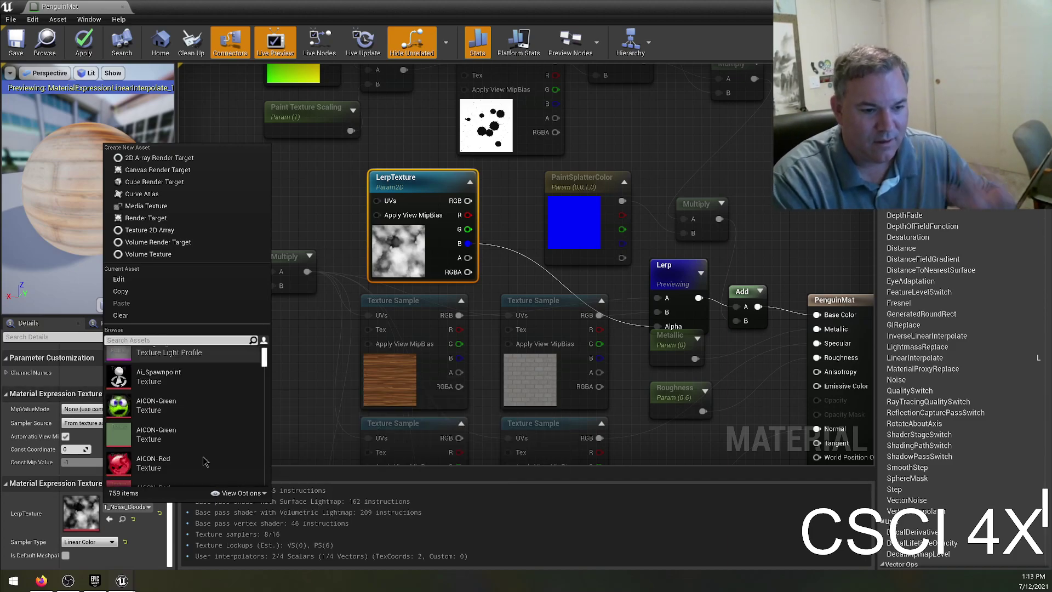
pyautogui.scroll(-5, 181, 430)
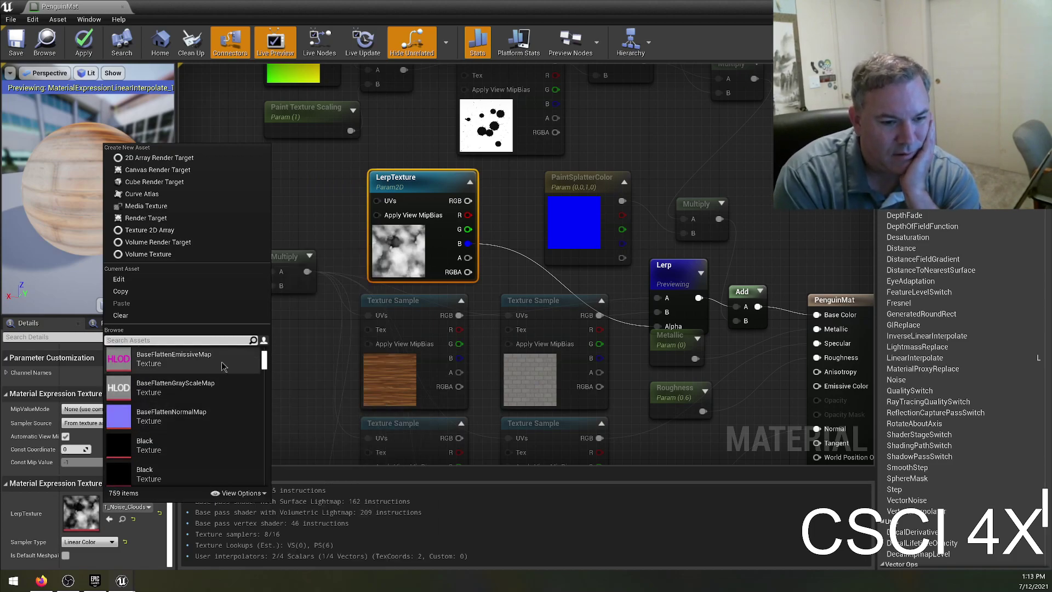
pyautogui.click(149, 531)
# - Undo the noise texture changes on LerpTexture back to the ceramic tile mask and save PenguinMat
pyautogui.hotkey('ctrl', 'z')
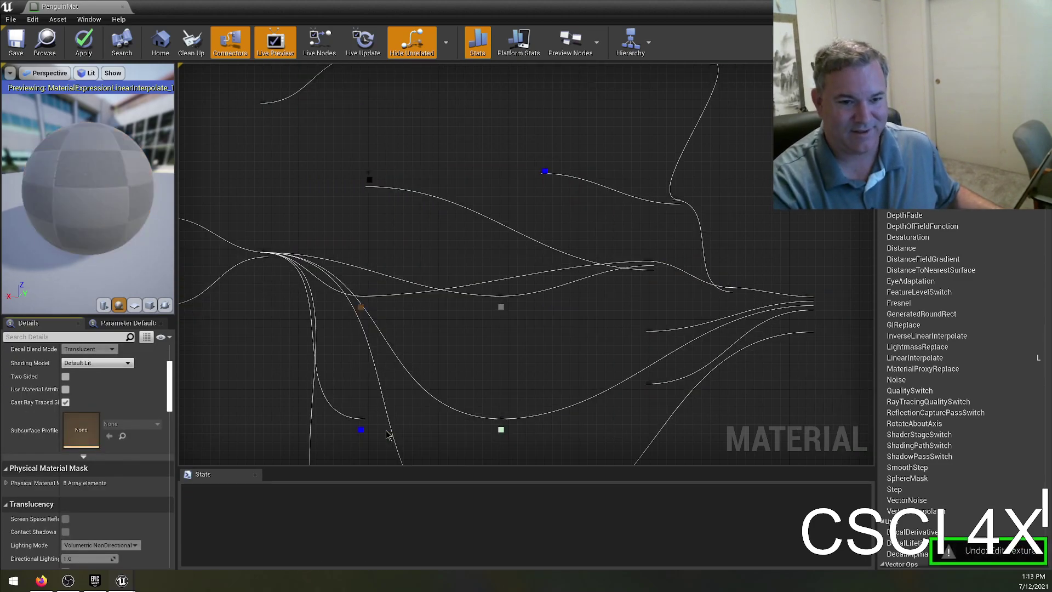
pyautogui.hotkey('ctrl', 'z')
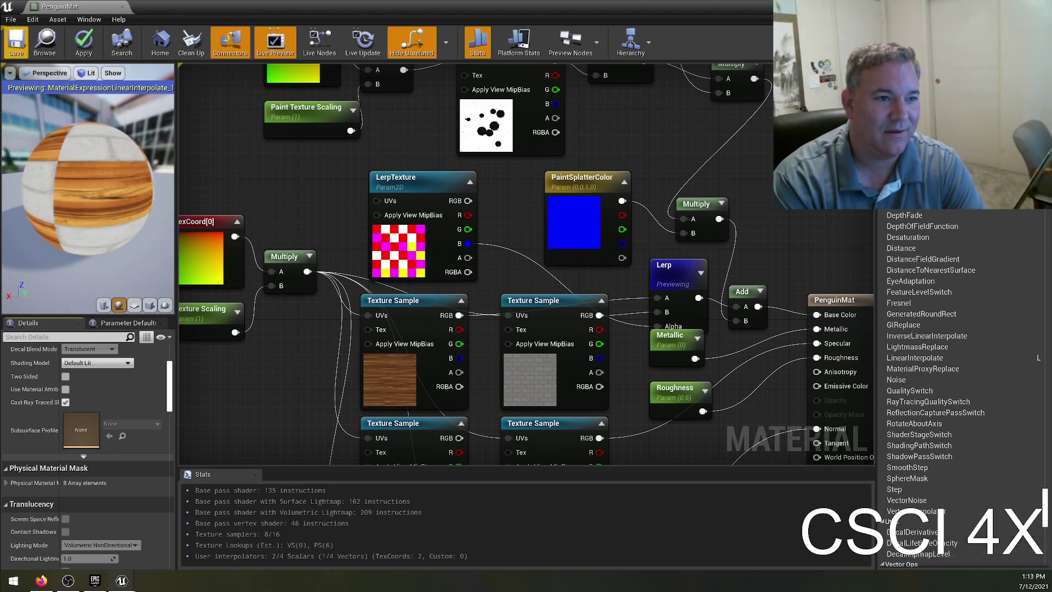
pyautogui.click(9, 58)
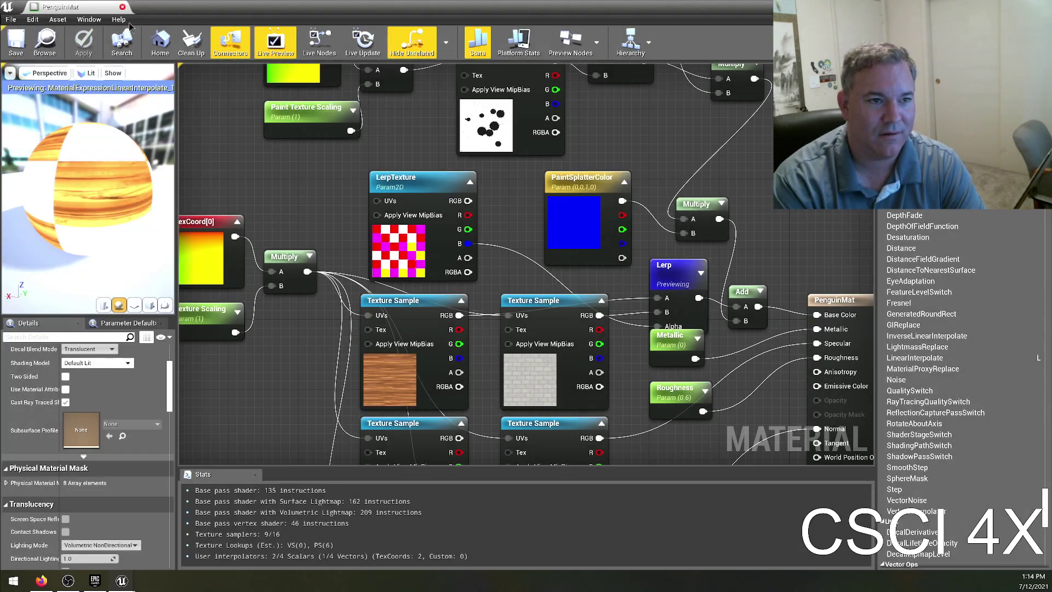
# - Close the PenguinMat editor and bring the Summer2021 project window to the front at full size
pyautogui.click(124, 11)
pyautogui.moveTo(436, 220); pyautogui.dragTo(523, 219, button='right')
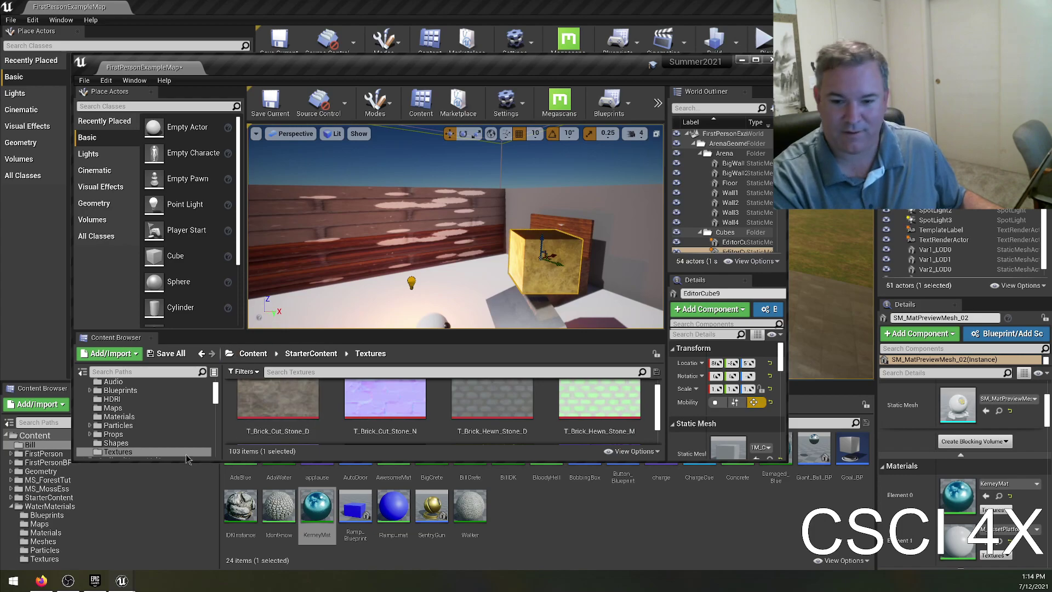
pyautogui.click(510, 511)
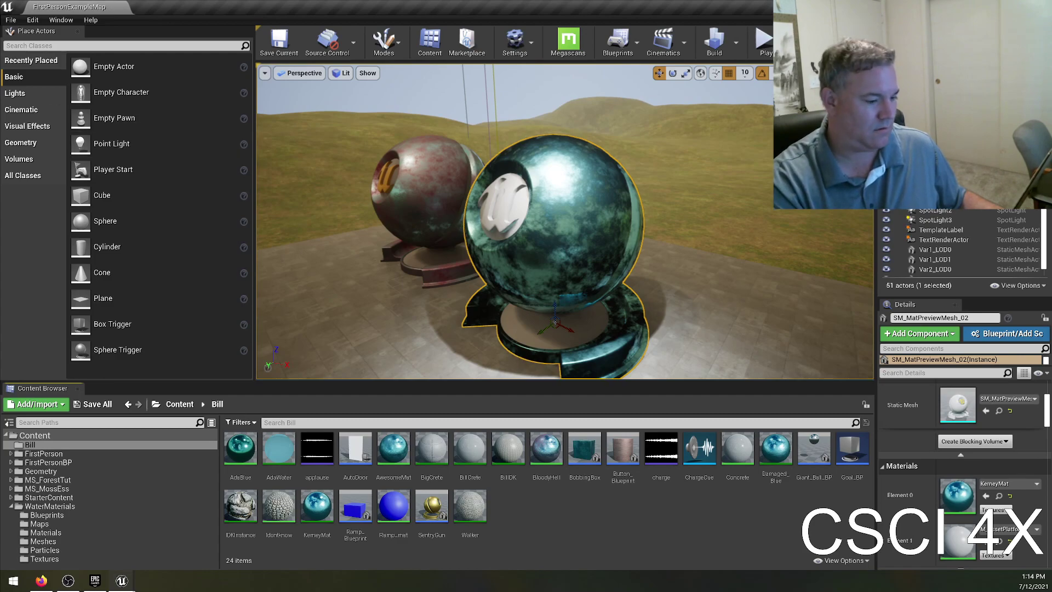
pyautogui.hotkey('alt', 'Tab')
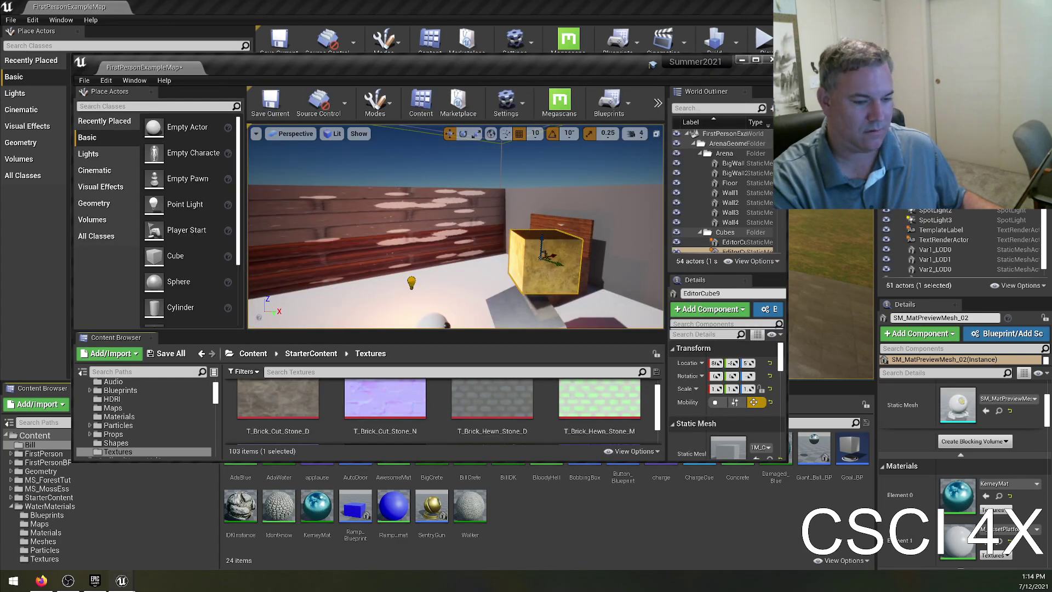
pyautogui.hotkey('alt', 'Tab')
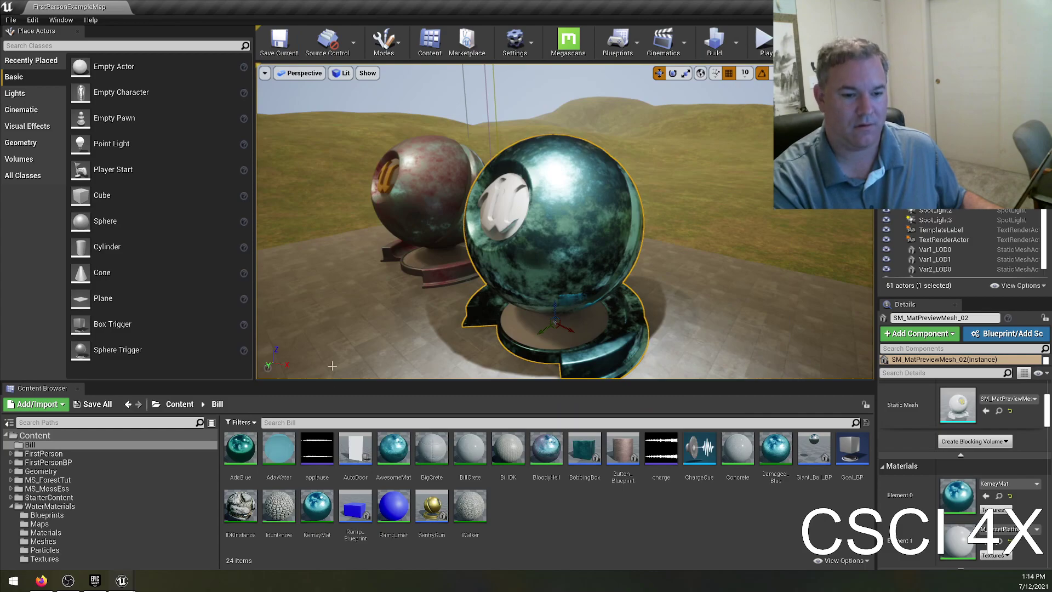
pyautogui.press('super+Down')
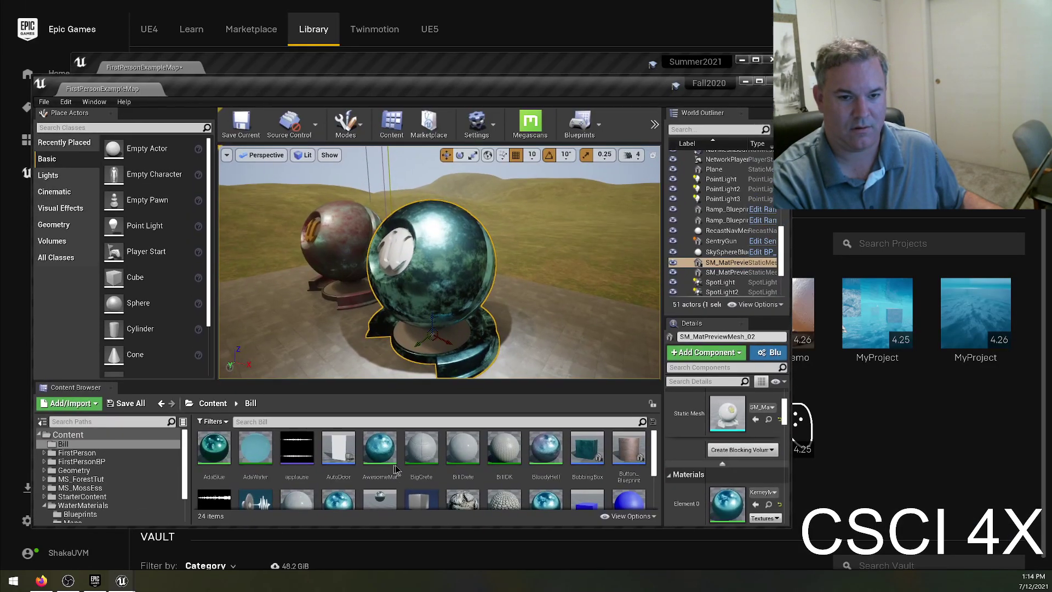
pyautogui.hotkey('alt', 'Tab')
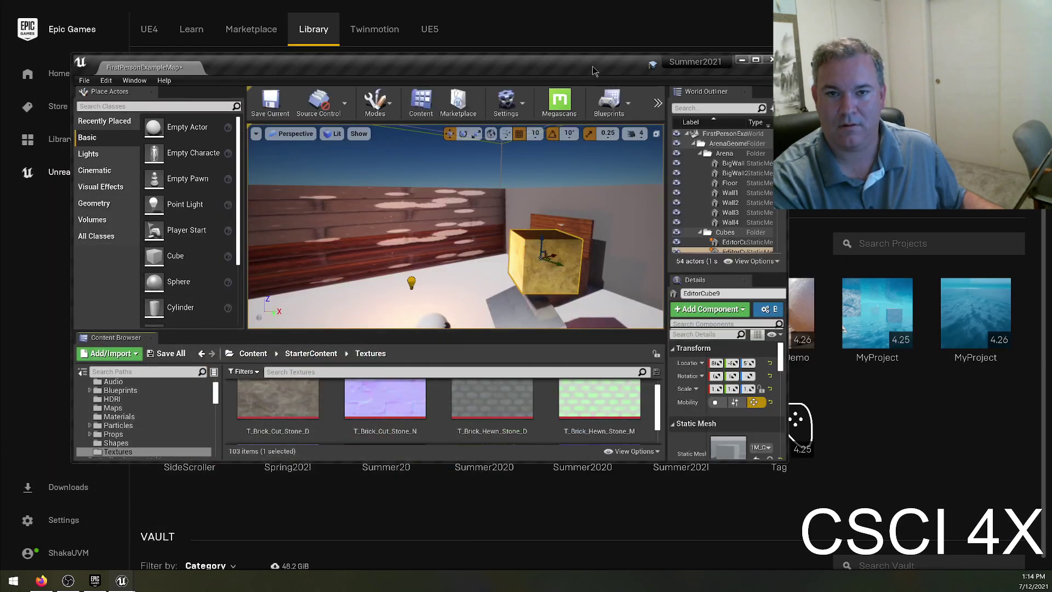
pyautogui.press('super+Up')
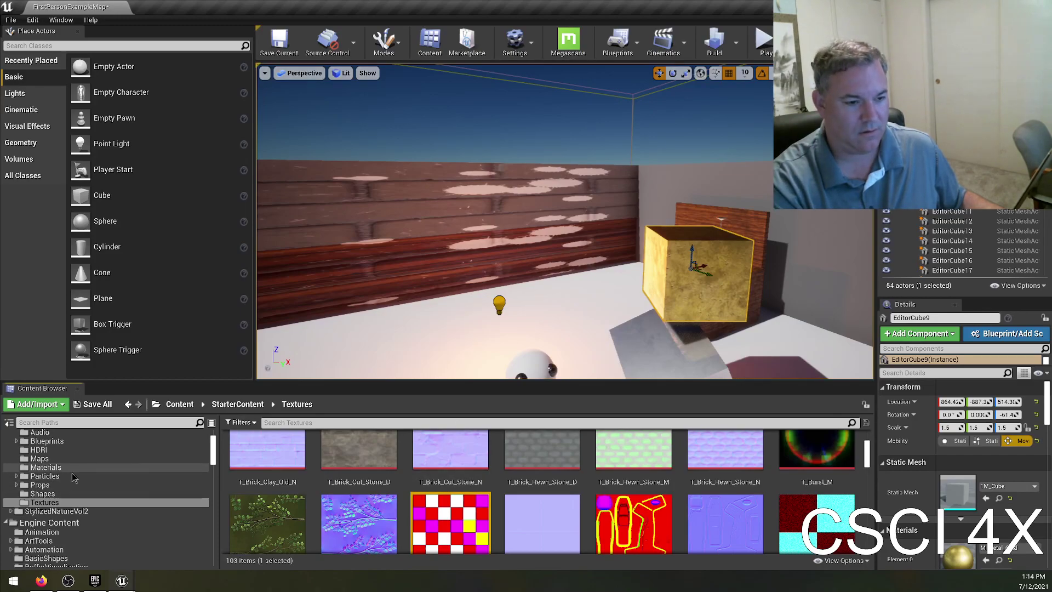
# - Open the PenguinMat material from the project's Content/Bill folder
pyautogui.scroll(5, 82, 466)
pyautogui.click(60, 445)
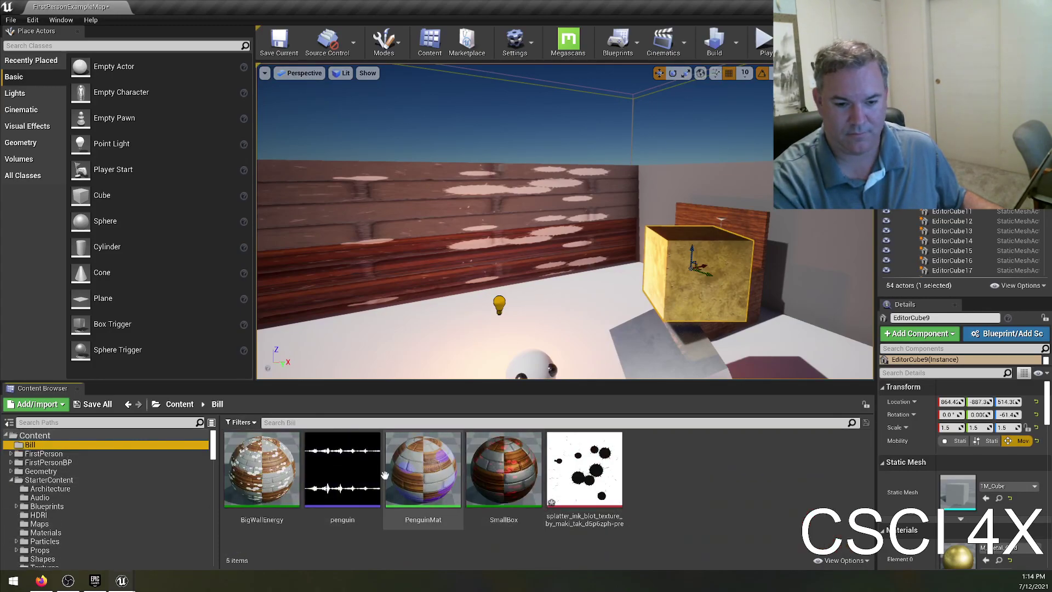
pyautogui.doubleClick(434, 458)
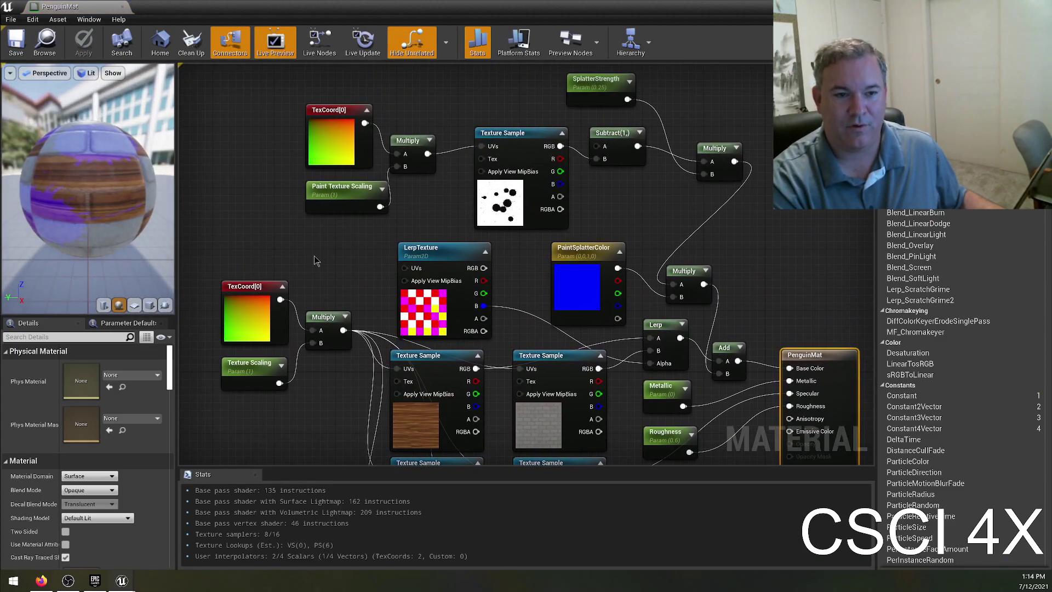
# - Add a TextureCoordinate node near the paint scaling nodes, move it to empty graph space, and delete it
pyautogui.click(221, 135)
pyautogui.click(257, 146)
pyautogui.rightClick(256, 147)
pyautogui.write('textu')
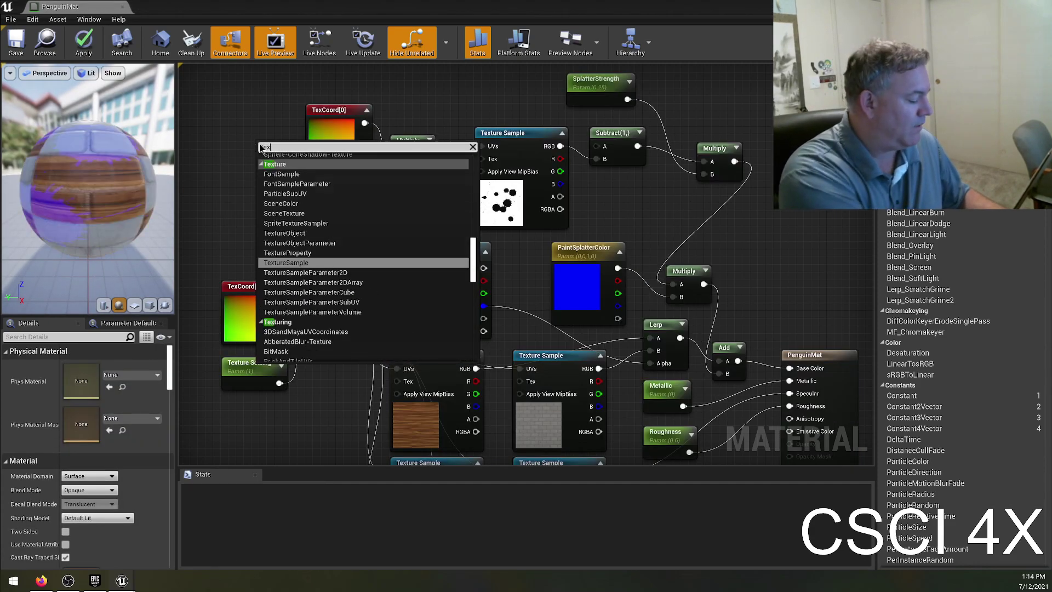
pyautogui.press('BackSpace')
pyautogui.press('BackSpace')
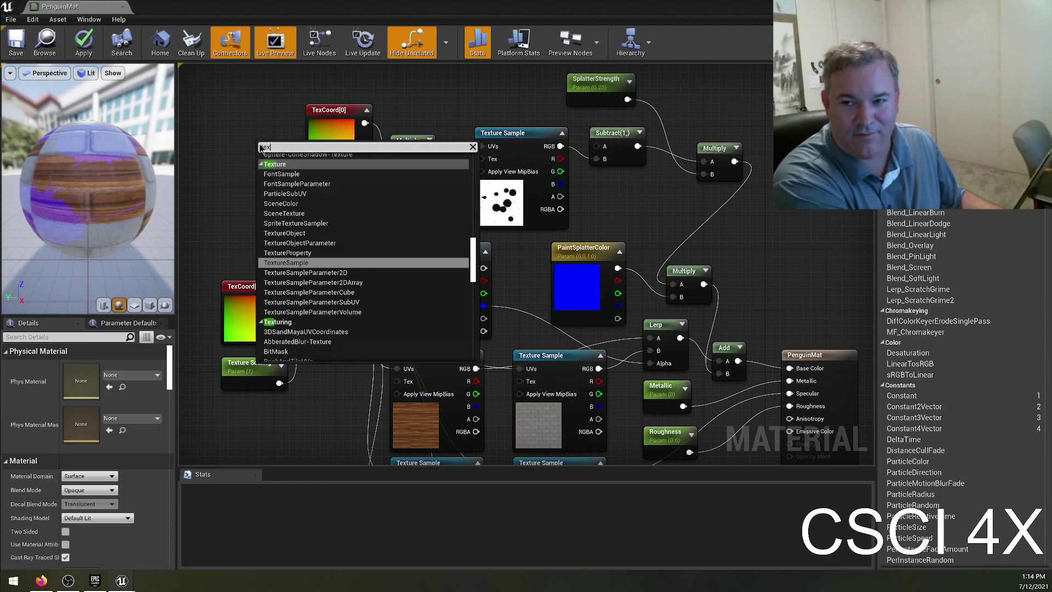
pyautogui.write('cpp')
pyautogui.press('BackSpace')
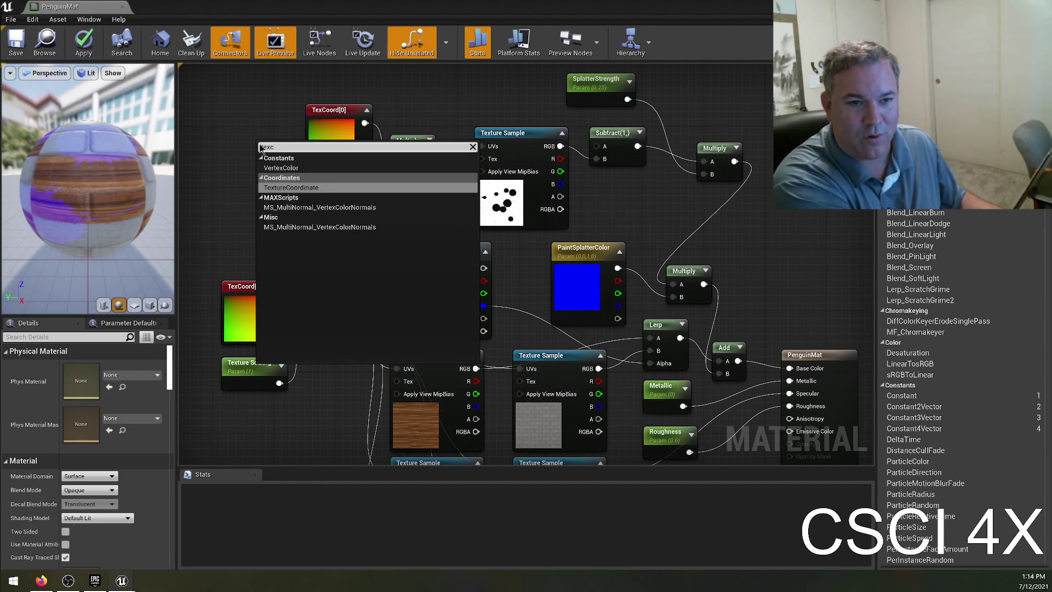
pyautogui.write('oord')
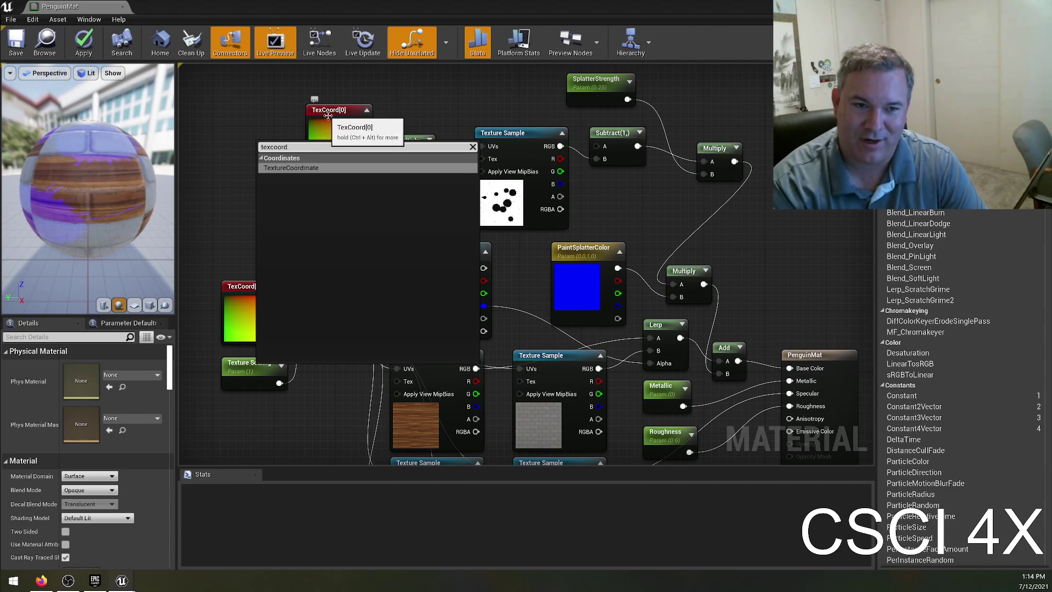
pyautogui.click(283, 169)
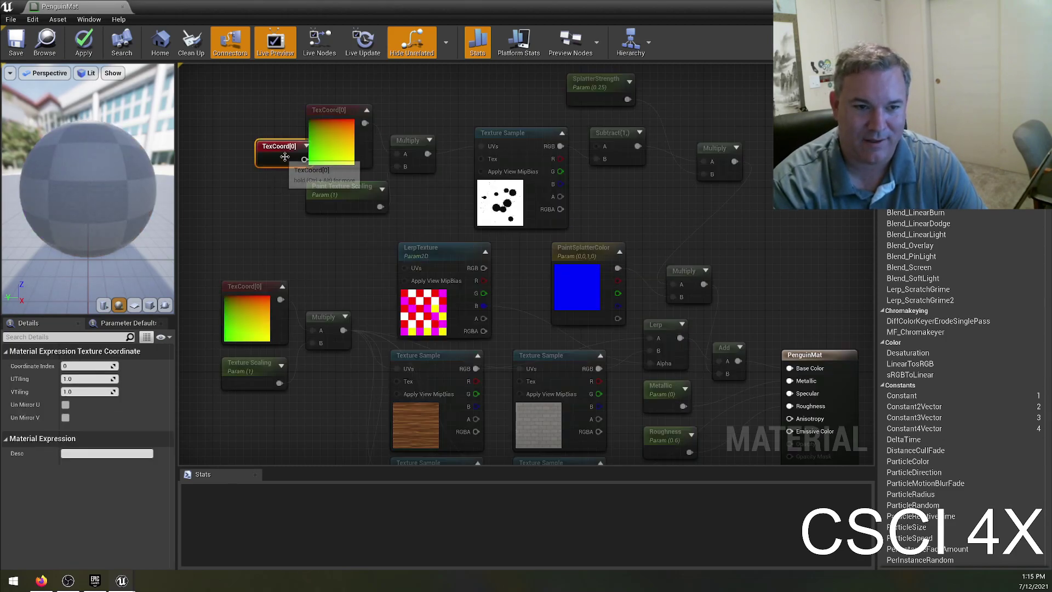
pyautogui.moveTo(285, 157); pyautogui.dragTo(235, 221)
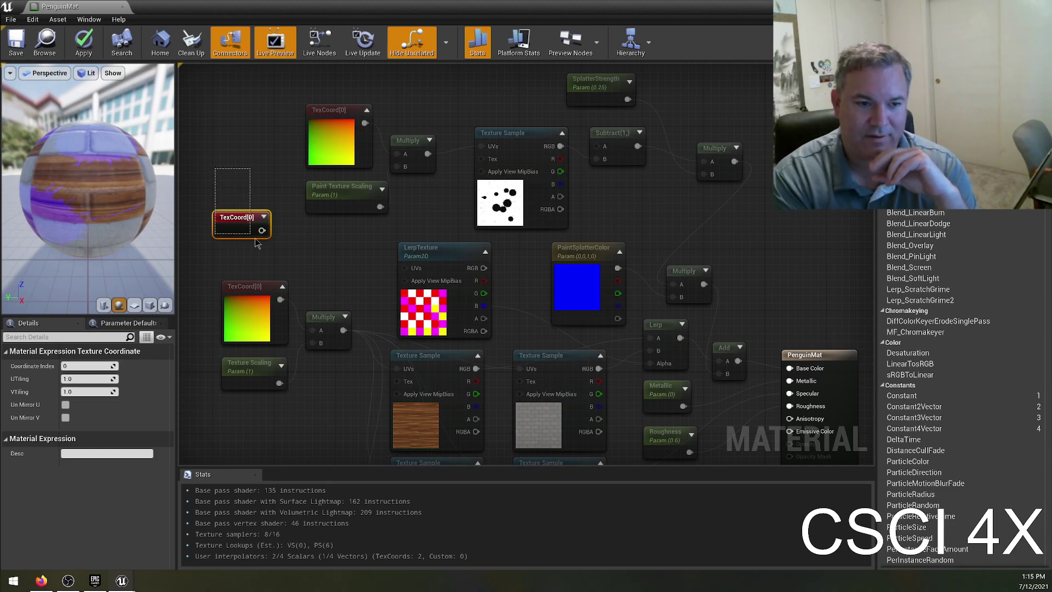
pyautogui.press('Delete')
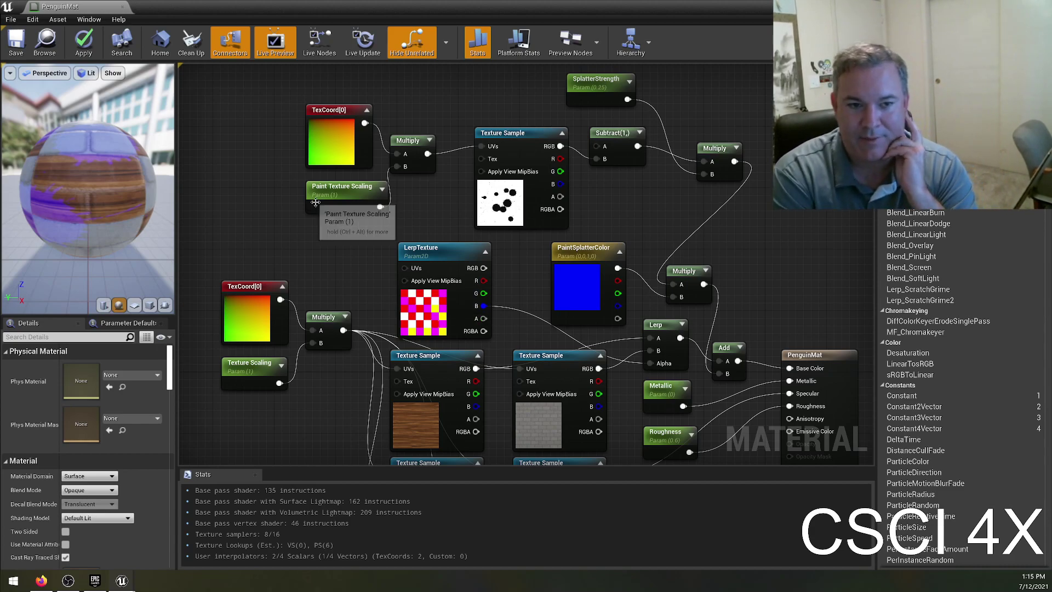
# - Shift the Paint Texture Scaling node slightly left and select the Multiply node it feeds
pyautogui.click(328, 187)
pyautogui.moveTo(327, 188); pyautogui.dragTo(316, 185)
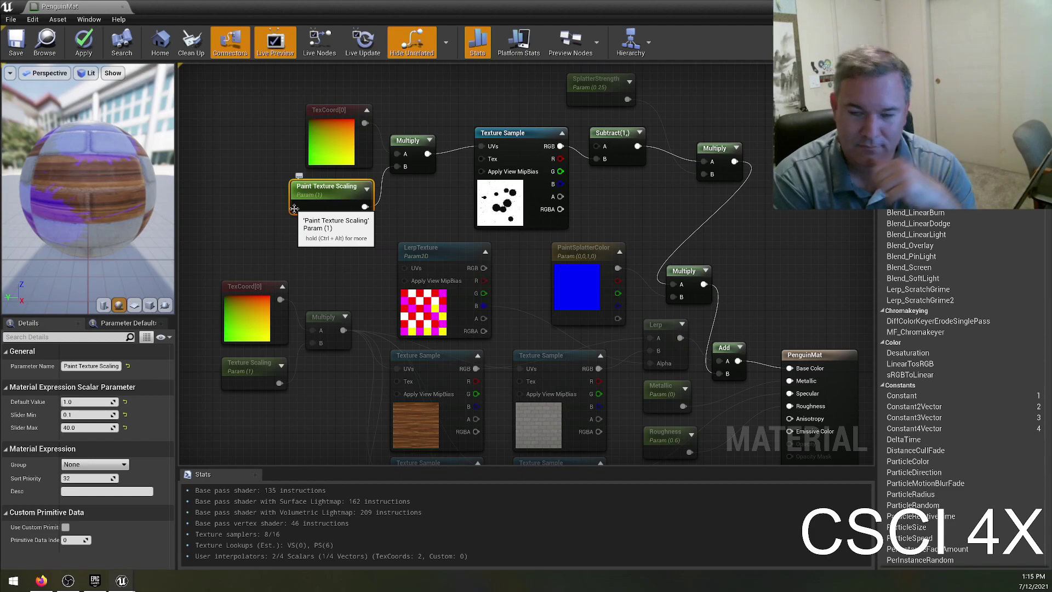
pyautogui.click(405, 148)
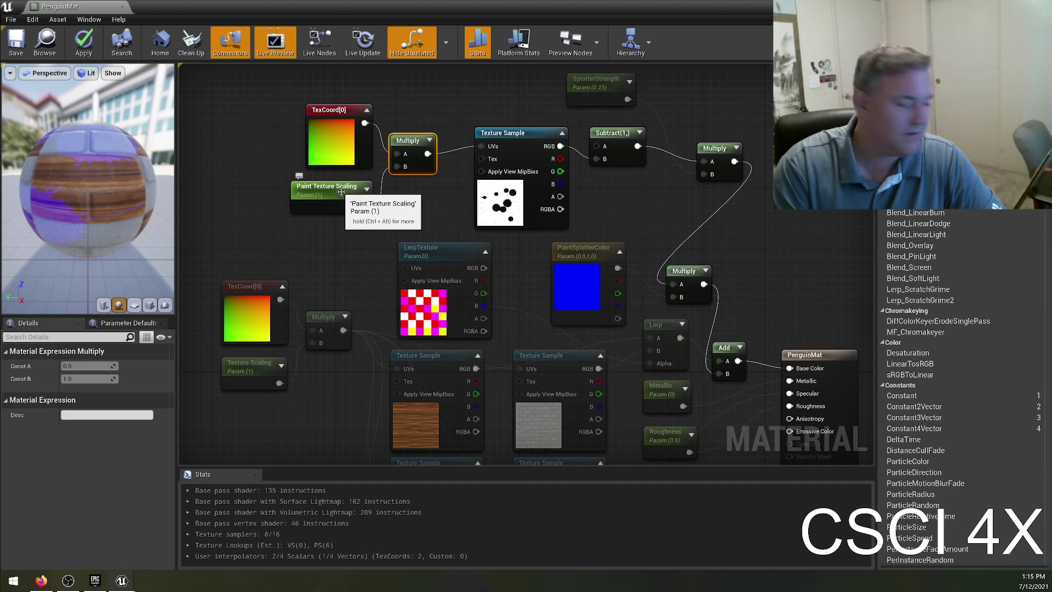
# - Search the available nodes for "texture coordinate" and look through the palette's Coordinates category
pyautogui.rightClick(285, 161)
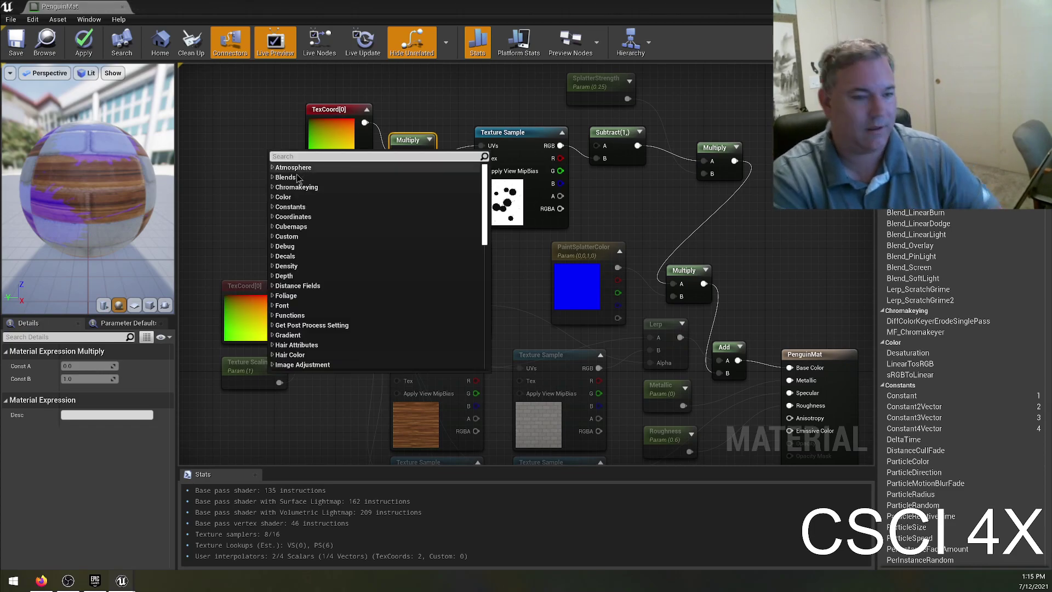
pyautogui.write('texture co')
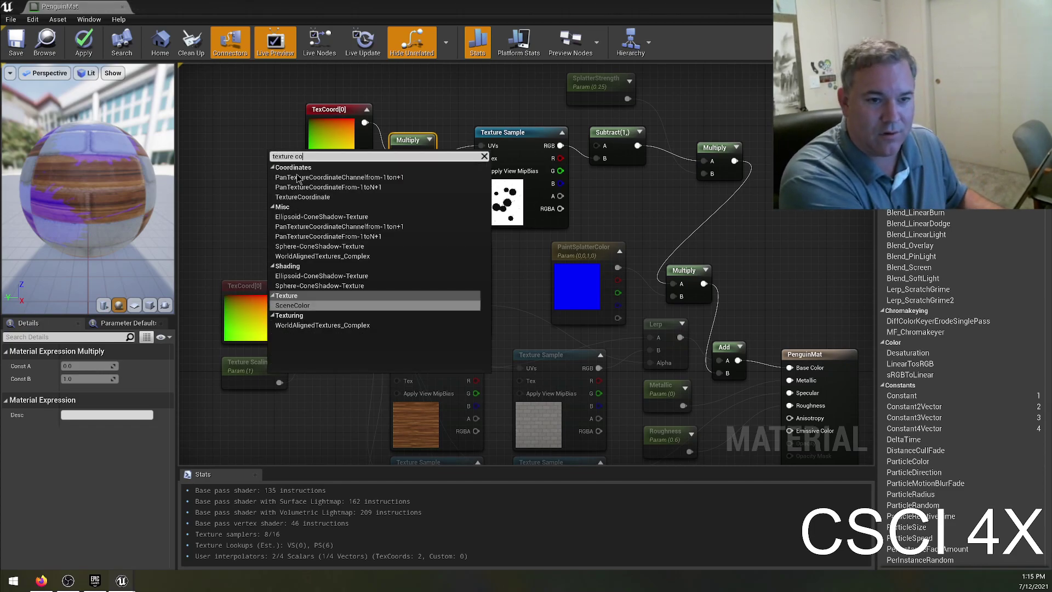
pyautogui.write('ordinate')
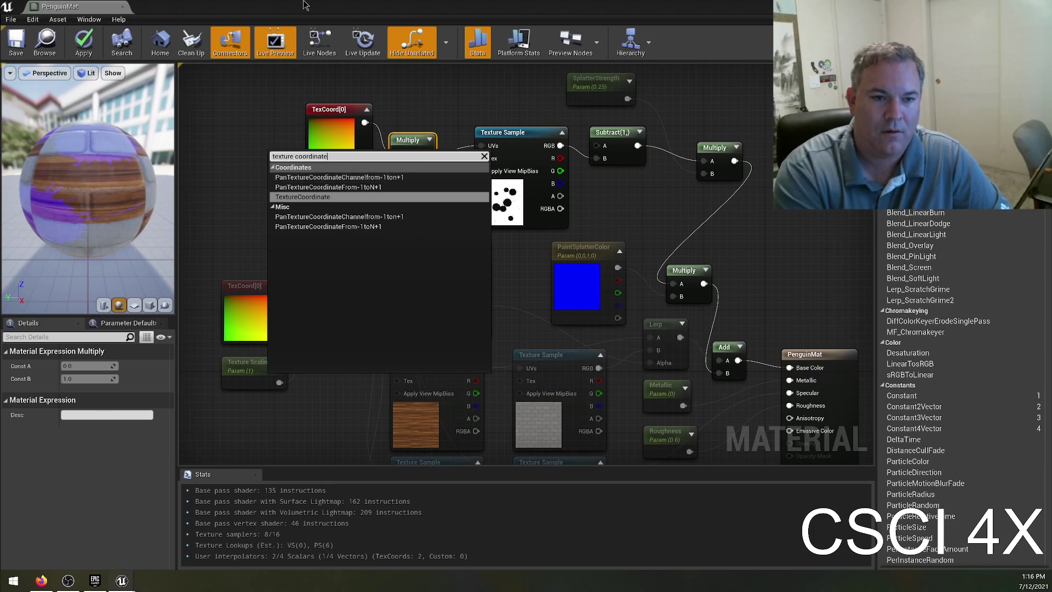
pyautogui.click(255, 144)
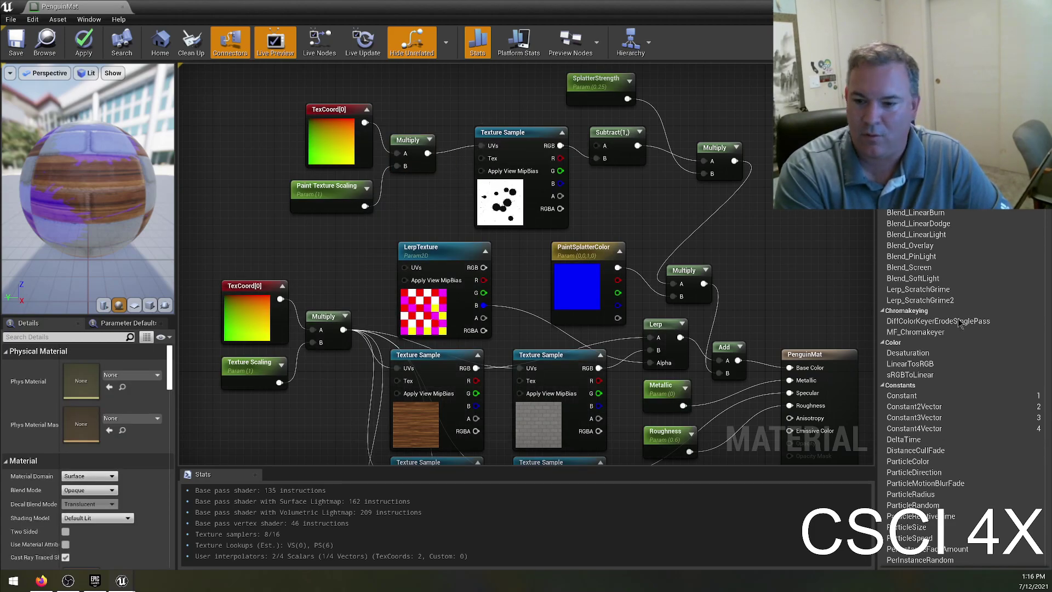
pyautogui.scroll(-10, 959, 383)
pyautogui.scroll(-15, 1000, 469)
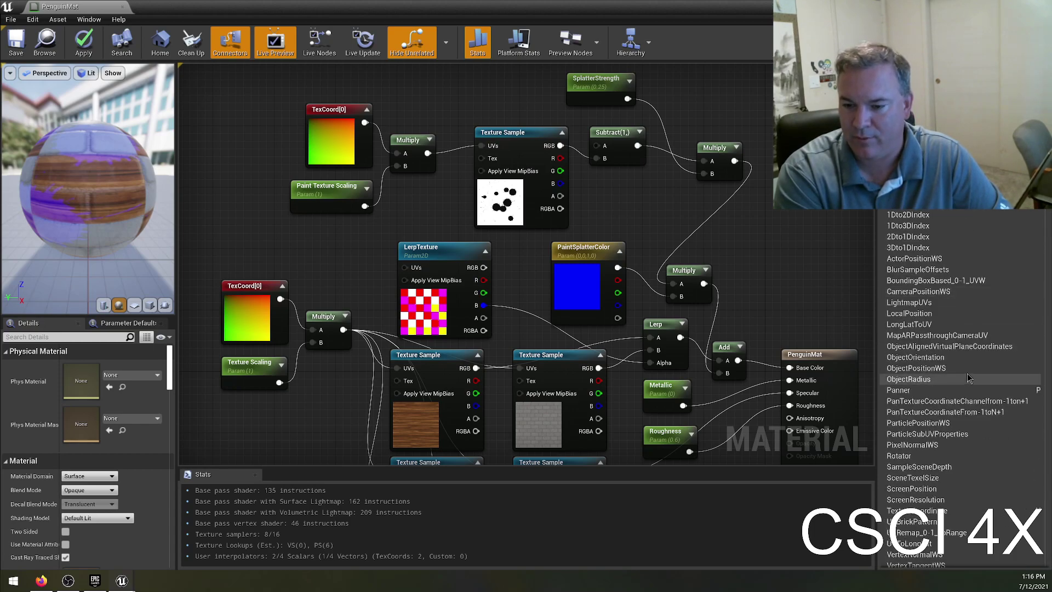
pyautogui.scroll(-5, 1000, 469)
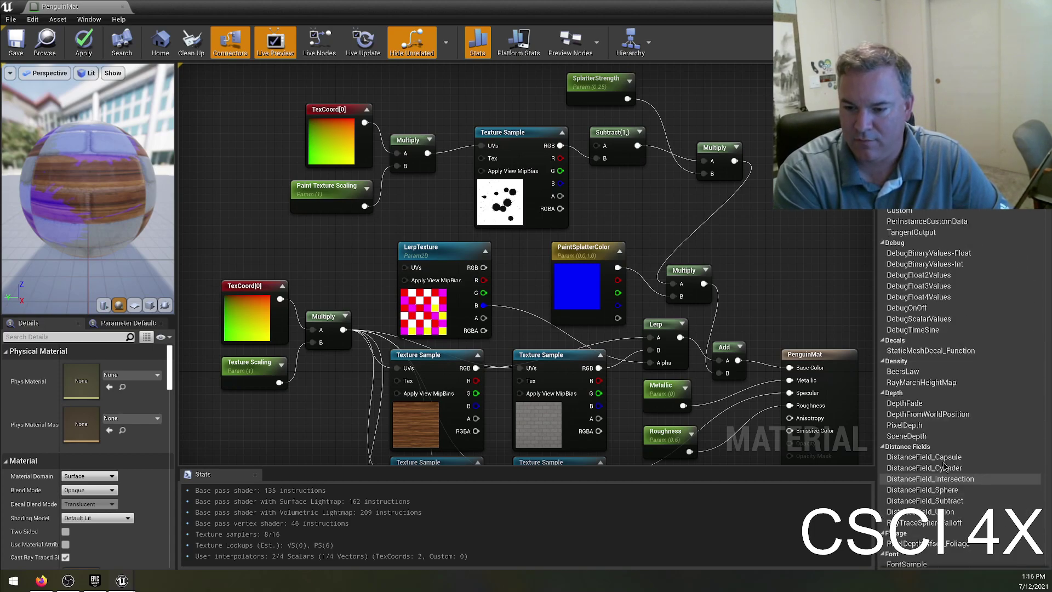
pyautogui.scroll(20, 976, 449)
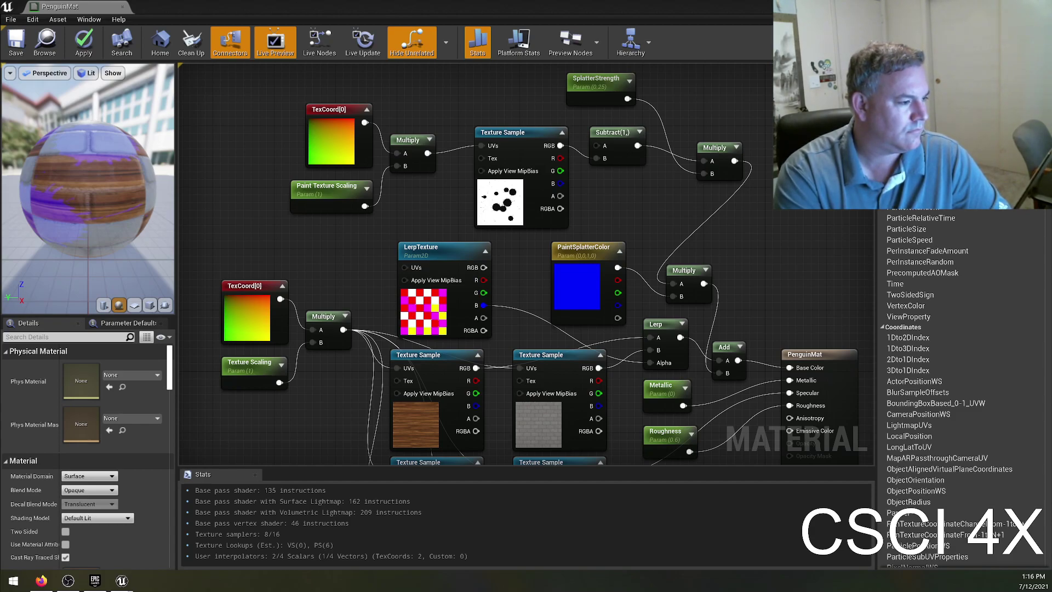
# - Switch to Firefox and review the Material II assignment's requirements, from the normal map and ambient occlusion to parameters
pyautogui.hotkey('alt', 'Tab')
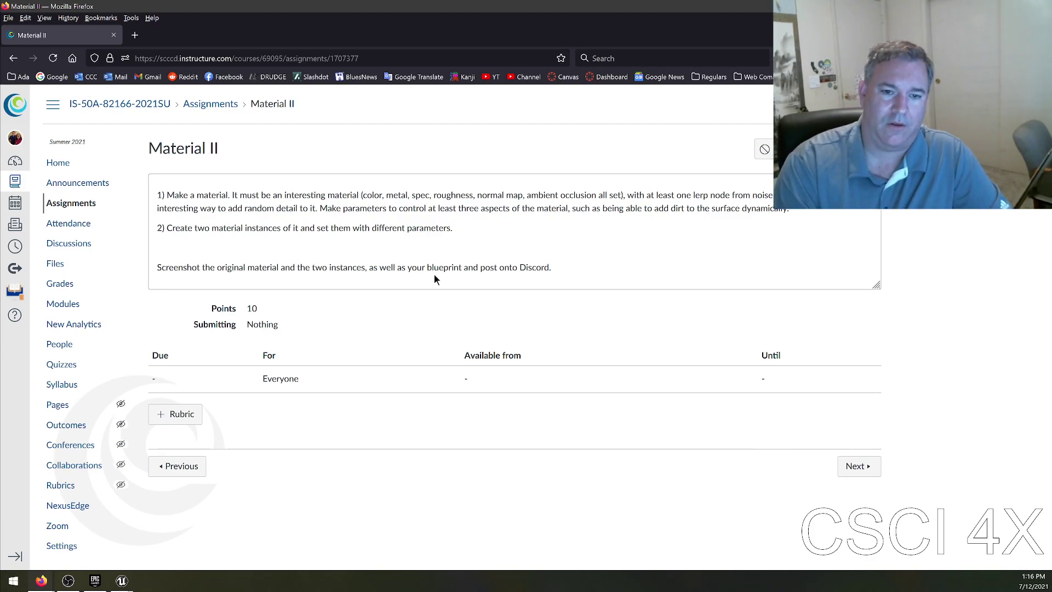
pyautogui.doubleClick(421, 195)
pyautogui.doubleClick(467, 195)
pyautogui.doubleClick(487, 196)
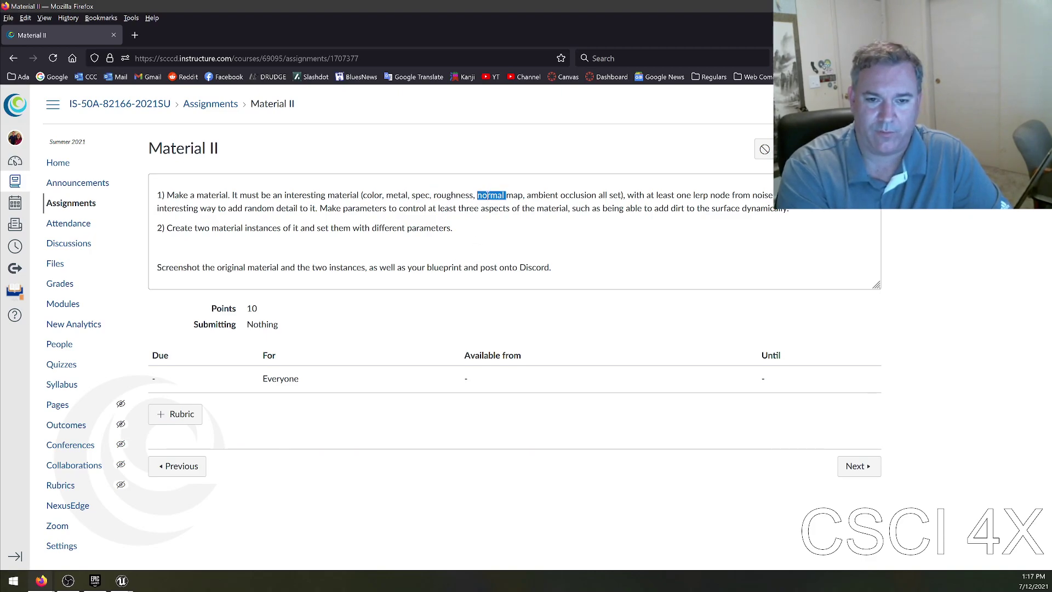
pyautogui.doubleClick(535, 195)
pyautogui.keyDown('shift'); pyautogui.click(608, 208); pyautogui.keyUp('shift')
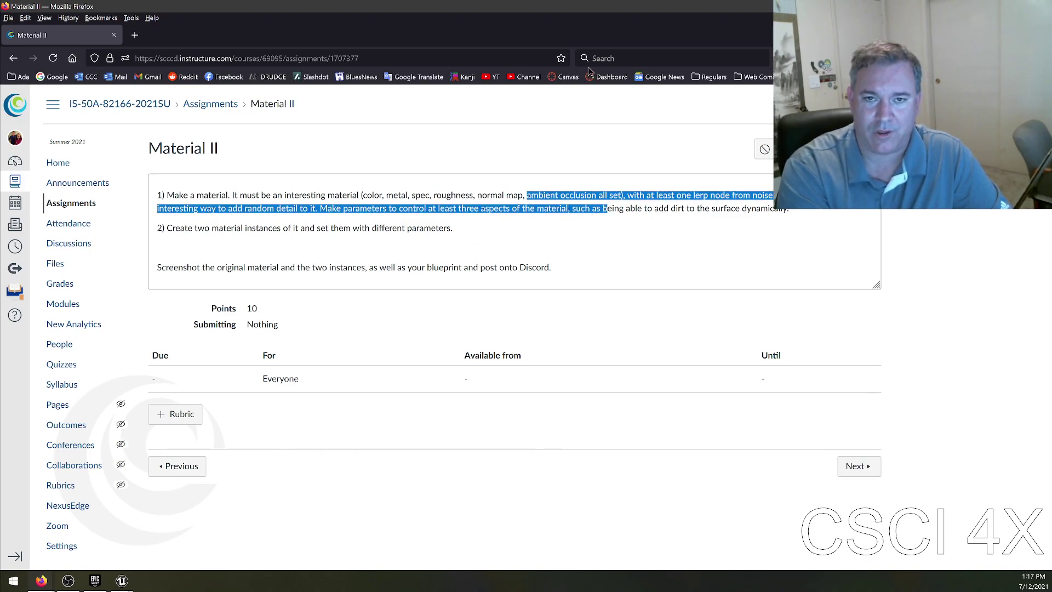
pyautogui.doubleClick(624, 7)
# - Back in PenguinMat, connect the brick normal map's RGB output to Ambient Occlusion and inspect the preview sphere
pyautogui.click(573, 243)
pyautogui.moveTo(573, 244); pyautogui.dragTo(505, 24, button='right')
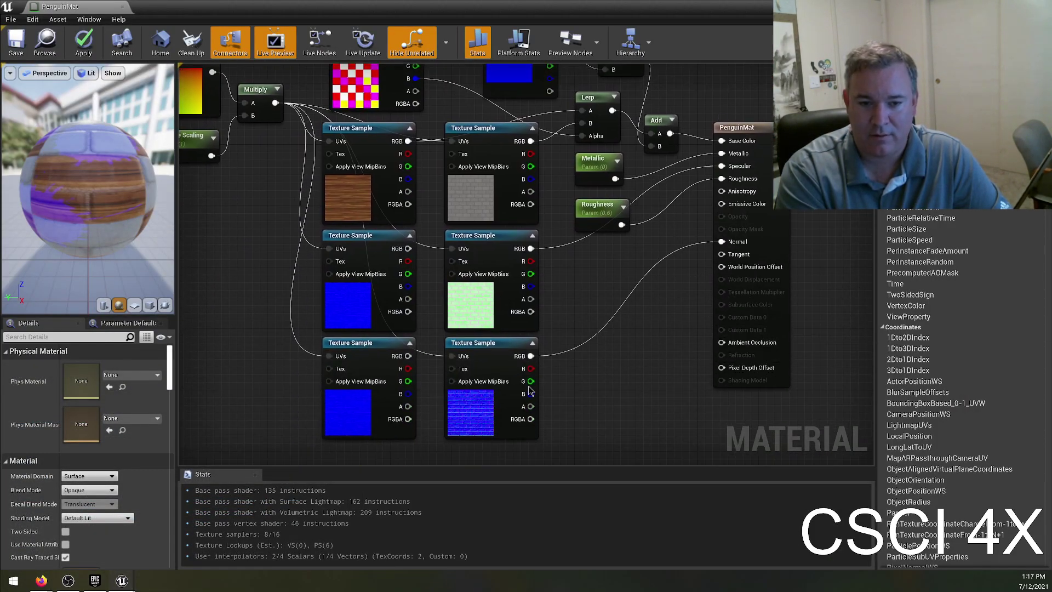
pyautogui.moveTo(530, 356); pyautogui.dragTo(721, 348)
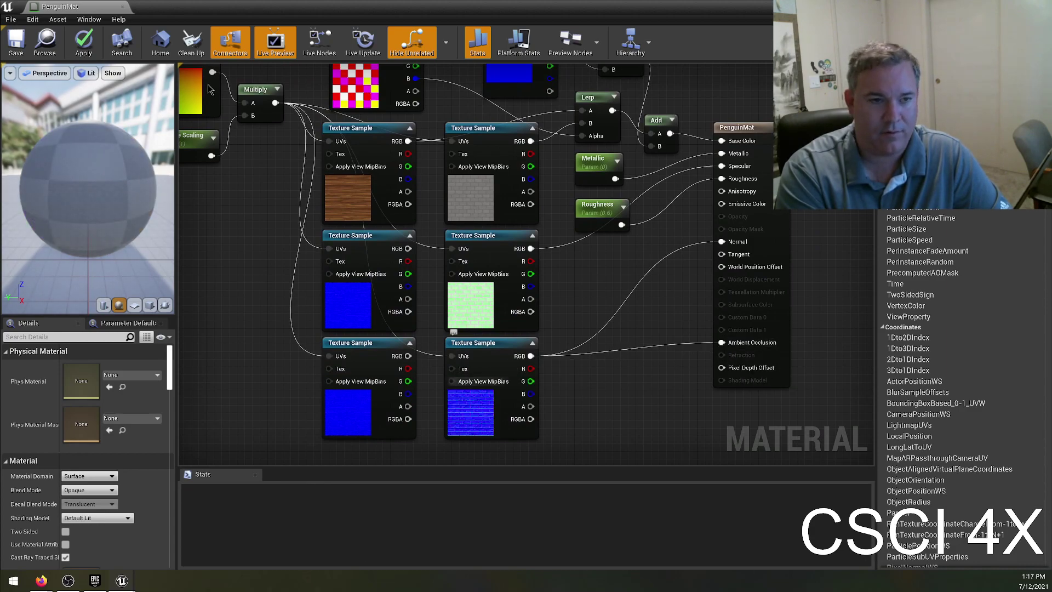
pyautogui.moveTo(87, 189); pyautogui.dragTo(131, 178)
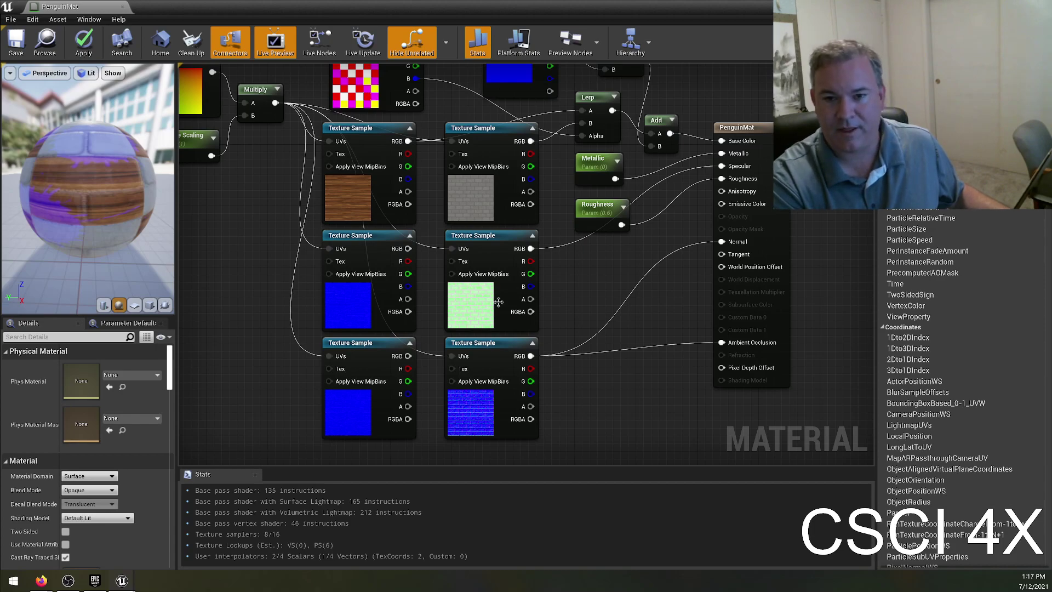
pyautogui.rightClick(579, 270)
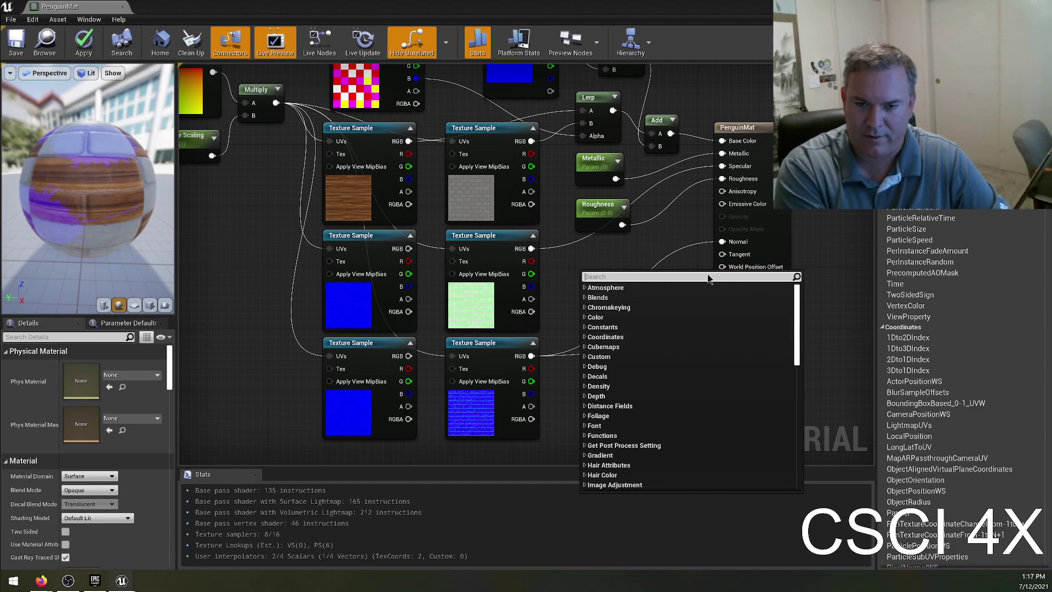
pyautogui.click(573, 262)
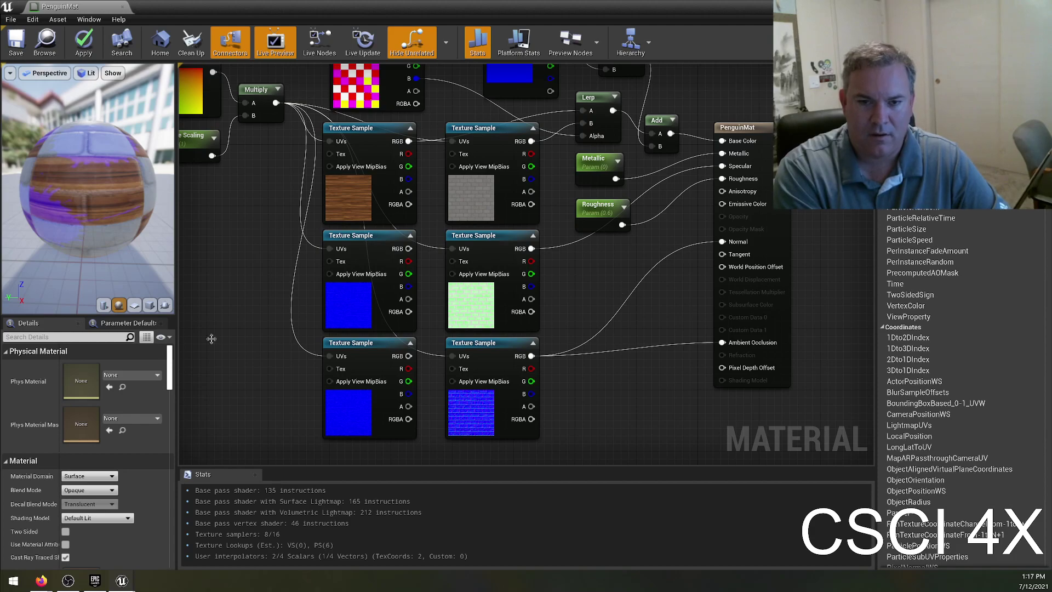
# - Switch to Firefox, enlarge the Material II assignment page to full size, and clear its text selection
pyautogui.click(41, 581)
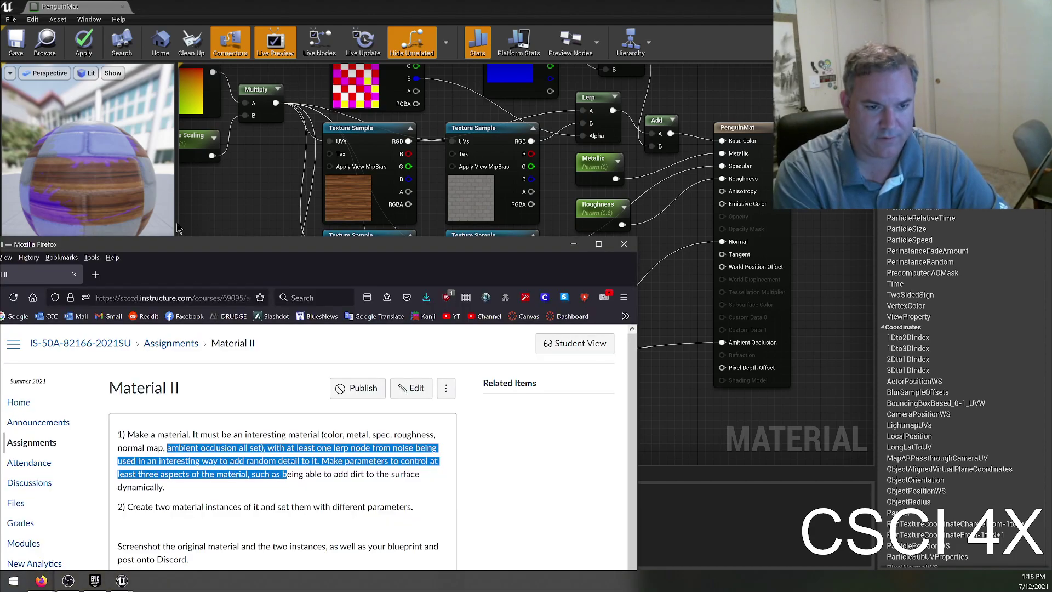
pyautogui.doubleClick(185, 240)
pyautogui.click(333, 194)
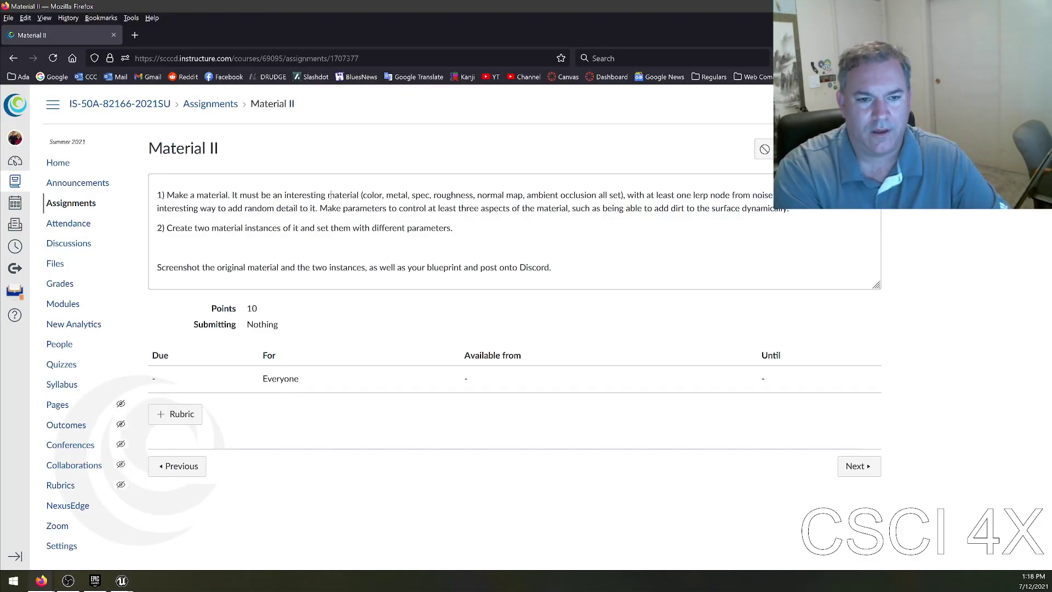
# - Highlight the Material II requirements for the material inputs to set and for the lerp node driven by noise
pyautogui.moveTo(358, 196); pyautogui.dragTo(633, 190)
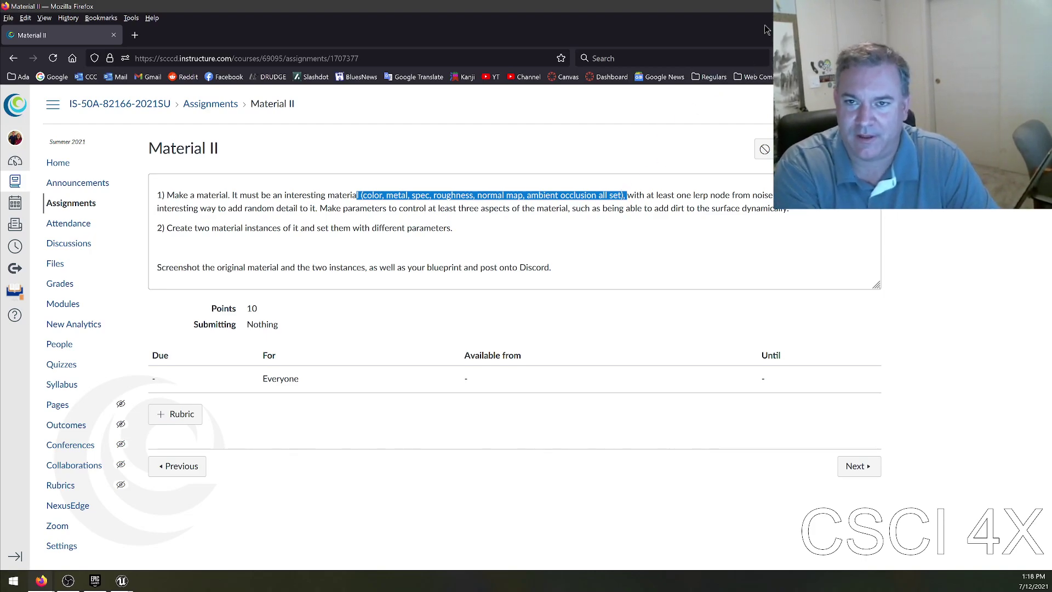
pyautogui.moveTo(667, 195); pyautogui.dragTo(751, 194)
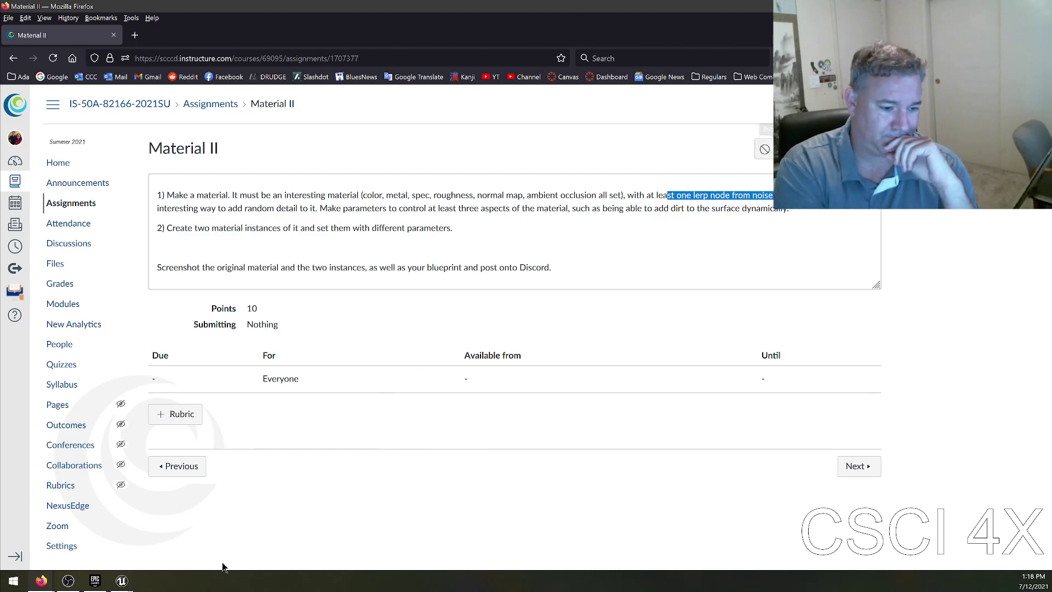
# - Switch to the Fall2020 project in Unreal Editor and apply the damaged blue material to the selected material preview mesh
pyautogui.moveTo(123, 581)
pyautogui.click(183, 534)
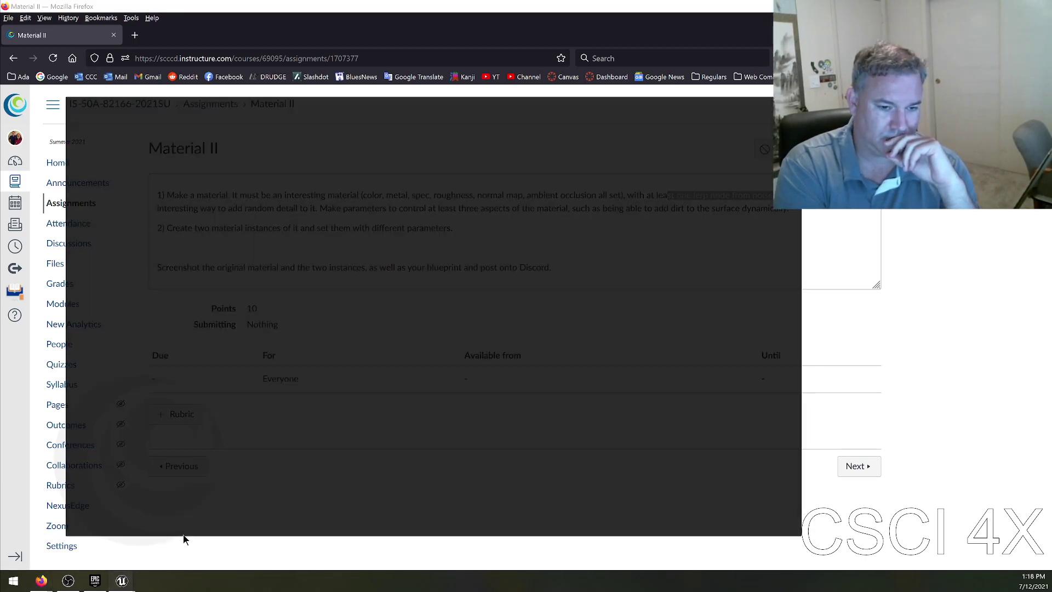
pyautogui.scroll(-2, 384, 477)
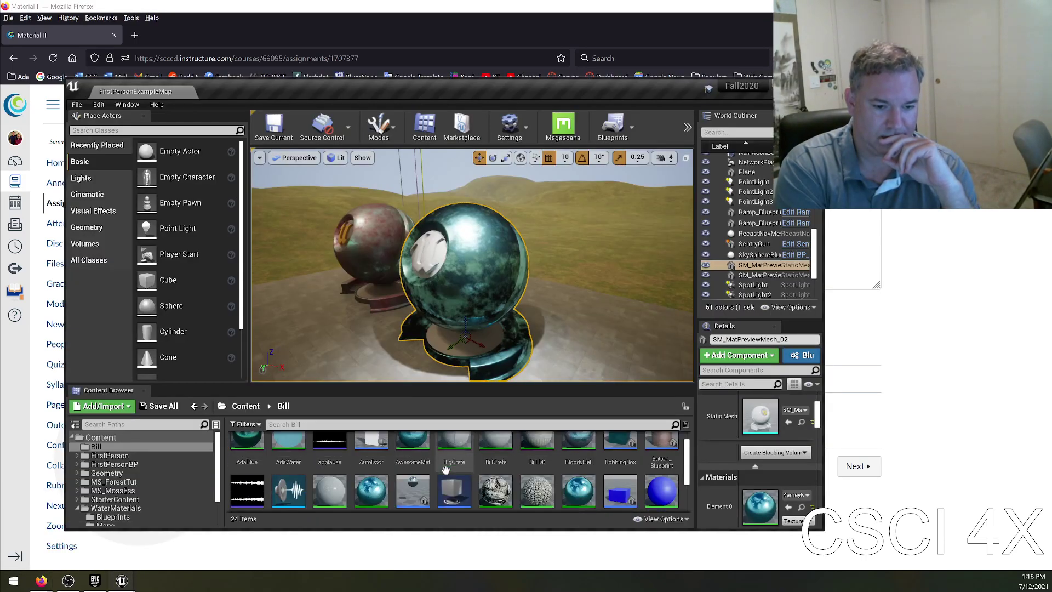
pyautogui.moveTo(383, 485); pyautogui.dragTo(496, 297)
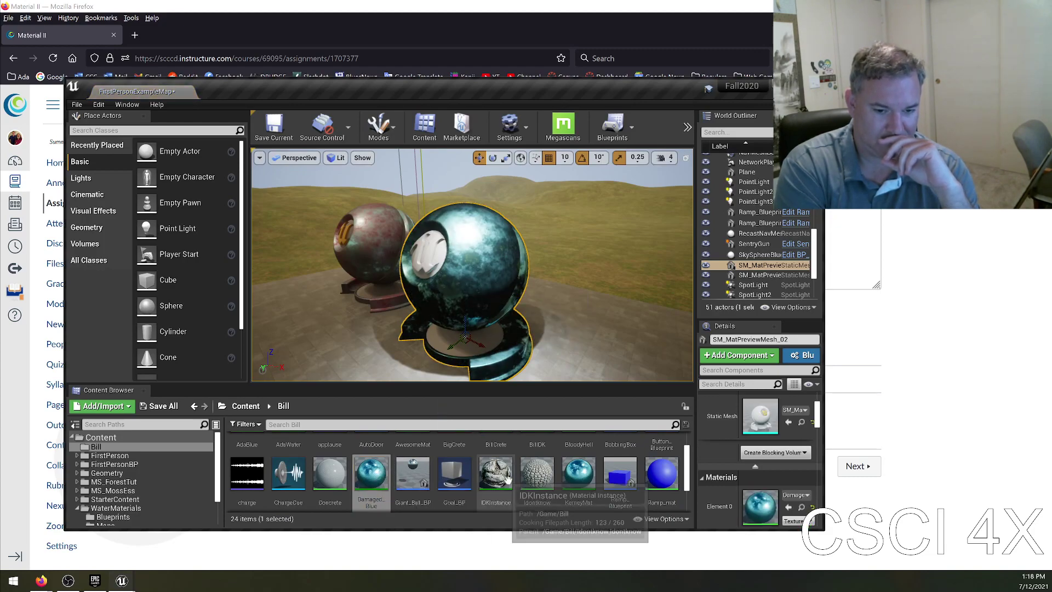
# - Open the AwesomeMat material and examine its node graph, from the noise and pit scaling parameters to the Lerp and material inputs
pyautogui.scroll(2, 577, 469)
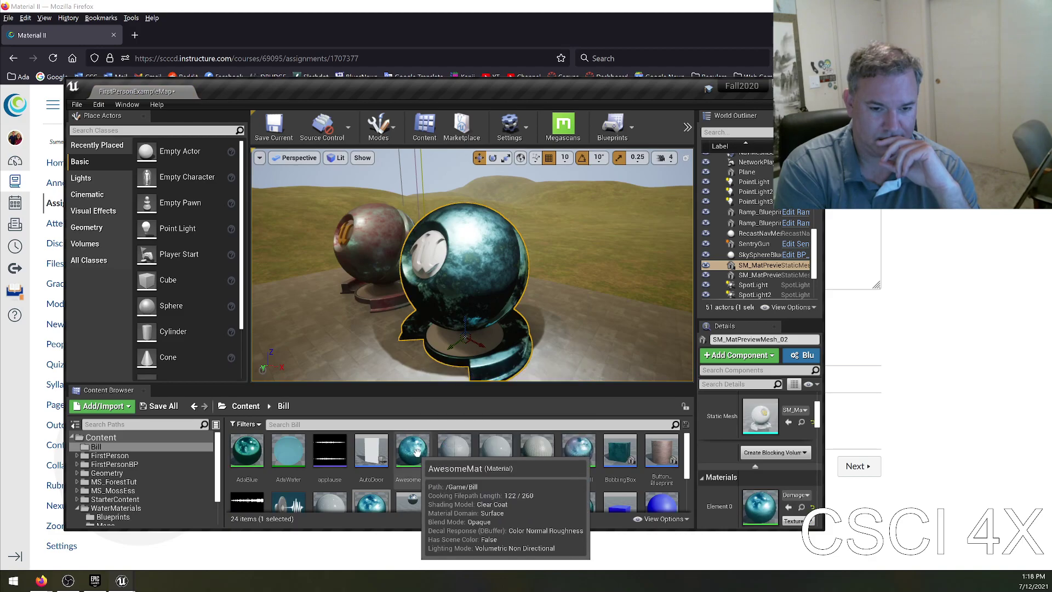
pyautogui.doubleClick(416, 452)
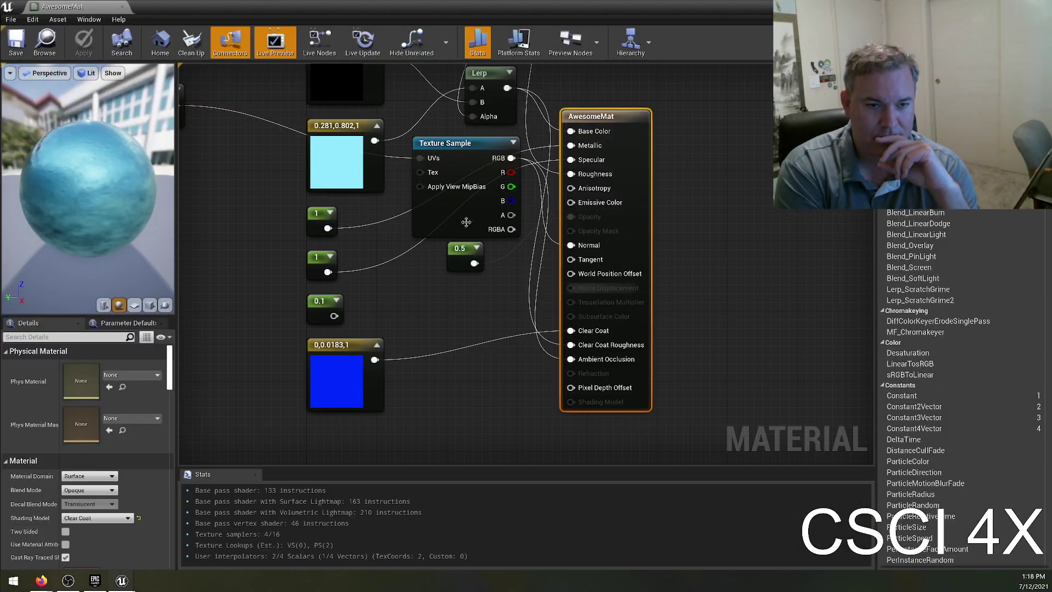
pyautogui.moveTo(221, 196); pyautogui.dragTo(417, 422, button='right')
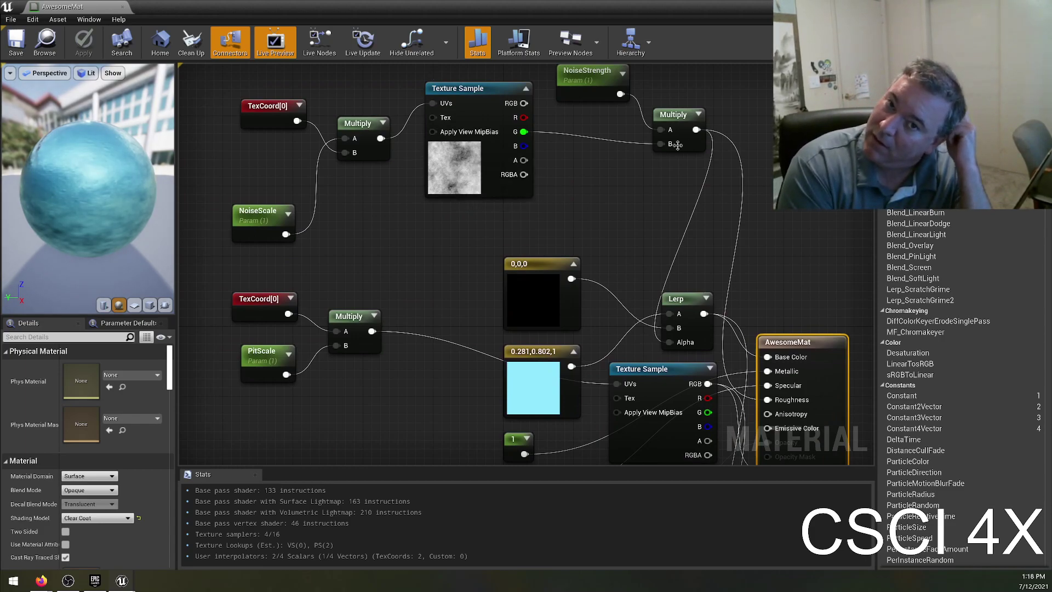
pyautogui.moveTo(606, 228); pyautogui.dragTo(631, 223, button='right')
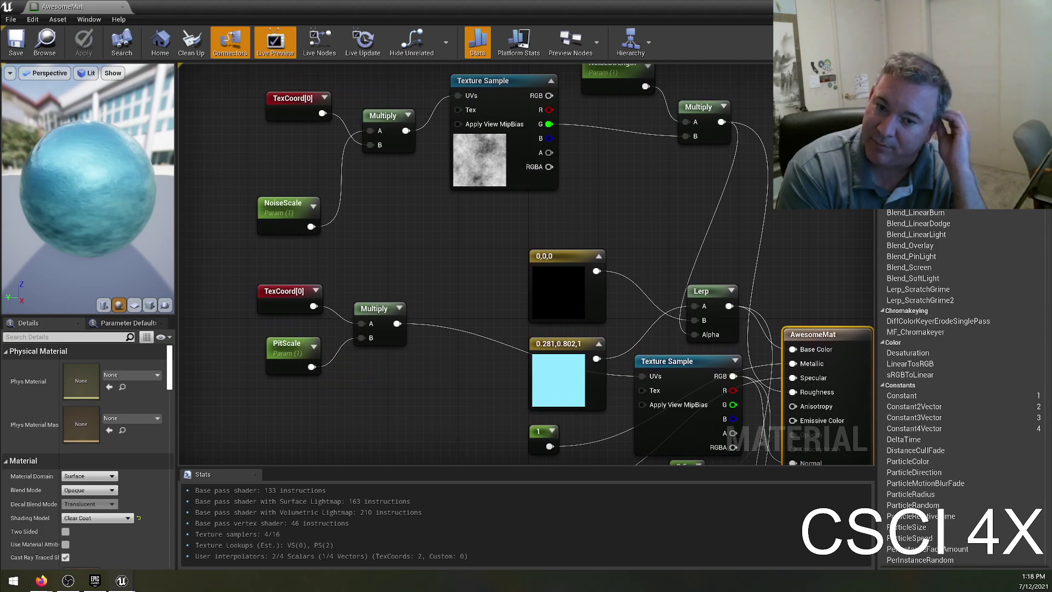
pyautogui.moveTo(558, 295); pyautogui.dragTo(550, 226, button='right')
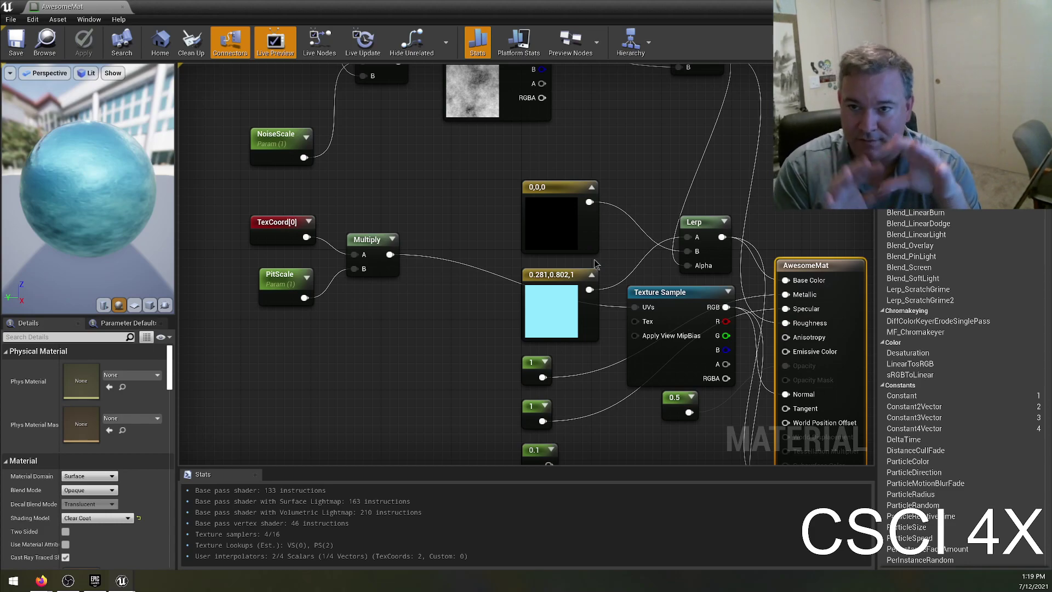
pyautogui.moveTo(708, 235); pyautogui.dragTo(656, 199, button='right')
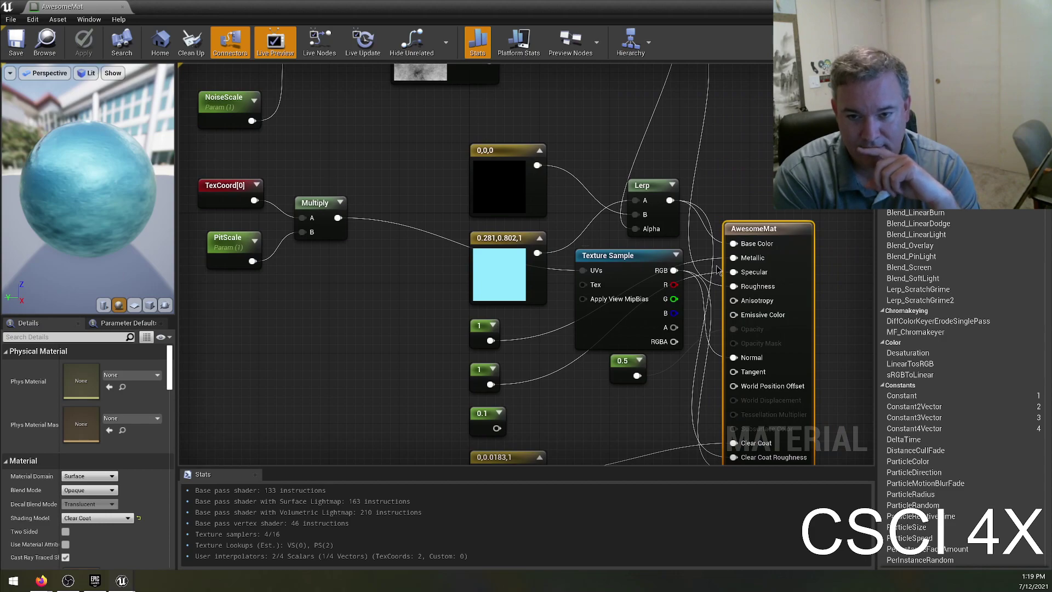
pyautogui.moveTo(744, 162); pyautogui.dragTo(726, 113, button='right')
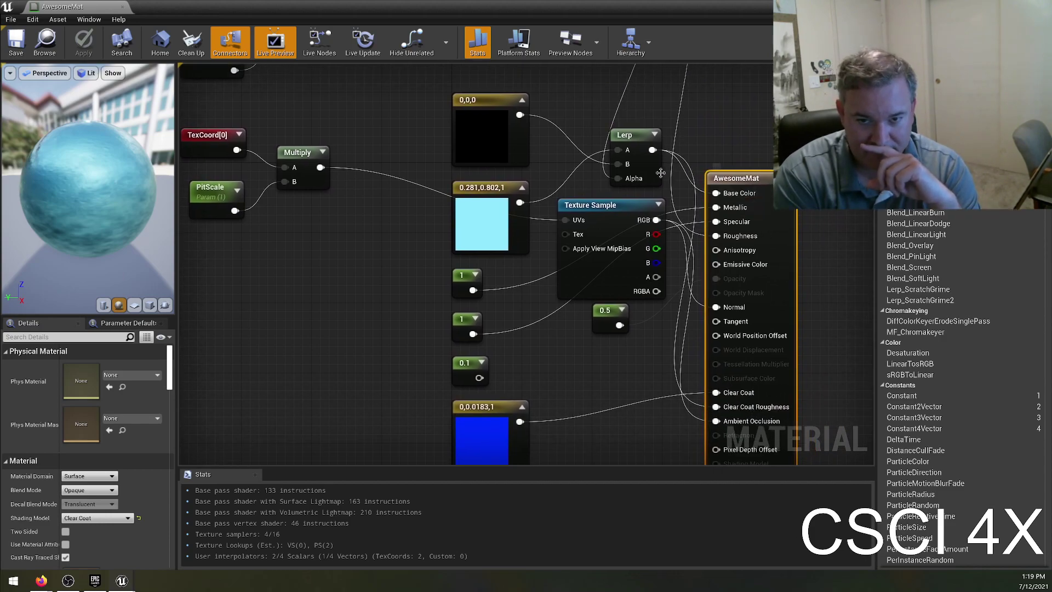
pyautogui.moveTo(594, 91); pyautogui.dragTo(620, 261, button='right')
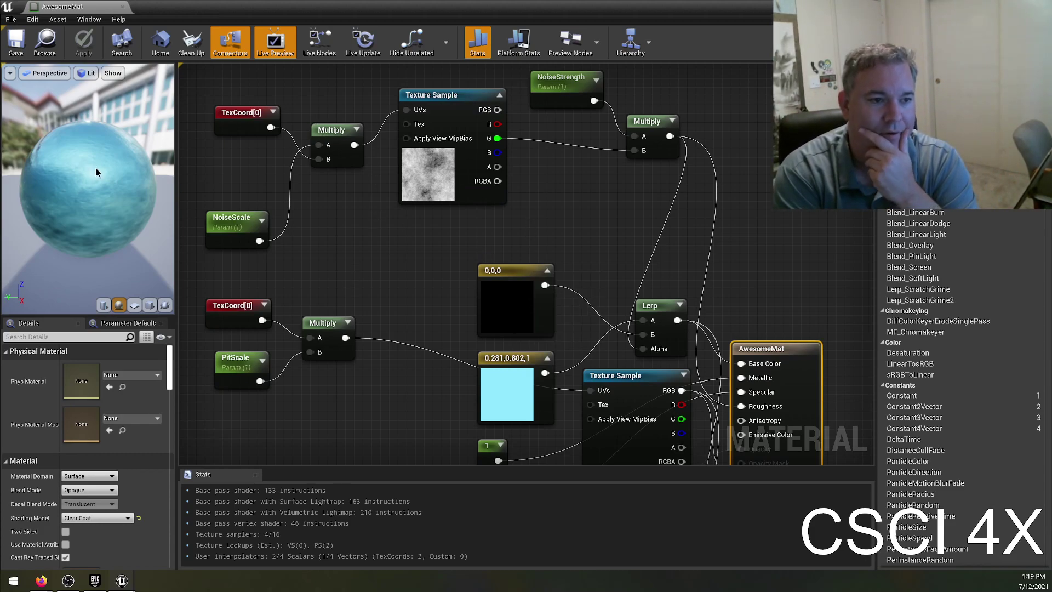
pyautogui.moveTo(585, 245); pyautogui.dragTo(699, 360)
pyautogui.click(500, 208)
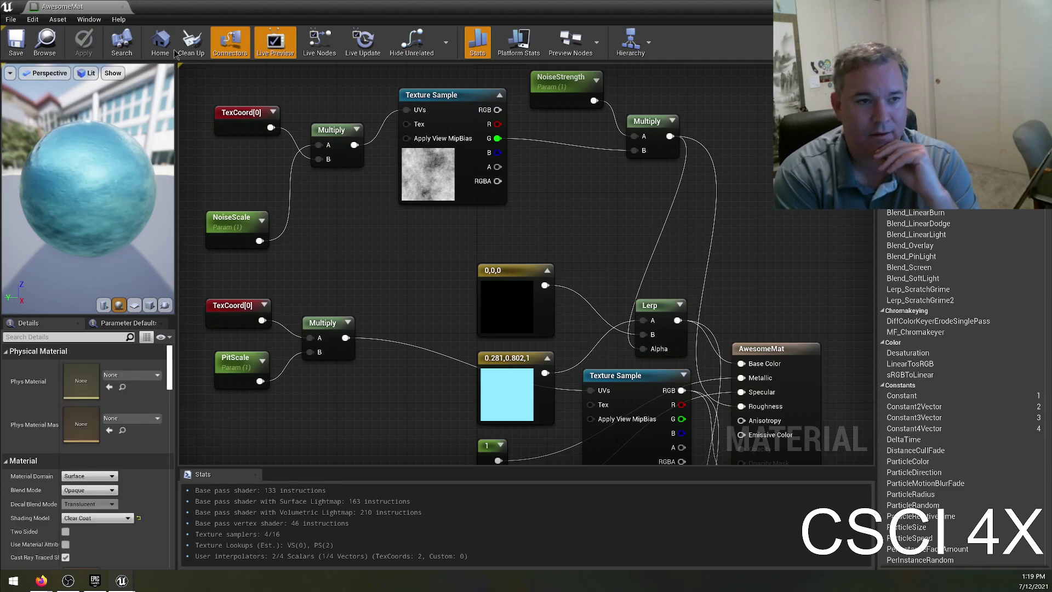
# - Close AwesomeMat, switch to Firefox, and highlight the requirement to create two material instances with different parameters
pyautogui.click(123, 6)
pyautogui.click(914, 404)
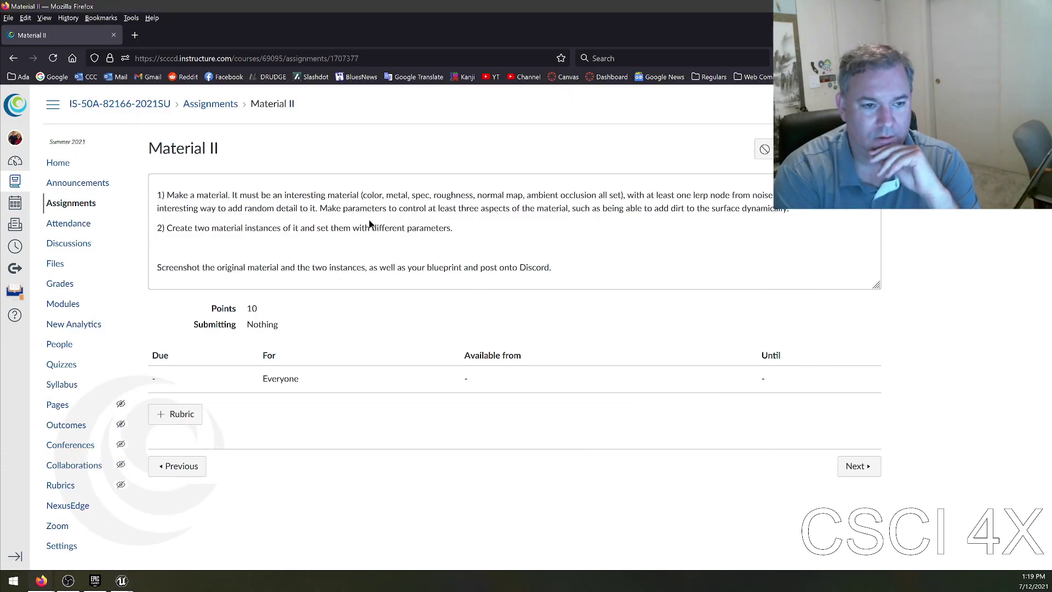
pyautogui.moveTo(183, 219); pyautogui.dragTo(492, 222)
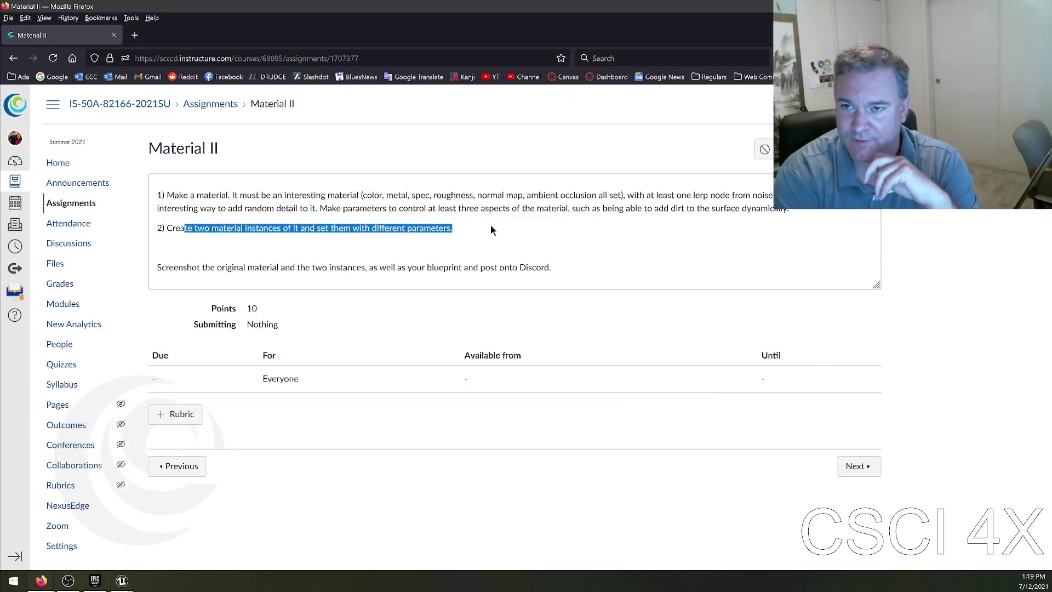
pyautogui.click(347, 241)
pyautogui.moveTo(372, 229); pyautogui.dragTo(493, 235)
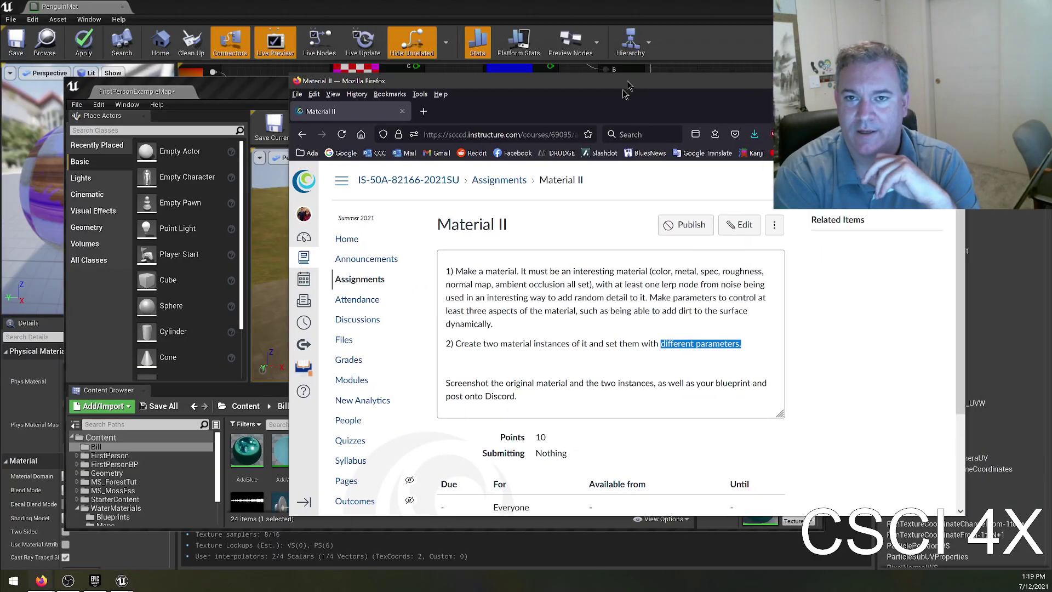
# - Shrink the Firefox window out of the way, switch back to PenguinMat in Unreal Editor, and save and close the material
pyautogui.moveTo(646, 32); pyautogui.dragTo(679, 203)
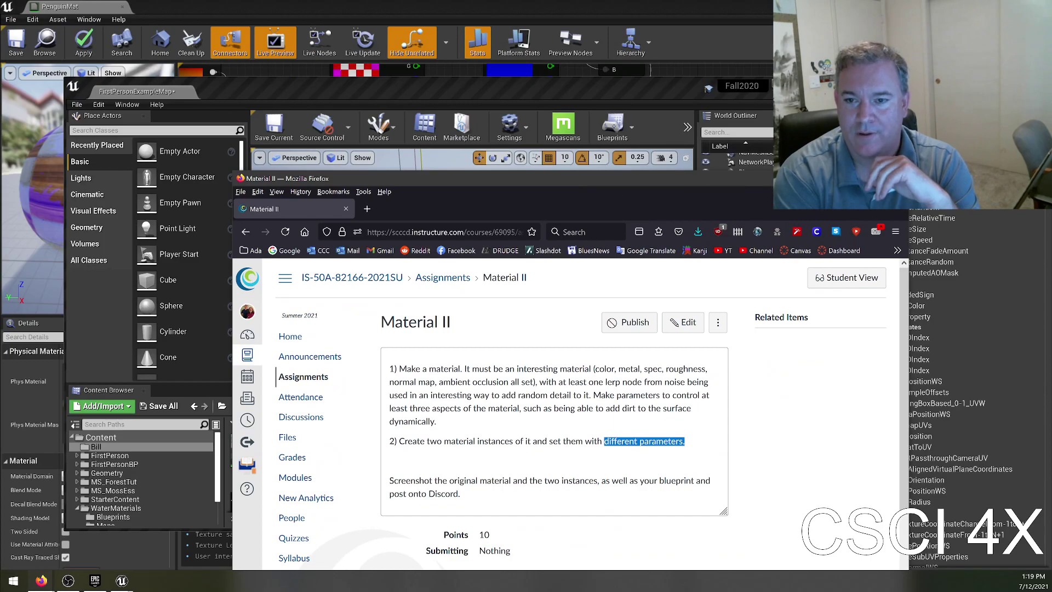
pyautogui.click(261, 17)
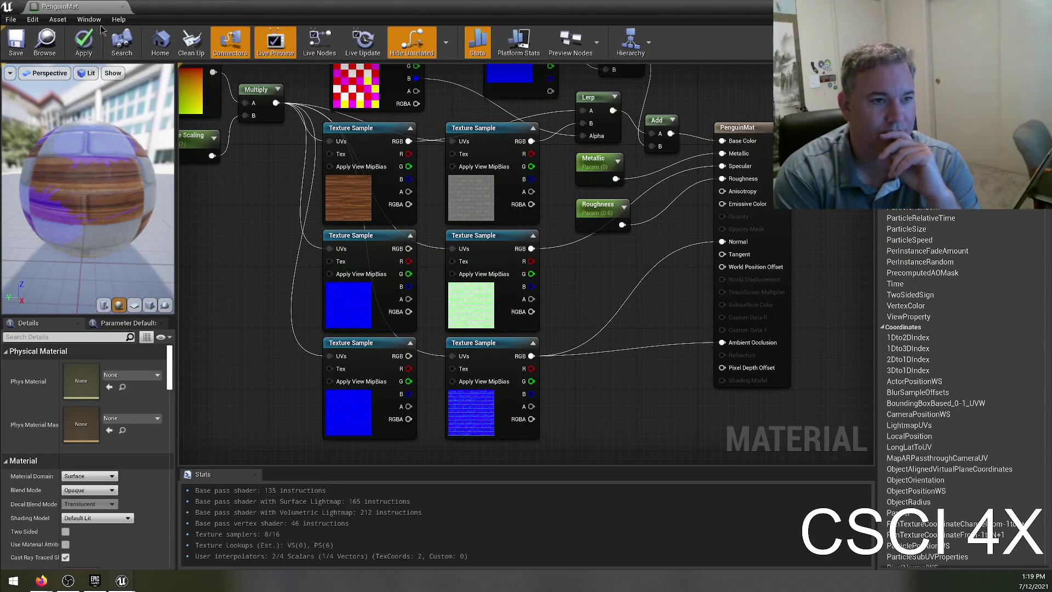
pyautogui.click(18, 43)
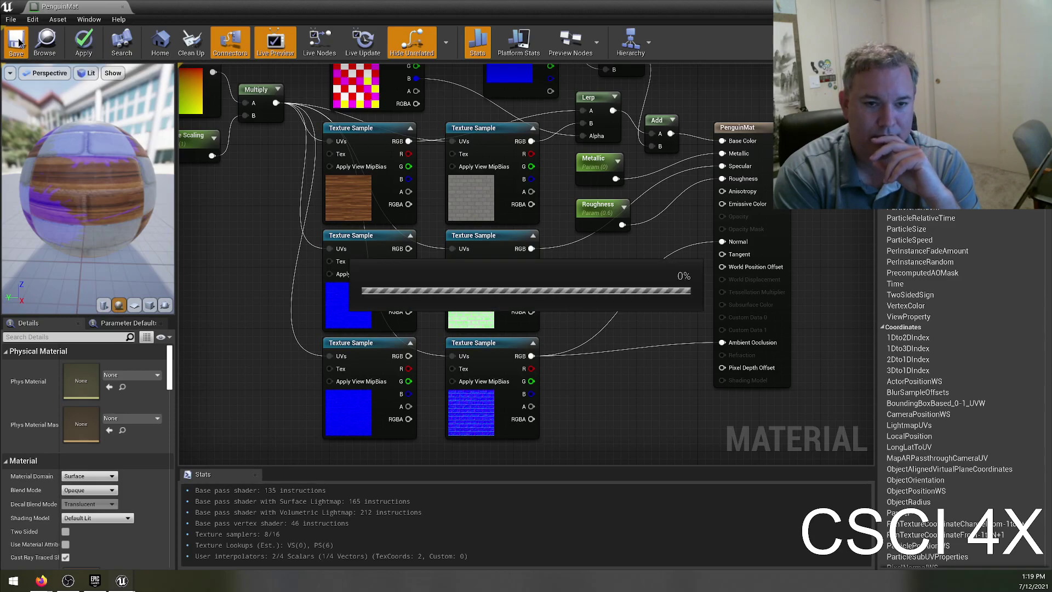
pyautogui.click(122, 6)
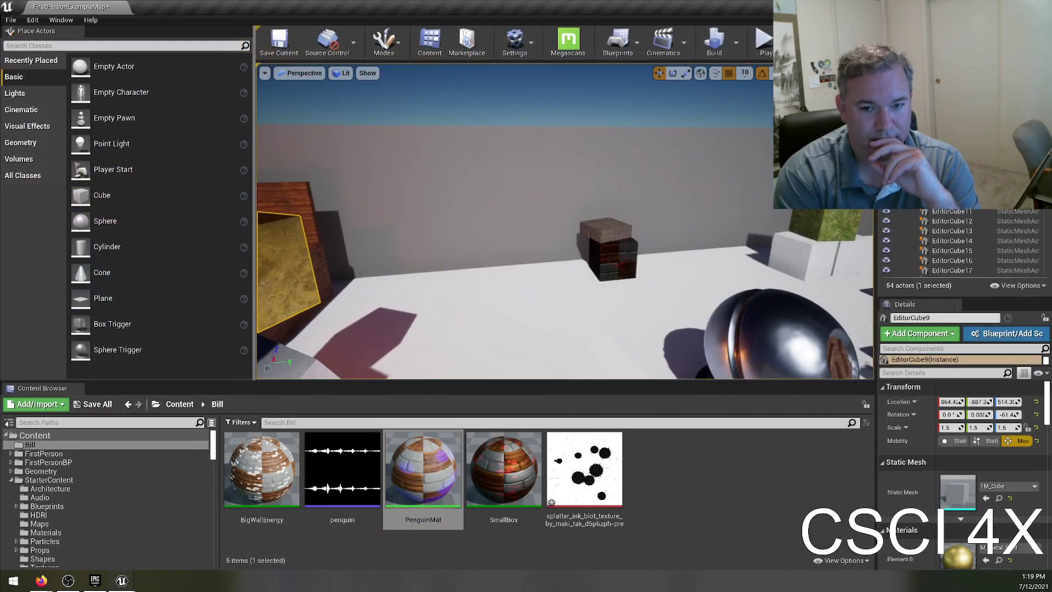
# - Move through the level to the large dark textured wall and select it
pyautogui.moveTo(495, 185)
pyautogui.mouseDown()
pyautogui.moveTo(499, 175)
pyautogui.moveTo(495, 185)
pyautogui.mouseUp()
pyautogui.moveTo(495, 185); pyautogui.dragTo(646, 247, button='right')
pyautogui.click(646, 247)
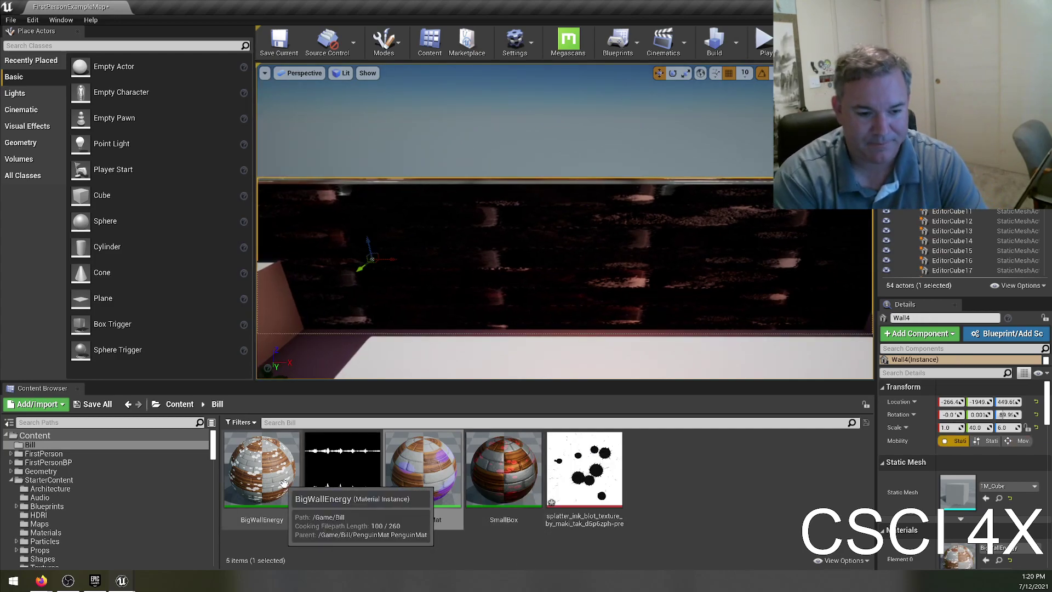
# - Reopen PenguinMat, review its texture sample and Ambient Occlusion connections, and close it again
pyautogui.doubleClick(442, 468)
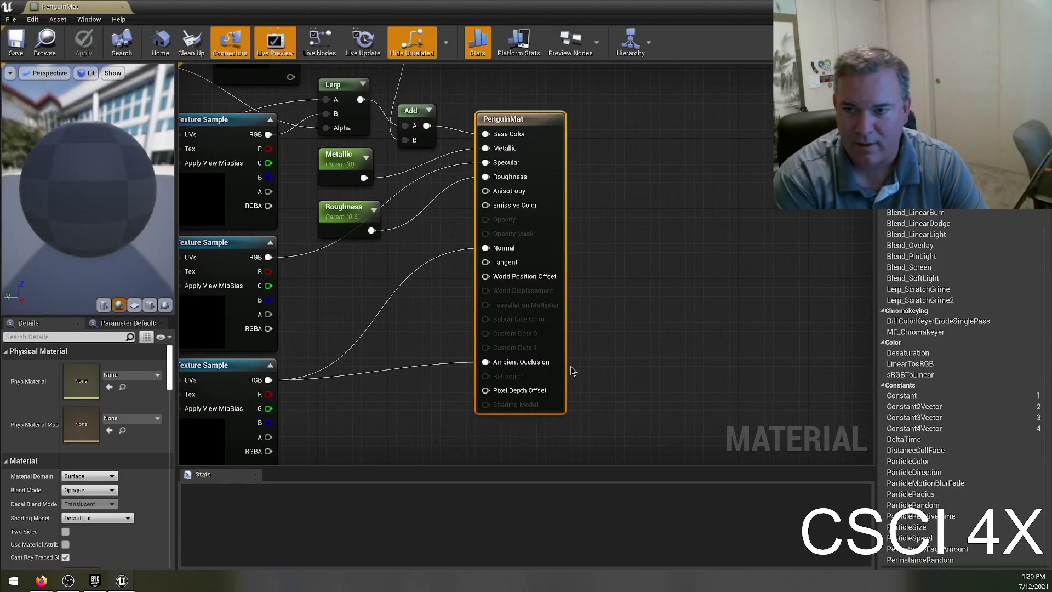
pyautogui.scroll(4, 386, 250)
pyautogui.scroll(-2, 701, 247)
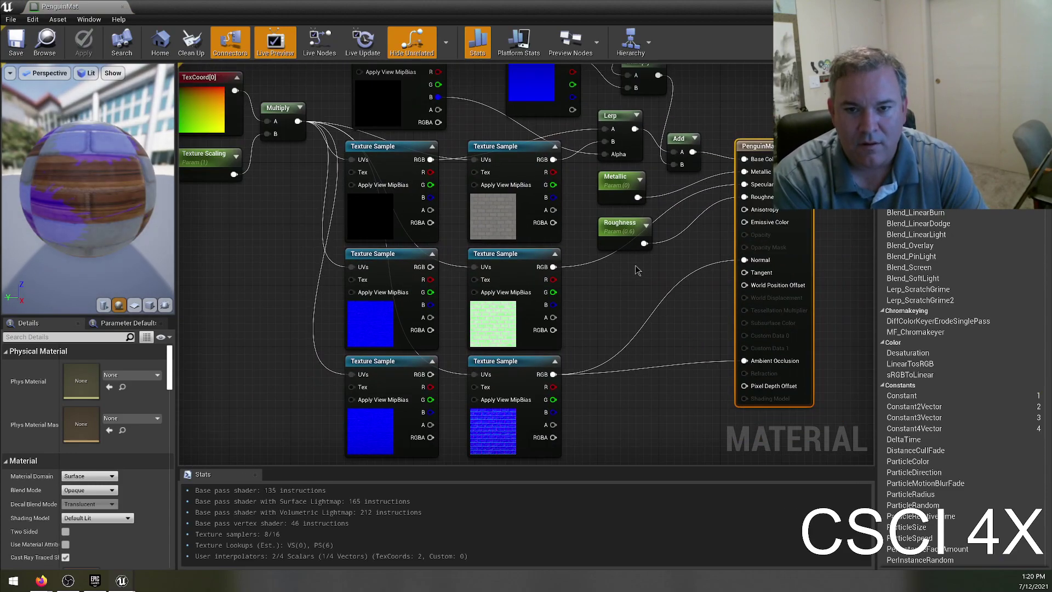
pyautogui.moveTo(684, 338); pyautogui.dragTo(650, 263, button='right')
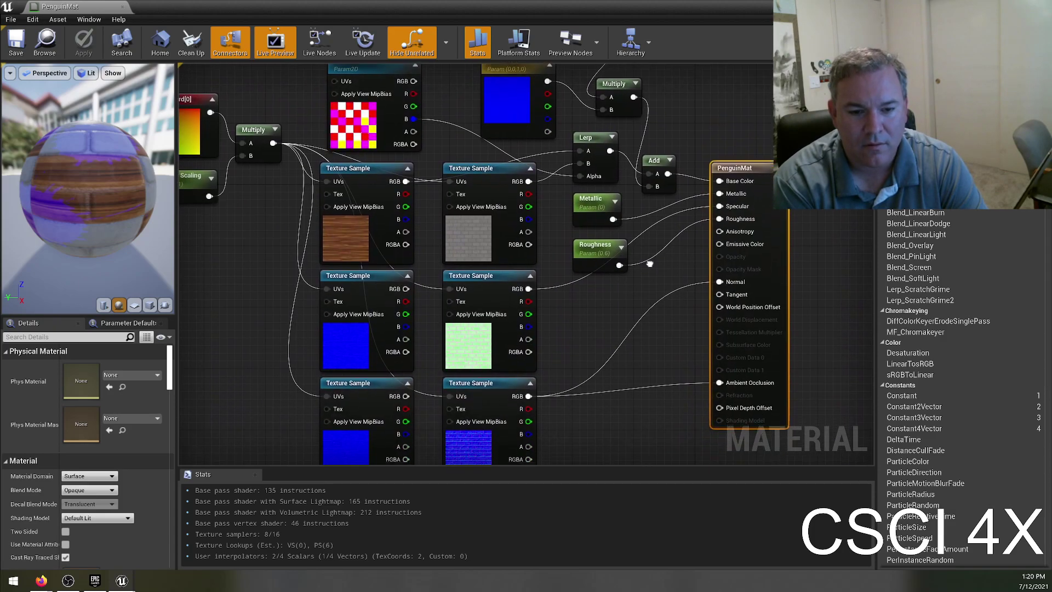
pyautogui.click(122, 8)
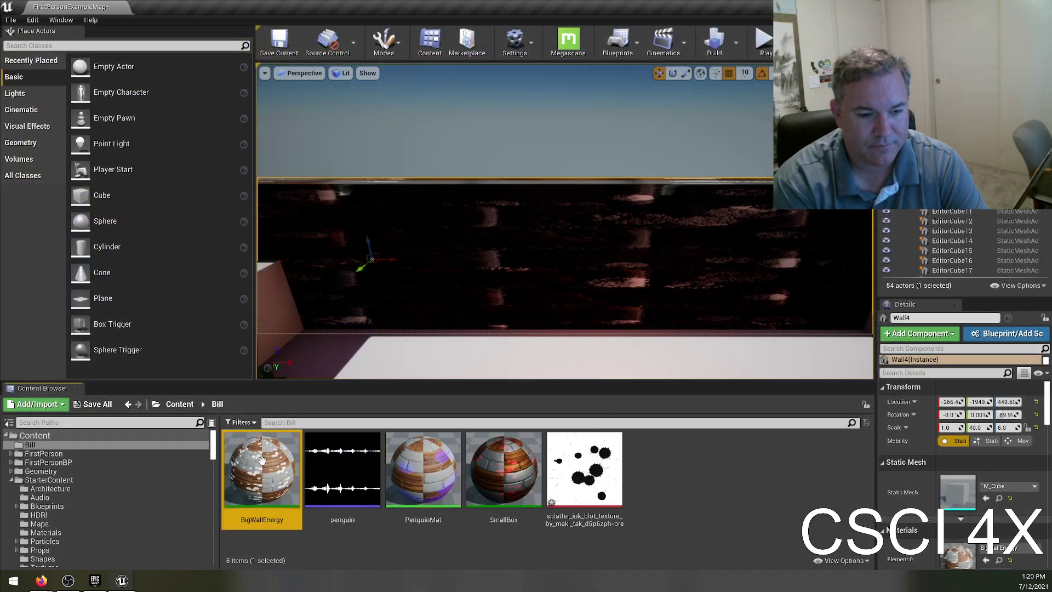
# - Open the BigWallEnergy instance, enable its LerpTexture override, and set the texture to T_Castle_ThumbstickOutter
pyautogui.doubleClick(273, 460)
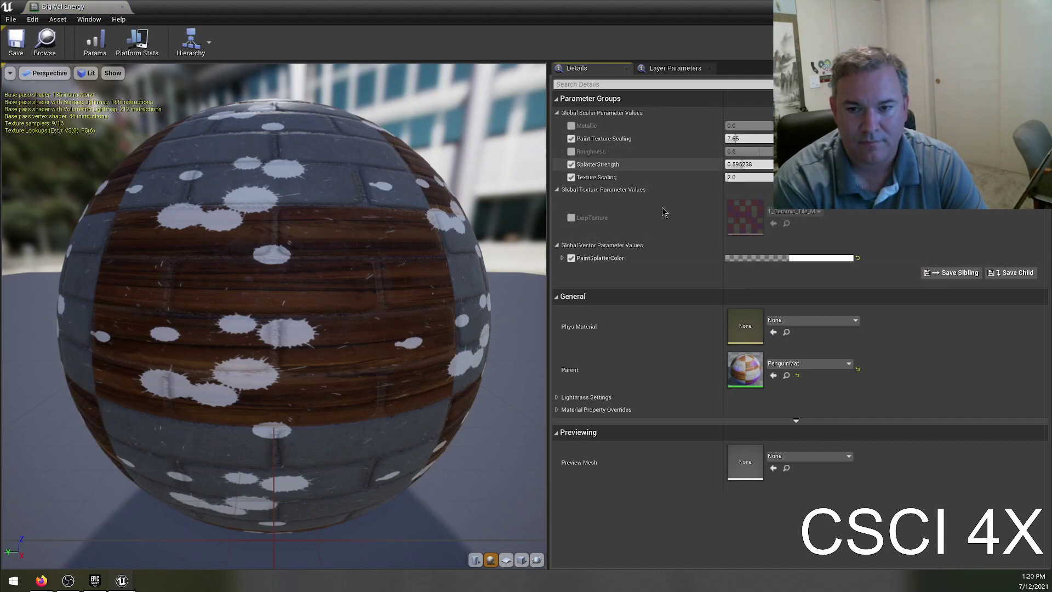
pyautogui.click(570, 218)
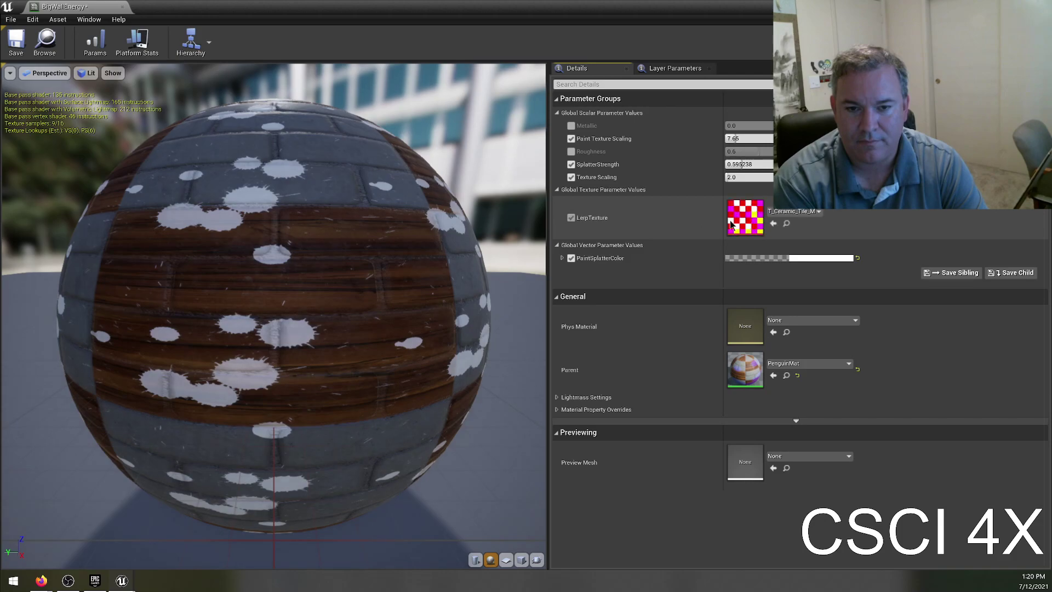
pyautogui.click(793, 211)
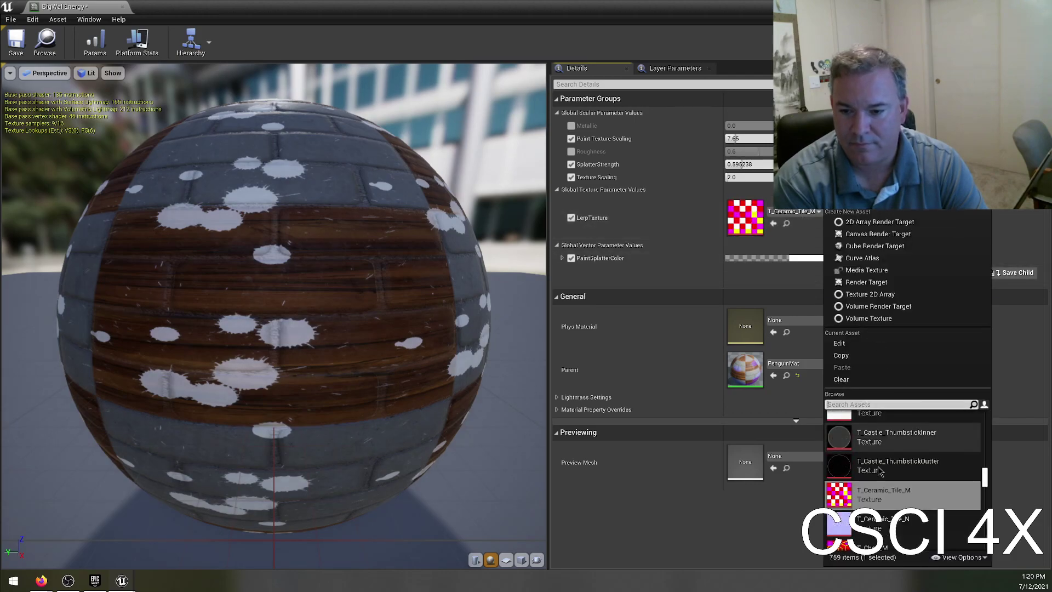
pyautogui.click(897, 466)
pyautogui.moveTo(274, 329); pyautogui.dragTo(329, 323)
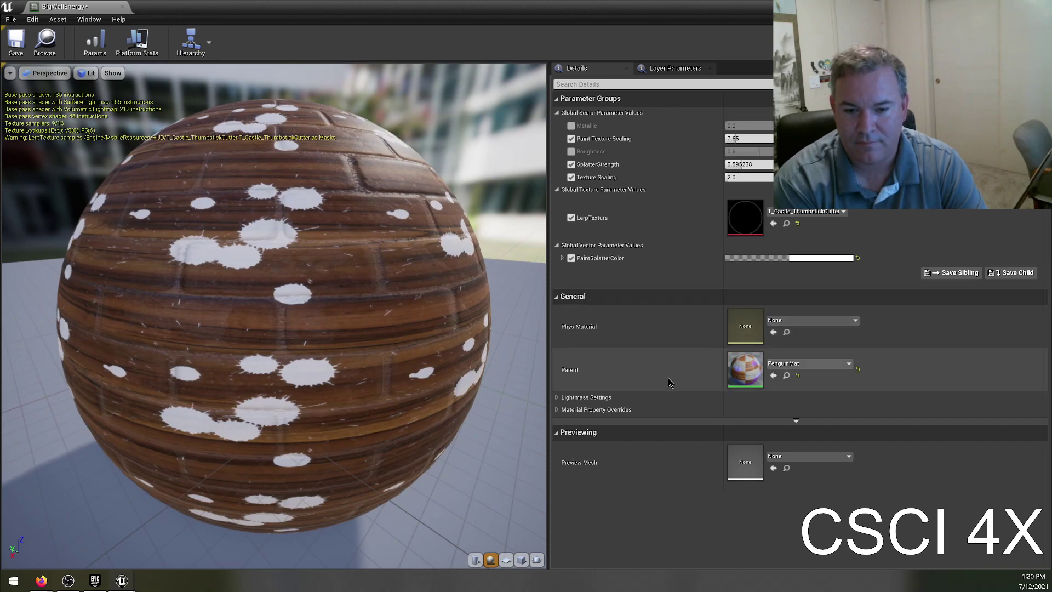
# - Enable the instance's Metallic and Roughness overrides, set Roughness to 0.0, and check the shine on the preview sphere
pyautogui.click(571, 125)
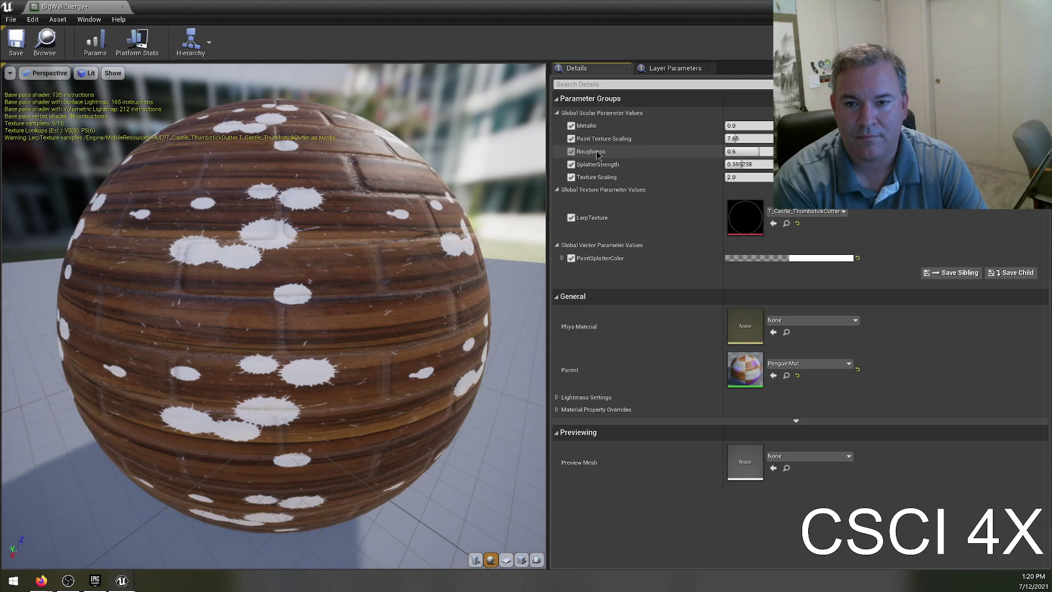
pyautogui.moveTo(759, 152); pyautogui.dragTo(728, 151)
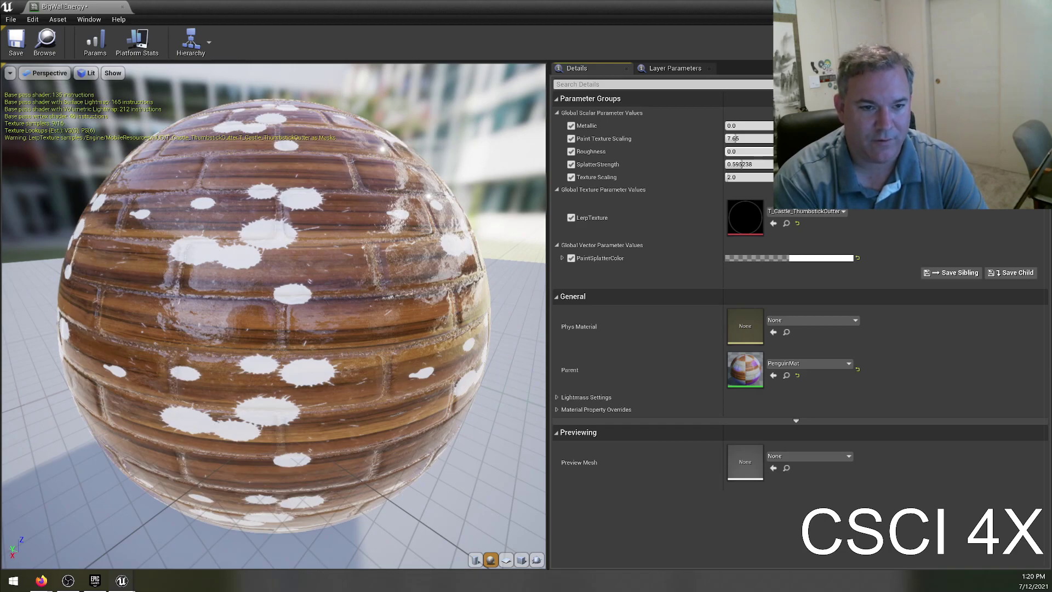
pyautogui.moveTo(274, 307); pyautogui.dragTo(312, 307)
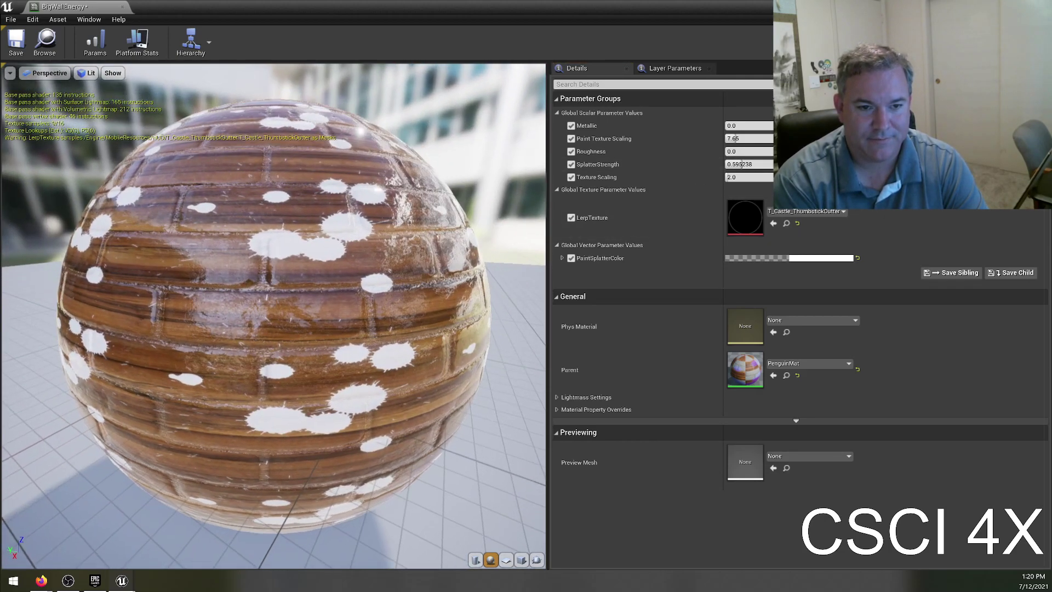
# - Save and close BigWallEnergy, apply it to the large wall in the level, and inspect the wall from an angle
pyautogui.click(16, 41)
pyautogui.click(123, 9)
pyautogui.moveTo(432, 242)
pyautogui.mouseDown(button='right')
pyautogui.moveTo(504, 241)
pyautogui.moveTo(433, 242)
pyautogui.mouseUp(button='right')
pyautogui.moveTo(266, 472); pyautogui.dragTo(401, 242)
pyautogui.moveTo(401, 241); pyautogui.dragTo(309, 246, button='right')
pyautogui.press('w')
# - Reopen BigWallEnergy and shrink its editor to a smaller floating window so the wall stays in view
pyautogui.doubleClick(286, 472)
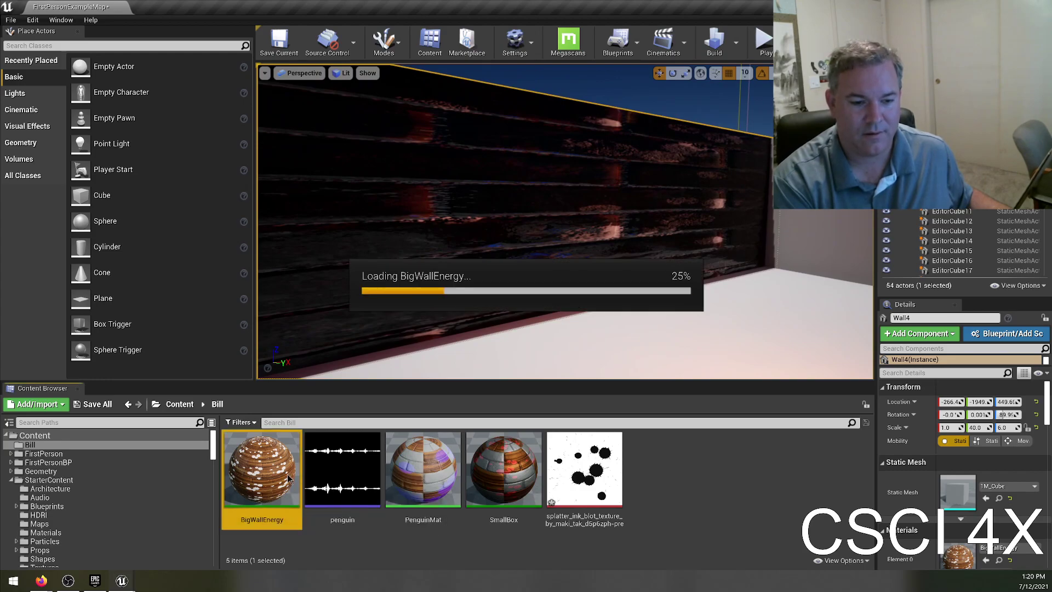
pyautogui.doubleClick(427, 9)
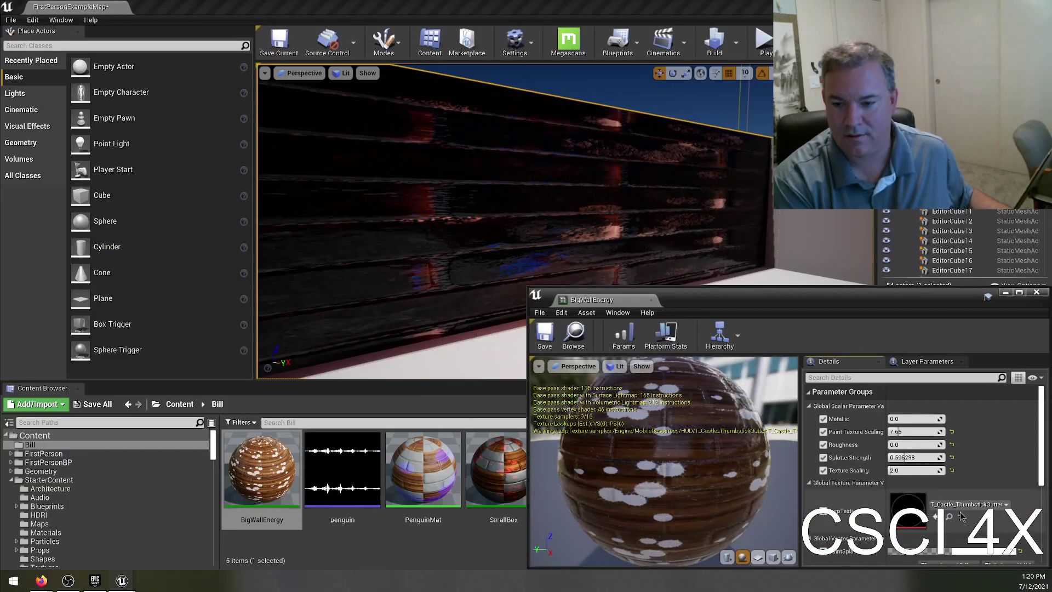
# - Raise the BigWallEnergy instance's Roughness to about 0.48, save it and close its editor
pyautogui.moveTo(906, 445)
pyautogui.mouseDown()
pyautogui.moveTo(931, 445)
pyautogui.moveTo(918, 445)
pyautogui.mouseUp()
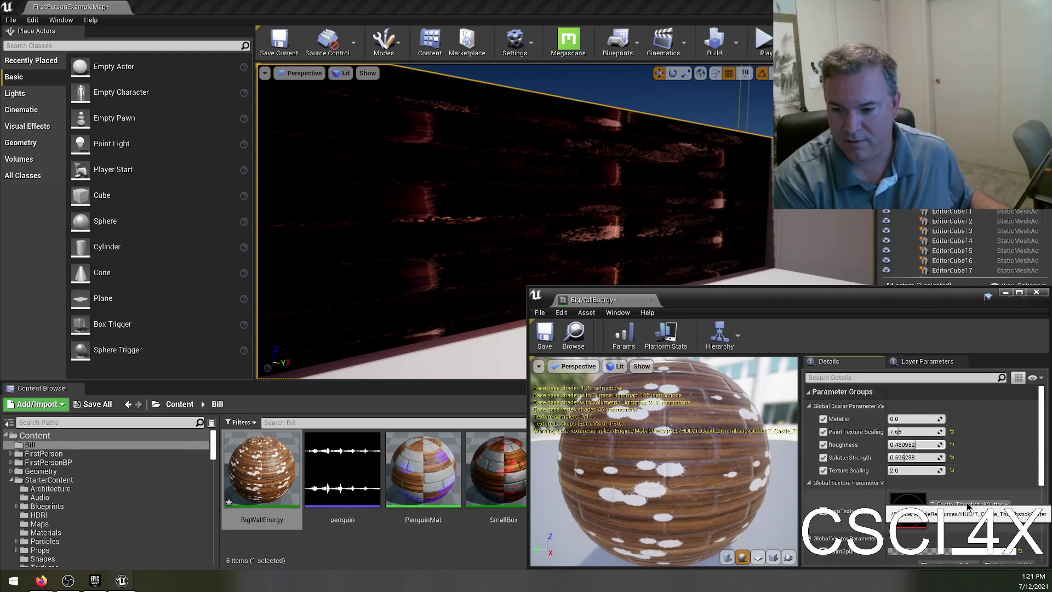
pyautogui.click(968, 506)
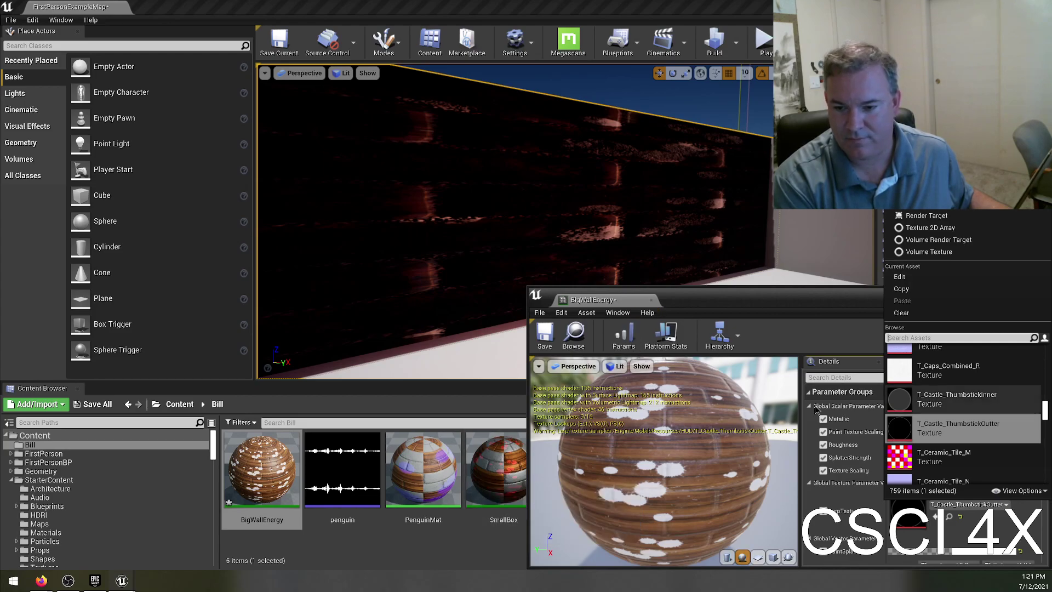
pyautogui.click(545, 335)
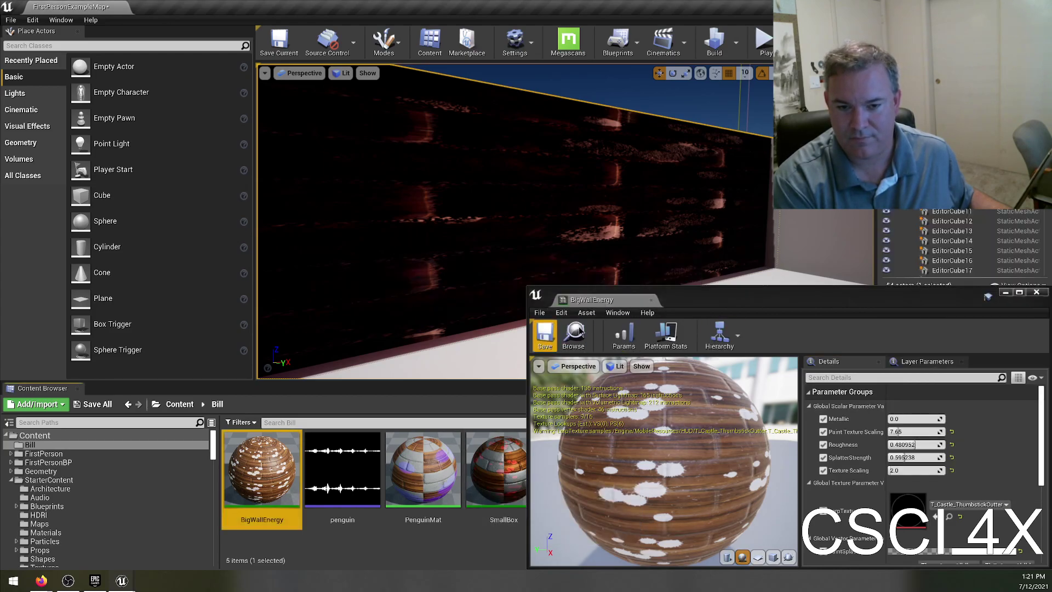
pyautogui.click(654, 301)
# - Open the PenguinMat material in a full-screen editor and go to its TexCoord and Texture Scaling nodes
pyautogui.doubleClick(403, 469)
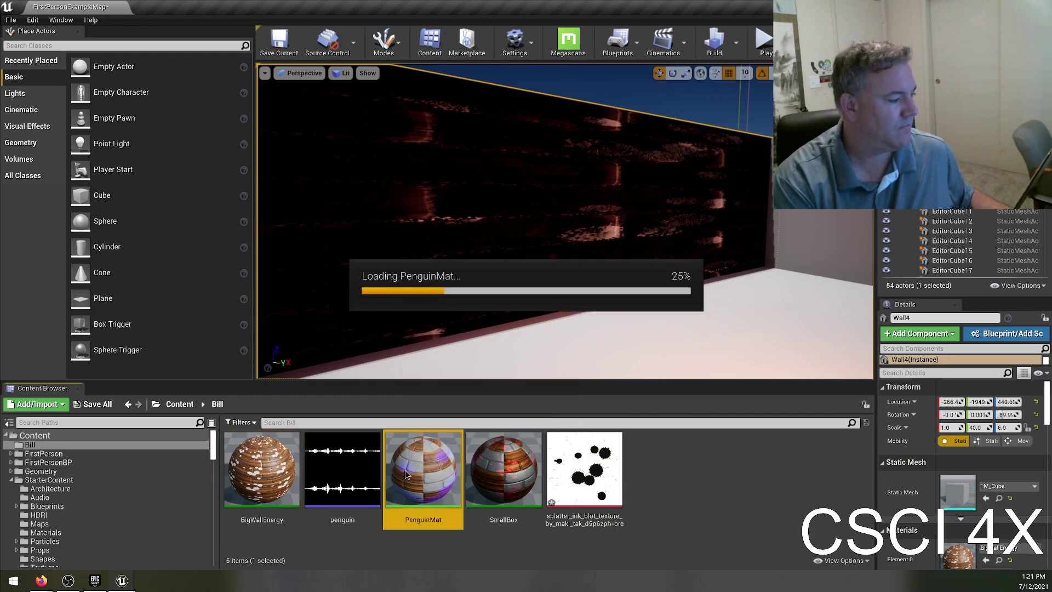
pyautogui.moveTo(411, 428); pyautogui.dragTo(526, 6)
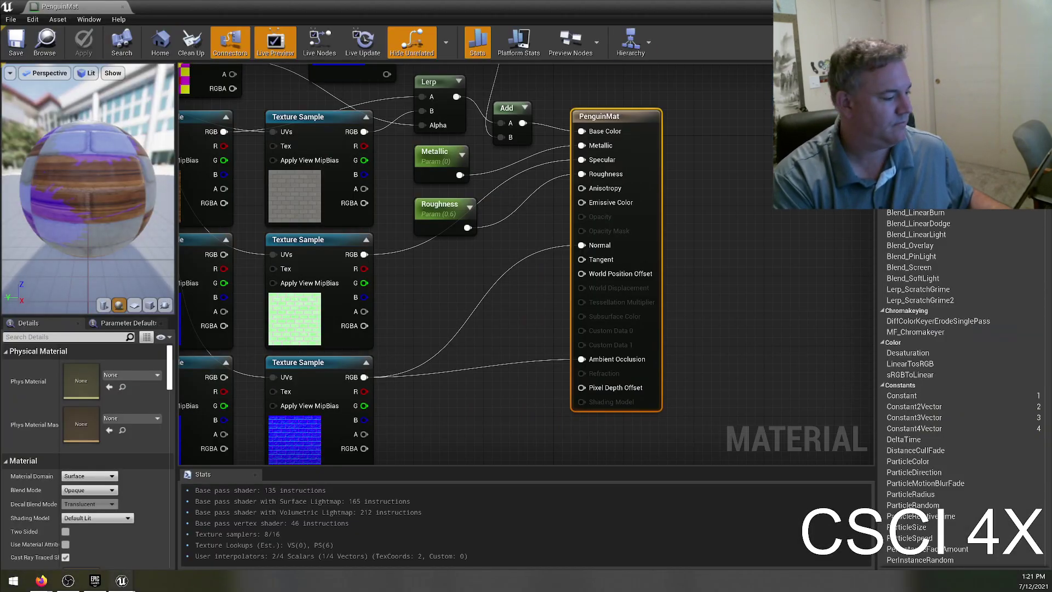
pyautogui.moveTo(419, 203); pyautogui.dragTo(860, 343, button='right')
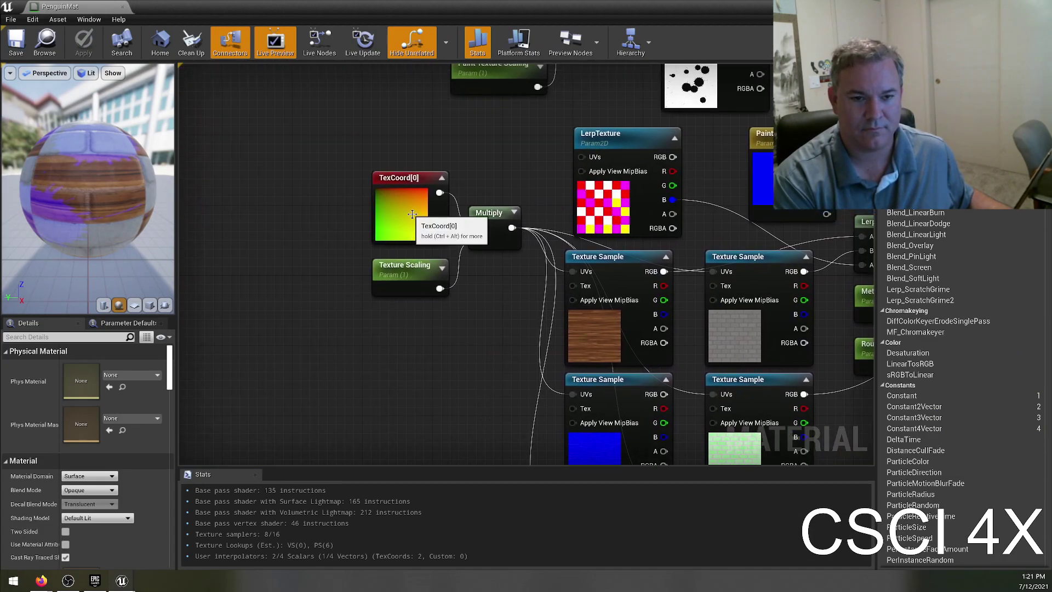
# - Examine the TexCoord node's settings and the actions available for its output and for the Texture Scaling parameter
pyautogui.click(412, 215)
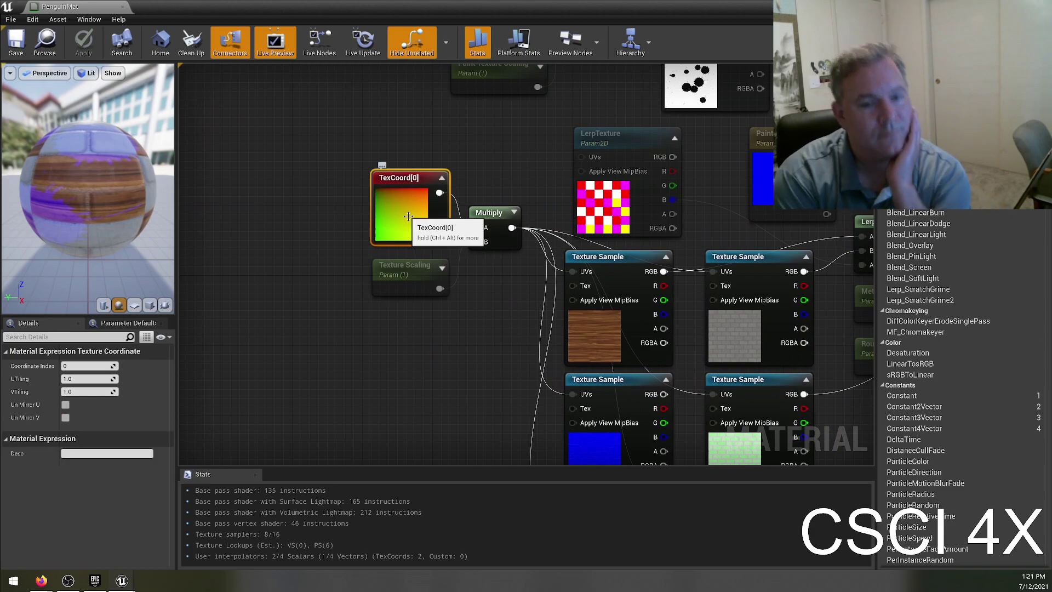
pyautogui.rightClick(439, 195)
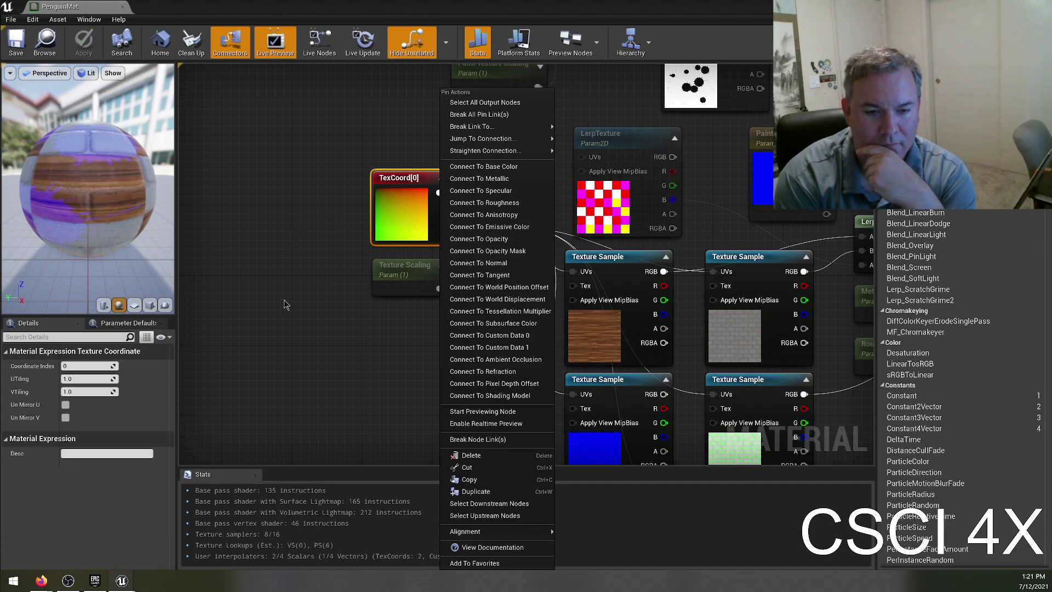
pyautogui.click(299, 303)
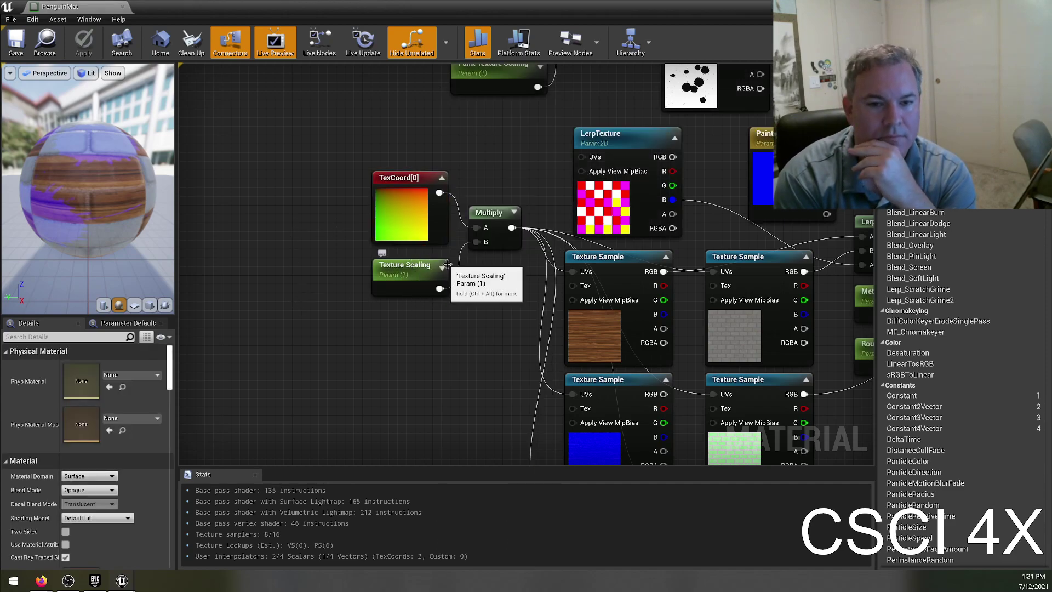
pyautogui.rightClick(405, 276)
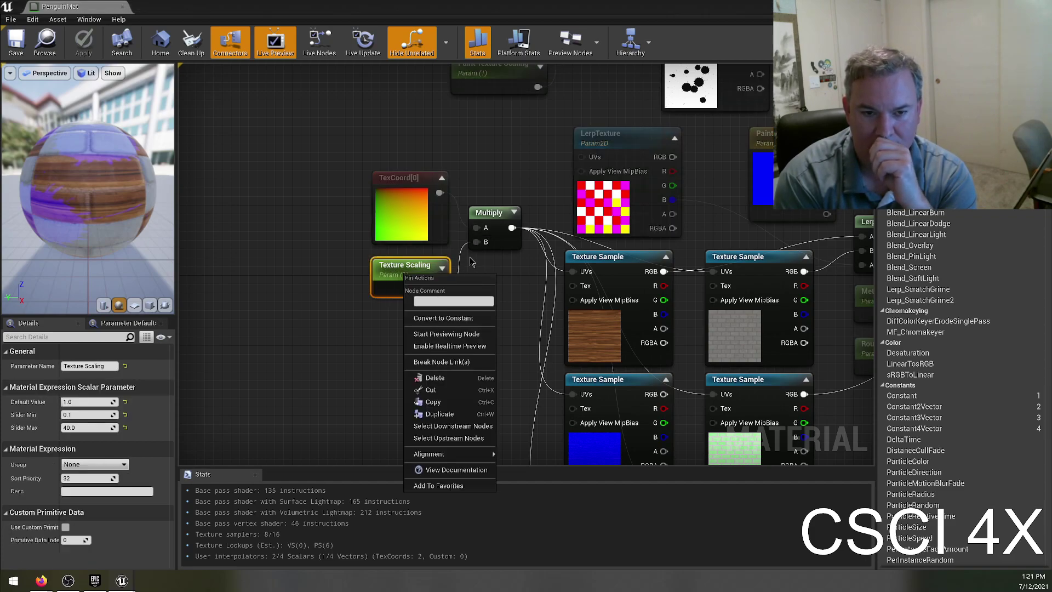
pyautogui.click(377, 329)
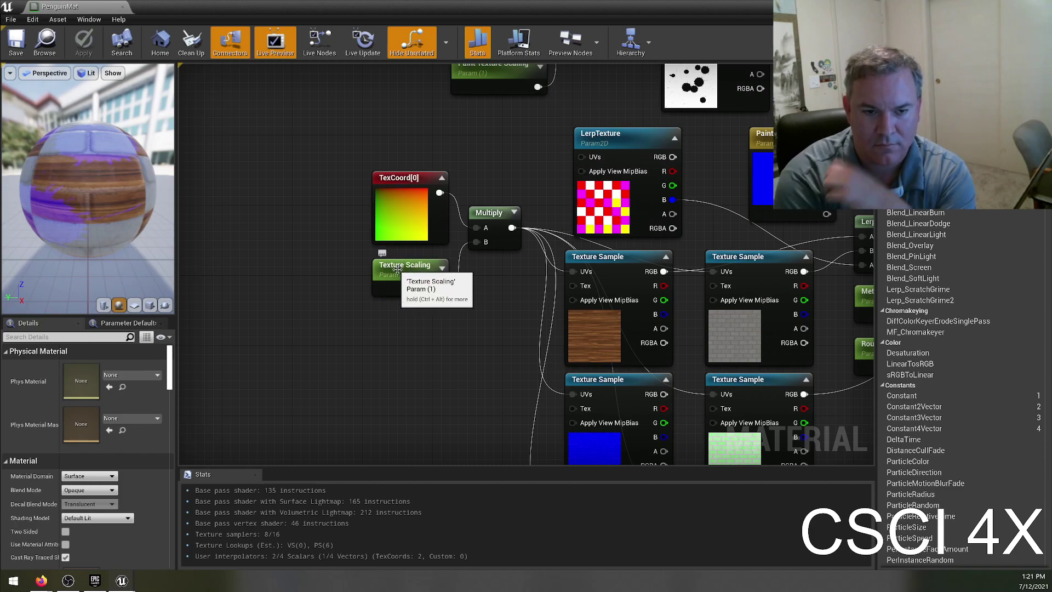
pyautogui.click(398, 269)
pyautogui.rightClick(396, 272)
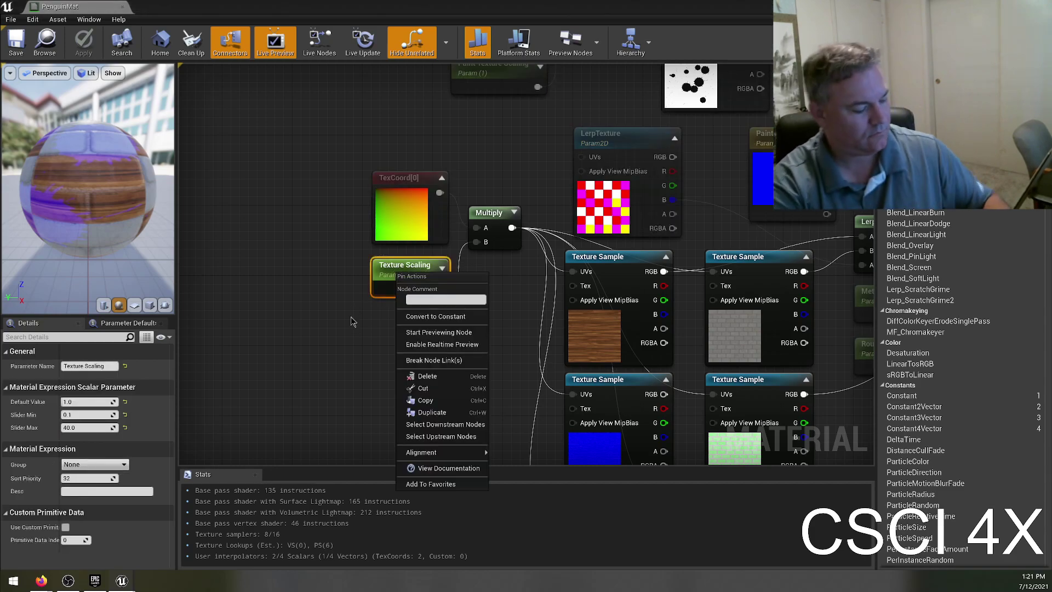
pyautogui.click(386, 311)
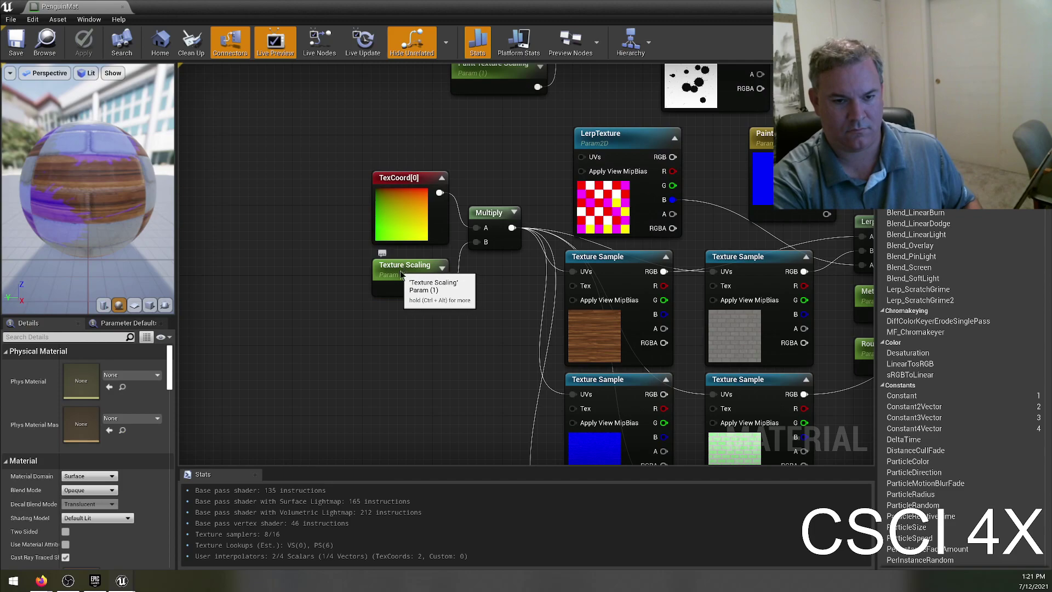
# - Delete the Texture Scaling parameter and place a VectorParameter node below TexCoord instead
pyautogui.click(399, 270)
pyautogui.press('Delete')
pyautogui.rightClick(382, 271)
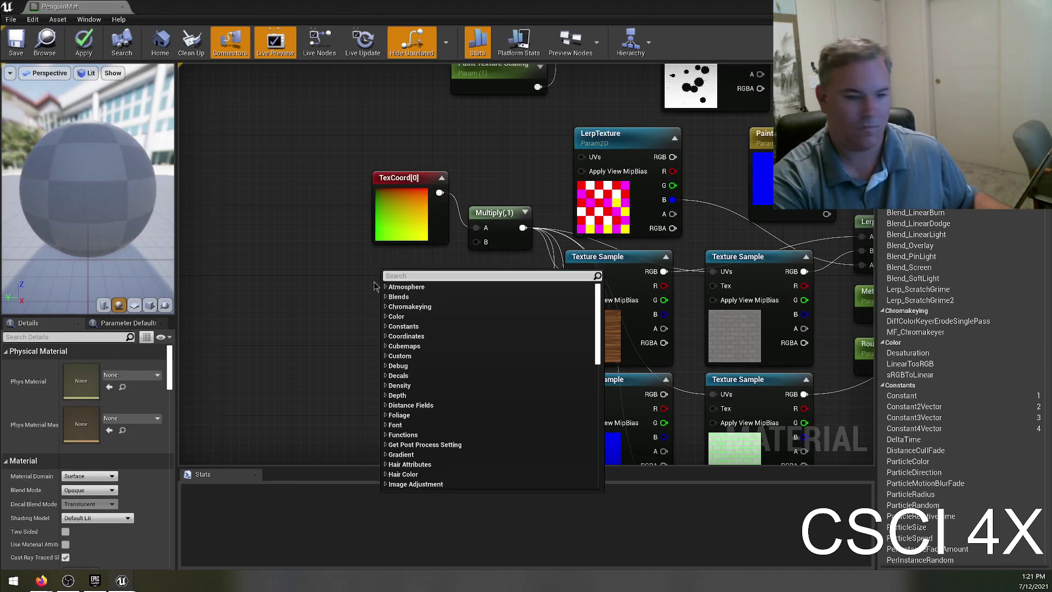
pyautogui.write('vector para')
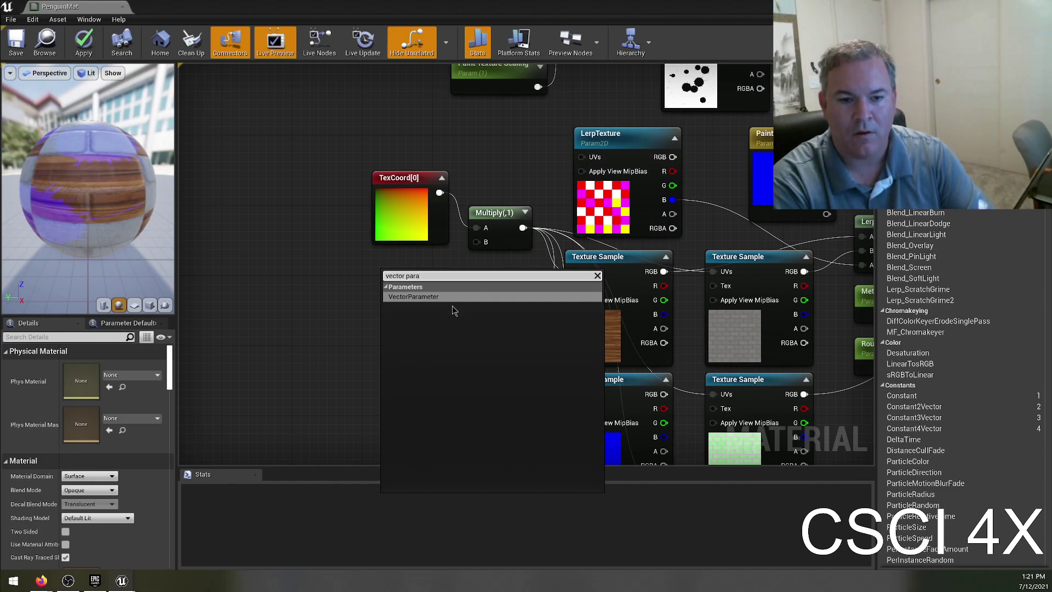
pyautogui.click(453, 297)
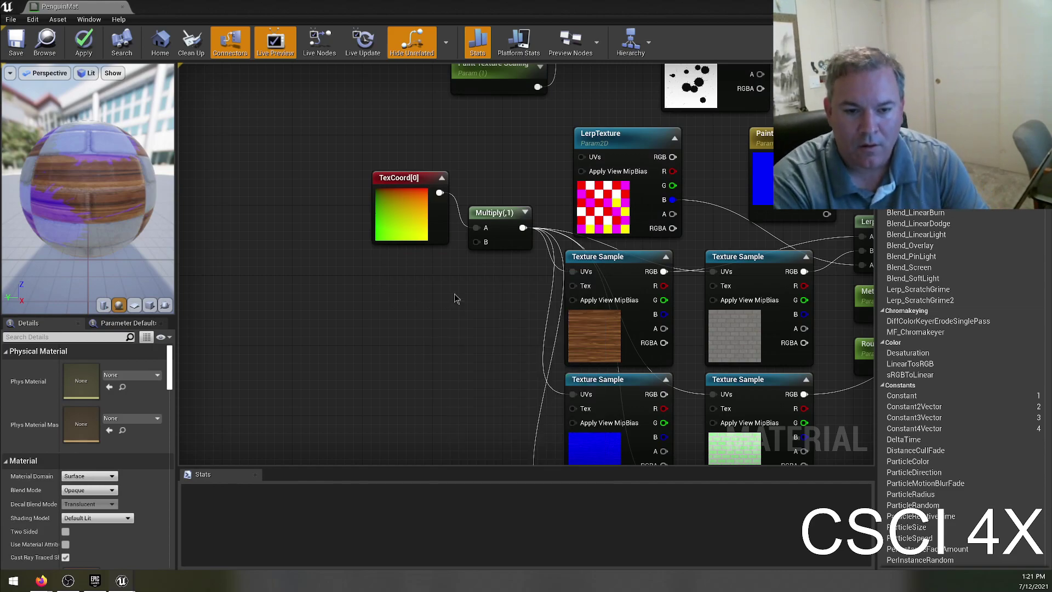
pyautogui.moveTo(442, 279); pyautogui.dragTo(427, 270)
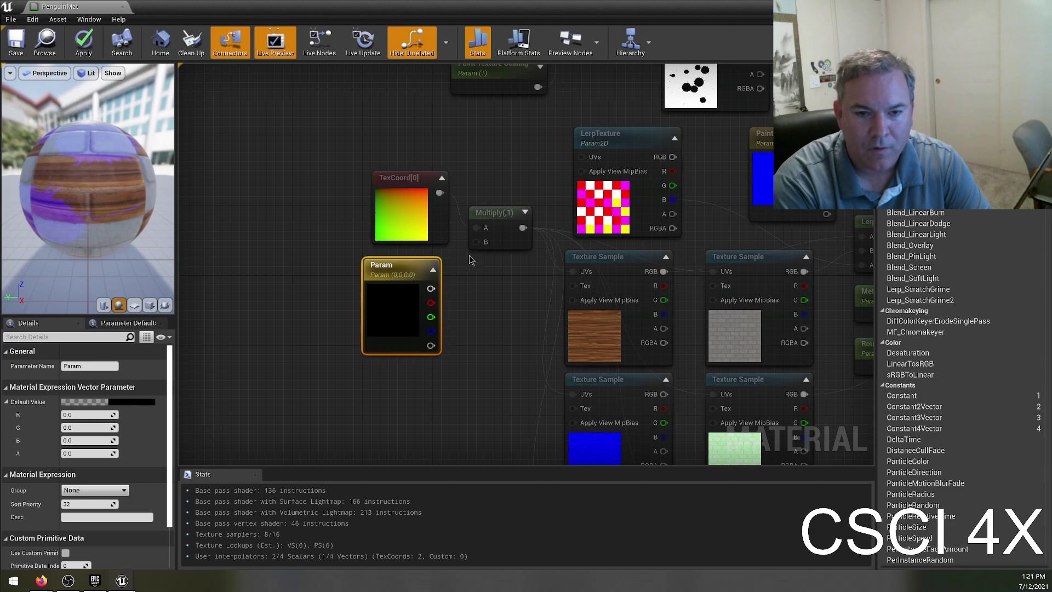
# - Break all links of the Multiply node beside TexCoord and move the node slightly up
pyautogui.click(483, 217)
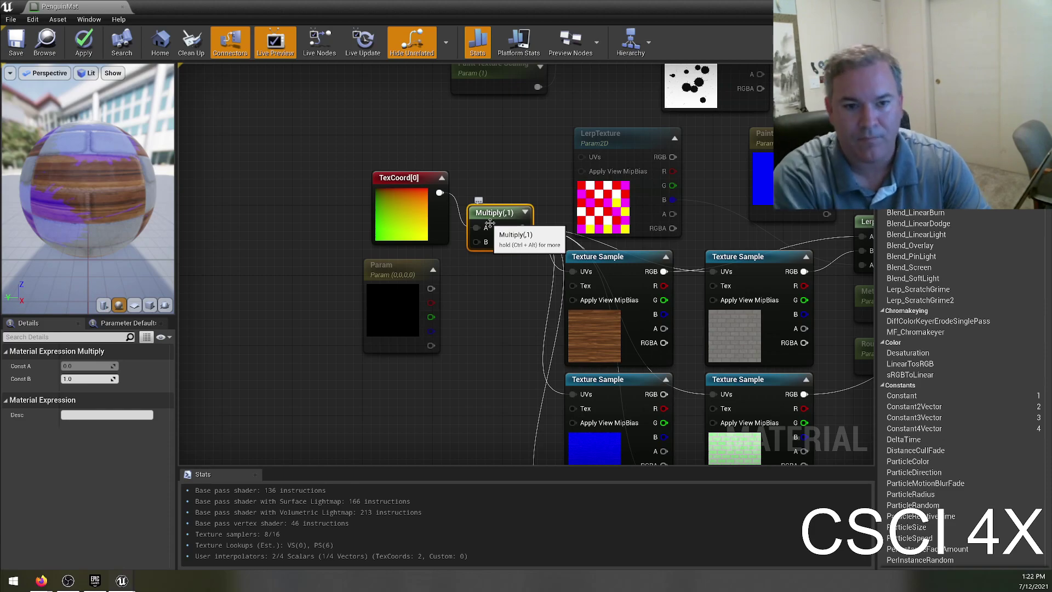
pyautogui.rightClick(478, 229)
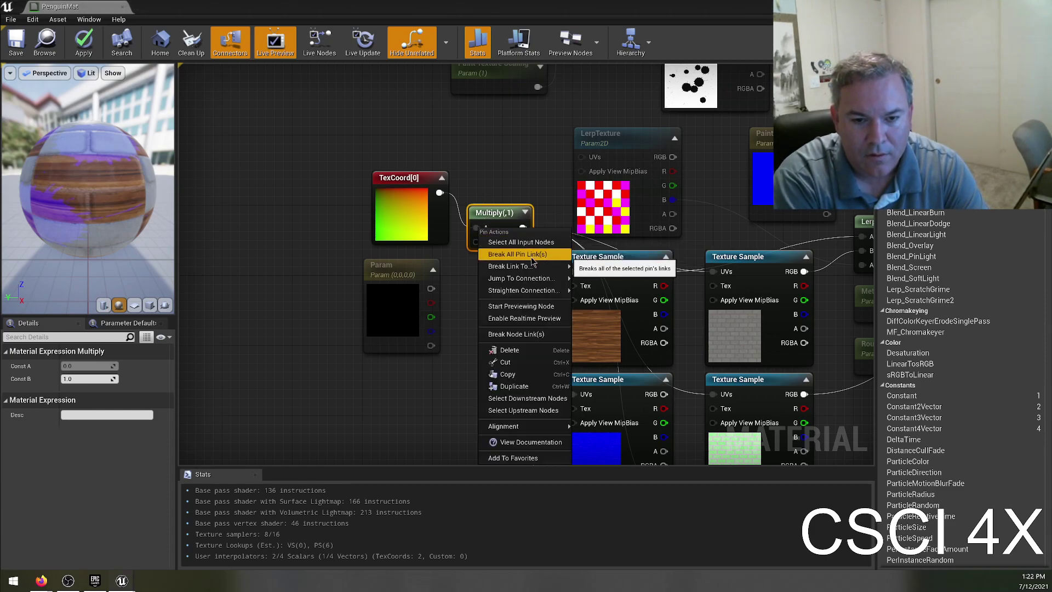
pyautogui.click(516, 333)
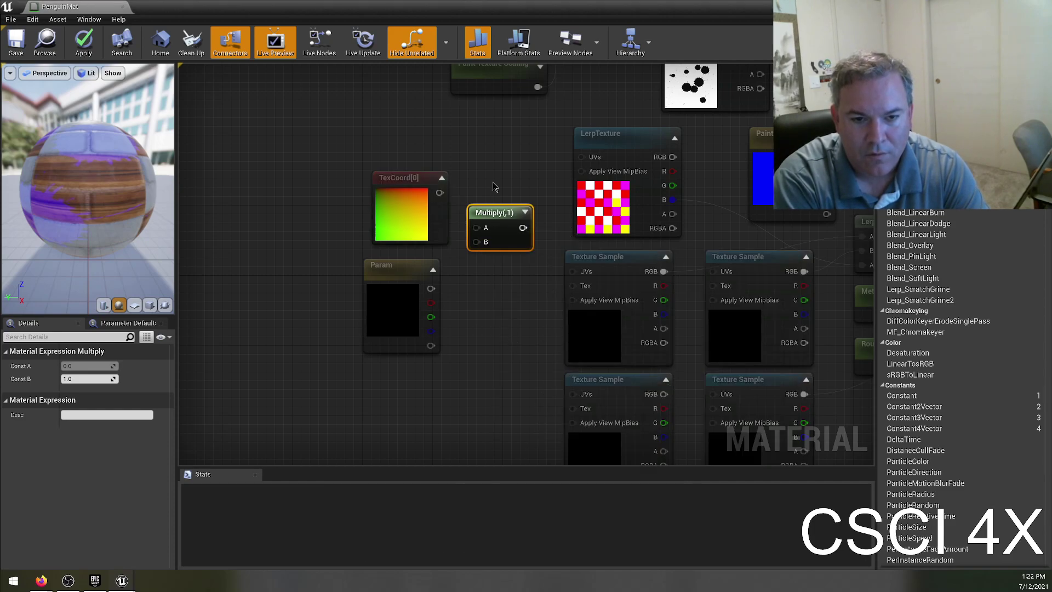
pyautogui.moveTo(495, 209); pyautogui.dragTo(503, 192)
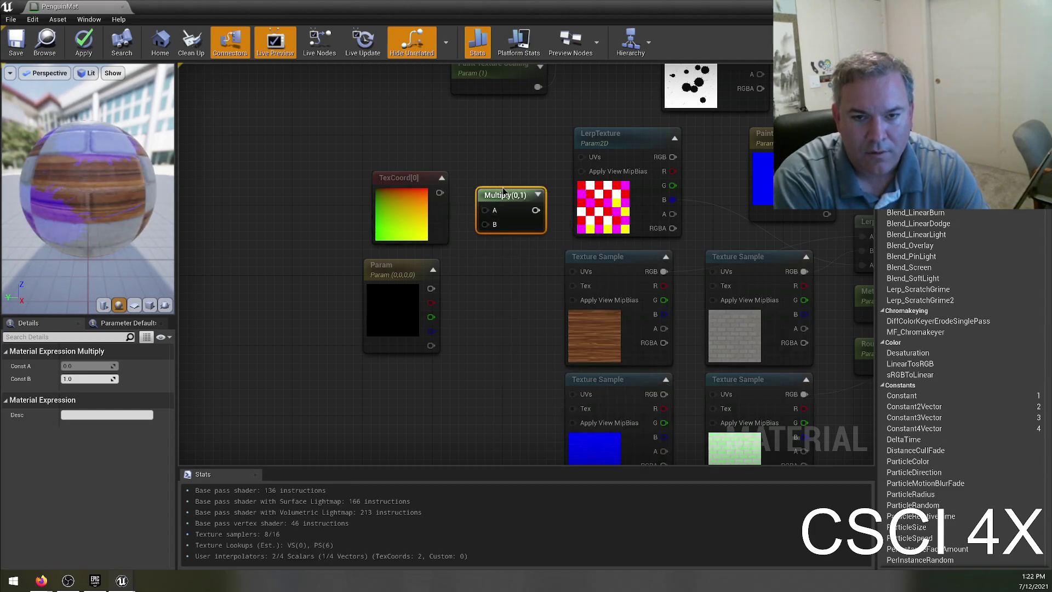
pyautogui.moveTo(509, 133); pyautogui.dragTo(477, 274, button='right')
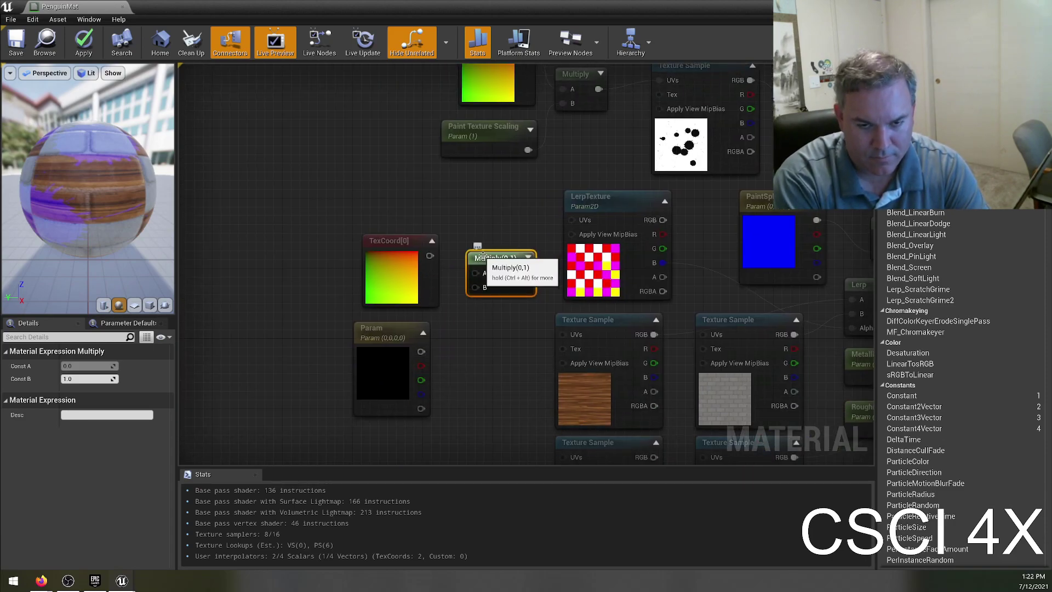
# - Add a BreakOutFloat2Components node fed by TexCoord and arrange it between the TexCoord and Multiply nodes
pyautogui.moveTo(430, 256); pyautogui.dragTo(465, 344)
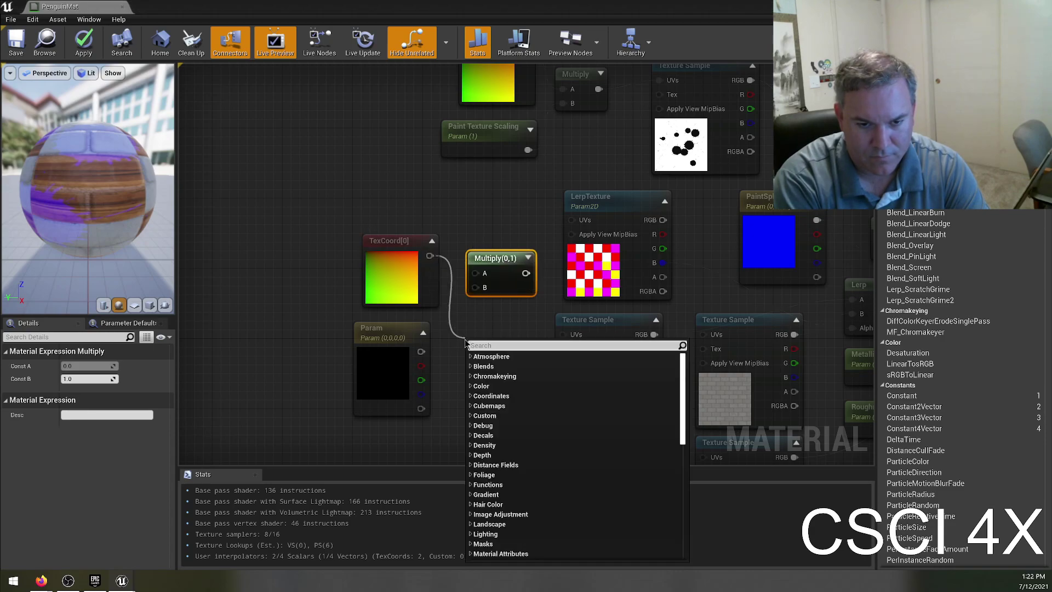
pyautogui.write('bre')
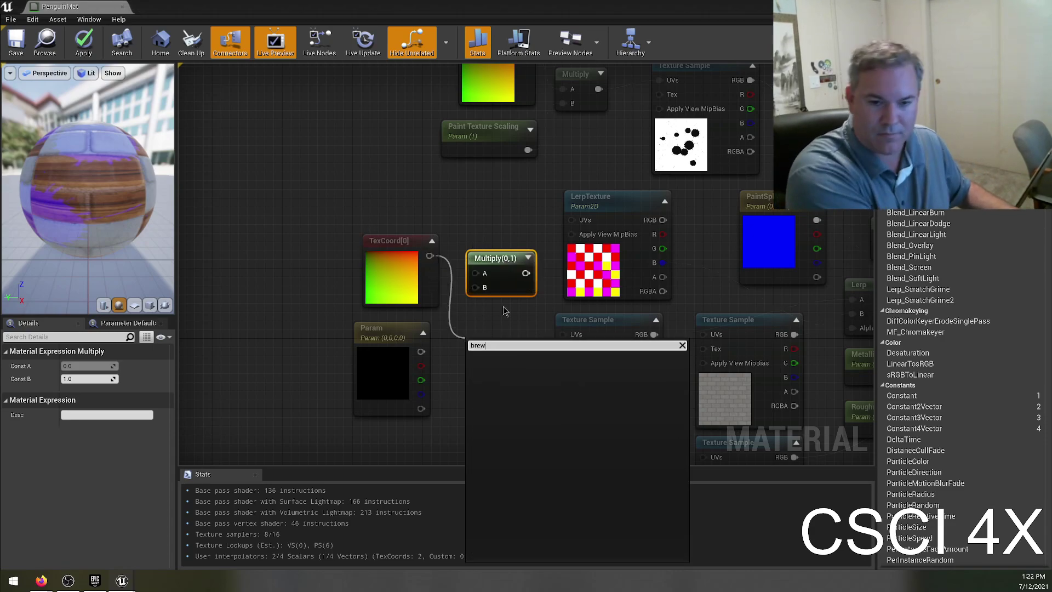
pyautogui.write('ak')
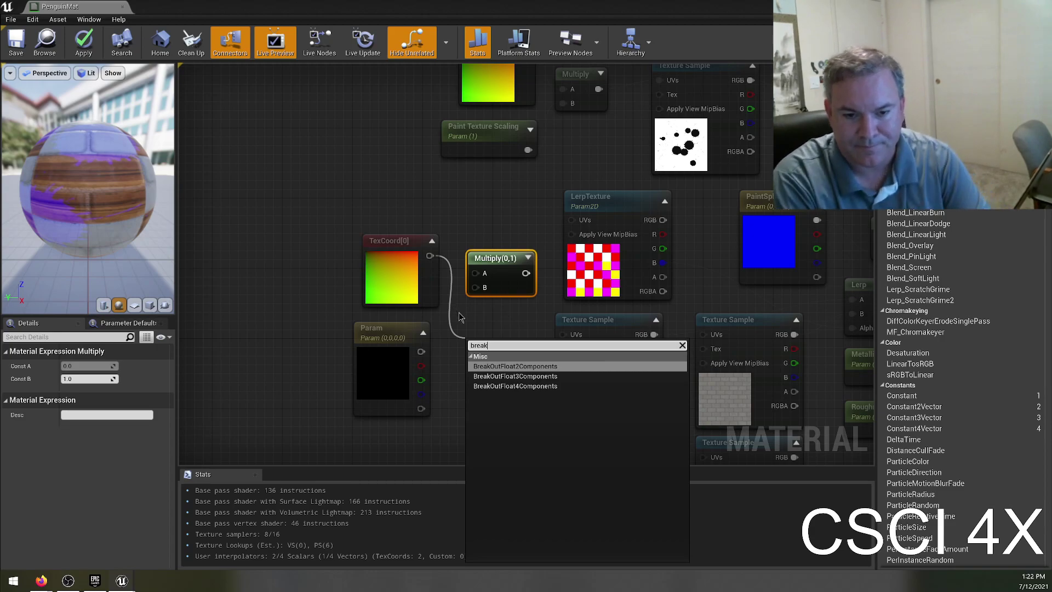
pyautogui.click(511, 366)
pyautogui.moveTo(371, 248); pyautogui.dragTo(284, 239)
pyautogui.moveTo(482, 345); pyautogui.dragTo(370, 258)
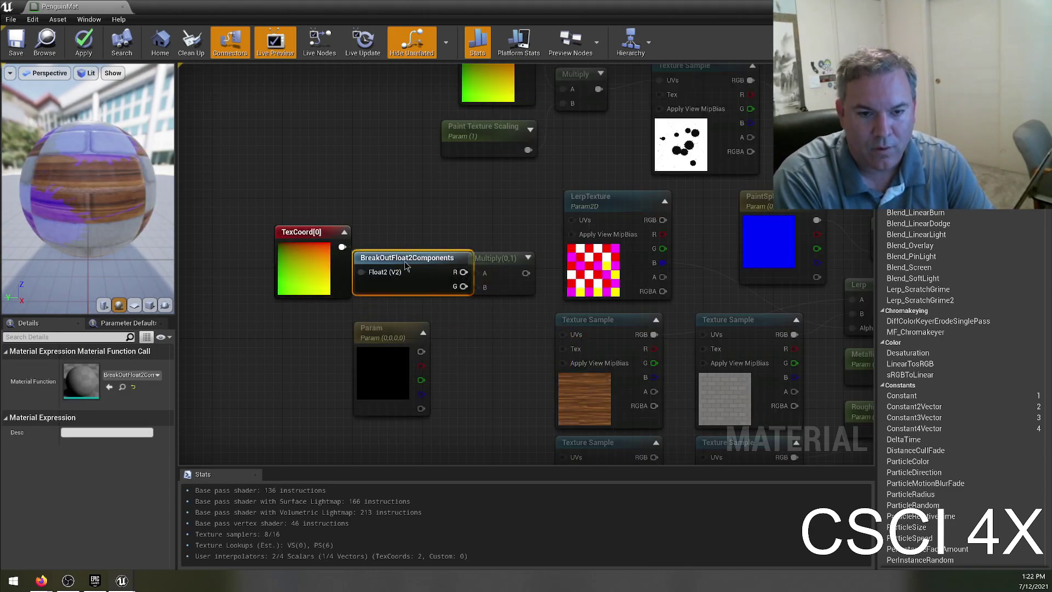
pyautogui.moveTo(497, 253); pyautogui.dragTo(515, 253)
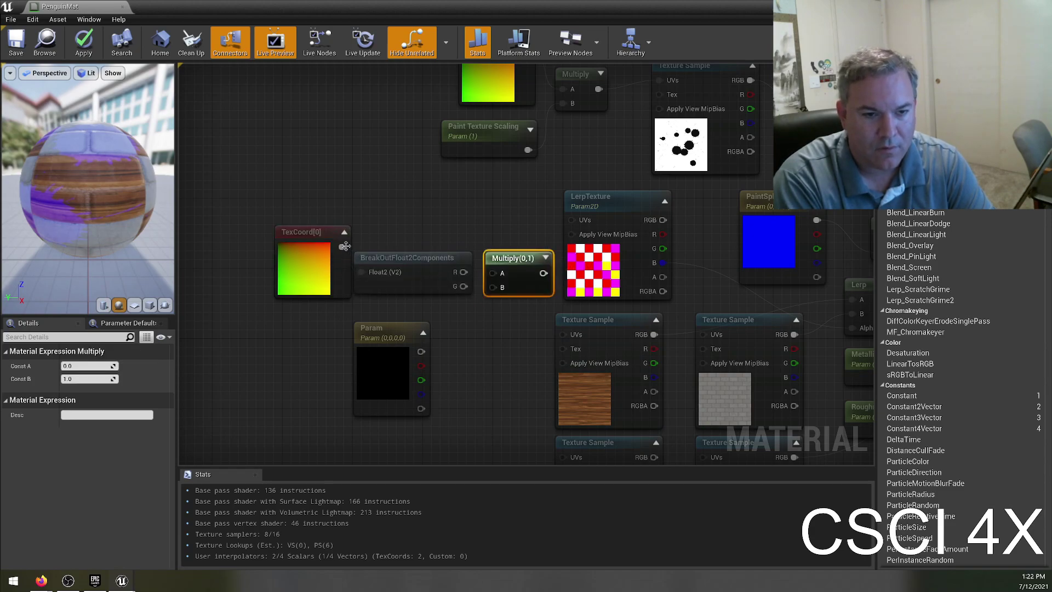
pyautogui.moveTo(306, 243); pyautogui.dragTo(287, 252)
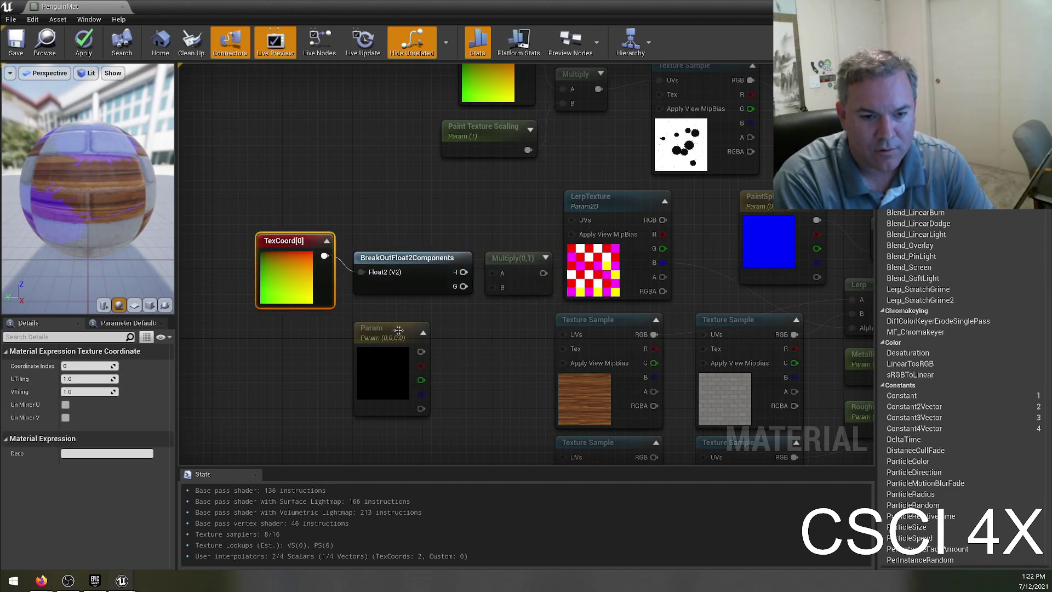
# - Delete the black vector parameter and shift the TexCoord, BreakOutFloat2Components and Multiply nodes upward to free space below
pyautogui.click(392, 329)
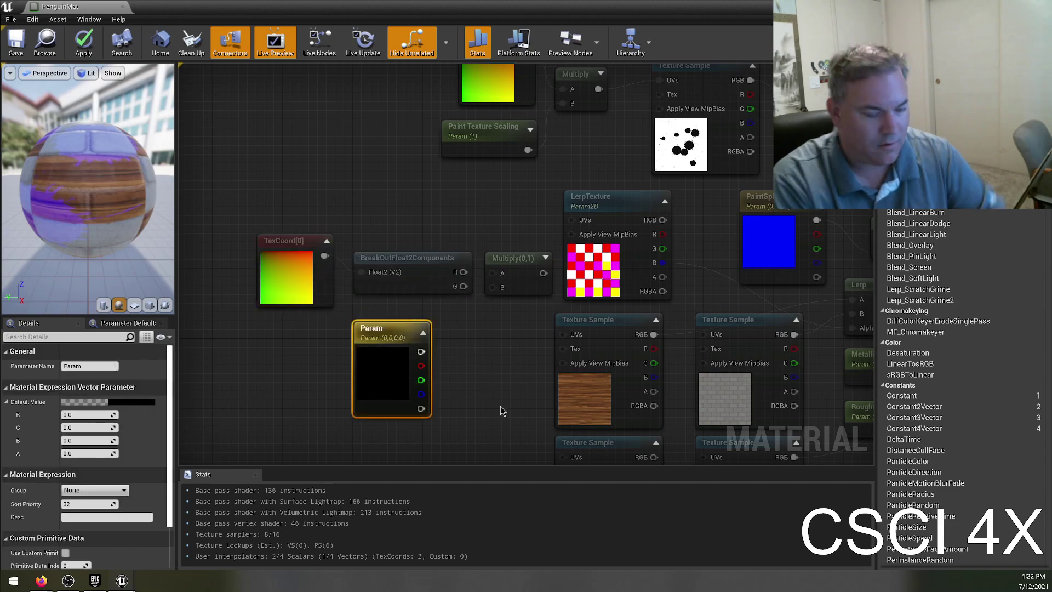
pyautogui.press('Delete')
pyautogui.moveTo(256, 222); pyautogui.dragTo(387, 236)
pyautogui.moveTo(520, 263); pyautogui.dragTo(511, 238)
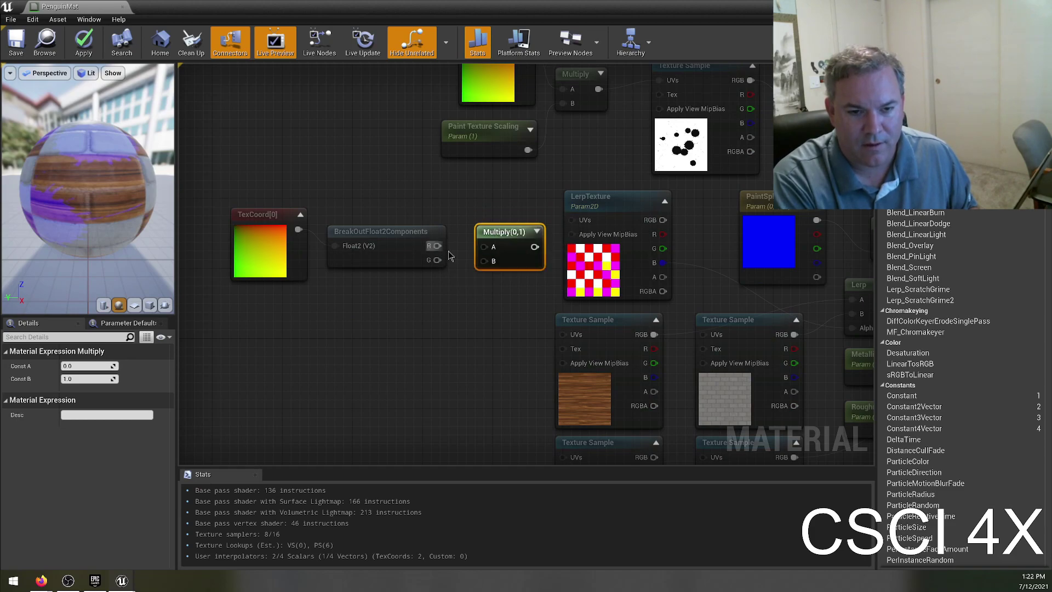
pyautogui.click(370, 377)
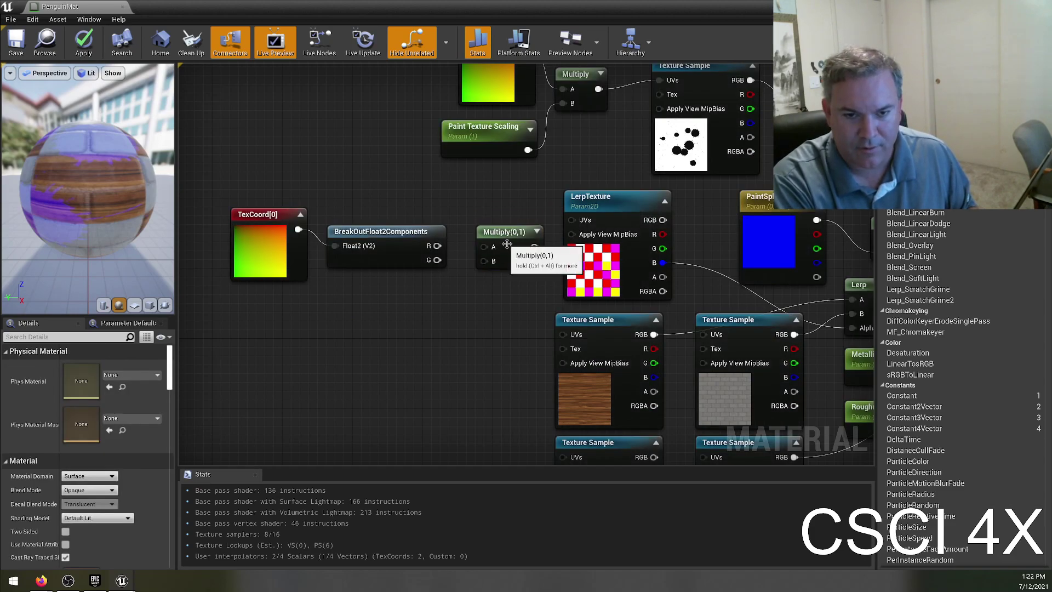
pyautogui.rightClick(320, 349)
pyautogui.click(303, 347)
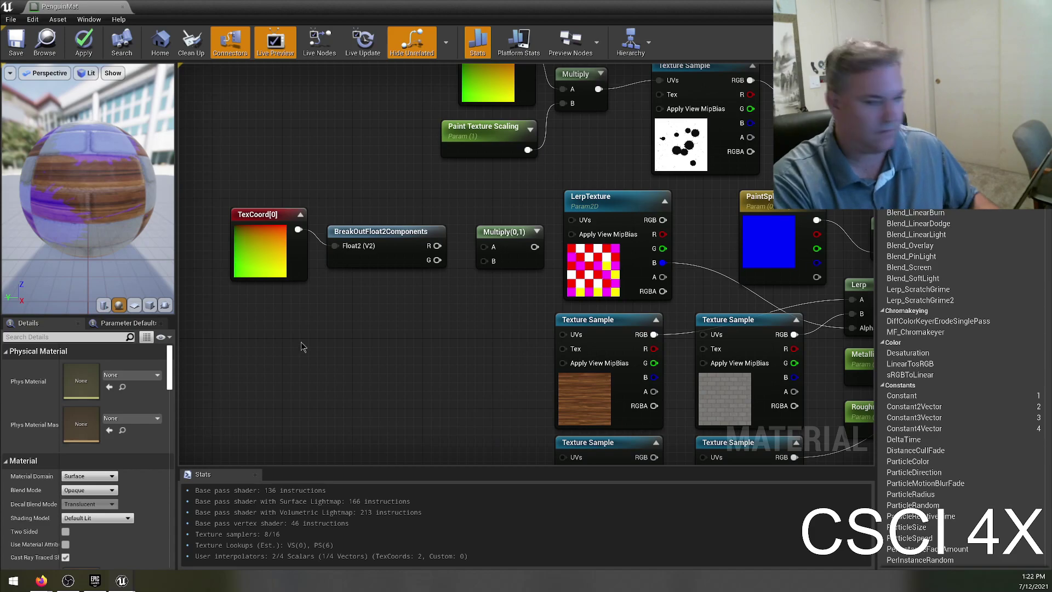
pyautogui.click(302, 344)
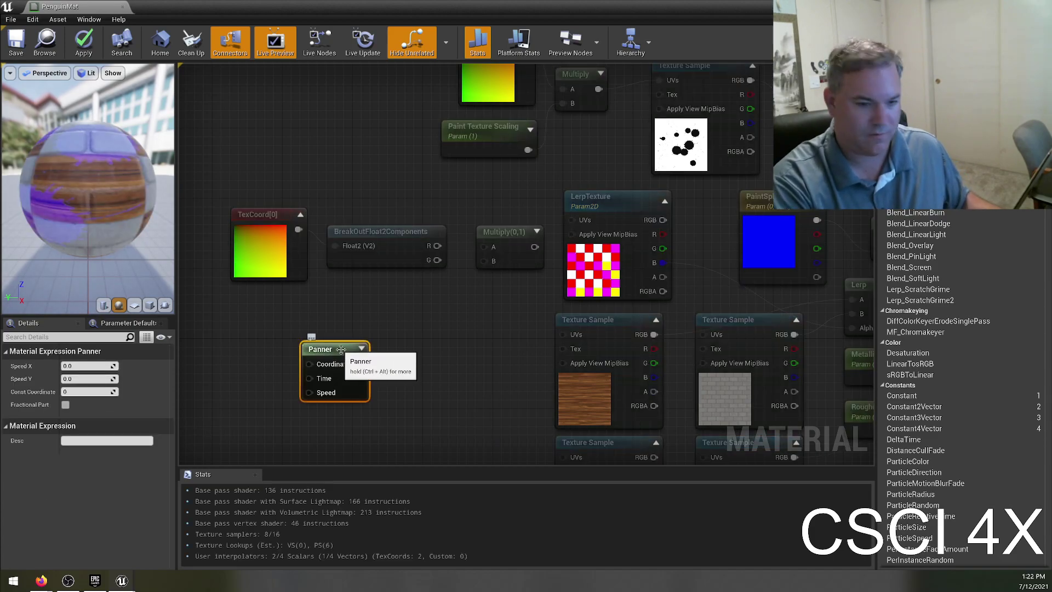
pyautogui.press('Delete')
# - Add a scalar parameter node below the BreakOutFloat2Components node
pyautogui.click(334, 336)
pyautogui.write('sssssss')
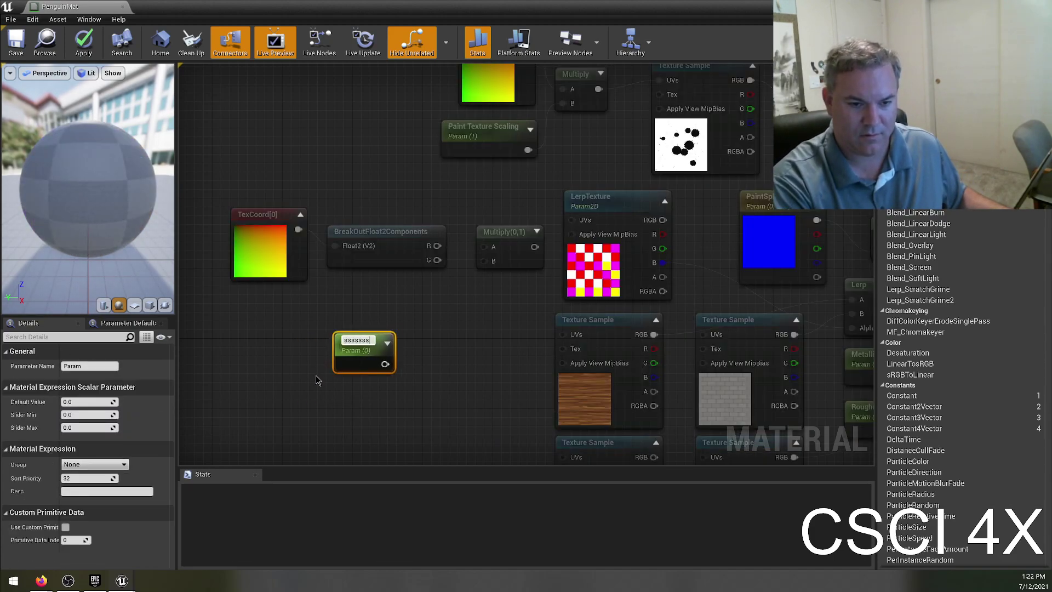
# - Name the new scalar parameter UTiling
pyautogui.press('BackSpace')
pyautogui.press('BackSpace')
pyautogui.press('BackSpace')
pyautogui.press('BackSpace')
pyautogui.press('BackSpace')
pyautogui.press('BackSpace')
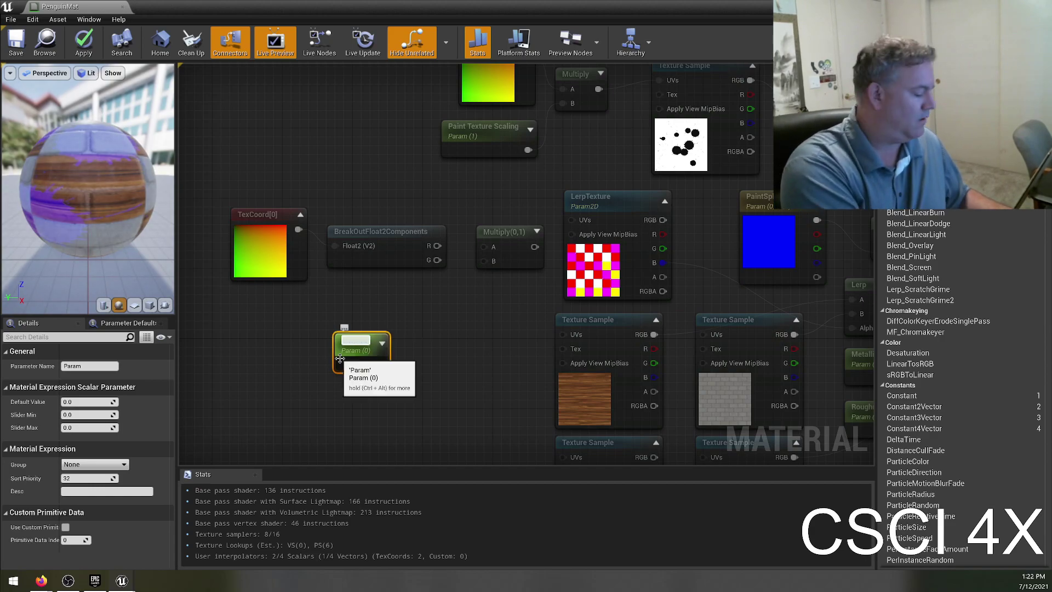
pyautogui.write('UTilin')
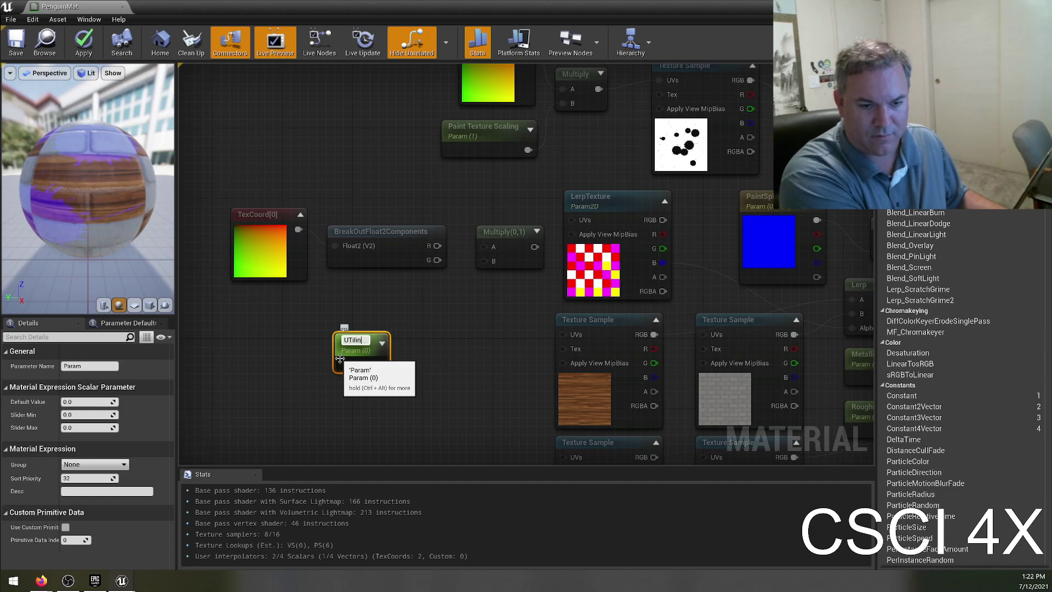
pyautogui.write('g')
pyautogui.press('Return')
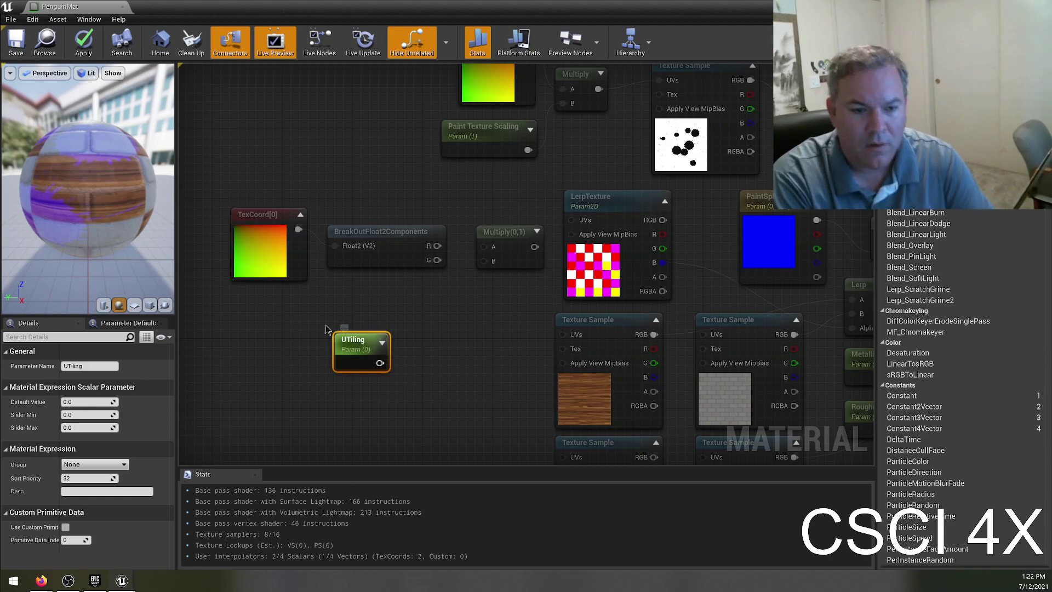
# - Place UTiling above BreakOutFloat2Components and connect it and the R output to the Multiply node's inputs
pyautogui.moveTo(359, 345); pyautogui.dragTo(395, 162)
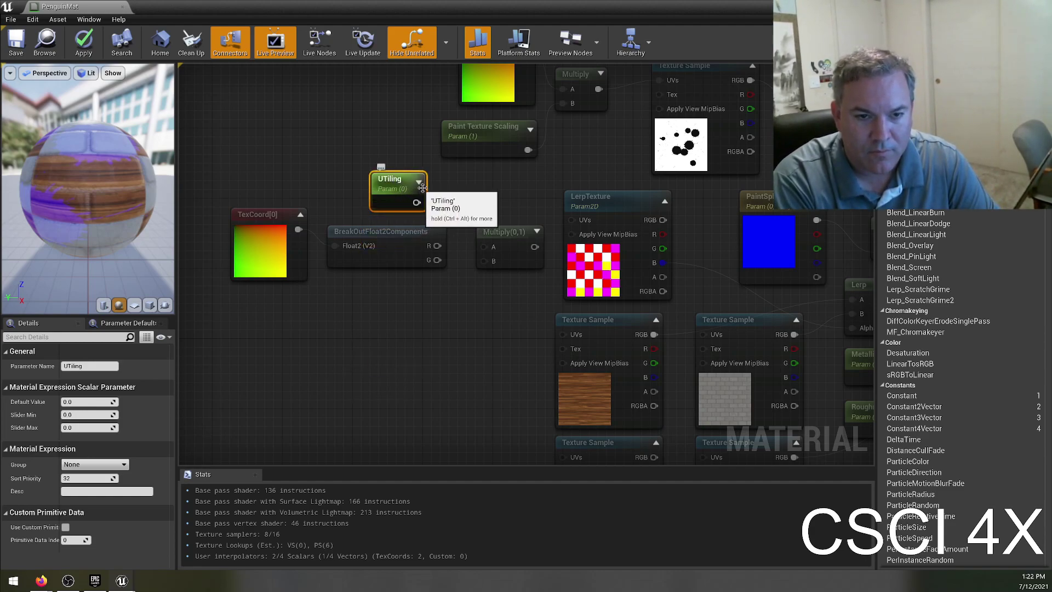
pyautogui.moveTo(416, 203); pyautogui.dragTo(480, 219)
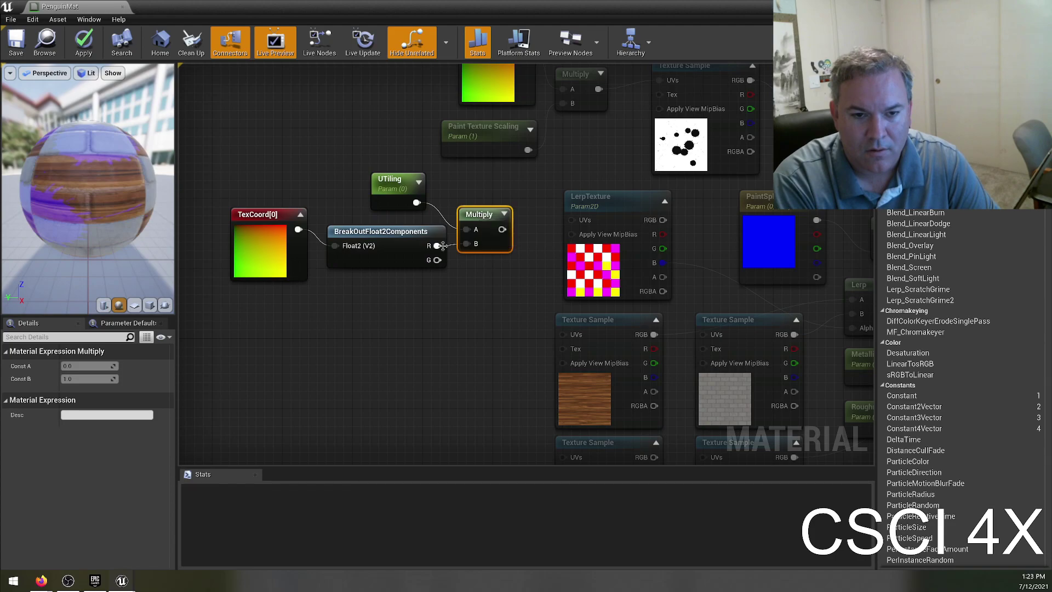
pyautogui.click(381, 330)
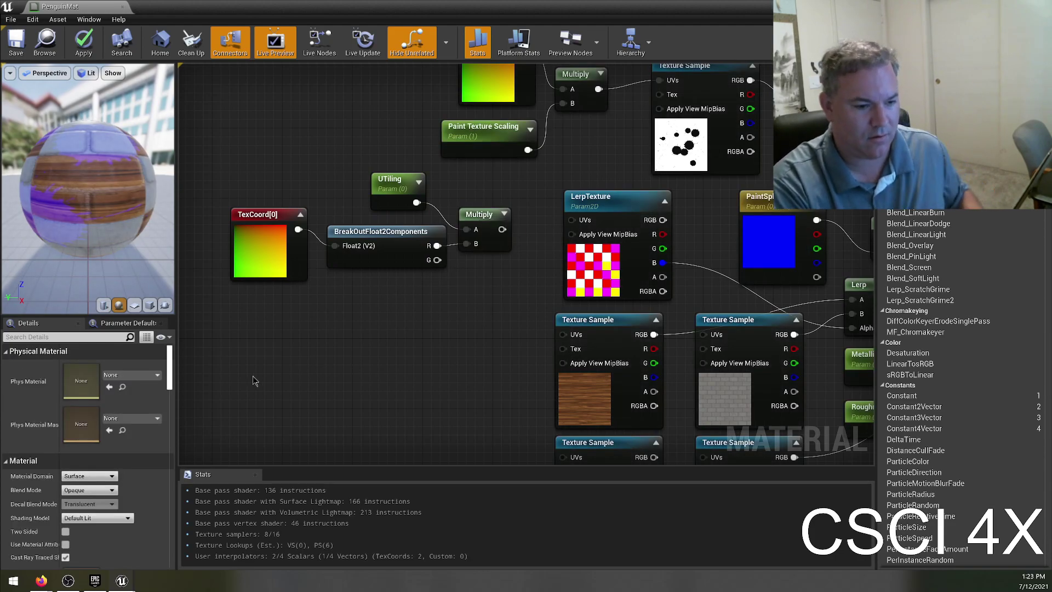
# - Add a scalar parameter named VTiling below the BreakOutFloat2Components node
pyautogui.click(288, 260)
pyautogui.click(294, 344)
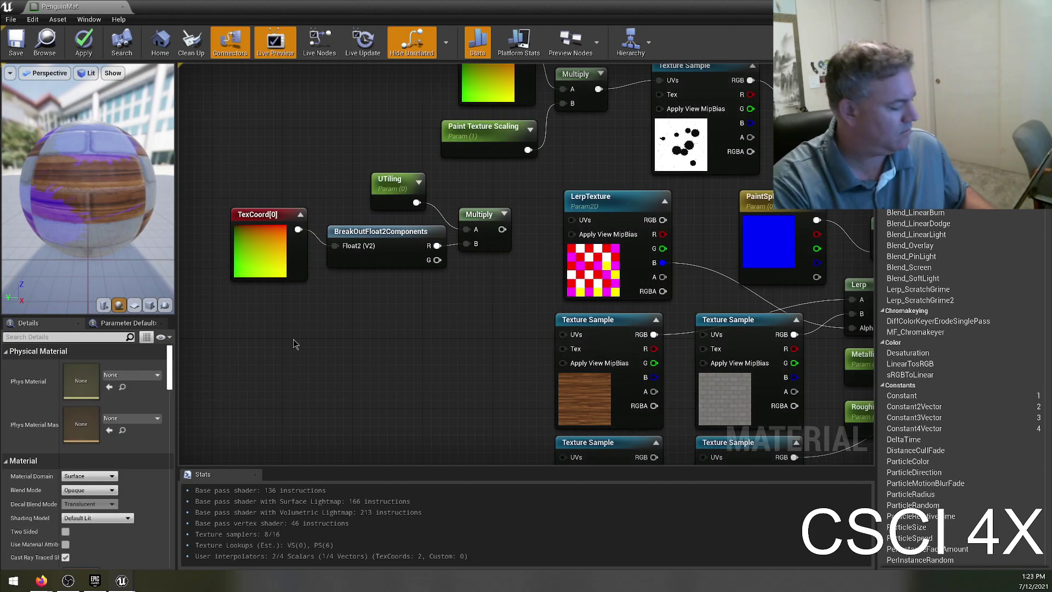
pyautogui.click(294, 342)
pyautogui.write('VTiling')
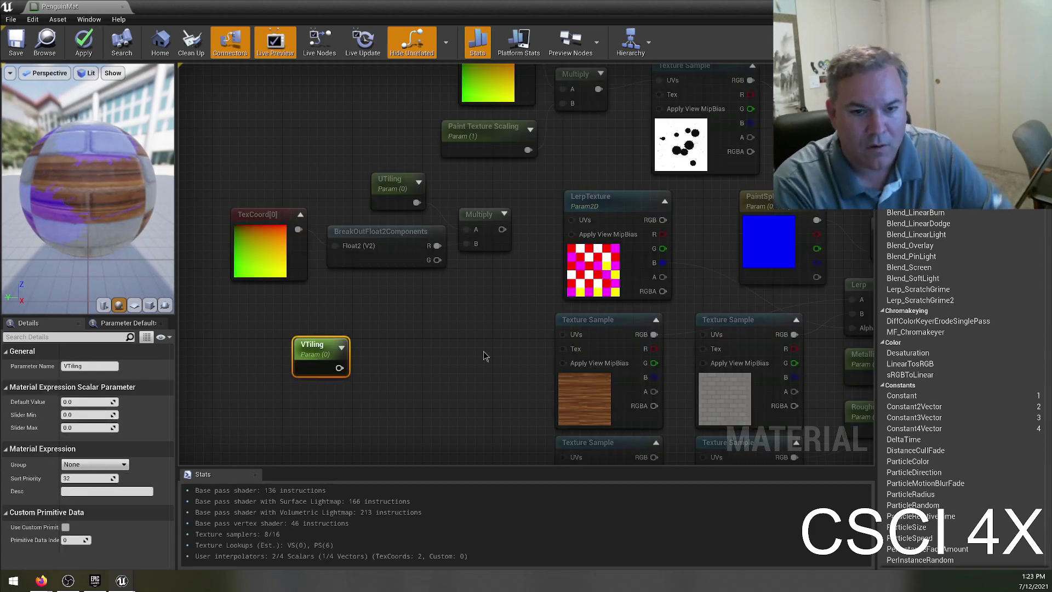
# - Add a second Multiply node from the G output of BreakOutFloat2Components and connect VTiling to its B input
pyautogui.moveTo(437, 260); pyautogui.dragTo(462, 289)
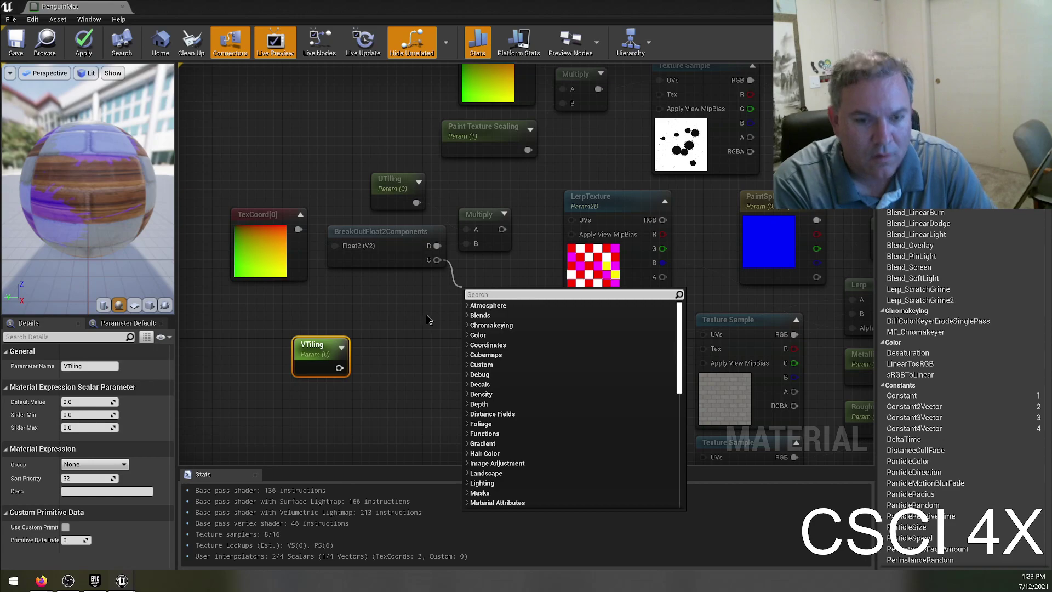
pyautogui.write('mult')
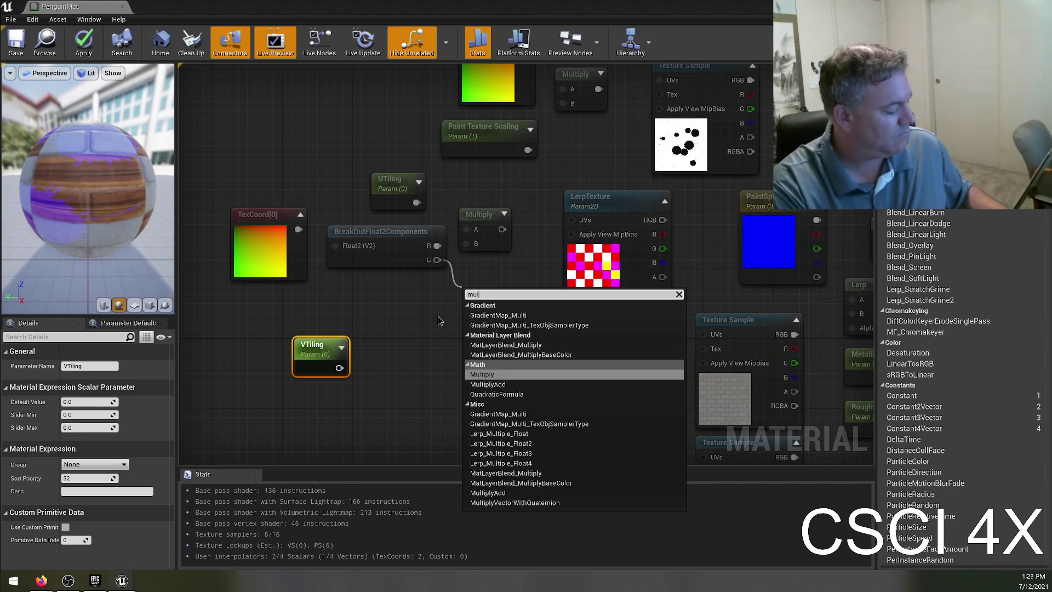
pyautogui.click(482, 374)
pyautogui.moveTo(497, 305); pyautogui.dragTo(489, 278)
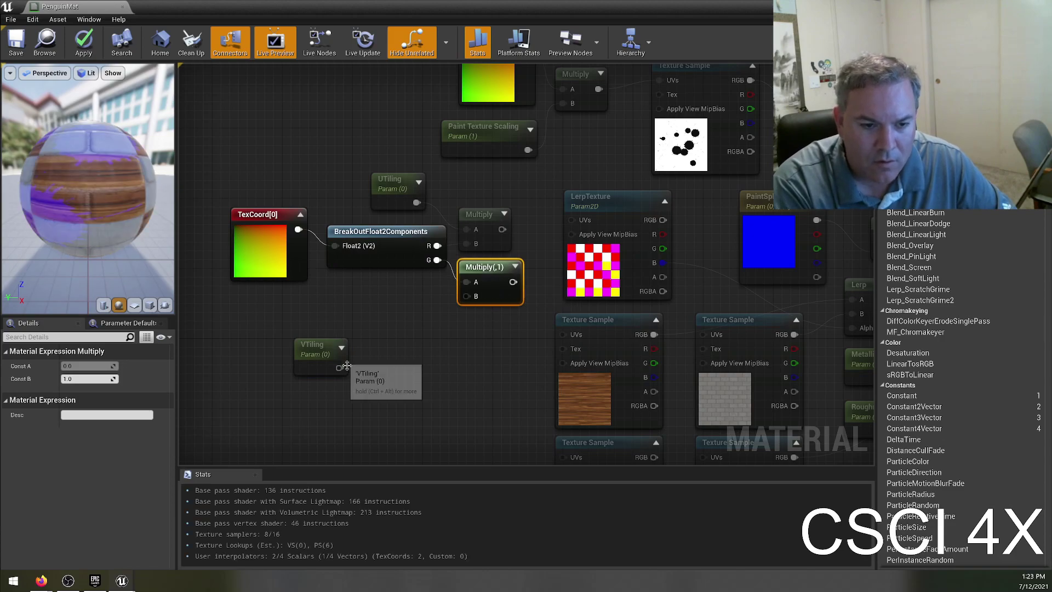
pyautogui.moveTo(324, 350); pyautogui.dragTo(466, 296)
# - Set the UTiling parameter's default value to 1.0, slider minimum to 0.1 and slider maximum to 20
pyautogui.moveTo(416, 202); pyautogui.dragTo(466, 229)
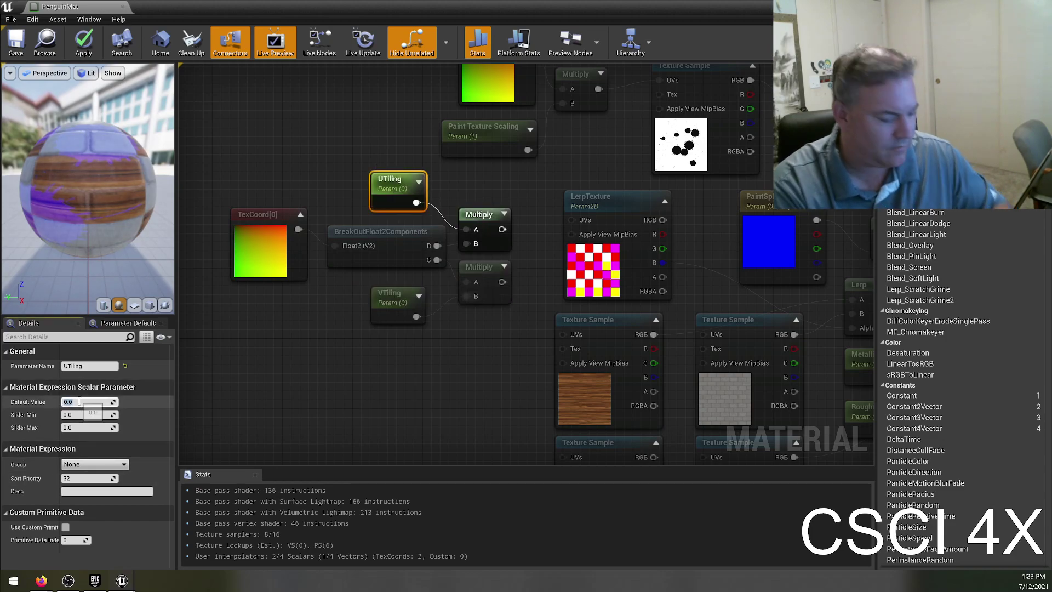
pyautogui.press('Return')
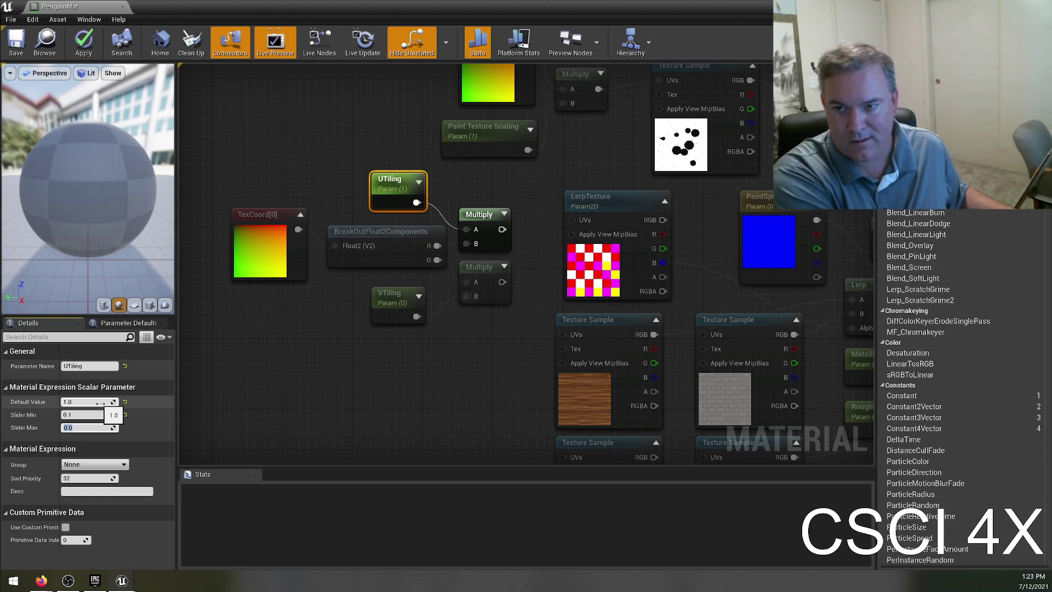
pyautogui.write('40')
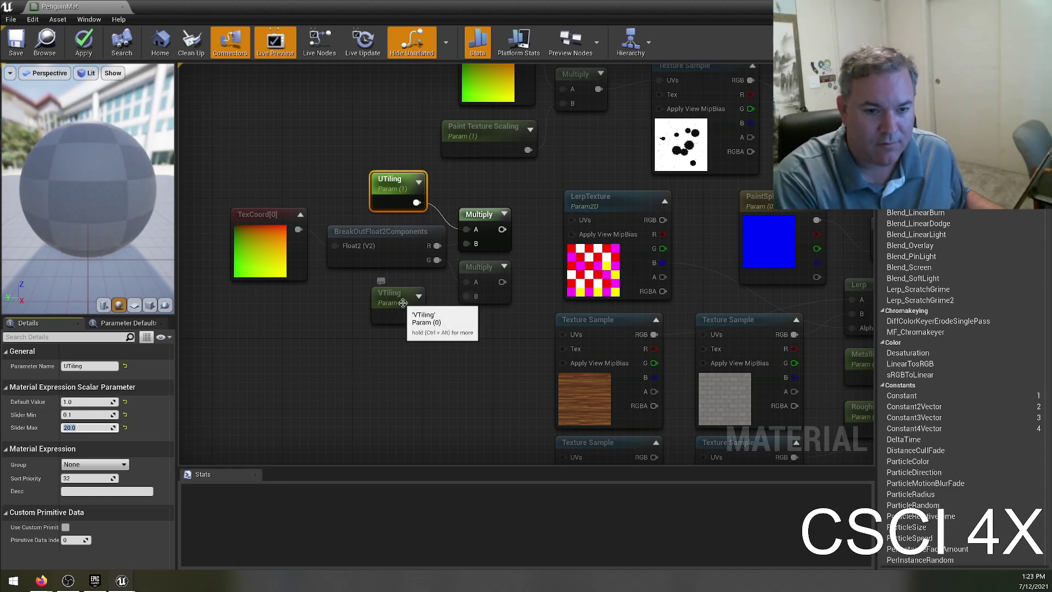
# - Set the VTiling parameter's default value to 1.0, slider minimum to 0.1 and slider maximum to 20
pyautogui.click(400, 299)
pyautogui.write('1')
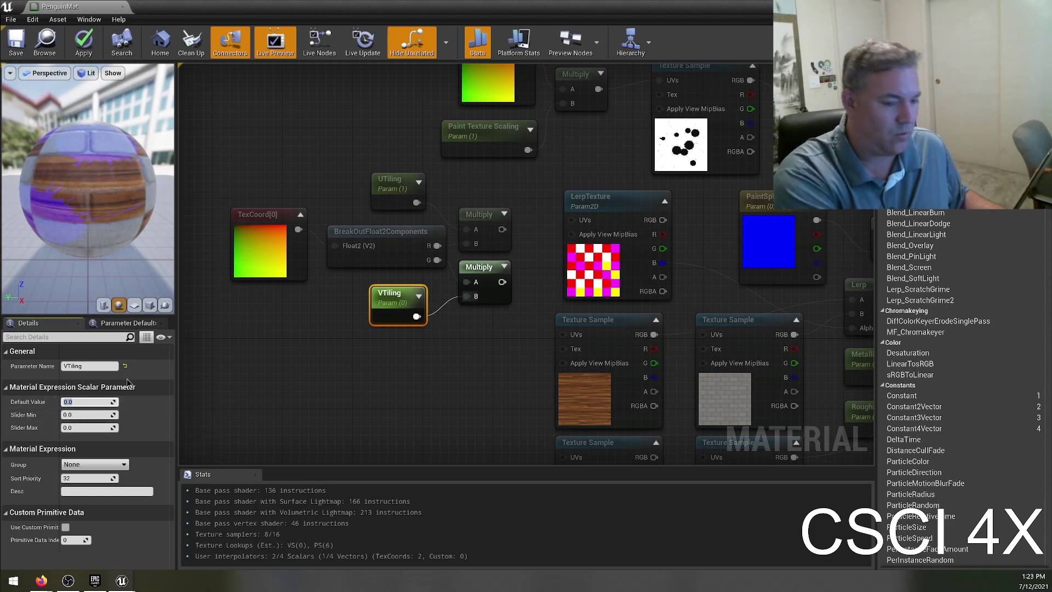
pyautogui.press('Tab')
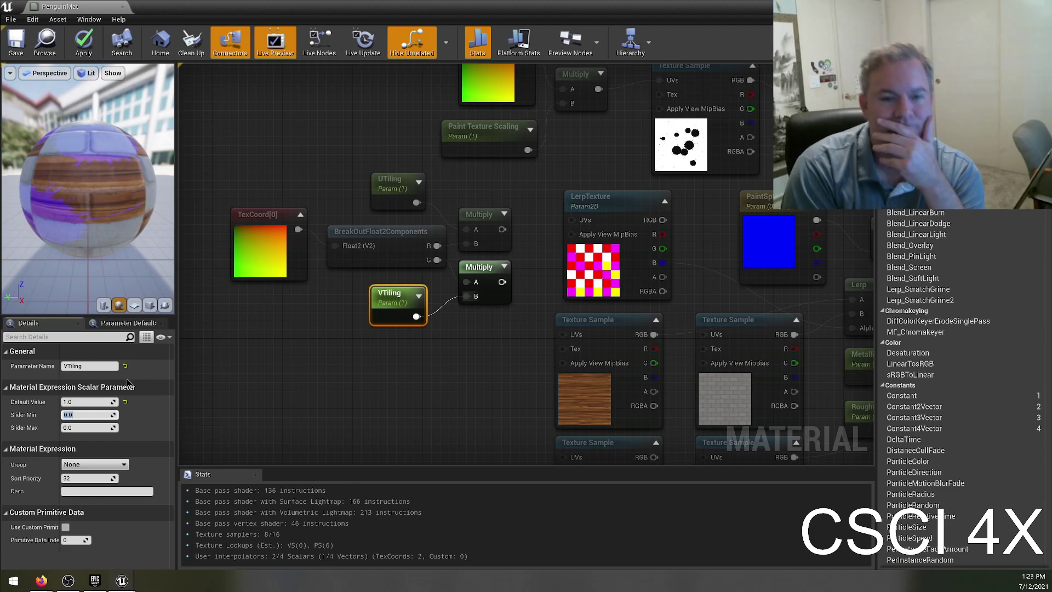
pyautogui.moveTo(446, 395); pyautogui.dragTo(386, 386, button='right')
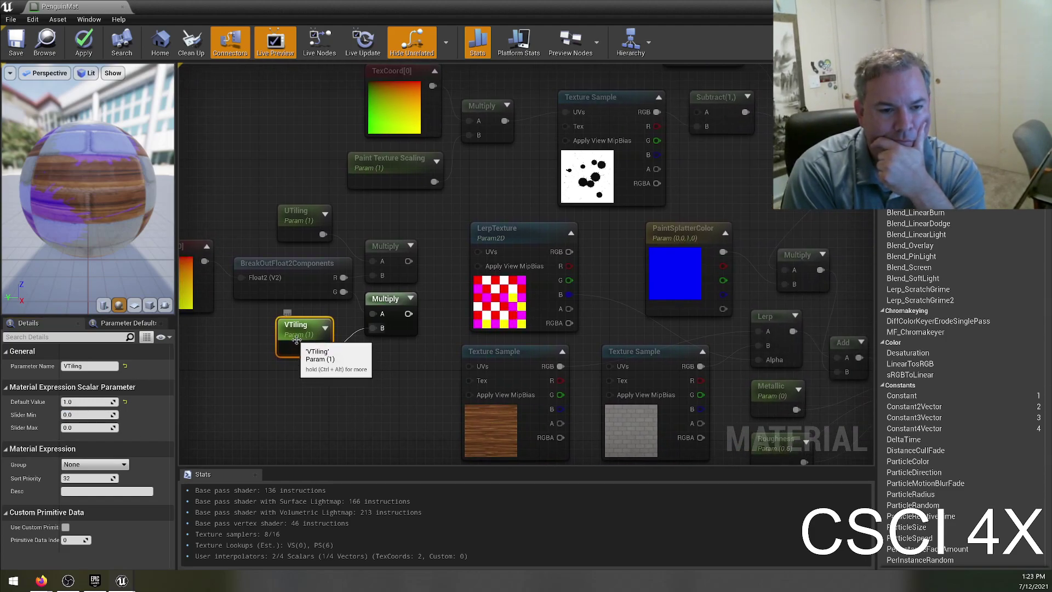
pyautogui.click(88, 415)
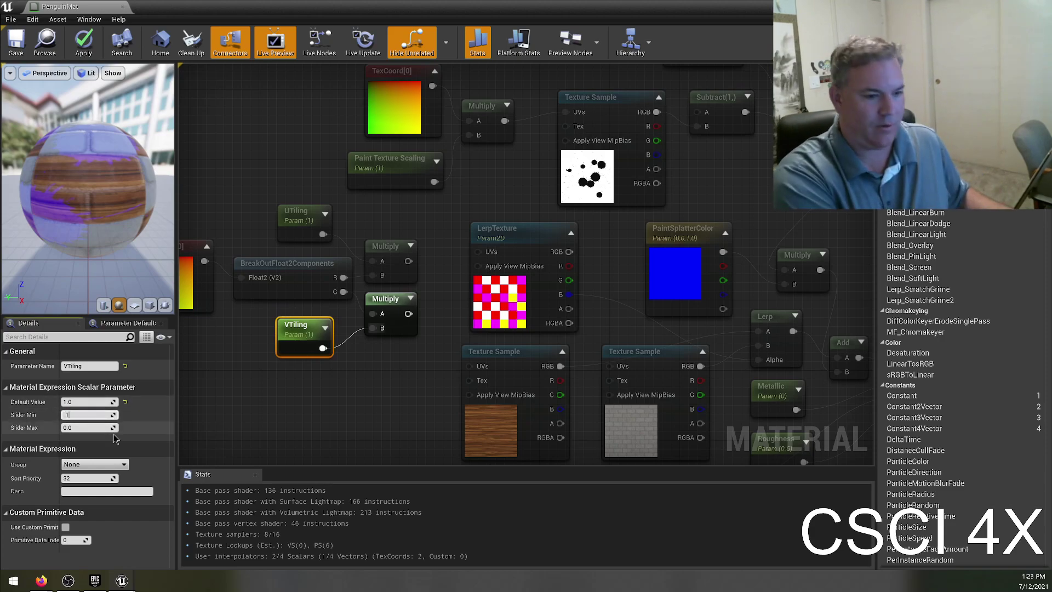
pyautogui.write('.1')
pyautogui.press('Tab')
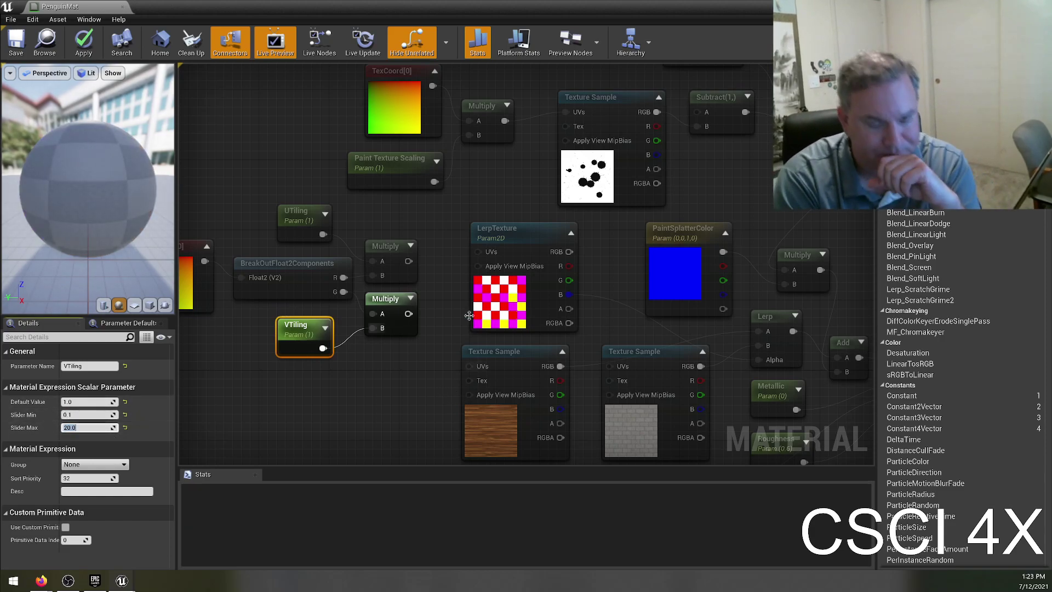
# - Move the TexCoord, BreakOutFloat2Components, tiling parameter and Multiply nodes farther away from LerpTexture
pyautogui.moveTo(197, 233); pyautogui.dragTo(347, 232, button='right')
pyautogui.moveTo(311, 213); pyautogui.dragTo(545, 384)
pyautogui.moveTo(524, 250); pyautogui.dragTo(529, 287)
pyautogui.click(465, 225)
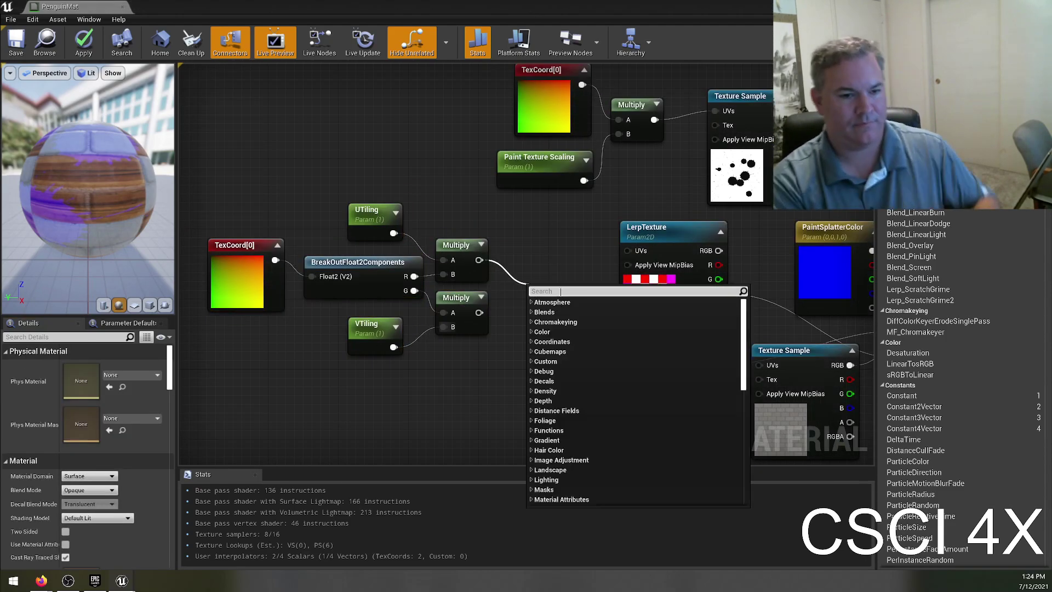
# - Search the available nodes for "texcoor", "coord" and "combine" to find one that joins the two Multiply results
pyautogui.write('tex')
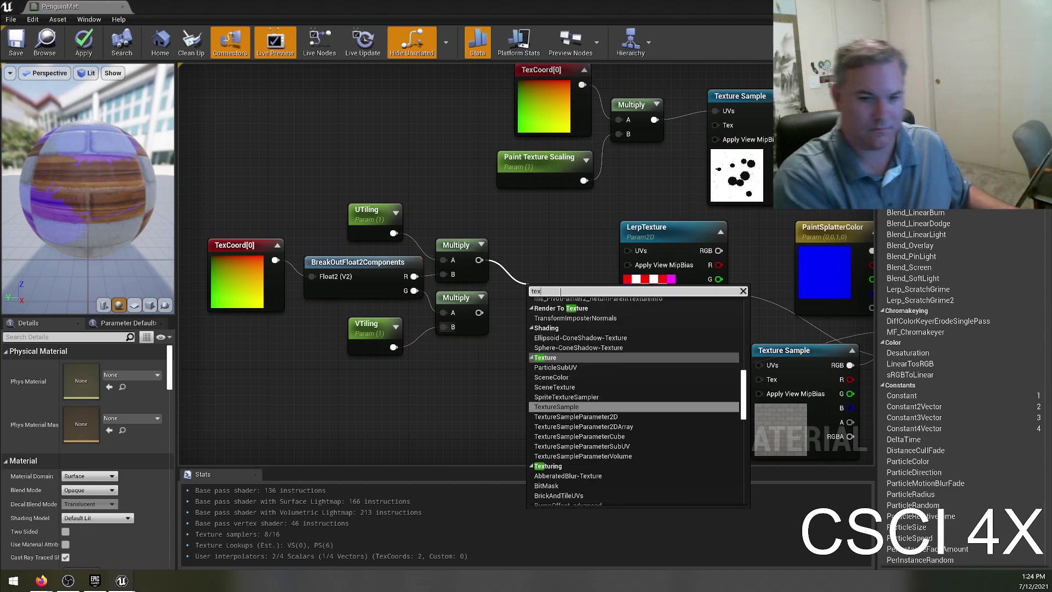
pyautogui.write('coor')
pyautogui.press('BackSpace')
pyautogui.press('BackSpace')
pyautogui.press('BackSpace')
pyautogui.press('BackSpace')
pyautogui.press('BackSpace')
pyautogui.write('coord')
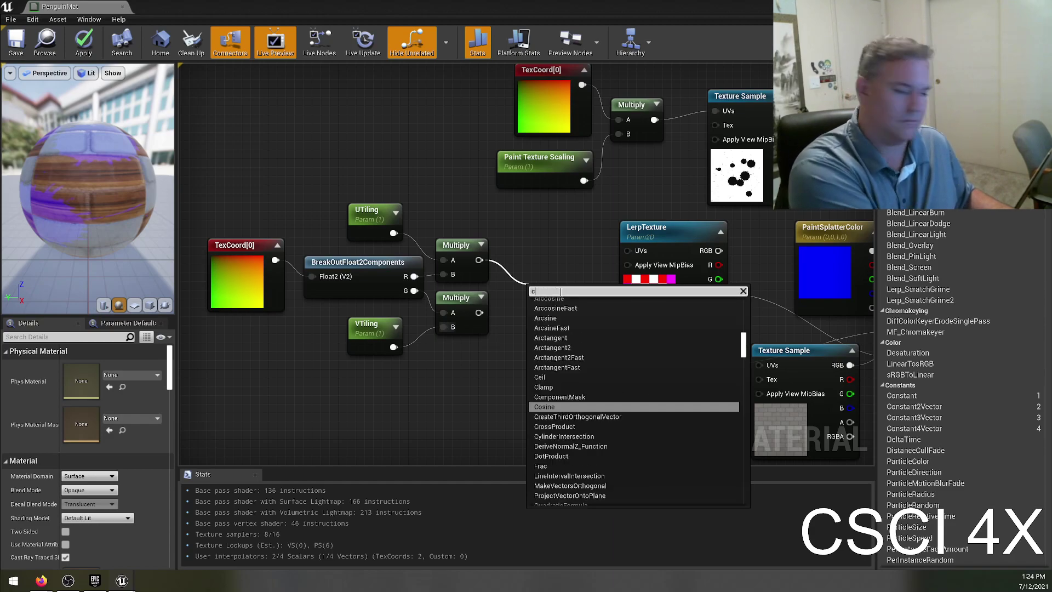
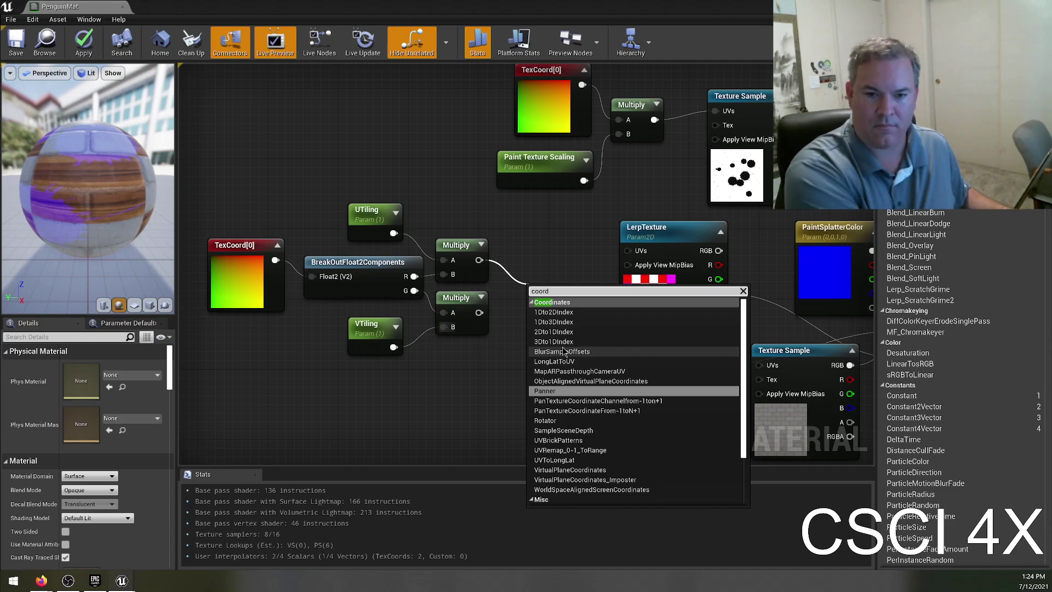
pyautogui.press('BackSpace')
pyautogui.press('BackSpace')
pyautogui.press('BackSpace')
pyautogui.write('mbine')
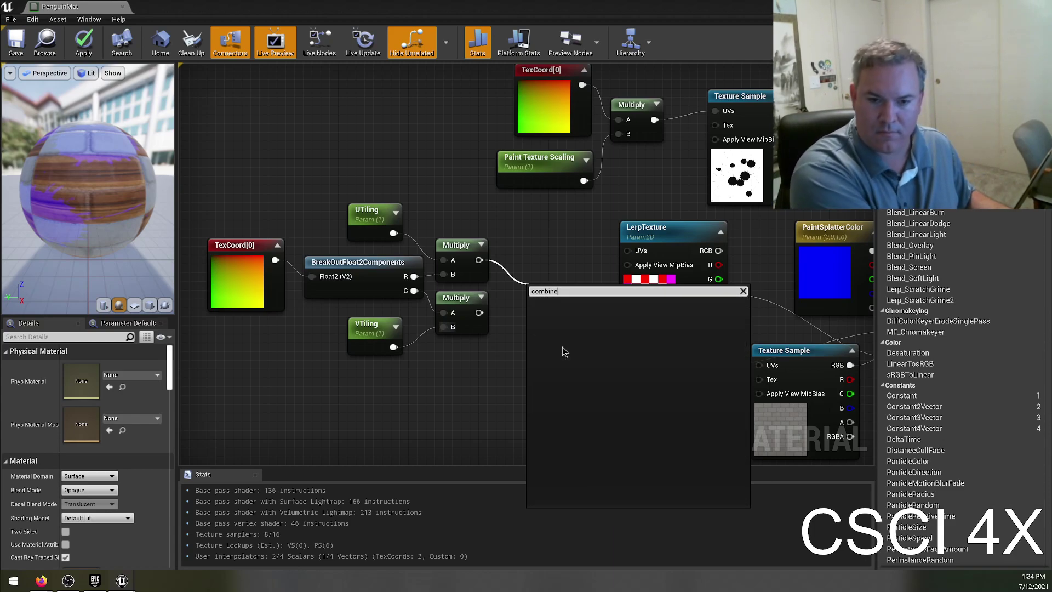
# - Search for "append" and add an AppendVector node fed by the upper Multiply output
pyautogui.press('BackSpace')
pyautogui.press('BackSpace')
pyautogui.press('BackSpace')
pyautogui.press('BackSpace')
pyautogui.write('append')
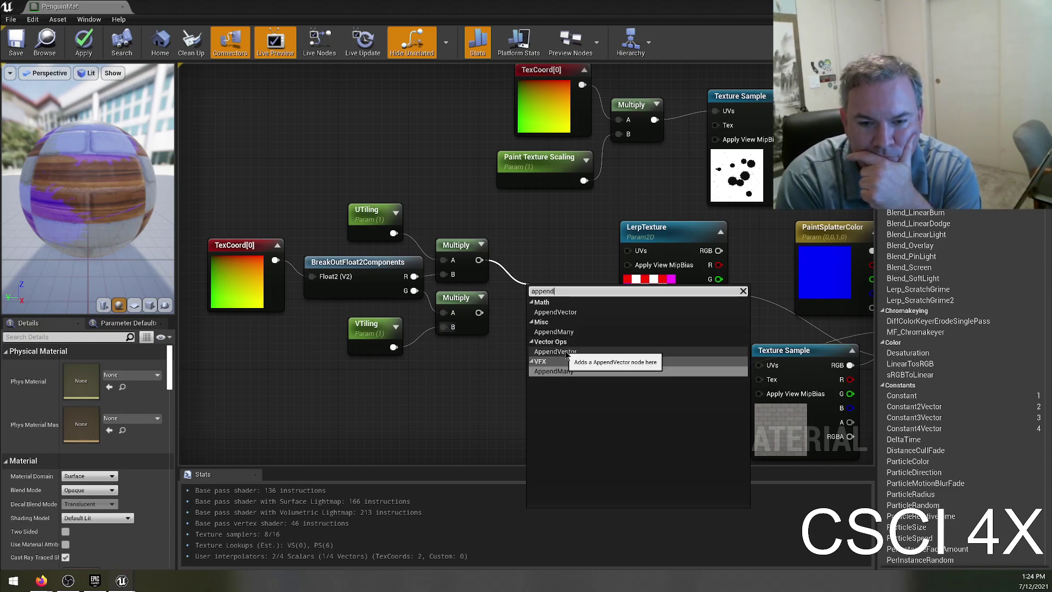
pyautogui.click(559, 352)
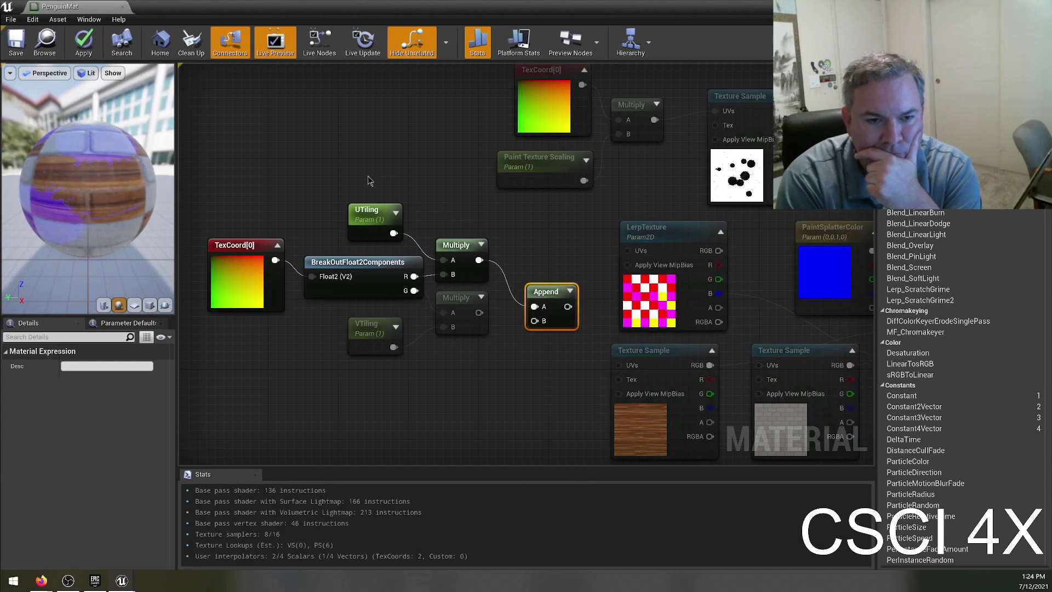
# - Delete the two Multiply nodes beside the tiling parameters and the BreakOutFloat2Components node
pyautogui.moveTo(448, 222); pyautogui.dragTo(445, 306)
pyautogui.press('Delete')
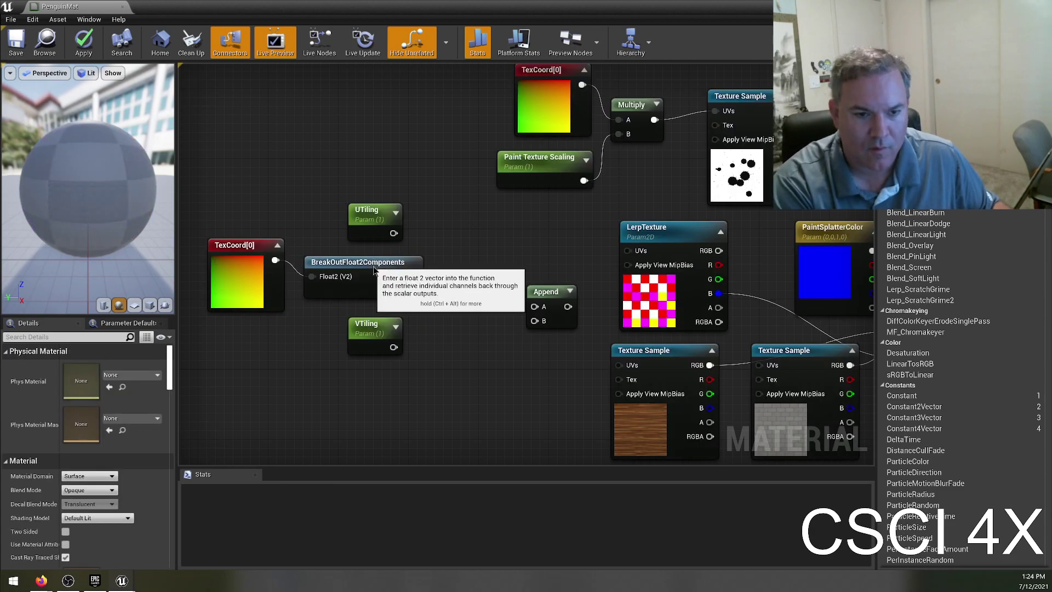
pyautogui.click(336, 293)
pyautogui.press('Delete')
# - Stack UTiling and VTiling above TexCoord and connect them to inputs A and B of the Append node
pyautogui.moveTo(379, 204); pyautogui.dragTo(360, 126)
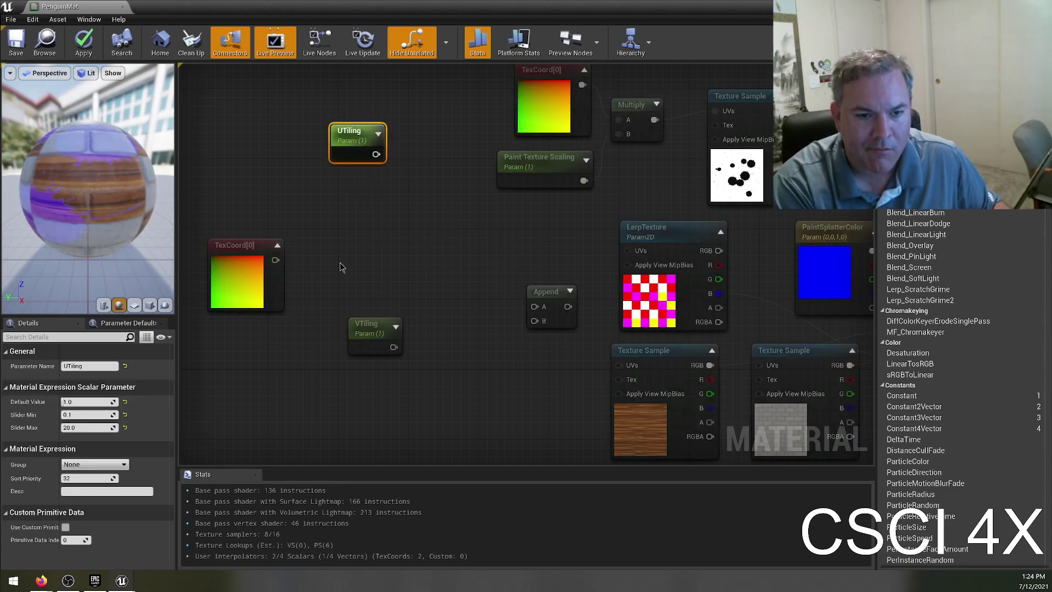
pyautogui.moveTo(371, 324); pyautogui.dragTo(363, 184)
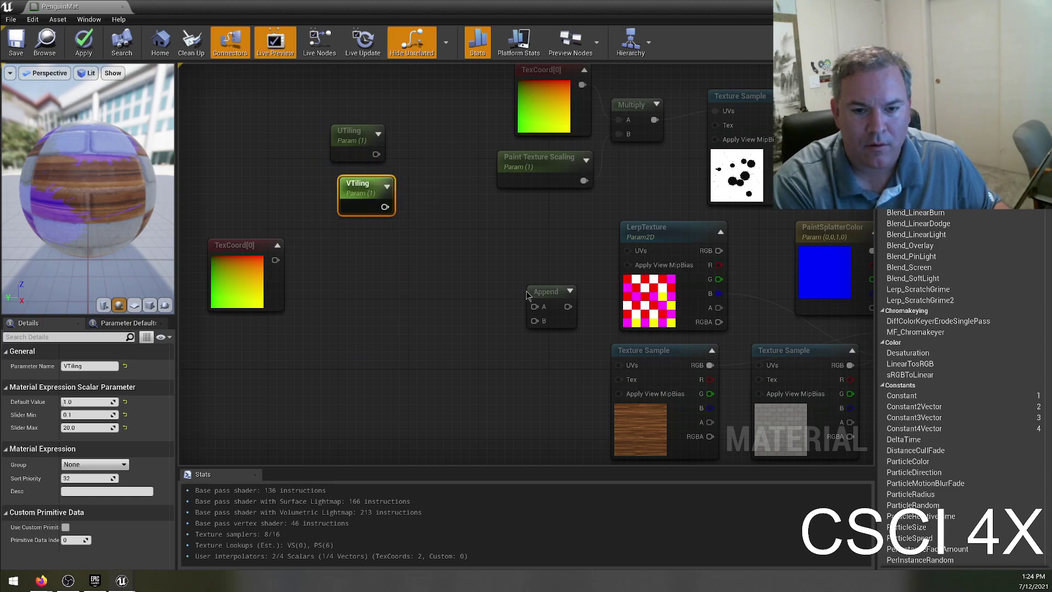
pyautogui.moveTo(541, 295); pyautogui.dragTo(409, 173)
pyautogui.moveTo(385, 207); pyautogui.dragTo(409, 186)
# - Place TexCoord below the tiling parameters and arrange the UTiling, VTiling and Append nodes as a group above it
pyautogui.moveTo(235, 245); pyautogui.dragTo(330, 246)
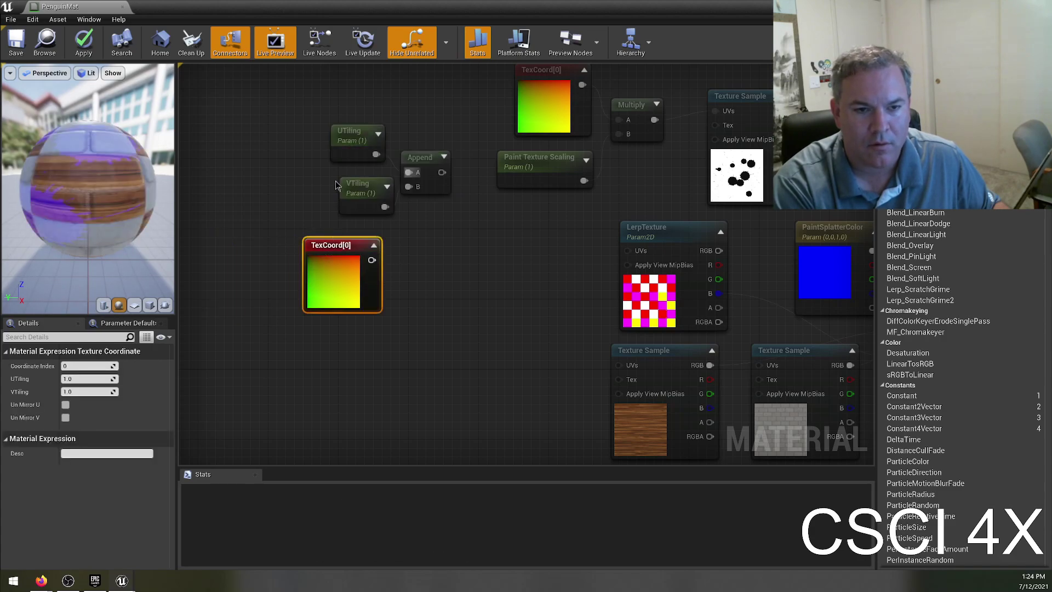
pyautogui.moveTo(355, 188); pyautogui.dragTo(346, 179)
pyautogui.moveTo(324, 102); pyautogui.dragTo(446, 199)
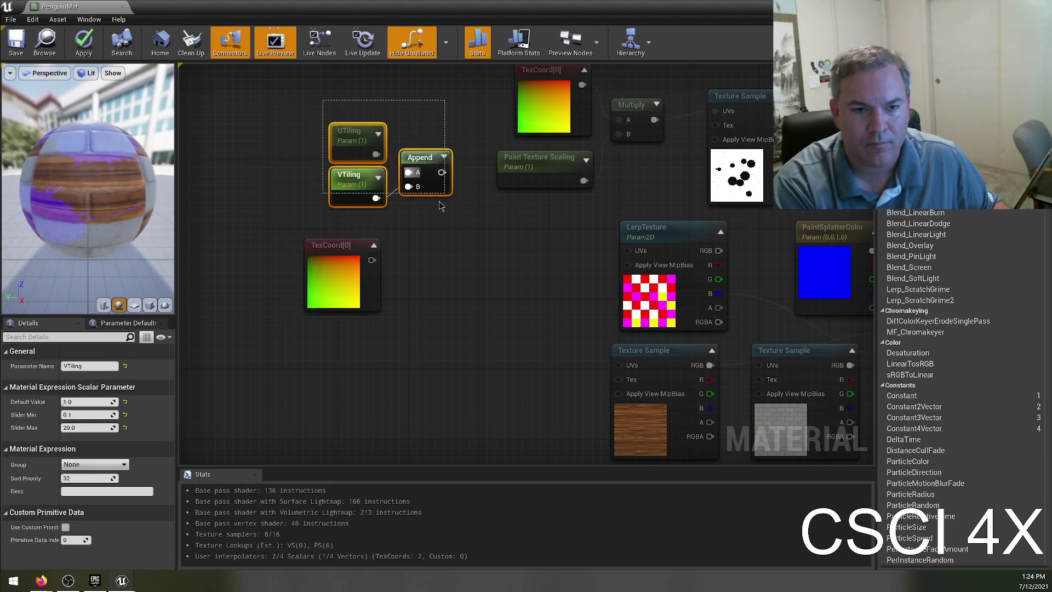
pyautogui.moveTo(415, 162); pyautogui.dragTo(452, 261)
pyautogui.click(421, 236)
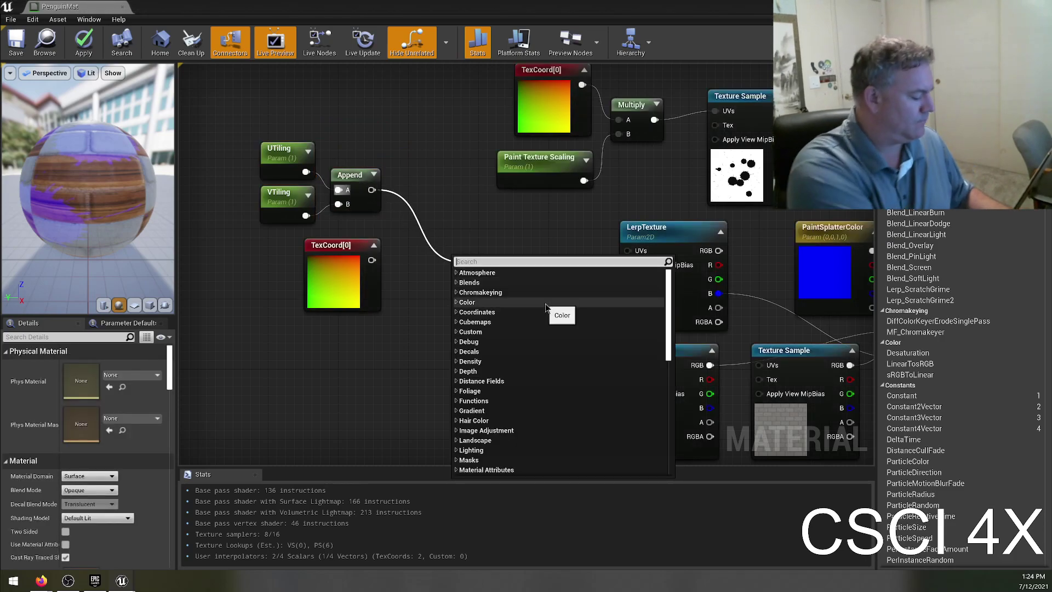
# - Add a Multiply node combining the Append output with TexCoord, and connect its result to LerpTexture's UVs
pyautogui.write('multiply')
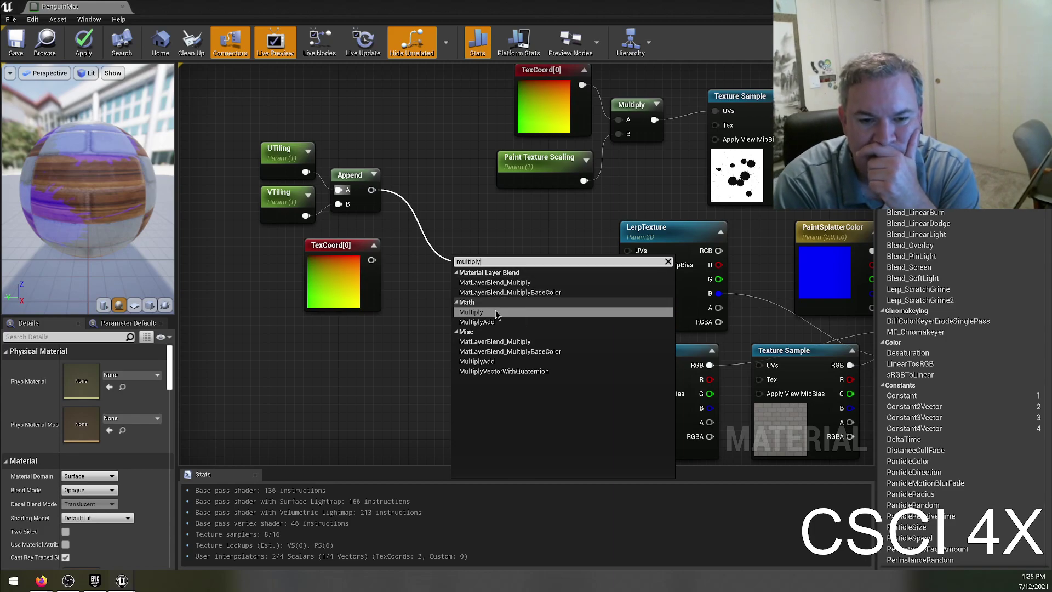
pyautogui.click(477, 311)
pyautogui.moveTo(475, 271); pyautogui.dragTo(476, 245)
pyautogui.moveTo(372, 260); pyautogui.dragTo(630, 252)
pyautogui.moveTo(255, 126); pyautogui.dragTo(362, 222)
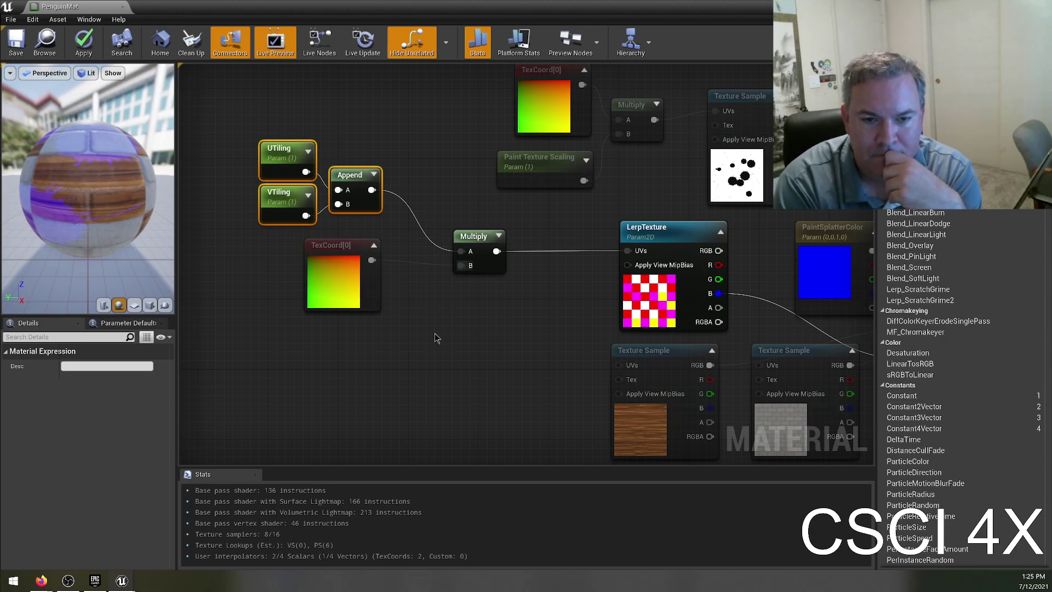
pyautogui.click(374, 316)
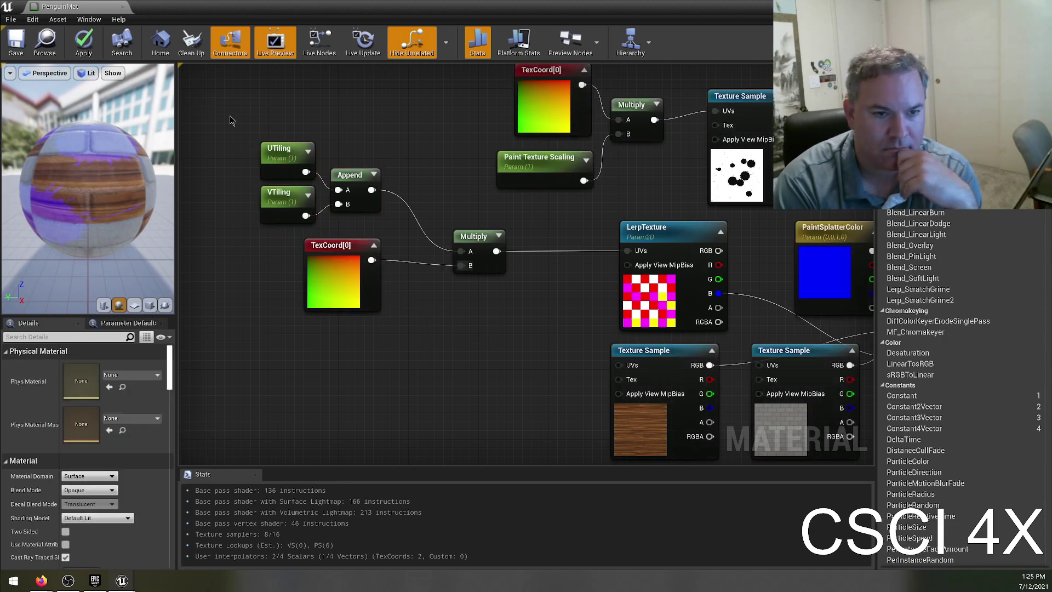
# - Move the UTiling, VTiling, Append and TexCoord nodes as a group closer to the Multiply node and save the material
pyautogui.moveTo(229, 117); pyautogui.dragTo(383, 315)
pyautogui.moveTo(359, 249); pyautogui.dragTo(395, 266)
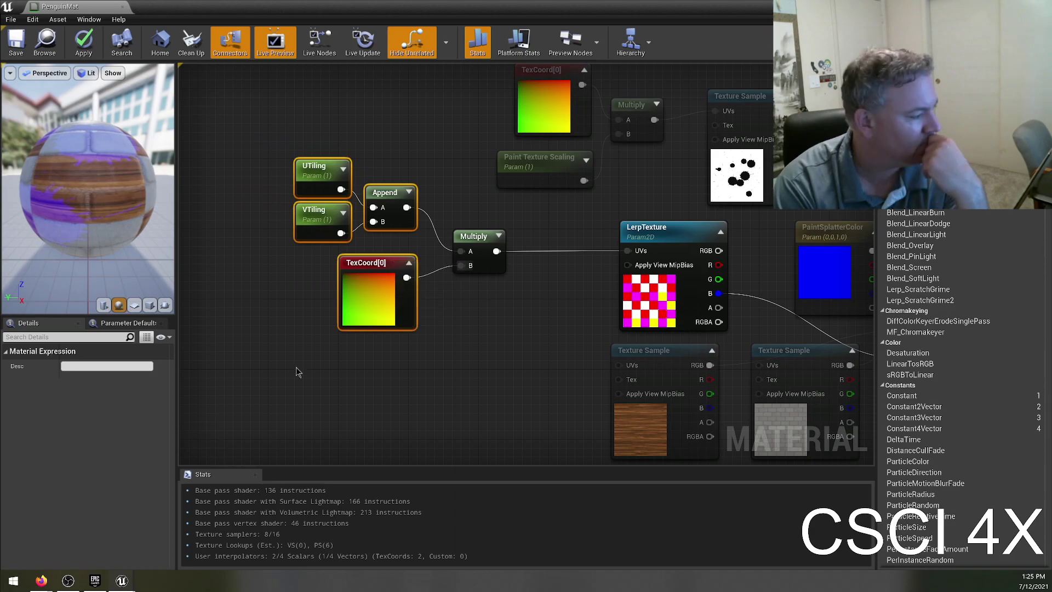
pyautogui.click(480, 377)
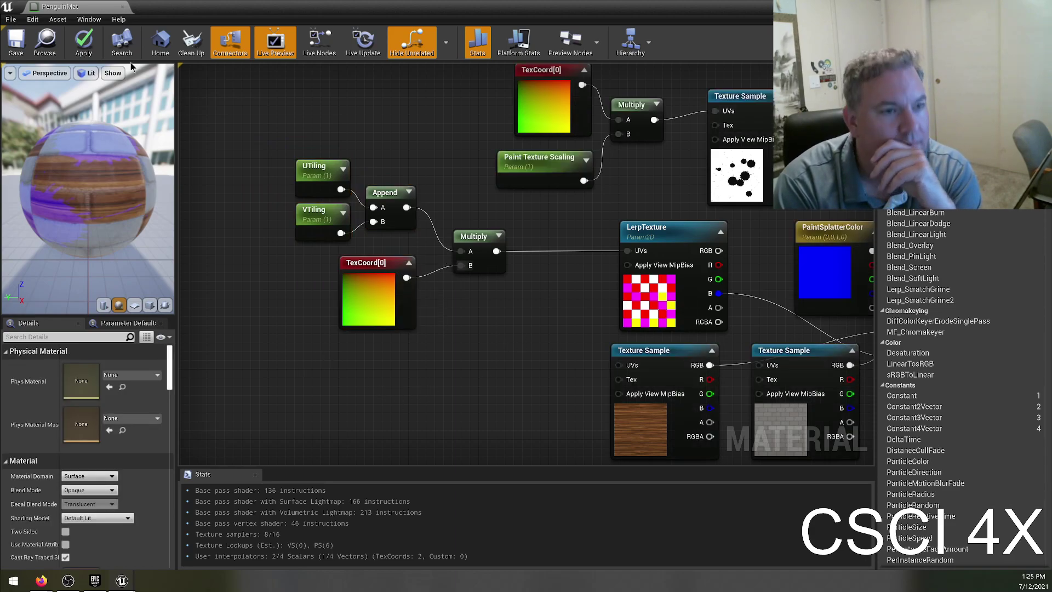
pyautogui.click(21, 48)
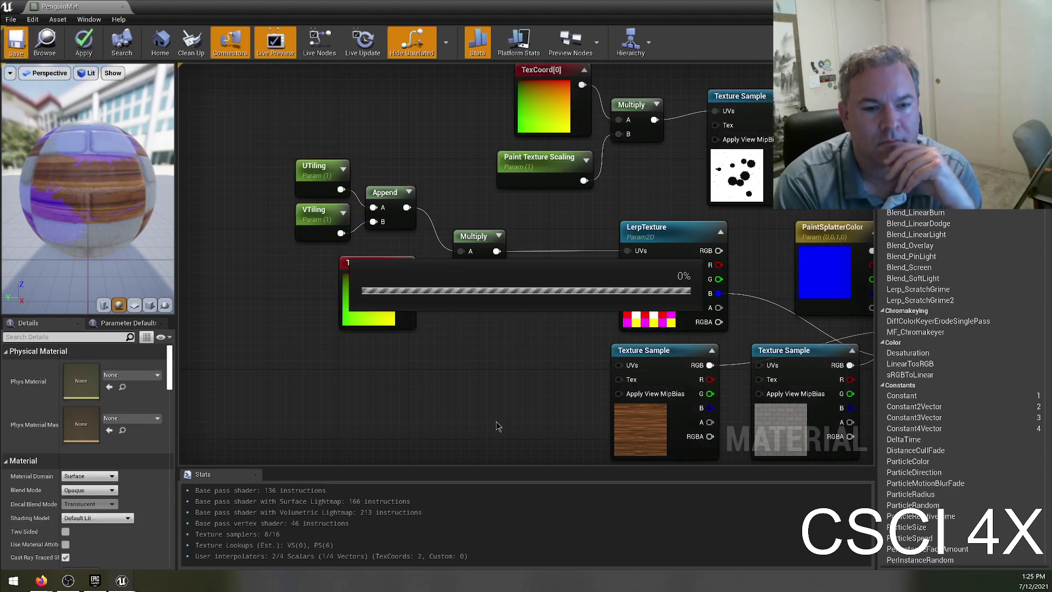
# - Connect the tiling Multiply node's result to the UVs of the wood and brick Texture Sample nodes below LerpTexture
pyautogui.moveTo(406, 277); pyautogui.dragTo(462, 266)
pyautogui.moveTo(449, 341); pyautogui.dragTo(361, 233, button='right')
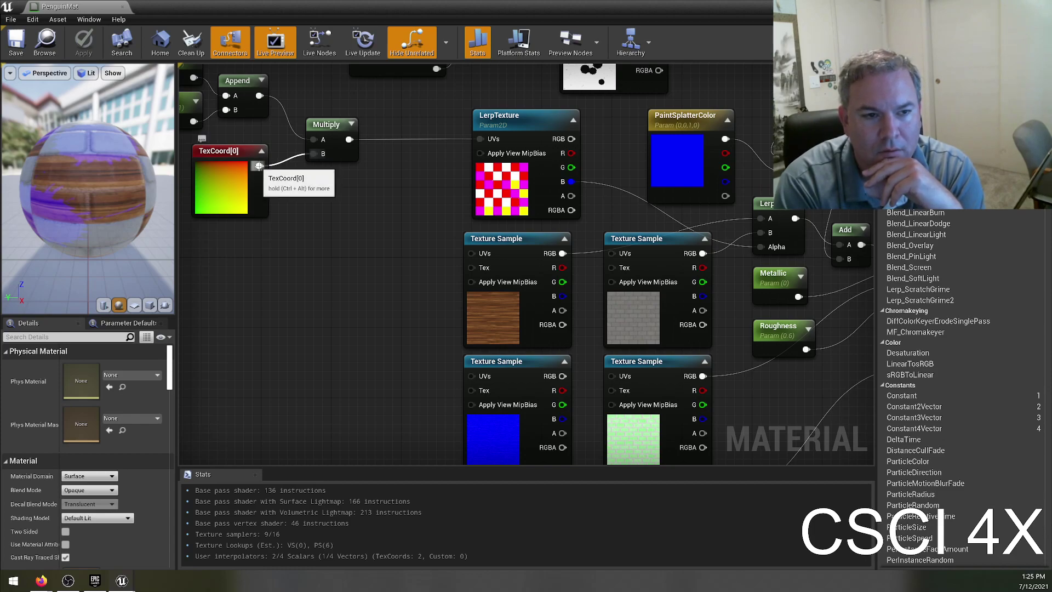
pyautogui.moveTo(349, 139); pyautogui.dragTo(612, 254)
pyautogui.moveTo(349, 139); pyautogui.dragTo(470, 257)
pyautogui.moveTo(349, 139); pyautogui.dragTo(472, 376)
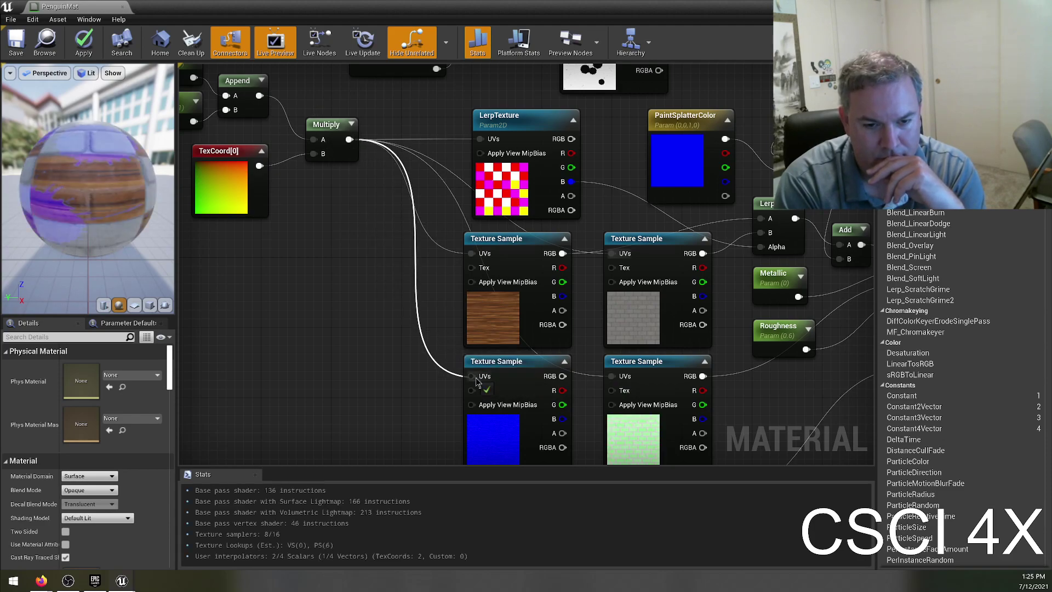
pyautogui.moveTo(349, 139); pyautogui.dragTo(463, 344)
pyautogui.moveTo(347, 274); pyautogui.dragTo(344, 383, button='right')
pyautogui.moveTo(347, 95); pyautogui.dragTo(609, 318)
# - Shift the UTiling, VTiling and Append nodes slightly closer to the Multiply node and save the material
pyautogui.moveTo(329, 214); pyautogui.dragTo(429, 356, button='right')
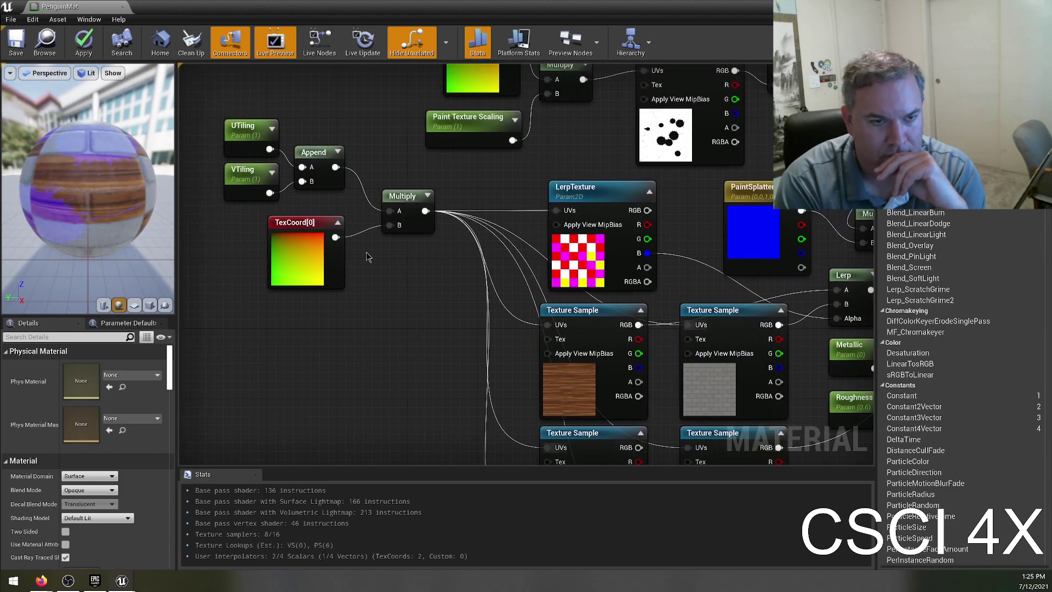
pyautogui.moveTo(428, 294); pyautogui.dragTo(341, 283, button='right')
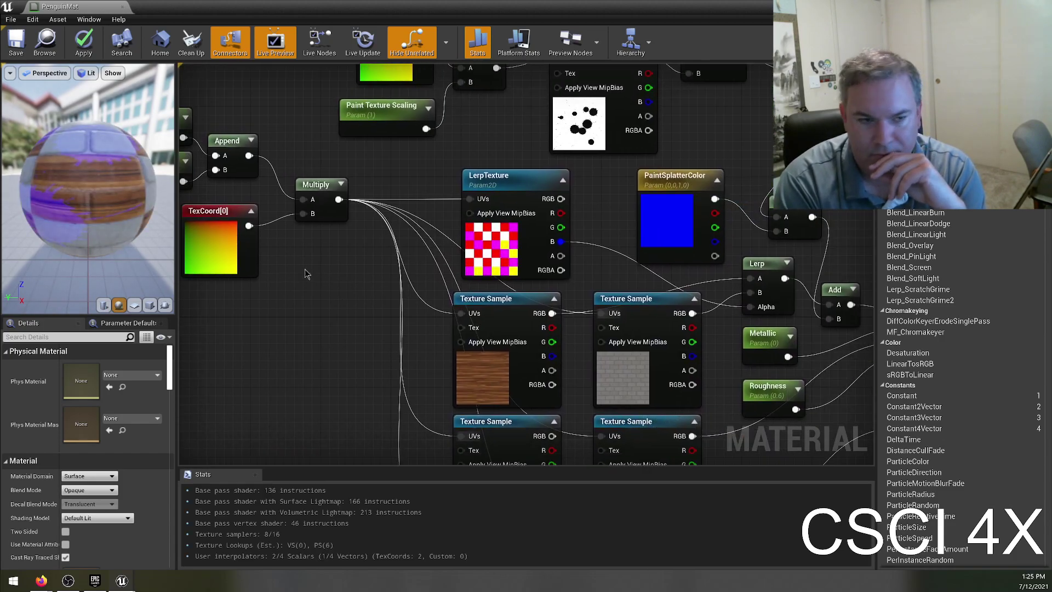
pyautogui.moveTo(399, 302); pyautogui.dragTo(503, 389, button='right')
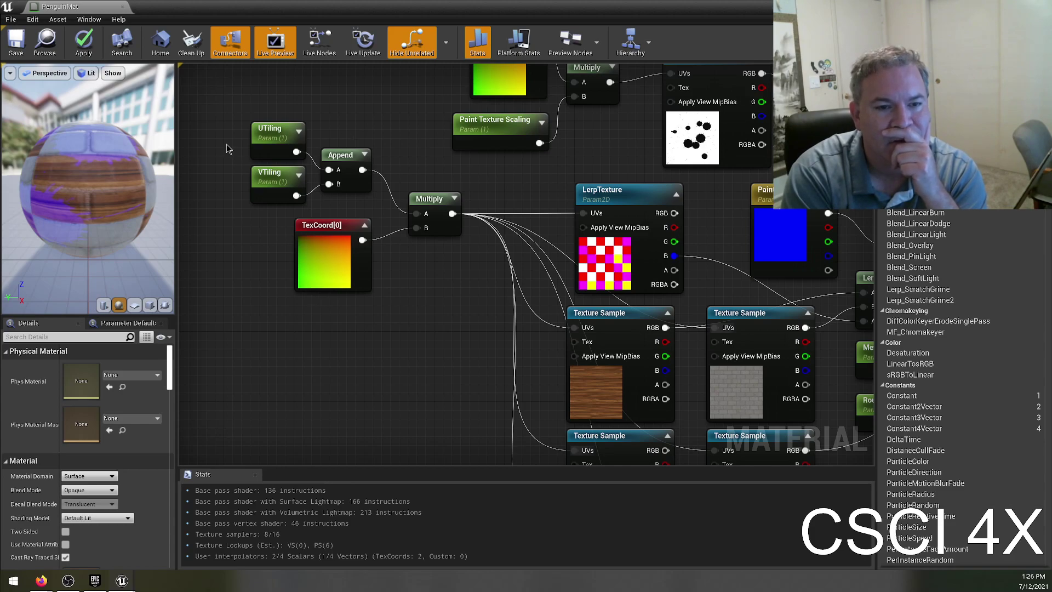
pyautogui.moveTo(226, 117); pyautogui.dragTo(376, 215)
pyautogui.moveTo(341, 158); pyautogui.dragTo(360, 157)
pyautogui.click(461, 267)
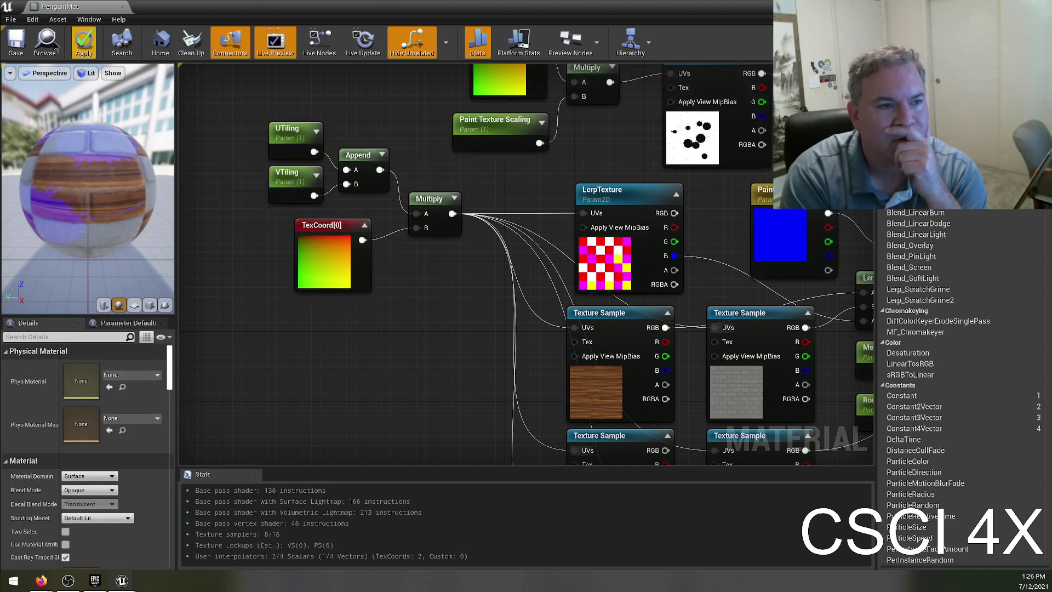
pyautogui.click(28, 55)
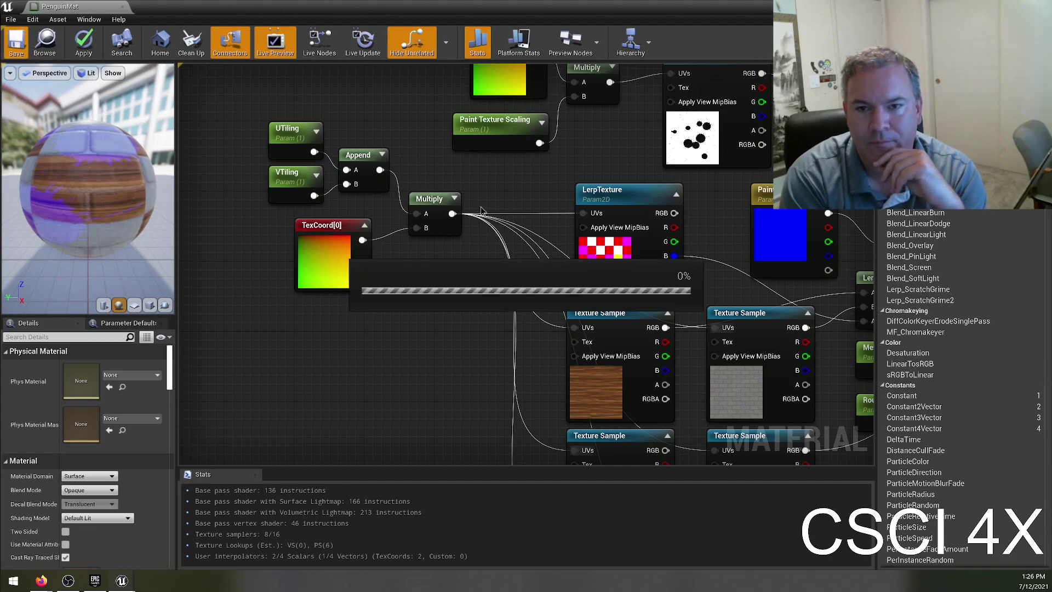
# - Override UTiling and VTiling in the BigWallEnergy material instance, setting them to about 13.6 and 5.45, and close the instance
pyautogui.moveTo(602, 138); pyautogui.dragTo(570, 202, button='right')
pyautogui.moveTo(126, 7); pyautogui.dragTo(388, 294)
pyautogui.click(377, 296)
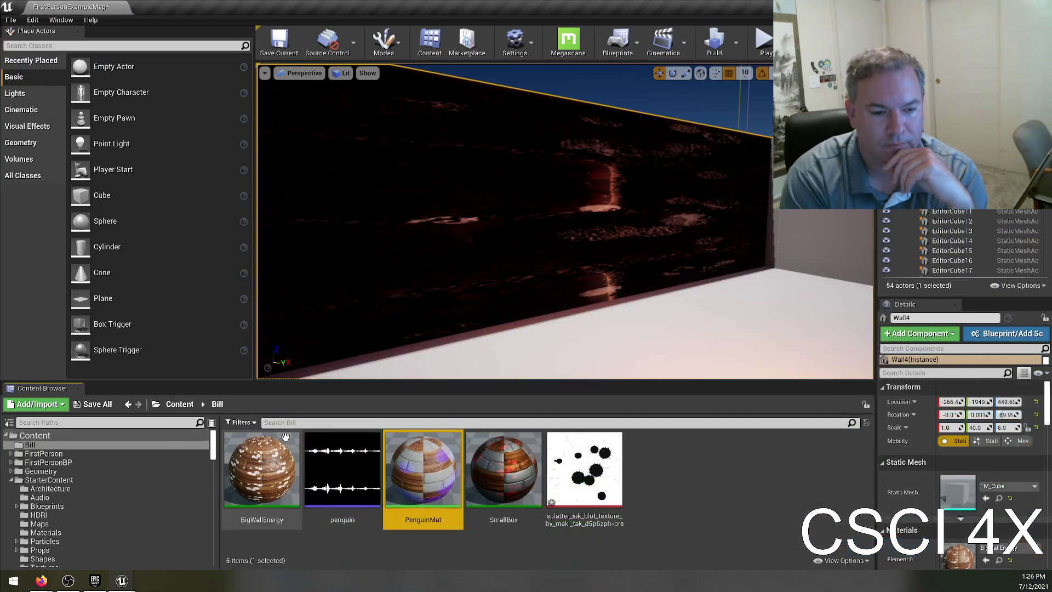
pyautogui.moveTo(383, 285); pyautogui.dragTo(640, 279, button='right')
pyautogui.press('w')
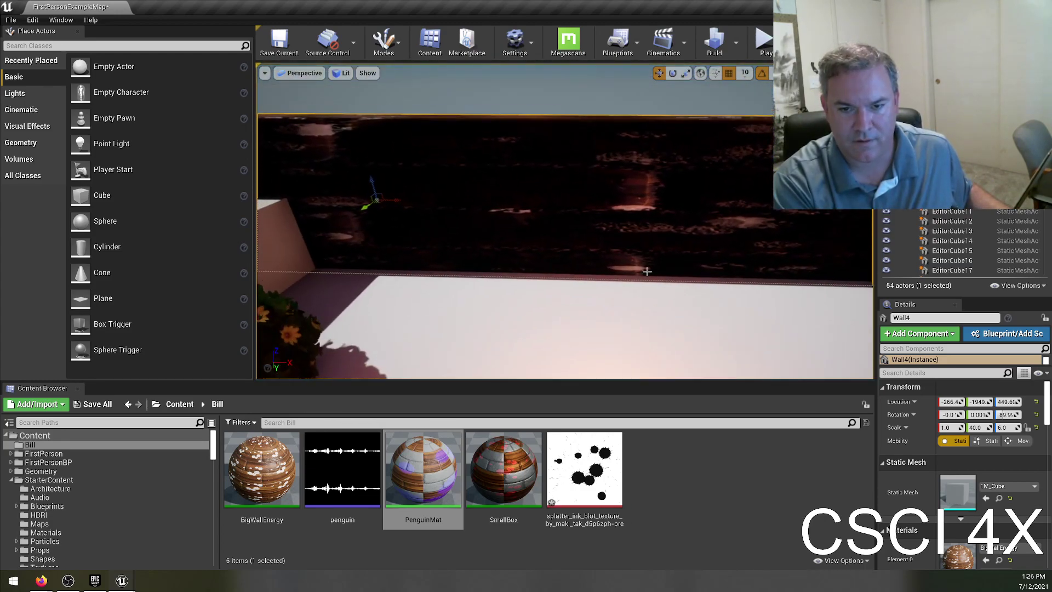
pyautogui.doubleClick(262, 472)
pyautogui.doubleClick(623, 305)
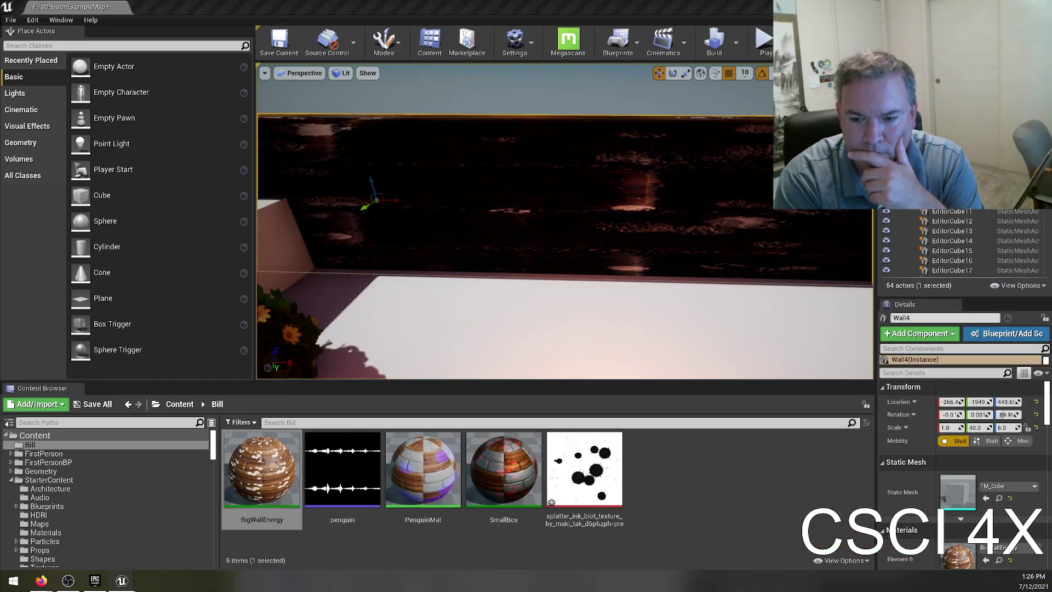
pyautogui.click(823, 470)
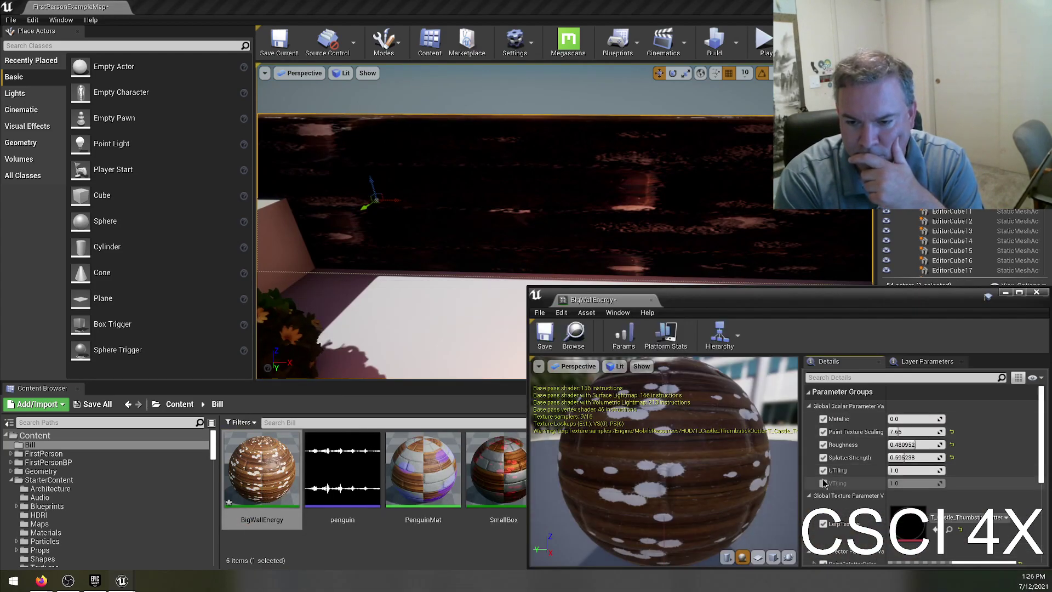
pyautogui.moveTo(909, 471)
pyautogui.mouseDown()
pyautogui.moveTo(941, 471)
pyautogui.moveTo(915, 483)
pyautogui.mouseUp()
pyautogui.moveTo(707, 252); pyautogui.dragTo(502, 248, button='right')
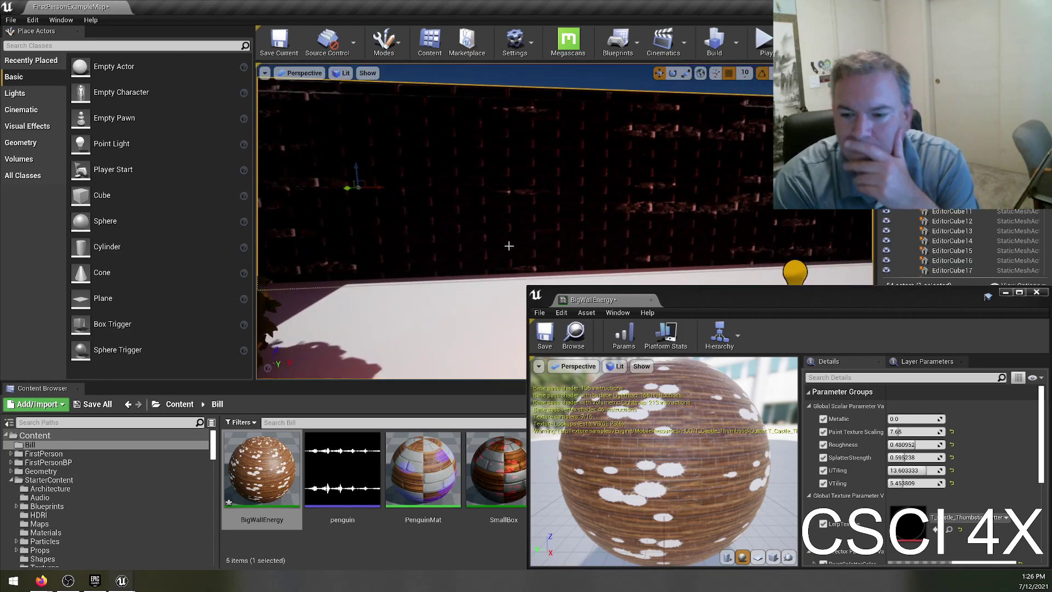
pyautogui.click(896, 313)
pyautogui.click(1036, 292)
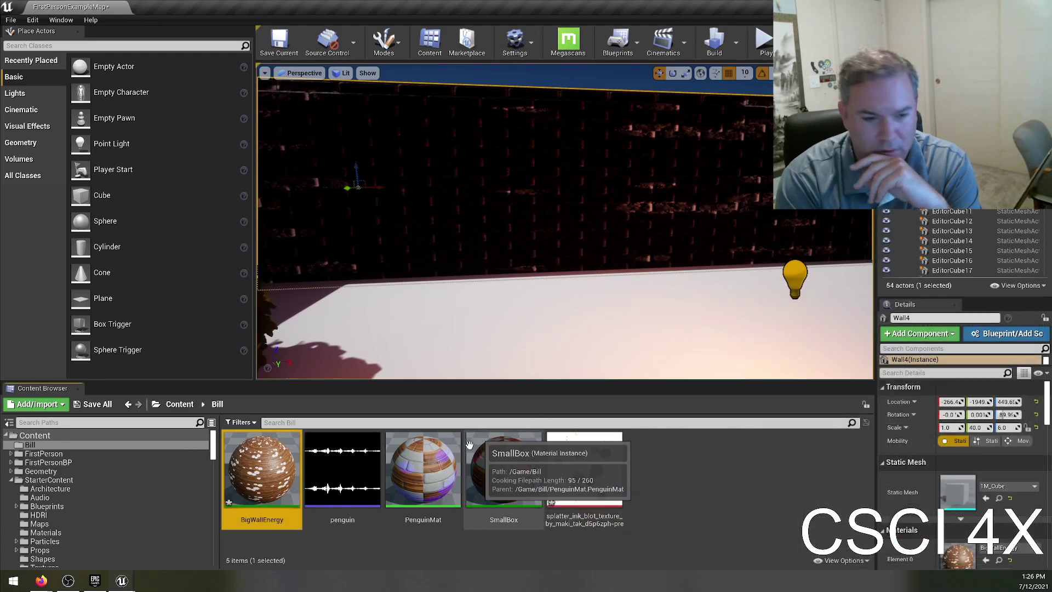
# - Open PenguinMat, disconnect the Texture Sample from the Ambient Occlusion input, and close the material
pyautogui.moveTo(425, 472); pyautogui.dragTo(409, 466)
pyautogui.click(416, 446)
pyautogui.doubleClick(415, 446)
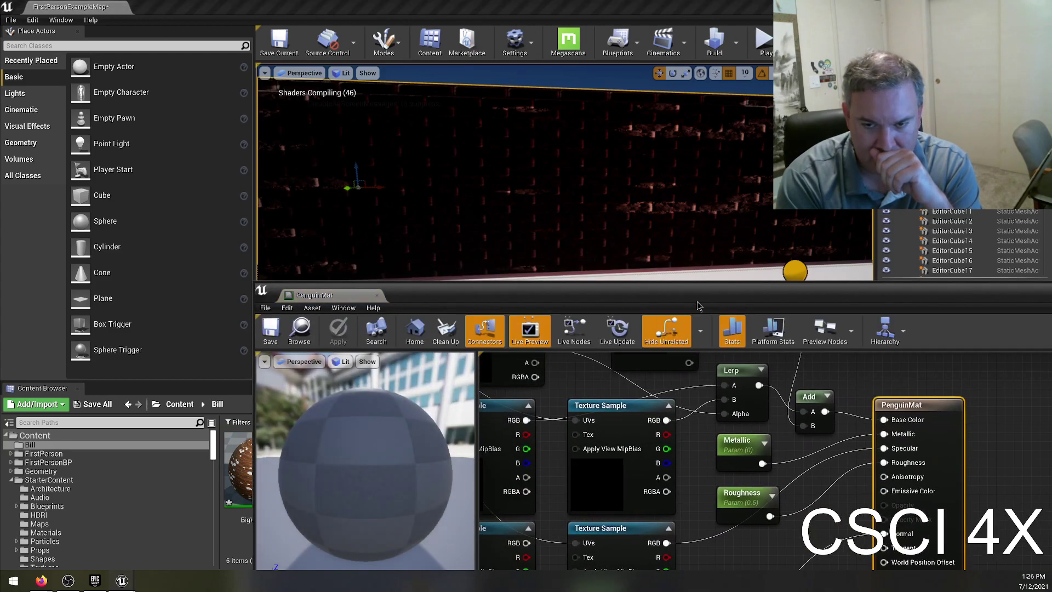
pyautogui.doubleClick(698, 305)
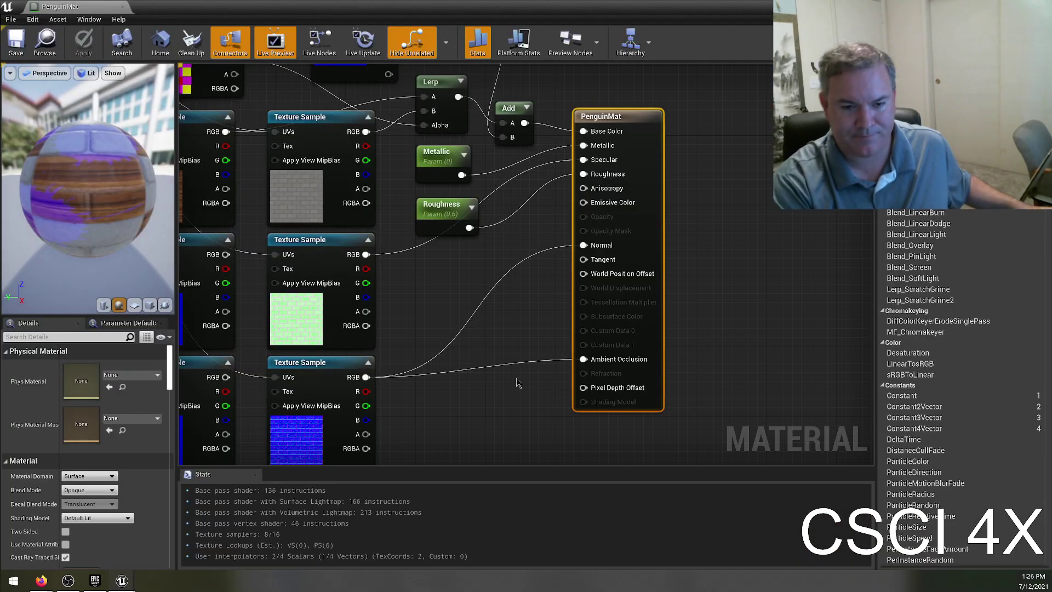
pyautogui.rightClick(530, 366)
pyautogui.click(521, 153)
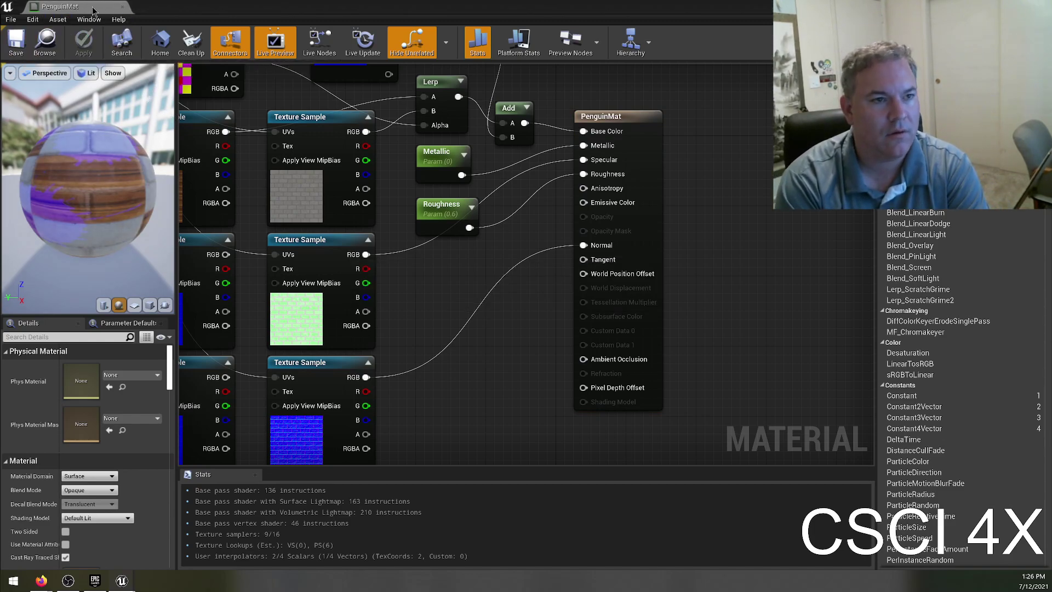
pyautogui.click(122, 7)
# - Set UTiling to 20 in the BigWallEnergy material instance, save it and close it
pyautogui.moveTo(576, 240); pyautogui.dragTo(548, 236, button='right')
pyautogui.press('w')
pyautogui.moveTo(628, 236); pyautogui.dragTo(590, 288, button='right')
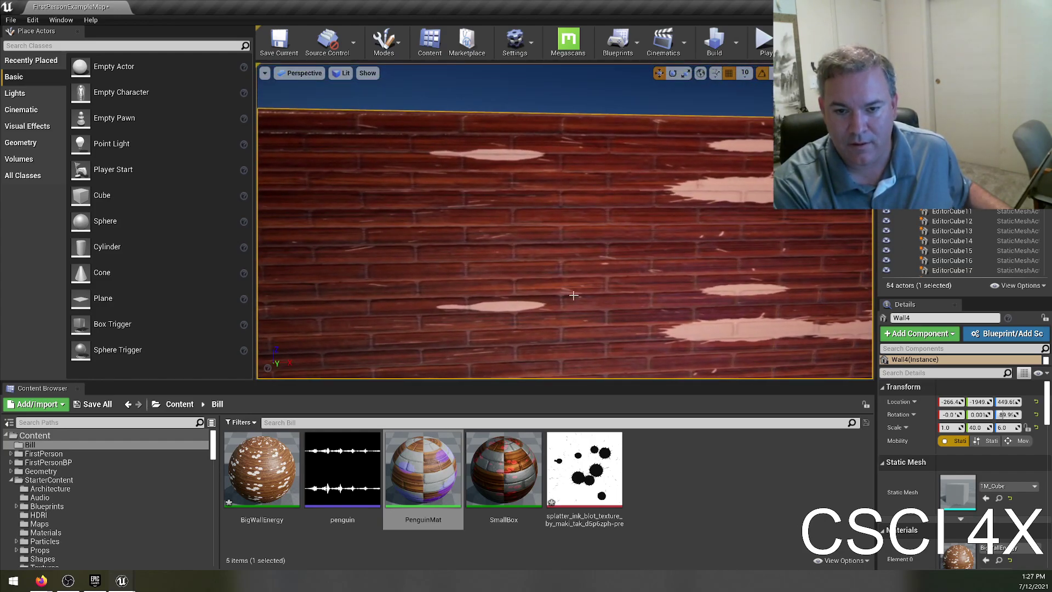
pyautogui.doubleClick(262, 467)
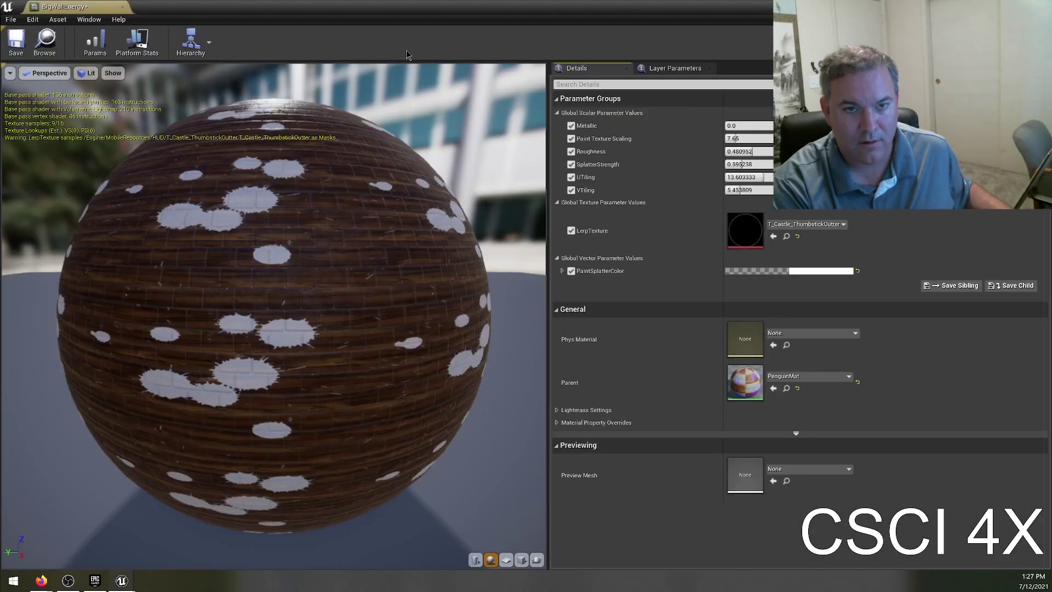
pyautogui.doubleClick(418, 12)
pyautogui.moveTo(926, 470); pyautogui.dragTo(916, 470)
pyautogui.moveTo(922, 470); pyautogui.dragTo(915, 470)
pyautogui.click(915, 470)
pyautogui.write('20')
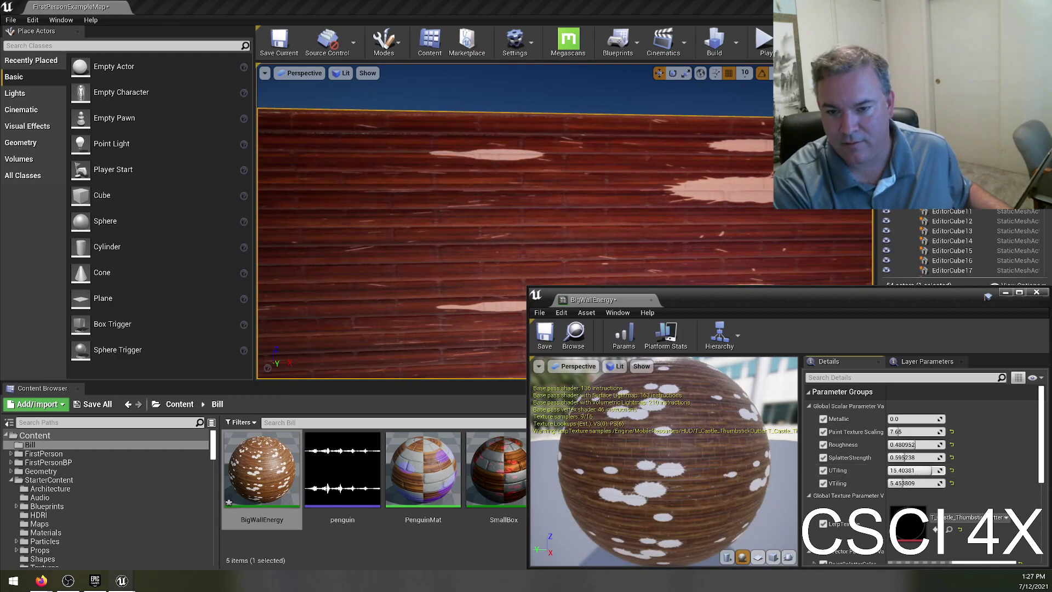
pyautogui.press('Return')
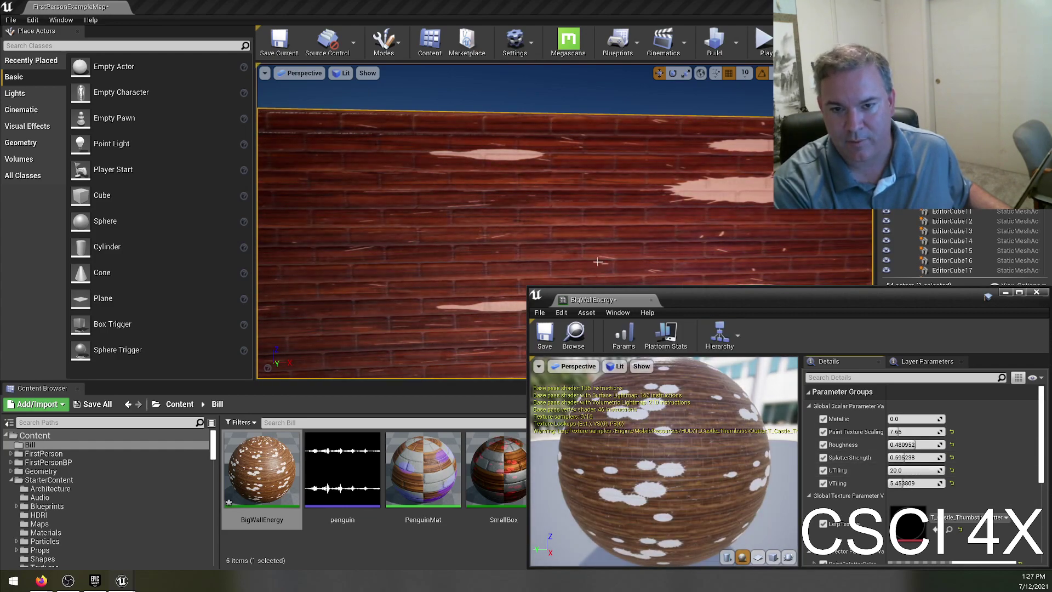
pyautogui.click(545, 334)
pyautogui.click(1036, 292)
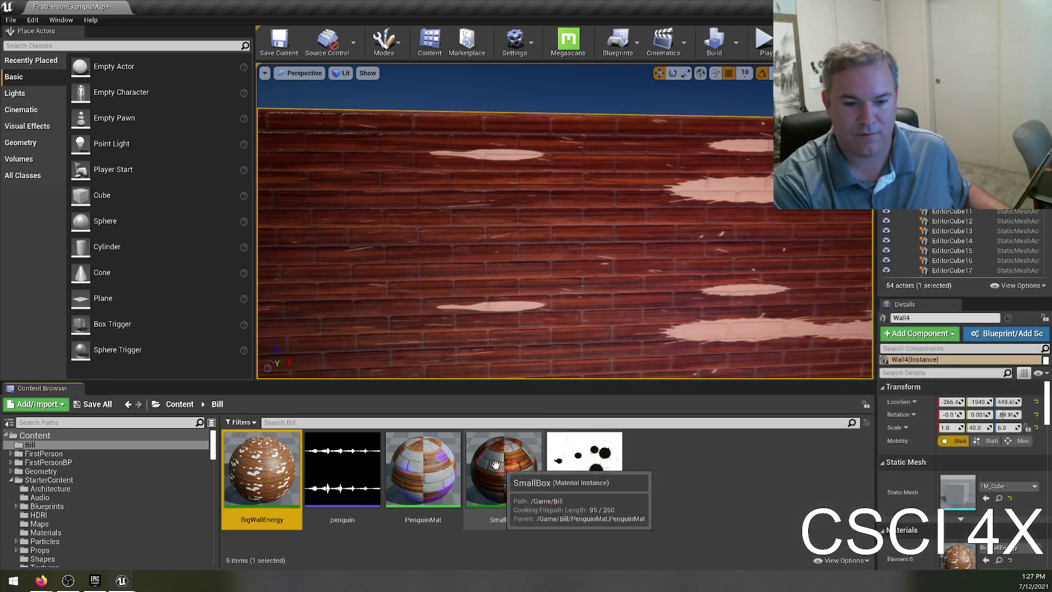
# - Reopen PenguinMat and examine how the UTiling, VTiling, Append and TexCoord nodes feed the Multiply node
pyautogui.doubleClick(437, 462)
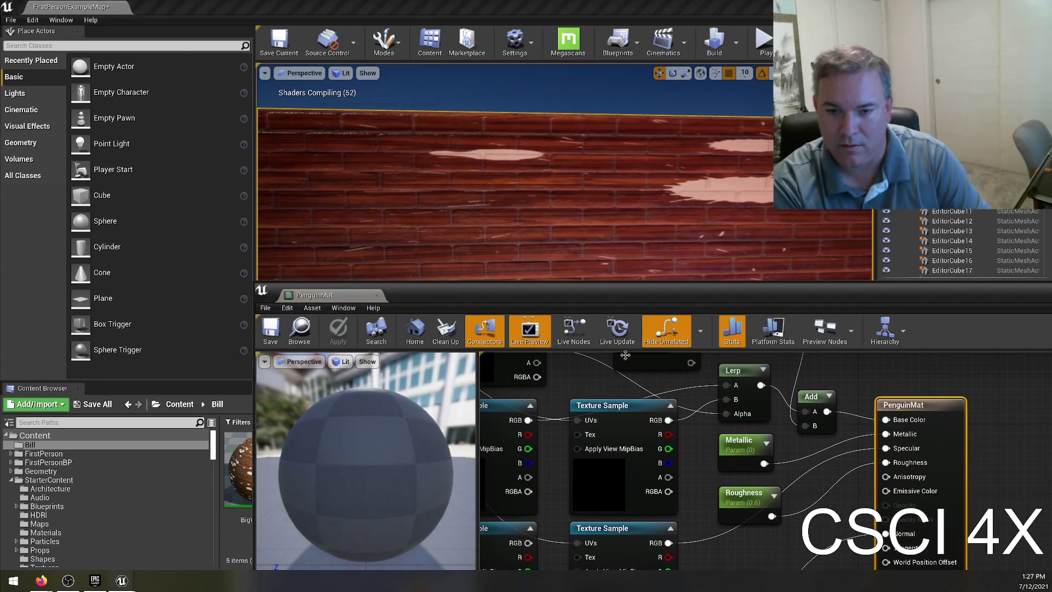
pyautogui.moveTo(682, 296); pyautogui.dragTo(559, 3)
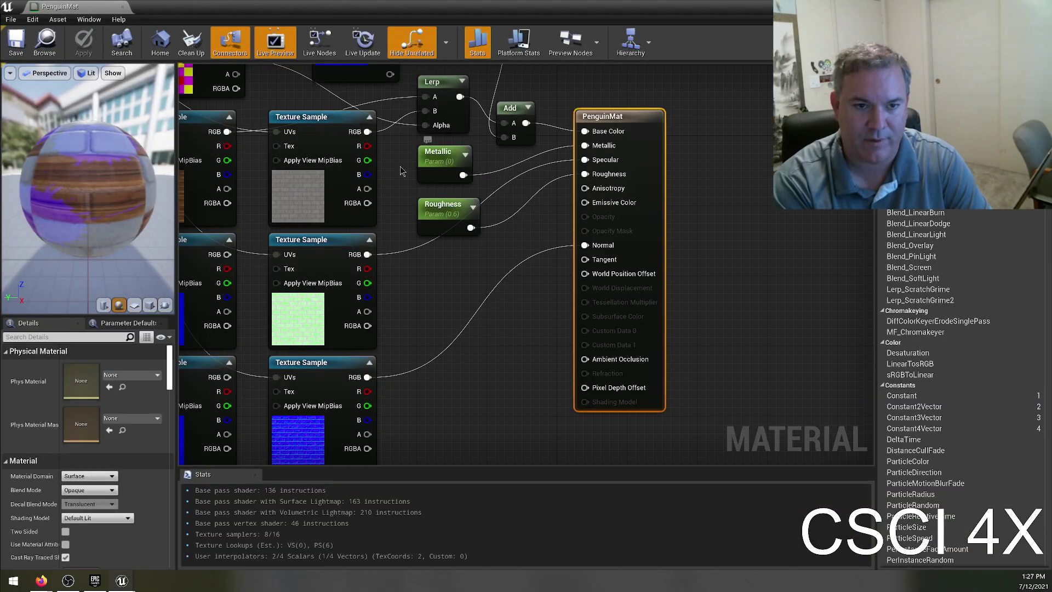
pyautogui.scroll(4, 490, 268)
pyautogui.moveTo(436, 231); pyautogui.dragTo(540, 236, button='right')
pyautogui.moveTo(458, 377); pyautogui.dragTo(558, 360, button='right')
pyautogui.moveTo(329, 163); pyautogui.dragTo(393, 289)
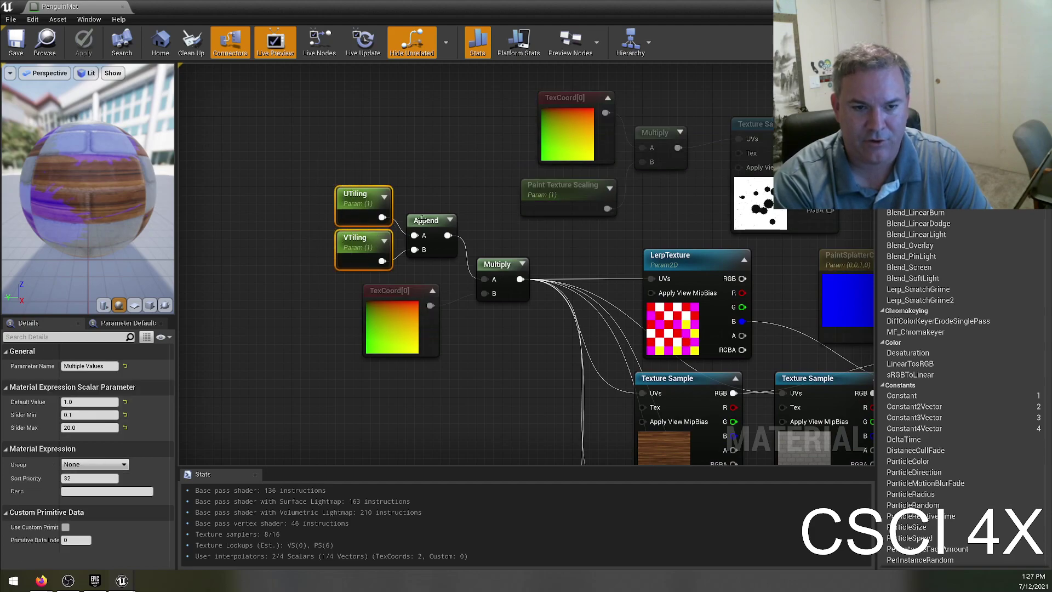
pyautogui.click(419, 220)
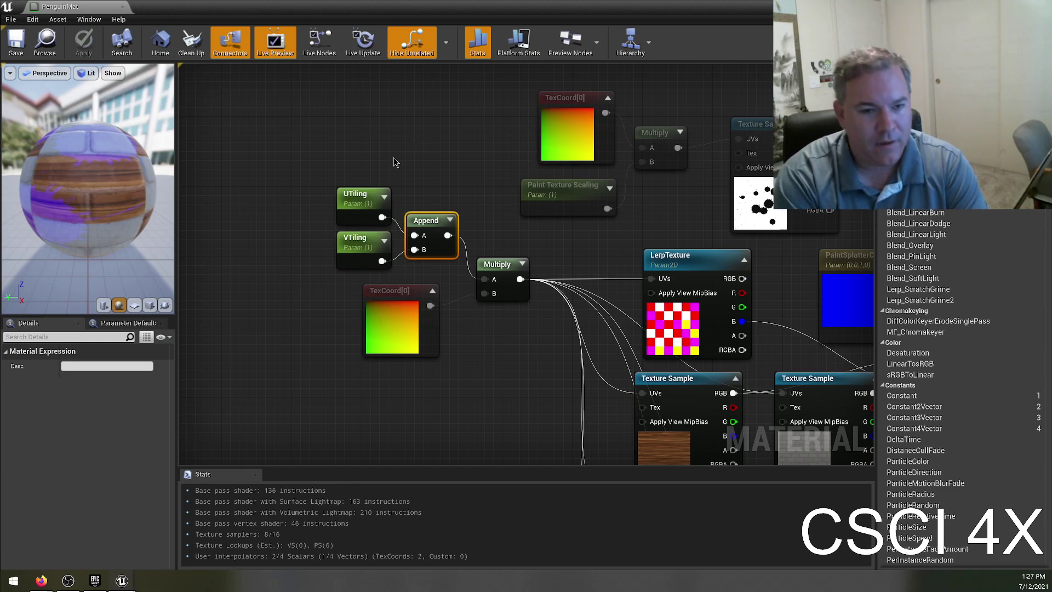
pyautogui.click(366, 195)
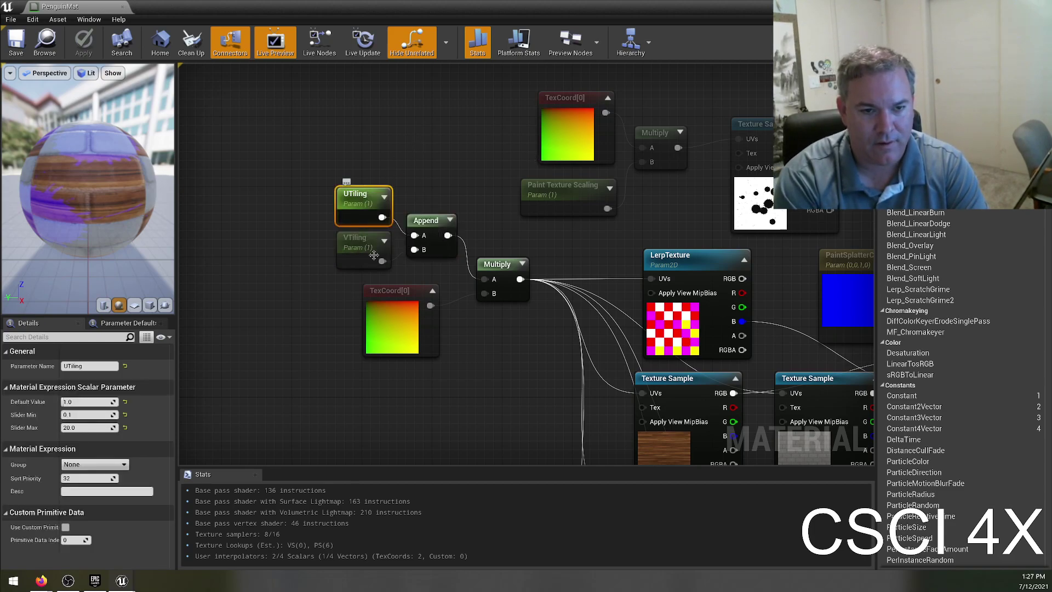
pyautogui.click(362, 241)
pyautogui.moveTo(382, 260); pyautogui.dragTo(415, 249)
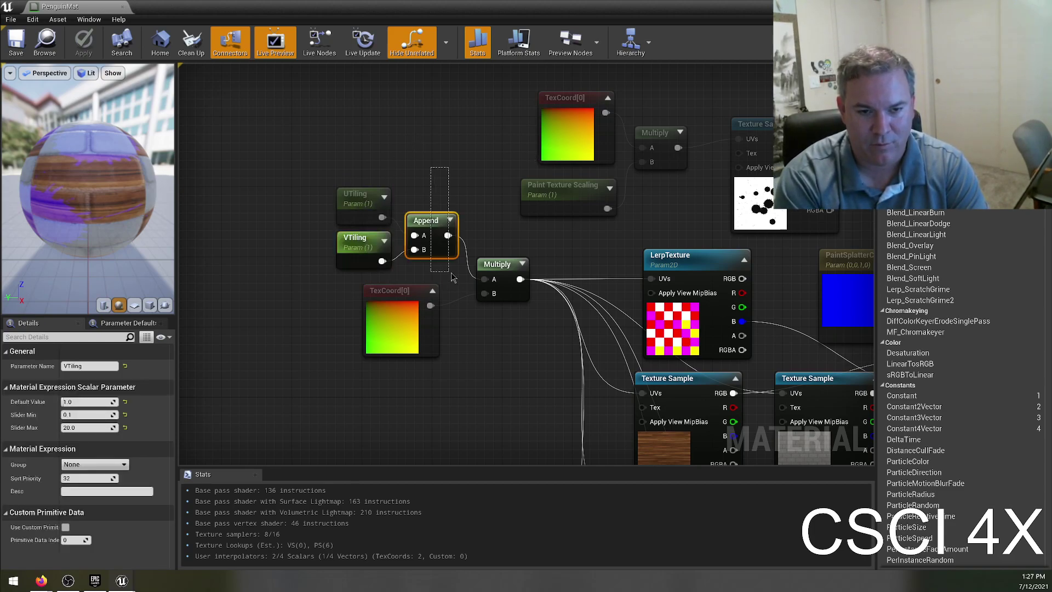
pyautogui.click(433, 241)
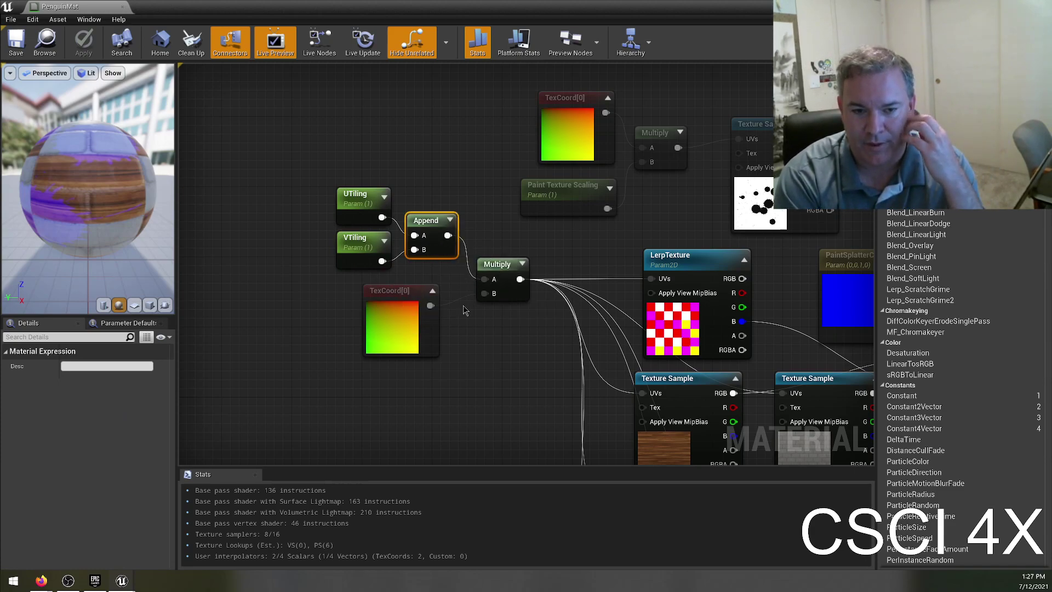
pyautogui.click(395, 301)
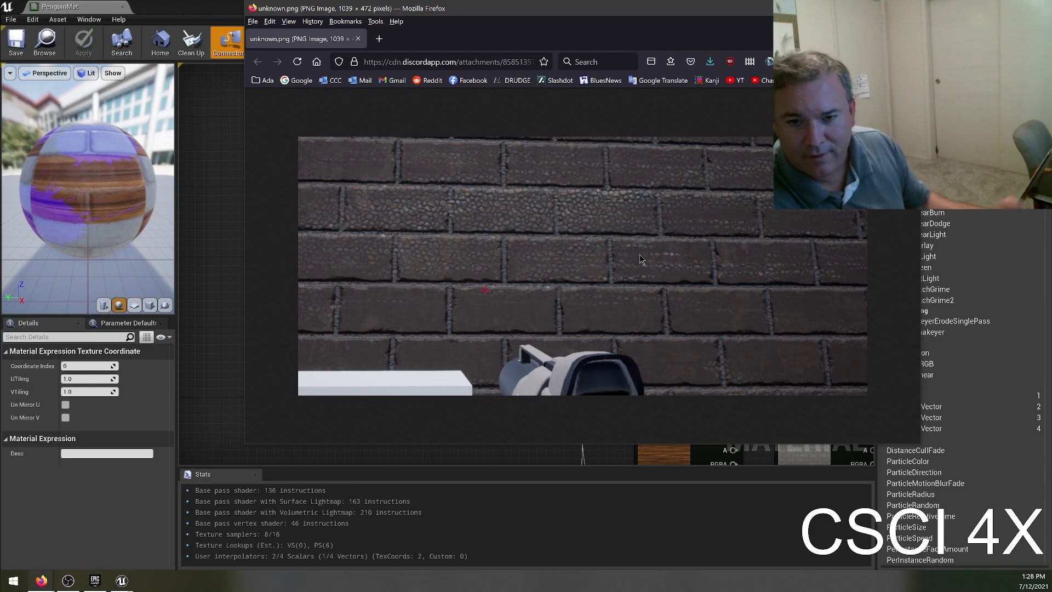
# - View the brick wall image in Firefox, and return to the material graph to review the nodes around LerpTexture
pyautogui.rightClick(626, 259)
pyautogui.click(540, 269)
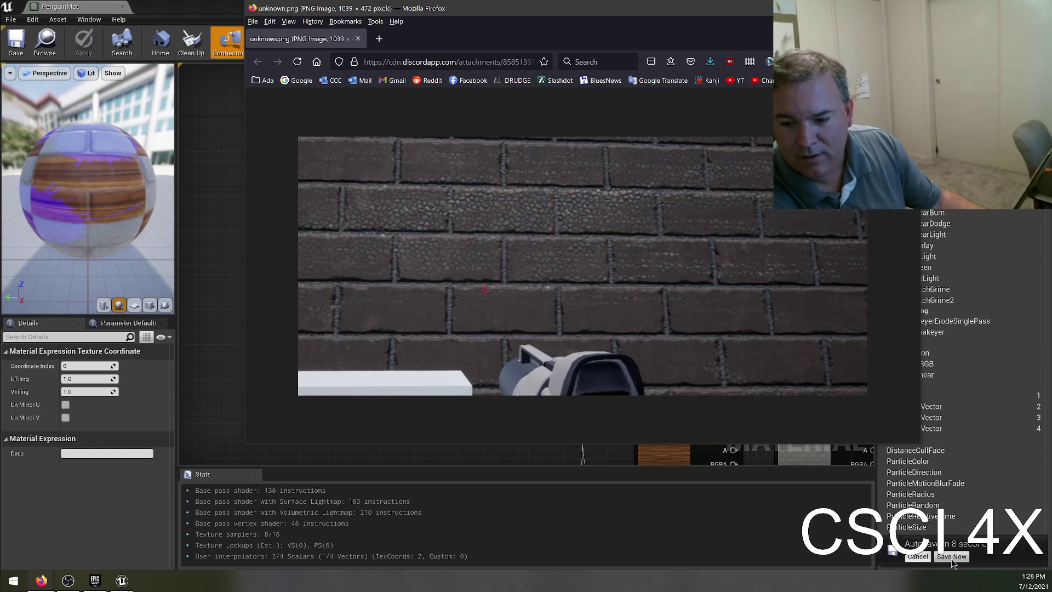
pyautogui.hotkey('alt', 'Tab')
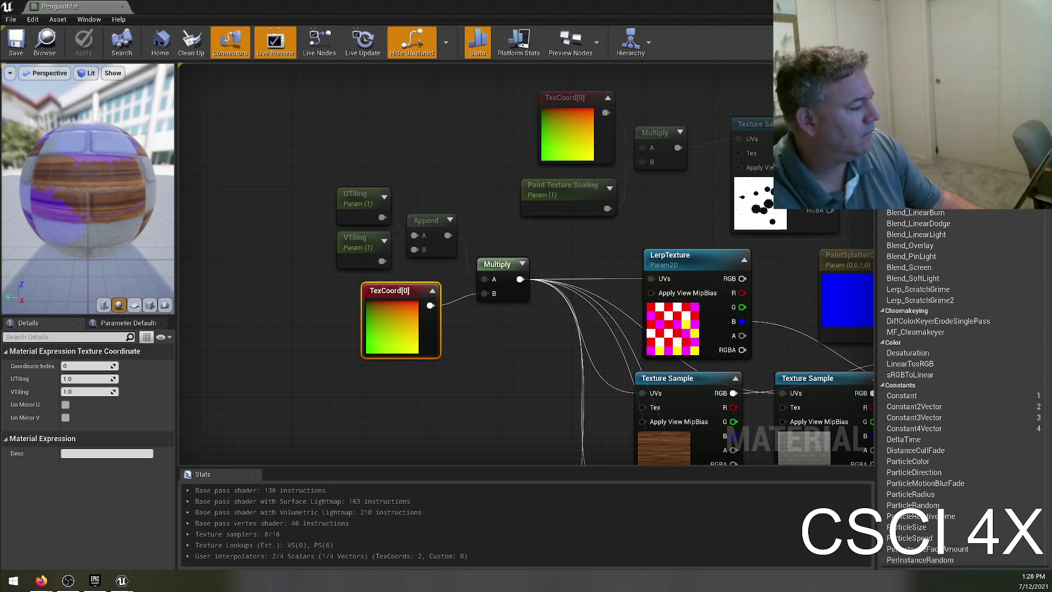
pyautogui.moveTo(559, 251); pyautogui.dragTo(303, 203, button='right')
pyautogui.moveTo(575, 271); pyautogui.dragTo(520, 219, button='right')
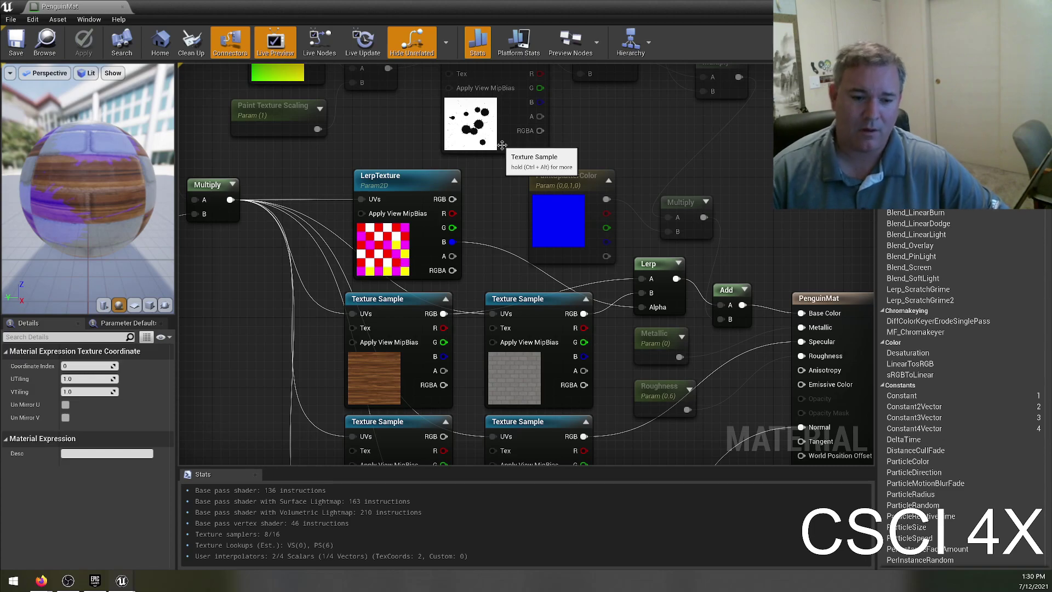
# - Examine the texture and parameter links feeding the PenguinMat output node, and close the material
pyautogui.moveTo(772, 430); pyautogui.dragTo(749, 282, button='right')
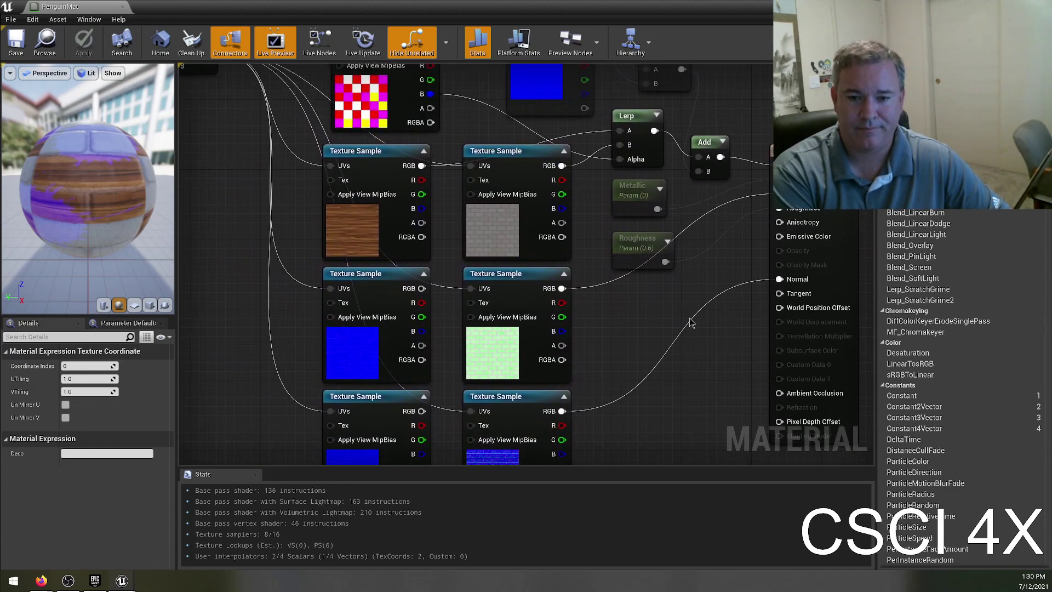
pyautogui.moveTo(605, 249); pyautogui.dragTo(658, 277, button='right')
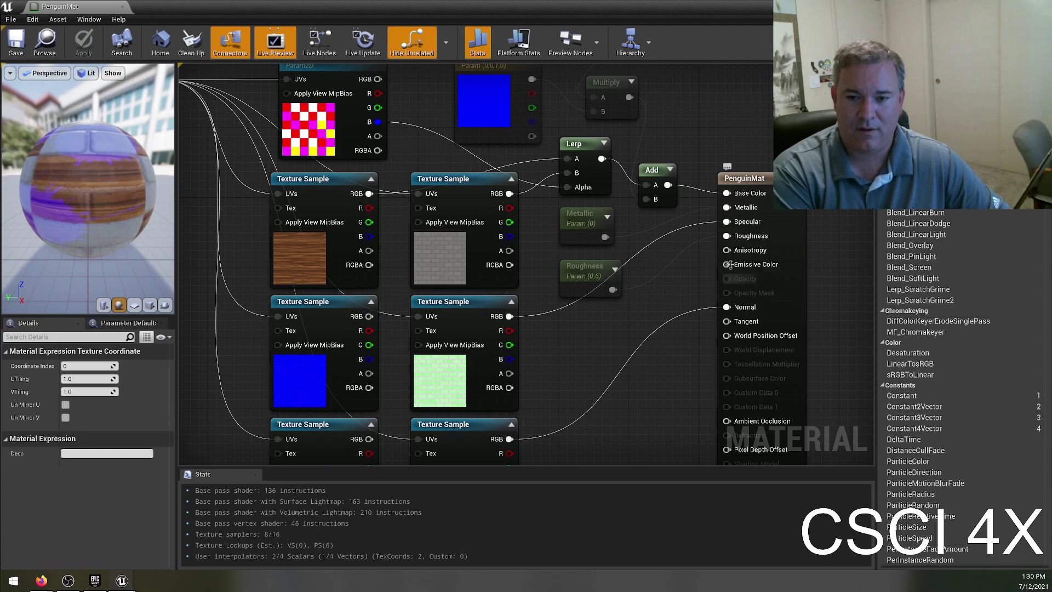
pyautogui.rightClick(737, 237)
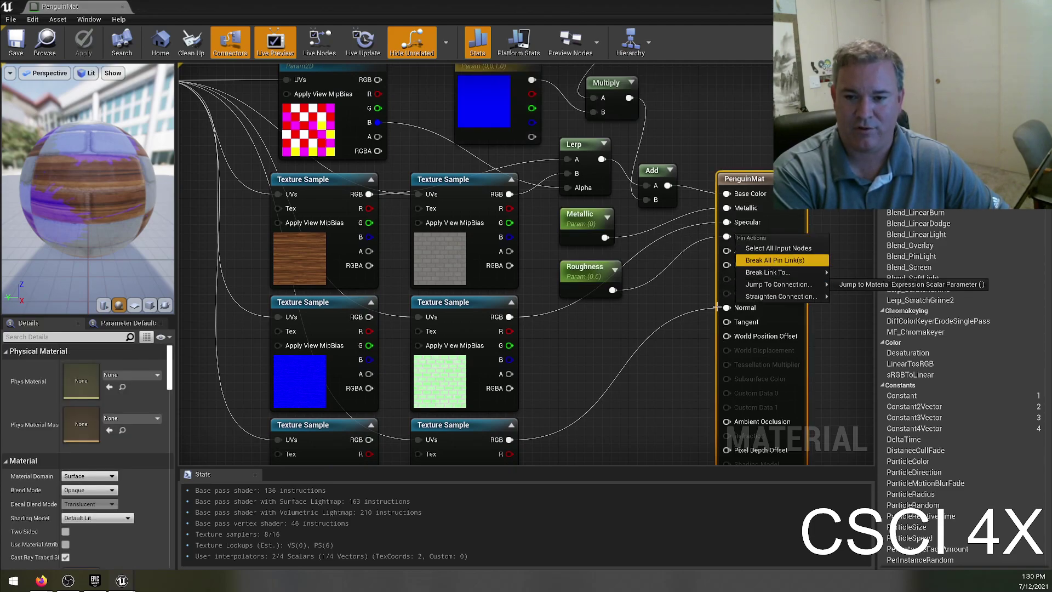
pyautogui.click(684, 310)
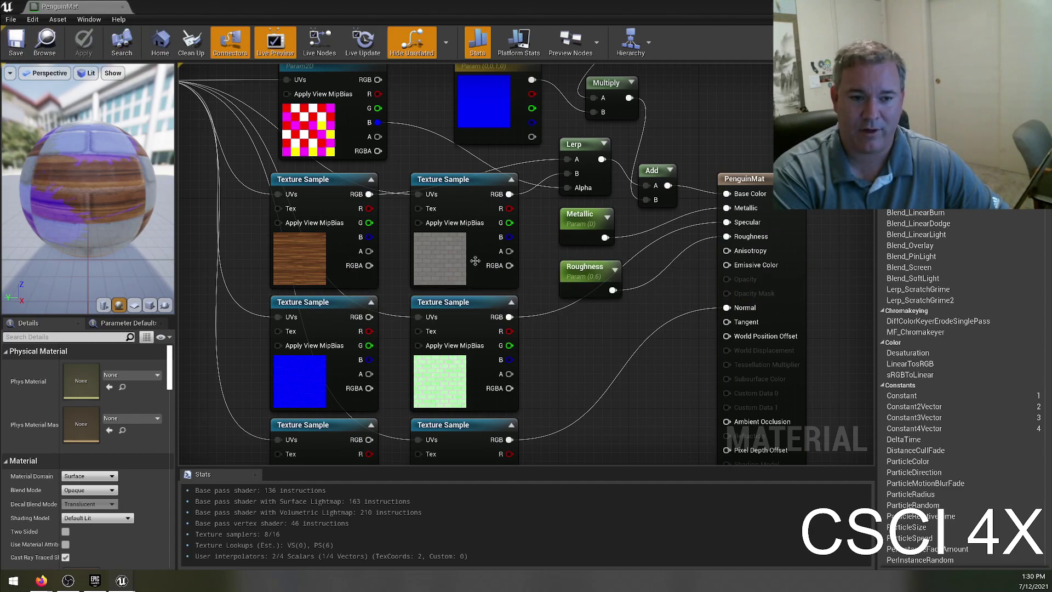
pyautogui.click(122, 7)
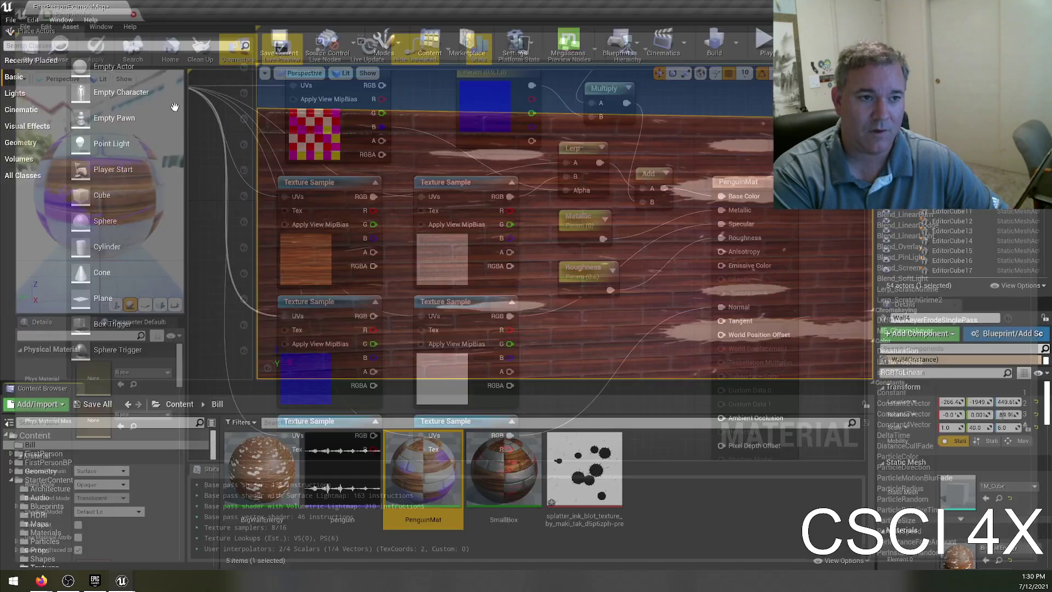
# - Inspect the paint splatters on the big brick wall up close in the level
pyautogui.rightClick(420, 476)
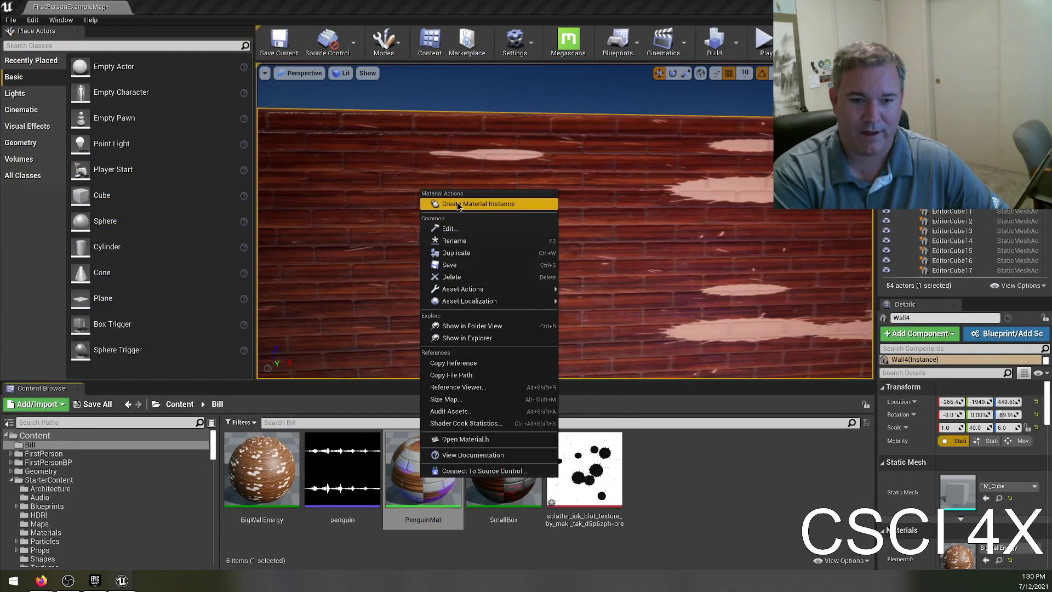
pyautogui.click(679, 471)
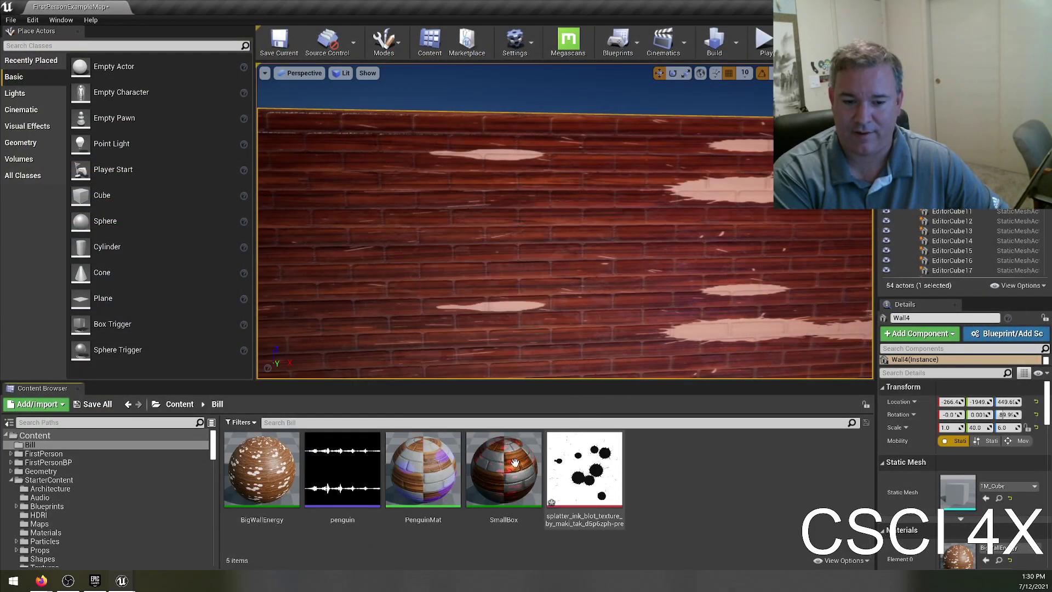
pyautogui.moveTo(493, 259); pyautogui.dragTo(613, 185, button='right')
pyautogui.press('w')
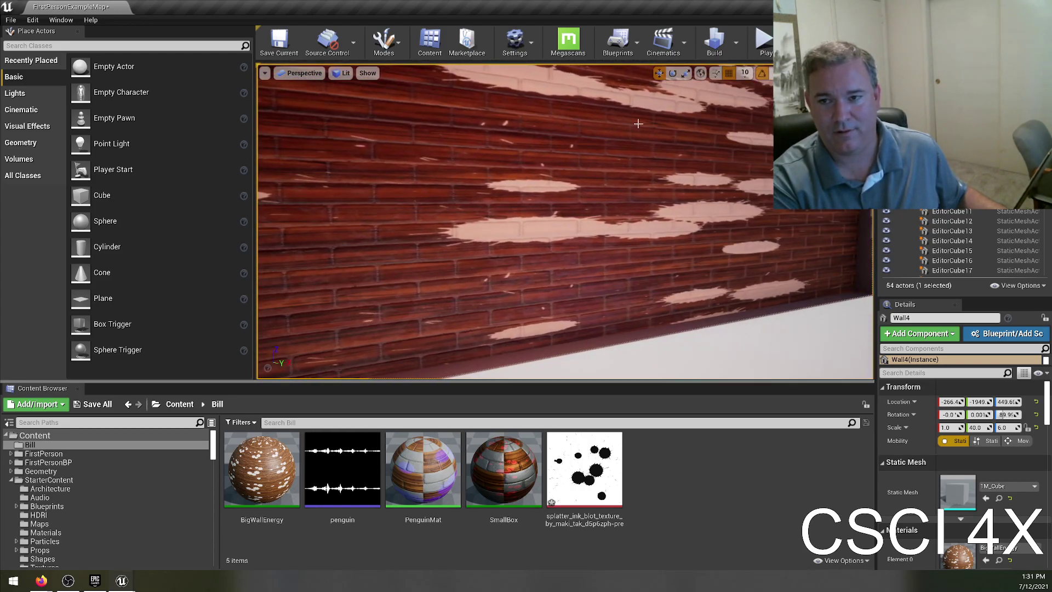
# - Reopen PenguinMat, feed the UTiling/VTiling Append into input B of the splatter texture's Multiply in place of Paint Texture Scaling, and save
pyautogui.click(458, 446)
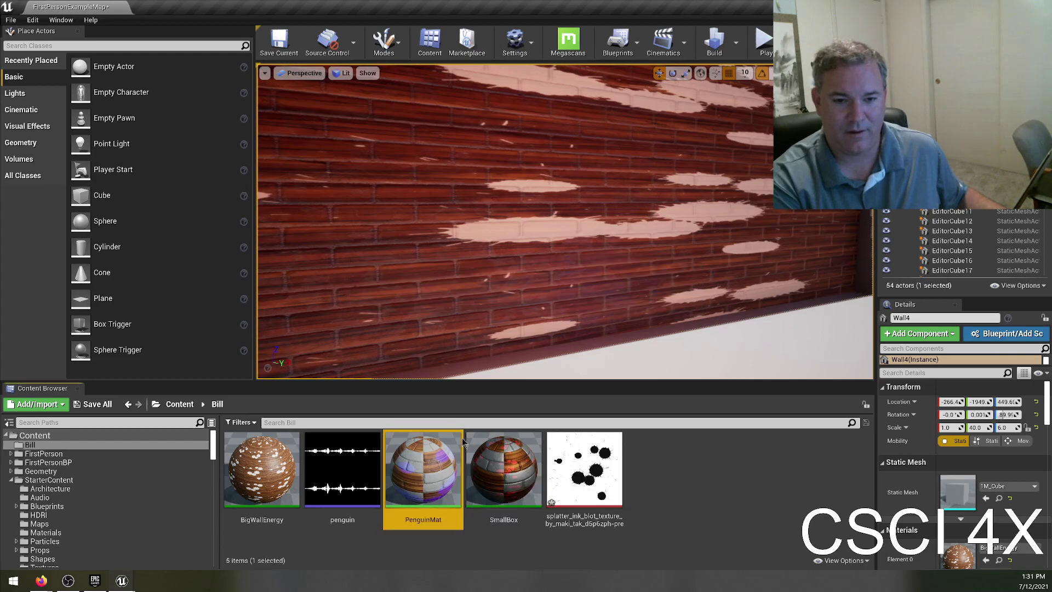
pyautogui.doubleClick(458, 446)
pyautogui.moveTo(398, 252); pyautogui.dragTo(694, 424, button='right')
pyautogui.moveTo(593, 103); pyautogui.dragTo(688, 231, button='right')
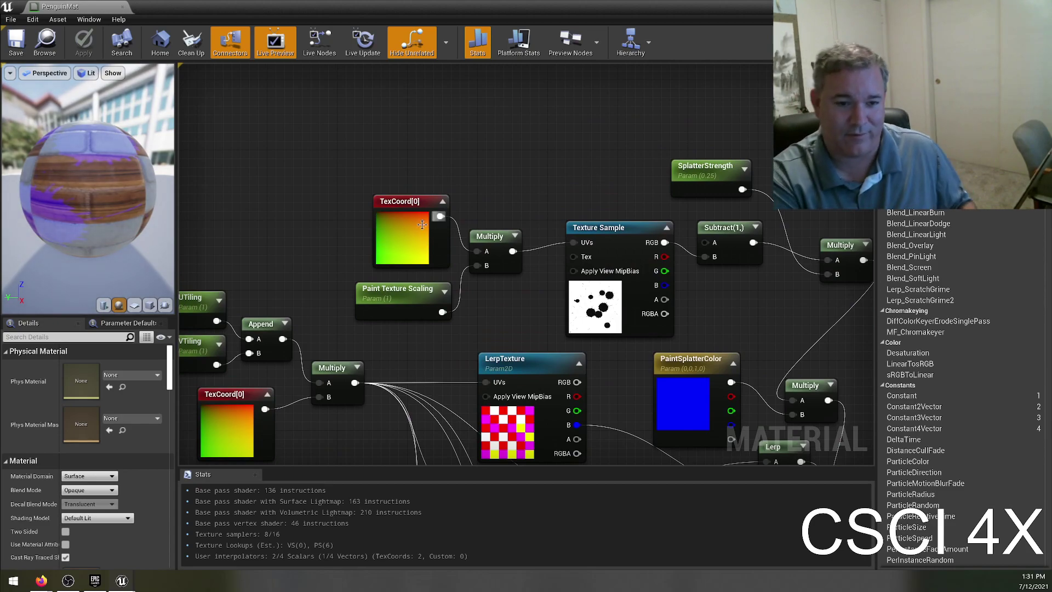
pyautogui.moveTo(428, 226); pyautogui.dragTo(494, 208, button='right')
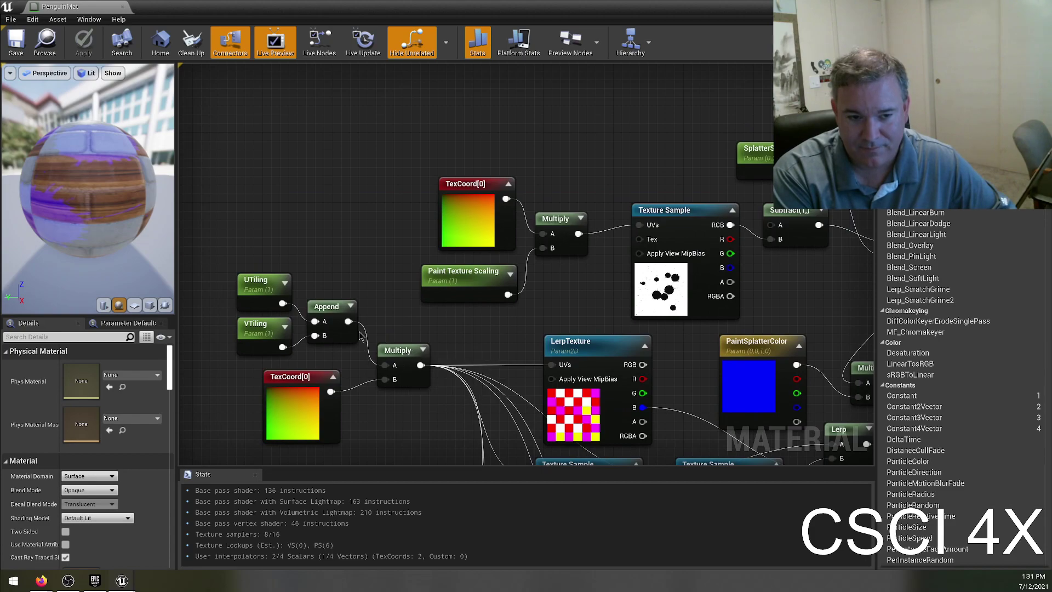
pyautogui.moveTo(348, 321); pyautogui.dragTo(542, 248)
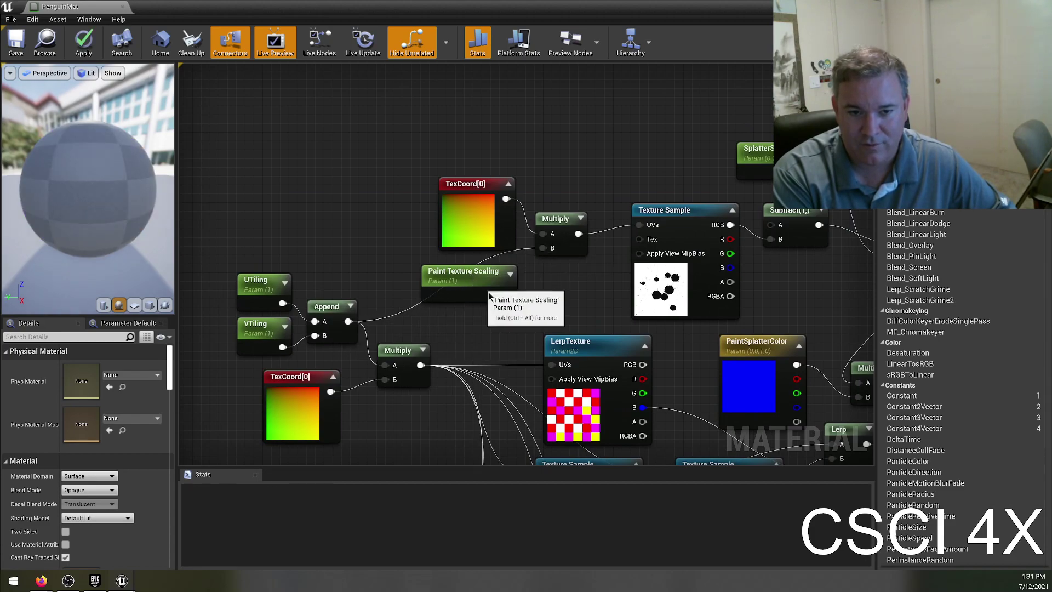
pyautogui.moveTo(477, 300); pyautogui.dragTo(511, 326)
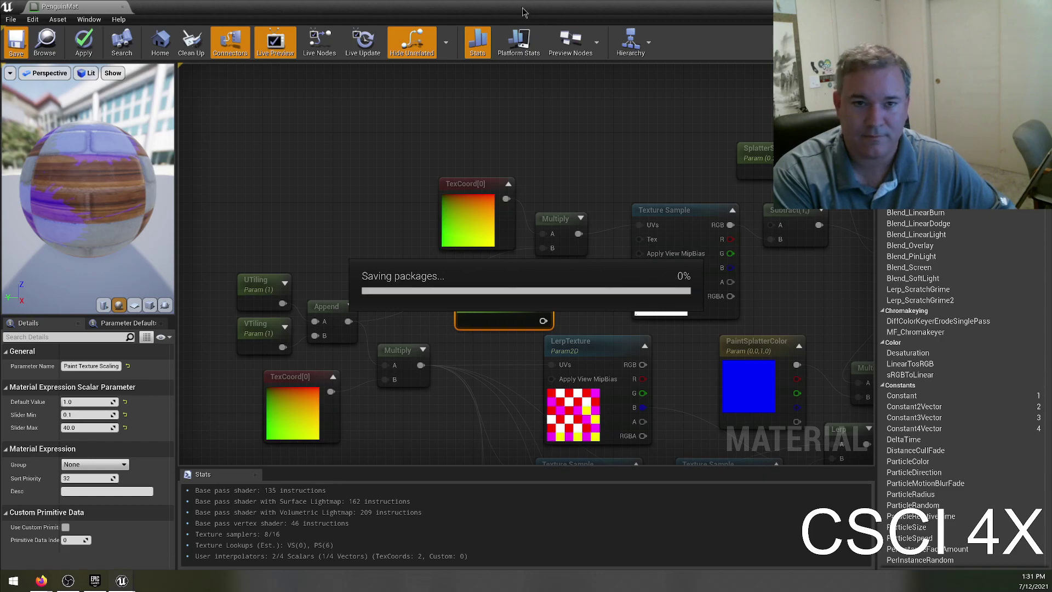
pyautogui.moveTo(515, 7); pyautogui.dragTo(471, 5)
# - Shift the splatter TexCoord, Multiply and Paint Texture Scaling nodes to make room before the splatter Texture Sample
pyautogui.moveTo(330, 213); pyautogui.dragTo(279, 144, button='right')
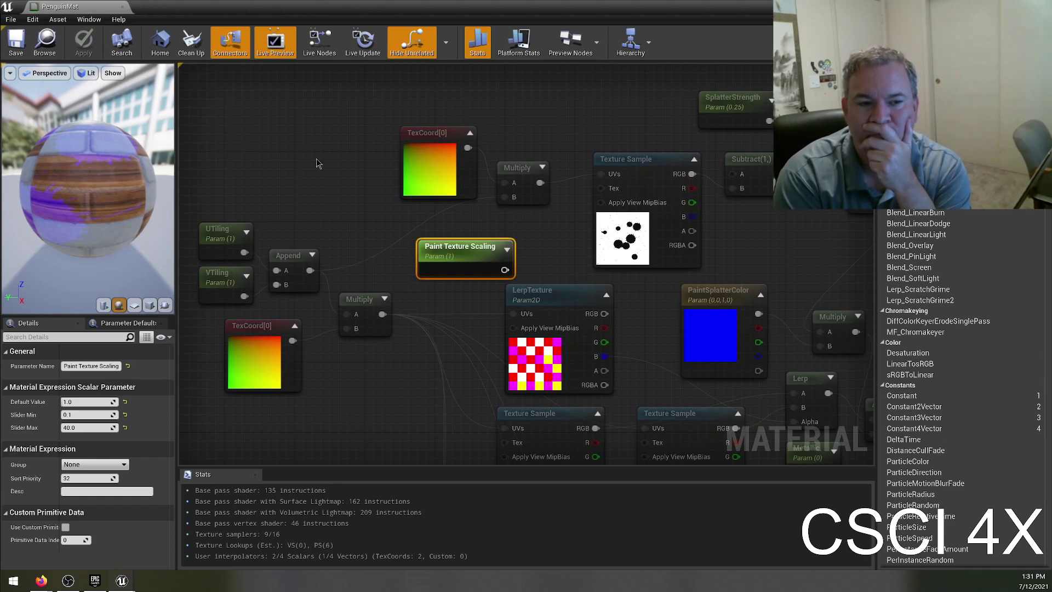
pyautogui.moveTo(432, 135); pyautogui.dragTo(378, 126)
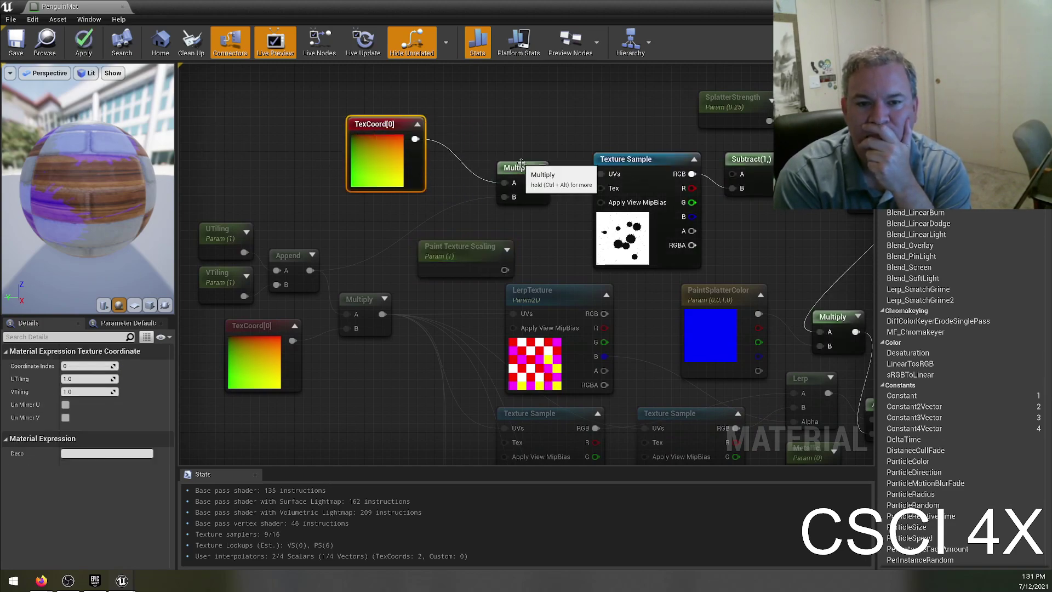
pyautogui.click(510, 164)
pyautogui.moveTo(510, 165); pyautogui.dragTo(458, 139)
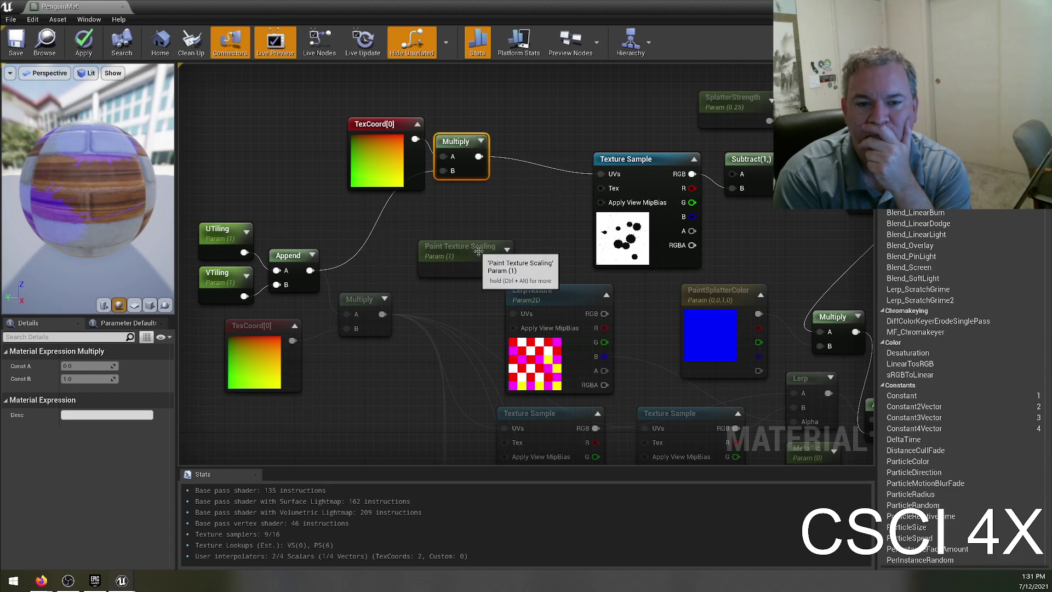
pyautogui.moveTo(481, 252); pyautogui.dragTo(438, 227)
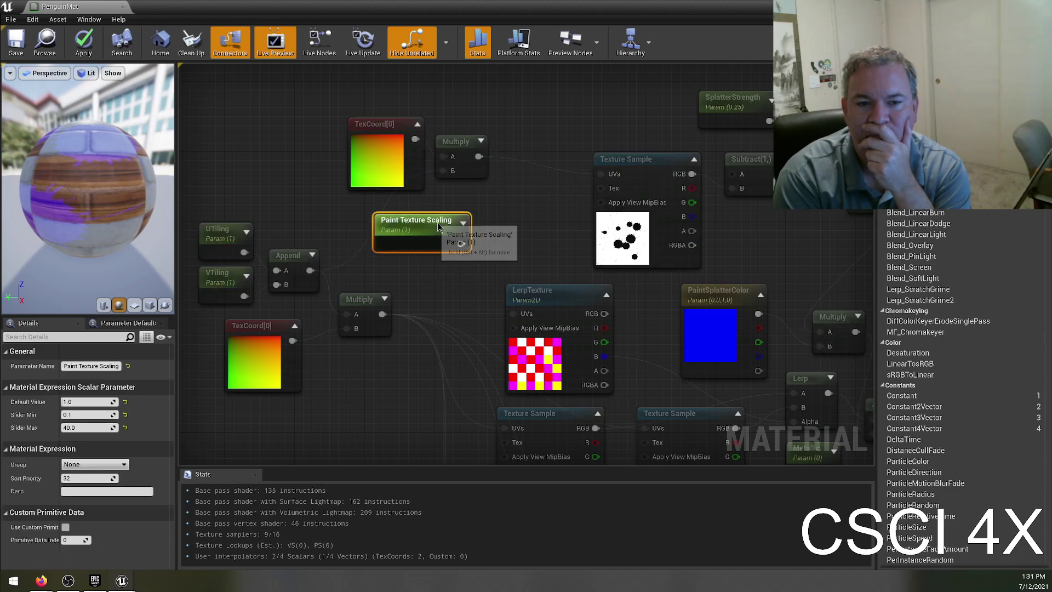
# - Insert a second Multiply that combines the first Multiply with Paint Texture Scaling and feeds the splatter Texture Sample's UVs
pyautogui.click(505, 195)
pyautogui.click(509, 198)
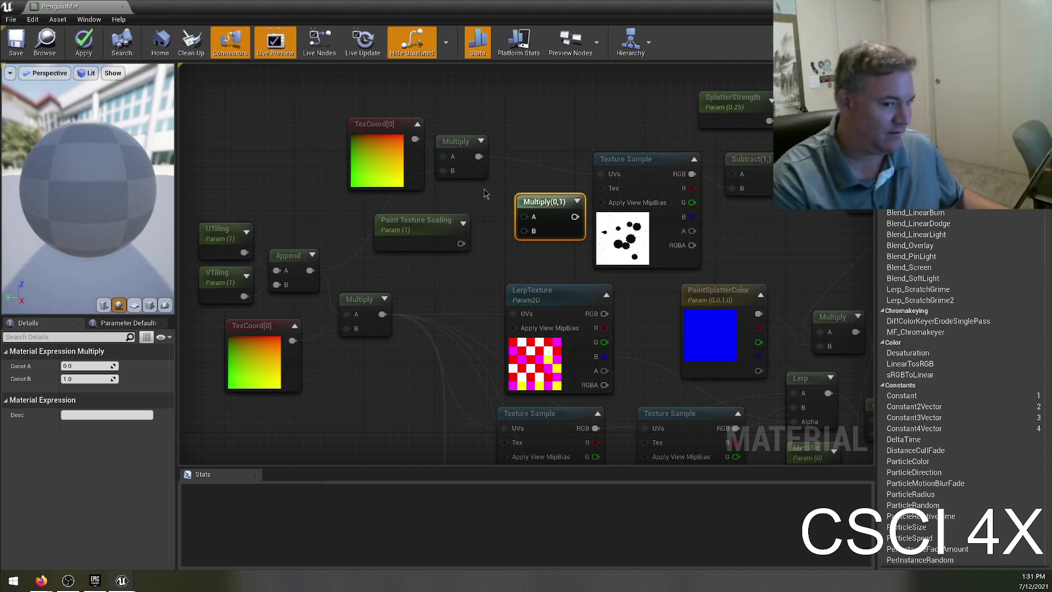
pyautogui.moveTo(462, 244)
pyautogui.mouseDown()
pyautogui.moveTo(520, 245)
pyautogui.moveTo(552, 177)
pyautogui.moveTo(542, 164)
pyautogui.mouseUp()
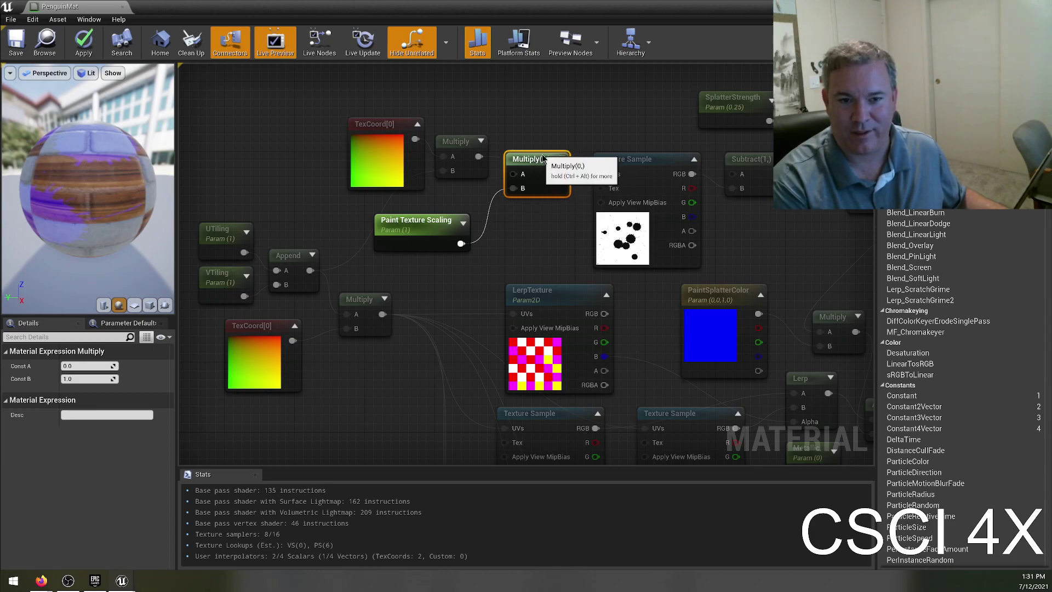
pyautogui.moveTo(478, 157); pyautogui.dragTo(599, 181)
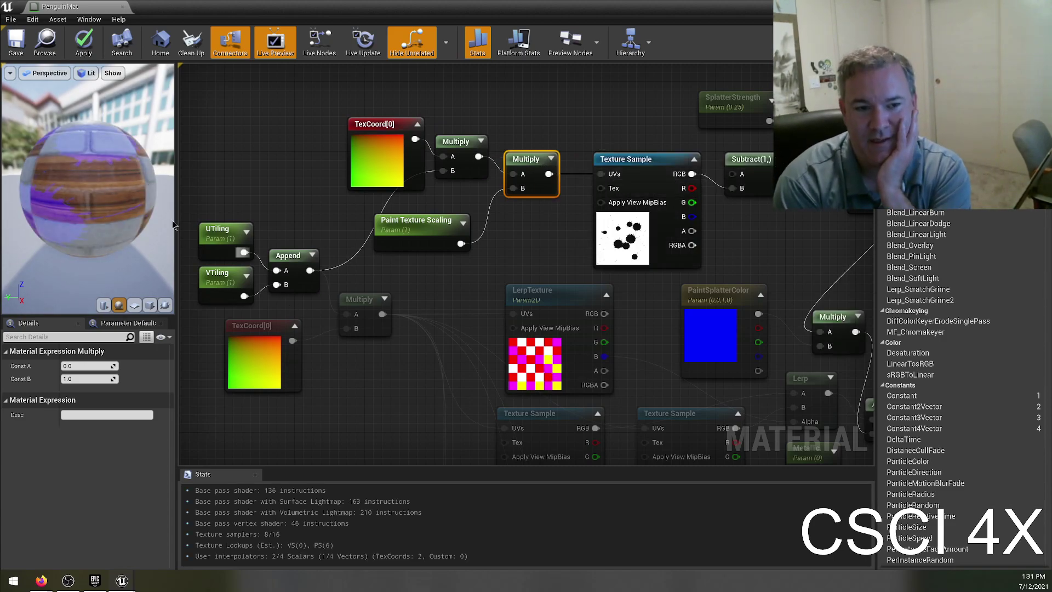
# - Save PenguinMat, move its window off the viewport to view the splatters on the wall, and close it
pyautogui.click(30, 46)
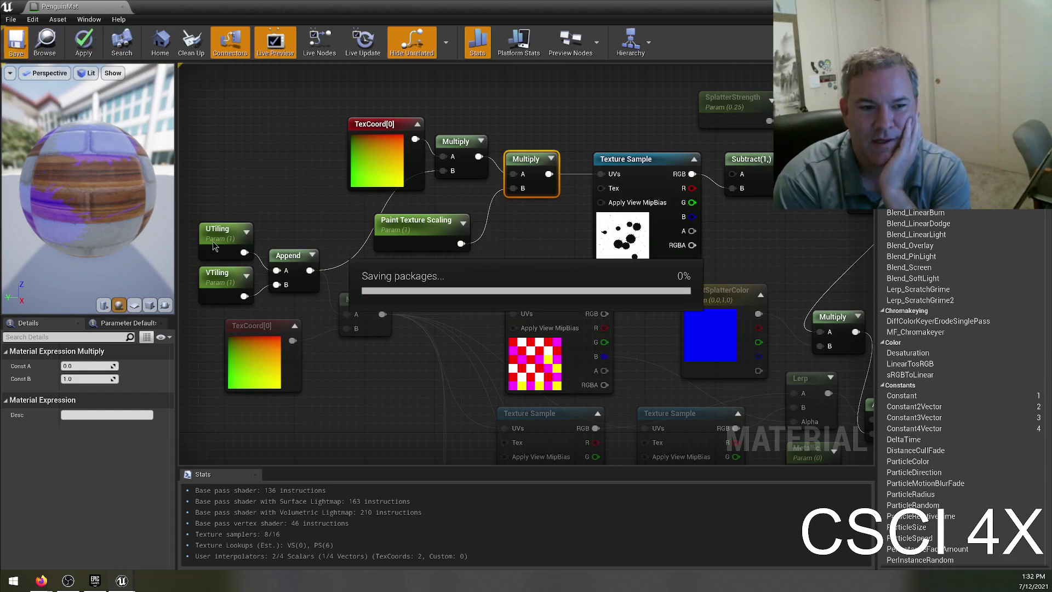
pyautogui.moveTo(175, 14); pyautogui.dragTo(262, 288)
pyautogui.moveTo(662, 291); pyautogui.dragTo(346, 285)
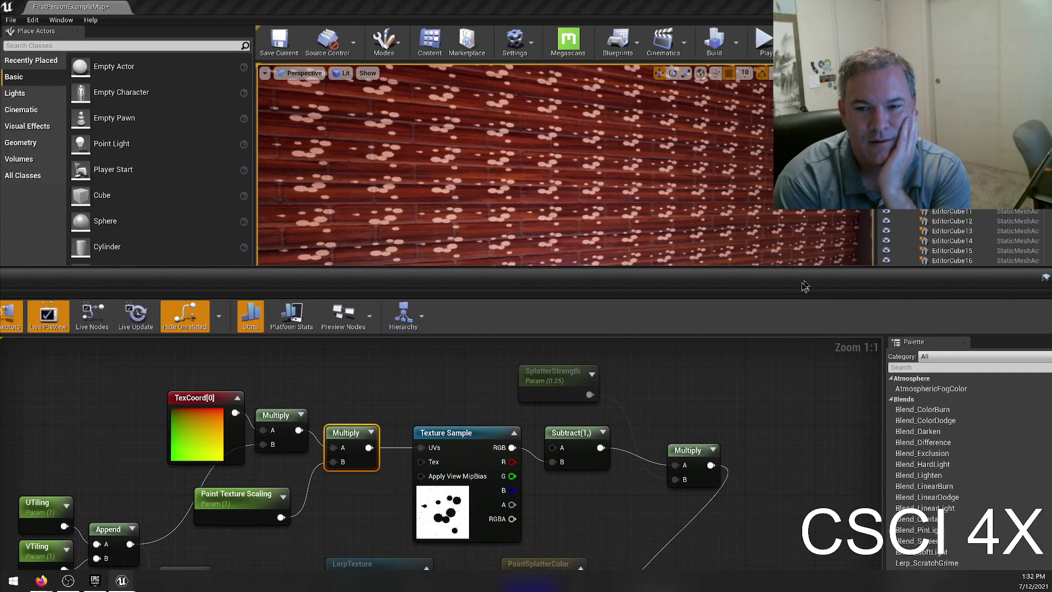
pyautogui.moveTo(807, 283); pyautogui.dragTo(597, 284)
pyautogui.click(886, 274)
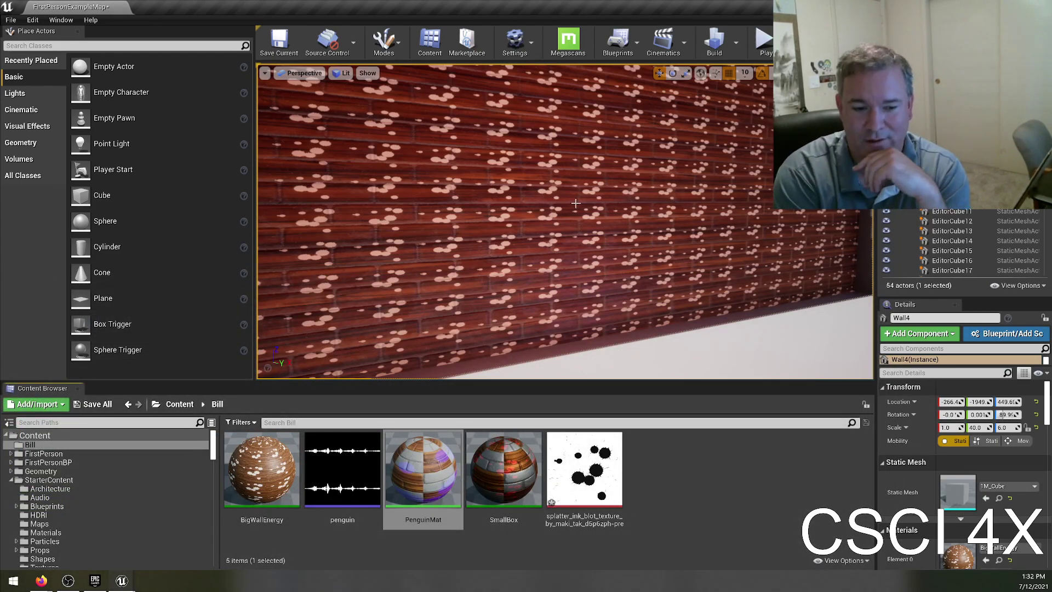
# - Open the BigWallEnergy material instance and arrange its window so the wall stays visible in the viewport
pyautogui.doubleClick(280, 485)
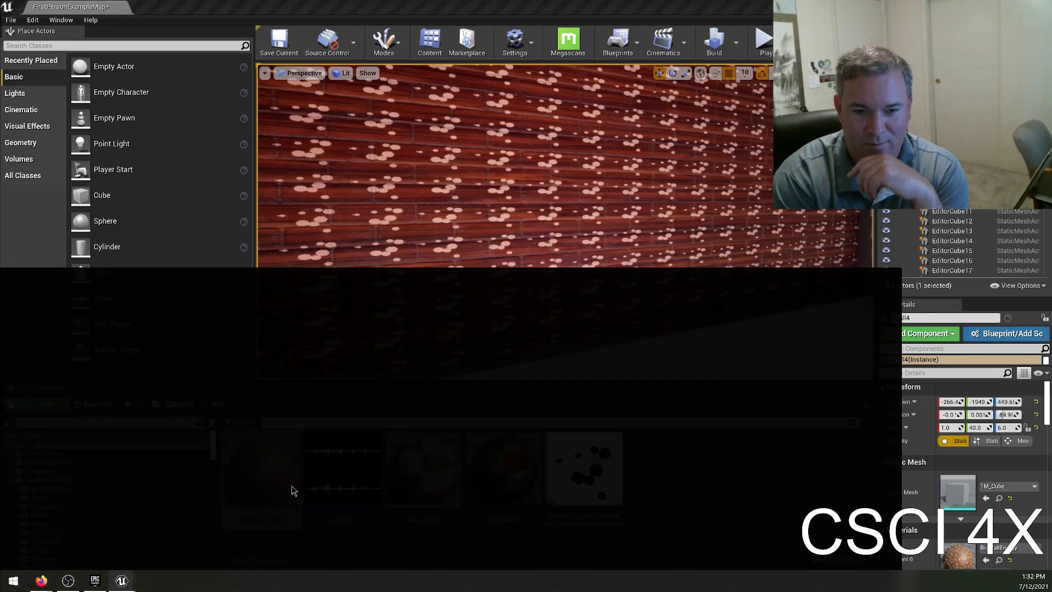
pyautogui.moveTo(552, 283); pyautogui.dragTo(1049, 535)
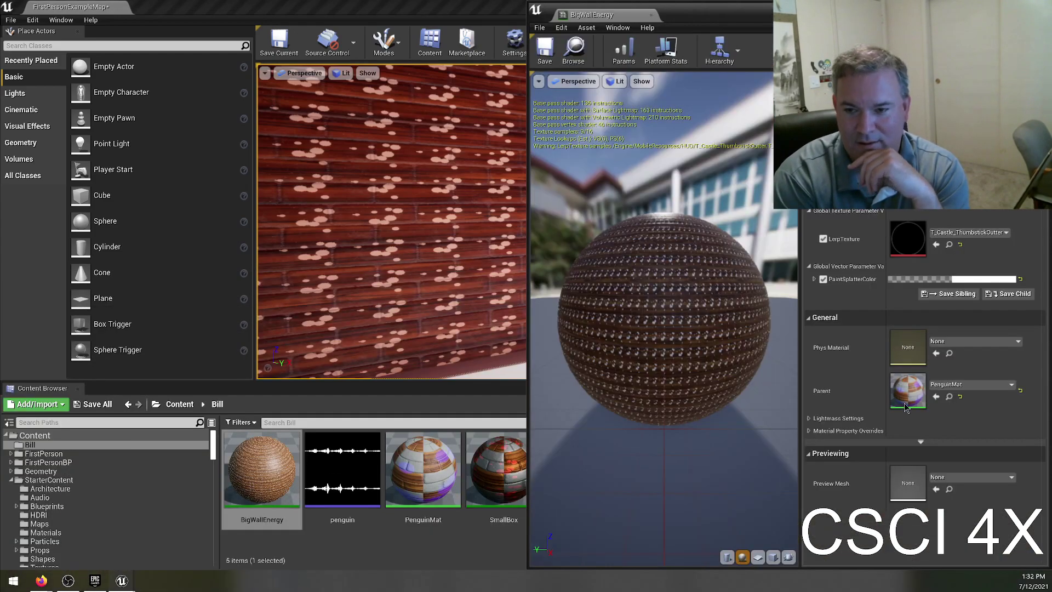
pyautogui.moveTo(742, 18)
pyautogui.mouseDown()
pyautogui.moveTo(739, 91)
pyautogui.moveTo(1050, 560)
pyautogui.mouseUp()
# - Set Paint Texture Scaling to 0.67 and Roughness to about 0.56 in BigWallEnergy while checking the wall, save the instance and close it
pyautogui.moveTo(908, 432)
pyautogui.mouseDown()
pyautogui.moveTo(820, 432)
pyautogui.moveTo(855, 431)
pyautogui.moveTo(829, 432)
pyautogui.mouseUp()
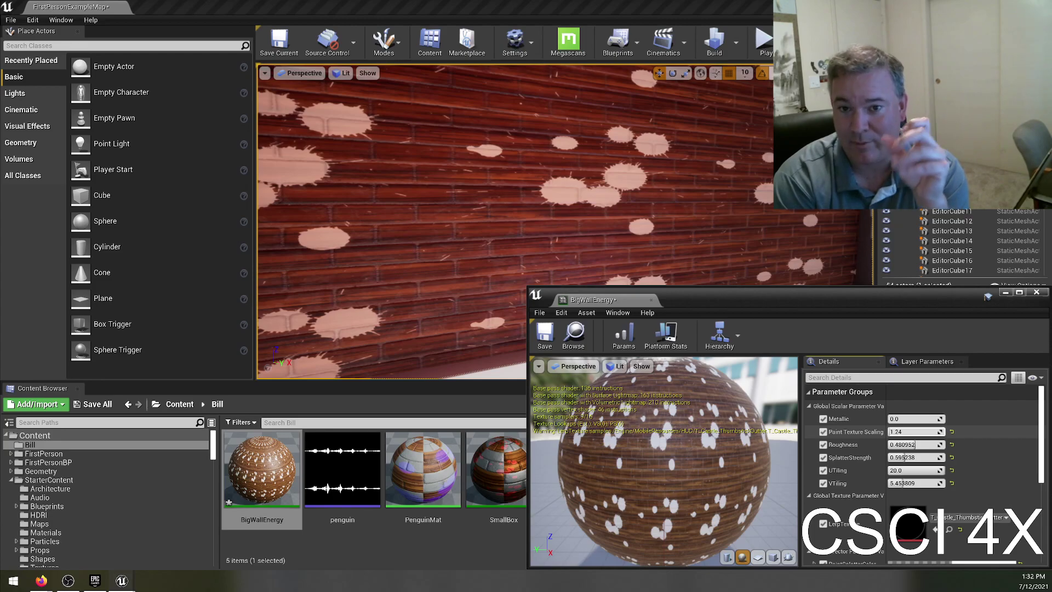
pyautogui.moveTo(829, 432); pyautogui.dragTo(824, 431)
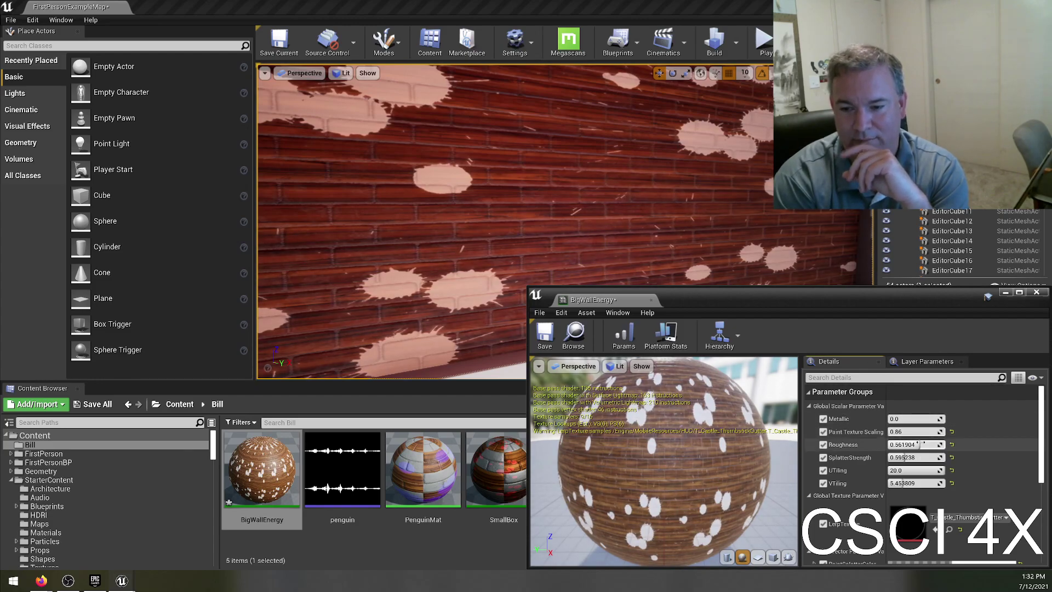
pyautogui.moveTo(891, 432)
pyautogui.mouseDown()
pyautogui.moveTo(926, 432)
pyautogui.moveTo(917, 432)
pyautogui.mouseUp()
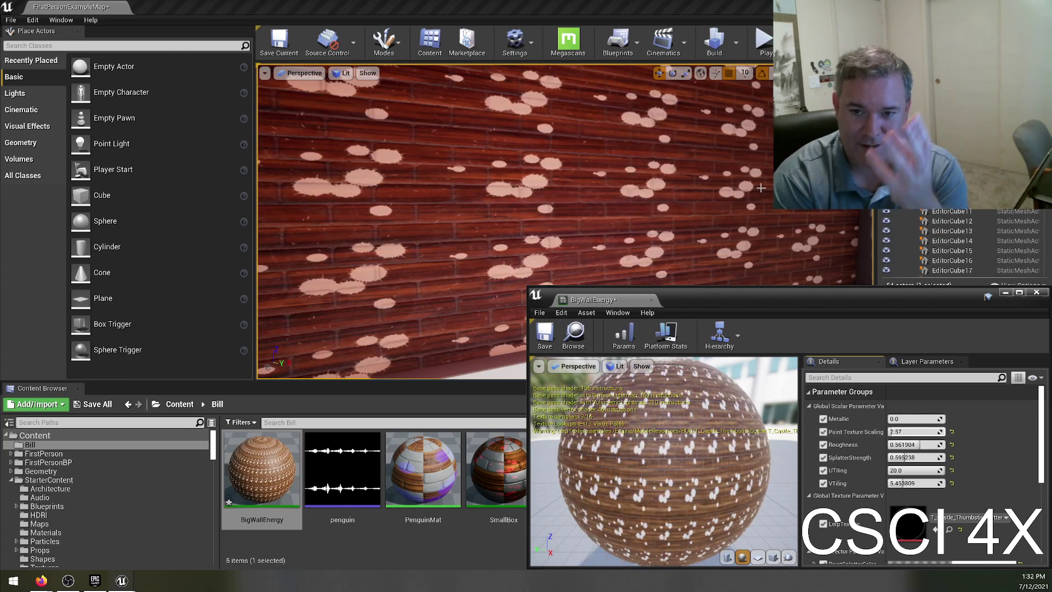
pyautogui.moveTo(616, 207)
pyautogui.mouseDown(button='right')
pyautogui.moveTo(564, 209)
pyautogui.moveTo(624, 207)
pyautogui.moveTo(647, 194)
pyautogui.mouseUp(button='right')
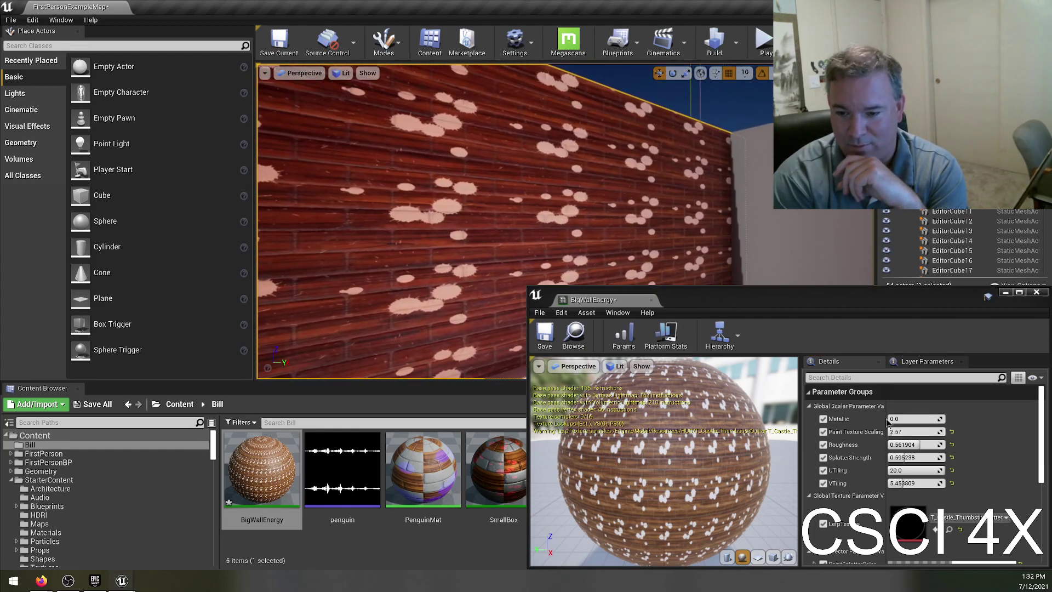
pyautogui.moveTo(918, 432)
pyautogui.mouseDown()
pyautogui.moveTo(954, 432)
pyautogui.moveTo(898, 432)
pyautogui.moveTo(926, 432)
pyautogui.mouseUp()
pyautogui.moveTo(603, 219)
pyautogui.mouseDown(button='right')
pyautogui.moveTo(630, 208)
pyautogui.moveTo(593, 210)
pyautogui.mouseUp(button='right')
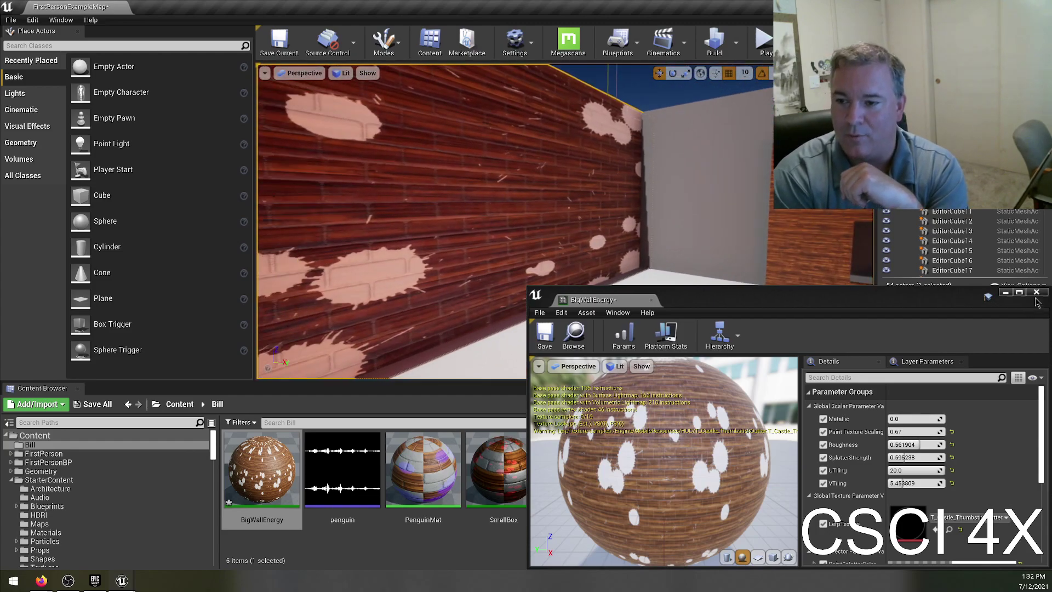
pyautogui.click(540, 345)
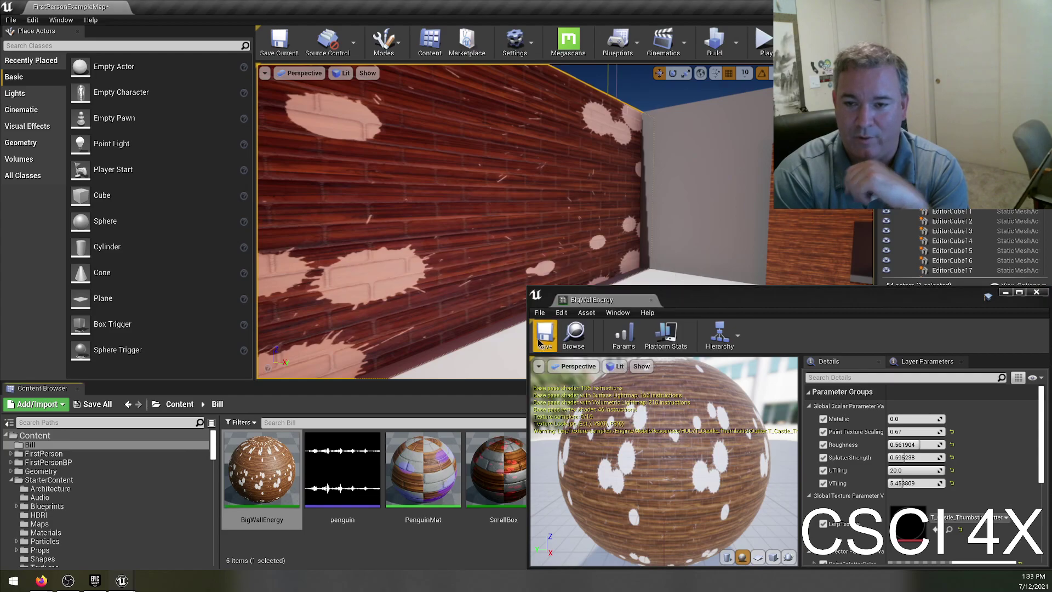
pyautogui.click(1034, 293)
# - Look around the level and examine the surface of the gold panel up close
pyautogui.moveTo(603, 219); pyautogui.dragTo(537, 248, button='right')
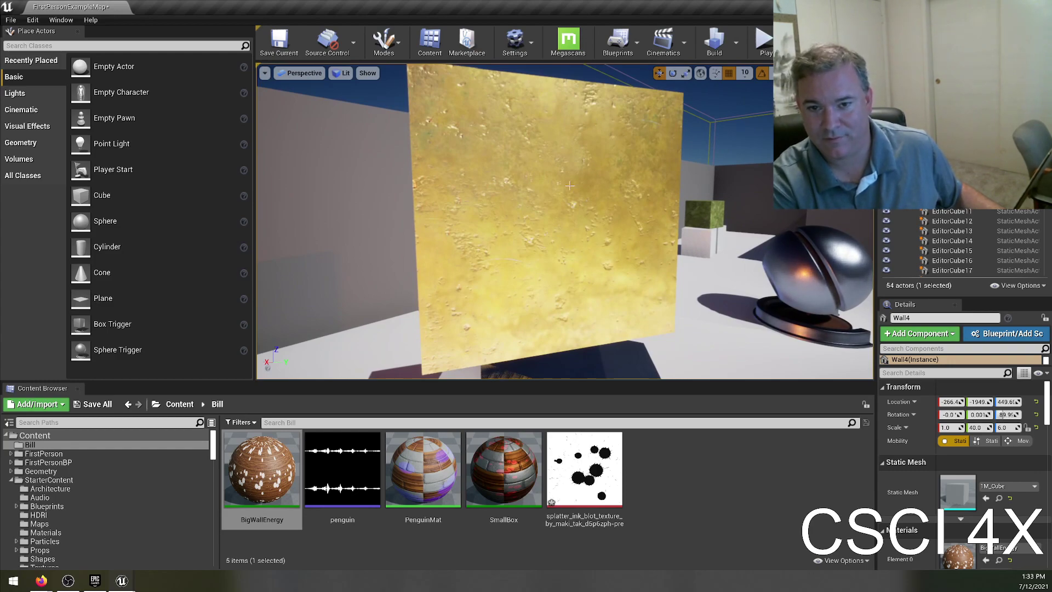
pyautogui.moveTo(536, 247); pyautogui.dragTo(586, 237, button='right')
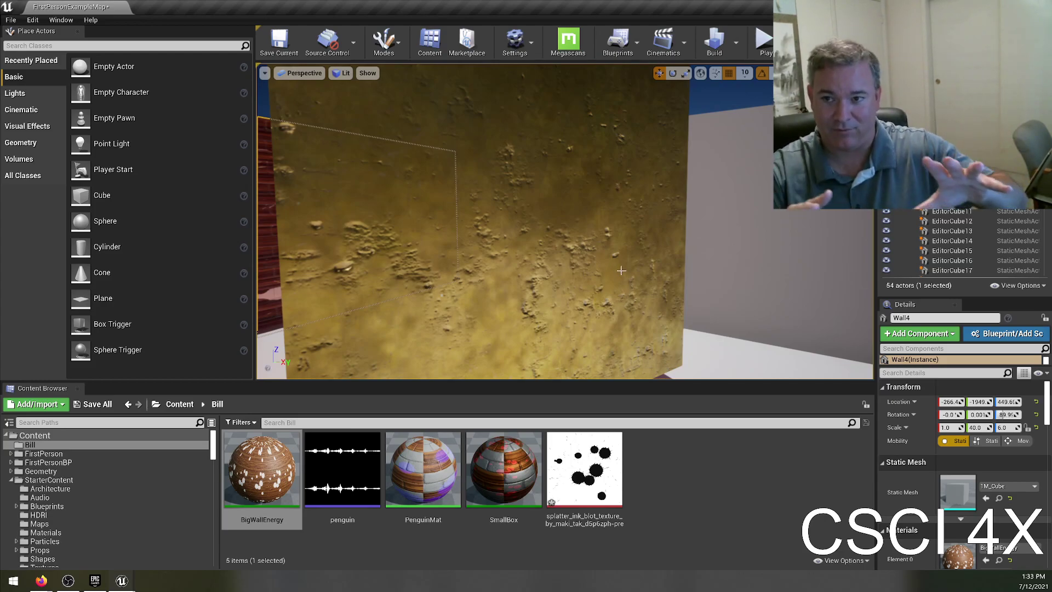
pyautogui.scroll(-5, 604, 268)
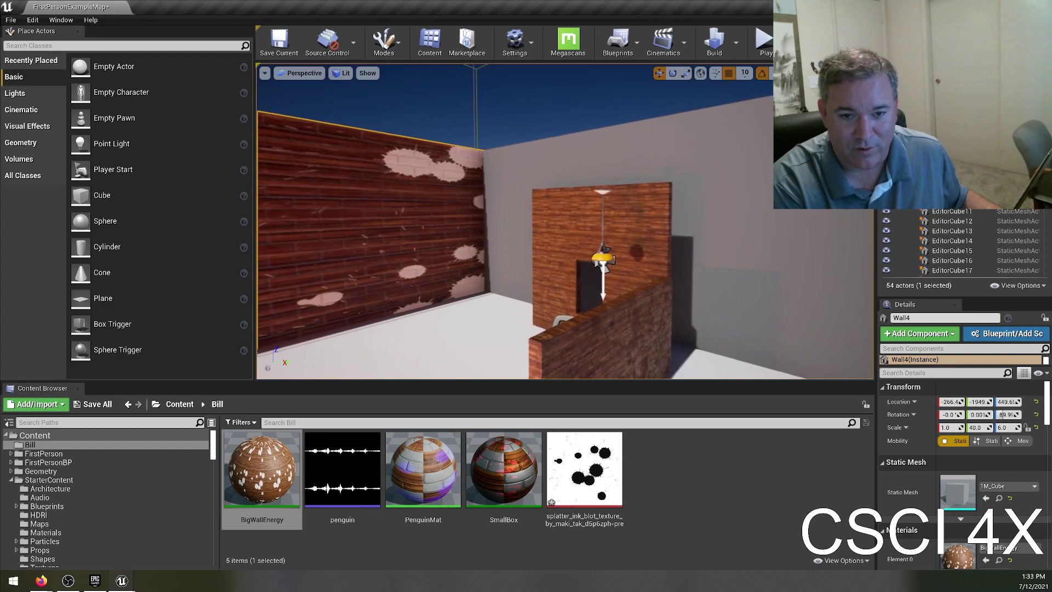
pyautogui.scroll(6, 604, 269)
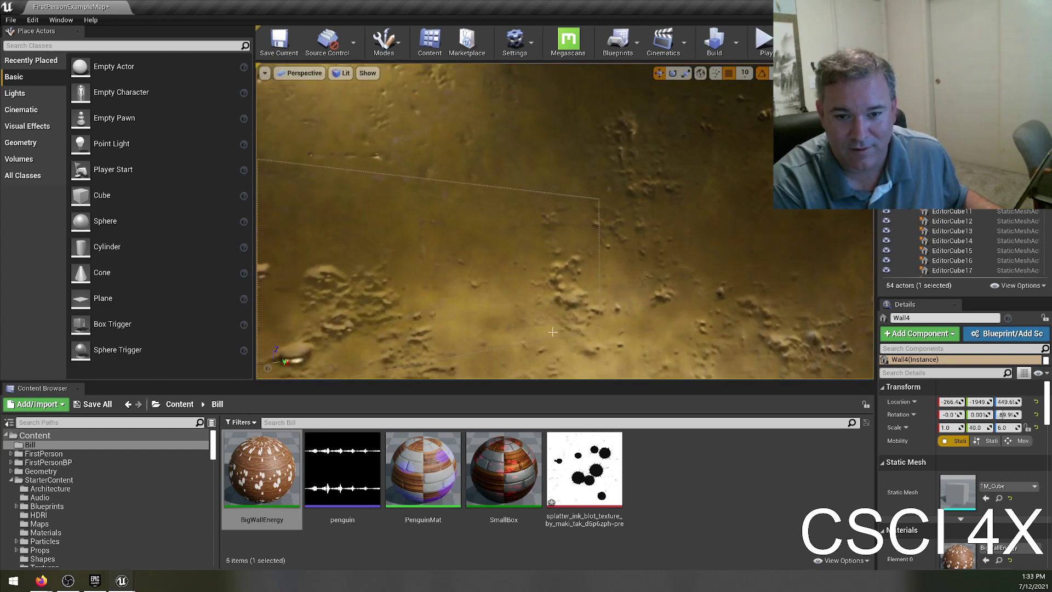
# - Back away from the gold panel to view the whole level and the splattered wall, and clear the wall selection
pyautogui.scroll(-6, 650, 324)
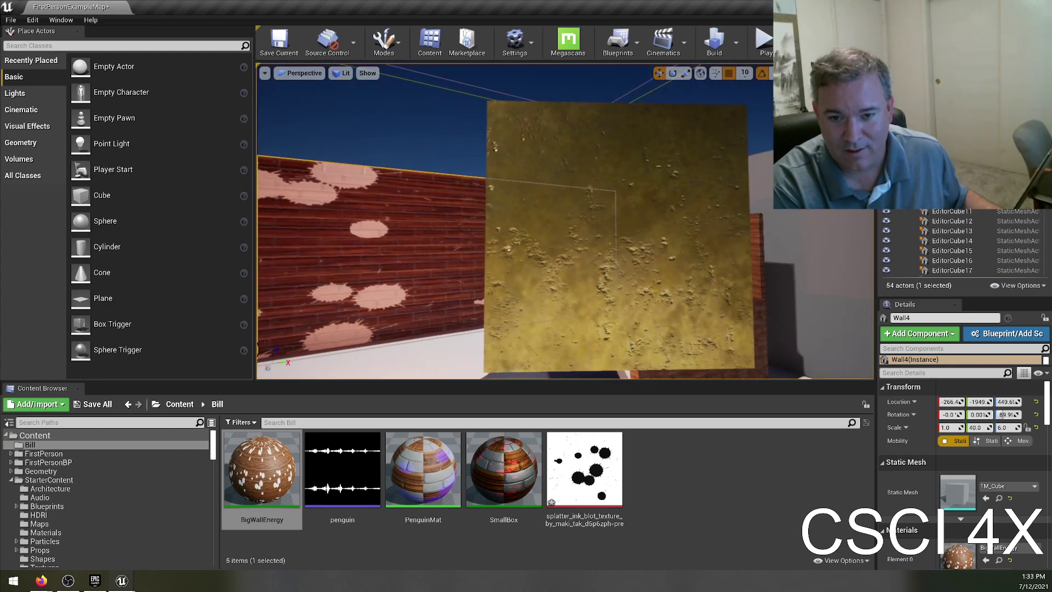
pyautogui.scroll(-8, 658, 322)
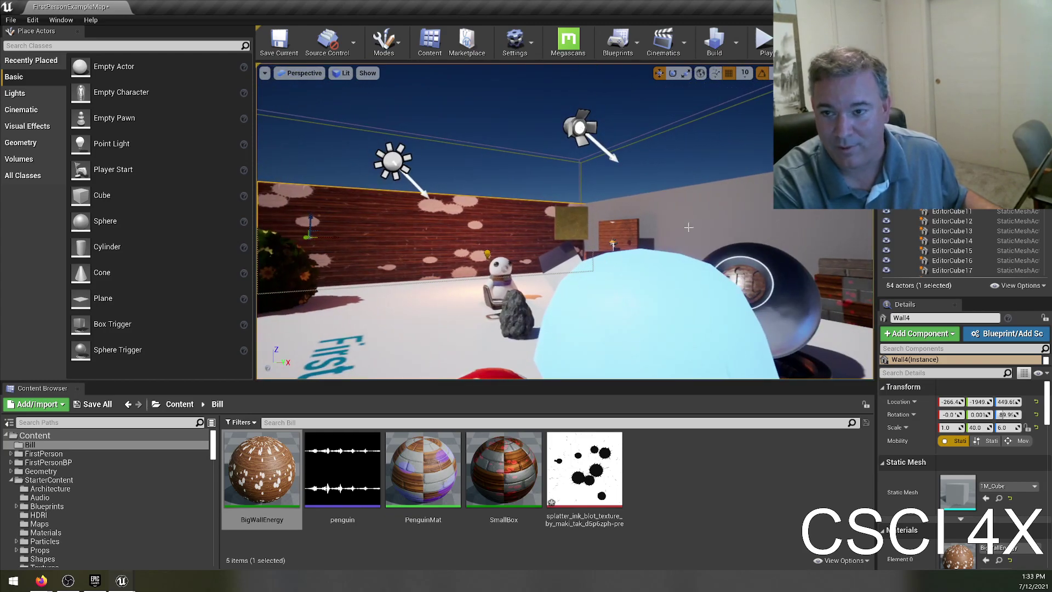
pyautogui.scroll(-8, 674, 229)
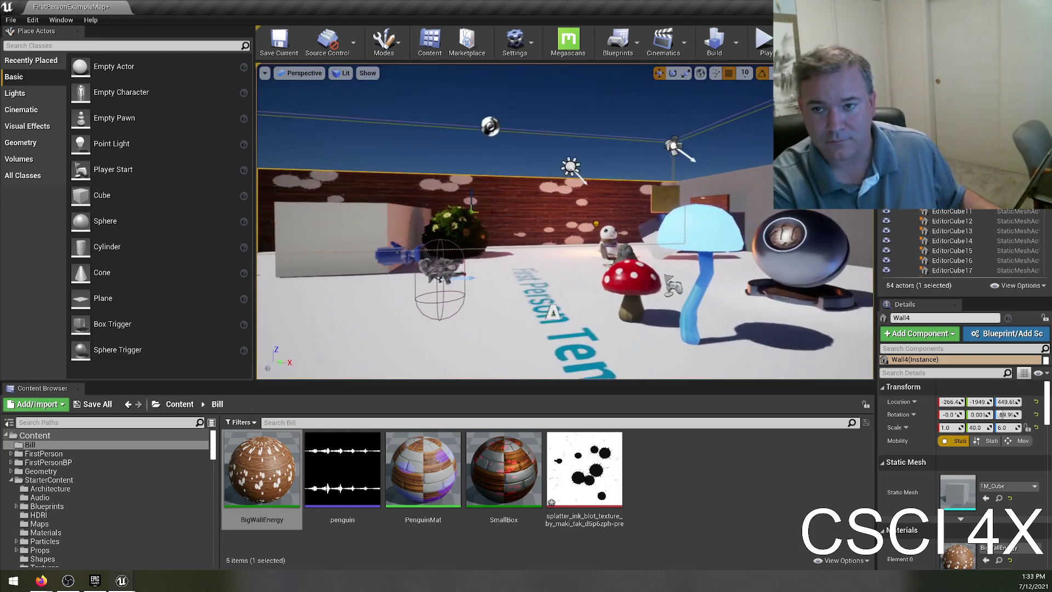
pyautogui.press('f')
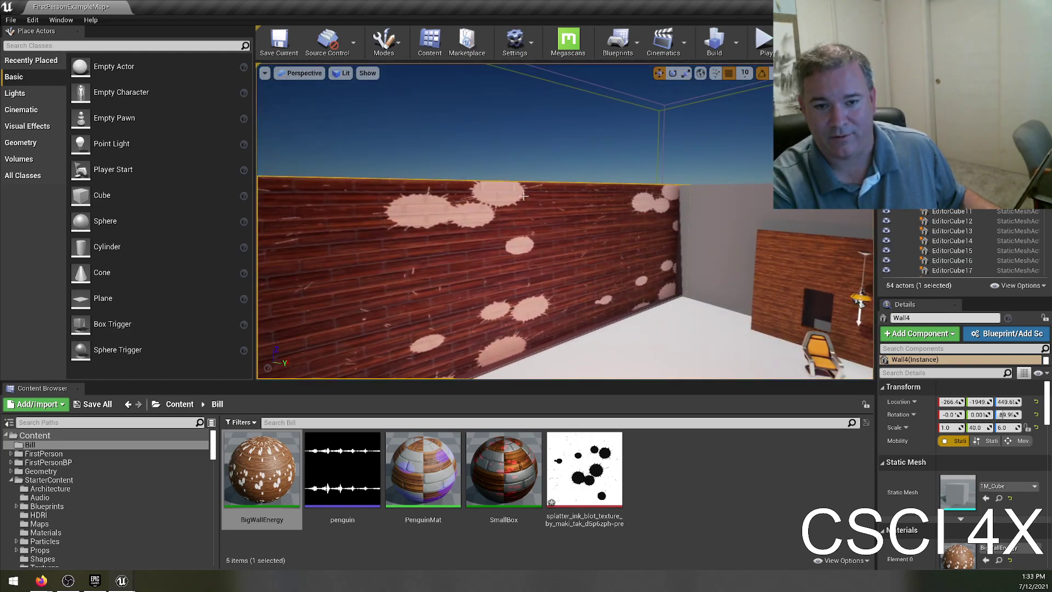
pyautogui.moveTo(564, 219); pyautogui.dragTo(586, 245, button='right')
pyautogui.press('Escape')
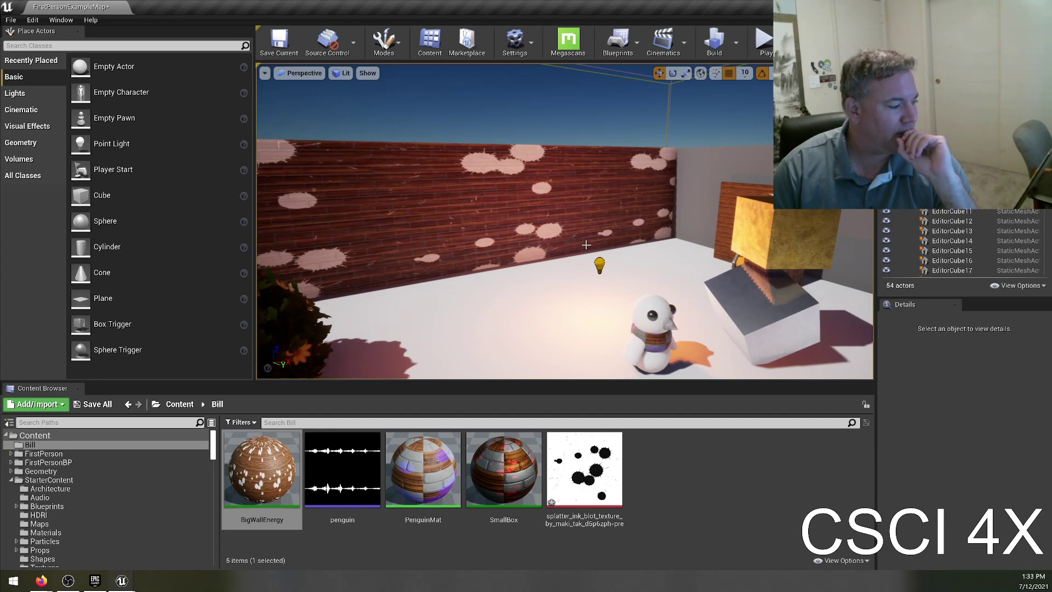
# - Open PenguinMat and examine its node graph from the tiling and splatter nodes through the texture samples to the material output
pyautogui.doubleClick(438, 473)
pyautogui.moveTo(309, 285); pyautogui.dragTo(509, 1)
pyautogui.moveTo(469, 268); pyautogui.dragTo(597, 349, button='right')
pyautogui.moveTo(521, 263)
pyautogui.mouseDown(button='right')
pyautogui.moveTo(500, 284)
pyautogui.moveTo(460, 381)
pyautogui.mouseUp(button='right')
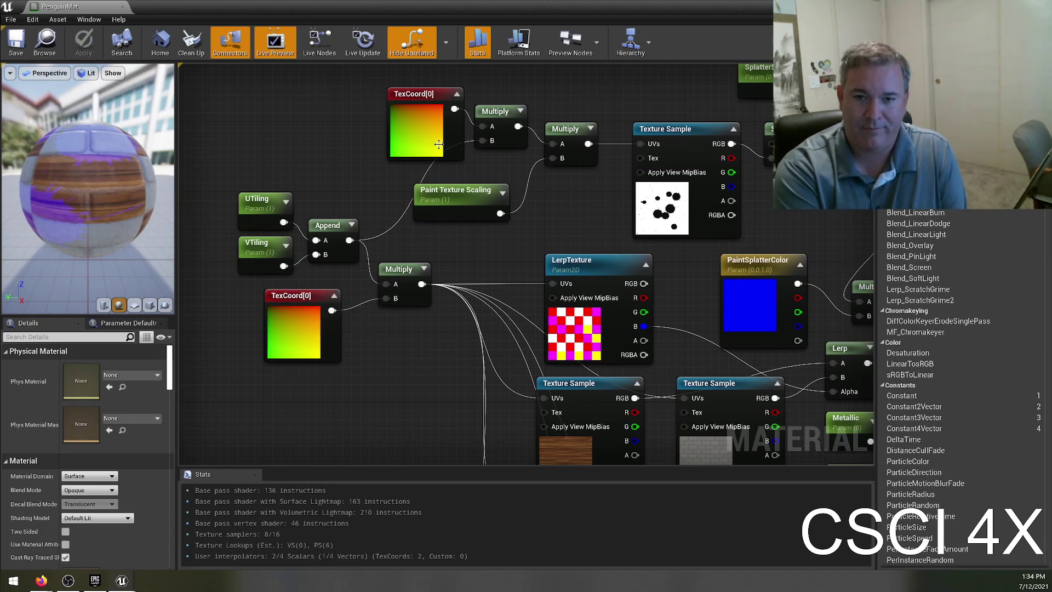
pyautogui.moveTo(482, 250); pyautogui.dragTo(409, 236, button='right')
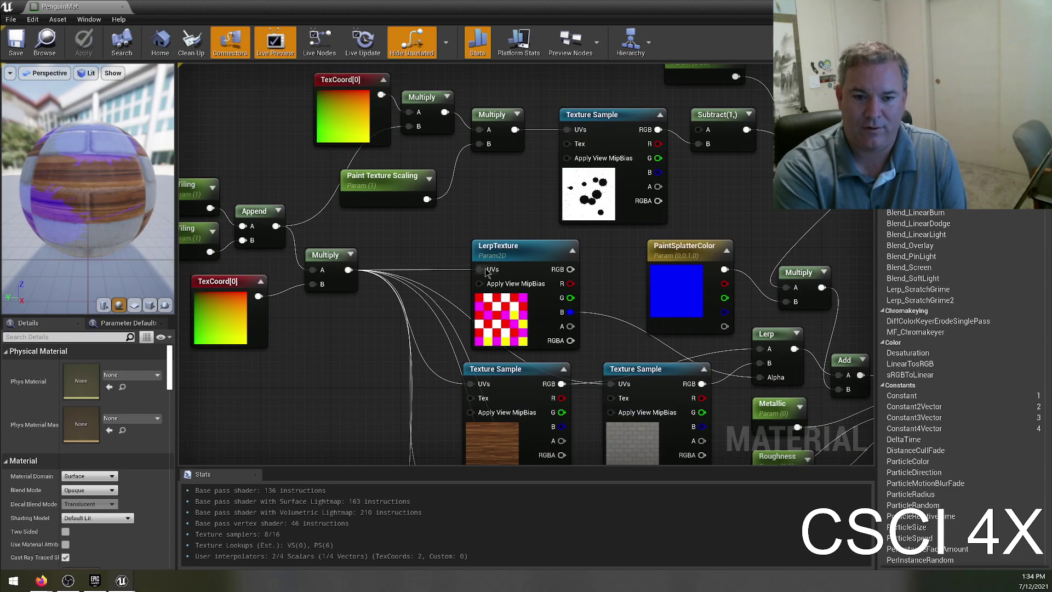
pyautogui.moveTo(518, 223); pyautogui.dragTo(554, 95, button='right')
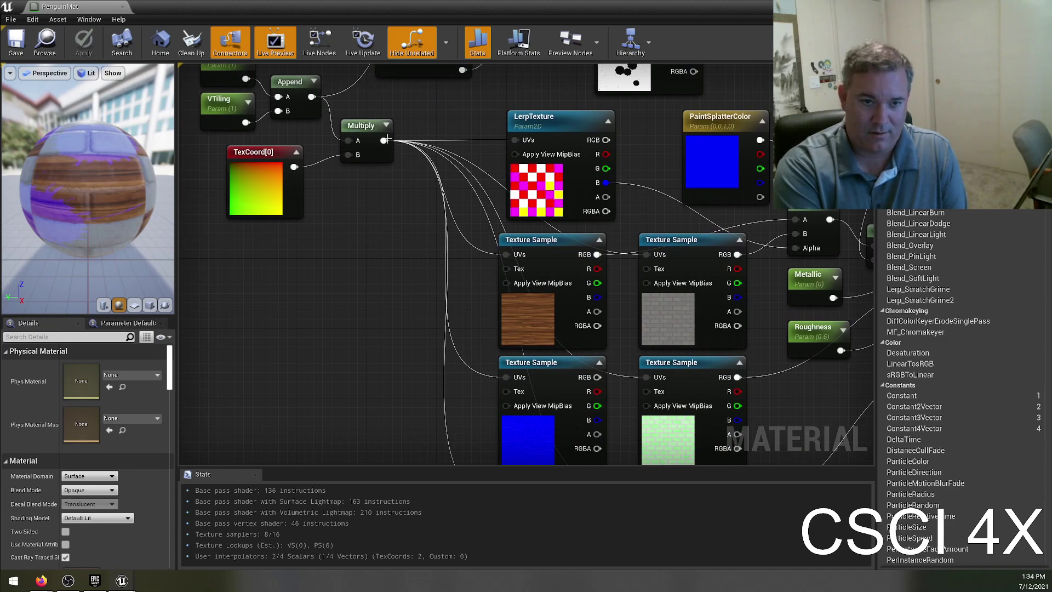
pyautogui.moveTo(344, 386); pyautogui.dragTo(266, 340, button='right')
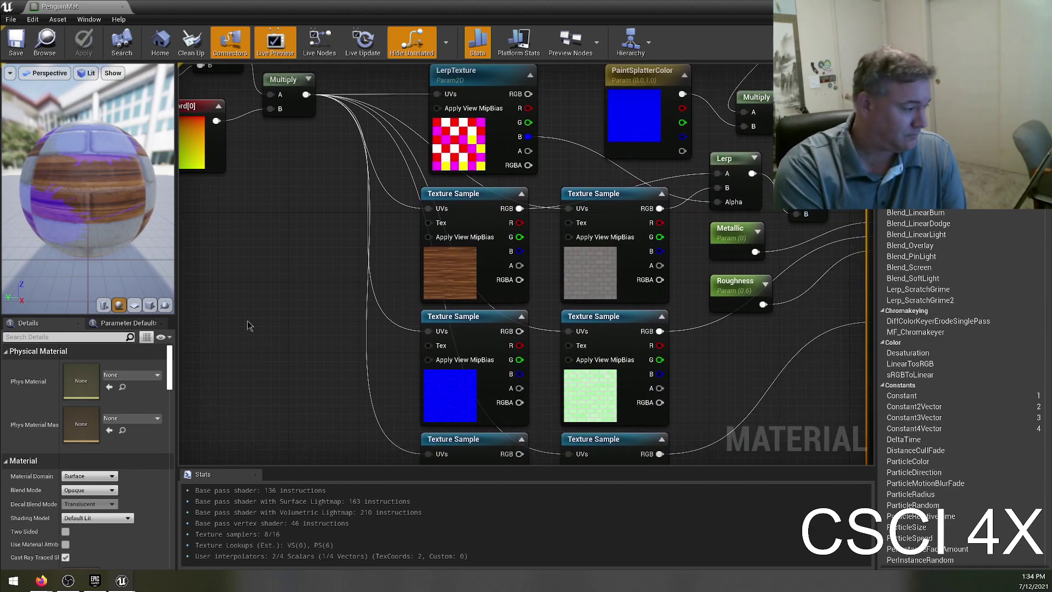
pyautogui.moveTo(364, 244); pyautogui.dragTo(131, 426, button='right')
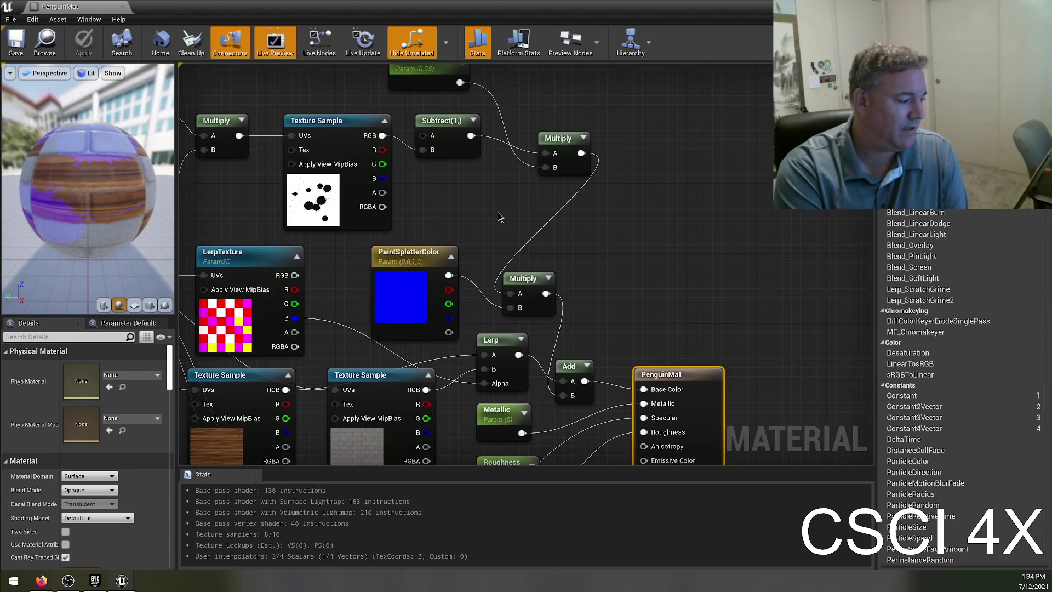
pyautogui.moveTo(515, 338); pyautogui.dragTo(607, 259, button='right')
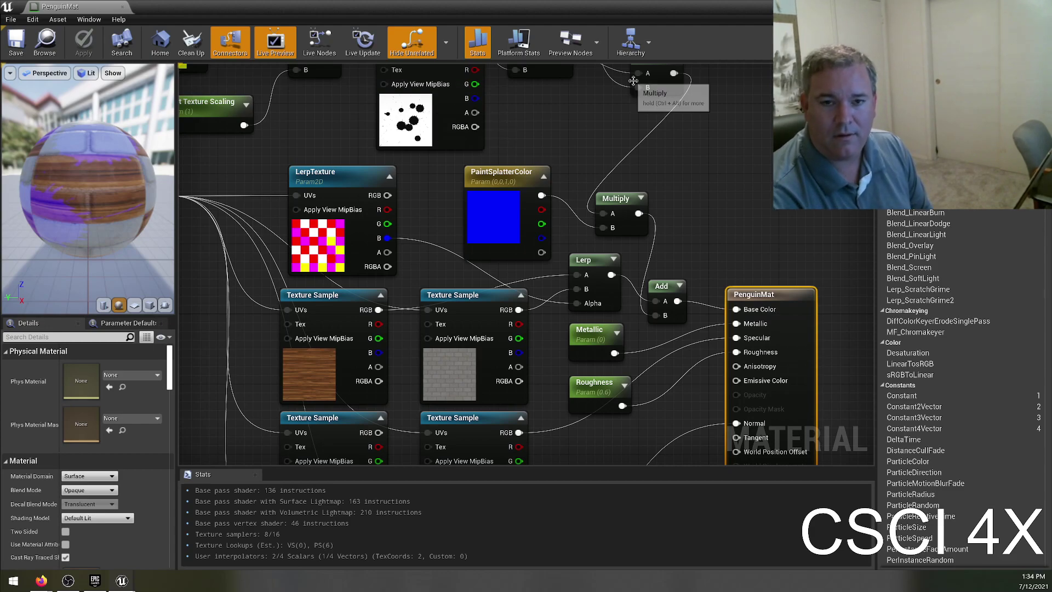
pyautogui.moveTo(546, 107); pyautogui.dragTo(500, 155, button='right')
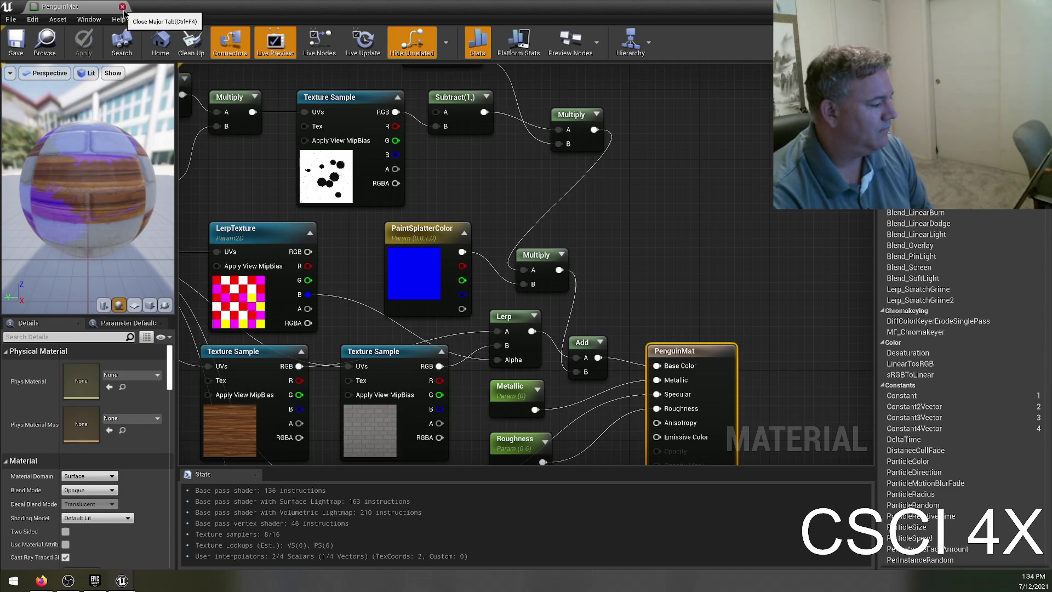
pyautogui.moveTo(495, 162); pyautogui.dragTo(725, 232, button='right')
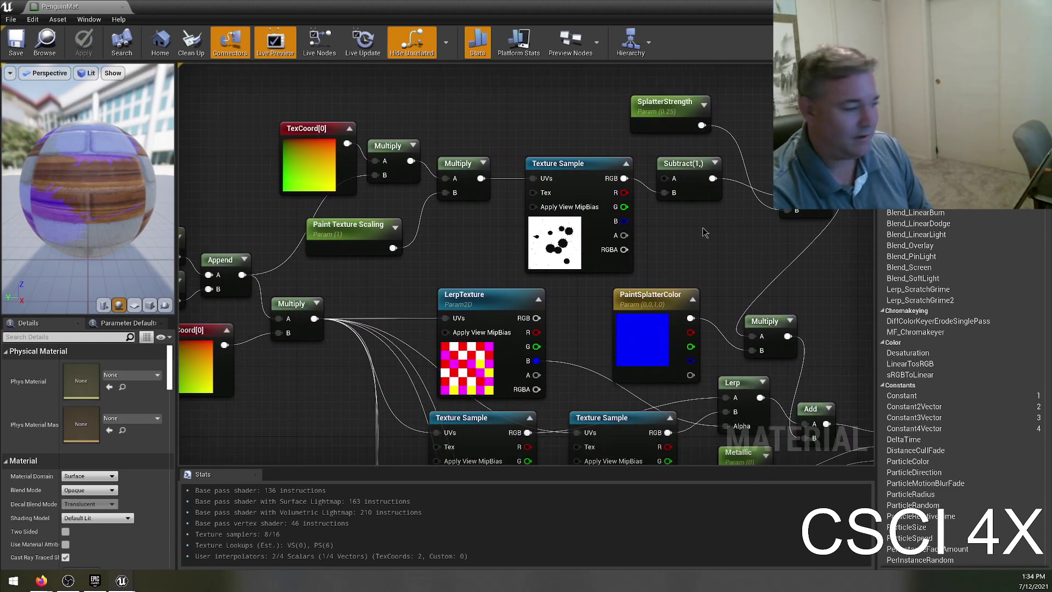
pyautogui.moveTo(754, 280); pyautogui.dragTo(616, 193, button='right')
pyautogui.click(602, 299)
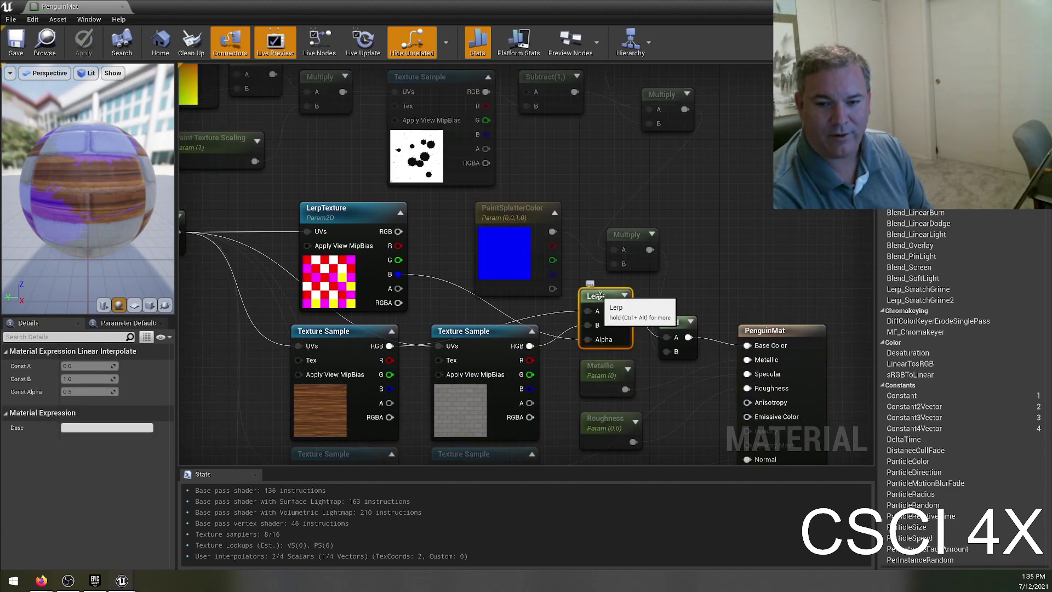
pyautogui.click(723, 278)
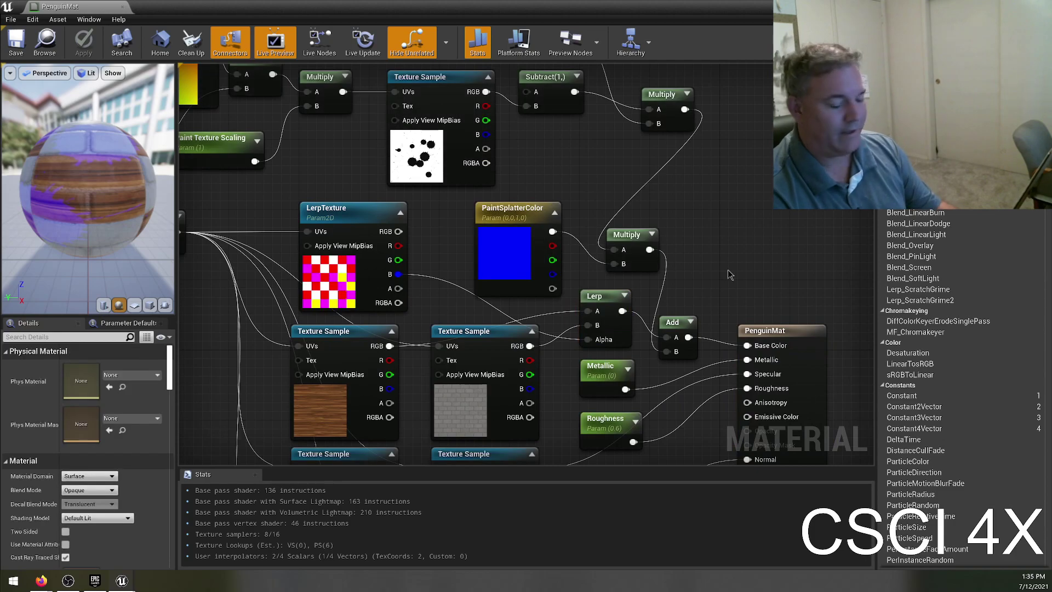
pyautogui.click(734, 261)
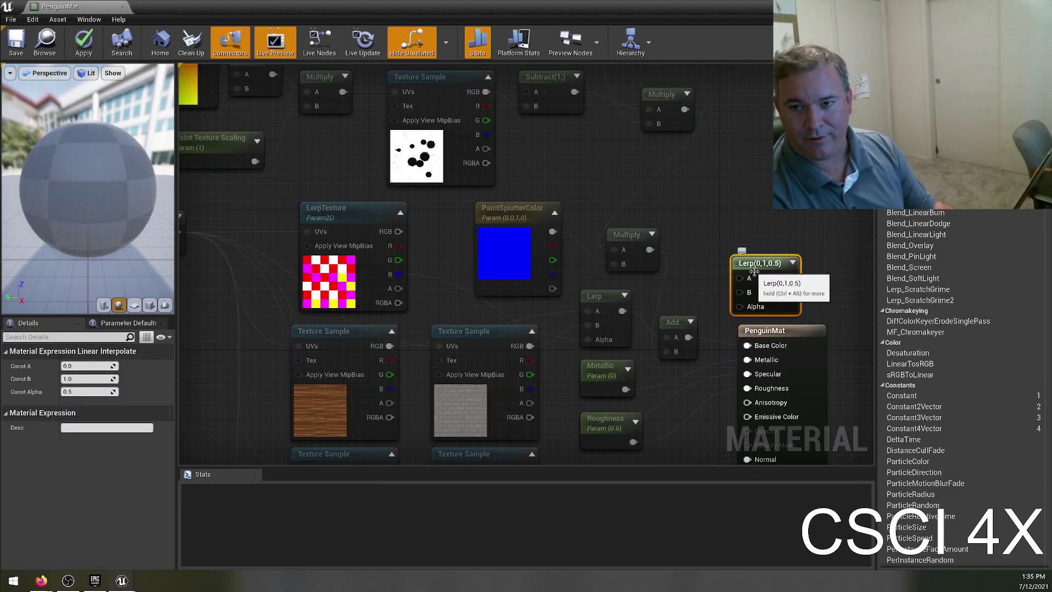
pyautogui.moveTo(756, 267); pyautogui.dragTo(717, 213)
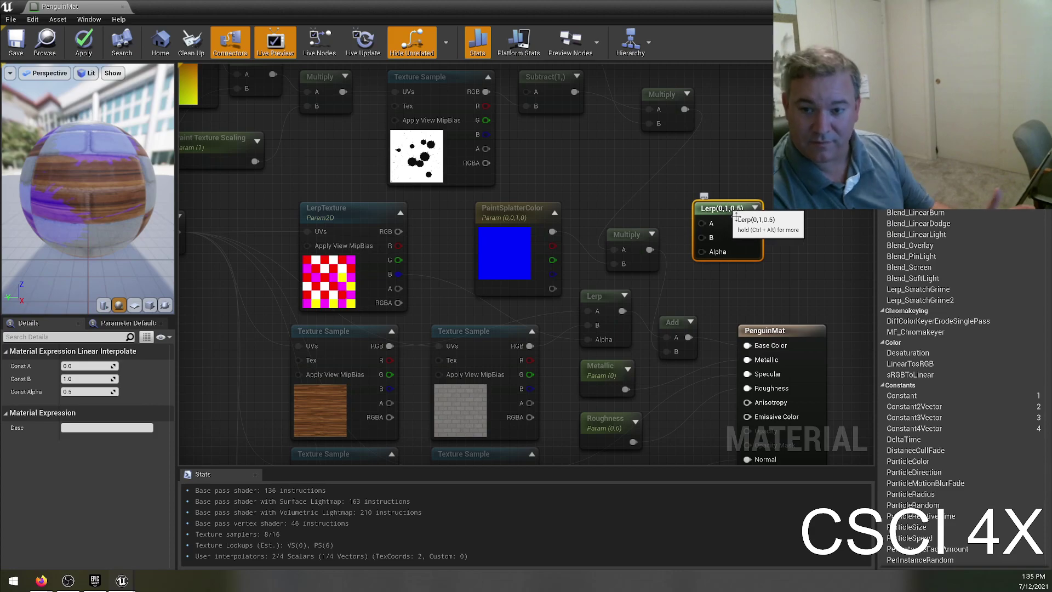
pyautogui.press('Delete')
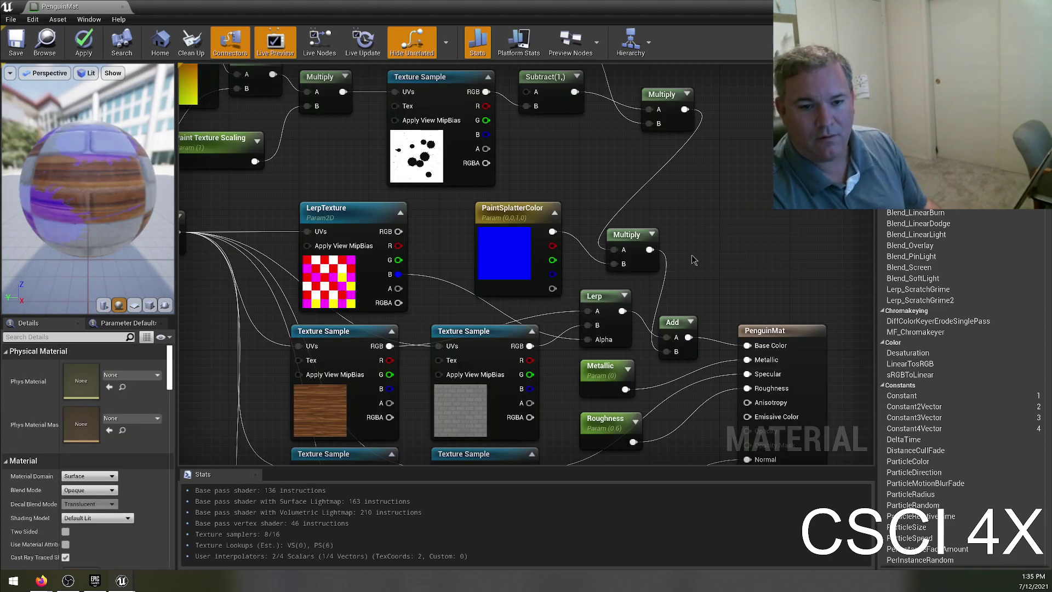
# - Close PenguinMat, applying its pending changes to the original material
pyautogui.moveTo(702, 245); pyautogui.dragTo(765, 145, button='right')
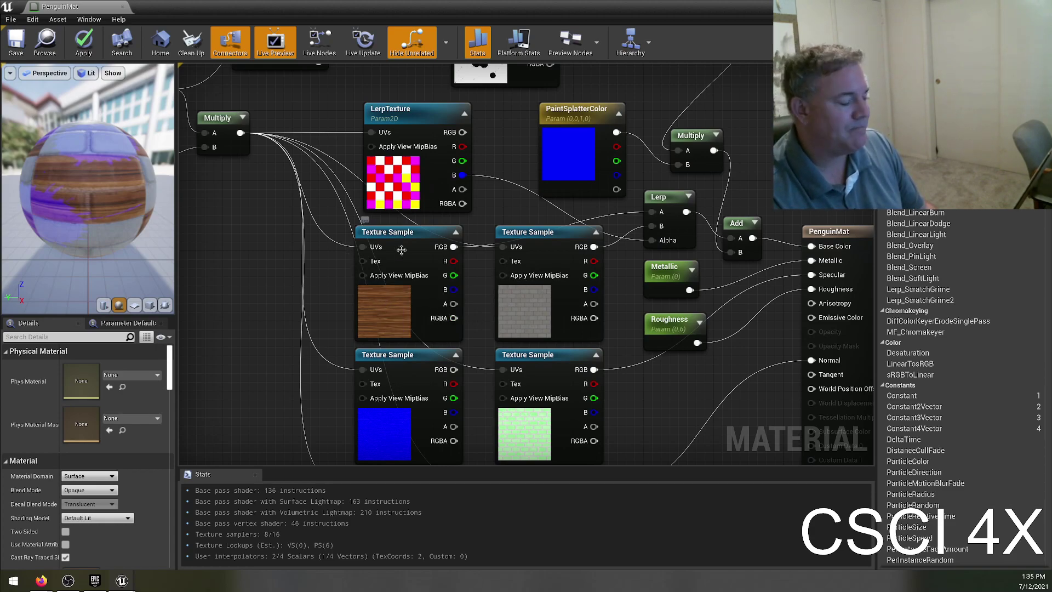
pyautogui.click(121, 7)
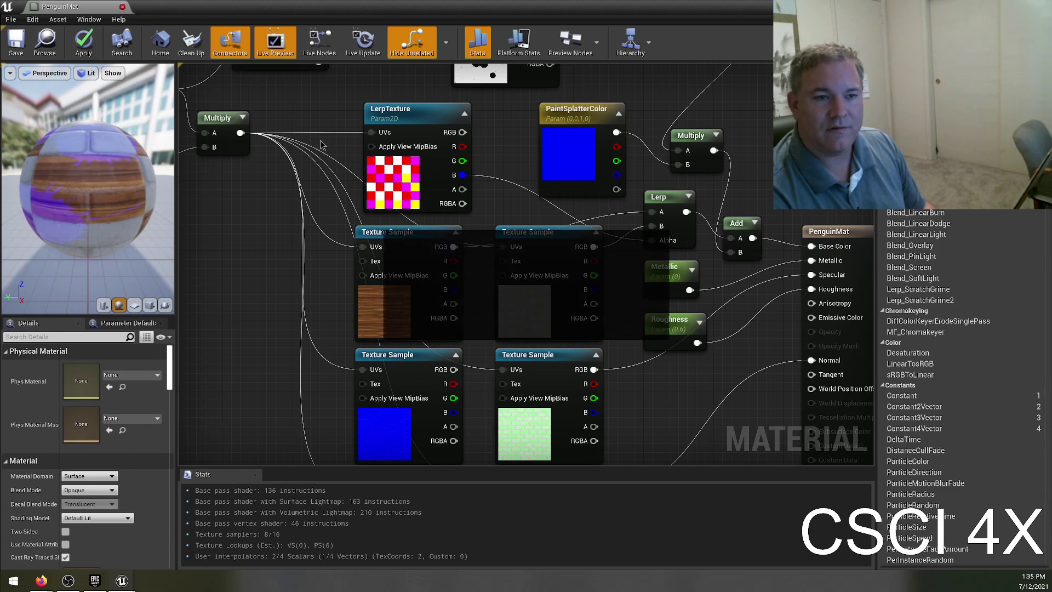
pyautogui.click(557, 330)
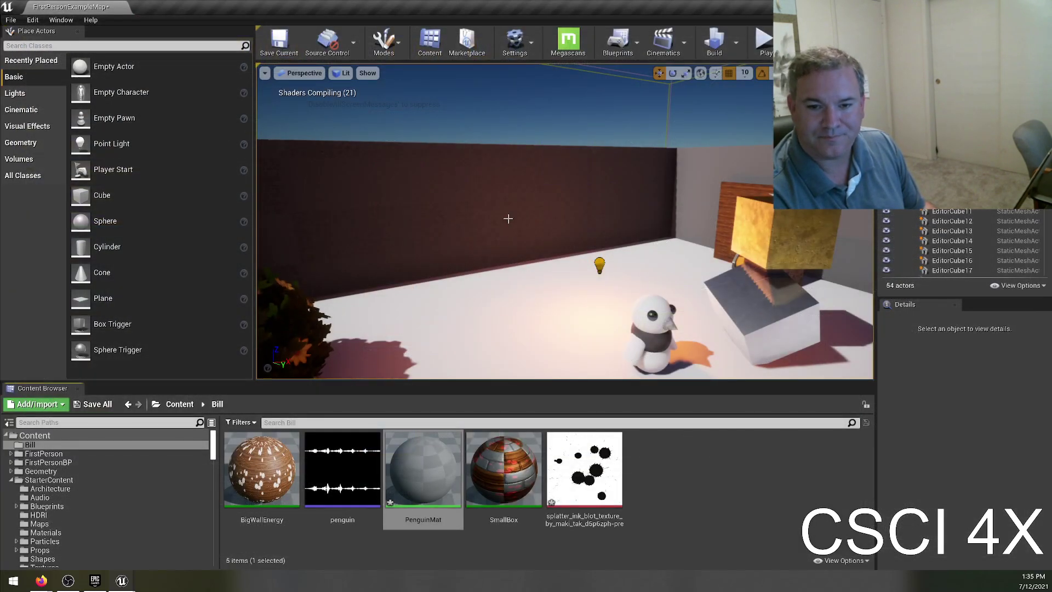
# - Delete the three plain outer walls of the level, including Wall2, keeping the splattered wall
pyautogui.moveTo(604, 179); pyautogui.dragTo(447, 168, button='right')
pyautogui.click(544, 193)
pyautogui.press('Delete')
pyautogui.click(446, 168)
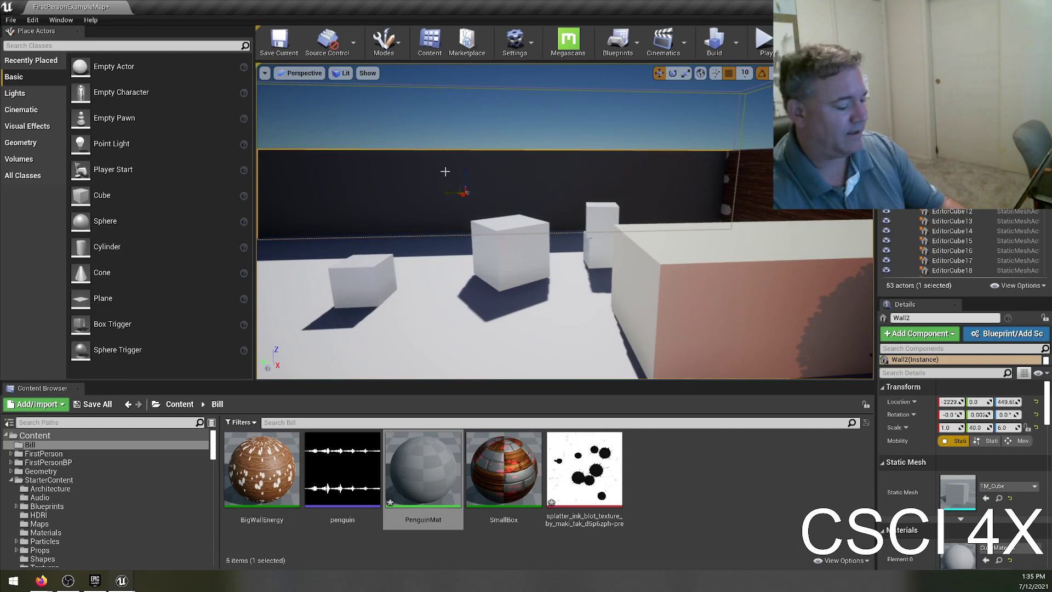
pyautogui.press('Delete')
pyautogui.moveTo(303, 188); pyautogui.dragTo(576, 163, button='right')
pyautogui.click(512, 151)
pyautogui.press('Delete')
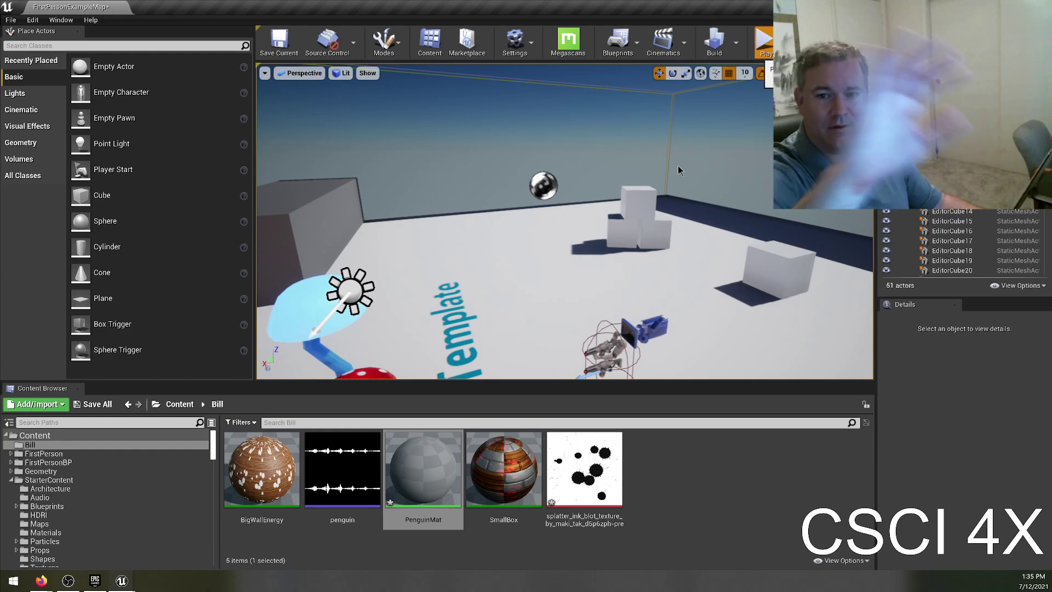
# - Play-test the level without its outer walls, stop the session and view the level from outside its edge
pyautogui.hotkey('alt', 'p')
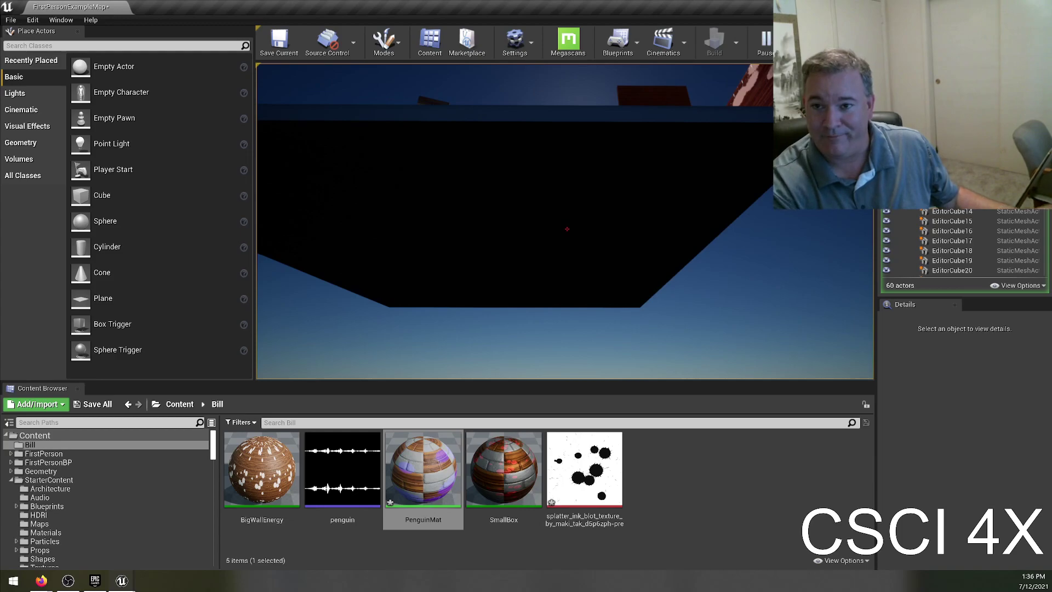
pyautogui.press('Escape')
pyautogui.moveTo(510, 293); pyautogui.dragTo(499, 313, button='right')
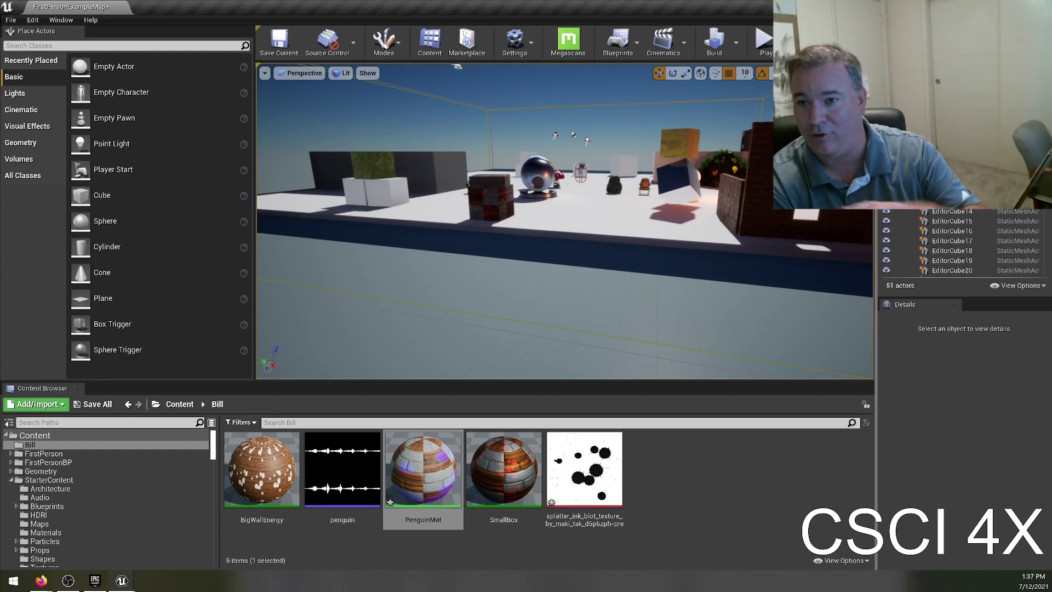
# - Move in close to the paint splatters on the remaining wall and run the pending autosave immediately
pyautogui.moveTo(674, 239)
pyautogui.mouseDown(button='right')
pyautogui.moveTo(690, 257)
pyautogui.moveTo(662, 227)
pyautogui.mouseUp(button='right')
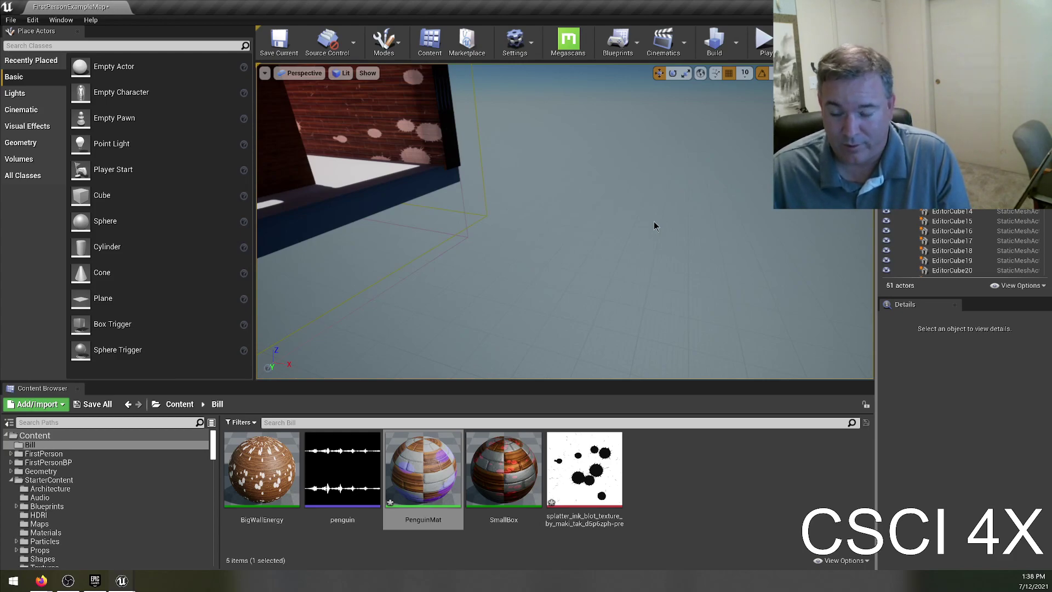
pyautogui.moveTo(654, 222); pyautogui.dragTo(638, 181, button='right')
pyautogui.press('w')
pyautogui.moveTo(449, 178); pyautogui.dragTo(493, 176, button='right')
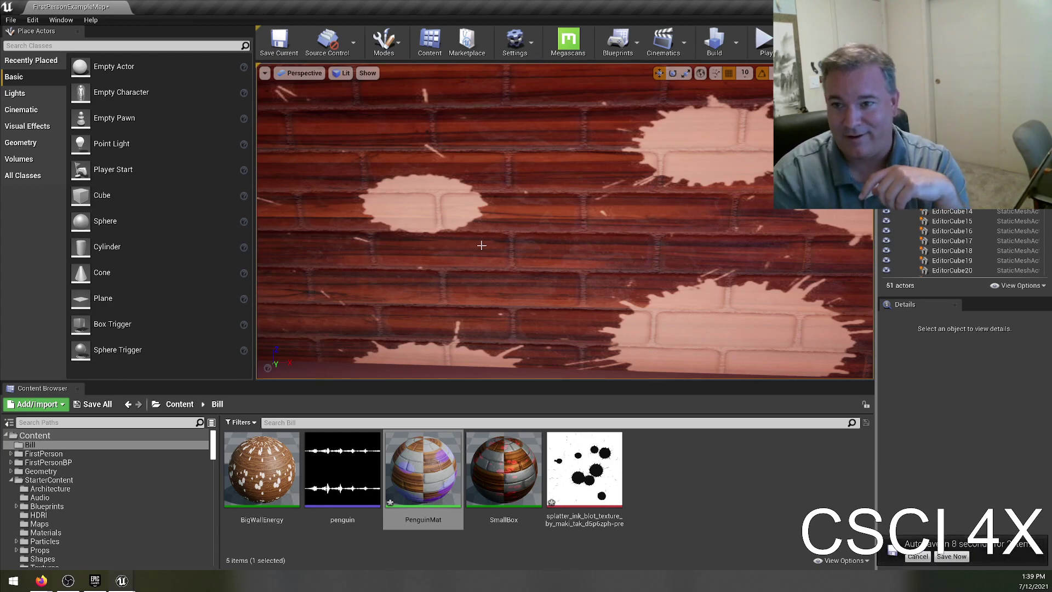
pyautogui.click(946, 558)
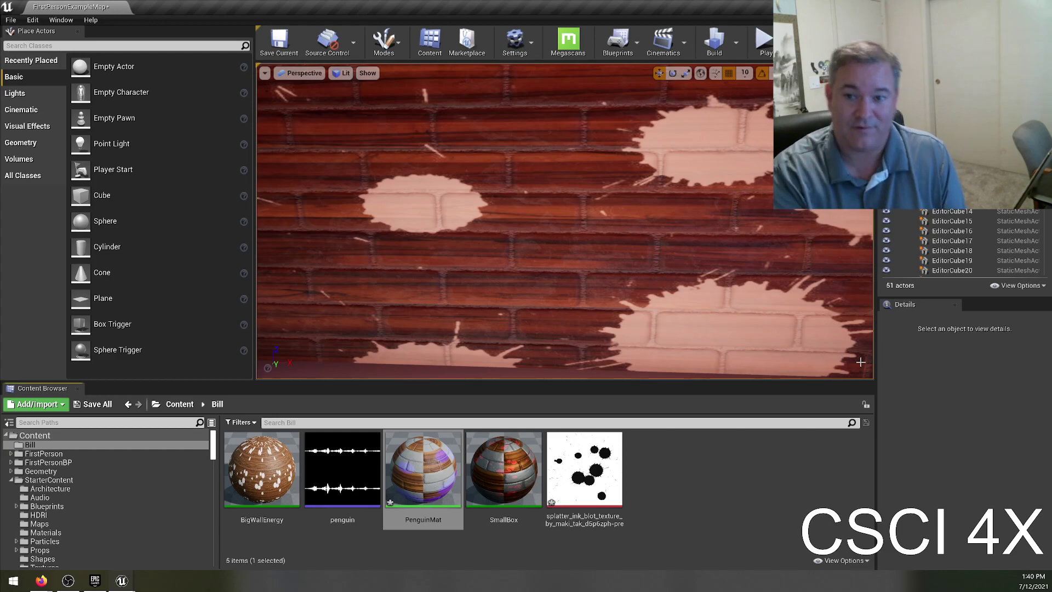
# - Switch to Landscape mode and survey the new landscape's preview grid around the level from above and at ground level
pyautogui.click(389, 46)
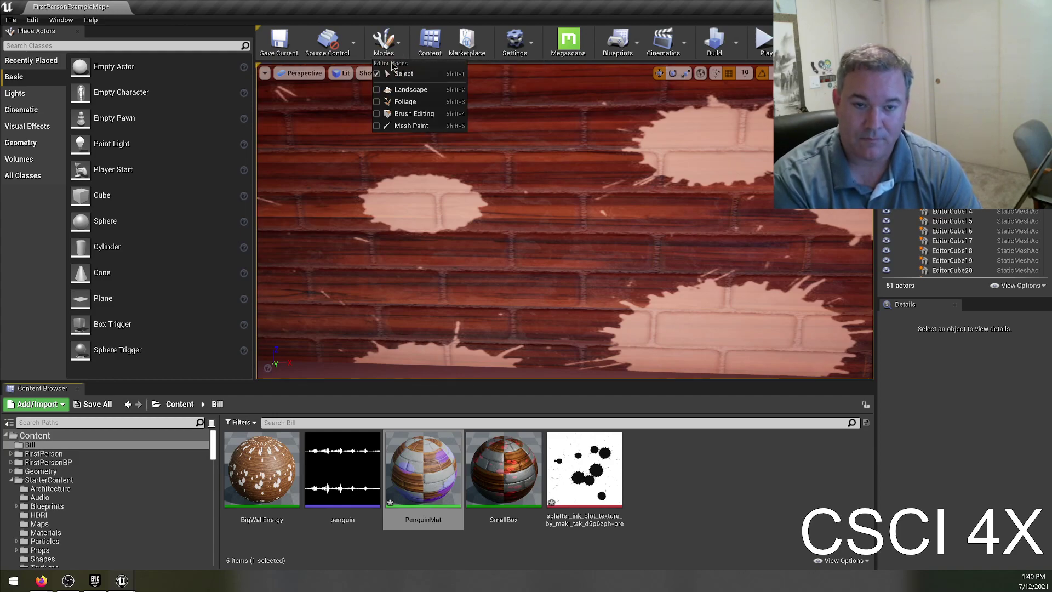
pyautogui.click(406, 89)
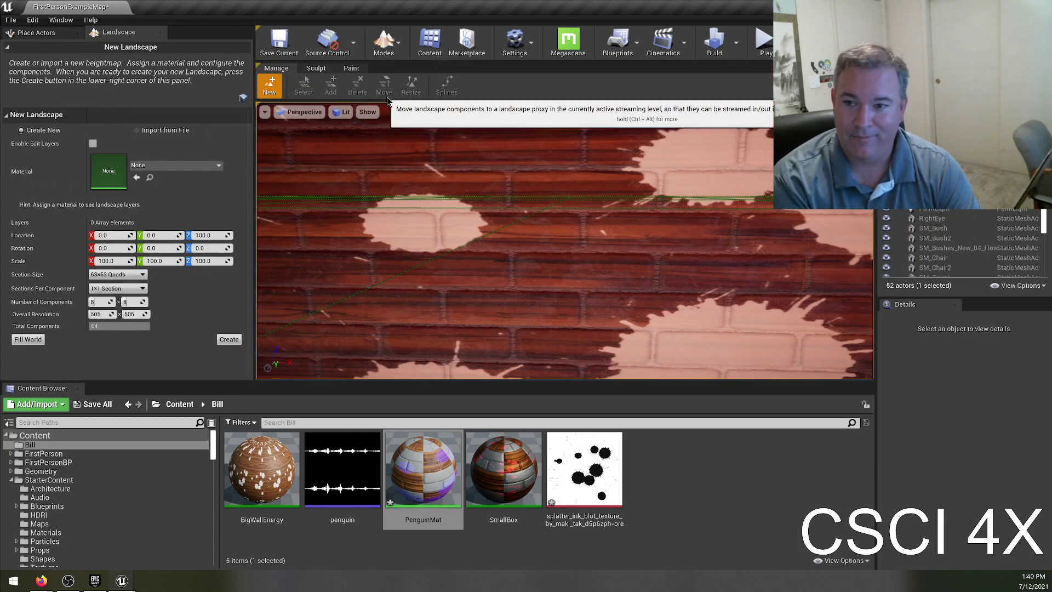
pyautogui.moveTo(646, 220); pyautogui.dragTo(660, 263)
pyautogui.moveTo(660, 263); pyautogui.dragTo(665, 307, button='right')
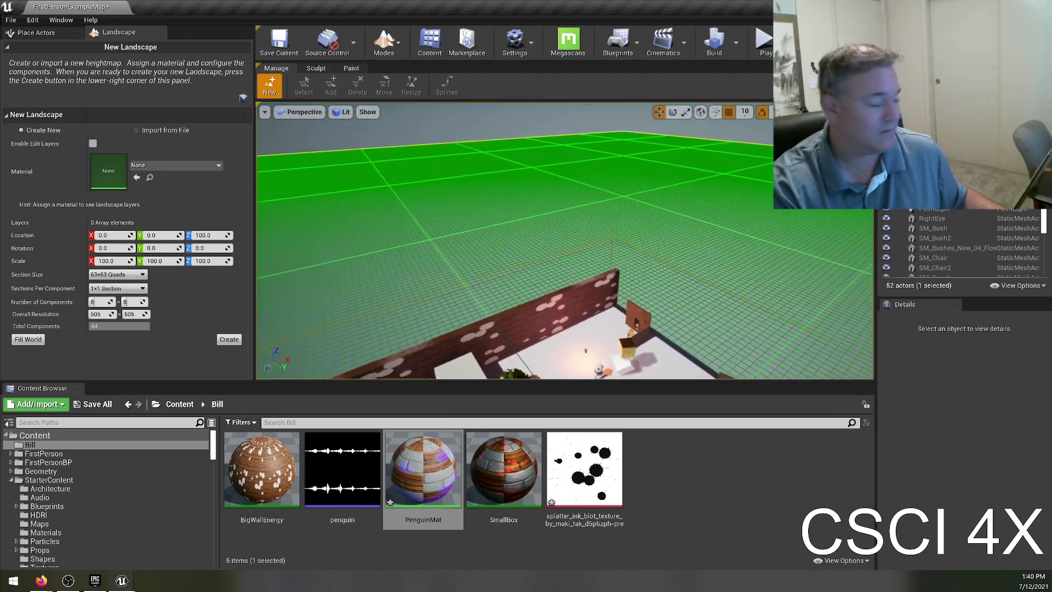
pyautogui.click(383, 41)
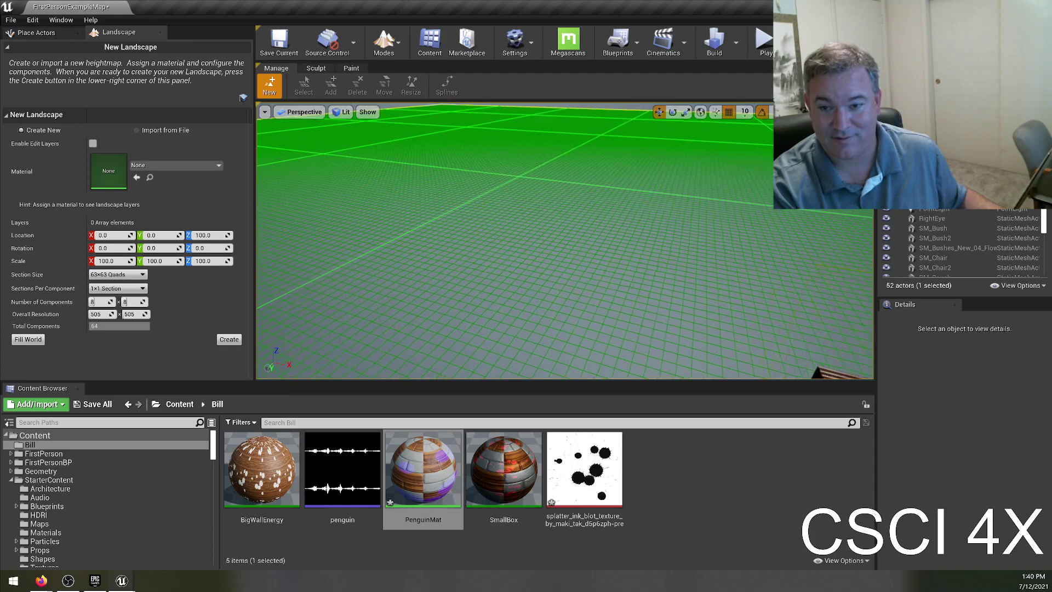
pyautogui.moveTo(564, 241); pyautogui.dragTo(529, 301, button='right')
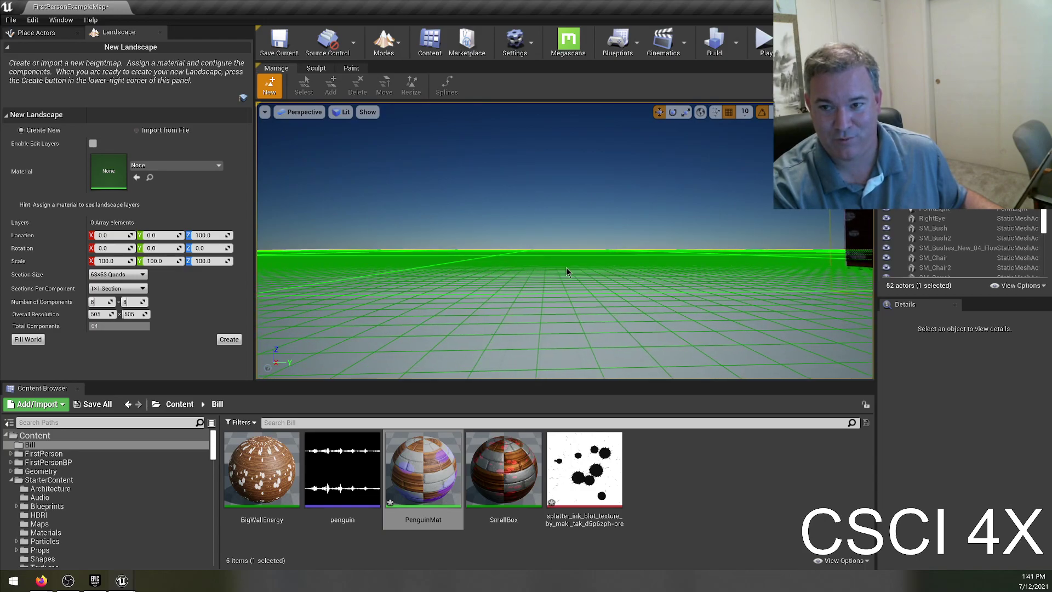
pyautogui.moveTo(573, 251); pyautogui.dragTo(592, 274, button='right')
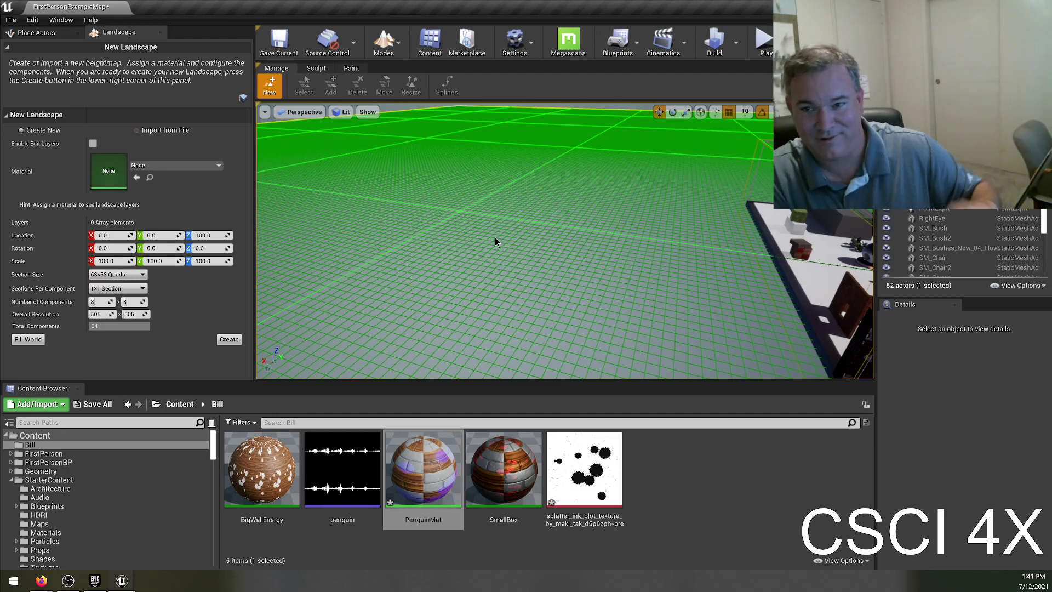
pyautogui.press('w')
pyautogui.moveTo(510, 225)
pyautogui.mouseDown(button='right')
pyautogui.moveTo(570, 222)
pyautogui.moveTo(569, 208)
pyautogui.moveTo(508, 208)
pyautogui.mouseUp(button='right')
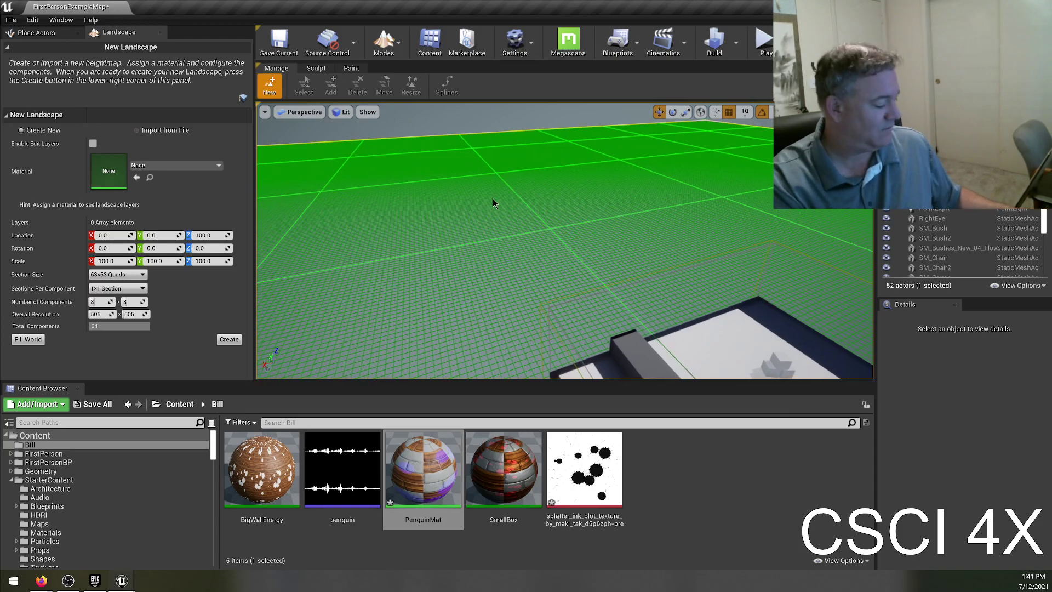
# - Switch to the open Fall2020 project, look over its sculpted mountains and terrain, and save its FirstPersonExampleMap level
pyautogui.press('super+d')
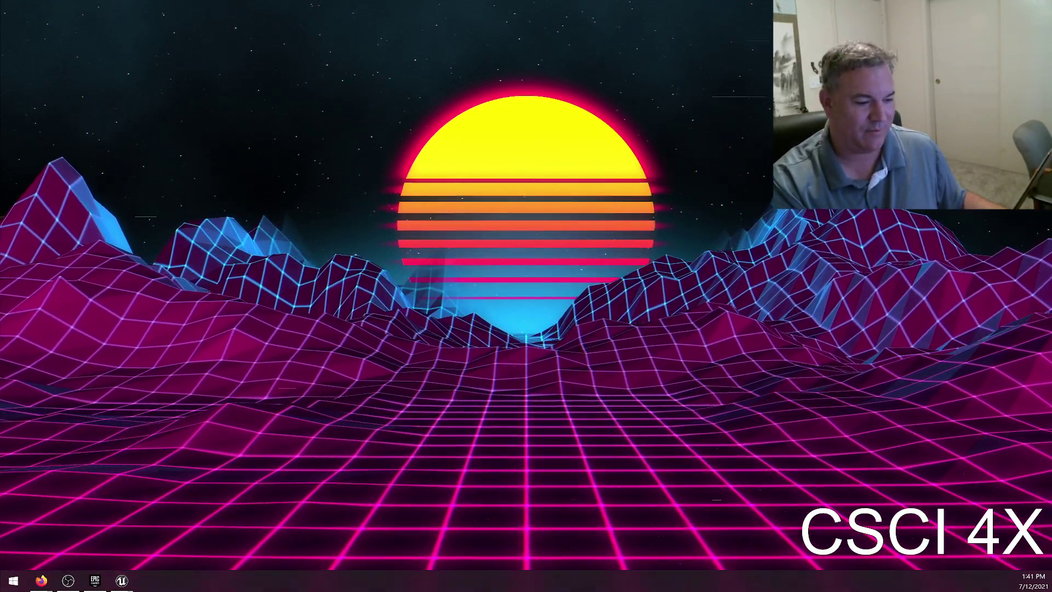
pyautogui.hotkey('alt', 'Tab')
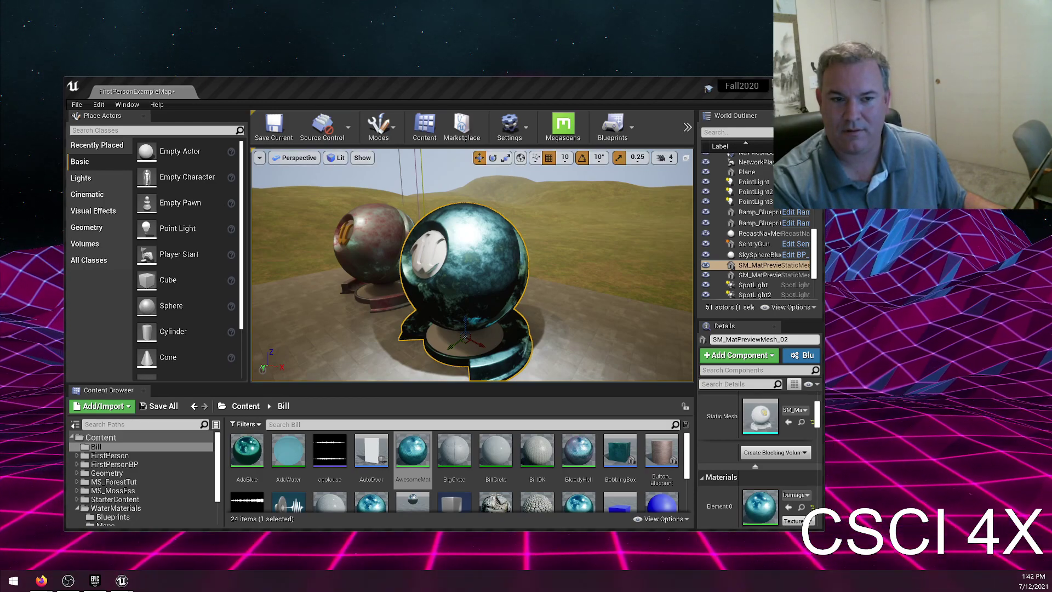
pyautogui.moveTo(548, 241); pyautogui.dragTo(671, 186, button='right')
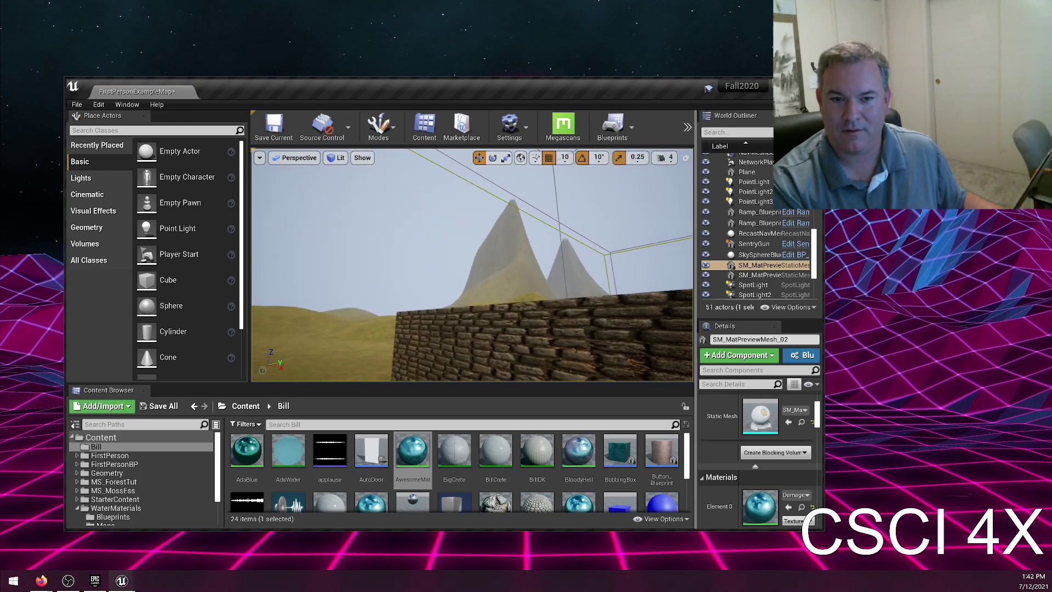
pyautogui.press('w')
pyautogui.moveTo(548, 242); pyautogui.dragTo(499, 271, button='right')
pyautogui.moveTo(490, 337); pyautogui.dragTo(560, 276, button='right')
pyautogui.hotkey('ctrl', 'shift', 's')
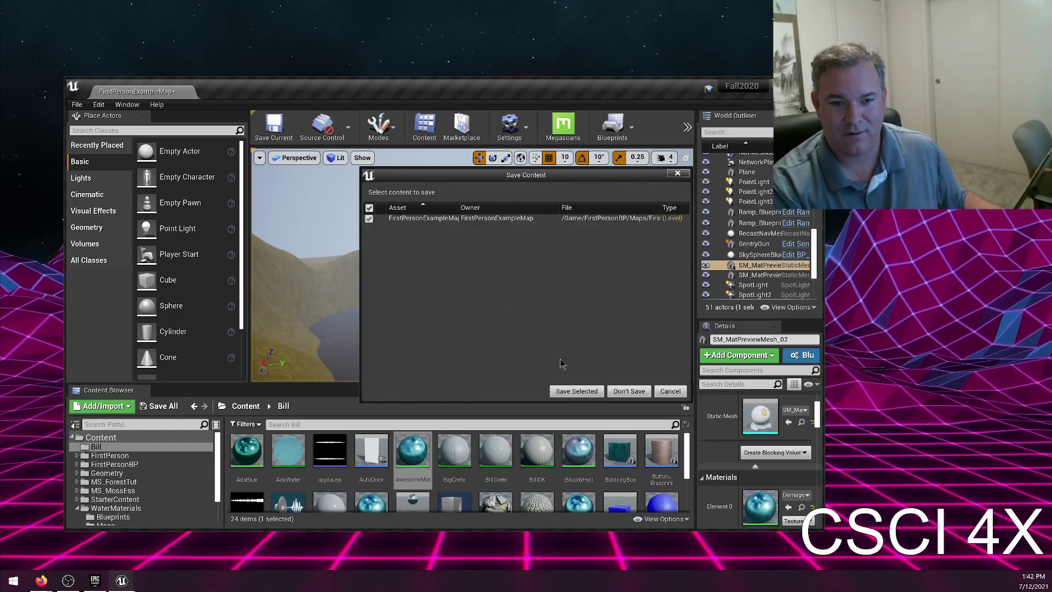
pyautogui.click(575, 387)
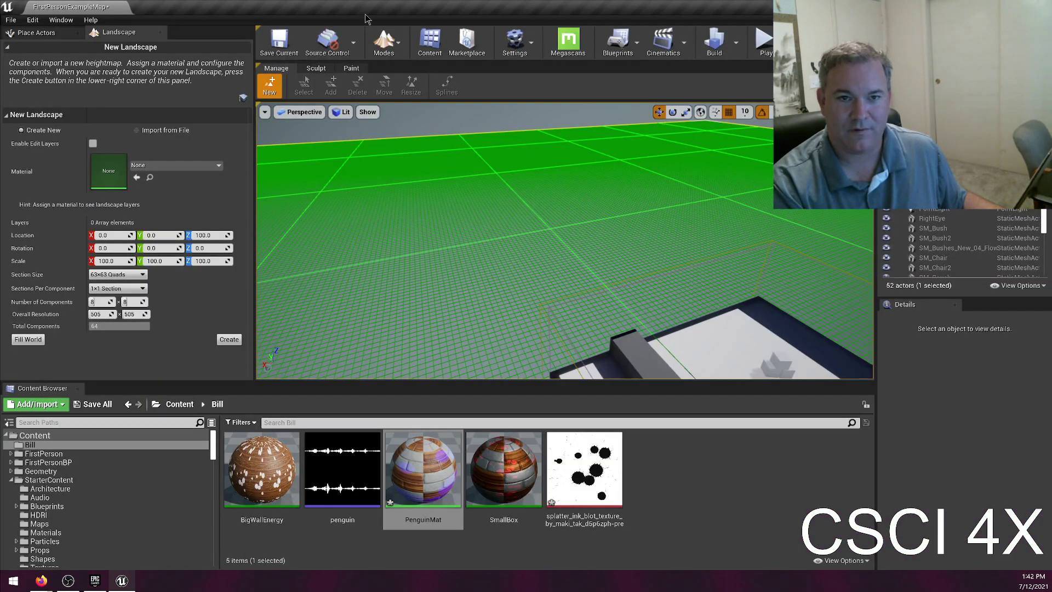
# - Find the grass materials and assign M_Ground_Grass as the new landscape's material
pyautogui.click(380, 47)
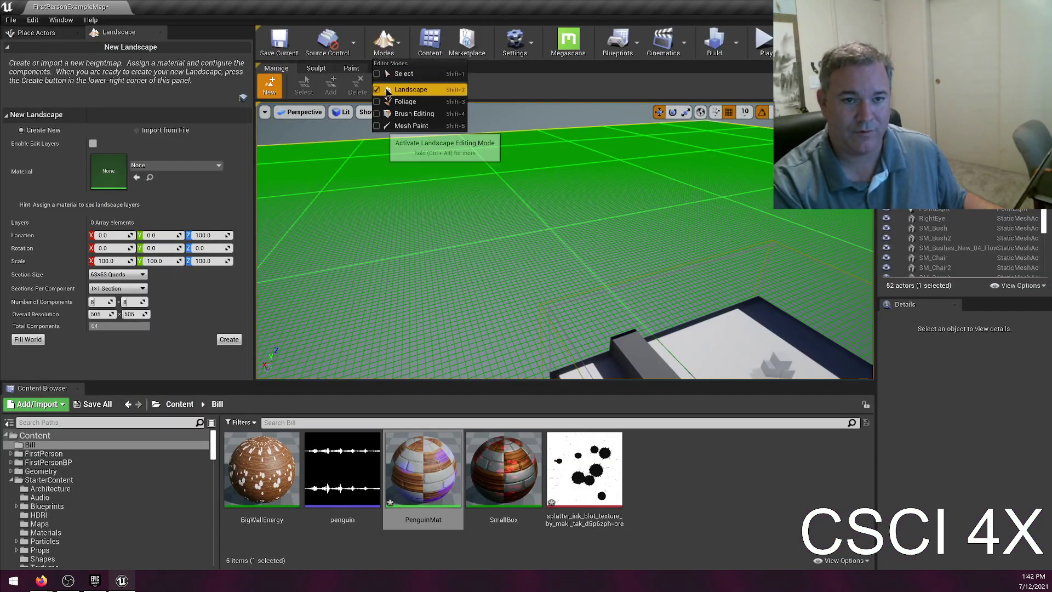
pyautogui.click(395, 37)
pyautogui.moveTo(602, 230); pyautogui.dragTo(445, 208, button='right')
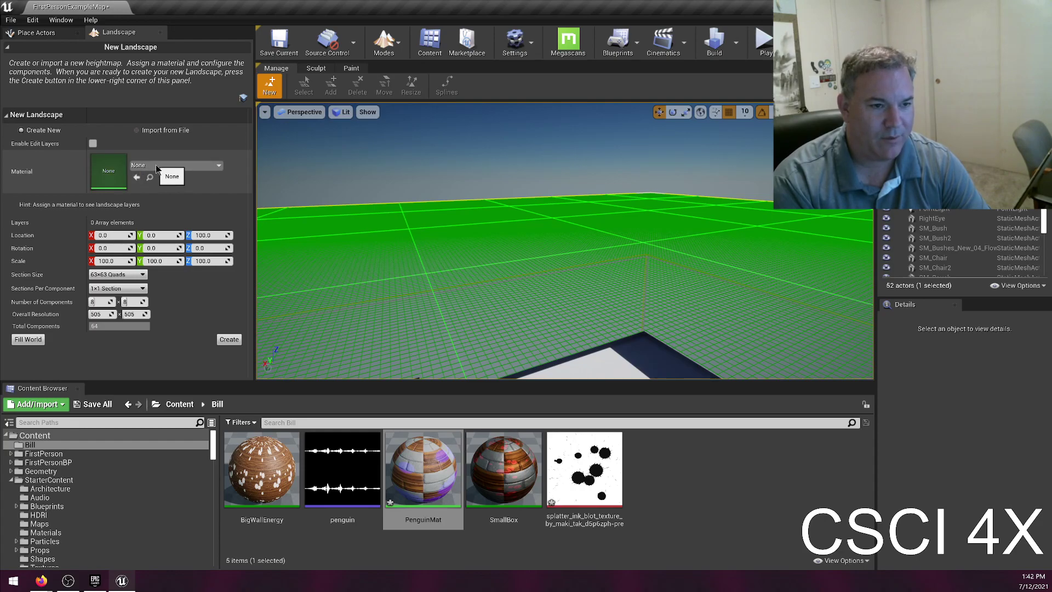
pyautogui.click(94, 144)
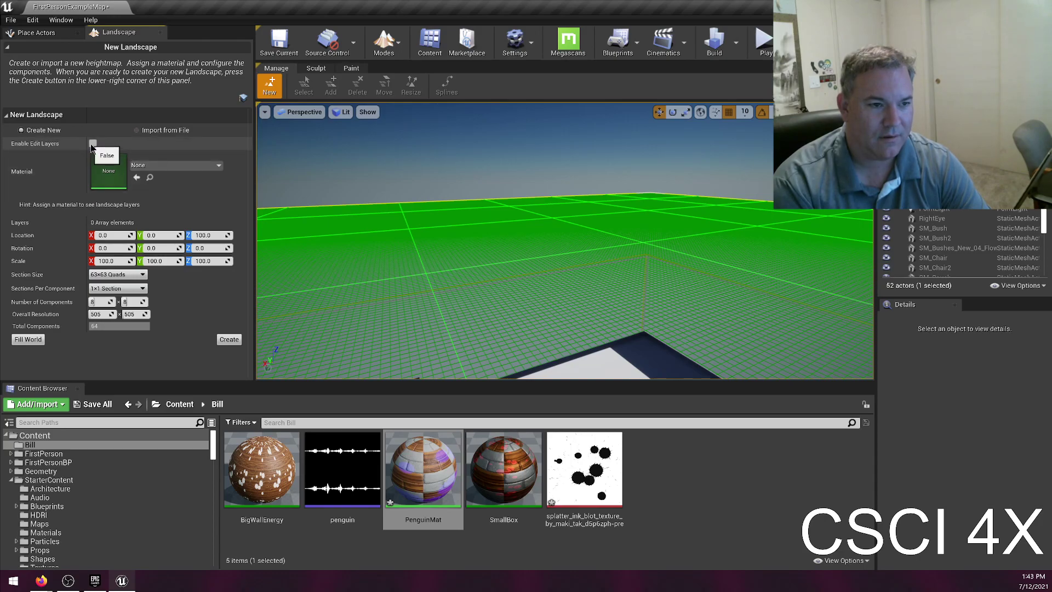
pyautogui.click(173, 165)
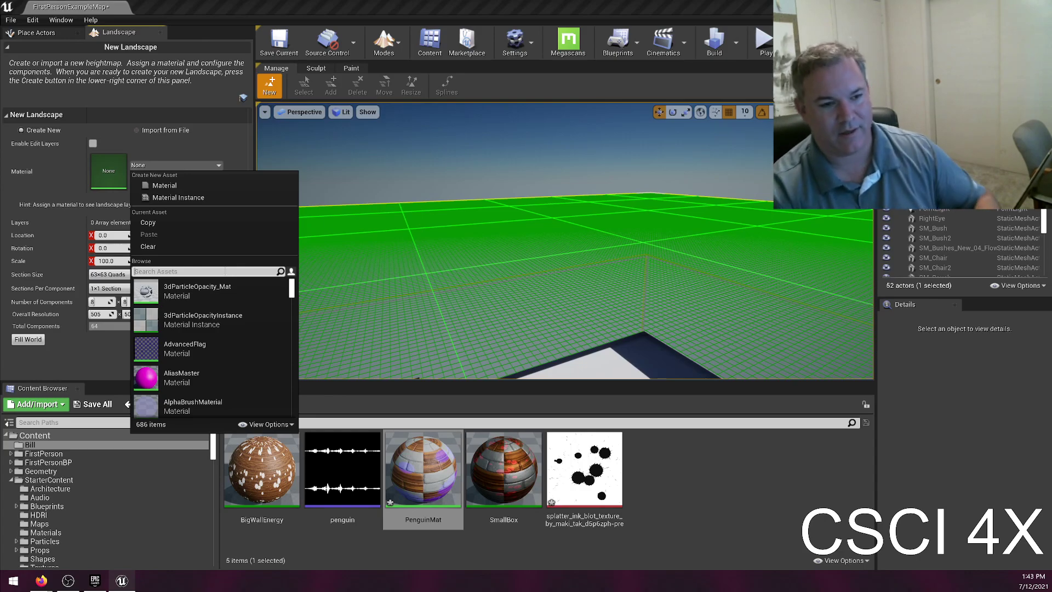
pyautogui.write('grass')
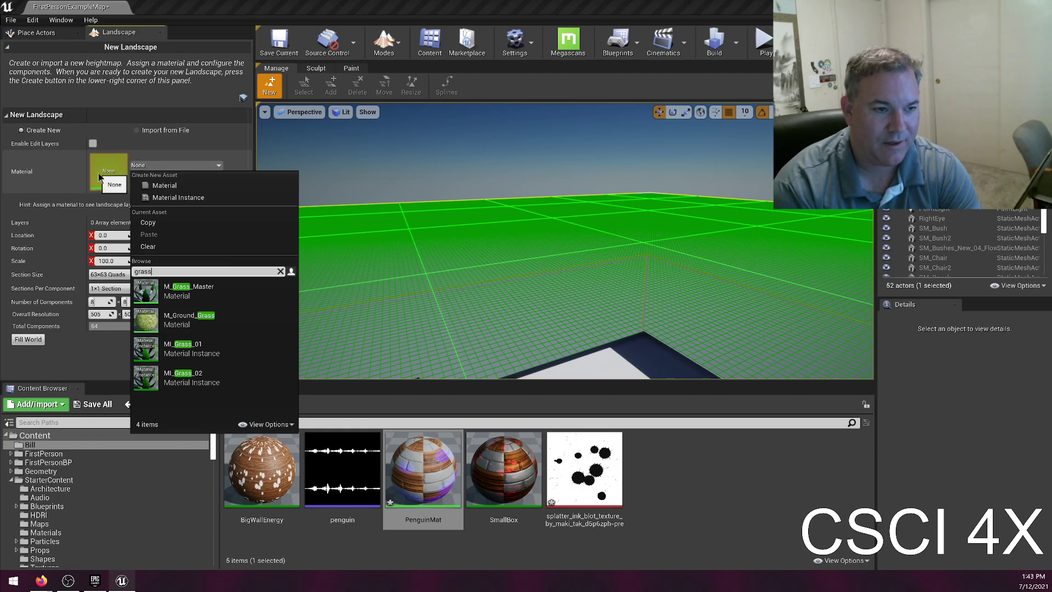
pyautogui.click(149, 318)
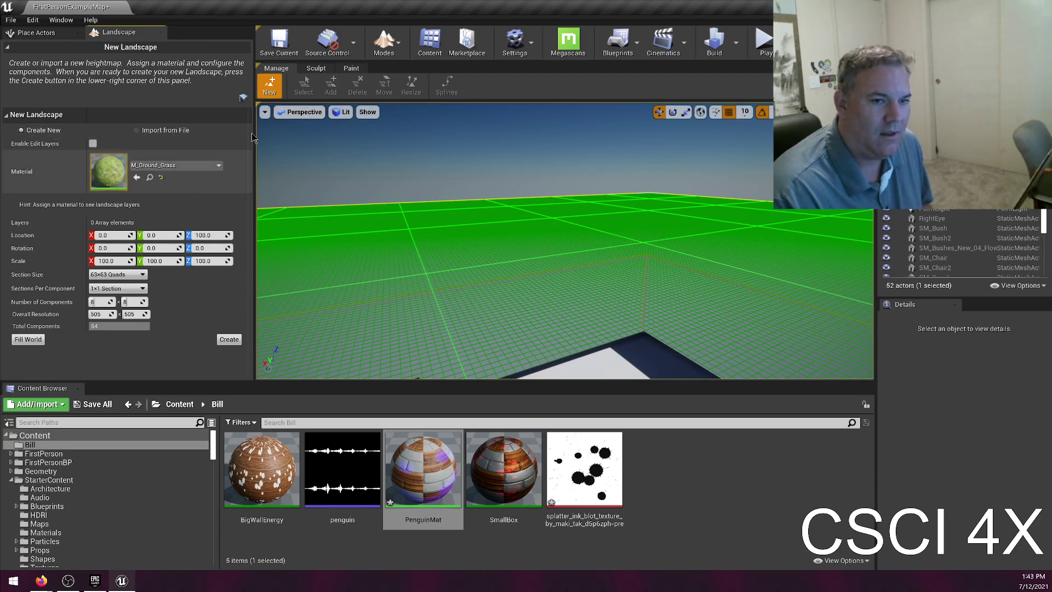
# - Create the new landscape with 63×63-quad sections, 8 × 8 components and the default location and scale
pyautogui.click(385, 43)
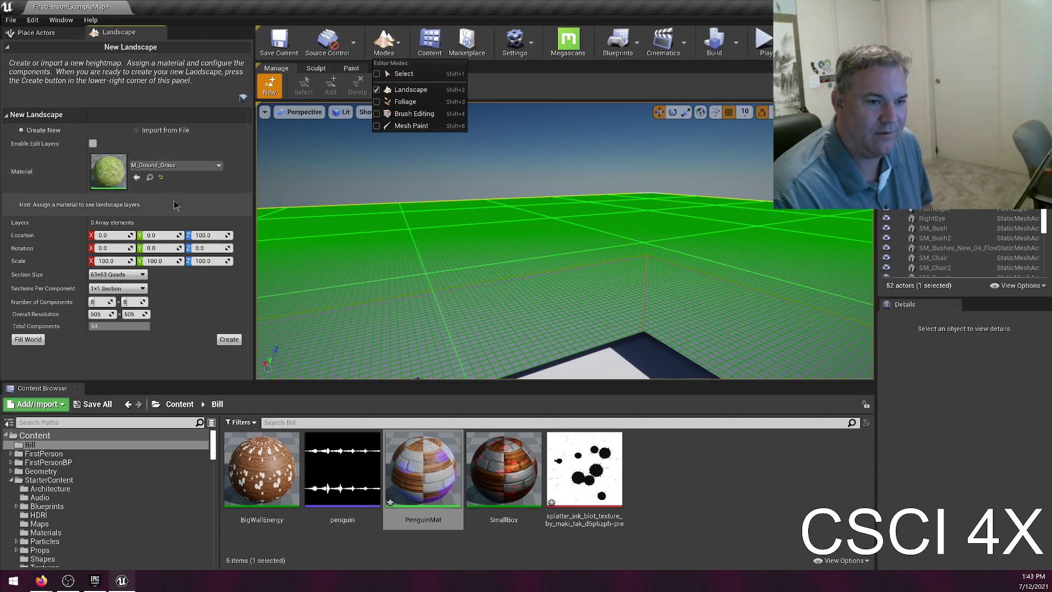
pyautogui.click(177, 181)
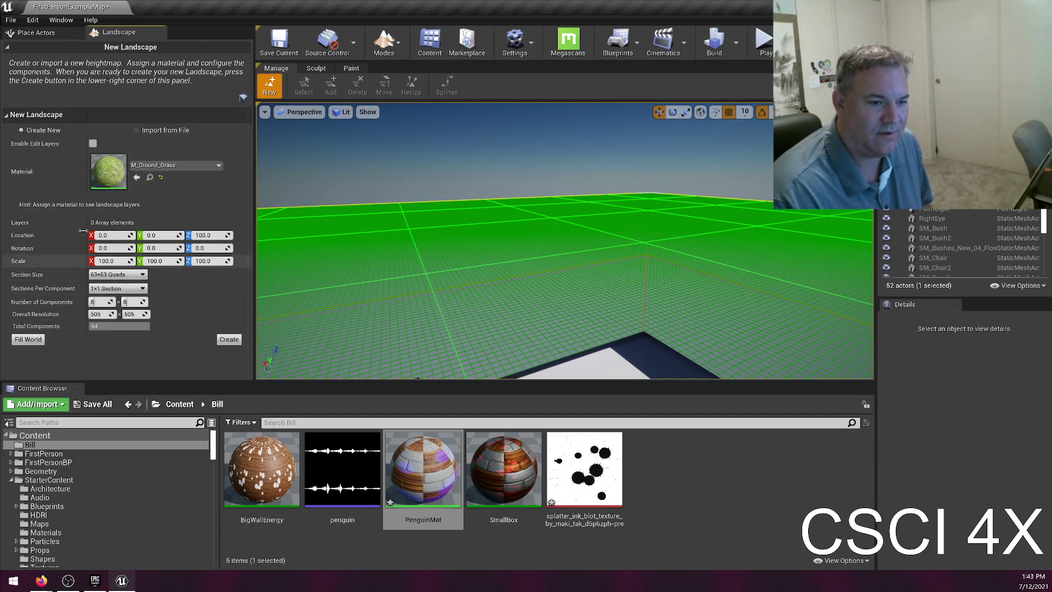
pyautogui.click(228, 340)
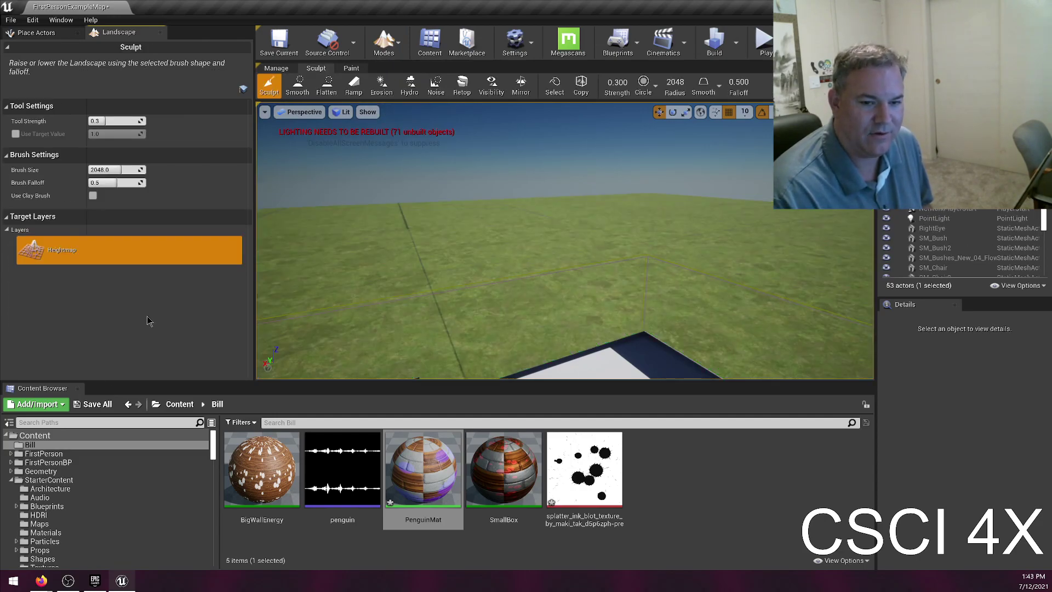
# - Survey the new grass landscape around the level from above, close to the ground and out towards its edges
pyautogui.moveTo(577, 239); pyautogui.dragTo(577, 240, button='right')
pyautogui.moveTo(564, 241); pyautogui.dragTo(422, 258, button='right')
pyautogui.moveTo(568, 166); pyautogui.dragTo(262, 333, button='right')
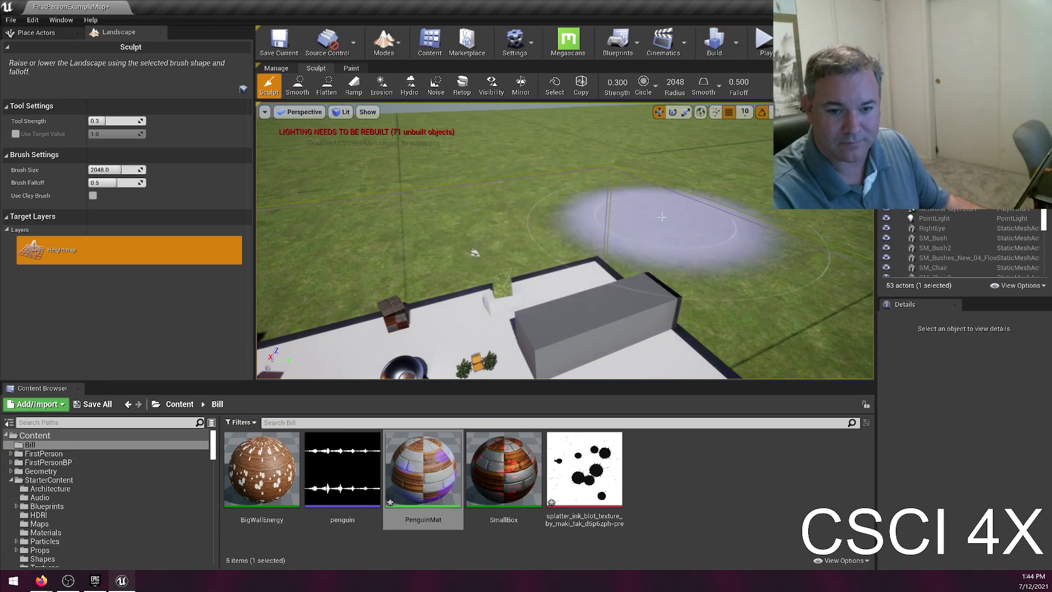
pyautogui.moveTo(564, 241); pyautogui.dragTo(466, 225, button='right')
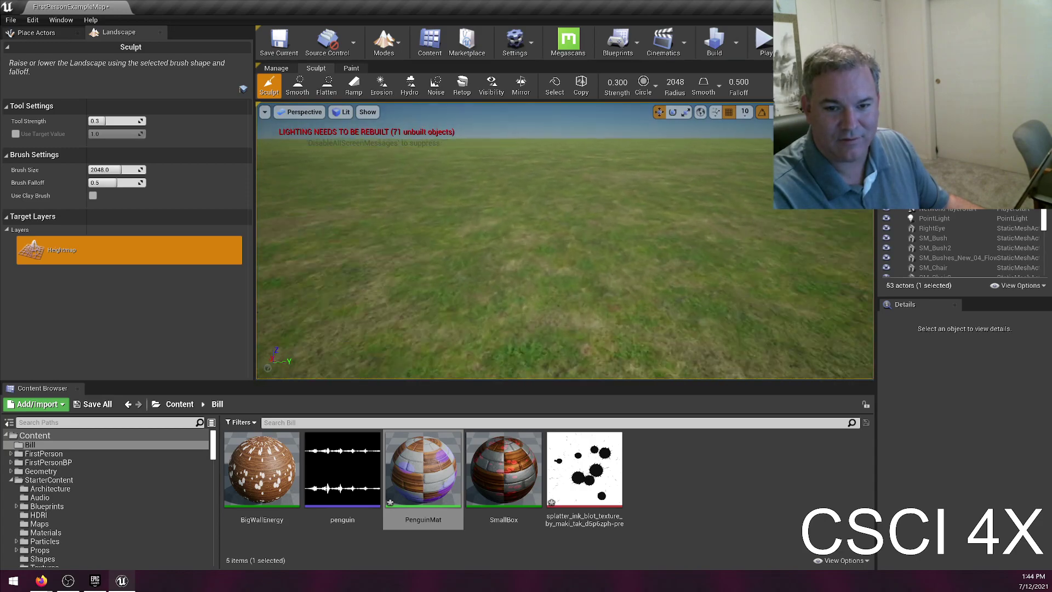
pyautogui.moveTo(564, 241); pyautogui.dragTo(565, 296, button='right')
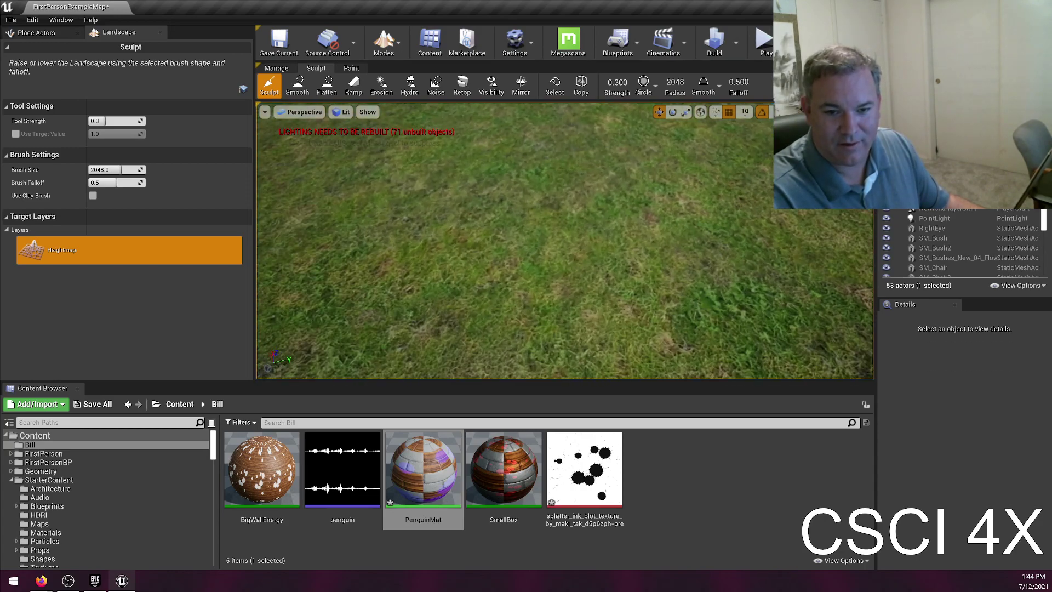
pyautogui.moveTo(565, 241)
pyautogui.mouseDown(button='right')
pyautogui.moveTo(564, 274)
pyautogui.moveTo(765, 201)
pyautogui.mouseUp(button='right')
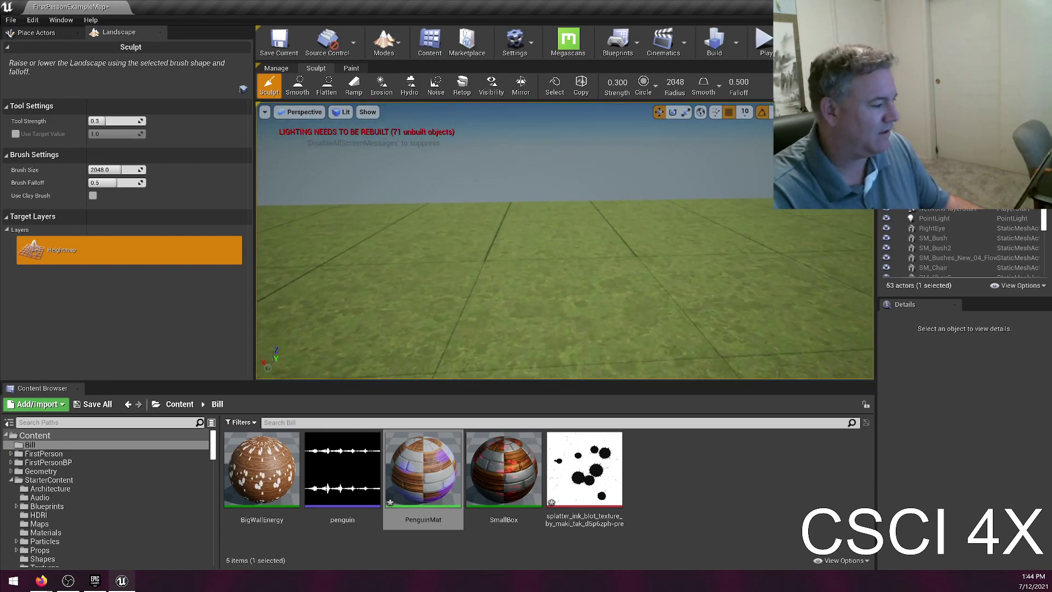
pyautogui.moveTo(565, 241); pyautogui.dragTo(680, 280, button='right')
pyautogui.moveTo(564, 241); pyautogui.dragTo(526, 241, button='right')
pyautogui.moveTo(565, 200)
pyautogui.mouseDown(button='right')
pyautogui.moveTo(564, 247)
pyautogui.moveTo(565, 200)
pyautogui.mouseUp(button='right')
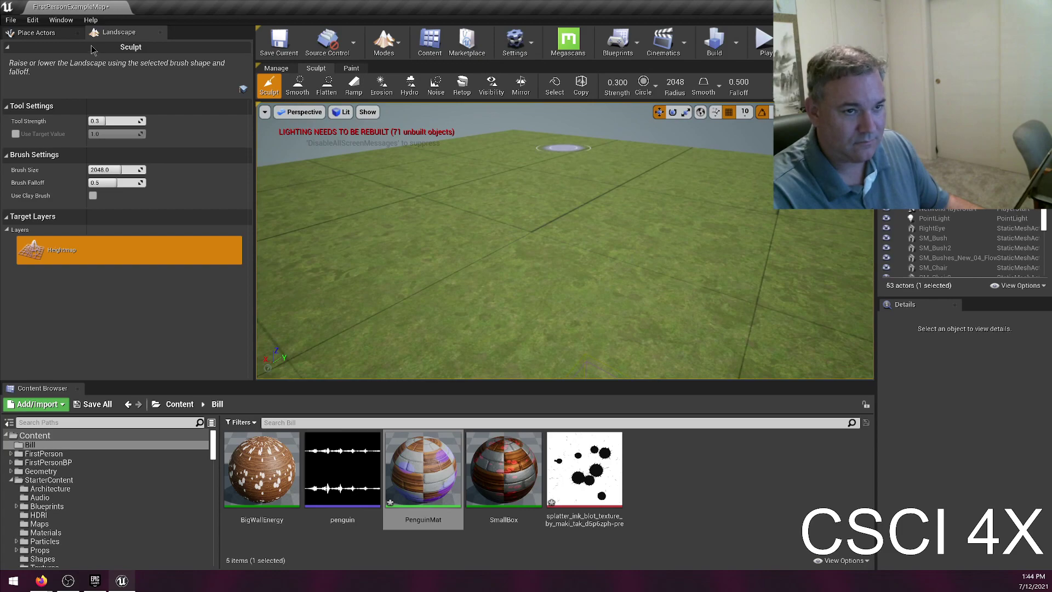
# - Check the landscape's Manage and Paint tools, then sculpt a tall hill with surrounding mounds at strength 0.3 and brush size 2048
pyautogui.click(275, 69)
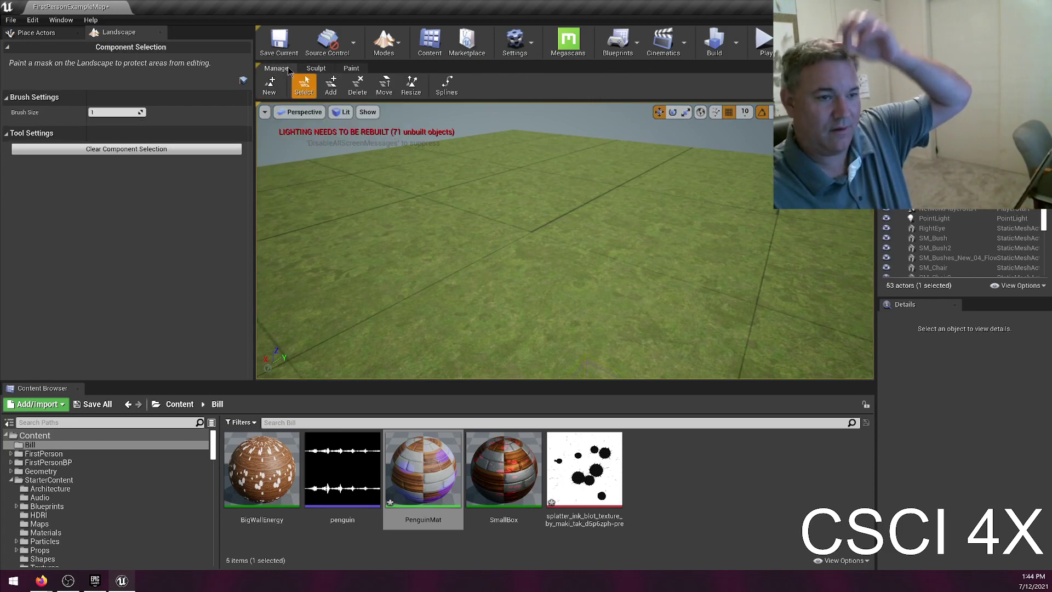
pyautogui.click(315, 68)
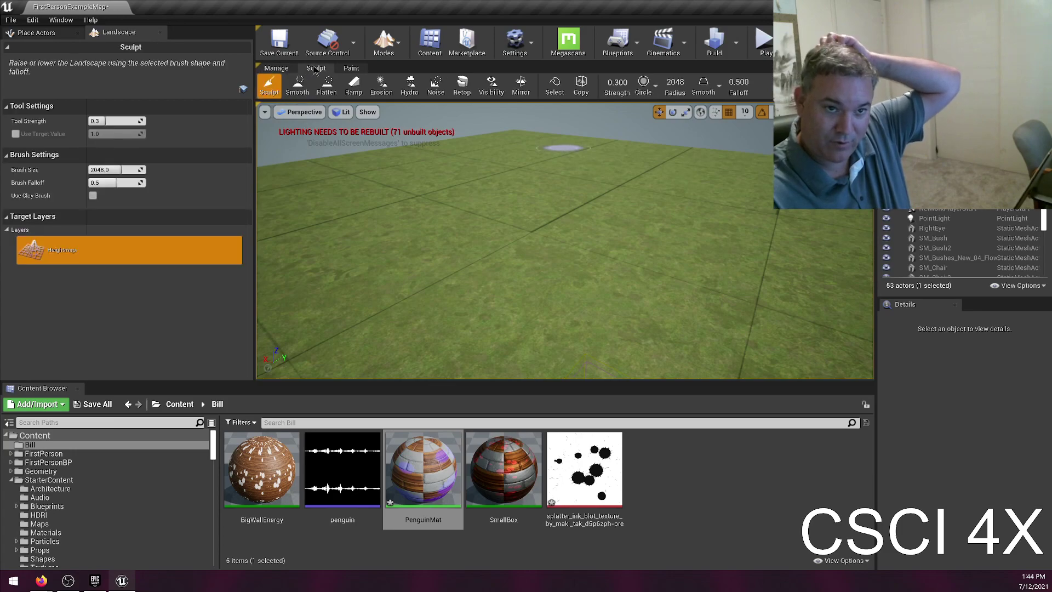
pyautogui.click(352, 68)
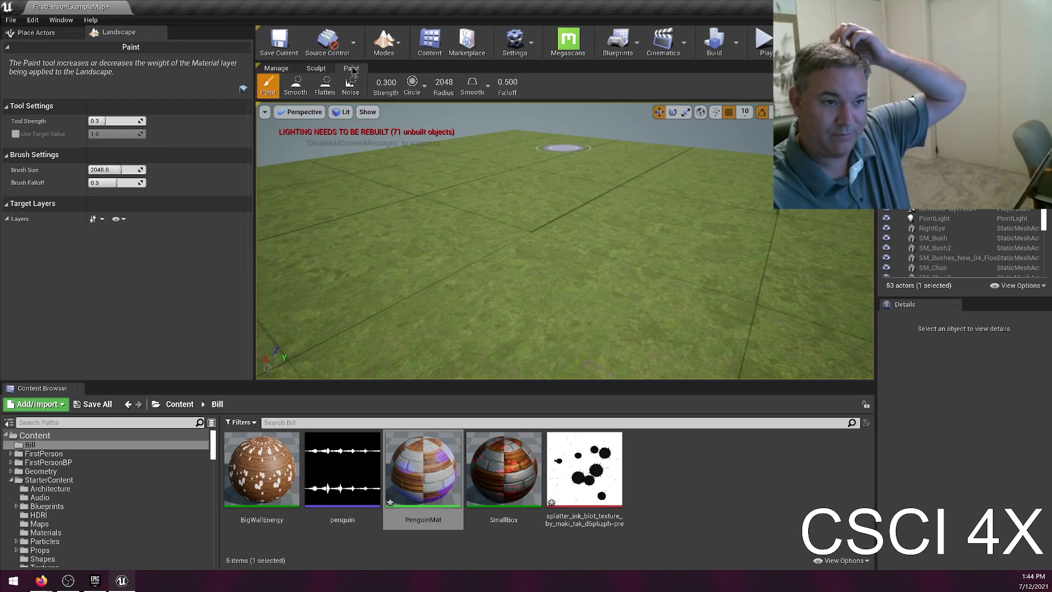
pyautogui.click(315, 68)
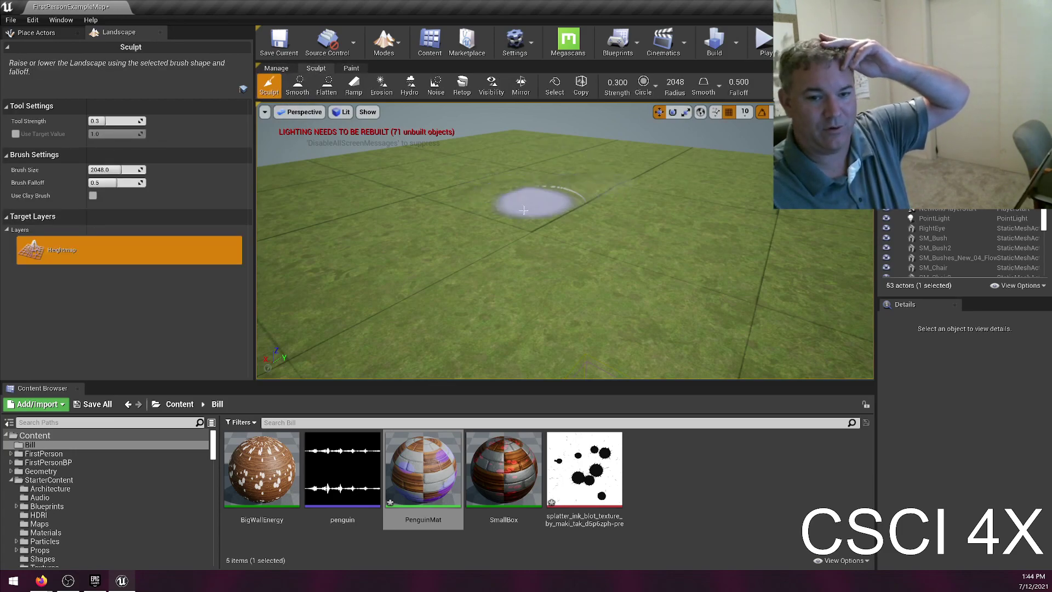
pyautogui.moveTo(528, 216)
pyautogui.mouseDown()
pyautogui.moveTo(466, 225)
pyautogui.moveTo(498, 175)
pyautogui.mouseUp()
pyautogui.moveTo(416, 184)
pyautogui.mouseDown()
pyautogui.moveTo(540, 206)
pyautogui.moveTo(681, 192)
pyautogui.moveTo(622, 258)
pyautogui.moveTo(409, 256)
pyautogui.moveTo(334, 235)
pyautogui.moveTo(482, 181)
pyautogui.moveTo(666, 153)
pyautogui.moveTo(748, 235)
pyautogui.moveTo(629, 275)
pyautogui.moveTo(699, 187)
pyautogui.moveTo(667, 157)
pyautogui.moveTo(713, 250)
pyautogui.mouseUp()
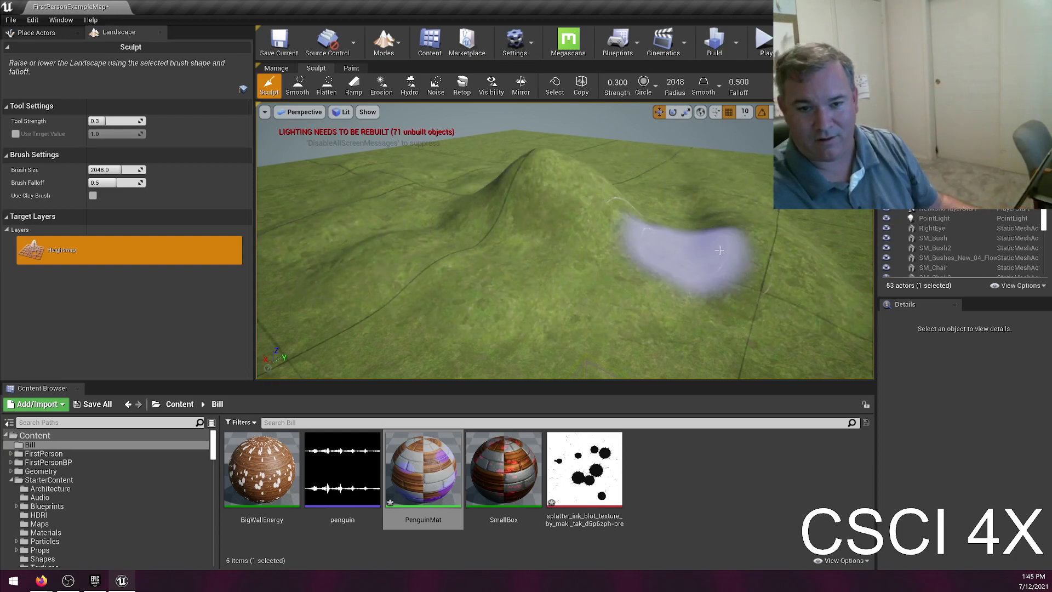
pyautogui.moveTo(754, 177)
pyautogui.mouseDown()
pyautogui.moveTo(756, 329)
pyautogui.moveTo(730, 171)
pyautogui.mouseUp()
# - Sculpt more low hills across the flat grass farther out, keeping the circular brush at strength 0.3
pyautogui.moveTo(742, 242)
pyautogui.mouseDown(button='right')
pyautogui.moveTo(755, 235)
pyautogui.moveTo(744, 245)
pyautogui.mouseUp(button='right')
pyautogui.press('w')
pyautogui.press('e')
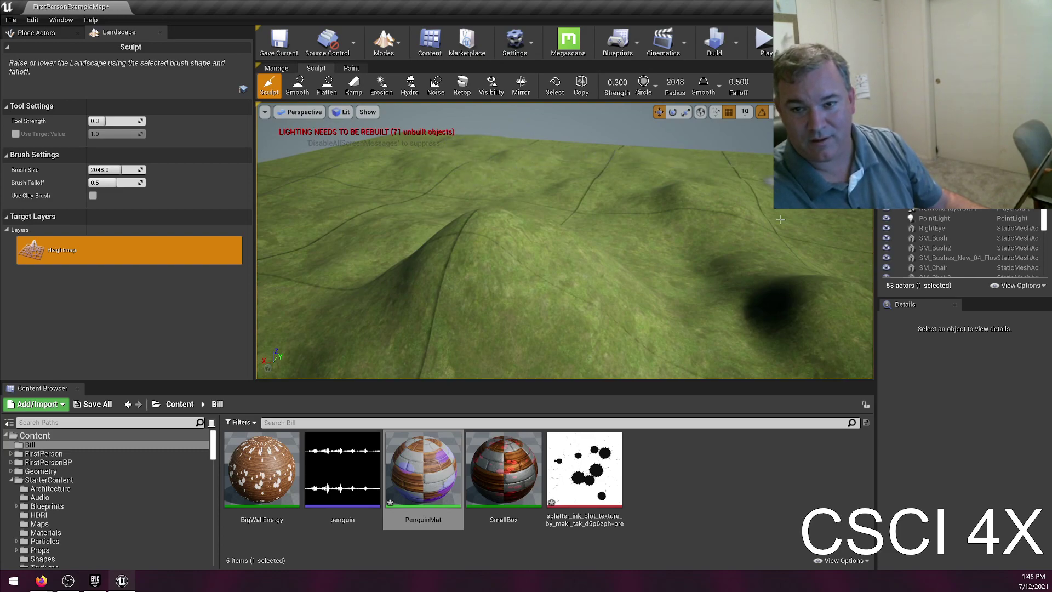
pyautogui.moveTo(762, 158); pyautogui.dragTo(731, 188, button='right')
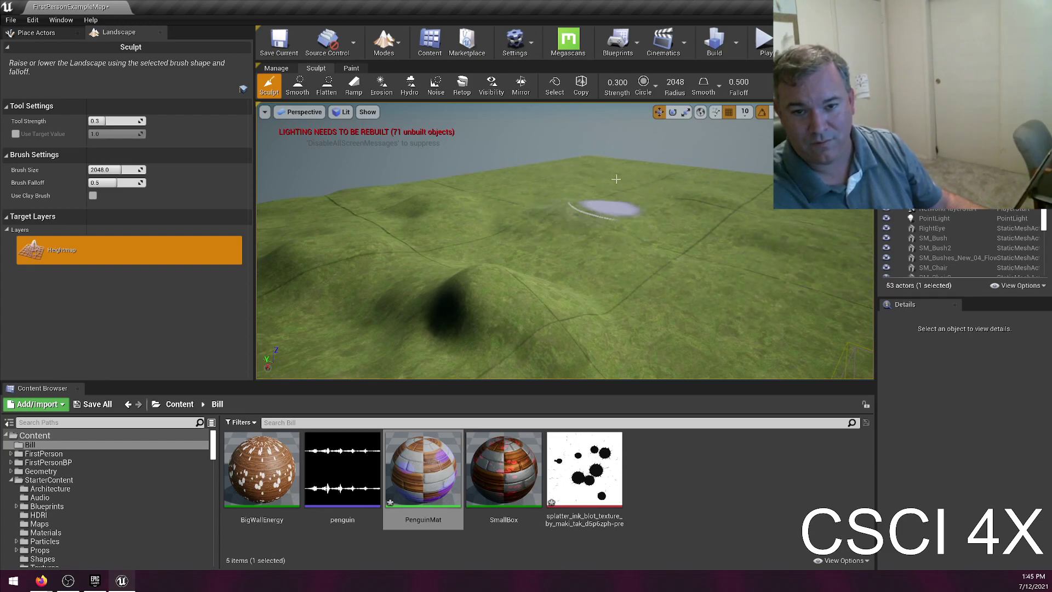
pyautogui.moveTo(531, 184)
pyautogui.mouseDown()
pyautogui.moveTo(559, 220)
pyautogui.moveTo(679, 192)
pyautogui.moveTo(697, 202)
pyautogui.moveTo(731, 117)
pyautogui.moveTo(703, 142)
pyautogui.moveTo(732, 136)
pyautogui.moveTo(726, 146)
pyautogui.mouseUp()
# - Increase the sculpt strength to 0.8 and raise a chain of hills on the flat area beside the level
pyautogui.moveTo(727, 146)
pyautogui.mouseDown(button='right')
pyautogui.moveTo(652, 151)
pyautogui.moveTo(666, 149)
pyautogui.moveTo(635, 134)
pyautogui.moveTo(655, 138)
pyautogui.moveTo(644, 138)
pyautogui.moveTo(595, 239)
pyautogui.moveTo(581, 241)
pyautogui.moveTo(597, 244)
pyautogui.moveTo(589, 219)
pyautogui.moveTo(566, 227)
pyautogui.mouseUp(button='right')
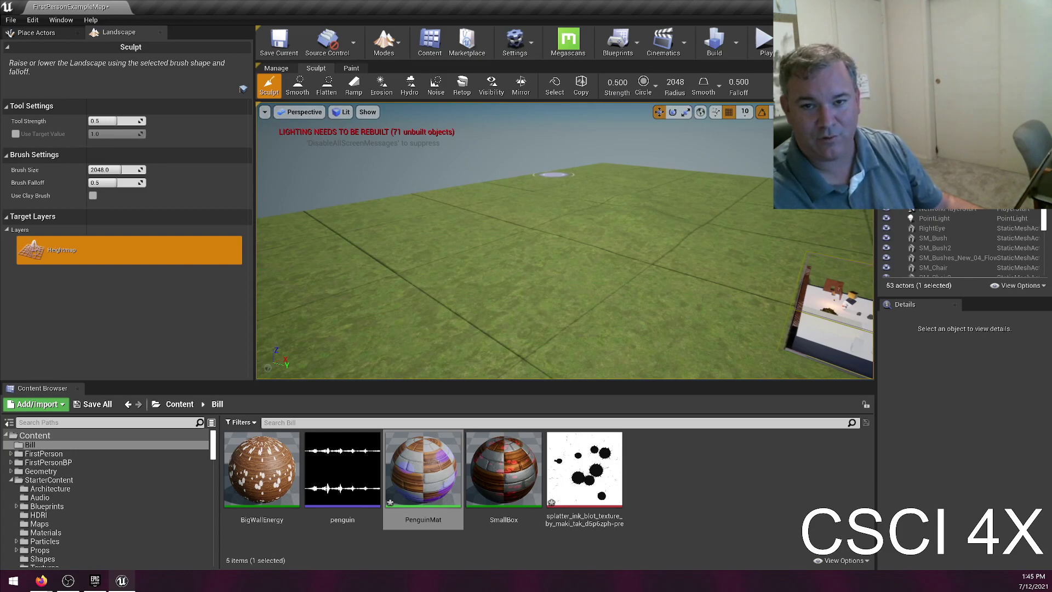
pyautogui.moveTo(560, 184)
pyautogui.mouseDown()
pyautogui.moveTo(553, 225)
pyautogui.moveTo(592, 202)
pyautogui.moveTo(526, 236)
pyautogui.moveTo(379, 222)
pyautogui.mouseUp()
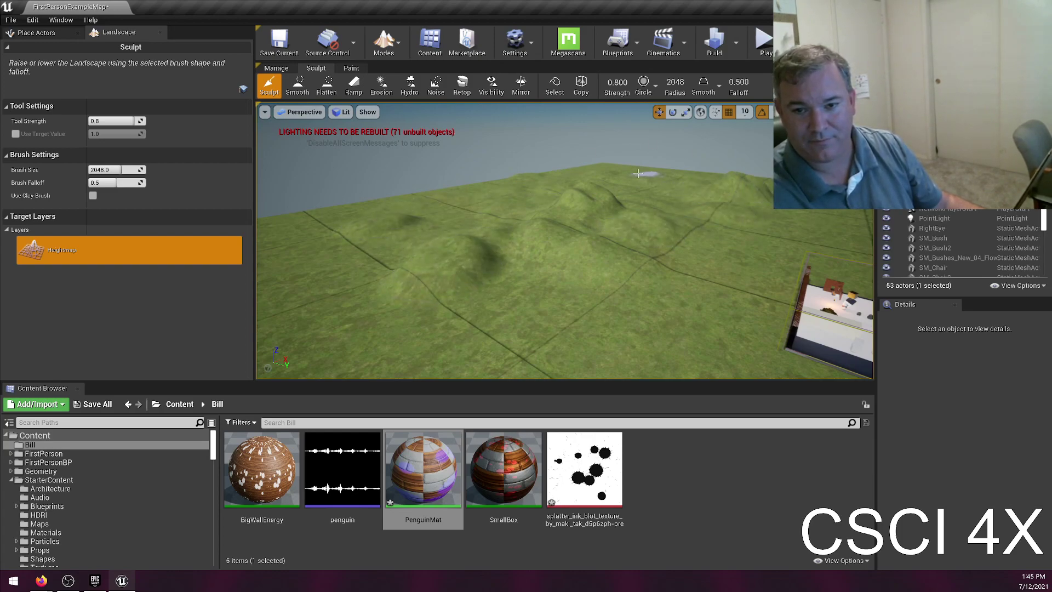
# - Change the sculpt brush to Alpha, try it on the terrain beside the level and undo the last stroke
pyautogui.click(653, 89)
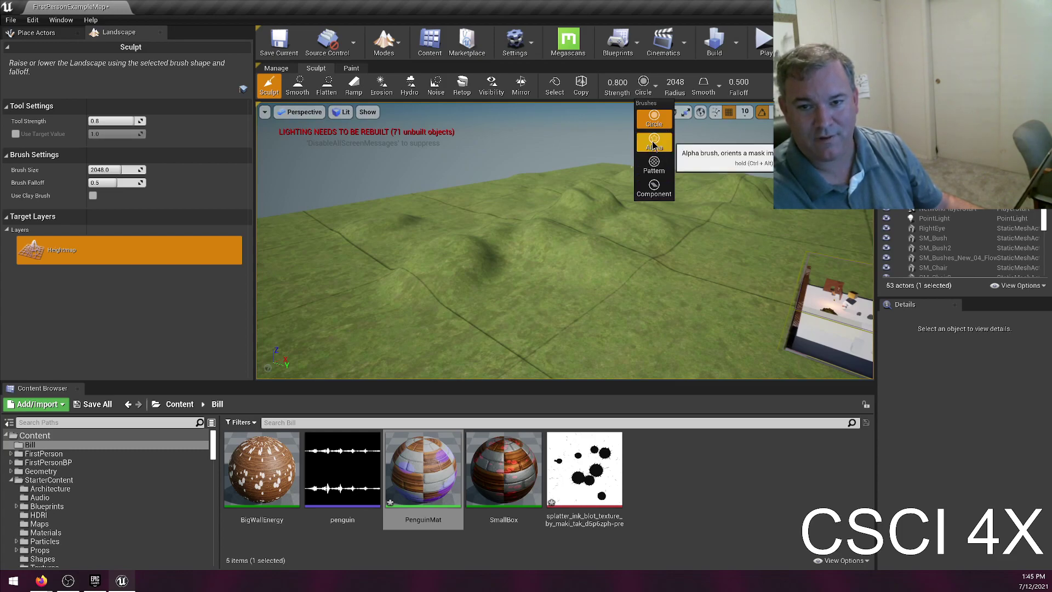
pyautogui.click(654, 143)
pyautogui.moveTo(551, 317); pyautogui.dragTo(551, 316)
pyautogui.moveTo(698, 227)
pyautogui.mouseDown(button='right')
pyautogui.moveTo(682, 266)
pyautogui.moveTo(704, 272)
pyautogui.moveTo(767, 247)
pyautogui.mouseUp(button='right')
pyautogui.moveTo(629, 222); pyautogui.dragTo(629, 222)
pyautogui.moveTo(629, 222)
pyautogui.mouseDown(button='right')
pyautogui.moveTo(649, 173)
pyautogui.moveTo(660, 175)
pyautogui.moveTo(658, 249)
pyautogui.moveTo(604, 242)
pyautogui.mouseUp(button='right')
pyautogui.hotkey('ctrl', 'z')
# - Sculpt a jagged mountain range near the level with the DefaultAlphaTexture brush at strength 0.8
pyautogui.moveTo(512, 226)
pyautogui.mouseDown()
pyautogui.moveTo(578, 189)
pyautogui.moveTo(390, 268)
pyautogui.moveTo(427, 241)
pyautogui.mouseUp()
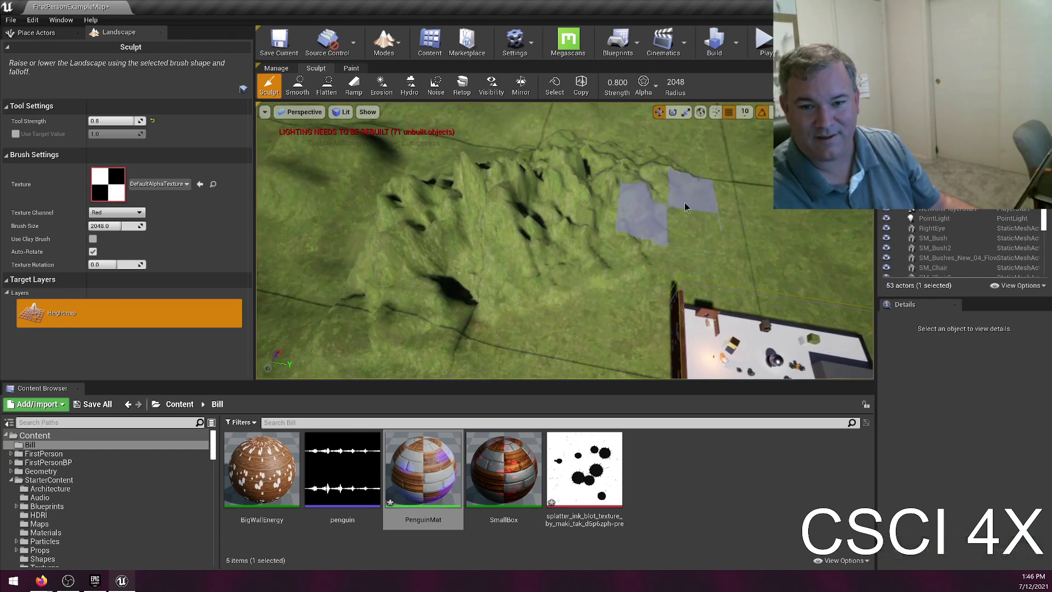
pyautogui.moveTo(723, 200)
pyautogui.mouseDown()
pyautogui.moveTo(707, 233)
pyautogui.moveTo(570, 200)
pyautogui.mouseUp()
pyautogui.press('w')
pyautogui.moveTo(615, 223); pyautogui.dragTo(606, 231, button='right')
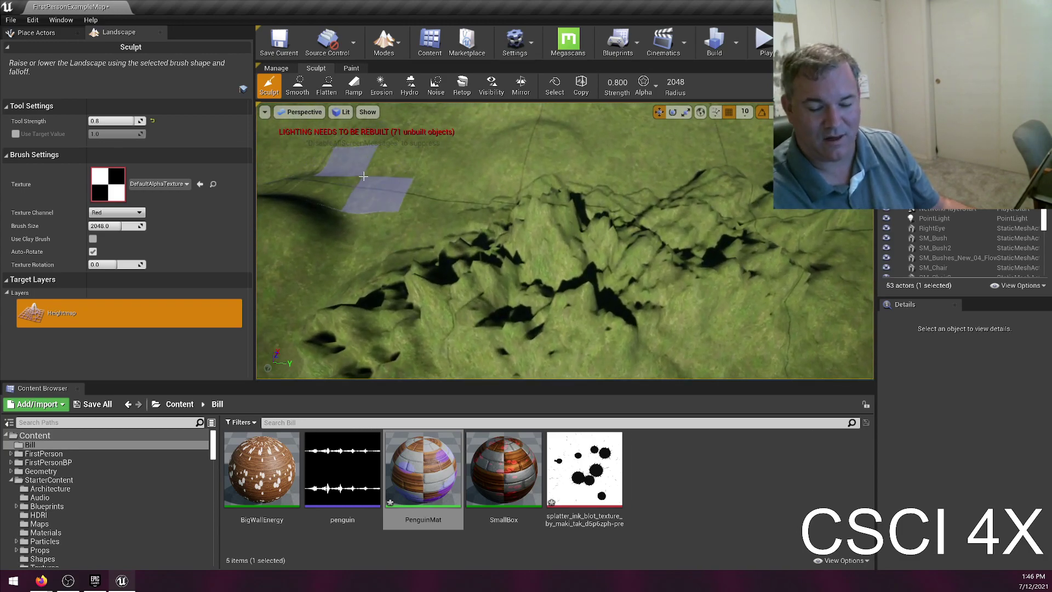
# - Set the alpha brush texture to DebugNumberStrip and sculpt rough, rocky ground behind the jagged mountains
pyautogui.click(160, 183)
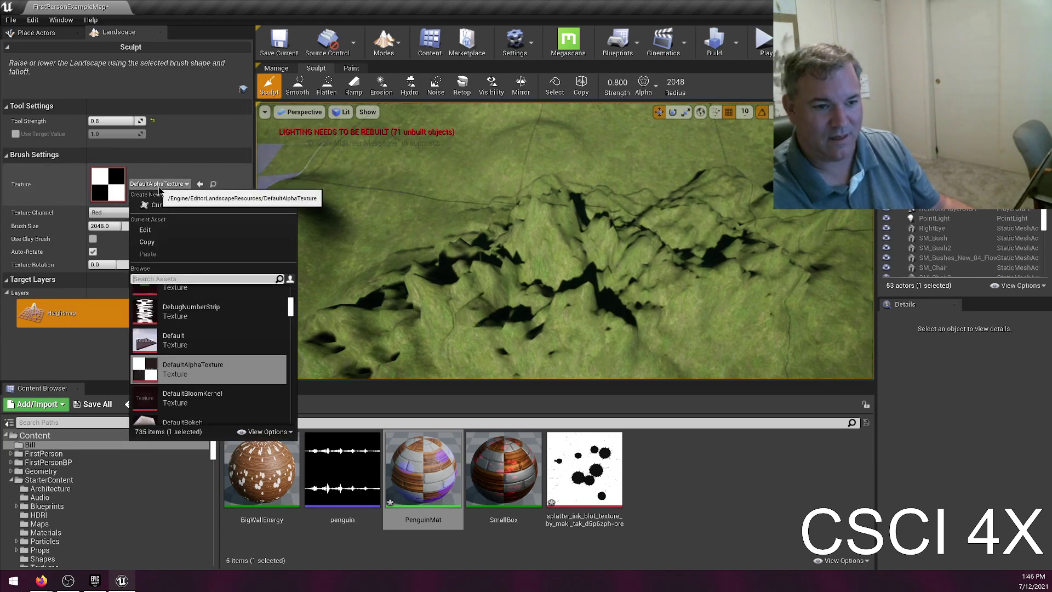
pyautogui.click(198, 316)
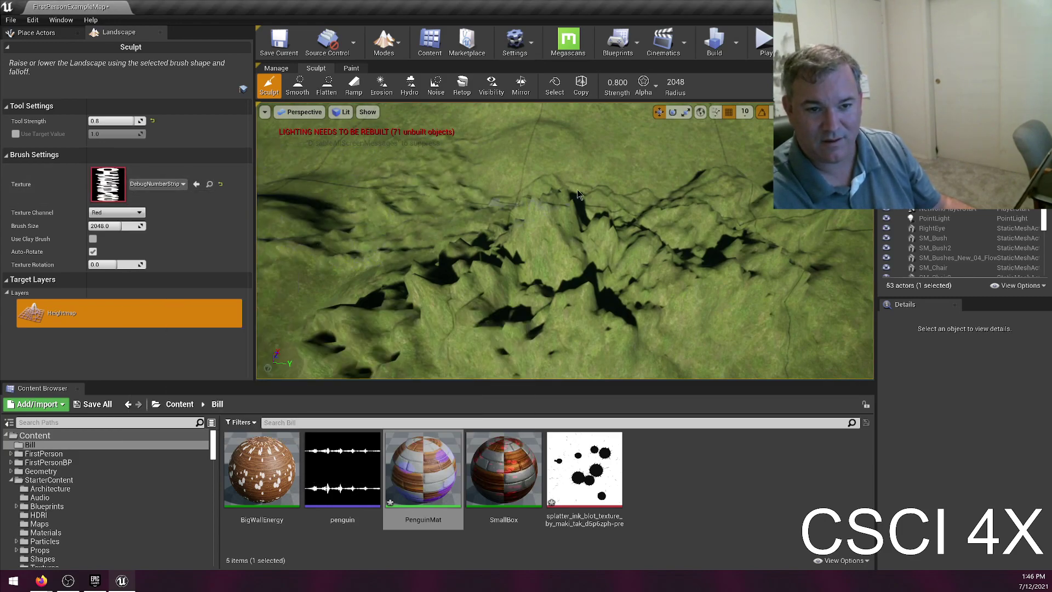
pyautogui.moveTo(704, 224); pyautogui.dragTo(703, 224, button='right')
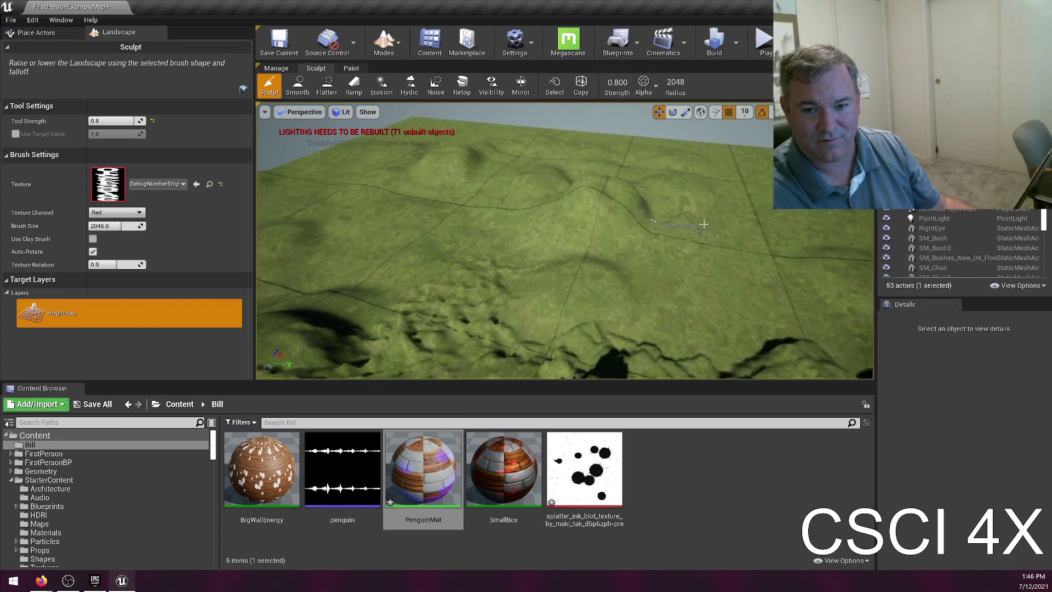
pyautogui.moveTo(588, 328); pyautogui.dragTo(515, 309)
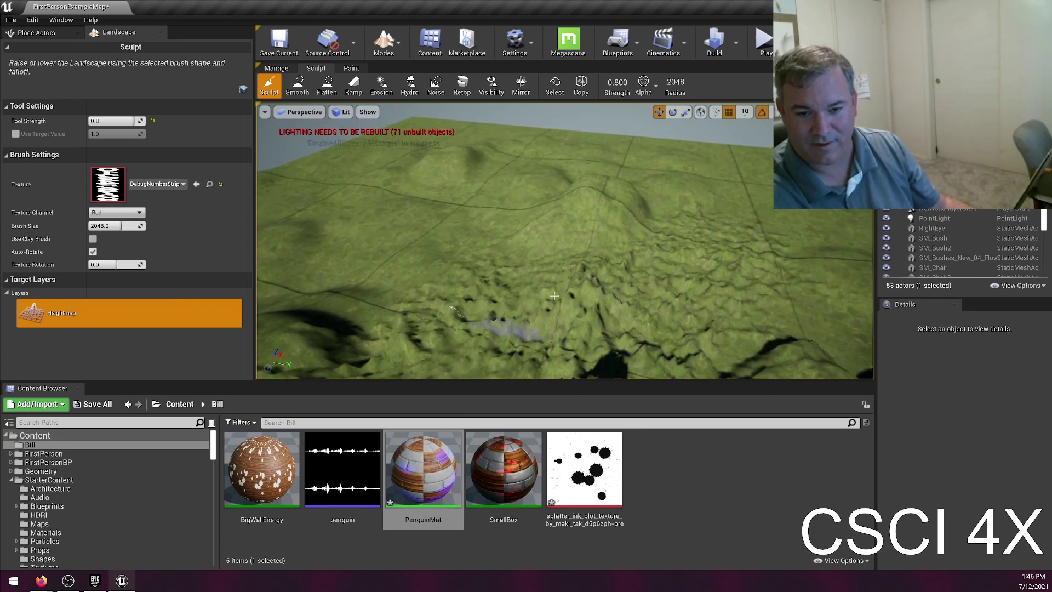
# - Set the alpha brush texture to DefaultBokeh and sculpt a rough ridge across the terrain behind the rocky ground
pyautogui.click(152, 185)
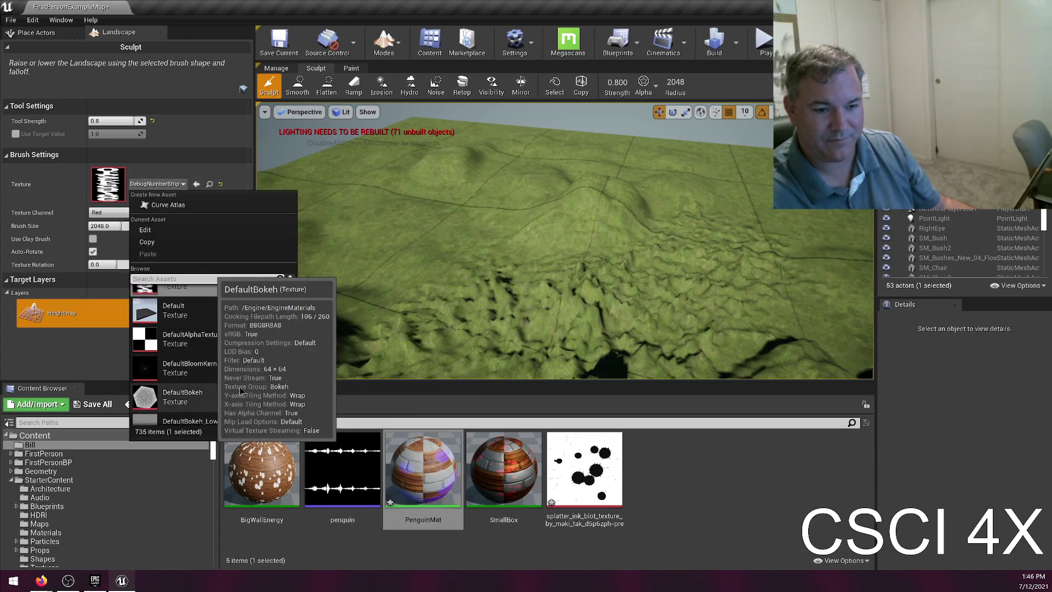
pyautogui.click(181, 412)
pyautogui.moveTo(417, 306)
pyautogui.mouseDown()
pyautogui.moveTo(548, 258)
pyautogui.moveTo(756, 250)
pyautogui.mouseUp()
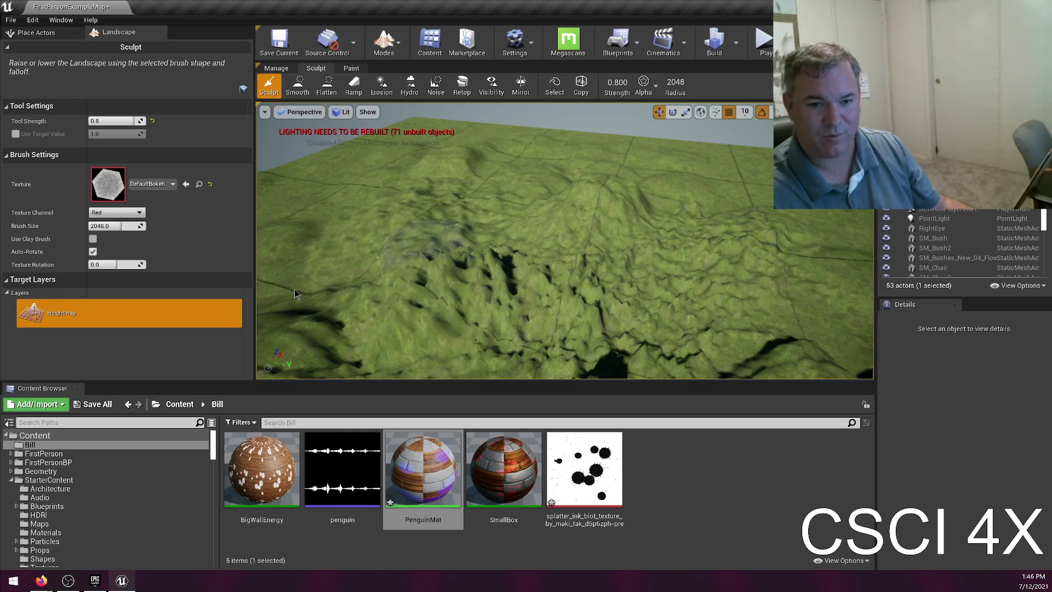
# - Set the alpha brush texture to DefaultTexture and sculpt finely wrinkled ground across the far part of the landscape
pyautogui.click(158, 184)
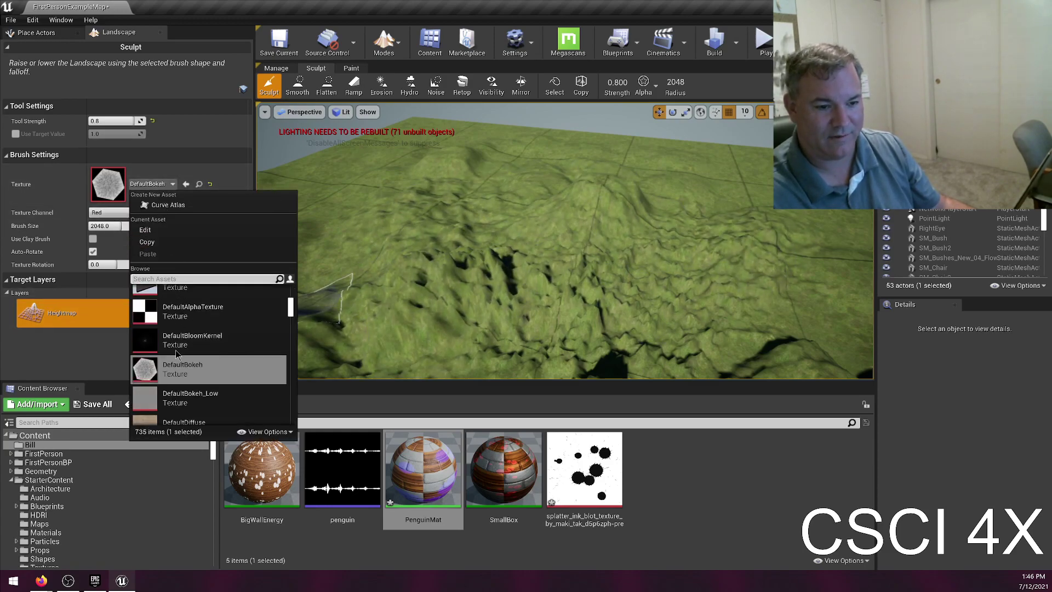
pyautogui.scroll(-5, 181, 346)
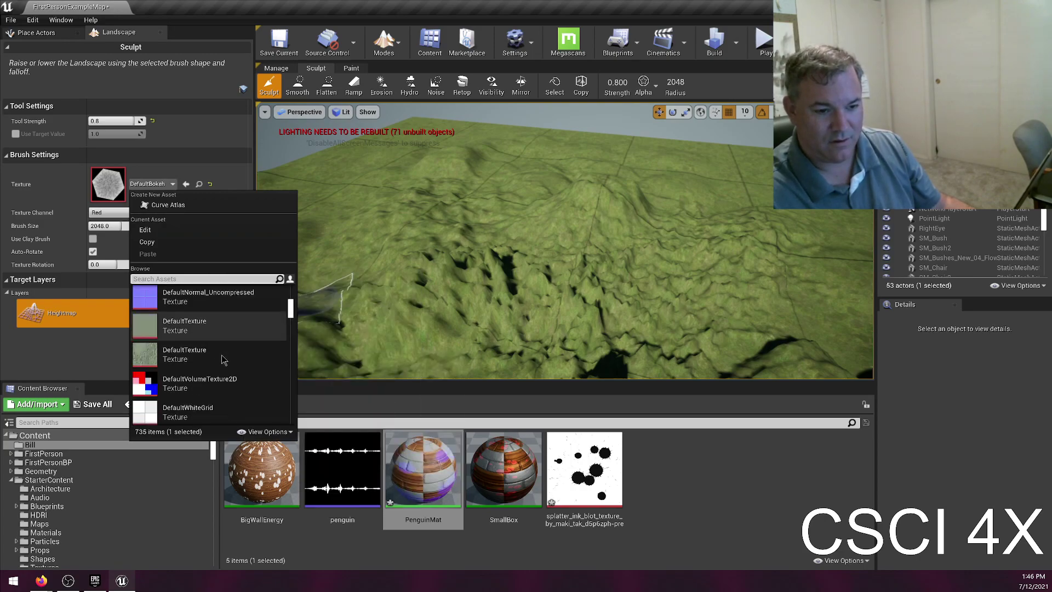
pyautogui.click(208, 389)
pyautogui.moveTo(754, 152)
pyautogui.mouseDown()
pyautogui.moveTo(838, 310)
pyautogui.moveTo(778, 328)
pyautogui.moveTo(630, 263)
pyautogui.moveTo(621, 153)
pyautogui.mouseUp()
pyautogui.moveTo(571, 250); pyautogui.dragTo(600, 213, button='right')
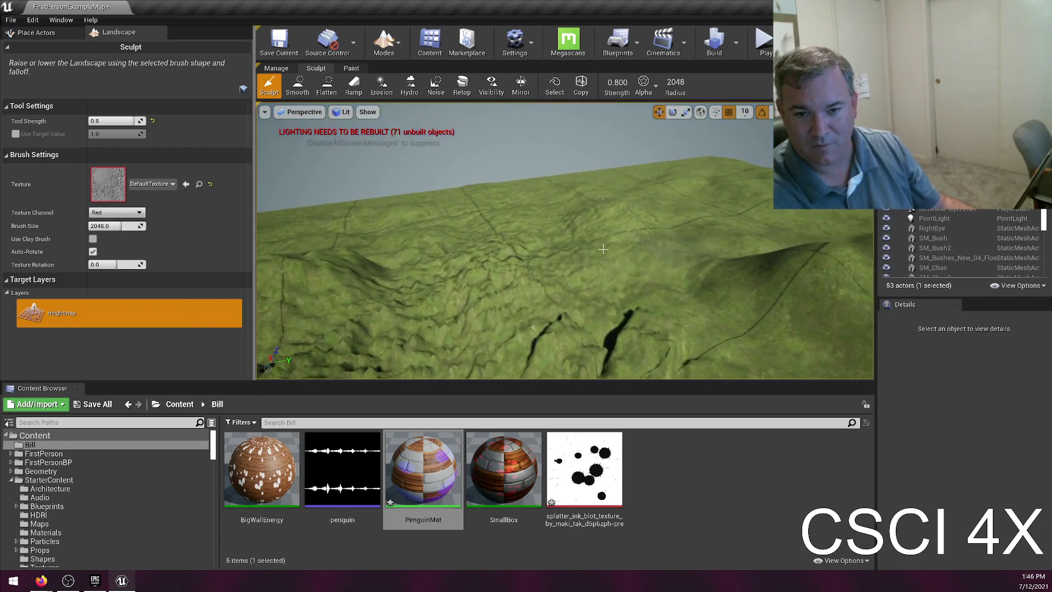
pyautogui.moveTo(295, 222); pyautogui.dragTo(537, 193, button='right')
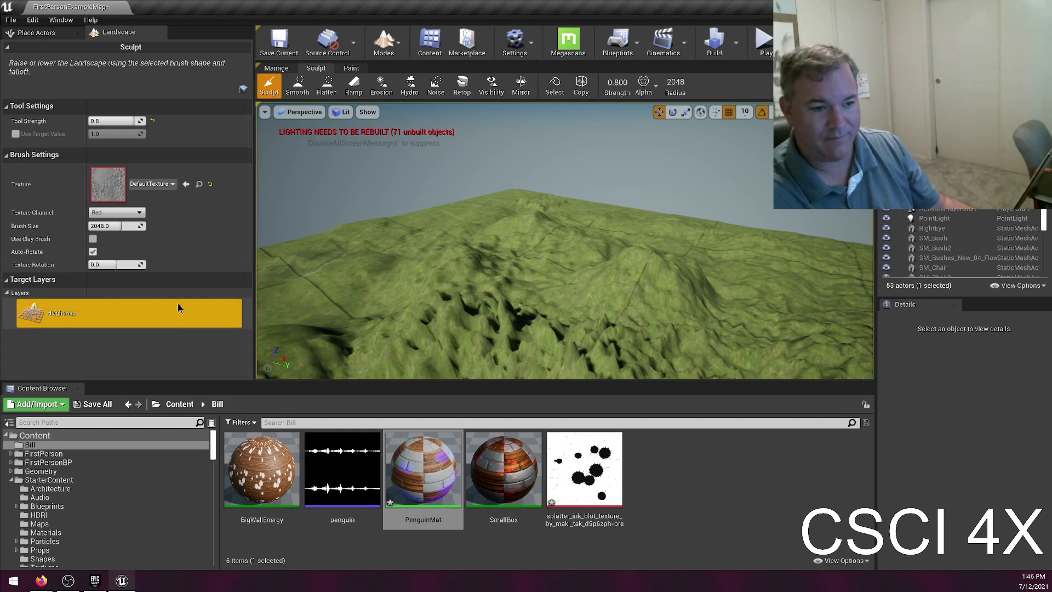
# - Try the DefaultWhiteGrid alpha texture with a sculpt stroke across the hills and undo that stroke
pyautogui.click(152, 183)
pyautogui.scroll(-2, 198, 323)
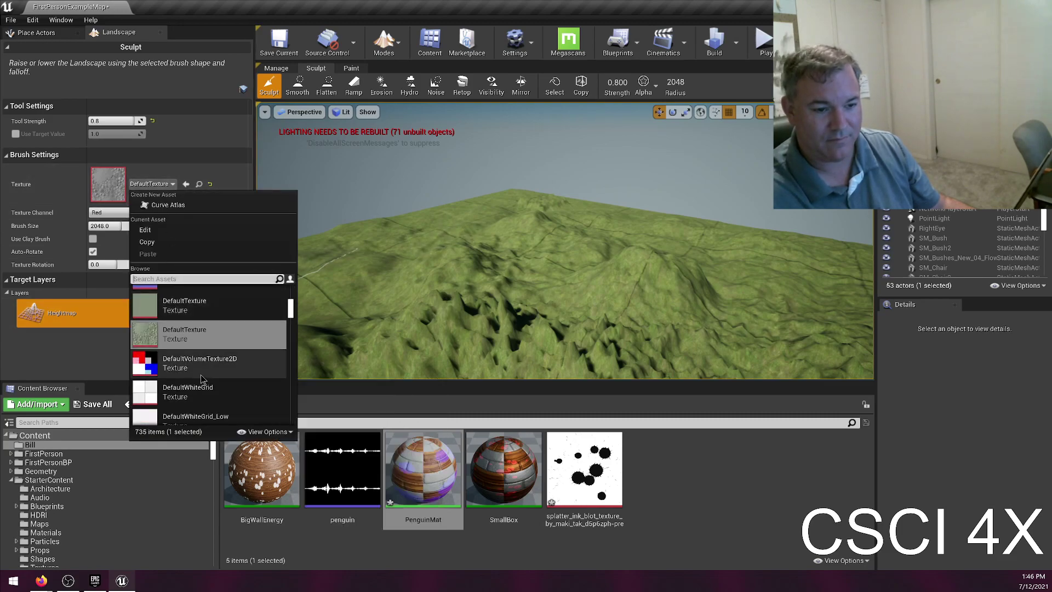
pyautogui.click(206, 383)
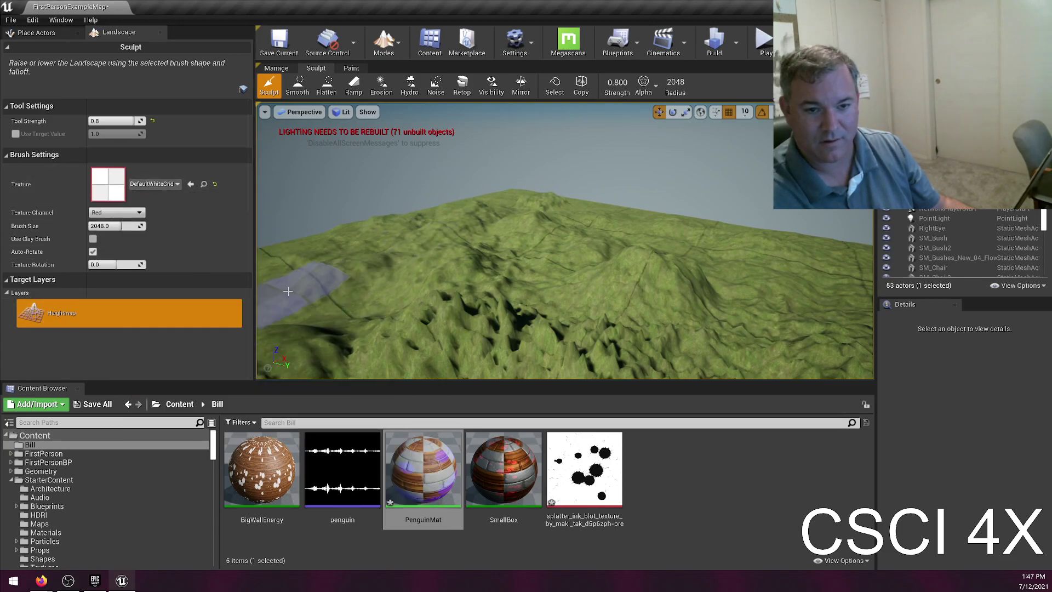
pyautogui.moveTo(505, 258)
pyautogui.mouseDown(button='right')
pyautogui.moveTo(471, 263)
pyautogui.moveTo(579, 219)
pyautogui.mouseUp(button='right')
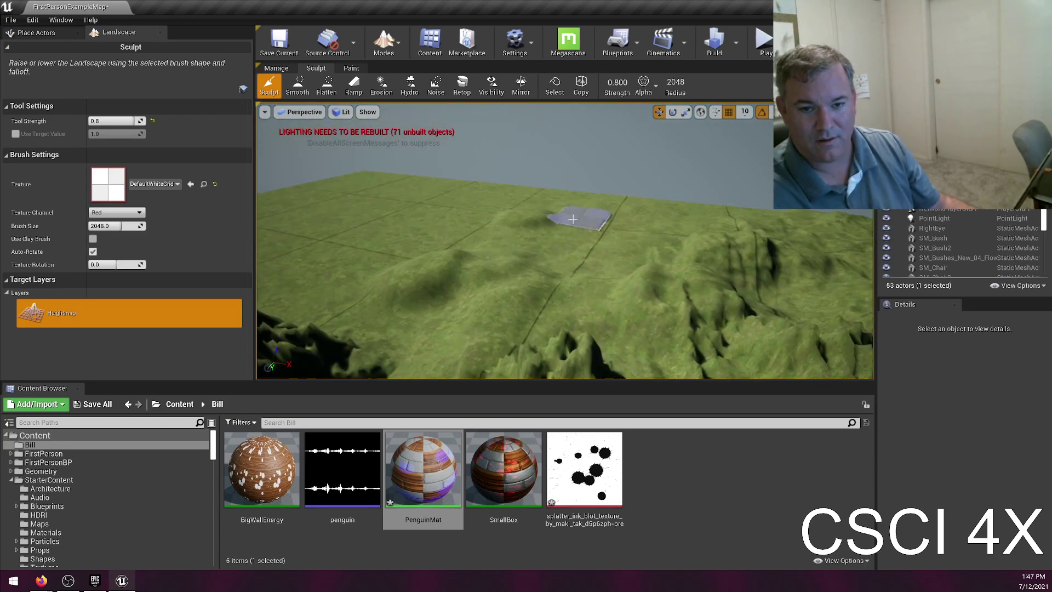
pyautogui.moveTo(401, 231)
pyautogui.mouseDown()
pyautogui.moveTo(471, 266)
pyautogui.moveTo(535, 277)
pyautogui.moveTo(494, 307)
pyautogui.moveTo(300, 267)
pyautogui.mouseUp()
pyautogui.hotkey('ctrl', 'z')
# - Try the DummySpriteTexture alpha texture with a sculpt stroke across the hills and undo that stroke
pyautogui.click(155, 184)
pyautogui.scroll(-2, 202, 362)
pyautogui.scroll(-3, 203, 361)
pyautogui.click(203, 366)
pyautogui.moveTo(552, 189); pyautogui.dragTo(439, 258)
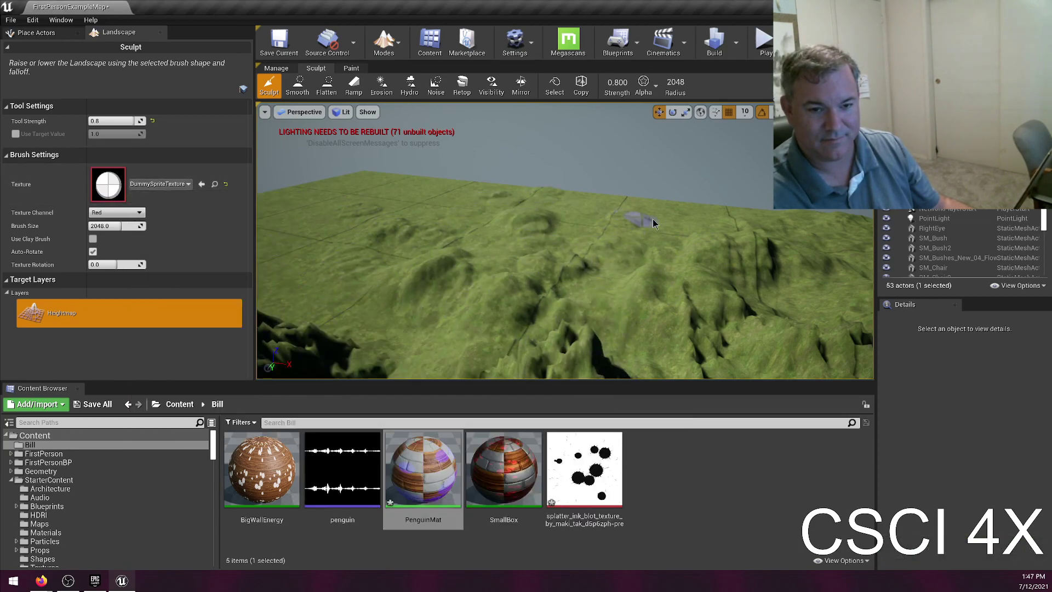
pyautogui.hotkey('ctrl', 'z')
# - Set the alpha brush texture to GearVRController_AO
pyautogui.click(160, 185)
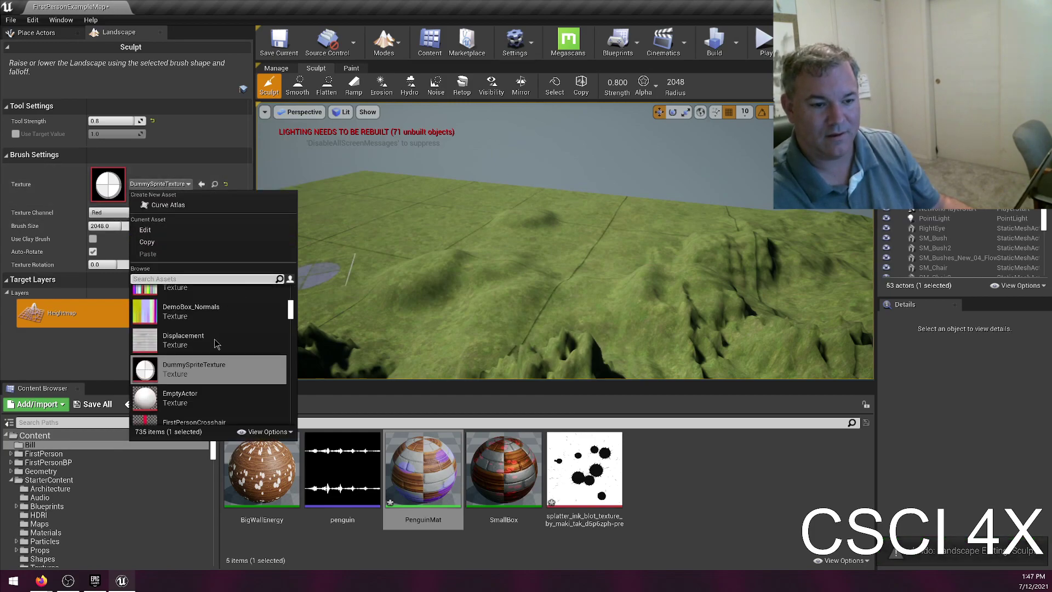
pyautogui.scroll(-3, 230, 351)
pyautogui.scroll(-3, 239, 376)
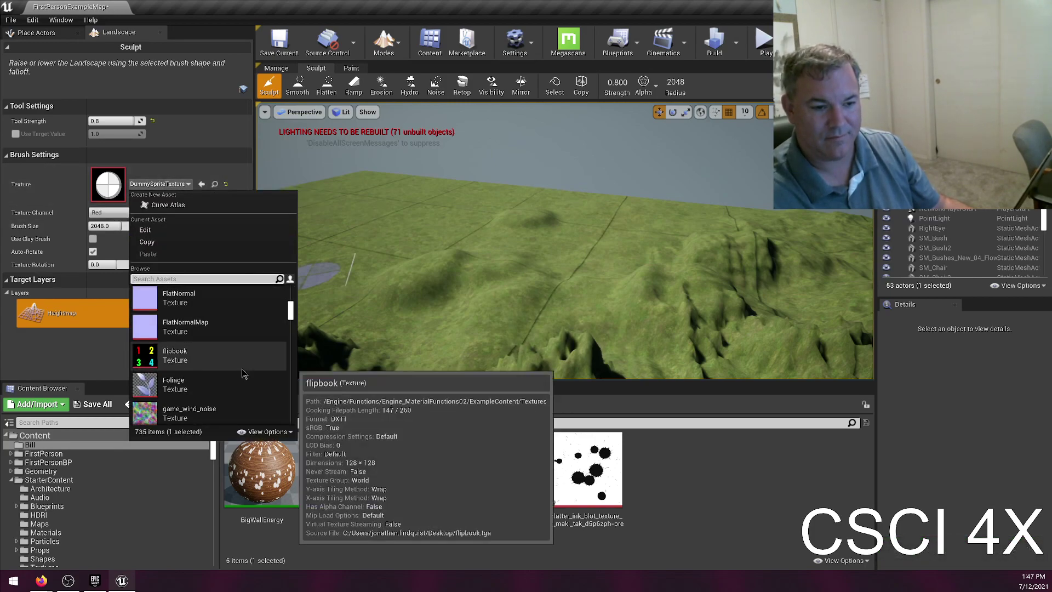
pyautogui.click(233, 381)
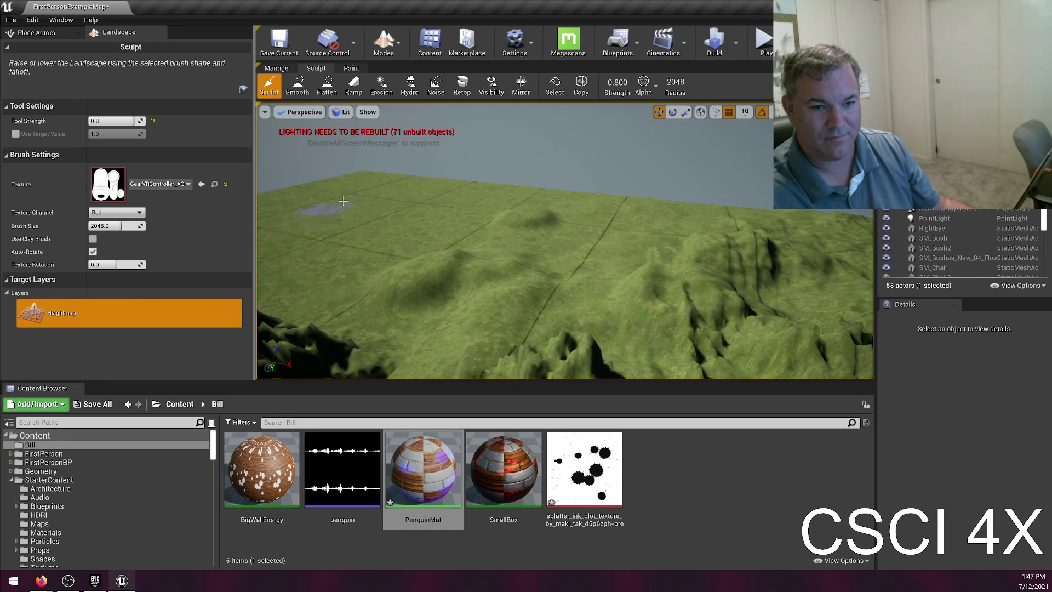
pyautogui.moveTo(465, 235)
pyautogui.mouseDown(button='right')
pyautogui.moveTo(416, 237)
pyautogui.moveTo(465, 236)
pyautogui.mouseUp(button='right')
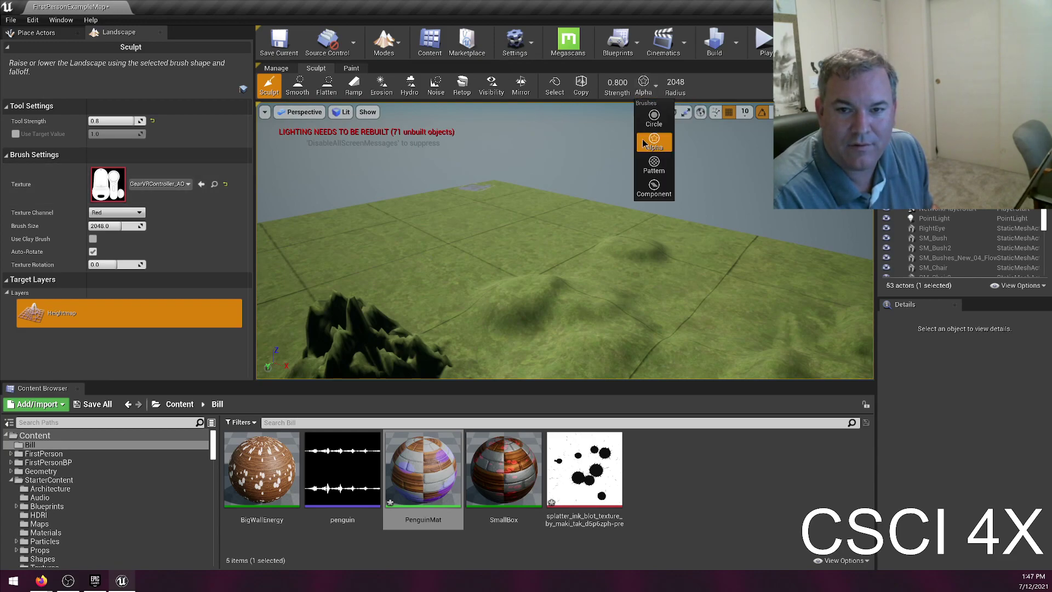
# - Change the sculpt brush to Circle and raise a group of rounded hills on the flat ground behind the jagged mountains
pyautogui.click(654, 119)
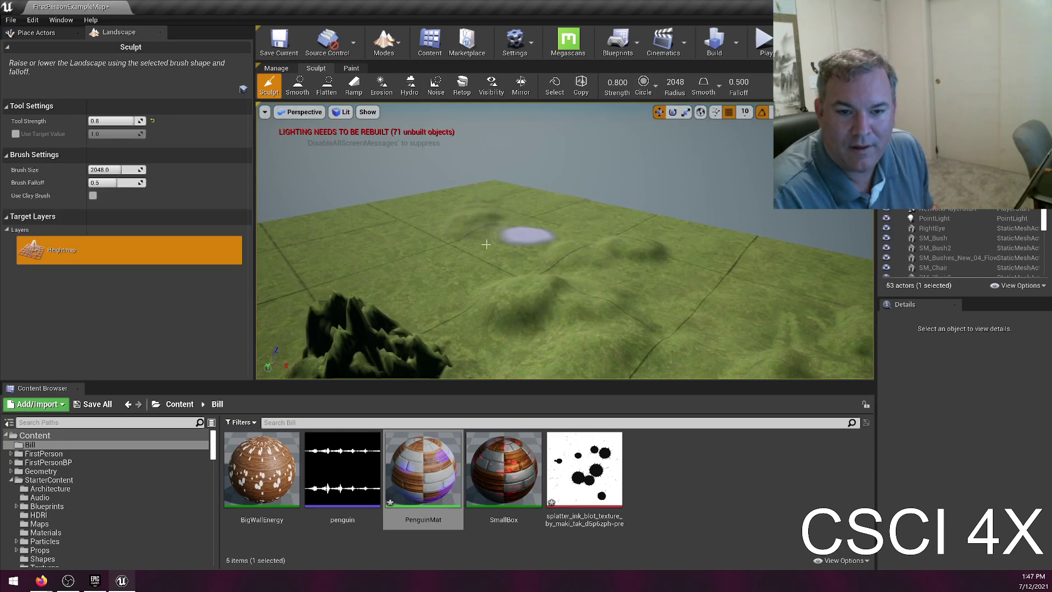
pyautogui.moveTo(499, 244); pyautogui.dragTo(509, 211)
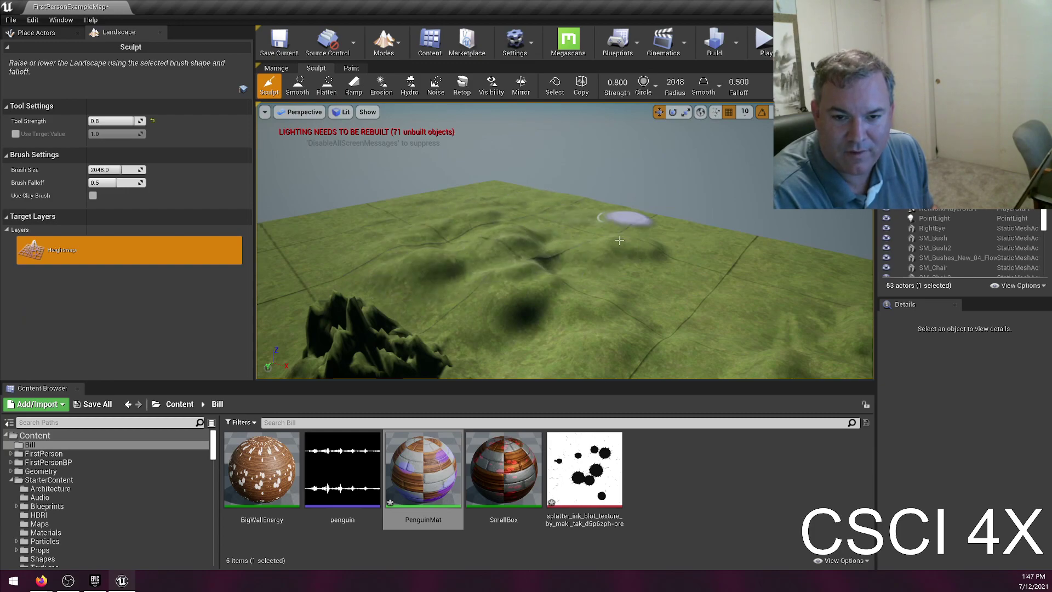
pyautogui.moveTo(636, 233); pyautogui.dragTo(636, 217)
pyautogui.moveTo(714, 301)
pyautogui.mouseDown()
pyautogui.moveTo(570, 276)
pyautogui.moveTo(412, 197)
pyautogui.mouseUp()
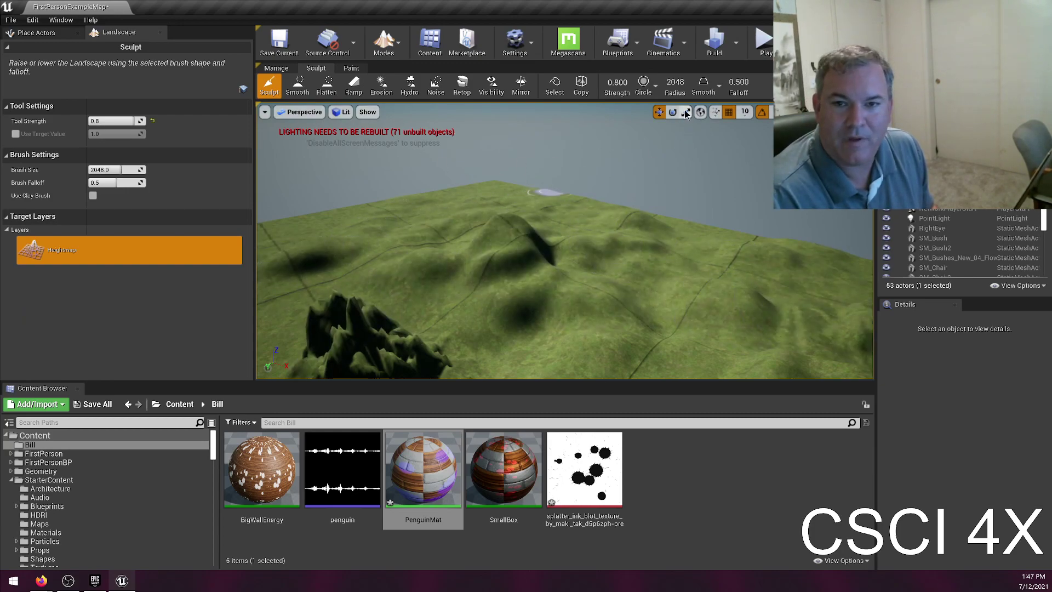
# - Raise steeper peaks among the rounded hills using the Tip brush falloff, and restore the falloff to Smooth
pyautogui.click(716, 92)
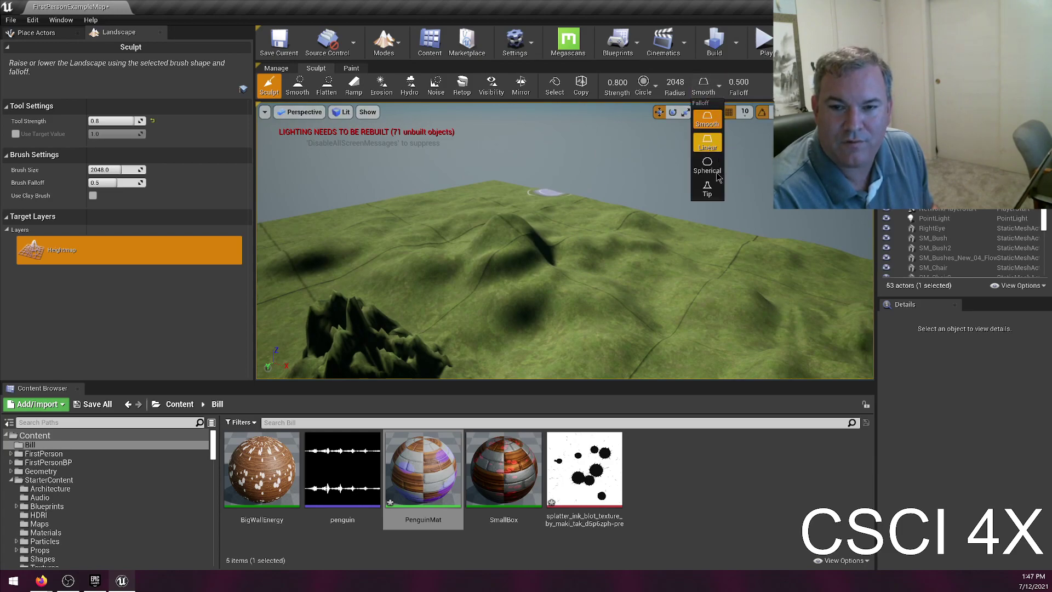
pyautogui.moveTo(666, 272); pyautogui.dragTo(499, 239)
pyautogui.moveTo(385, 256)
pyautogui.mouseDown()
pyautogui.moveTo(547, 304)
pyautogui.moveTo(752, 237)
pyautogui.mouseUp()
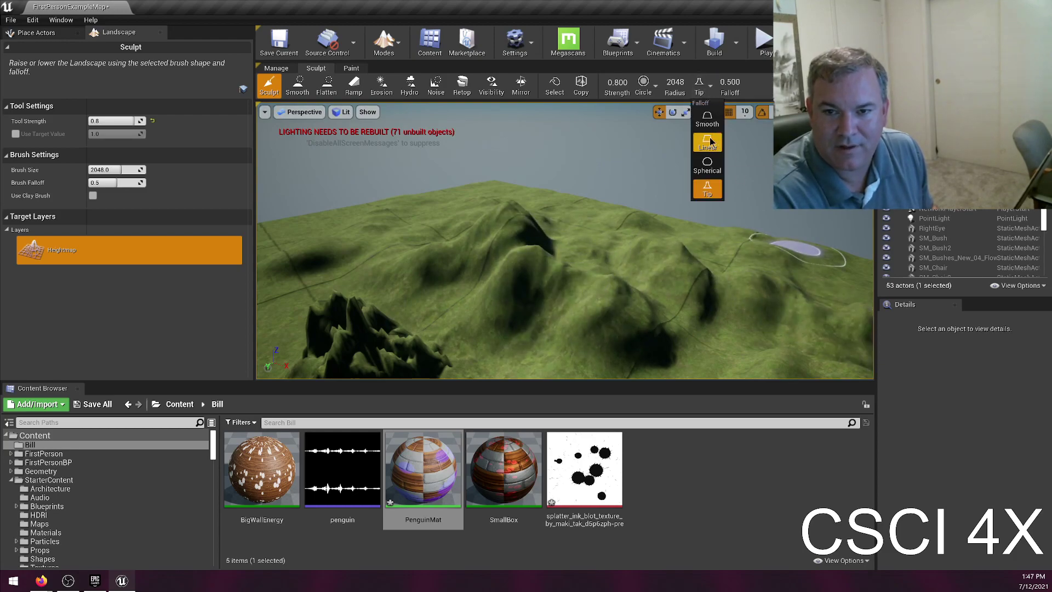
pyautogui.click(708, 119)
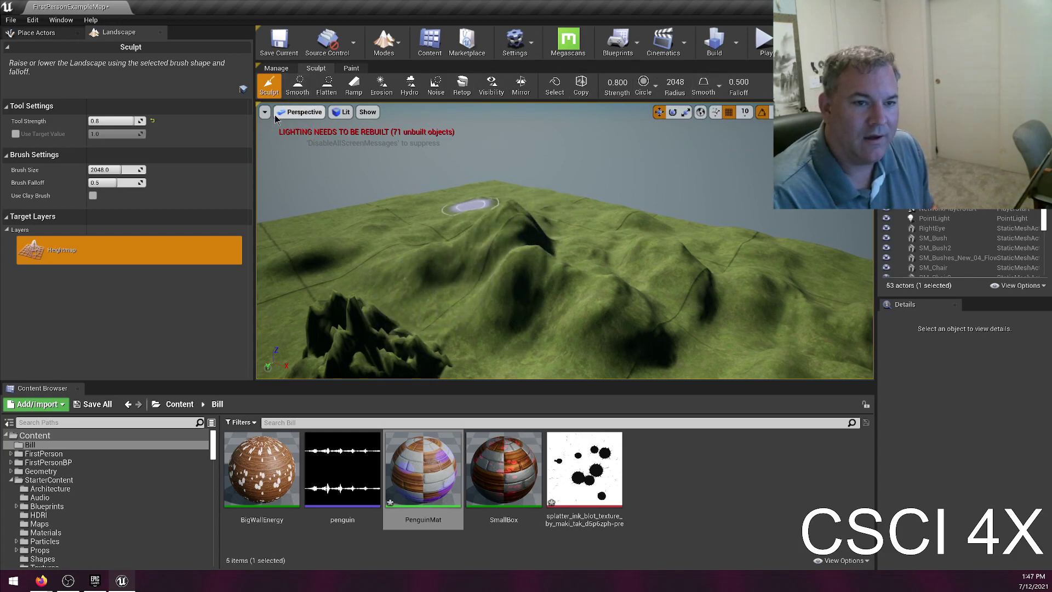
# - Even out the raised hills and ridges with the Smooth tool at strength 0.8
pyautogui.click(296, 82)
pyautogui.moveTo(353, 329); pyautogui.dragTo(399, 282, button='right')
pyautogui.moveTo(500, 244)
pyautogui.mouseDown()
pyautogui.moveTo(505, 294)
pyautogui.moveTo(752, 278)
pyautogui.moveTo(601, 329)
pyautogui.moveTo(475, 300)
pyautogui.moveTo(789, 332)
pyautogui.moveTo(528, 229)
pyautogui.mouseUp()
pyautogui.moveTo(584, 323); pyautogui.dragTo(761, 323, button='right')
pyautogui.moveTo(528, 236); pyautogui.dragTo(528, 307, button='right')
pyautogui.moveTo(496, 249)
pyautogui.mouseDown()
pyautogui.moveTo(639, 246)
pyautogui.moveTo(493, 203)
pyautogui.moveTo(413, 198)
pyautogui.moveTo(378, 220)
pyautogui.mouseUp()
pyautogui.moveTo(378, 220); pyautogui.dragTo(576, 224, button='right')
pyautogui.moveTo(581, 246)
pyautogui.mouseDown()
pyautogui.moveTo(554, 240)
pyautogui.moveTo(672, 187)
pyautogui.moveTo(550, 215)
pyautogui.mouseUp()
# - Smooth the rough, rocky ground and the terrain running up to the penguin level at strength 0.8
pyautogui.moveTo(550, 214); pyautogui.dragTo(658, 164, button='right')
pyautogui.moveTo(641, 229)
pyautogui.mouseDown()
pyautogui.moveTo(586, 256)
pyautogui.moveTo(557, 243)
pyautogui.mouseUp()
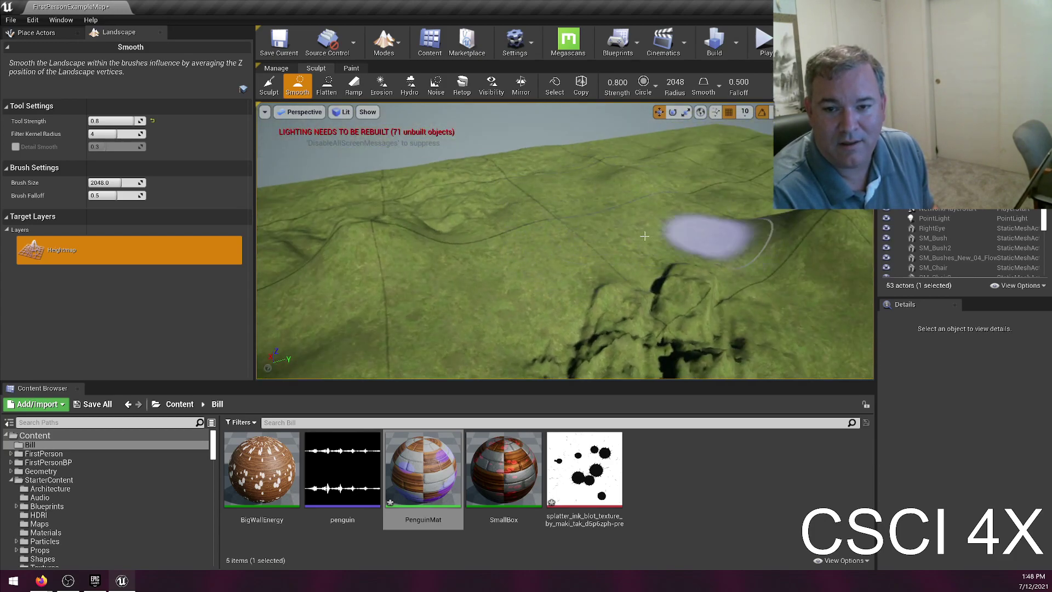
pyautogui.moveTo(549, 230); pyautogui.dragTo(564, 199, button='right')
pyautogui.moveTo(563, 199); pyautogui.dragTo(575, 258)
pyautogui.moveTo(575, 258); pyautogui.dragTo(576, 259, button='right')
pyautogui.moveTo(576, 258)
pyautogui.mouseDown()
pyautogui.moveTo(521, 183)
pyautogui.moveTo(504, 277)
pyautogui.moveTo(630, 141)
pyautogui.mouseUp()
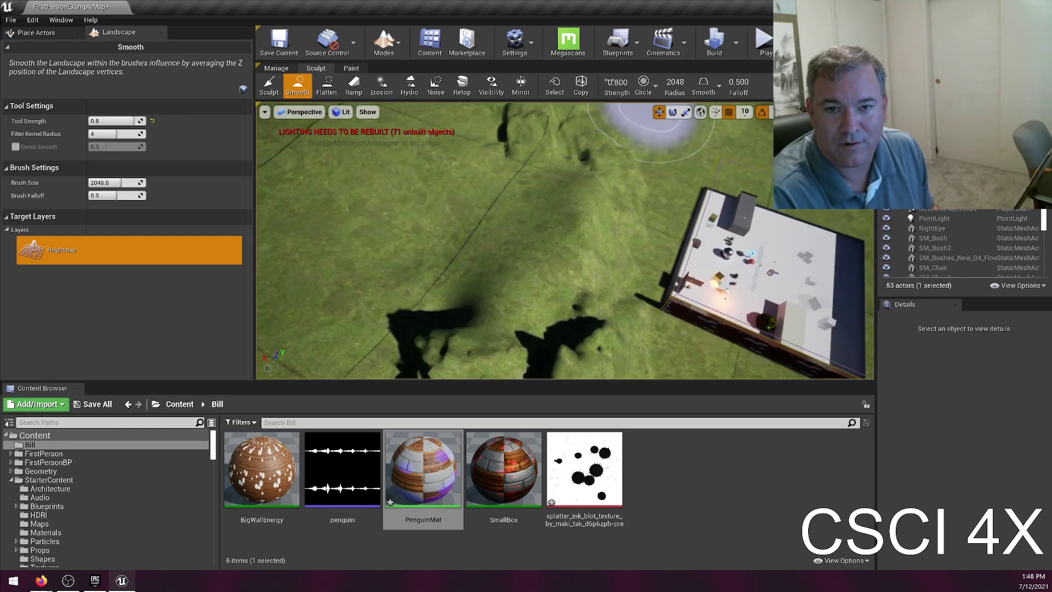
# - Set the Smooth tool strength to 0.31 and soften the jagged mountains beside the level, undoing one stroke
pyautogui.moveTo(595, 304)
pyautogui.mouseDown(button='right')
pyautogui.moveTo(587, 268)
pyautogui.moveTo(590, 316)
pyautogui.mouseUp(button='right')
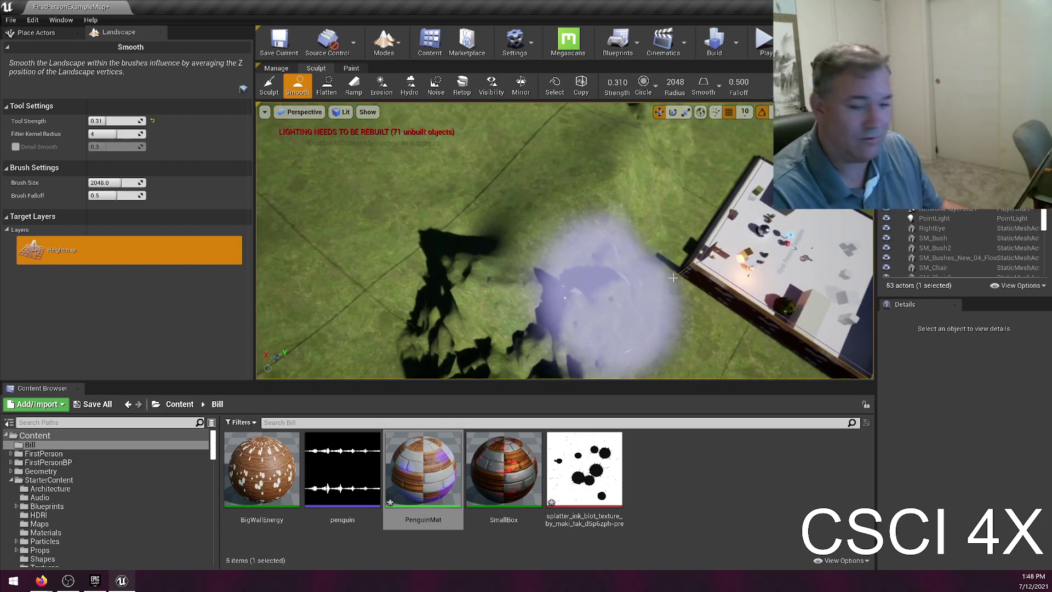
pyautogui.hotkey('ctrl', 'z')
pyautogui.moveTo(622, 274)
pyautogui.mouseDown(button='right')
pyautogui.moveTo(570, 288)
pyautogui.moveTo(833, 293)
pyautogui.mouseUp(button='right')
pyautogui.moveTo(707, 259)
pyautogui.mouseDown()
pyautogui.moveTo(470, 317)
pyautogui.moveTo(285, 318)
pyautogui.mouseUp()
pyautogui.moveTo(783, 238)
pyautogui.mouseDown()
pyautogui.moveTo(505, 247)
pyautogui.moveTo(329, 317)
pyautogui.mouseUp()
pyautogui.moveTo(329, 317)
pyautogui.mouseDown(button='right')
pyautogui.moveTo(367, 274)
pyautogui.moveTo(320, 249)
pyautogui.moveTo(311, 230)
pyautogui.moveTo(315, 251)
pyautogui.moveTo(470, 223)
pyautogui.mouseUp(button='right')
# - Level parts of the hills and valley with the Flatten tool at strength 0.31
pyautogui.click(327, 90)
pyautogui.moveTo(388, 266)
pyautogui.mouseDown(button='right')
pyautogui.moveTo(383, 255)
pyautogui.moveTo(397, 260)
pyautogui.mouseUp(button='right')
pyautogui.moveTo(493, 315)
pyautogui.mouseDown()
pyautogui.moveTo(504, 326)
pyautogui.moveTo(553, 304)
pyautogui.moveTo(493, 277)
pyautogui.mouseUp()
pyautogui.moveTo(493, 277); pyautogui.dragTo(539, 298, button='right')
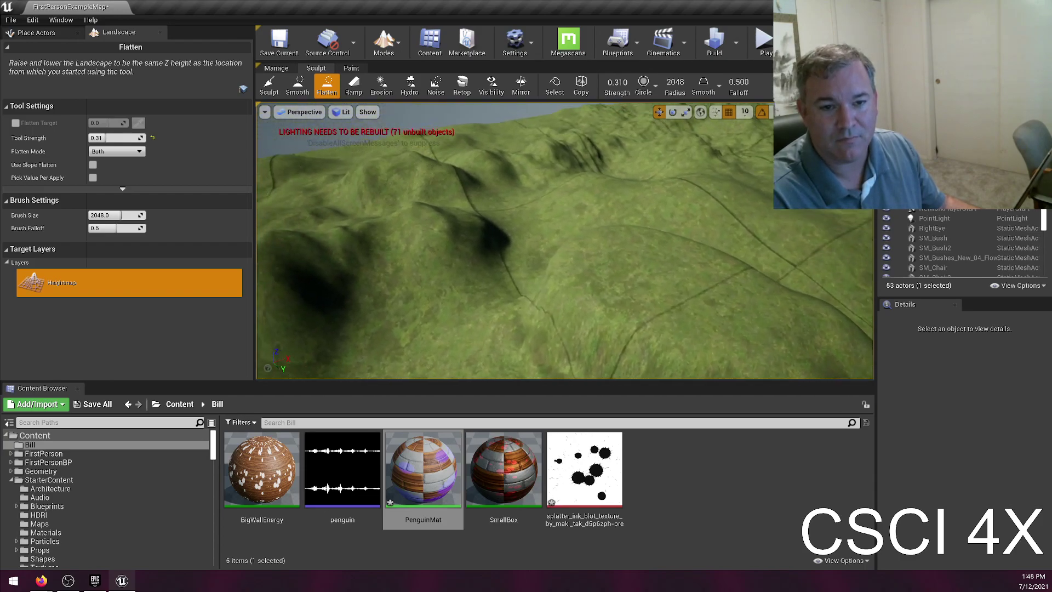
pyautogui.moveTo(540, 299); pyautogui.dragTo(516, 362, button='right')
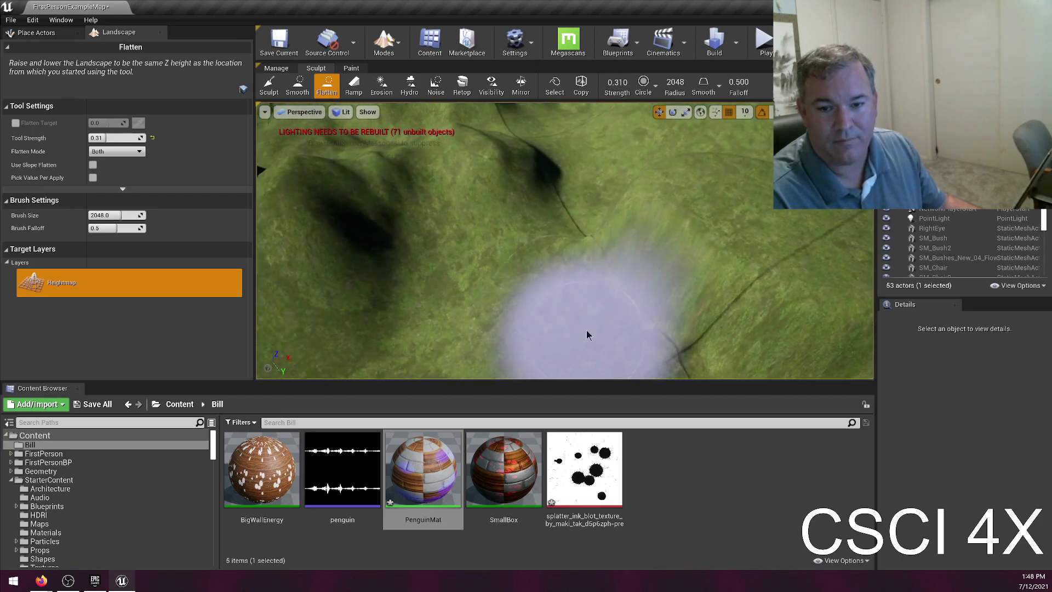
pyautogui.moveTo(619, 269); pyautogui.dragTo(684, 196)
pyautogui.moveTo(535, 316)
pyautogui.mouseDown(button='right')
pyautogui.moveTo(546, 295)
pyautogui.moveTo(553, 378)
pyautogui.moveTo(583, 285)
pyautogui.moveTo(502, 341)
pyautogui.mouseUp(button='right')
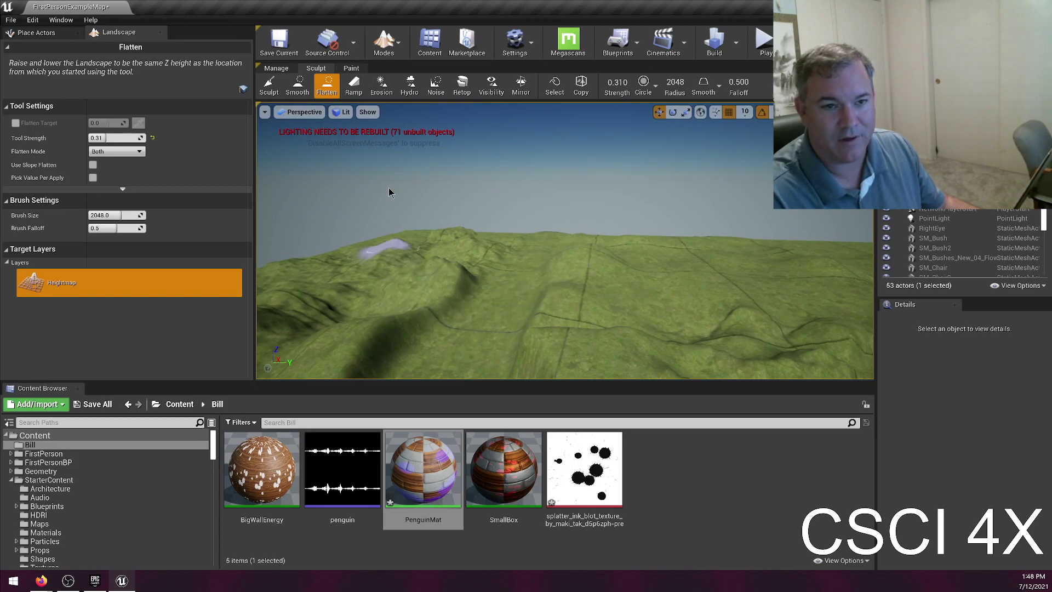
# - Place two trial ramp points on the flat ground, and raise a steep-sided plateau with the Sculpt tool at strength 0.31
pyautogui.click(354, 88)
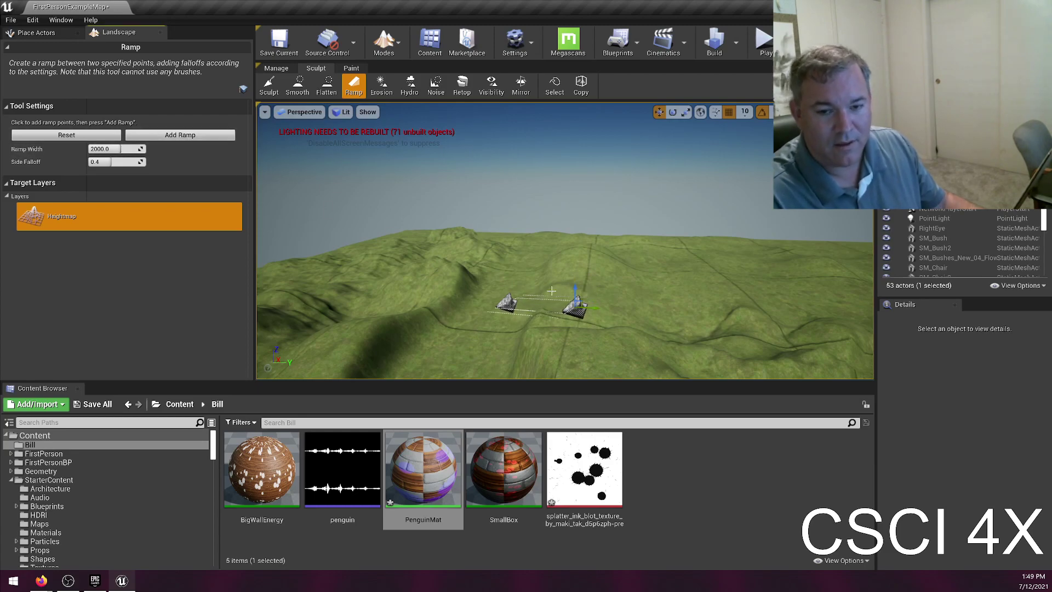
pyautogui.click(272, 82)
pyautogui.moveTo(466, 203)
pyautogui.mouseDown(button='right')
pyautogui.moveTo(438, 299)
pyautogui.moveTo(447, 315)
pyautogui.moveTo(441, 252)
pyautogui.moveTo(619, 233)
pyautogui.moveTo(630, 241)
pyautogui.mouseUp(button='right')
pyautogui.press('w')
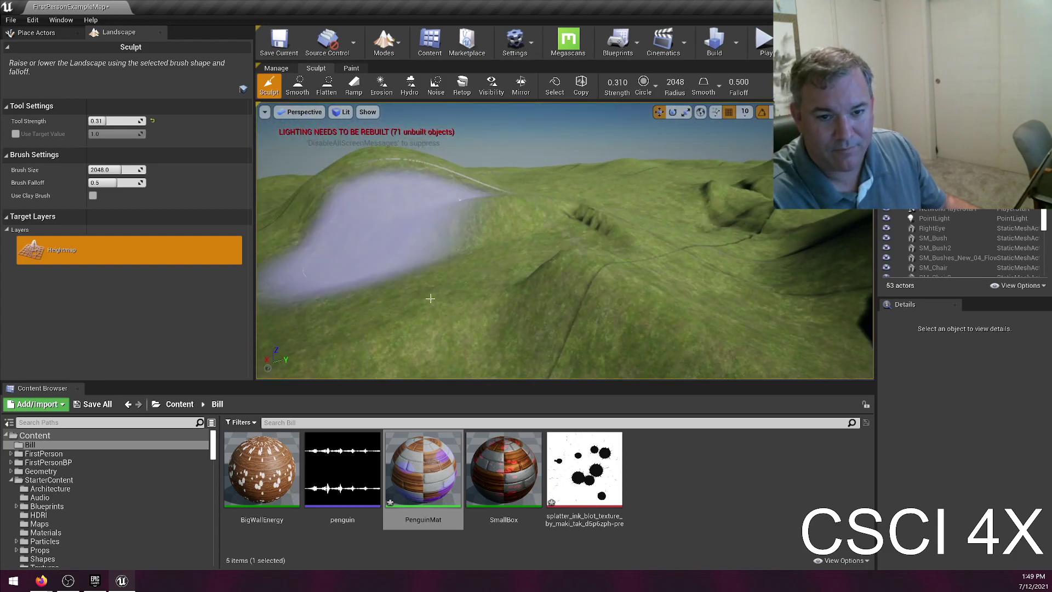
pyautogui.moveTo(548, 279); pyautogui.dragTo(780, 283, button='right')
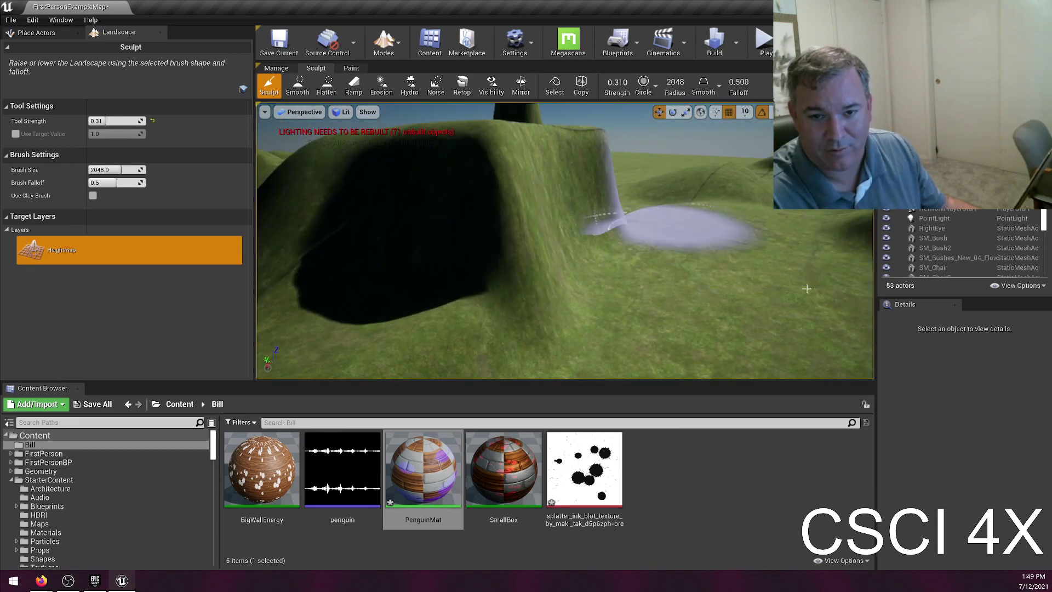
# - Add a ramp from the top of the steep plateau down to the ground, with width 2000 and side falloff 0.4
pyautogui.click(354, 88)
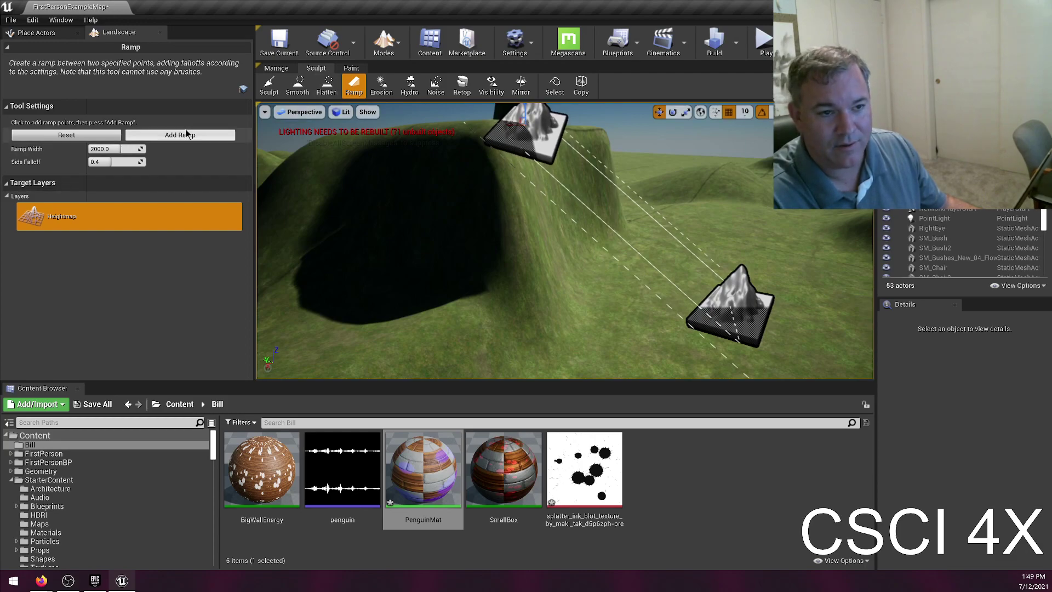
pyautogui.click(270, 87)
pyautogui.moveTo(565, 241); pyautogui.dragTo(712, 197, button='right')
# - Wear down the hills with the thermal Erosion tool at strength 0.31
pyautogui.click(410, 85)
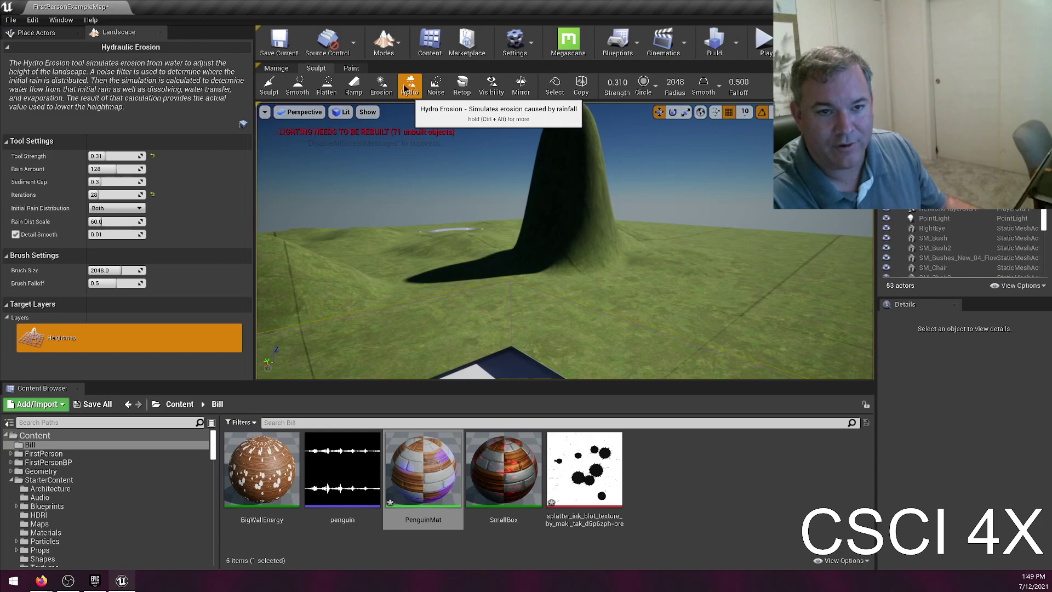
pyautogui.click(381, 85)
pyautogui.moveTo(521, 230)
pyautogui.mouseDown(button='right')
pyautogui.moveTo(647, 247)
pyautogui.moveTo(641, 269)
pyautogui.moveTo(633, 260)
pyautogui.mouseUp(button='right')
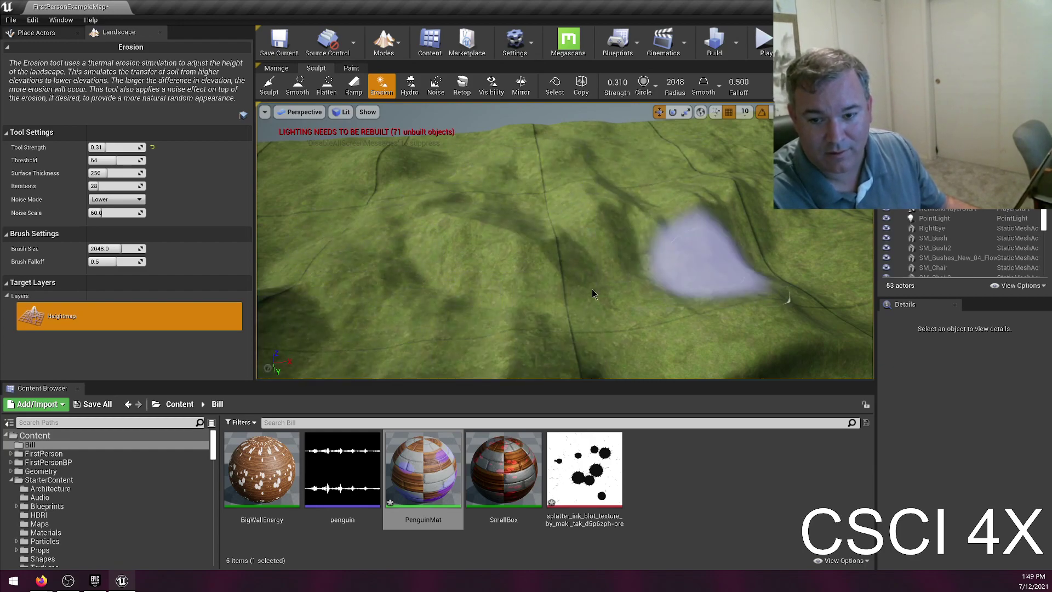
pyautogui.moveTo(684, 297); pyautogui.dragTo(493, 329, button='right')
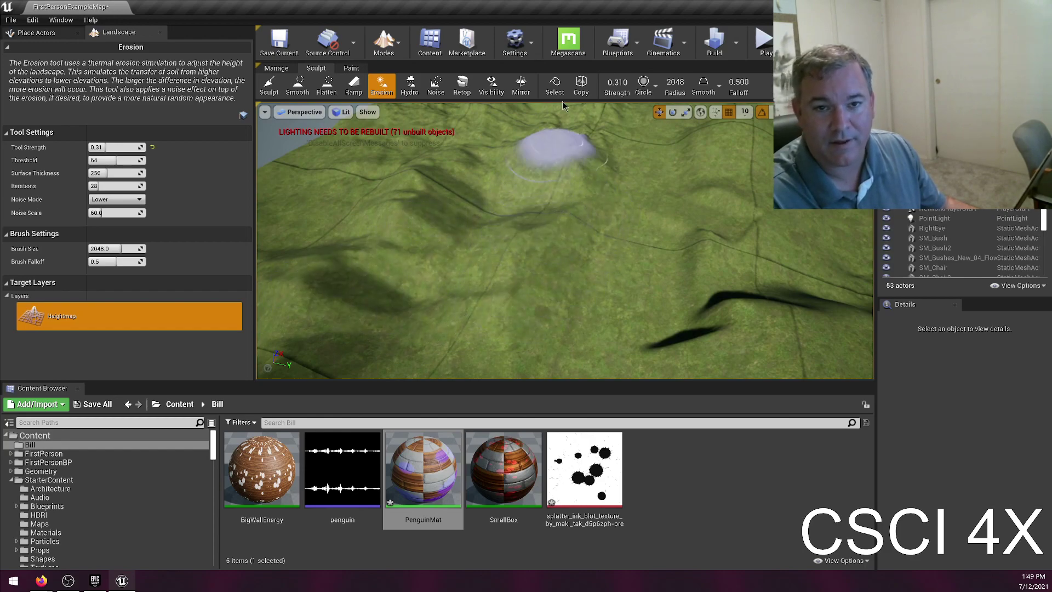
# - Apply Hydro Erosion at strength 0.31 to the slopes of the hills
pyautogui.click(410, 90)
pyautogui.moveTo(493, 210); pyautogui.dragTo(434, 246, button='right')
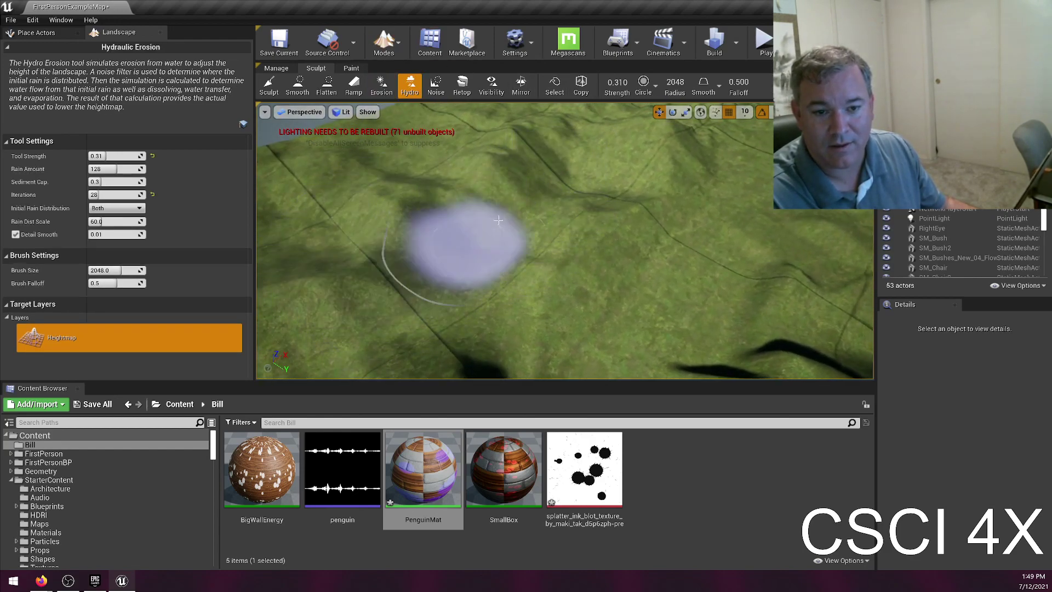
pyautogui.moveTo(538, 213); pyautogui.dragTo(382, 252, button='right')
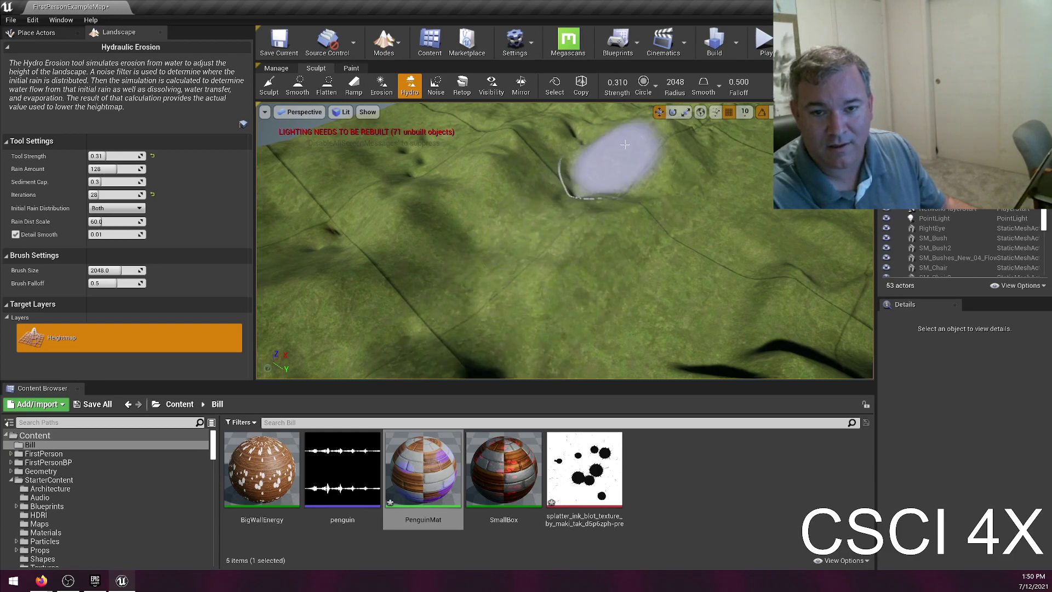
# - Try Hydro Erosion on the grassy slopes at strengths 0.31 and 1.0, and undo the strokes
pyautogui.moveTo(646, 120)
pyautogui.mouseDown()
pyautogui.moveTo(551, 317)
pyautogui.moveTo(504, 305)
pyautogui.moveTo(551, 328)
pyautogui.moveTo(765, 202)
pyautogui.mouseUp()
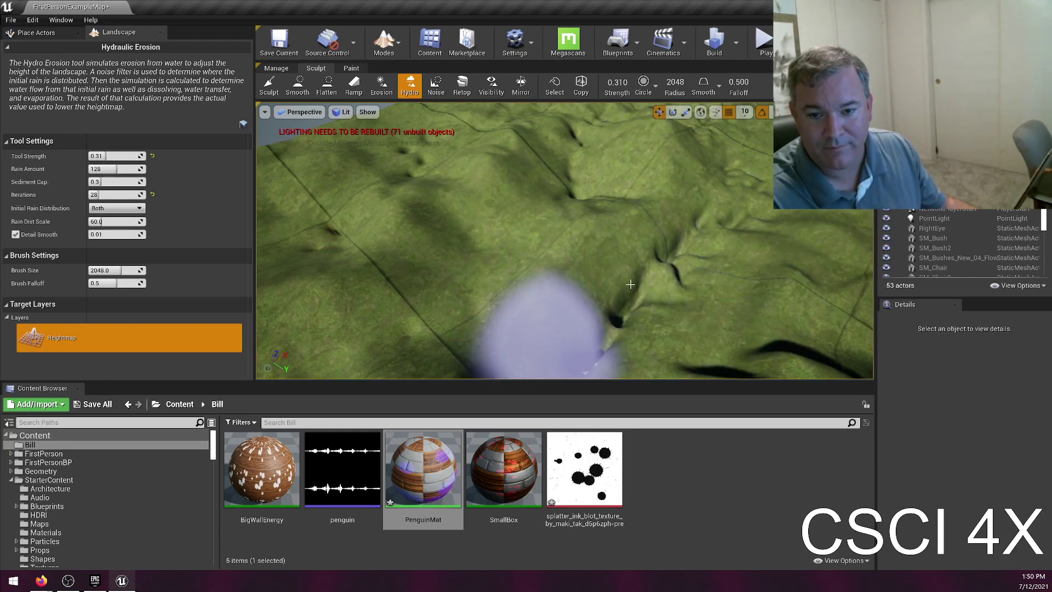
pyautogui.moveTo(611, 118)
pyautogui.mouseDown()
pyautogui.moveTo(610, 270)
pyautogui.moveTo(482, 133)
pyautogui.moveTo(606, 329)
pyautogui.moveTo(798, 238)
pyautogui.moveTo(767, 329)
pyautogui.moveTo(603, 356)
pyautogui.moveTo(307, 236)
pyautogui.moveTo(385, 274)
pyautogui.mouseUp()
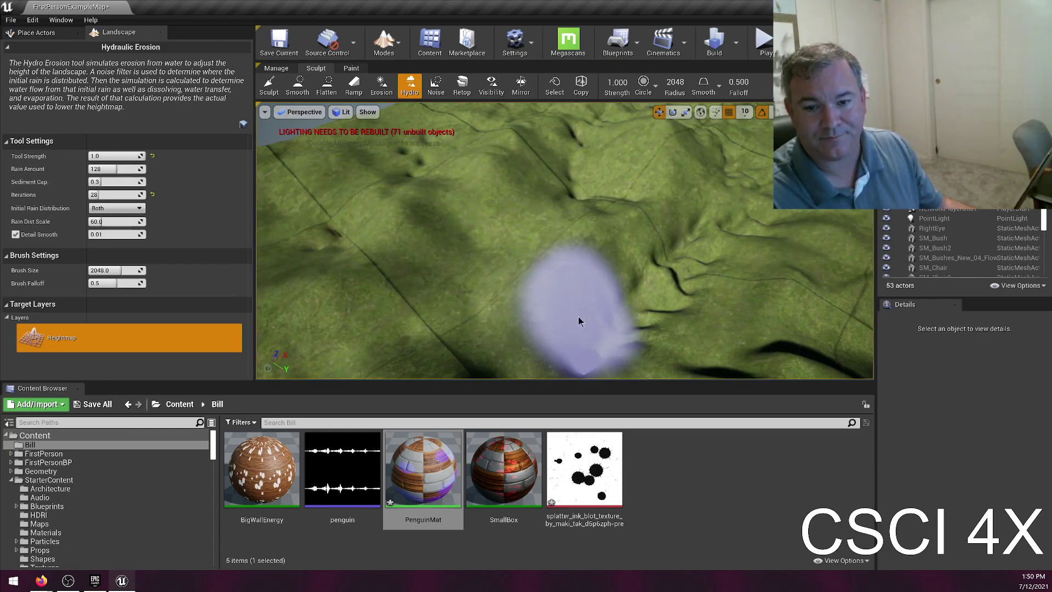
pyautogui.hotkey('ctrl', 'z')
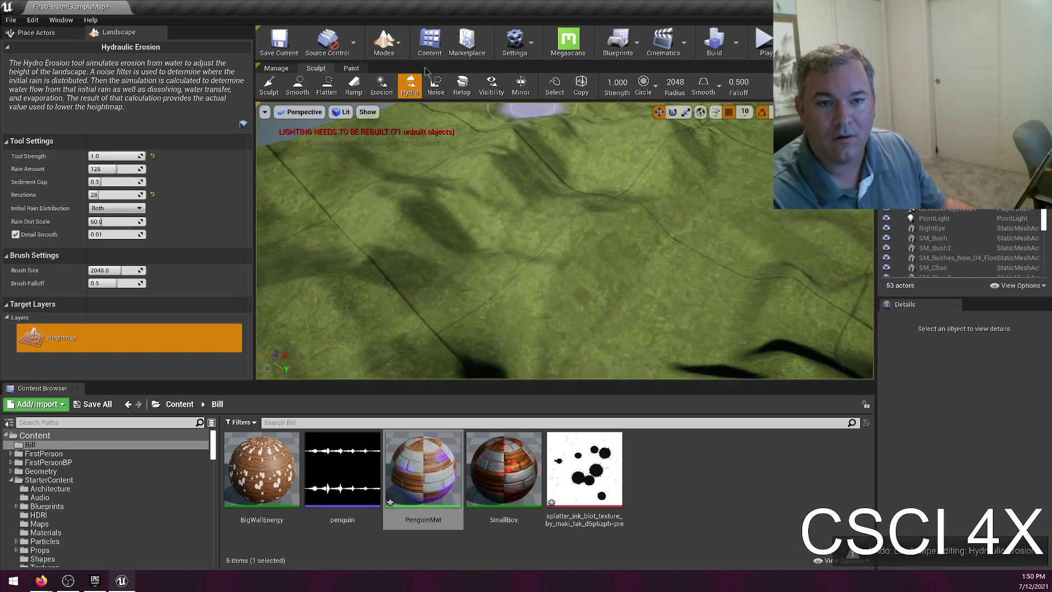
# - Roughen the ground around the tall mountains with the Noise tool at strength 1.0 and noise scale 128
pyautogui.click(433, 86)
pyautogui.moveTo(620, 176)
pyautogui.mouseDown(button='right')
pyautogui.moveTo(635, 142)
pyautogui.moveTo(596, 232)
pyautogui.mouseUp(button='right')
pyautogui.moveTo(522, 247)
pyautogui.mouseDown()
pyautogui.moveTo(575, 159)
pyautogui.moveTo(509, 202)
pyautogui.moveTo(570, 257)
pyautogui.moveTo(548, 197)
pyautogui.mouseUp()
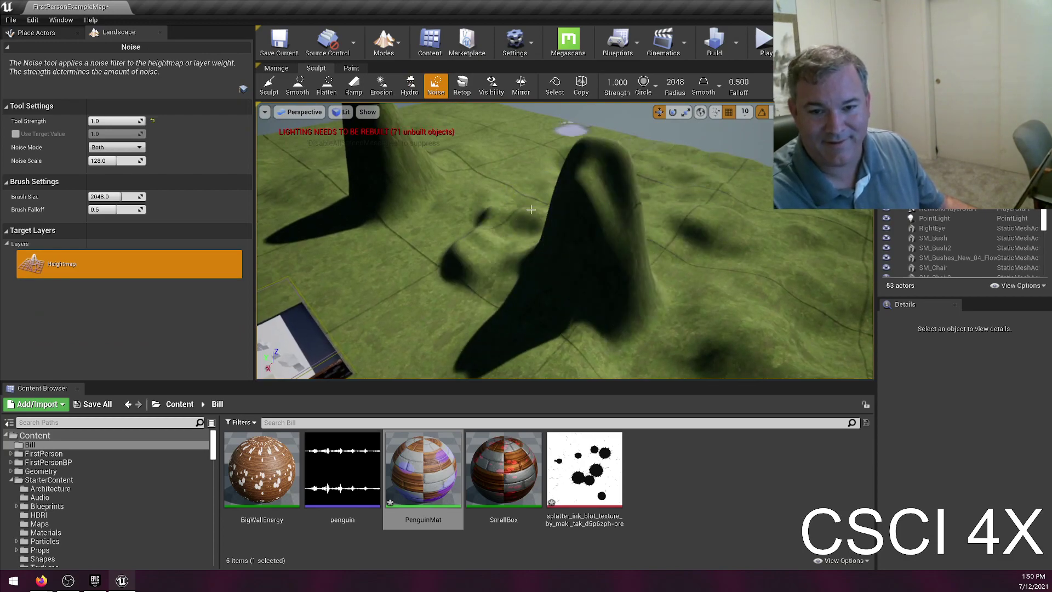
pyautogui.moveTo(472, 182)
pyautogui.mouseDown()
pyautogui.moveTo(665, 209)
pyautogui.moveTo(807, 266)
pyautogui.moveTo(720, 298)
pyautogui.moveTo(481, 163)
pyautogui.mouseUp()
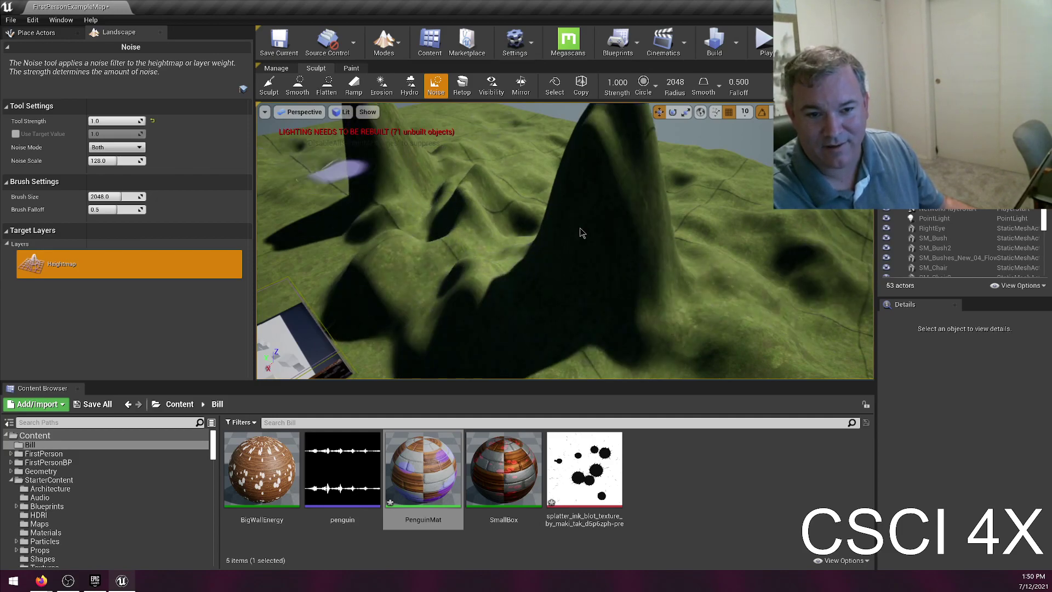
pyautogui.moveTo(482, 179); pyautogui.dragTo(473, 139, button='right')
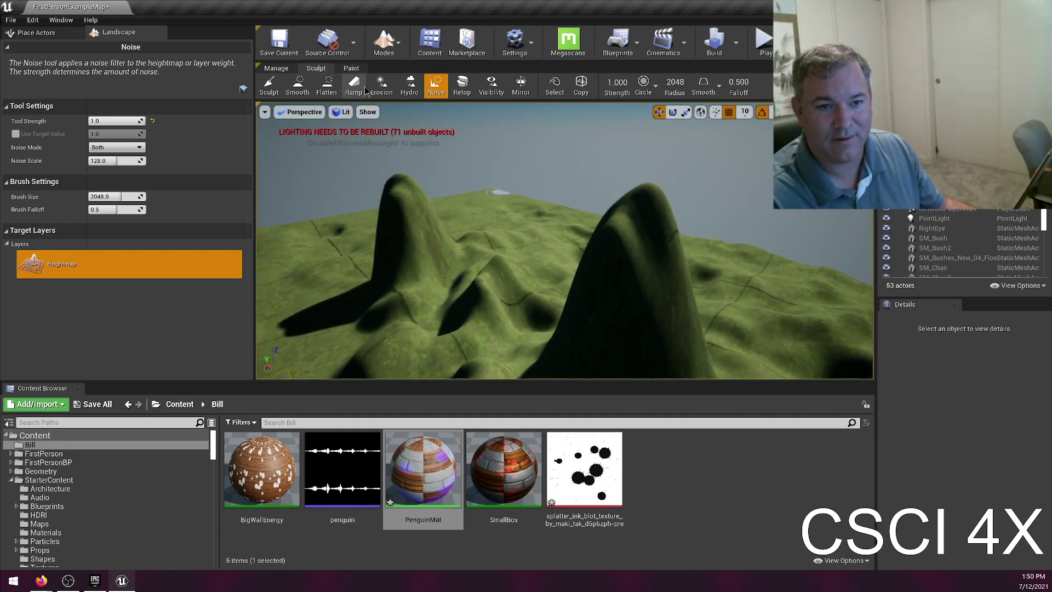
# - Wear down the nearer tall mountain with the thermal Erosion tool at strength 1.0
pyautogui.click(382, 86)
pyautogui.moveTo(623, 282)
pyautogui.mouseDown()
pyautogui.moveTo(630, 305)
pyautogui.moveTo(649, 295)
pyautogui.mouseUp()
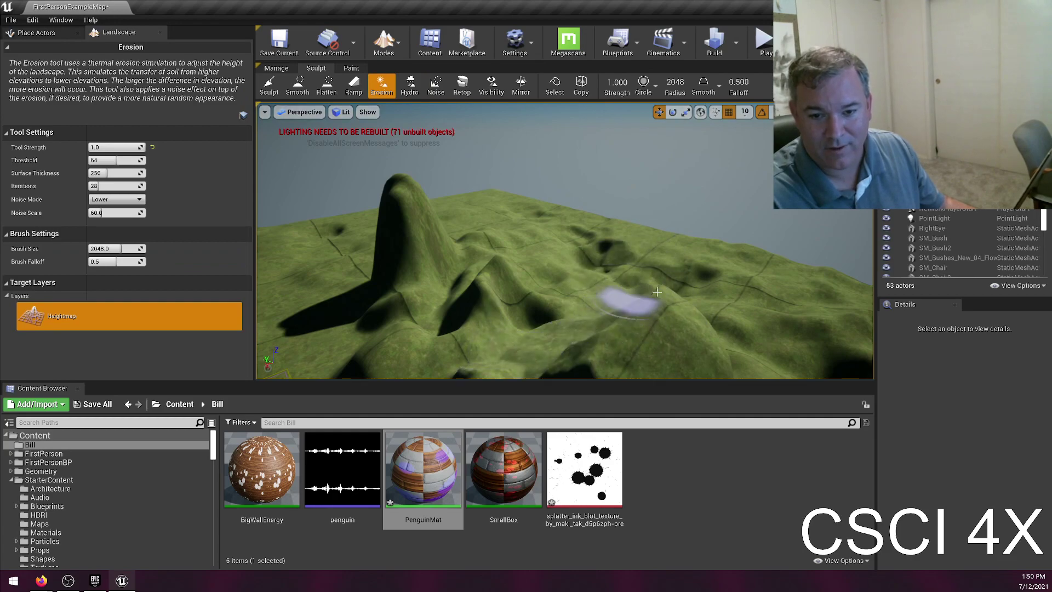
pyautogui.moveTo(712, 286); pyautogui.dragTo(737, 318, button='right')
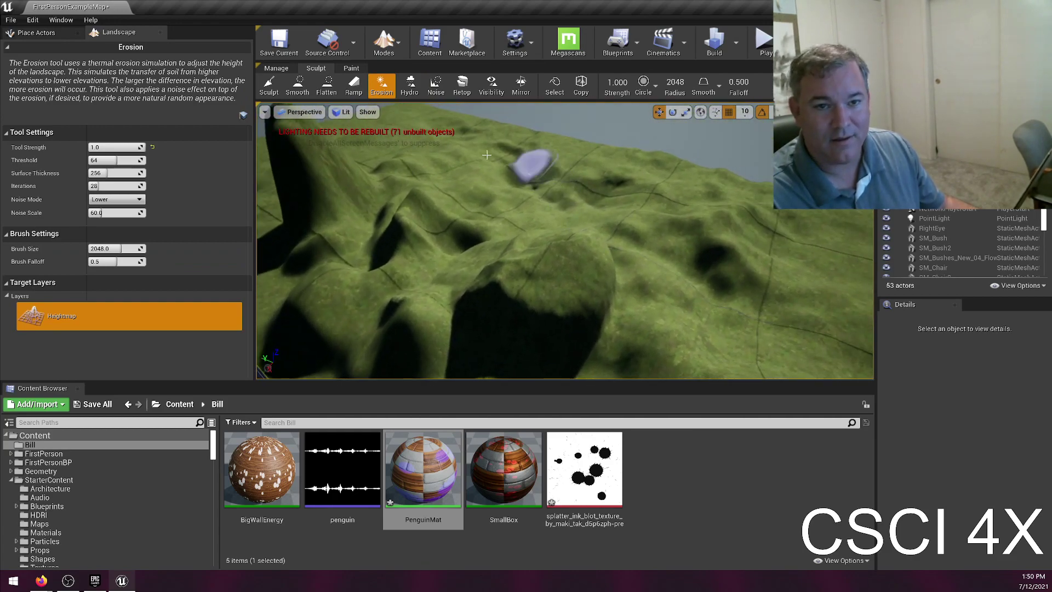
# - Lower the strength to 0.39 and erode the hills around the remaining peak with the Erosion and Hydro Erosion tools
pyautogui.moveTo(618, 82); pyautogui.dragTo(602, 82)
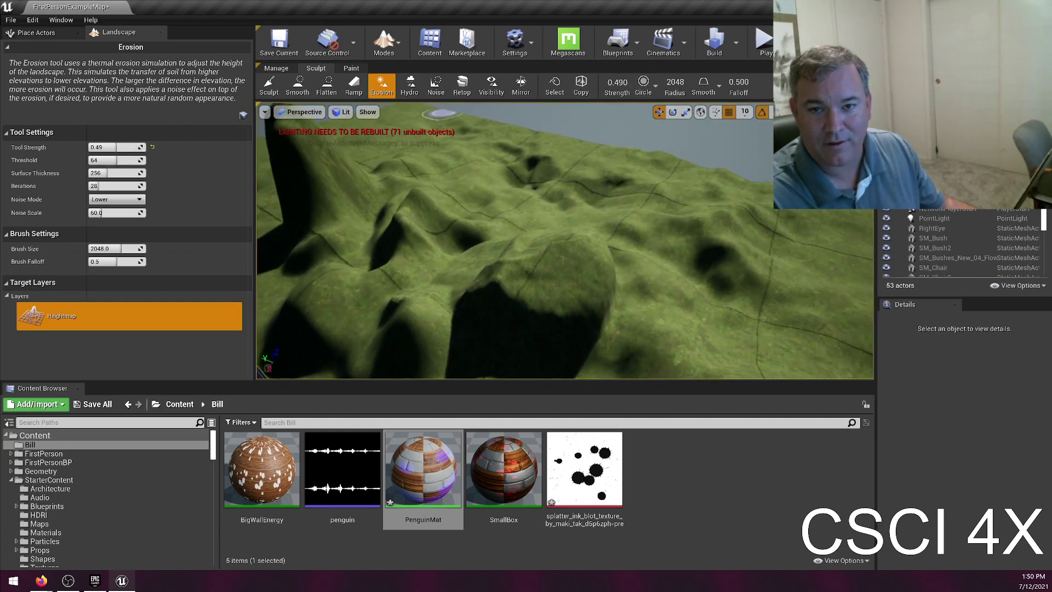
pyautogui.moveTo(575, 305)
pyautogui.mouseDown()
pyautogui.moveTo(435, 322)
pyautogui.moveTo(504, 212)
pyautogui.moveTo(533, 257)
pyautogui.moveTo(712, 236)
pyautogui.moveTo(504, 305)
pyautogui.moveTo(513, 226)
pyautogui.moveTo(734, 241)
pyautogui.moveTo(384, 170)
pyautogui.moveTo(429, 234)
pyautogui.moveTo(541, 196)
pyautogui.mouseUp()
pyautogui.moveTo(541, 196)
pyautogui.mouseDown(button='right')
pyautogui.moveTo(541, 235)
pyautogui.moveTo(541, 219)
pyautogui.moveTo(575, 306)
pyautogui.mouseUp(button='right')
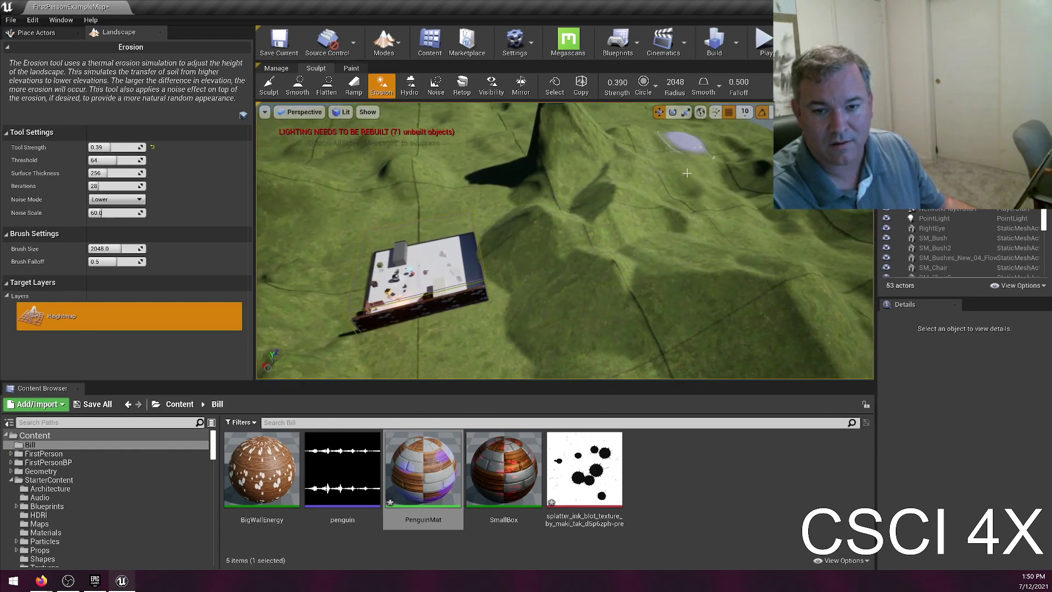
pyautogui.moveTo(570, 197)
pyautogui.mouseDown(button='right')
pyautogui.moveTo(595, 230)
pyautogui.moveTo(600, 205)
pyautogui.moveTo(575, 198)
pyautogui.mouseUp(button='right')
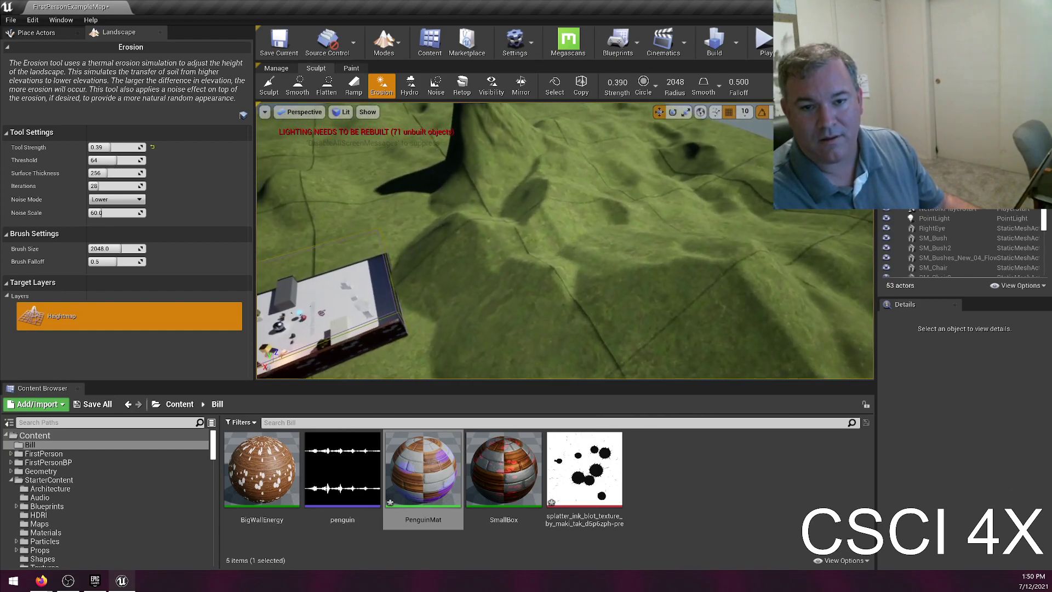
pyautogui.click(410, 86)
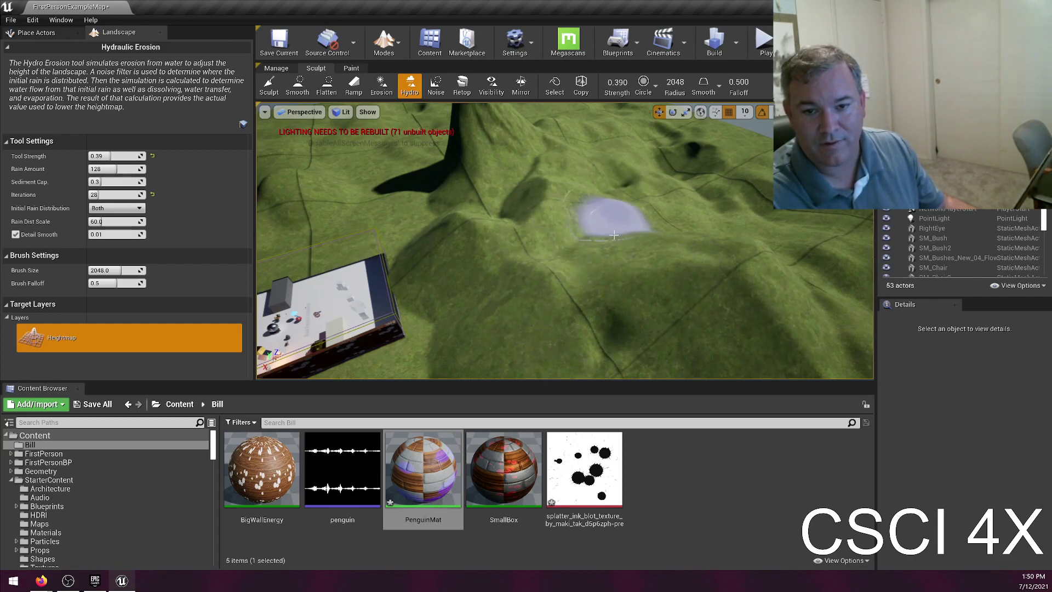
pyautogui.moveTo(594, 213)
pyautogui.mouseDown(button='right')
pyautogui.moveTo(564, 173)
pyautogui.moveTo(524, 175)
pyautogui.mouseUp(button='right')
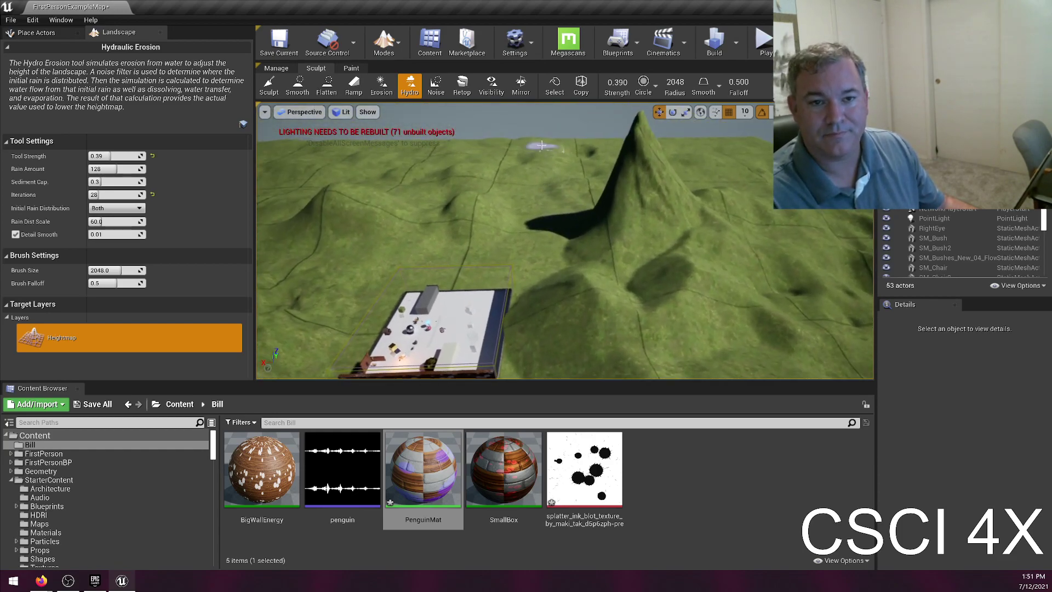
# - Retopologize the slopes of the steep mountain with brush size 2048, undoing one trial along the way
pyautogui.click(463, 88)
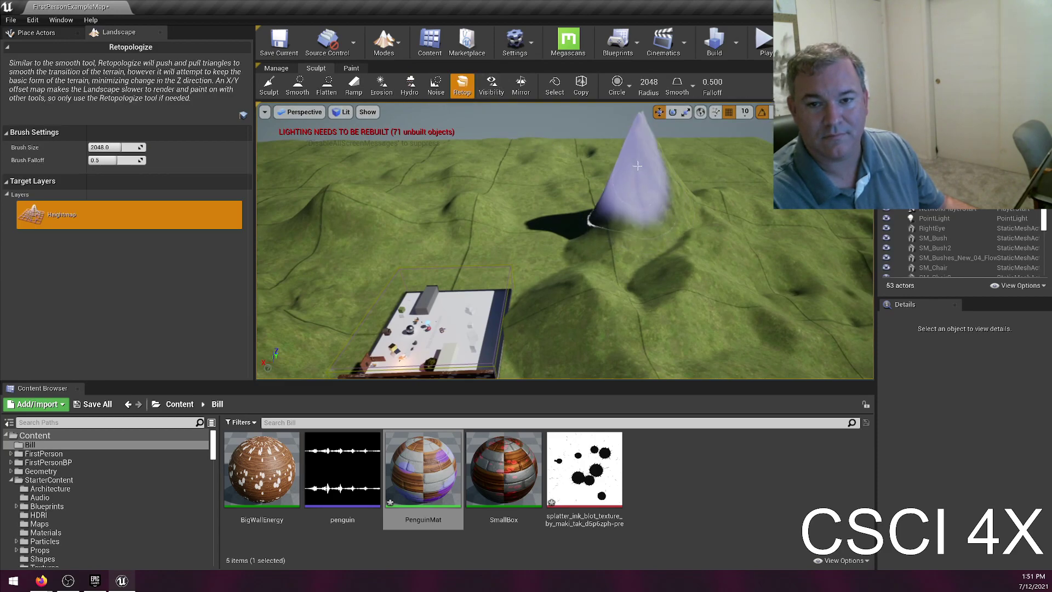
pyautogui.press('w')
pyautogui.moveTo(679, 151)
pyautogui.mouseDown(button='right')
pyautogui.moveTo(728, 152)
pyautogui.moveTo(737, 141)
pyautogui.mouseUp(button='right')
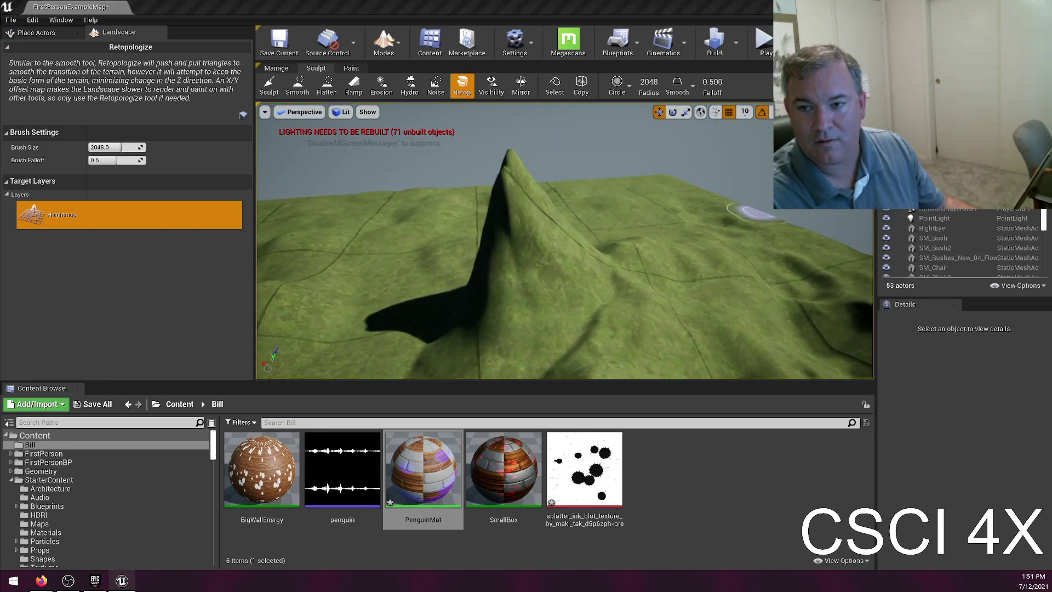
pyautogui.moveTo(757, 214); pyautogui.dragTo(796, 241, button='right')
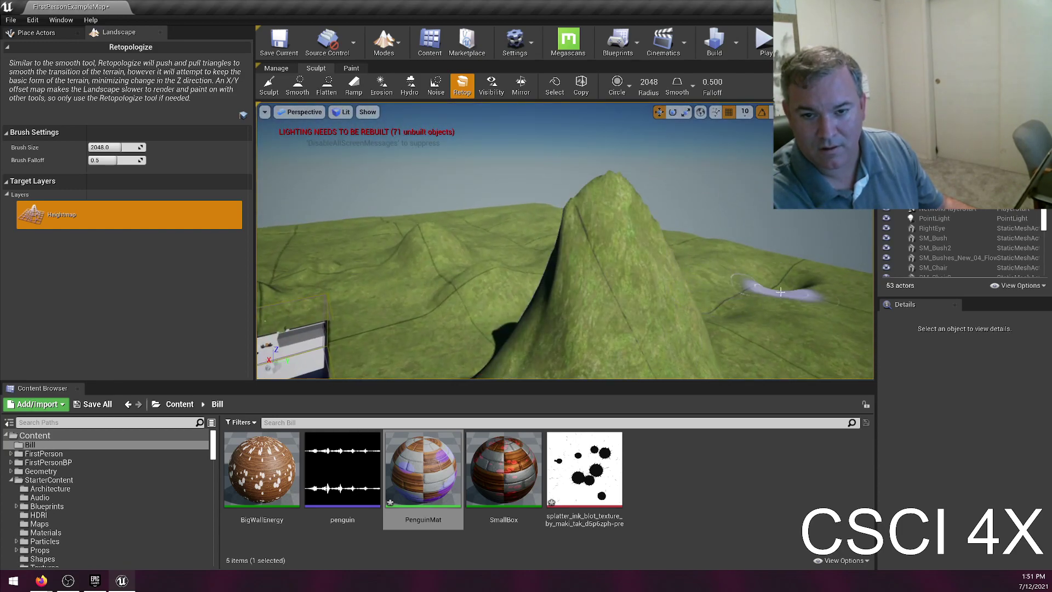
pyautogui.hotkey('ctrl', 'z')
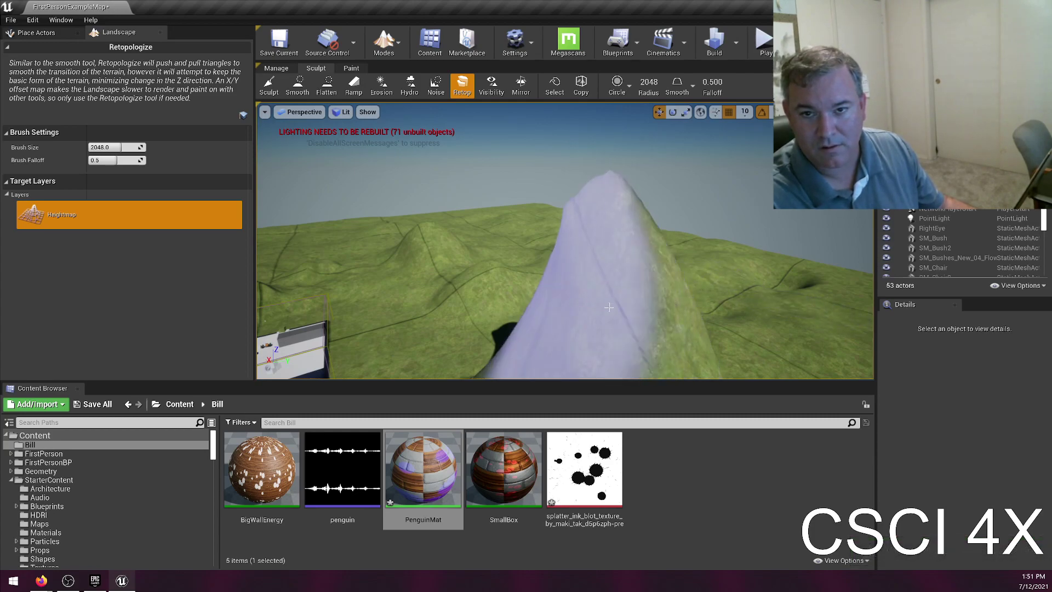
pyautogui.moveTo(507, 267); pyautogui.dragTo(734, 258)
pyautogui.moveTo(756, 240)
pyautogui.mouseDown(button='right')
pyautogui.moveTo(573, 290)
pyautogui.moveTo(600, 299)
pyautogui.moveTo(586, 351)
pyautogui.moveTo(578, 334)
pyautogui.mouseUp(button='right')
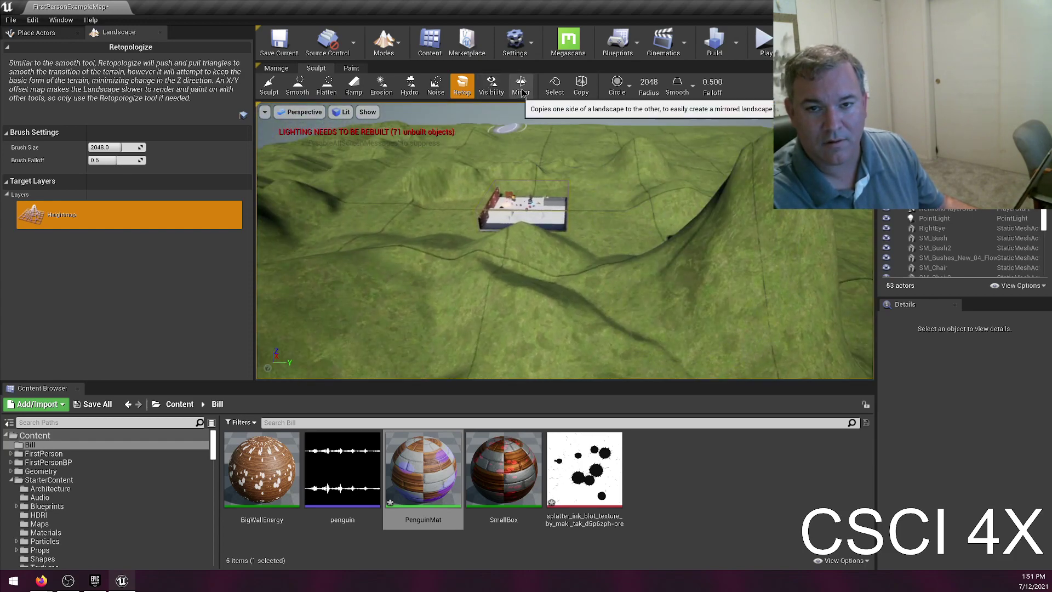
# - Smooth the rough hills at the far corner of the landscape with the Smooth tool at strength 0.18
pyautogui.moveTo(548, 219)
pyautogui.mouseDown(button='right')
pyautogui.moveTo(482, 231)
pyautogui.moveTo(521, 246)
pyautogui.moveTo(504, 214)
pyautogui.mouseUp(button='right')
pyautogui.press('w')
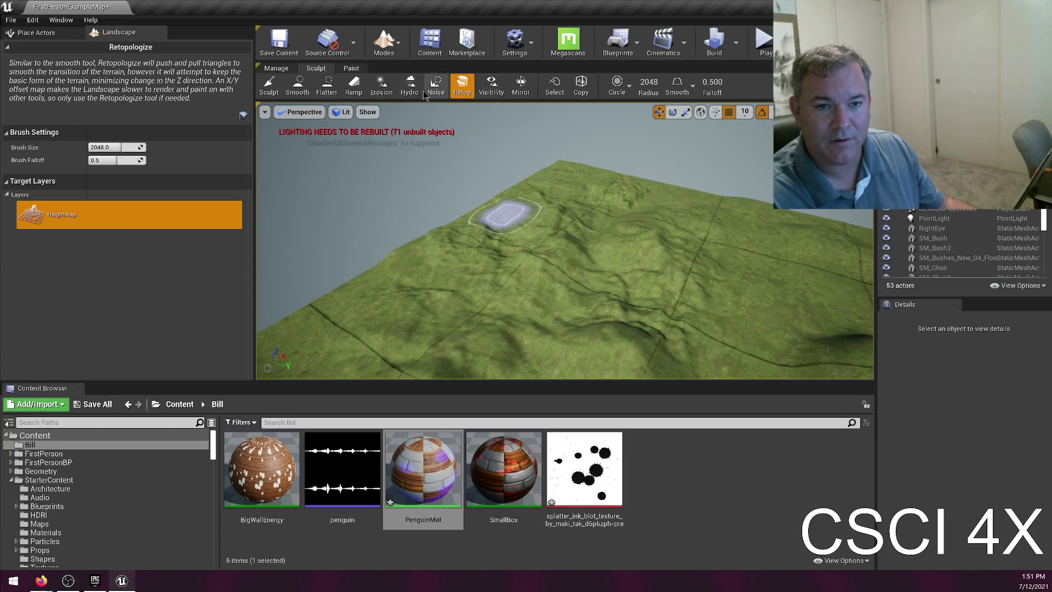
pyautogui.click(298, 85)
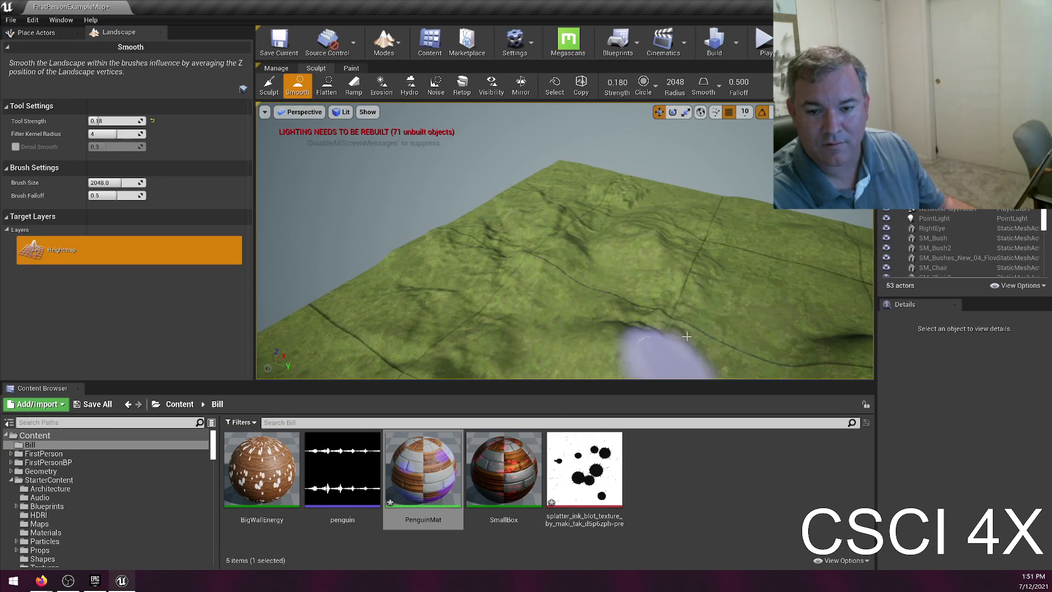
pyautogui.moveTo(688, 260)
pyautogui.mouseDown()
pyautogui.moveTo(586, 207)
pyautogui.moveTo(557, 244)
pyautogui.moveTo(484, 239)
pyautogui.moveTo(495, 376)
pyautogui.mouseUp()
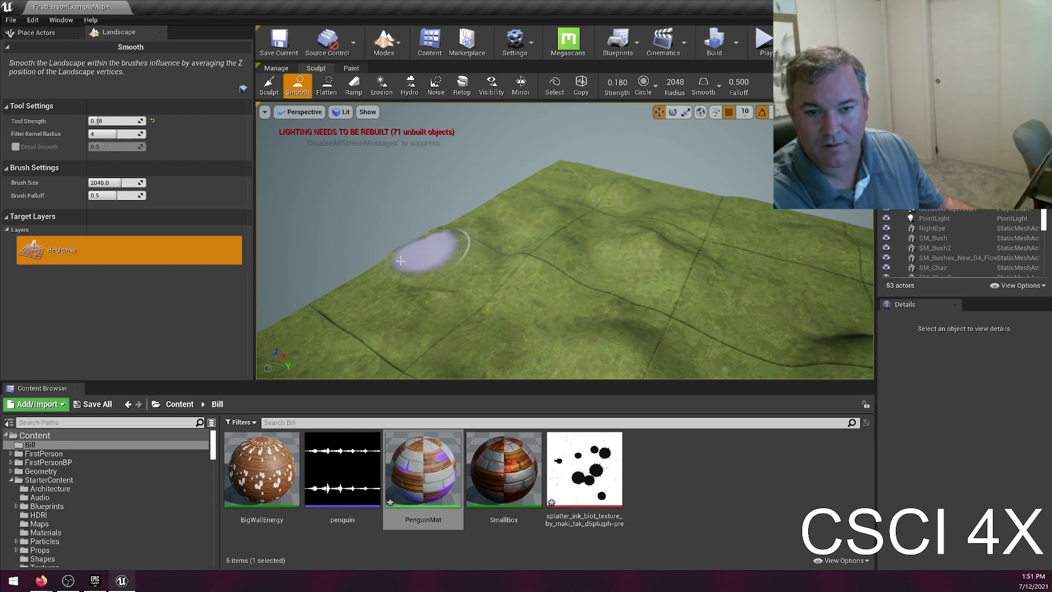
# - Smooth the hills surrounding the penguin level at strength 0.18 with brush size 2048
pyautogui.moveTo(431, 337)
pyautogui.mouseDown(button='right')
pyautogui.moveTo(425, 344)
pyautogui.moveTo(425, 329)
pyautogui.mouseUp(button='right')
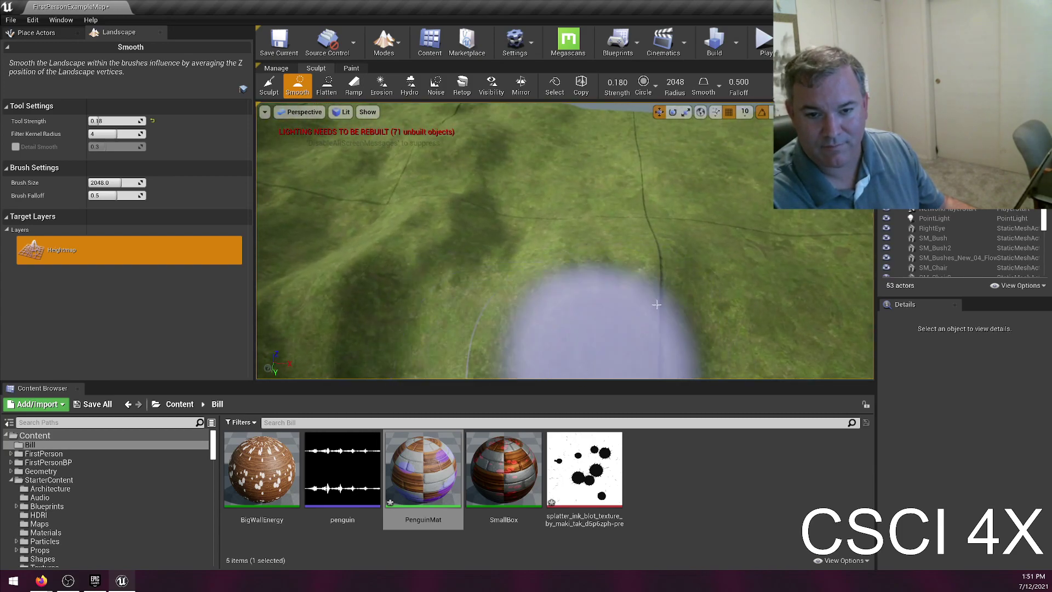
pyautogui.moveTo(430, 168); pyautogui.dragTo(422, 180, button='right')
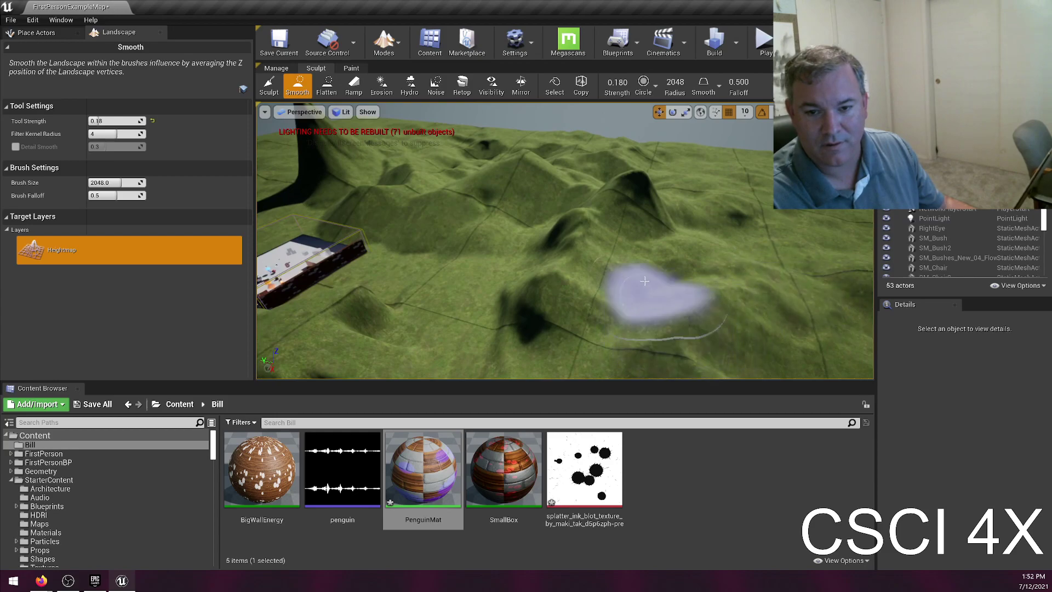
pyautogui.moveTo(557, 306)
pyautogui.mouseDown()
pyautogui.moveTo(822, 296)
pyautogui.moveTo(523, 314)
pyautogui.moveTo(627, 216)
pyautogui.moveTo(604, 187)
pyautogui.mouseUp()
pyautogui.moveTo(716, 311)
pyautogui.mouseDown(button='right')
pyautogui.moveTo(347, 298)
pyautogui.moveTo(295, 306)
pyautogui.moveTo(273, 268)
pyautogui.moveTo(323, 299)
pyautogui.moveTo(411, 282)
pyautogui.moveTo(458, 257)
pyautogui.mouseUp(button='right')
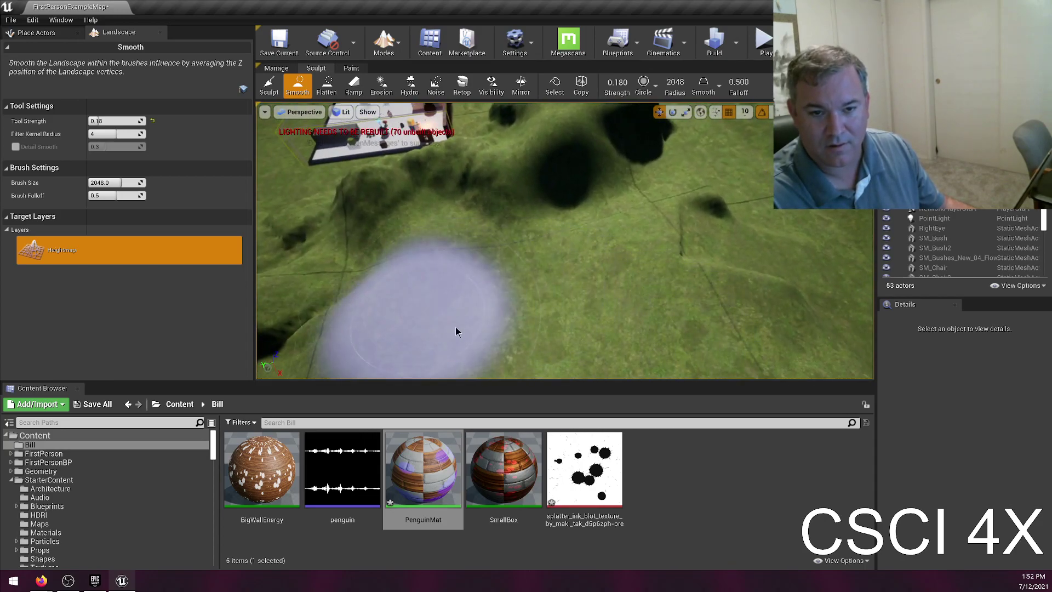
pyautogui.moveTo(505, 366)
pyautogui.mouseDown(button='right')
pyautogui.moveTo(411, 305)
pyautogui.moveTo(608, 306)
pyautogui.mouseUp(button='right')
pyautogui.moveTo(685, 318); pyautogui.dragTo(767, 290, button='right')
pyautogui.moveTo(587, 328); pyautogui.dragTo(573, 274, button='right')
pyautogui.moveTo(573, 274)
pyautogui.mouseDown()
pyautogui.moveTo(455, 254)
pyautogui.moveTo(493, 299)
pyautogui.mouseUp()
pyautogui.moveTo(493, 299)
pyautogui.mouseDown(button='right')
pyautogui.moveTo(630, 301)
pyautogui.moveTo(685, 285)
pyautogui.moveTo(631, 252)
pyautogui.moveTo(438, 213)
pyautogui.mouseUp(button='right')
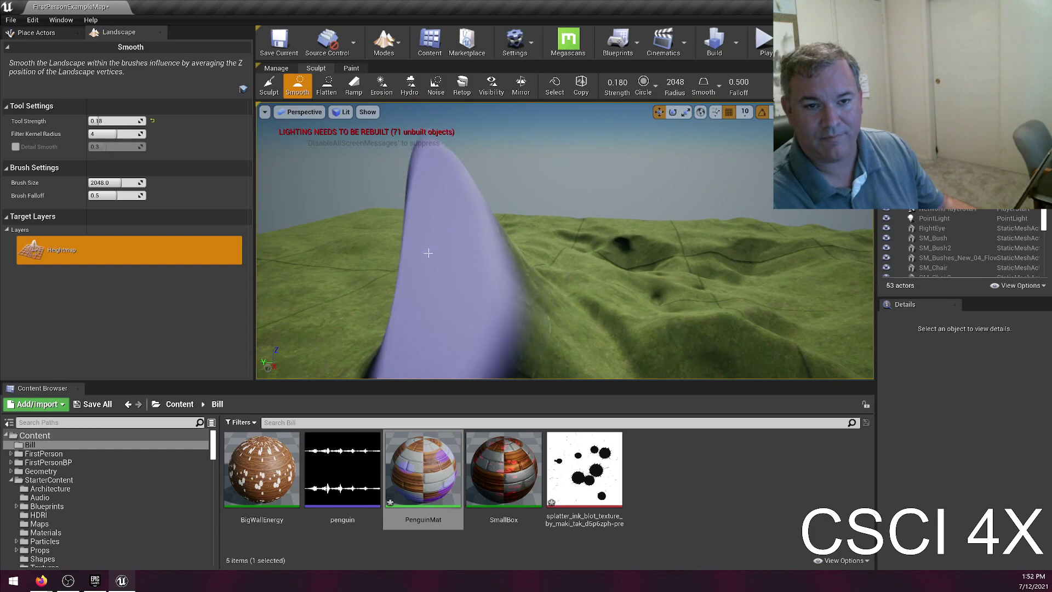
pyautogui.moveTo(451, 186)
pyautogui.mouseDown(button='right')
pyautogui.moveTo(443, 216)
pyautogui.moveTo(438, 200)
pyautogui.moveTo(448, 221)
pyautogui.mouseUp(button='right')
pyautogui.moveTo(688, 207); pyautogui.dragTo(690, 257, button='right')
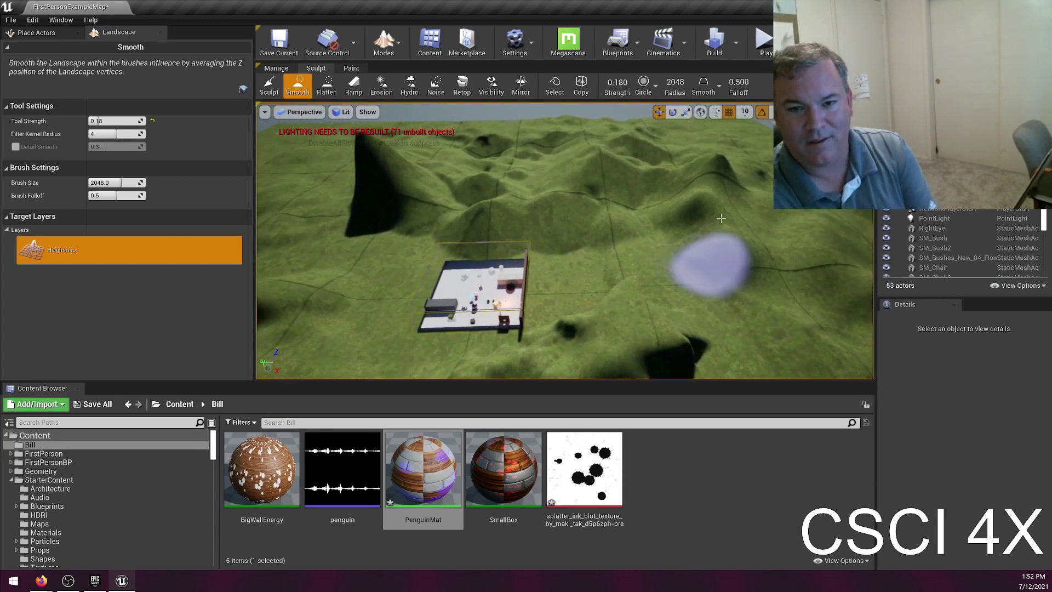
# - Rebuild the lighting for the level
pyautogui.click(736, 42)
pyautogui.click(769, 74)
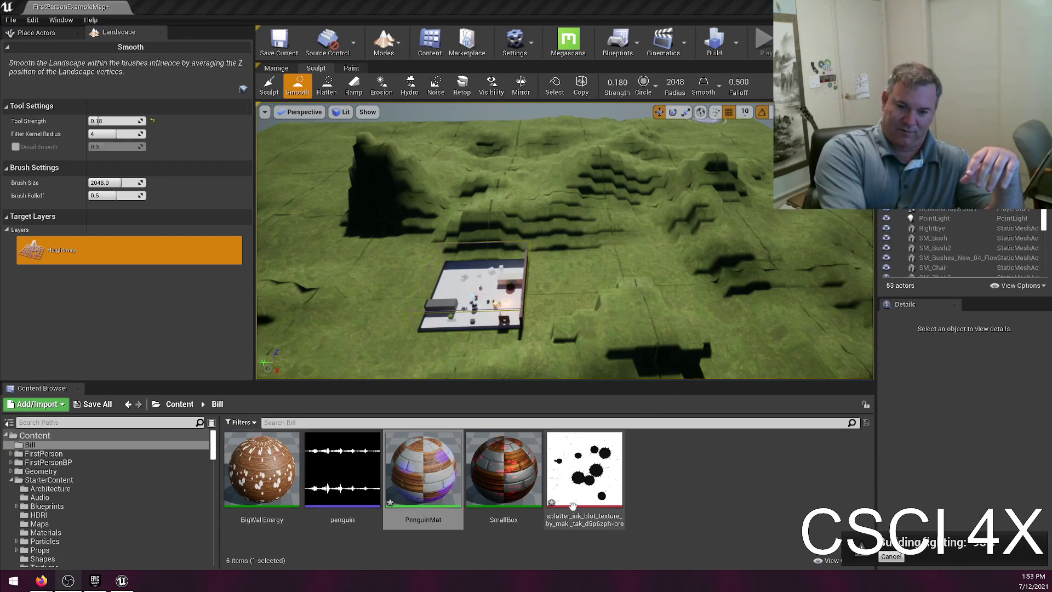
pyautogui.moveTo(588, 495)
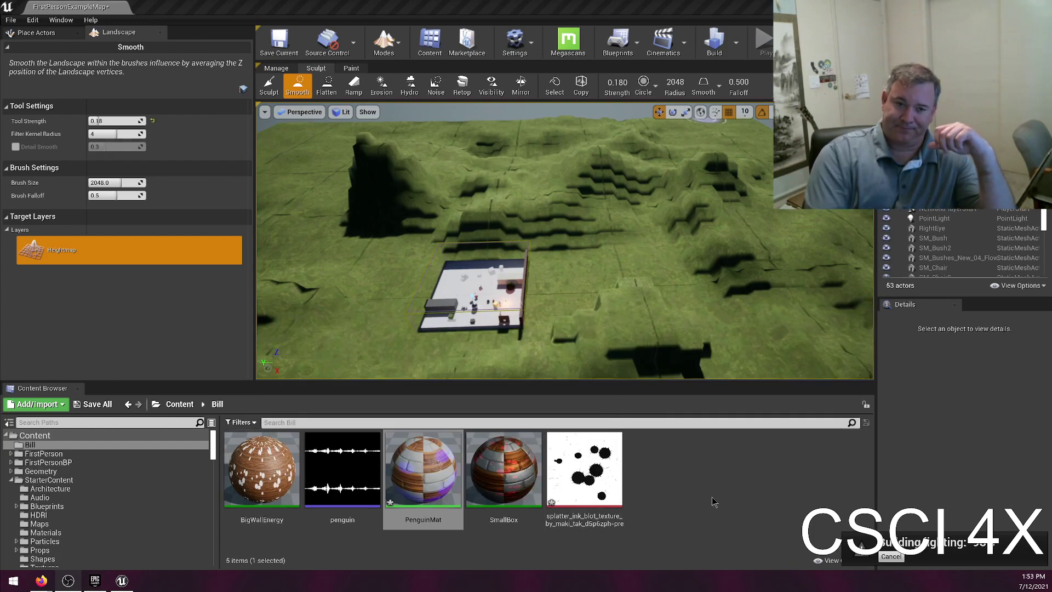
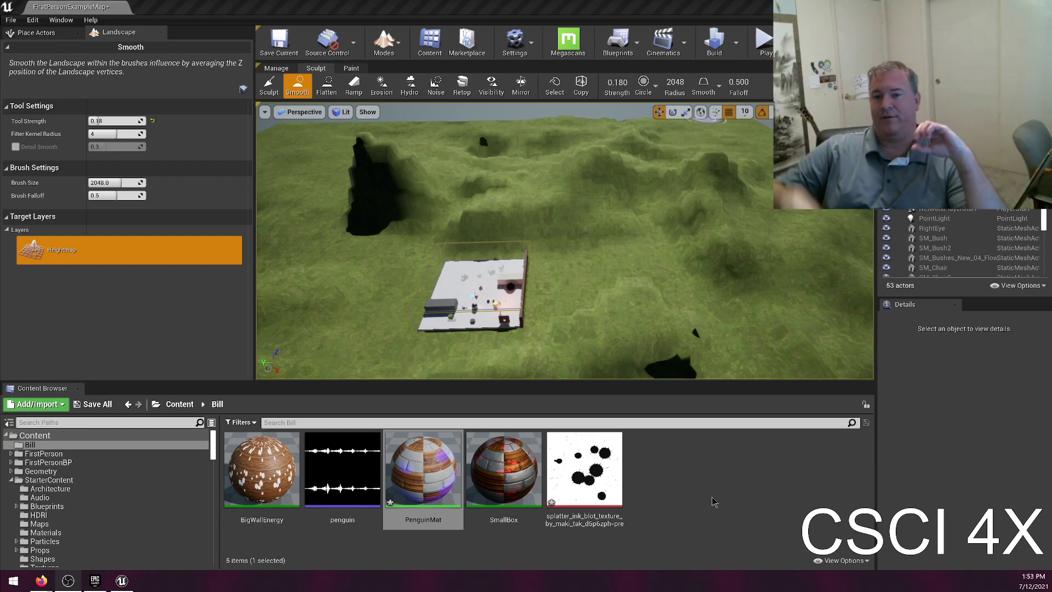
# - Erode the slope between the two nearby hills with the thermal Erosion tool at strength 0.18
pyautogui.moveTo(592, 324); pyautogui.dragTo(630, 323, button='right')
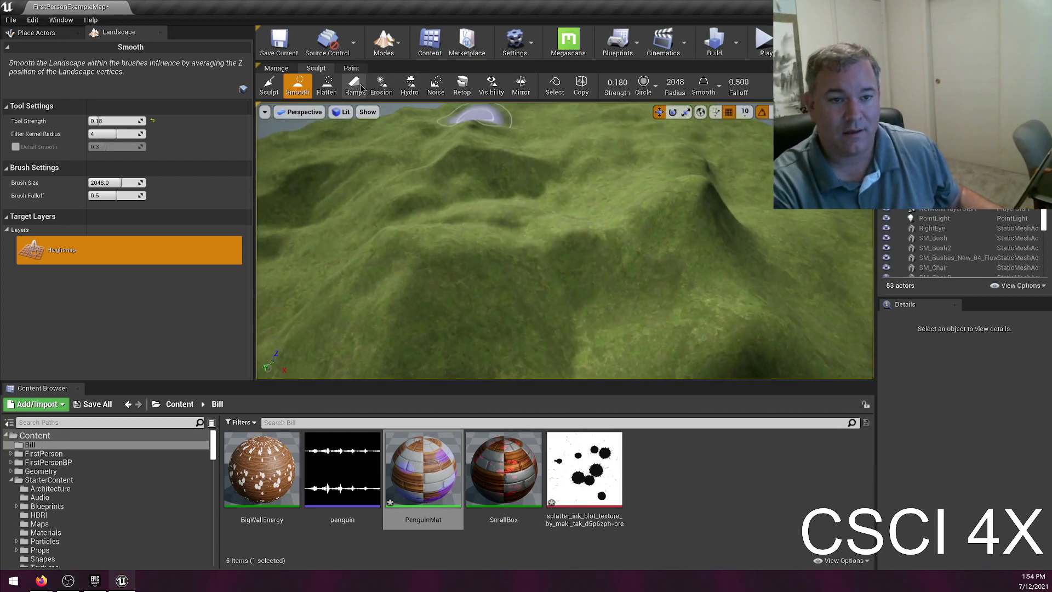
pyautogui.click(382, 85)
pyautogui.moveTo(546, 227)
pyautogui.mouseDown()
pyautogui.moveTo(570, 270)
pyautogui.moveTo(585, 264)
pyautogui.moveTo(545, 278)
pyautogui.moveTo(564, 277)
pyautogui.mouseUp()
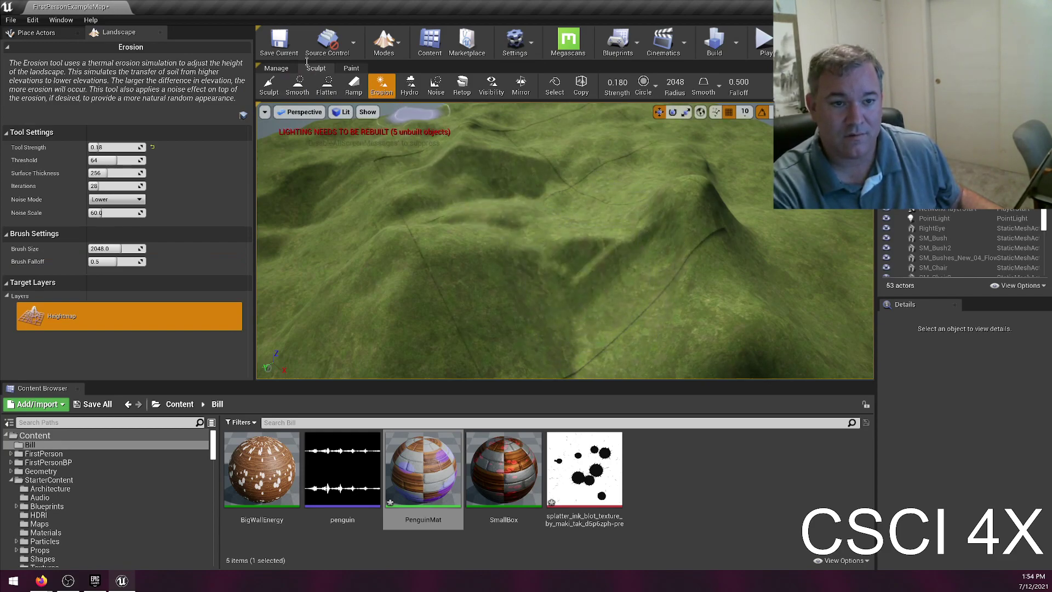
# - Reshape the slope between the two hills with the Sculpt tool, first at strength 0.18 and again at 0.47
pyautogui.click(276, 89)
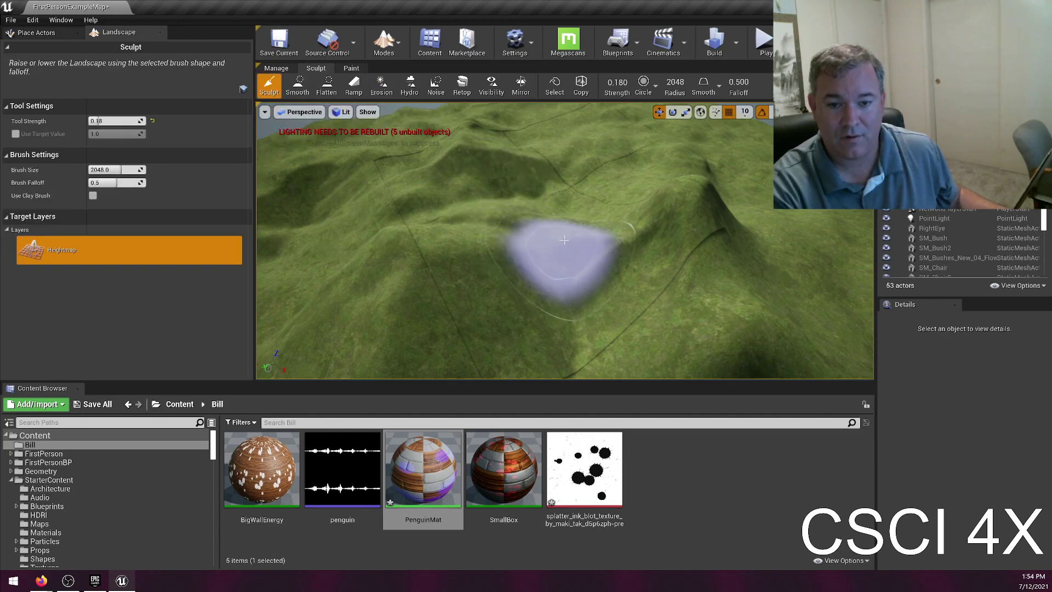
pyautogui.moveTo(564, 241); pyautogui.dragTo(582, 253, button='right')
pyautogui.moveTo(581, 288); pyautogui.dragTo(582, 296)
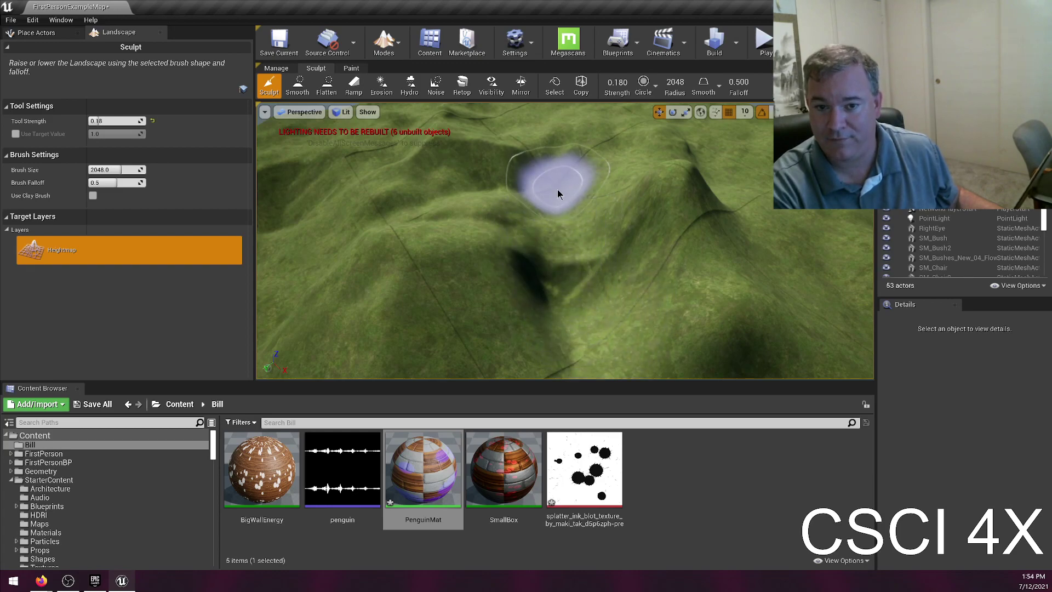
pyautogui.moveTo(581, 340); pyautogui.dragTo(562, 219)
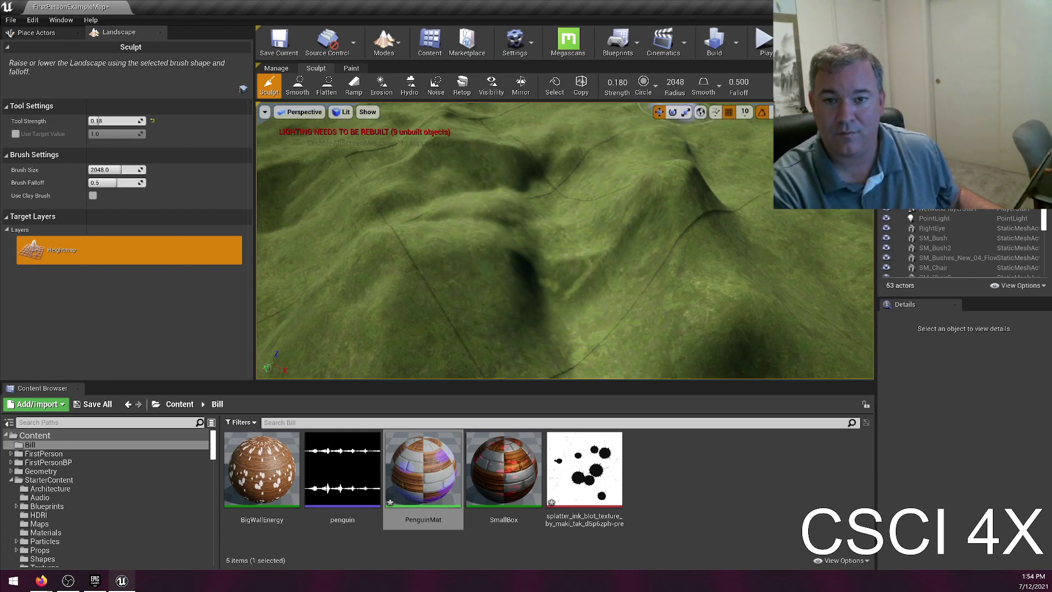
pyautogui.moveTo(617, 82); pyautogui.dragTo(619, 82)
pyautogui.moveTo(546, 316); pyautogui.dragTo(572, 208)
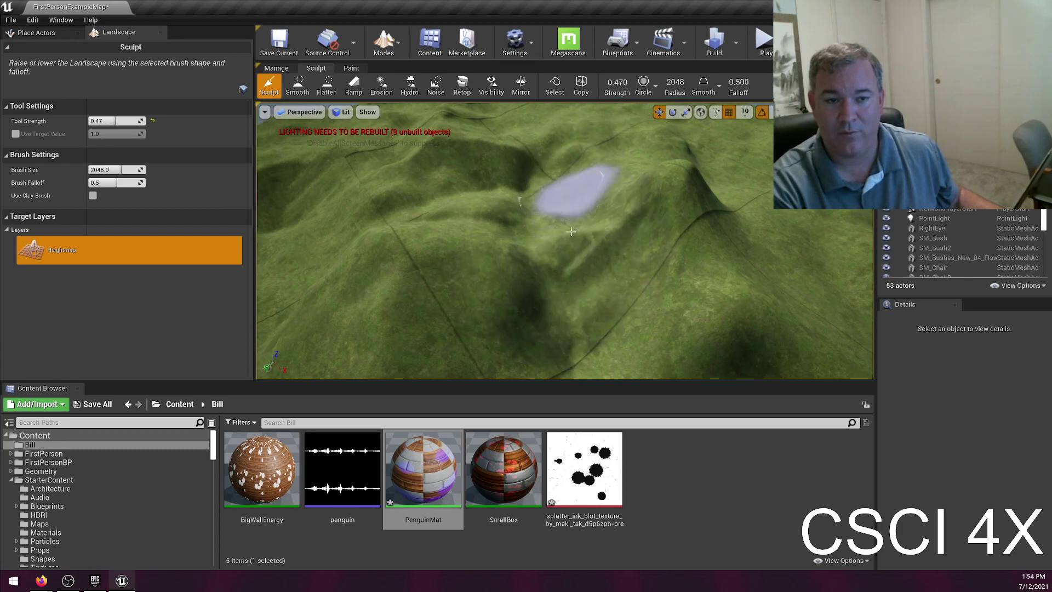
pyautogui.moveTo(593, 308); pyautogui.dragTo(566, 228)
pyautogui.moveTo(634, 299); pyautogui.dragTo(577, 165)
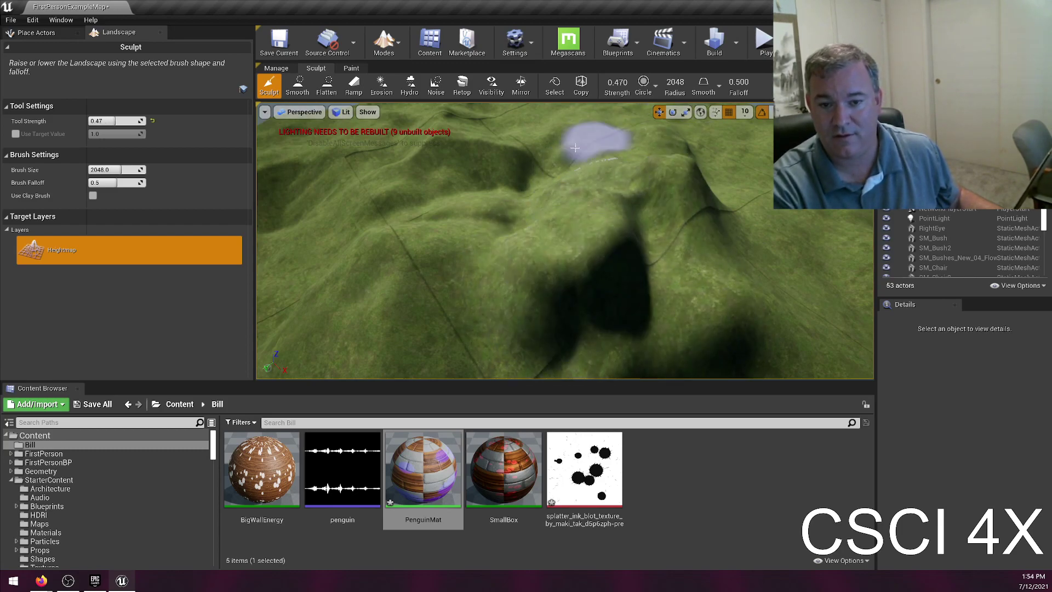
pyautogui.hotkey('ctrl', 'z')
pyautogui.hotkey('ctrl', 'z')
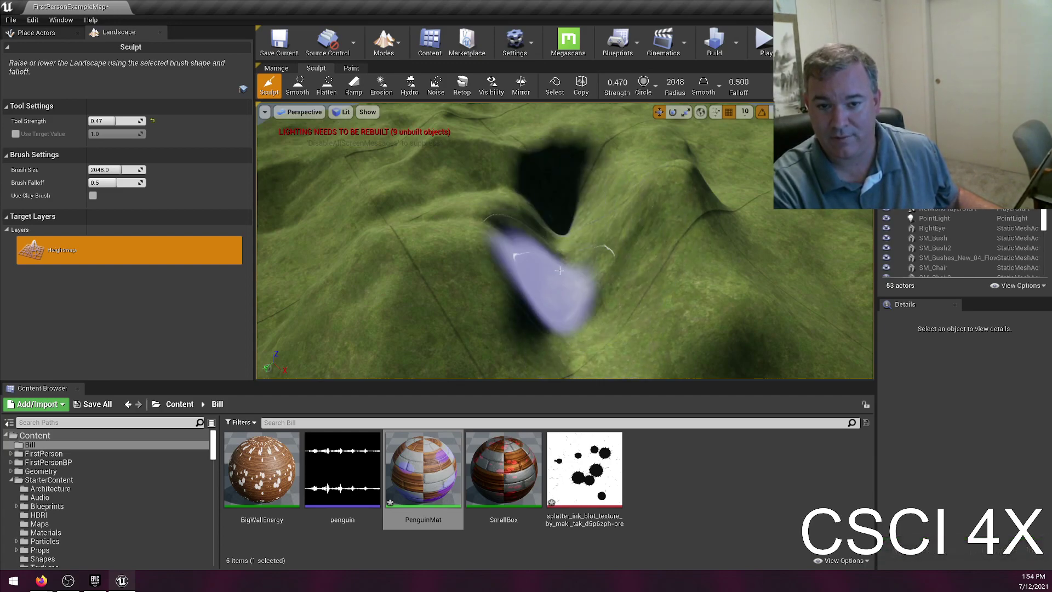
# - Carve a deep valley between the two nearby hills with the Sculpt tool at strength 0.47 and brush size 2048
pyautogui.moveTo(581, 273); pyautogui.dragTo(599, 185)
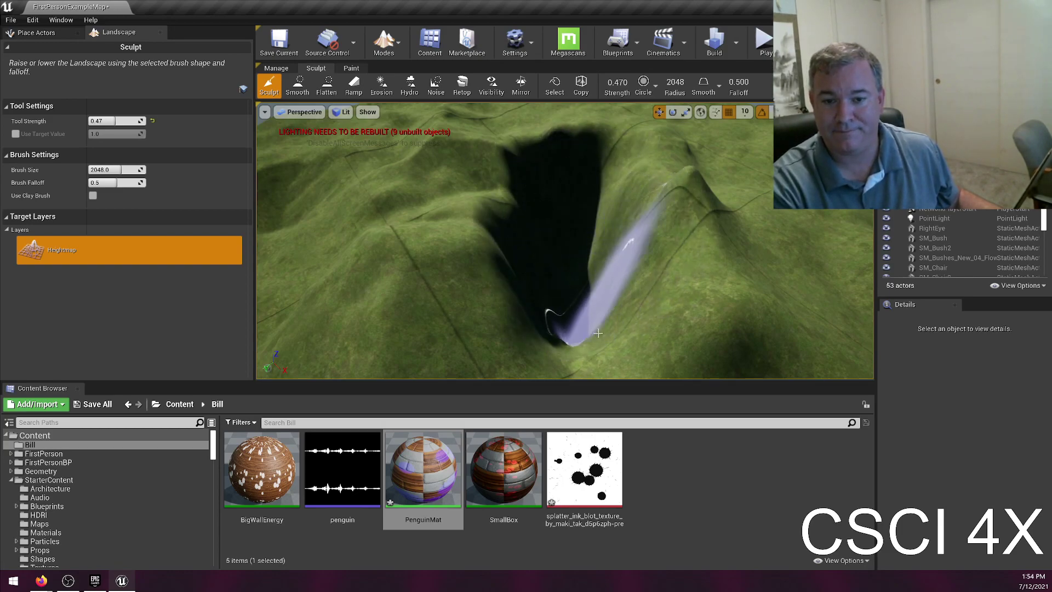
pyautogui.press('w')
pyautogui.moveTo(593, 333)
pyautogui.mouseDown(button='right')
pyautogui.moveTo(594, 351)
pyautogui.moveTo(581, 274)
pyautogui.moveTo(750, 276)
pyautogui.mouseUp(button='right')
pyautogui.moveTo(557, 306)
pyautogui.mouseDown(button='right')
pyautogui.moveTo(729, 324)
pyautogui.moveTo(737, 307)
pyautogui.moveTo(723, 301)
pyautogui.mouseUp(button='right')
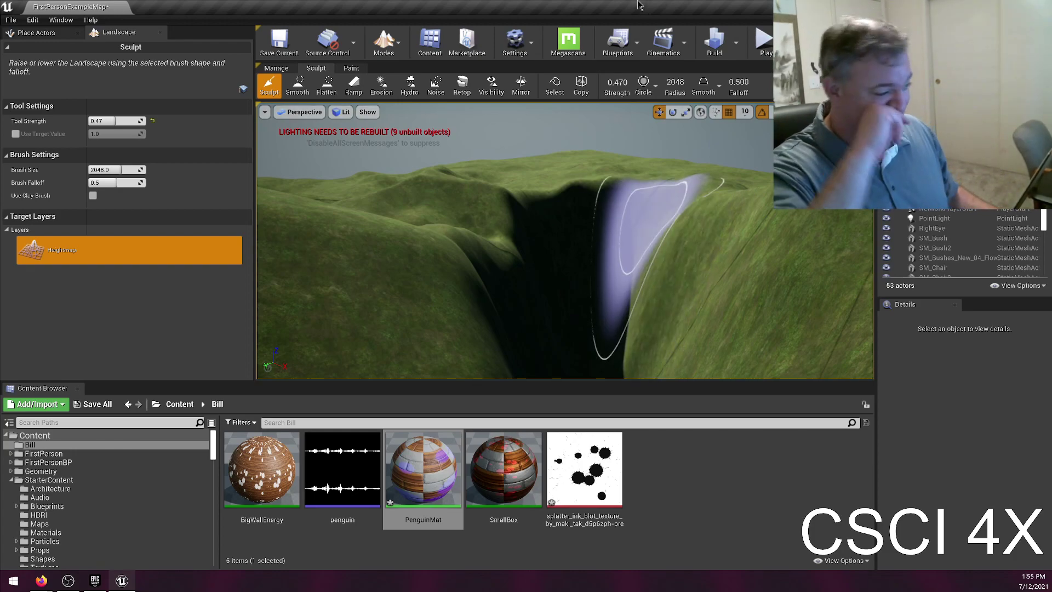
# - Search the project content for "door" and place the SM_Door mesh on the hillside beside the level floor
pyautogui.press('w')
pyautogui.moveTo(340, 165)
pyautogui.mouseDown(button='right')
pyautogui.moveTo(342, 203)
pyautogui.moveTo(364, 211)
pyautogui.moveTo(318, 137)
pyautogui.moveTo(356, 140)
pyautogui.moveTo(329, 137)
pyautogui.moveTo(326, 148)
pyautogui.moveTo(590, 248)
pyautogui.mouseUp(button='right')
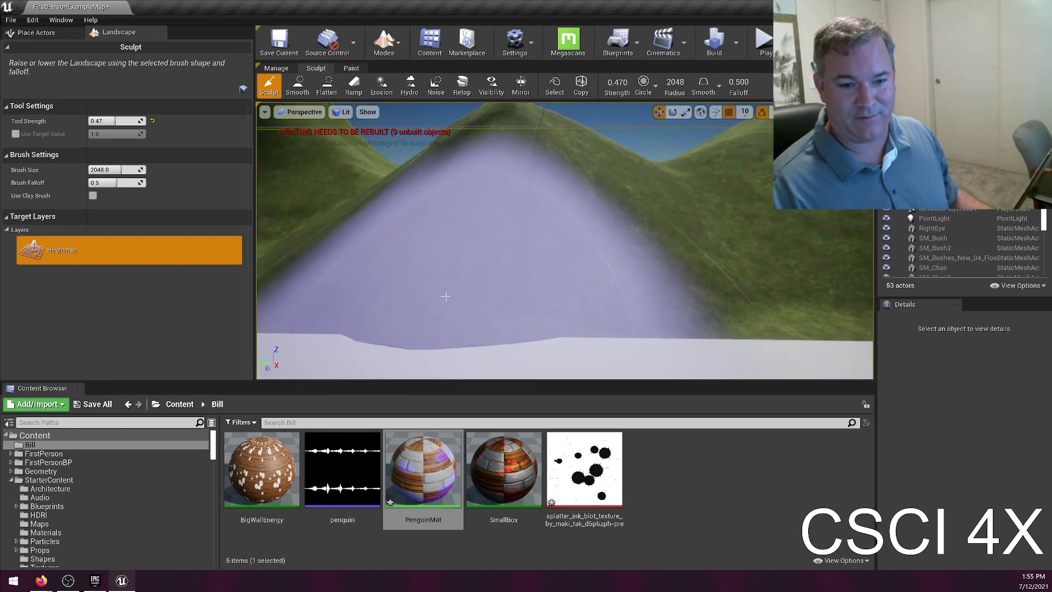
pyautogui.click(425, 313)
pyautogui.moveTo(438, 311)
pyautogui.mouseDown(button='right')
pyautogui.moveTo(570, 306)
pyautogui.moveTo(667, 330)
pyautogui.mouseUp(button='right')
pyautogui.moveTo(667, 330); pyautogui.dragTo(713, 319)
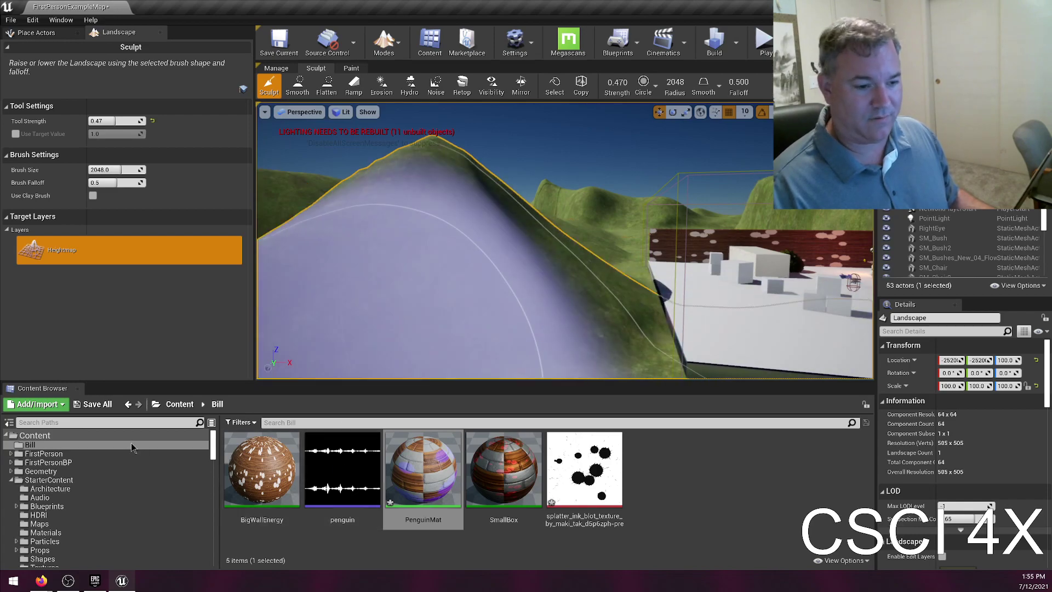
pyautogui.click(62, 436)
pyautogui.click(320, 423)
pyautogui.write('door')
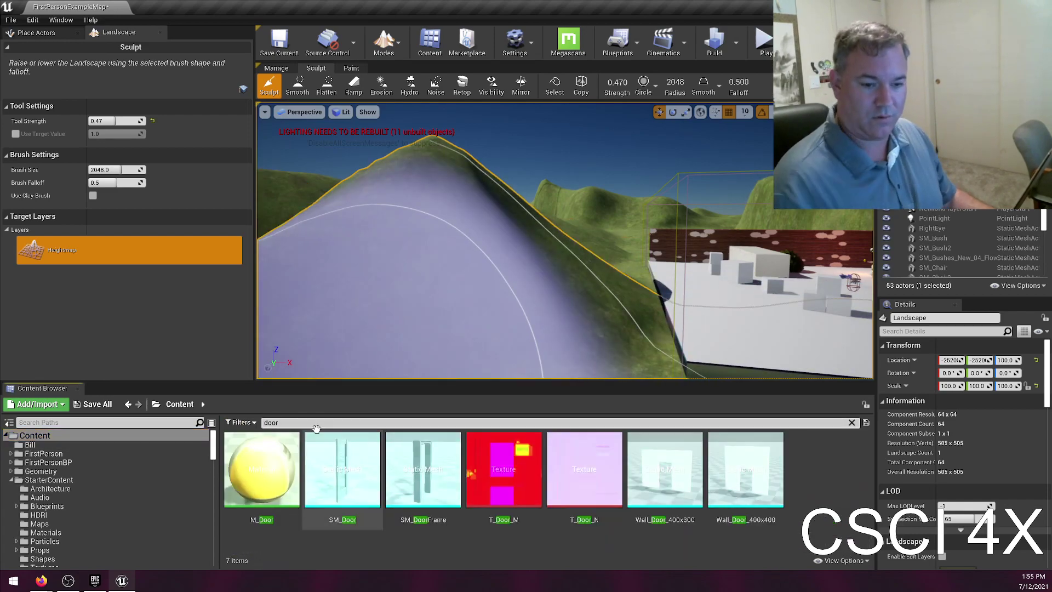
pyautogui.moveTo(355, 482); pyautogui.dragTo(617, 322)
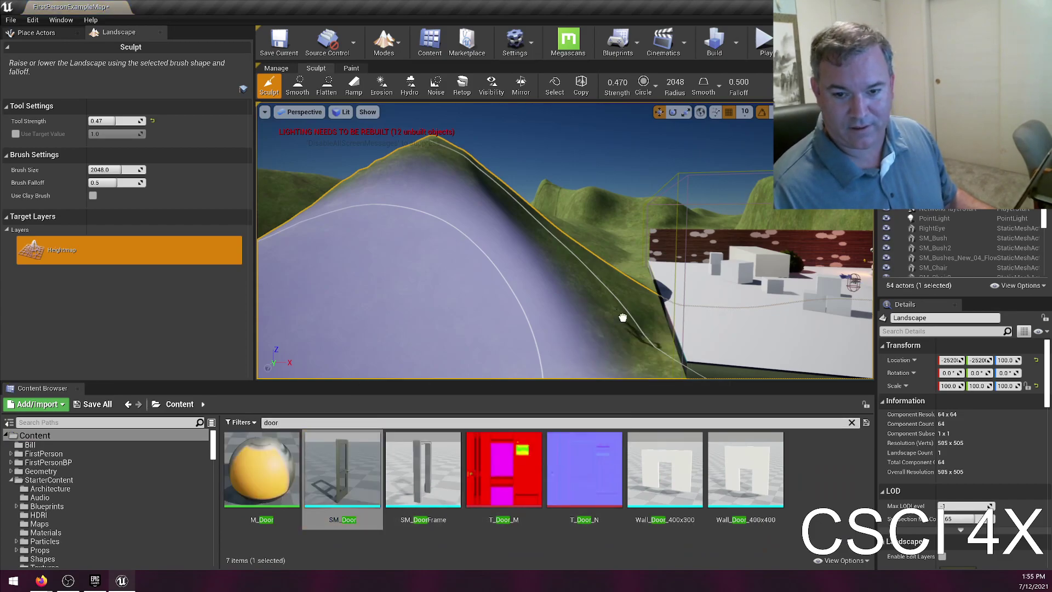
# - Leave landscape editing for Select mode and shift the hillside door sideways to Y 980
pyautogui.moveTo(623, 301); pyautogui.dragTo(526, 318, button='right')
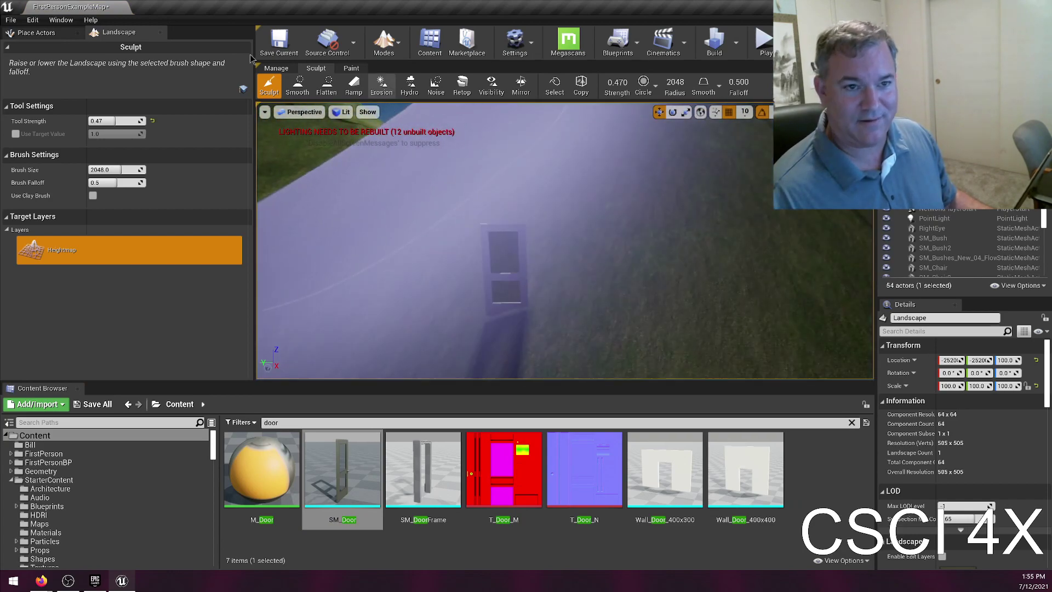
pyautogui.click(384, 40)
pyautogui.click(398, 75)
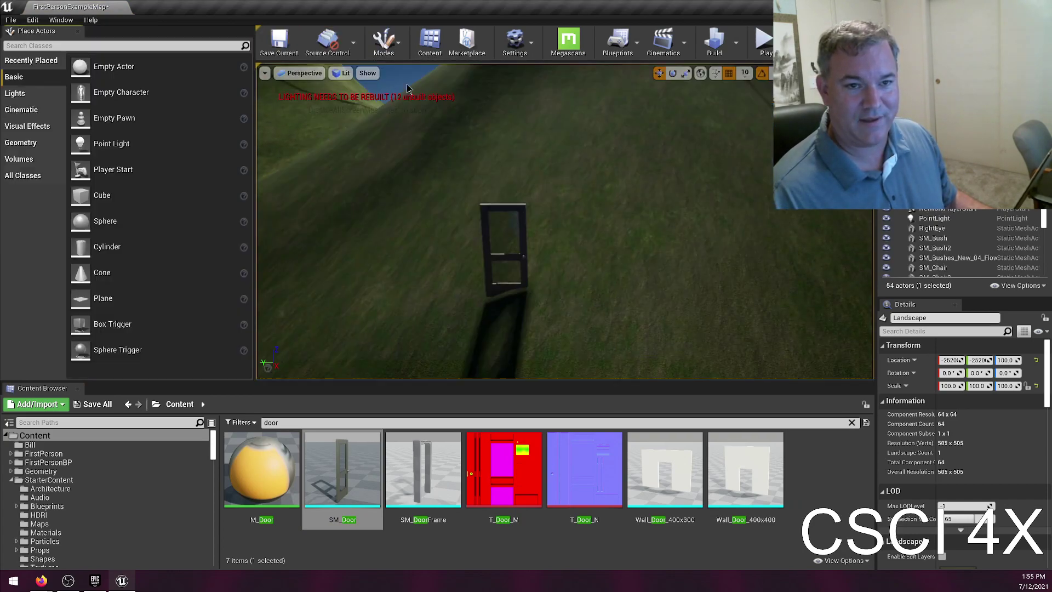
pyautogui.click(524, 252)
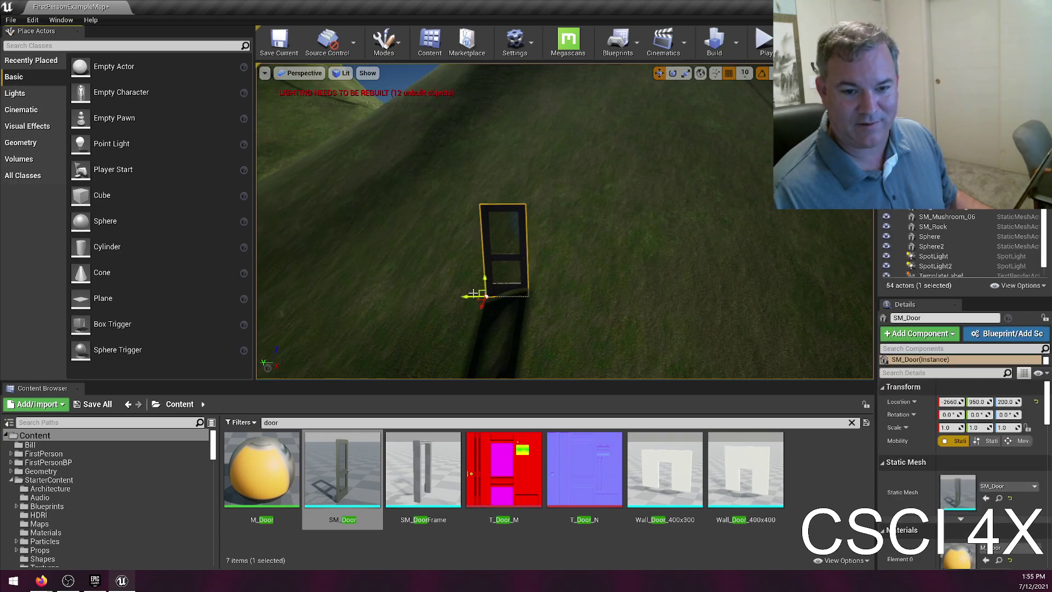
pyautogui.moveTo(469, 296); pyautogui.dragTo(453, 281)
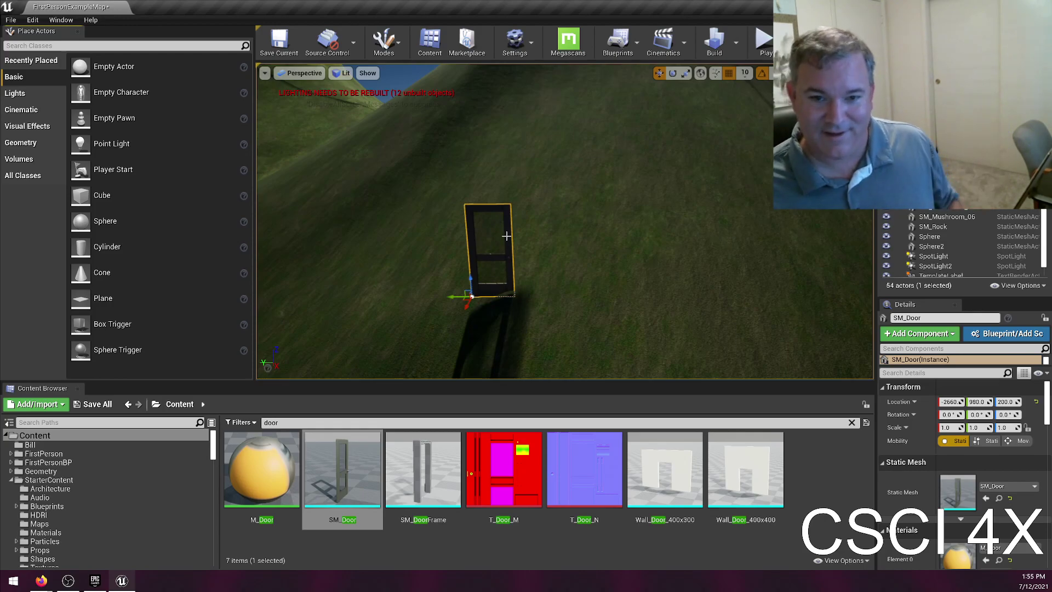
# - Search the project content for "rock" and place the SM_RocksRound_Three mesh at the door
pyautogui.click(269, 465)
pyautogui.click(302, 422)
pyautogui.press('BackSpace')
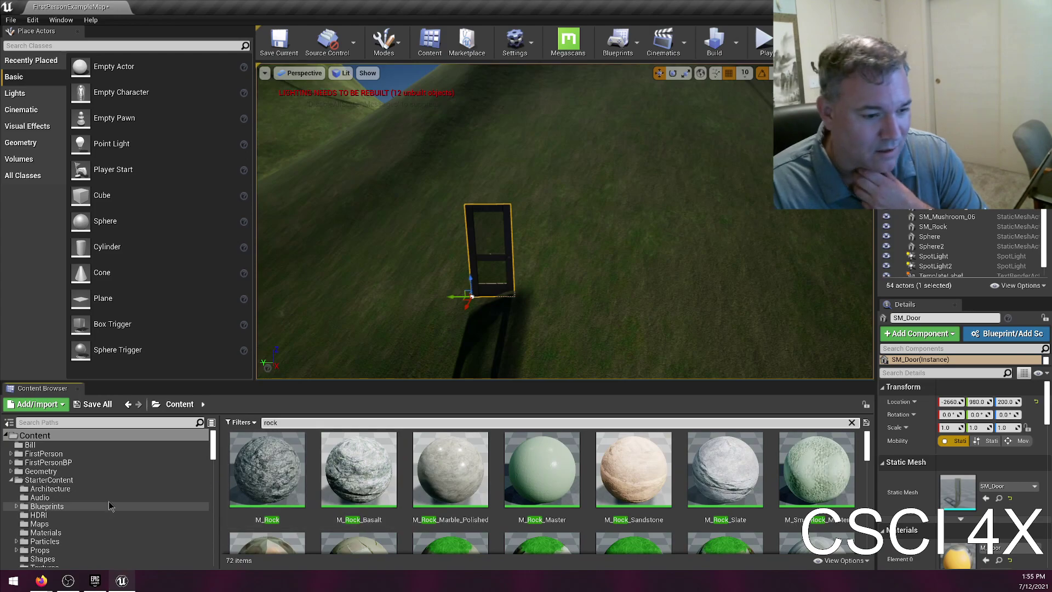
pyautogui.scroll(-3, 509, 510)
pyautogui.scroll(-1, 510, 510)
pyautogui.click(630, 488)
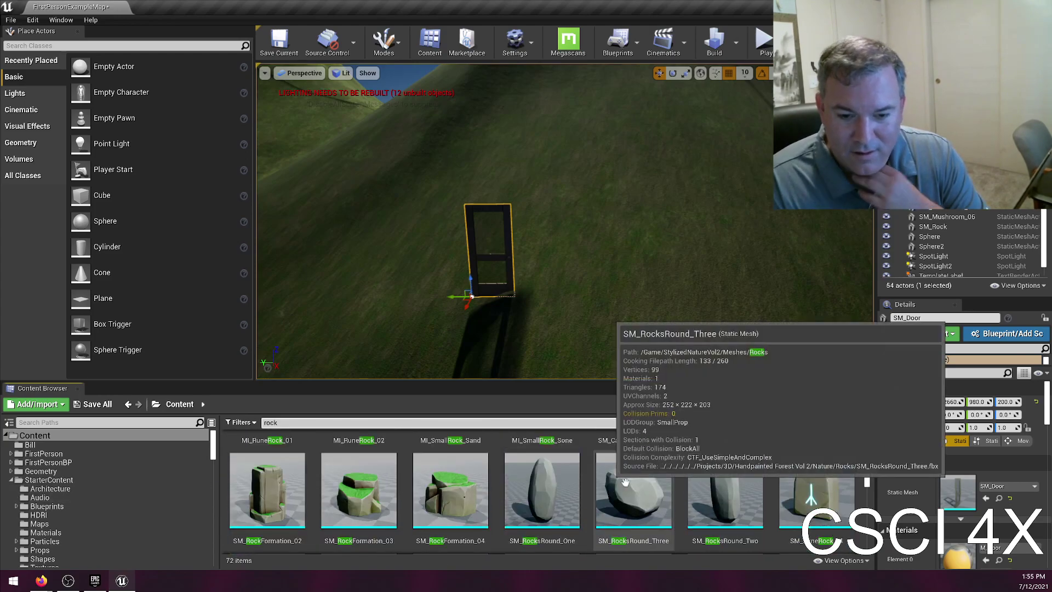
pyautogui.moveTo(535, 274); pyautogui.dragTo(517, 251)
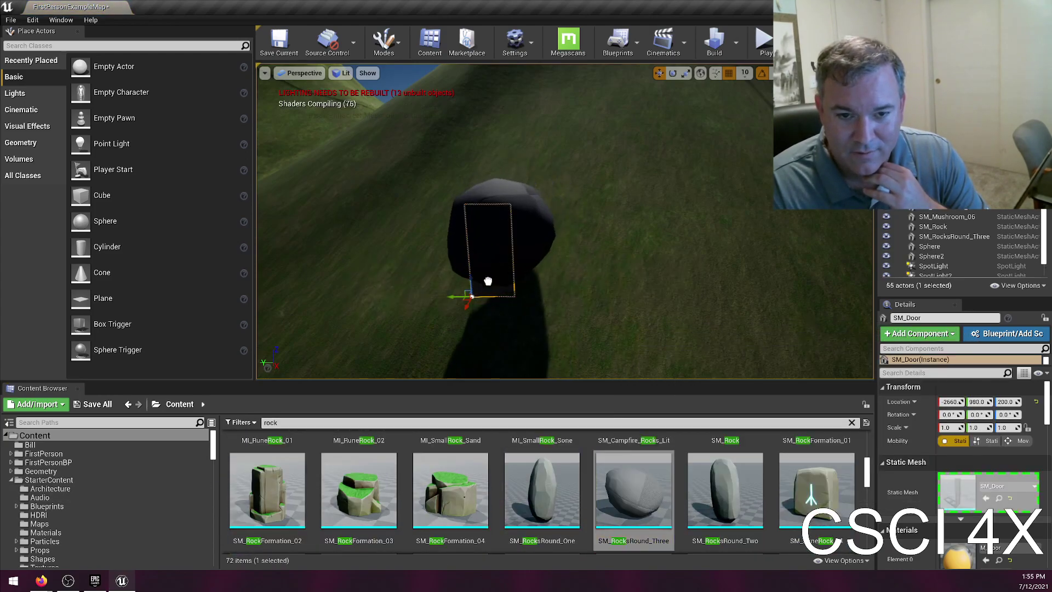
pyautogui.moveTo(543, 295); pyautogui.dragTo(551, 306)
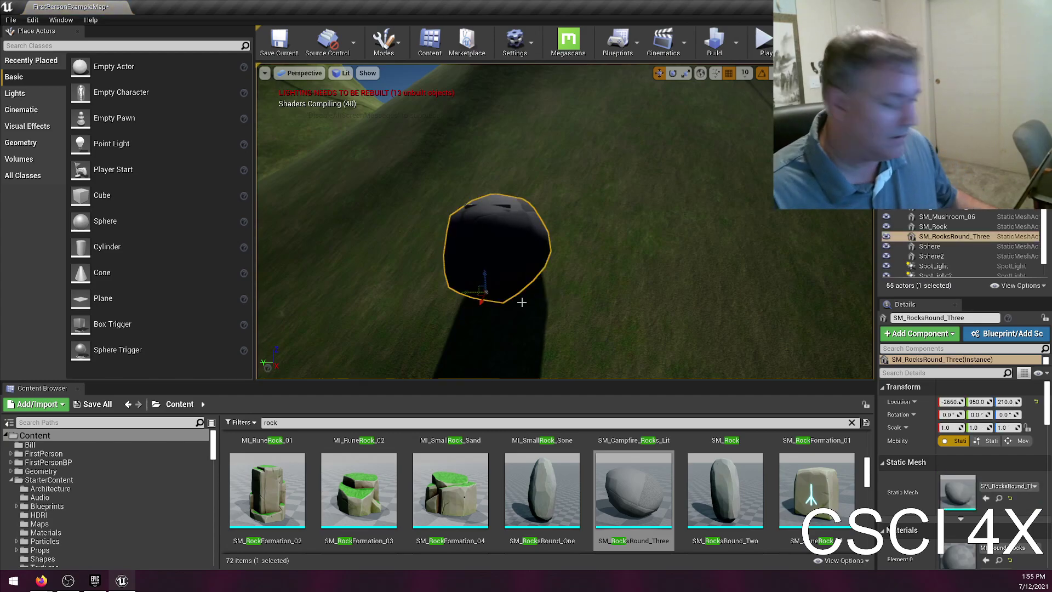
# - Scale the round rock uniformly to 1.5 and move it behind the door to X -2940
pyautogui.press('space')
pyautogui.press('space')
pyautogui.moveTo(485, 290); pyautogui.dragTo(504, 254)
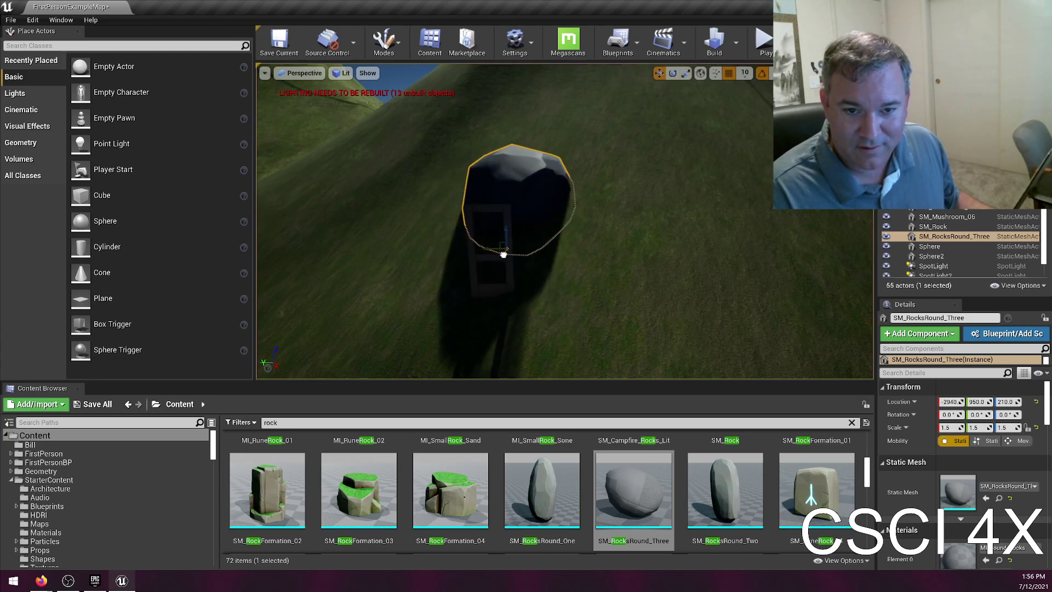
# - Move the door against the rock at X -2760, Z 270, and add a point light in front of it
pyautogui.click(490, 256)
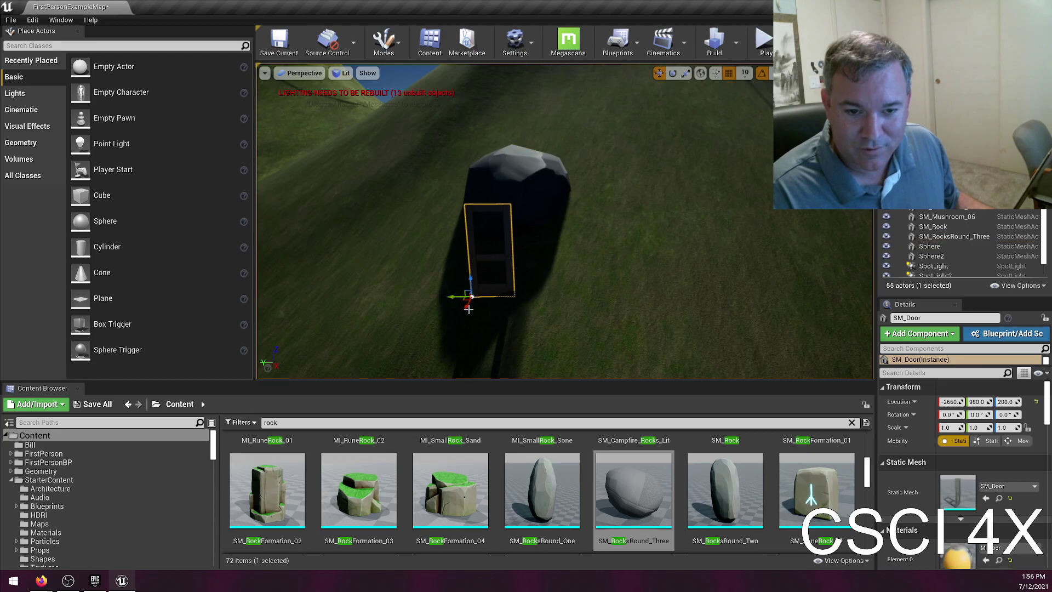
pyautogui.moveTo(465, 308); pyautogui.dragTo(491, 285)
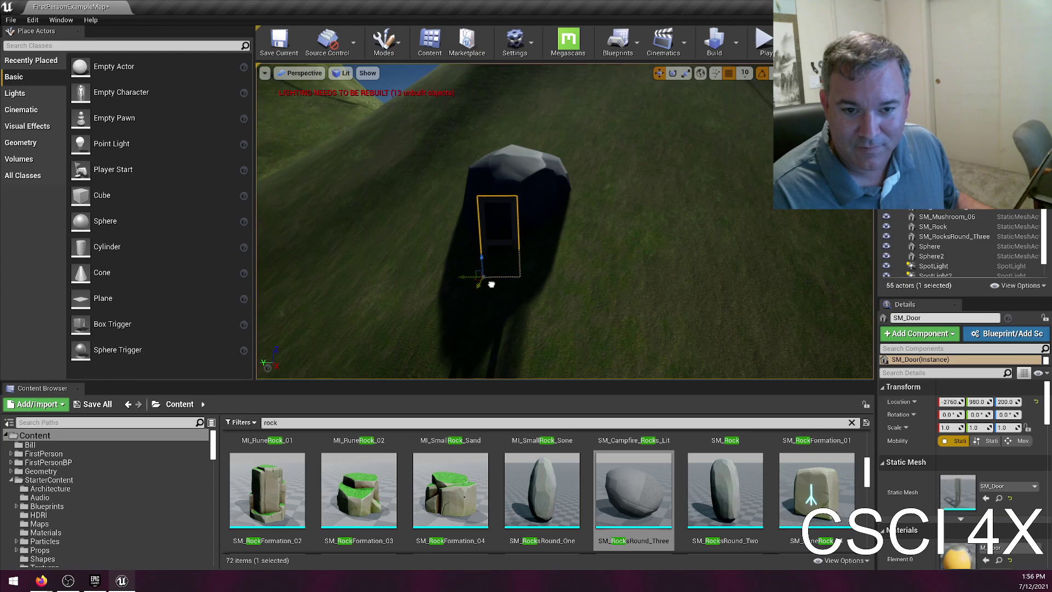
pyautogui.moveTo(110, 144); pyautogui.dragTo(501, 194)
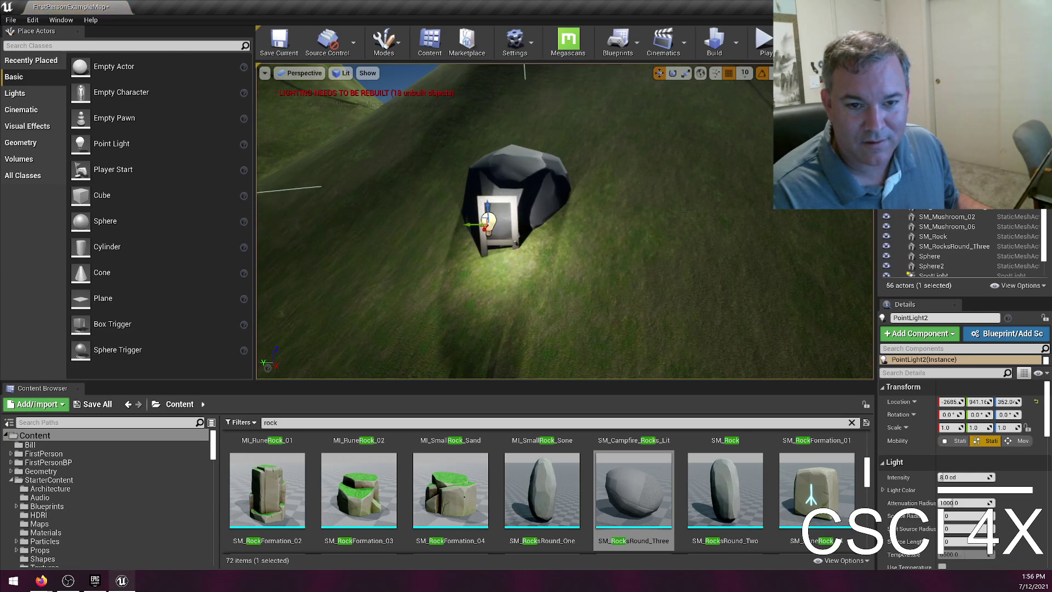
pyautogui.click(491, 241)
pyautogui.moveTo(482, 262); pyautogui.dragTo(483, 229)
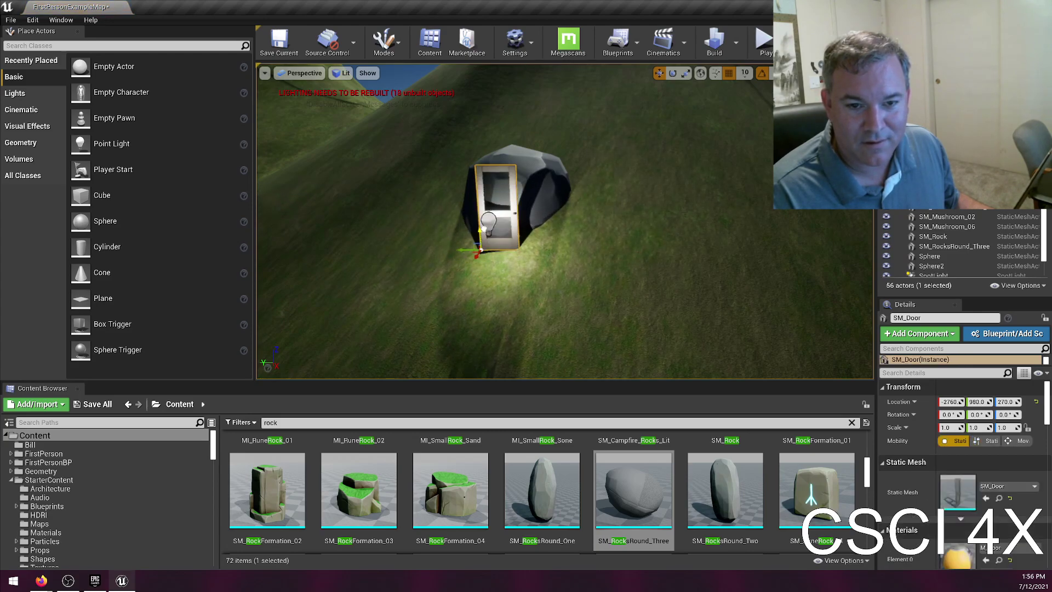
# - Rotate the round rock to -70° about Z and scale it uniformly to 2.0
pyautogui.press('w')
pyautogui.moveTo(575, 200); pyautogui.dragTo(510, 181, button='right')
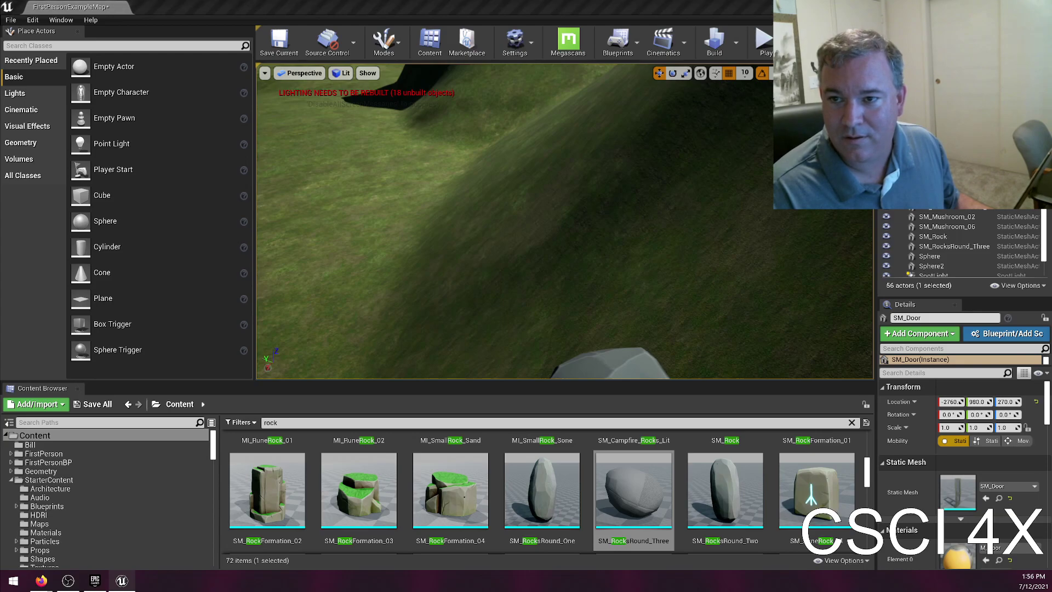
pyautogui.press('f')
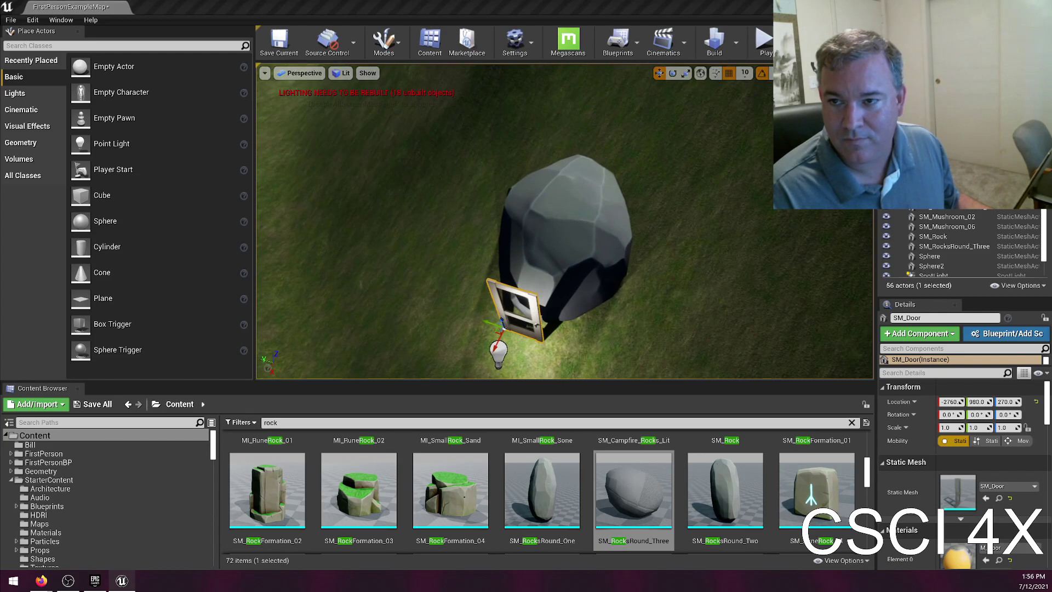
pyautogui.moveTo(754, 197); pyautogui.dragTo(735, 208, button='right')
pyautogui.click(674, 224)
pyautogui.press('e')
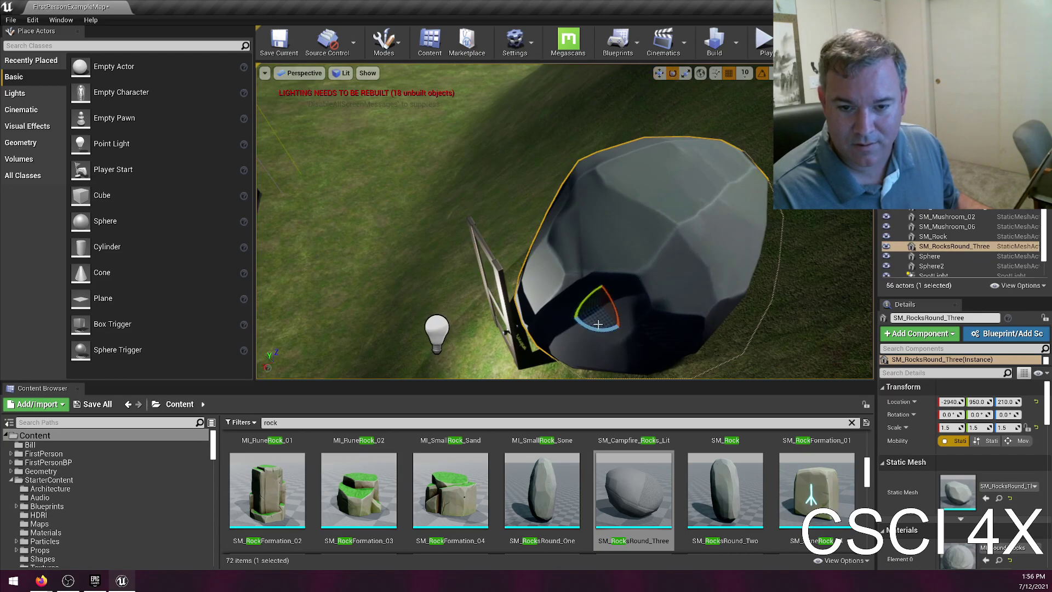
pyautogui.moveTo(581, 326); pyautogui.dragTo(611, 293)
pyautogui.press('r')
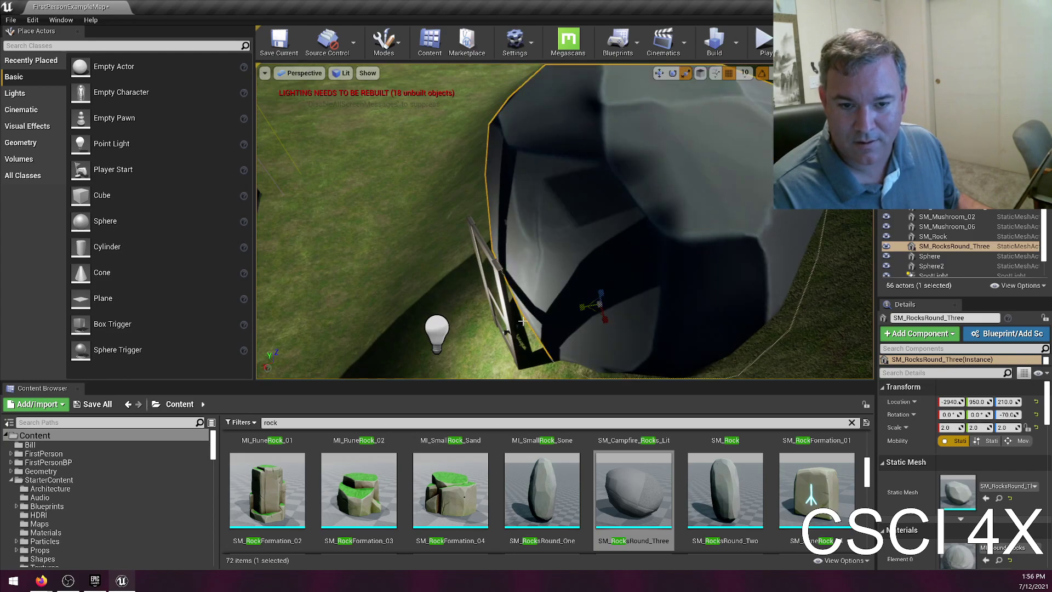
# - Move the door to X -2790 and raise the point light in front of it to Z about 392
pyautogui.click(504, 326)
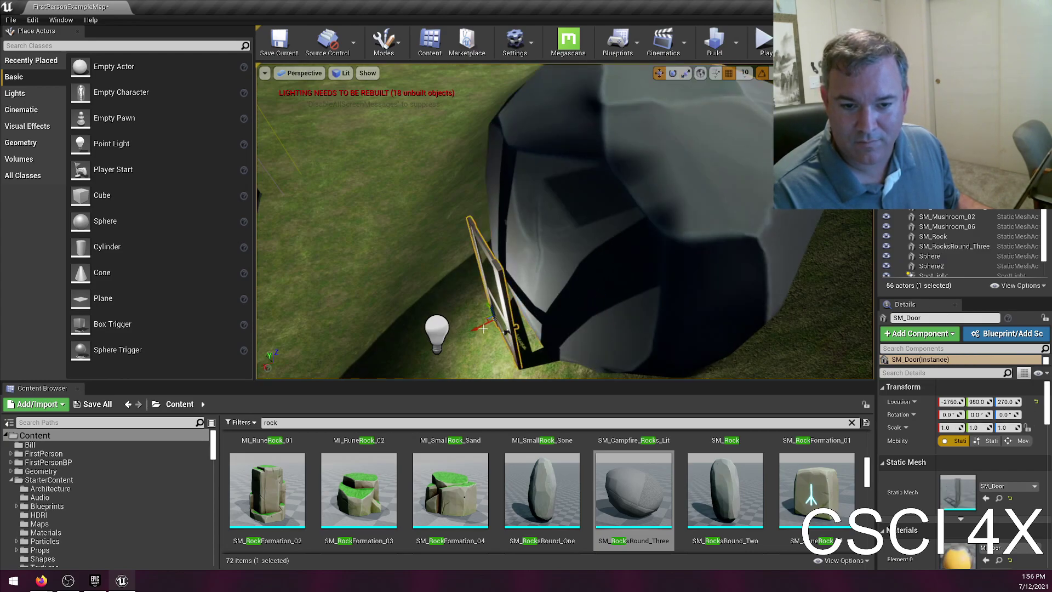
pyautogui.moveTo(476, 328)
pyautogui.mouseDown()
pyautogui.moveTo(503, 327)
pyautogui.moveTo(463, 328)
pyautogui.mouseUp()
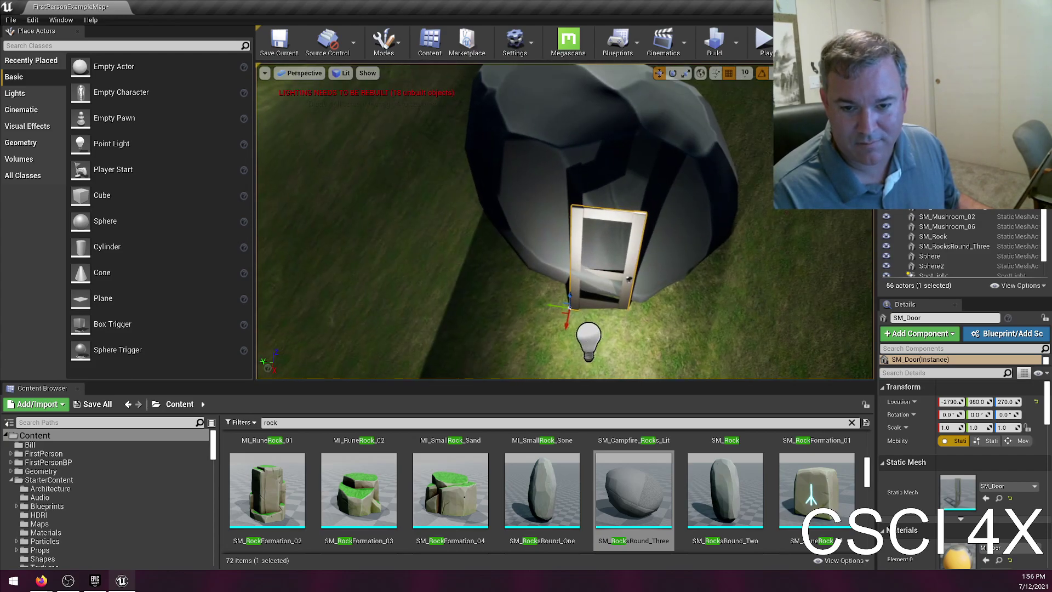
pyautogui.click(589, 337)
pyautogui.moveTo(588, 337); pyautogui.dragTo(594, 321)
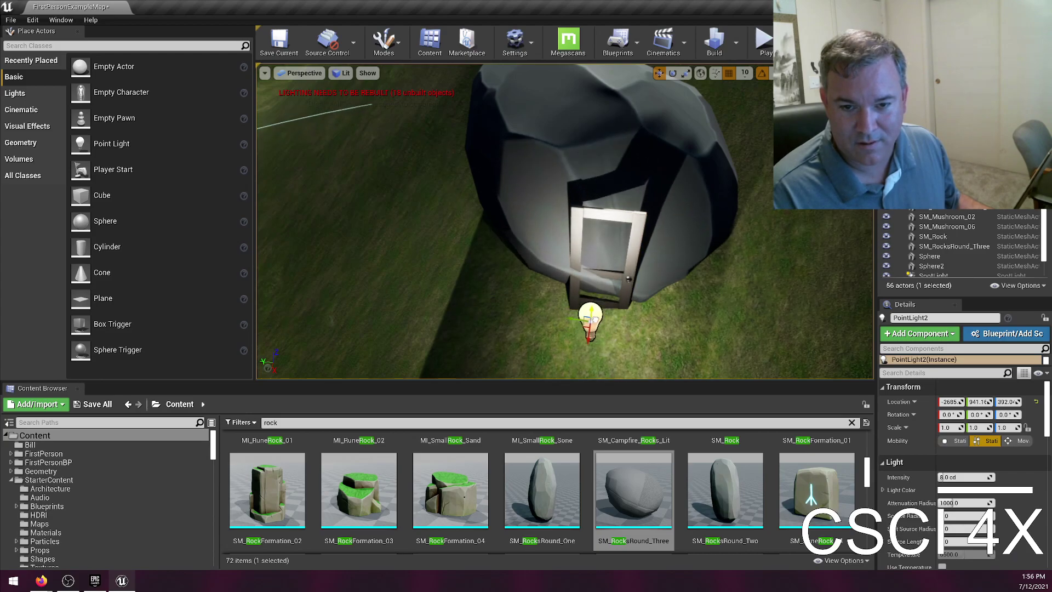
# - With grid snapping off, move the door along the rock to about X -2799, Y 1061 and rotate it to -20° about Z
pyautogui.click(626, 277)
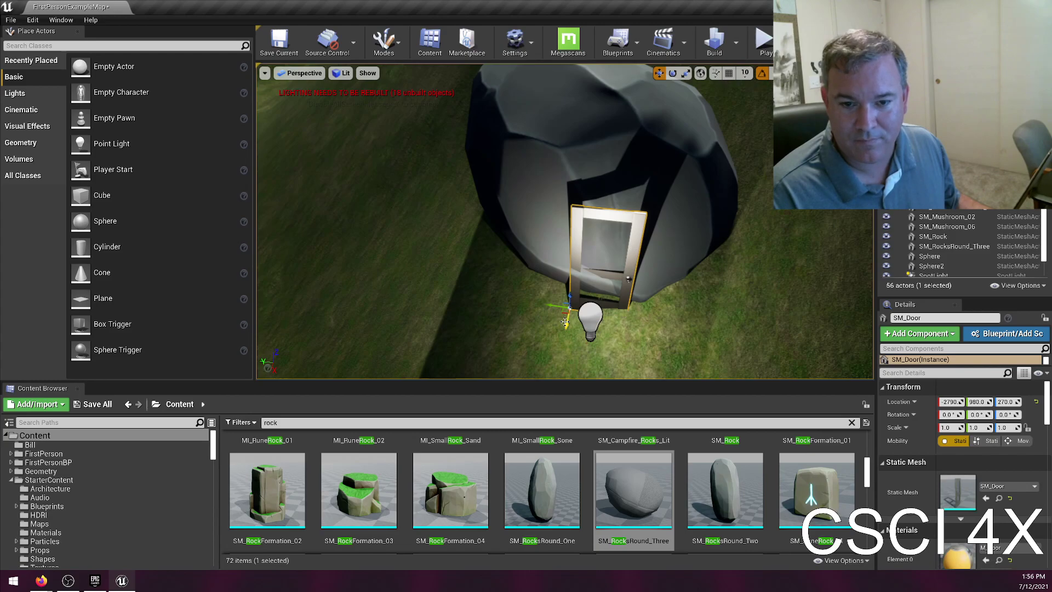
pyautogui.moveTo(569, 325); pyautogui.dragTo(567, 327)
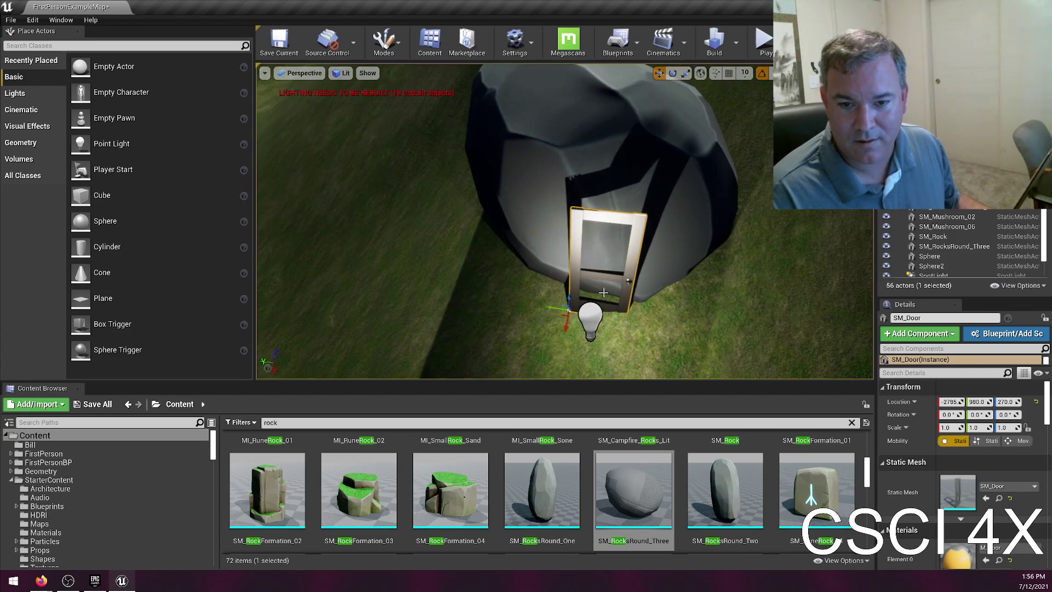
pyautogui.moveTo(558, 307); pyautogui.dragTo(522, 310)
pyautogui.press('e')
pyautogui.press('w')
pyautogui.moveTo(514, 312); pyautogui.dragTo(517, 317)
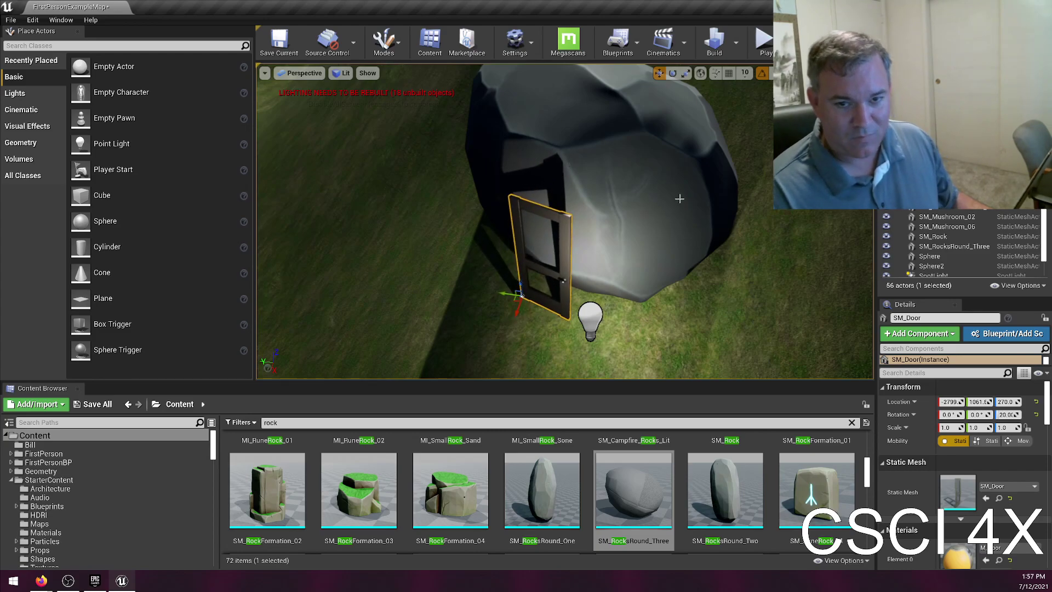
# - Move the point light in front of the door to Y about 1028 and set its light color to magenta
pyautogui.click(589, 335)
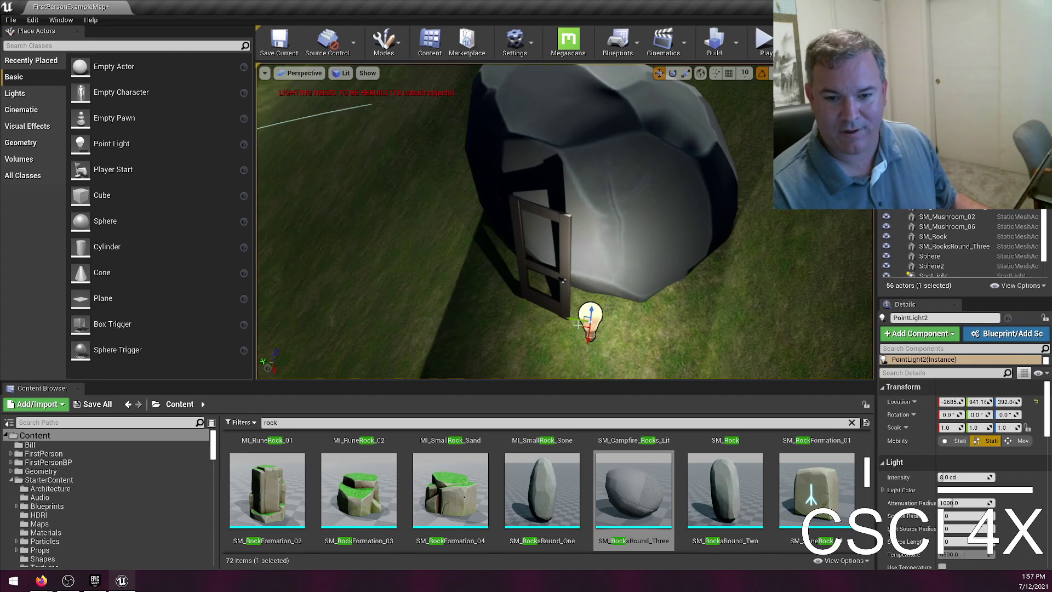
pyautogui.moveTo(575, 319); pyautogui.dragTo(498, 307)
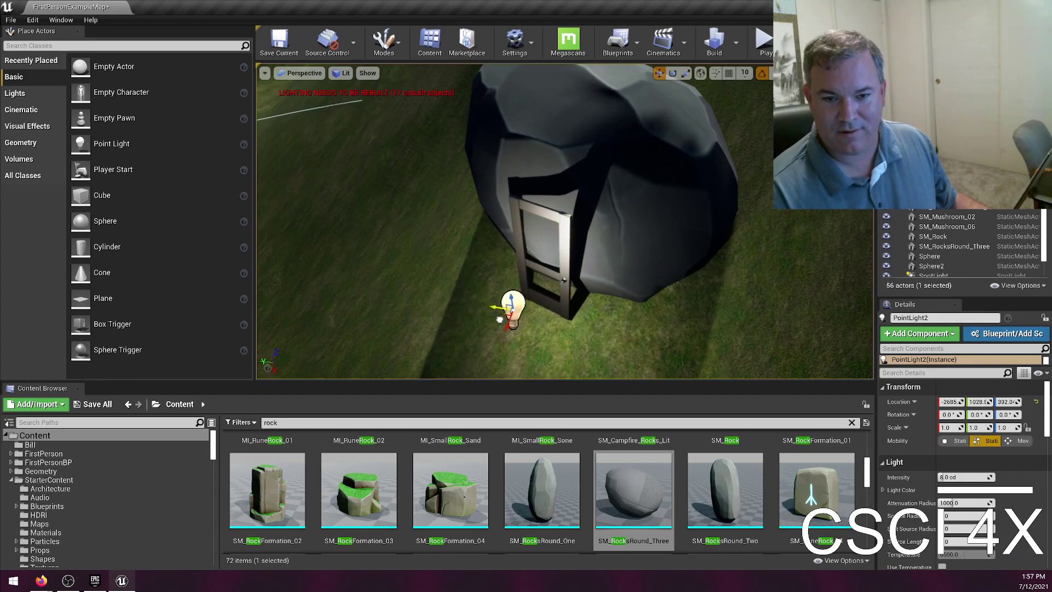
pyautogui.click(956, 491)
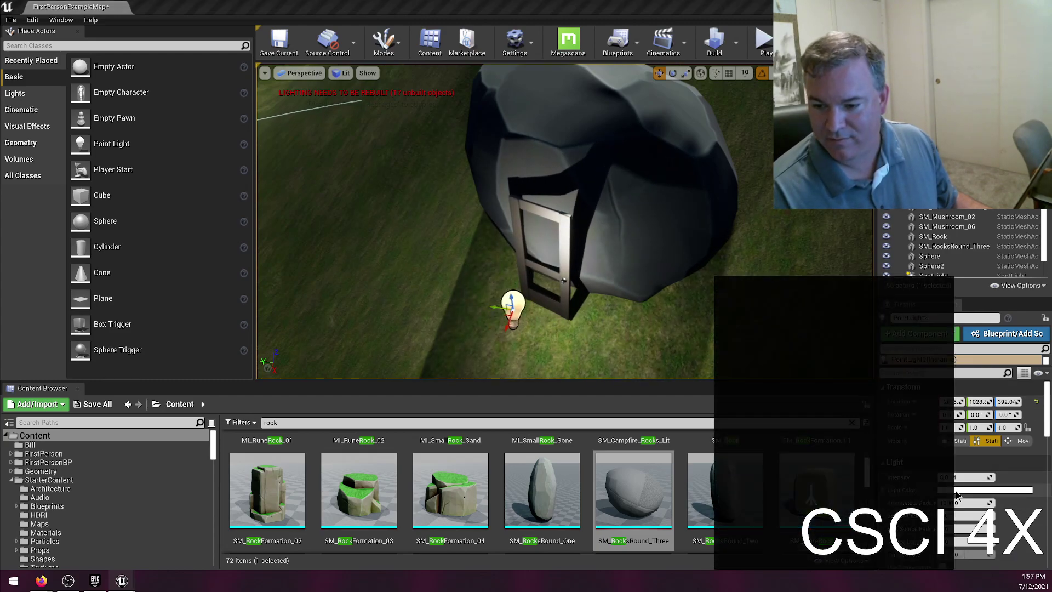
pyautogui.moveTo(821, 412); pyautogui.dragTo(817, 324)
pyautogui.click(883, 541)
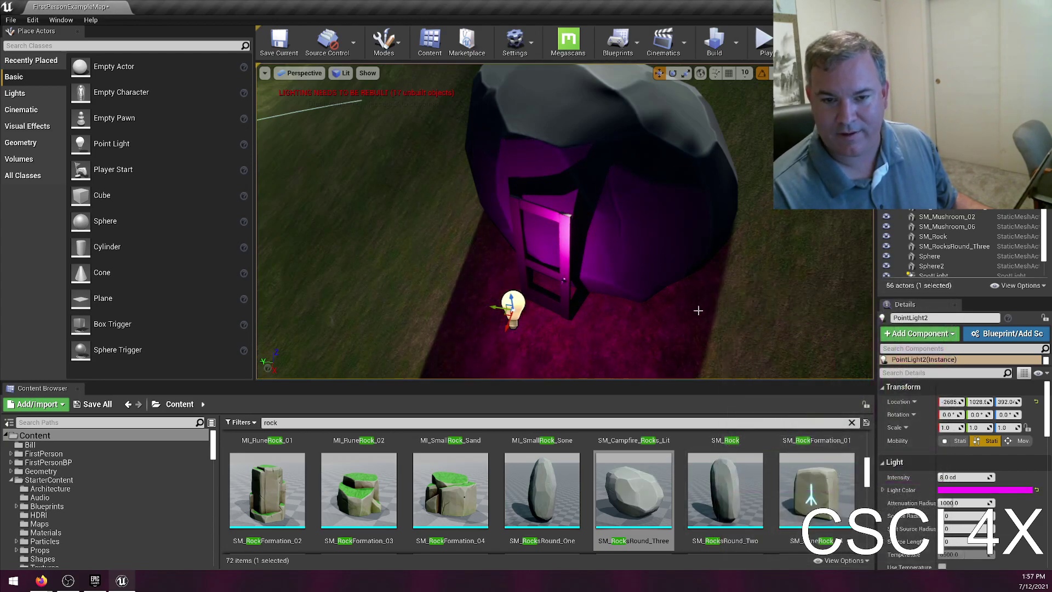
# - Build the level's lighting
pyautogui.click(649, 241)
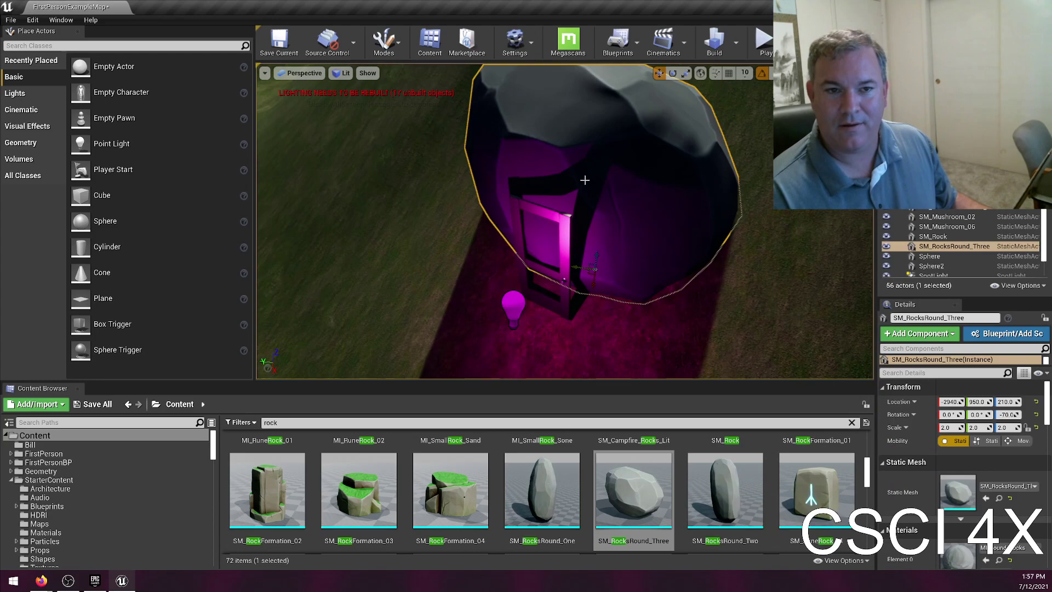
pyautogui.click(737, 44)
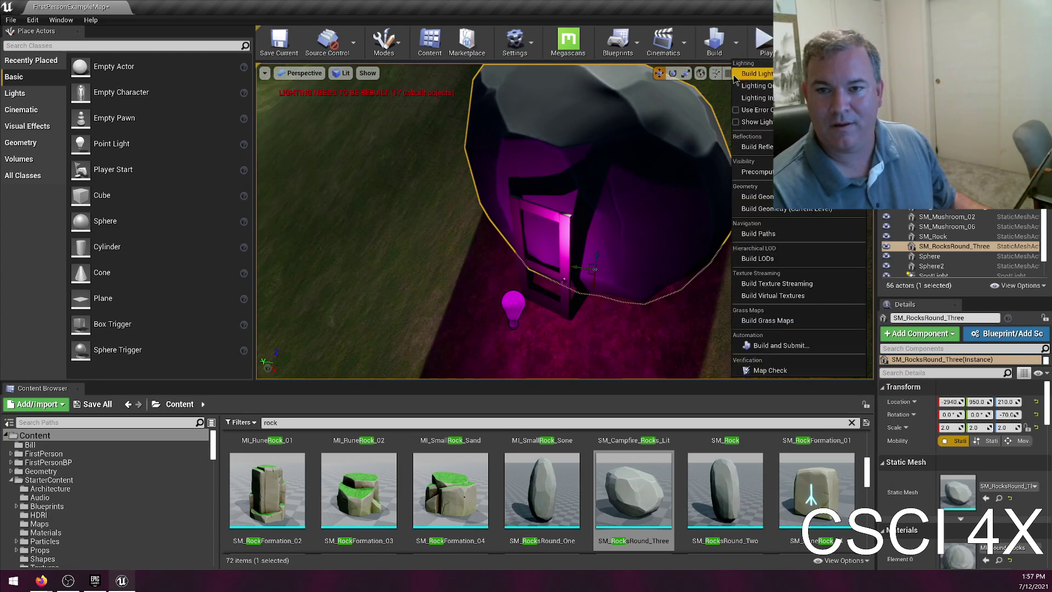
pyautogui.click(740, 74)
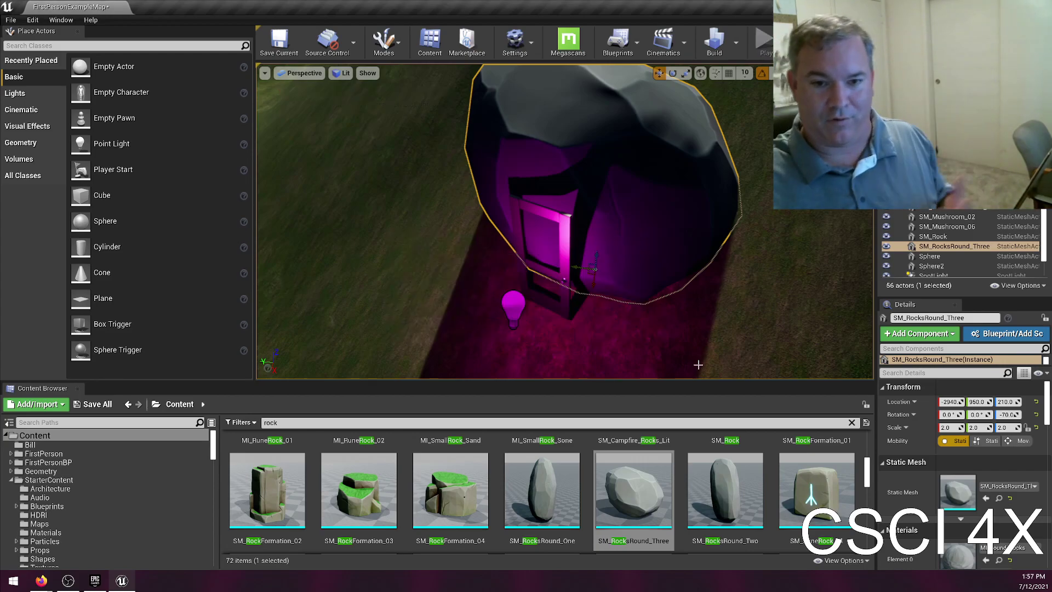
# - Place SM_RockFormation_04 beside the door and delete the round rock behind the door
pyautogui.click(567, 260)
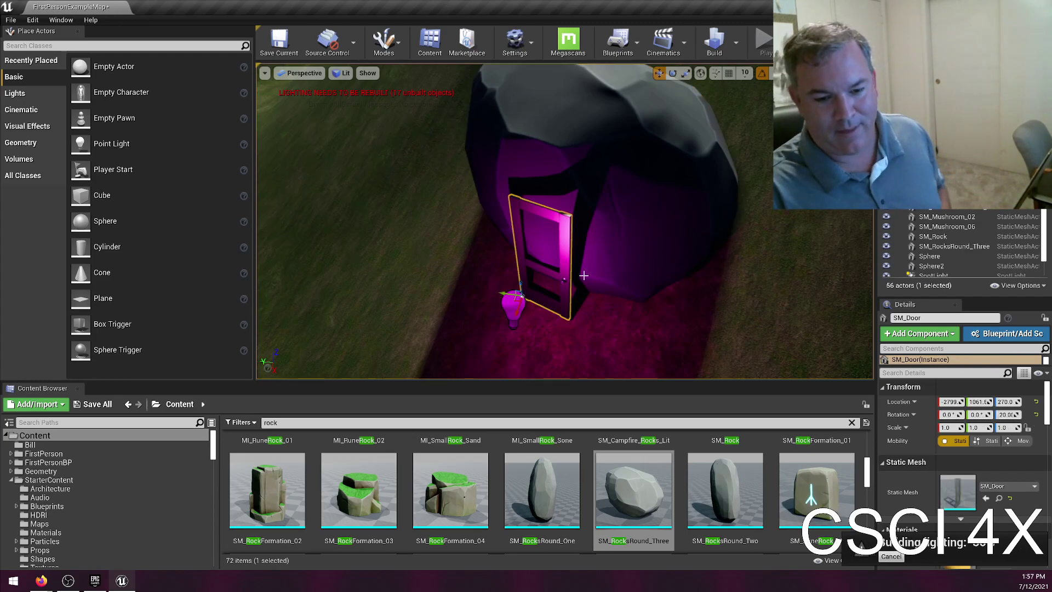
pyautogui.moveTo(453, 503); pyautogui.dragTo(453, 233)
pyautogui.click(620, 174)
pyautogui.press('Delete')
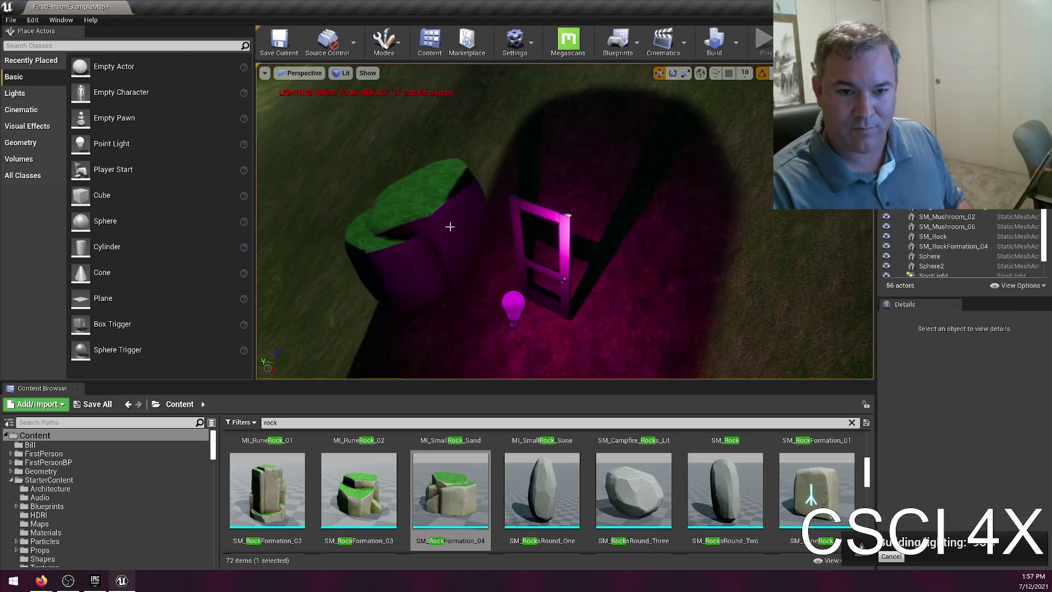
# - Turn the rock formation 90° about Z, scale it uniformly to 1.75 and move it behind the door to about X -3001, Y 935
pyautogui.click(449, 227)
pyautogui.moveTo(417, 234); pyautogui.dragTo(502, 246)
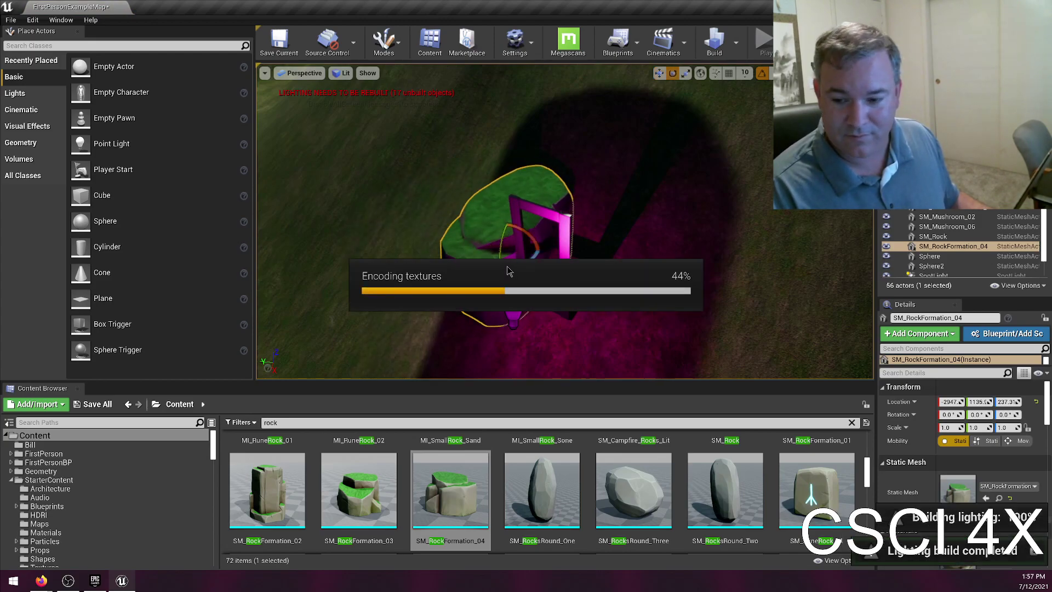
pyautogui.moveTo(525, 267); pyautogui.dragTo(485, 265)
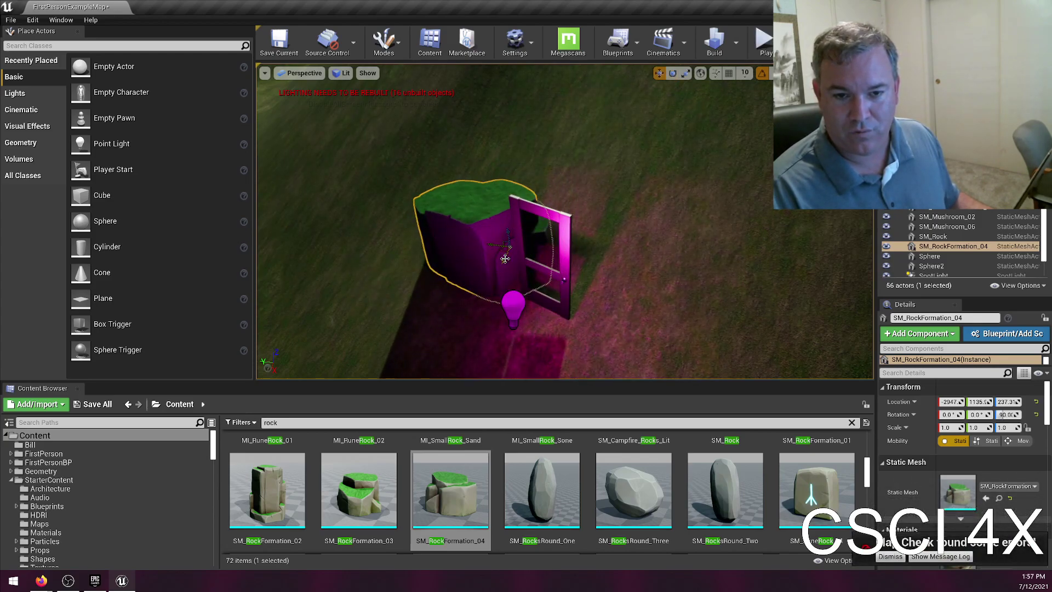
pyautogui.moveTo(504, 236); pyautogui.dragTo(619, 244)
pyautogui.moveTo(601, 283); pyautogui.dragTo(618, 249)
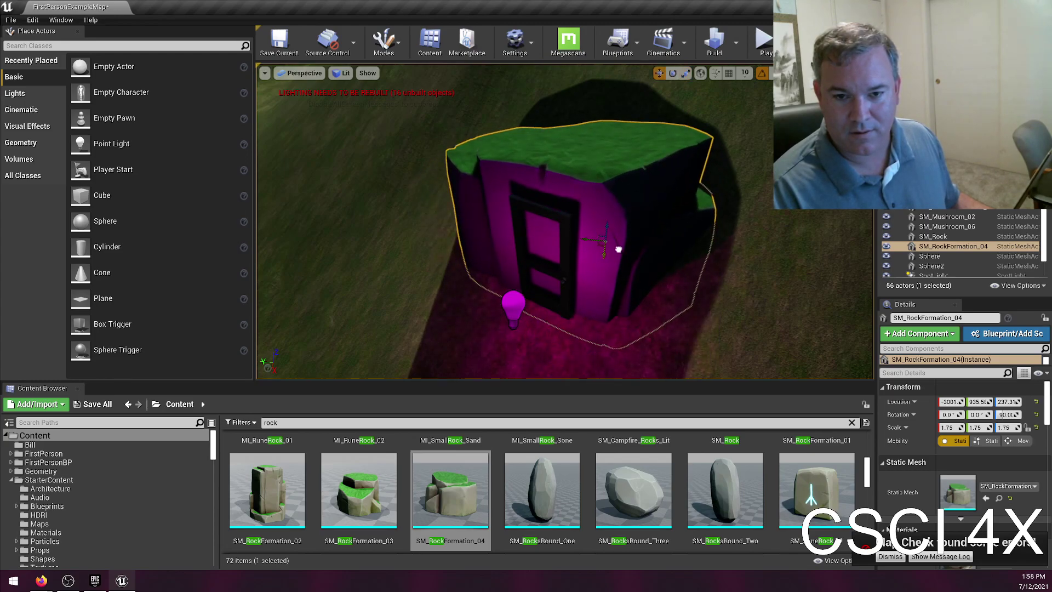
# - Change the point light in front of the door to a pale lavender and raise it to Z about 461
pyautogui.click(562, 265)
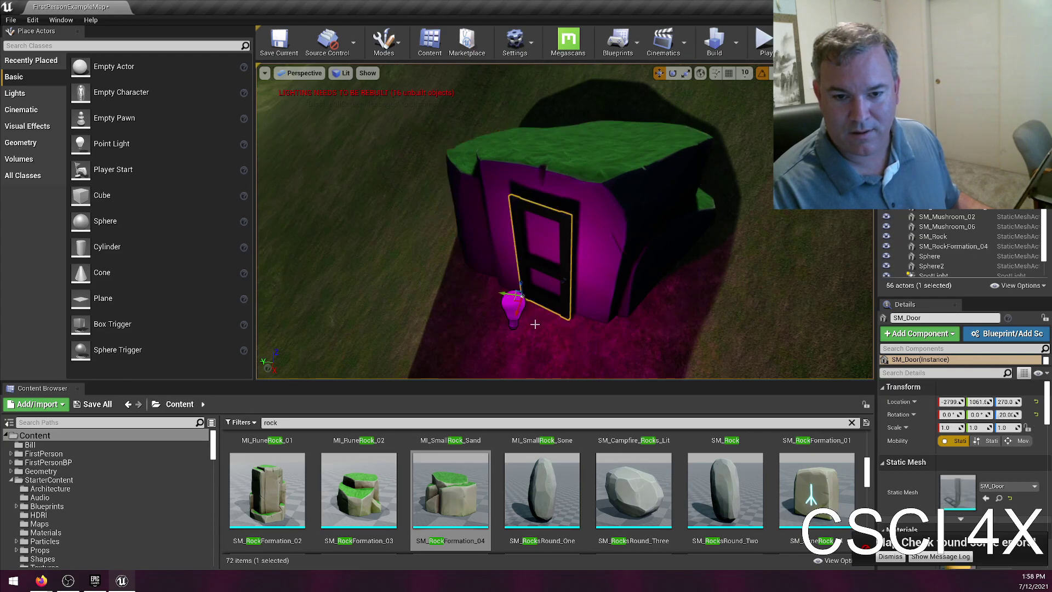
pyautogui.click(509, 306)
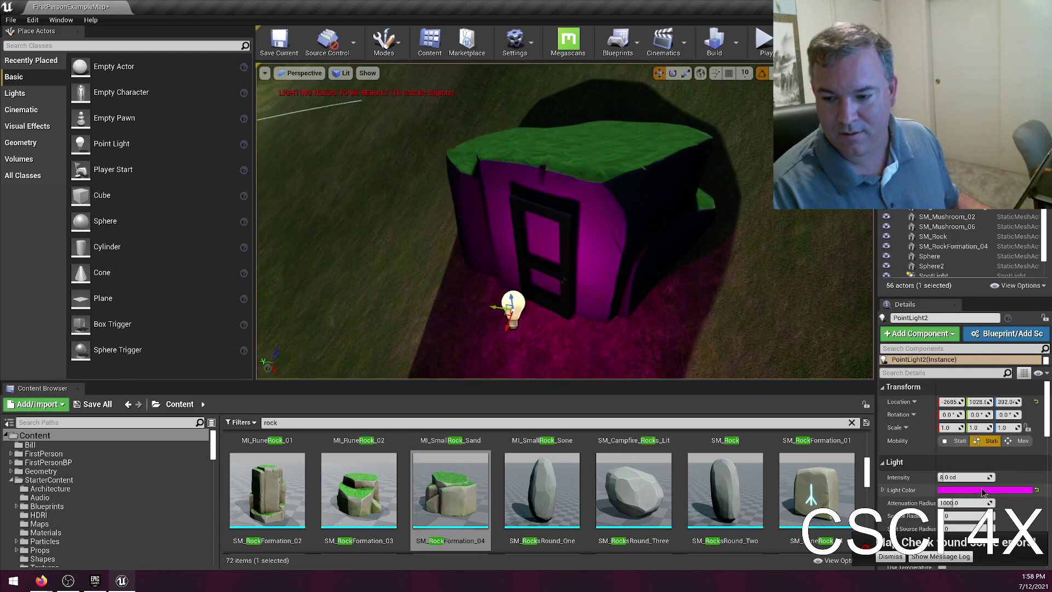
pyautogui.click(1002, 489)
pyautogui.click(804, 355)
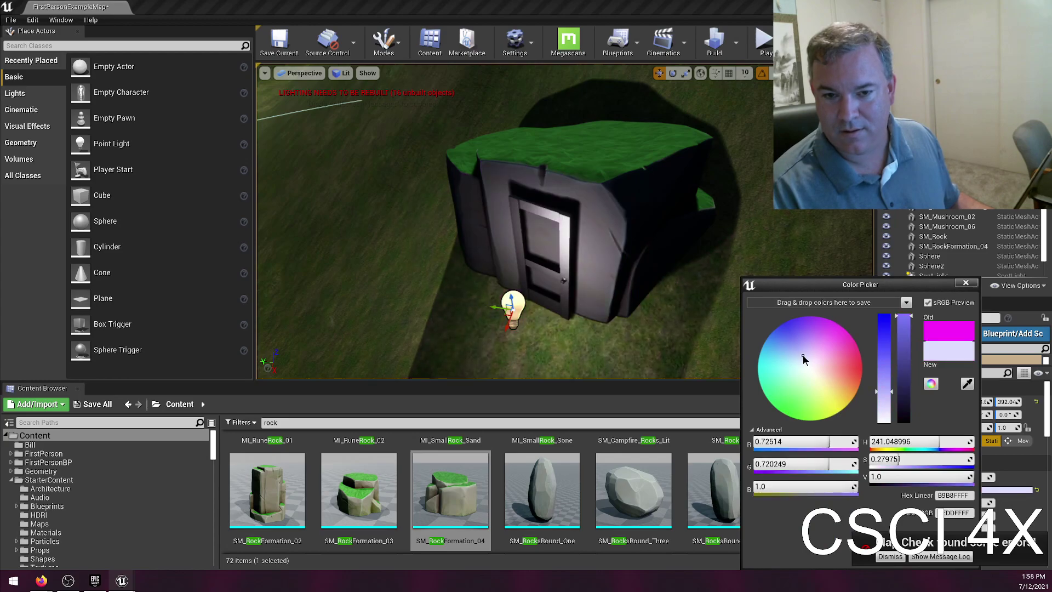
pyautogui.click(895, 558)
pyautogui.click(909, 546)
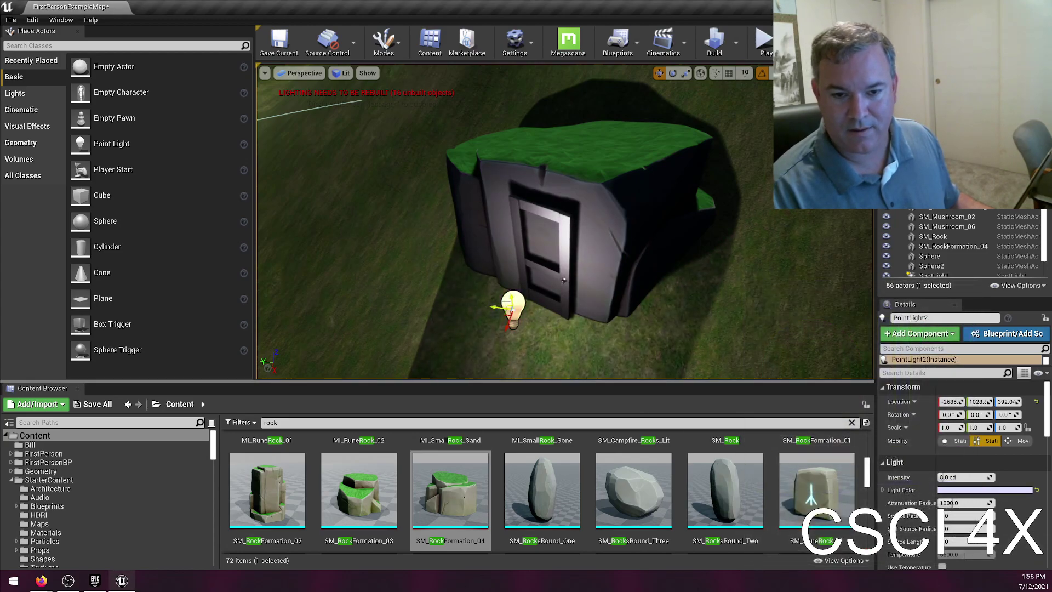
pyautogui.moveTo(512, 300); pyautogui.dragTo(520, 256)
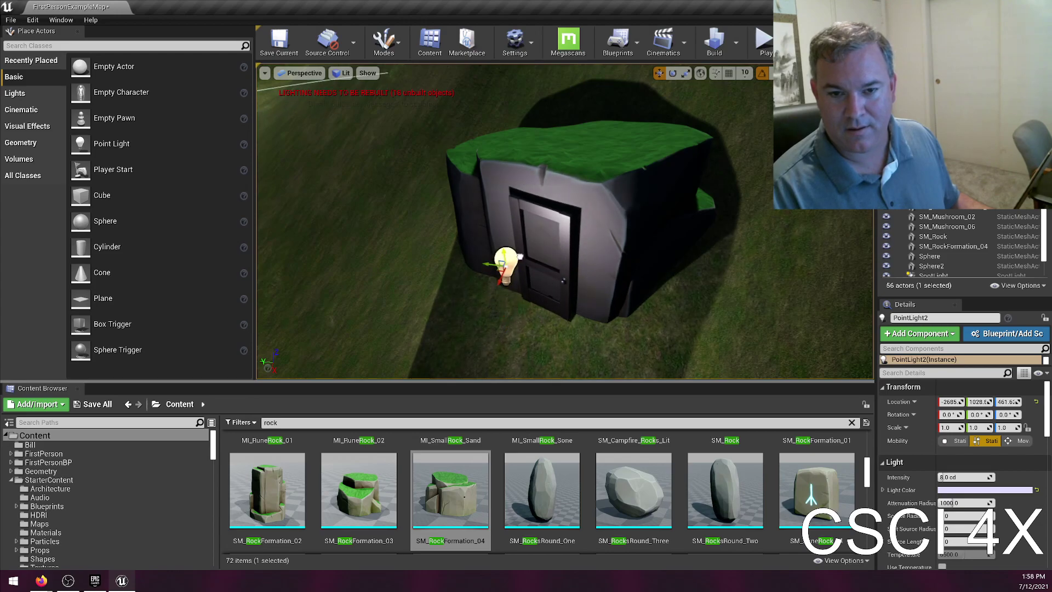
# - Push the door back against the rock formation's face to about X -2811
pyautogui.click(548, 256)
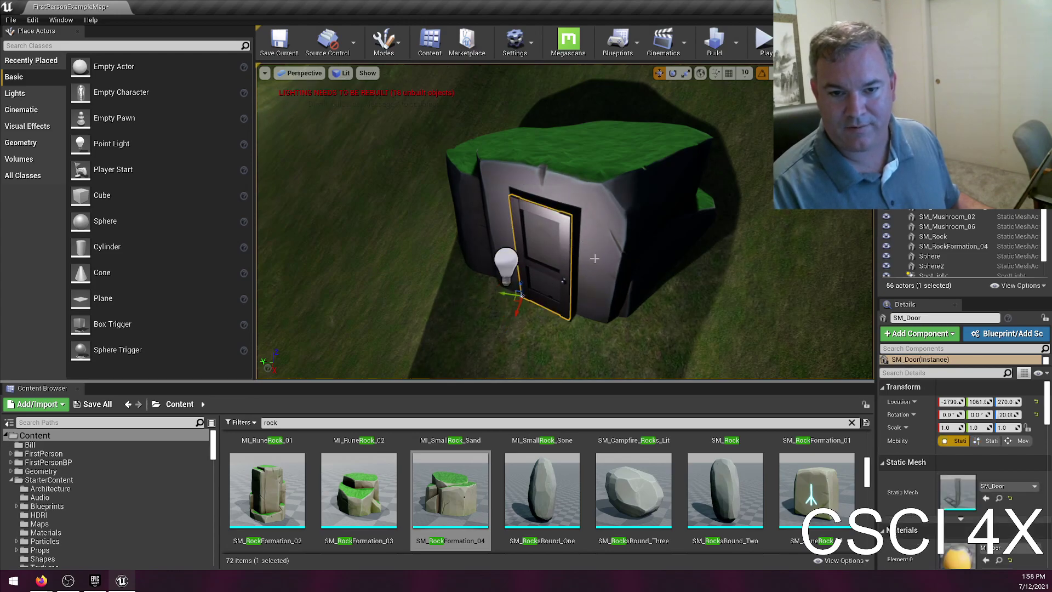
pyautogui.press('e')
pyautogui.moveTo(529, 320); pyautogui.dragTo(522, 306)
pyautogui.press('w')
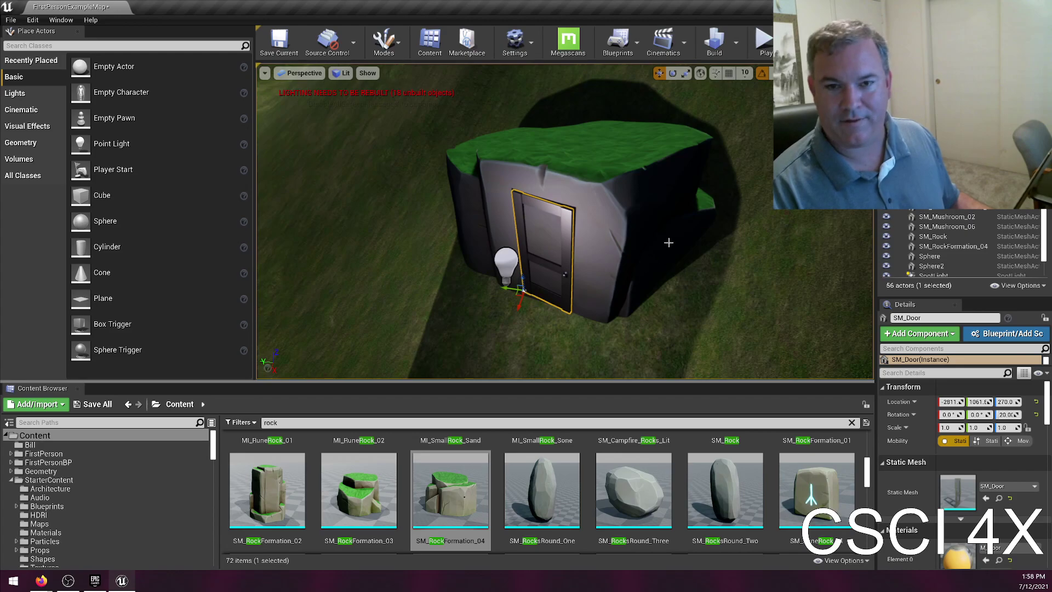
# - Play-test the level by walking up to the rock door and down beside the platform's edge to inspect the gap beneath it
pyautogui.click(766, 41)
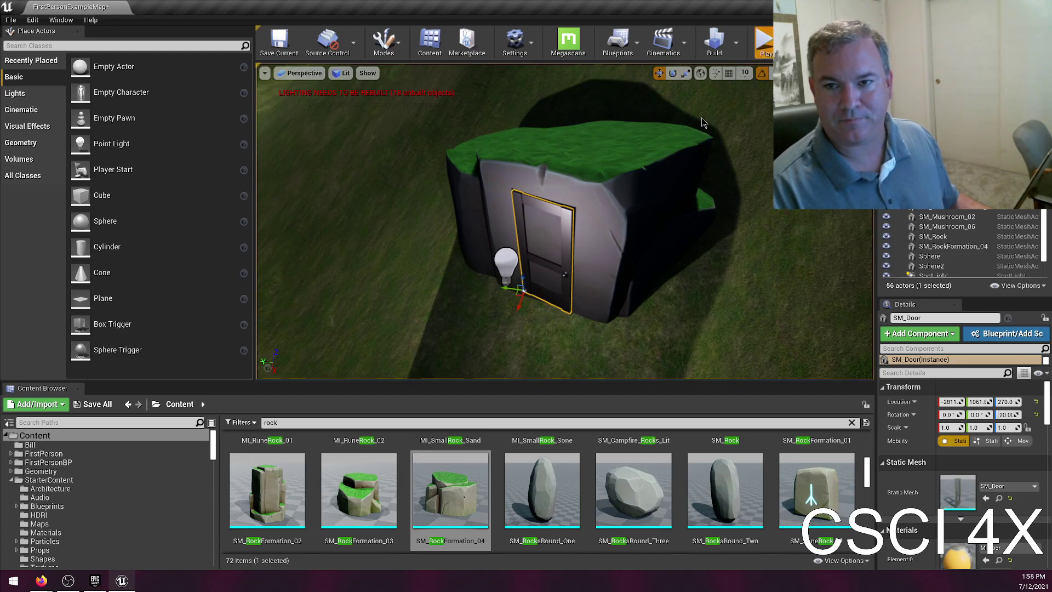
pyautogui.press('w')
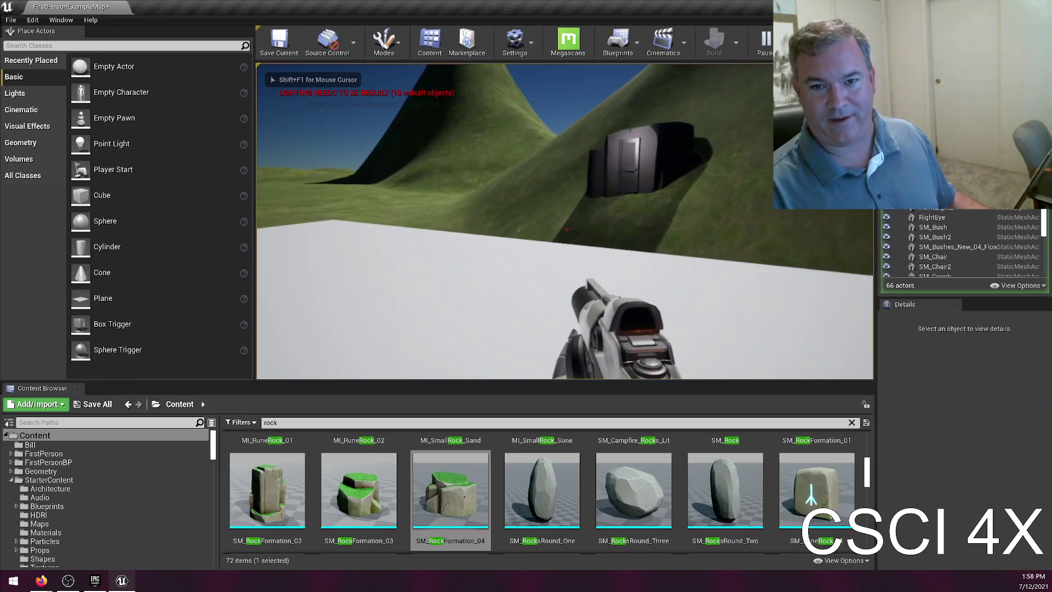
pyautogui.press('w')
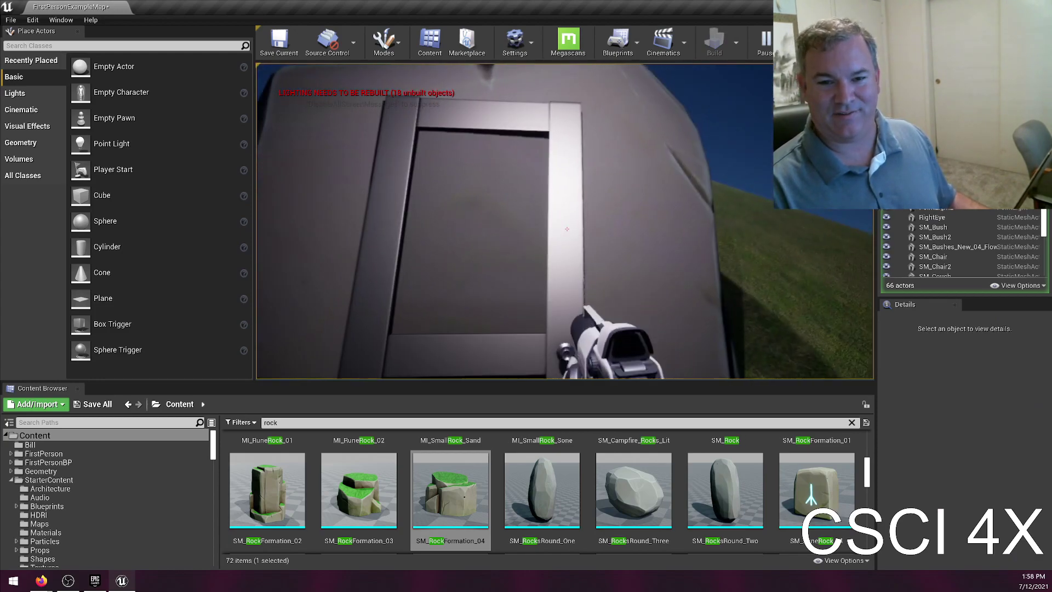
pyautogui.press('w')
pyautogui.press('s')
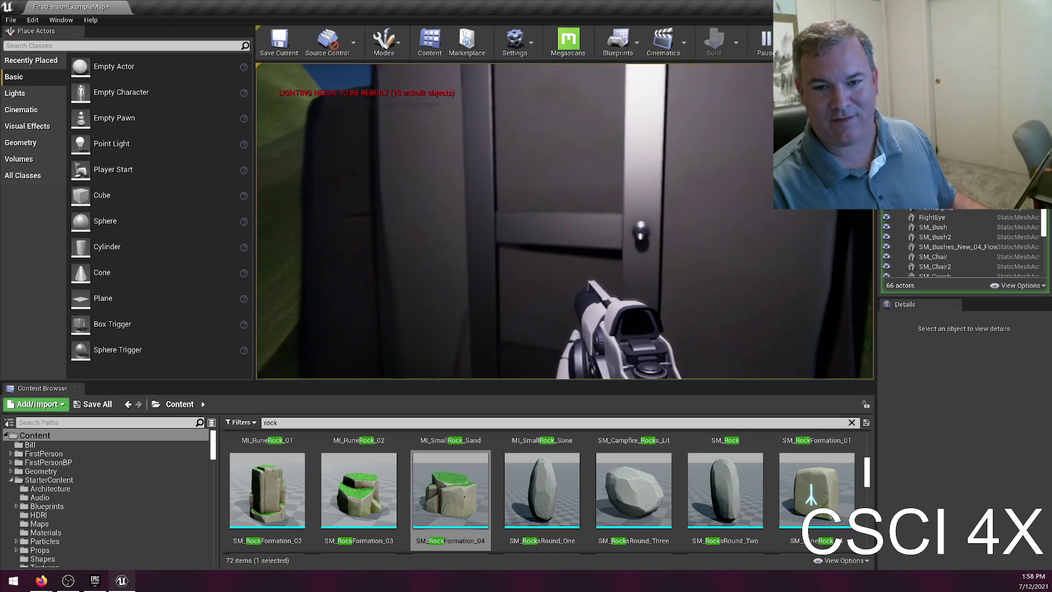
pyautogui.press('w')
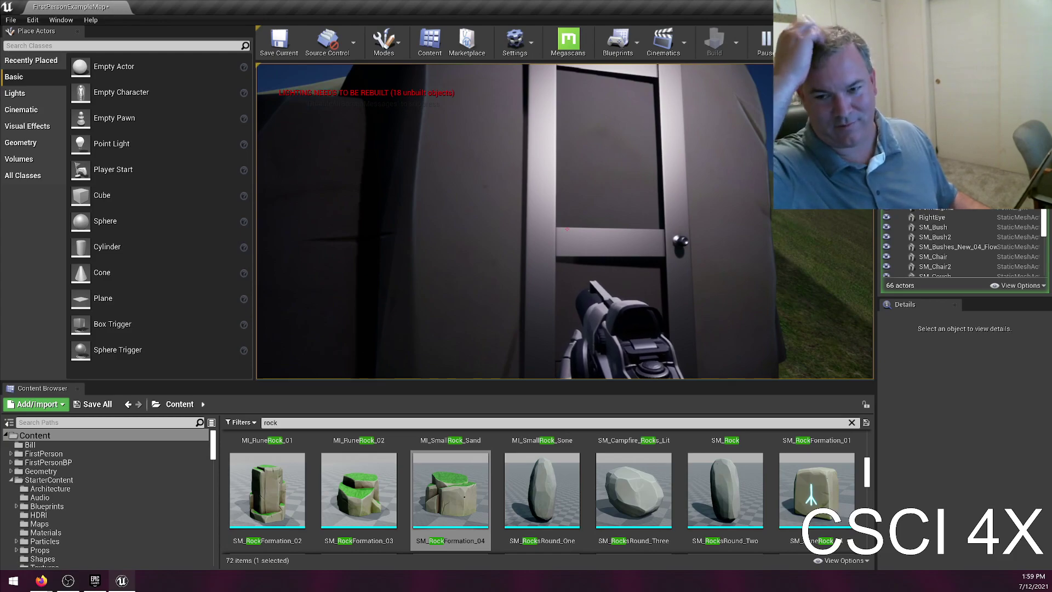
pyautogui.press('w')
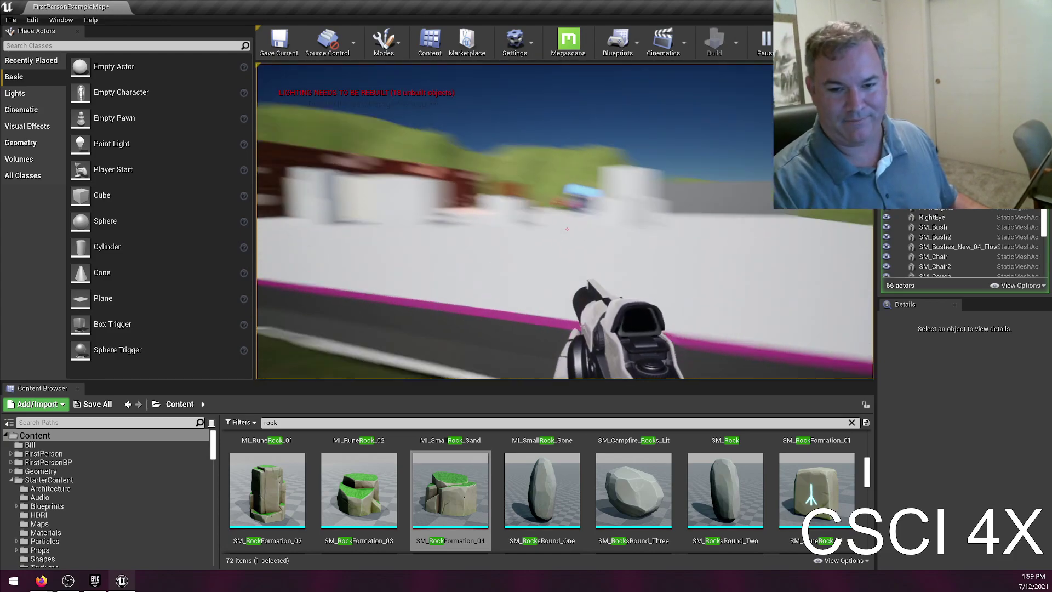
pyautogui.press('w')
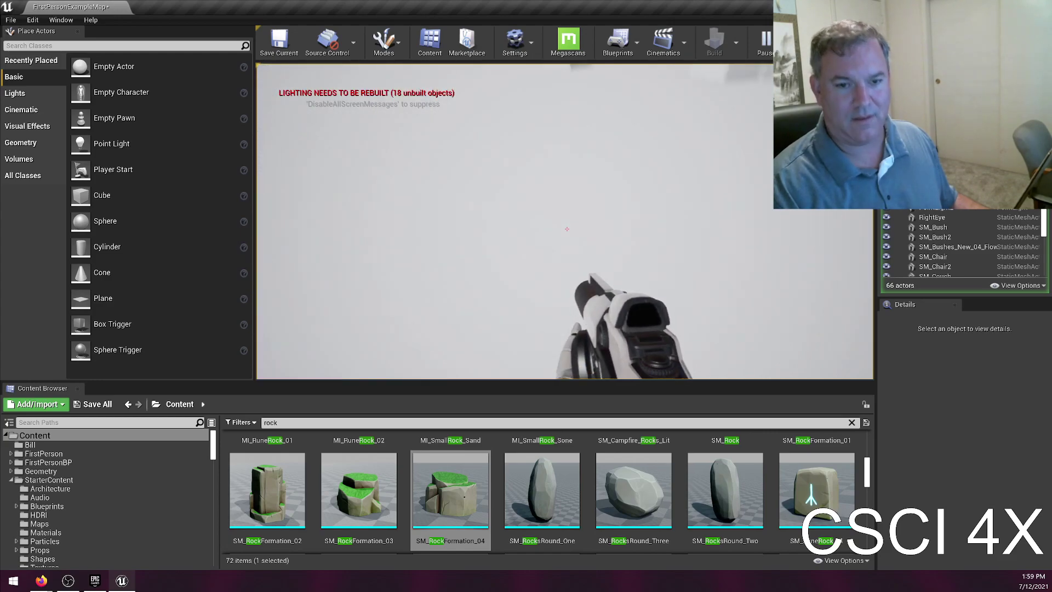
pyautogui.press('w')
pyautogui.press('w')
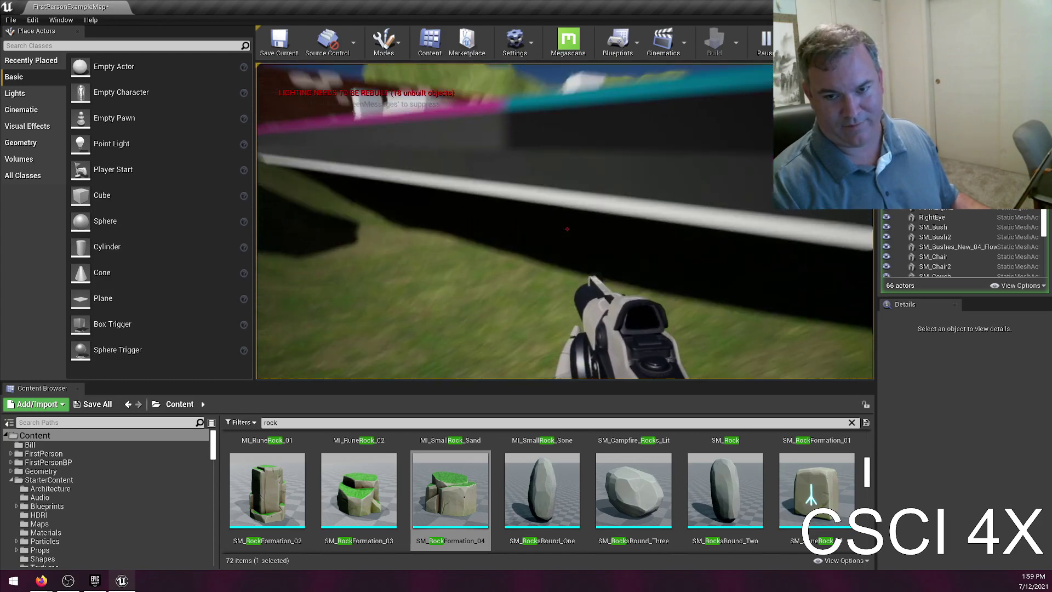
pyautogui.press('w')
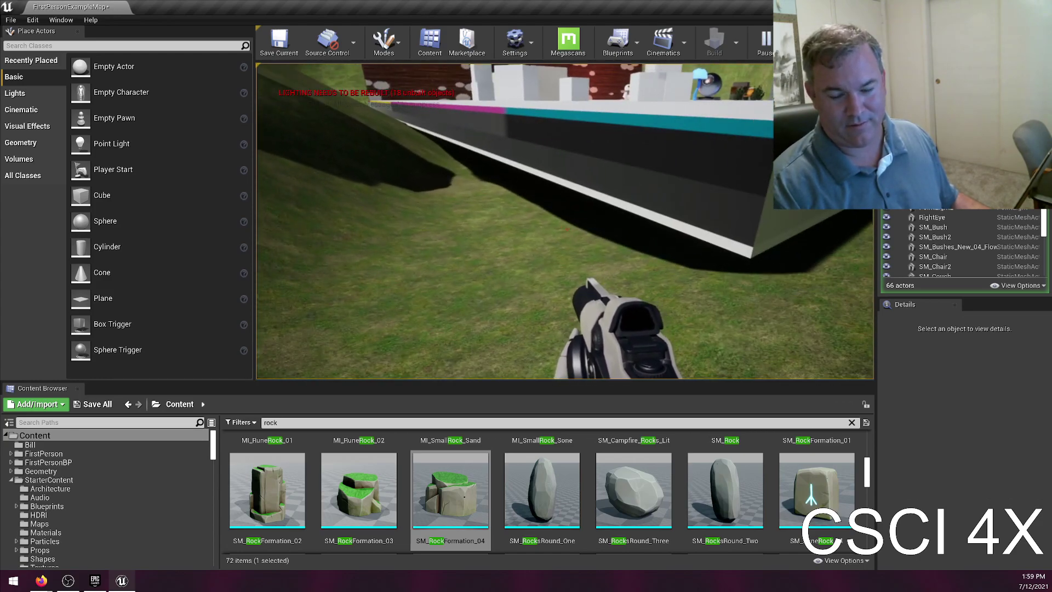
pyautogui.press('Escape')
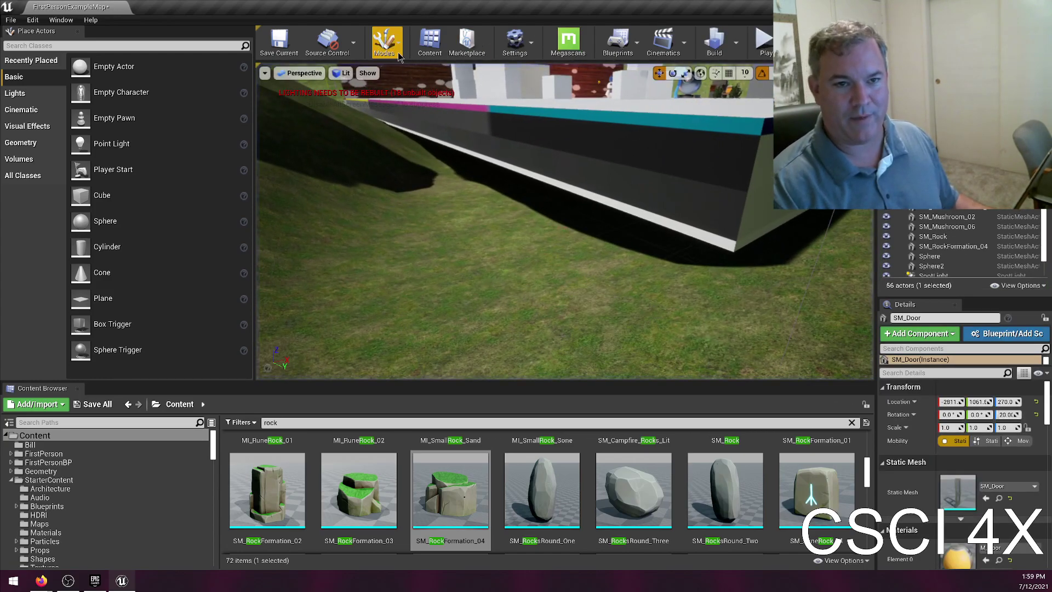
# - Sculpt the landscape with the brush size reduced to about 220, raising the ground beneath the platform's edge
pyautogui.click(383, 43)
pyautogui.click(410, 90)
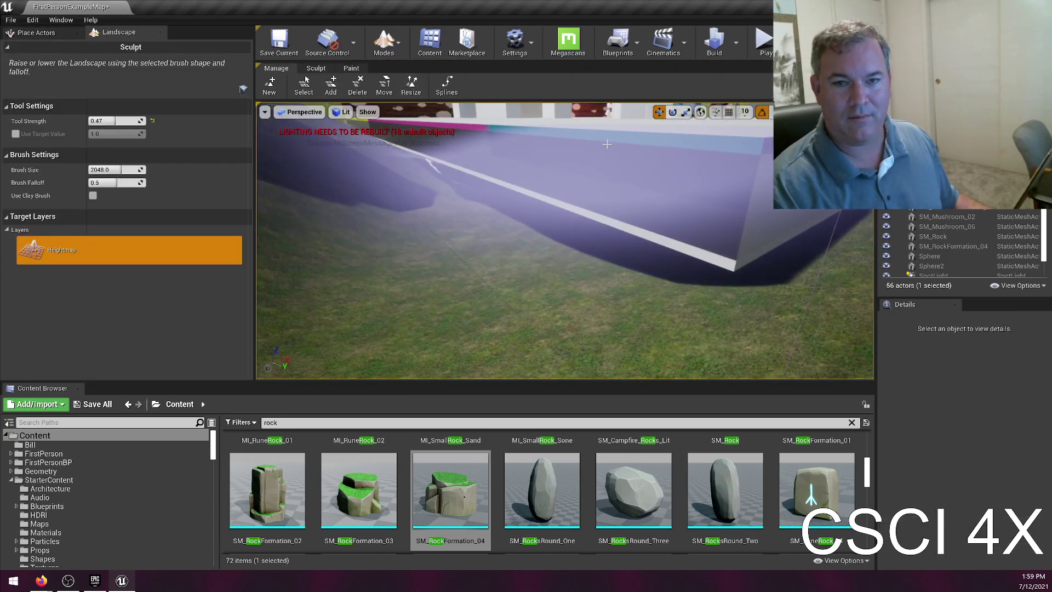
pyautogui.click(317, 69)
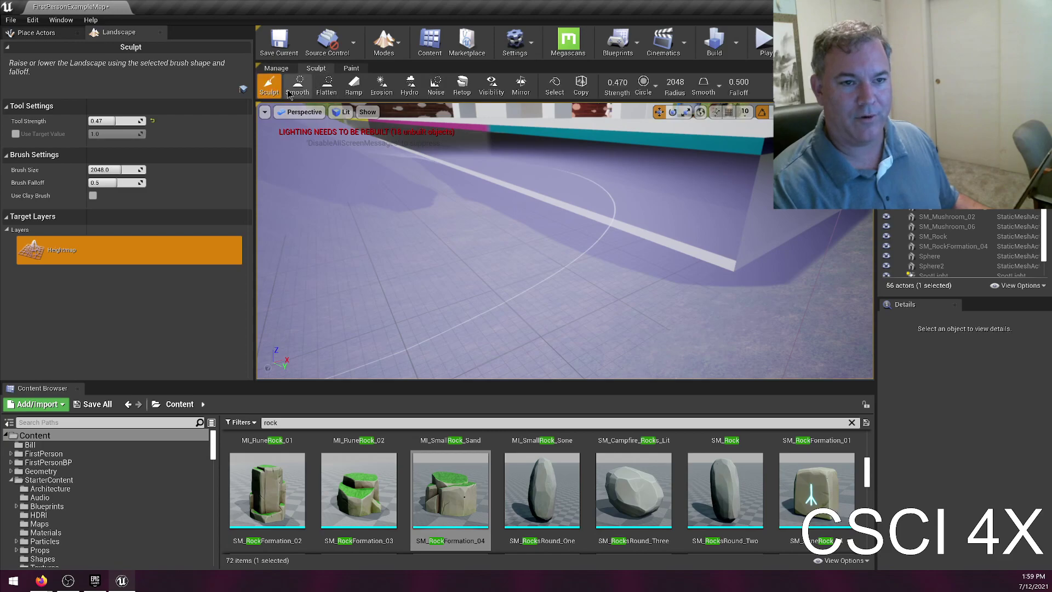
pyautogui.moveTo(115, 170); pyautogui.dragTo(107, 170)
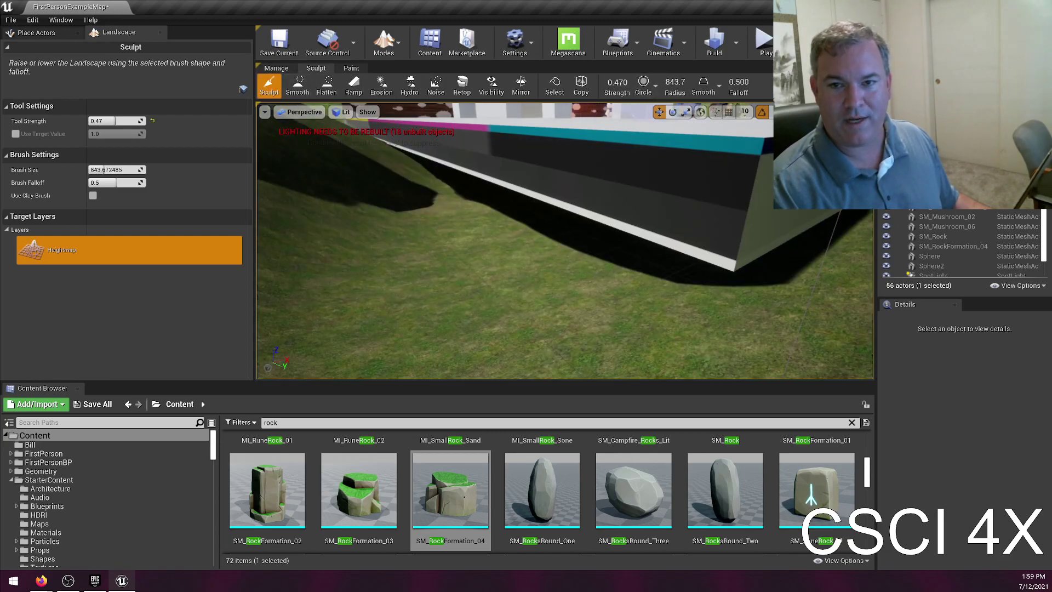
pyautogui.moveTo(411, 241)
pyautogui.mouseDown()
pyautogui.moveTo(614, 241)
pyautogui.moveTo(603, 228)
pyautogui.moveTo(448, 181)
pyautogui.moveTo(480, 178)
pyautogui.moveTo(362, 151)
pyautogui.moveTo(455, 159)
pyautogui.moveTo(535, 202)
pyautogui.mouseUp()
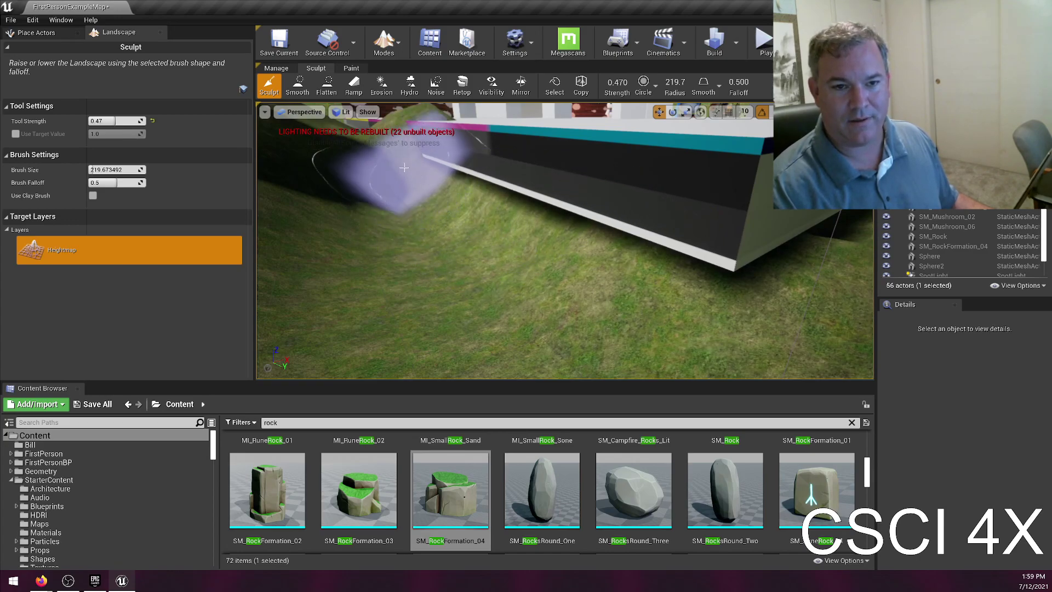
# - Raise the terrain along the platform's edge facing the rock door and around its near corner to close the gap
pyautogui.moveTo(475, 200); pyautogui.dragTo(504, 209, button='right')
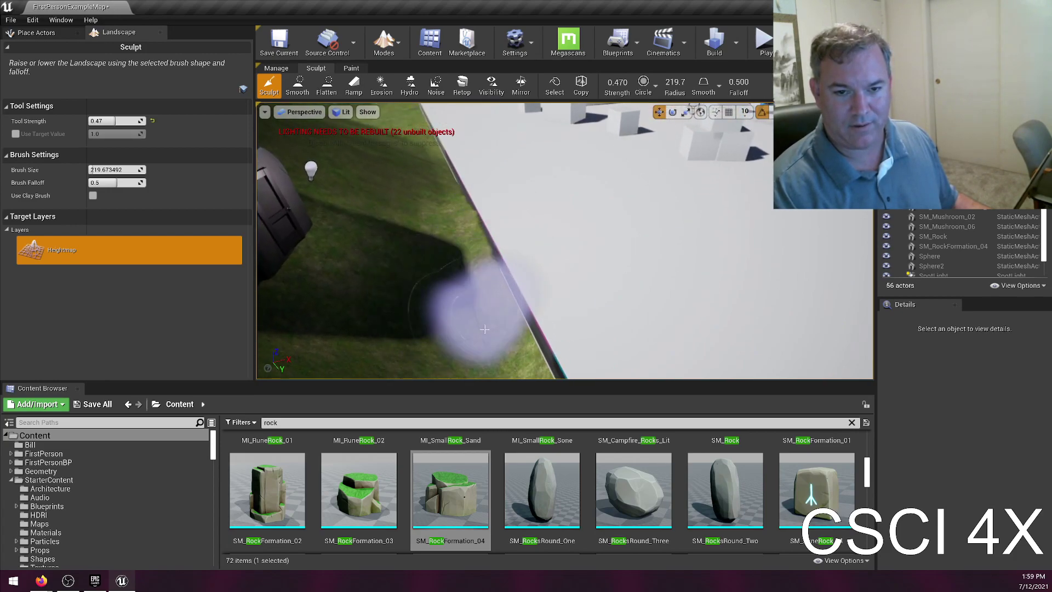
pyautogui.moveTo(482, 346); pyautogui.dragTo(550, 345, button='right')
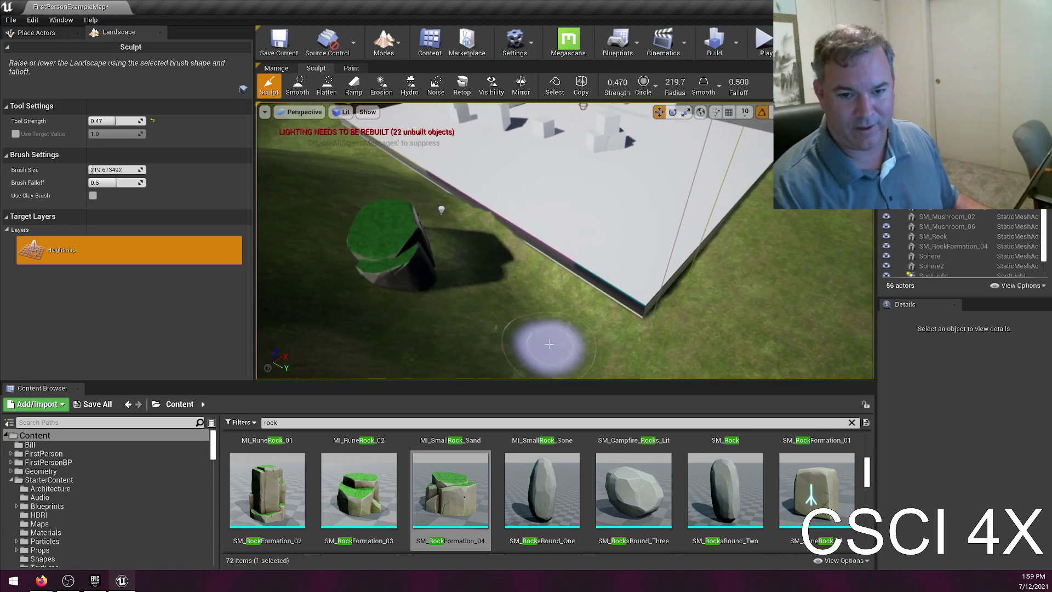
pyautogui.moveTo(580, 310)
pyautogui.mouseDown()
pyautogui.moveTo(450, 213)
pyautogui.moveTo(448, 195)
pyautogui.mouseUp()
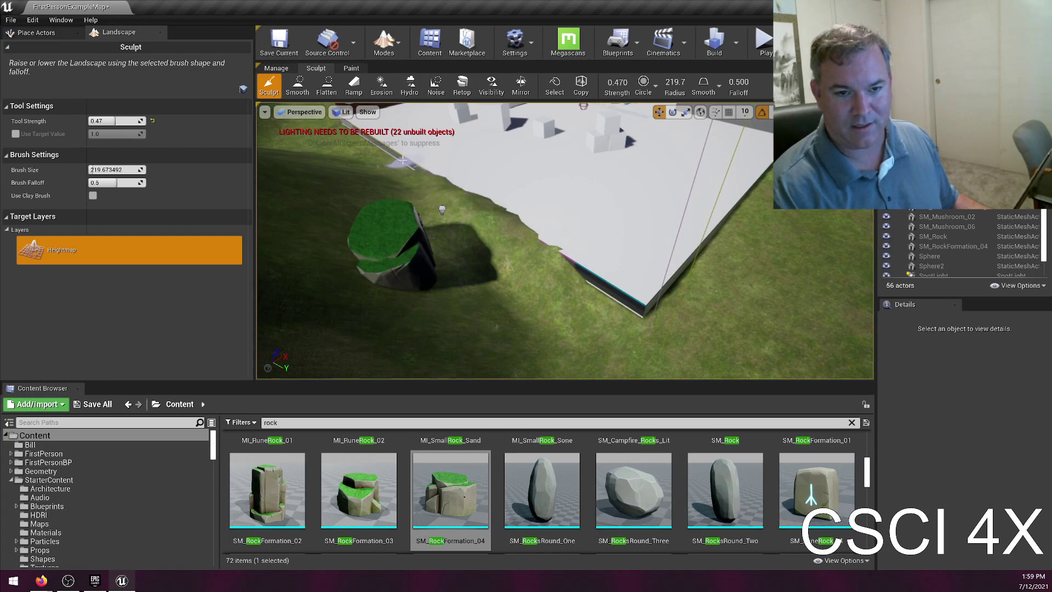
pyautogui.moveTo(470, 247)
pyautogui.mouseDown()
pyautogui.moveTo(571, 293)
pyautogui.moveTo(615, 298)
pyautogui.moveTo(681, 247)
pyautogui.moveTo(698, 296)
pyautogui.moveTo(712, 296)
pyautogui.mouseUp()
pyautogui.moveTo(762, 241)
pyautogui.mouseDown(button='right')
pyautogui.moveTo(762, 263)
pyautogui.moveTo(805, 280)
pyautogui.mouseUp(button='right')
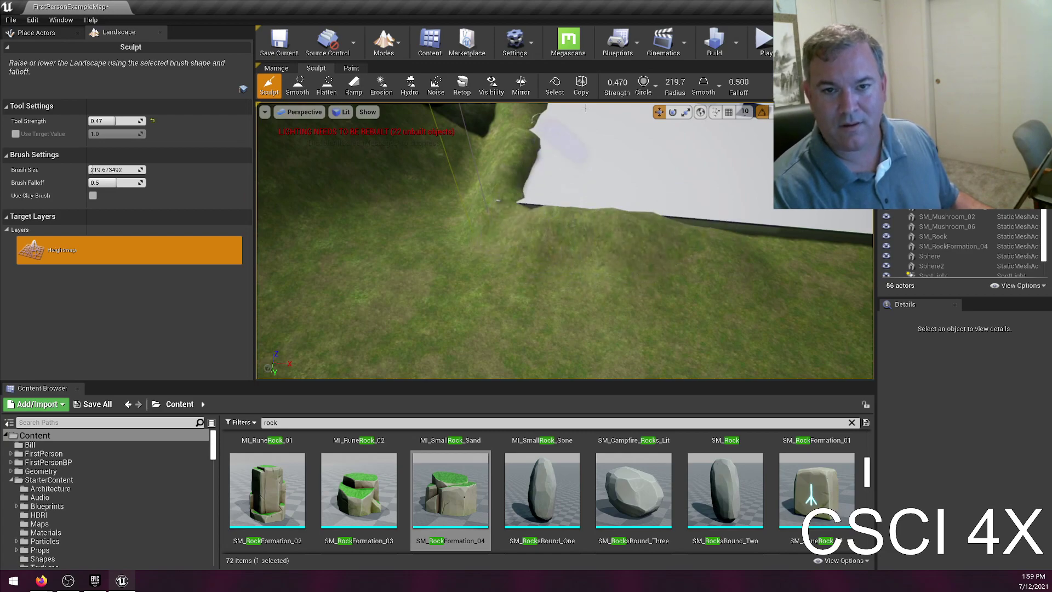
# - Smooth the raised terrain along the platform's edge facing the rock door with the landscape Smooth tool
pyautogui.click(298, 86)
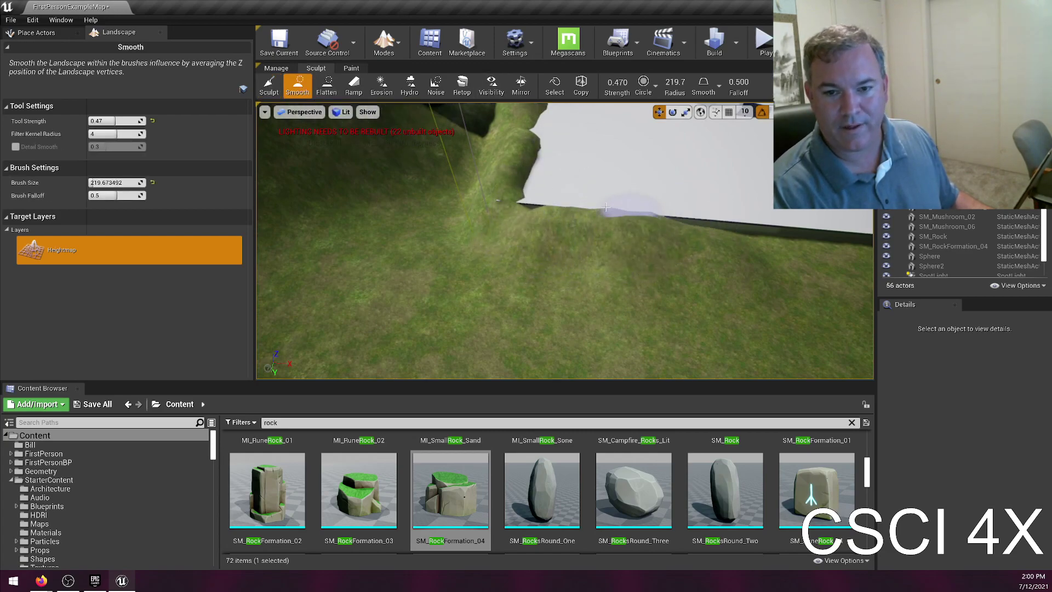
pyautogui.moveTo(526, 132)
pyautogui.mouseDown(button='right')
pyautogui.moveTo(548, 143)
pyautogui.moveTo(542, 264)
pyautogui.mouseUp(button='right')
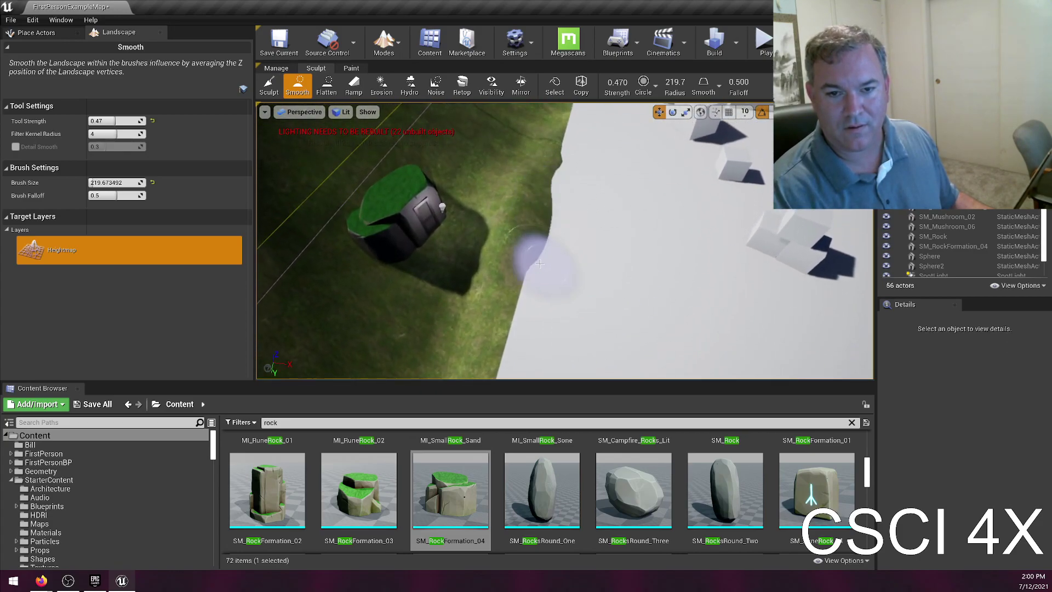
pyautogui.moveTo(544, 168); pyautogui.dragTo(532, 107, button='right')
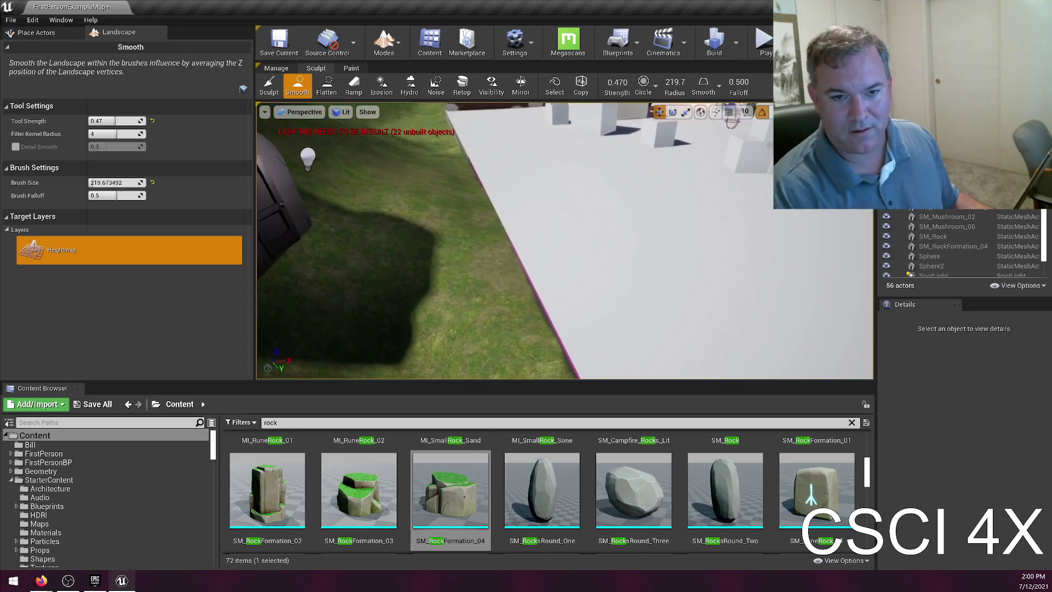
# - Play-test the level by walking to the platform's edge near the rock door to inspect the smoothed terrain
pyautogui.click(763, 44)
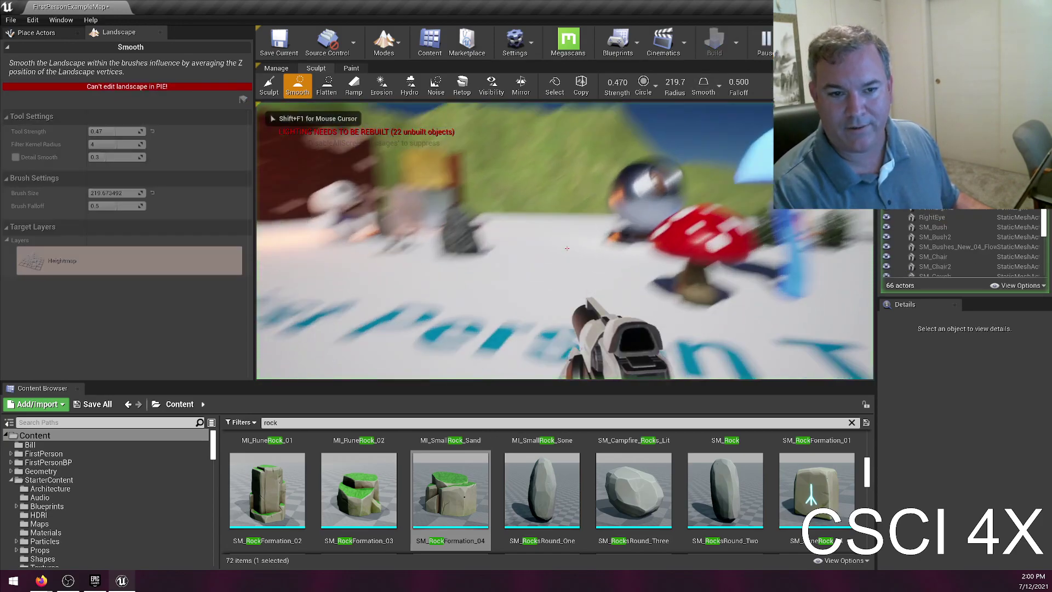
pyautogui.press('w')
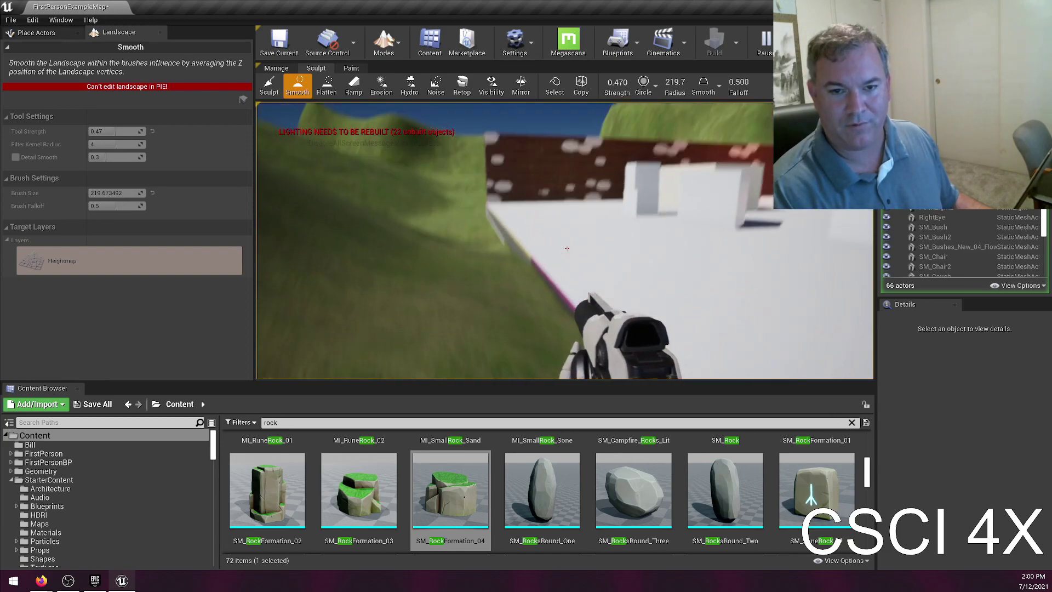
pyautogui.press('Escape')
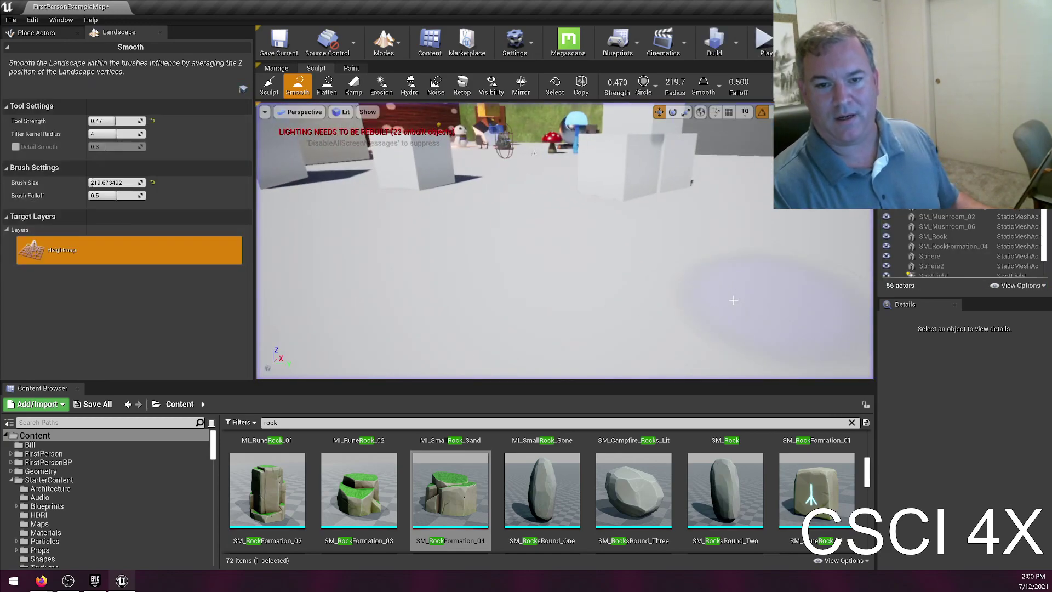
# - Switch from landscape editing to object selection, select the platform's floor and view the rock door up close
pyautogui.scroll(-10, 585, 244)
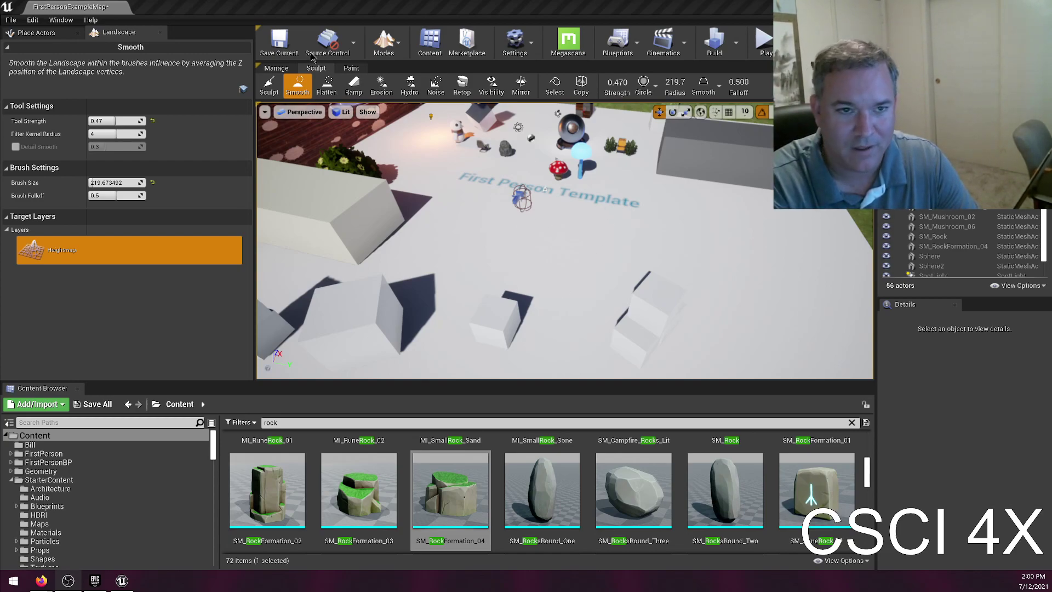
pyautogui.click(384, 42)
pyautogui.click(406, 74)
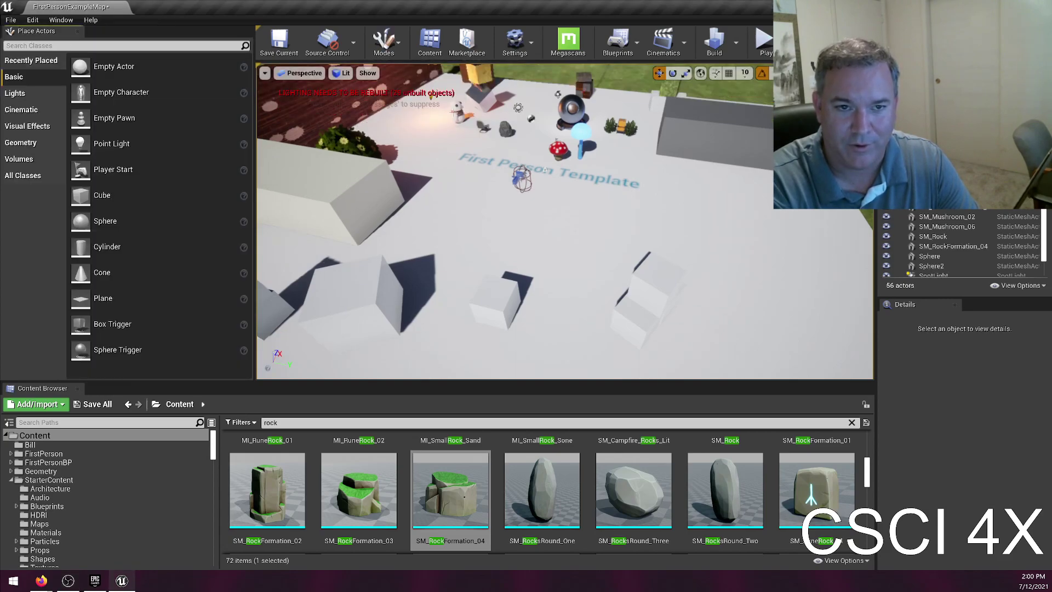
pyautogui.click(686, 289)
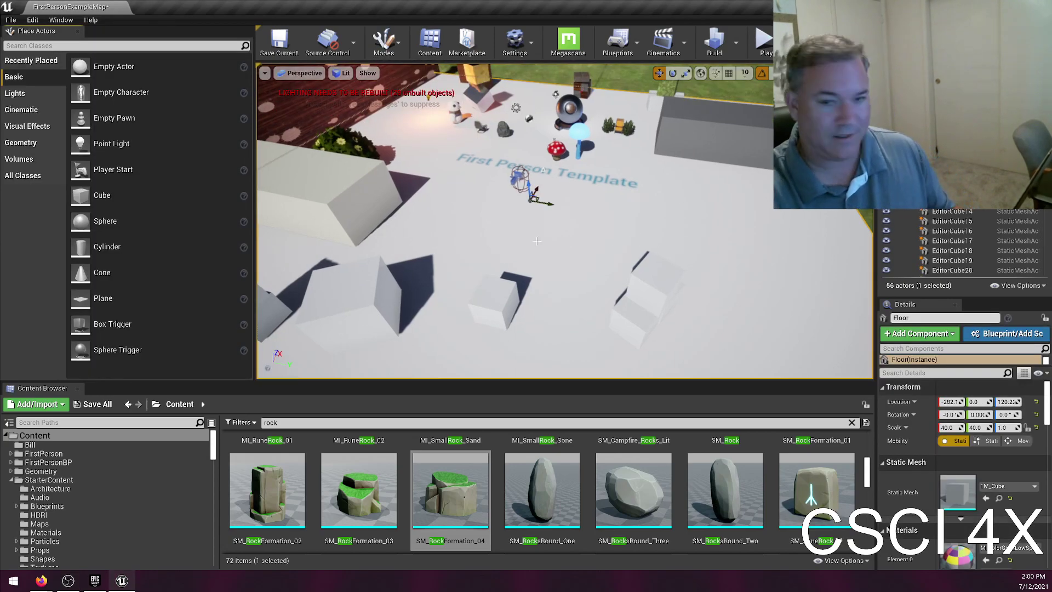
pyautogui.press('Delete')
pyautogui.moveTo(687, 289); pyautogui.dragTo(676, 241)
pyautogui.moveTo(677, 241); pyautogui.dragTo(677, 230, button='right')
pyautogui.moveTo(610, 208); pyautogui.dragTo(616, 178, button='right')
pyautogui.click(610, 208)
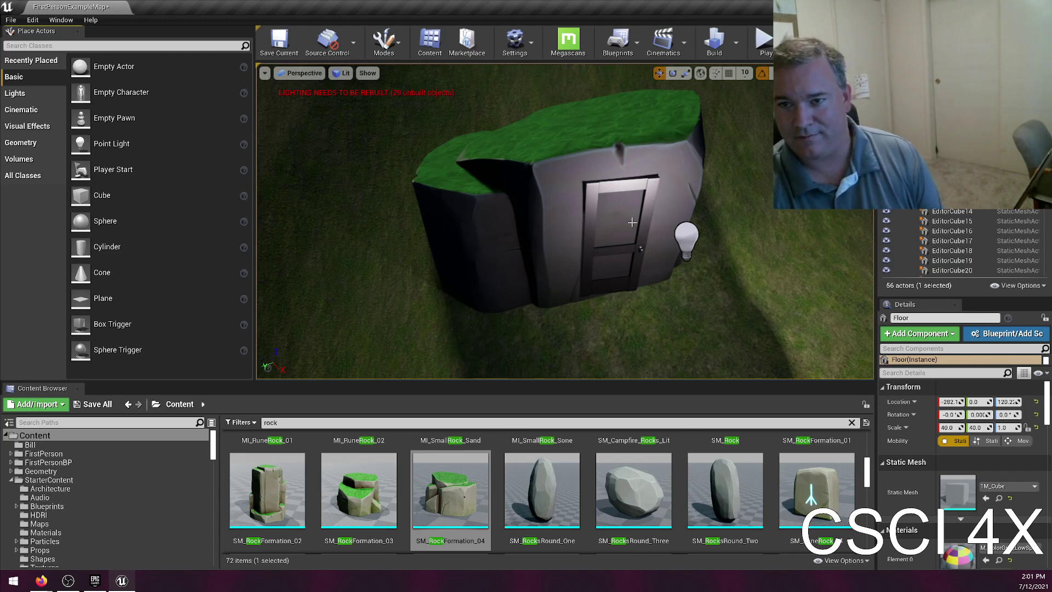
# - Find SM_RuneRock_01 among the rock assets and place it on the hill beyond the platform
pyautogui.moveTo(454, 275); pyautogui.dragTo(614, 248, button='right')
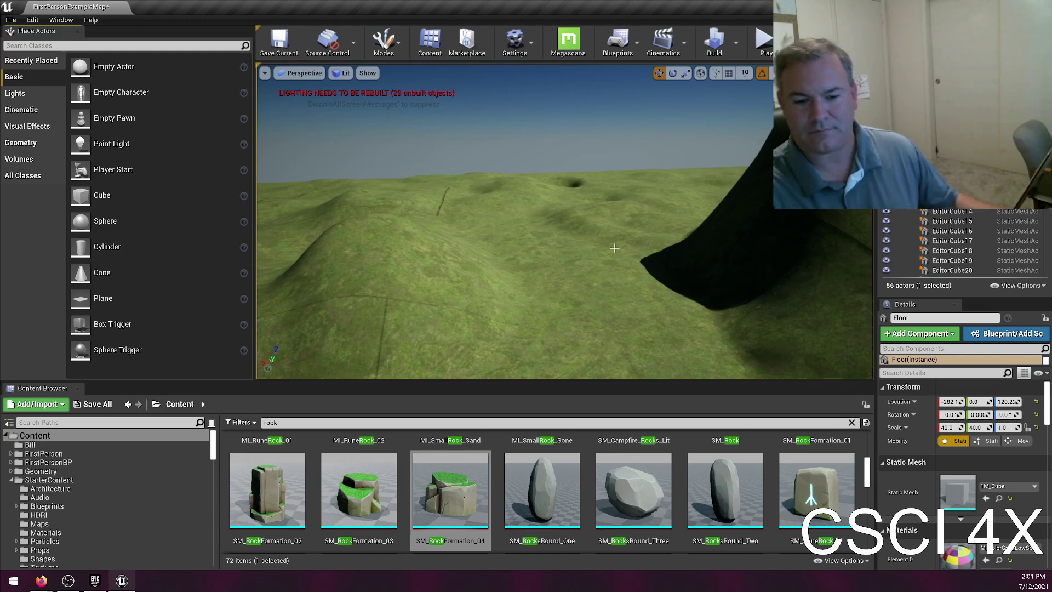
pyautogui.scroll(1, 755, 481)
pyautogui.scroll(-5, 755, 481)
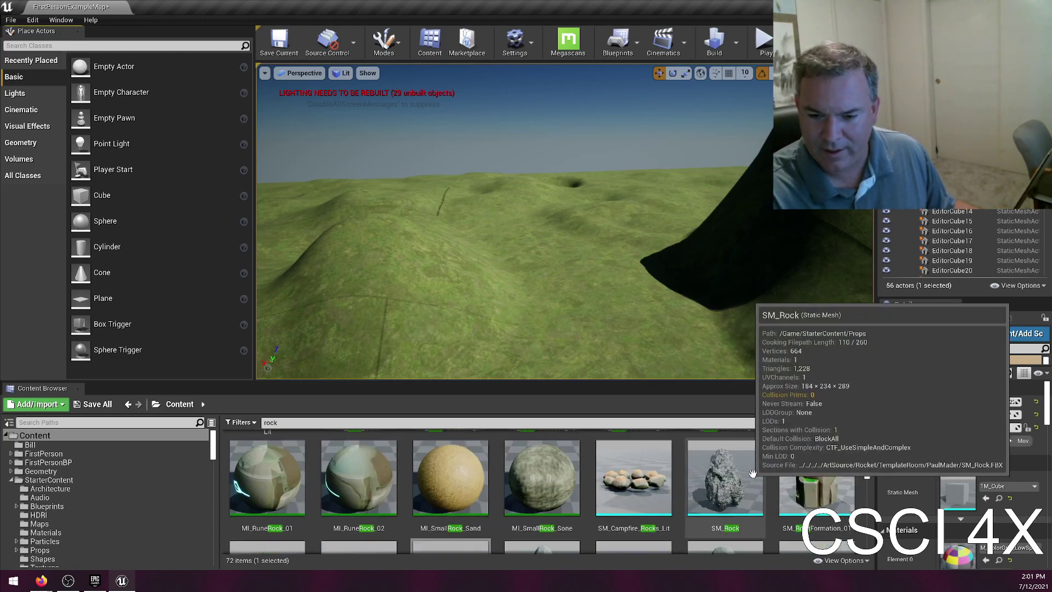
pyautogui.scroll(3, 583, 504)
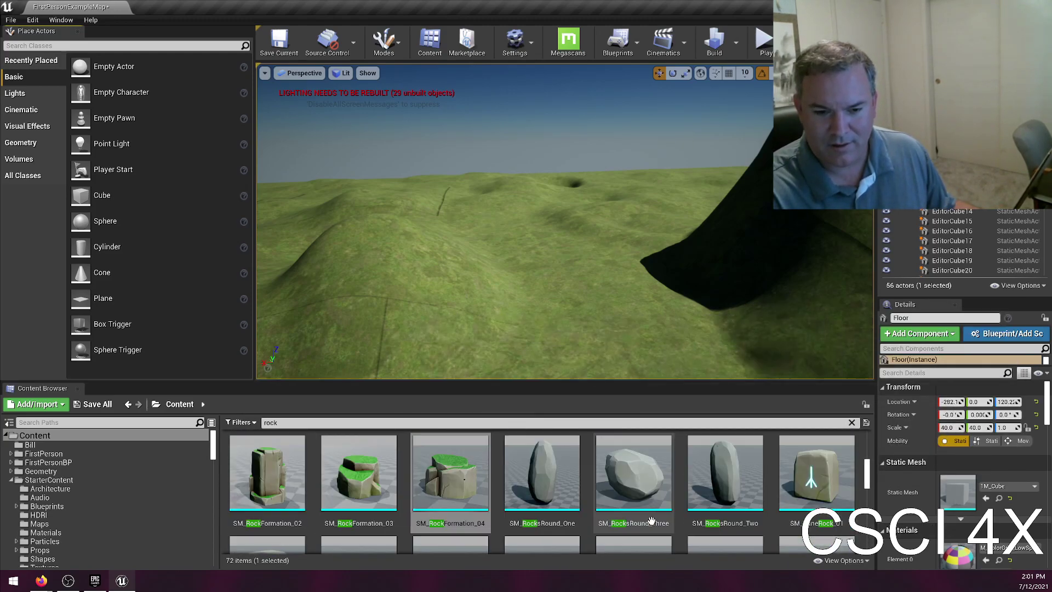
pyautogui.moveTo(817, 471); pyautogui.dragTo(377, 270)
# - Scale the rune rock uniformly to 5.0 and lower it into the hilltop to about Z 1042
pyautogui.press('f')
pyautogui.press('w')
pyautogui.moveTo(377, 270); pyautogui.dragTo(350, 290, button='right')
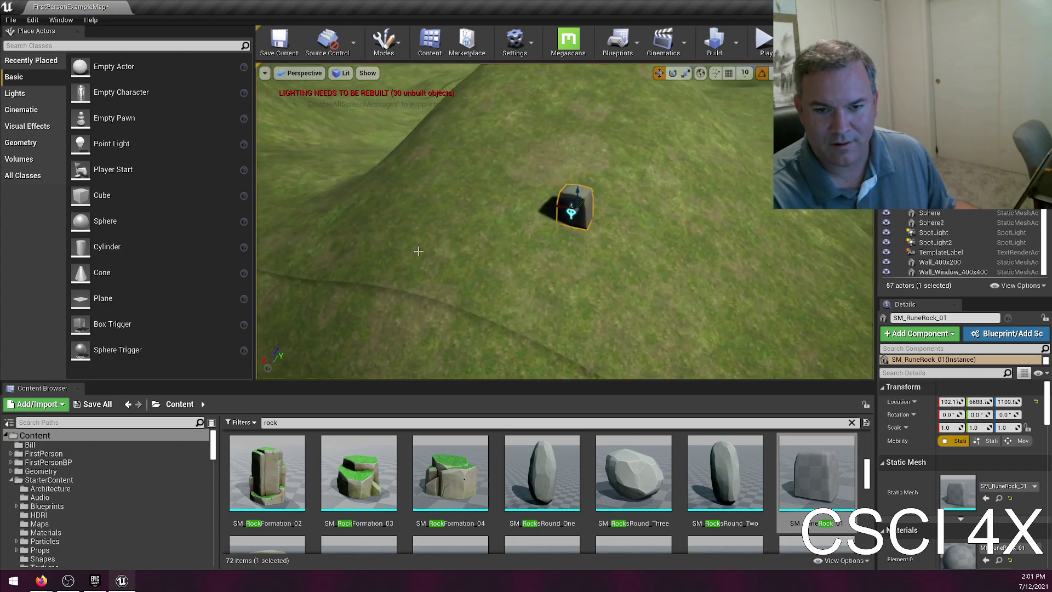
pyautogui.press('r')
pyautogui.moveTo(578, 208)
pyautogui.mouseDown()
pyautogui.moveTo(594, 218)
pyautogui.moveTo(580, 164)
pyautogui.moveTo(573, 218)
pyautogui.mouseUp()
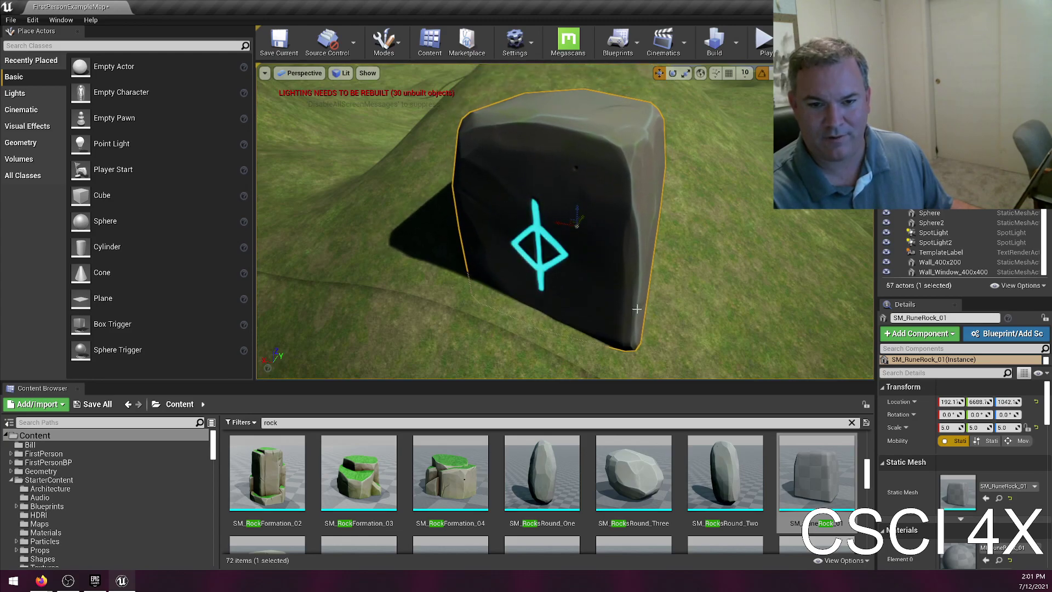
# - Play-test the level, viewing the rune rock and the rock door from the platform
pyautogui.click(764, 43)
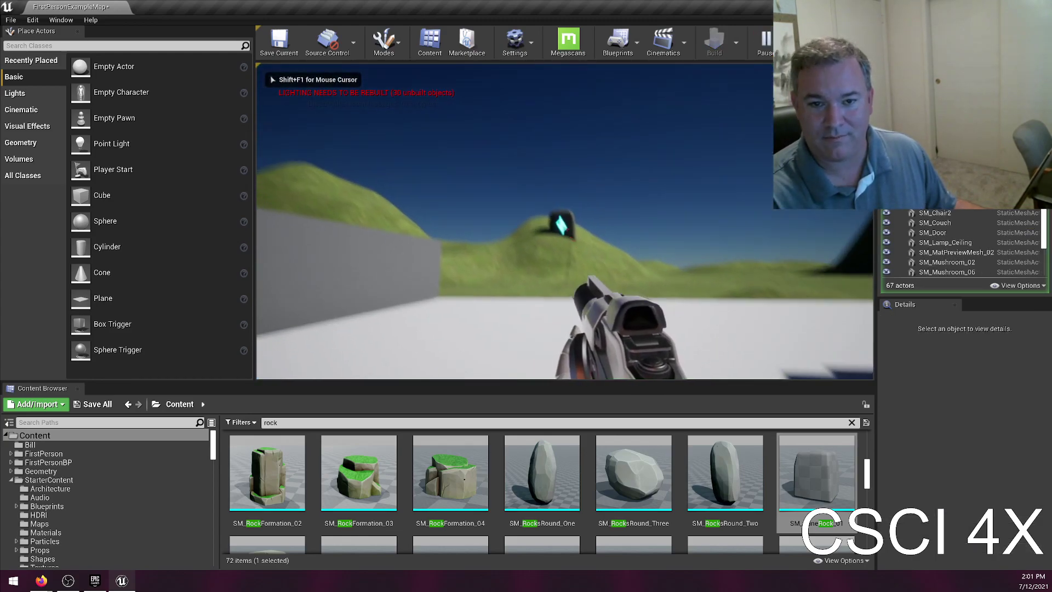
pyautogui.press('w')
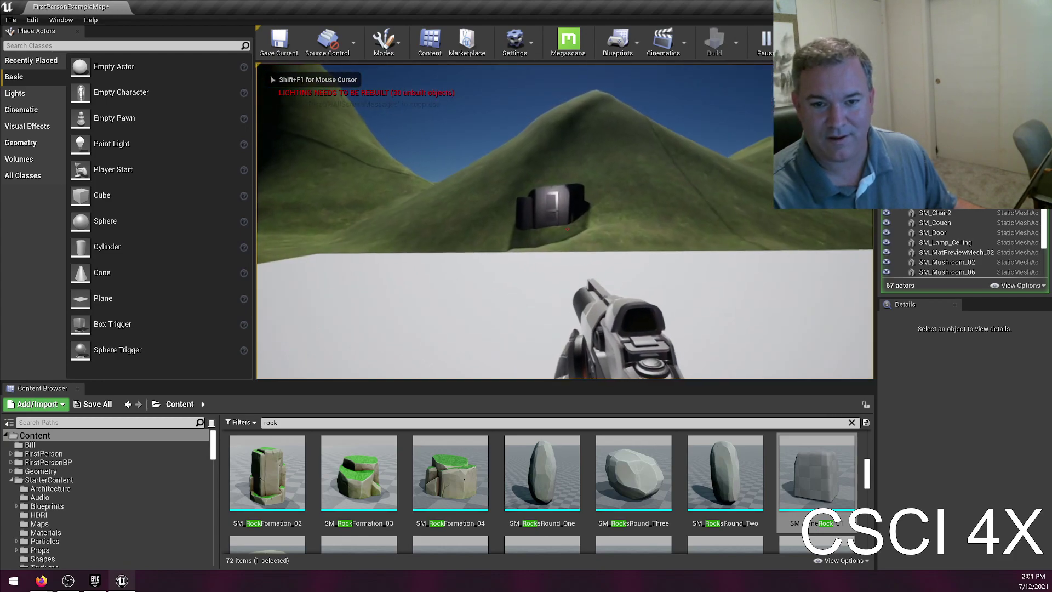
pyautogui.press('w')
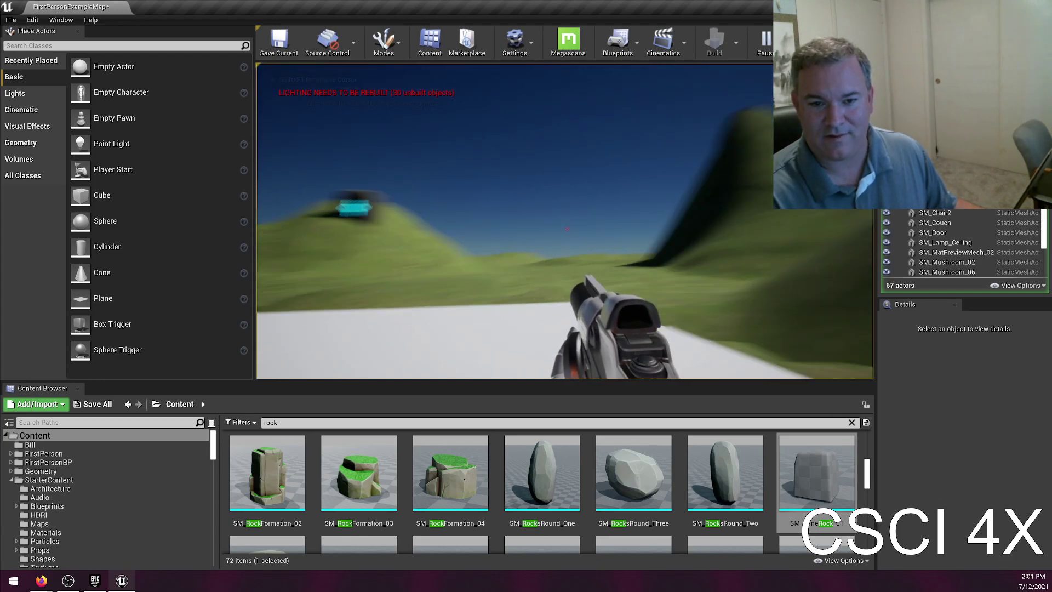
pyautogui.press('w')
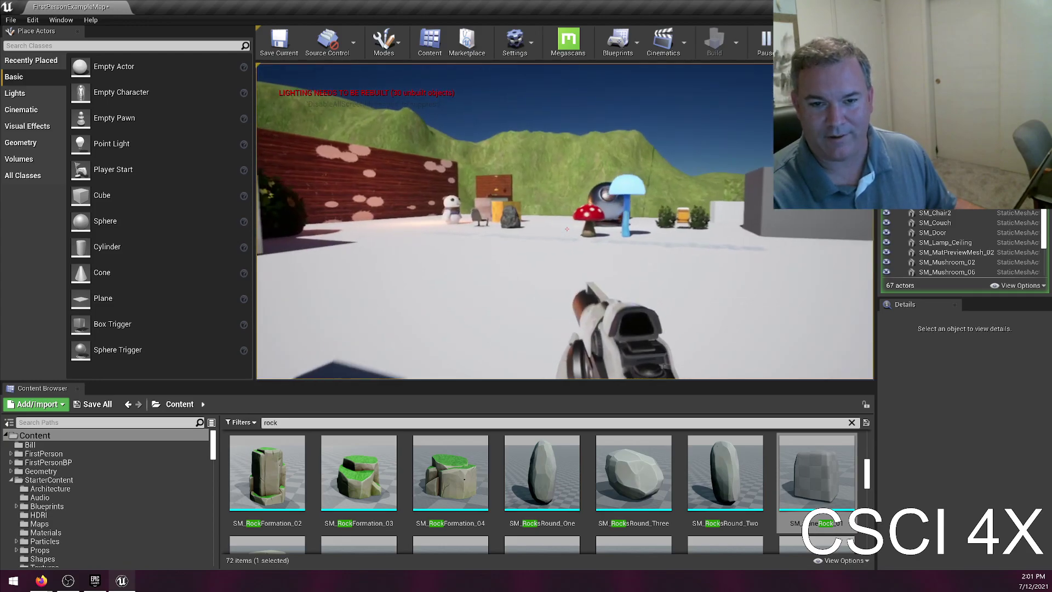
# - Fire the gun repeatedly toward the mushrooms and penguin while advancing across the platform
pyautogui.click(565, 221)
pyautogui.click(565, 221)
pyautogui.click(565, 221)
pyautogui.click(565, 222)
pyautogui.press('w')
pyautogui.click(565, 221)
pyautogui.click(565, 222)
pyautogui.click(565, 221)
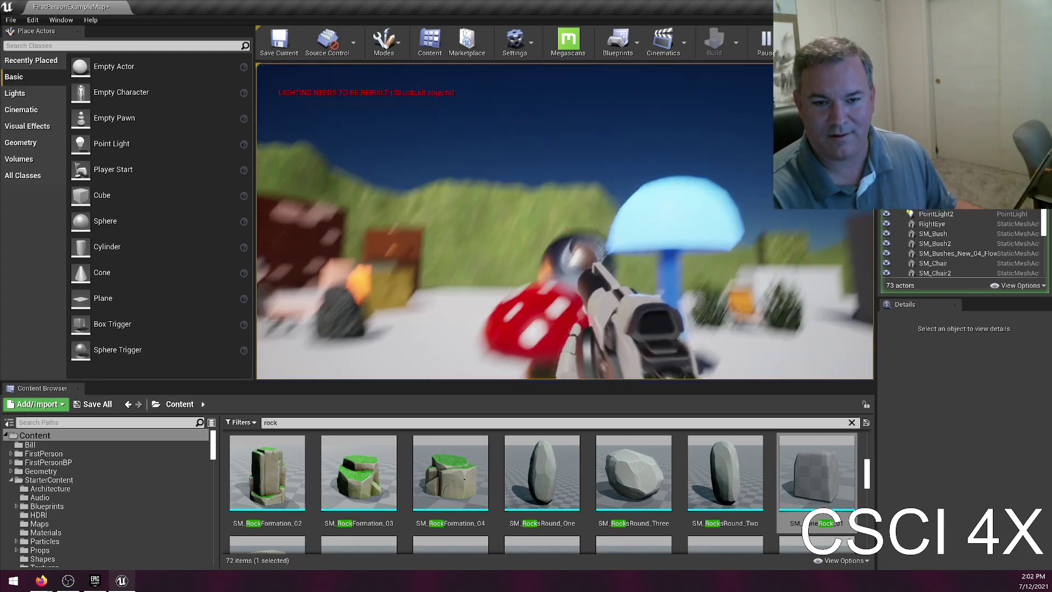
pyautogui.click(565, 222)
pyautogui.click(565, 221)
pyautogui.click(565, 221)
# - Explore the platform and surrounding hills in play mode, inspect the gap along the platform's edge from above, and end the play-test
pyautogui.press('w')
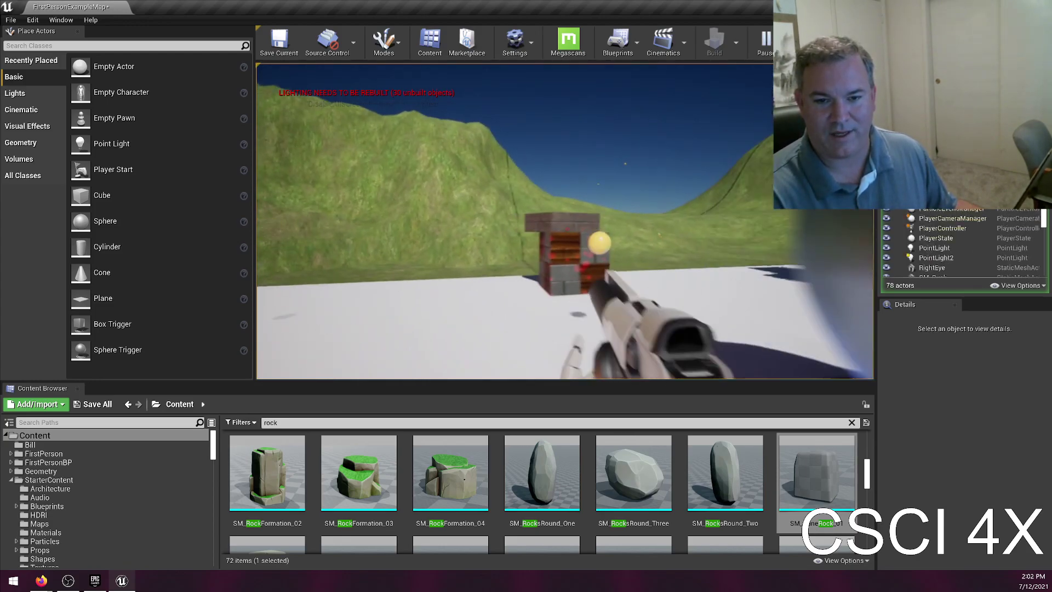
pyautogui.press('w')
pyautogui.press('w')
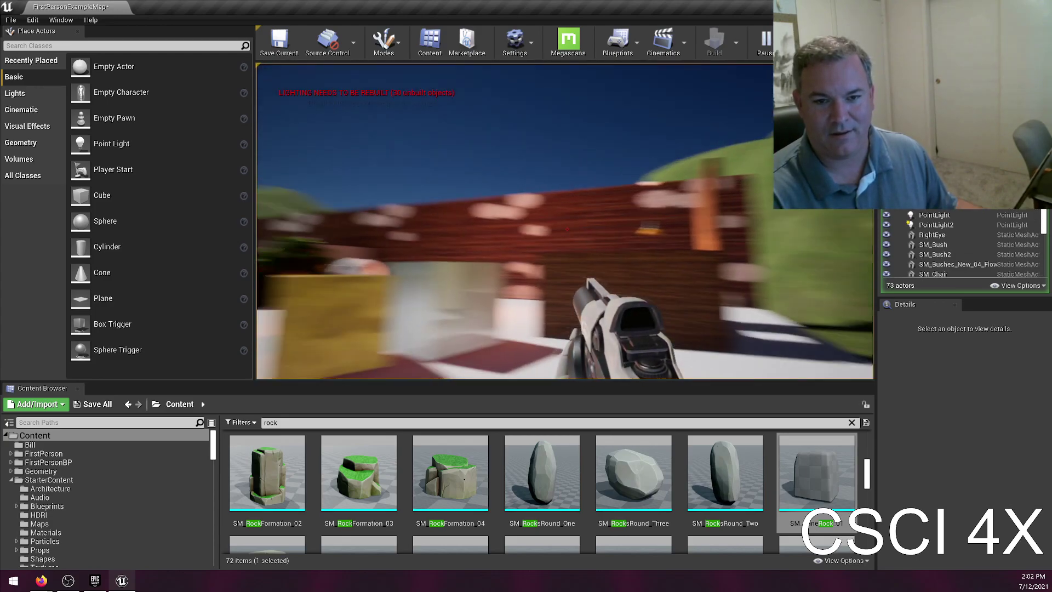
pyautogui.press('w')
pyautogui.press('w')
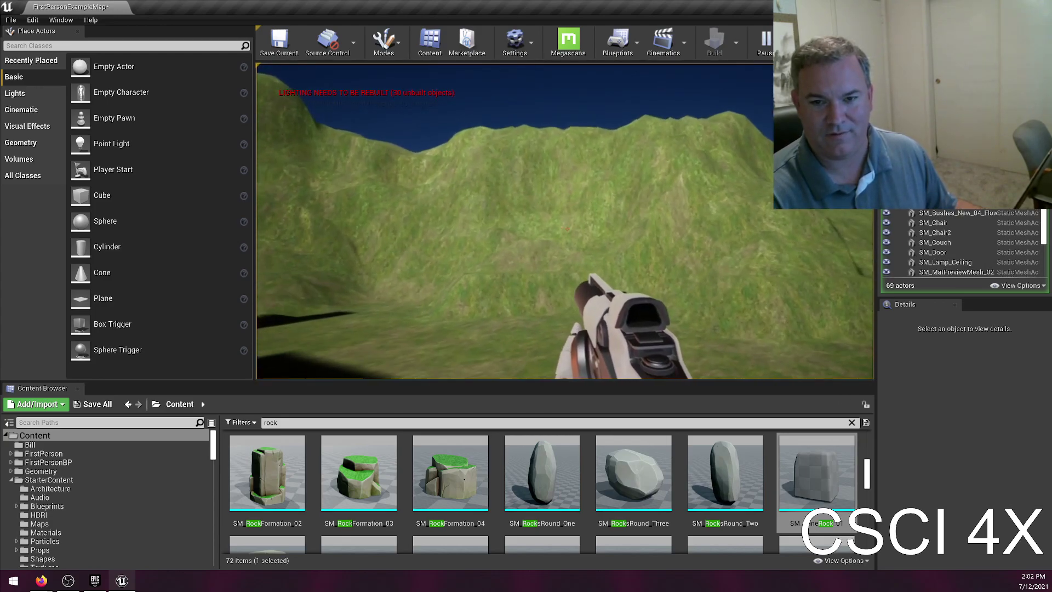
pyautogui.press('w')
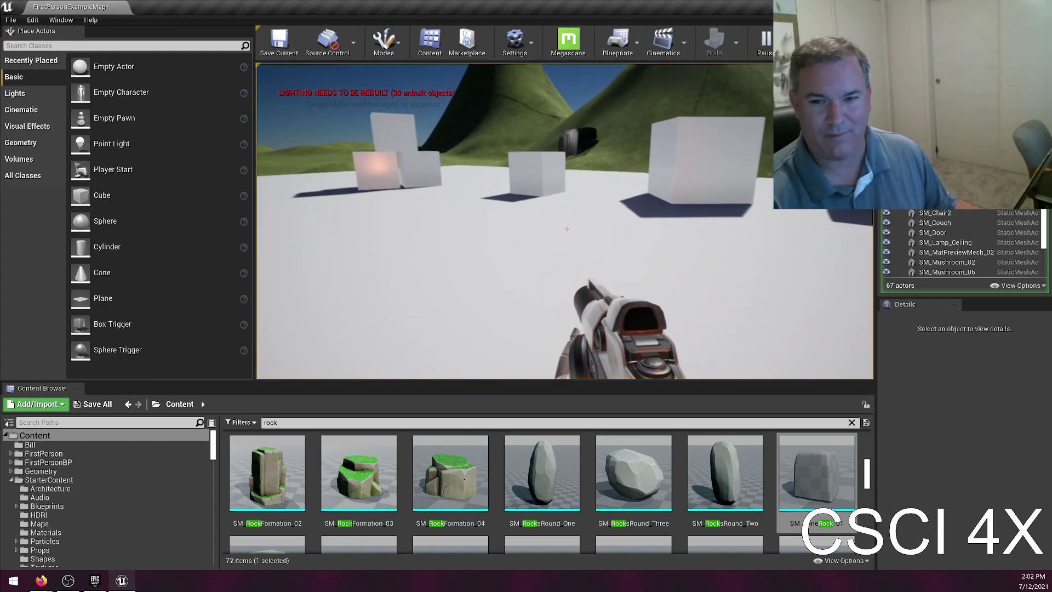
pyautogui.press('w')
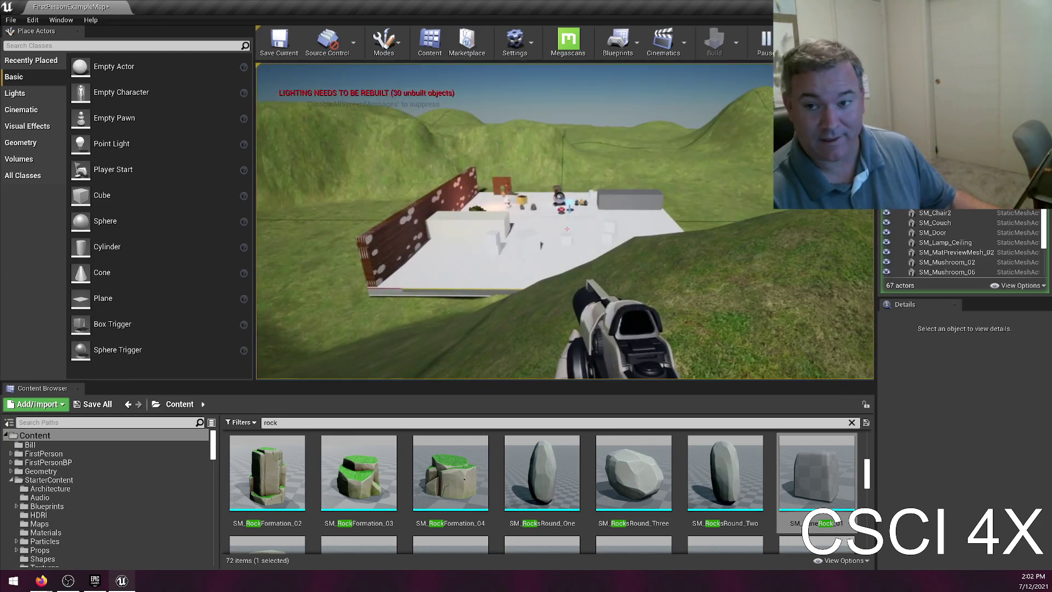
pyautogui.press('w')
pyautogui.press('w')
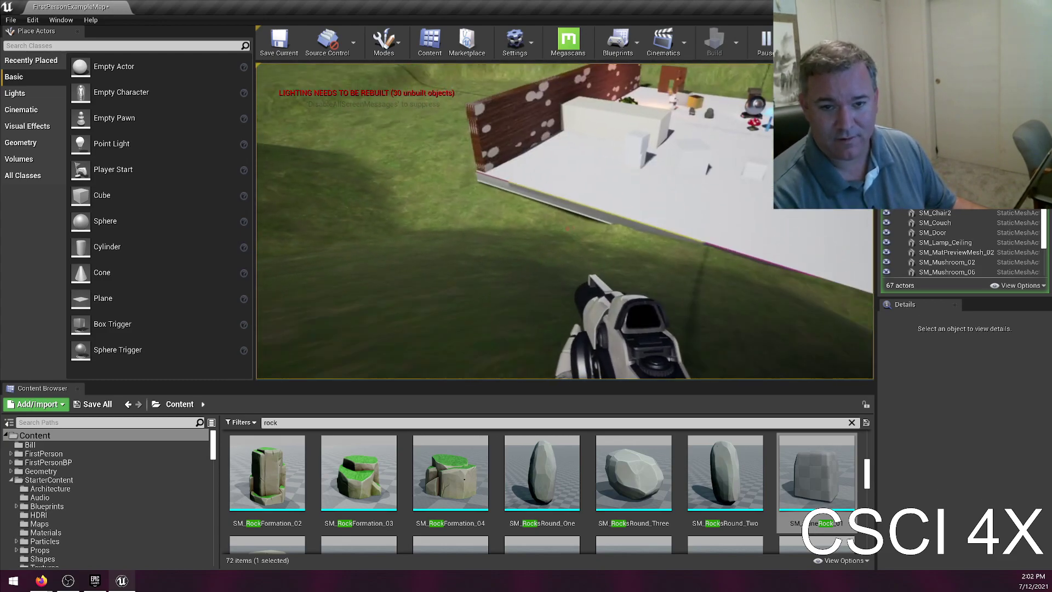
pyautogui.press('Escape')
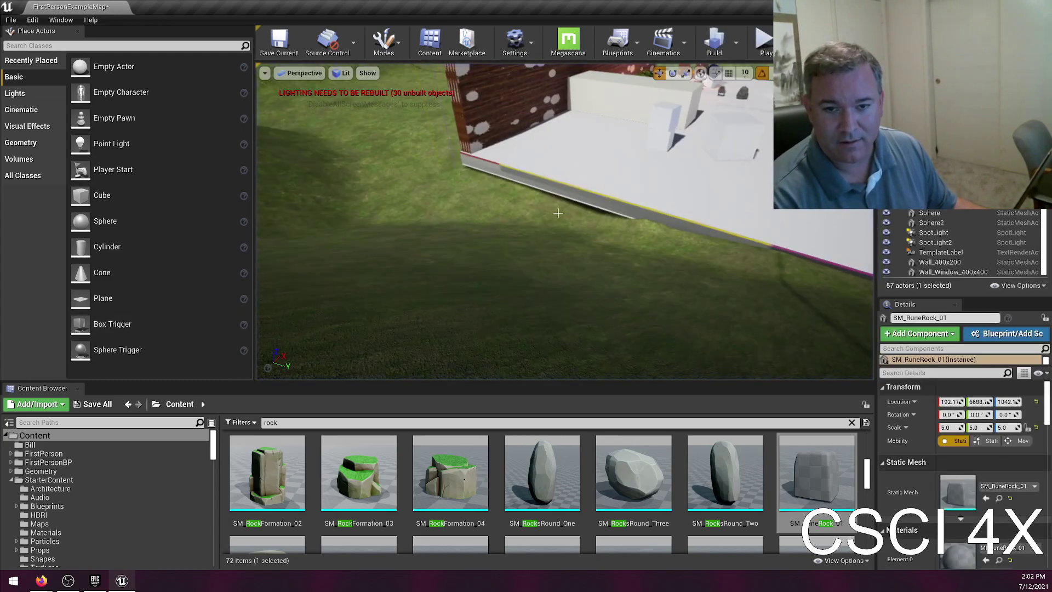
# - Return to landscape sculpting and raise the terrain along the platform's exposed edge beside the wooden wall's corner
pyautogui.click(387, 41)
pyautogui.click(406, 87)
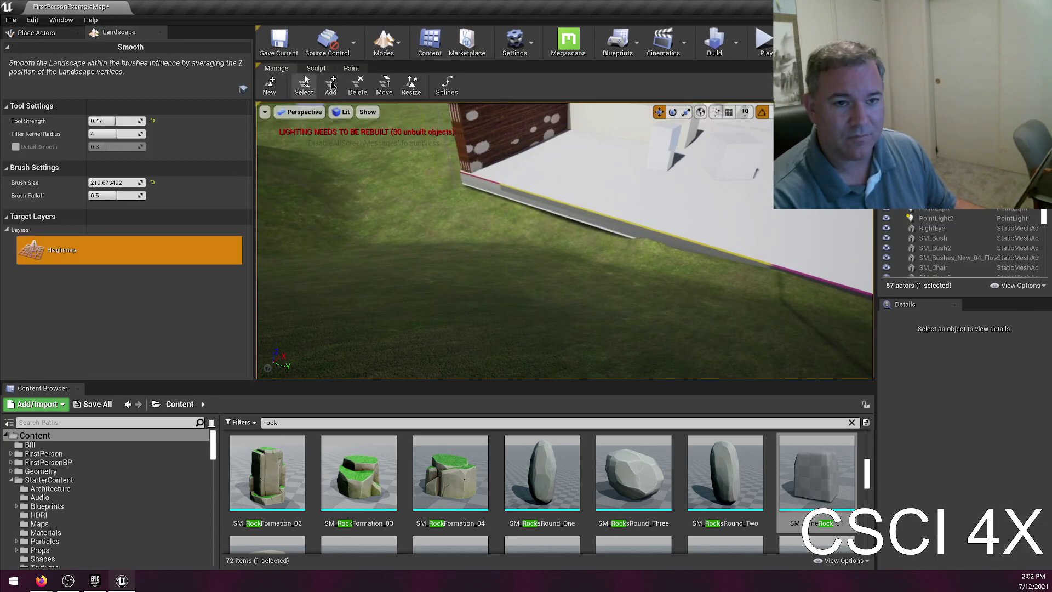
pyautogui.click(316, 68)
pyautogui.click(270, 86)
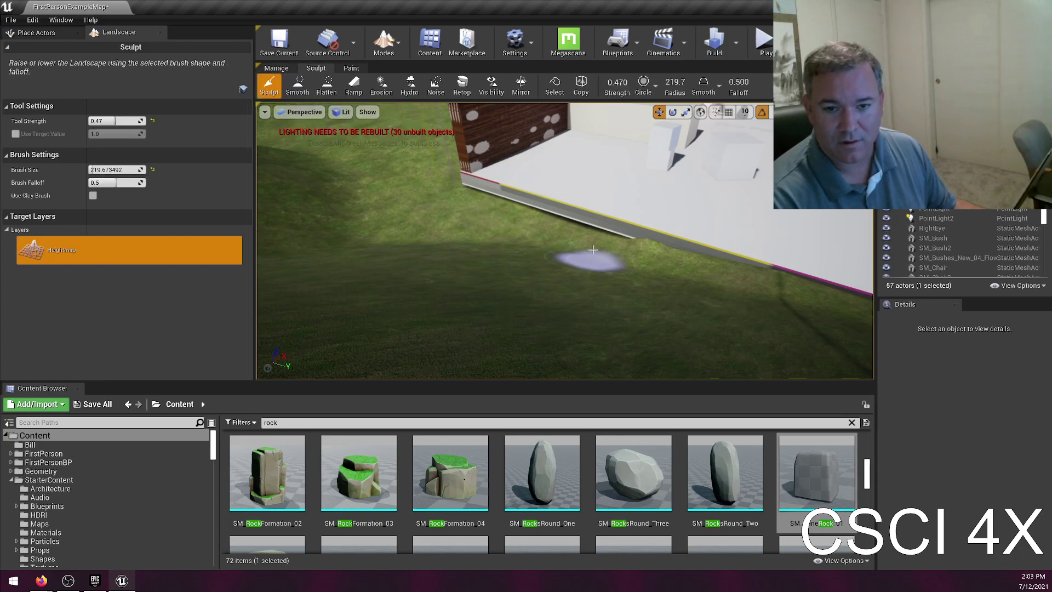
pyautogui.moveTo(444, 201)
pyautogui.mouseDown()
pyautogui.moveTo(488, 211)
pyautogui.moveTo(462, 185)
pyautogui.mouseUp()
pyautogui.moveTo(685, 247)
pyautogui.mouseDown()
pyautogui.moveTo(641, 244)
pyautogui.moveTo(712, 263)
pyautogui.moveTo(524, 201)
pyautogui.moveTo(537, 230)
pyautogui.moveTo(568, 224)
pyautogui.mouseUp()
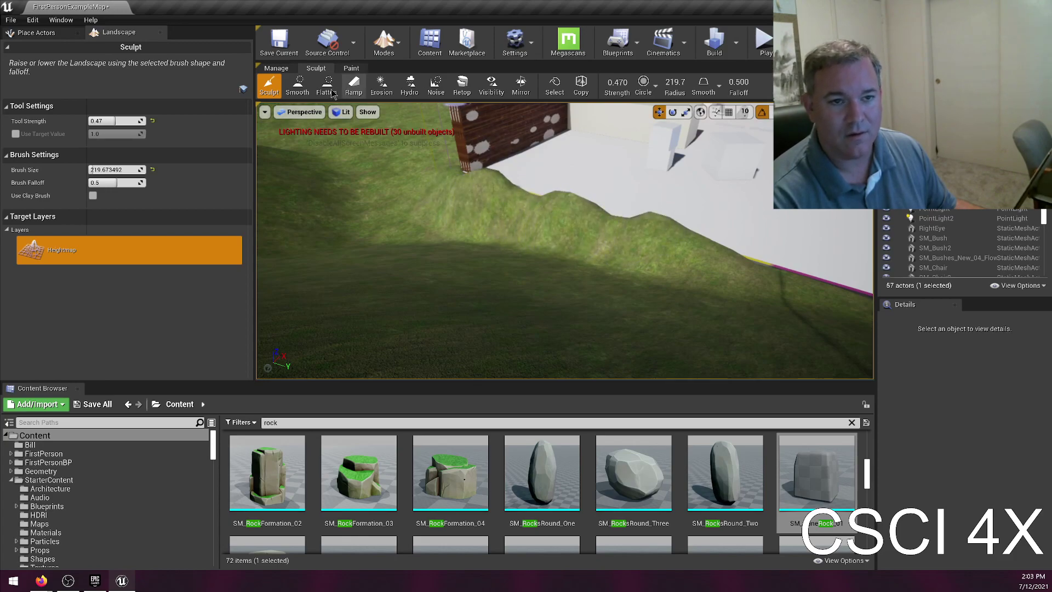
# - Smooth the newly raised ridge along the platform's edge and near the wooden wall's corner
pyautogui.click(298, 87)
pyautogui.moveTo(477, 203)
pyautogui.mouseDown()
pyautogui.moveTo(679, 225)
pyautogui.moveTo(542, 205)
pyautogui.moveTo(658, 236)
pyautogui.moveTo(638, 244)
pyautogui.mouseUp()
pyautogui.moveTo(638, 244)
pyautogui.mouseDown(button='right')
pyautogui.moveTo(613, 274)
pyautogui.moveTo(438, 230)
pyautogui.moveTo(499, 351)
pyautogui.mouseUp(button='right')
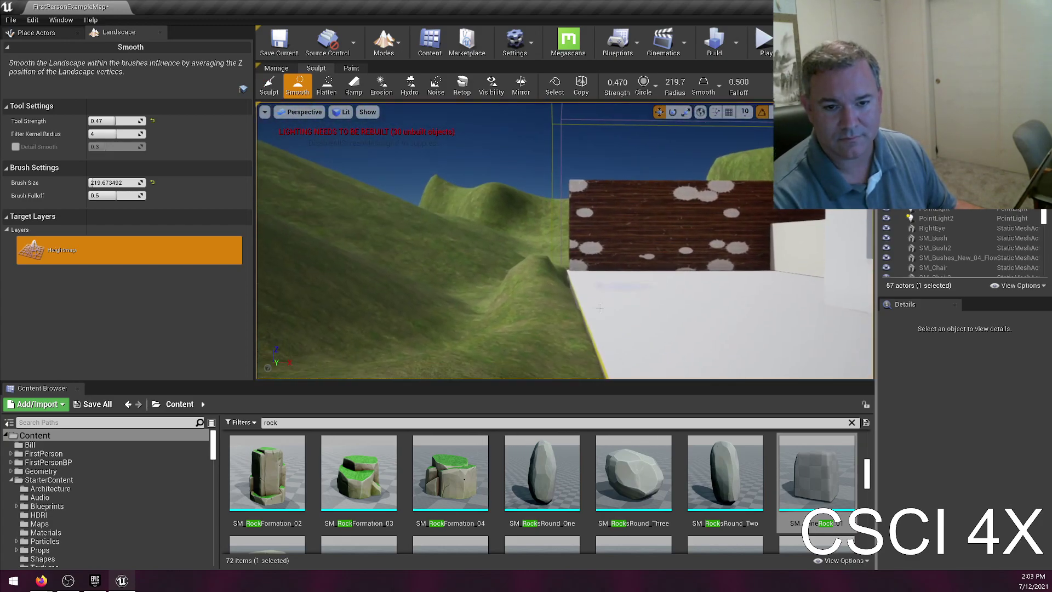
pyautogui.moveTo(546, 270); pyautogui.dragTo(521, 291)
pyautogui.moveTo(553, 276)
pyautogui.mouseDown(button='right')
pyautogui.moveTo(658, 282)
pyautogui.moveTo(800, 260)
pyautogui.mouseUp(button='right')
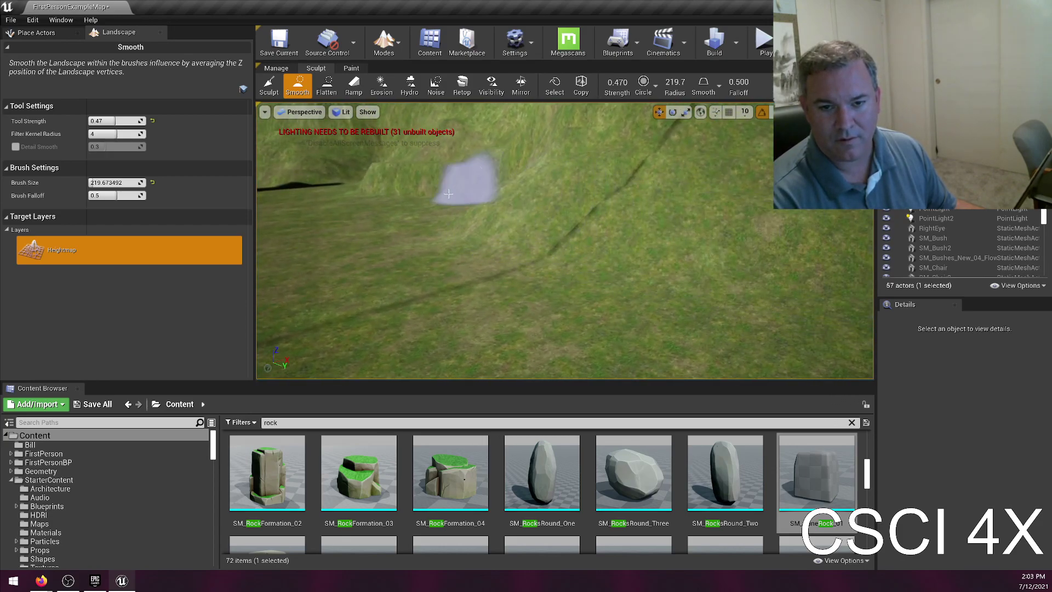
pyautogui.moveTo(287, 146); pyautogui.dragTo(500, 285, button='right')
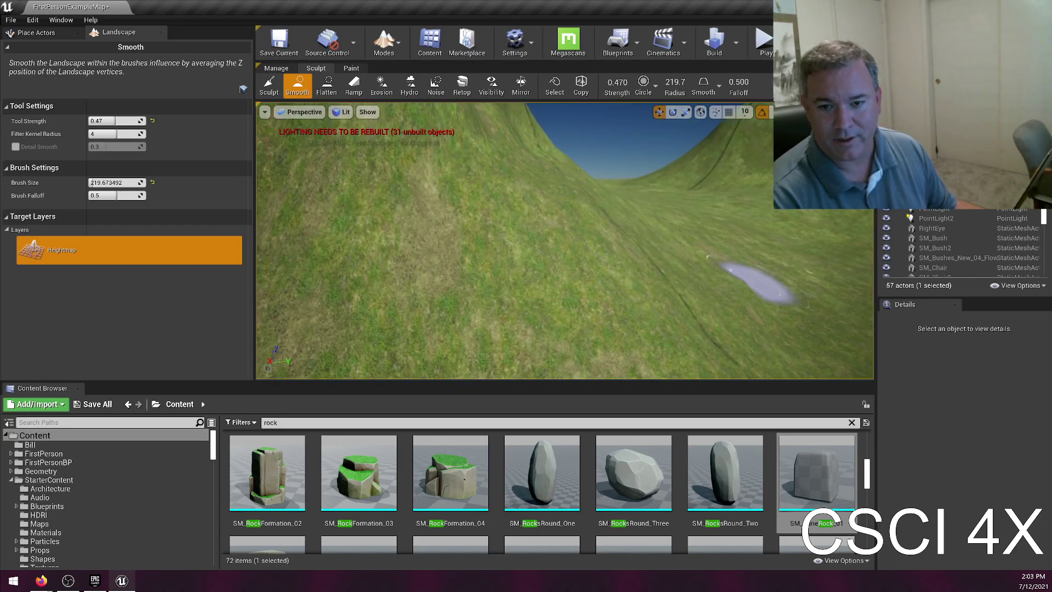
pyautogui.moveTo(603, 216); pyautogui.dragTo(647, 215, button='right')
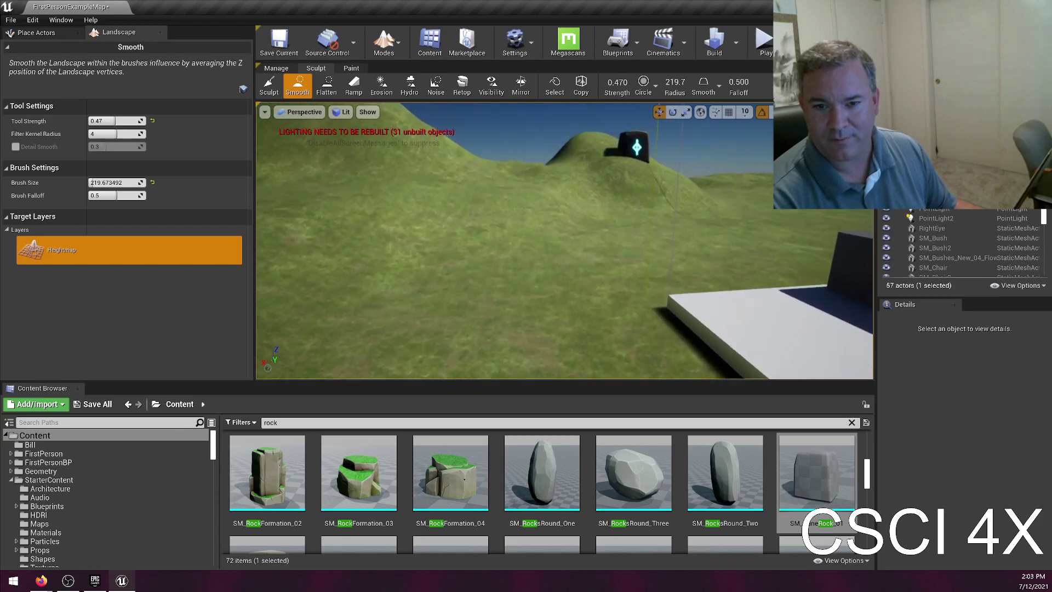
pyautogui.moveTo(564, 241)
pyautogui.mouseDown(button='right')
pyautogui.moveTo(488, 241)
pyautogui.moveTo(586, 241)
pyautogui.moveTo(548, 243)
pyautogui.mouseUp(button='right')
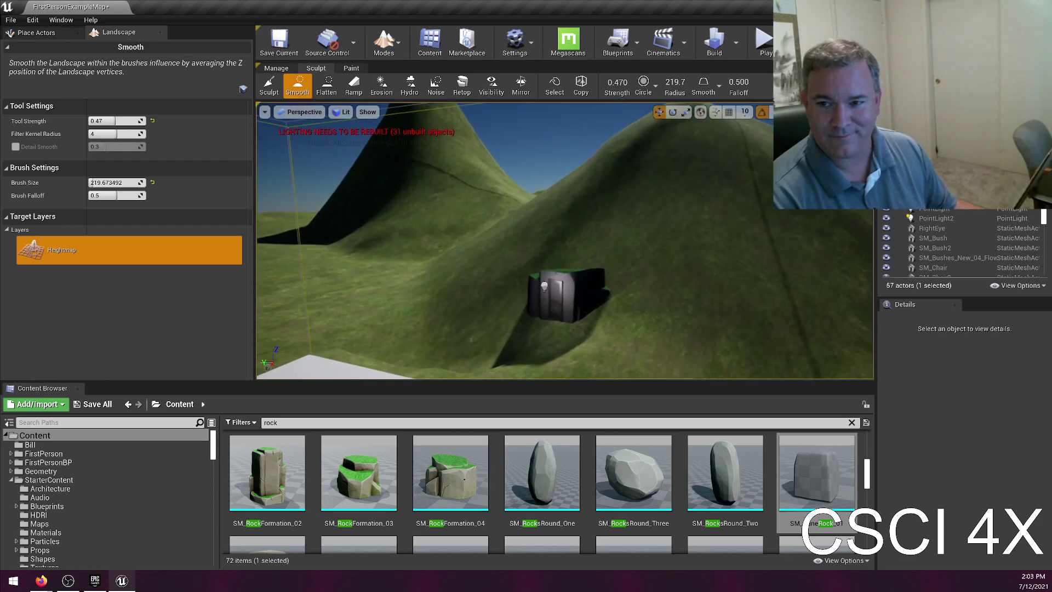
# - Save the current level and build the lighting only
pyautogui.moveTo(523, 321); pyautogui.dragTo(595, 216, button='right')
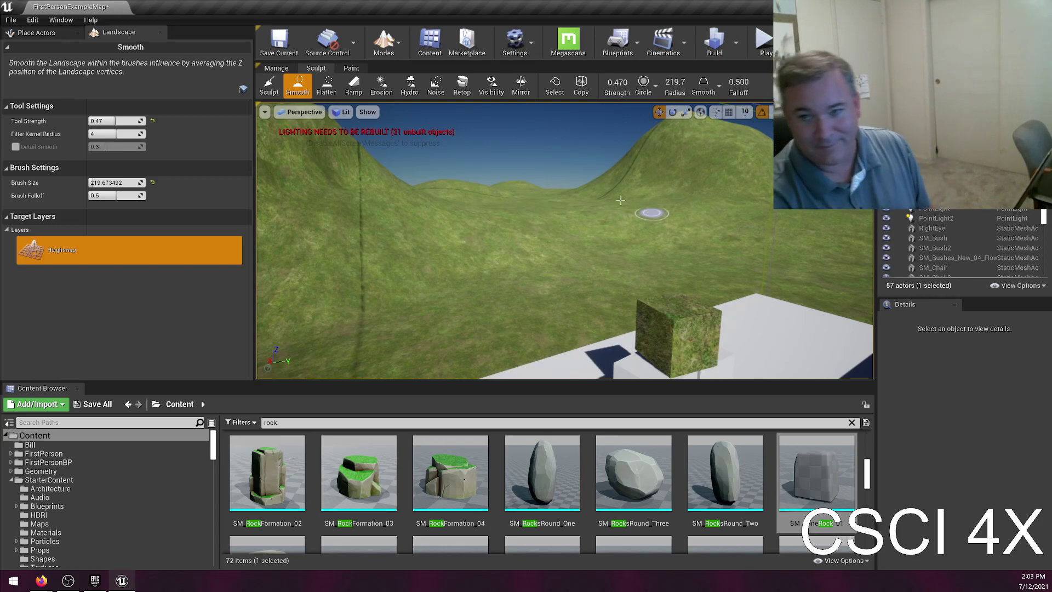
pyautogui.click(277, 40)
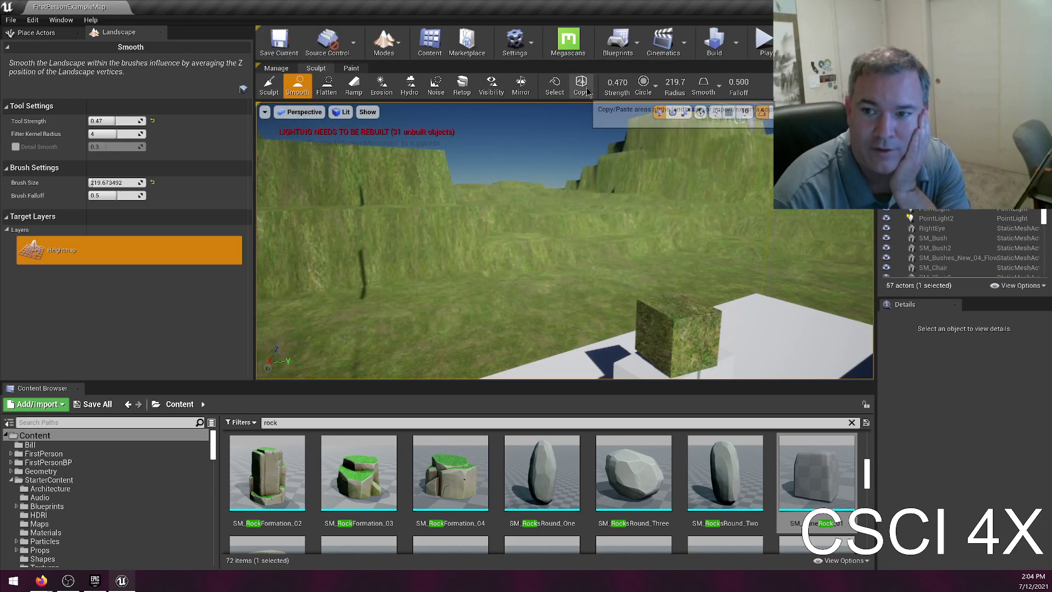
pyautogui.click(736, 43)
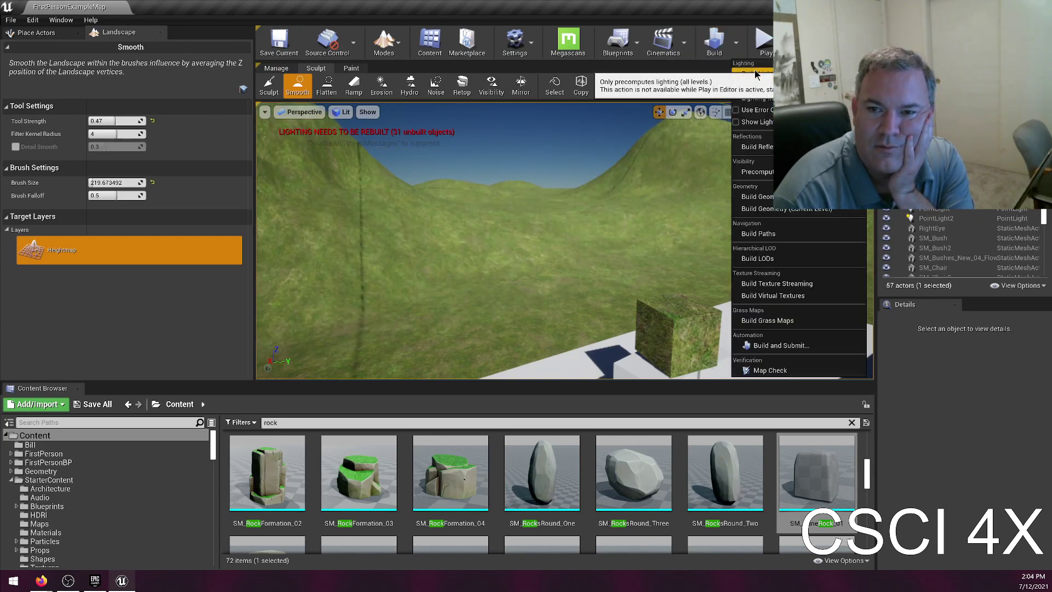
pyautogui.click(755, 74)
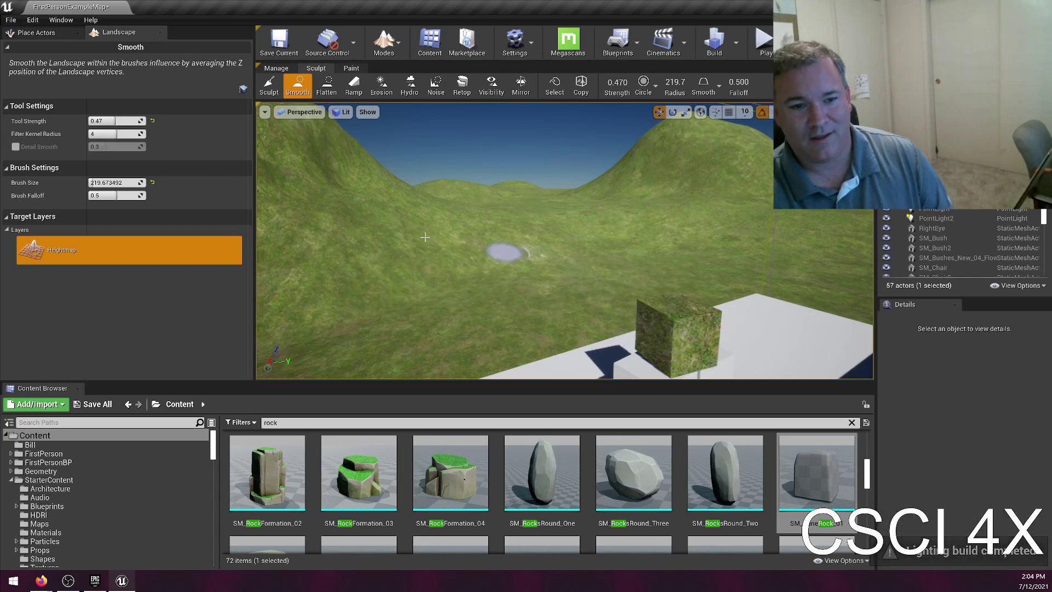
# - Return to the penguin on the platform and switch from landscape sculpting to object selection mode
pyautogui.moveTo(352, 270)
pyautogui.mouseDown(button='right')
pyautogui.moveTo(309, 282)
pyautogui.moveTo(260, 270)
pyautogui.moveTo(181, 296)
pyautogui.moveTo(159, 277)
pyautogui.moveTo(123, 297)
pyautogui.moveTo(135, 246)
pyautogui.moveTo(183, 255)
pyautogui.moveTo(163, 258)
pyautogui.mouseUp(button='right')
pyautogui.press('w')
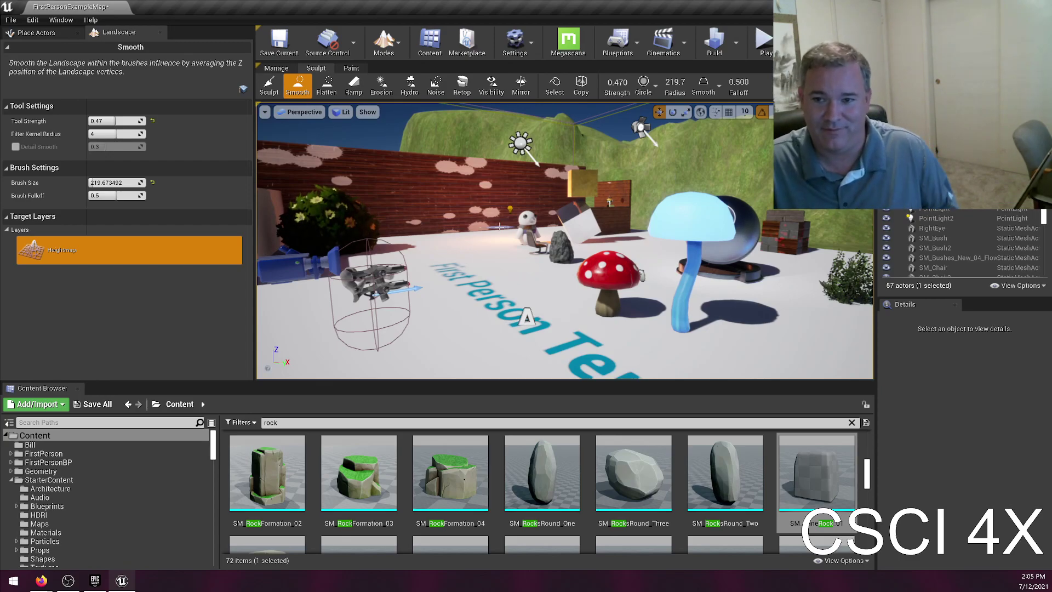
pyautogui.press('w')
pyautogui.moveTo(577, 262); pyautogui.dragTo(601, 283, button='right')
pyautogui.press('w')
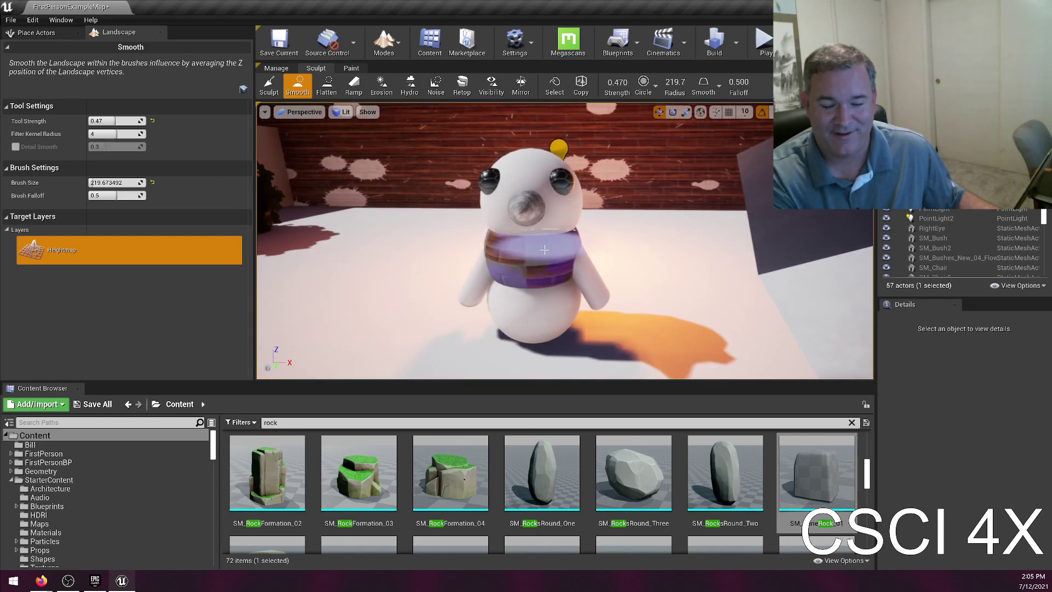
pyautogui.click(393, 37)
pyautogui.click(403, 72)
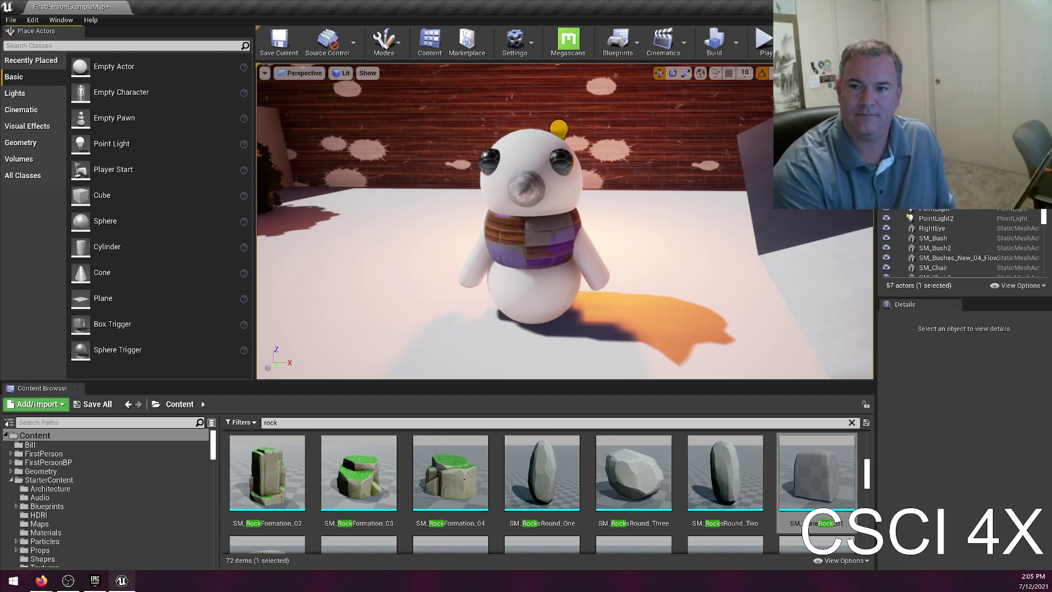
# - Apply the T_Rock_Basalt_D texture to the platform floor and check the surface from above and up close
pyautogui.scroll(-3, 678, 519)
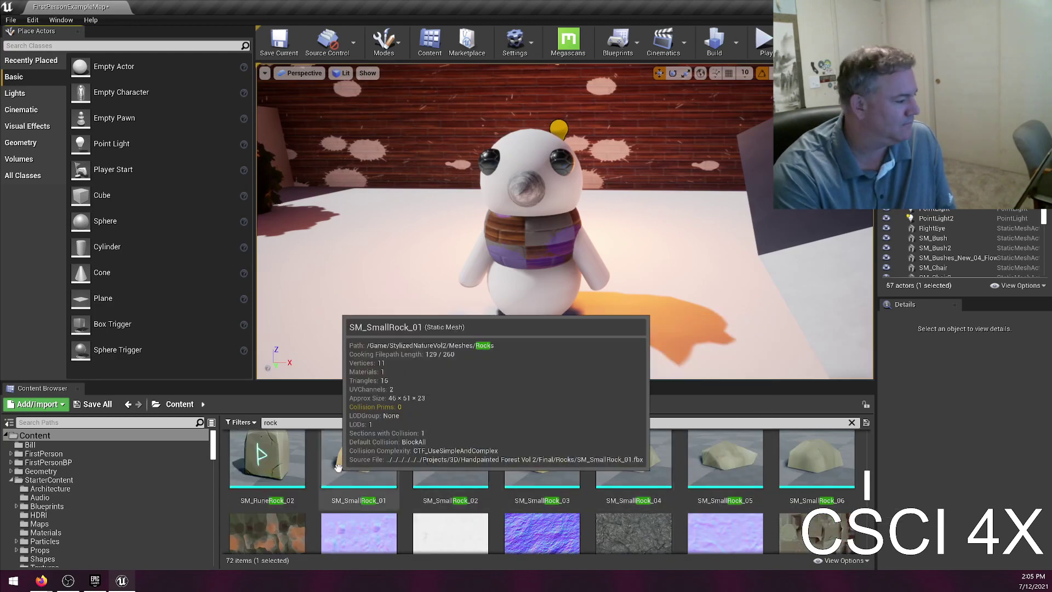
pyautogui.scroll(-1, 548, 466)
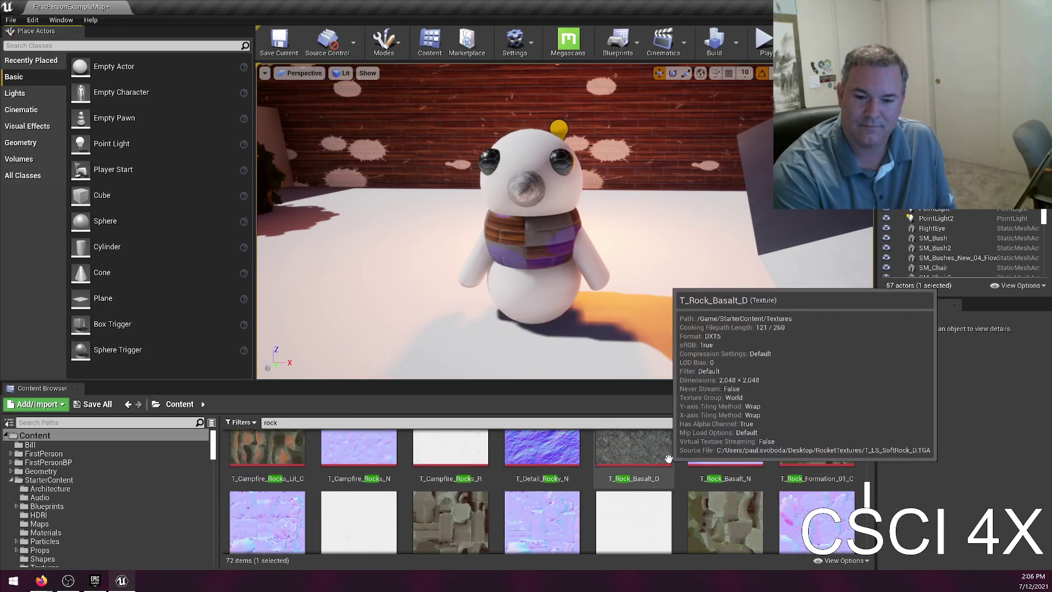
pyautogui.moveTo(660, 462); pyautogui.dragTo(427, 299)
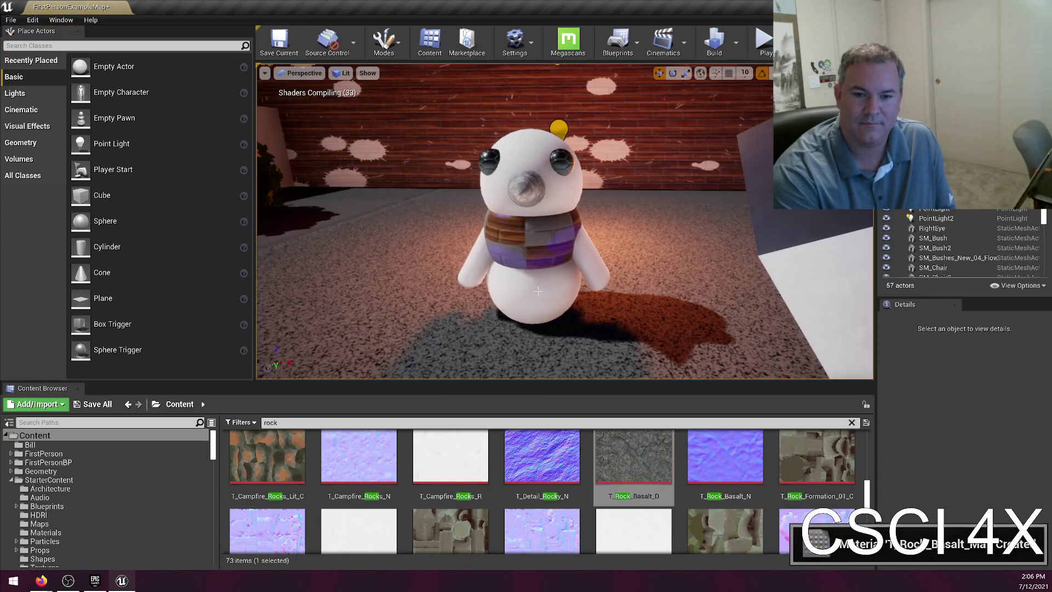
pyautogui.moveTo(428, 299); pyautogui.dragTo(350, 351, button='right')
pyautogui.scroll(2, 262, 437)
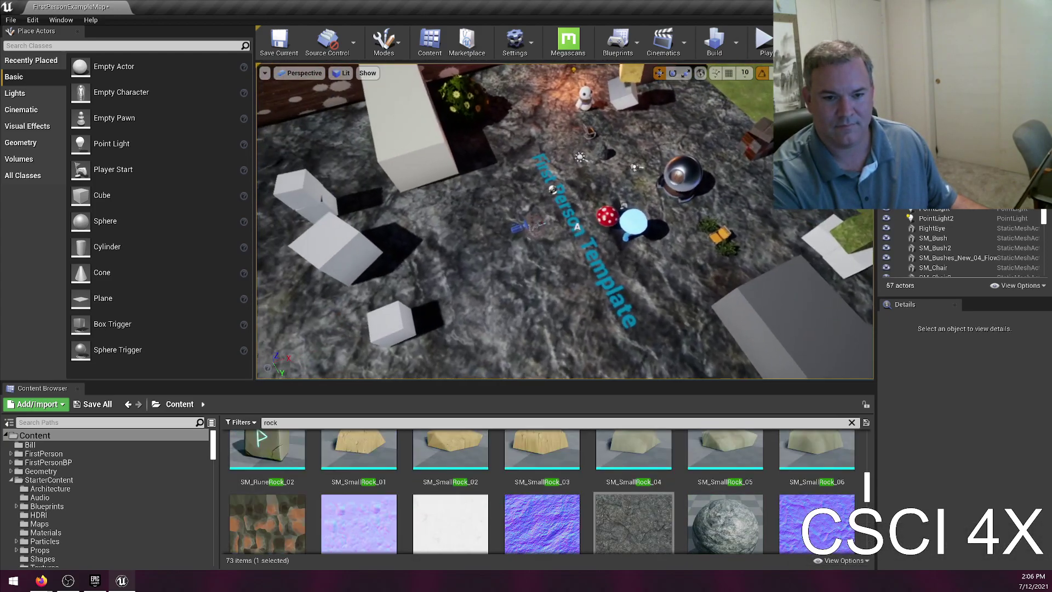
pyautogui.moveTo(581, 374); pyautogui.dragTo(345, 307, button='right')
pyautogui.press('w')
pyautogui.press('s')
pyautogui.press('w')
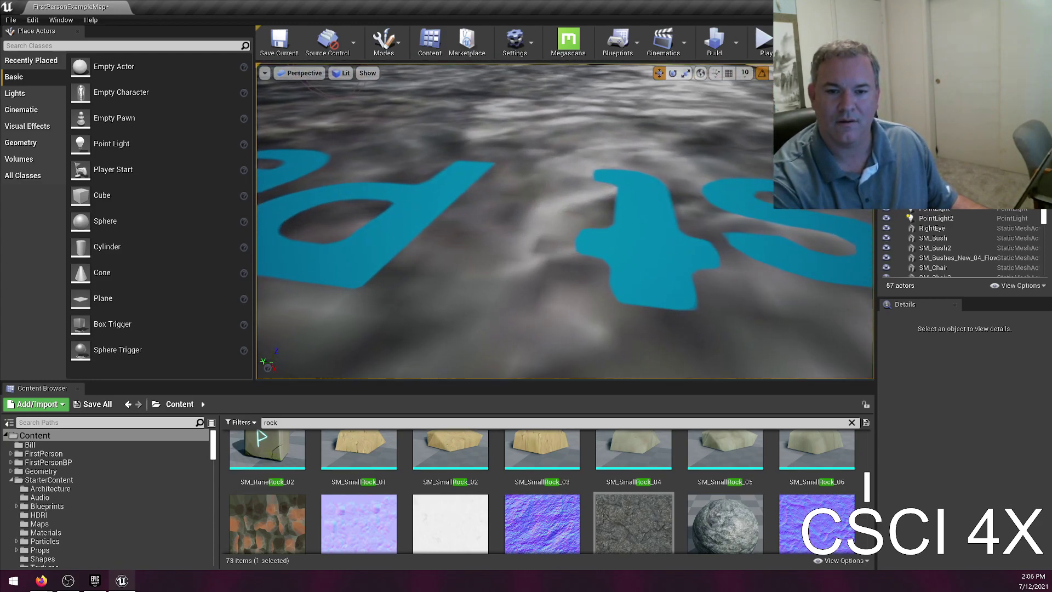
# - In the T_Rock_Basalt_Mat material, add a TextureCoordinate node and connect it to the UVs of both texture samples
pyautogui.scroll(-1, 652, 496)
pyautogui.moveTo(725, 480); pyautogui.dragTo(638, 287)
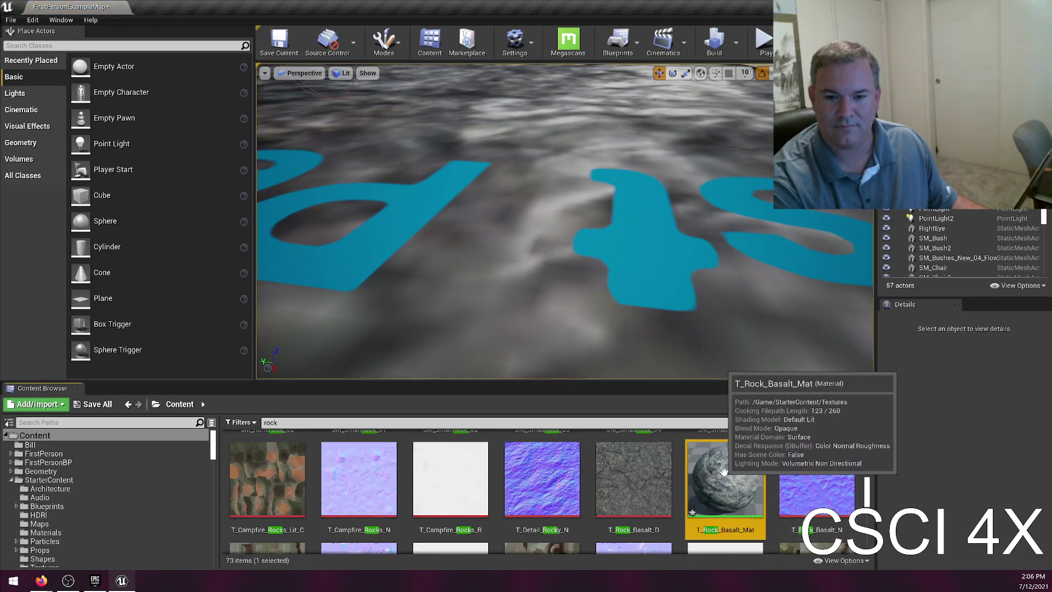
pyautogui.doubleClick(724, 472)
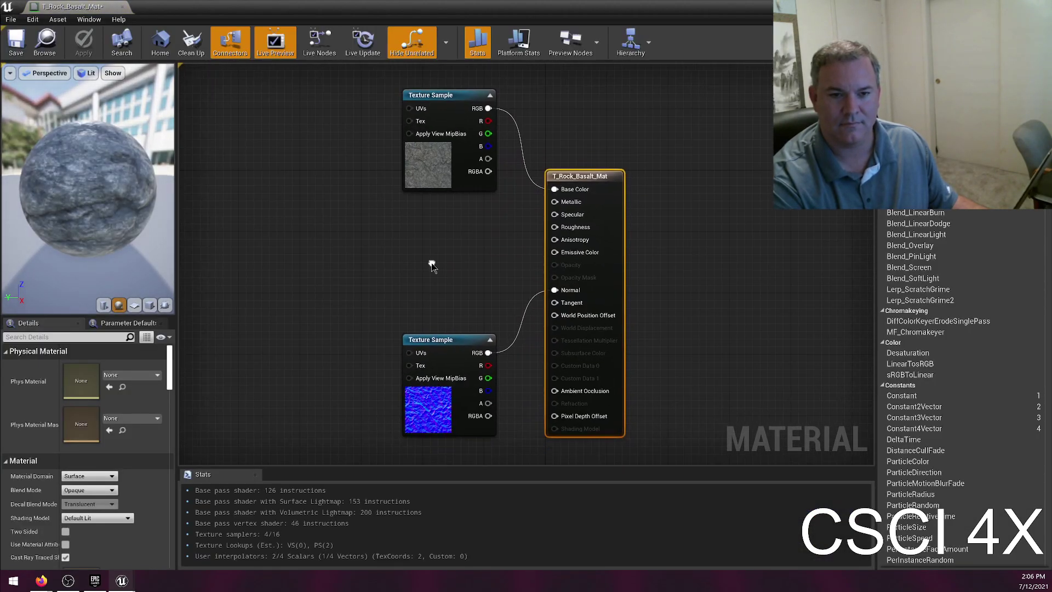
pyautogui.rightClick(345, 185)
pyautogui.write('texcoord')
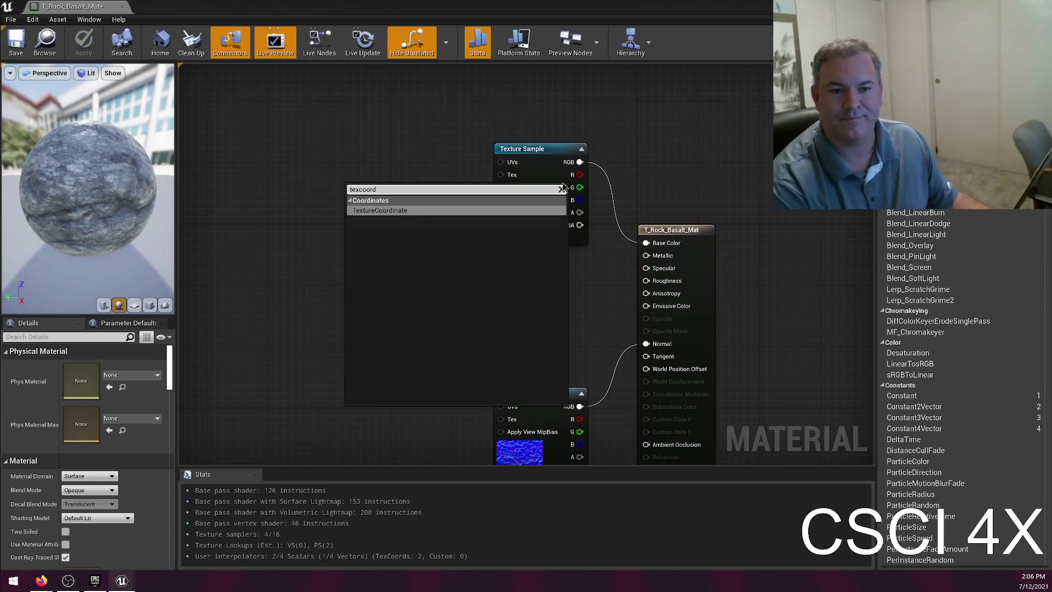
pyautogui.click(459, 211)
pyautogui.moveTo(364, 199); pyautogui.dragTo(498, 163)
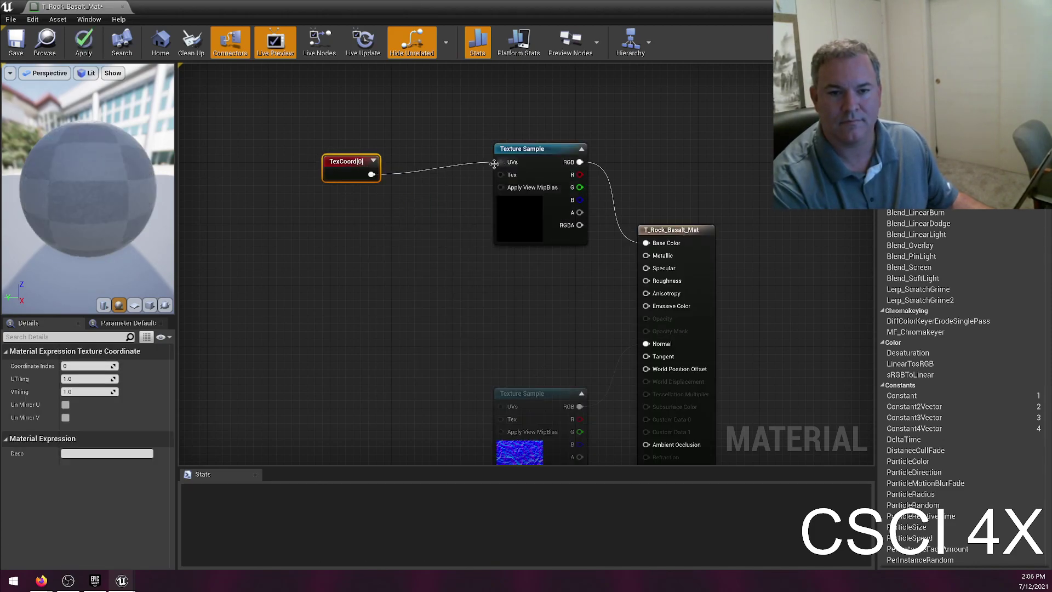
pyautogui.moveTo(372, 174); pyautogui.dragTo(500, 407)
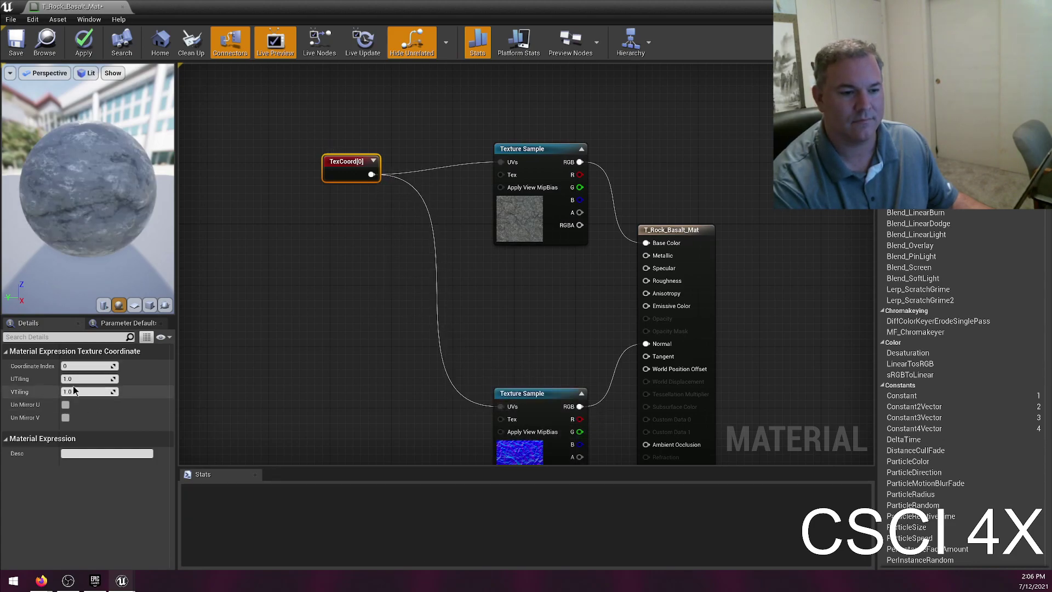
# - Set the texture coordinate's UTiling and VTiling to 2, then save and close the material
pyautogui.moveTo(82, 383); pyautogui.dragTo(86, 378)
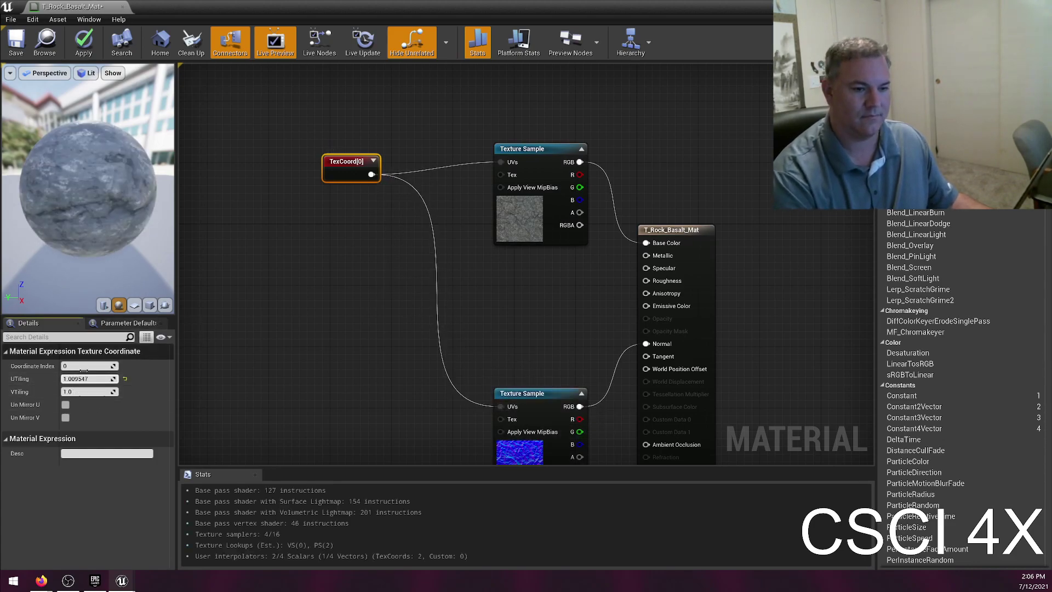
pyautogui.click(85, 379)
pyautogui.write('2')
pyautogui.press('Tab')
pyautogui.write('2')
pyautogui.press('Return')
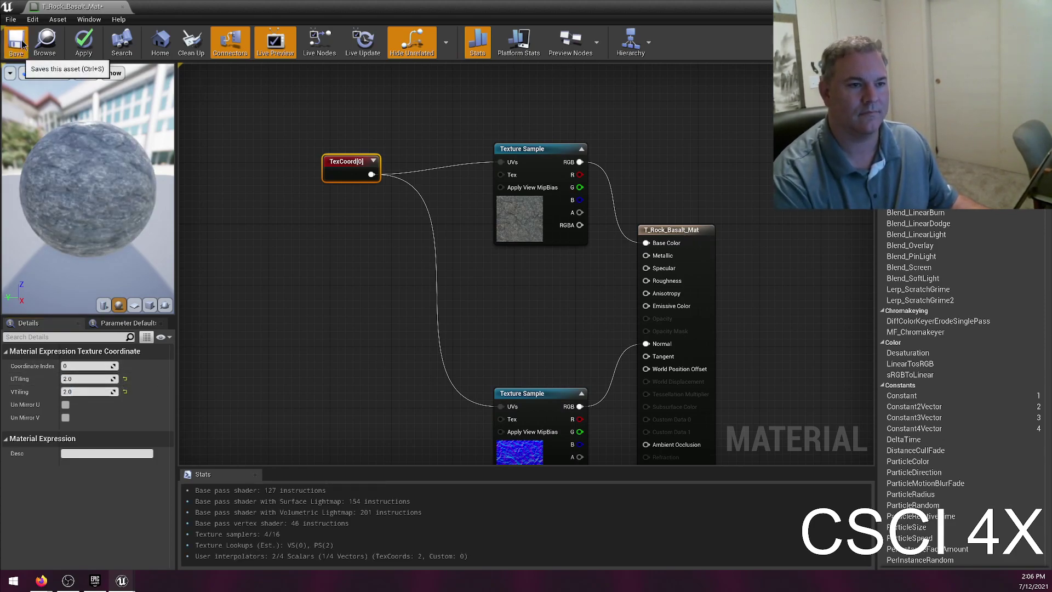
pyautogui.click(16, 51)
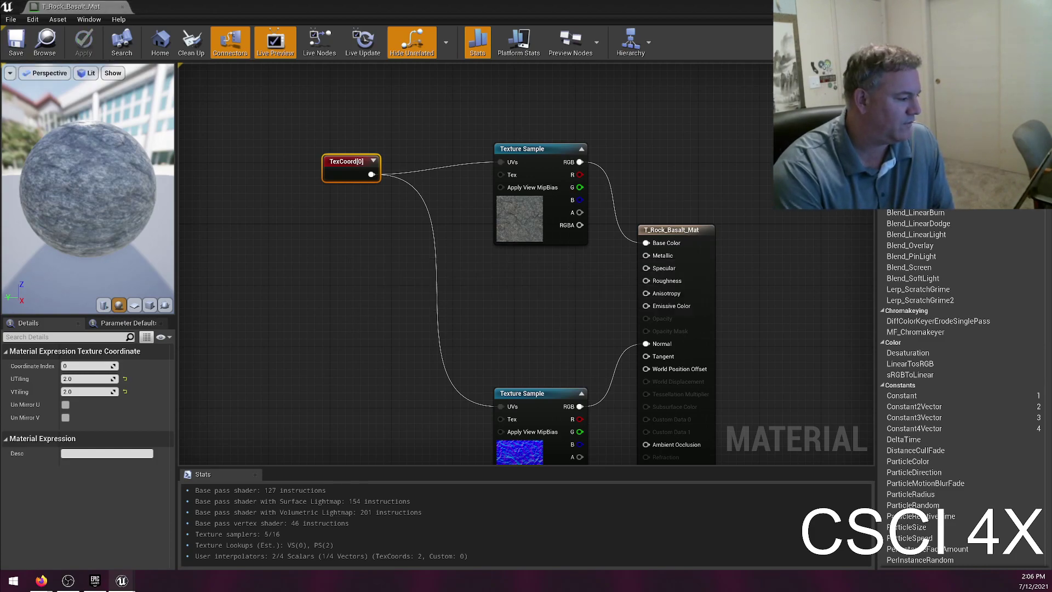
pyautogui.click(122, 6)
pyautogui.scroll(1, 586, 480)
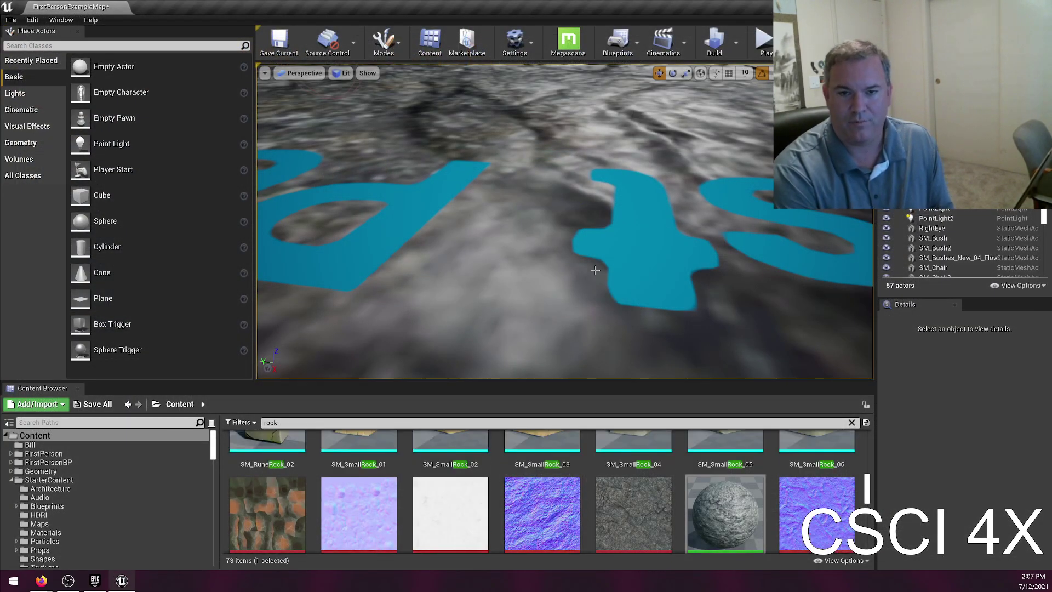
pyautogui.moveTo(589, 178); pyautogui.dragTo(566, 197, button='right')
pyautogui.click(672, 241)
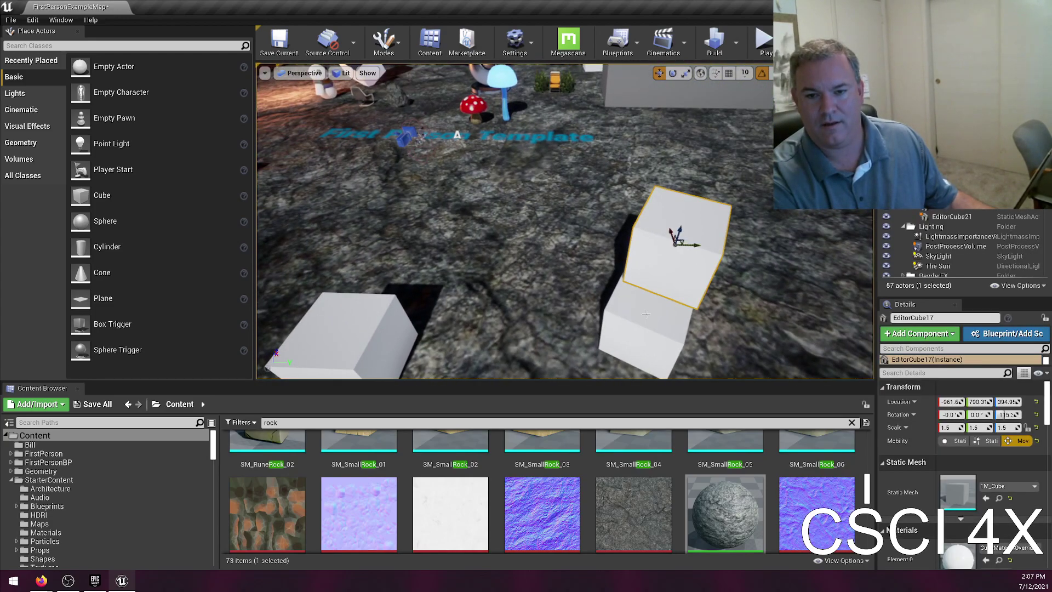
pyautogui.keyDown('ctrl'); pyautogui.click(649, 312); pyautogui.keyUp('ctrl')
pyautogui.rightClick(687, 269)
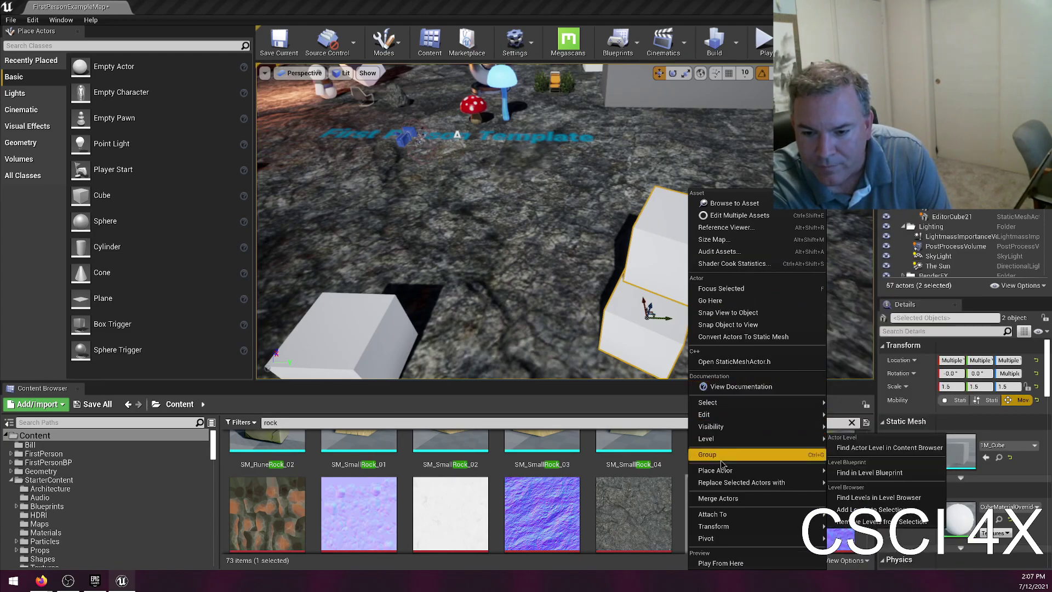
pyautogui.click(690, 19)
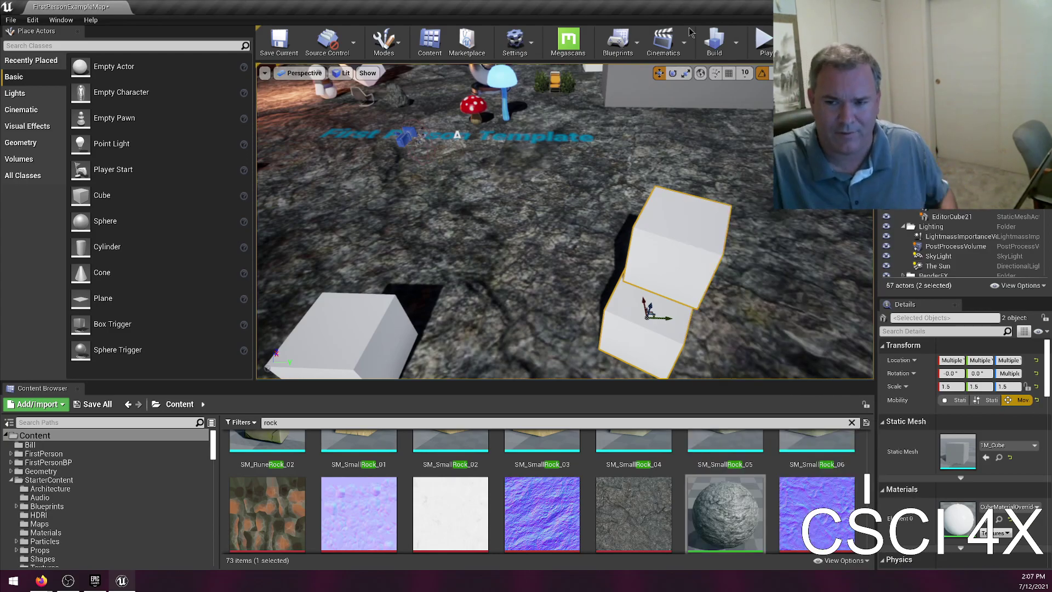
# - Rename the floor's First Person Template text actor as "Welcome to the Stage of History"
pyautogui.moveTo(659, 135); pyautogui.dragTo(649, 143, button='right')
pyautogui.press('w')
pyautogui.scroll(-5, 593, 307)
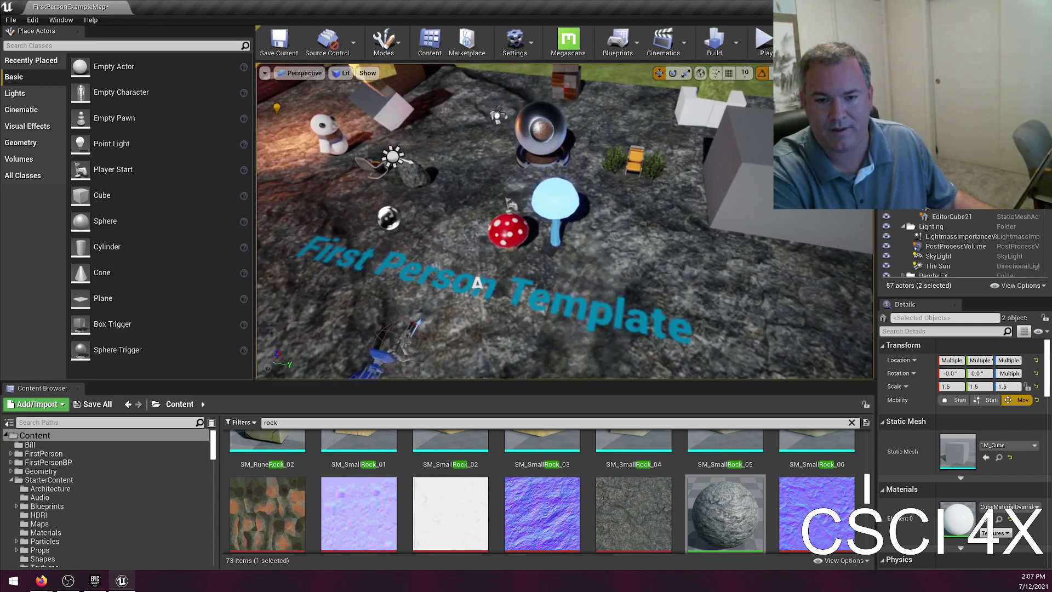
pyautogui.click(592, 308)
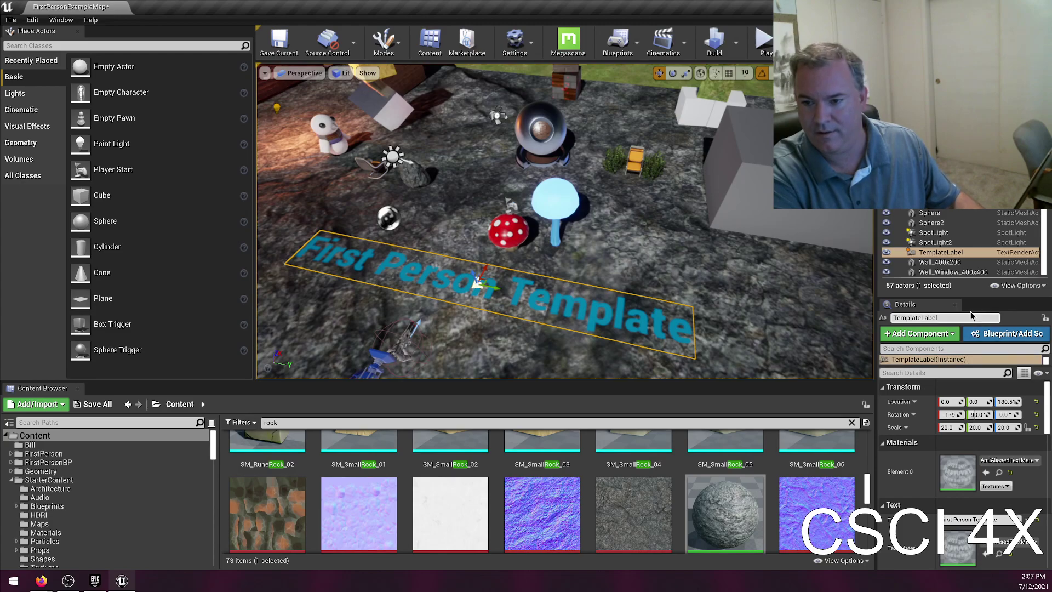
pyautogui.click(953, 317)
pyautogui.write('Welcome to the Stage of History')
pyautogui.press('Return')
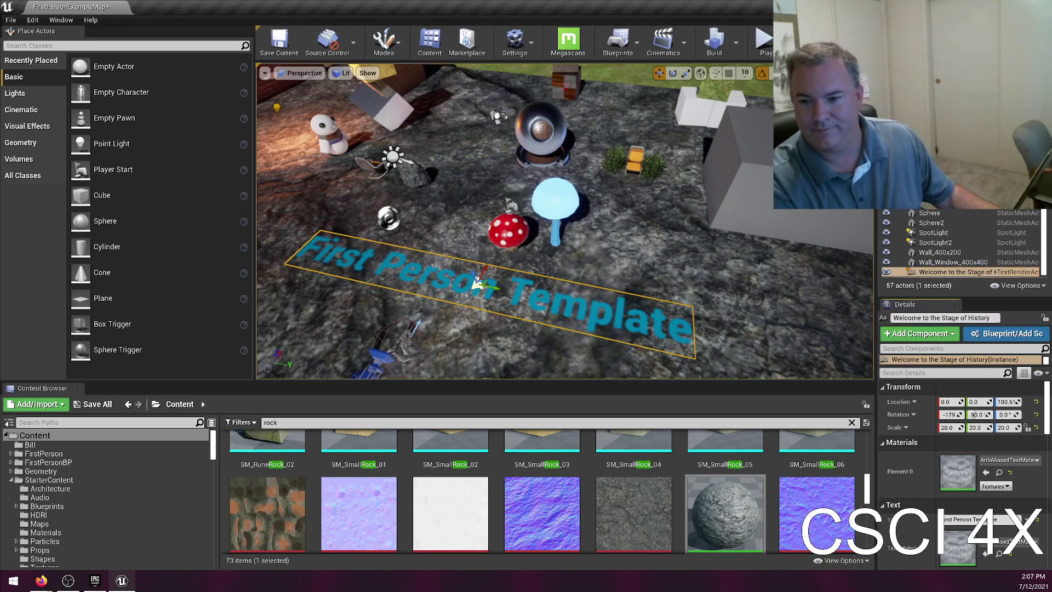
# - Replace the floor label's displayed text with its copied name, "Welcome to the Stage of History", and view the result
pyautogui.click(939, 318)
pyautogui.hotkey('ctrl', 'c')
pyautogui.scroll(-3, 926, 390)
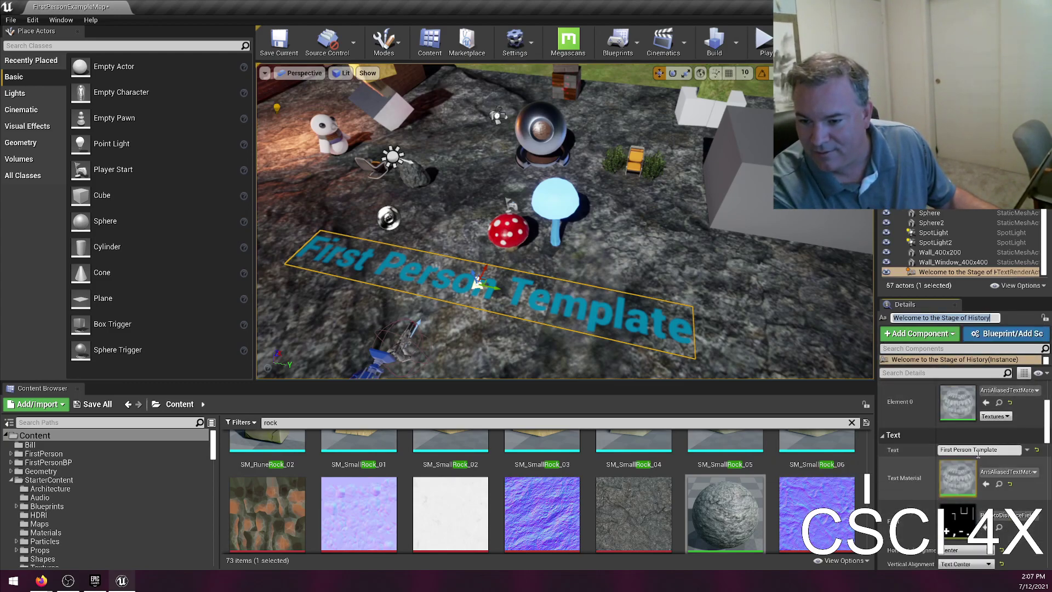
pyautogui.doubleClick(979, 450)
pyautogui.hotkey('ctrl', 'a')
pyautogui.hotkey('ctrl', 'v')
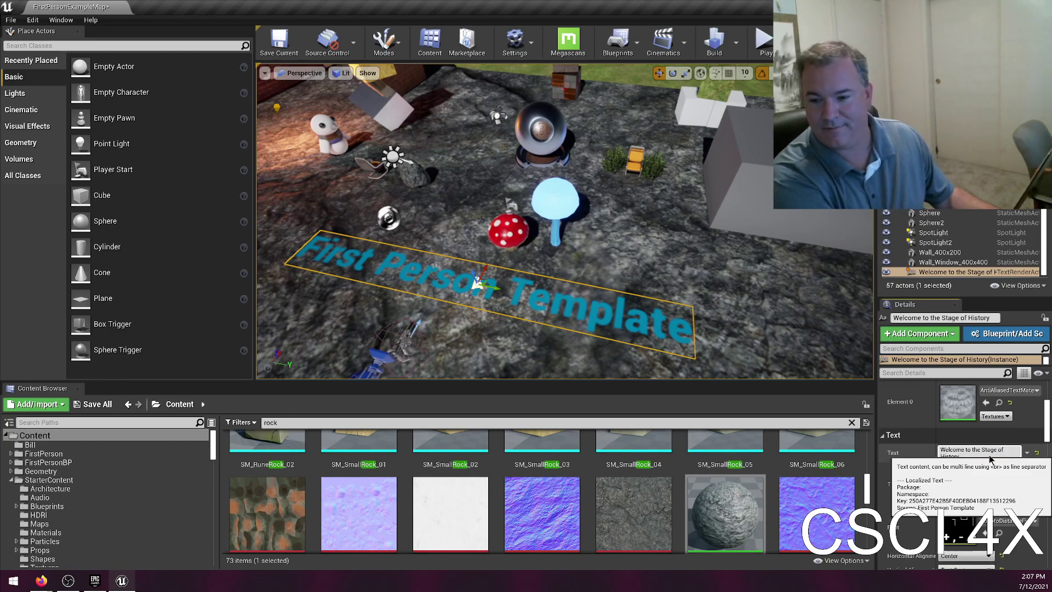
pyautogui.press('Return')
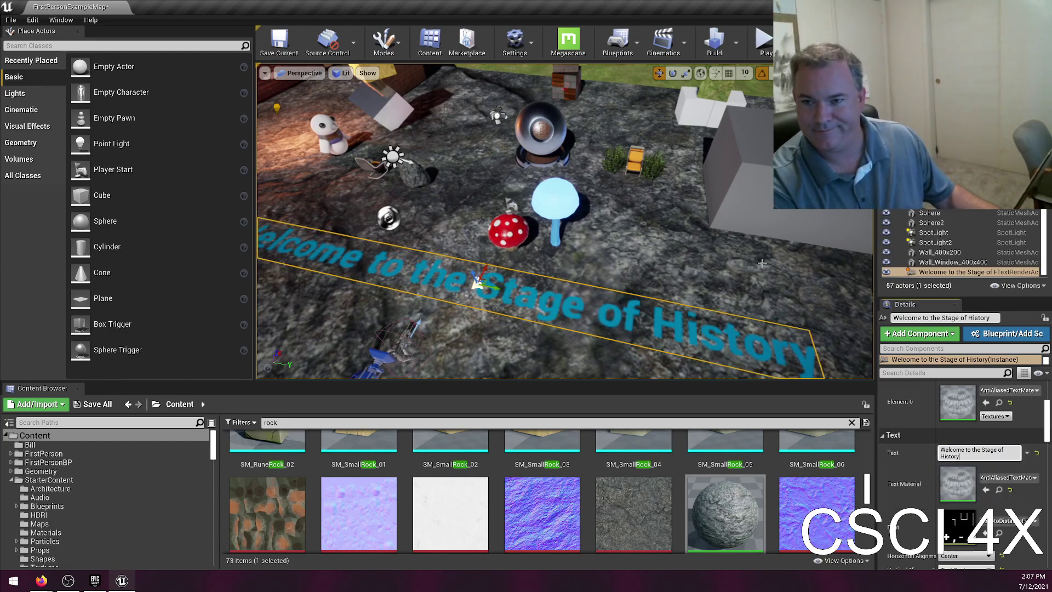
pyautogui.moveTo(704, 275); pyautogui.dragTo(581, 277, button='right')
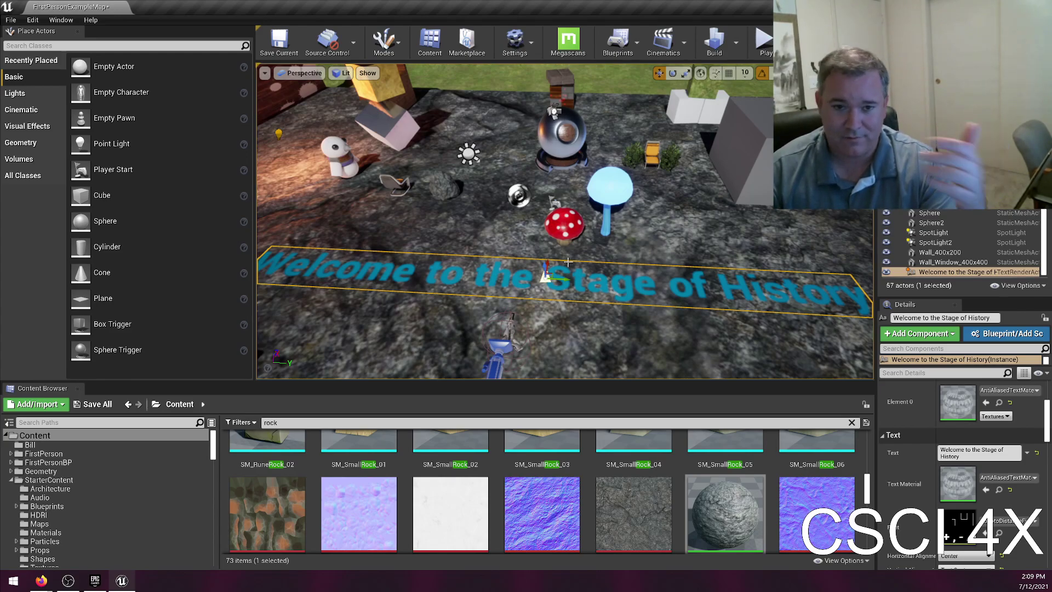
pyautogui.moveTo(464, 267); pyautogui.dragTo(482, 230, button='right')
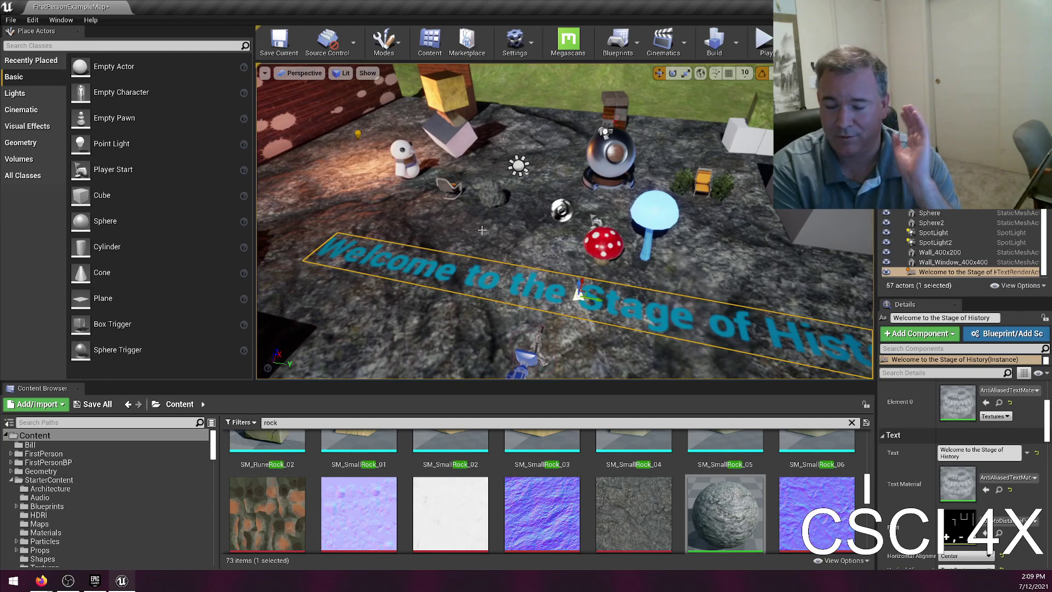